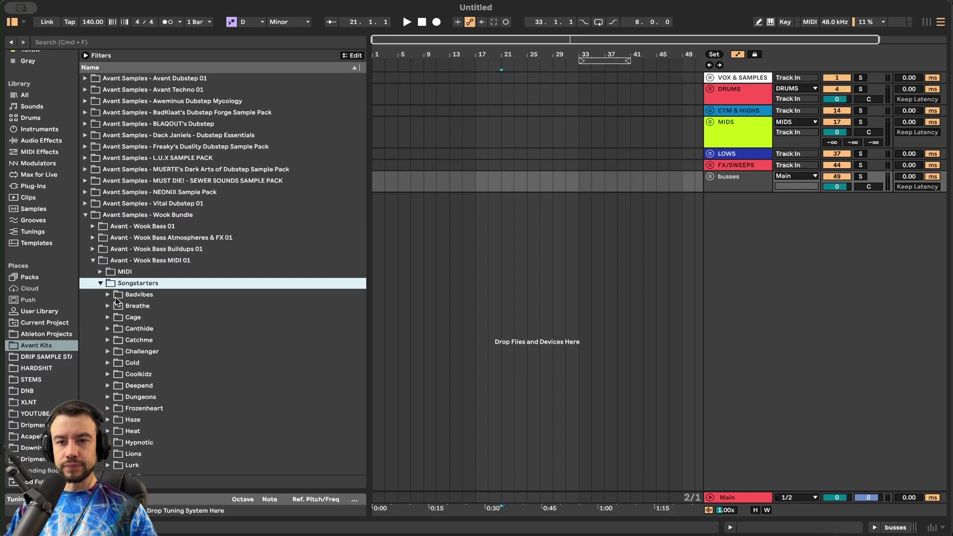
- Audition the Atmosphere, Bass and Main Melody samples in the Catchme songstarter folder
scroll(118, 308, down, 2)
click(106, 294)
click(131, 308)
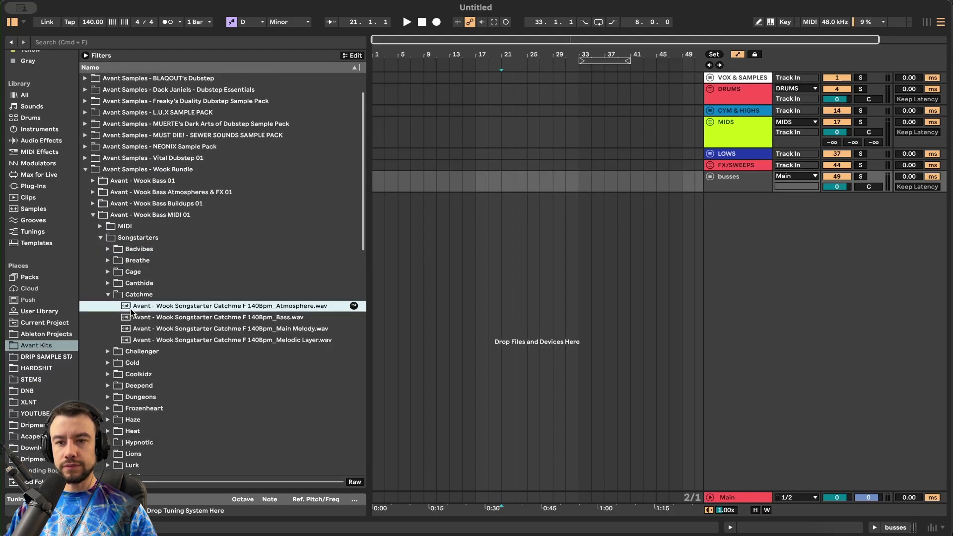
click(135, 316)
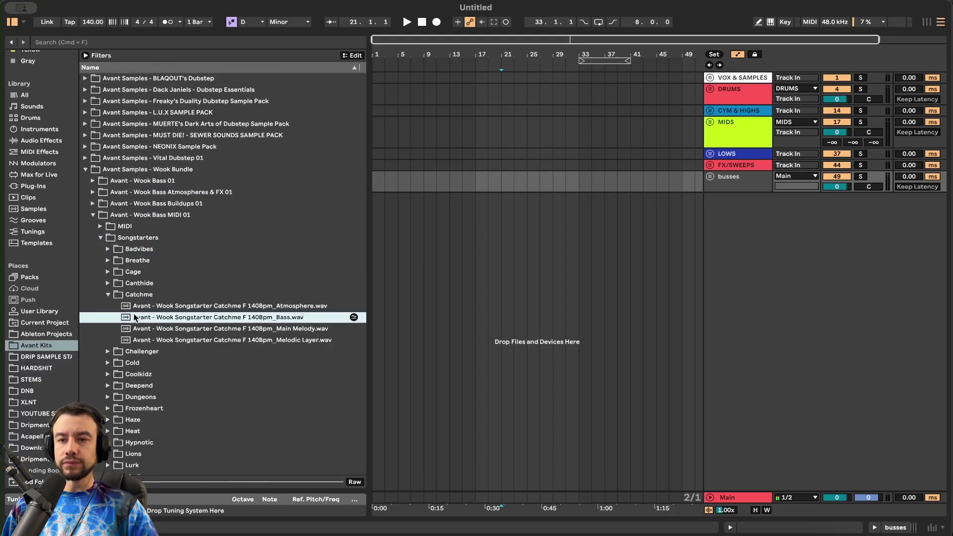
click(190, 332)
- Audition the Main Melody sample in the Coolkidz songstarter folder
scroll(160, 339, down, 2)
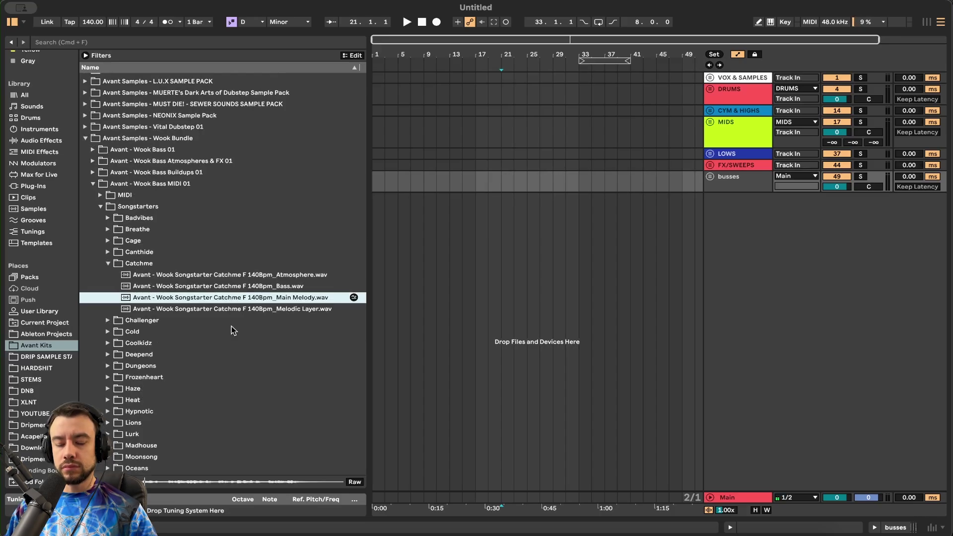
scroll(105, 322, down, 2)
click(107, 312)
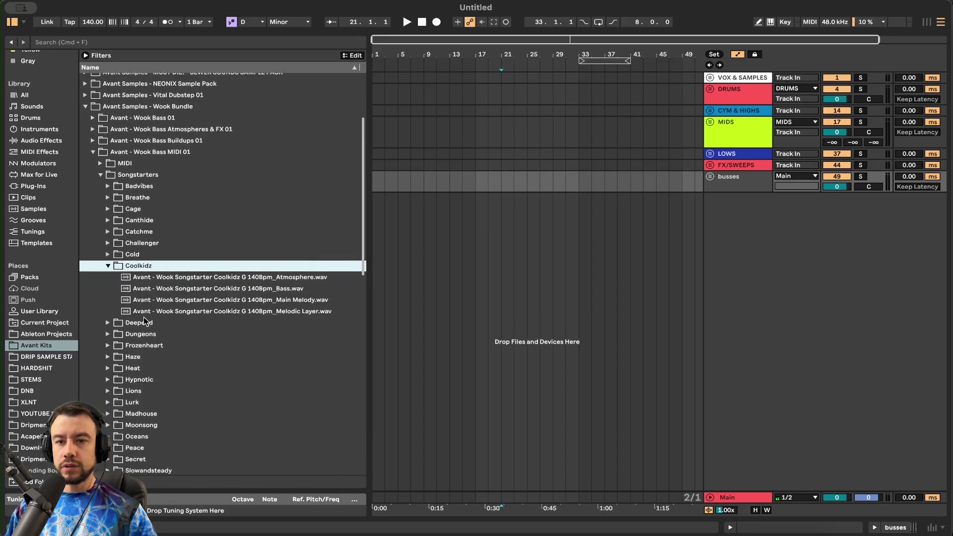
click(178, 299)
- Audition the Lurk songstarter's Main Melody, Bass and Melodic Layer samples, ending on the Main Melody
scroll(178, 394, down, 1)
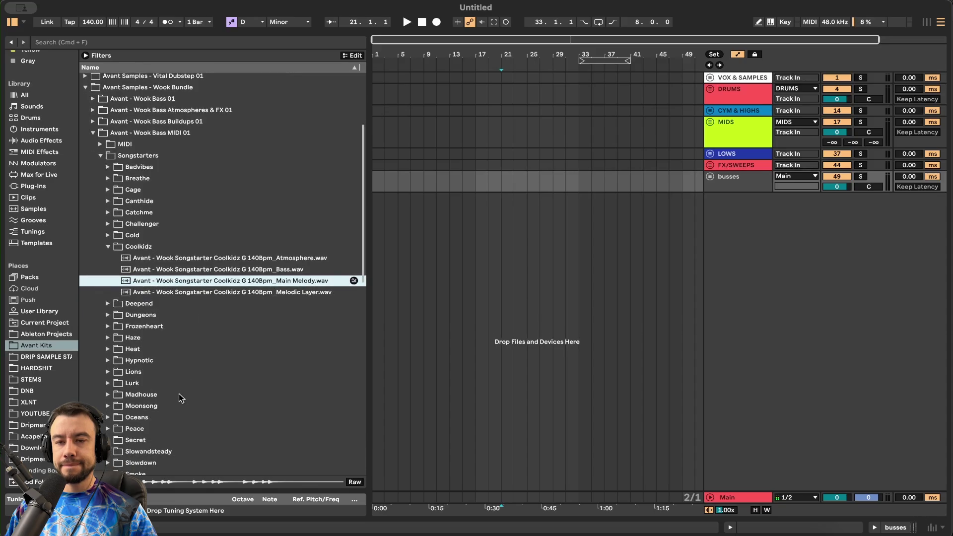
scroll(179, 394, down, 1)
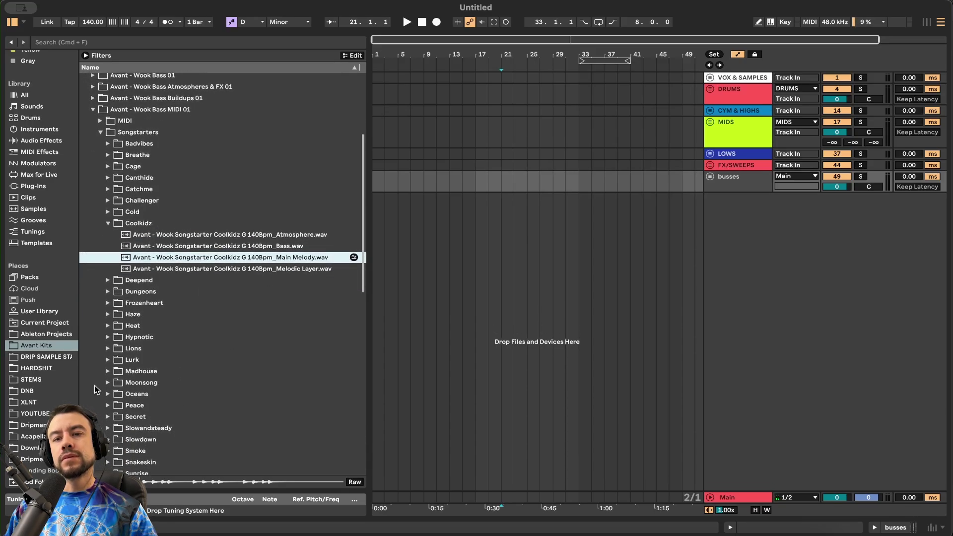
click(107, 360)
drag(223, 349, 225, 355)
click(205, 338)
click(216, 359)
click(204, 349)
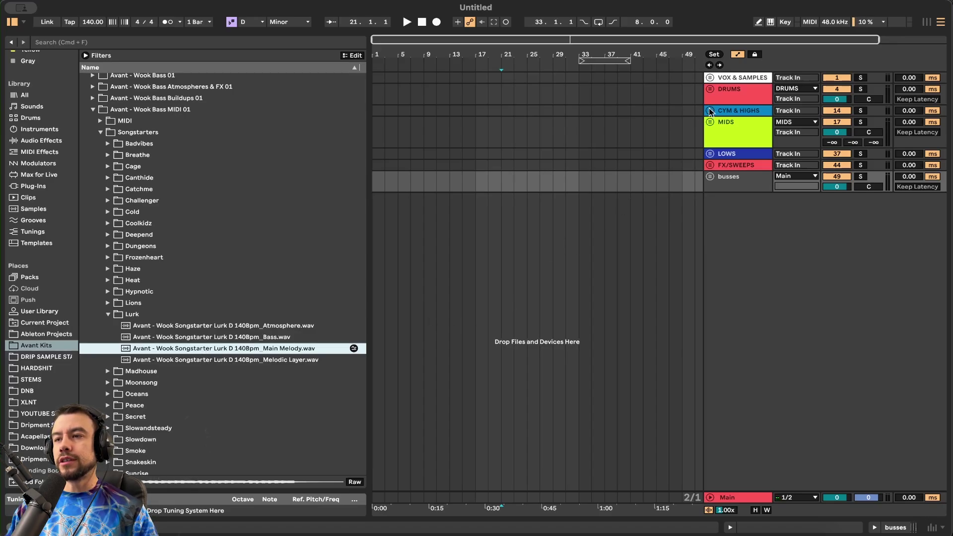
- Place the Lurk Main Melody sample at bar 1 on audio track 28 in the Melody group inside MIDS
click(710, 122)
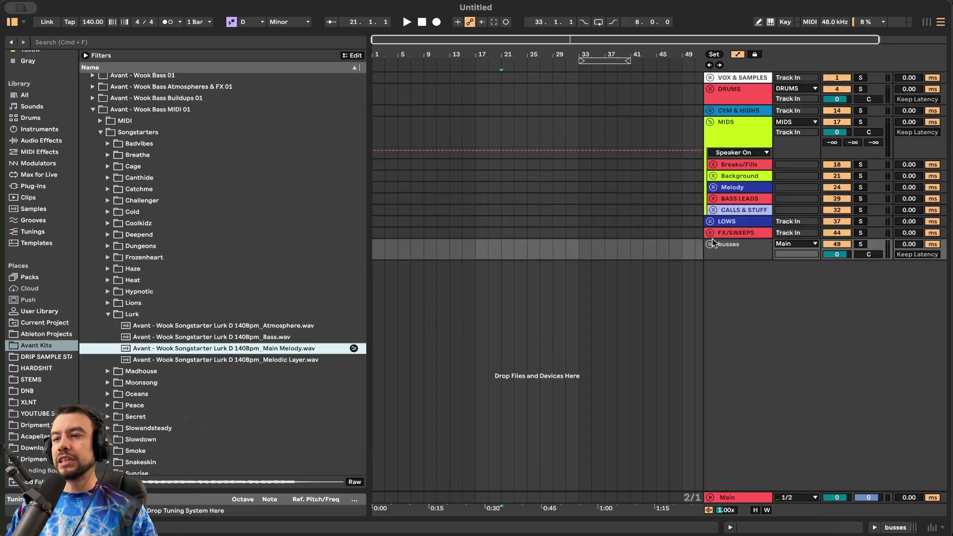
click(726, 188)
click(712, 188)
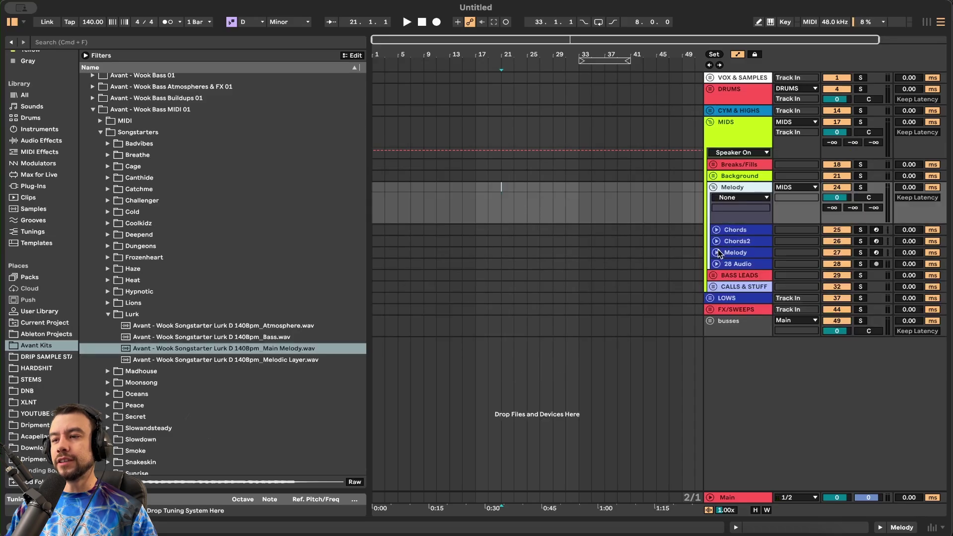
click(717, 266)
mouse_move(243, 348)
mouse_down()
mouse_move(412, 260)
mouse_move(371, 278)
mouse_move(388, 286)
mouse_up()
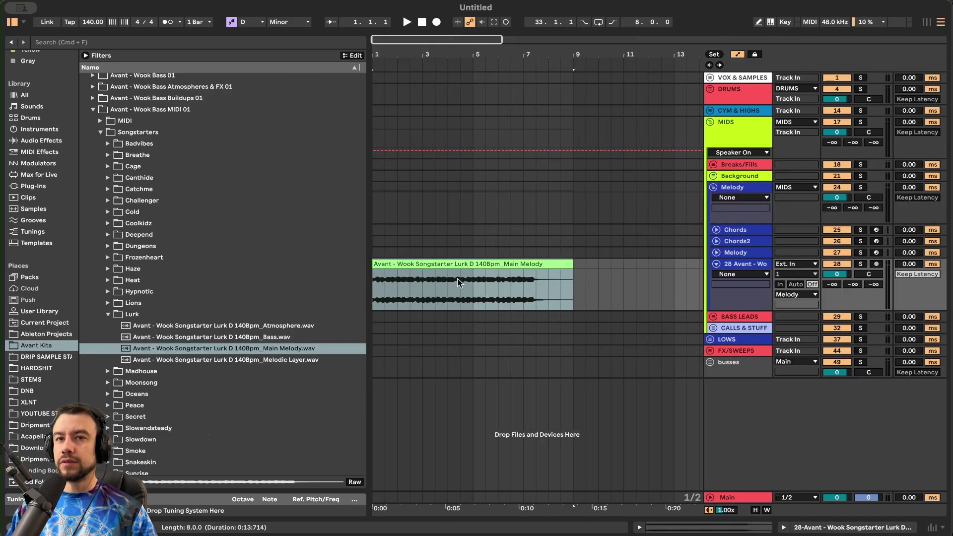
key(minus)
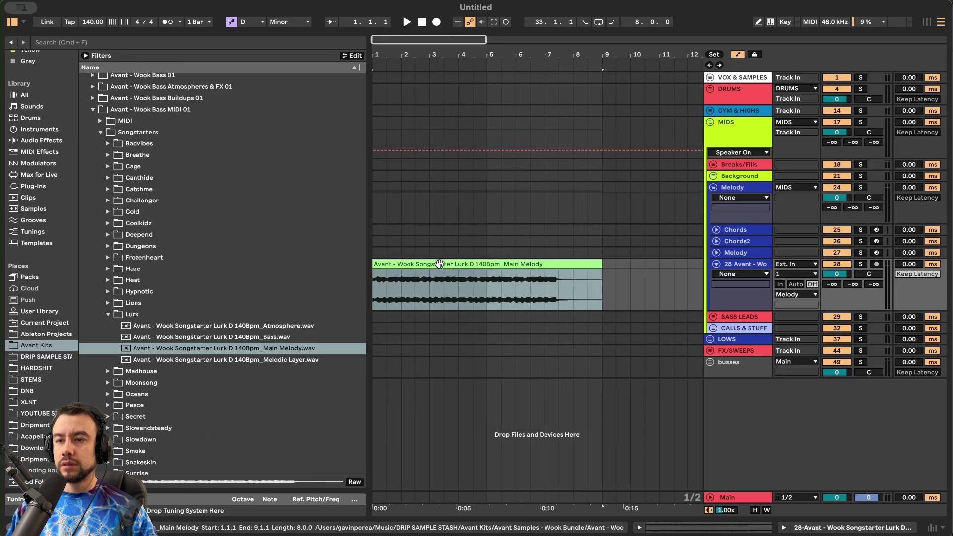
- Open the Lurk Main Melody clip and set its warp BPM to 140
double_click(439, 264)
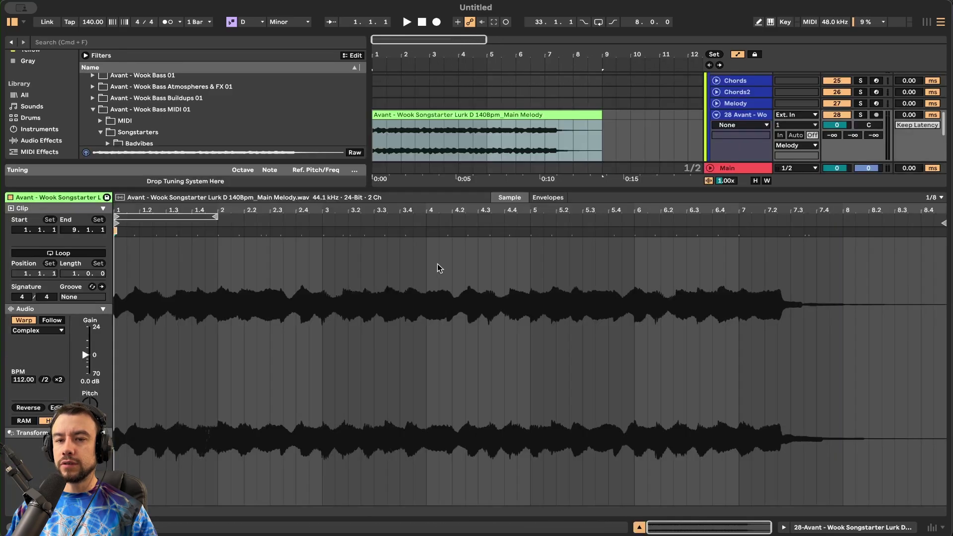
click(17, 381)
text(140)
key(Return)
- Play back the arrangement from the start with the metronome turned on
key(space)
double_click(467, 190)
scroll(467, 190, down, 5)
click(168, 23)
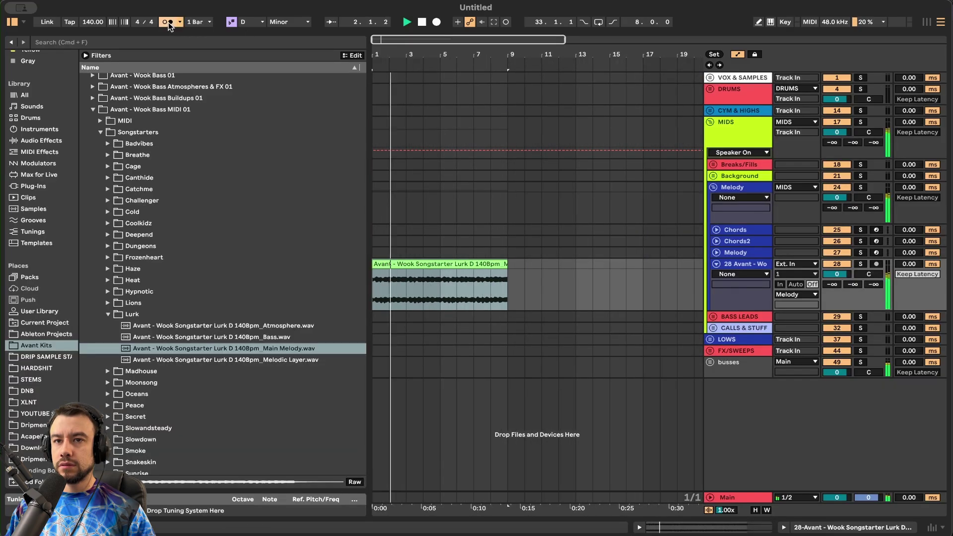
- Add EQ Eight to the melody audio track and shape its curve with a high roll-off and a slight dip at 310 Hz
double_click(753, 267)
key(super+f)
text(eq)
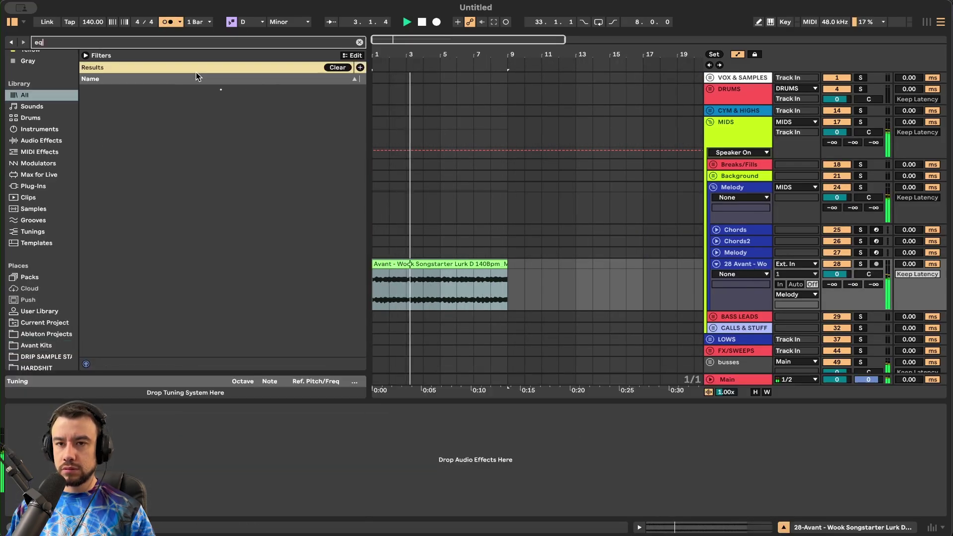
double_click(117, 100)
drag(216, 463, 209, 491)
click(172, 453)
drag(172, 454, 144, 459)
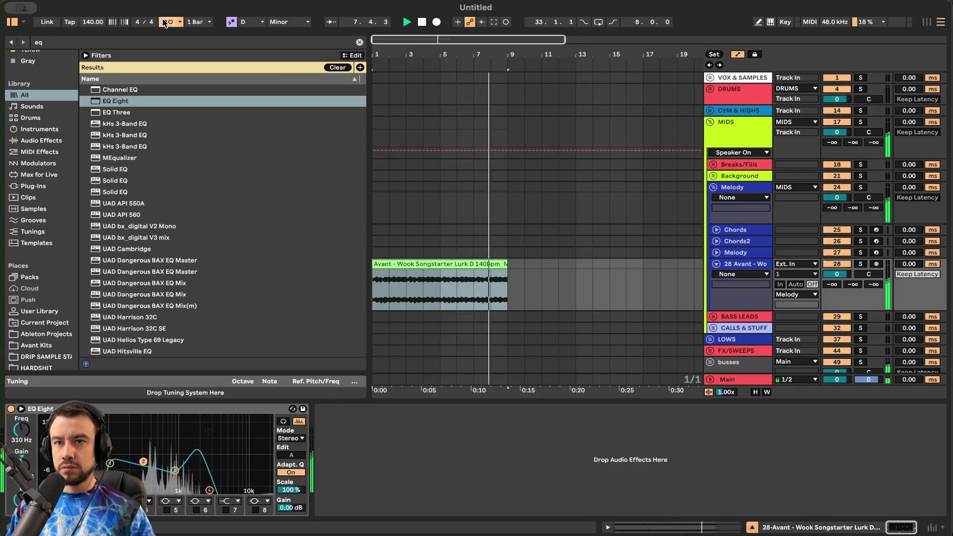
- Delete the existing instrument rack from the Sub 2 track in the LOWS group
scroll(440, 269, down, 2)
scroll(441, 270, up, 3)
scroll(441, 269, down, 1)
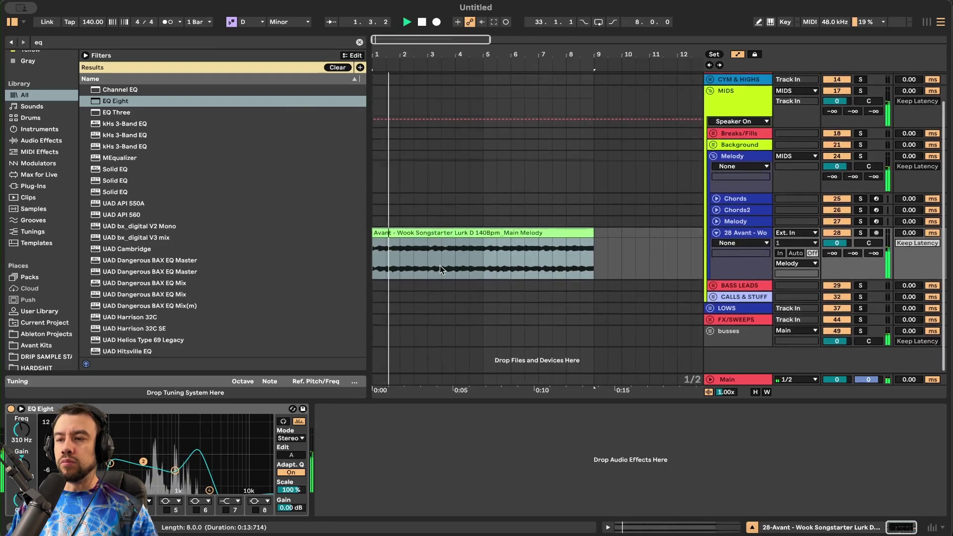
click(710, 308)
scroll(622, 288, down, 5)
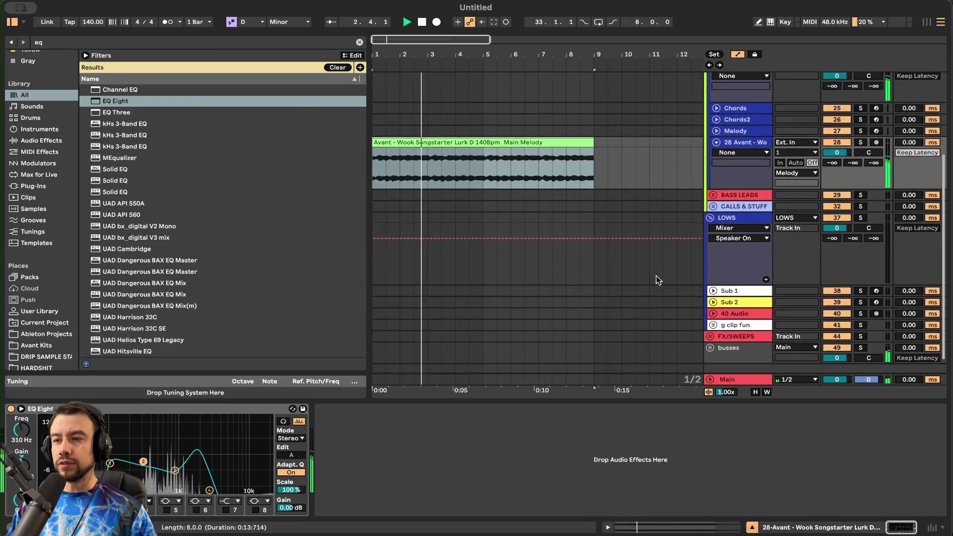
click(713, 303)
click(730, 302)
scroll(573, 289, down, 2)
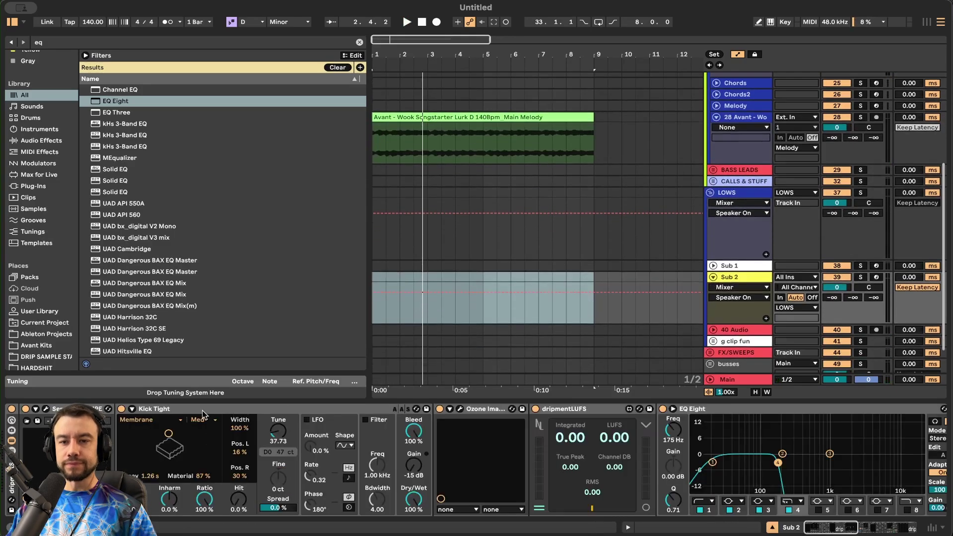
click(469, 318)
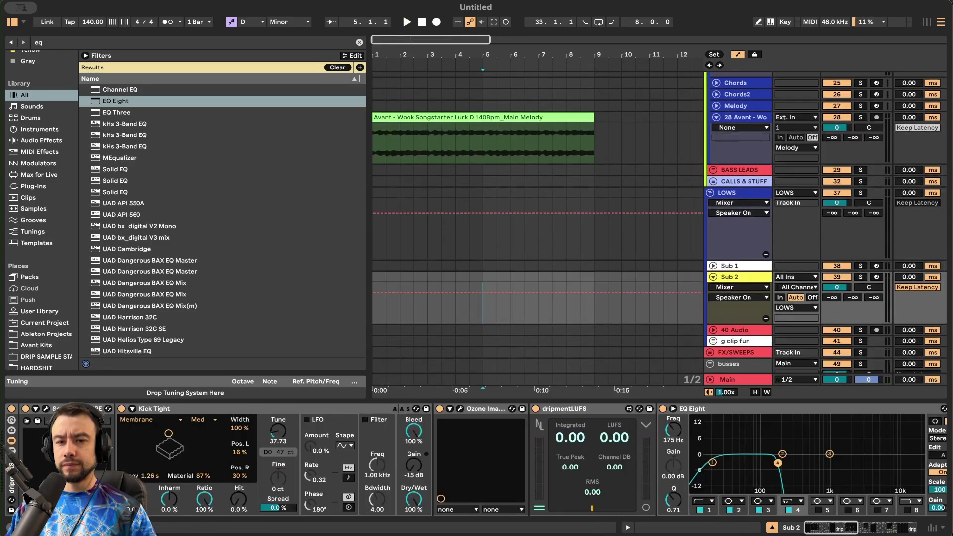
click(13, 483)
key(Delete)
- Search the whole library for dripmentsub
key(super+f)
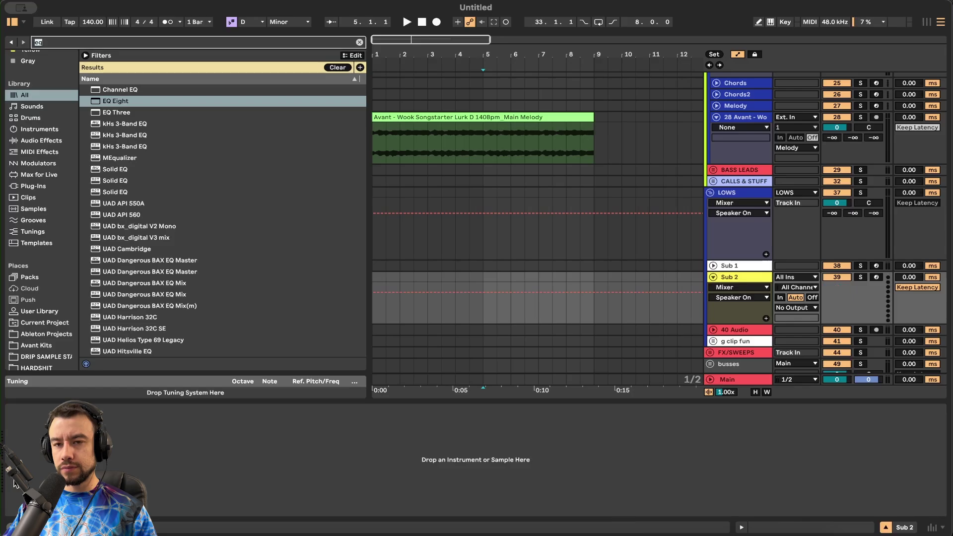
text(drivre)
key(BackSpace)
key(BackSpace)
key(BackSpace)
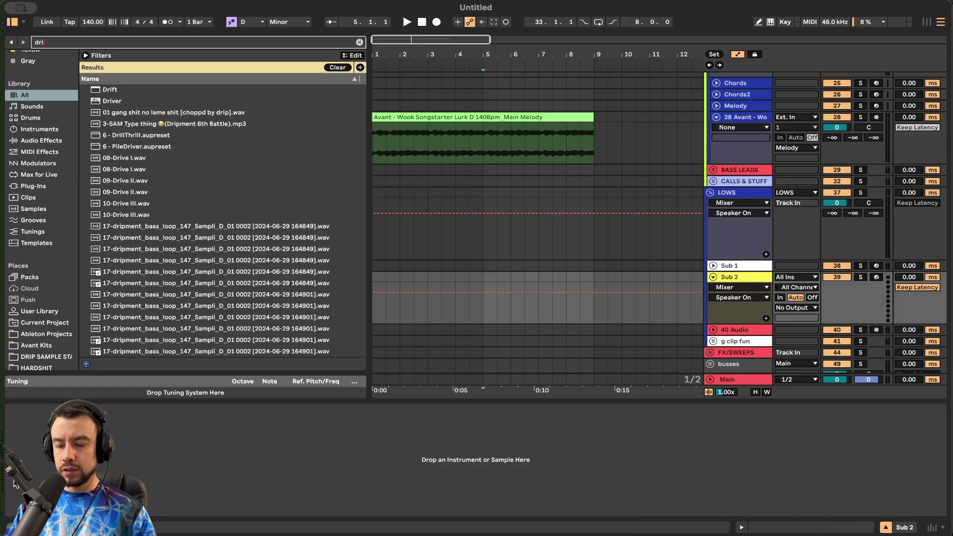
text(pment)
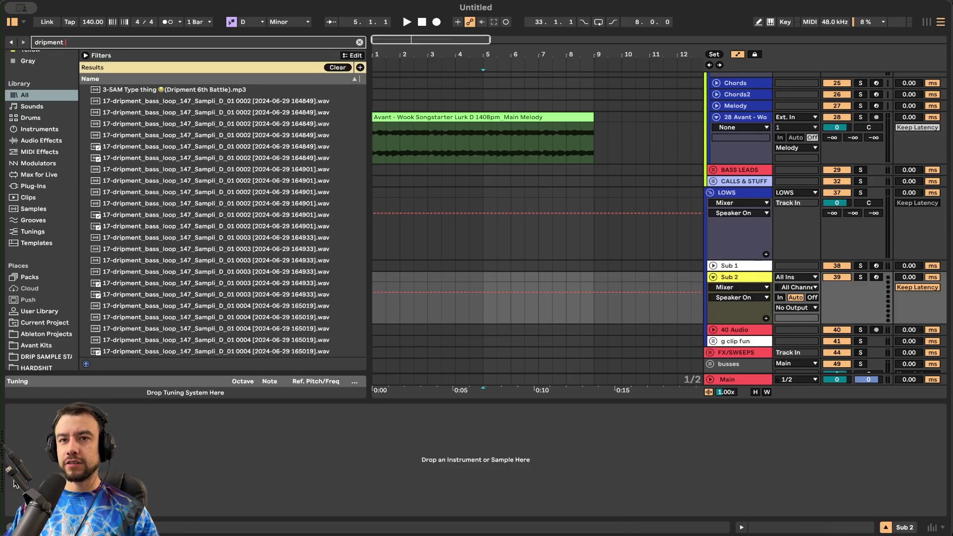
text(sub)
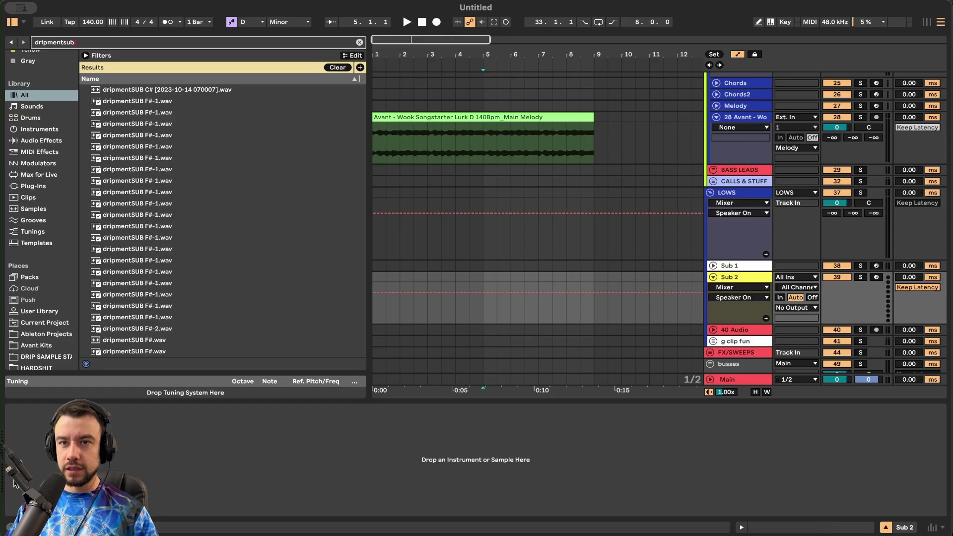
text(2024)
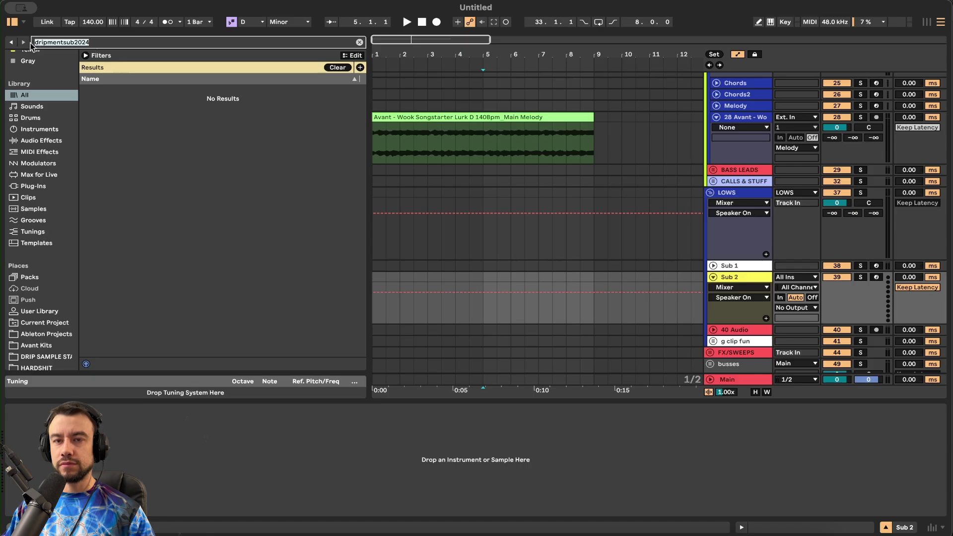
text(dripmentsub)
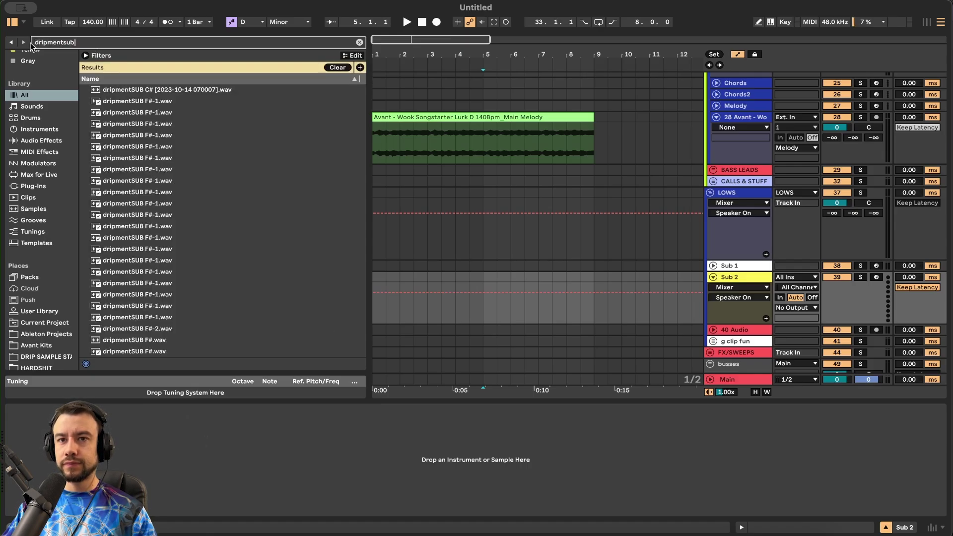
- Move the duplicate dripmentSub2024.adg preset to the trash
scroll(244, 288, down, 10)
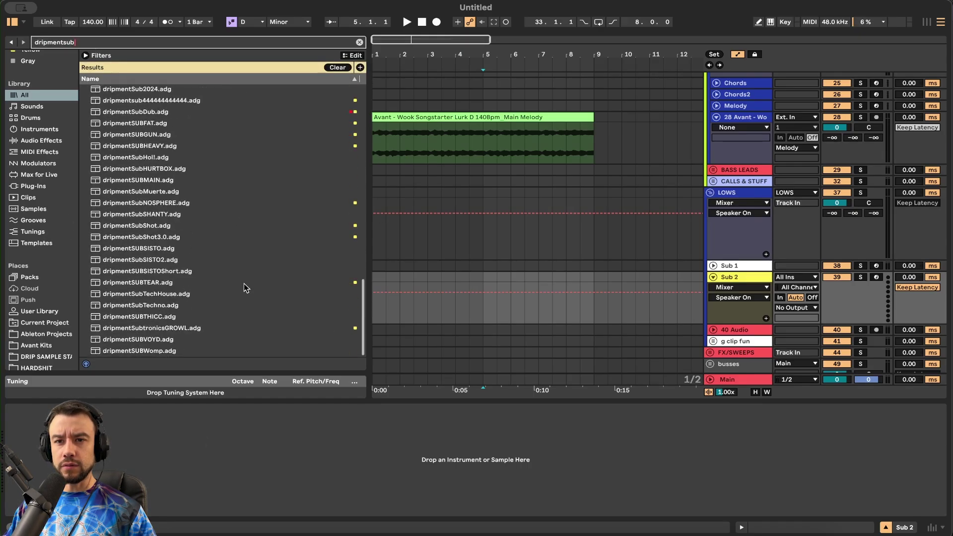
scroll(165, 215, up, 5)
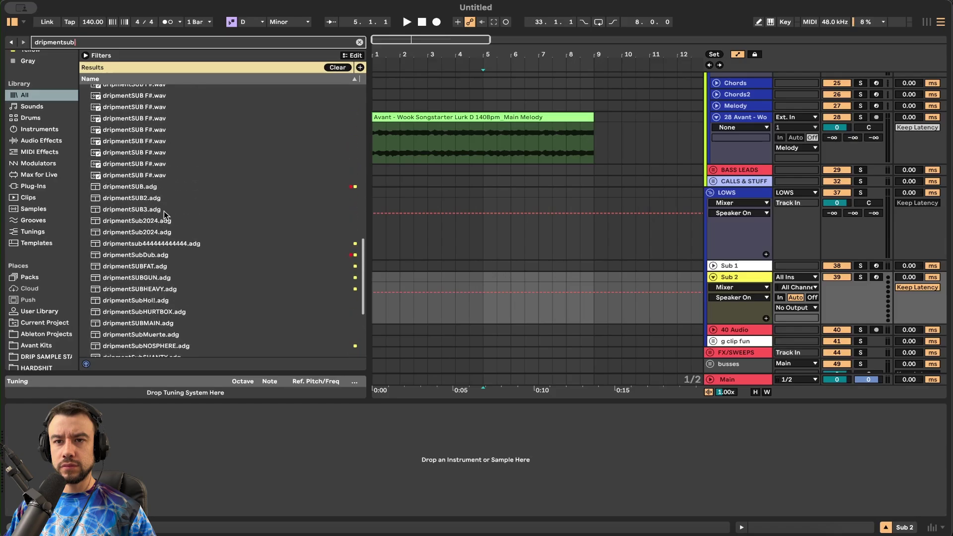
click(147, 222)
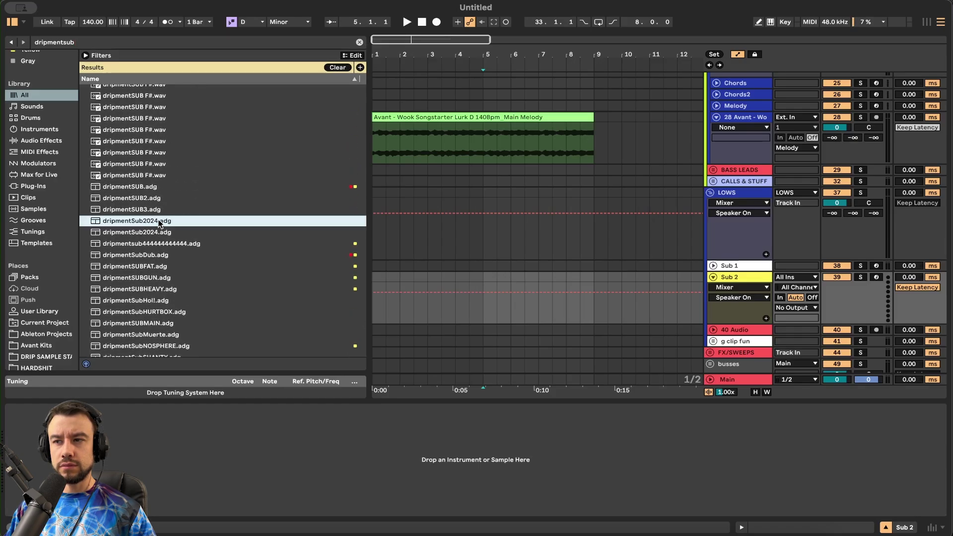
right_click(160, 232)
click(178, 235)
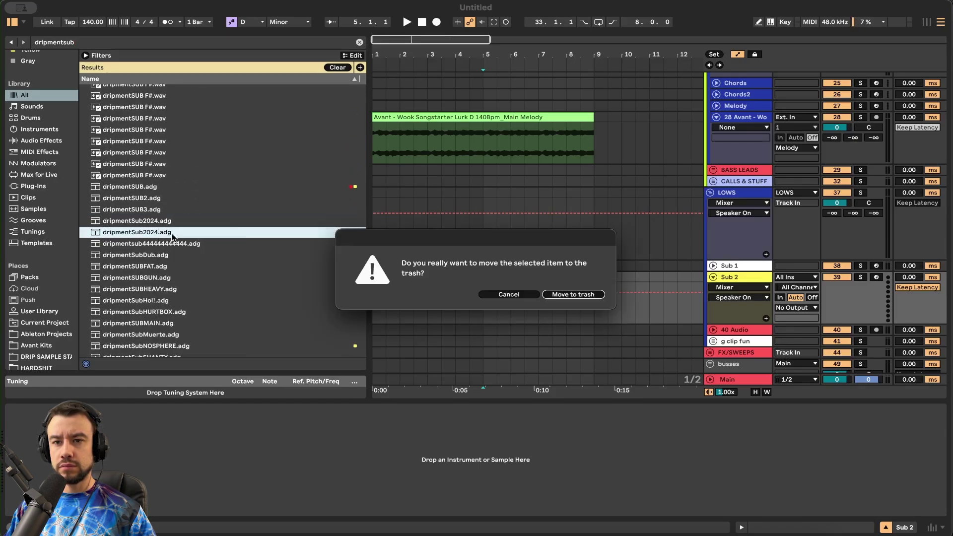
click(592, 298)
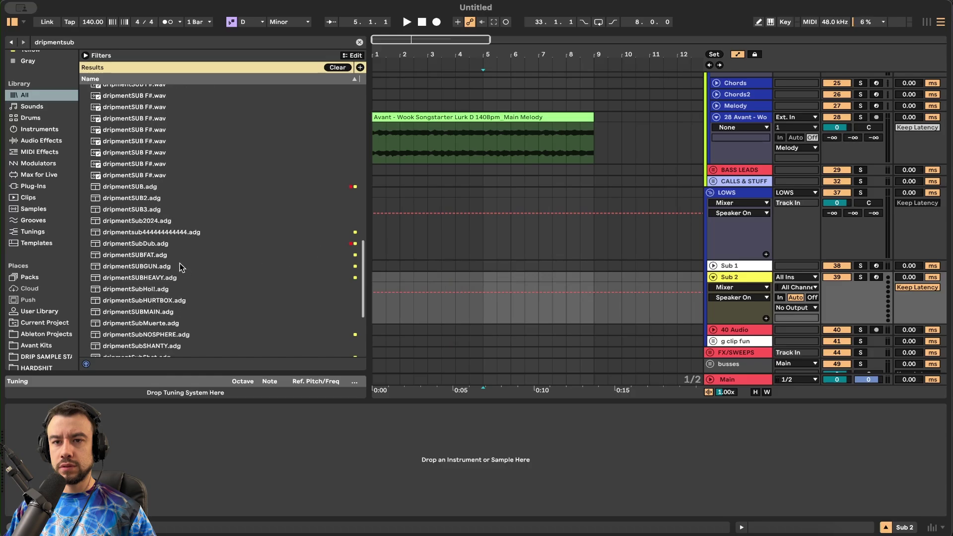
- Load dripmentSub2024.adg onto the Sub 2 track and insert an empty eight-bar MIDI clip from bar 1
click(155, 223)
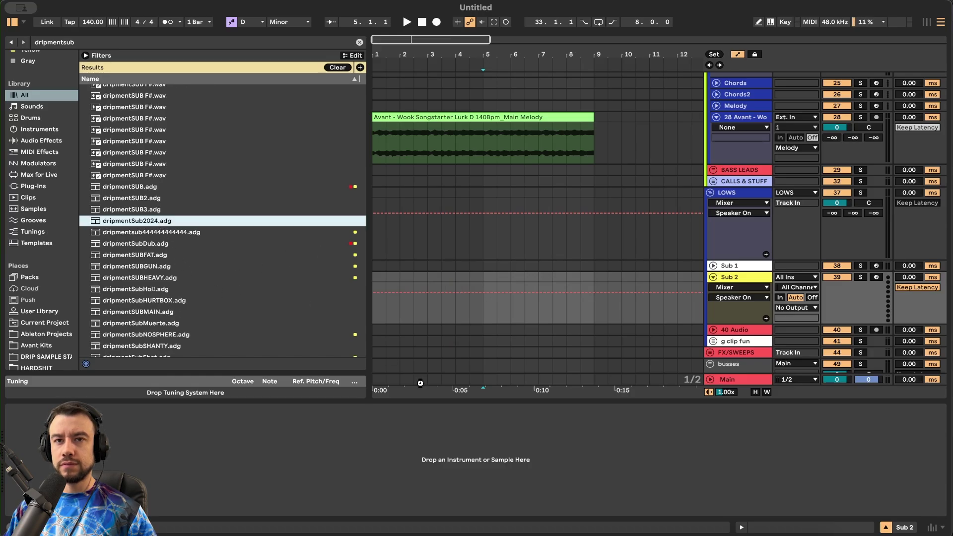
scroll(570, 272, down, 2)
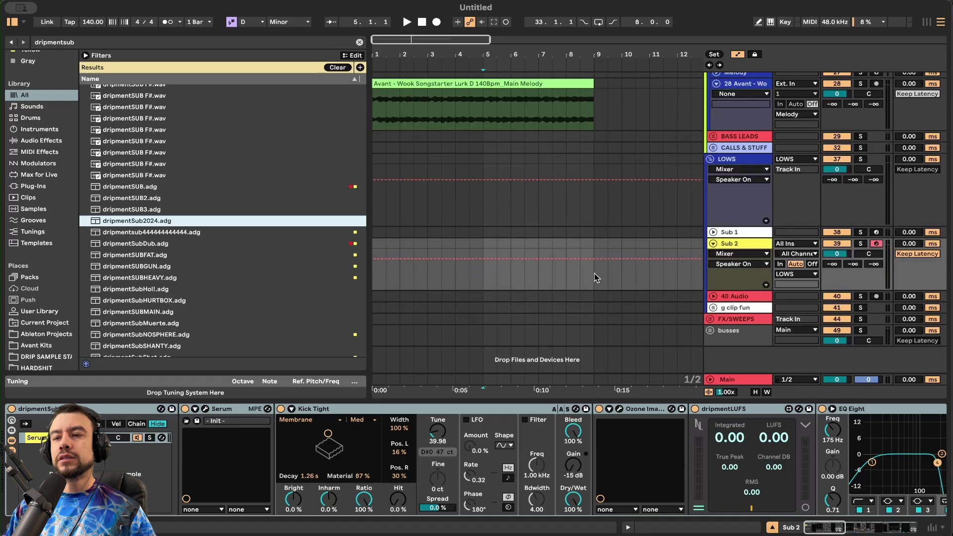
drag(594, 273, 288, 273)
key(super+shift+m)
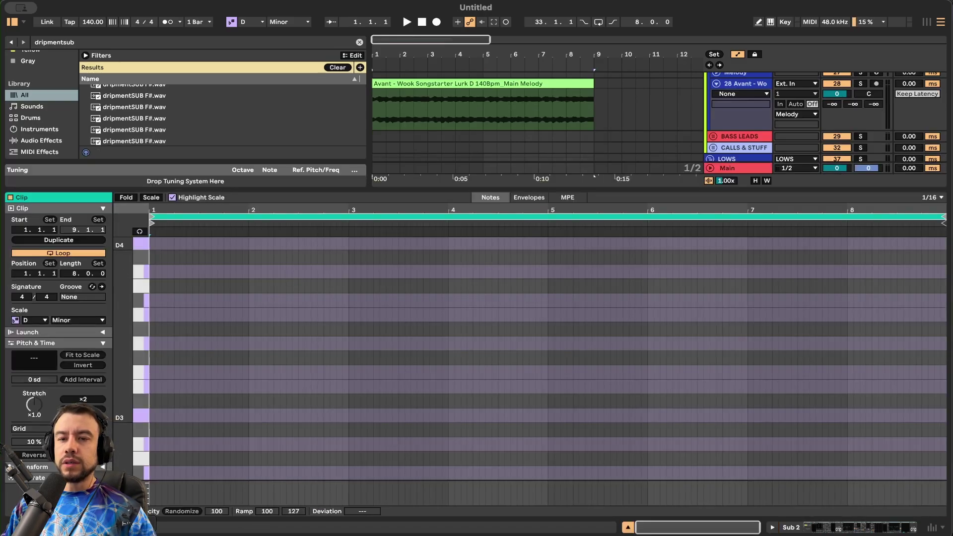
- Add a D1 note to the Sub 2 clip and stretch it across all eight bars
double_click(150, 414)
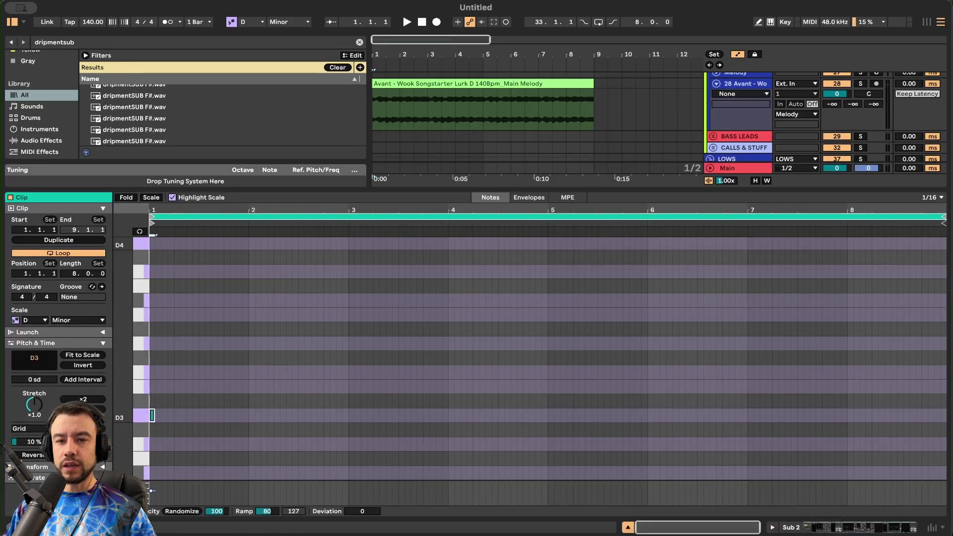
key(super+l)
key(shift+Down)
key(shift+Down)
key(shift+Down)
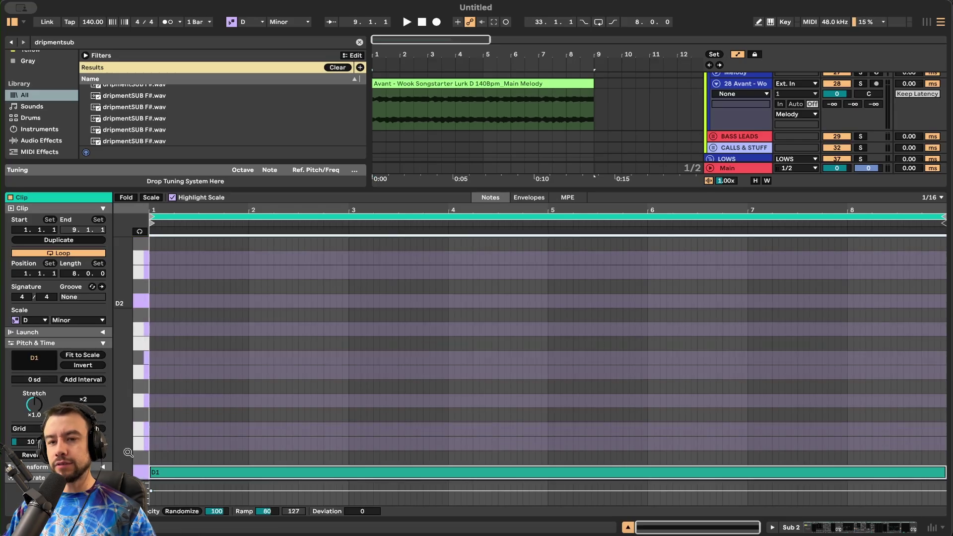
- Transpose the sustained Sub 2 note down one octave to D0 and audition it
key(space)
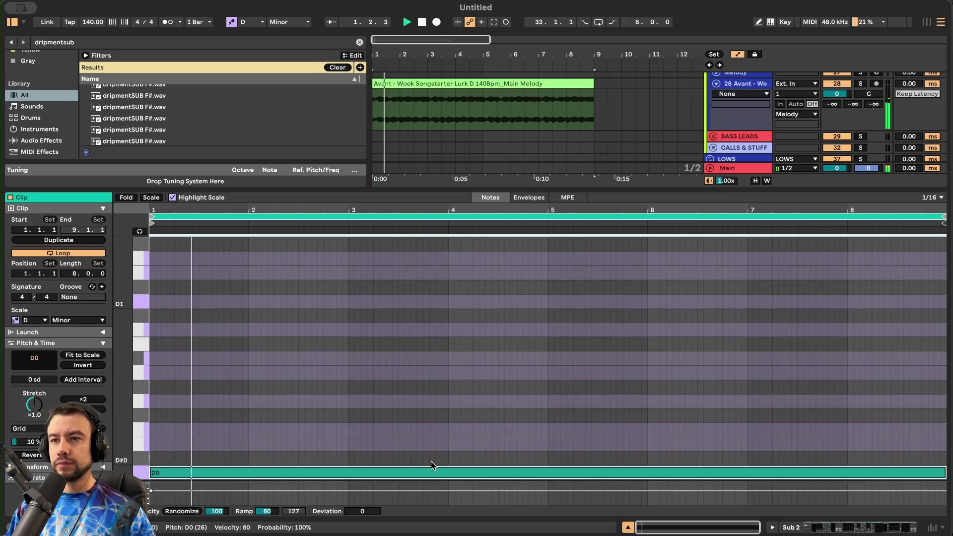
scroll(498, 477, down, 2)
key(space)
- Open the Serum instrument on Sub 2 and set its LFO 2 rate to 4 bar during playback
key(shift+Tab)
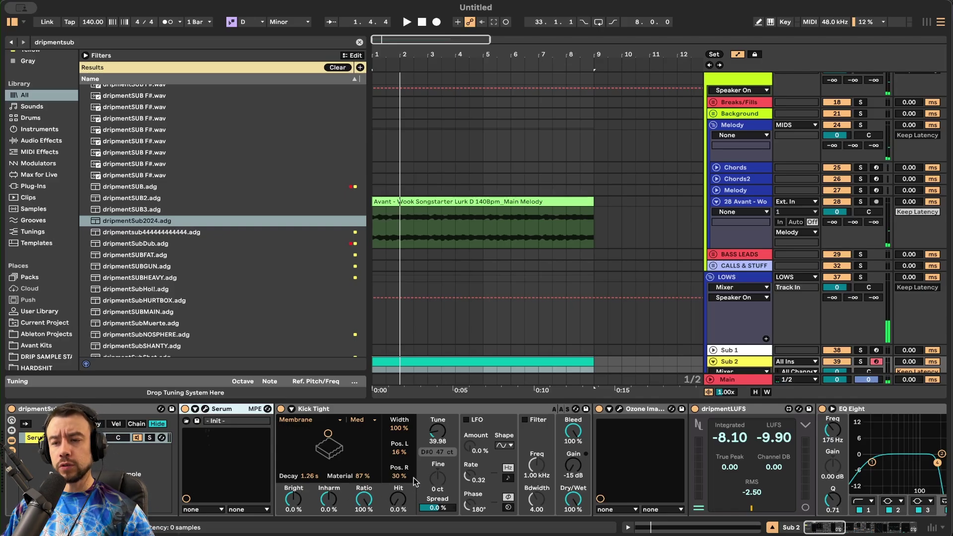
click(204, 409)
click(333, 274)
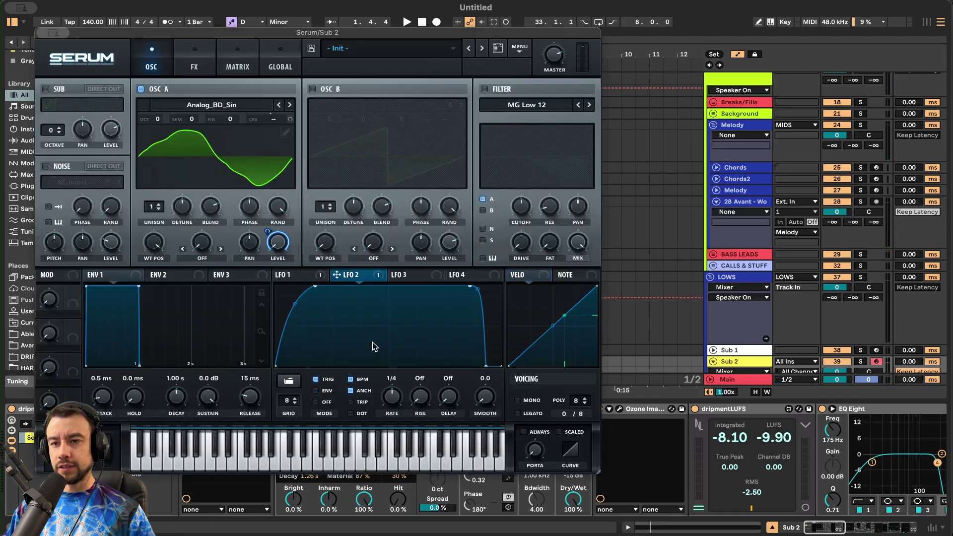
key(space)
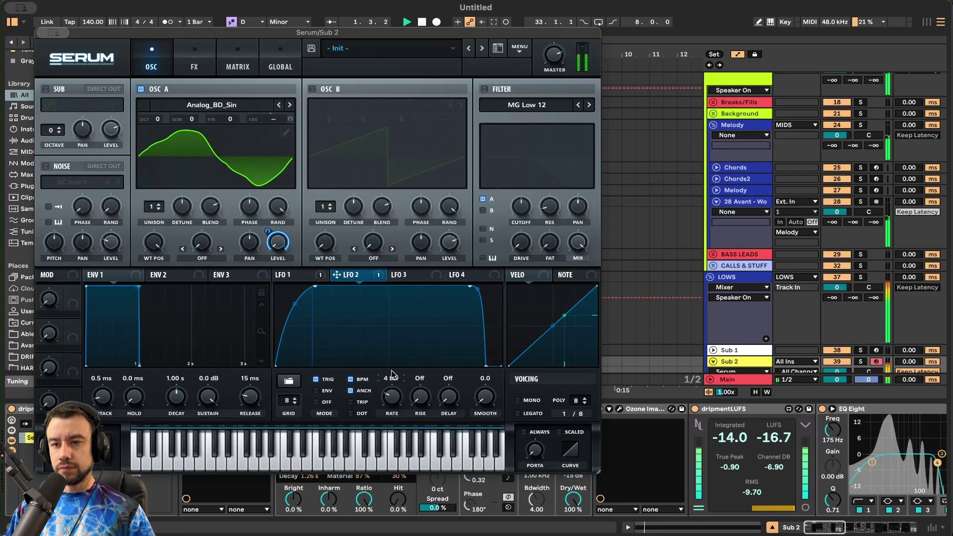
- Reshape the LFO 2 curve with a quicker rise and a gentler fall reaching the end of the cycle, and close Serum
drag(315, 287, 300, 283)
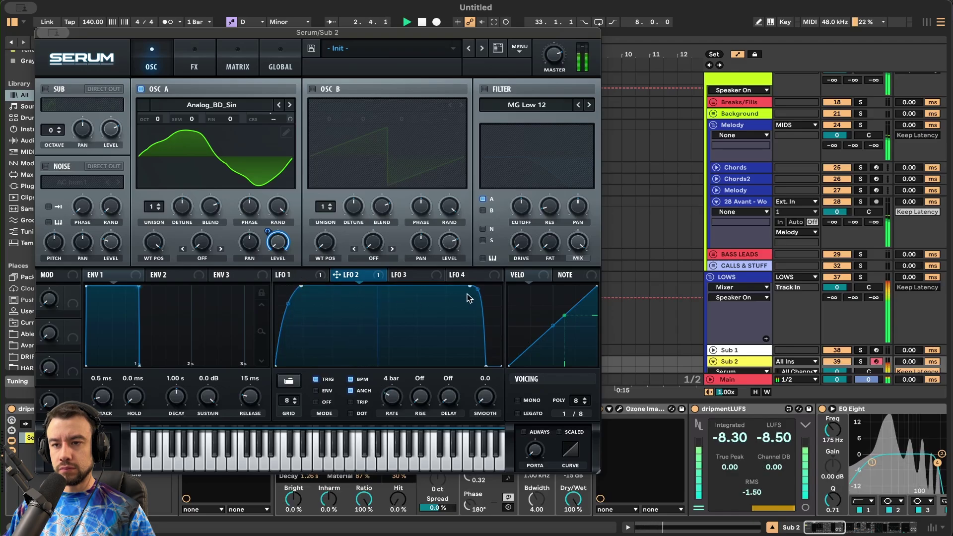
drag(471, 287, 467, 285)
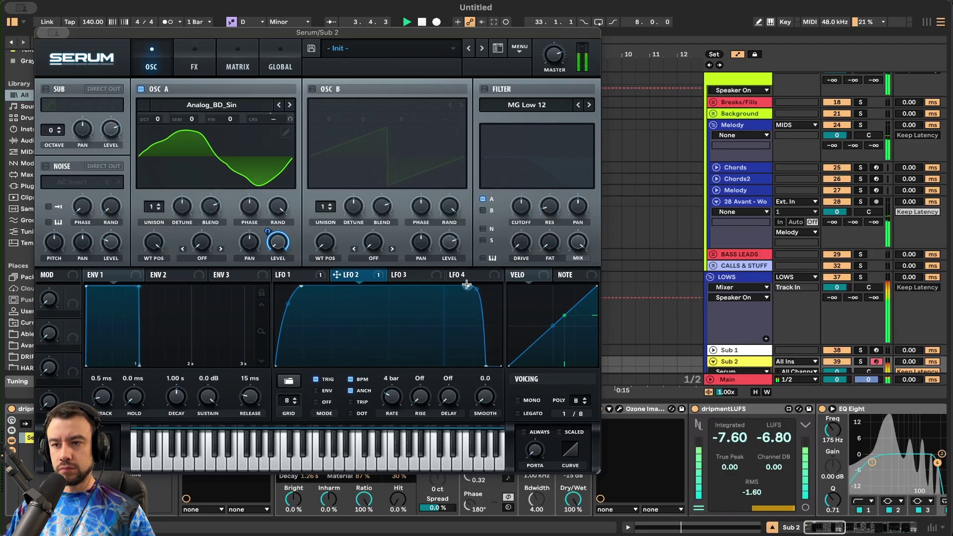
drag(481, 360, 497, 366)
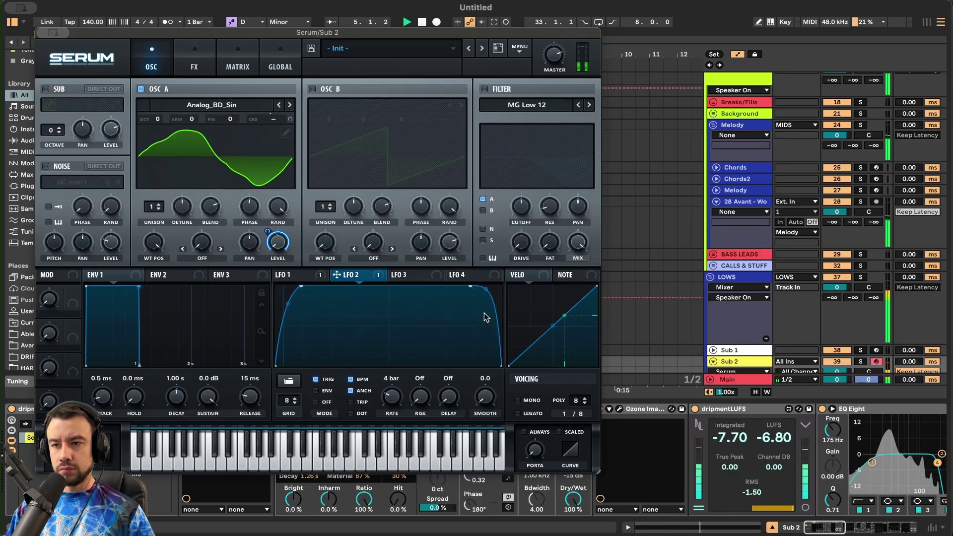
drag(482, 291, 480, 308)
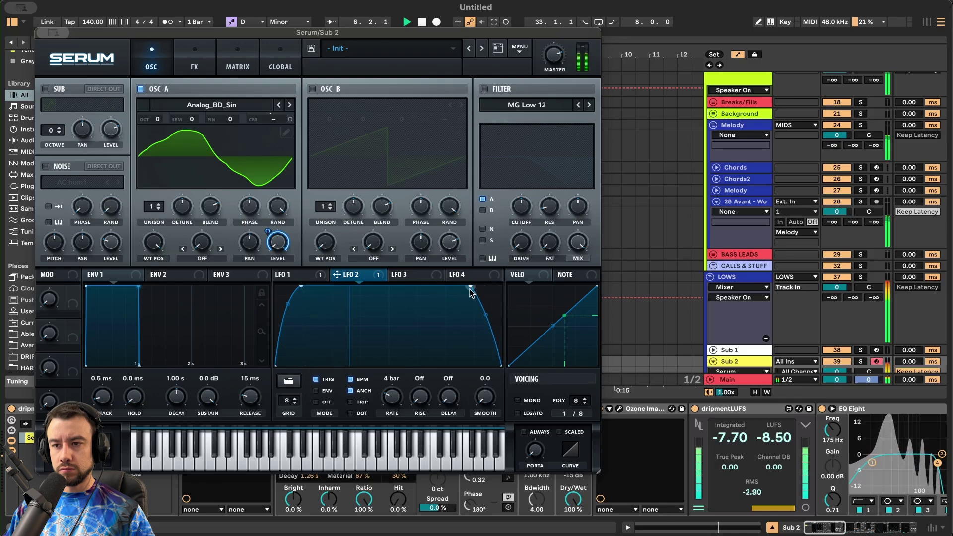
mouse_move(54, 33)
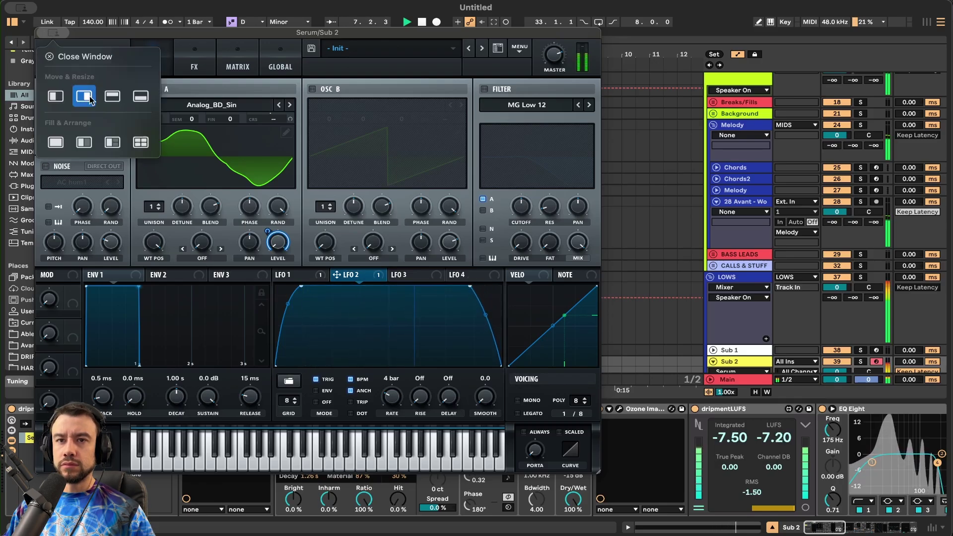
click(75, 58)
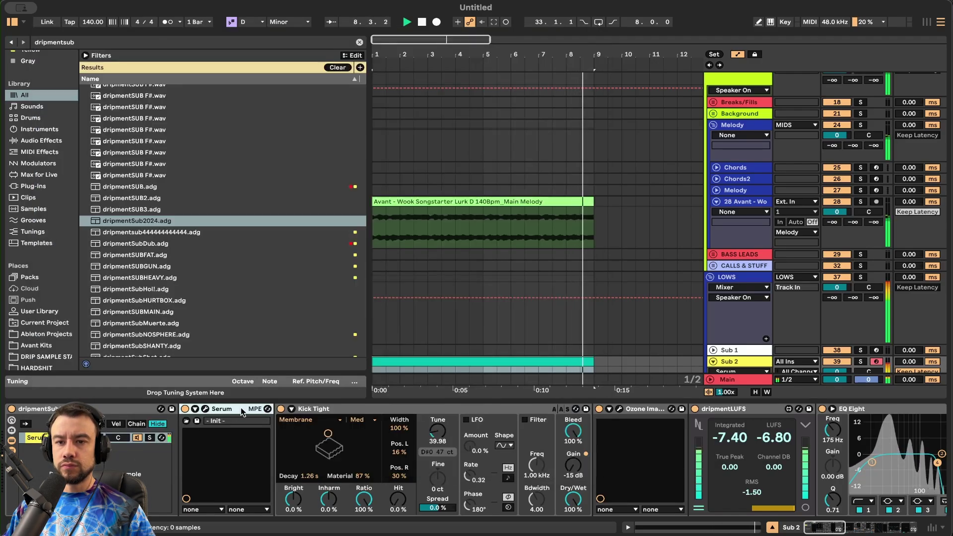
- Lower the Sub 2 track volume to -2.0 dB
scroll(487, 231, up, 1)
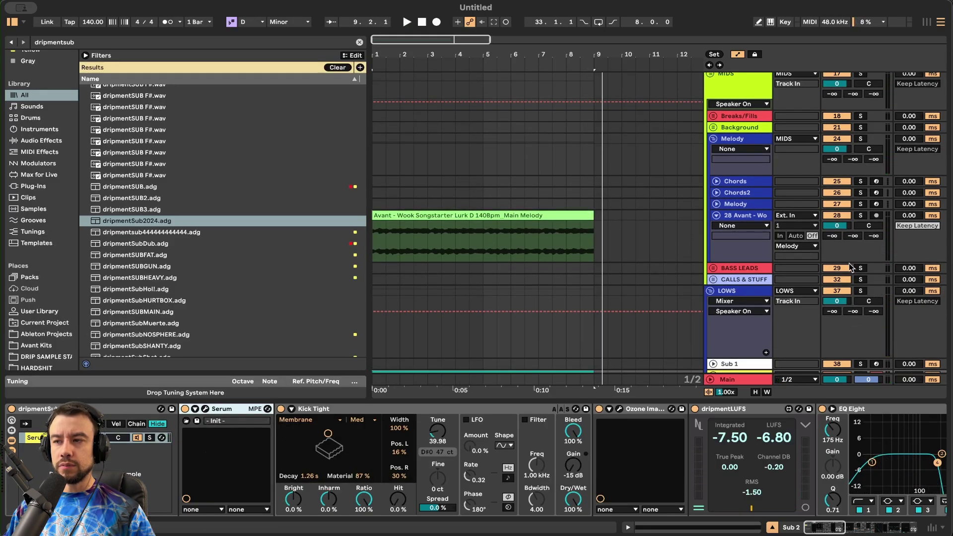
scroll(651, 287, down, 8)
drag(826, 278, 827, 286)
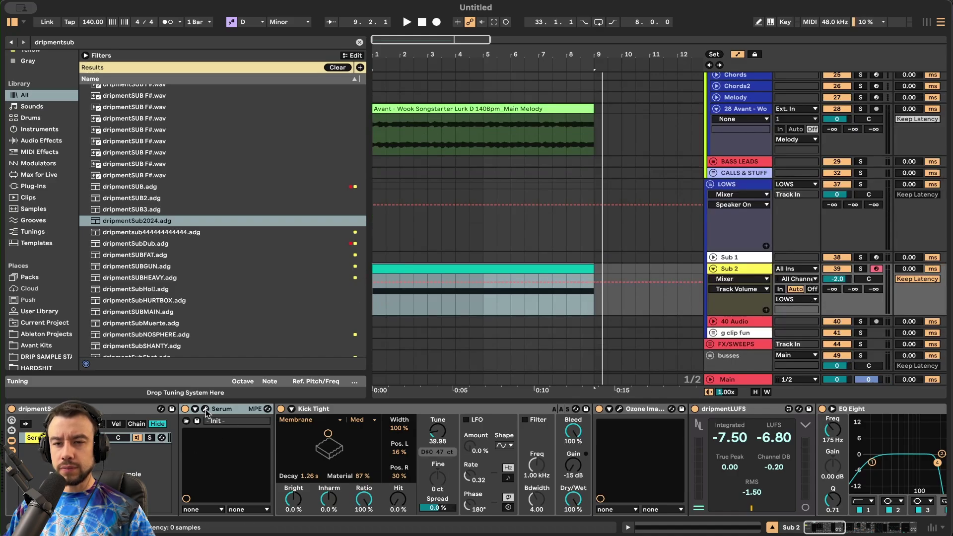
- Show Serum's Pitch Bend automation on the Sub 2 track and hide the browser to widen the arrangement
click(196, 410)
right_click(300, 477)
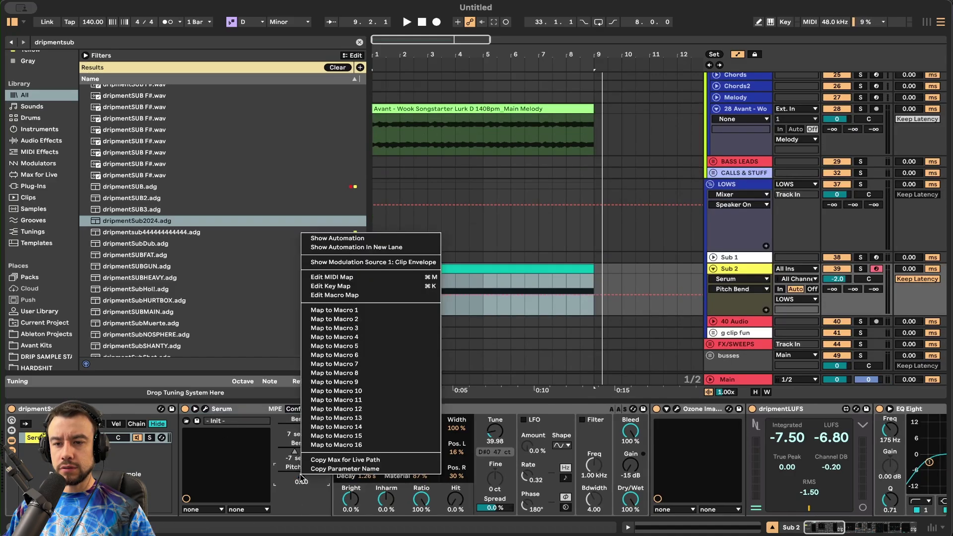
click(344, 238)
click(388, 320)
scroll(386, 318, up, 4)
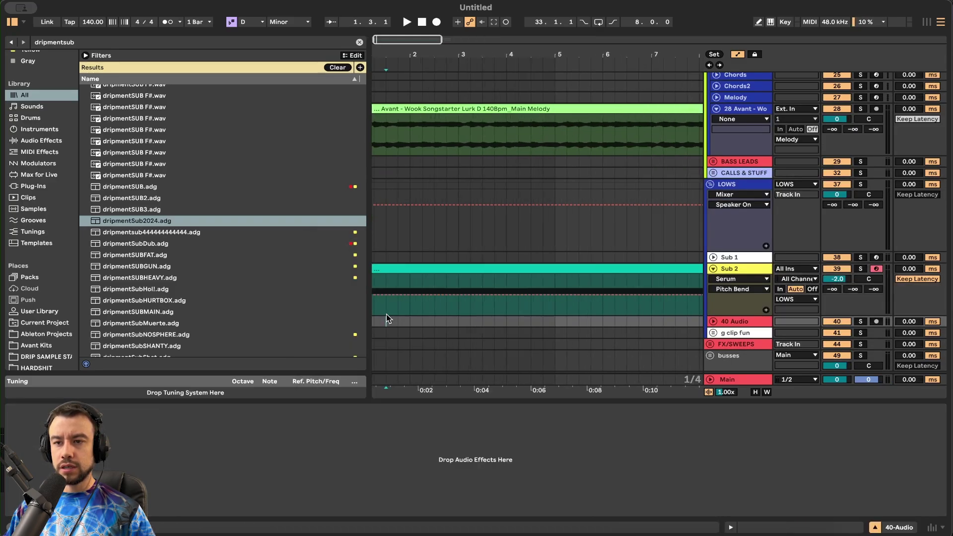
click(12, 23)
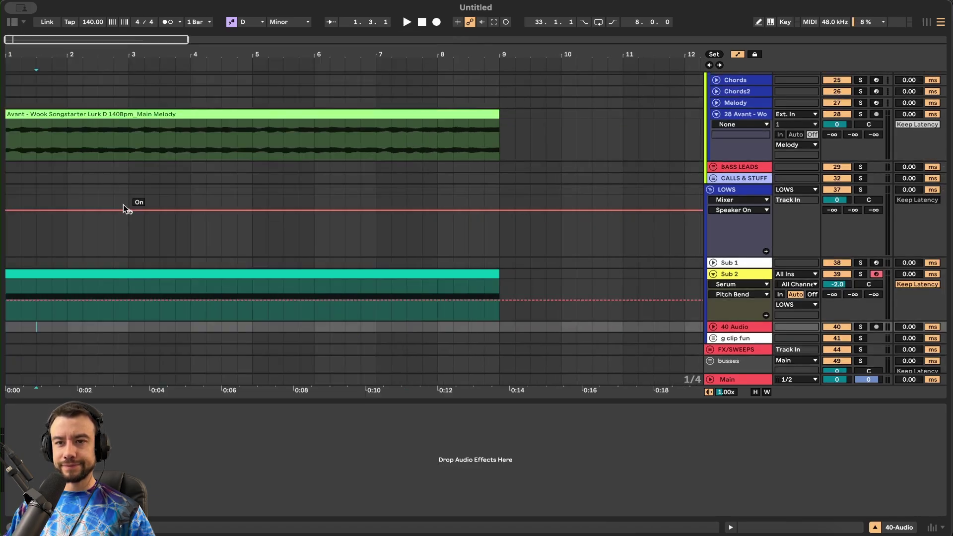
- Draw a pitch-bend bump at the start of Sub 2, peaking at 0.87 and curving back to 0.50 by beat 1.3
key(space)
scroll(75, 239, up, 2)
click(28, 261)
key(space)
click(31, 289)
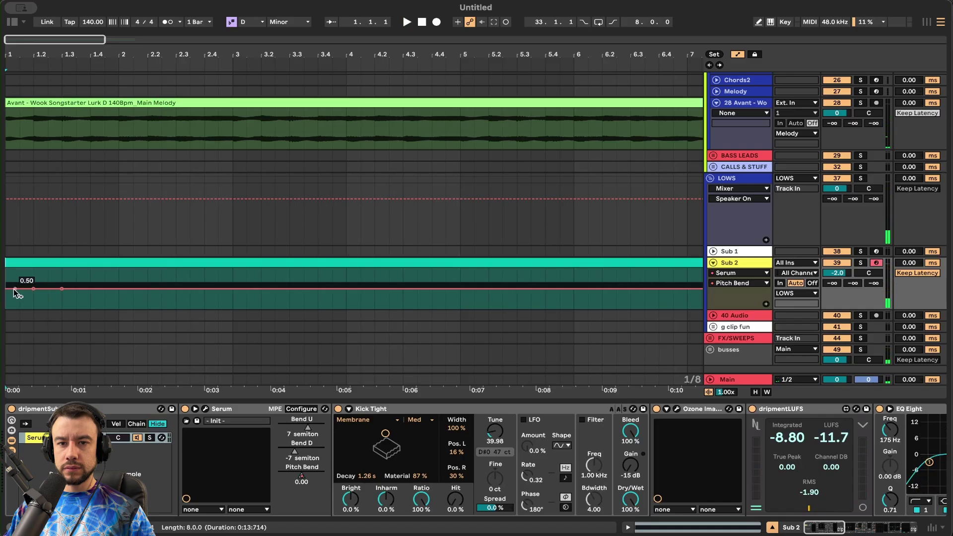
drag(33, 275, 17, 274)
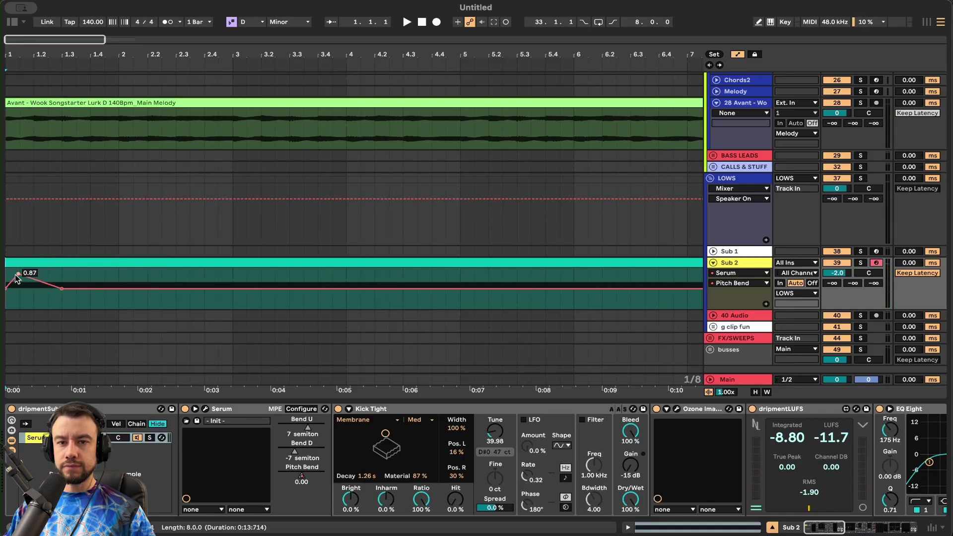
scroll(25, 278, up, 5)
scroll(26, 278, down, 1)
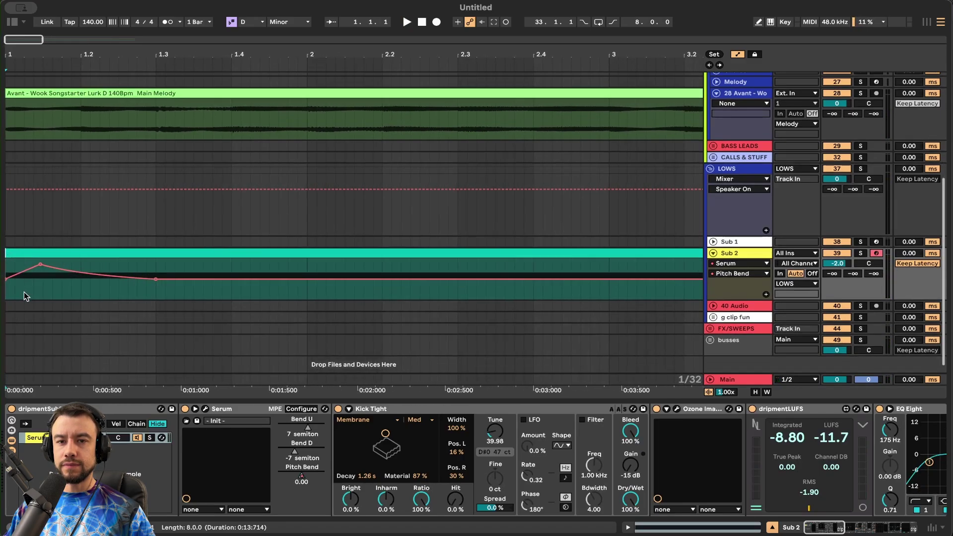
- Try removing the opening peak from the Sub 2 pitch-bend automation during playback, and undo the removal
key(space)
click(40, 264)
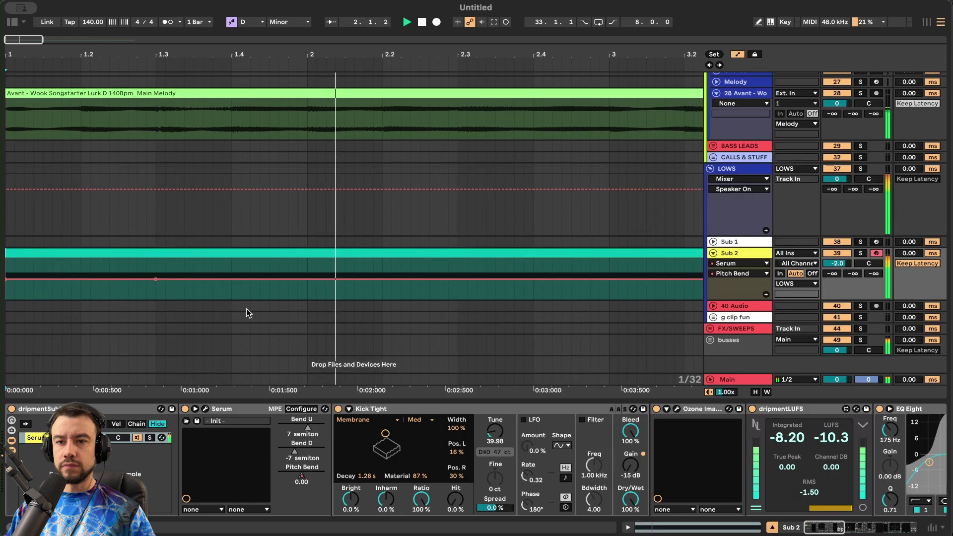
scroll(247, 309, down, 5)
key(space)
key(space)
key(super+z)
scroll(171, 299, up, 1)
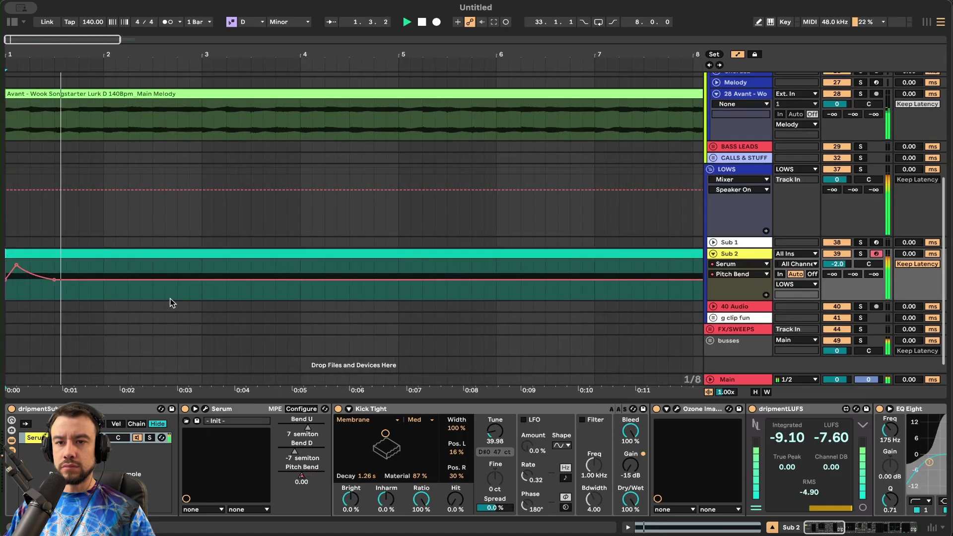
- Add a short pitch-bend spike to the Sub 2 automation between beats 2.3 and 2.4
click(152, 280)
click(164, 280)
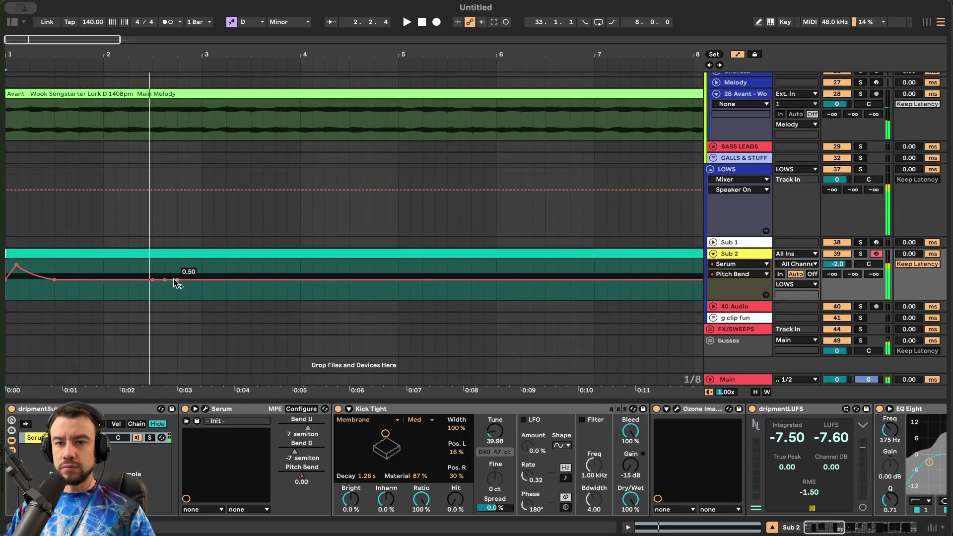
drag(168, 280, 167, 263)
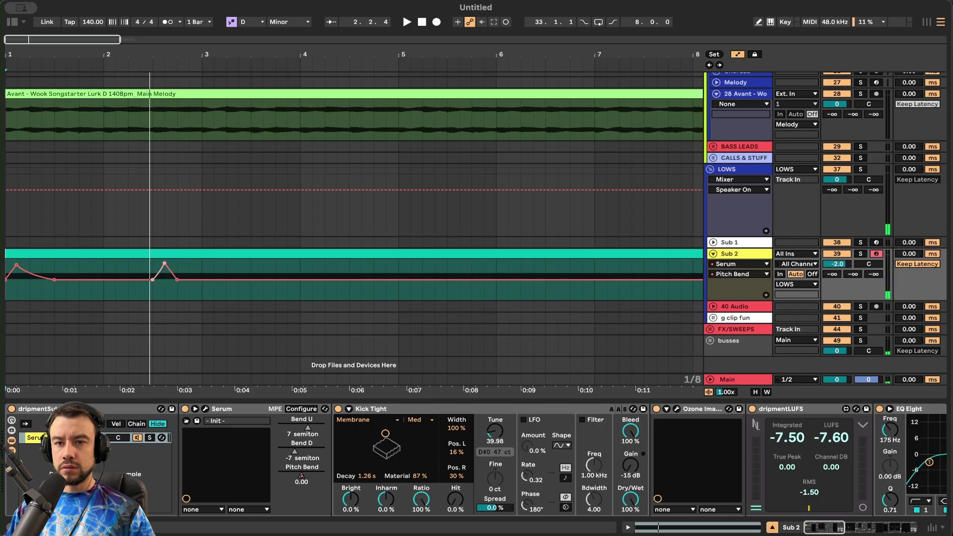
- Duplicate the short pitch-bend spike onto beat 2.4 and audition the Sub 2 part
drag(153, 297, 175, 299)
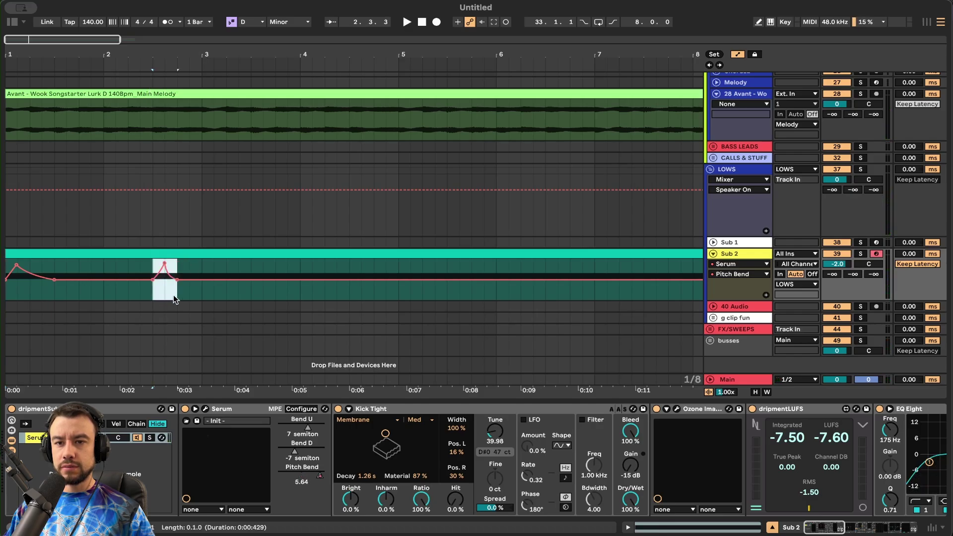
click(148, 293)
key(space)
key(minus)
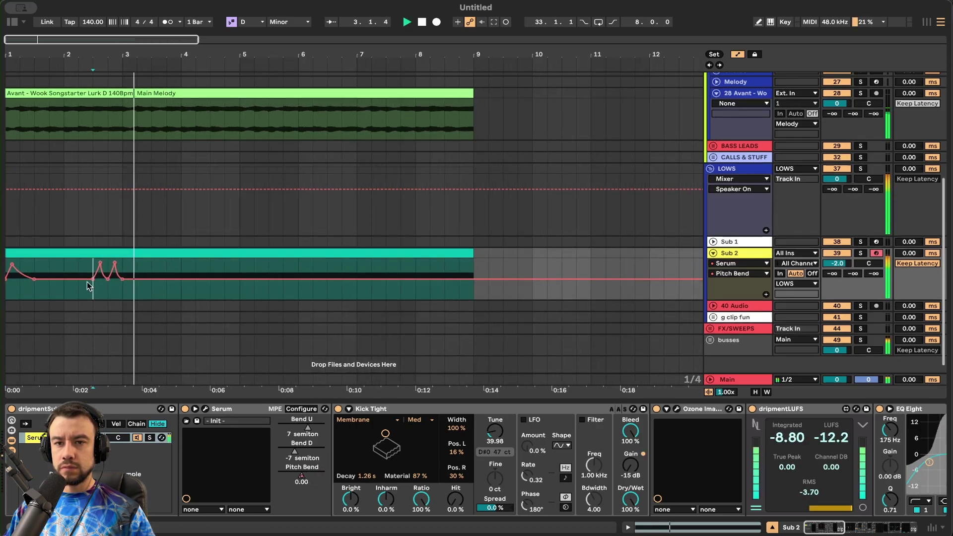
click(25, 252)
key(space)
key(space)
- Duplicate the pitch-bend automation of bars 1 and 2 onto bars 3 and 4 of Sub 2
drag(124, 294, 2, 298)
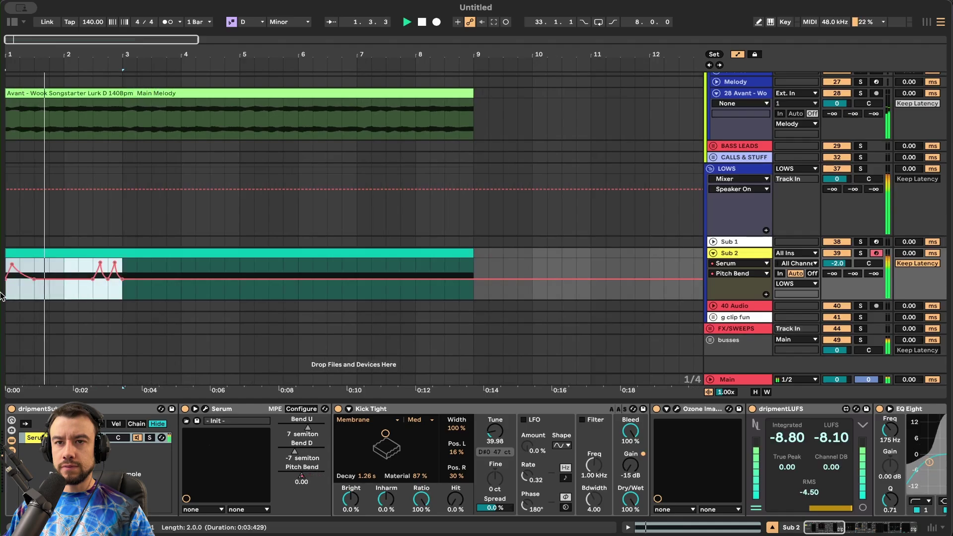
key(ctrl+d)
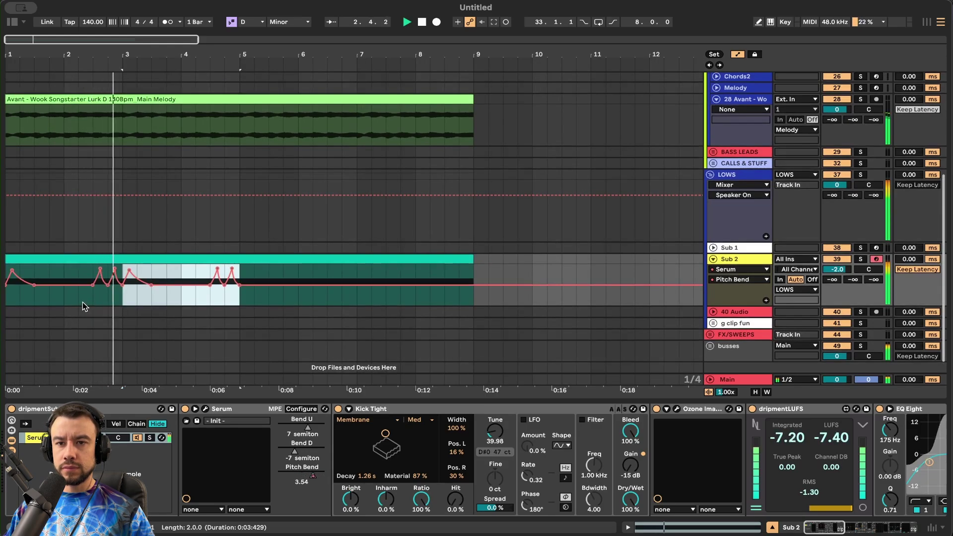
scroll(83, 302, up, 1)
scroll(83, 302, down, 1)
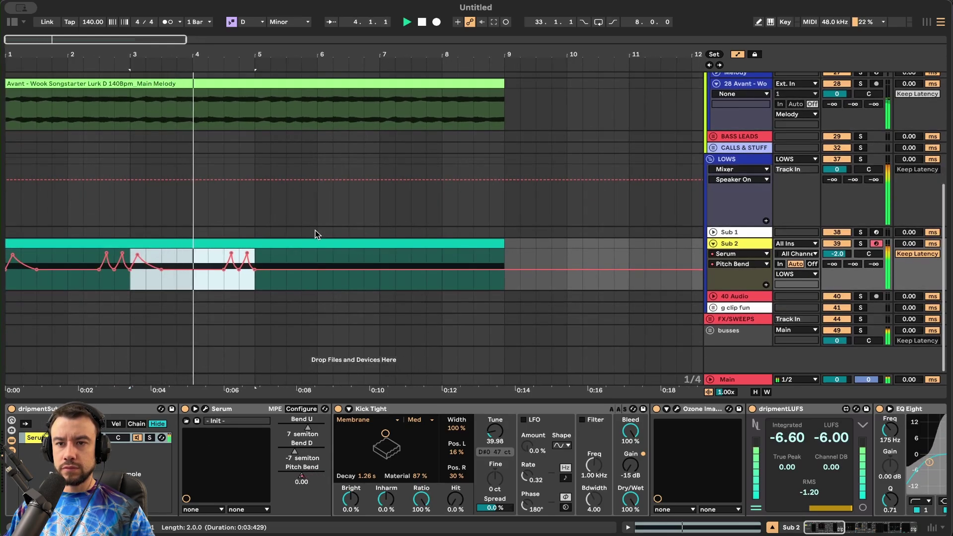
- Lower the two pitch-bend spikes at the end of bar 4, the second to 0.60, and replay from the start
click(239, 287)
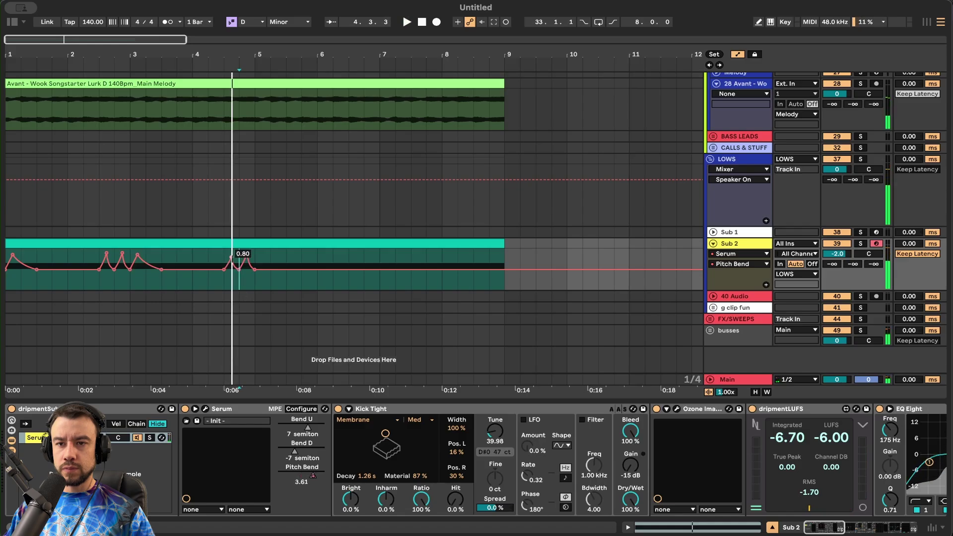
drag(247, 253, 247, 267)
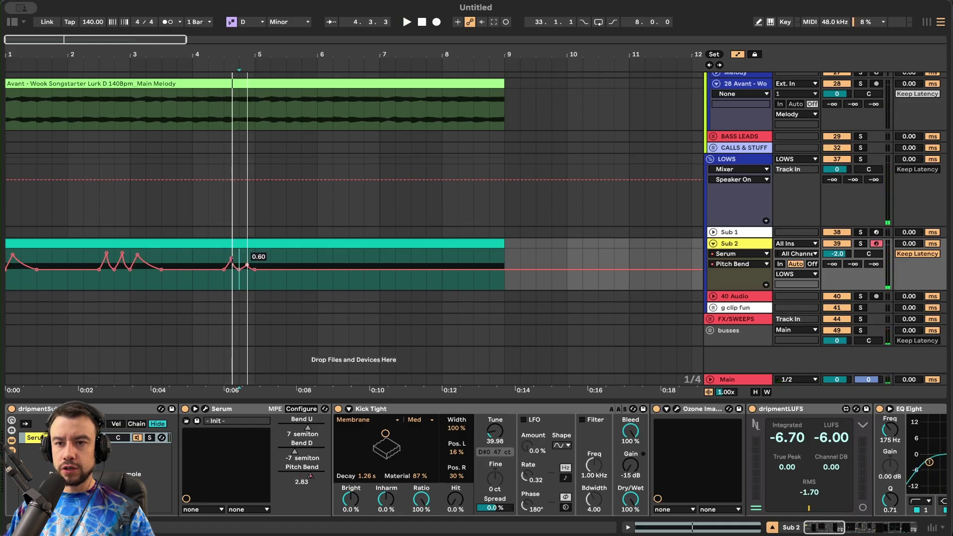
click(52, 245)
key(space)
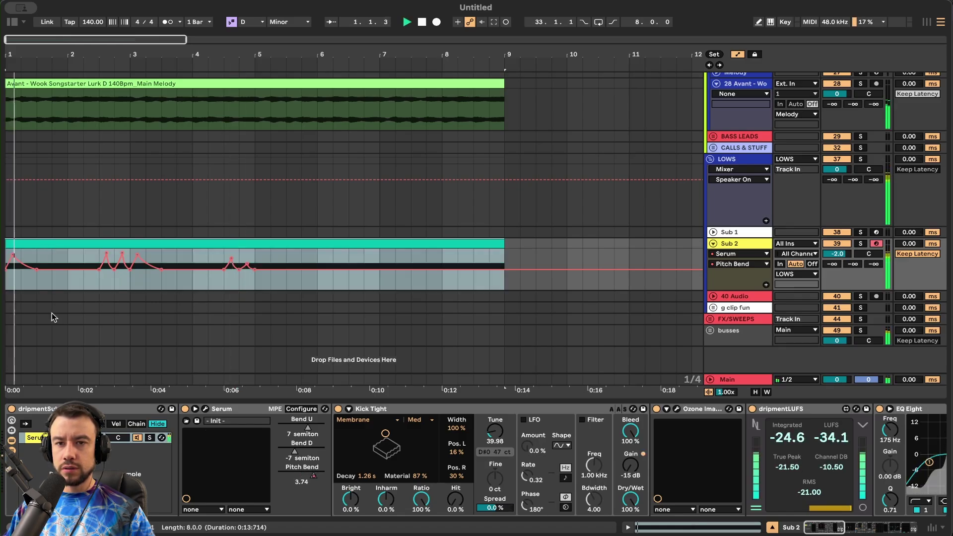
- Hide the device view and duplicate the pitch-bend automation of bars 1 to 4 onto bars 5 to 8 of Sub 2
key(plus)
key(super+alt+l)
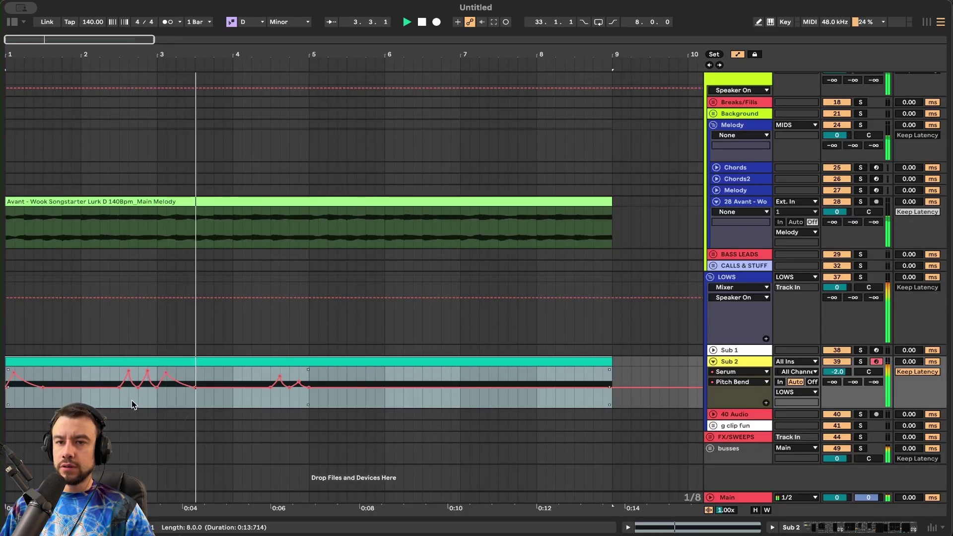
key(minus)
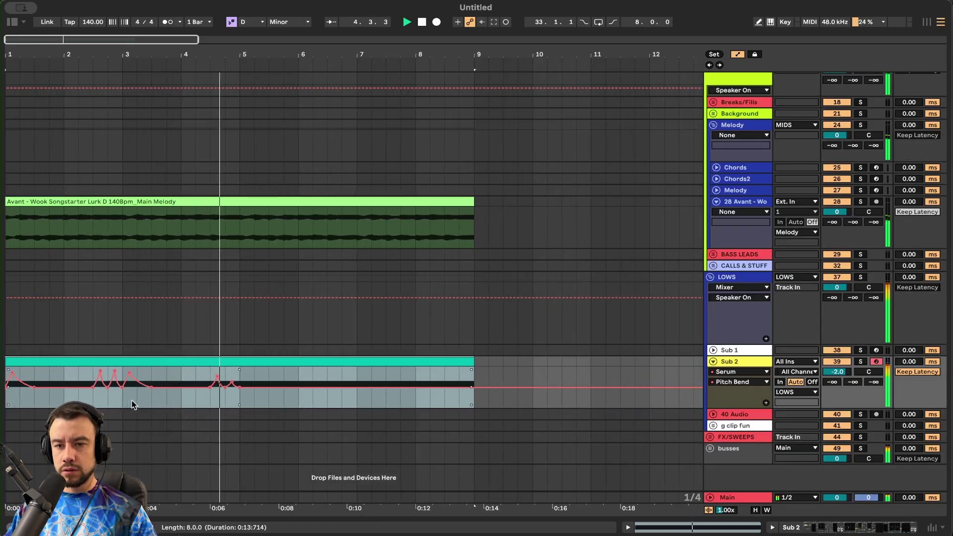
key(minus)
key(minus)
key(space)
key(space)
drag(172, 397, 6, 393)
key(super+d)
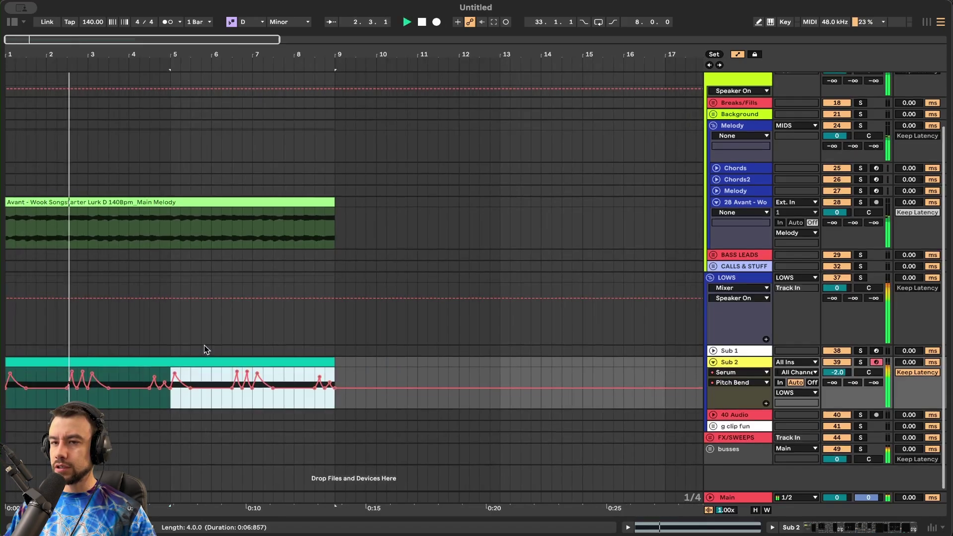
- Unfold the 11 Audio track in the DRUMS group and show the browser again
scroll(162, 285, up, 2)
scroll(161, 282, up, 6)
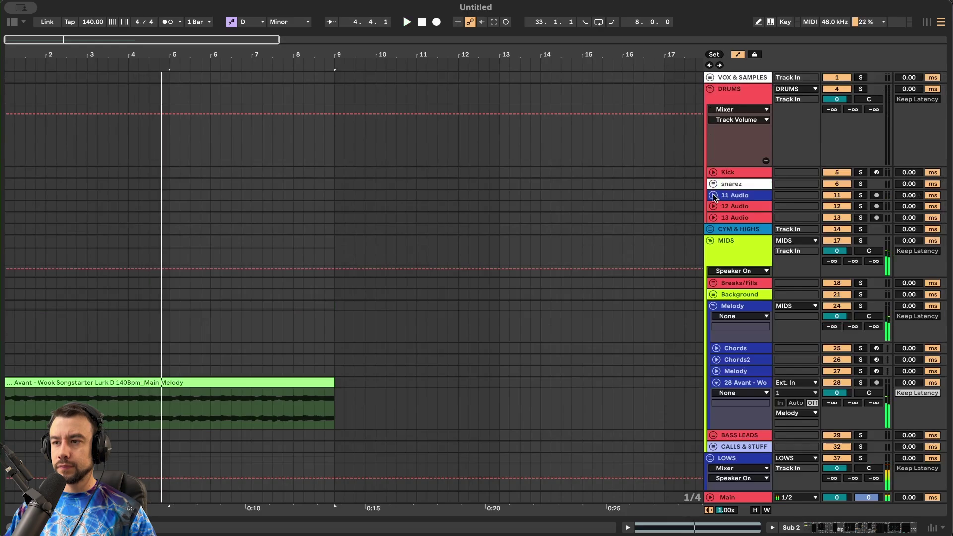
click(713, 193)
key(super+alt+b)
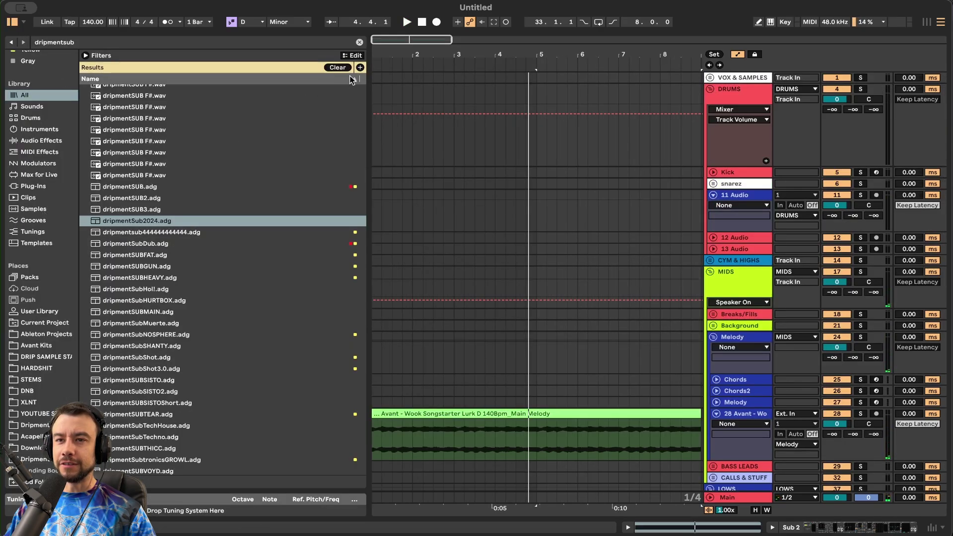
- Clear the browser search and open the Avant - Wook Bass 01 folder inside Avant Kits
click(360, 42)
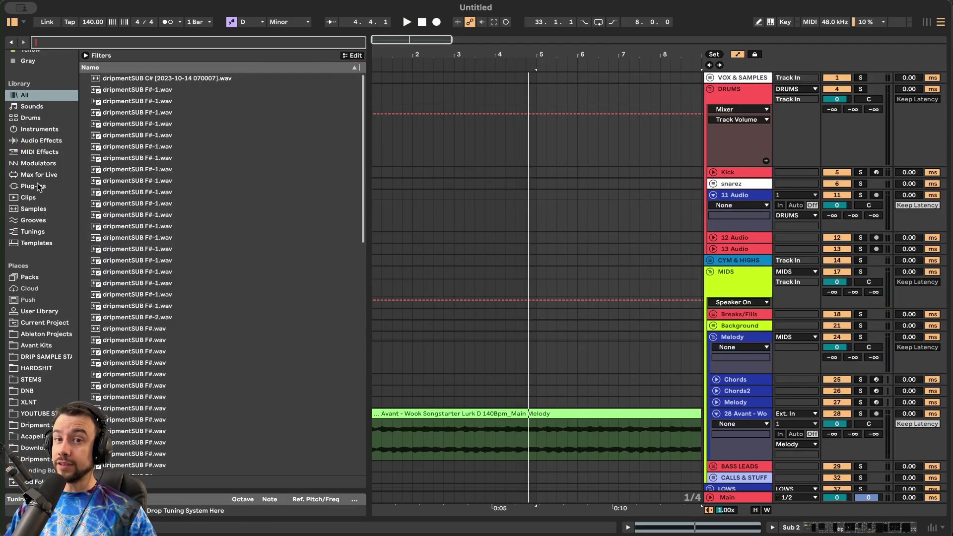
click(45, 141)
click(33, 360)
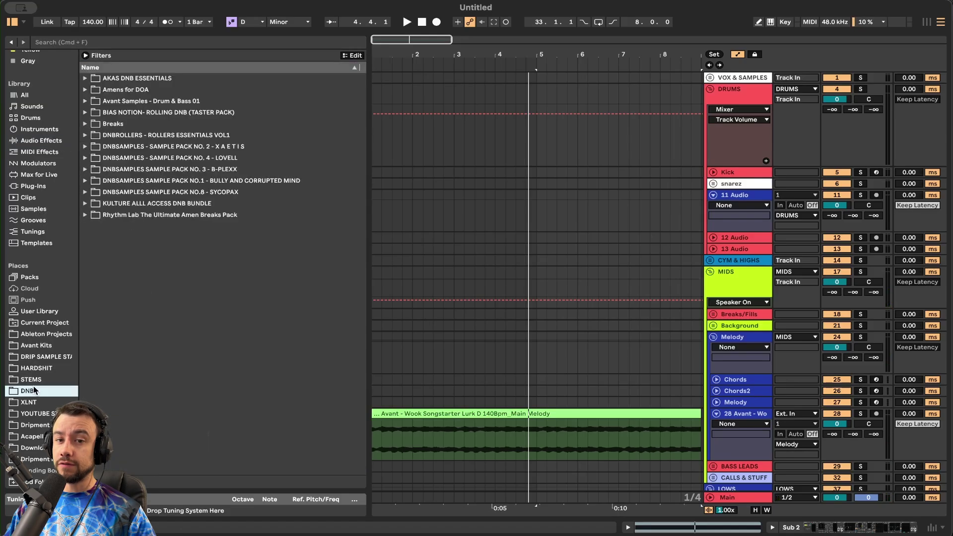
click(37, 370)
click(31, 356)
click(31, 349)
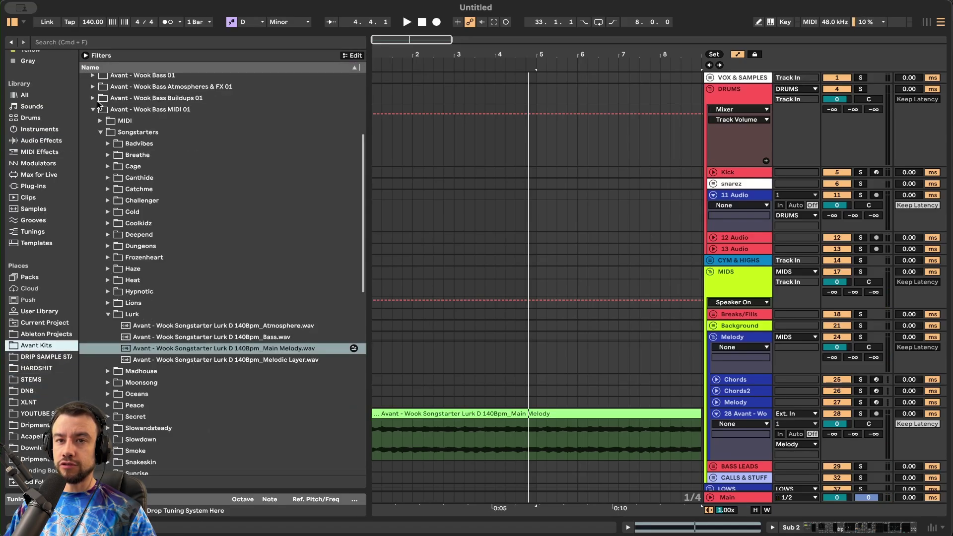
click(94, 109)
click(93, 228)
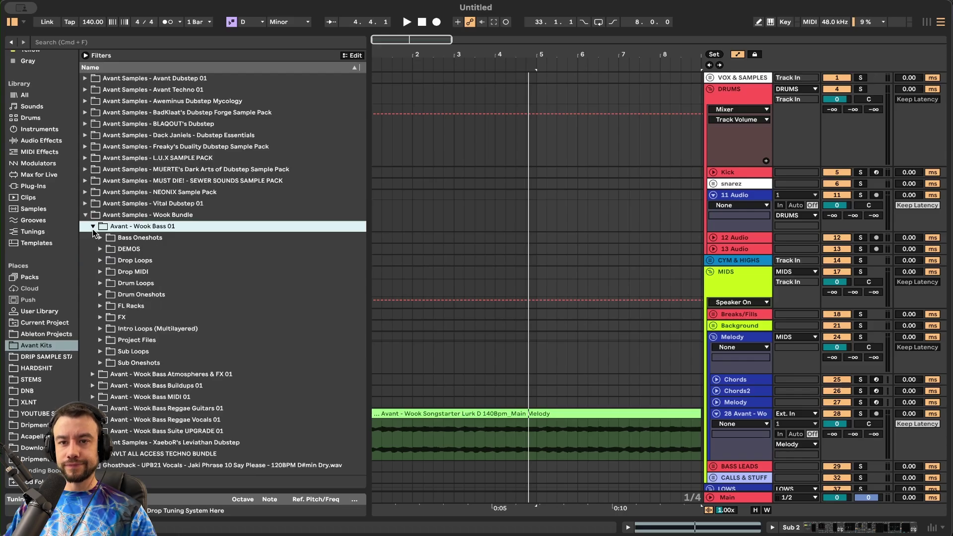
- Audition the clap, kick and snare fills in the Drum Fills folder under Drum Loops
click(100, 284)
scroll(139, 308, down, 1)
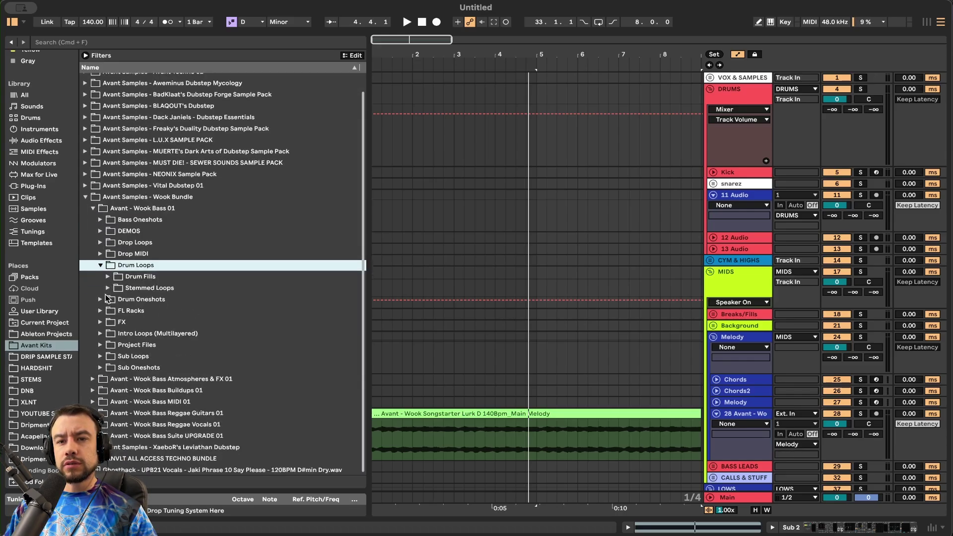
click(108, 277)
click(141, 300)
scroll(178, 308, down, 3)
click(224, 285)
click(223, 308)
scroll(223, 313, down, 4)
click(205, 289)
click(210, 360)
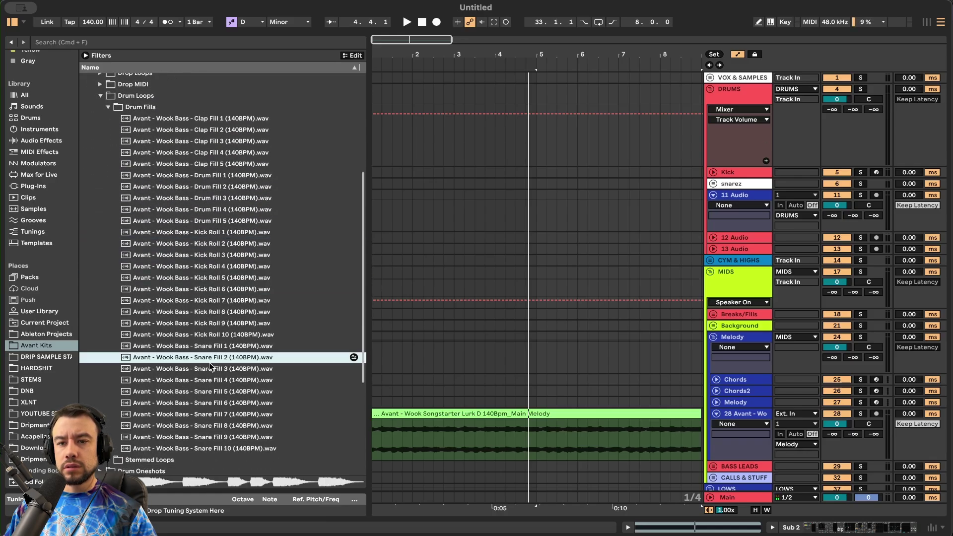
click(208, 400)
click(106, 108)
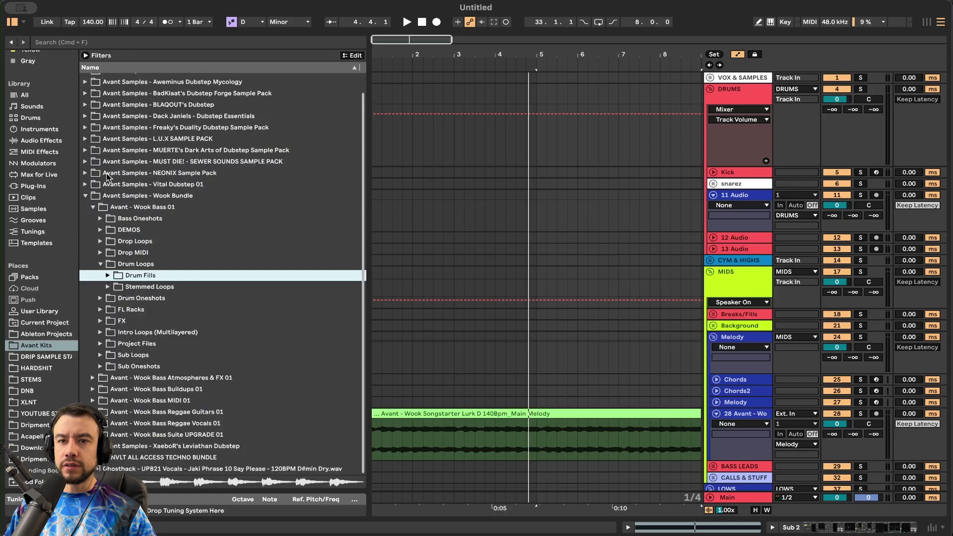
- Audition the Hats, Kick and Rides stems of the JUNGLE loop in Stemmed Loops
click(107, 287)
scroll(128, 325, down, 3)
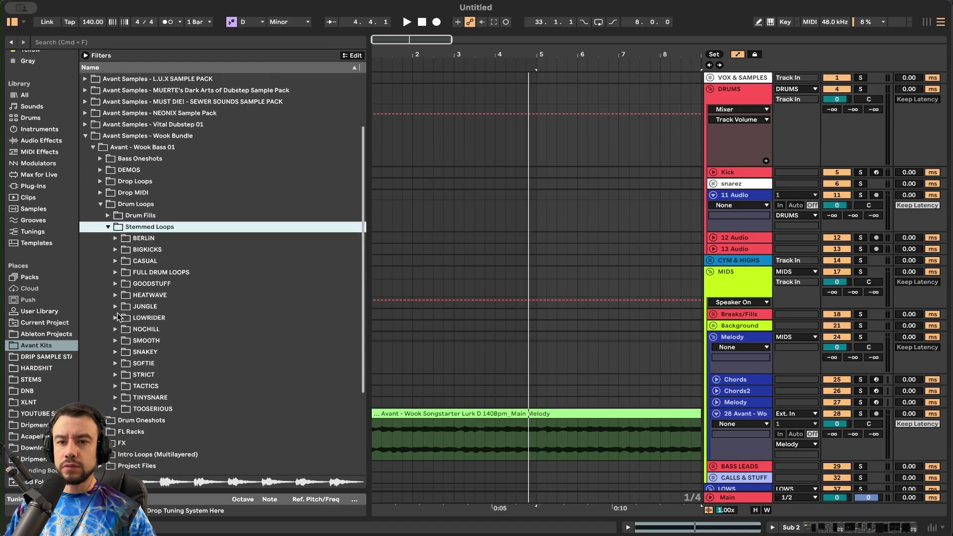
click(116, 308)
click(215, 319)
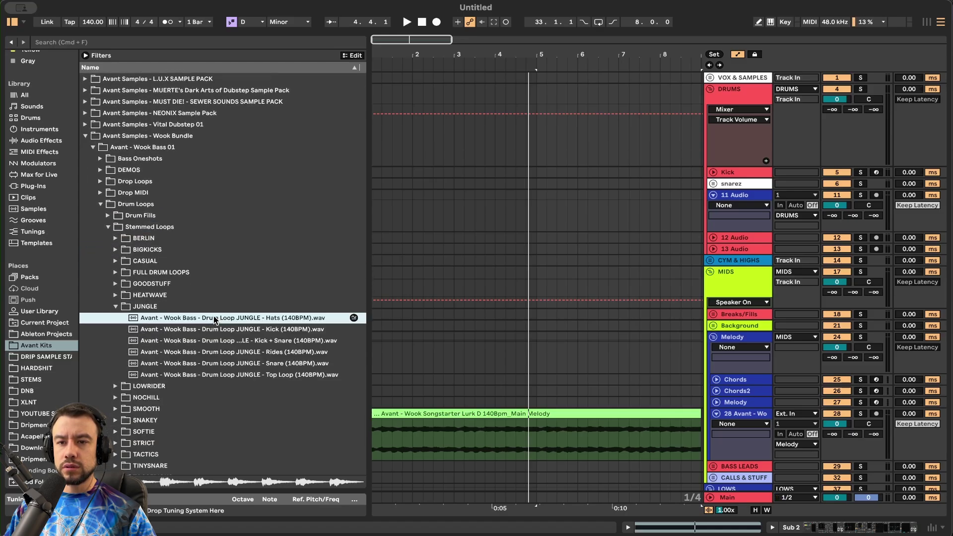
click(238, 329)
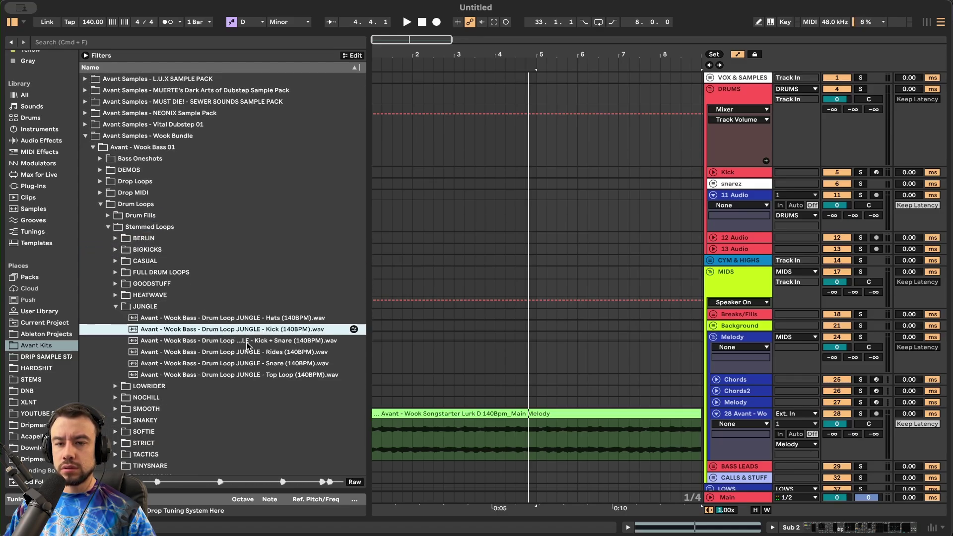
click(227, 353)
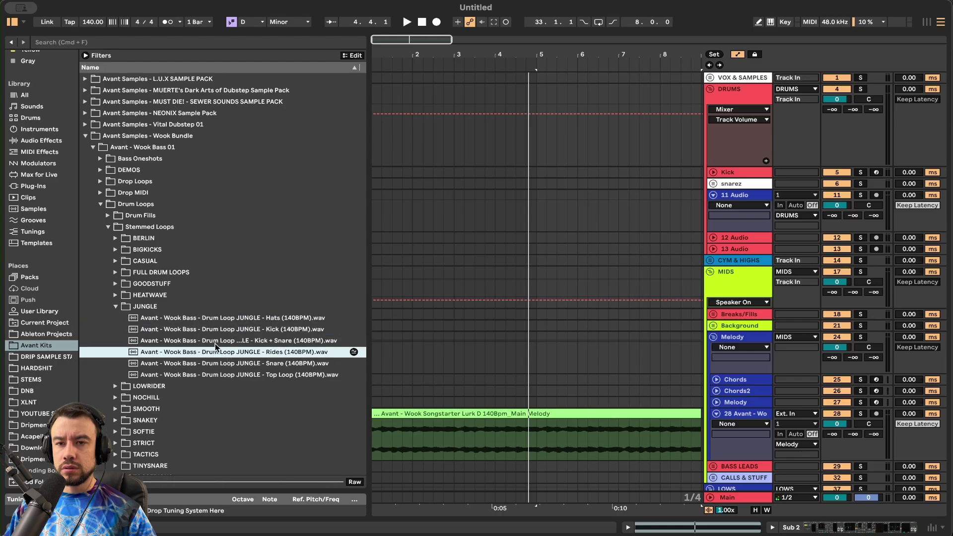
click(100, 205)
- Audition several kick samples in the Kicks folder of Drum Oneshots, including Kick 1, Kick 6 and Kick 3
click(101, 295)
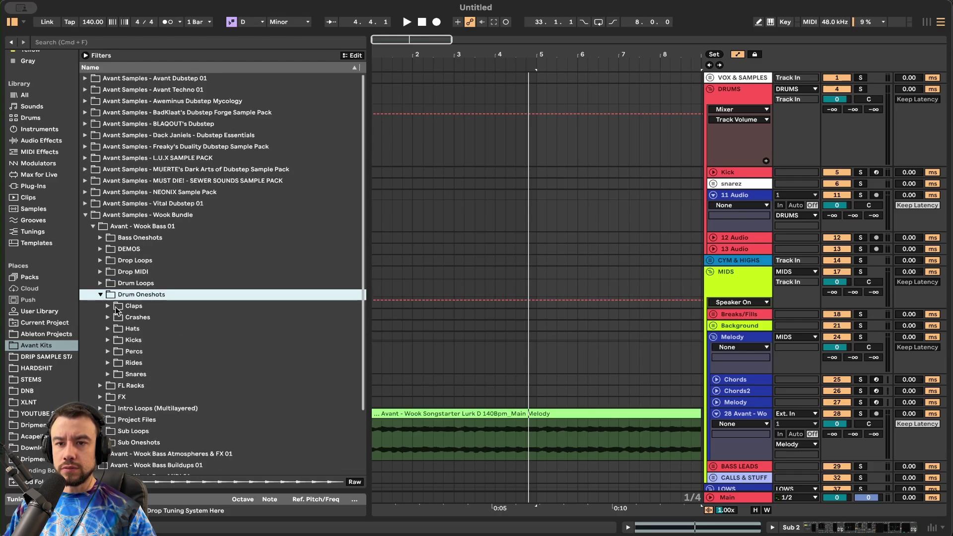
click(108, 340)
click(179, 375)
scroll(179, 347, down, 3)
click(176, 272)
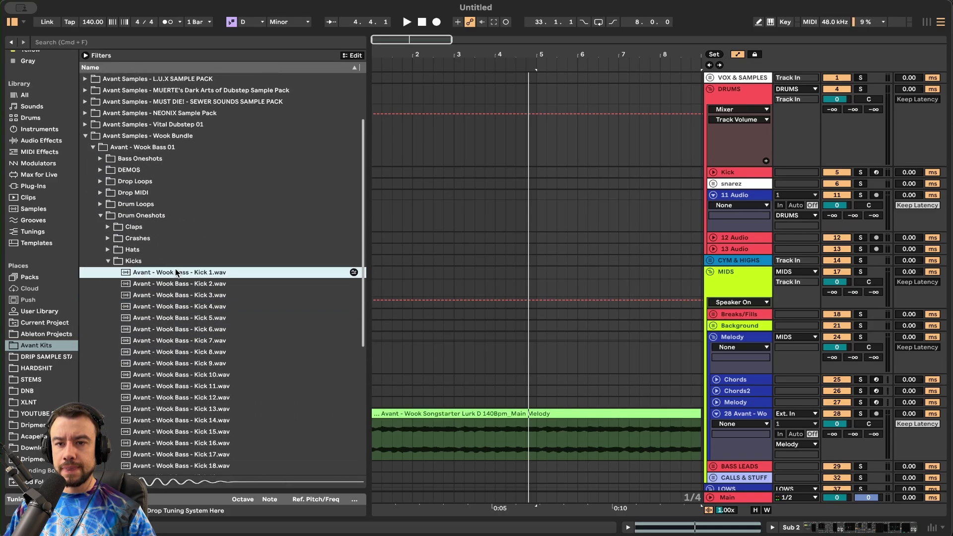
click(183, 286)
scroll(190, 336, down, 3)
click(201, 247)
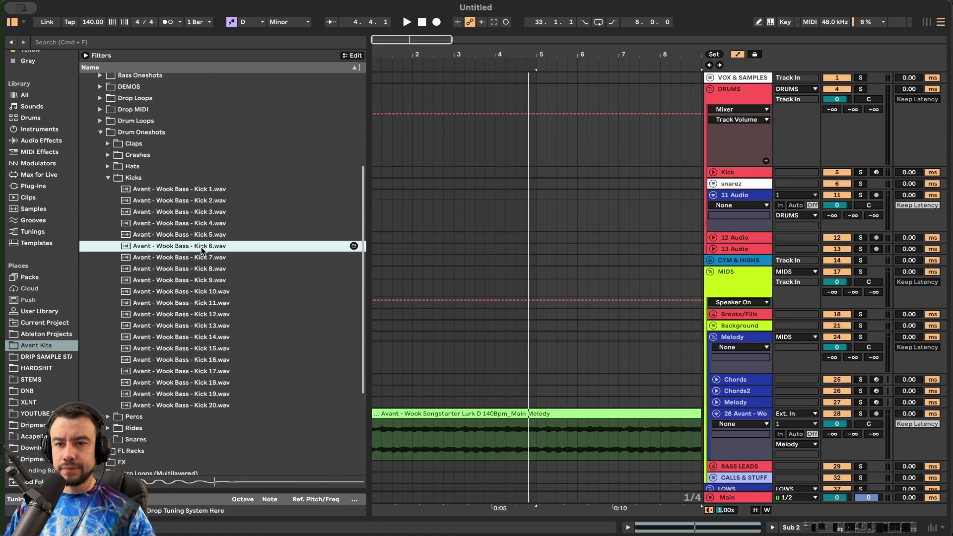
click(180, 212)
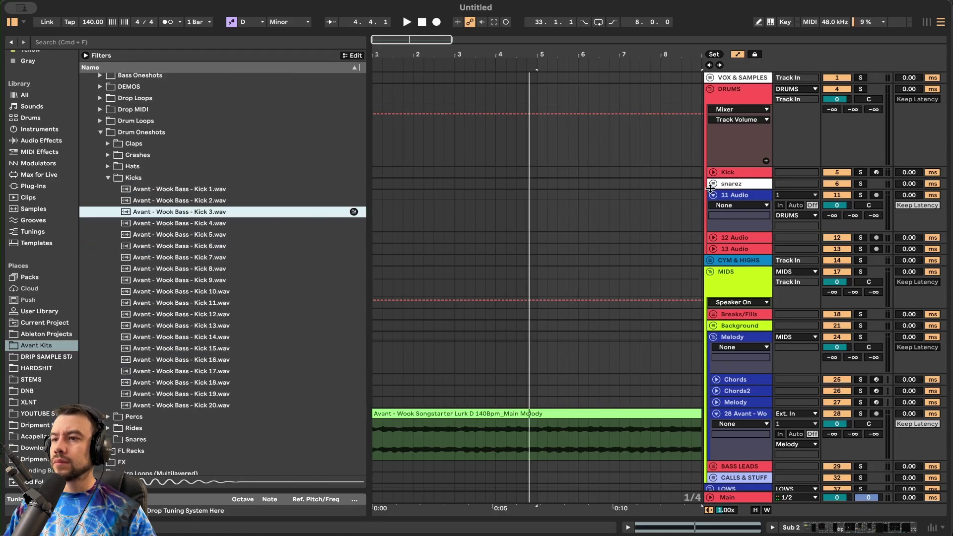
- Add an audio track named intro kick below the Kick track and place Kick 3 at bar 1
click(714, 172)
click(737, 175)
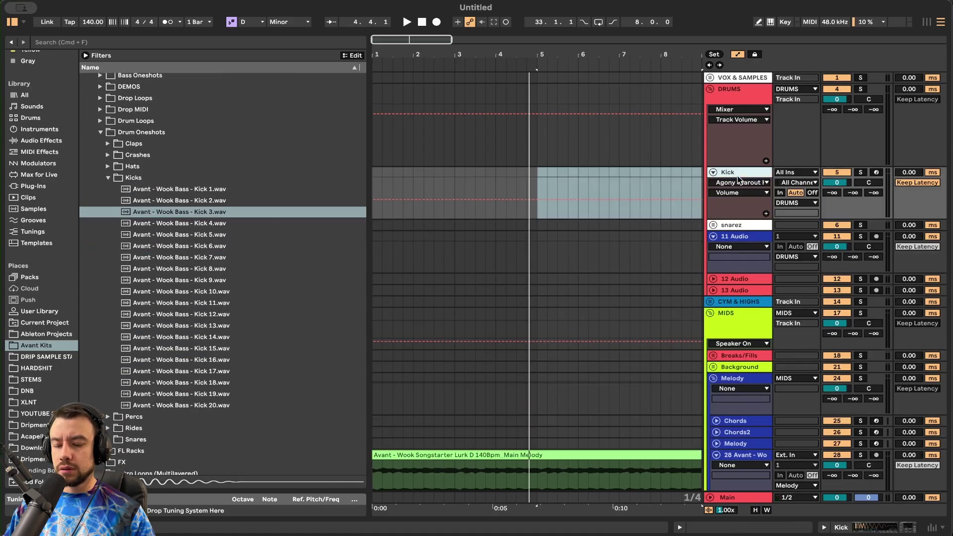
key(super+t)
drag(189, 212, 373, 247)
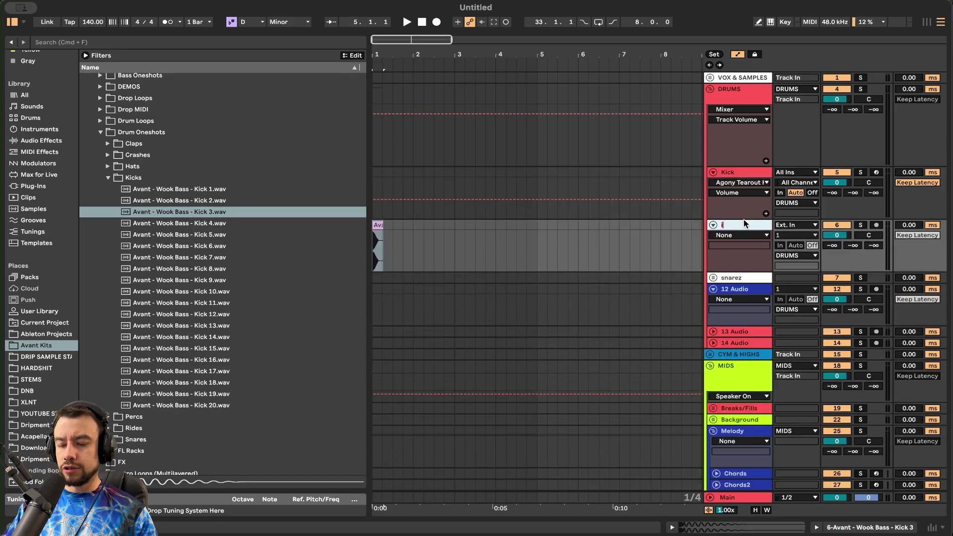
key(Return)
- Try Kick 4 at the start of the intro kick track, remove the leftover sliver and replay
key(space)
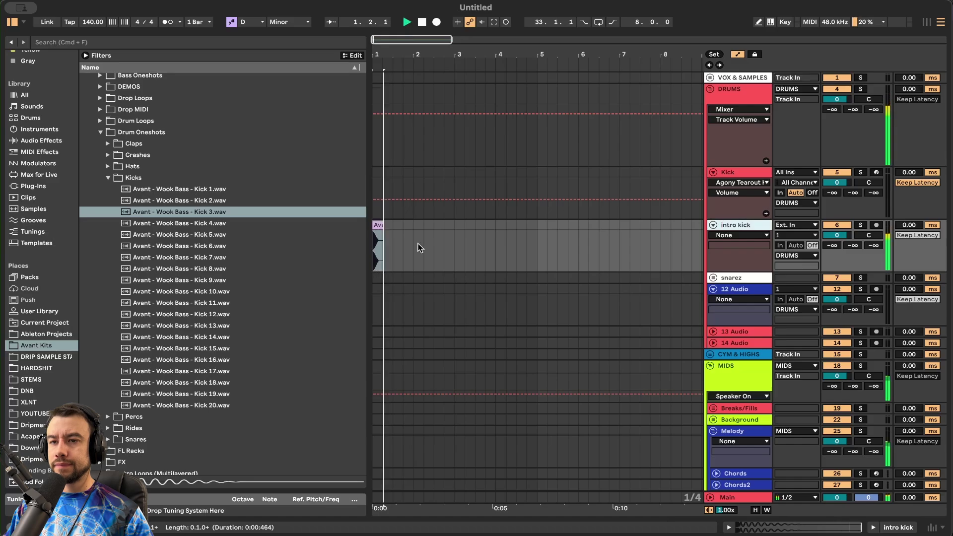
scroll(418, 243, up, 3)
key(space)
drag(222, 226, 376, 237)
key(space)
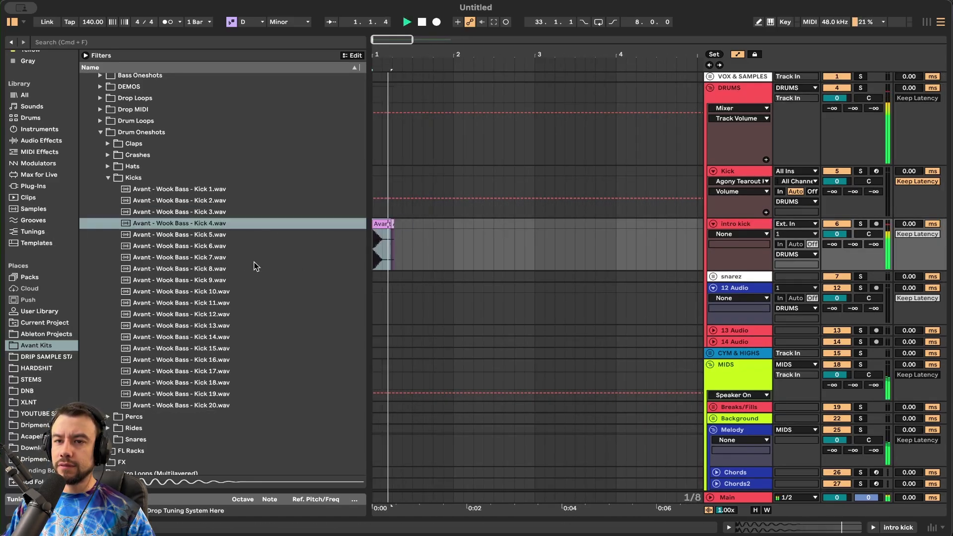
click(392, 224)
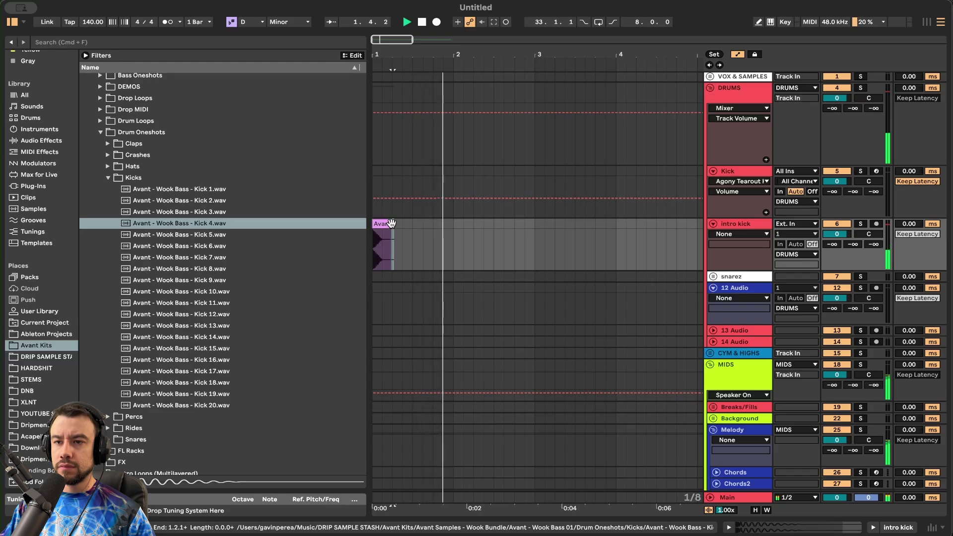
key(Delete)
click(384, 224)
key(space)
key(space)
- Try Kick 5 and Kick 6 in turn at bar 1 of the intro kick track, playing each one
scroll(393, 241, up, 1)
drag(200, 234, 373, 236)
key(space)
key(space)
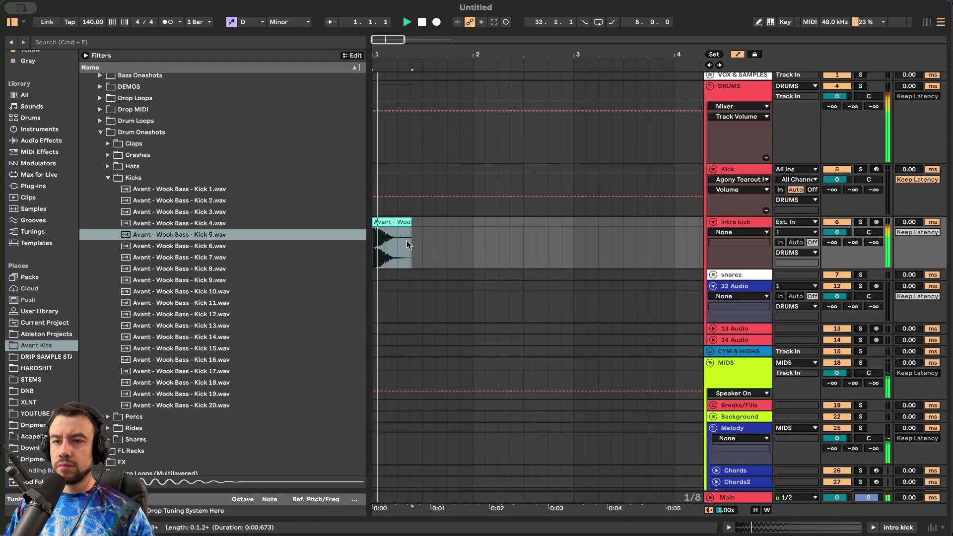
drag(240, 246, 371, 237)
key(space)
key(space)
- Try Kick 7 and Kick 8 in turn at bar 1 of the intro kick track, playing each one
drag(186, 250, 395, 243)
drag(182, 260, 374, 240)
key(space)
key(space)
click(179, 271)
drag(179, 272, 374, 251)
key(space)
key(space)
- Try Kick 9 and Kick 10 in turn at bar 1 of the intro kick track, playing each one
click(214, 276)
drag(214, 280, 378, 242)
key(space)
key(space)
click(217, 292)
drag(217, 293, 376, 248)
key(space)
key(space)
- Try Kick 11 at bar 1 of the intro kick track and play it
click(226, 303)
drag(225, 304, 376, 253)
key(space)
key(space)
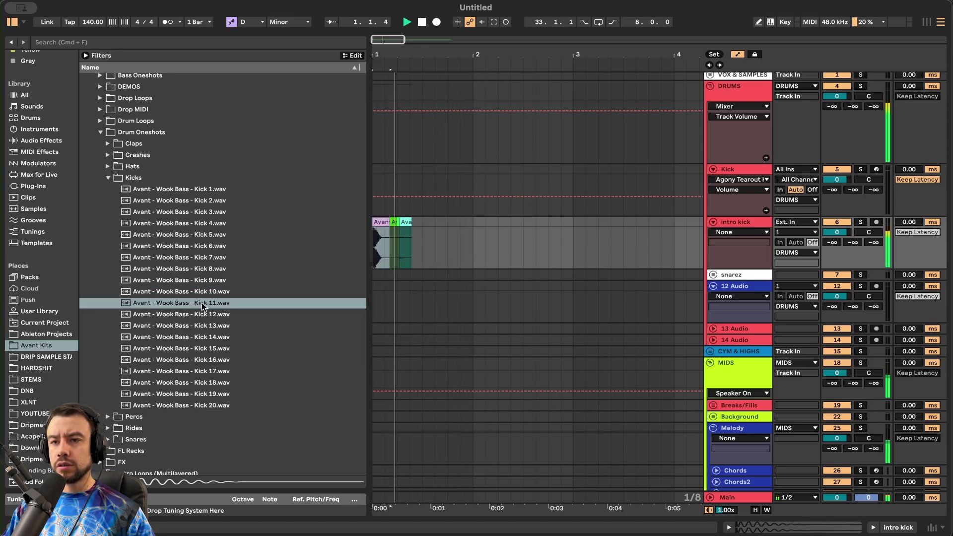
- Place Kick 12 at bar 1 of the intro kick track and play it from the start
drag(205, 314, 380, 242)
key(space)
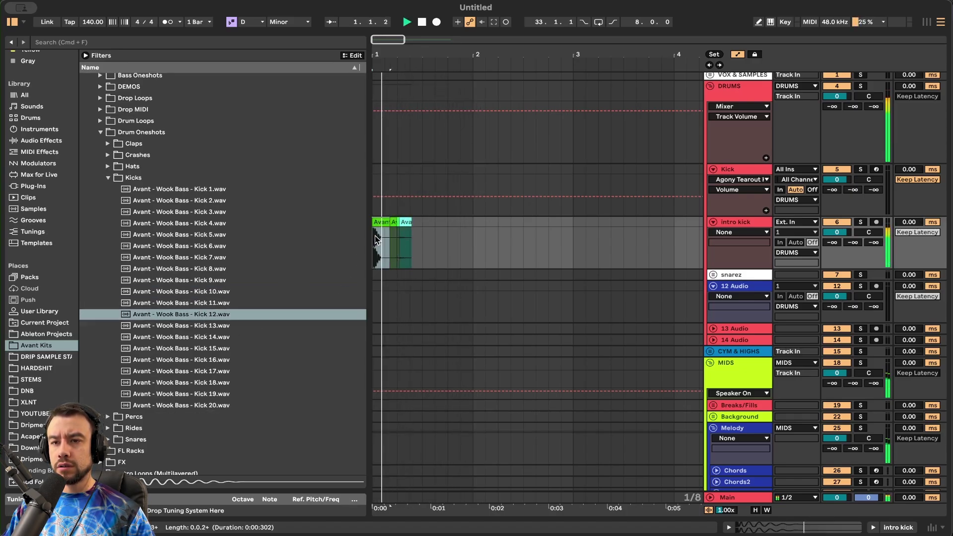
key(space)
key(space)
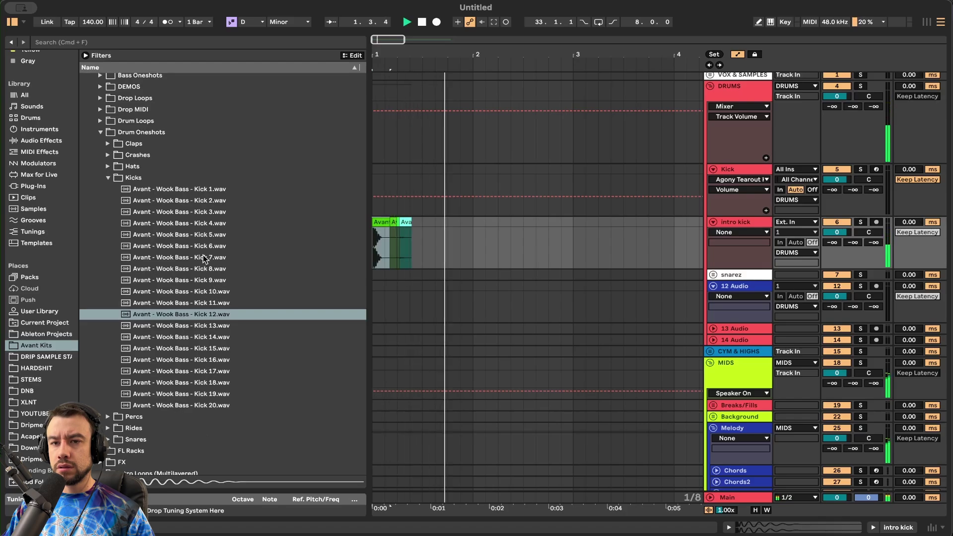
key(space)
- Hide the automation lanes and delete the leftover kick fragments after the Kick 12 hit
drag(422, 243, 385, 243)
scroll(388, 242, up, 5)
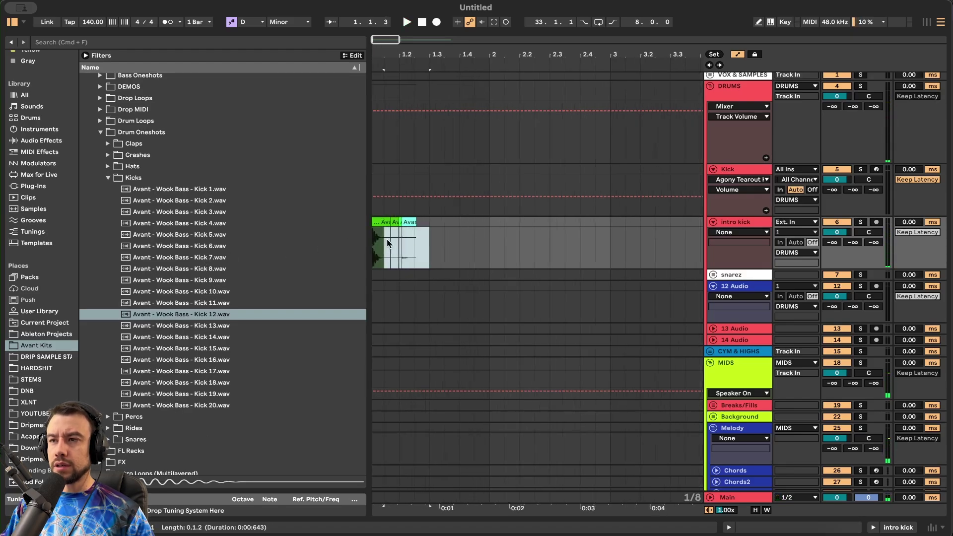
click(738, 55)
scroll(470, 285, left, 2)
scroll(469, 285, left, 1)
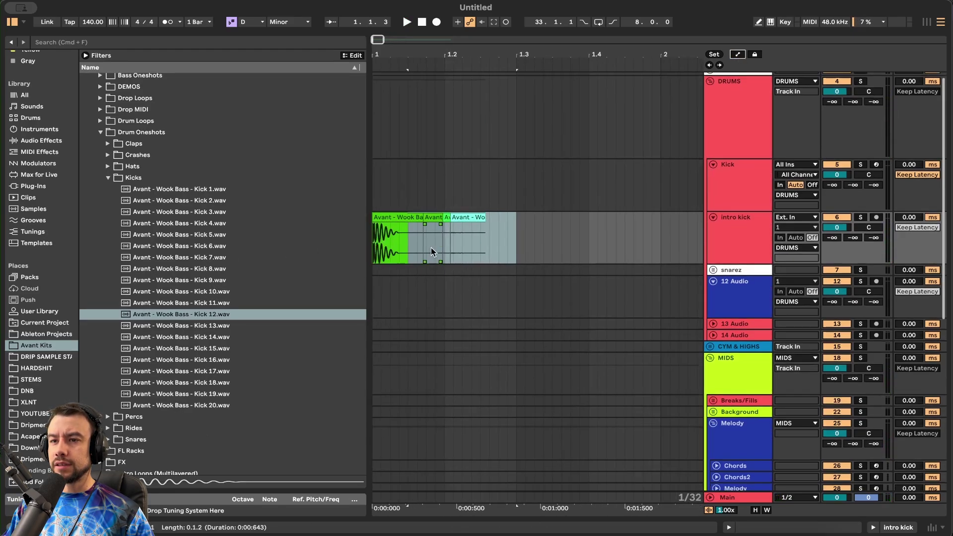
drag(418, 248, 535, 243)
key(Delete)
- Replay the trimmed Kick 12 clip from the start of bar 1 to check it
click(408, 220)
key(space)
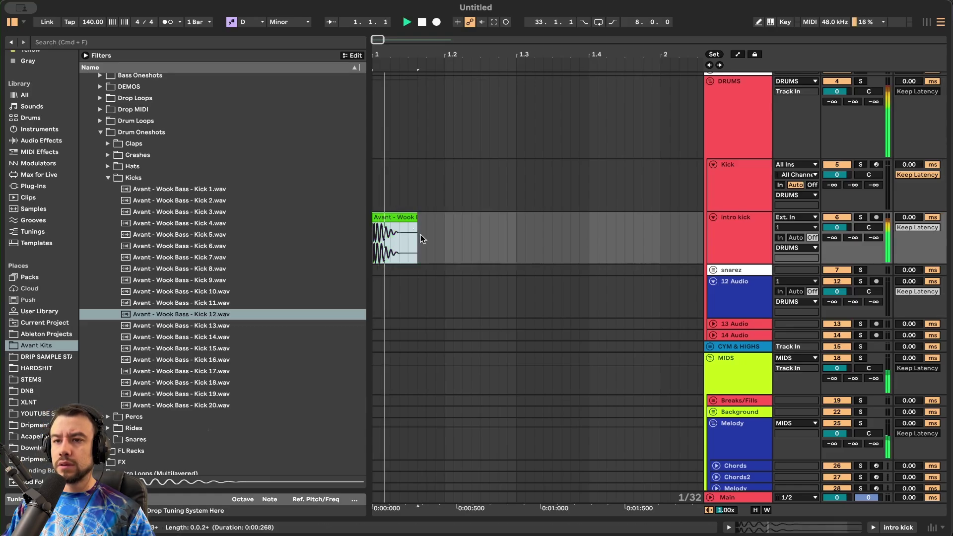
scroll(447, 216, down, 3)
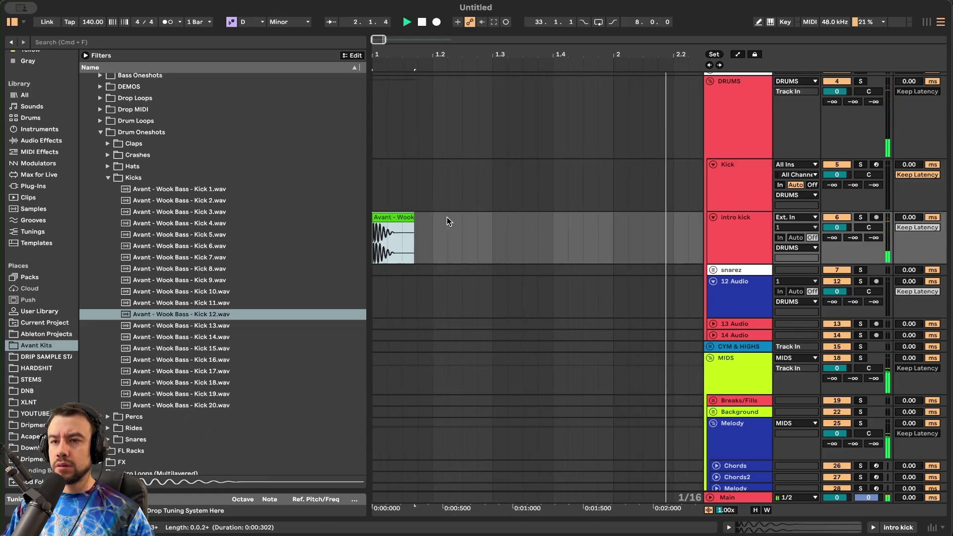
scroll(447, 217, down, 1)
key(space)
key(space)
drag(394, 241, 358, 243)
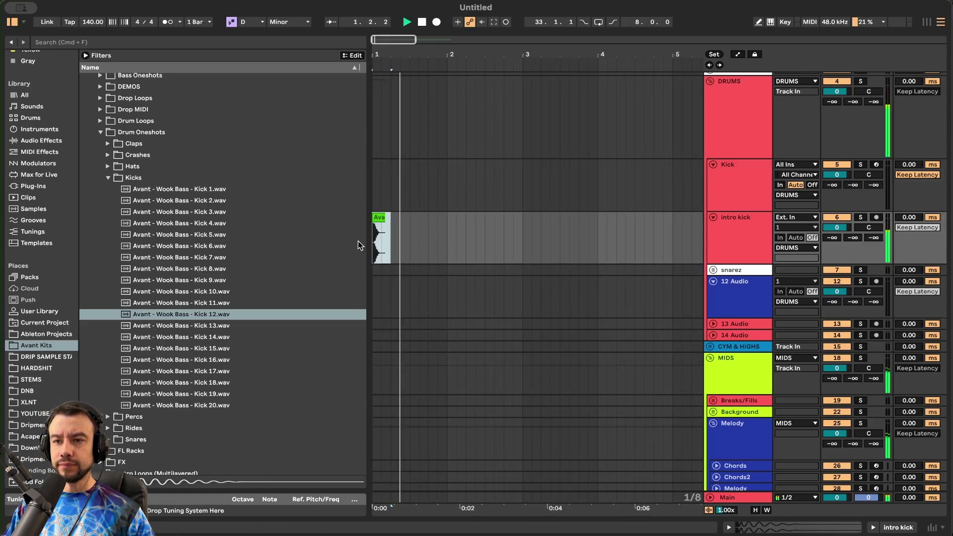
- Show the intro kick track's device chain, search the browser for "drum buss" and load Drum Buss on the track
double_click(735, 249)
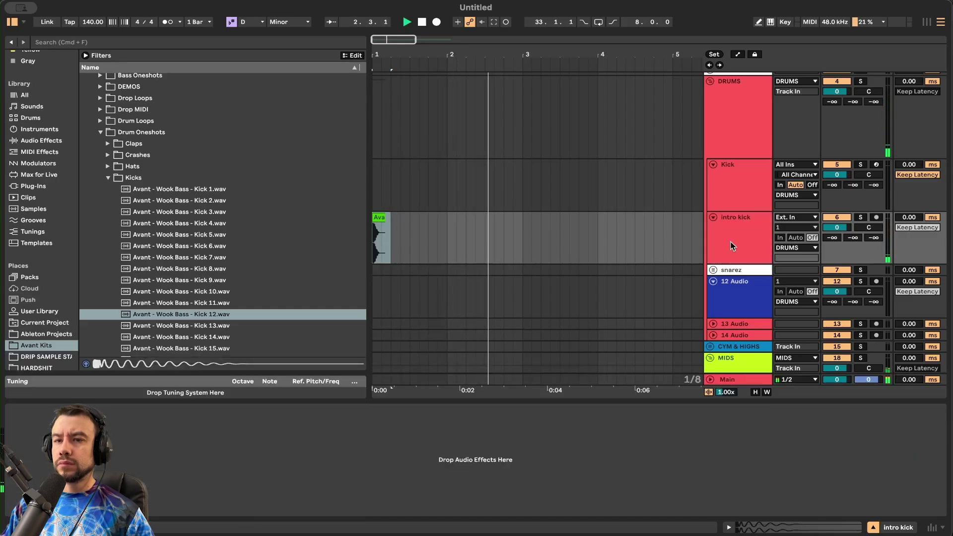
key(space)
key(super+f)
text(dru)
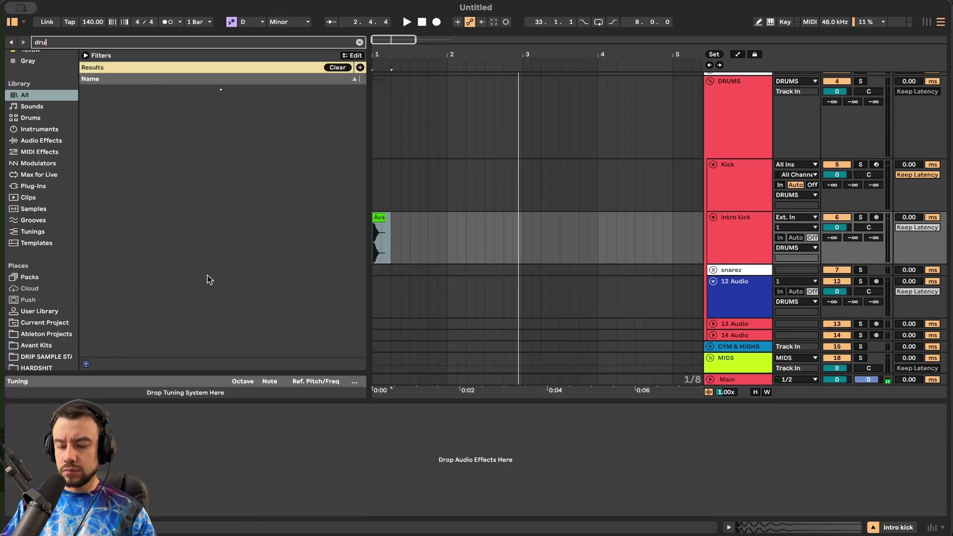
text(m buss)
double_click(131, 89)
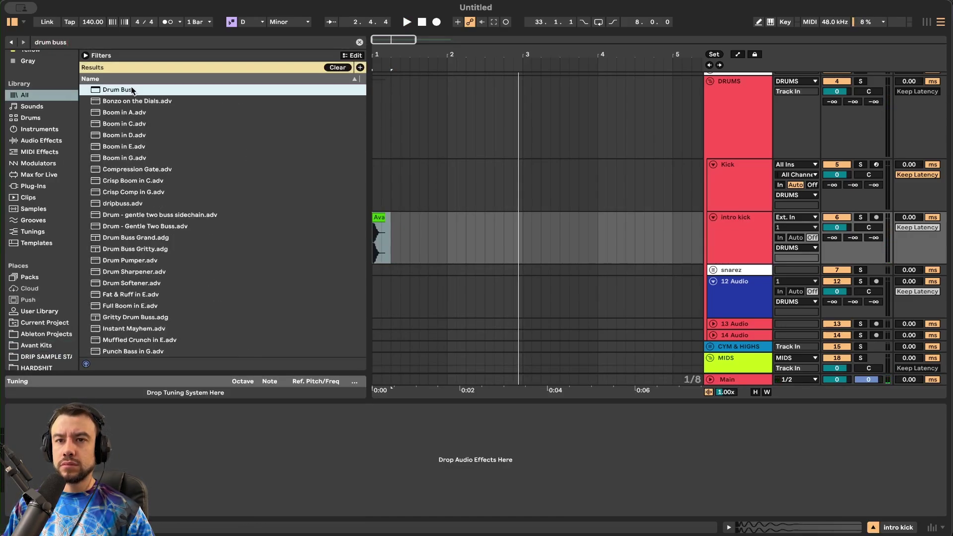
- Search the browser for "eq" and add EQ Eight after Drum Buss on the intro kick track
key(super+f)
text(eq)
double_click(134, 101)
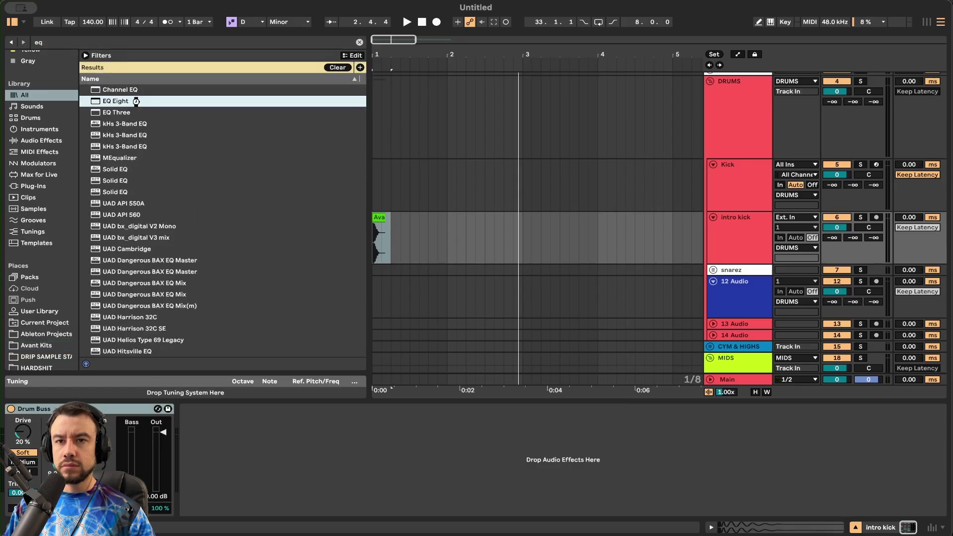
- Set EQ Eight's band 1 to a low-pass filter at 5.99 kHz with Q 0.11 and replay the kick
key(space)
click(235, 502)
click(230, 491)
drag(284, 464, 406, 489)
key(space)
key(space)
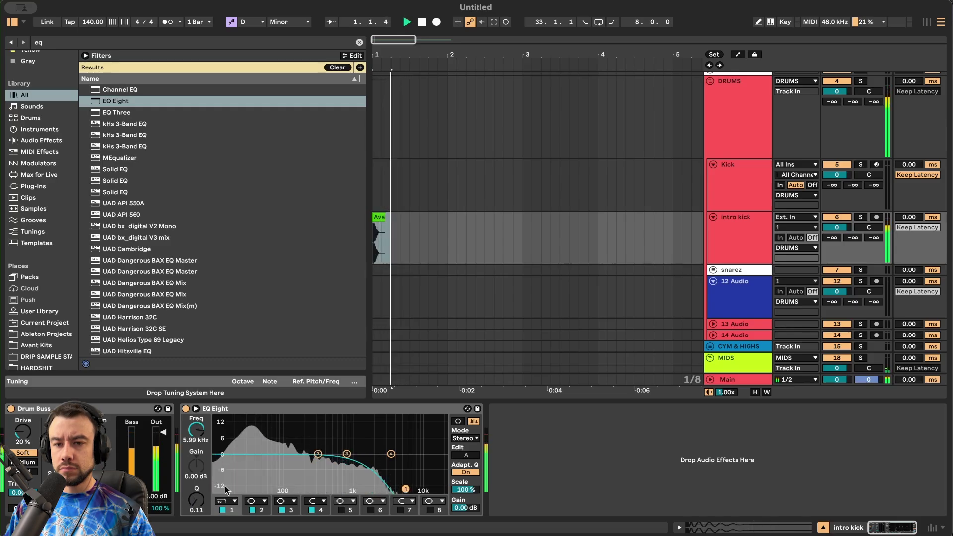
key(space)
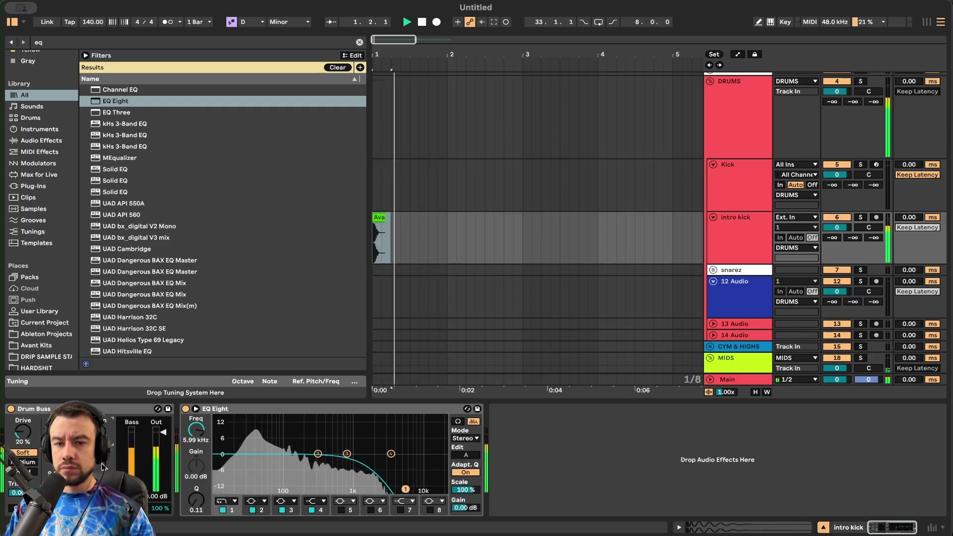
- Lower the Dry/Wet of Drum Buss on the intro kick track while replaying the kick to compare settings
key(space)
key(space)
drag(160, 508, 160, 534)
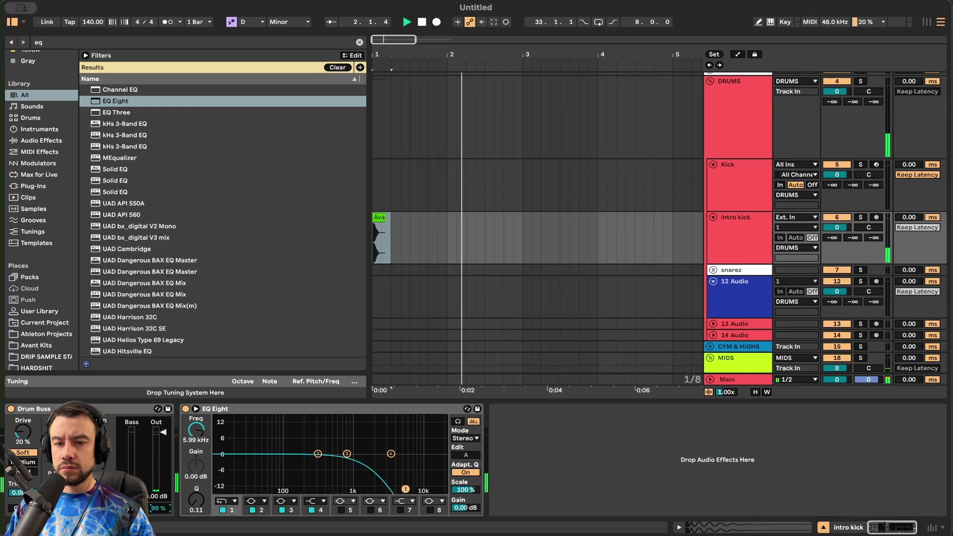
key(space)
key(space)
key(space)
key(space)
key(space)
key(space)
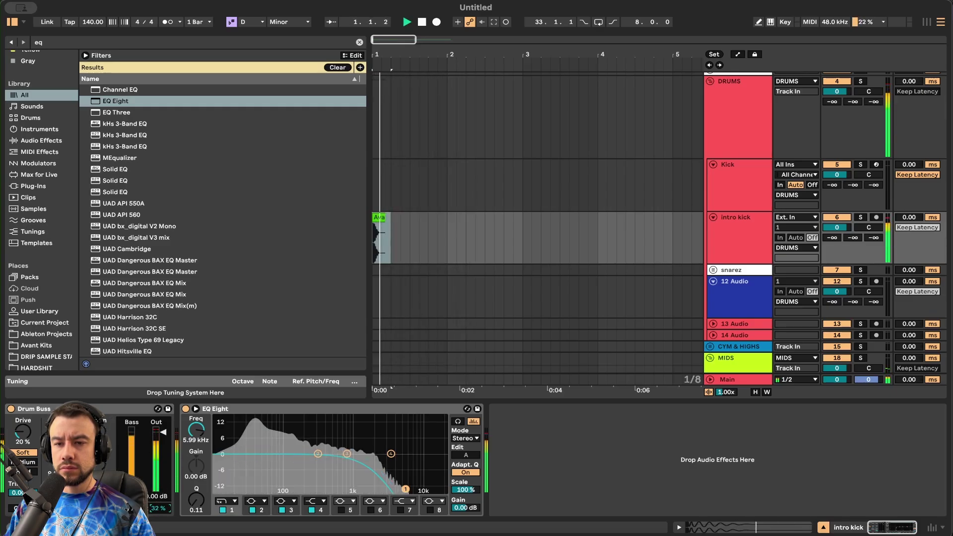
drag(155, 508, 155, 491)
key(space)
key(space)
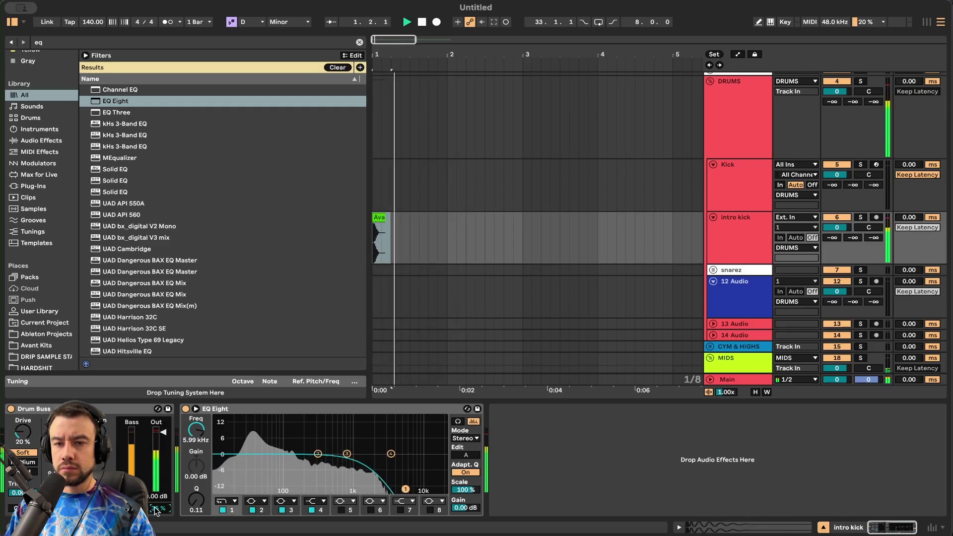
- Hide the device chain and unfold the snarez group and its snare2 track
key(alt+super+l)
scroll(417, 399, up, 1)
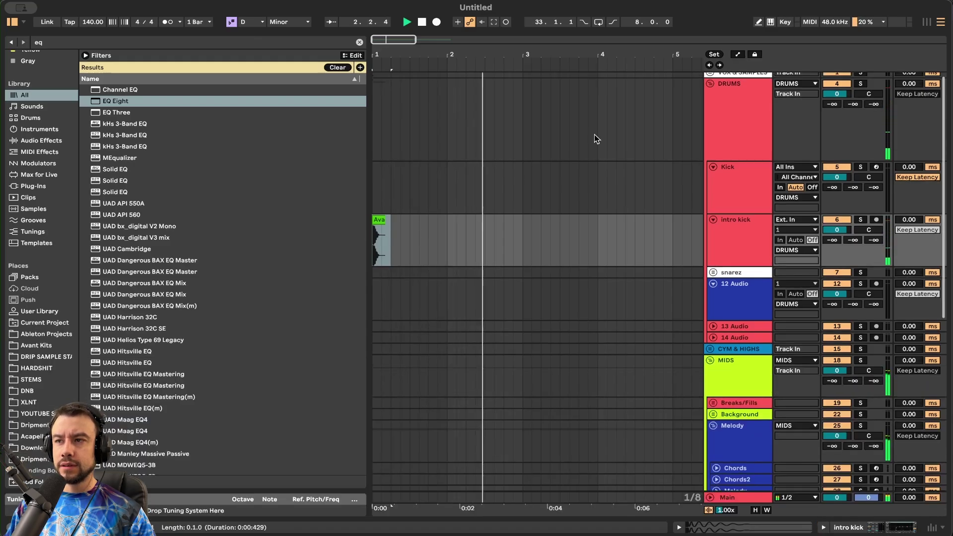
scroll(404, 240, down, 2)
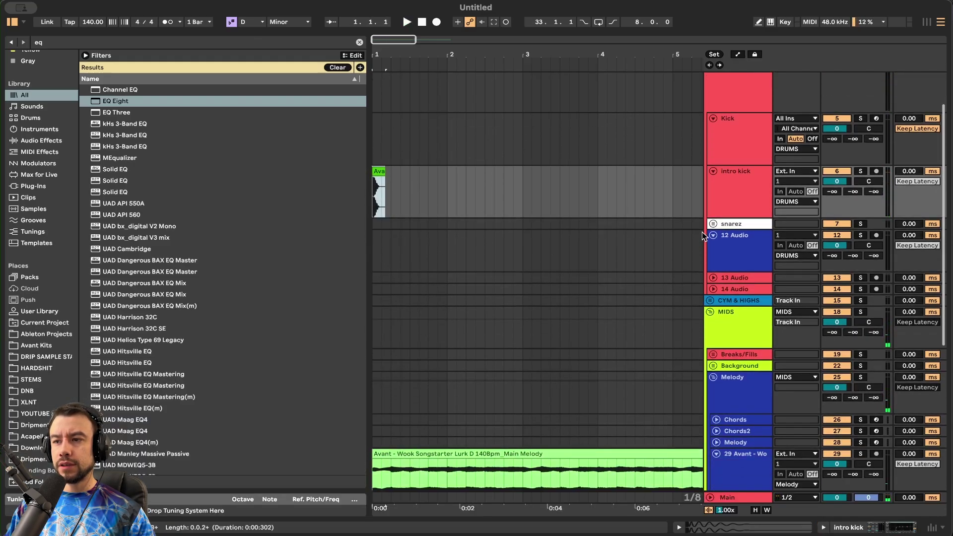
click(714, 224)
click(717, 277)
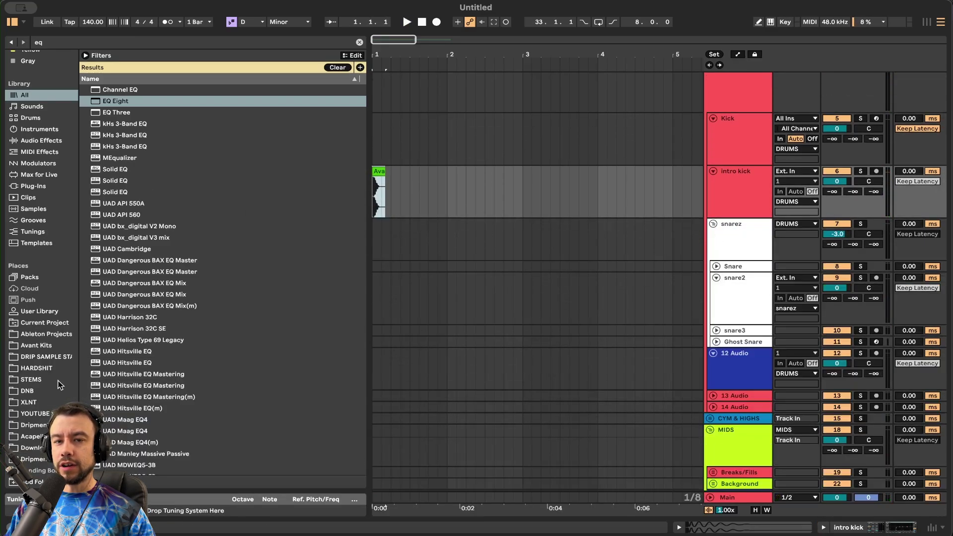
- Search the Avant Kits folder for "snare" and open the Snares folder of Avant - Wook Bass 01
click(36, 346)
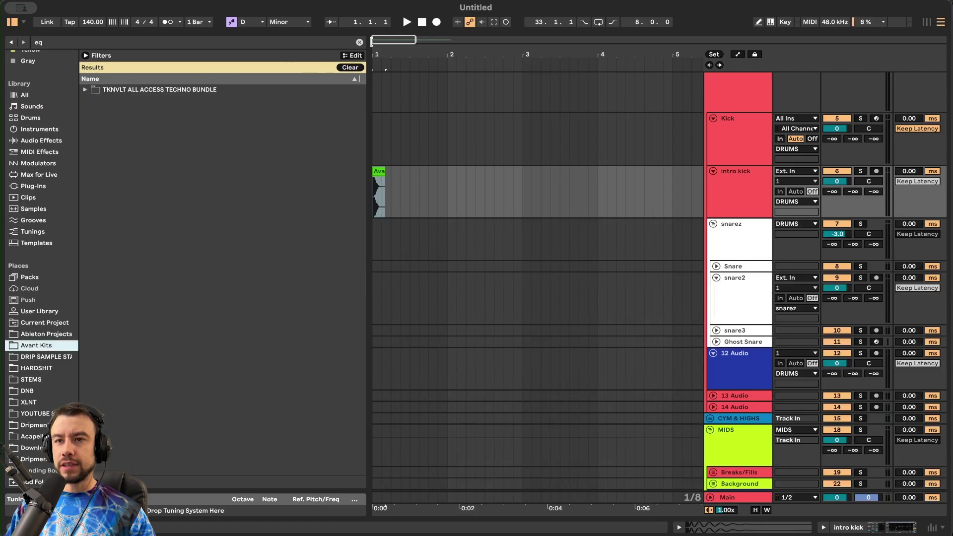
click(293, 44)
text(snare)
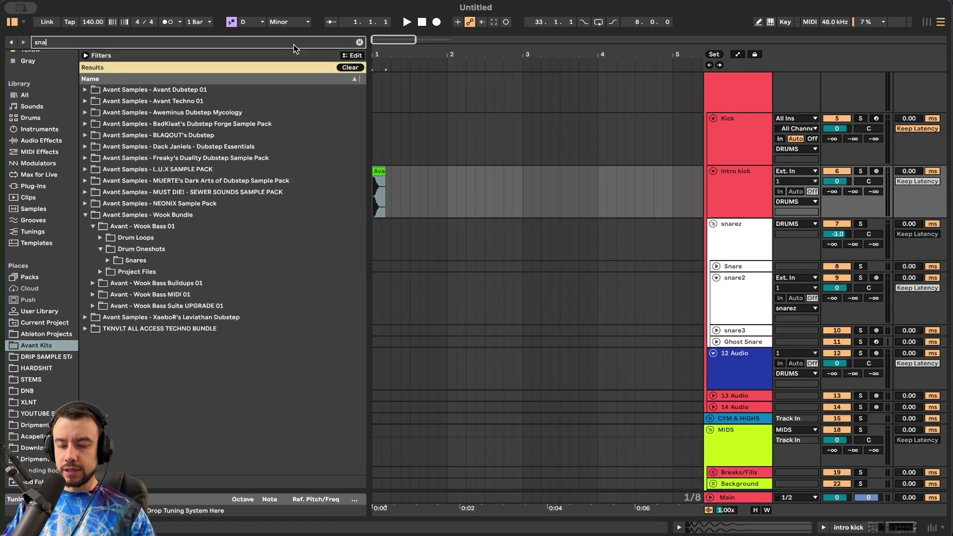
click(107, 260)
- Try Wook Bass Snare 4, Snare 3 and Snare 2 on the snare2 track at beat 3 of bar 1, keeping Snare 2
click(206, 306)
scroll(206, 257, down, 3)
drag(192, 252, 407, 300)
click(378, 293)
key(space)
key(plus)
drag(201, 240, 428, 294)
key(space)
key(space)
drag(215, 229, 428, 294)
key(space)
key(space)
click(206, 217)
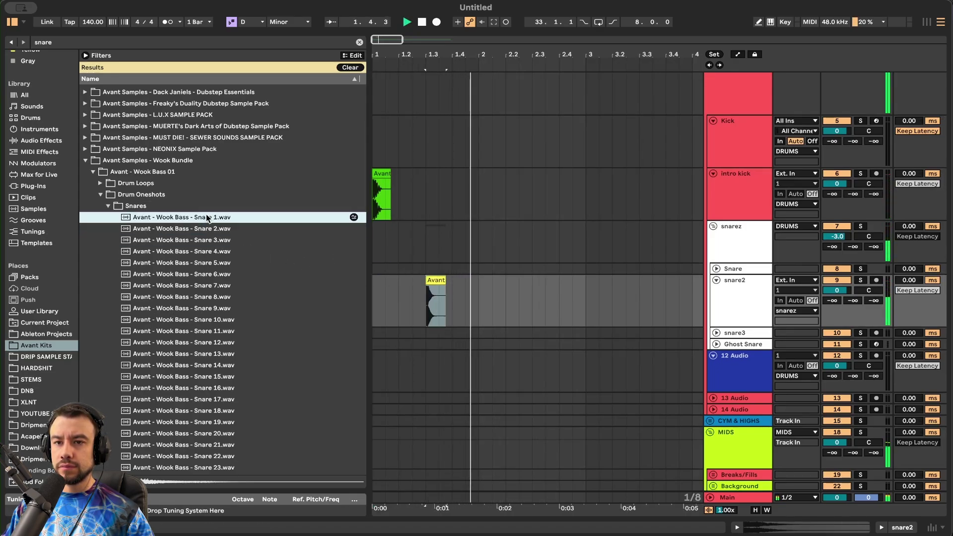
- Set the snare2 track's volume to -3.0 dB and replay from the start of bar 1
click(374, 300)
key(minus)
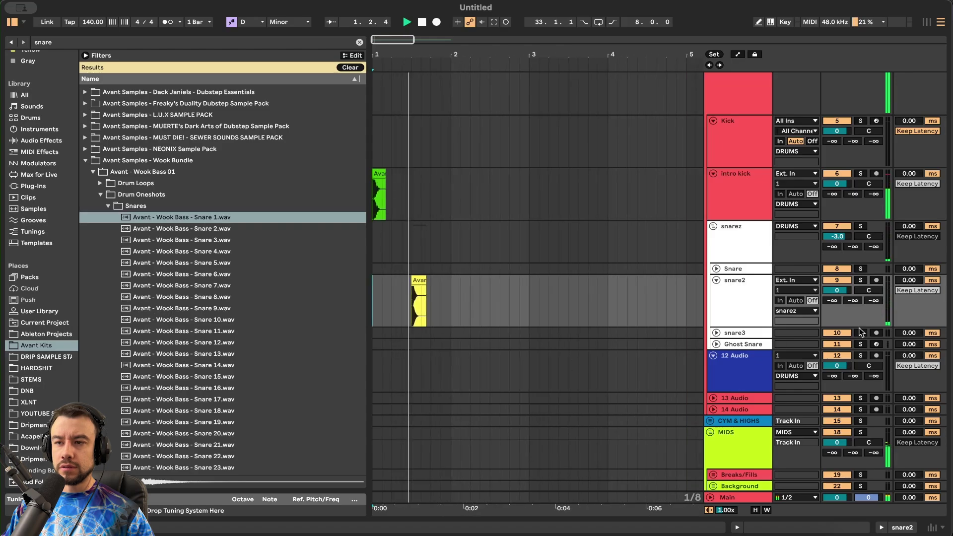
drag(838, 290, 837, 297)
key(space)
key(space)
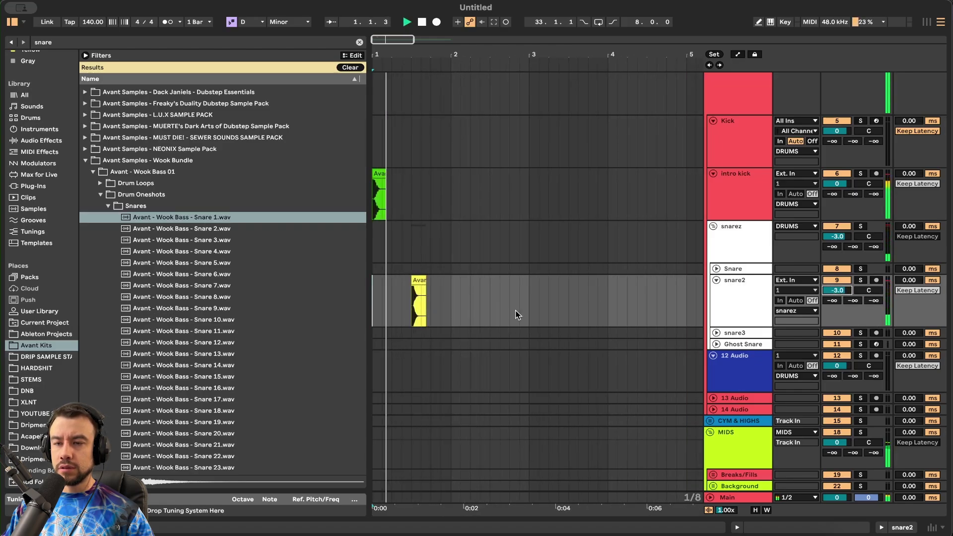
- Replay the drums and duplicate bar 1 of the snare2 track into bar 2
scroll(516, 310, down, 1)
key(space)
key(space)
drag(456, 294, 309, 296)
key(super+d)
- Show the snare2 track's device chain, search the browser for "reve" and load the stock Reverb
double_click(744, 309)
key(super+f)
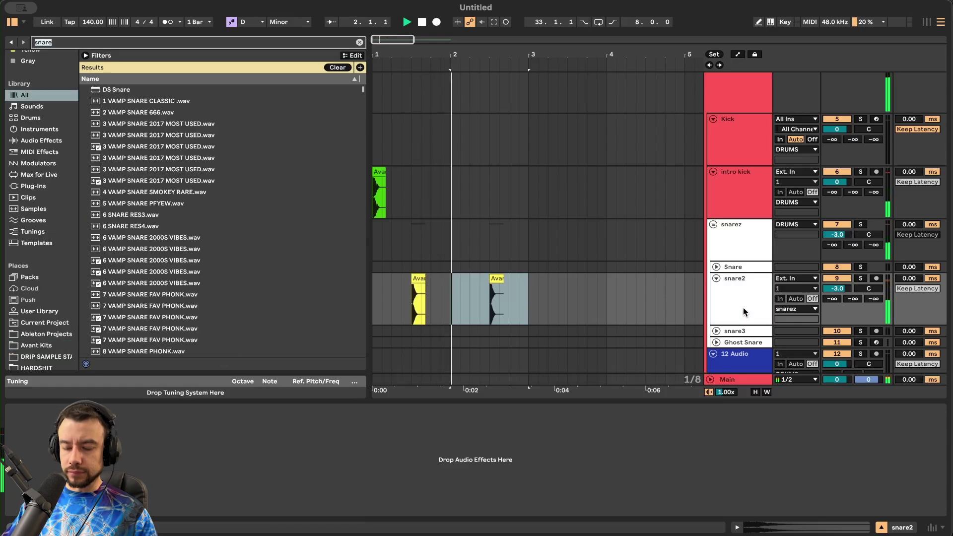
text(reve)
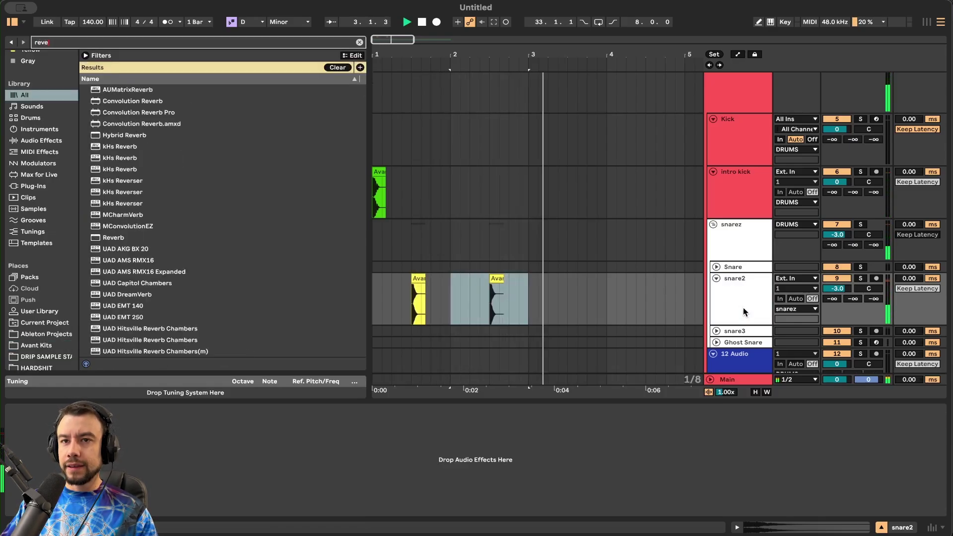
click(167, 237)
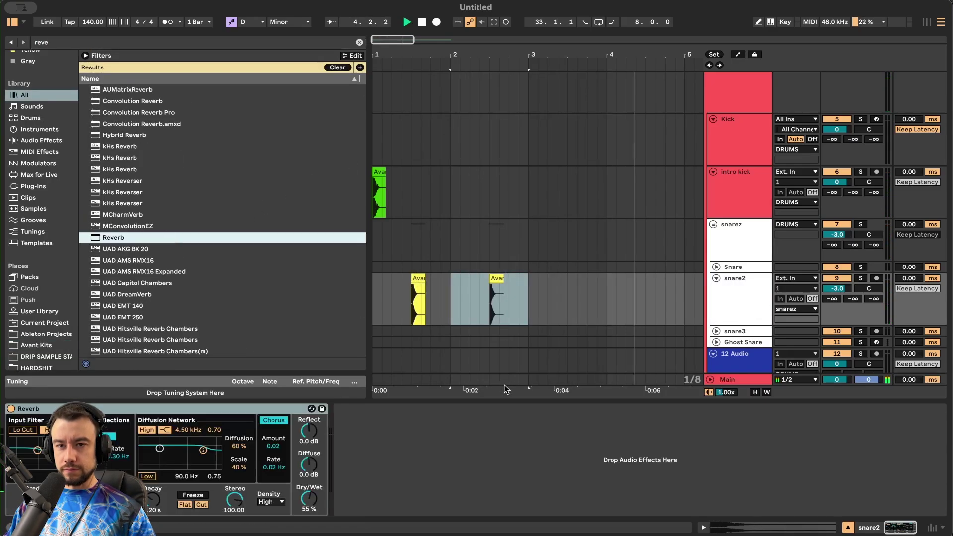
- Search the browser for "delay" and add the stock Delay after Reverb on the snare2 track
key(super+f)
text(delay)
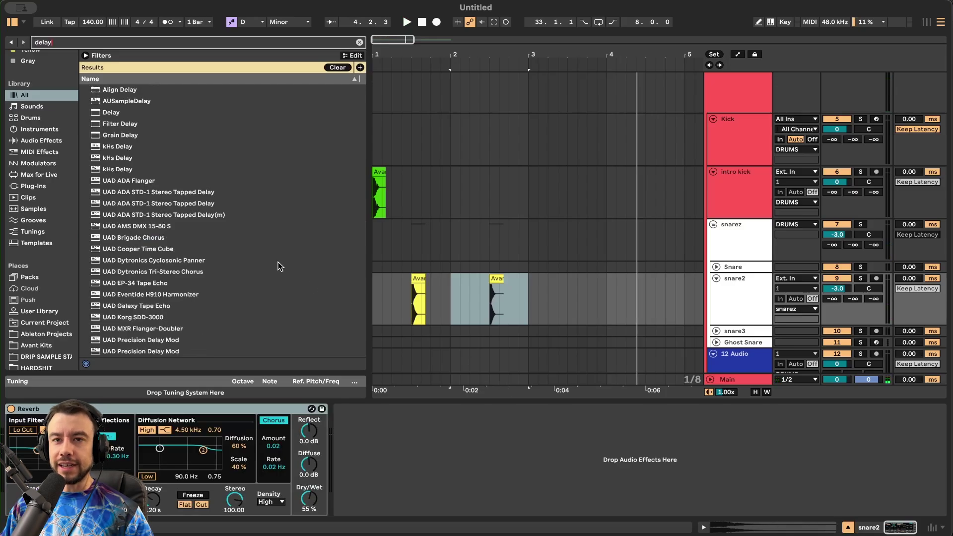
double_click(113, 114)
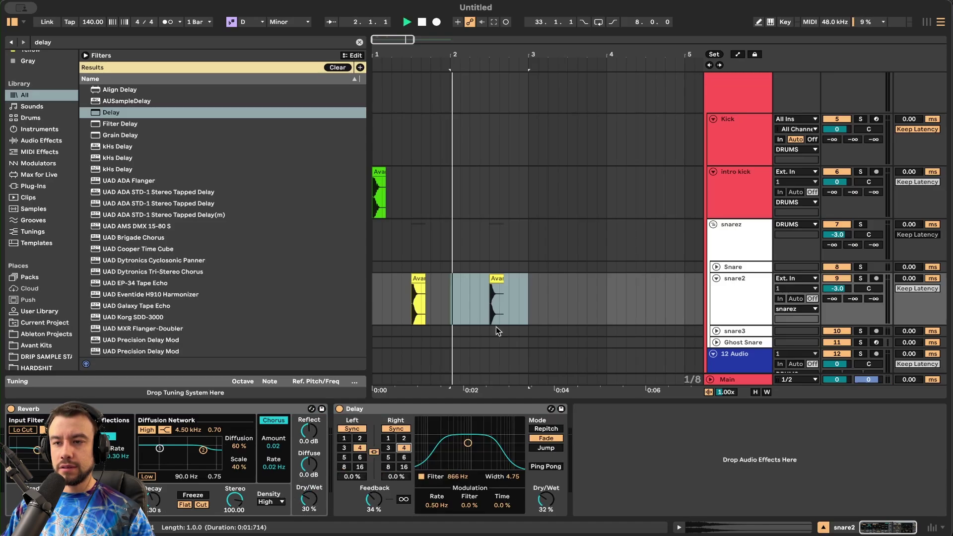
- Group Reverb and Delay into an Audio Effect Rack, show its chain list and add a second, empty chain
click(378, 412)
click(271, 412)
key(space)
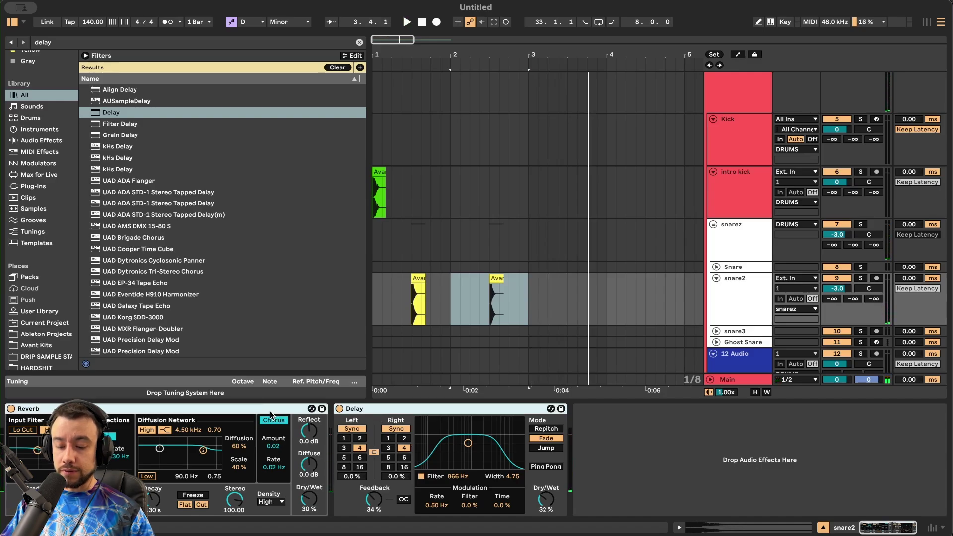
key(super+g)
click(11, 450)
click(92, 462)
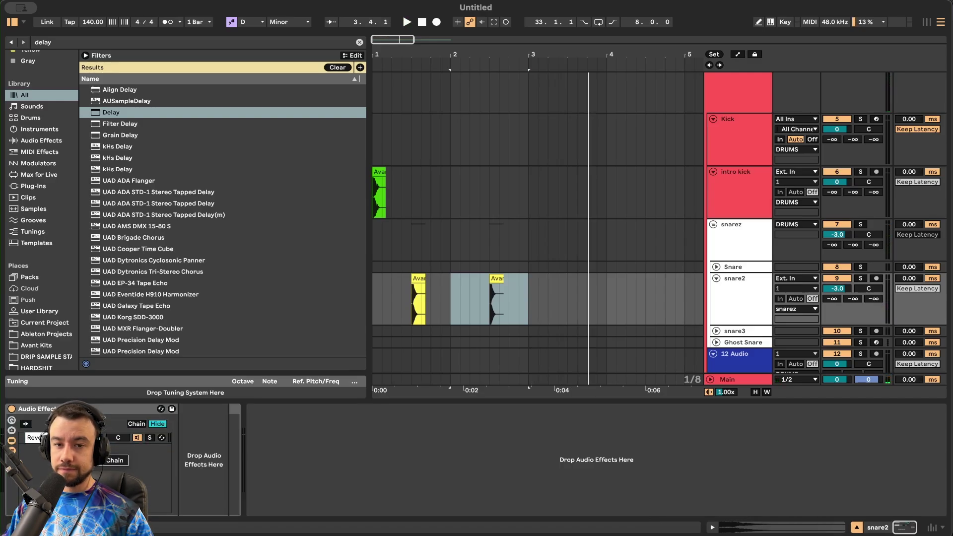
click(65, 438)
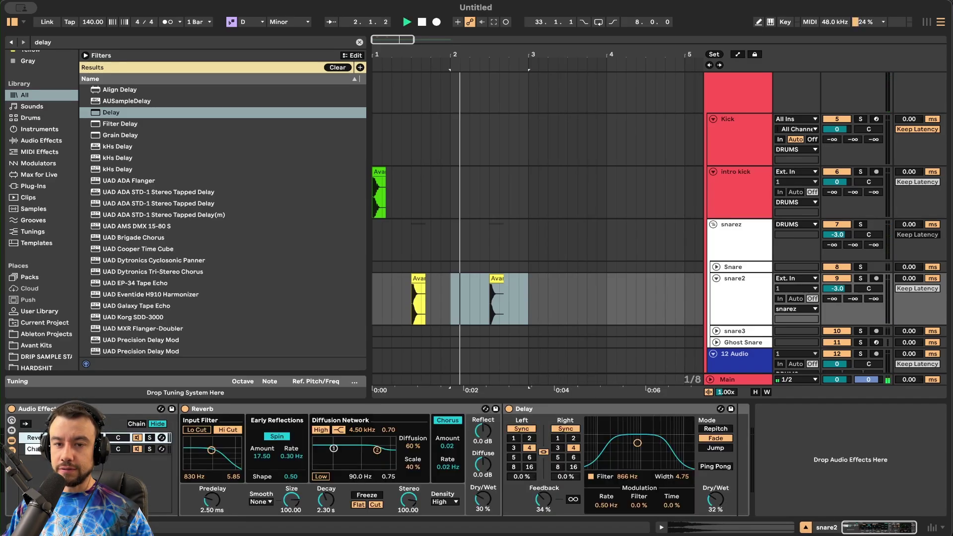
- Automate the rack's Device On on the snare2 track so it is off in bar 1 and on from bar 2
scroll(456, 288, down, 1)
drag(371, 287, 372, 287)
click(376, 296)
scroll(398, 320, down, 3)
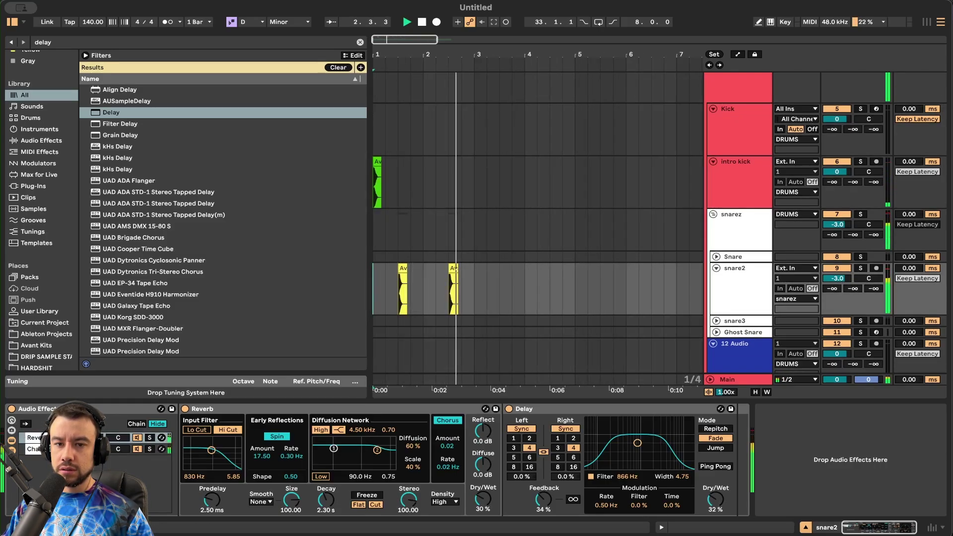
click(11, 409)
click(30, 418)
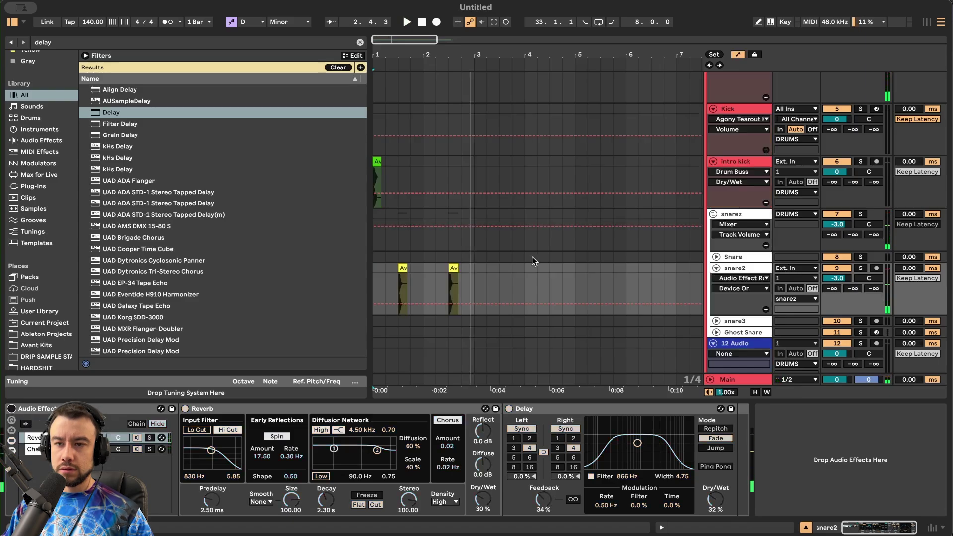
drag(423, 305, 427, 284)
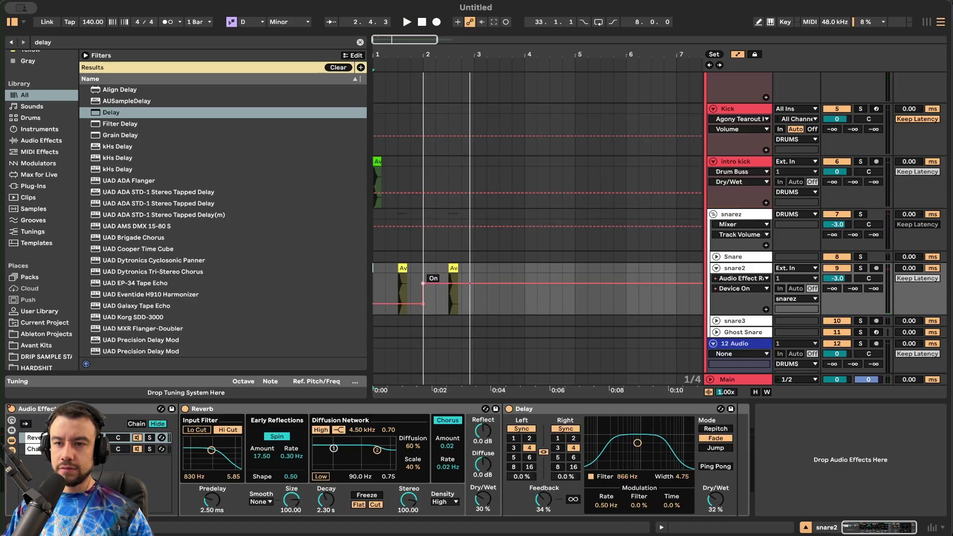
key(space)
right_click(403, 293)
click(444, 338)
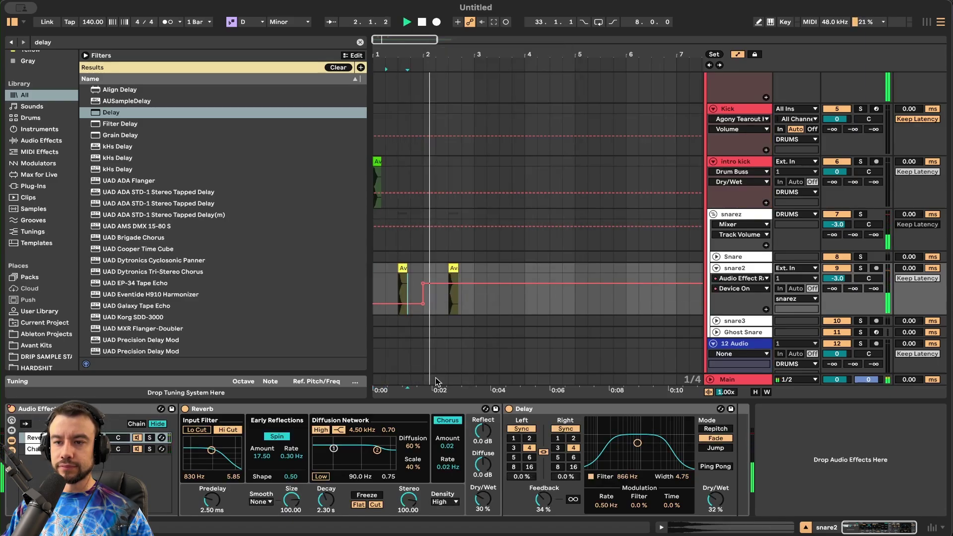
- Hide the device chain and automation, duplicate bars 1 and 2 of the snare2 track into bars 3 and 4, and replay
key(super+alt+l)
scroll(428, 401, up, 1)
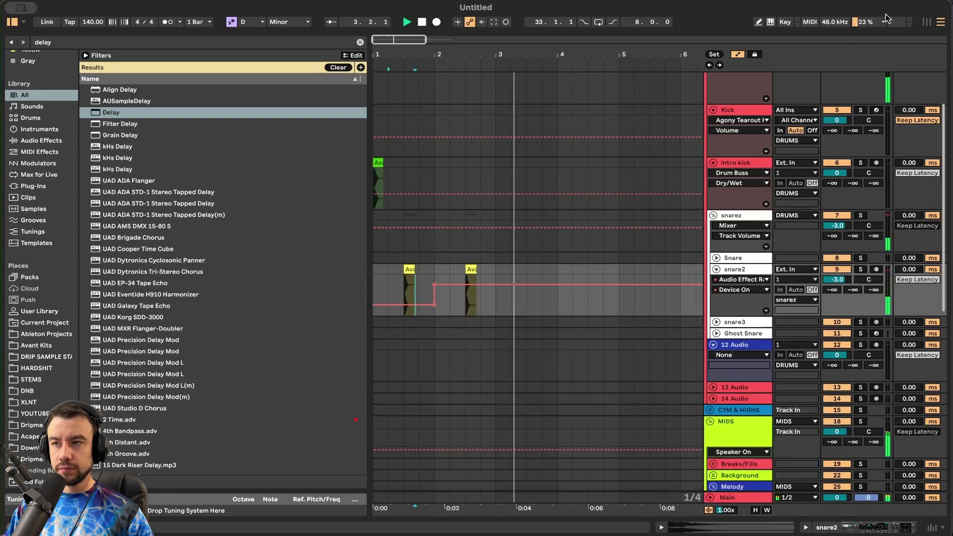
click(740, 55)
drag(491, 300, 221, 301)
key(super+d)
click(422, 22)
key(space)
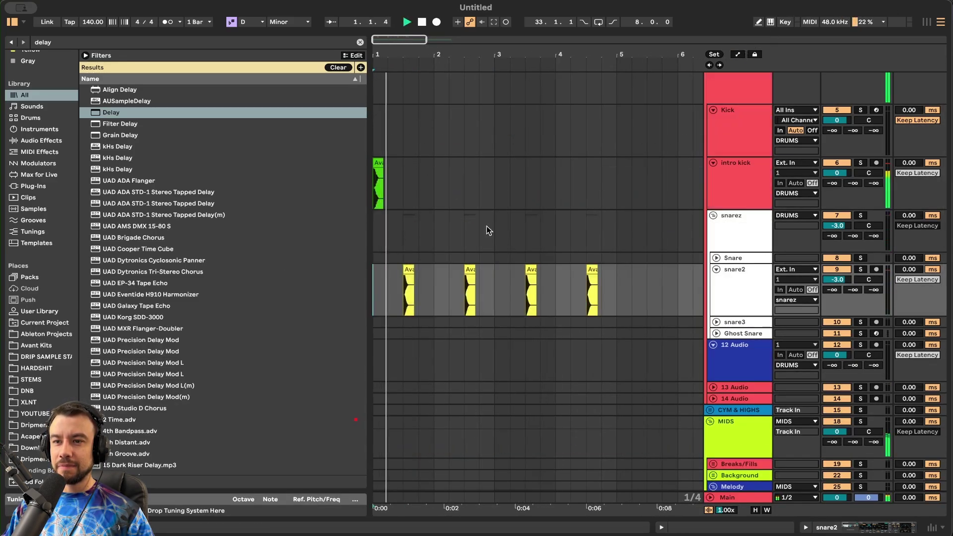
- Search the browser for "rev" and add the stock Reverb to the second chain of the snare2 rack
double_click(749, 293)
key(super+f)
text(ev)
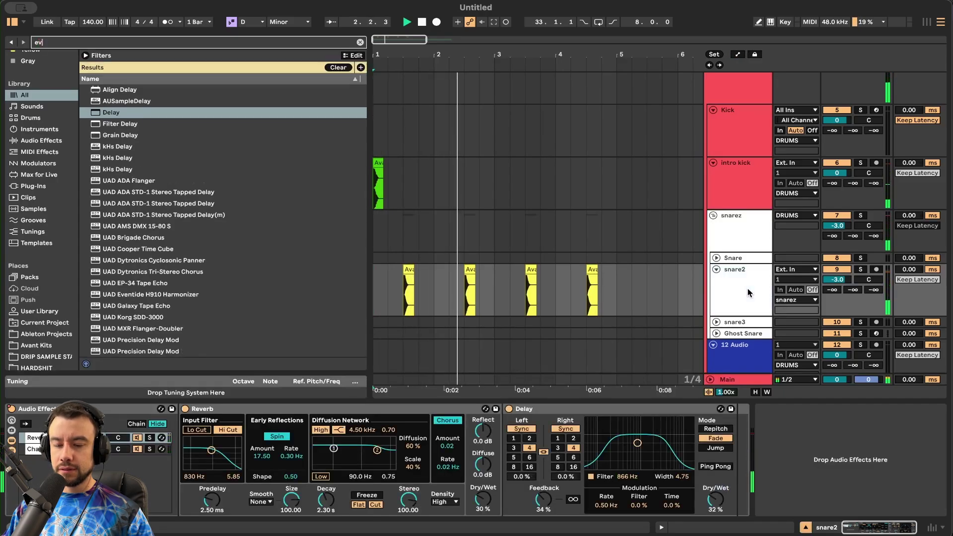
key(BackSpace)
key(BackSpace)
text(rev)
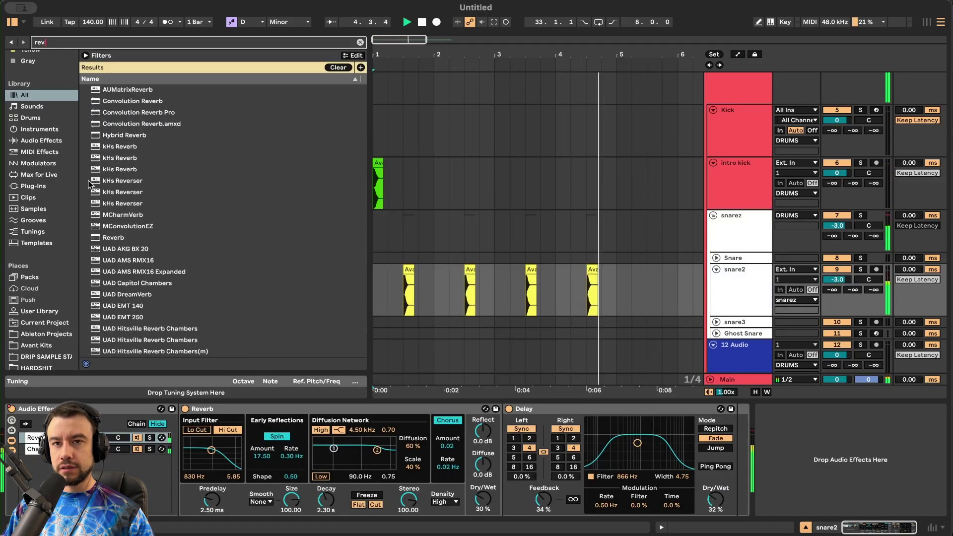
drag(115, 239, 110, 283)
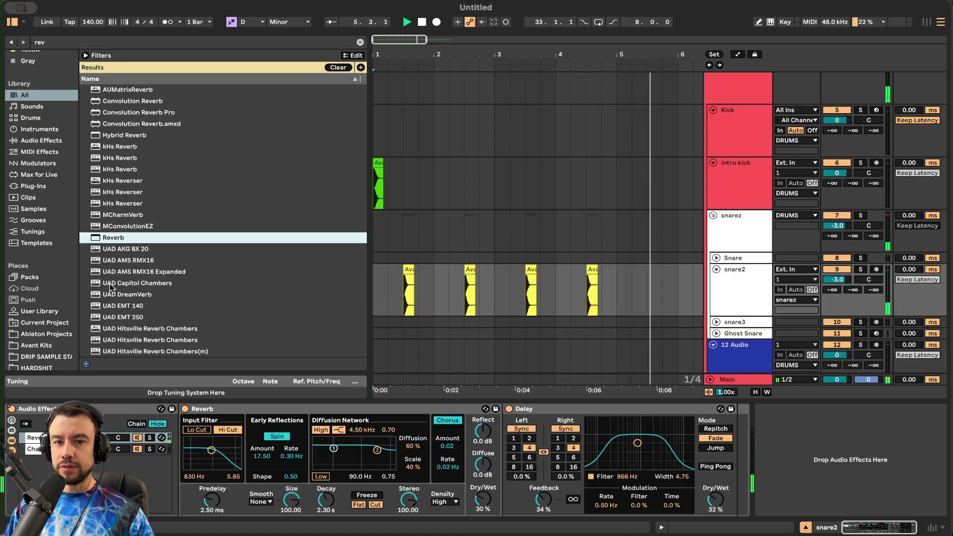
drag(37, 449, 36, 450)
double_click(36, 450)
double_click(36, 449)
- Replay the snares and set the Dry/Wet of the second chain's Reverb to 59%
key(space)
key(space)
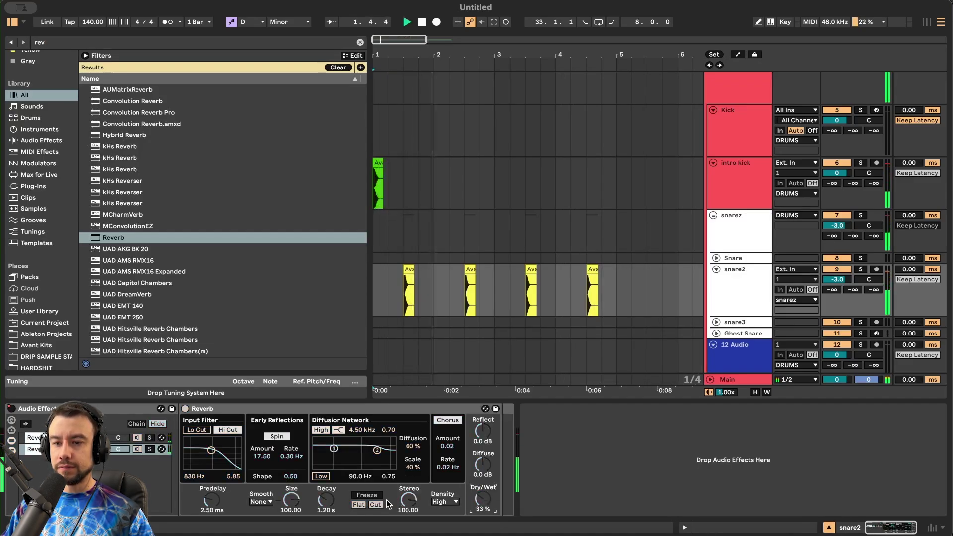
drag(483, 499, 483, 482)
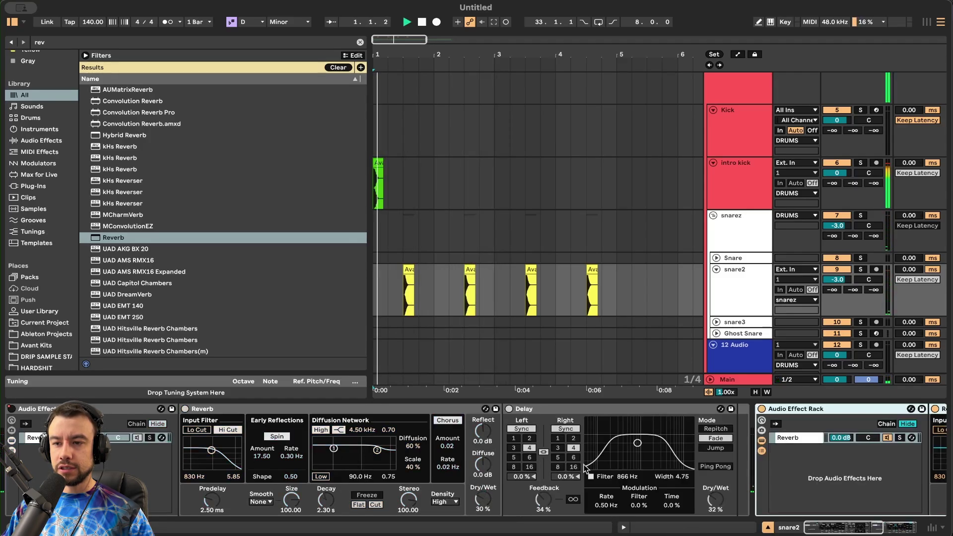
- Undo moving the second Reverb chain out into a separate Audio Effect Rack
scroll(802, 481, right, 5)
key(super+z)
scroll(773, 480, left, 2)
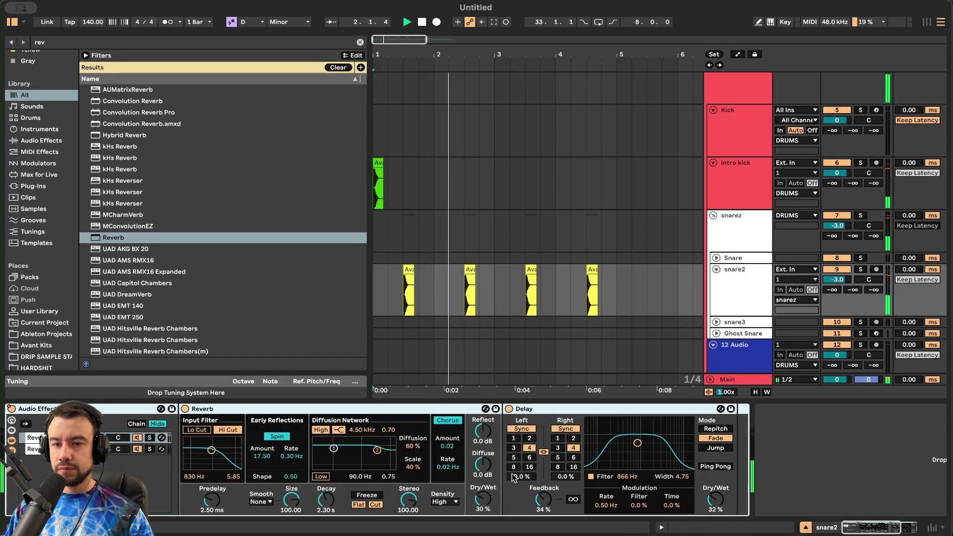
- Move the Reverb from the rack's second chain out of the rack, placing it directly after the rack
click(70, 450)
click(277, 410)
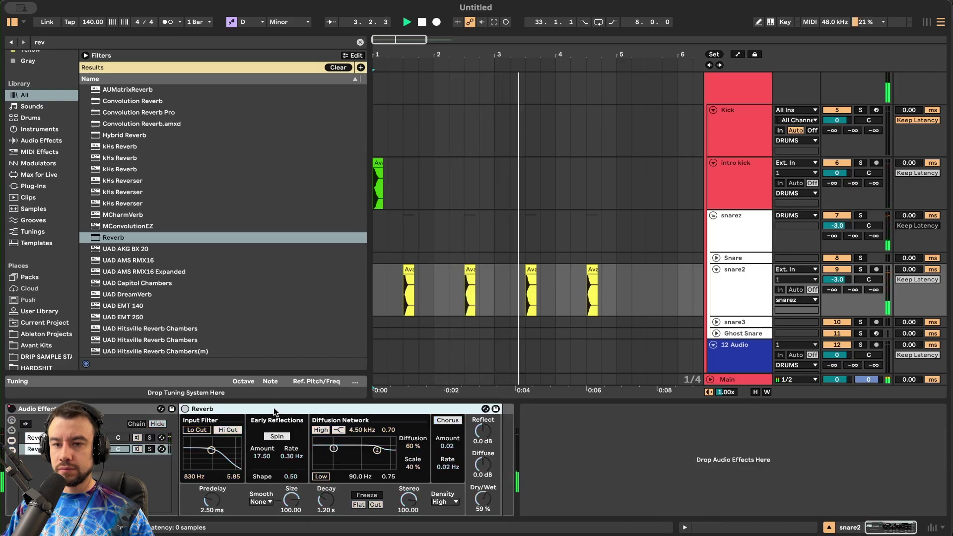
drag(299, 411, 623, 445)
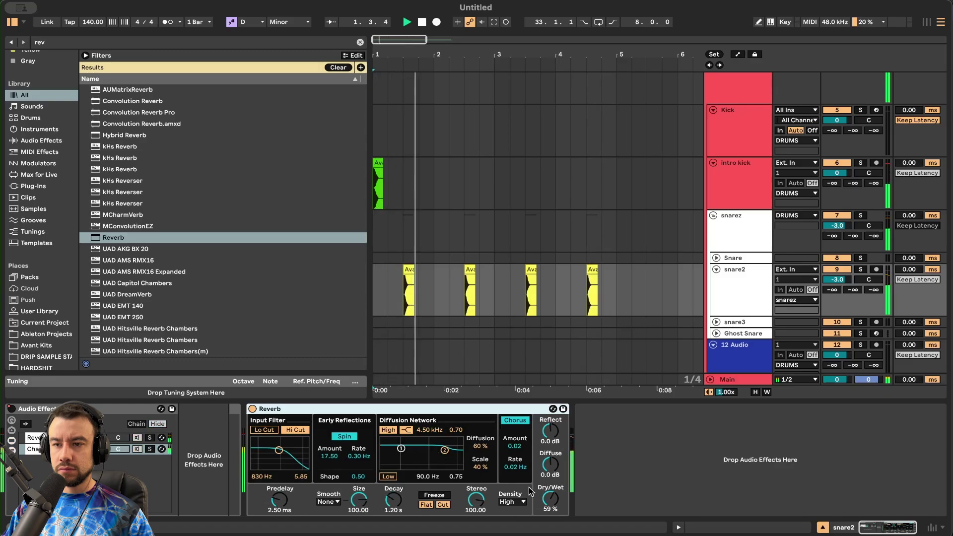
- Set the outer Reverb to 21% Dry/Wet and 452 ms Decay, with Lo Cut enabled and the input filter at 4.37 kHz, width 8.60
click(548, 503)
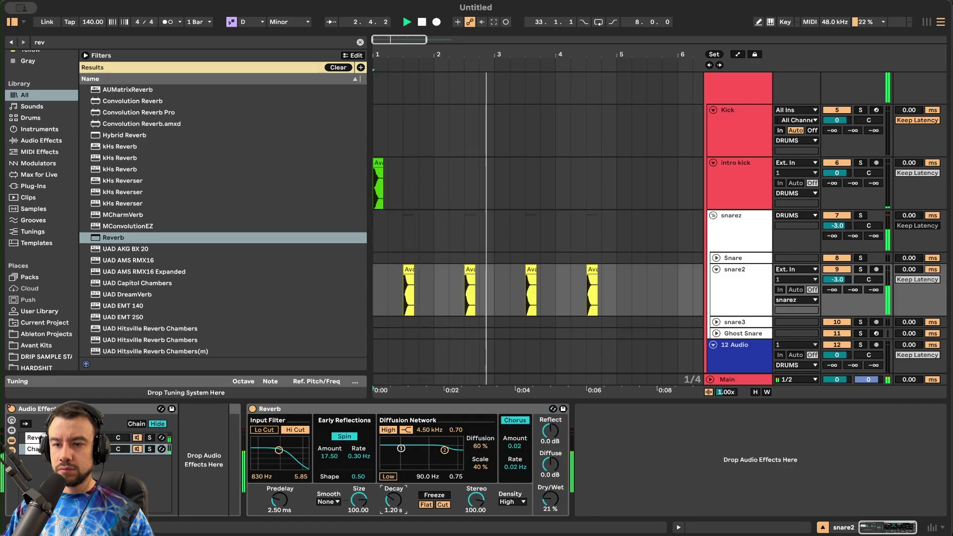
drag(394, 500, 393, 517)
click(262, 432)
drag(279, 450, 293, 442)
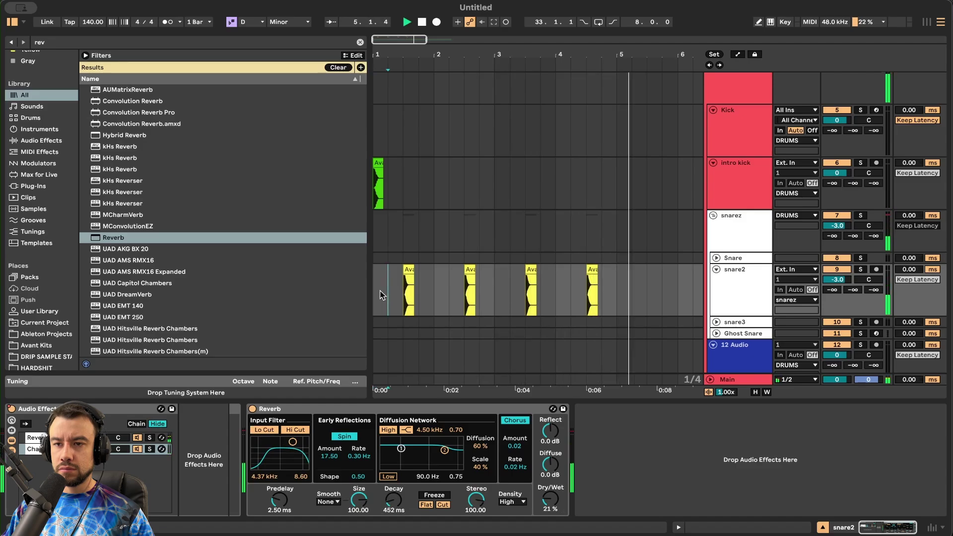
- Replay the intro drums from the start and hide the device view so more tracks are shown
key(space)
key(space)
key(alt+super+l)
scroll(392, 400, down, 3)
scroll(392, 400, up, 3)
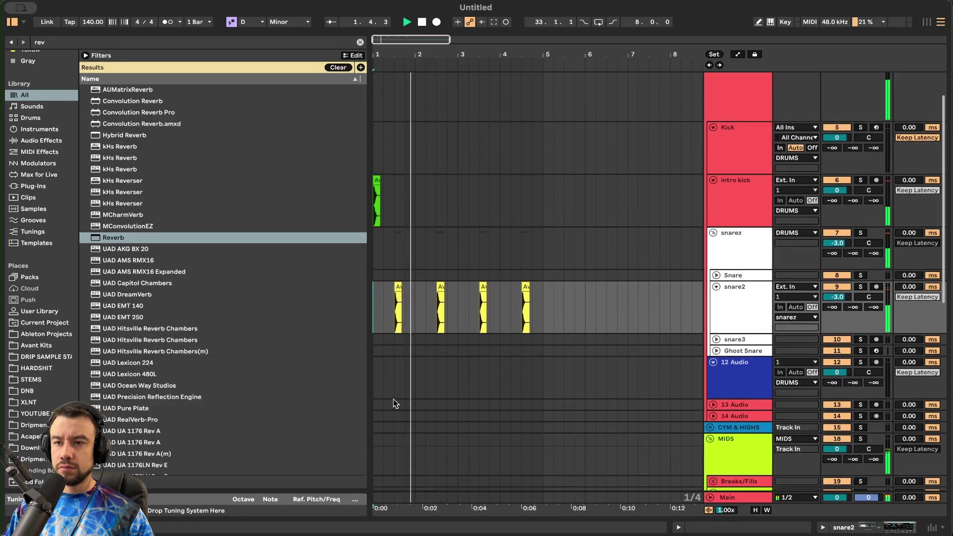
key(plus)
key(plus)
key(space)
- Paste copies of the intro kick clip at 1.4, 2.2 and bar 3 on the intro kick track
click(383, 225)
key(plus)
key(space)
click(480, 245)
key(super+v)
key(minus)
click(484, 240)
key(super+v)
key(minus)
click(528, 245)
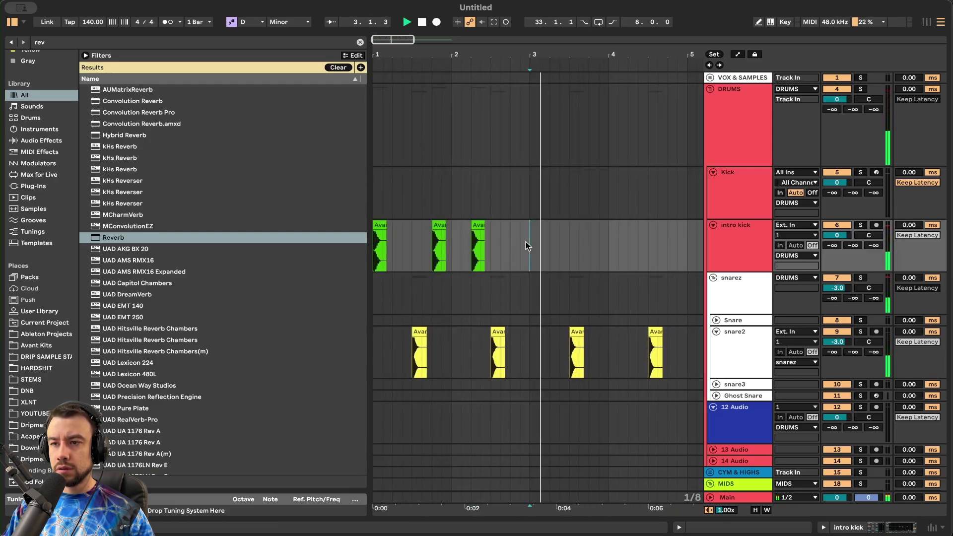
key(super+v)
- Paste two more intro kicks at 3.2 and 3.2.3, and play back the pattern from bar 1
scroll(544, 264, down, 2)
key(space)
key(space)
scroll(518, 255, up, 8)
key(space)
click(519, 250)
key(super+v)
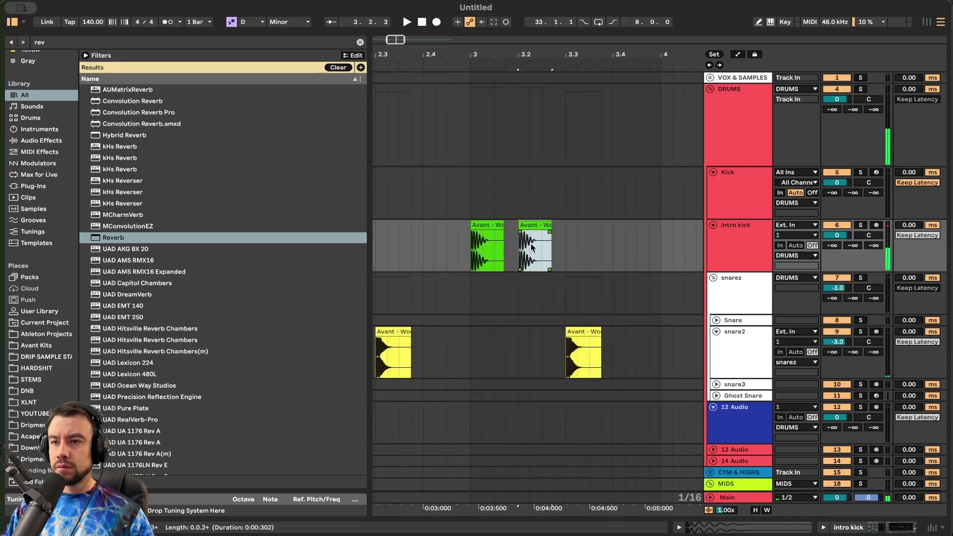
click(545, 248)
key(super+v)
click(519, 247)
key(space)
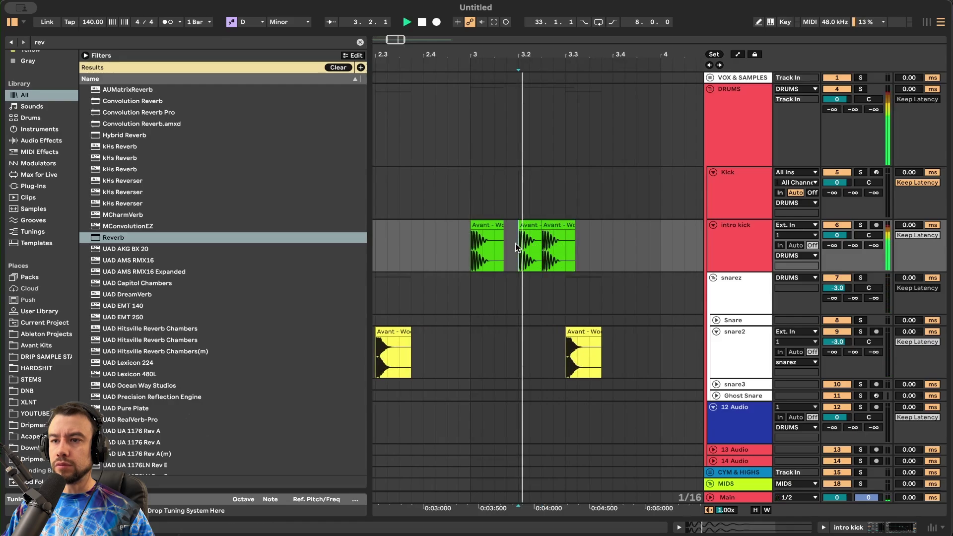
scroll(516, 248, down, 5)
key(space)
click(376, 223)
key(space)
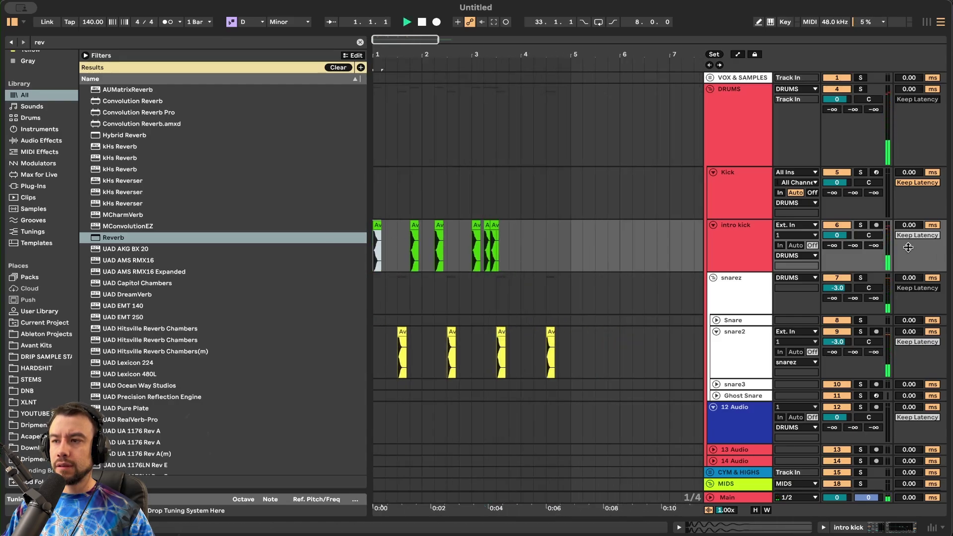
- Search for the Compressor and add it at the end of the Sub 2 track's device chain
scroll(464, 313, down, 10)
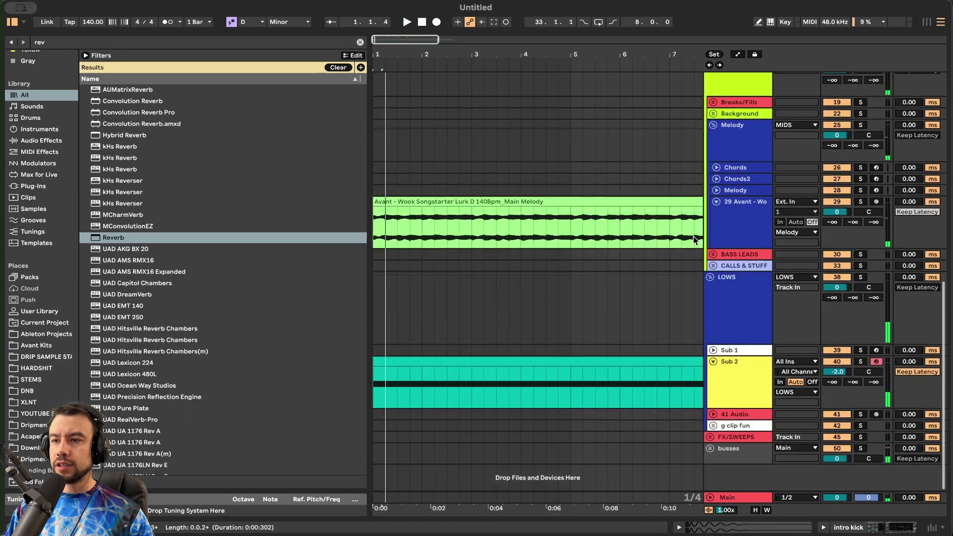
double_click(727, 376)
key(super+f)
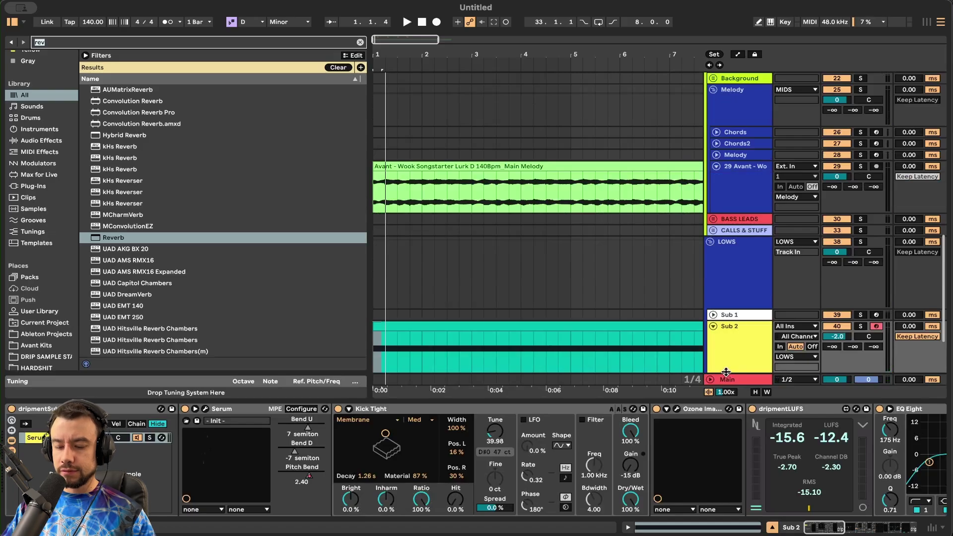
text(compre)
drag(137, 102, 919, 446)
- Enable the Compressor's sidechain with the intro kick track as its audio source
click(725, 409)
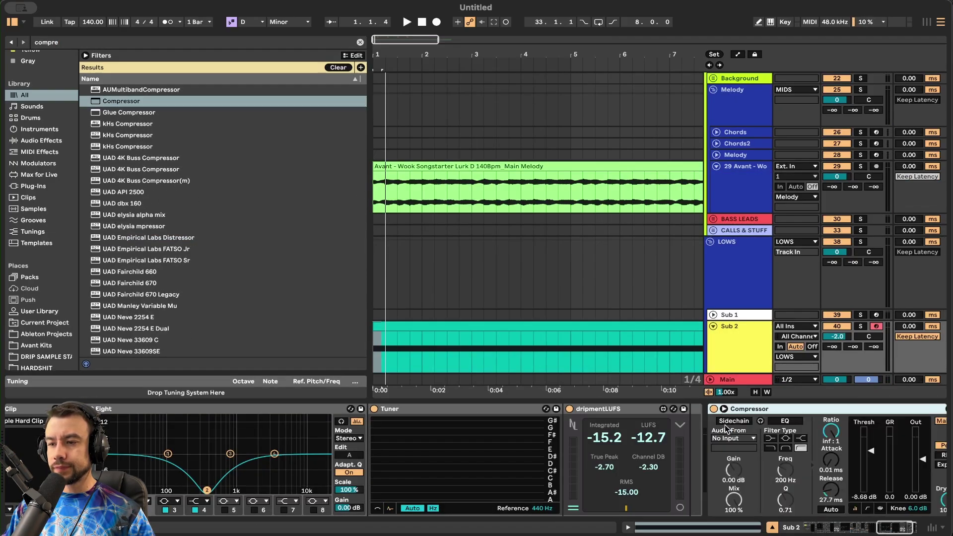
click(729, 439)
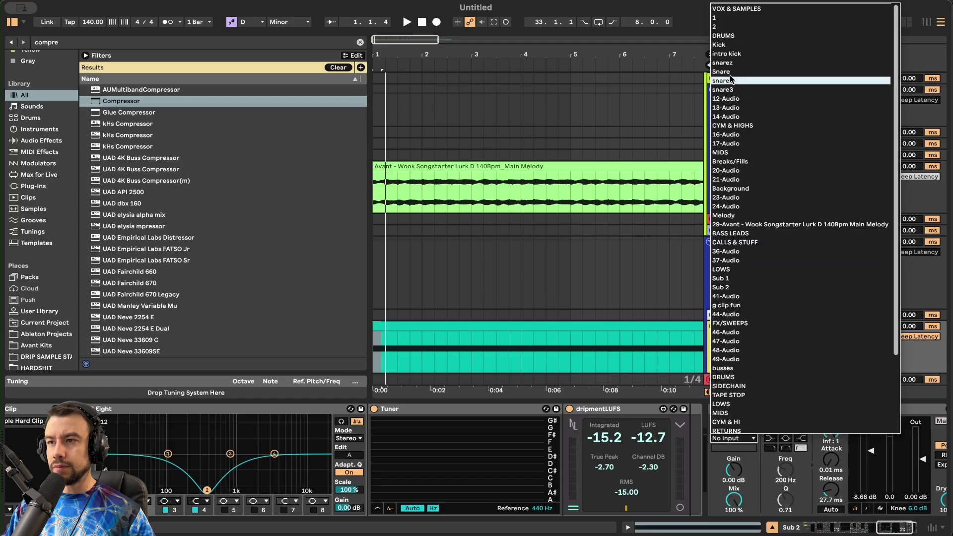
click(727, 54)
scroll(877, 455, right, 3)
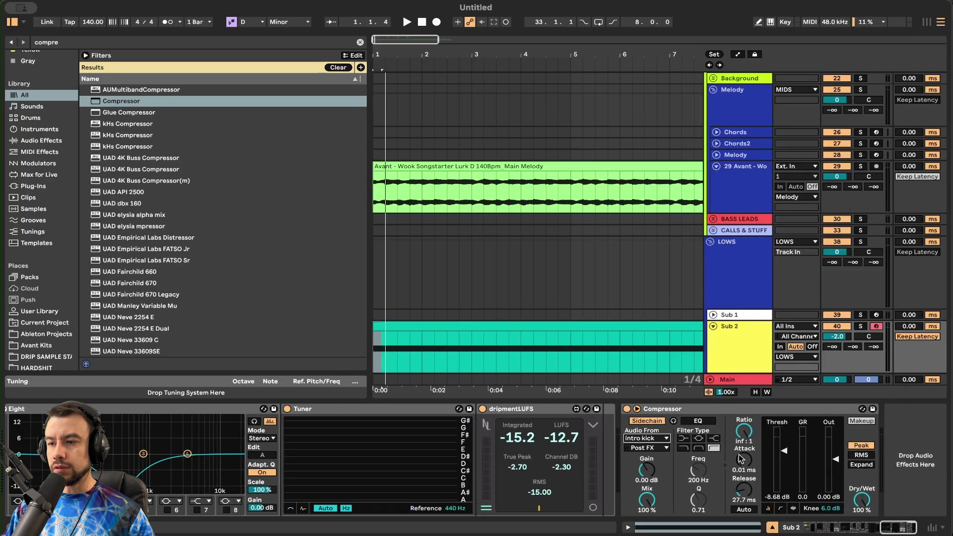
- Set the sub's sidechain Compressor threshold to about -16.4 dB while playing back the drums and sub
key(space)
mouse_move(785, 439)
mouse_down()
mouse_move(785, 480)
mouse_move(784, 465)
mouse_up()
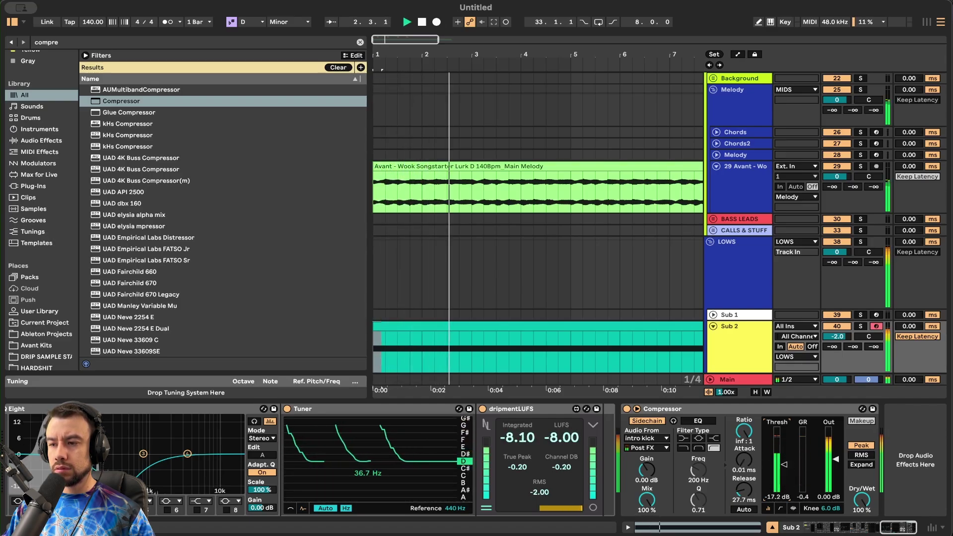
scroll(531, 184, down, 3)
scroll(531, 183, up, 10)
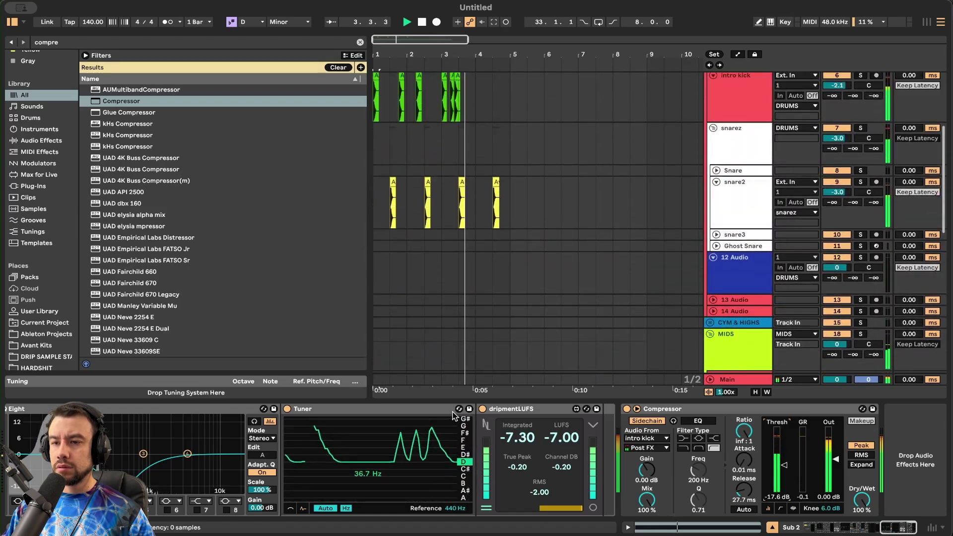
key(space)
key(space)
drag(784, 465, 785, 464)
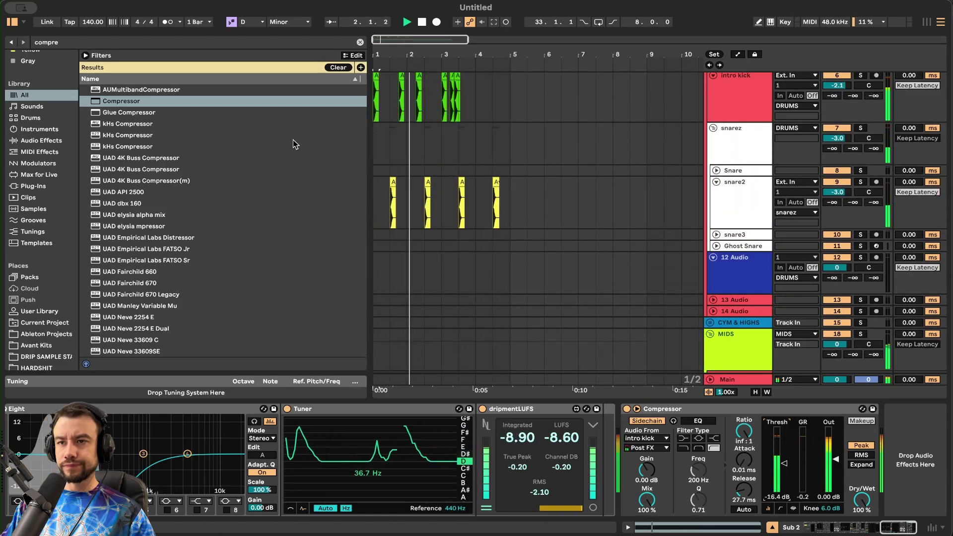
- Open the first intro kick clip, manage its sample file, and start hot-swapping the Kick 12 sample
scroll(431, 114, up, 5)
double_click(389, 115)
key(space)
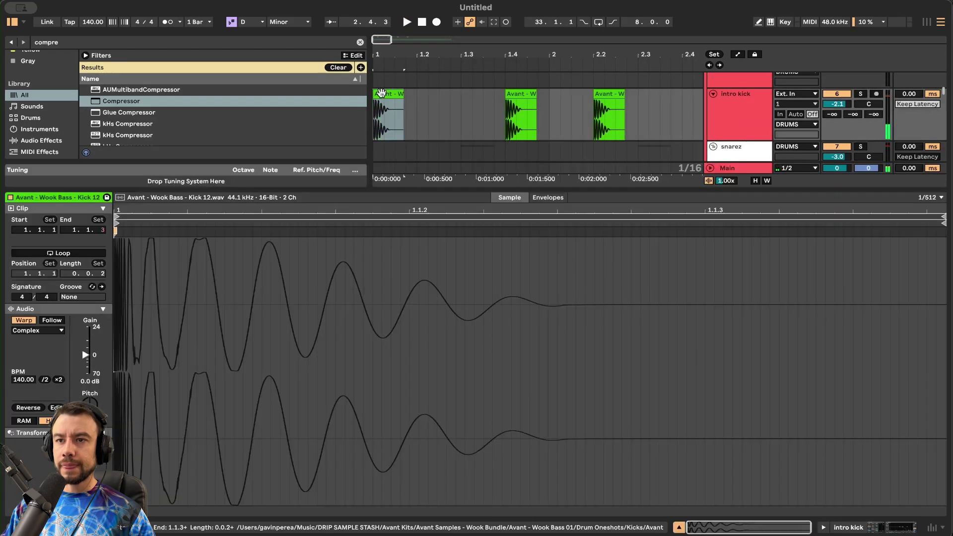
right_click(202, 199)
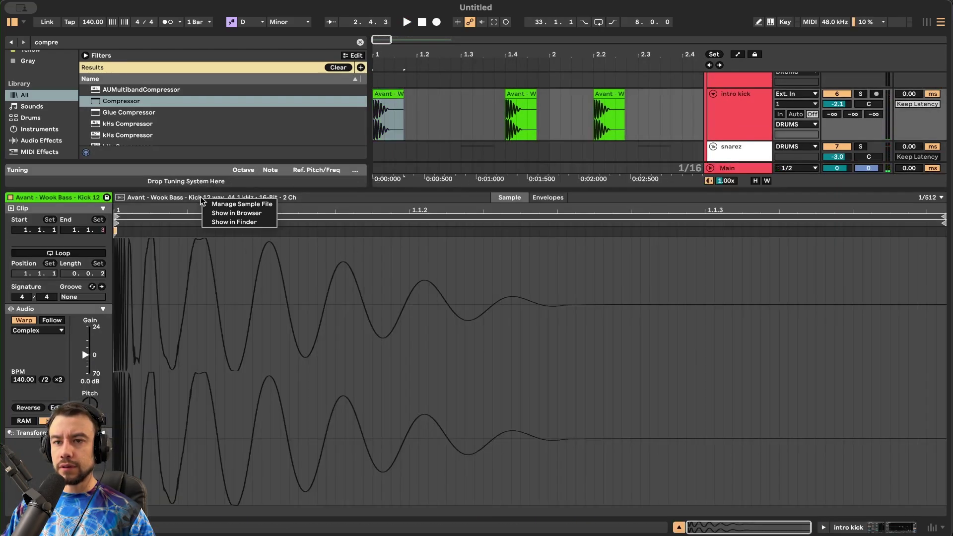
click(229, 204)
click(782, 91)
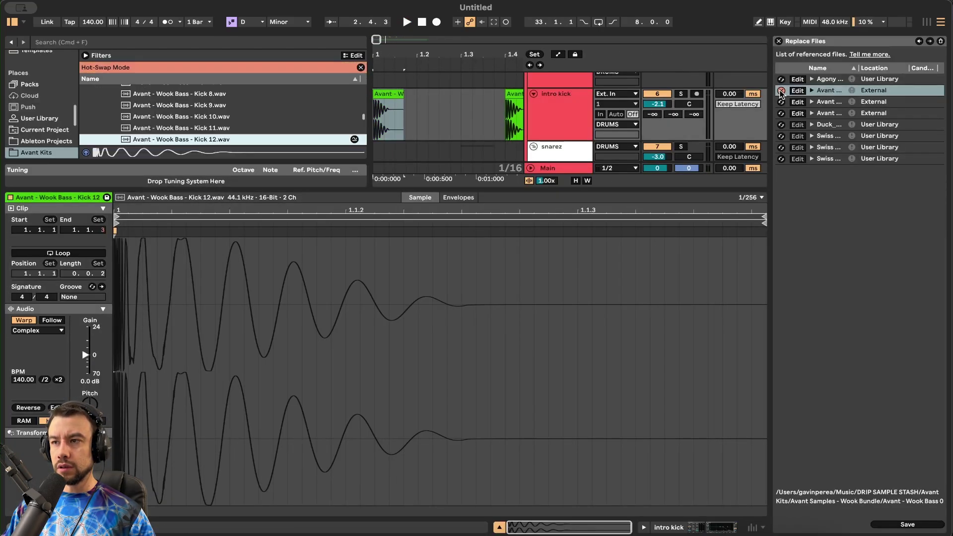
- Preview Kick 13 and Kick 14, and replace the sample with Avant - Wook Bass - Kick 14.wav
click(194, 113)
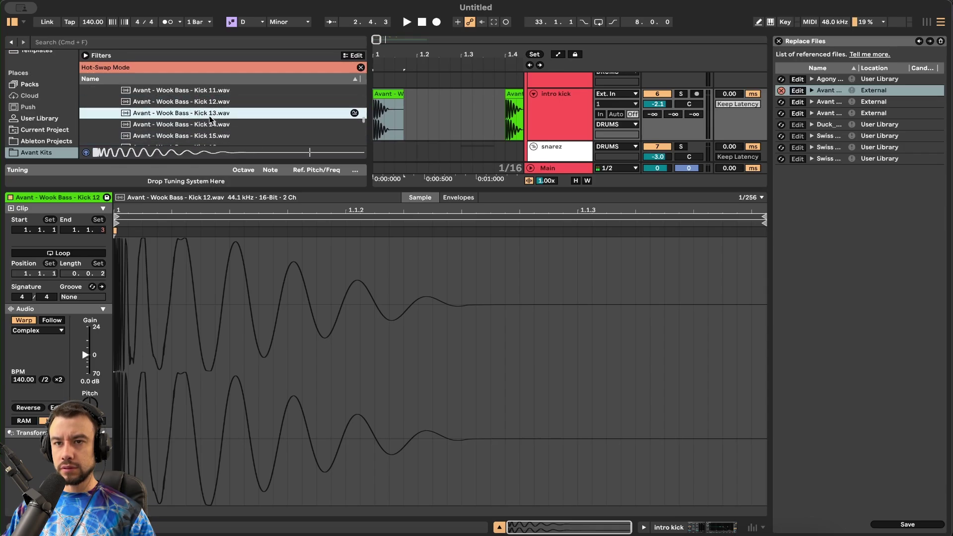
click(202, 125)
double_click(196, 128)
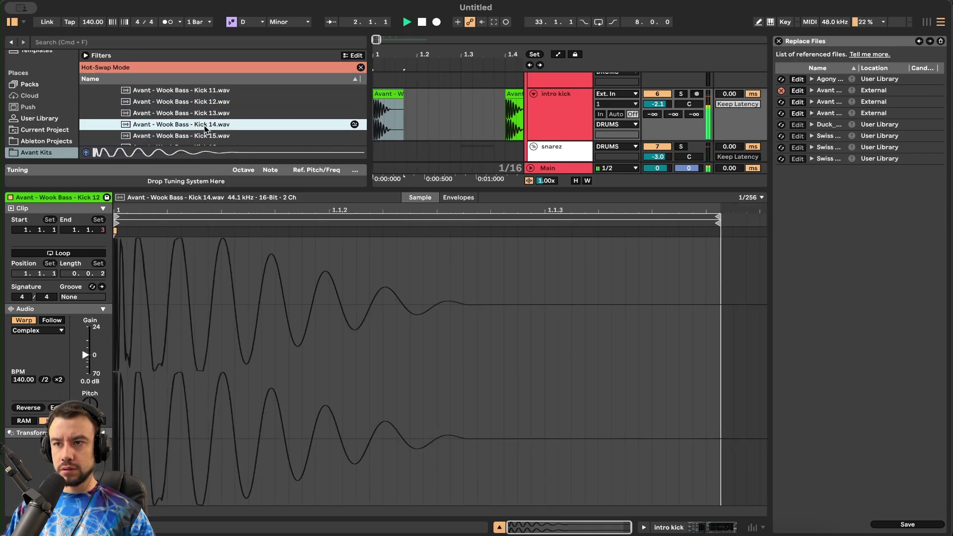
- Save the Live Set as "avant wook primetime 2024" in the Youtube Projects folder within Ableton Projects
click(908, 525)
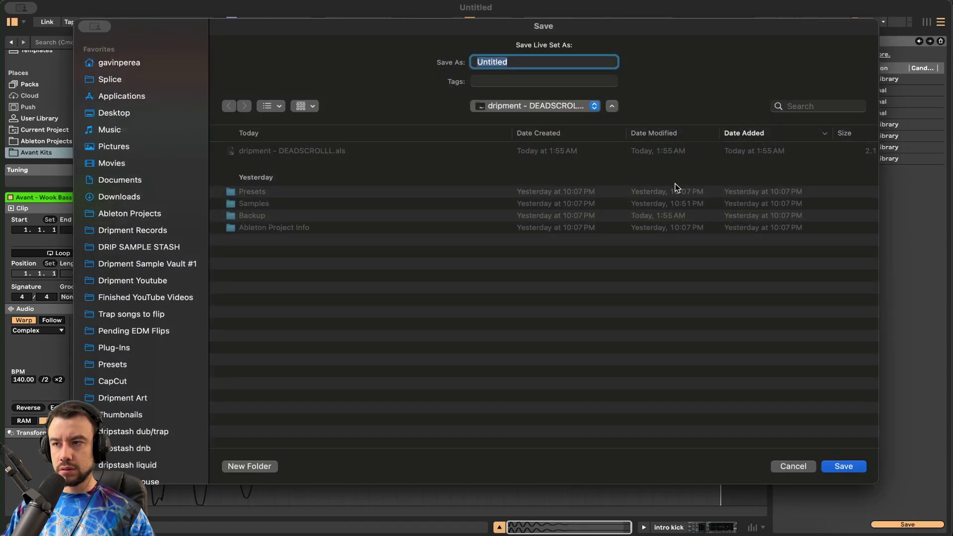
click(525, 106)
click(502, 133)
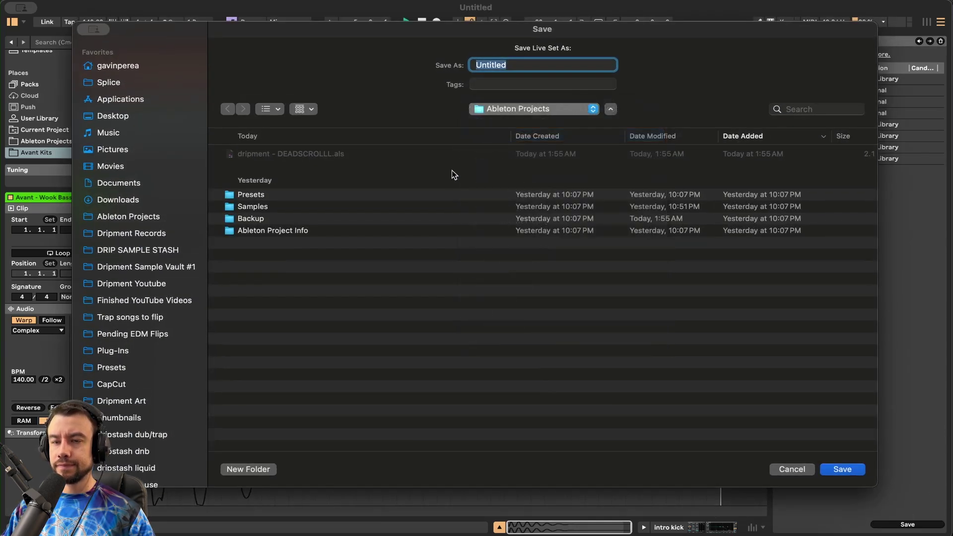
double_click(272, 315)
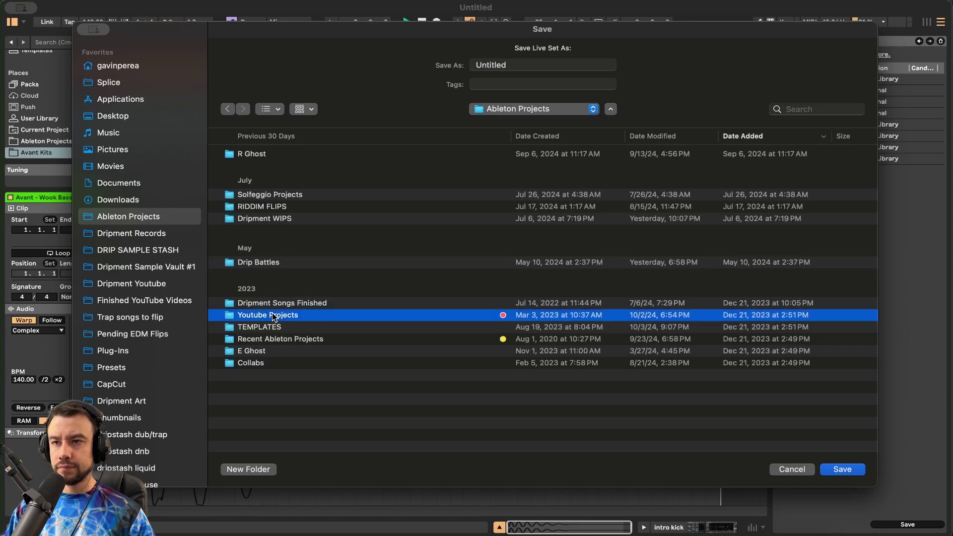
double_click(504, 65)
text(avant wook primetime 20)
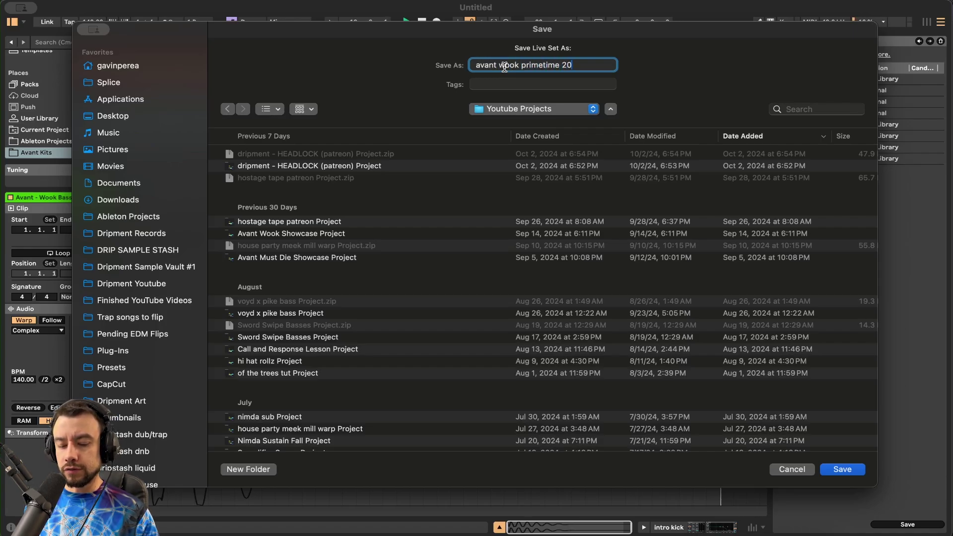
key(Return)
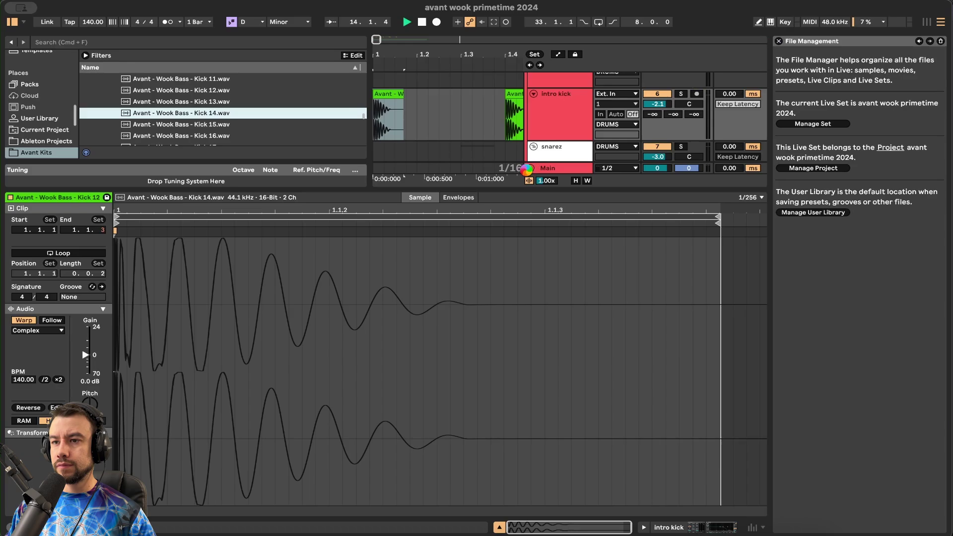
- Hide the clip view, narrow the browser, and replay the intro drums with the swapped kick
key(space)
key(super+alt+l)
key(space)
drag(370, 202, 309, 200)
scroll(412, 284, up, 5)
scroll(413, 284, down, 5)
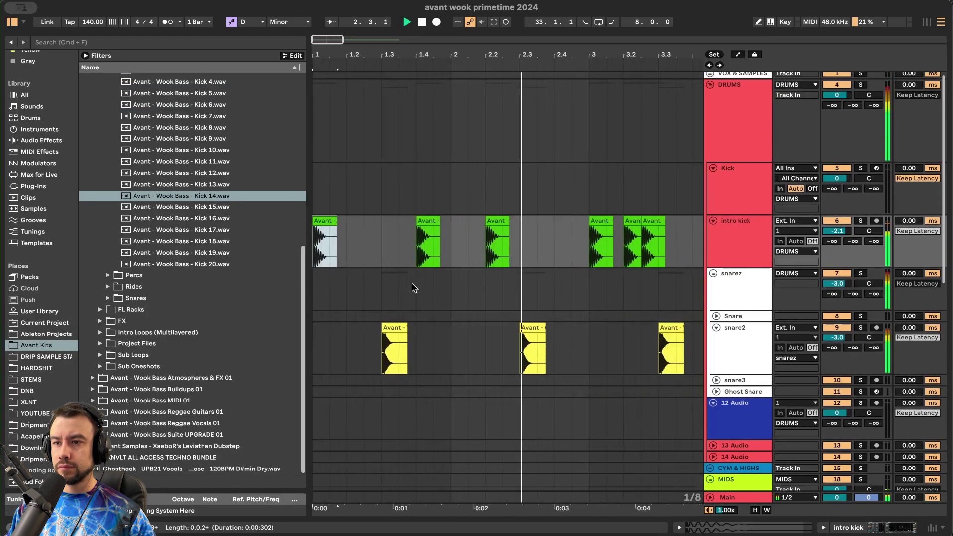
scroll(567, 279, up, 1)
key(space)
key(space)
- Copy the intro kick clip at bar 3 and paste it at 3.4
click(512, 225)
key(super+c)
click(584, 246)
key(super+v)
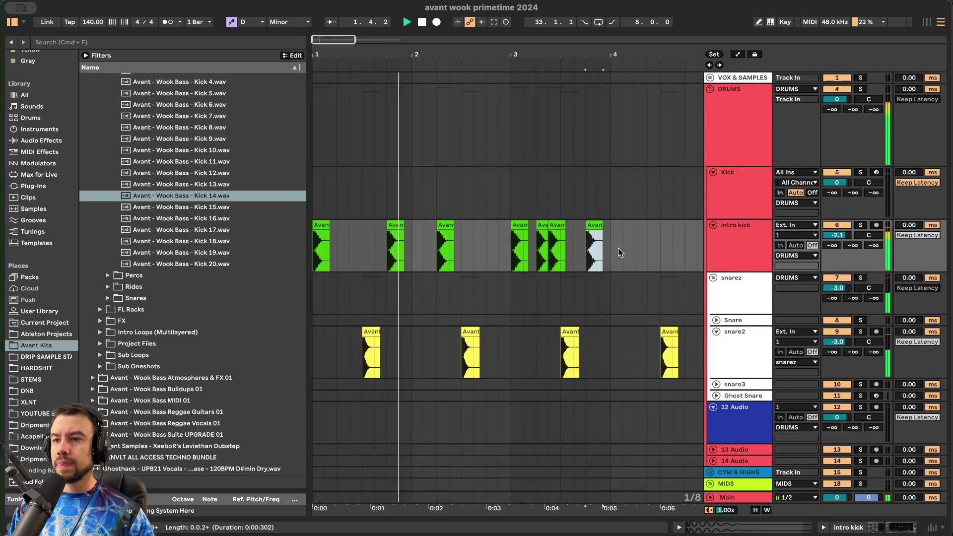
- Try to duplicate the first three bars of intro kicks directly after bar 3
drag(618, 248, 314, 249)
click(615, 247)
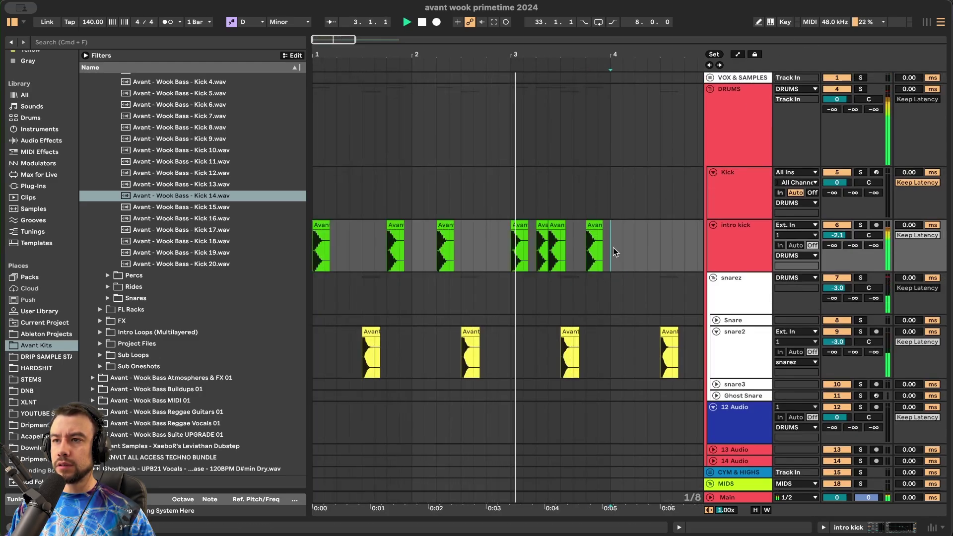
drag(612, 247, 257, 231)
key(super+d)
scroll(535, 273, left, 3)
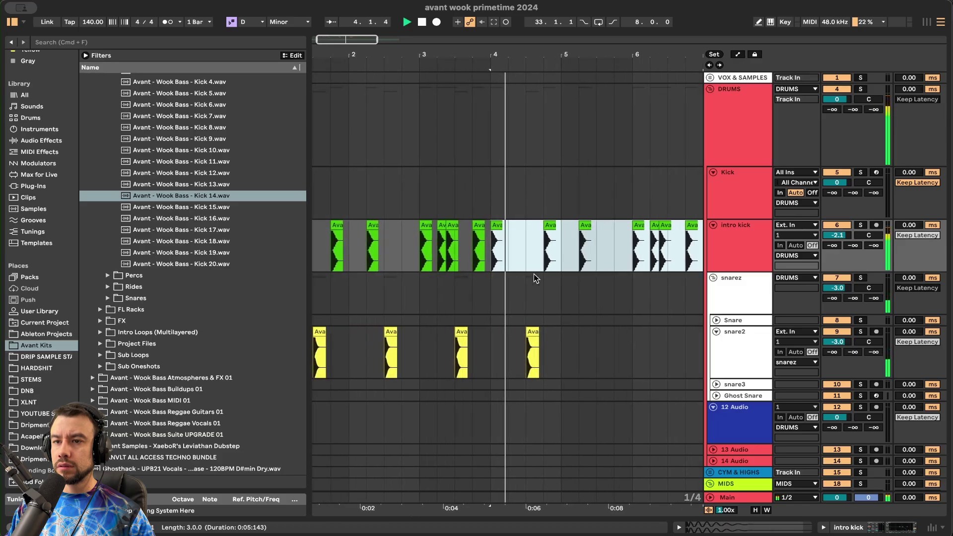
key(super+z)
- Duplicate the intro kick at 3.4, placing the copy at 4.2, and replay the pattern
click(517, 233)
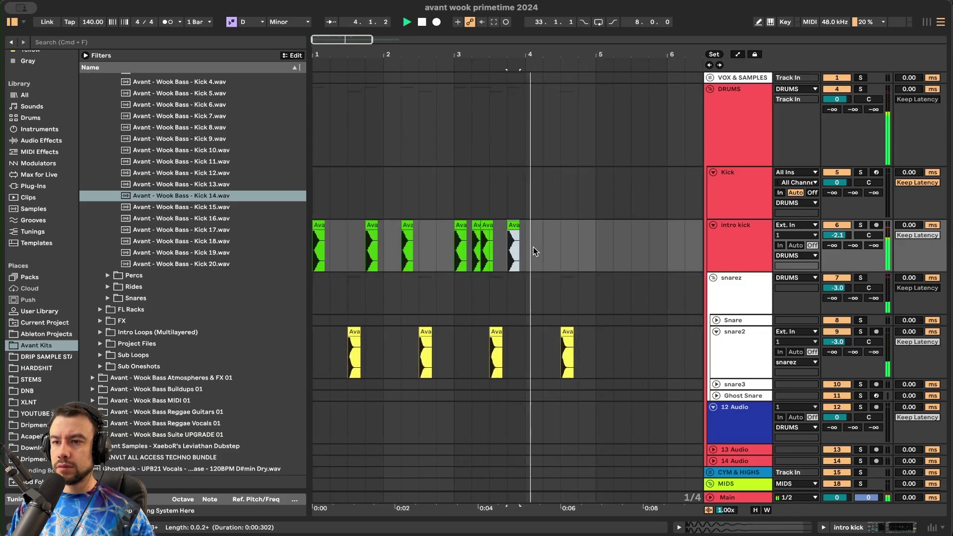
scroll(533, 247, up, 3)
key(super+d)
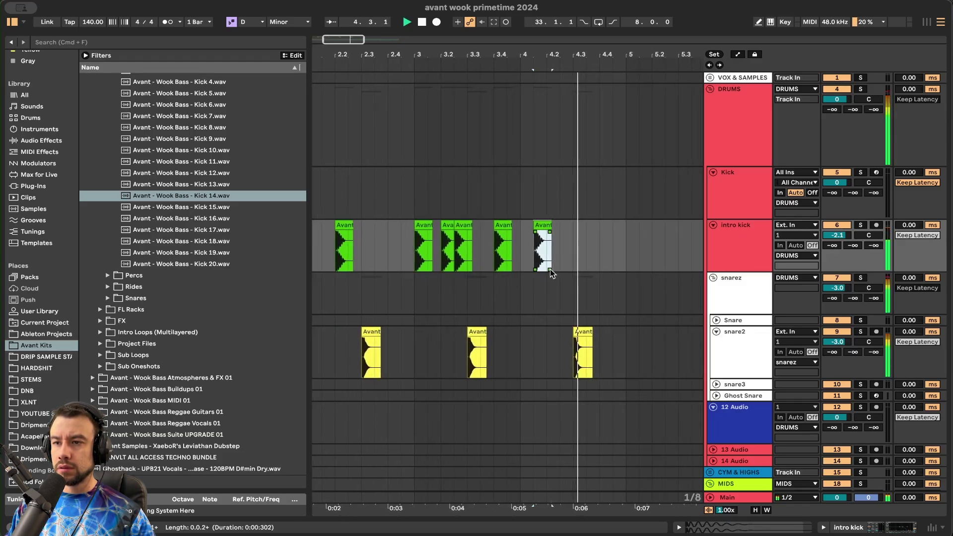
scroll(551, 269, down, 5)
key(space)
key(space)
key(plus)
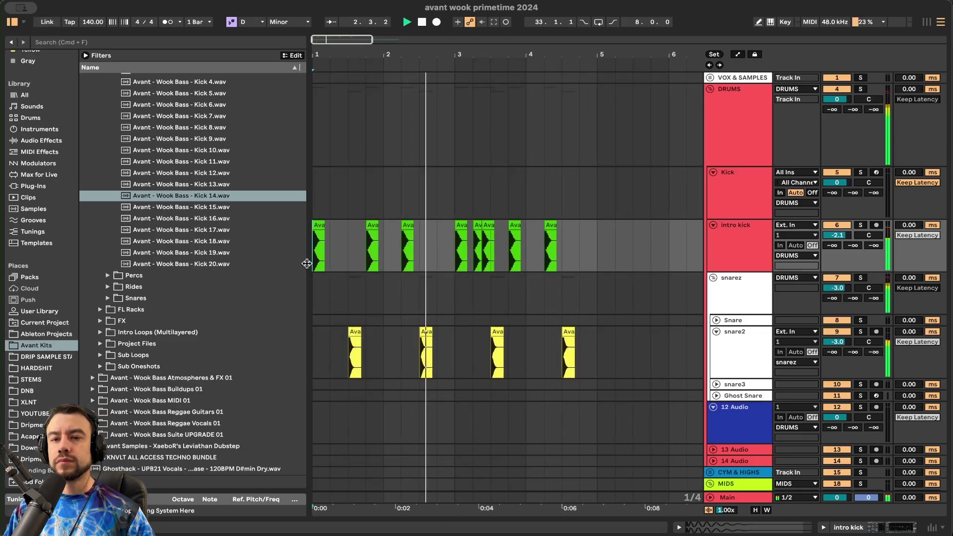
- Narrow the browser further and expand the Rides folder in the Wook Bass drum oneshots
drag(308, 298, 242, 297)
click(109, 287)
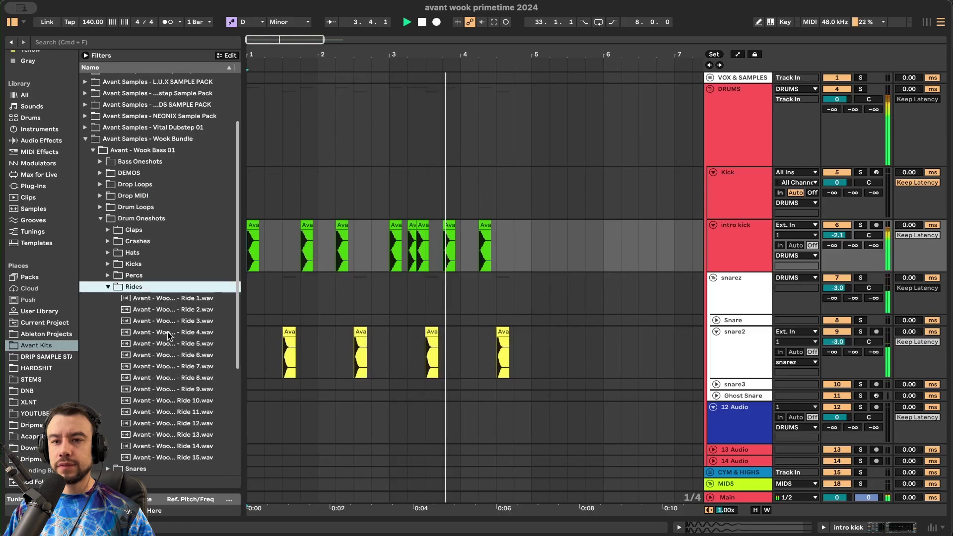
key(minus)
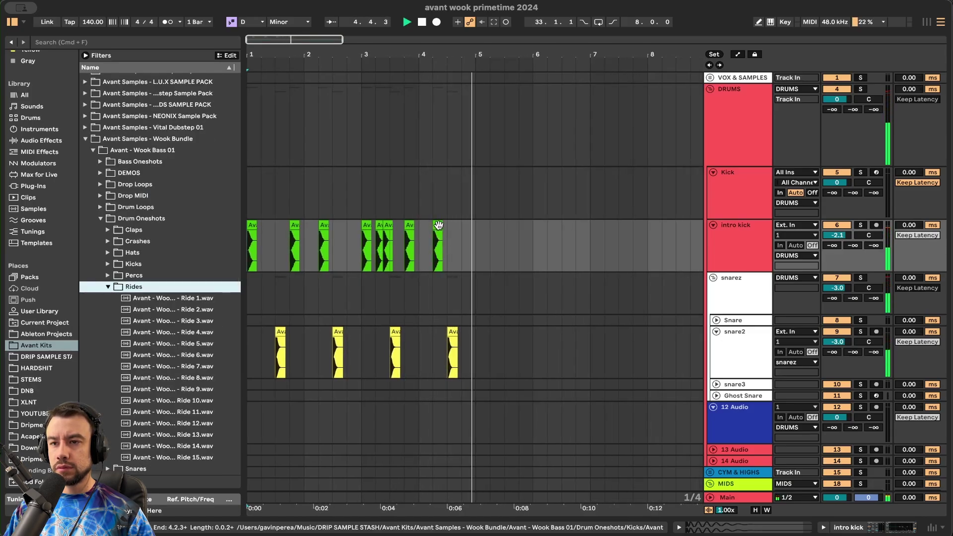
- Duplicate the first four bars of intro kicks into bars 5 to 8 and replay from the start
click(438, 248)
drag(476, 249, 248, 249)
key(super+d)
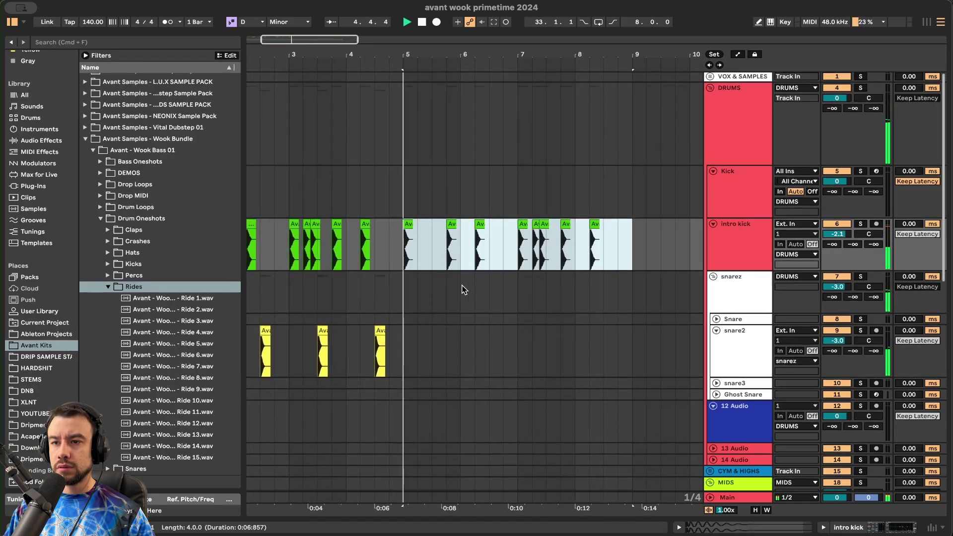
scroll(464, 287, left, 5)
key(space)
click(425, 23)
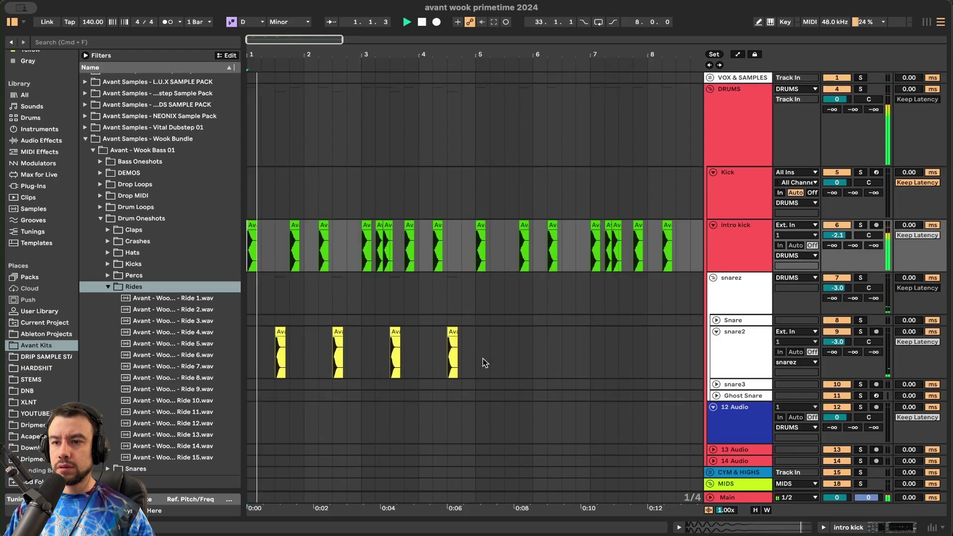
- Duplicate the first four bars of snares on the snare2 track into bars 5 to 8
drag(478, 358, 219, 309)
drag(476, 358, 139, 347)
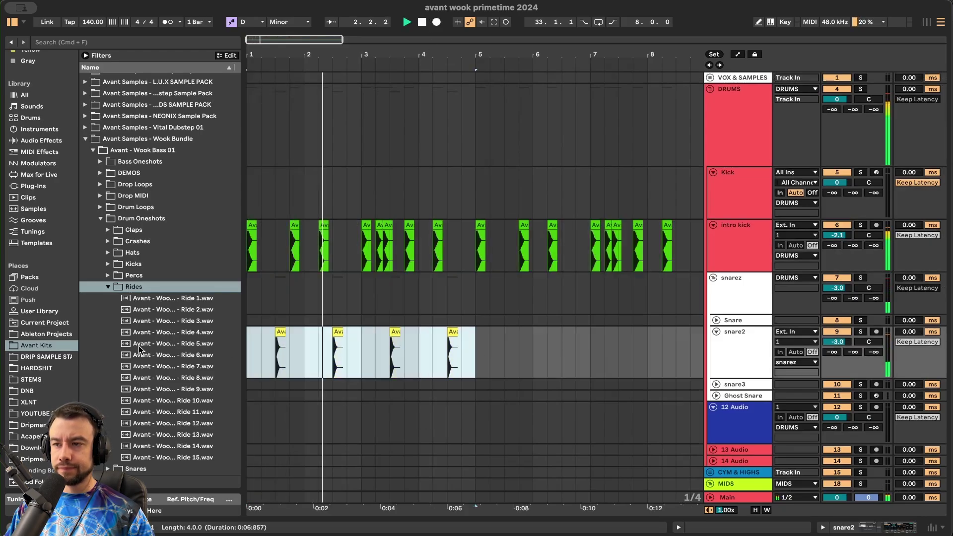
key(super+d)
scroll(579, 430, down, 3)
scroll(587, 406, up, 3)
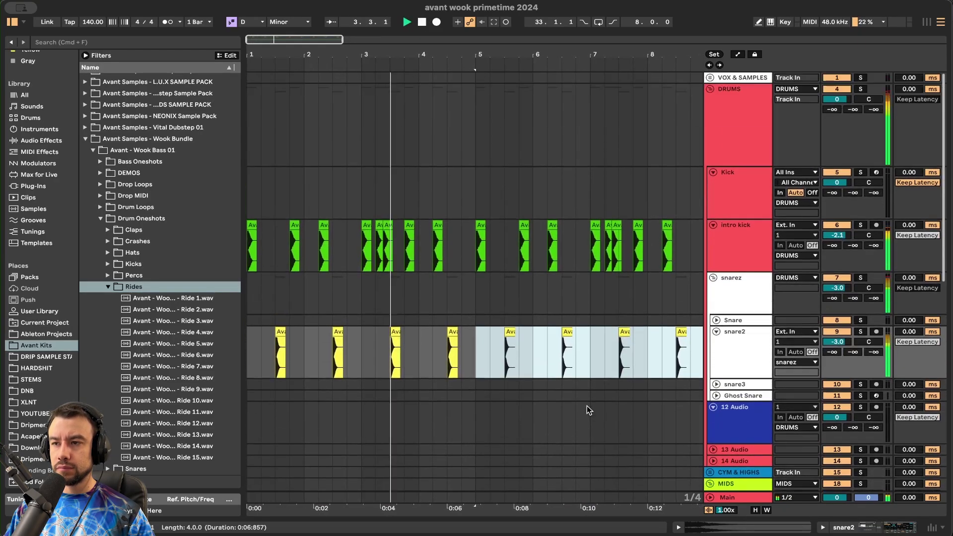
- Unfold the CYM & HIGHS group, audition Rides 6 and 7, and place Ride 7 on track 16 at 1.2, playing it back
scroll(587, 406, down, 6)
key(minus)
scroll(652, 406, down, 7)
scroll(654, 361, up, 8)
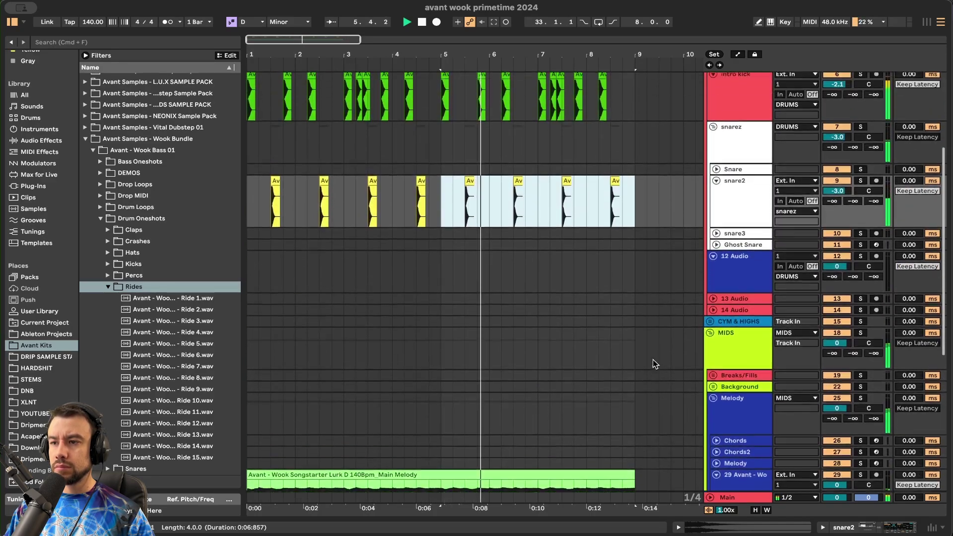
click(711, 329)
click(172, 353)
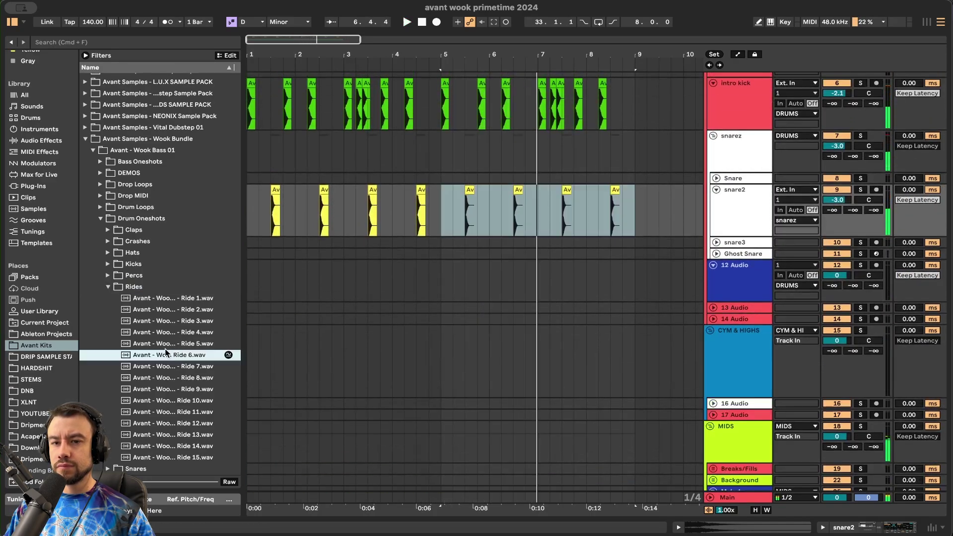
click(152, 367)
drag(219, 367, 268, 403)
key(space)
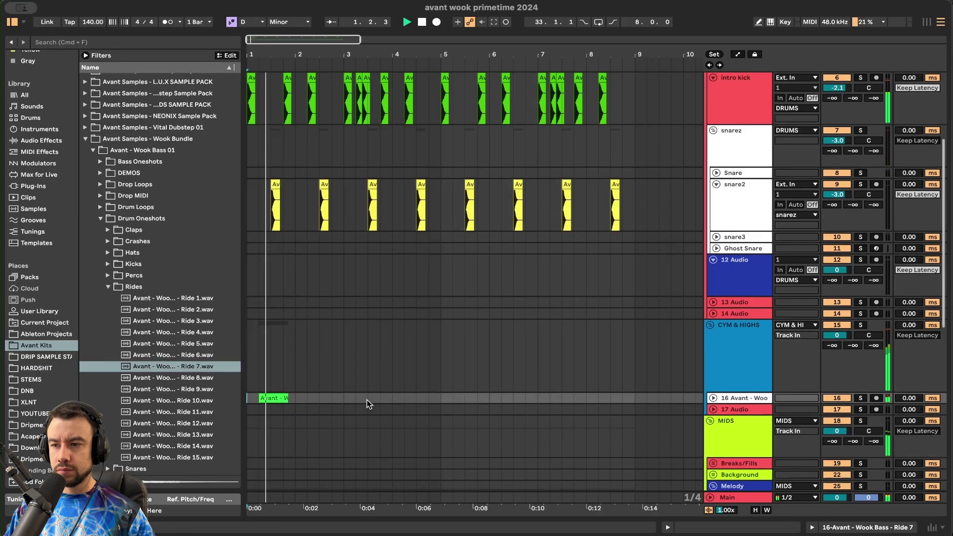
- Trim the ride clip to end at 1.3, set track 16 to -3.8 dB with pan 20L, and replay
click(713, 398)
scroll(255, 418, up, 5)
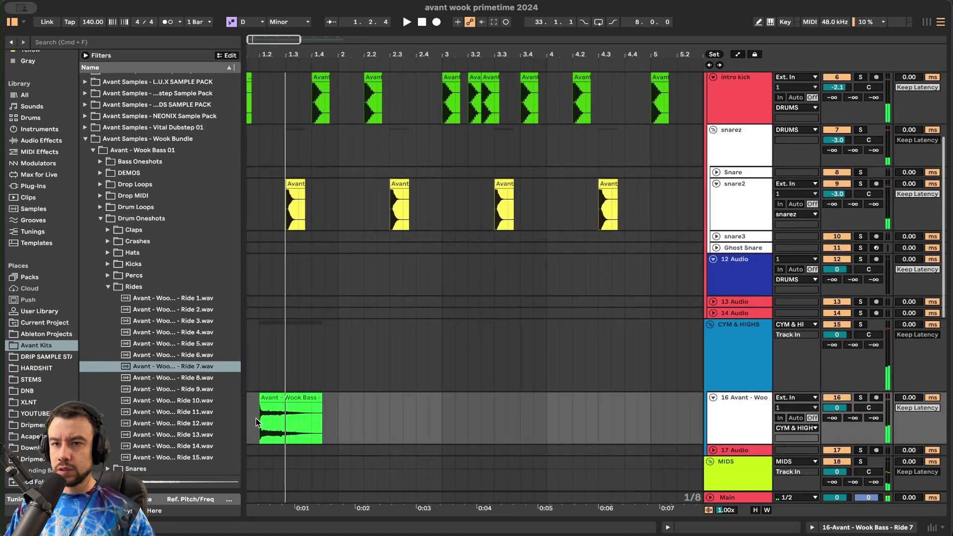
scroll(255, 418, down, 2)
drag(332, 357, 292, 357)
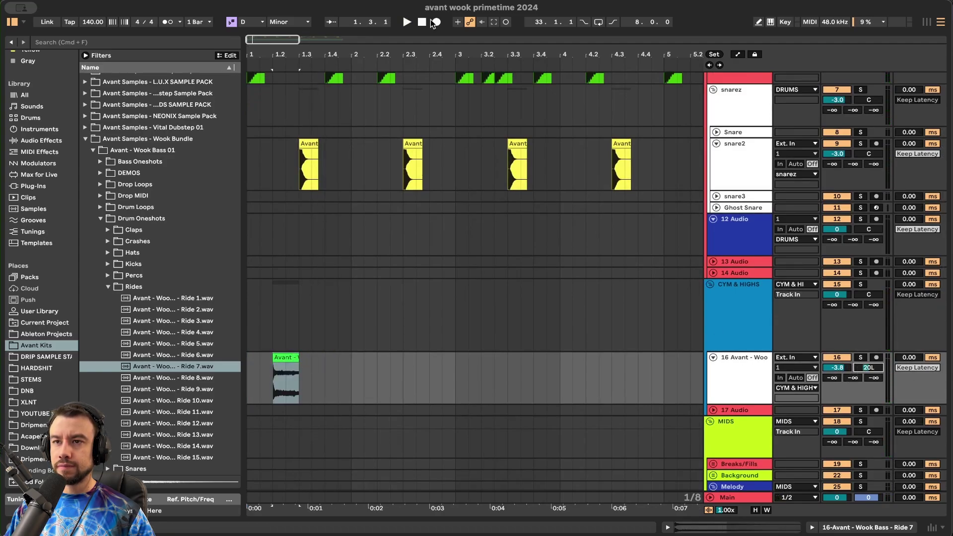
key(space)
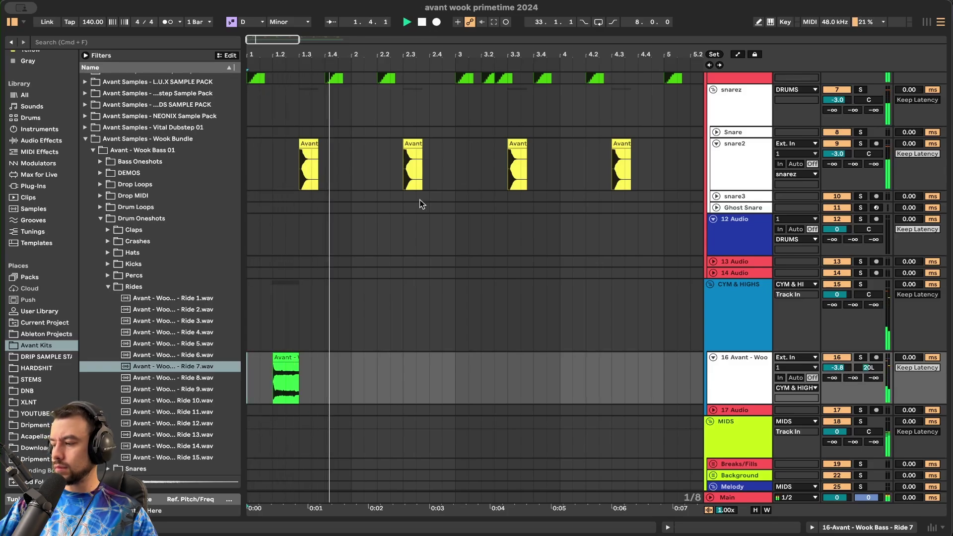
scroll(287, 317, down, 2)
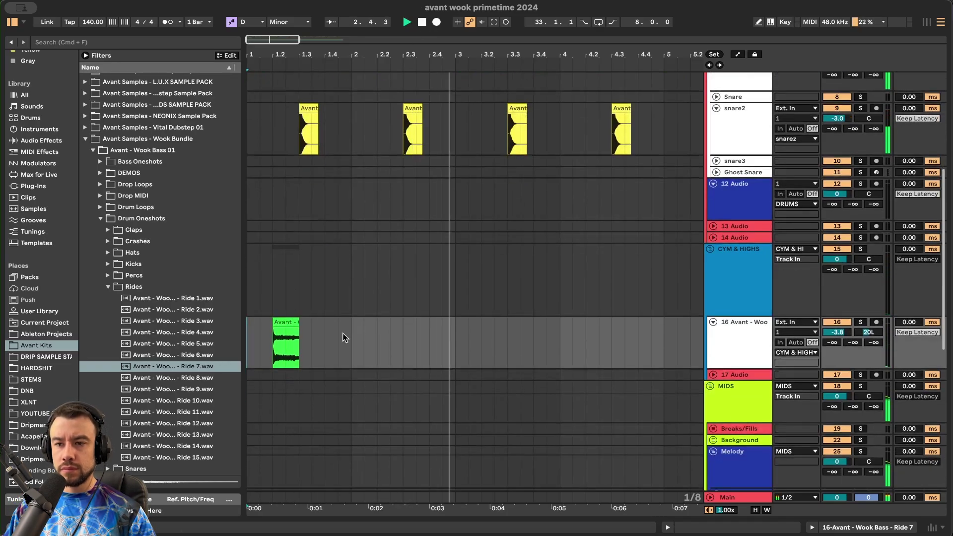
- Duplicate the first two bars of the ride track three times to fill eight bars
drag(451, 334, 241, 336)
key(super+d)
scroll(535, 382, down, 3)
key(super+d)
key(super+d)
scroll(535, 384, down, 3)
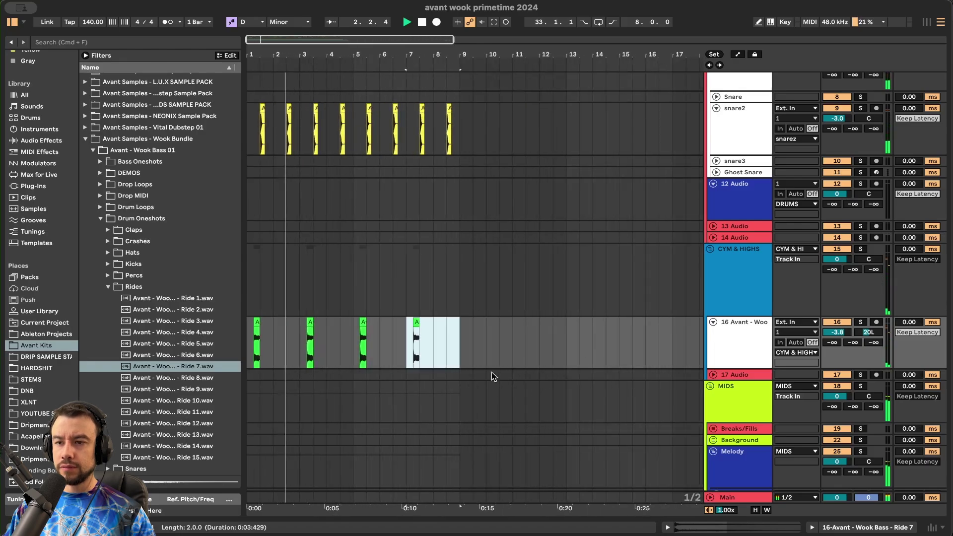
- Unfold track 17 and audition samples in the Percs folder of the Drum Oneshots, settling on Percussion 5
click(714, 375)
scroll(434, 341, up, 3)
scroll(433, 341, left, 4)
scroll(434, 340, down, 1)
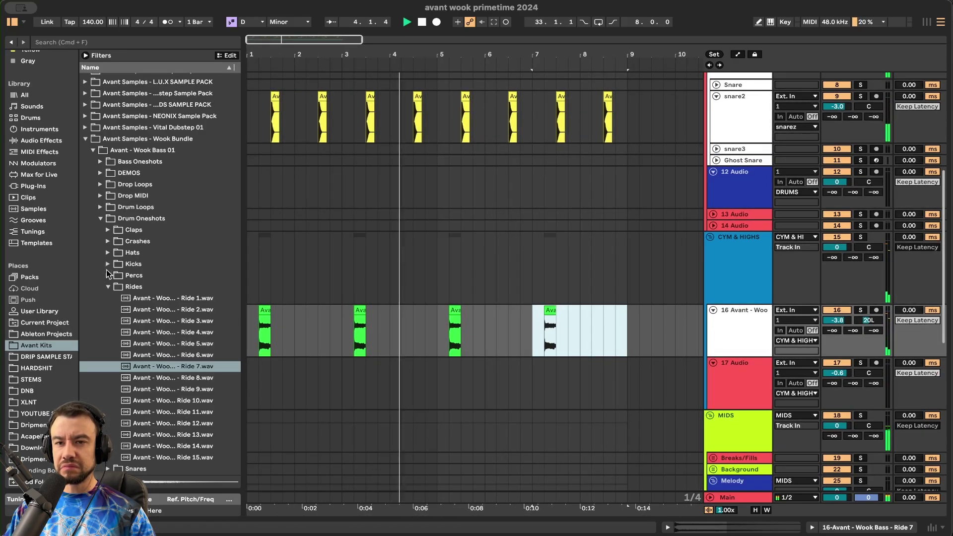
click(108, 275)
key(space)
click(174, 346)
click(174, 379)
scroll(175, 365, down, 2)
click(176, 297)
click(176, 302)
key(Up)
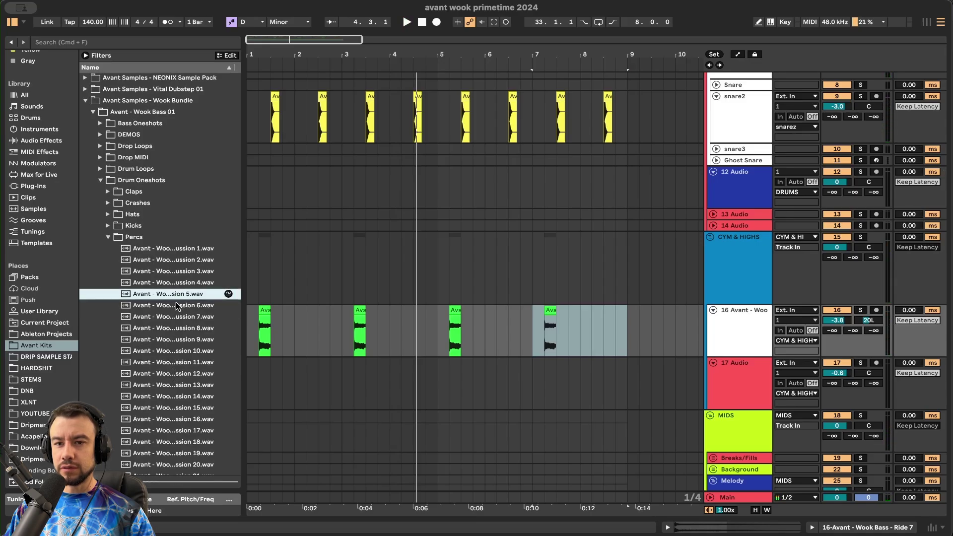
- Place Percussion 5 on track 17 at 2.4 and play it against the beat
key(space)
scroll(277, 365, up, 3)
scroll(273, 368, left, 2)
key(space)
click(253, 384)
key(space)
mouse_move(174, 294)
mouse_down()
mouse_move(383, 421)
mouse_move(381, 399)
mouse_move(401, 398)
mouse_up()
scroll(400, 398, up, 4)
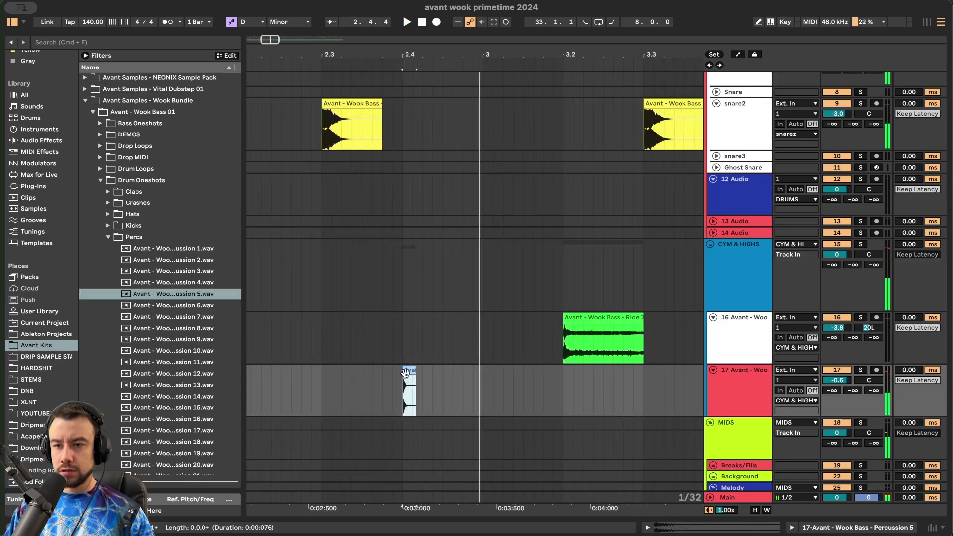
scroll(409, 369, down, 5)
key(space)
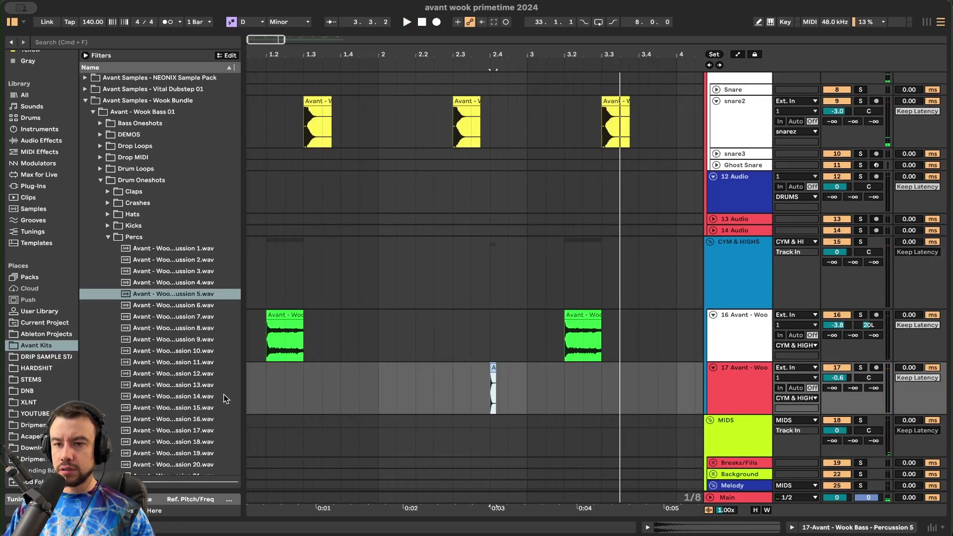
- Audition Percussion 14 and replay the arrangement from 1.2 to check the percussion hit's timing
click(174, 396)
click(266, 396)
key(space)
scroll(473, 397, up, 2)
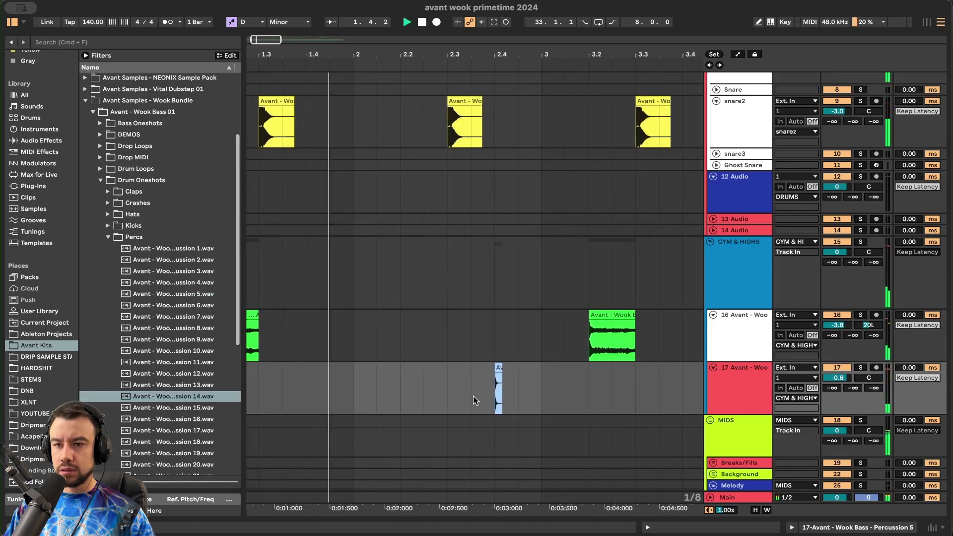
scroll(469, 394, left, 3)
scroll(468, 394, down, 2)
scroll(469, 394, right, 1)
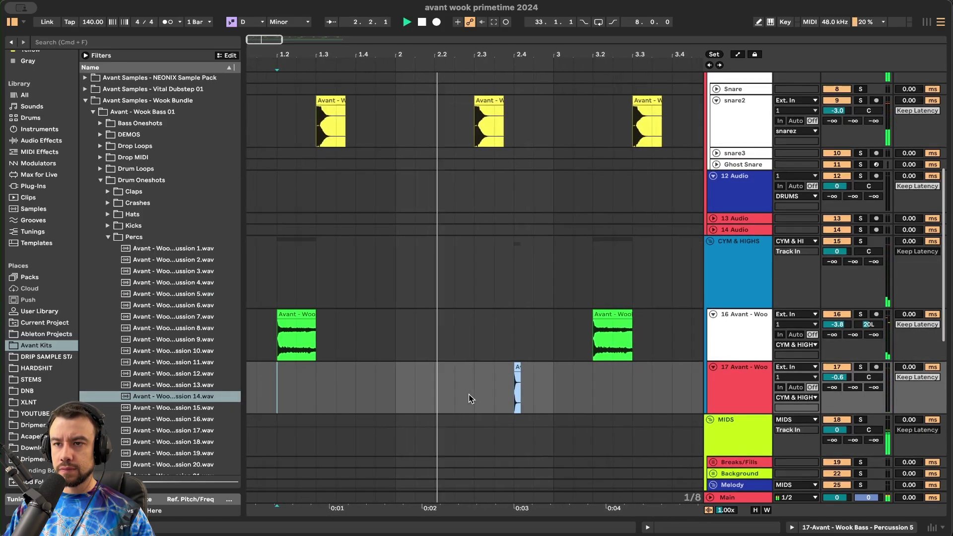
scroll(518, 366, up, 3)
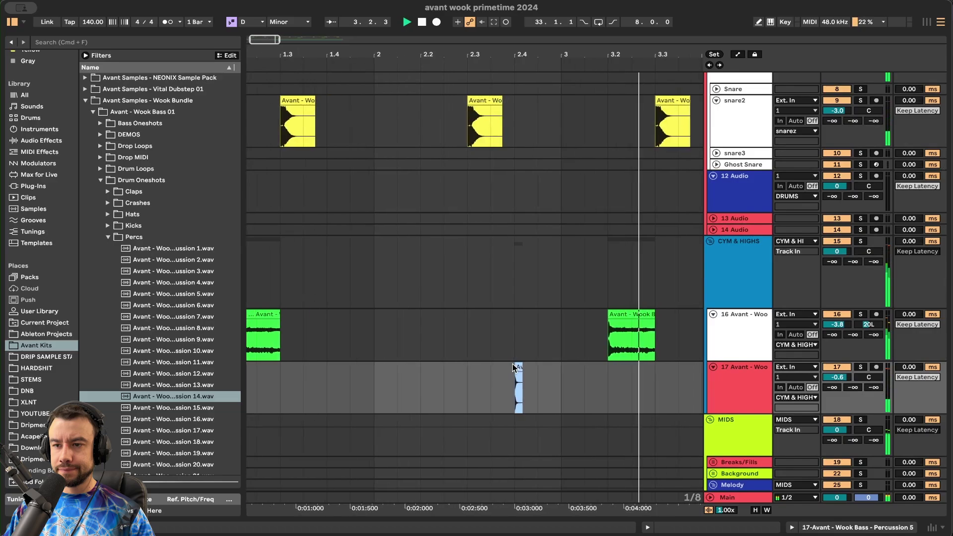
- Move the percussion hit to 2.3.4, double it, copy the pair to 2.4.3, and replay from bar 2
key(space)
mouse_move(518, 366)
mouse_down()
mouse_move(457, 366)
mouse_move(501, 367)
mouse_up()
scroll(511, 377, up, 3)
key(super+d)
scroll(502, 374, down, 3)
click(542, 386)
key(super+v)
click(431, 378)
key(space)
scroll(430, 377, down, 3)
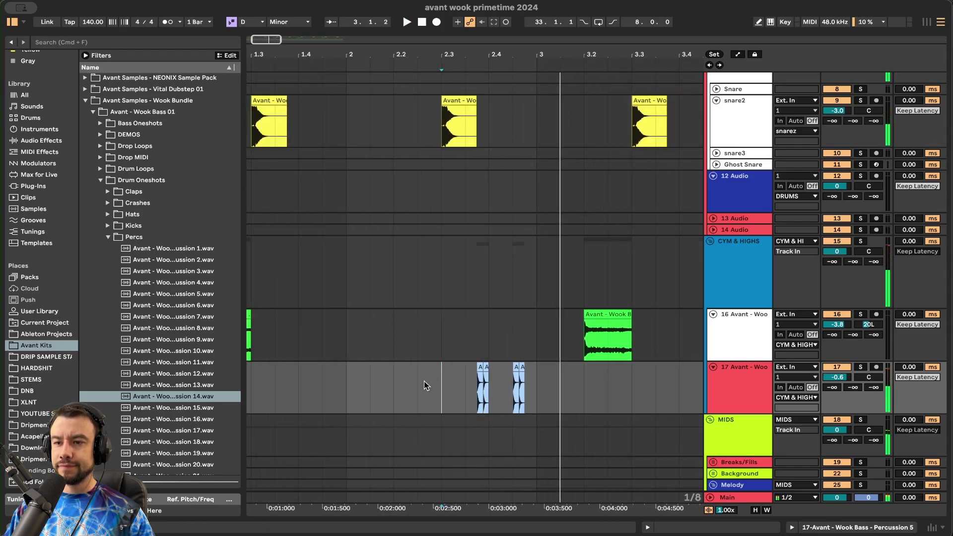
click(379, 383)
click(343, 379)
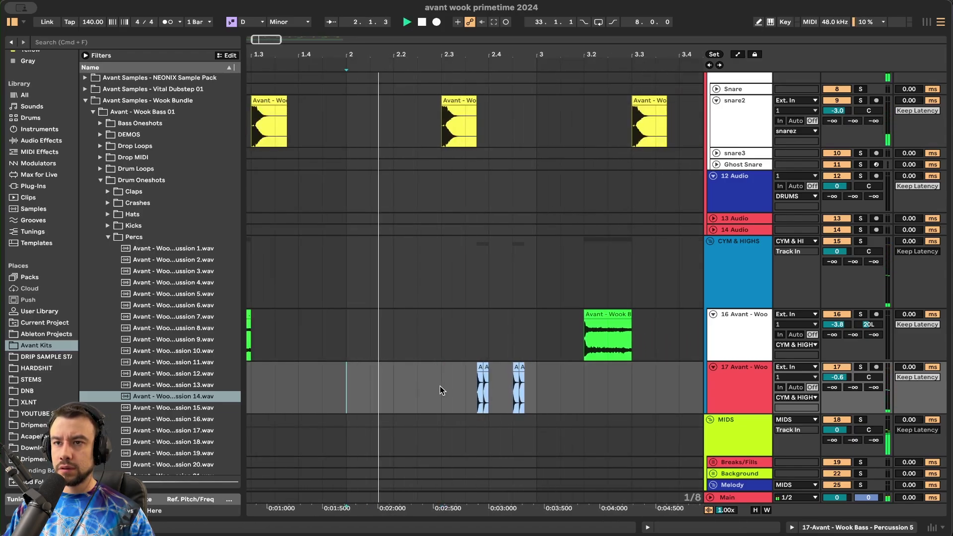
- Move the first pair's two percussion hits to 2.3.3 and 2.4.1 and lower track 17's volume to -7.1 dB
scroll(439, 386, right, 2)
scroll(440, 386, up, 3)
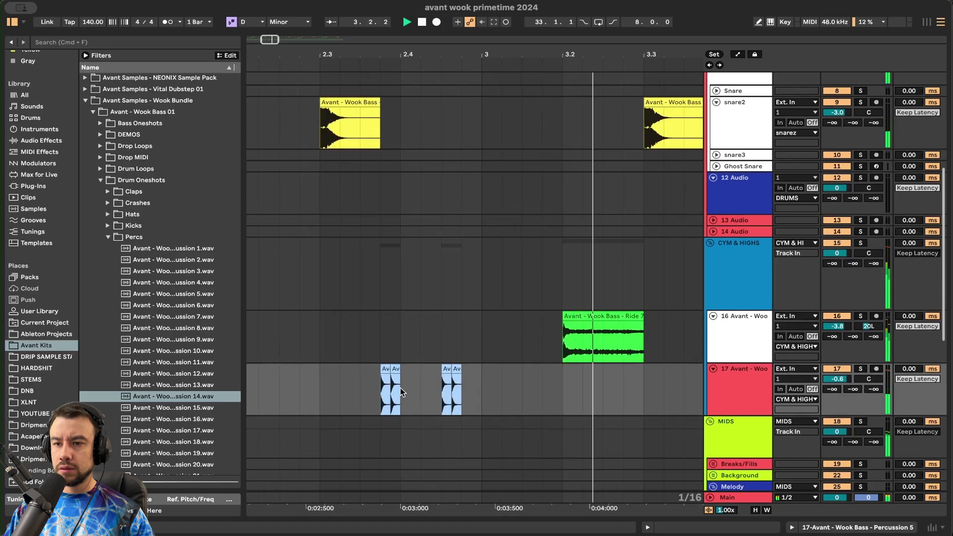
drag(395, 368, 414, 367)
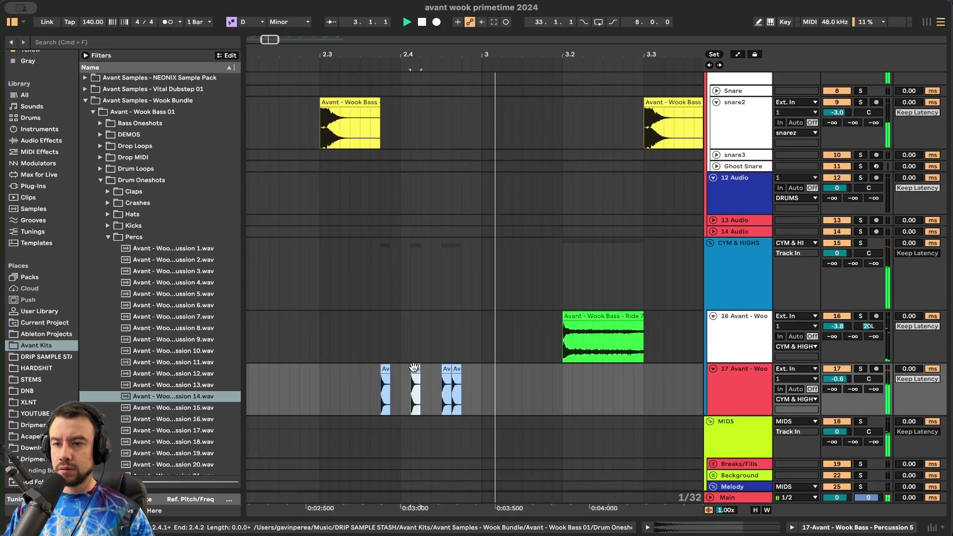
click(320, 384)
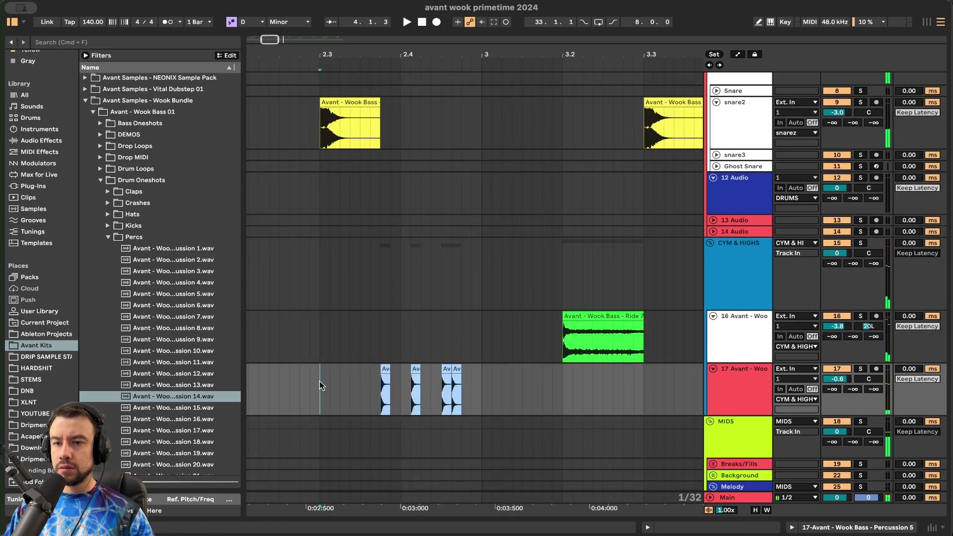
mouse_move(385, 368)
mouse_down()
mouse_move(364, 367)
mouse_move(405, 369)
mouse_up()
click(416, 368)
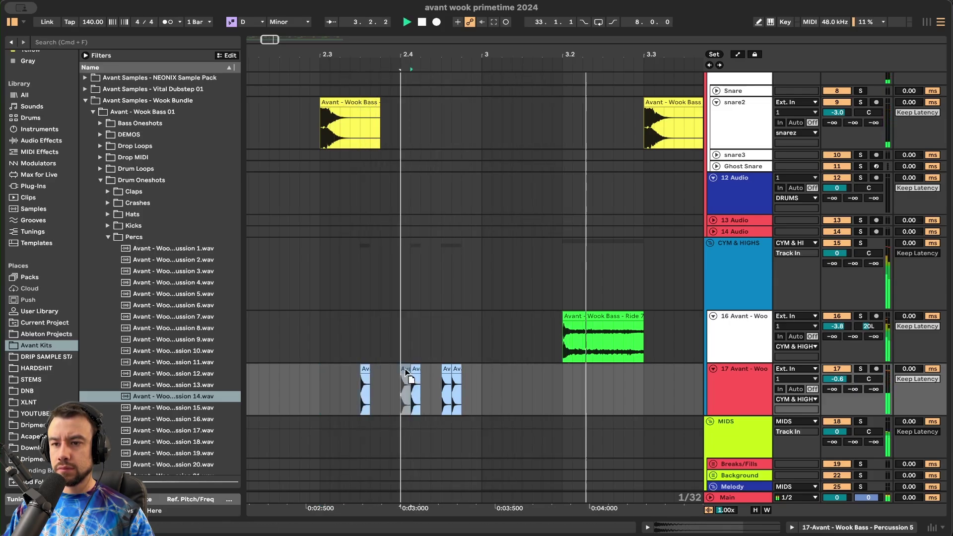
click(330, 381)
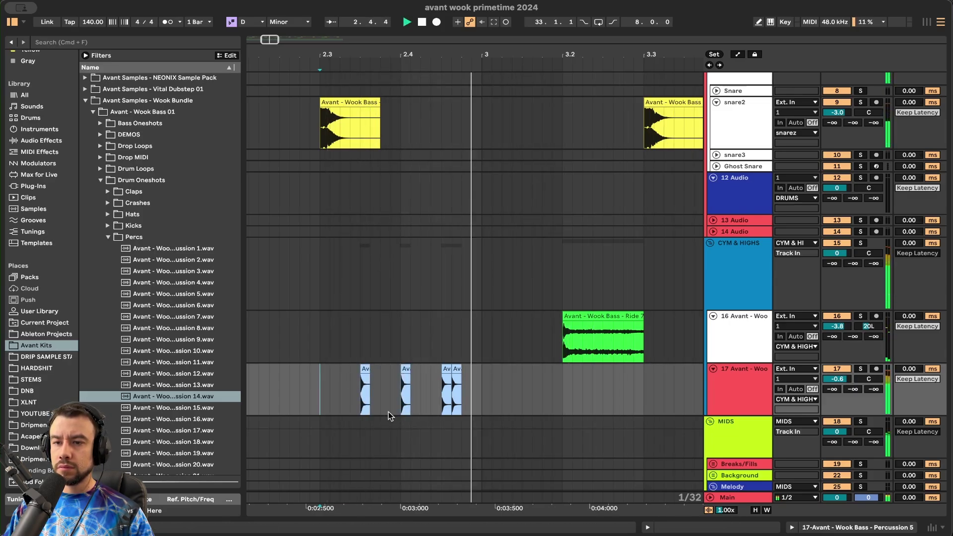
scroll(455, 392, down, 3)
scroll(456, 392, up, 1)
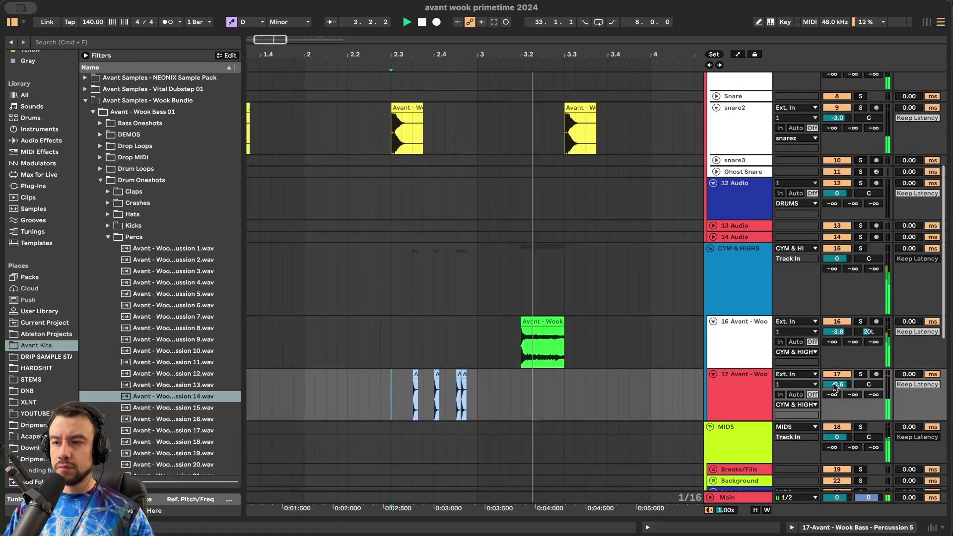
drag(837, 384, 837, 396)
scroll(592, 364, down, 5)
scroll(592, 364, down, 2)
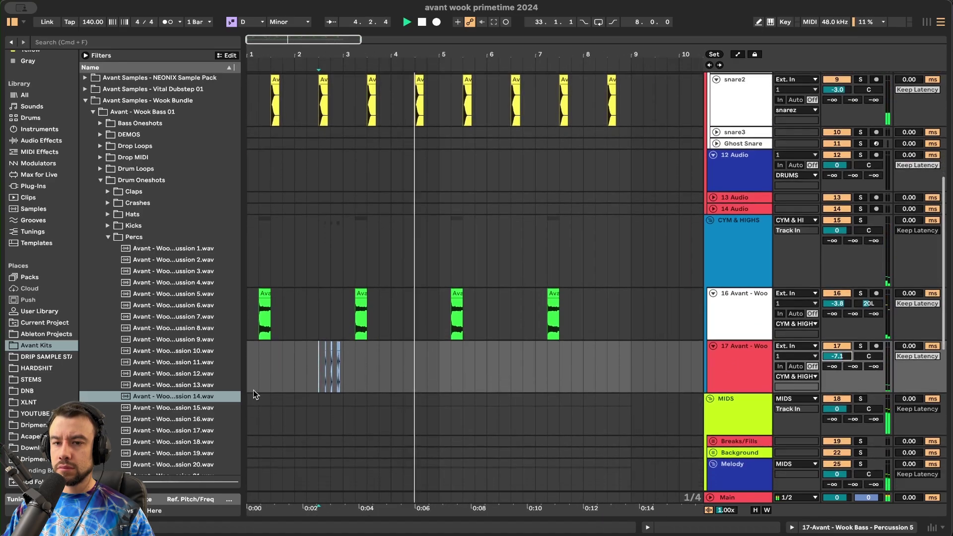
- Place Percussion 13 at 4.4 on a new audio track below track 17, pan it to 15R, and replay
drag(206, 389, 432, 368)
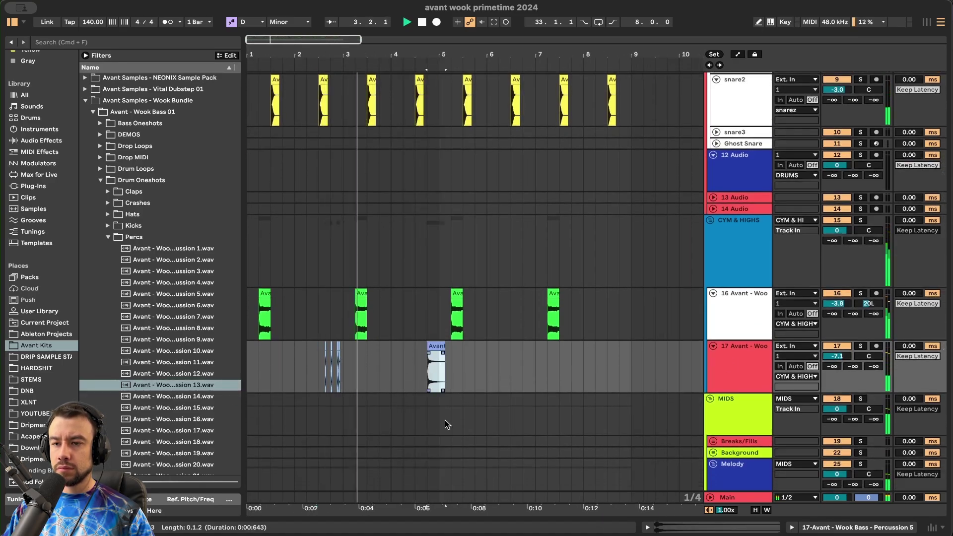
key(space)
scroll(447, 424, down, 2)
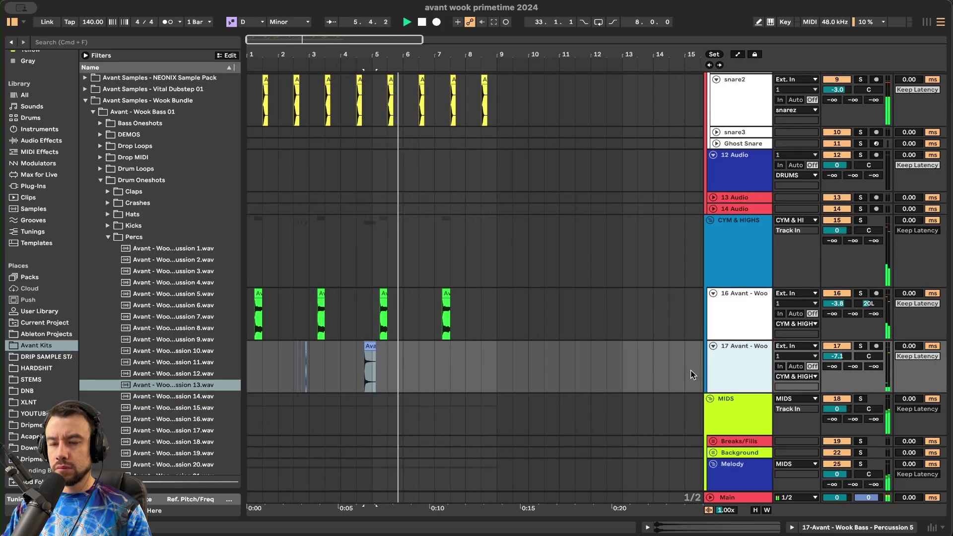
key(super+t)
drag(371, 367, 372, 419)
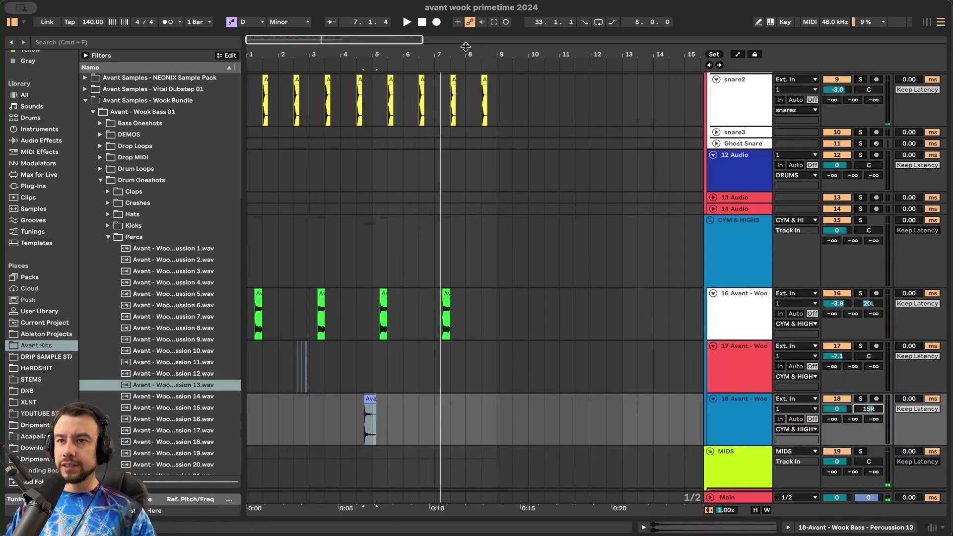
scroll(349, 352, up, 3)
scroll(350, 351, left, 3)
scroll(360, 378, up, 2)
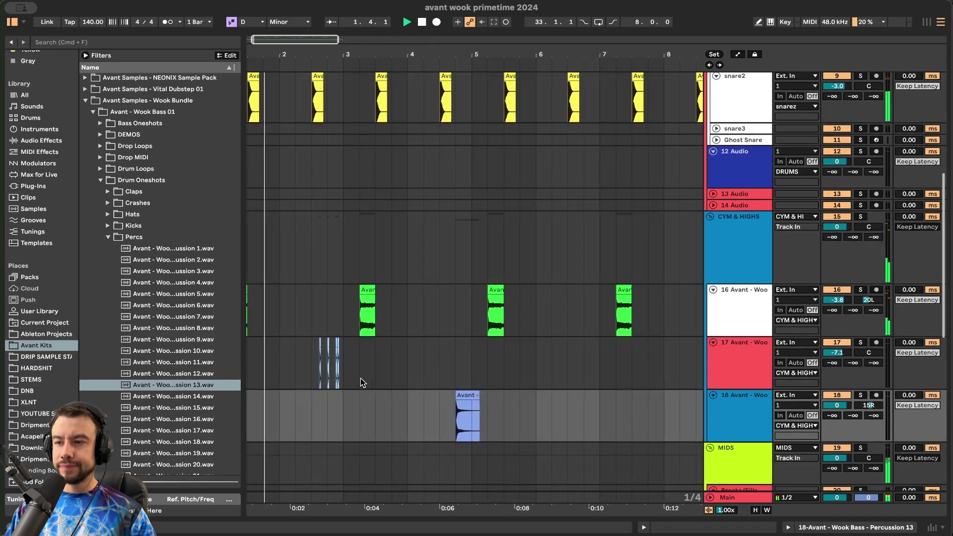
scroll(360, 378, left, 2)
- Set track 17's volume to -7.4 dB and duplicate its first four bars into bars 5 to 8
drag(840, 361, 839, 362)
scroll(450, 346, up, 5)
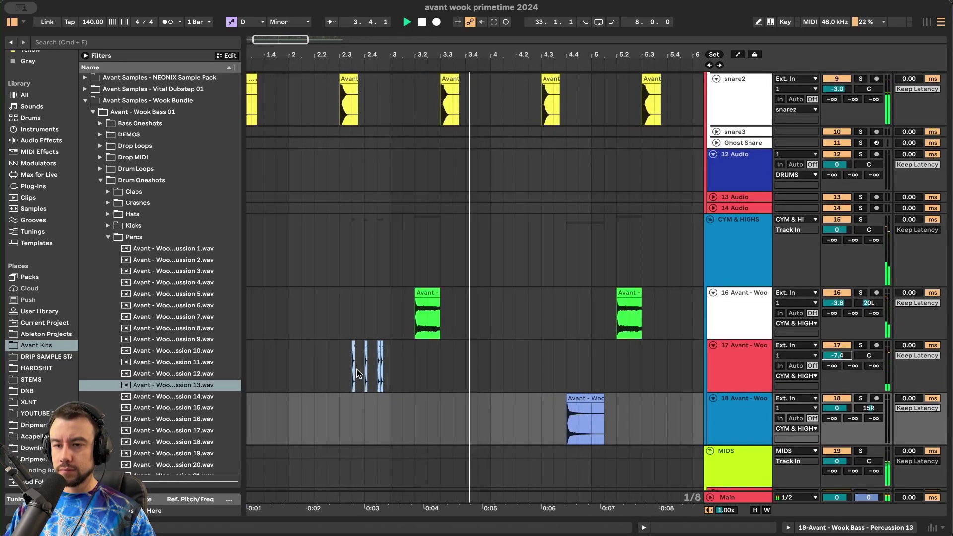
click(456, 354)
scroll(460, 359, down, 5)
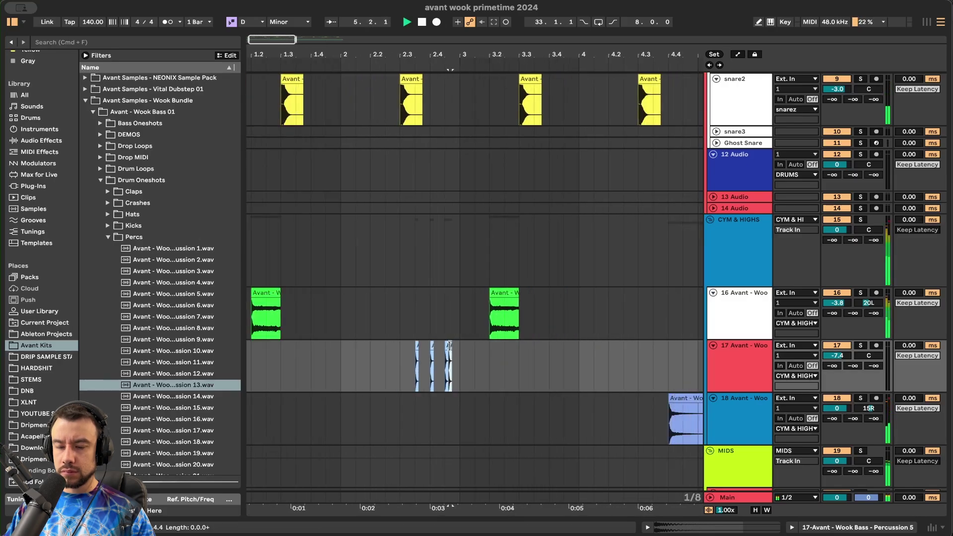
scroll(460, 354, down, 5)
drag(456, 355, 248, 363)
key(super+d)
scroll(564, 377, down, 2)
- Lower track 17 to -8.2 dB and track 18 to -3.4 dB, replay from the start, and collapse the Percs folder
click(837, 355)
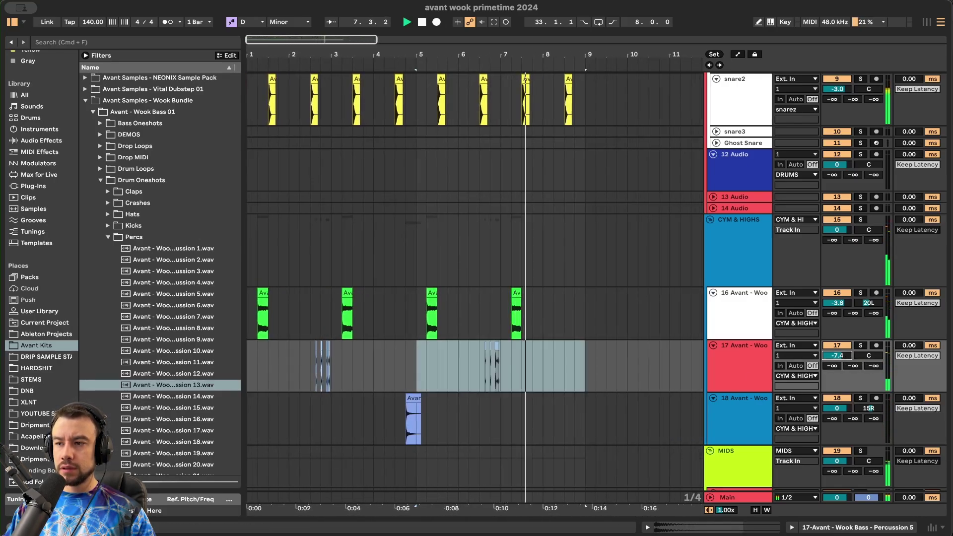
drag(837, 409, 839, 415)
click(428, 58)
click(421, 23)
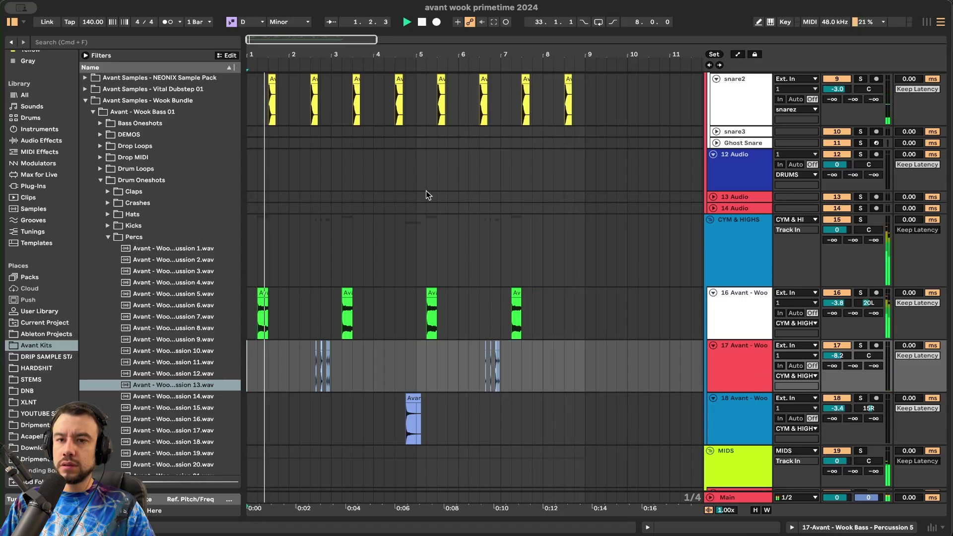
click(109, 239)
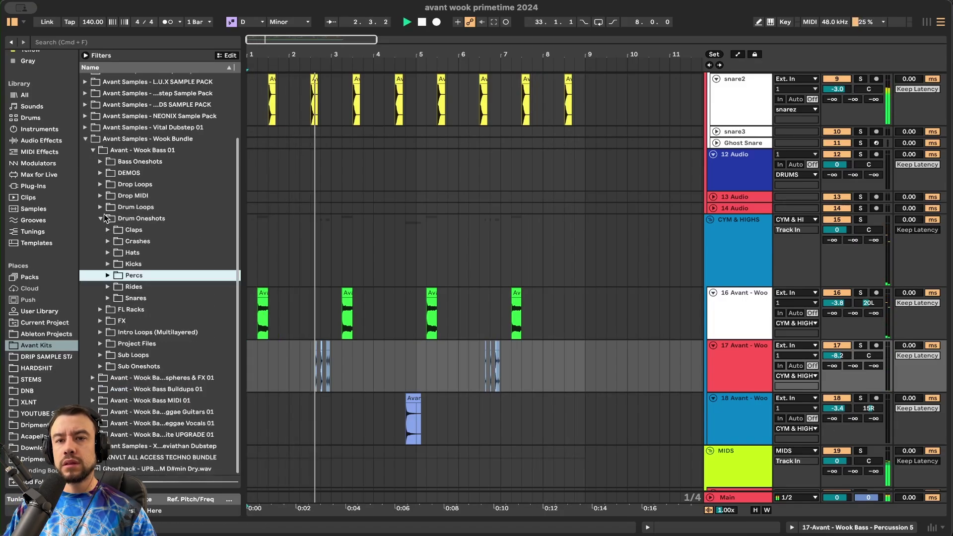
- Collapse the Drum Oneshots and Avant - Wook Bass 01 folders and widen the sample browser to show the full folder names
click(100, 218)
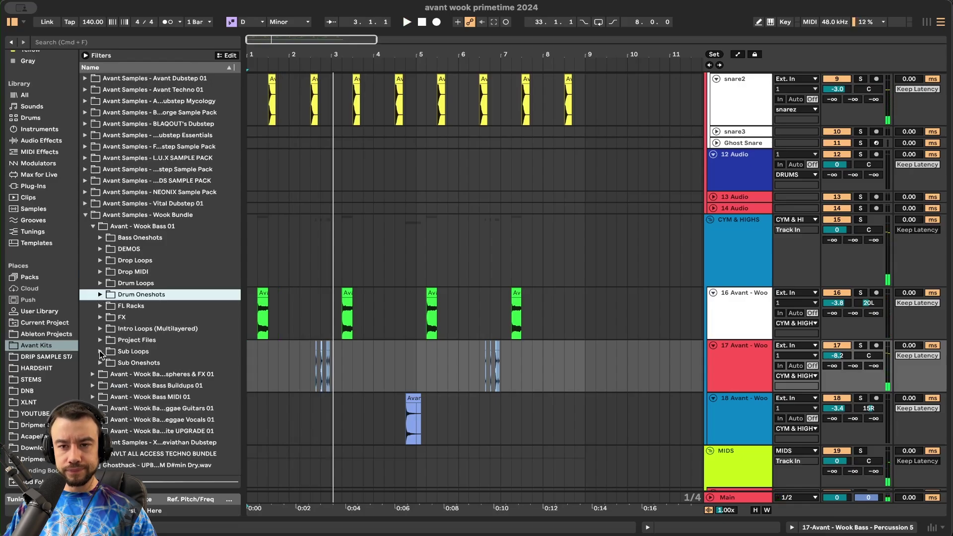
click(100, 319)
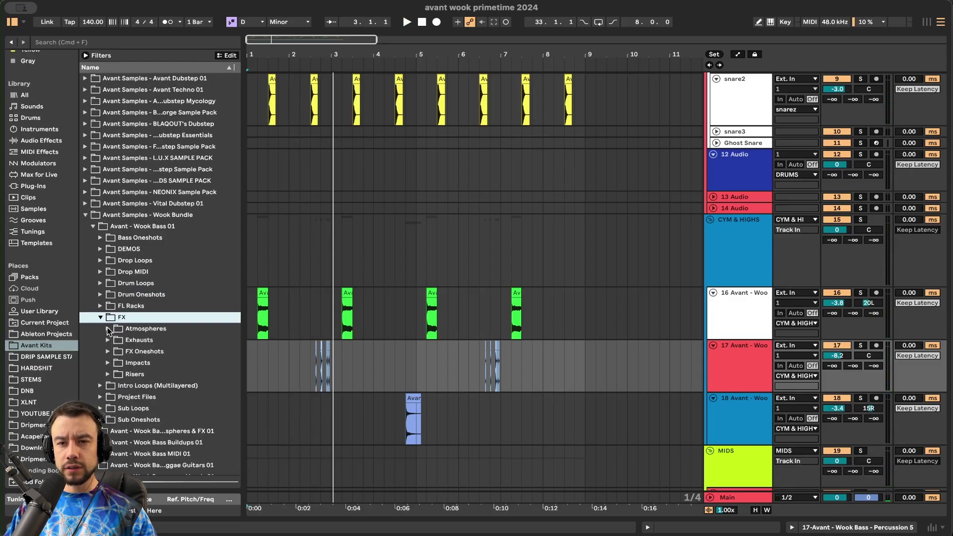
click(101, 261)
click(101, 261)
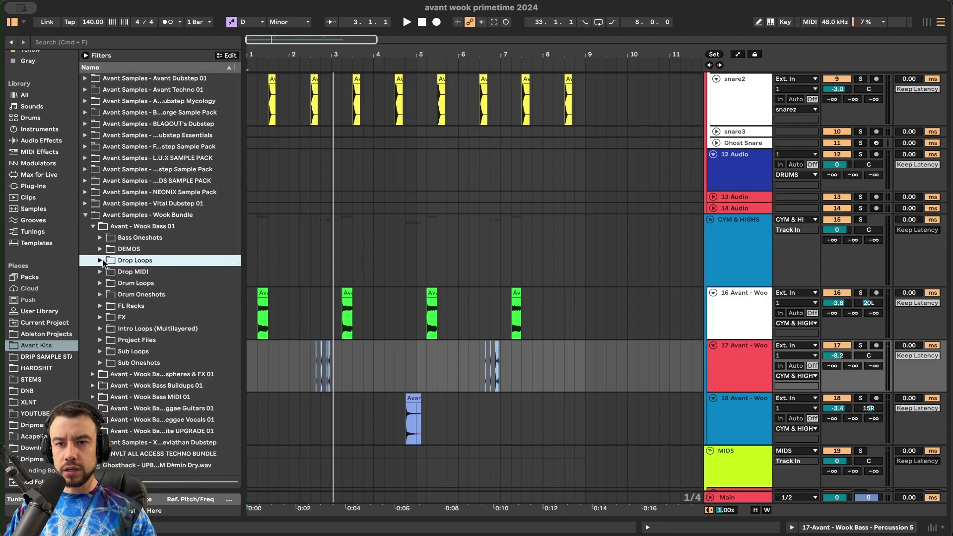
click(93, 227)
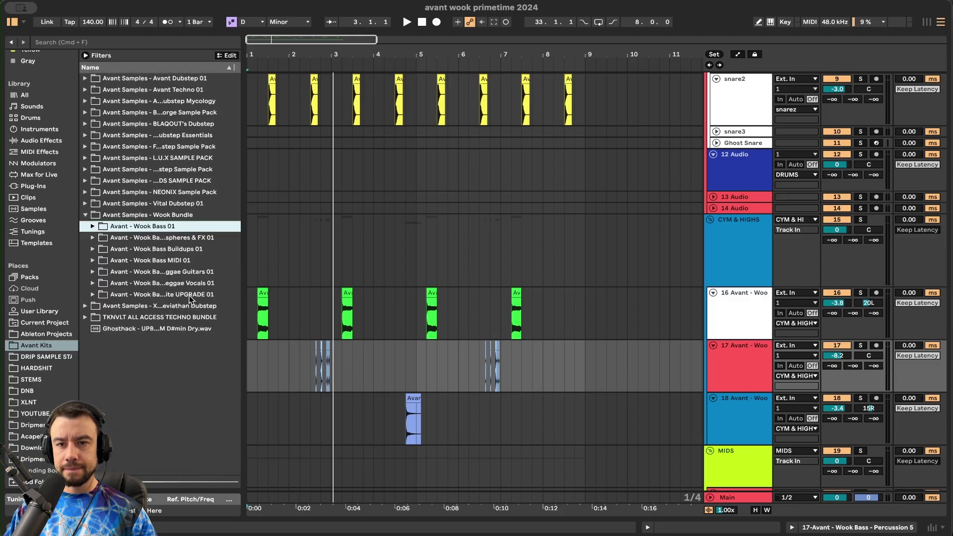
drag(239, 292, 327, 301)
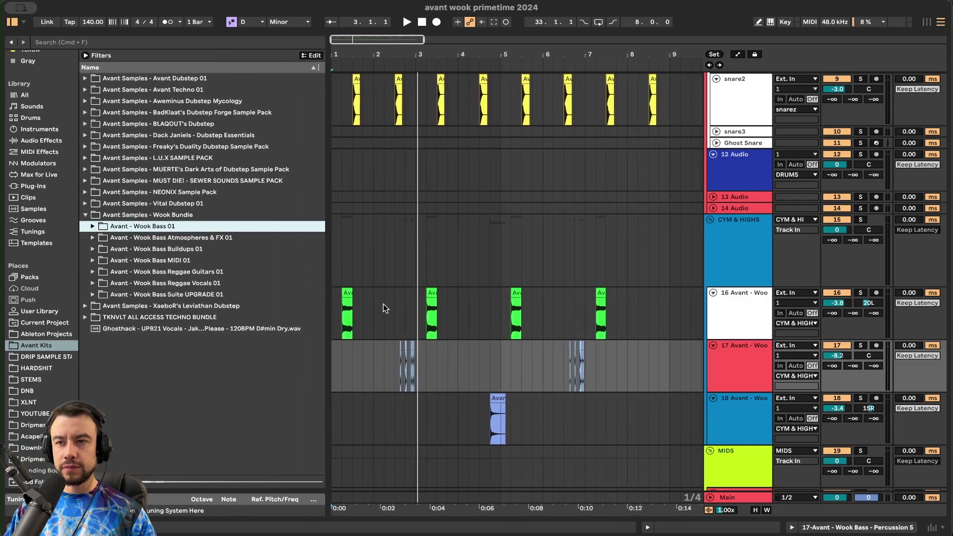
- Replay the arrangement from the start and stop it early in bar 2
click(421, 25)
key(space)
scroll(378, 256, up, 3)
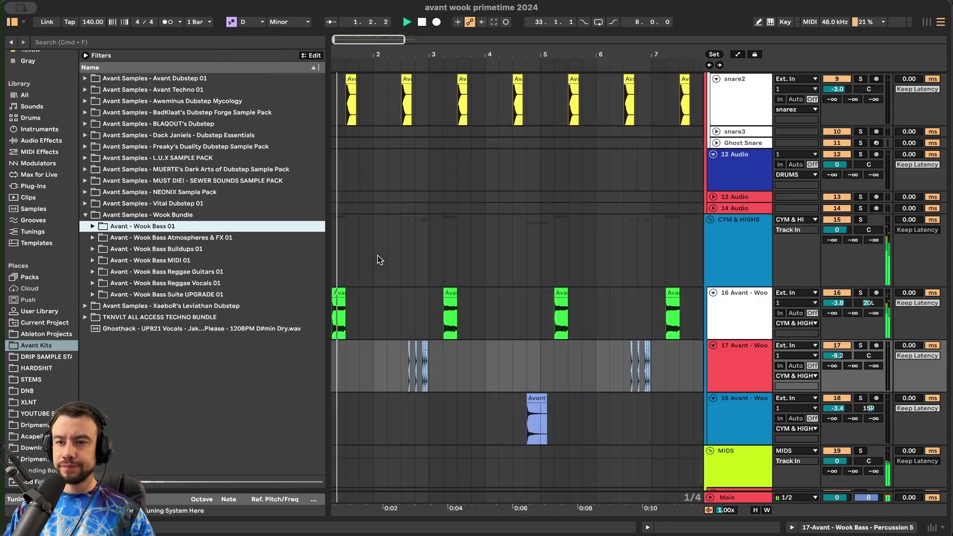
key(space)
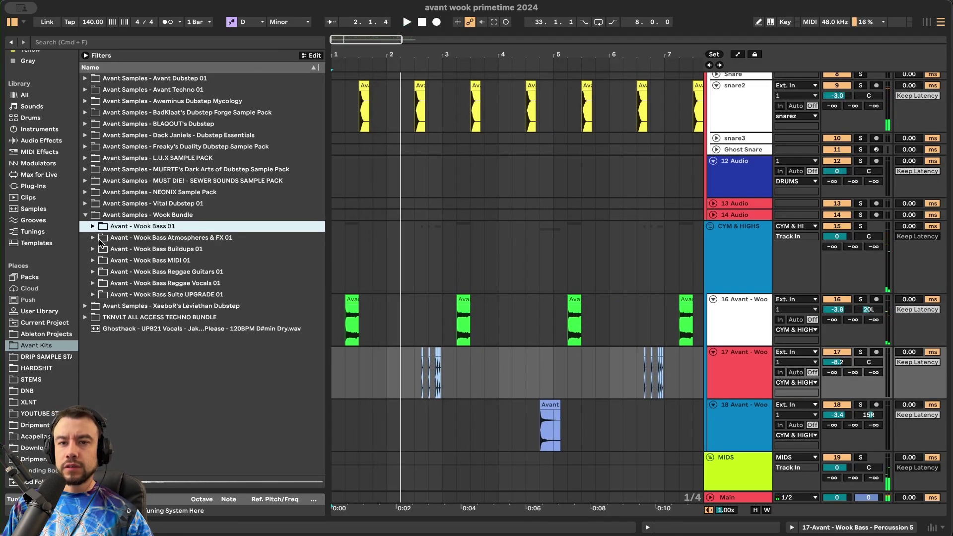
- Open the Atmospheres folder inside Avant - Wook Bass Atmospheres & FX 01 and play the arrangement from bar 8
click(93, 238)
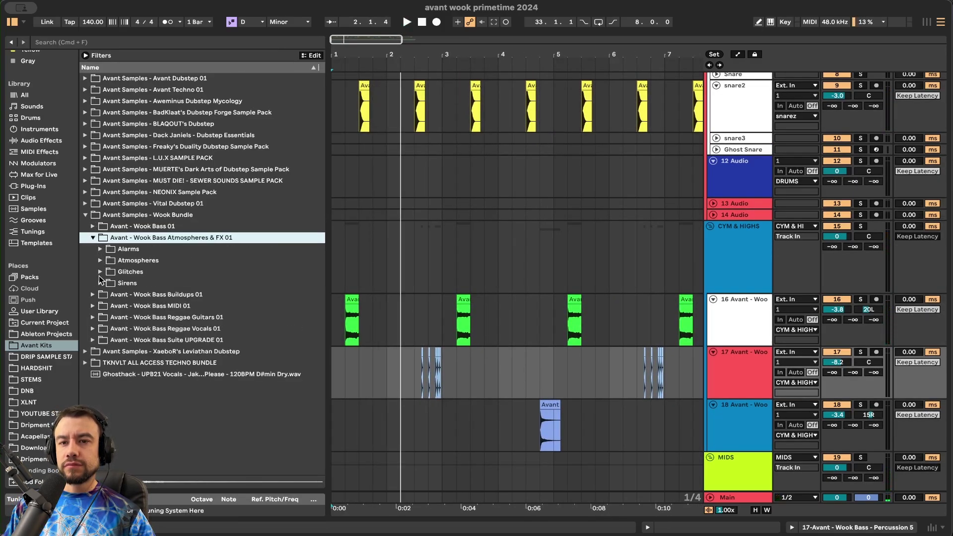
click(100, 261)
scroll(608, 320, up, 8)
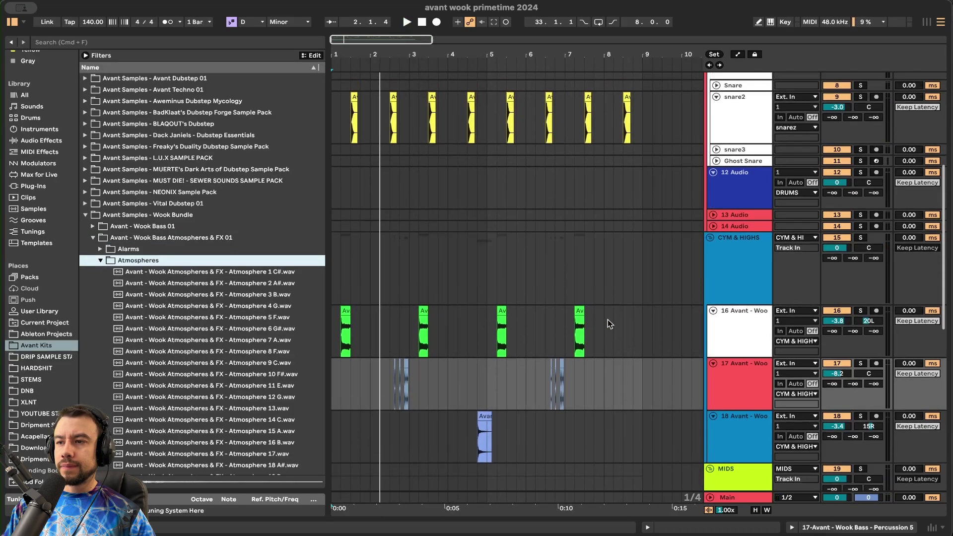
scroll(608, 320, left, 1)
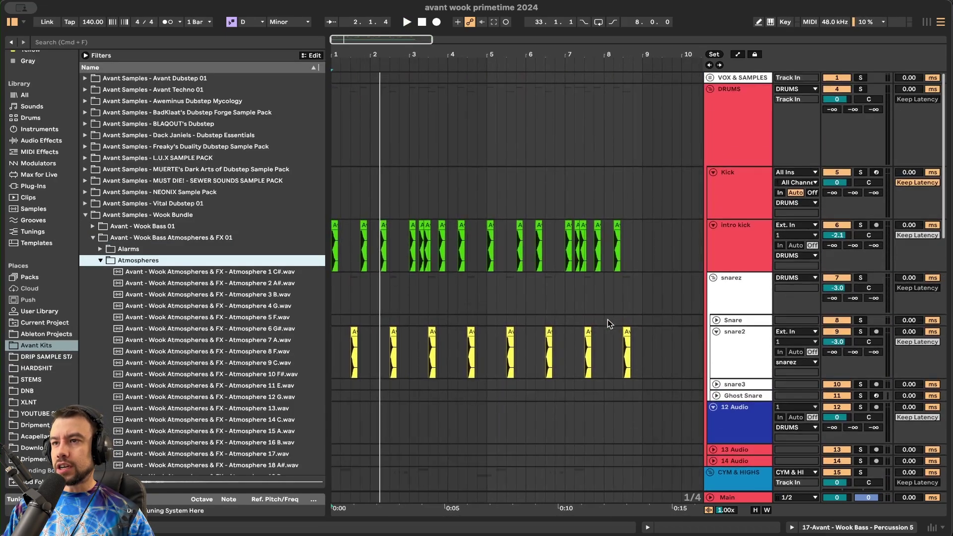
right_click(607, 320)
click(419, 423)
key(space)
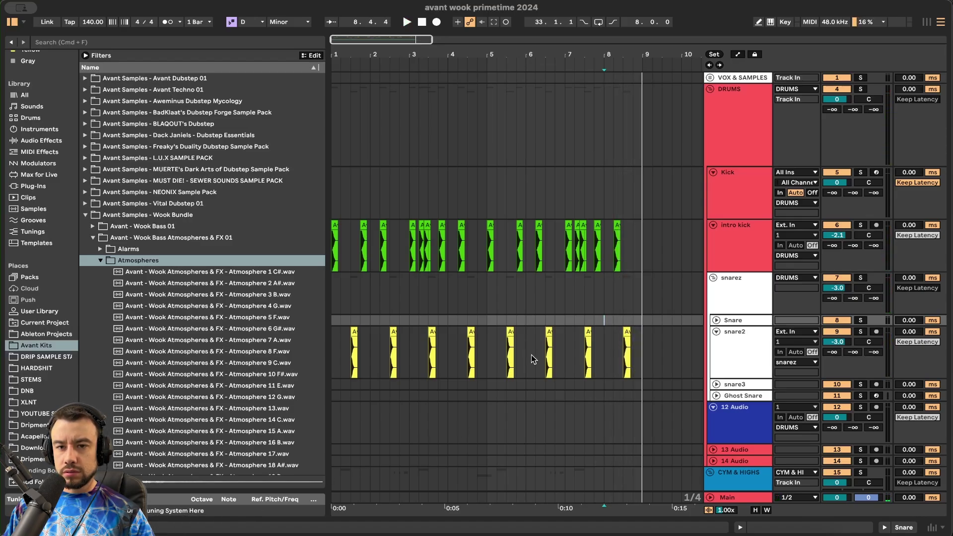
- Audition the Atmosphere 9 C and Atmosphere 20 D samples
click(162, 363)
scroll(226, 326, down, 5)
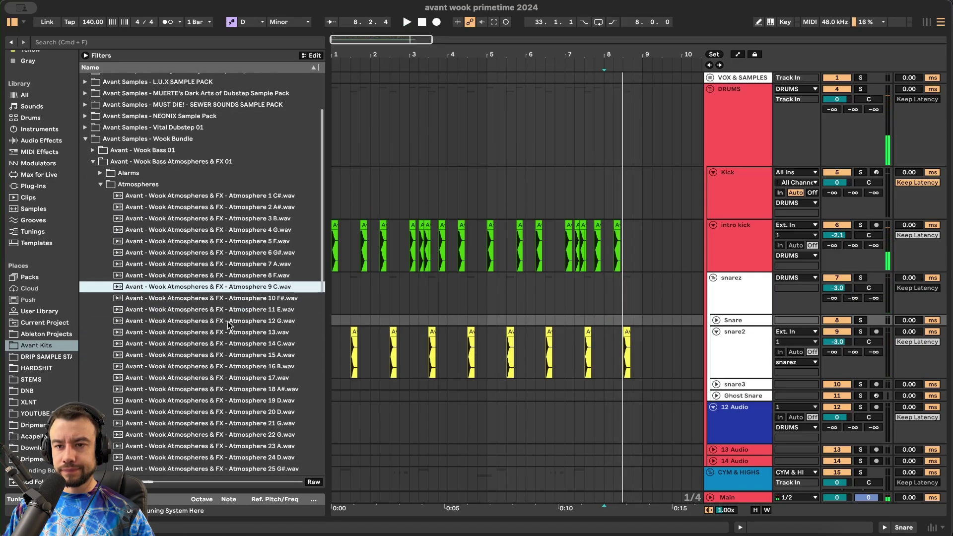
scroll(258, 370, down, 5)
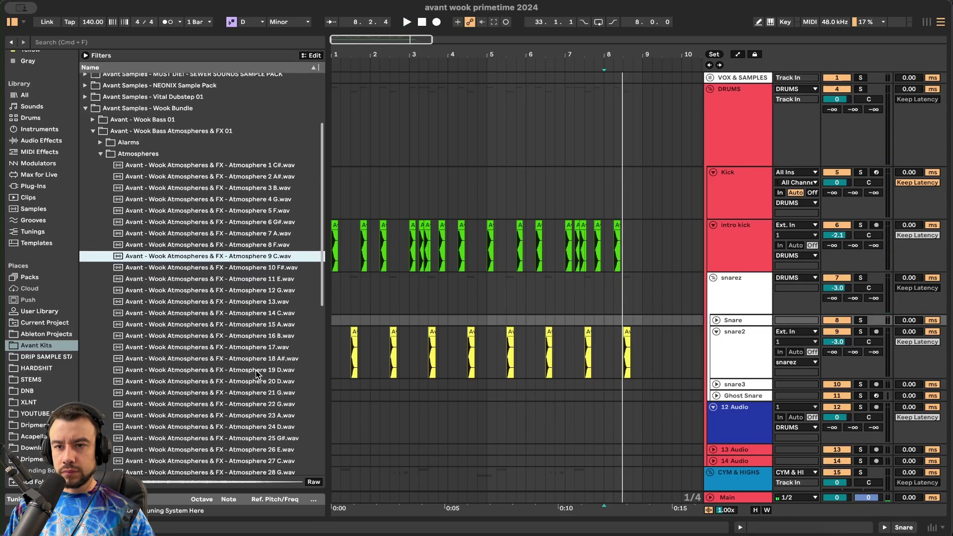
click(268, 341)
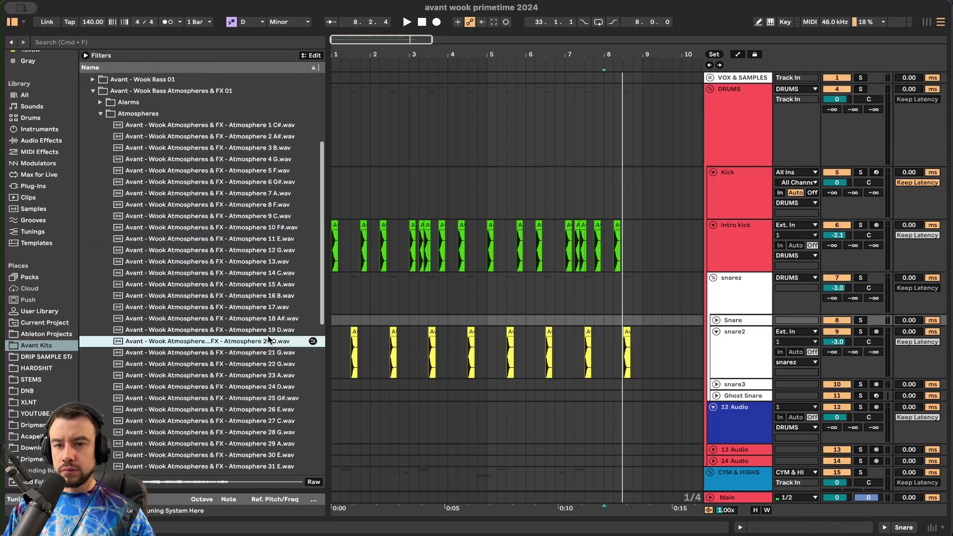
- Place Atmosphere 19 D at bar 1 on the Background group's track 25, play it, and set that track's volume to -4.0 dB
scroll(543, 353, down, 10)
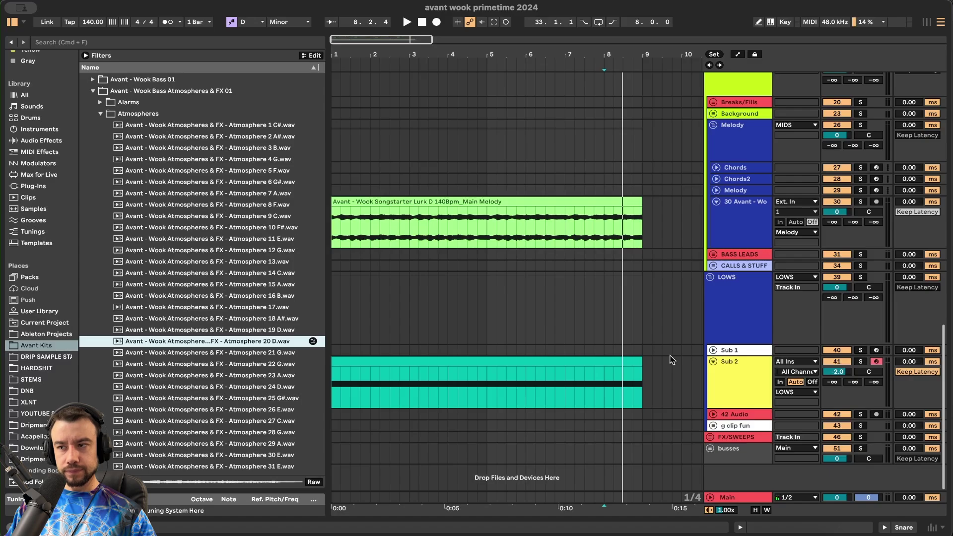
click(713, 114)
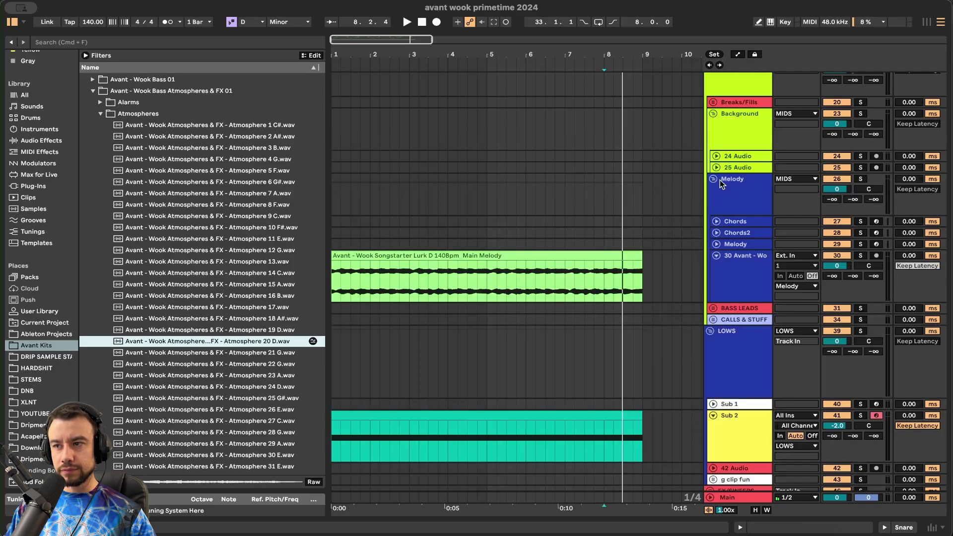
click(717, 168)
click(246, 331)
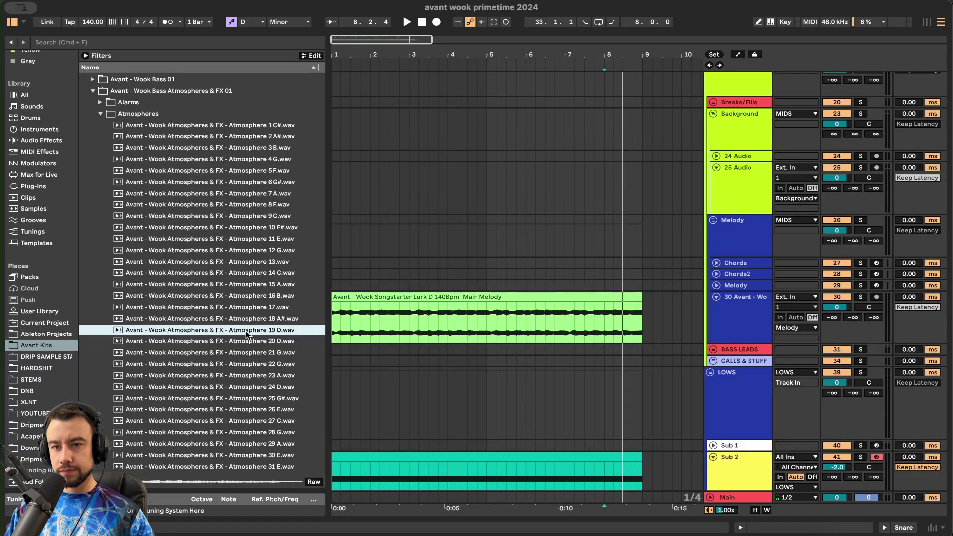
drag(205, 334, 348, 173)
key(space)
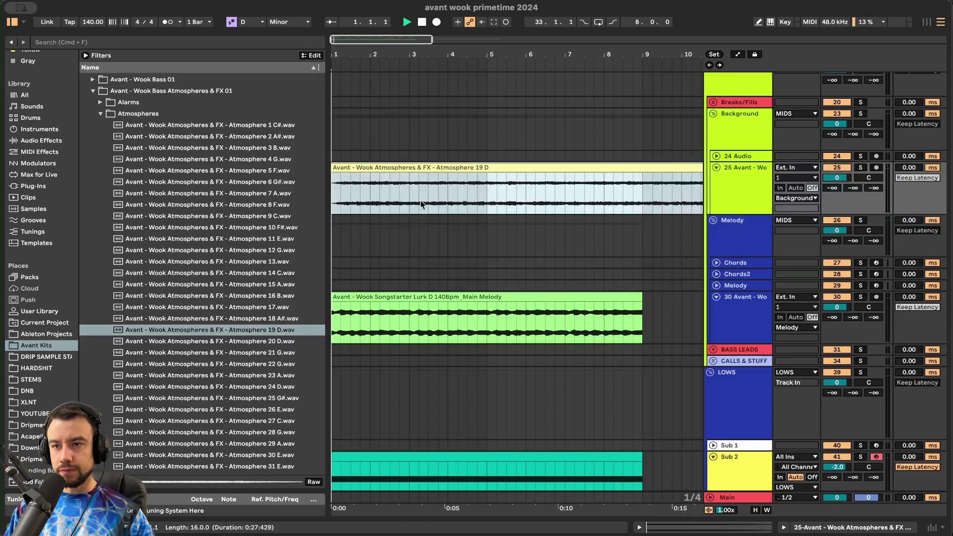
scroll(421, 204, down, 5)
mouse_move(839, 178)
mouse_down()
mouse_move(838, 194)
mouse_move(838, 184)
mouse_up()
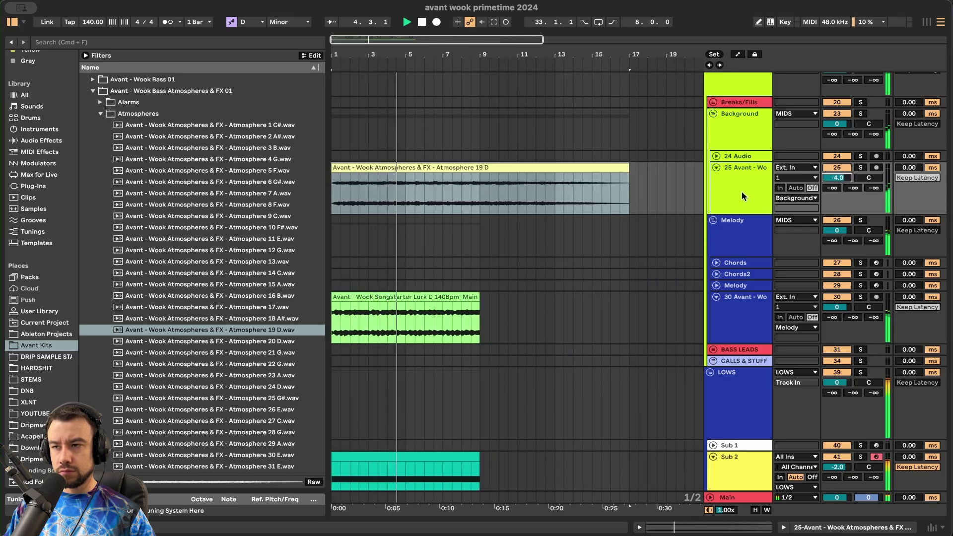
- Add EQ Eight to the Atmosphere 19 D track and set its low-cut band to 156 Hz
double_click(742, 192)
key(super+f)
text(eq)
key(Down)
key(Down)
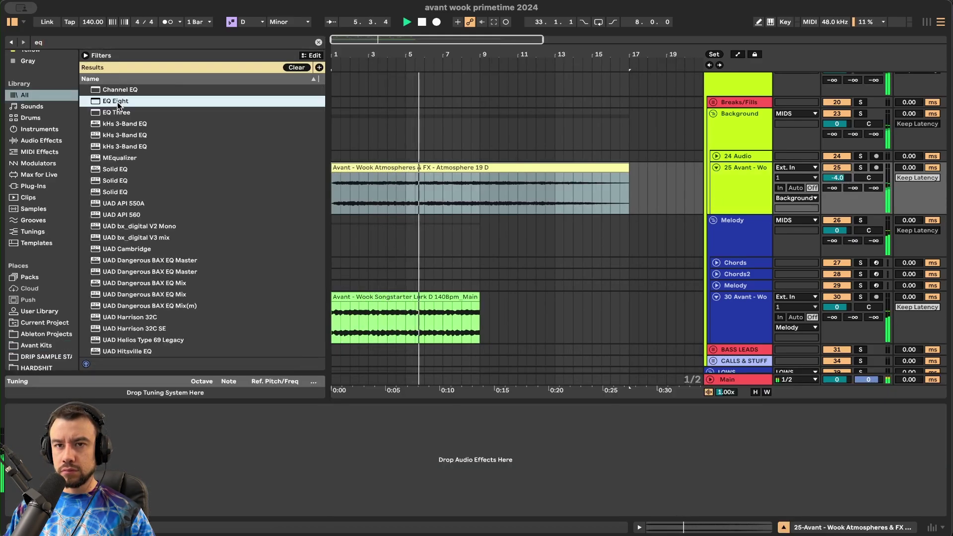
key(Return)
click(141, 492)
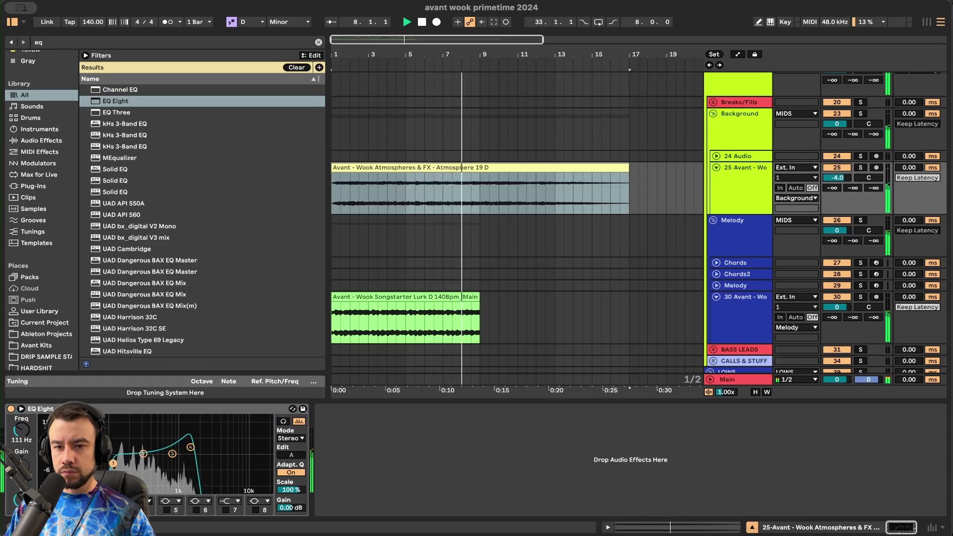
drag(110, 463, 124, 466)
- Add Auto Pan after the EQ Eight and set its rate to 1/2 and its amount to 73.8%
key(super+f)
text(auto)
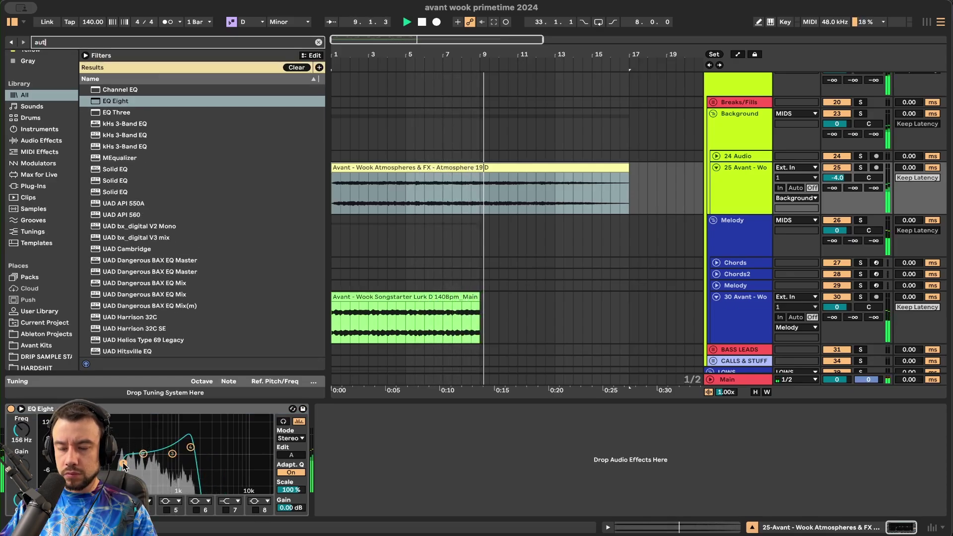
double_click(124, 100)
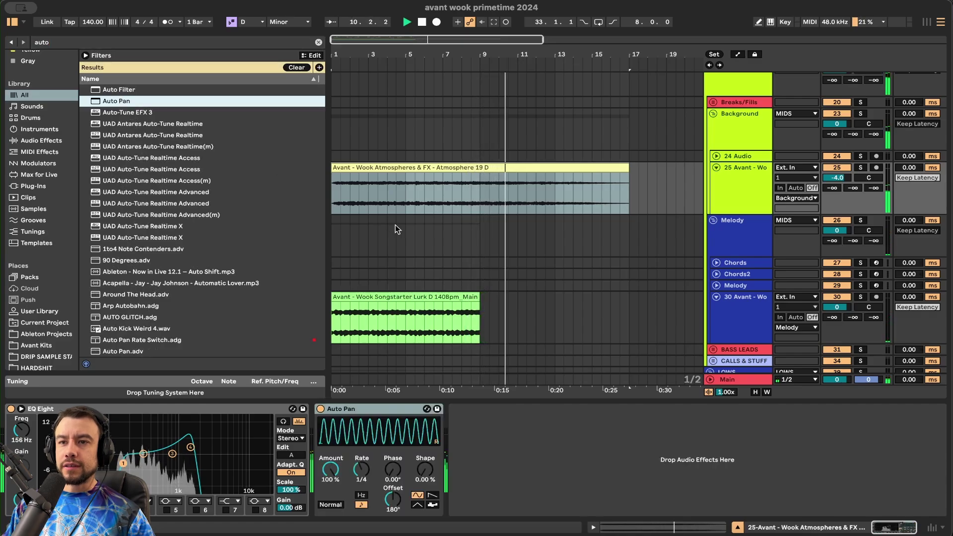
click(361, 469)
drag(362, 469, 361, 476)
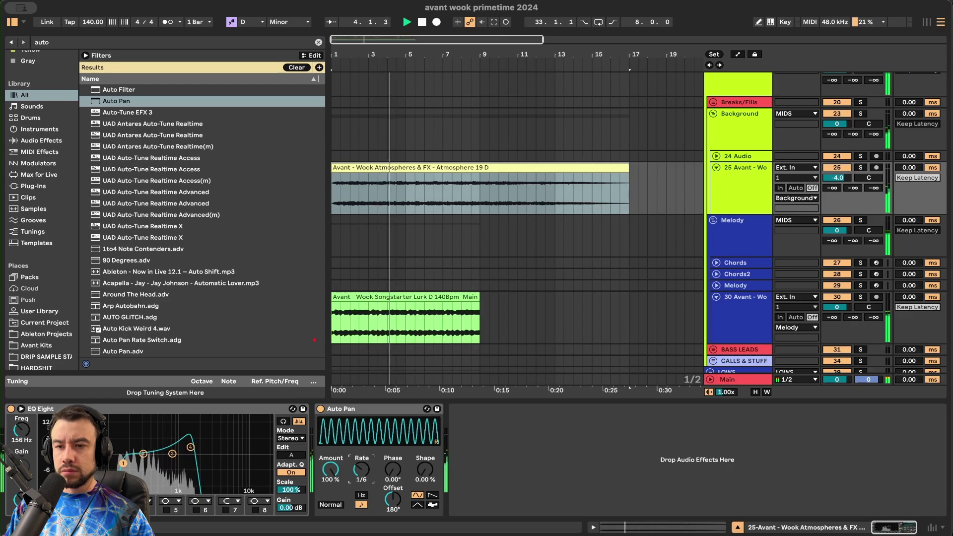
scroll(360, 477, up, 1)
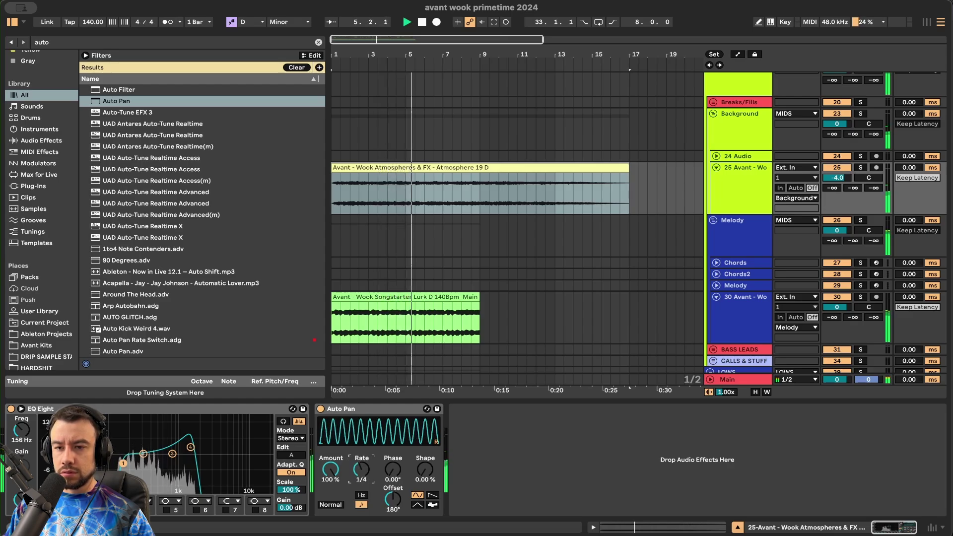
drag(331, 470, 355, 473)
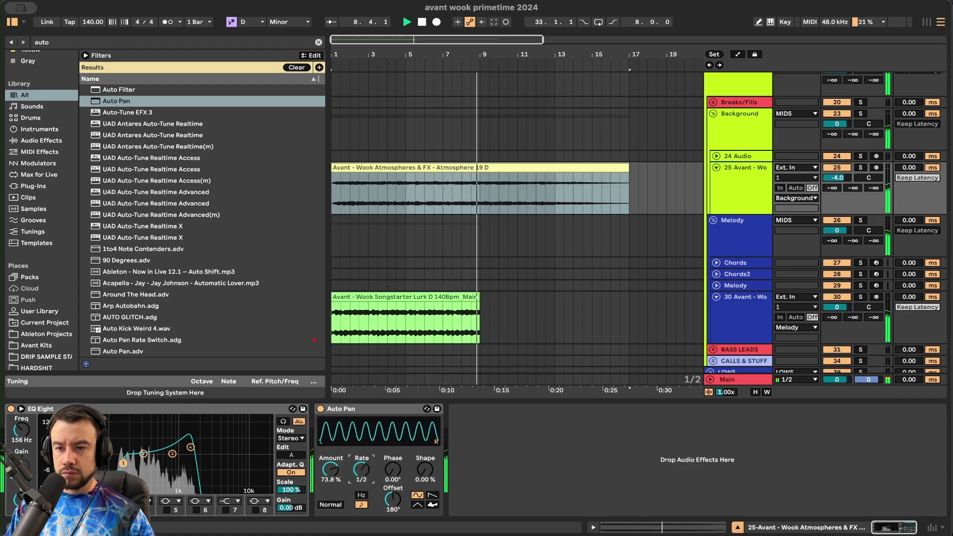
- Try Auto Pan's Invert setting and switch it back to Normal
click(331, 504)
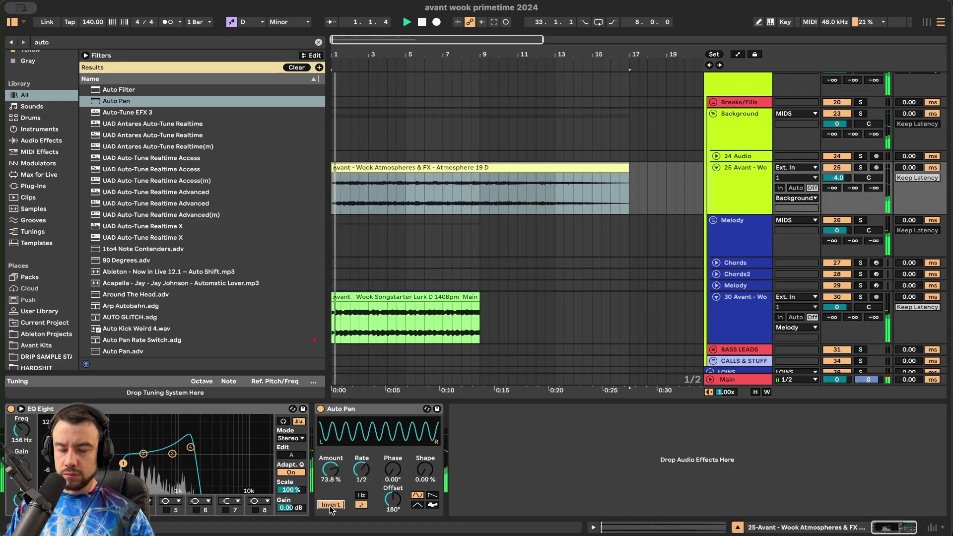
right_click(329, 506)
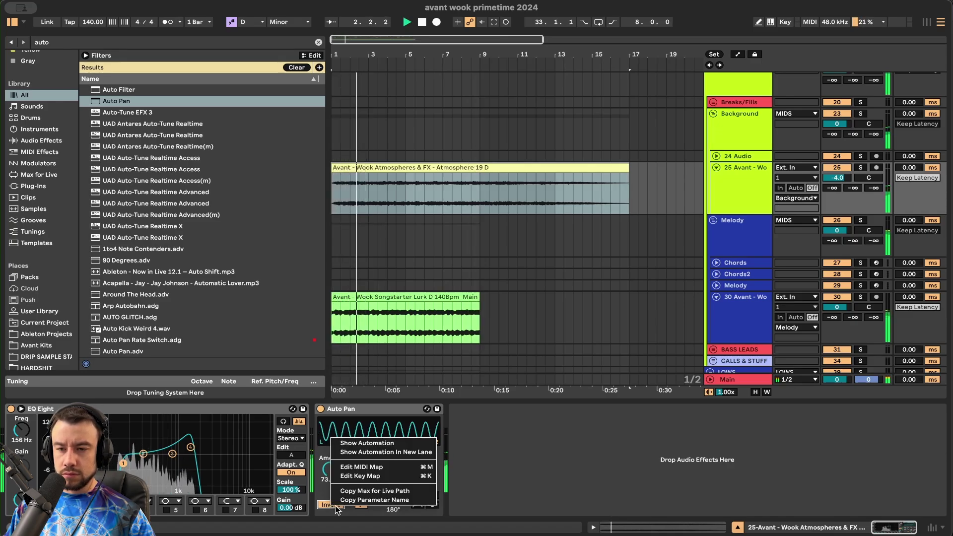
click(327, 509)
click(330, 504)
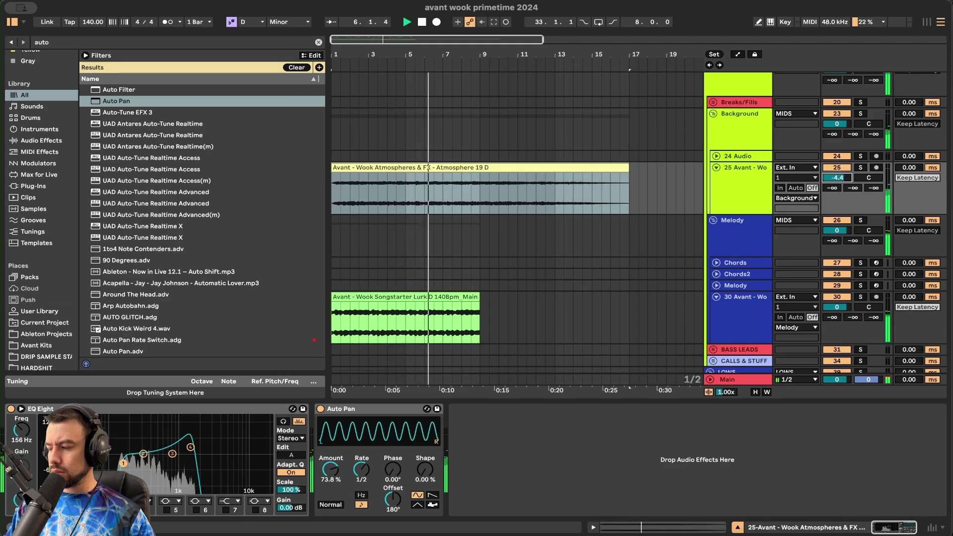
- Unfold the Chords track, trim the end of the Atmosphere 19 D clip to bar 9, and stop playback
scroll(690, 274, down, 1)
scroll(691, 275, down, 1)
click(716, 222)
drag(628, 127, 480, 124)
key(space)
- Find the Omnisphere instrument and load its third search result onto the Chords track
click(745, 236)
key(super+f)
text(omni)
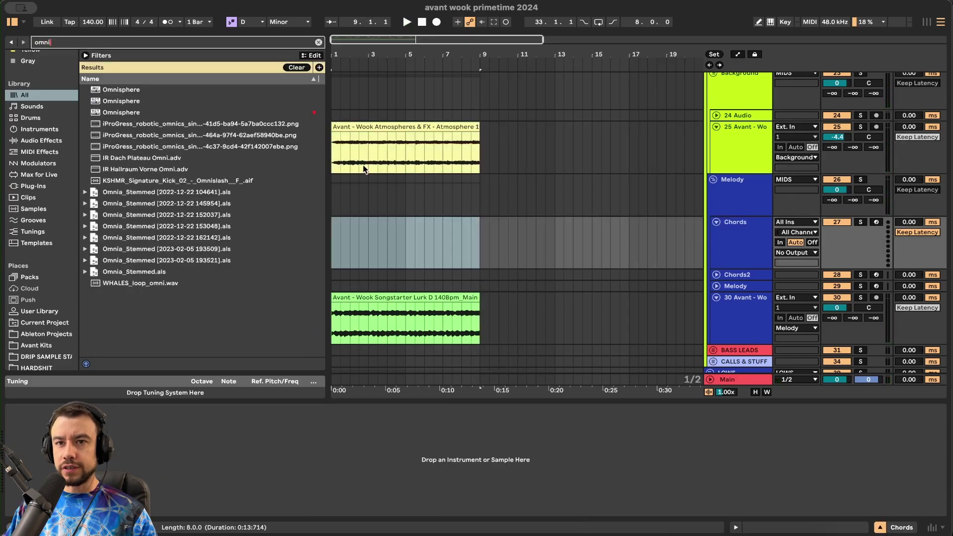
key(Down)
key(Down)
key(Down)
key(Return)
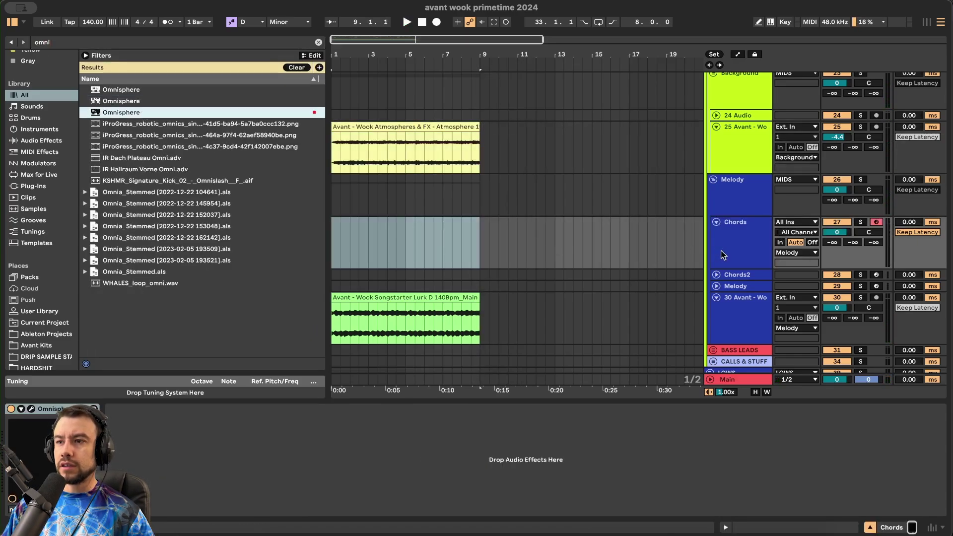
- Open Omnisphere on the Chords track, browse the Synth Poly category, and load the Popchords Synth patch
click(723, 255)
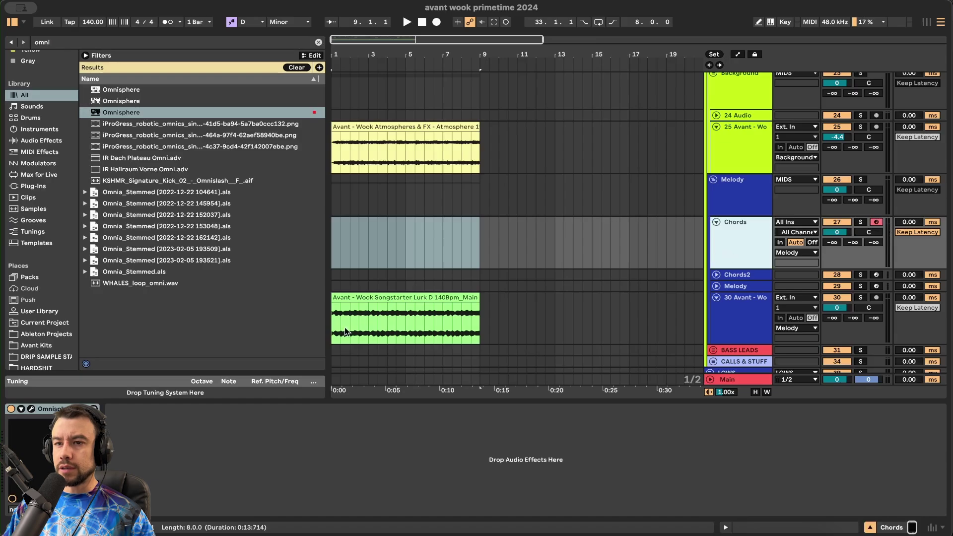
click(31, 409)
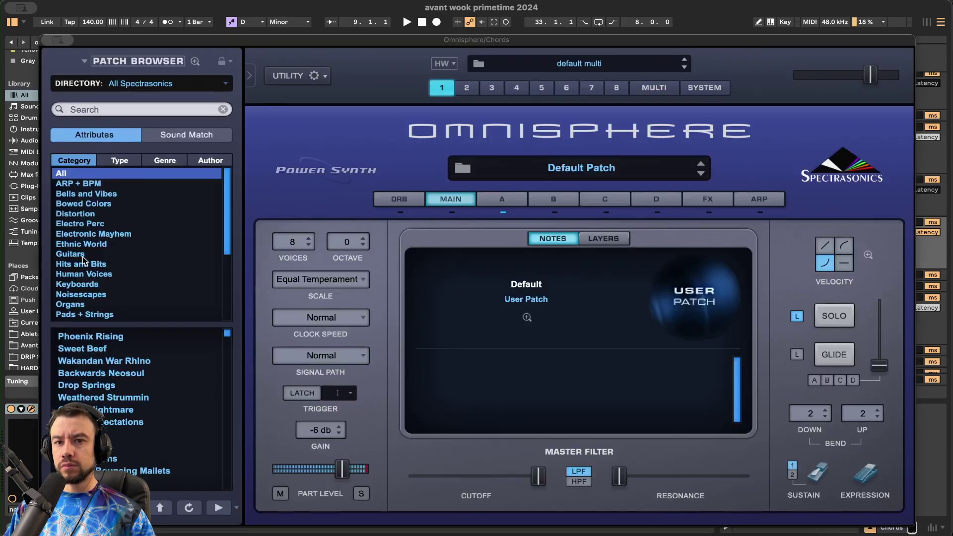
scroll(83, 307, down, 6)
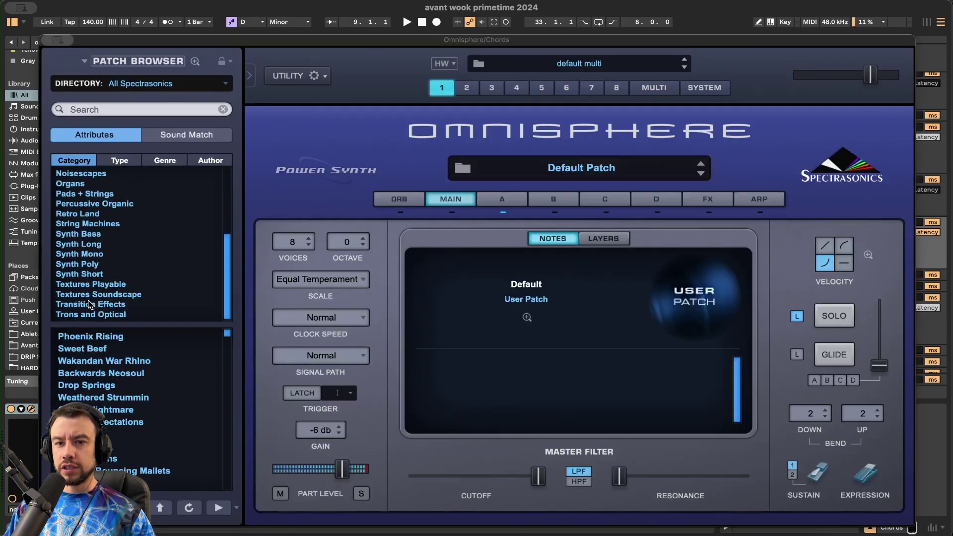
click(83, 264)
scroll(120, 356, down, 10)
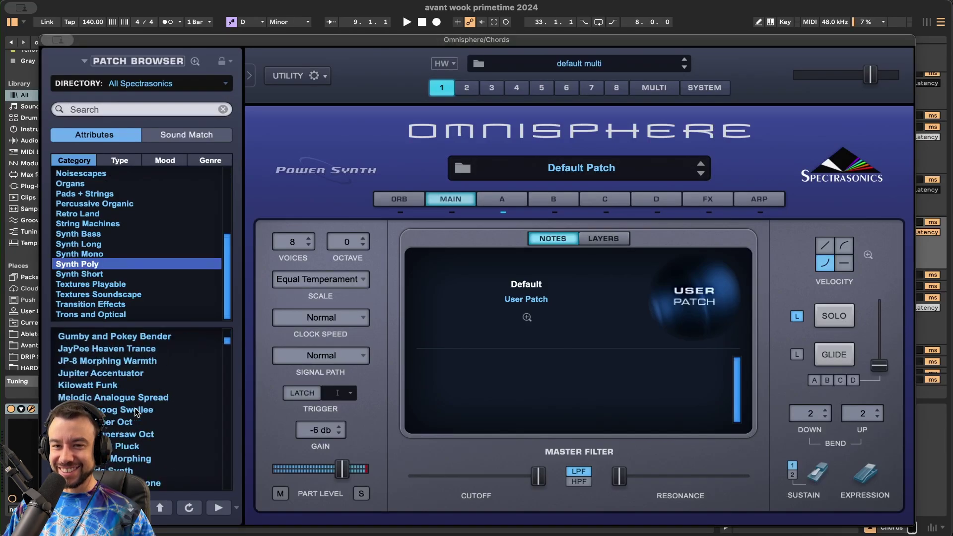
click(118, 409)
- Enable the computer MIDI keyboard, move the Omnisphere window clear of the tracks, and load the Modern Ober Oct patch
drag(101, 42, 104, 363)
click(768, 25)
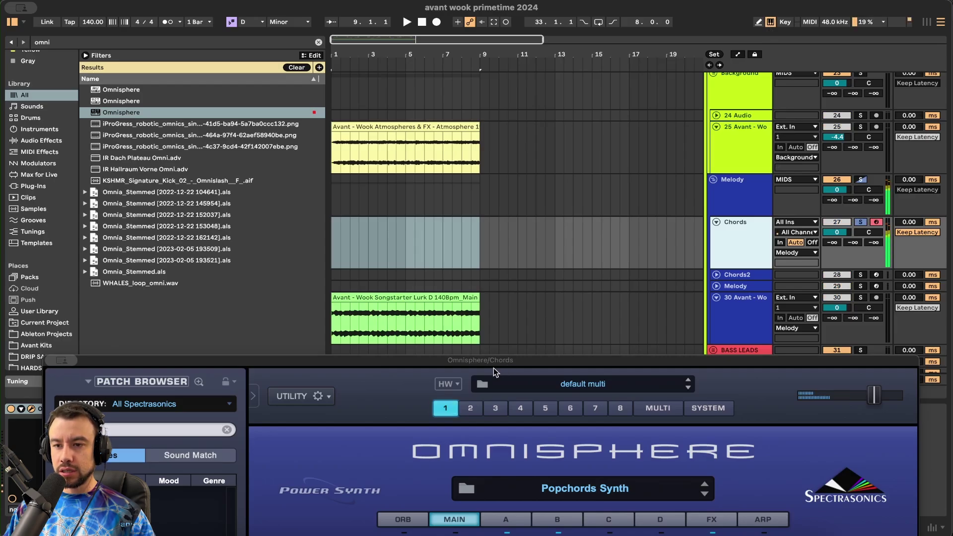
drag(473, 363, 473, 200)
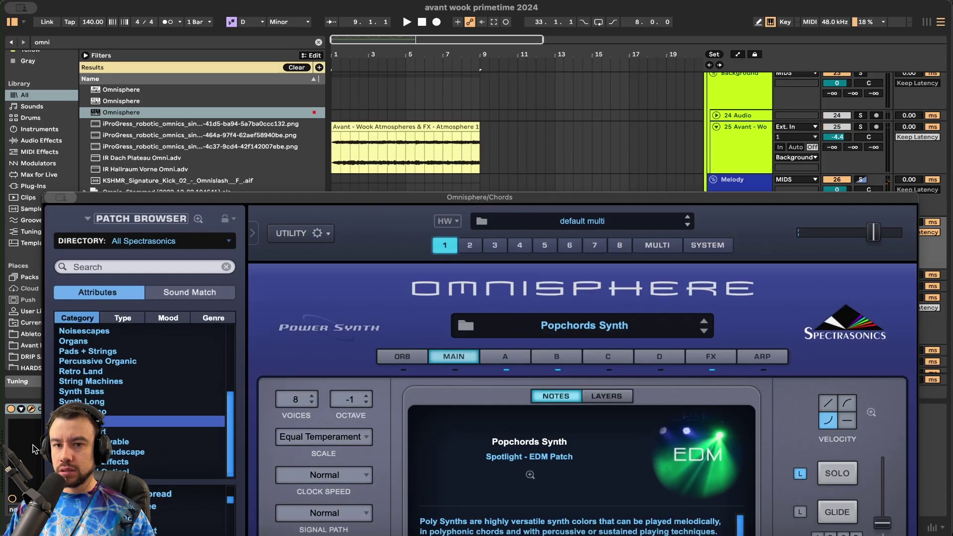
click(124, 519)
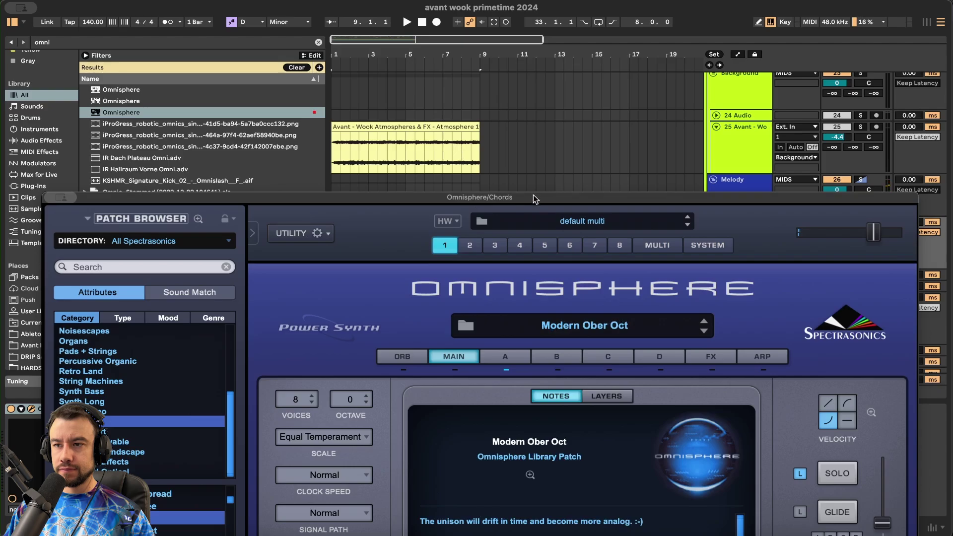
- Stop playback, unsolo the Chords track, and loop the arrangement over the eight-bar atmosphere clip
click(422, 23)
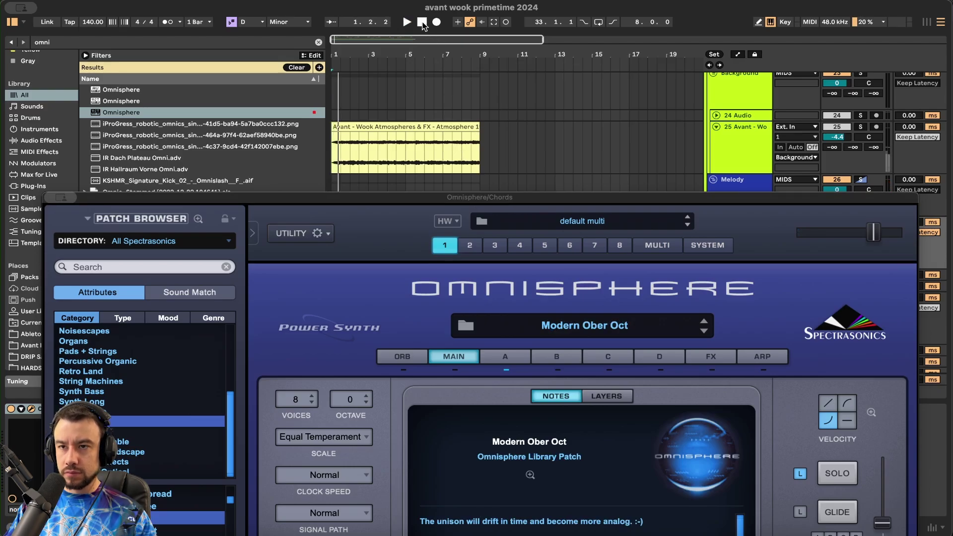
key(space)
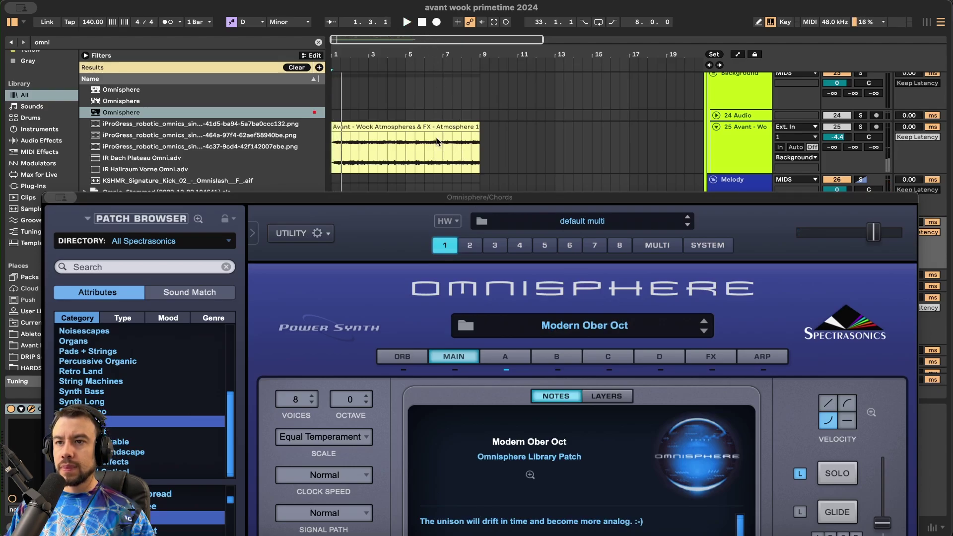
drag(764, 201, 767, 276)
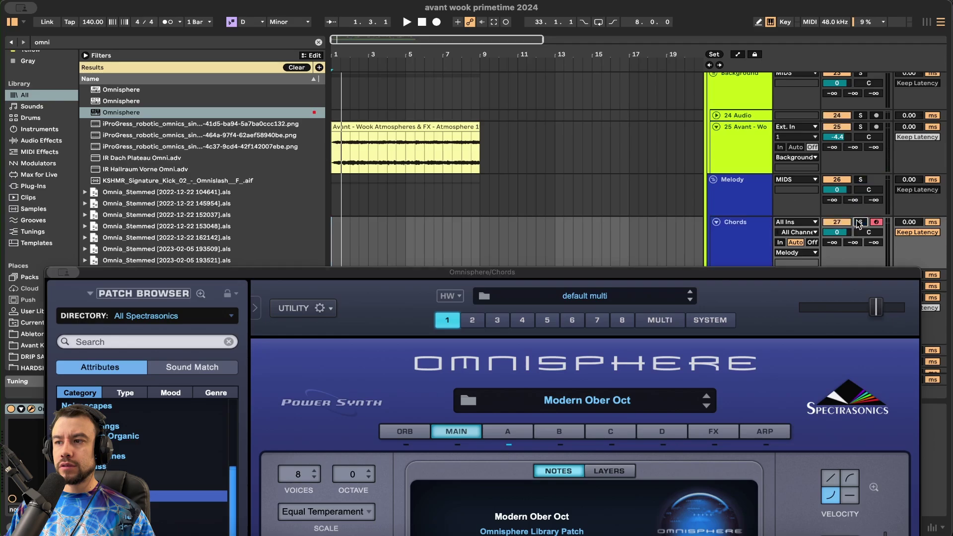
click(454, 125)
key(super+l)
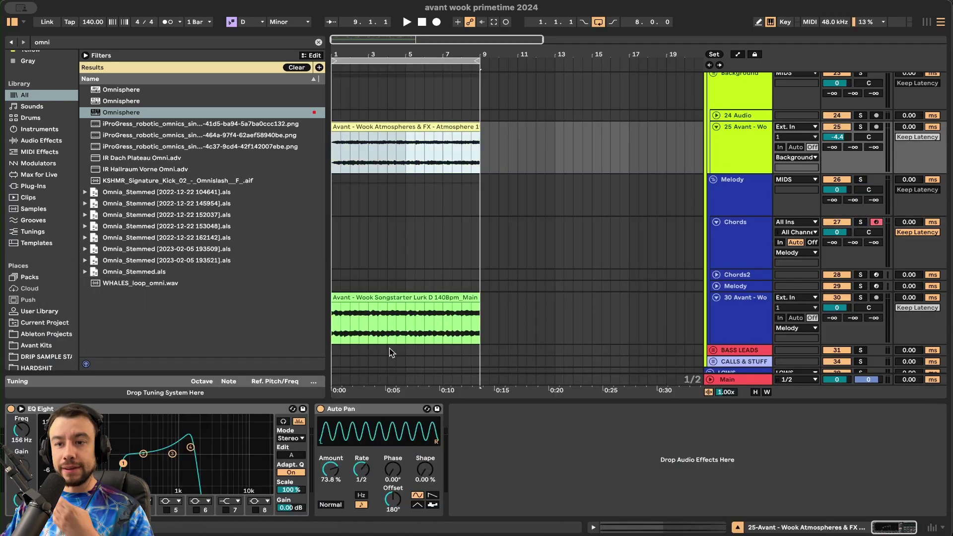
- Set the audio buffer size to 512 samples and close the settings
click(728, 244)
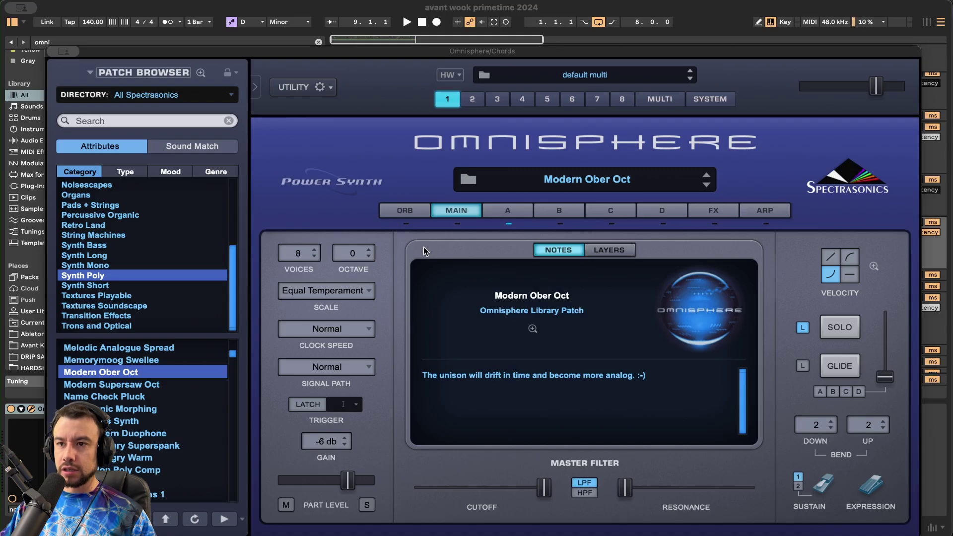
drag(142, 52, 252, 368)
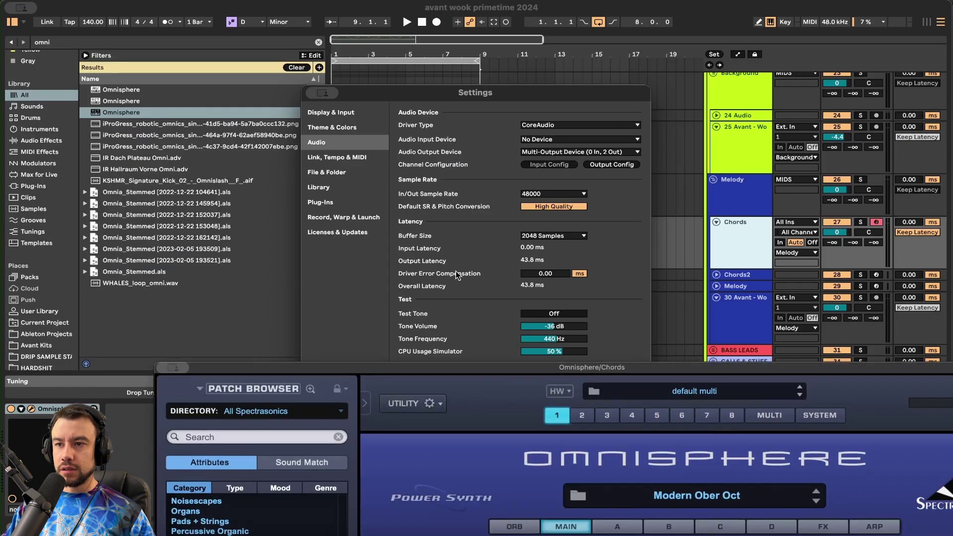
click(537, 238)
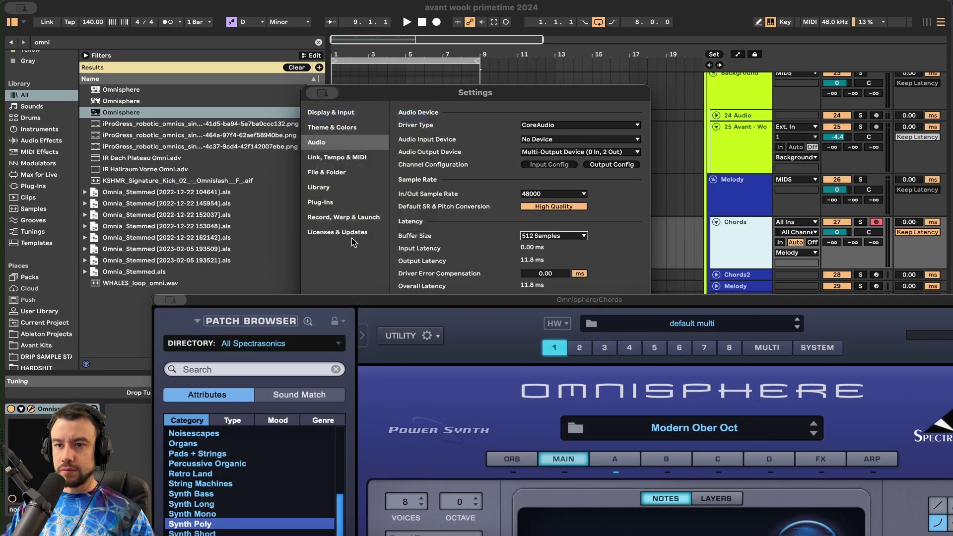
key(Escape)
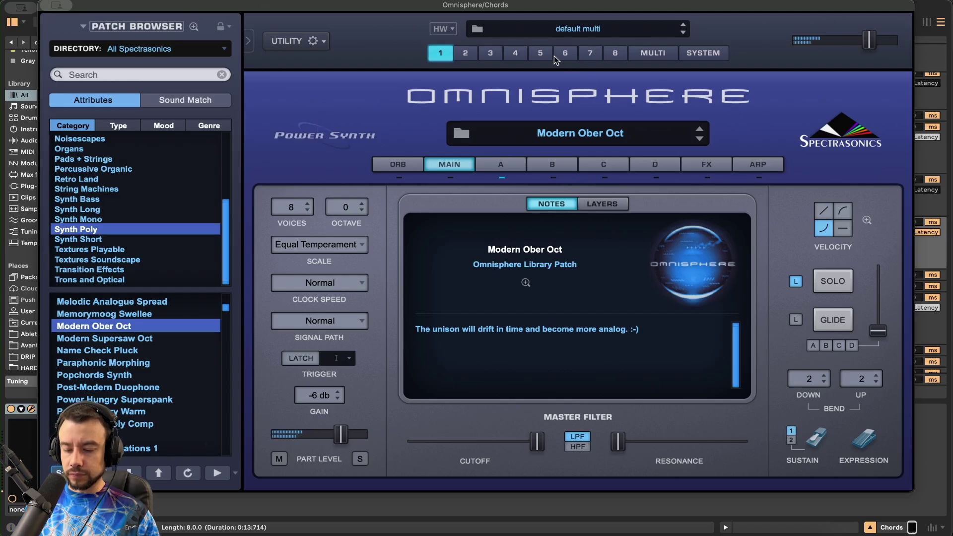
- Play Modern Ober Oct in different keyboard octaves, and try the Modern Supersaw Oct and Name Check Pluck patches
key(z)
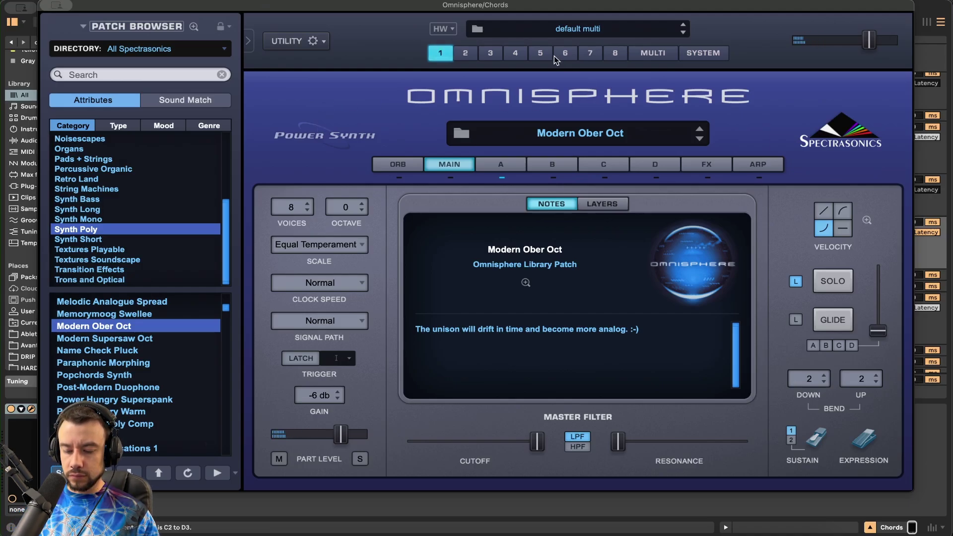
key(x)
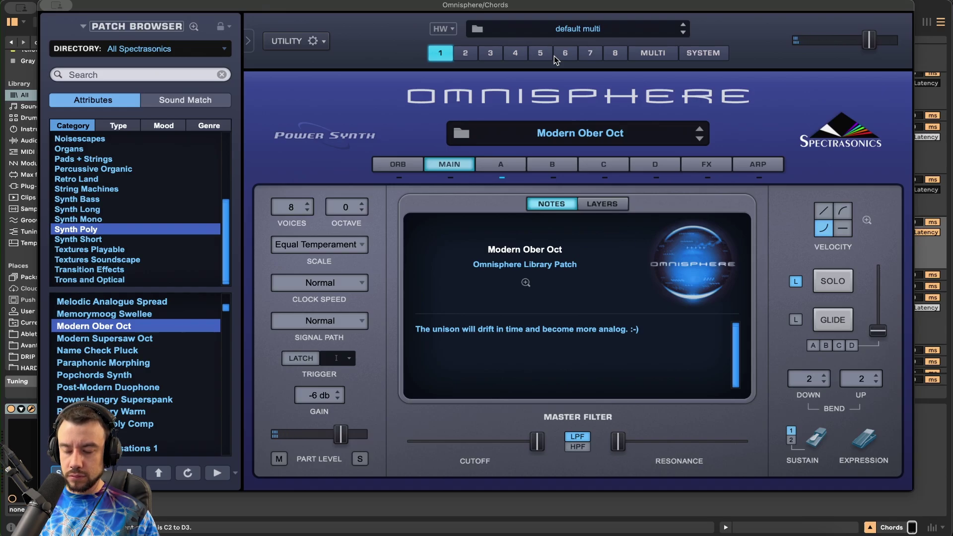
click(169, 339)
click(164, 350)
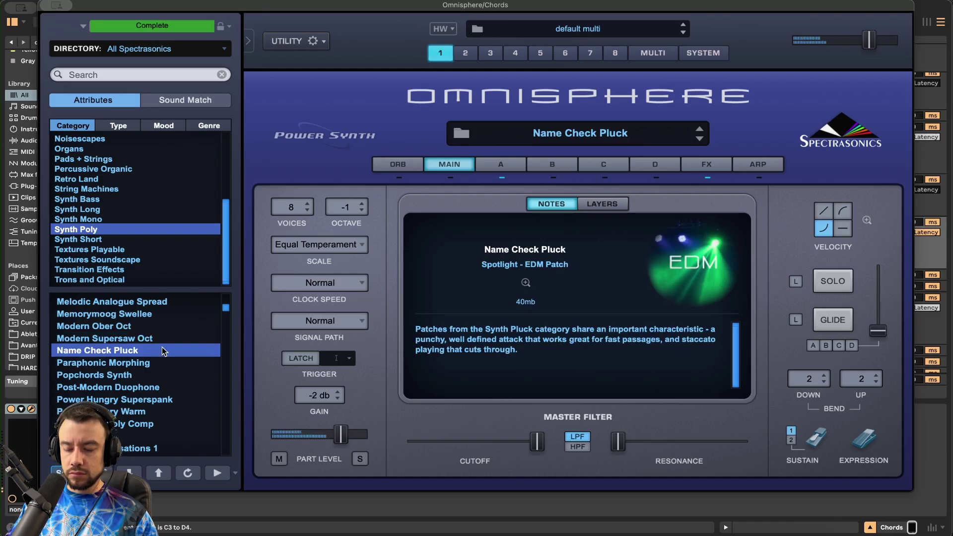
scroll(162, 363, down, 3)
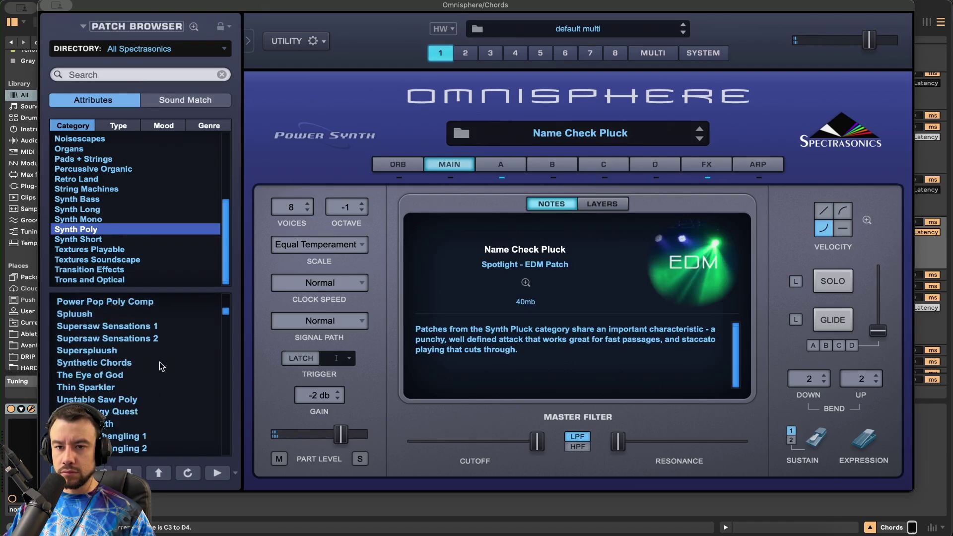
- Switch the patch browser to Synth Short and try Breakdown Tranquilizer Pluck, Circular Reasoning Pluck and Comp Copy
click(102, 239)
click(129, 370)
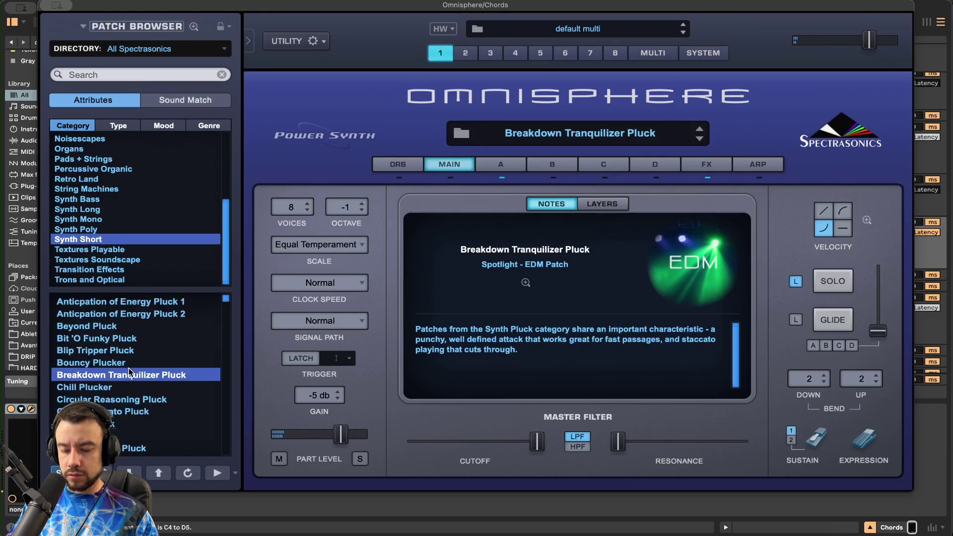
click(137, 400)
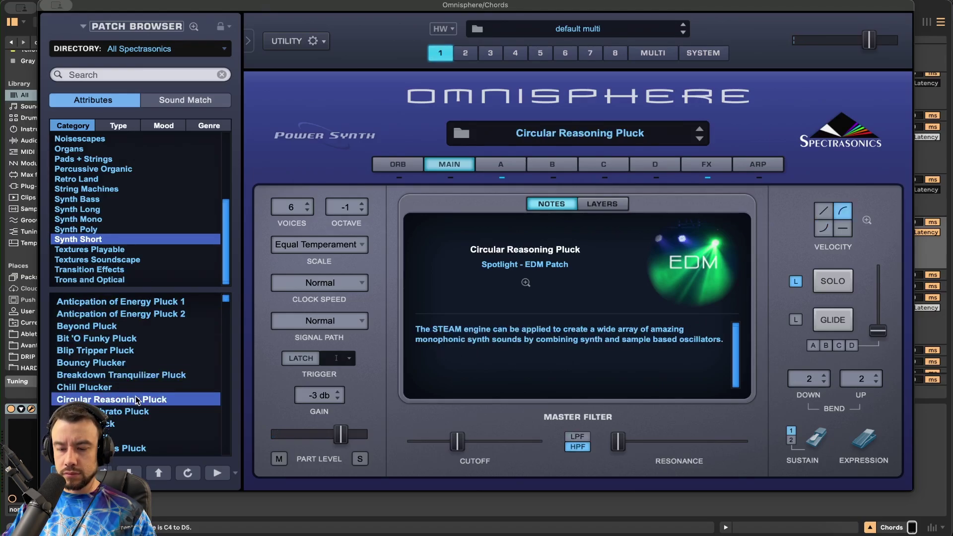
click(147, 436)
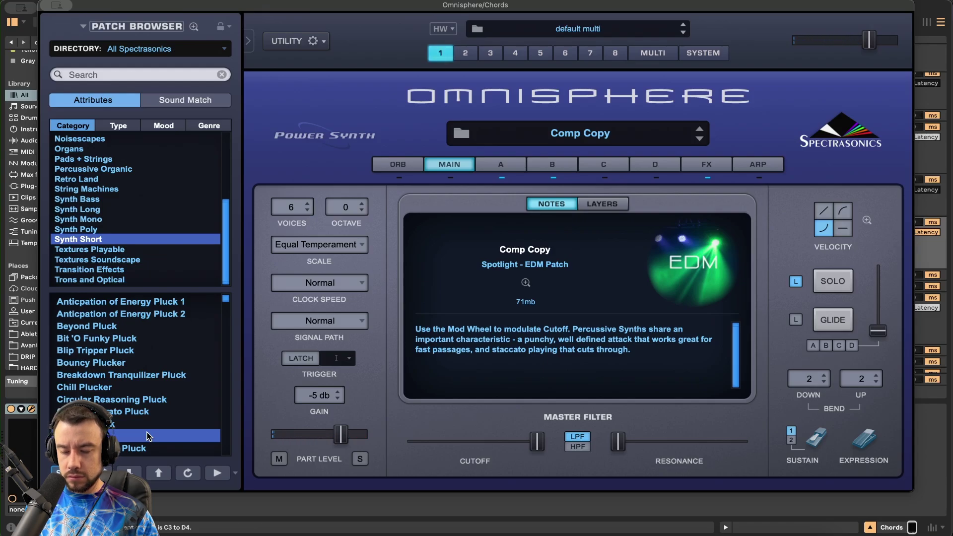
- Try the Dancing Cedars Pluck patch an octave higher and the Detuned Pulsepluck patch
scroll(129, 417, down, 3)
click(113, 375)
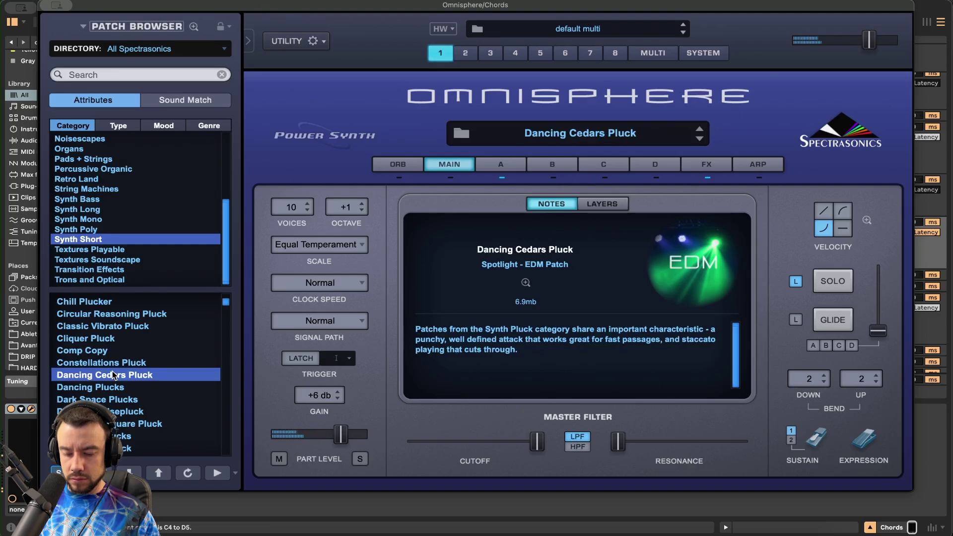
key(x)
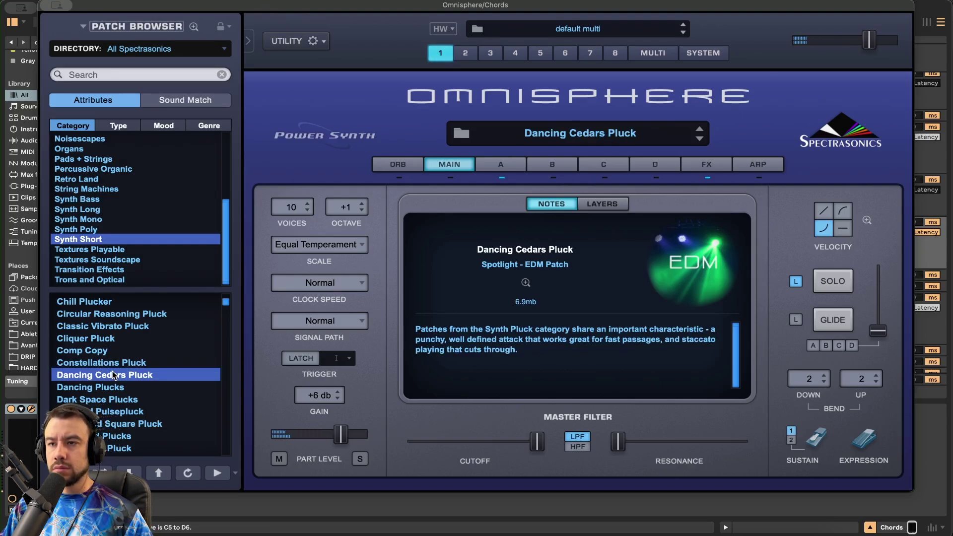
click(126, 412)
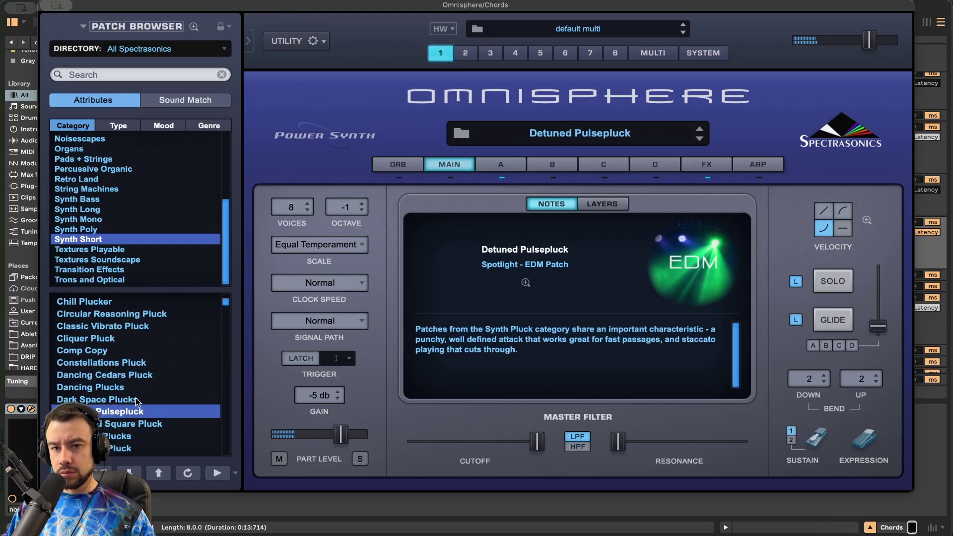
- Compare Dancing Plucks with Dancing Cedars Pluck, and load the Dark Space Plucks patch
click(131, 387)
click(116, 376)
click(116, 387)
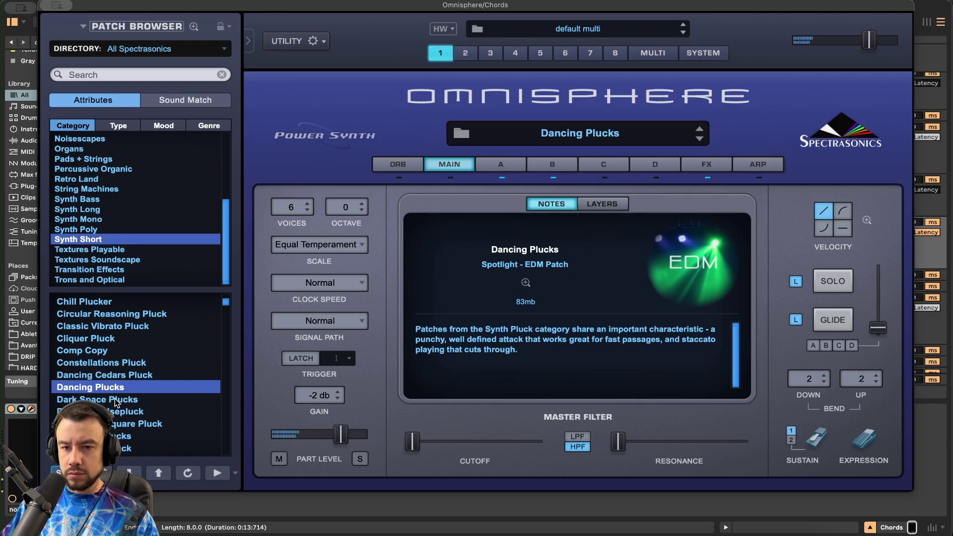
click(116, 401)
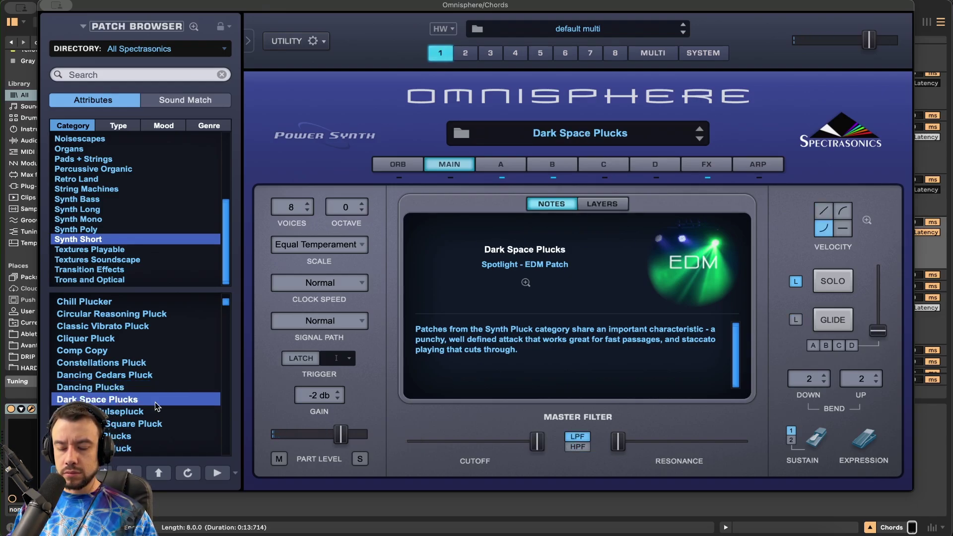
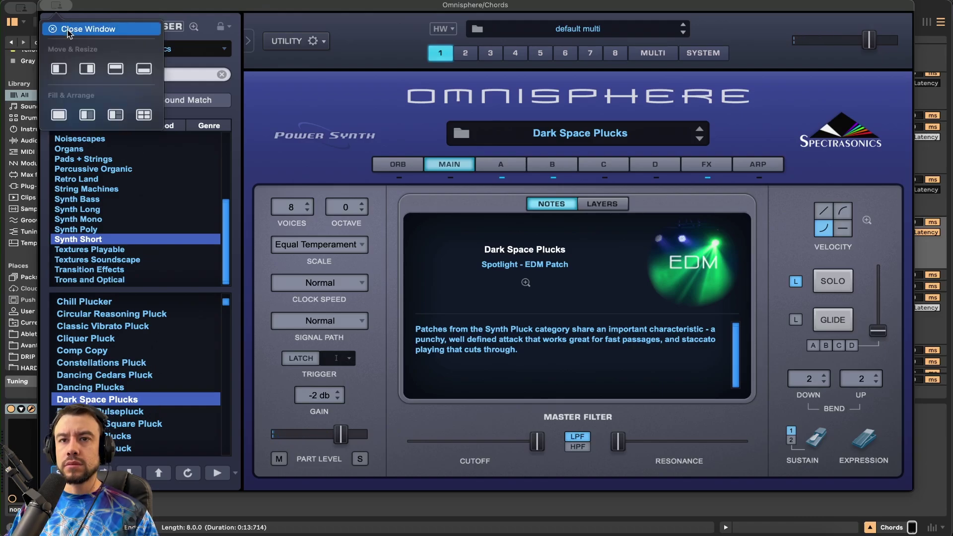
- Close the Omnisphere window, create an eight-bar MIDI clip on the Chords track, and turn on draw mode
click(56, 6)
double_click(478, 237)
key(b)
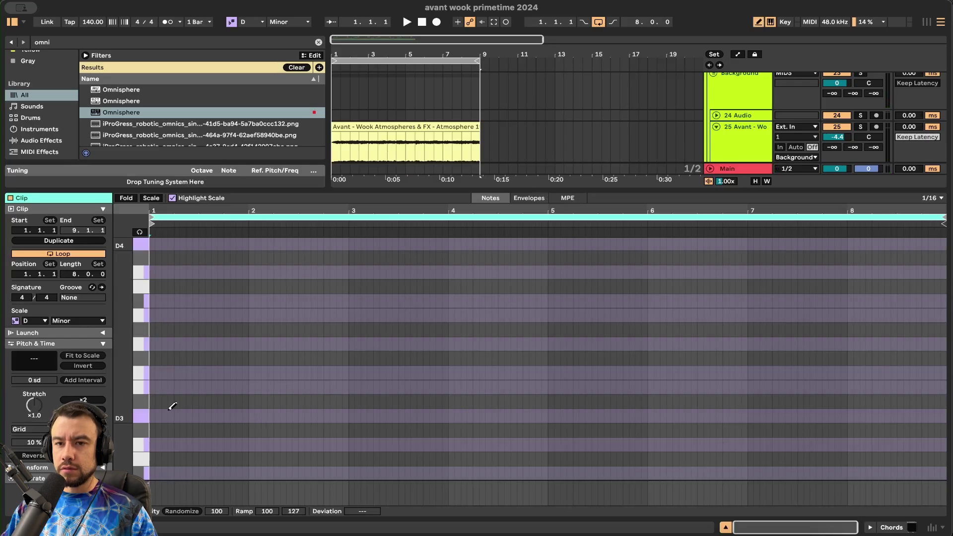
- Set the note grid to 1/8 and draw a D3 note at the start of bar 1
click(158, 415)
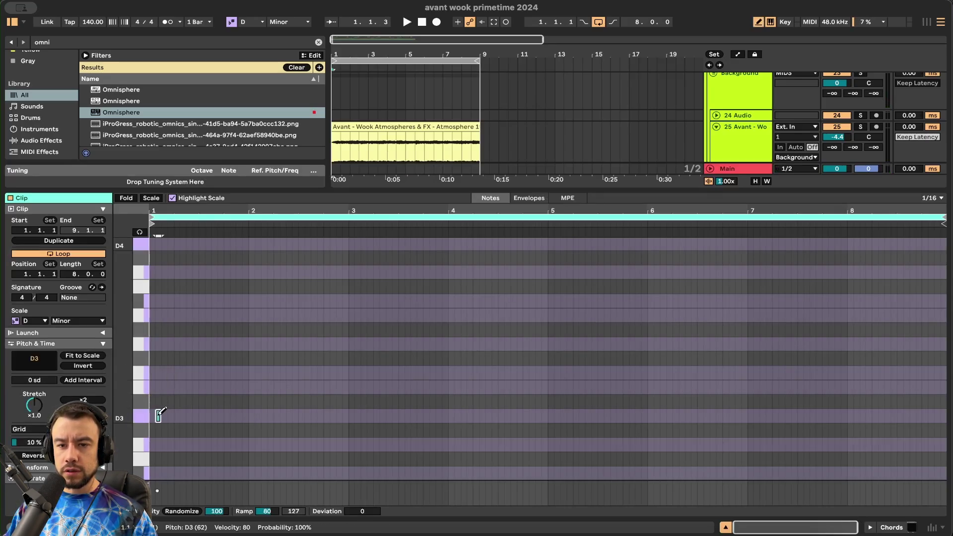
click(158, 415)
click(154, 416)
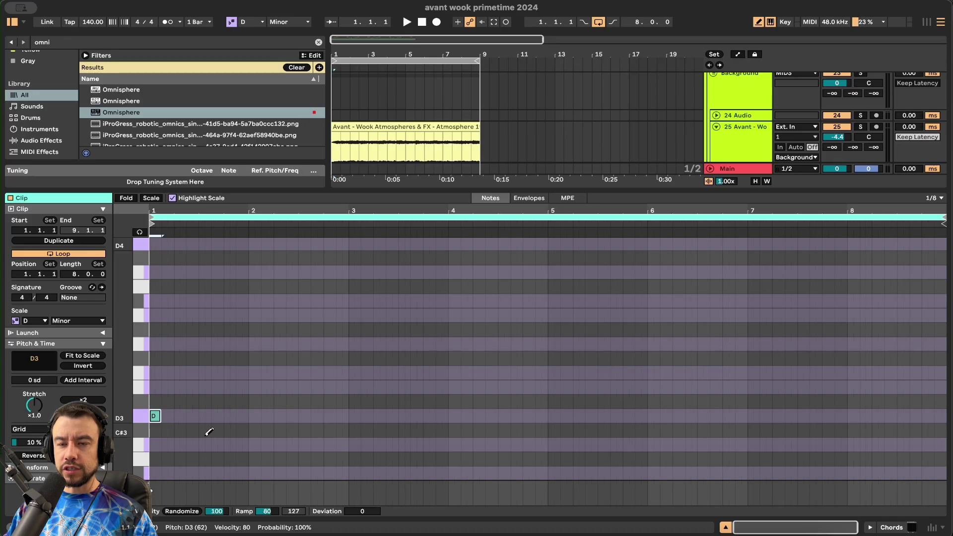
- Start playback and draw eighth notes F4 on beat 2 and A3 on beat 4 of bar 1, and B♭3 at bar 2
key(space)
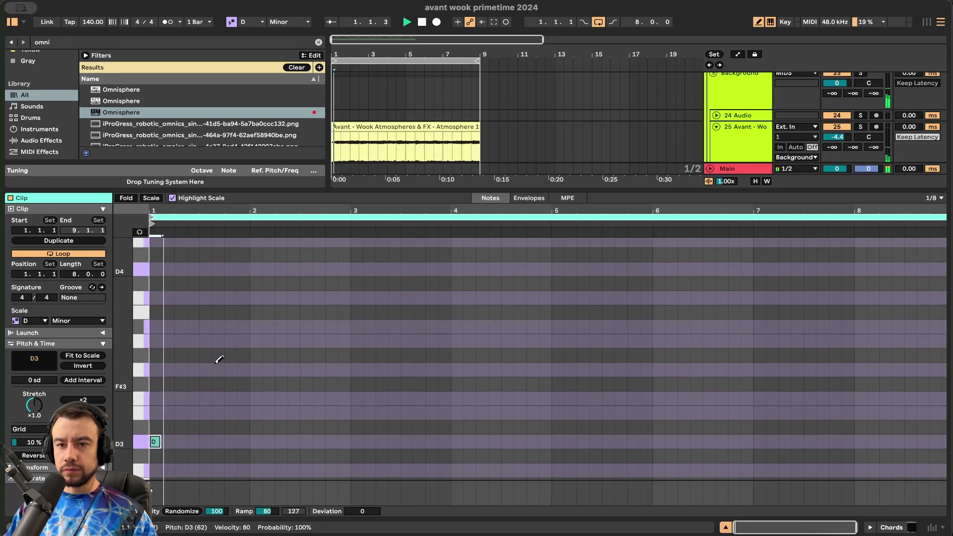
scroll(189, 298, up, 3)
scroll(196, 318, down, 2)
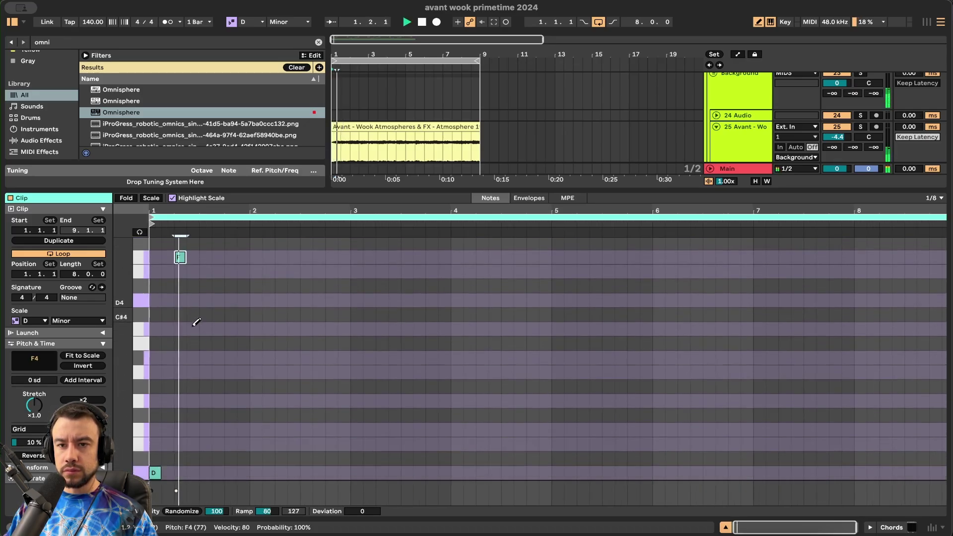
scroll(223, 302, down, 1)
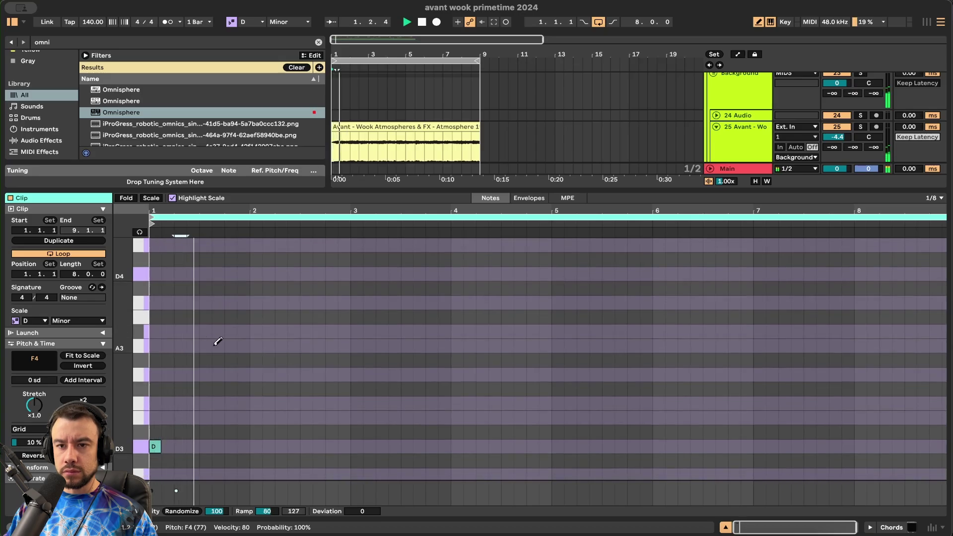
click(229, 345)
click(256, 331)
scroll(264, 352, down, 1)
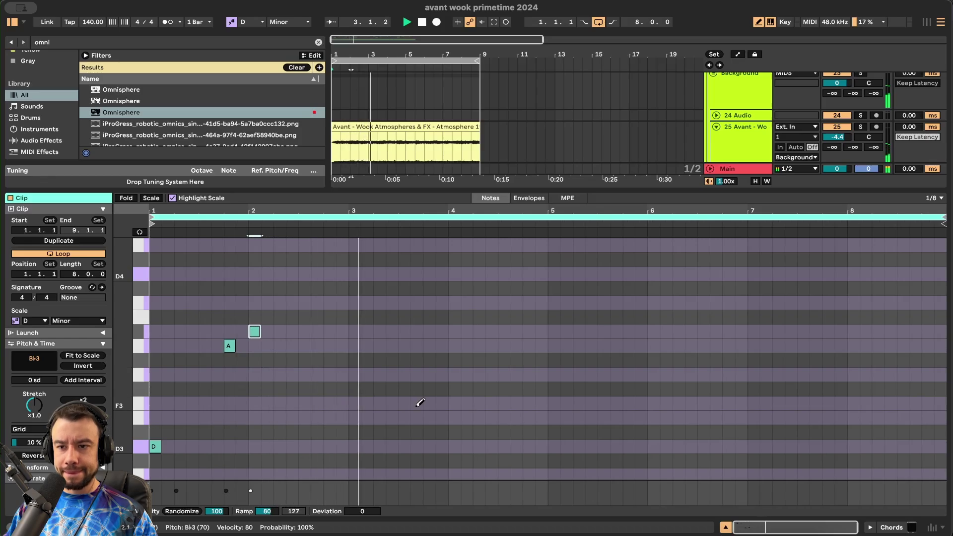
- Draw eighth notes B♭3 at the start of bar 4 and A3 on beat 3 of bar 4
scroll(378, 405, up, 1)
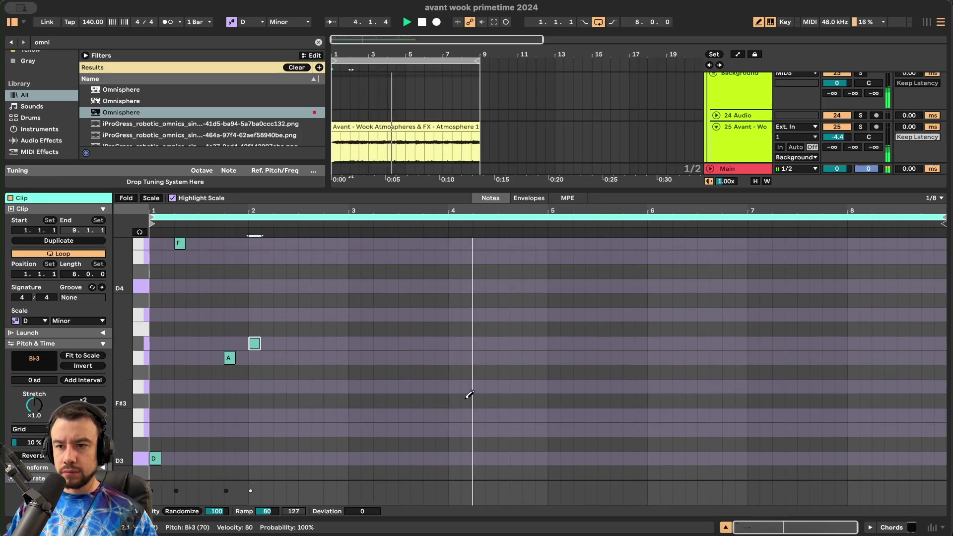
click(456, 339)
click(504, 358)
scroll(258, 358, up, 2)
scroll(259, 357, up, 3)
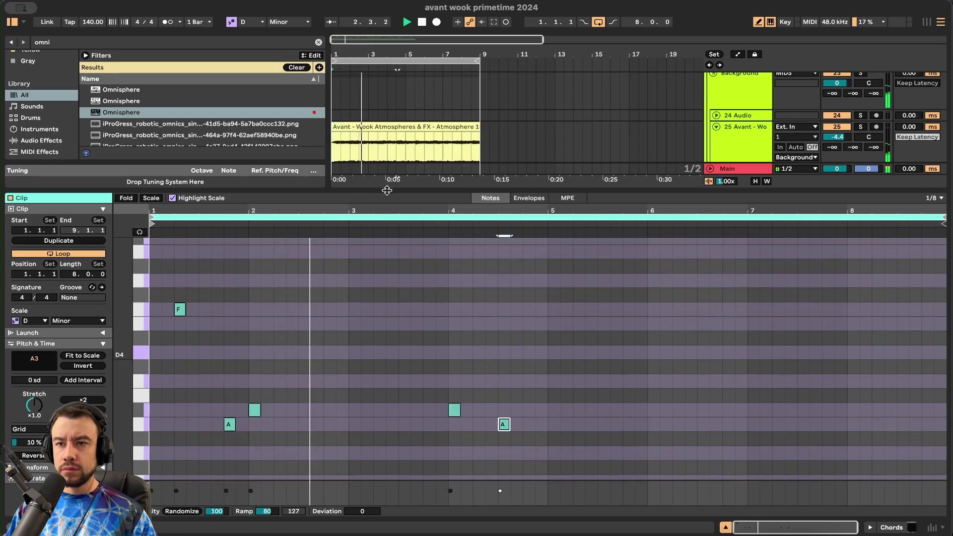
- Enlarge the note editor, draw an A4 note at the start of bar 1, and restart playback
drag(388, 191, 387, 81)
scroll(240, 441, up, 1)
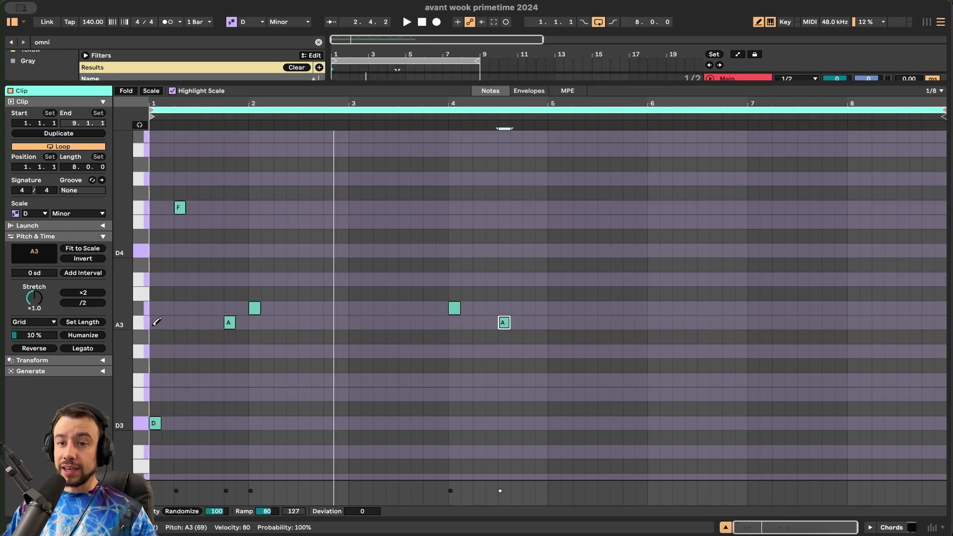
scroll(173, 238, up, 2)
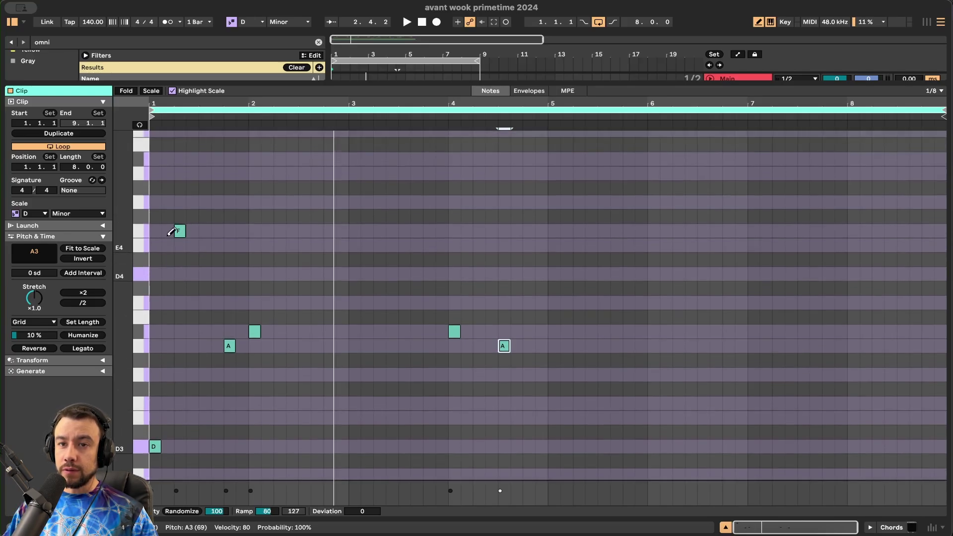
click(155, 171)
key(space)
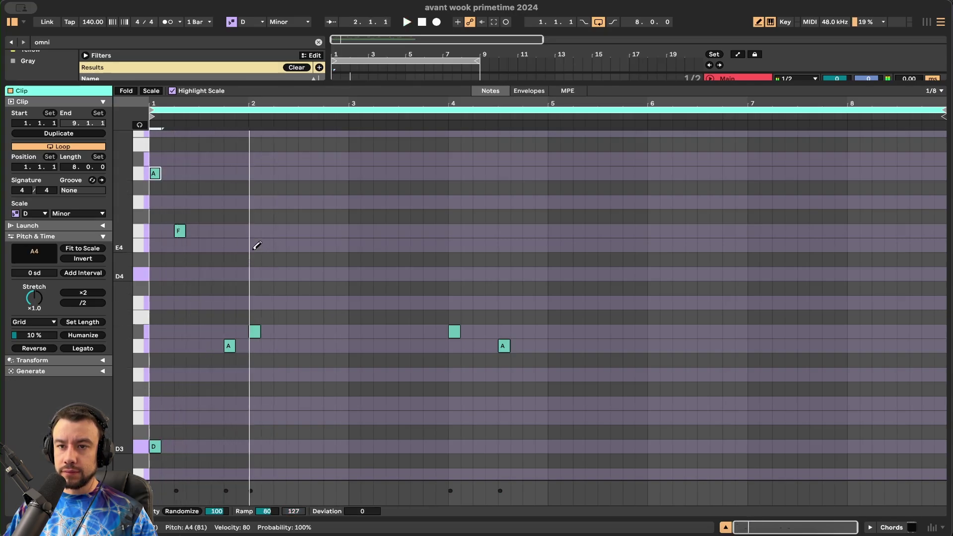
- Try an F4 at the start of bar 2, replace it with D3, and draw G3 on beat 2 and G4 on beat 4
click(256, 231)
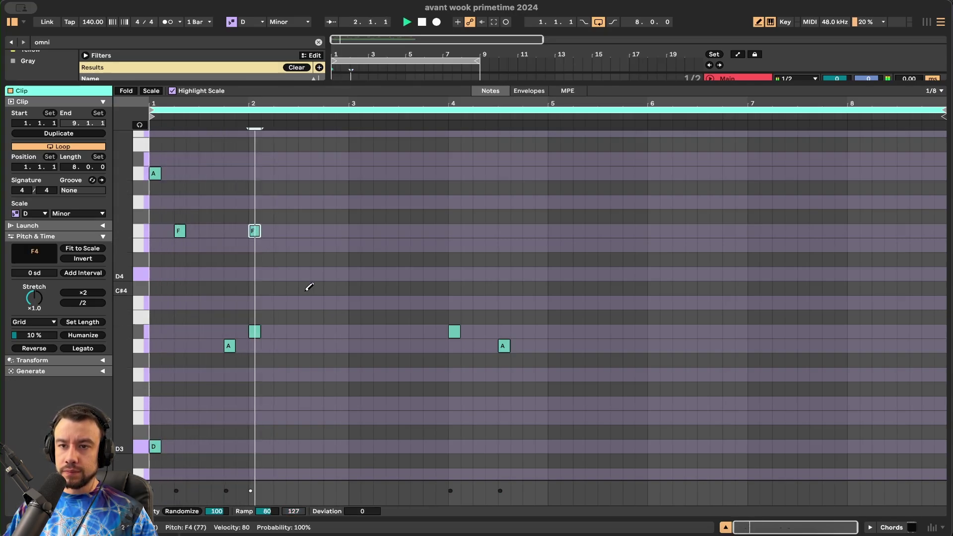
click(255, 231)
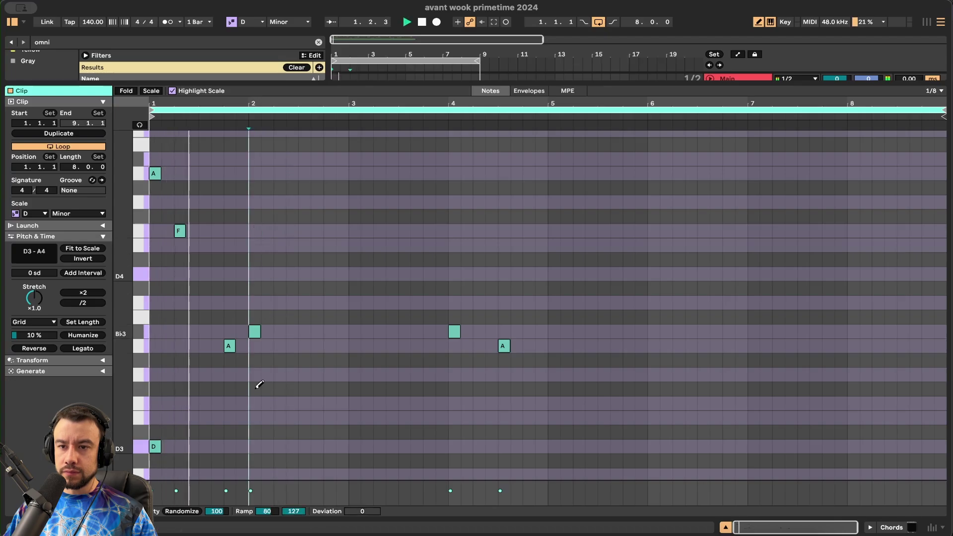
click(255, 446)
scroll(275, 407, down, 2)
click(279, 352)
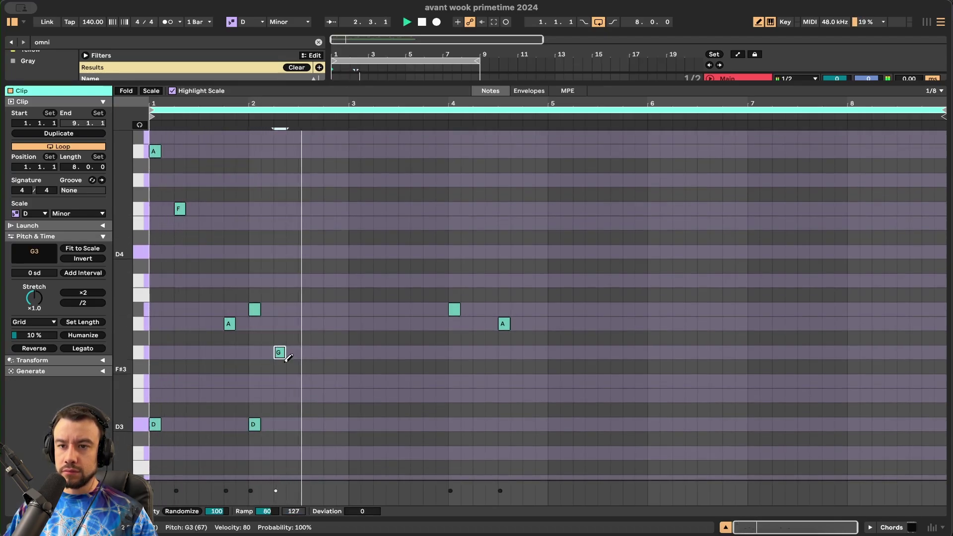
scroll(308, 382, up, 5)
click(329, 243)
scroll(354, 322, down, 6)
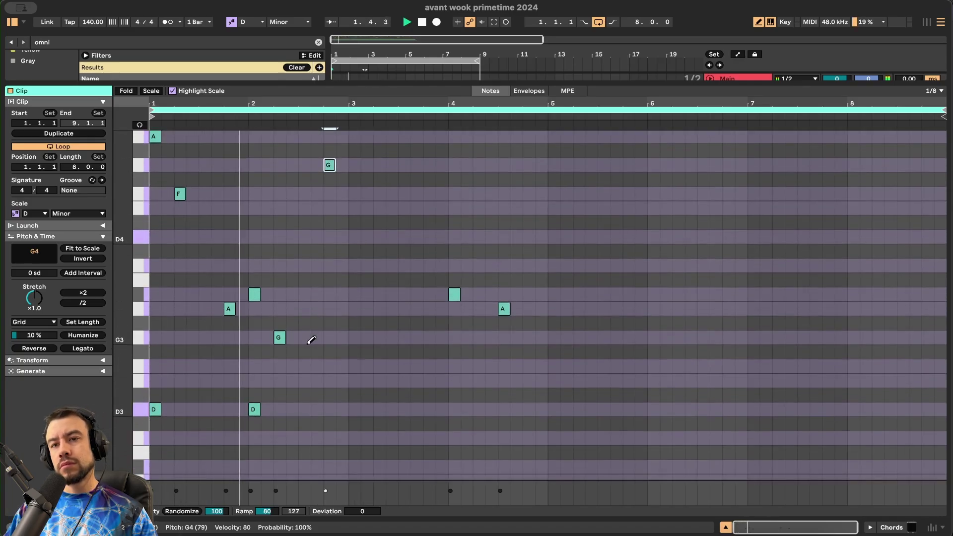
- Draw D3 and A3 at the start of bar 3, and remove the trial F3 there and the G4 in bar 2
scroll(278, 351, up, 1)
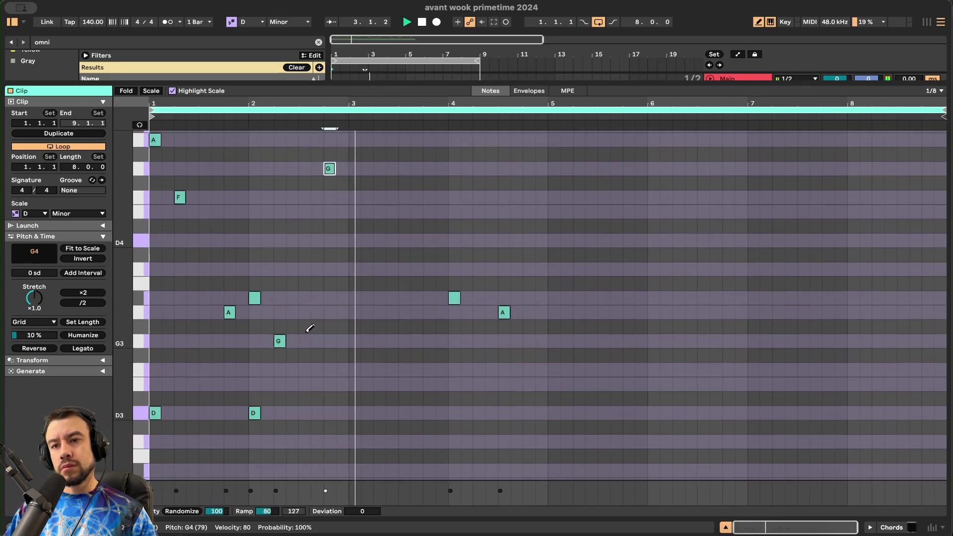
click(354, 413)
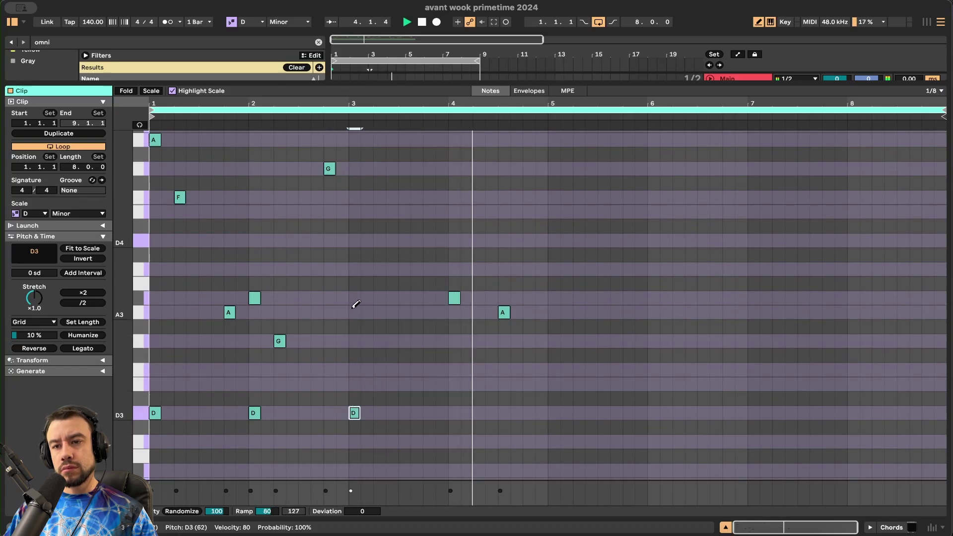
drag(356, 368, 355, 370)
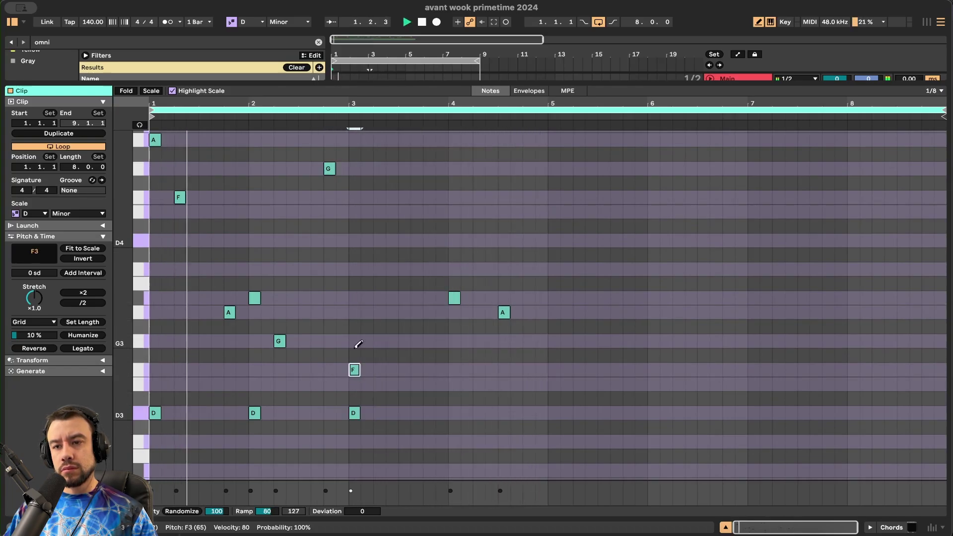
click(353, 311)
click(353, 369)
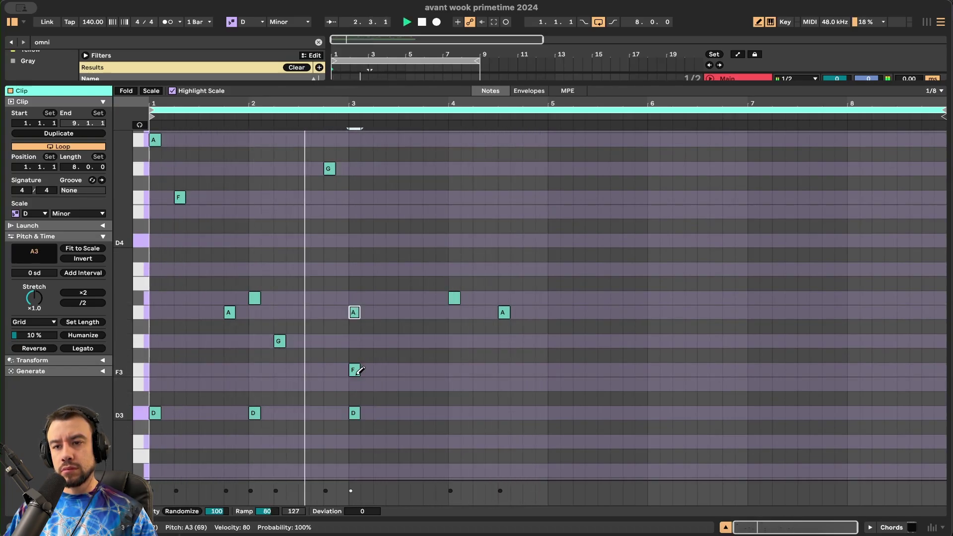
scroll(344, 312, up, 2)
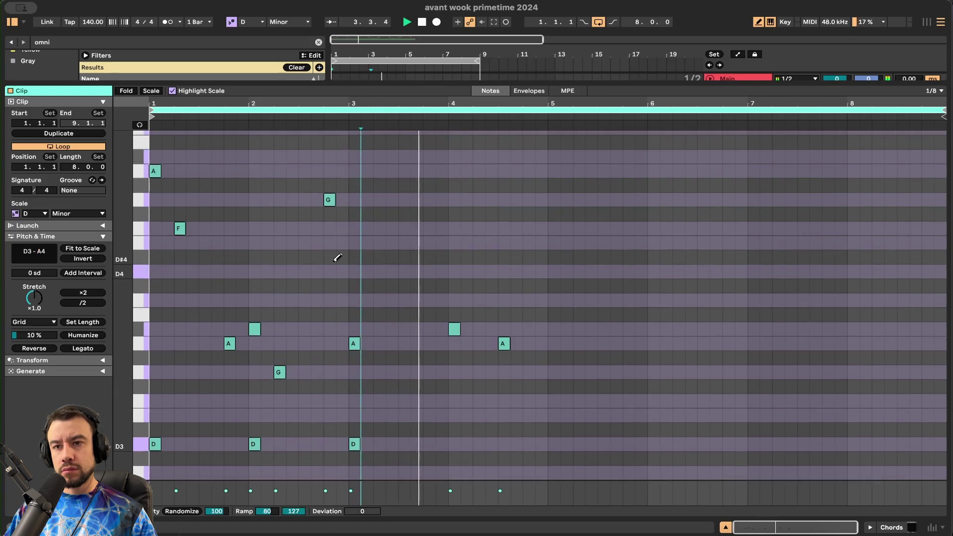
scroll(330, 340, up, 2)
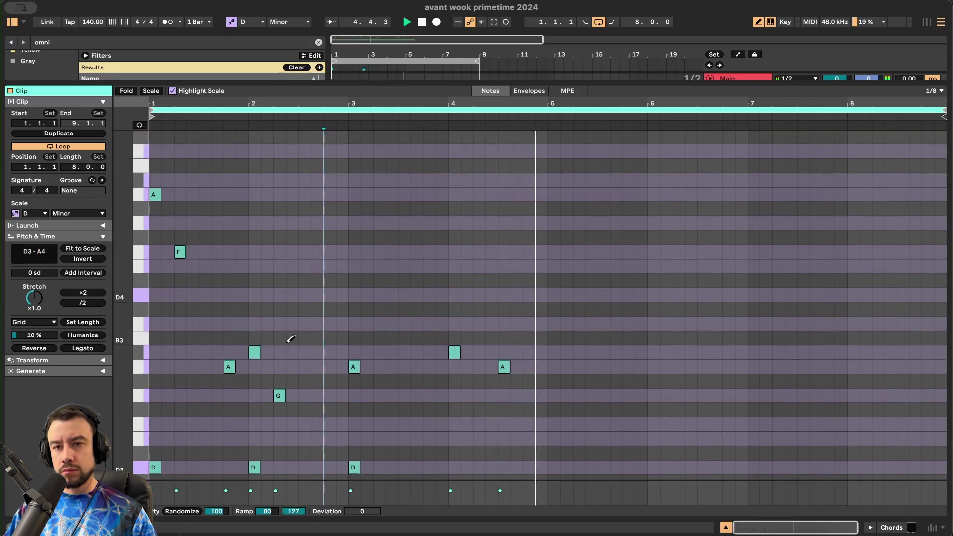
- Transpose all notes in the clip up one octave and restart playback
key(space)
key(super+a)
key(shift+Up)
key(space)
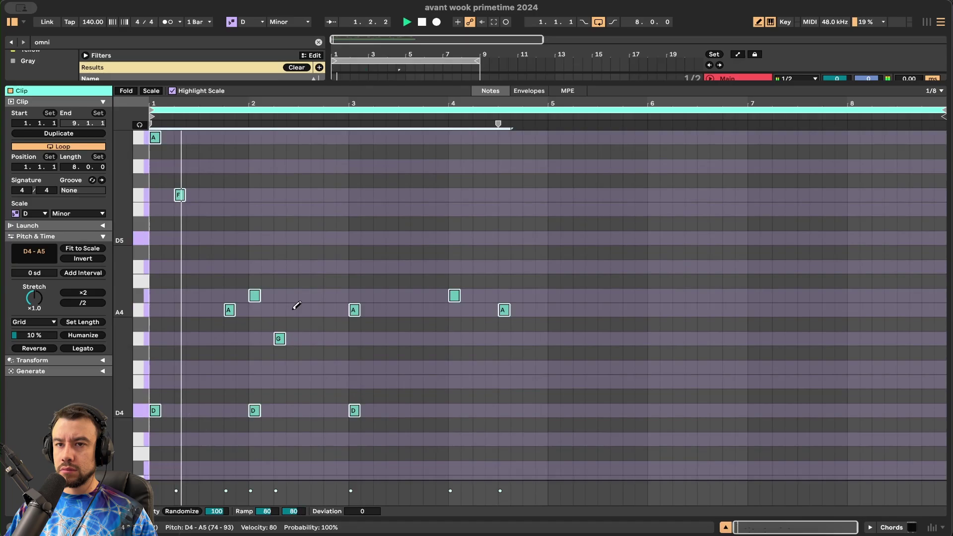
- Delete the A4 on beat 4 of bar 1 and the B♭4 at bar 4, and try a G4 in the middle of bar 3
scroll(297, 305, up, 2)
click(230, 331)
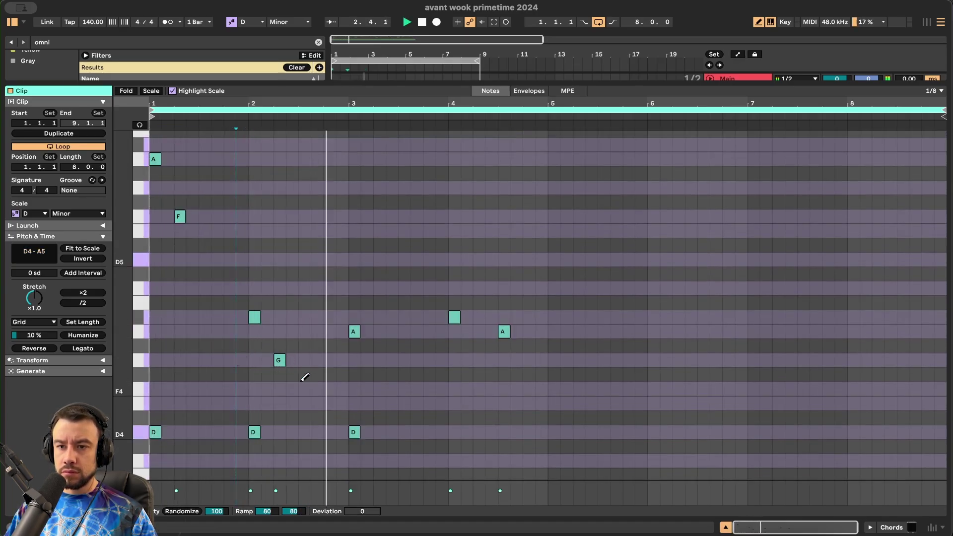
click(393, 360)
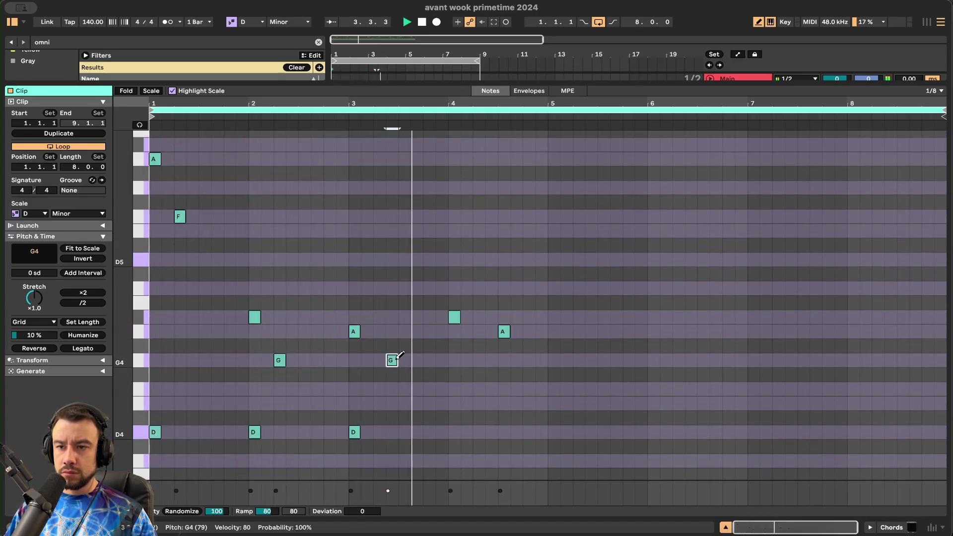
click(455, 316)
click(392, 360)
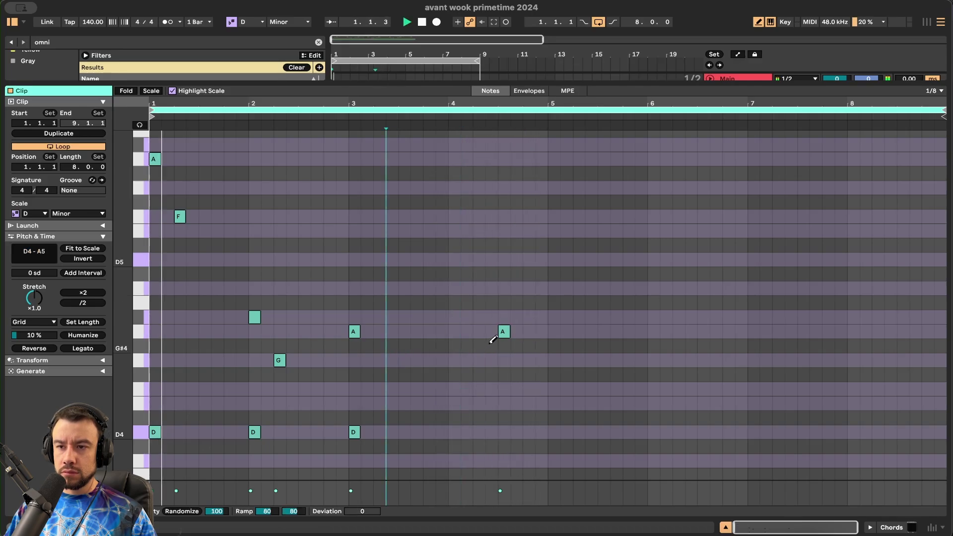
- Try G4 at bar 4, clear the B♭4 and D4 at bar 2, place F4 on beat 4 of bar 2, and empty bar 4
click(454, 360)
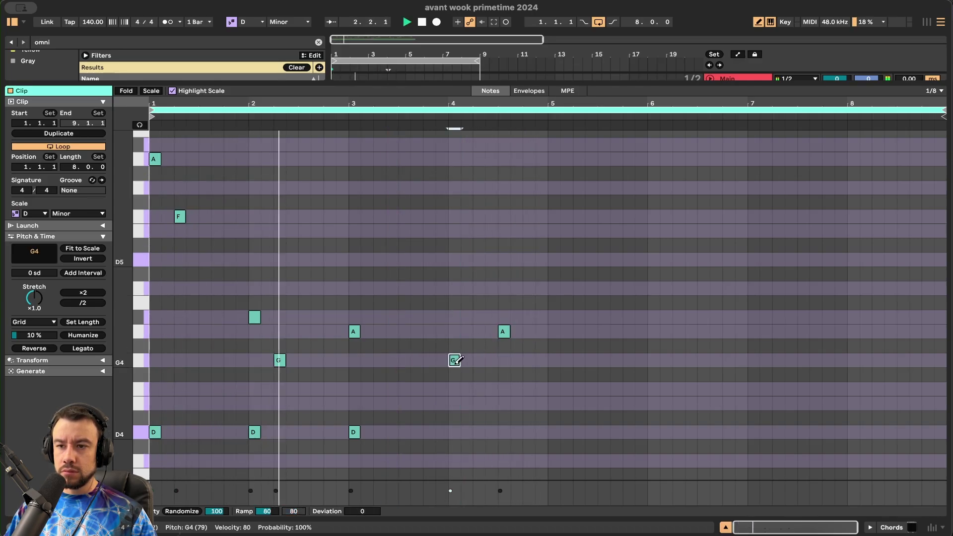
click(255, 317)
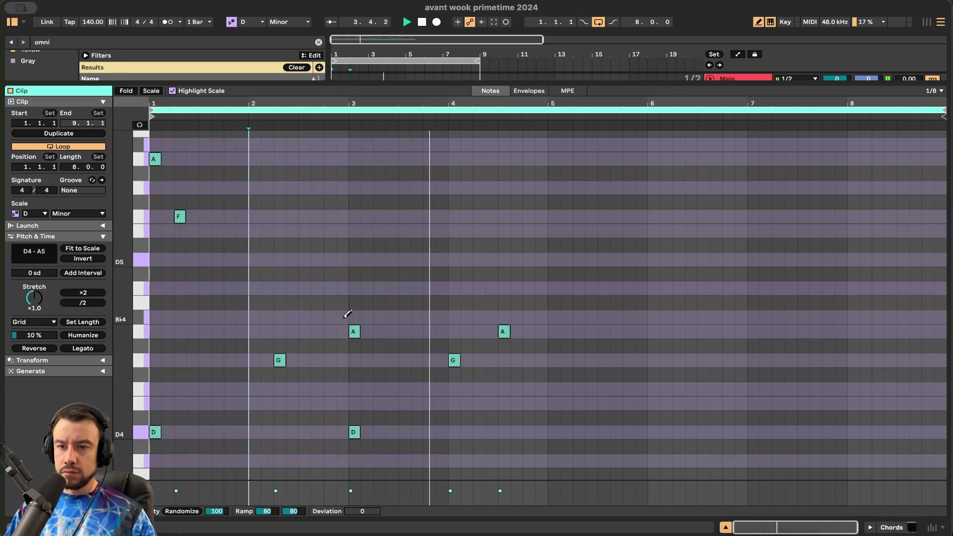
scroll(293, 323, down, 1)
drag(455, 358, 329, 386)
click(507, 329)
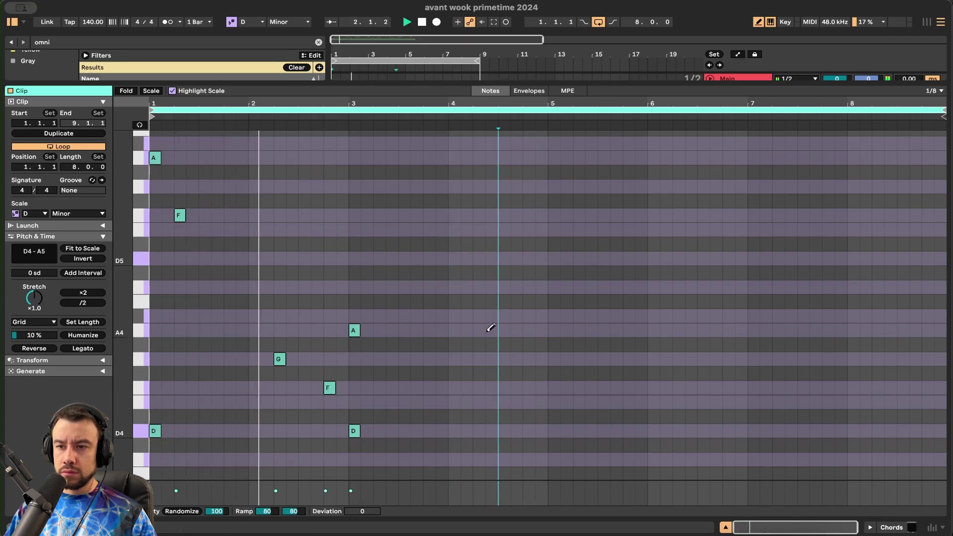
- Draw a C5 note at the start of bar 2 and restart playback with draw mode off
click(254, 287)
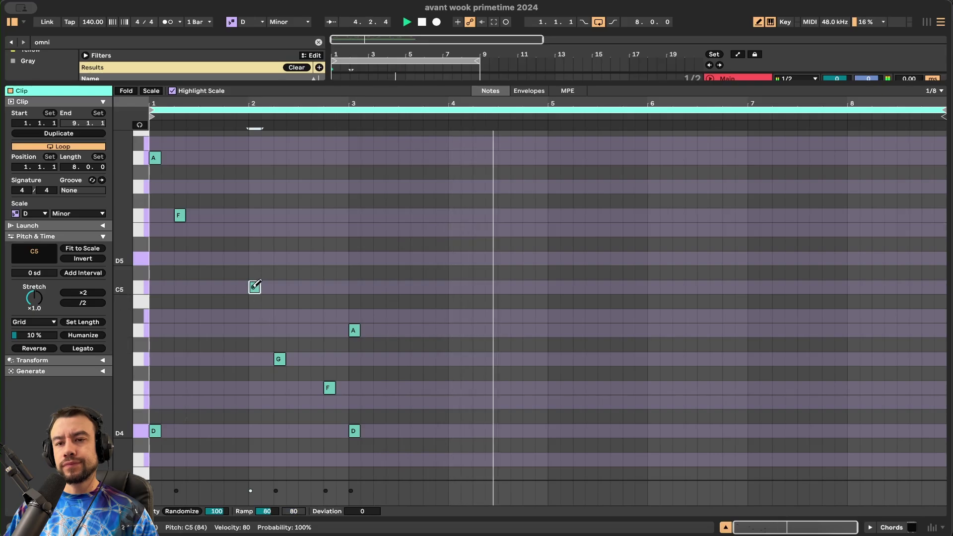
key(space)
key(space)
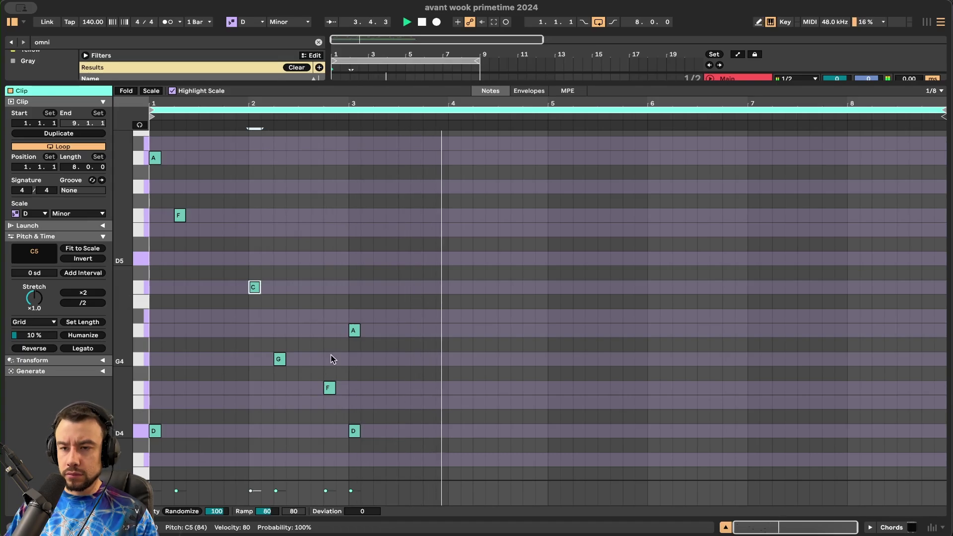
- Duplicate the note pattern to start at bar 5, and transpose all notes down two octaves
key(super+a)
key(super+d)
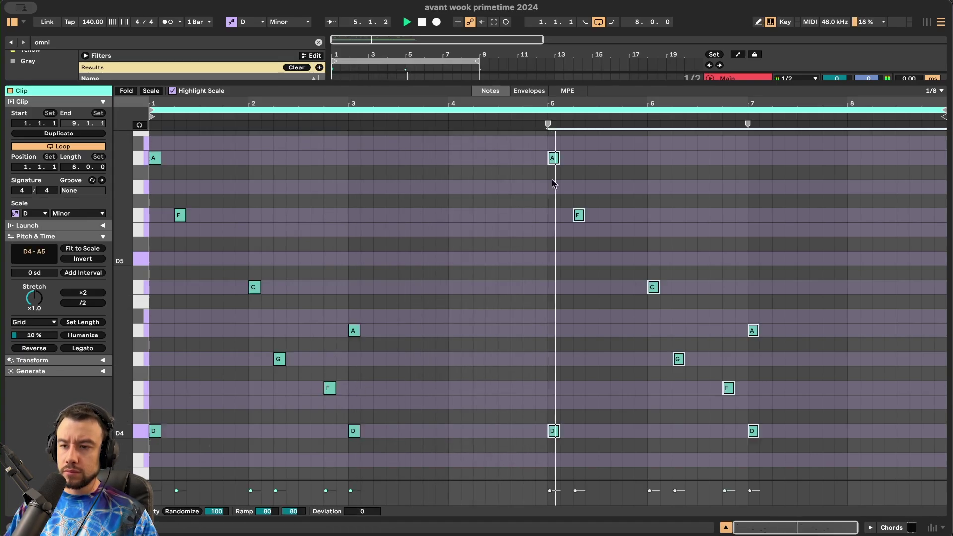
key(super+a)
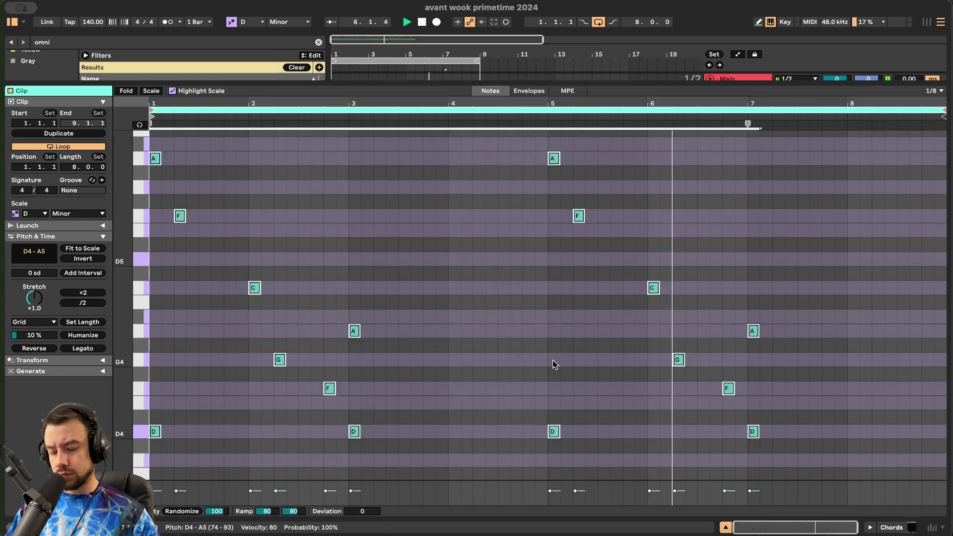
key(shift+Down)
key(shift+Down)
scroll(553, 359, down, 4)
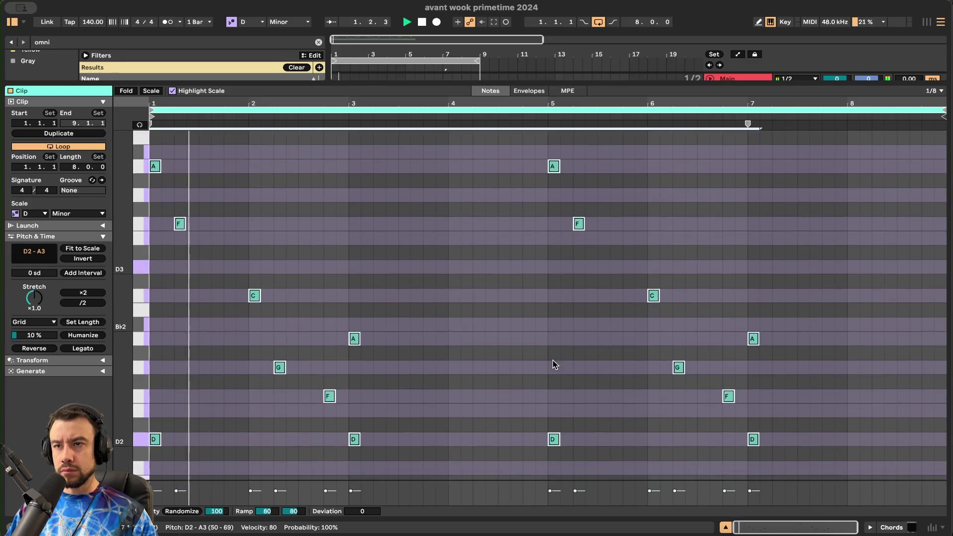
- Raise the G2 in bar 2 to D3 and shift it to beat 3, and delete the C3 at the start of bar 2
click(435, 362)
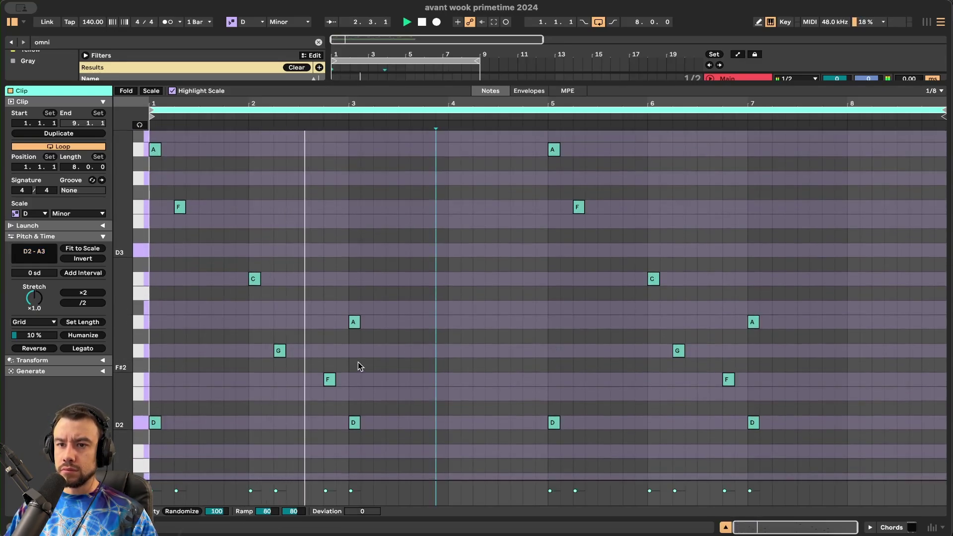
drag(278, 349, 278, 251)
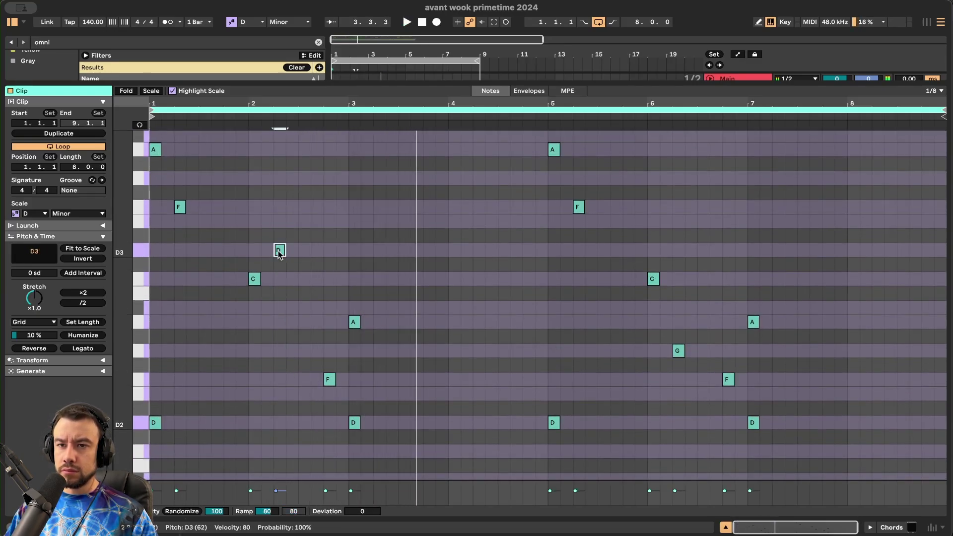
scroll(298, 397, up, 2)
scroll(192, 253, up, 2)
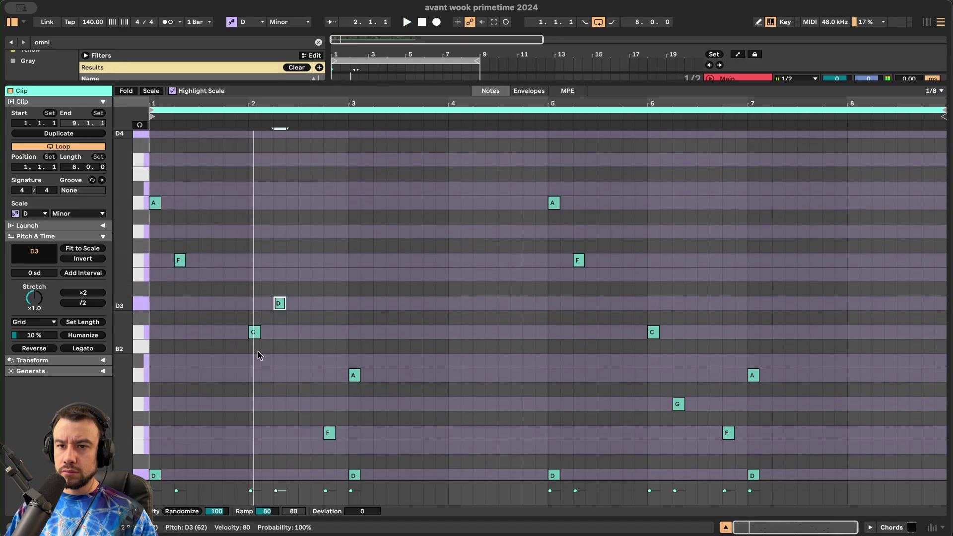
double_click(253, 332)
drag(279, 303, 304, 303)
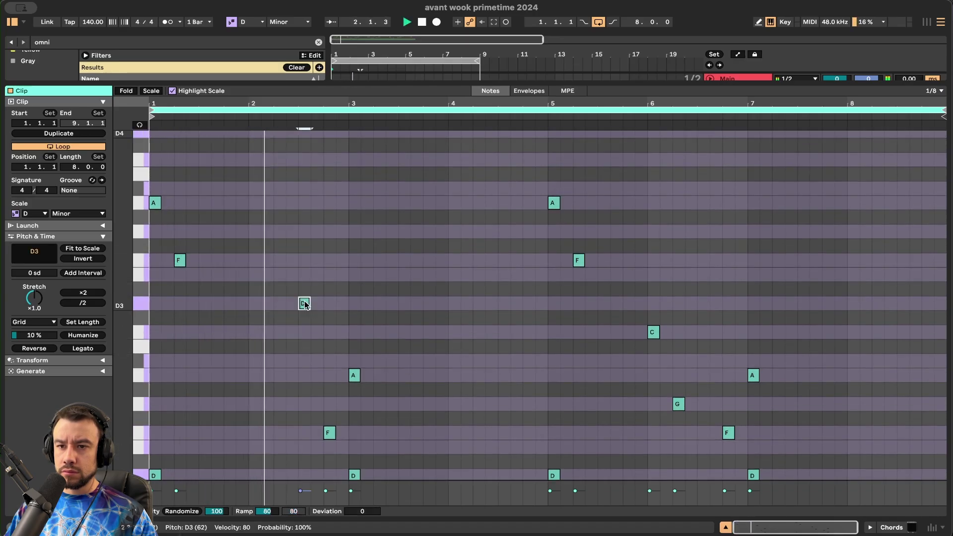
- Delete the duplicated notes in bars 5 to 8
scroll(325, 348, down, 2)
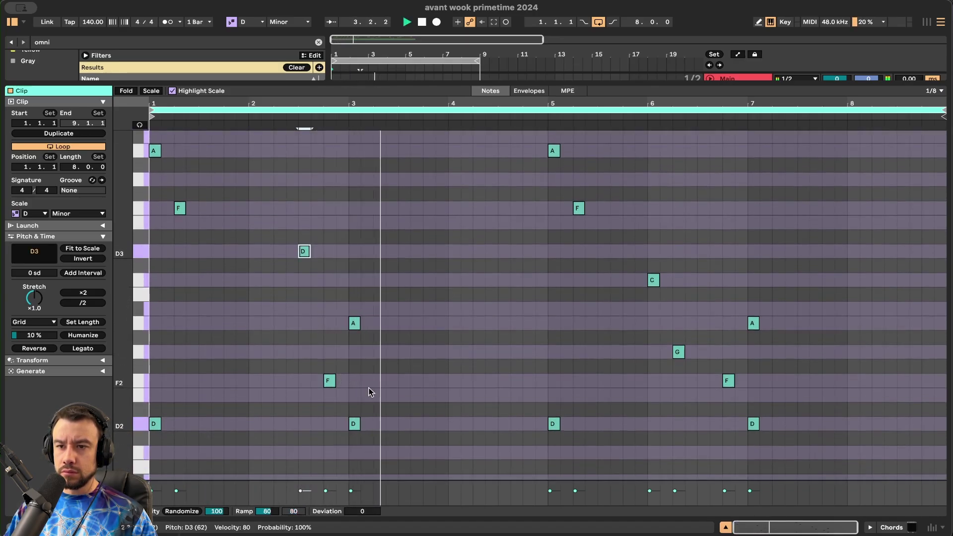
drag(548, 124, 946, 124)
key(Delete)
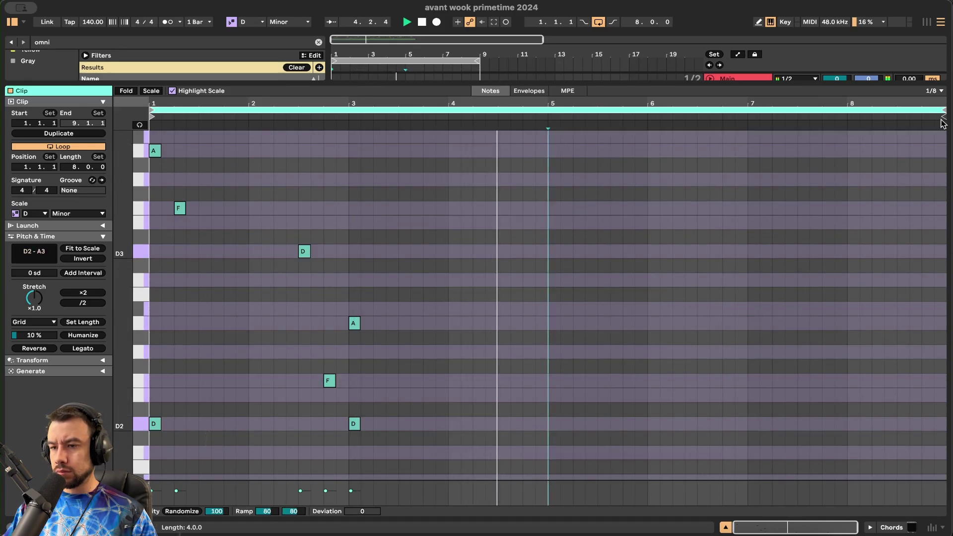
- Duplicate the bars 1–4 notes from D2 to F3, without the opening A3, so the pattern repeats from bar 5
drag(548, 460, 151, 147)
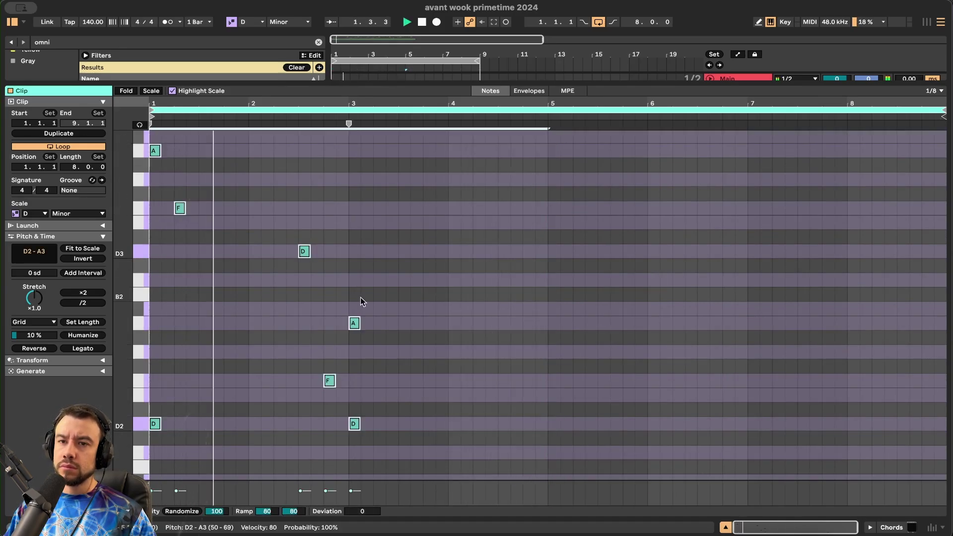
scroll(358, 383, up, 1)
scroll(447, 437, up, 1)
scroll(556, 467, down, 3)
drag(550, 434, 62, 118)
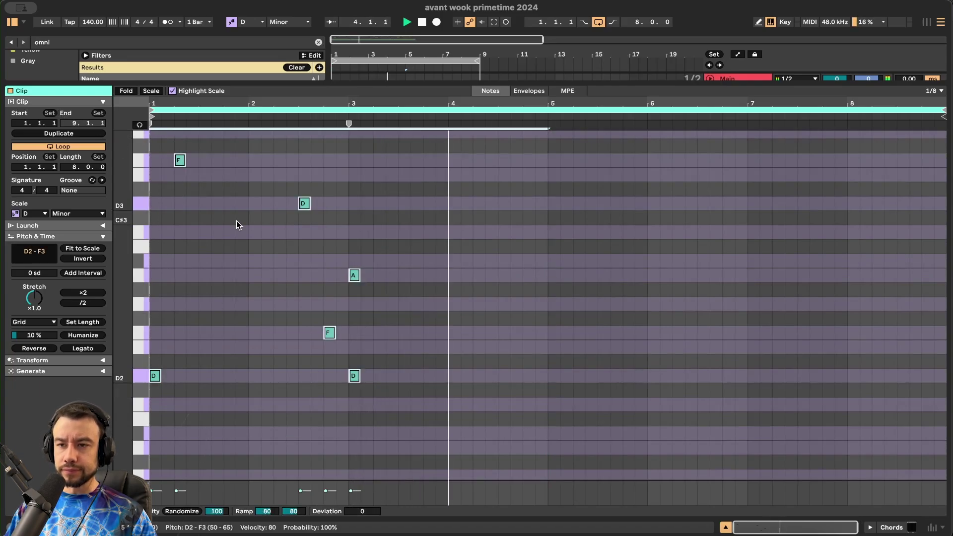
key(super+d)
click(484, 346)
scroll(496, 353, up, 1)
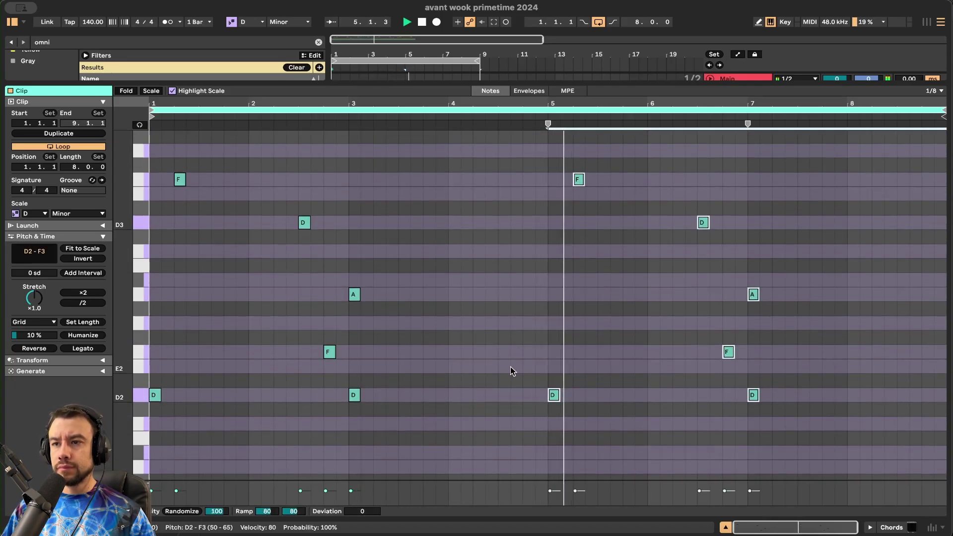
- Add an A2 note on beat 4 of bar 5 and a B♭2 note at the start of bar 6
double_click(628, 251)
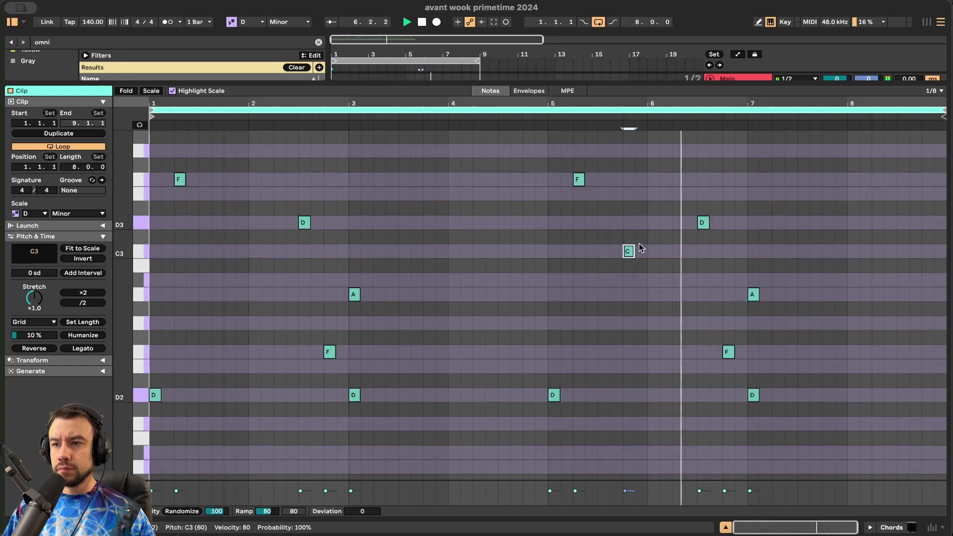
drag(639, 258, 650, 292)
double_click(653, 280)
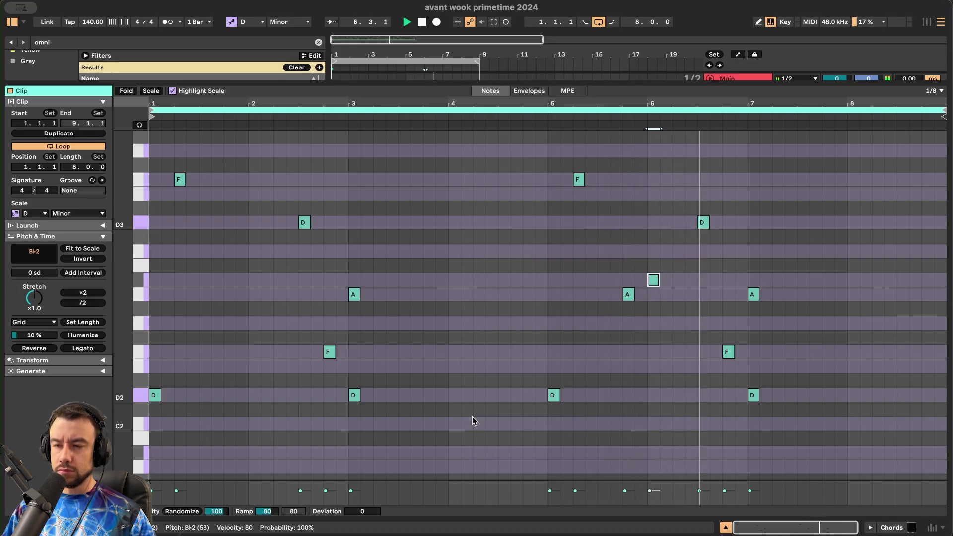
- Lower the D3 on beat 3 of bar 6 to C3 and the A2 at the start of bar 7 to F2
drag(705, 225, 704, 252)
click(754, 297)
drag(755, 297, 755, 325)
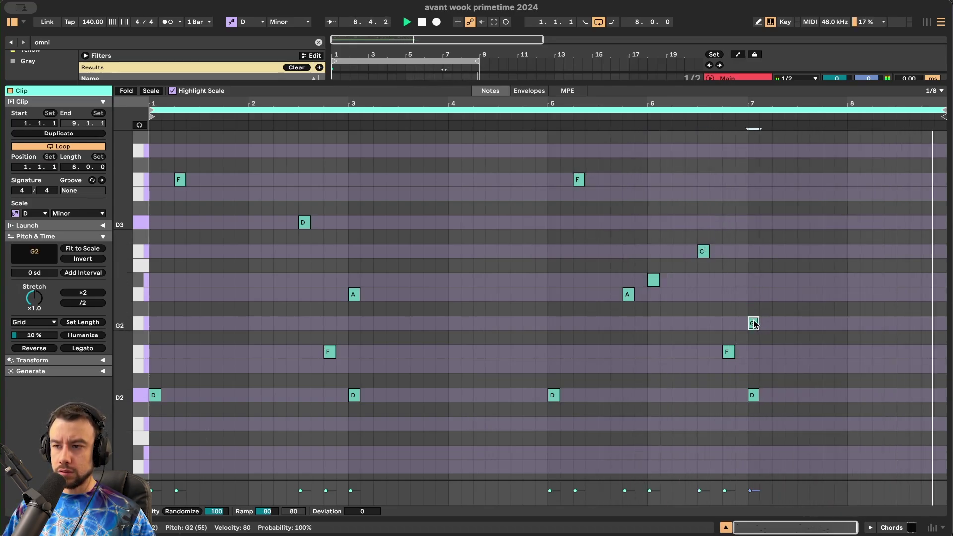
scroll(633, 422, up, 1)
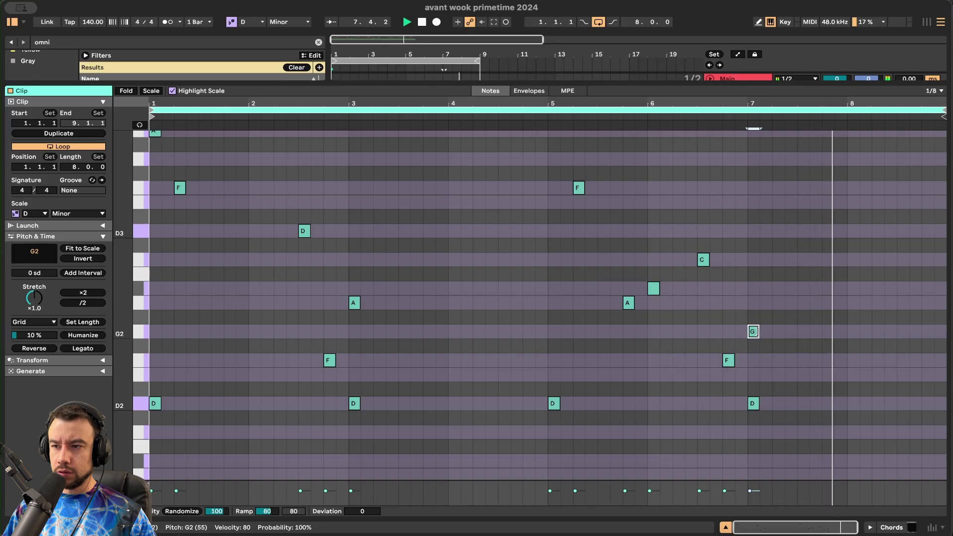
drag(754, 333, 755, 362)
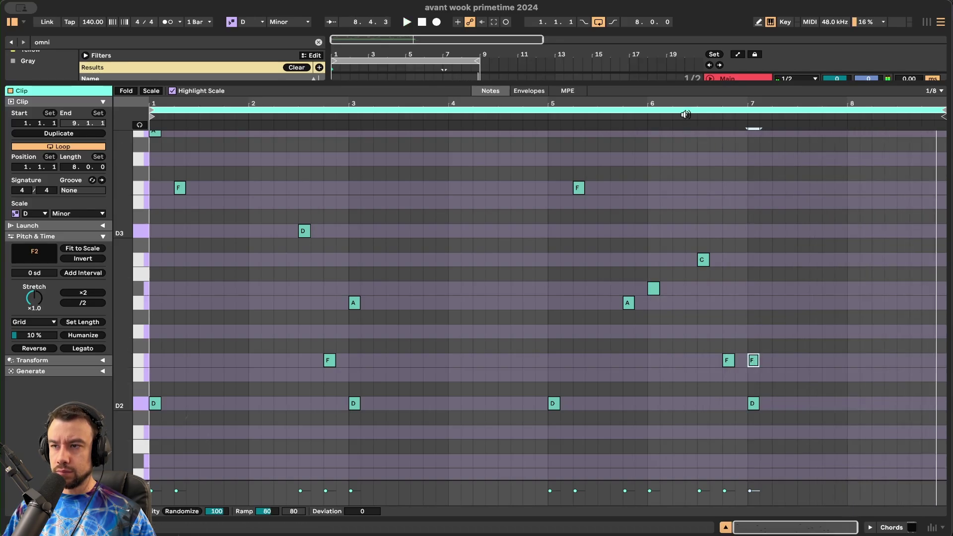
scroll(779, 401, down, 2)
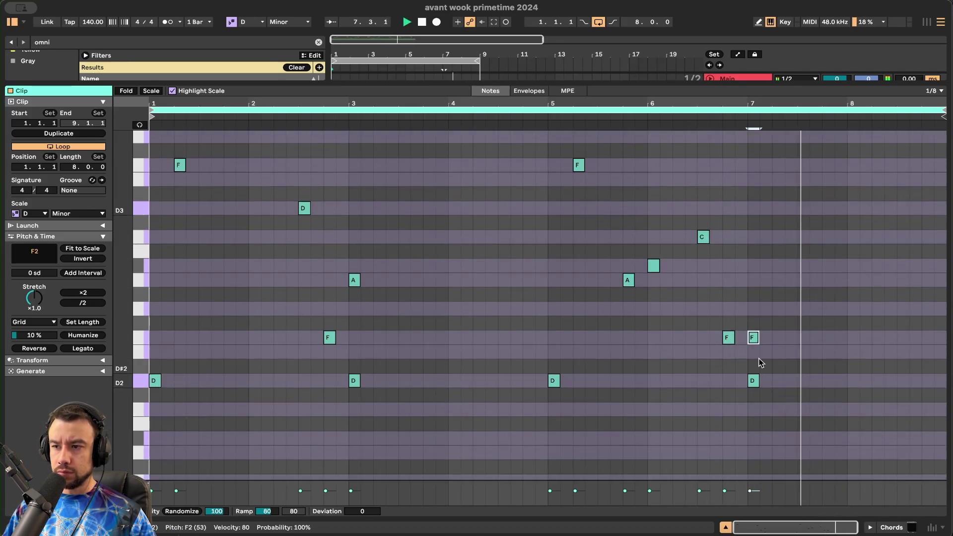
- Return to the arrangement, clear the sample search and preview Glitch 4 from the Wook Bass Atmospheres & FX 01 glitches in Avant Kits
key(alt+super+l)
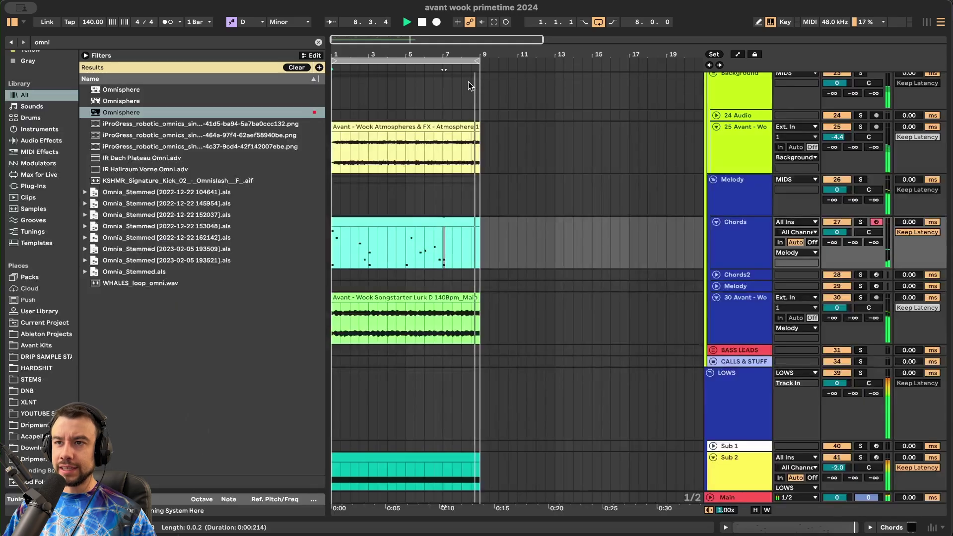
scroll(469, 81, up, 4)
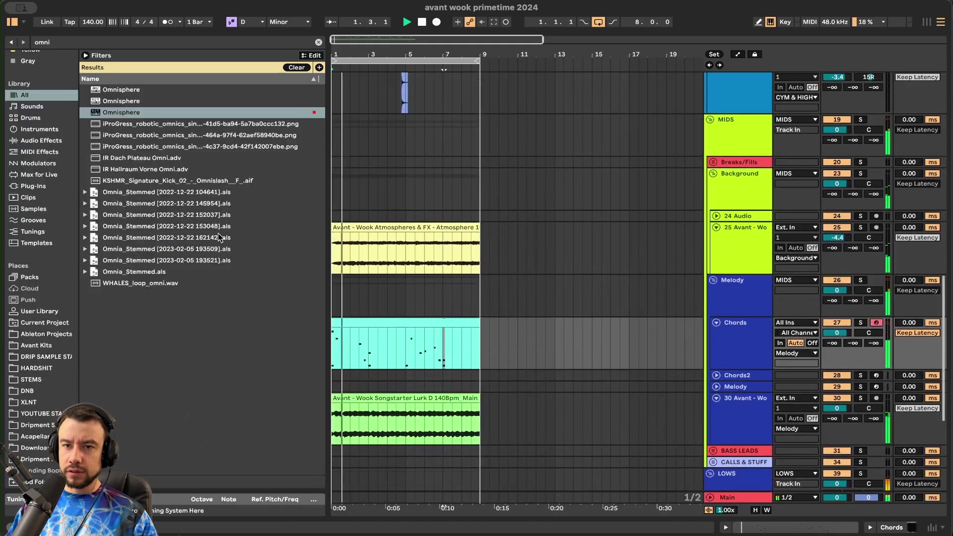
click(45, 357)
click(36, 345)
click(318, 42)
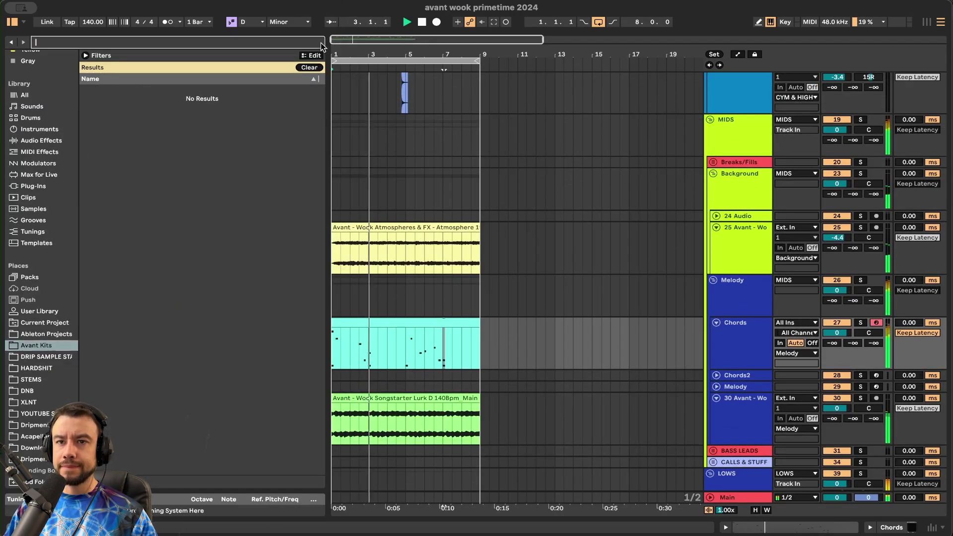
click(100, 114)
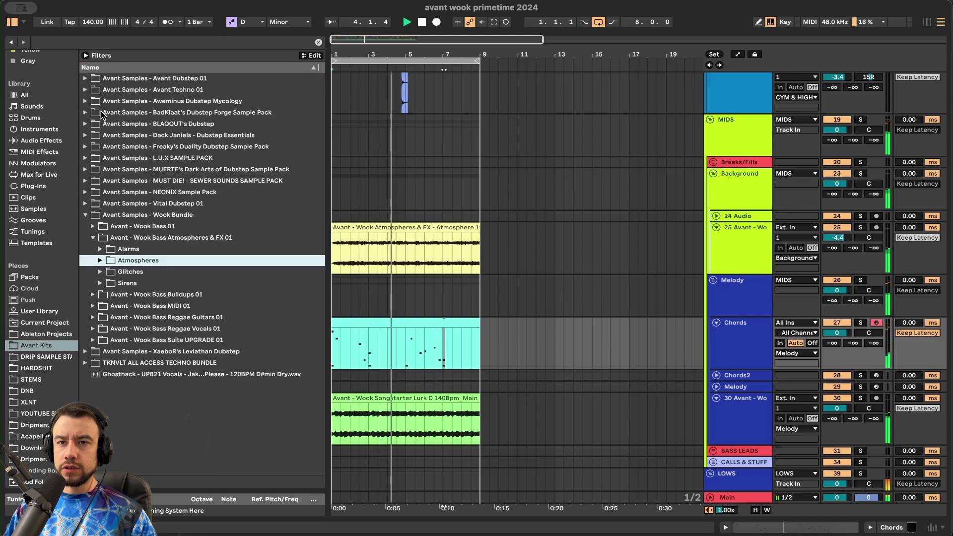
click(100, 272)
click(199, 317)
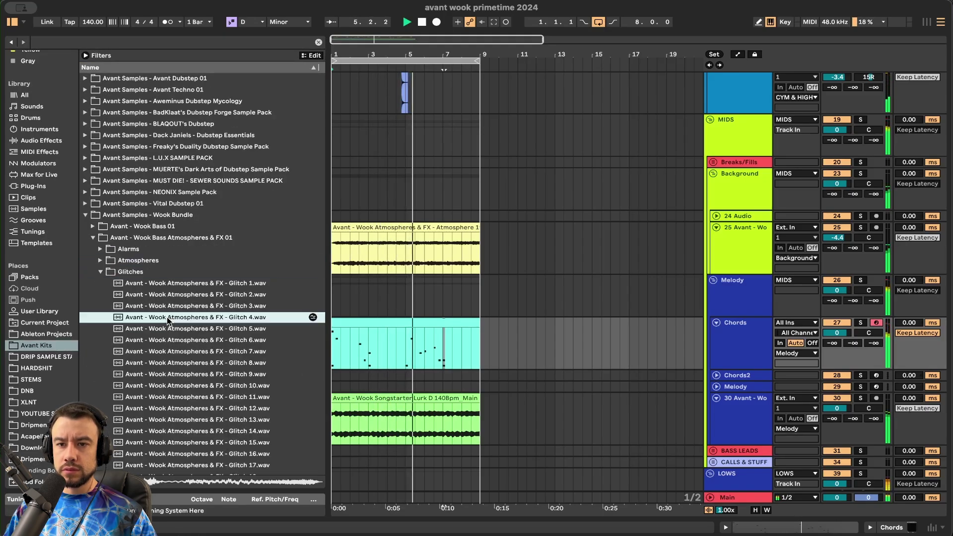
- Place the Glitch 4 sample on track 2 of the VOX & SAMPLES group at beat 3 of bar 1
scroll(201, 288, down, 4)
scroll(442, 353, up, 3)
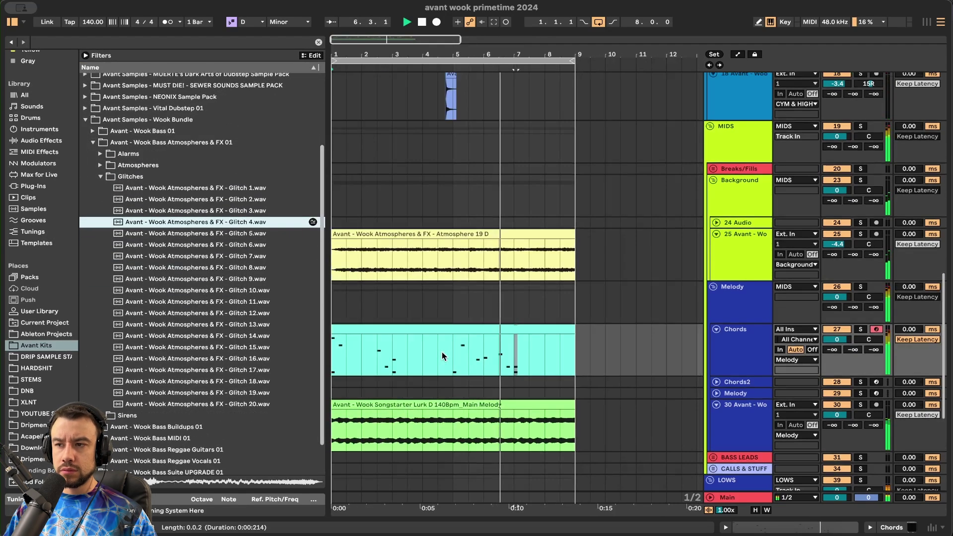
scroll(442, 352, up, 10)
click(710, 77)
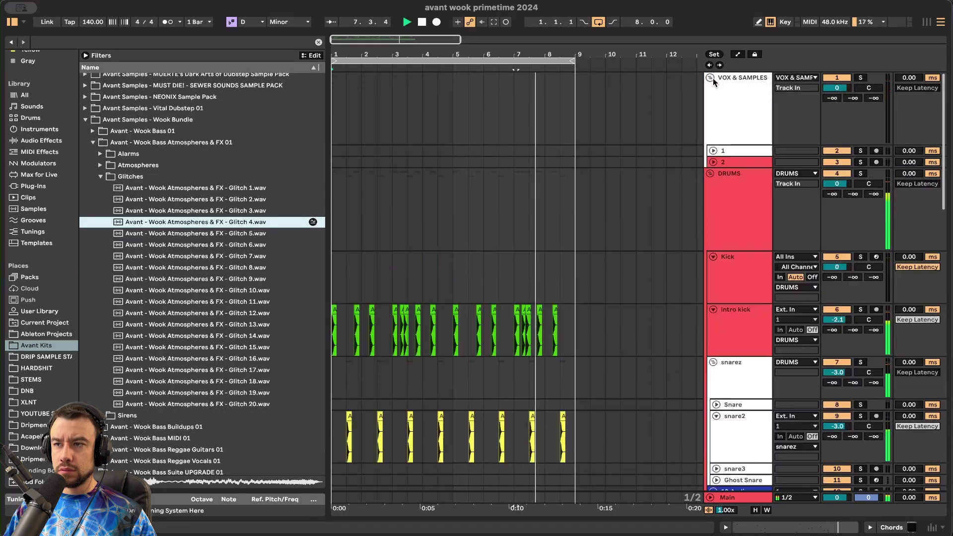
drag(208, 222, 366, 185)
key(plus)
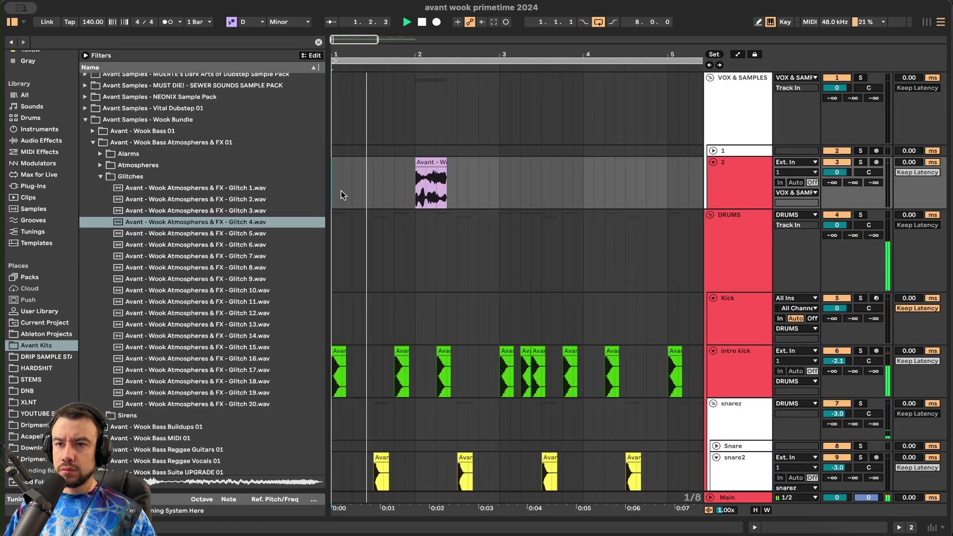
drag(423, 168, 380, 168)
key(plus)
scroll(380, 168, left, 2)
key(minus)
- Add the Delay effect to the glitch track and lower the track's volume to -4.0 dB
double_click(730, 192)
key(super+f)
text(de)
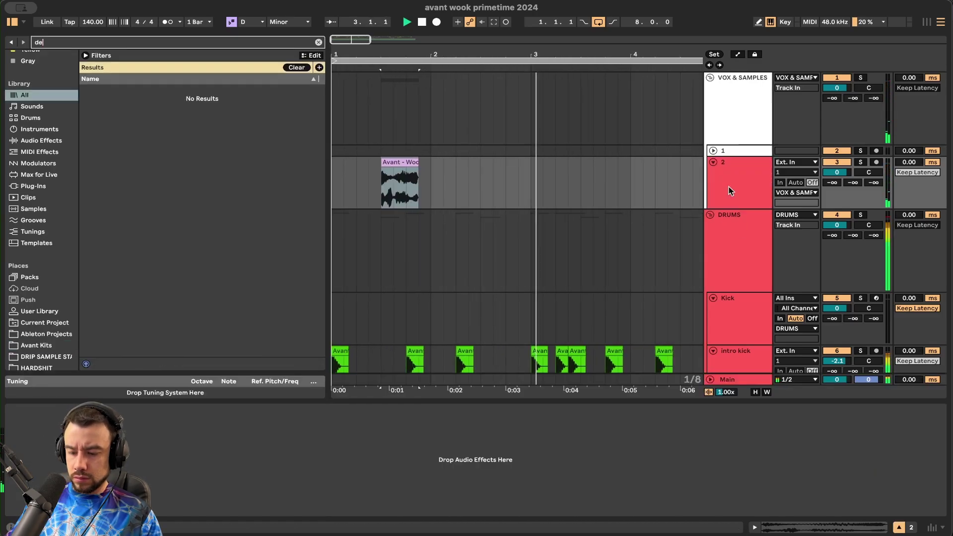
text(lay)
double_click(185, 112)
key(space)
key(space)
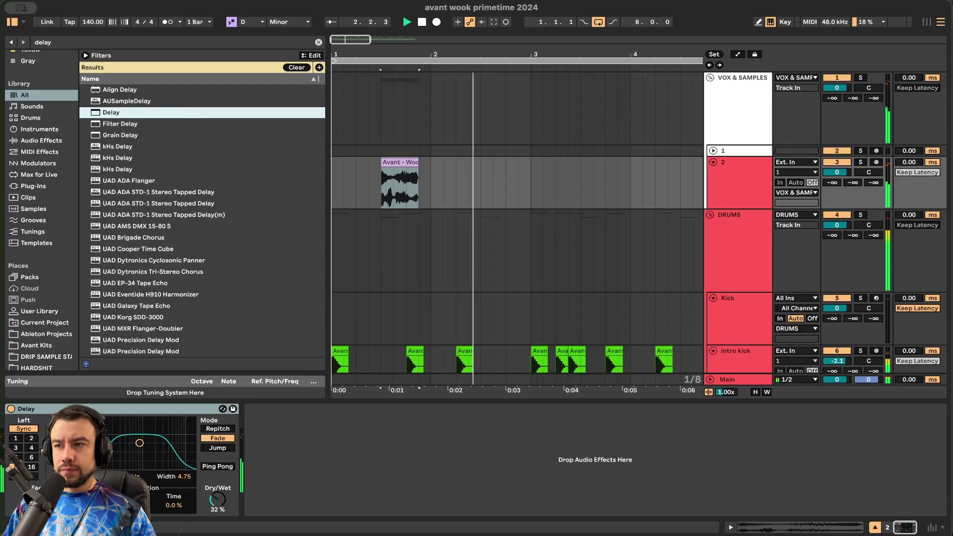
drag(837, 172, 838, 179)
- Add Hybrid Reverb after the Delay on the glitch track and set its dry/wet to 18%
key(super+f)
text(hybrid)
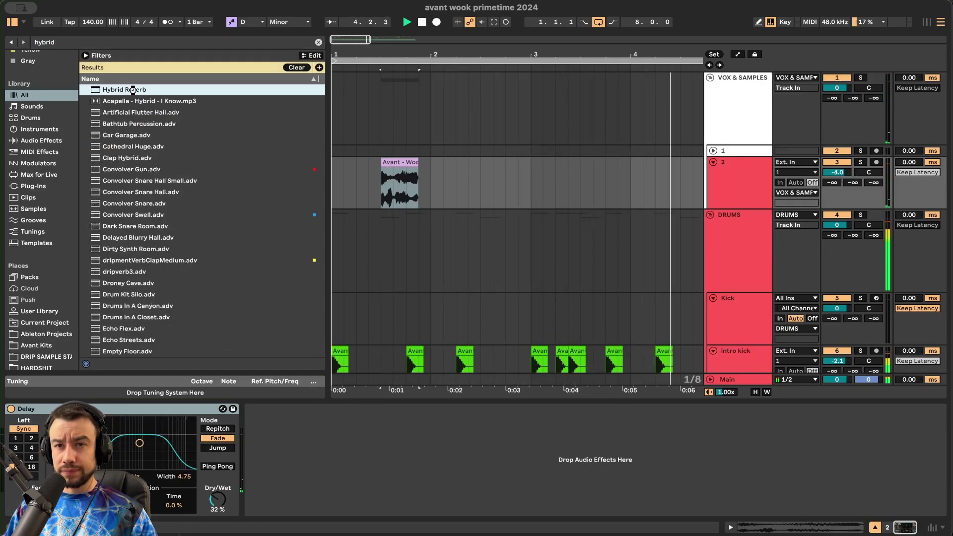
drag(132, 90, 391, 451)
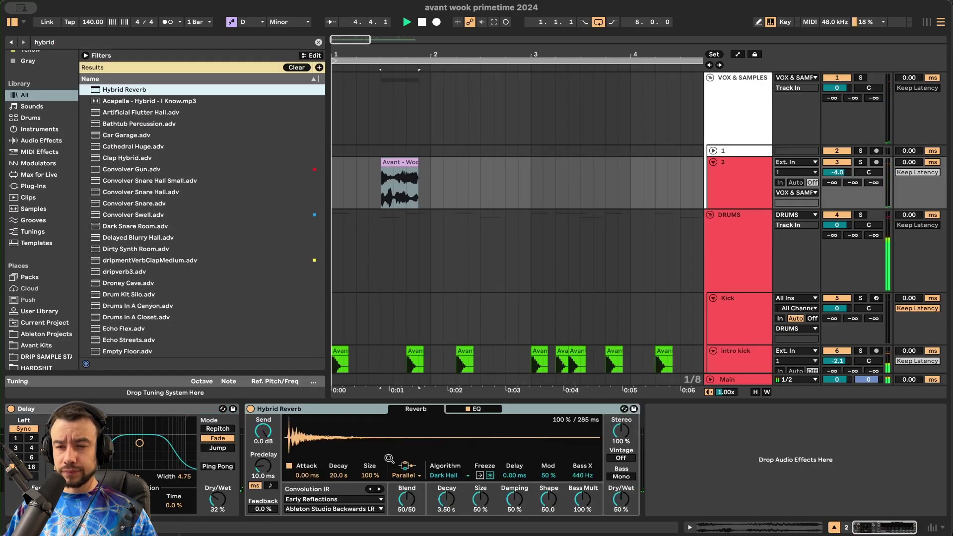
drag(620, 499, 622, 506)
key(space)
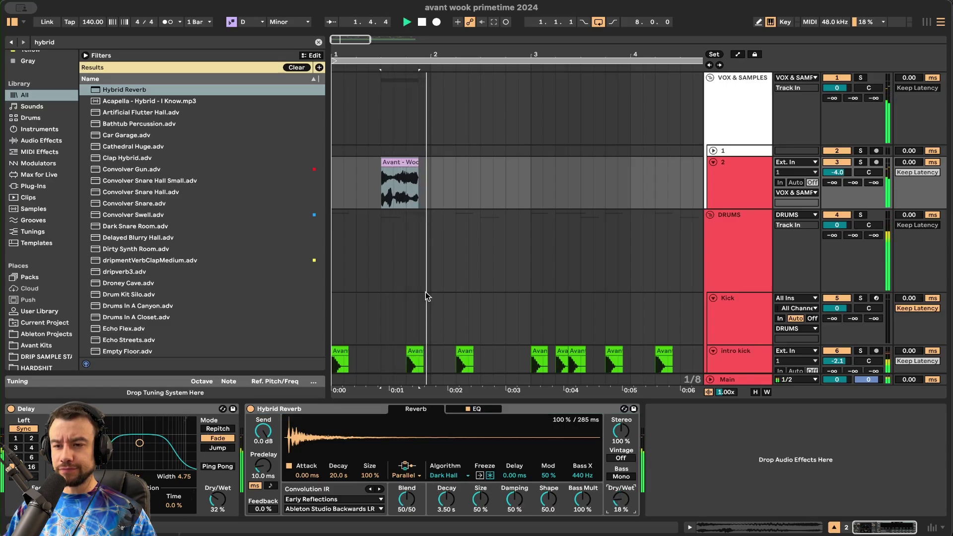
- Set the Hybrid Reverb's convolution decay to 7.95 s and the glitch track's volume to -7.2 dB
key(minus)
drag(339, 476, 338, 487)
key(space)
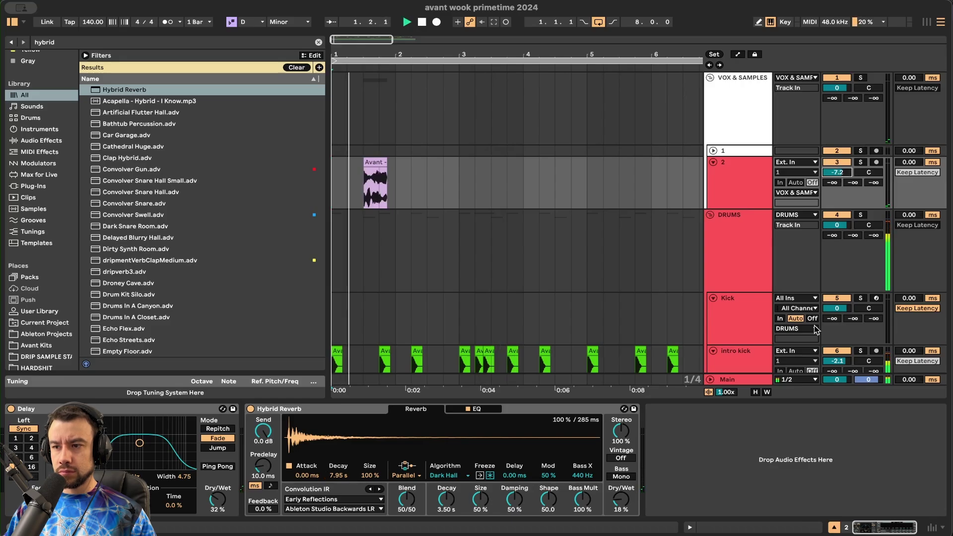
- Hide the device chain and review the arrangement's tracks down to the busses during playback
drag(694, 400, 690, 457)
key(plus)
key(plus)
scroll(505, 339, down, 4)
scroll(505, 338, down, 10)
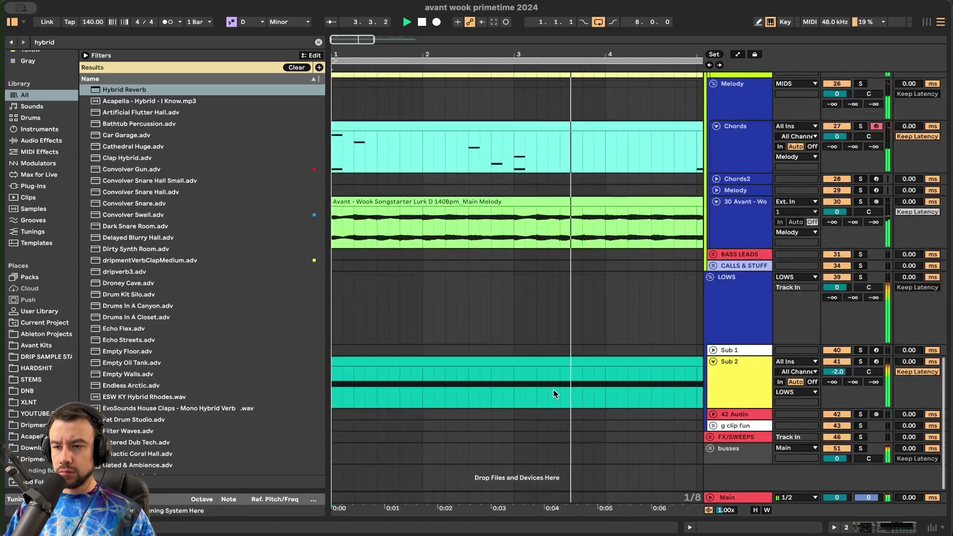
key(minus)
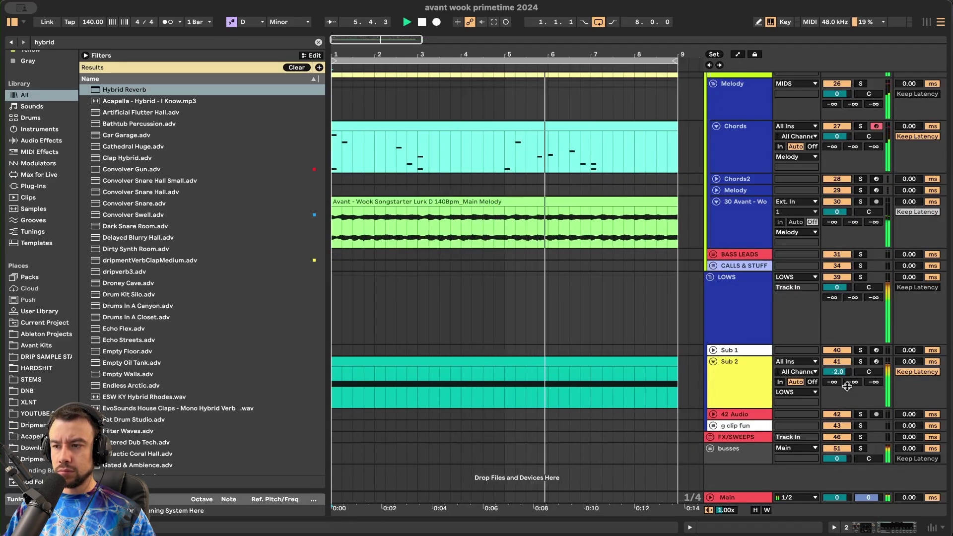
key(minus)
scroll(615, 359, up, 1)
scroll(440, 373, up, 15)
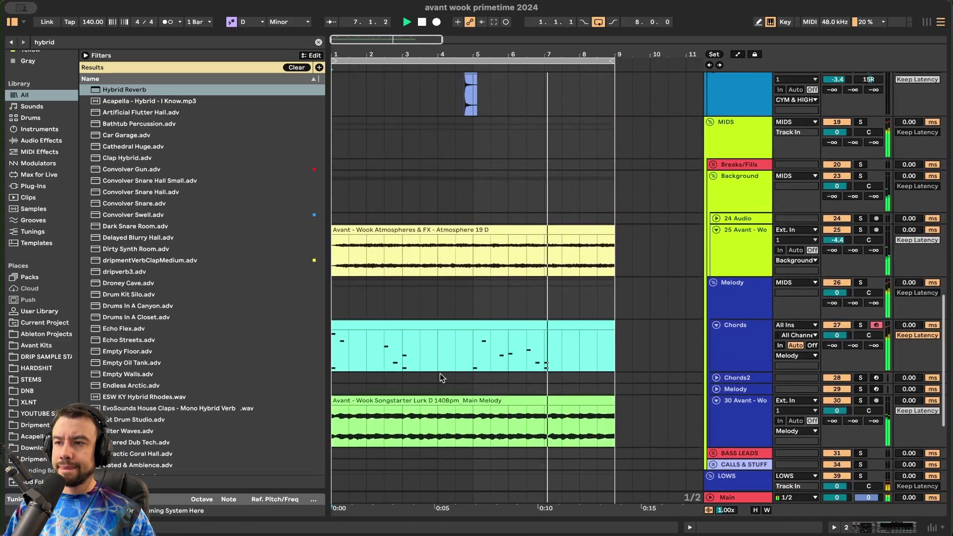
- Add an EQ Eight to the Chords track with a low cut near 150 Hz and a lowered high shelf near 880 Hz
scroll(452, 335, down, 10)
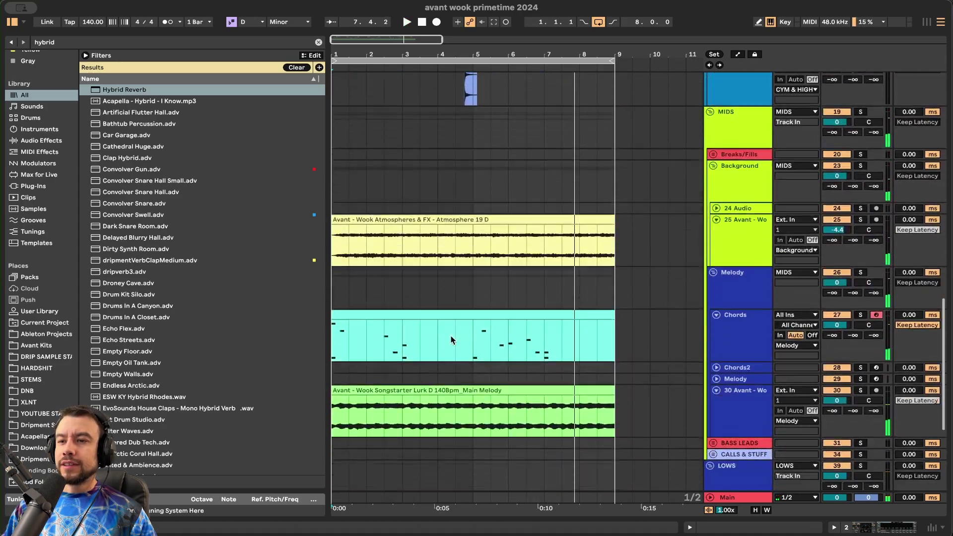
click(726, 330)
double_click(727, 330)
key(super+f)
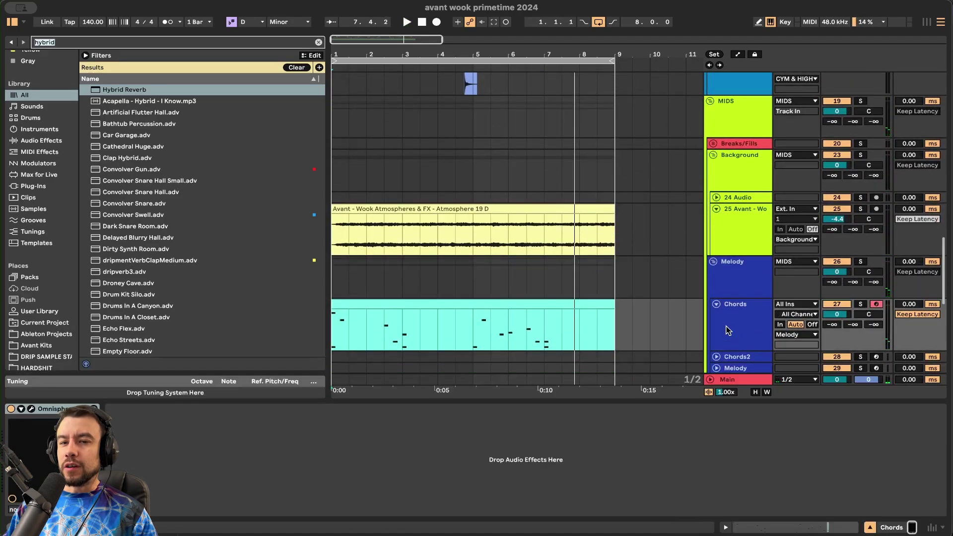
text(eq)
drag(134, 93, 221, 472)
key(super+z)
drag(124, 103, 207, 429)
drag(210, 464, 223, 468)
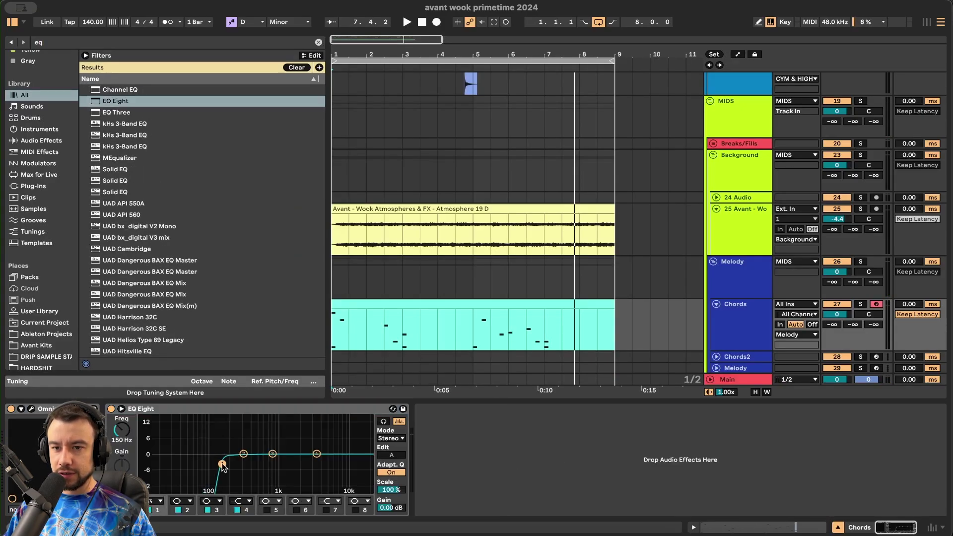
drag(317, 453, 274, 475)
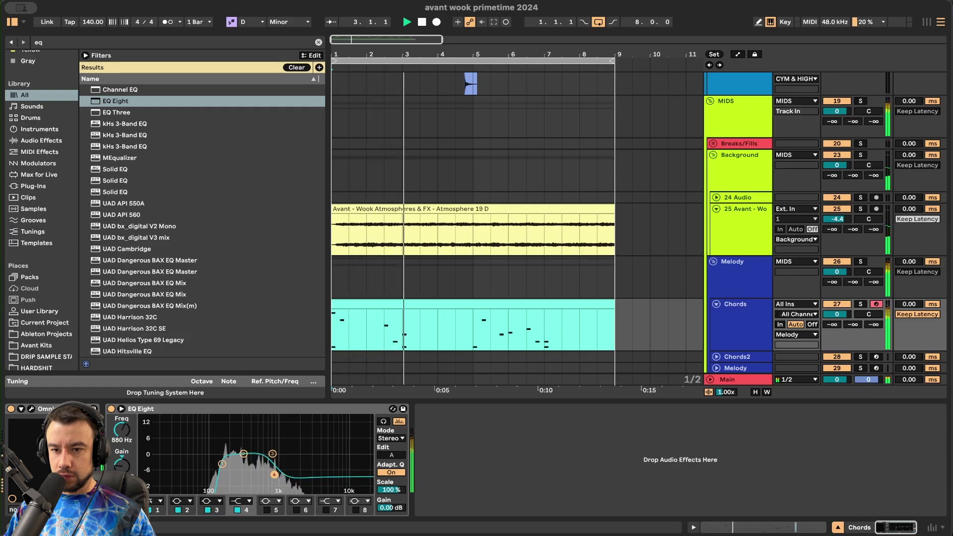
- Copy the Chords EQ Eight to the end of track 2's effect chain and set its second band to about 367 Hz, -1.86 dB
scroll(458, 195, up, 10)
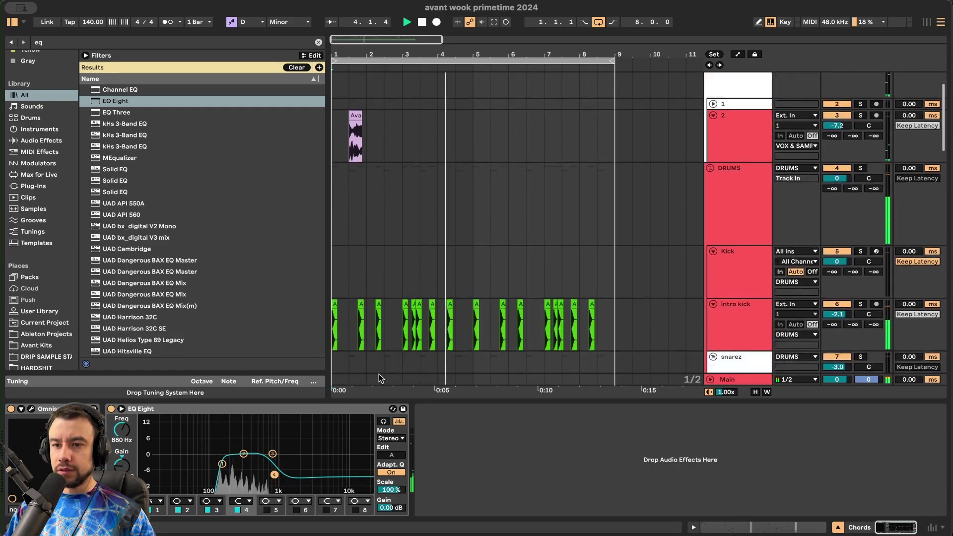
click(350, 408)
click(736, 104)
click(738, 128)
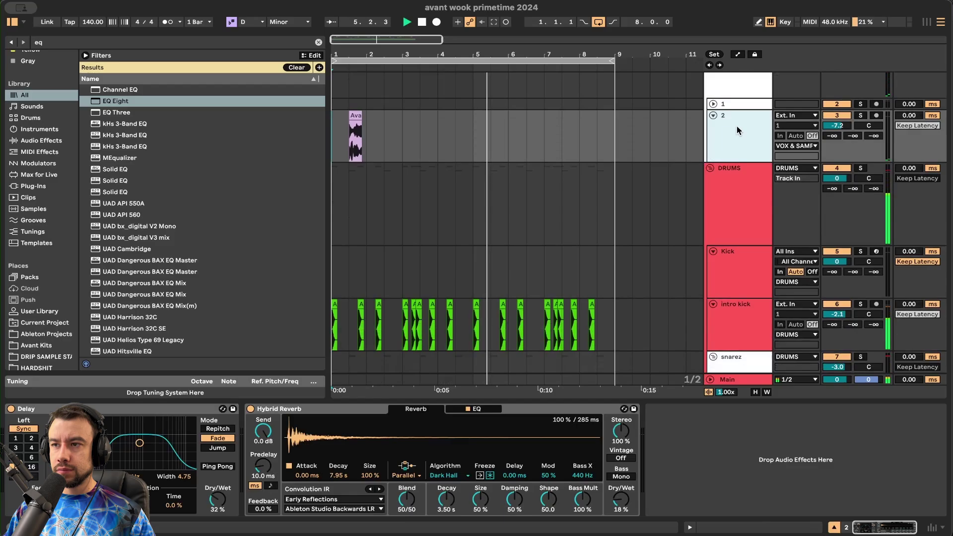
click(677, 468)
key(ctrl+v)
drag(755, 464, 781, 458)
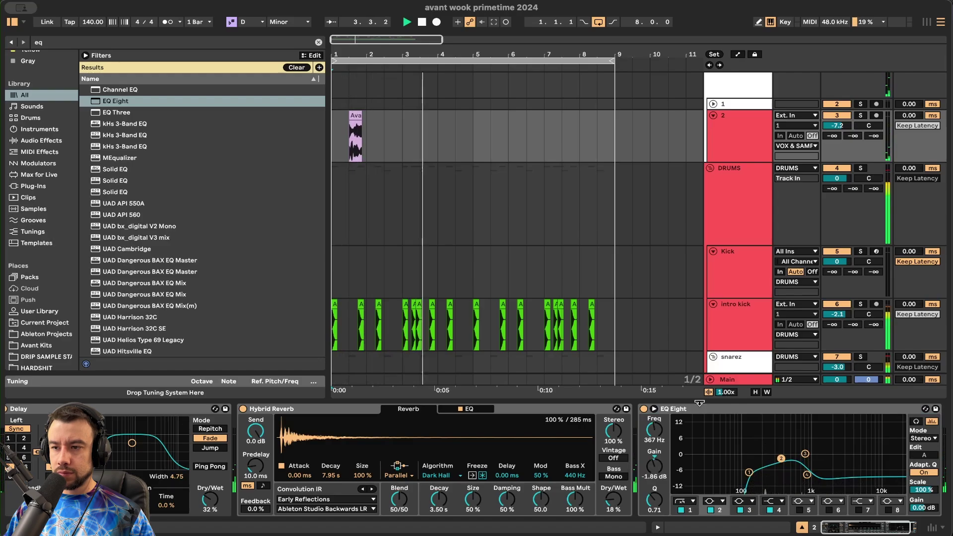
- Move the third EQ Eight band on the Main Melody audio track to about 1.09 kHz
key(alt+super+l)
scroll(504, 342, down, 10)
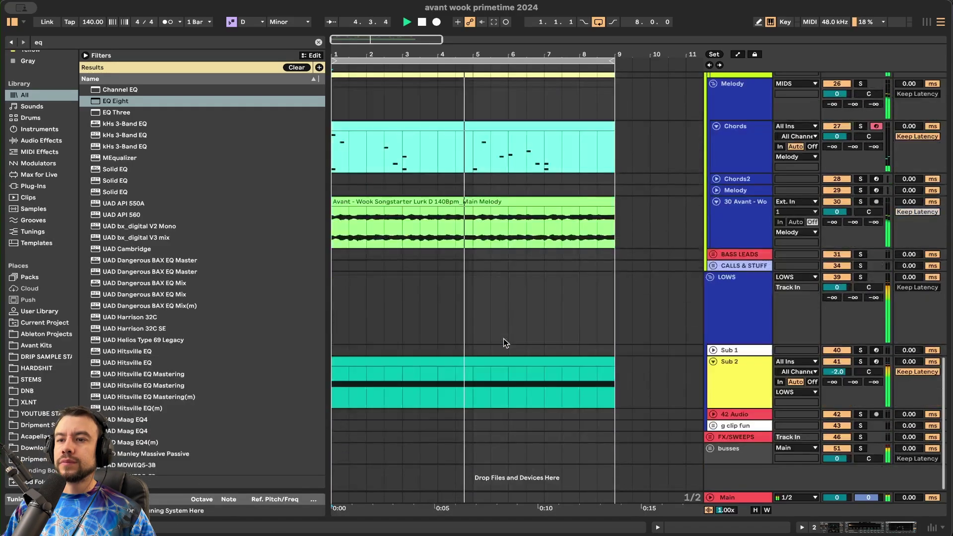
click(632, 231)
key(alt+super+l)
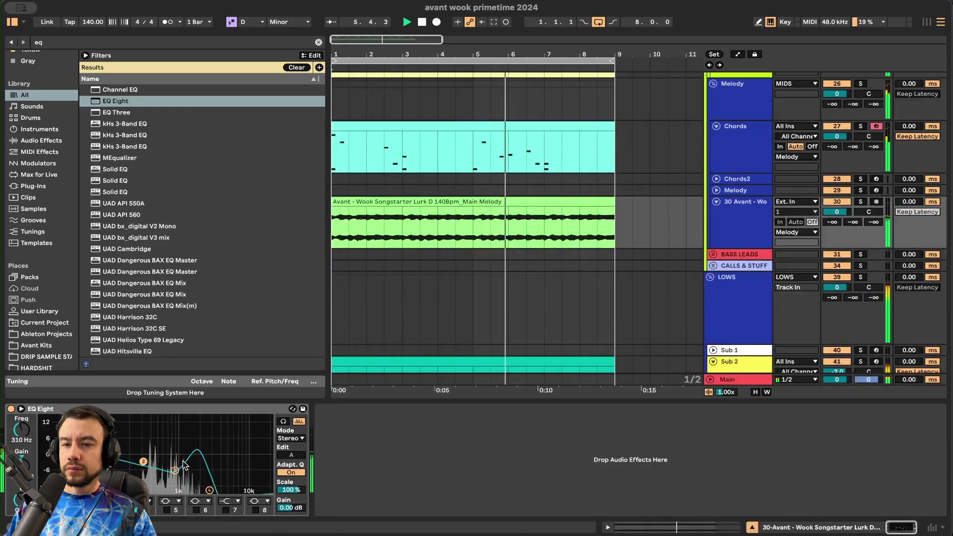
drag(175, 476, 190, 476)
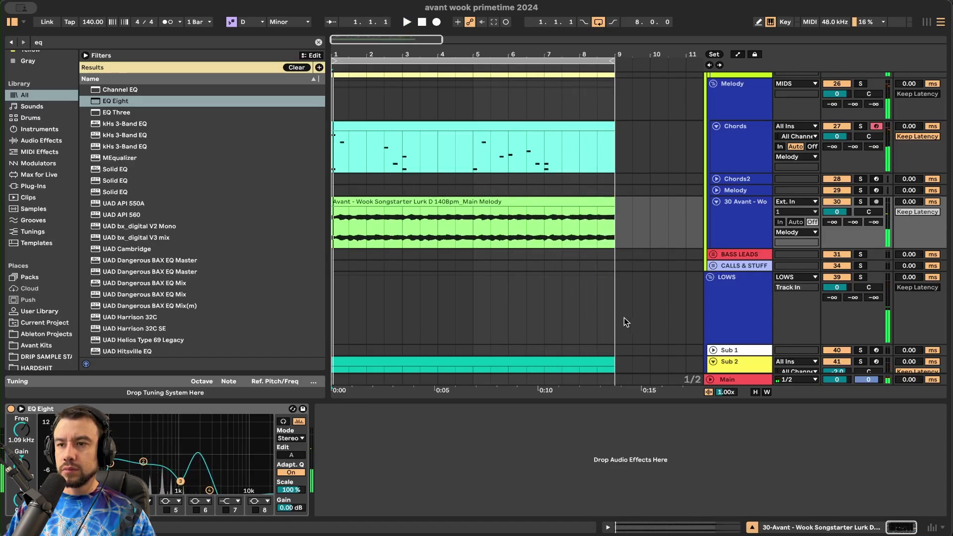
- Find the HalfTime plug-in and add it to the Main Melody track ahead of the EQ Eight
key(super+f)
text(half)
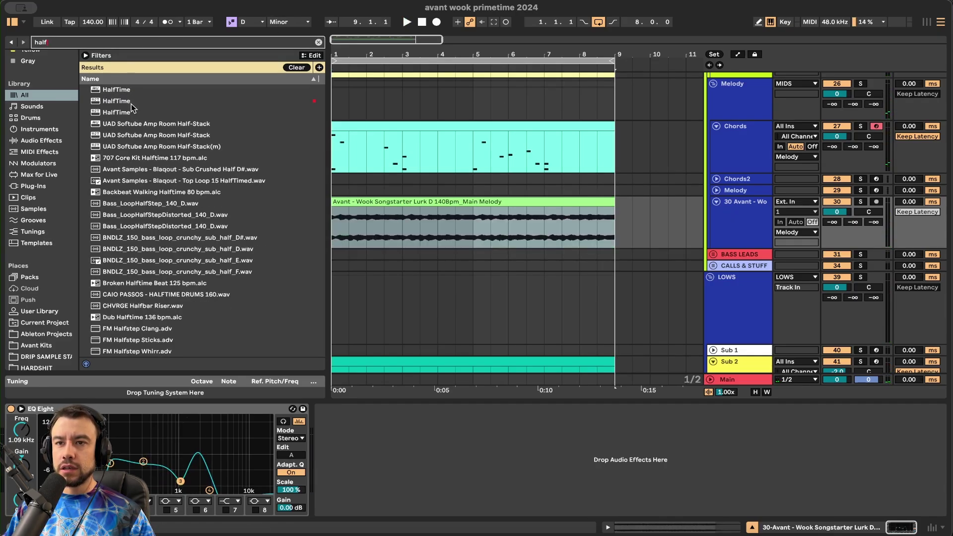
drag(131, 103, 382, 397)
click(334, 420)
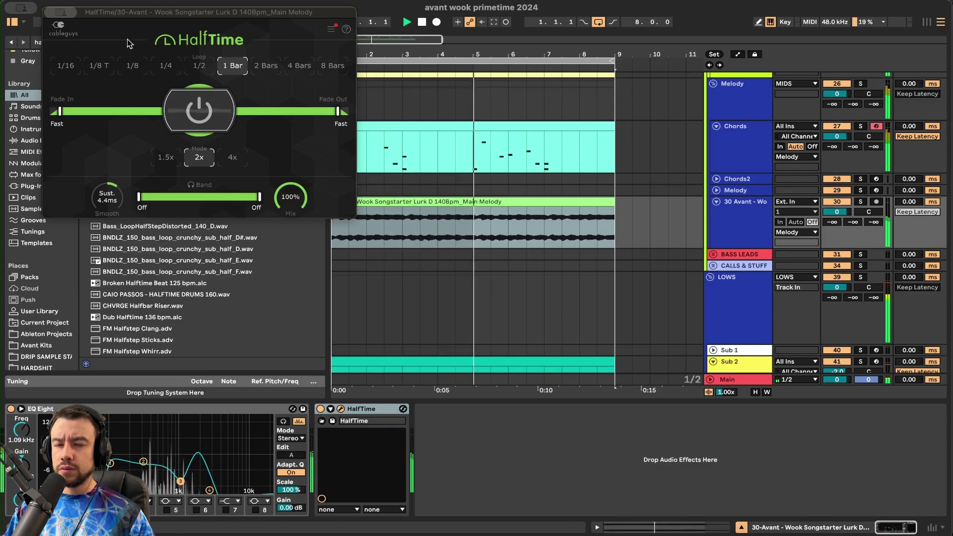
drag(358, 409, 105, 428)
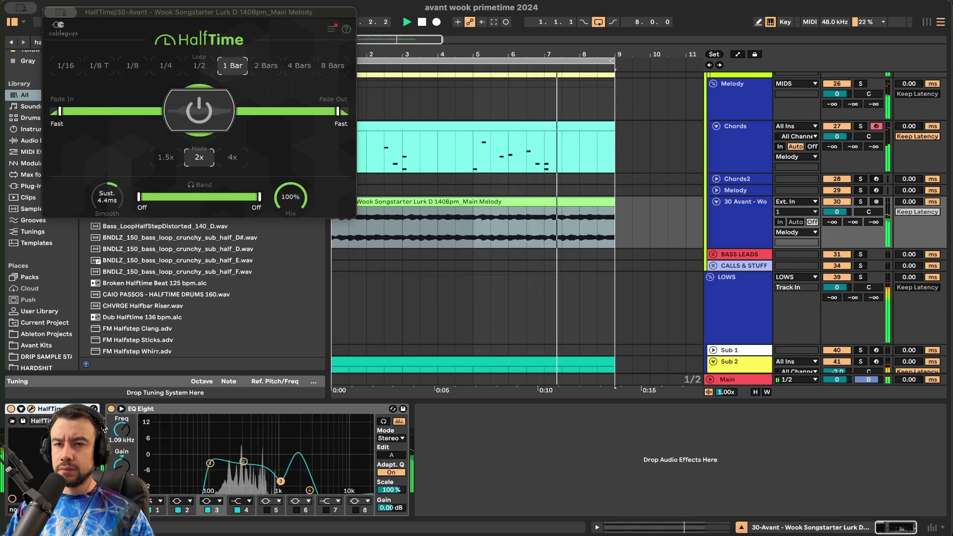
- Set HalfTime's loop length to 1/4, listen to the playback and close the plug-in window
click(166, 66)
key(space)
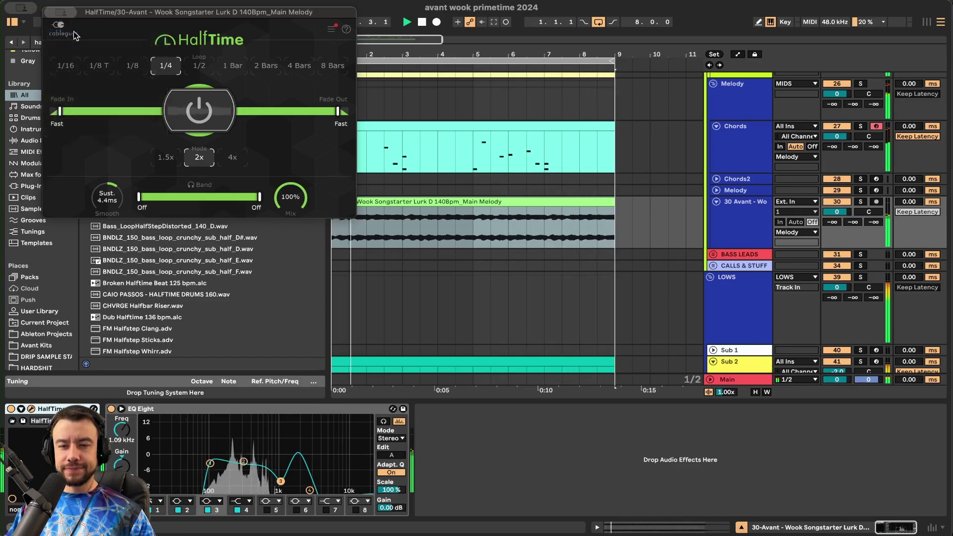
click(55, 18)
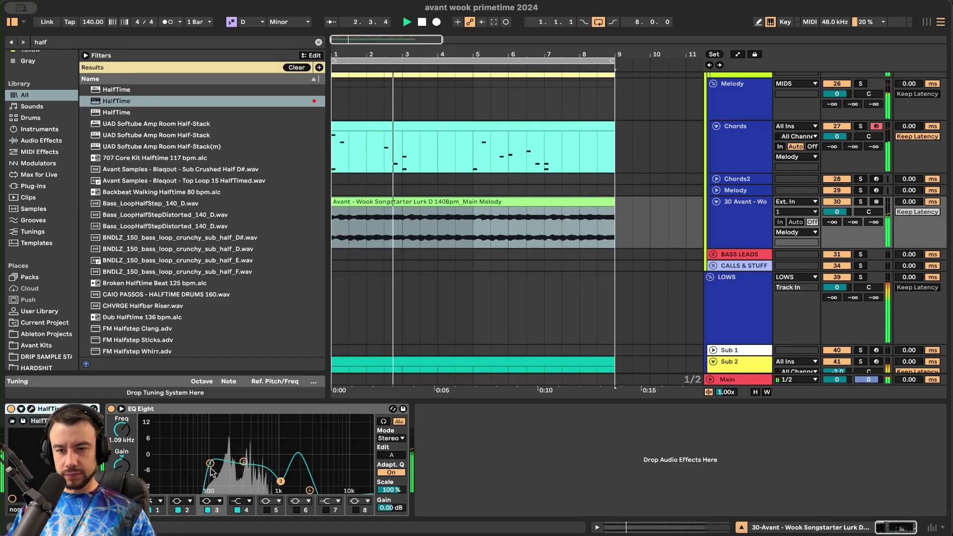
- Search the library for "closed", then search for "hat" within the Avant Kits folder
scroll(409, 302, up, 15)
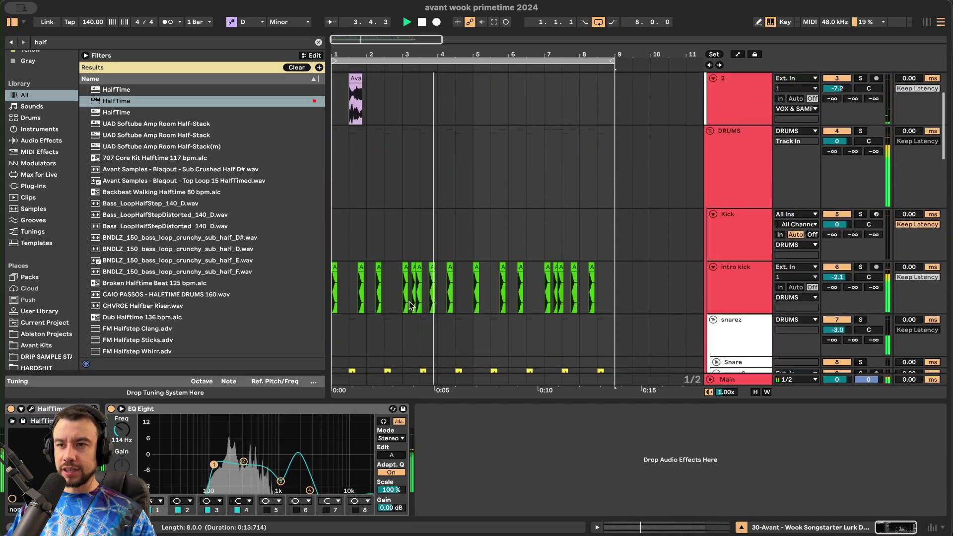
key(super+f)
text(closed)
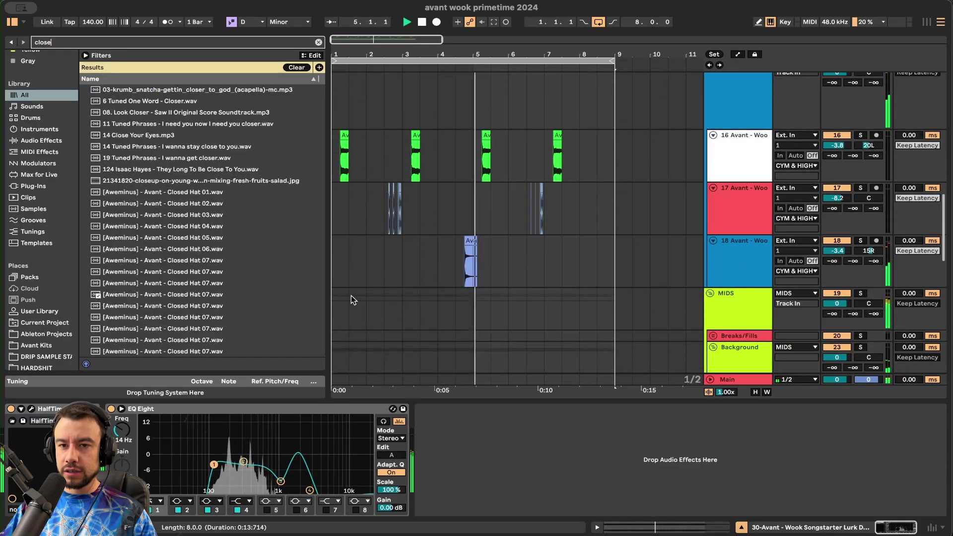
scroll(58, 337, down, 5)
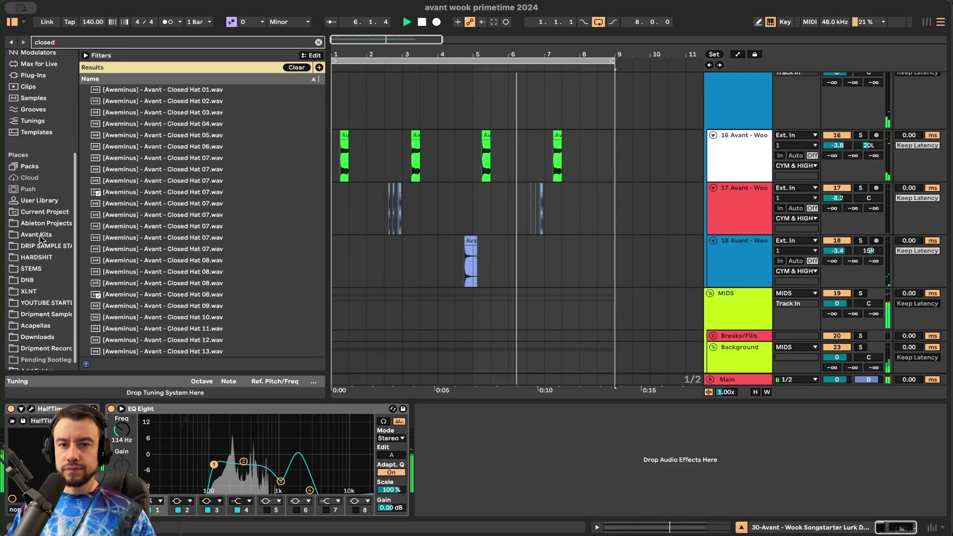
click(41, 237)
key(super+f)
text(hat)
click(54, 306)
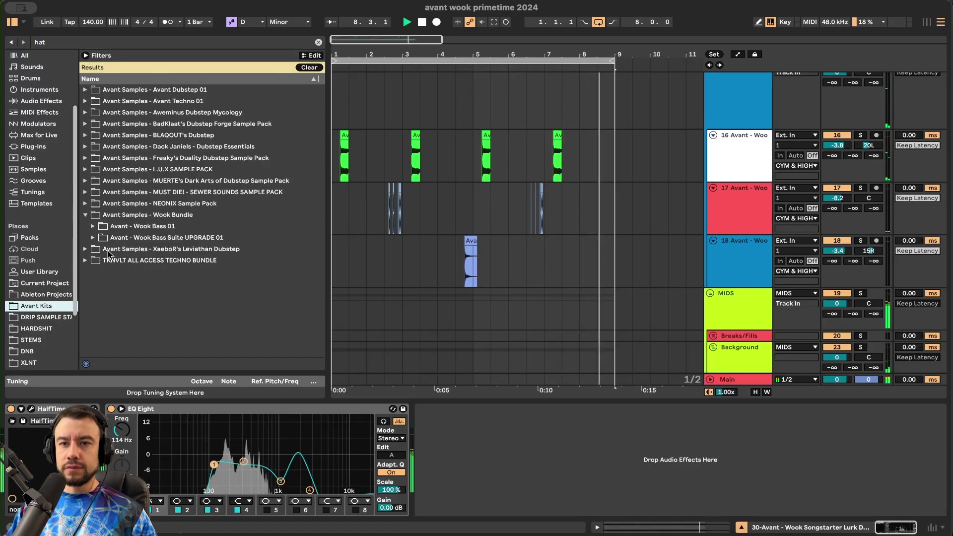
- Browse to the Hats one-shots of Avant - Wook Bass 01 and audition the hat samples up to Hat 2
click(93, 226)
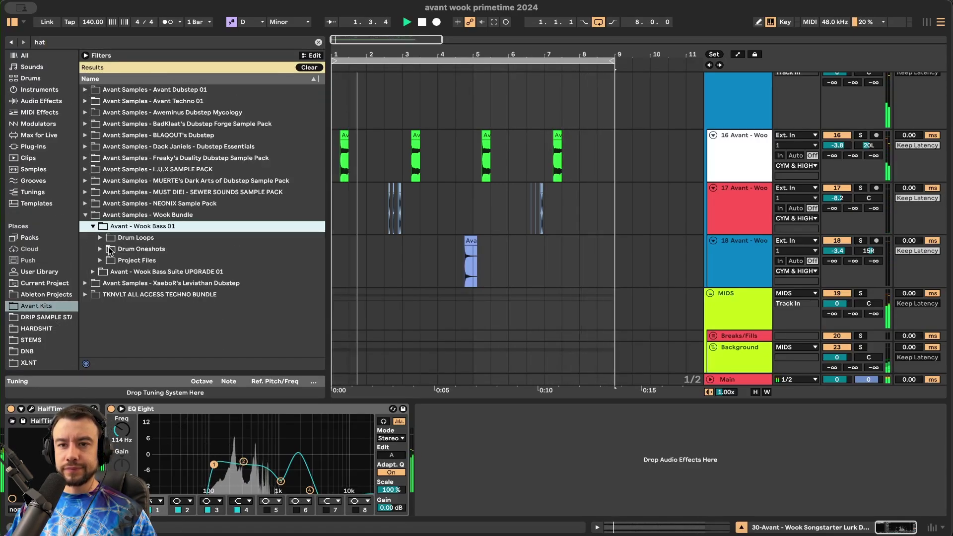
click(101, 249)
click(108, 261)
click(131, 282)
scroll(132, 281, down, 3)
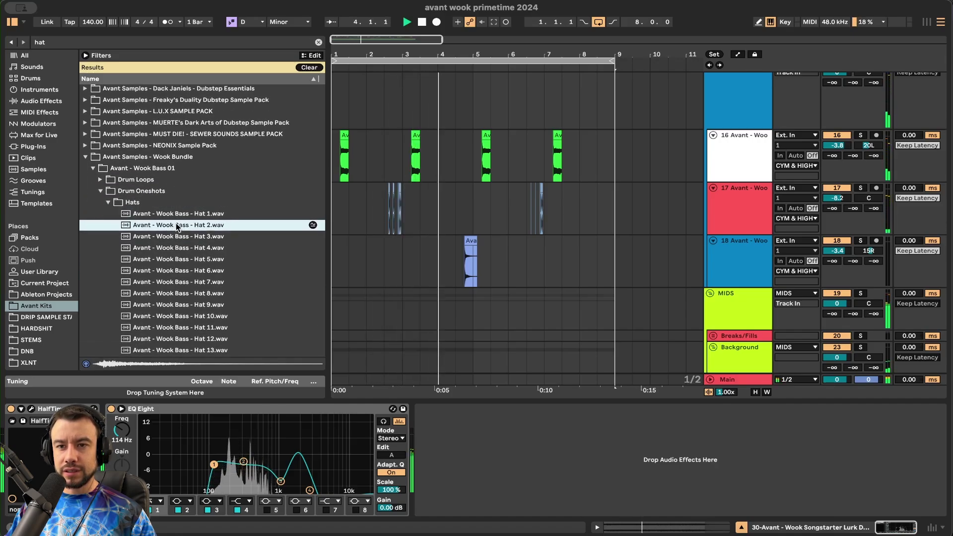
- Insert a new MIDI track below the Percussion 13 track in the CYM & HIGHS group
scroll(497, 310, up, 5)
scroll(539, 230, down, 10)
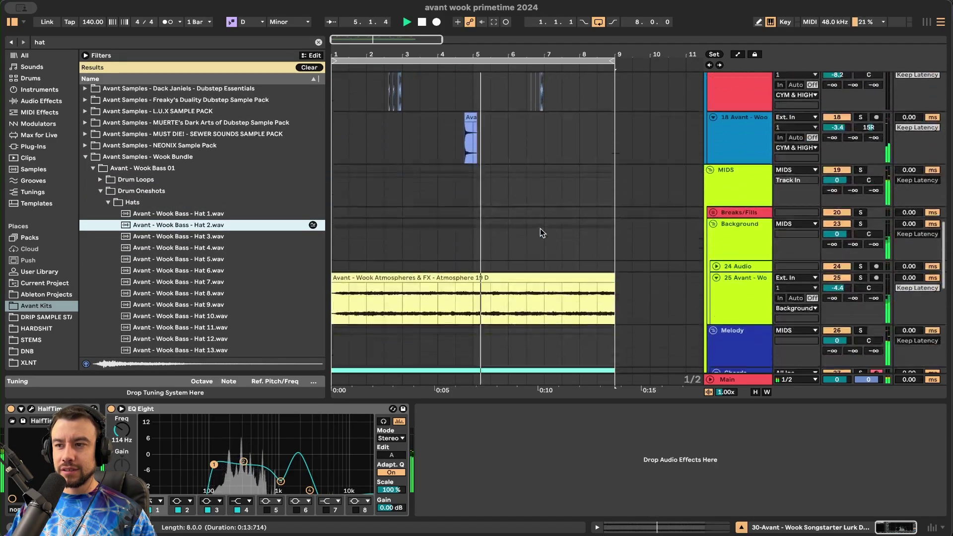
scroll(574, 256, down, 10)
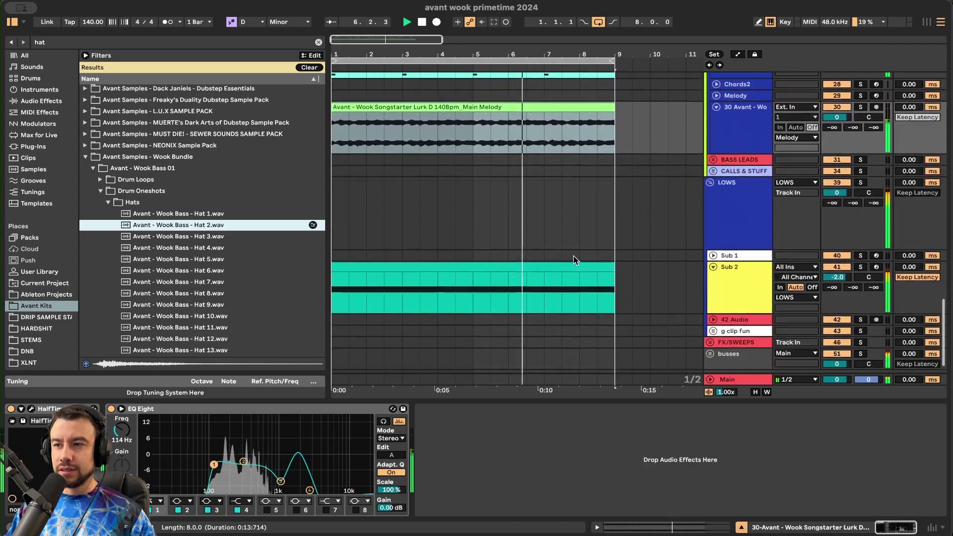
scroll(573, 259, up, 15)
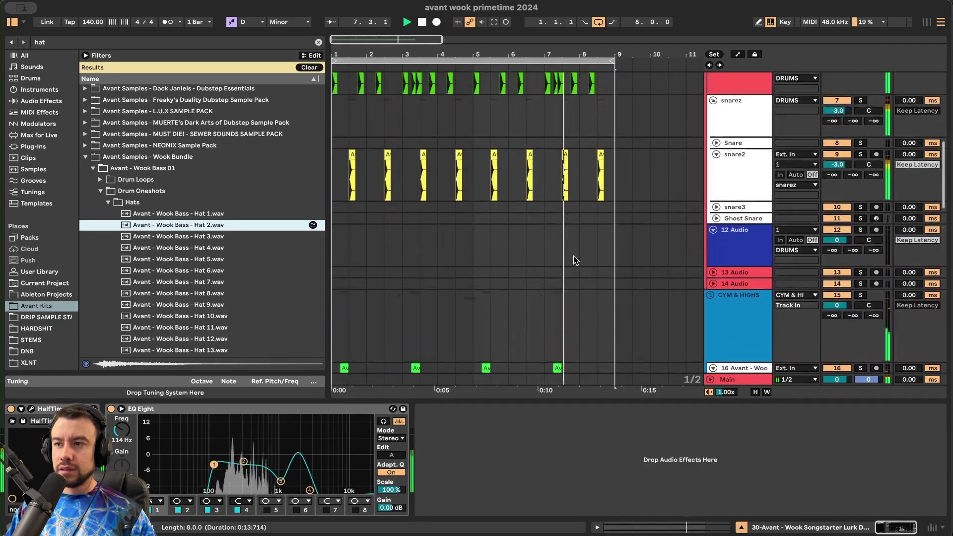
scroll(573, 255, down, 4)
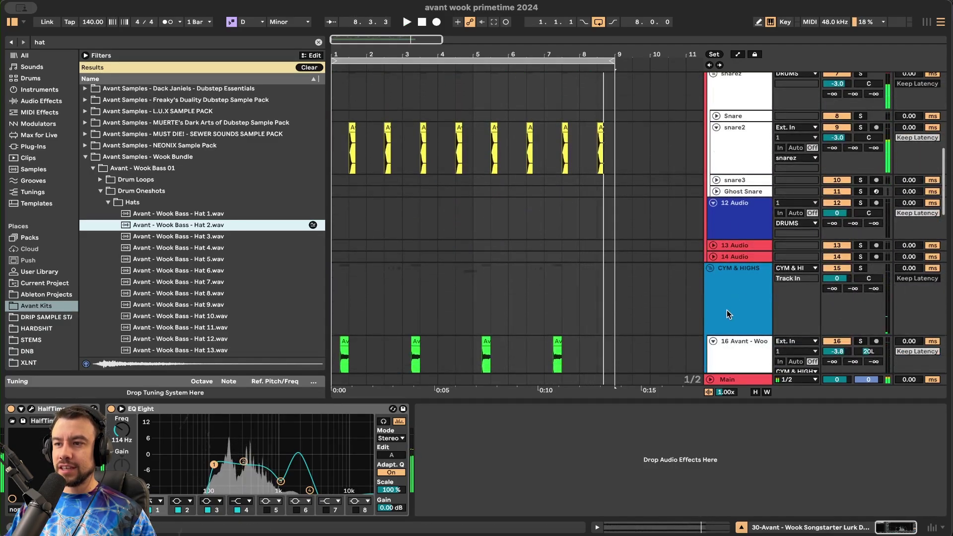
scroll(727, 310, down, 6)
click(736, 274)
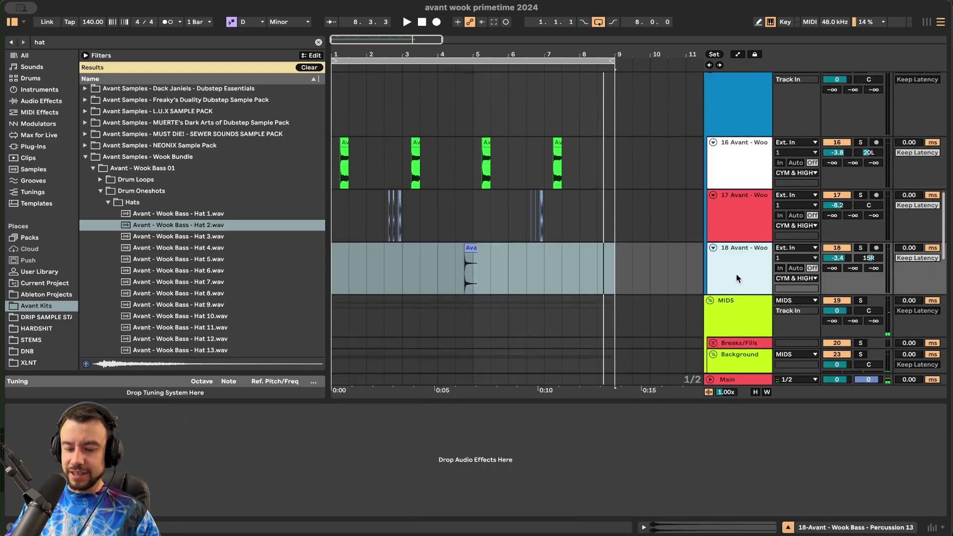
key(super+shift+t)
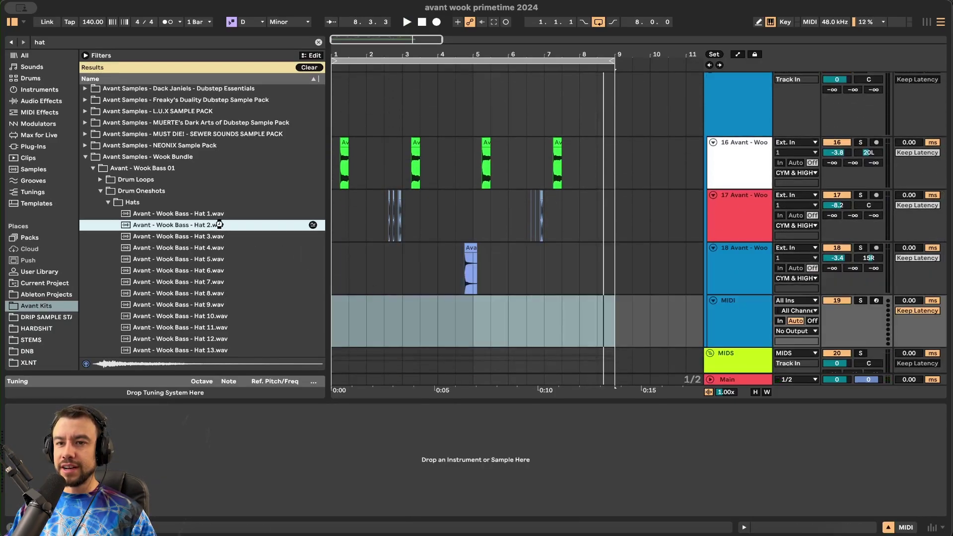
- Load Avant - Wook Bass - Hat 2.wav onto the new MIDI track and create an empty four-bar clip from bar 1
scroll(393, 315, down, 2)
key(space)
scroll(347, 333, up, 3)
scroll(424, 332, left, 1)
scroll(339, 294, down, 3)
drag(443, 294, 141, 293)
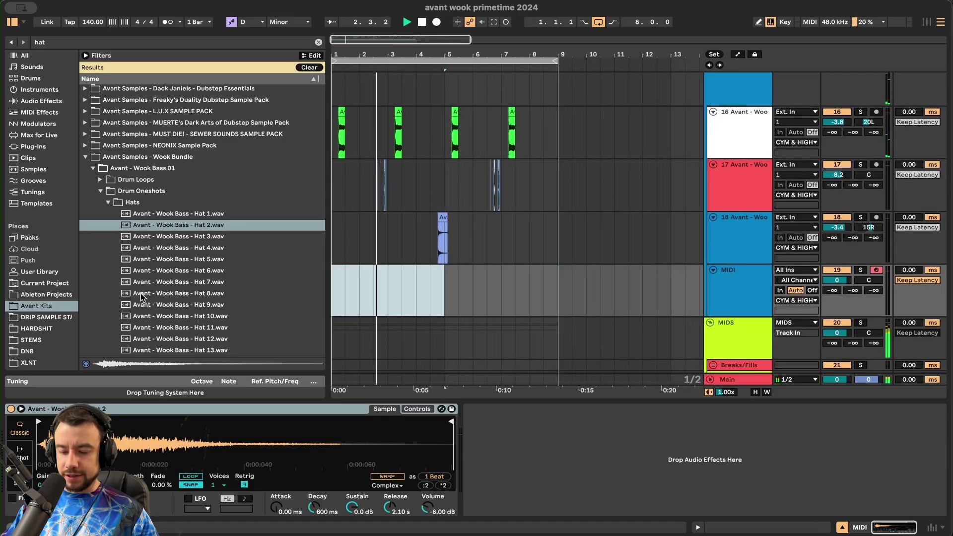
key(super+shift+m)
- Draw C3 sixteenth hat notes in the first bar at 1.1.1, 1.2.1, 1.2.2, 1.2.3 and 1.3.3
key(b)
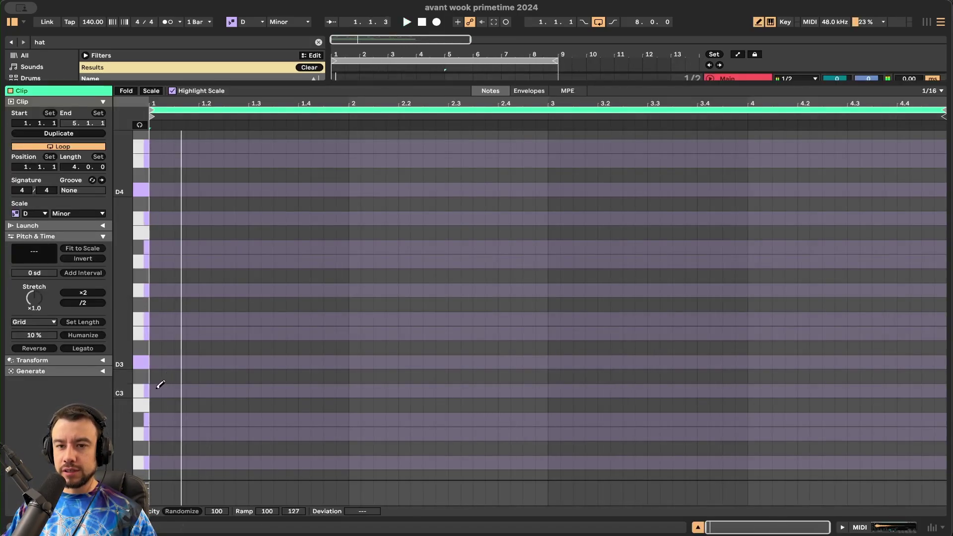
click(156, 391)
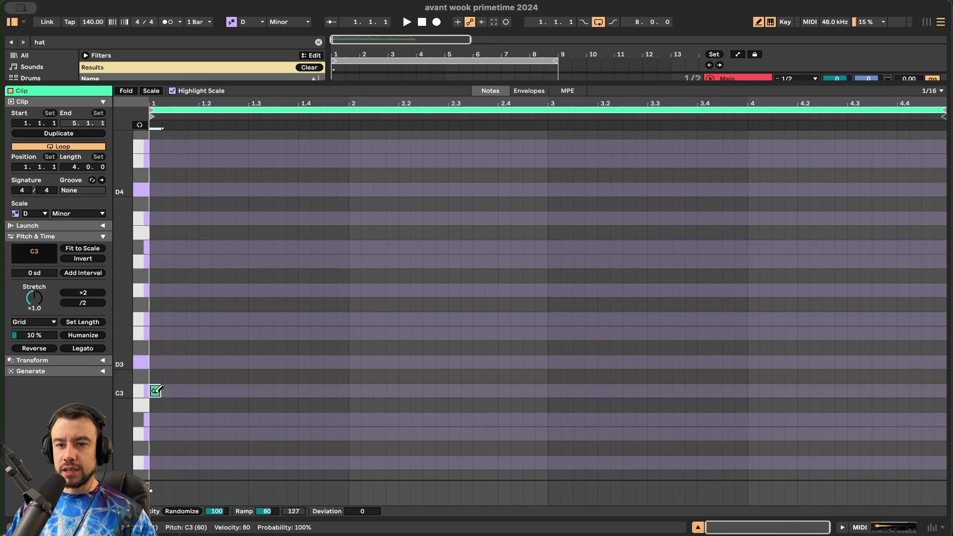
scroll(187, 388, up, 5)
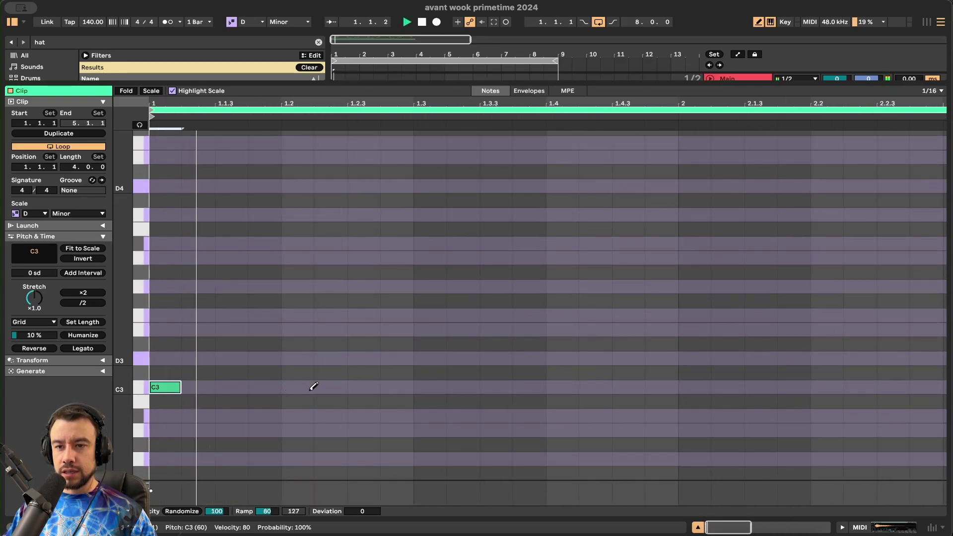
drag(308, 390, 355, 389)
key(space)
key(space)
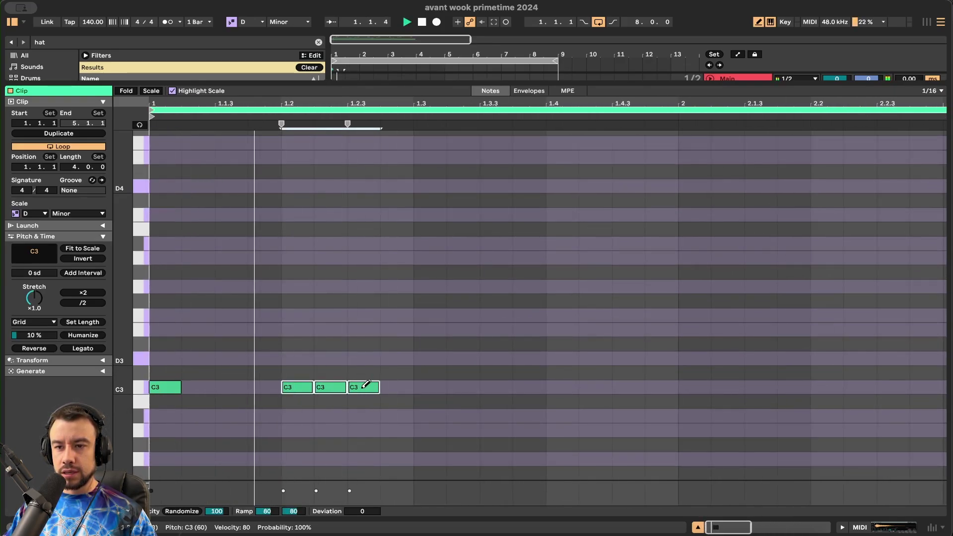
scroll(392, 385, down, 3)
click(316, 388)
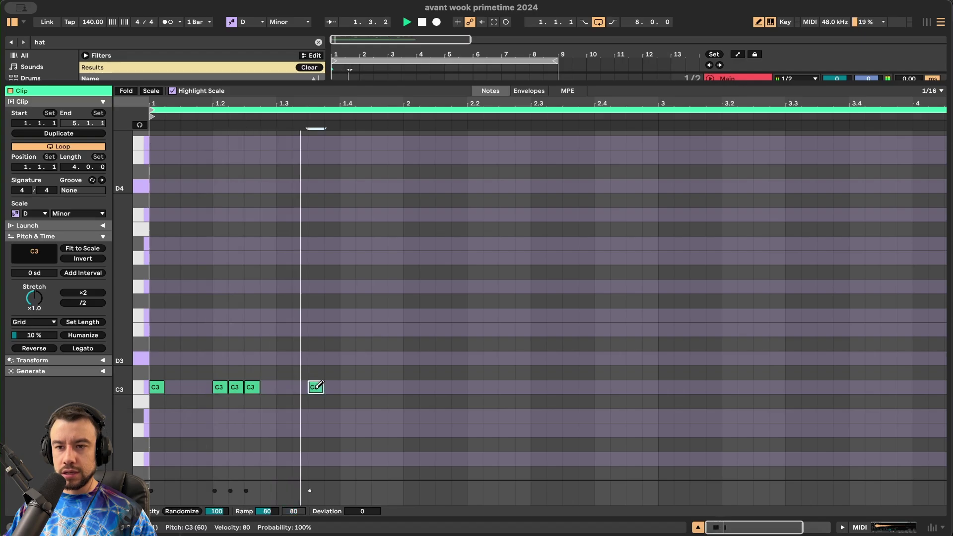
- Draw C3 hat notes at 2.2 and 2.3 in the second bar, removing the trial note at 2.1.3
scroll(405, 395, down, 2)
click(379, 387)
click(405, 387)
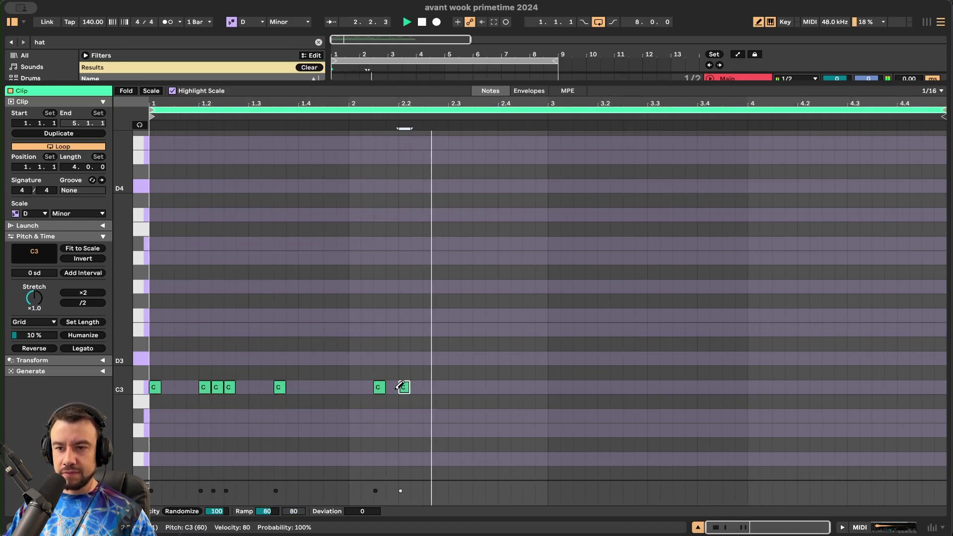
click(380, 387)
click(454, 387)
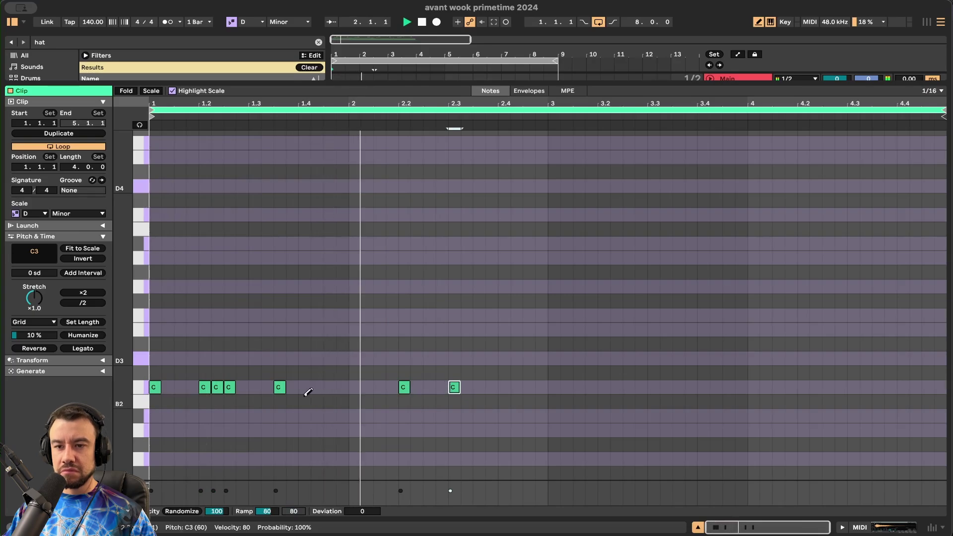
- Draw further C3 sixteenth hat notes at 1.1.3, 1.3.1, 1.4.3 and 2.4
click(501, 387)
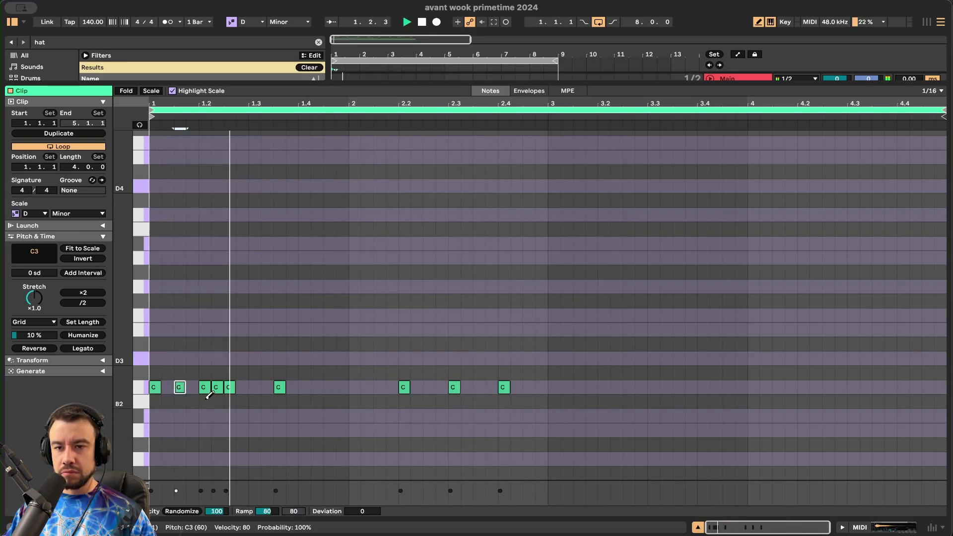
click(255, 387)
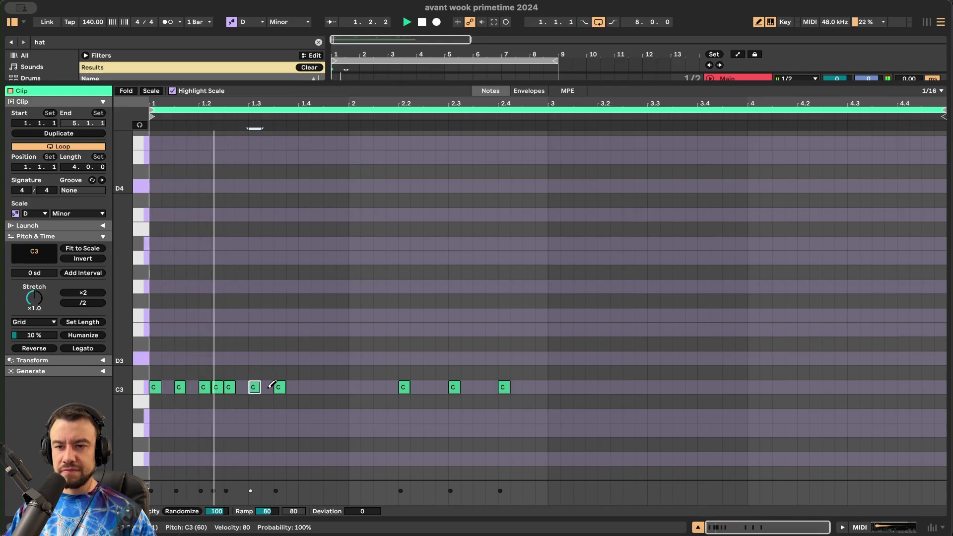
click(330, 387)
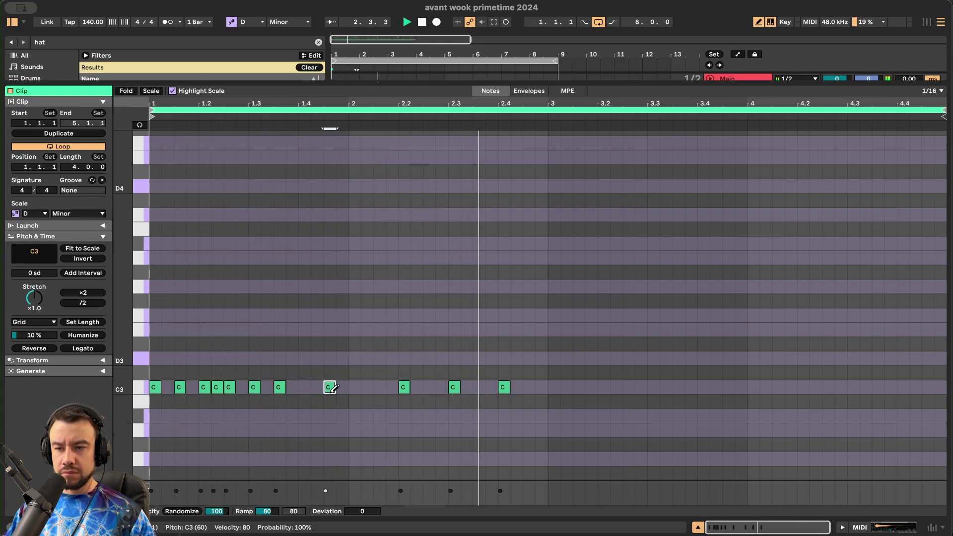
- Transpose all the hat notes in the clip up nine semitones to A3
drag(550, 430, 161, 365)
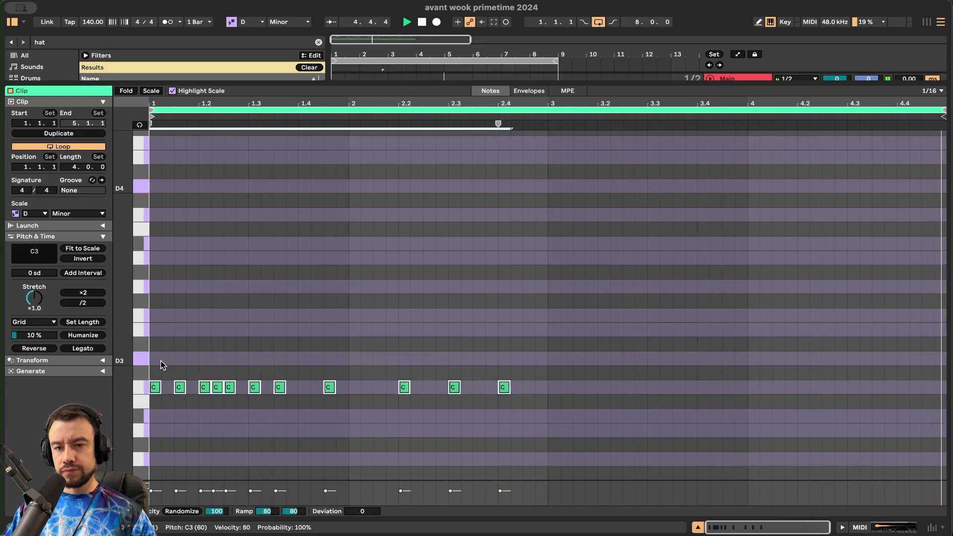
key(Up)
key(Up)
key(Up)
key(Up)
key(Up)
key(Up)
key(Up)
key(Up)
key(Up)
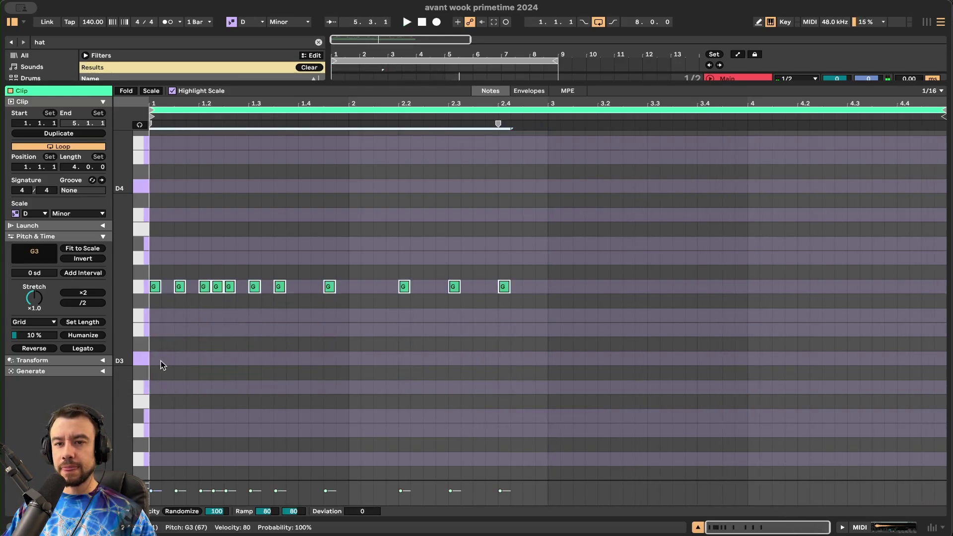
scroll(200, 344, up, 3)
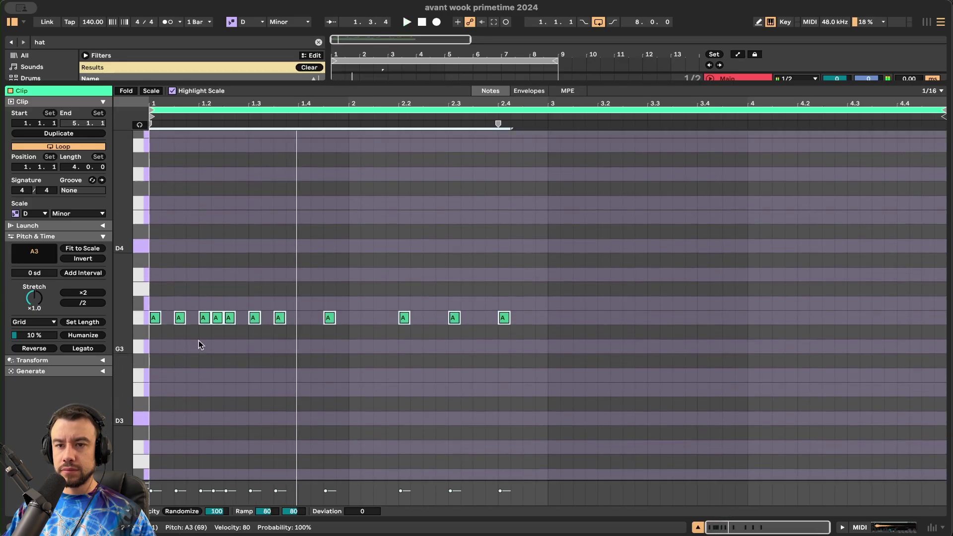
- Delete the hat notes at 1.2.2 and 1.3.1, and move the one at 1.4.3 back to 1.4
key(space)
double_click(217, 318)
key(space)
key(space)
double_click(253, 319)
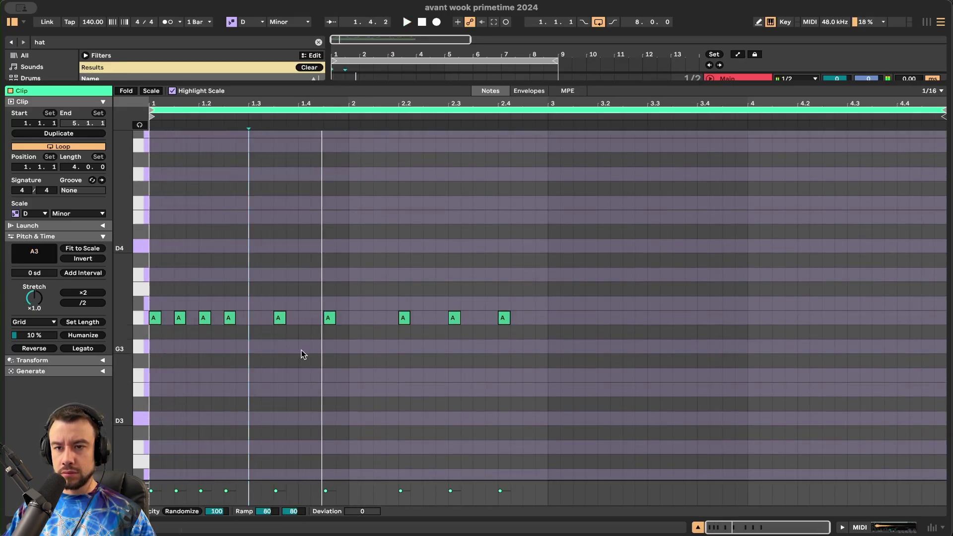
drag(327, 324, 300, 321)
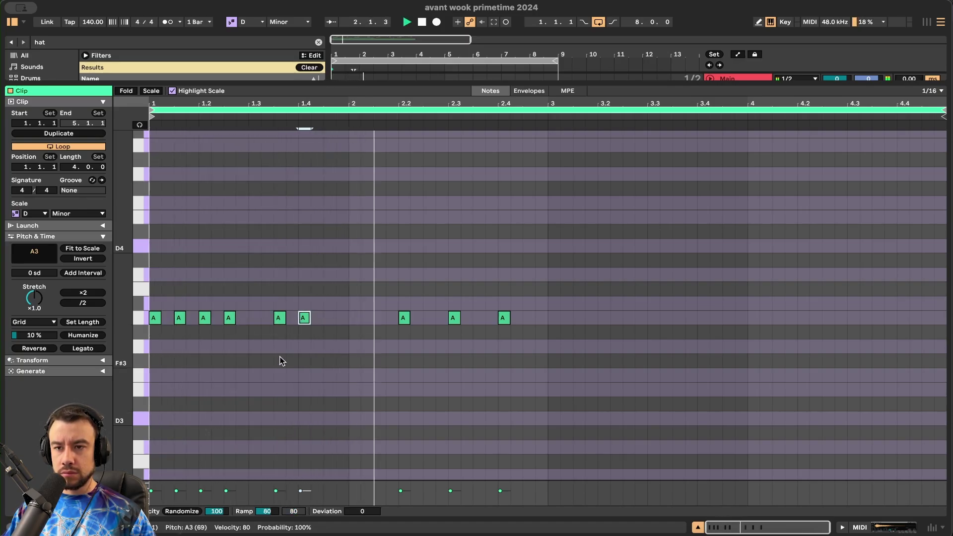
- Draw a 1/64 roll of A3 hats from 2.2.3 up to the note at 2.3
key(b)
key(super+1)
key(super+1)
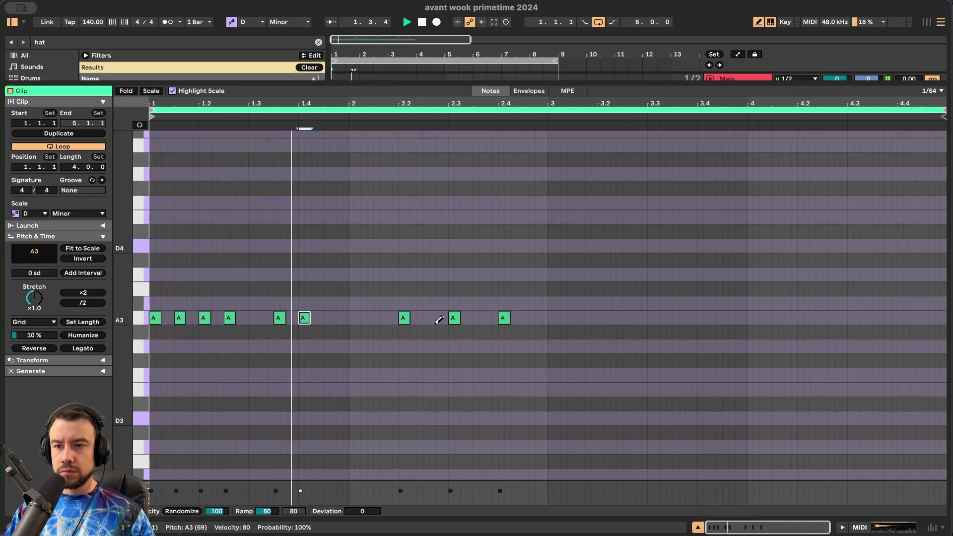
drag(431, 314, 449, 314)
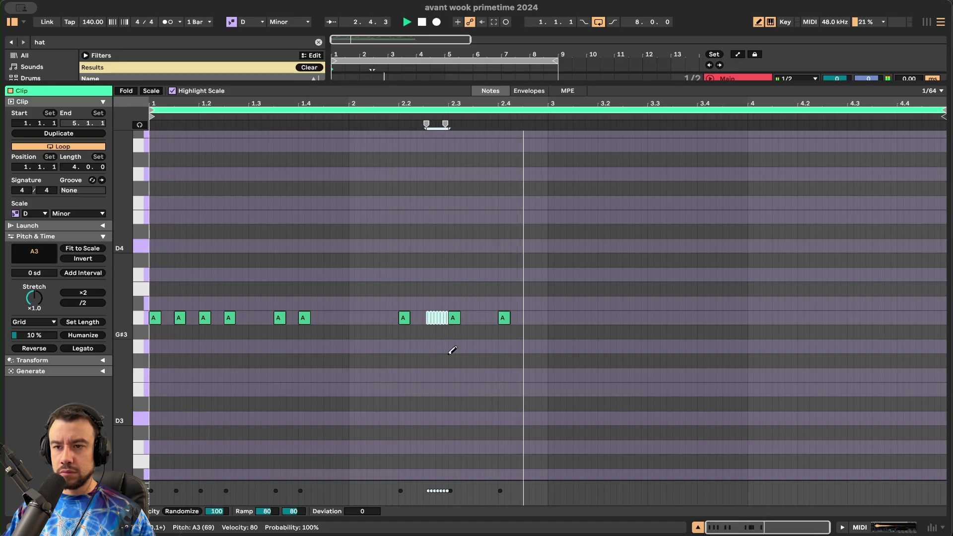
key(b)
scroll(258, 381, down, 3)
scroll(295, 392, up, 3)
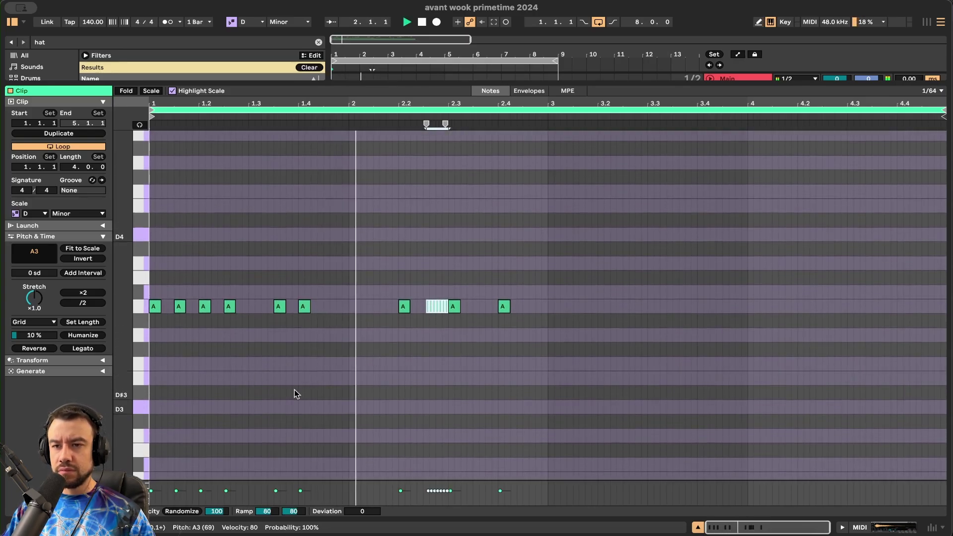
scroll(296, 394, up, 1)
scroll(429, 364, down, 1)
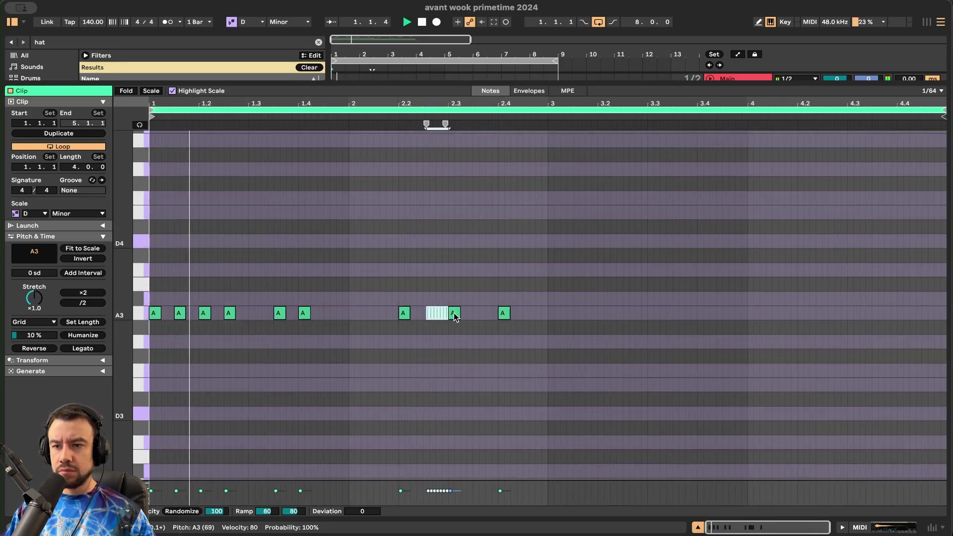
- Copy the hat at 2.3 to 2.3.3 and the hat at 2.4 to 2.4.3
drag(455, 314, 480, 316)
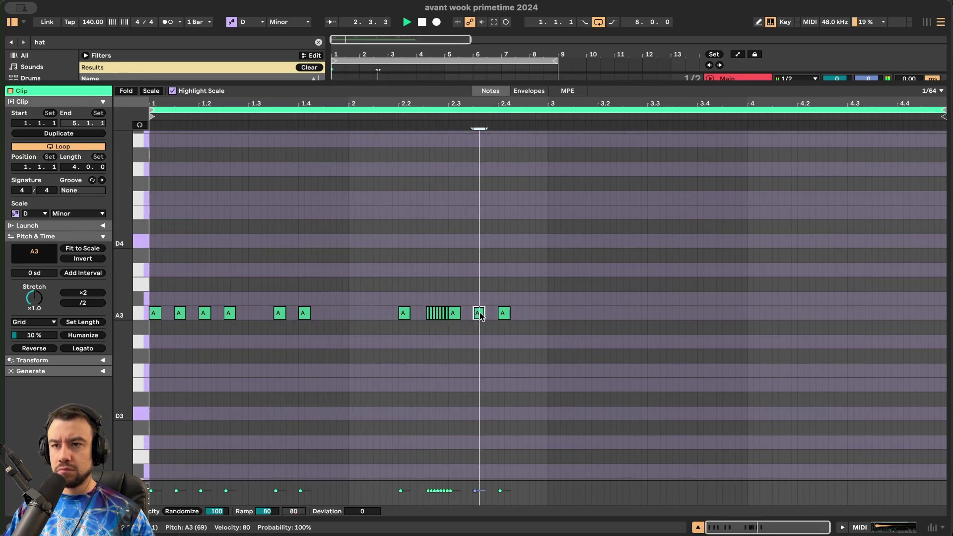
drag(527, 313, 504, 314)
key(super+2)
click(523, 322)
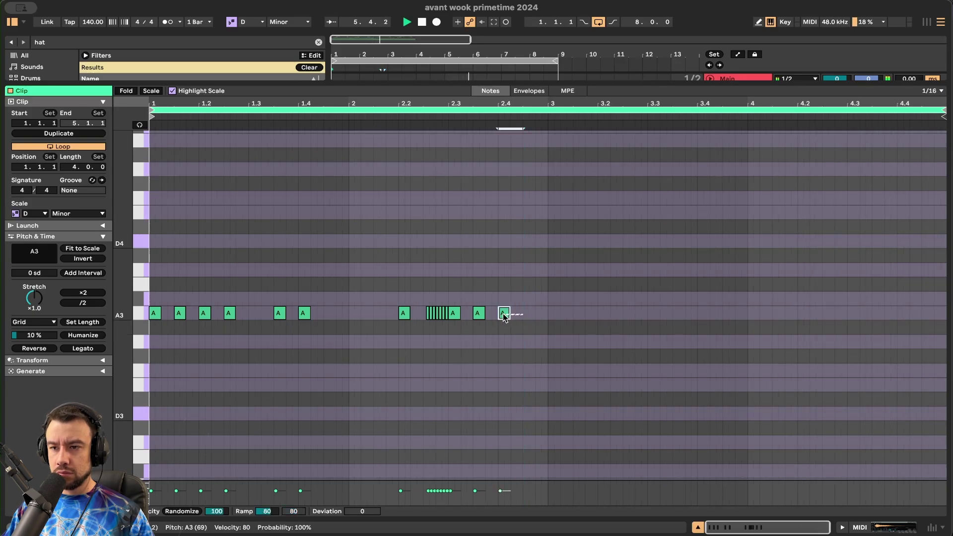
scroll(458, 373, up, 1)
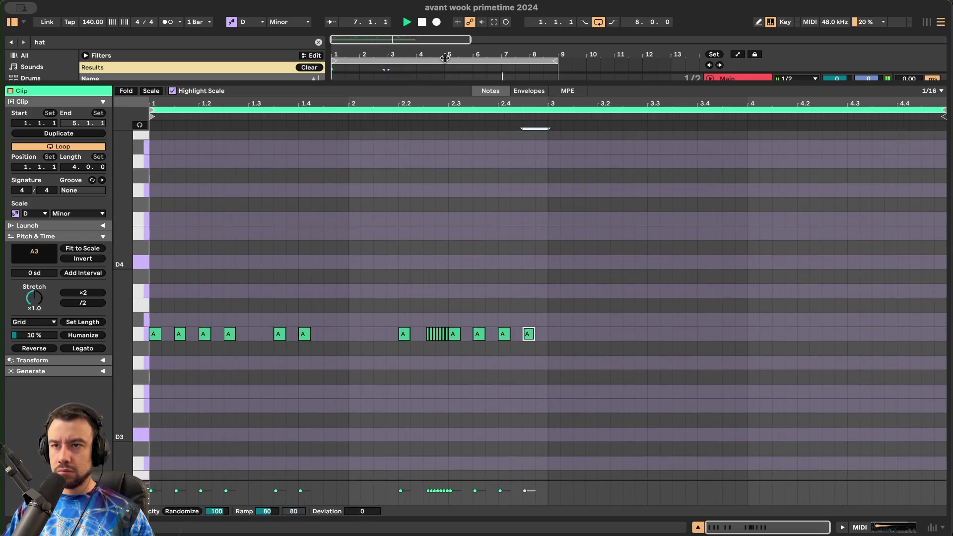
- Delete the hat at 1.1.3 and replace the one at 1.2.3 with a 1/64 roll running up to 1.3
scroll(336, 423, up, 1)
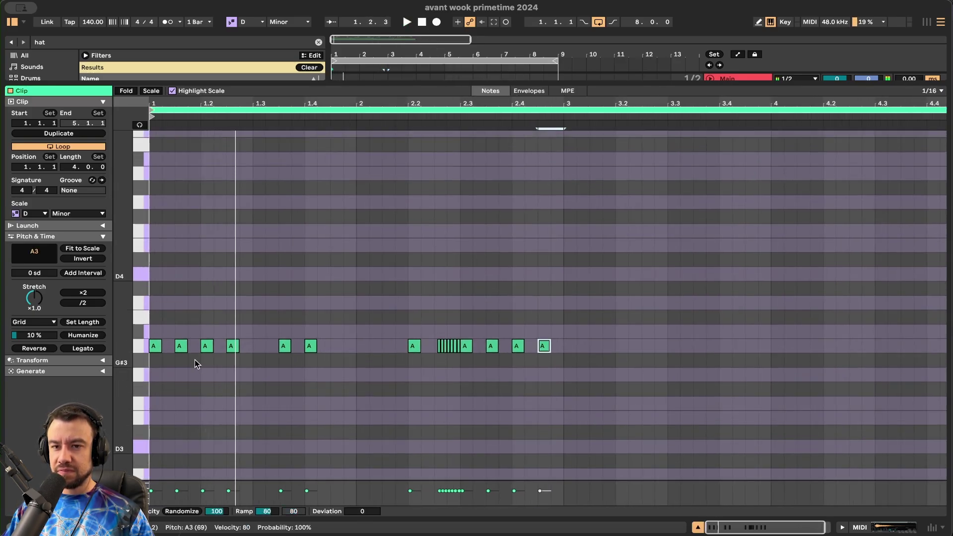
double_click(182, 346)
key(super+1)
key(b)
key(super+1)
click(233, 346)
drag(229, 346, 252, 347)
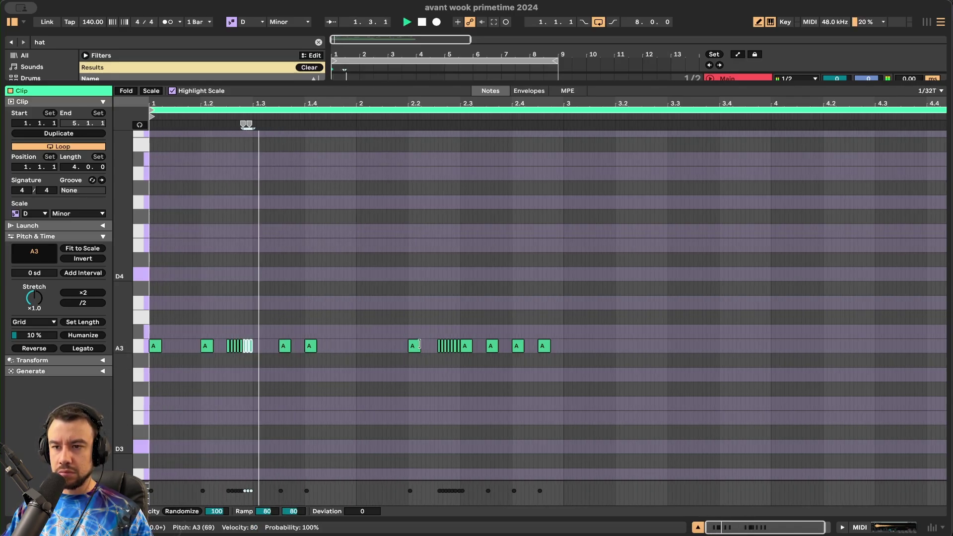
- Try replacing the hat at 2.2 with two A3 notes on a 1/8 triplet grid
key(super+2)
key(super+3)
key(super+2)
key(super+2)
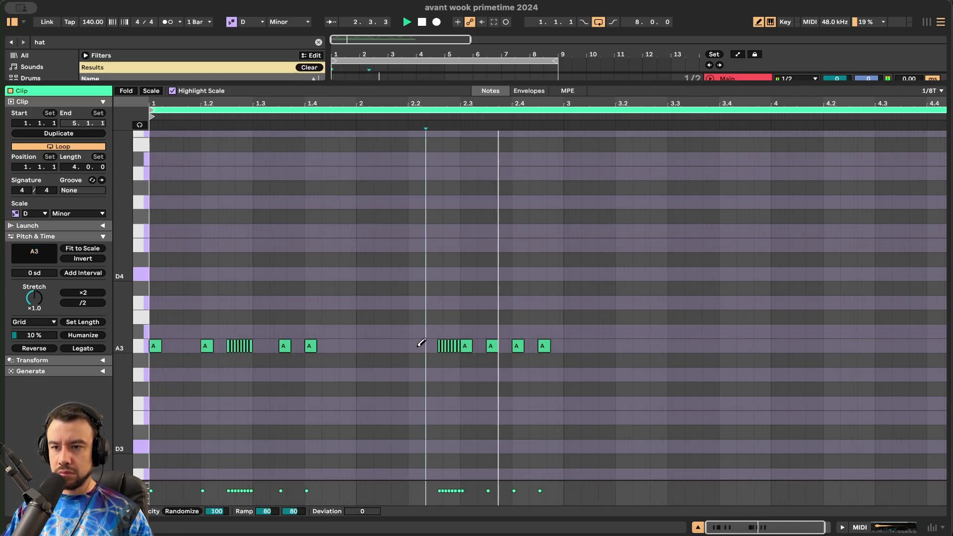
click(421, 344)
drag(418, 346, 432, 345)
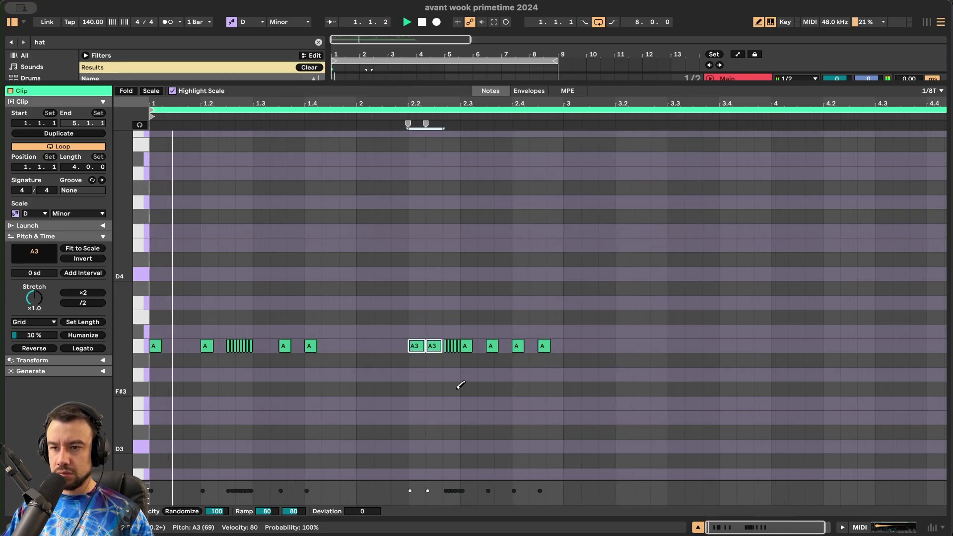
- Try three 1/16 triplet A3 hats from 2.2 in place of the two longer triplet notes
scroll(460, 387, up, 2)
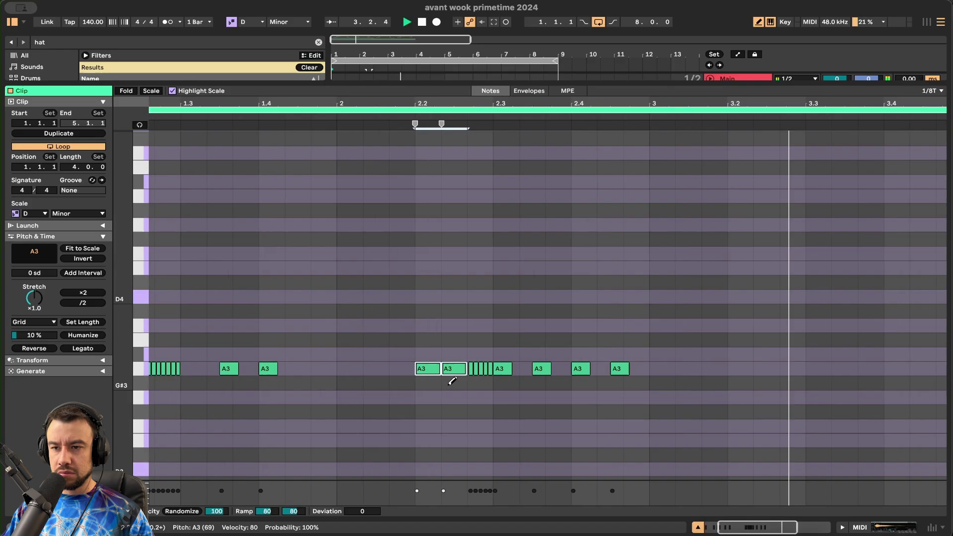
scroll(447, 377, up, 2)
click(421, 369)
click(420, 369)
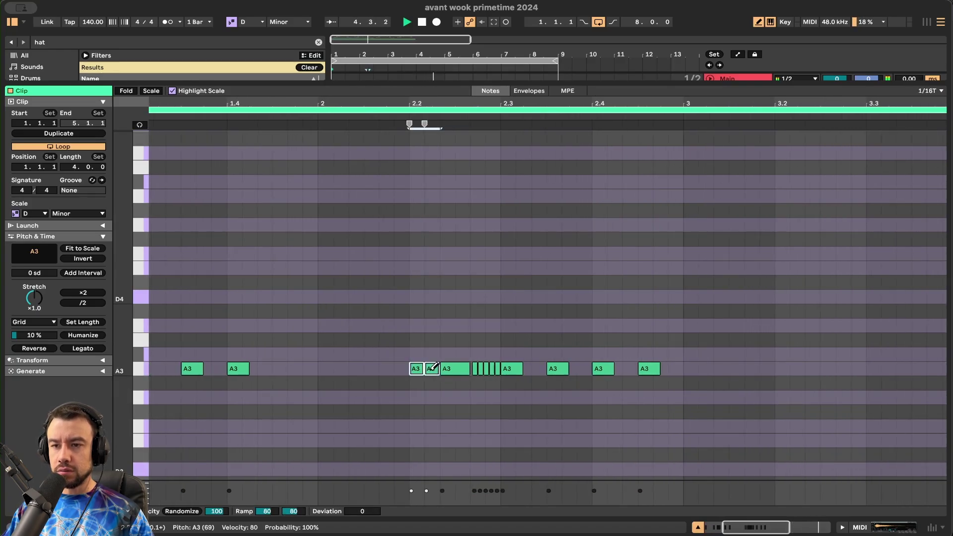
click(450, 369)
scroll(427, 208, down, 2)
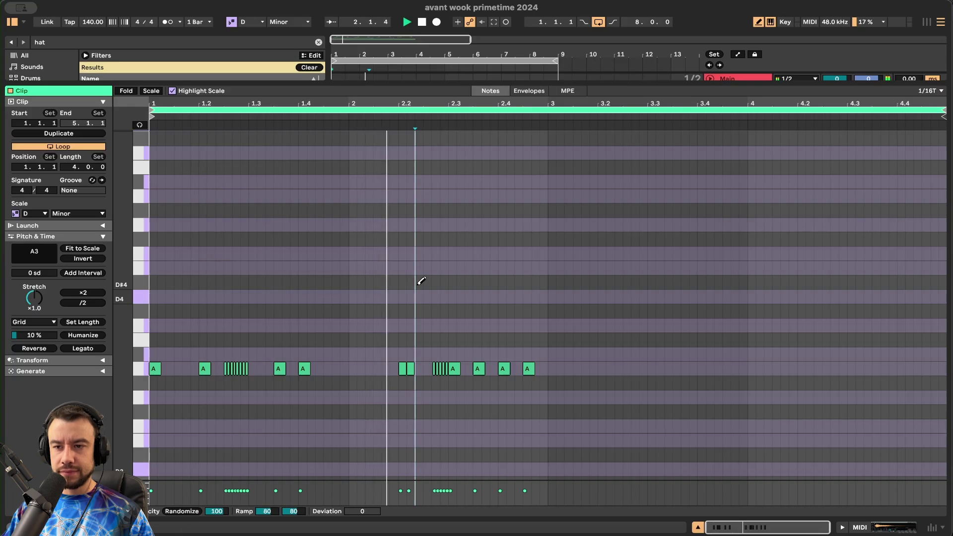
click(418, 369)
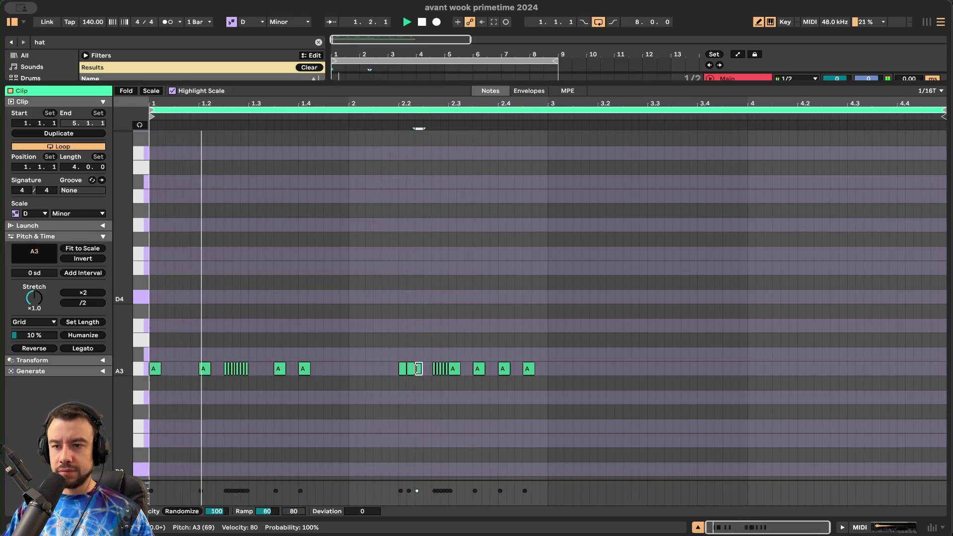
- Replace the triplet hats with straight sixteenth A3 notes at 2.2.1, 2.2.2 and 2.2.3
scroll(416, 369, up, 3)
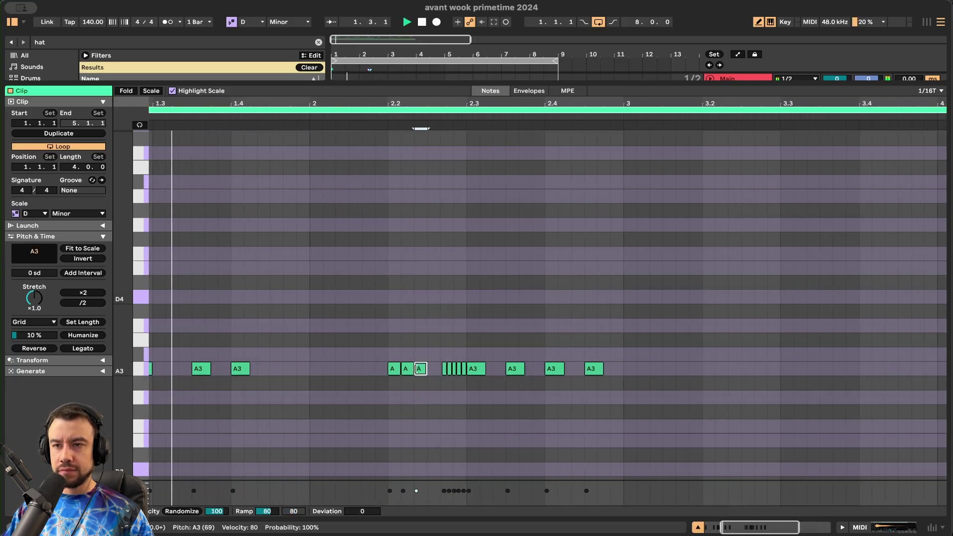
scroll(457, 393, left, 1)
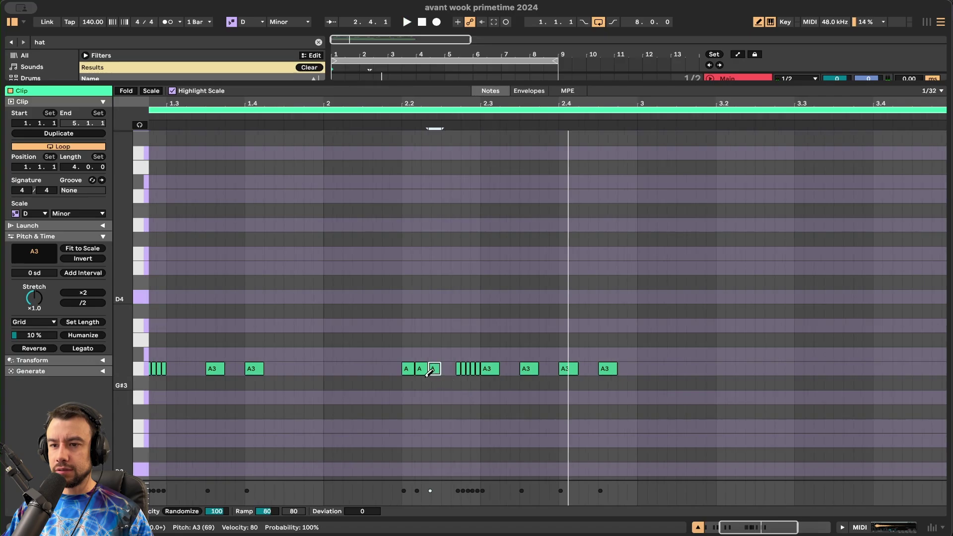
click(412, 368)
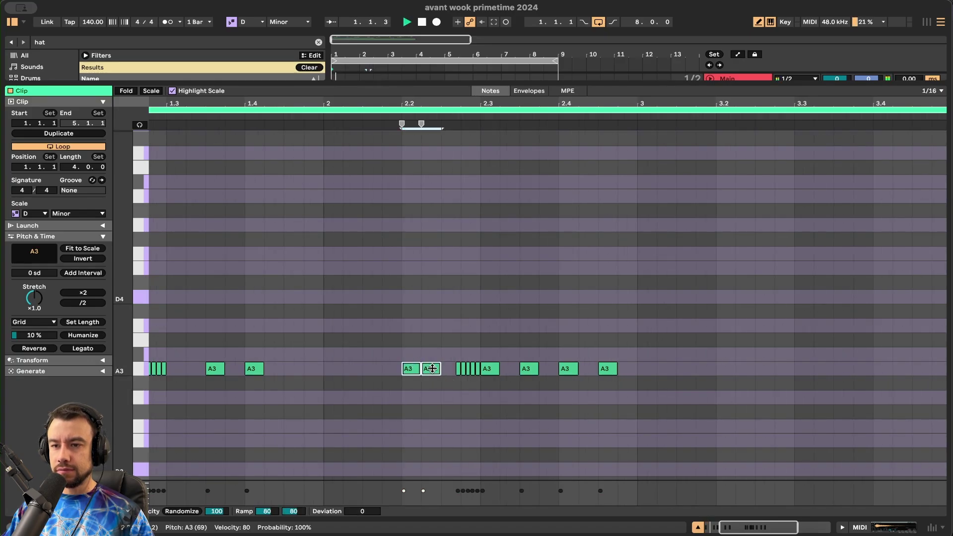
scroll(436, 364, left, 5)
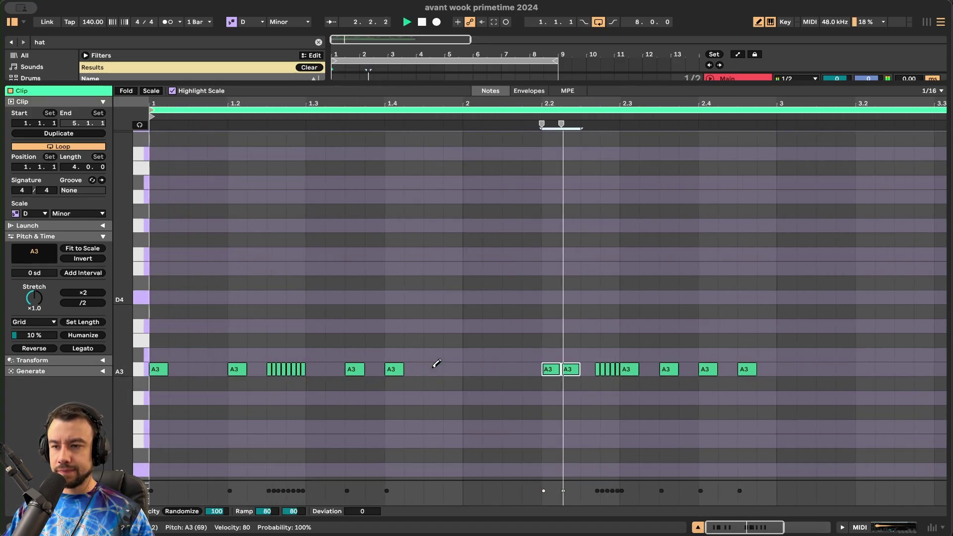
click(589, 369)
scroll(594, 363, down, 1)
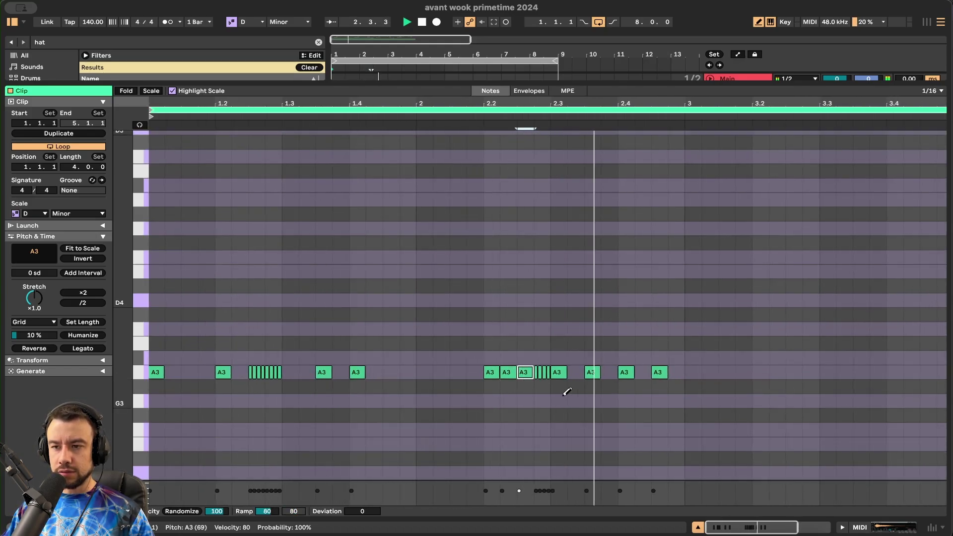
scroll(563, 390, down, 1)
- Copy the hat at 2.4.3 to the start of the third bar
key(b)
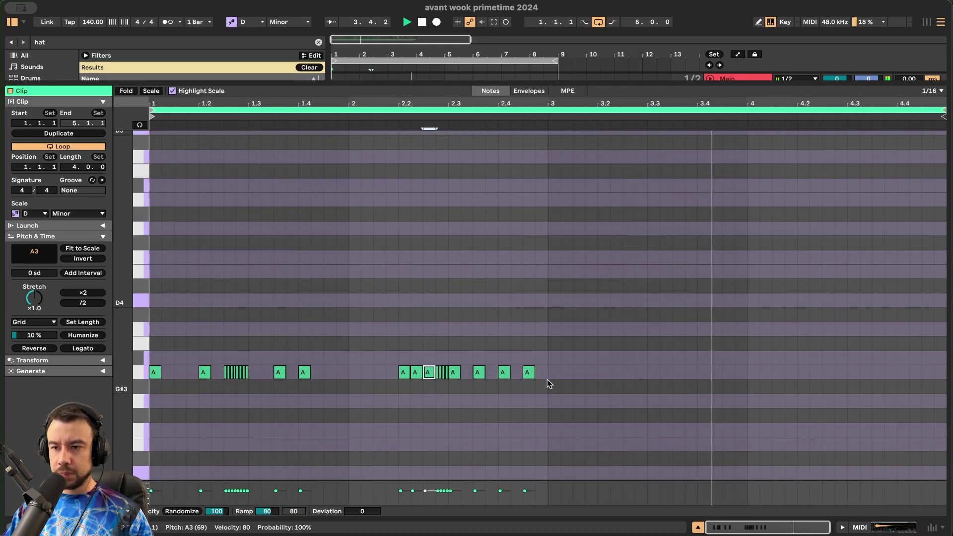
click(547, 380)
click(529, 370)
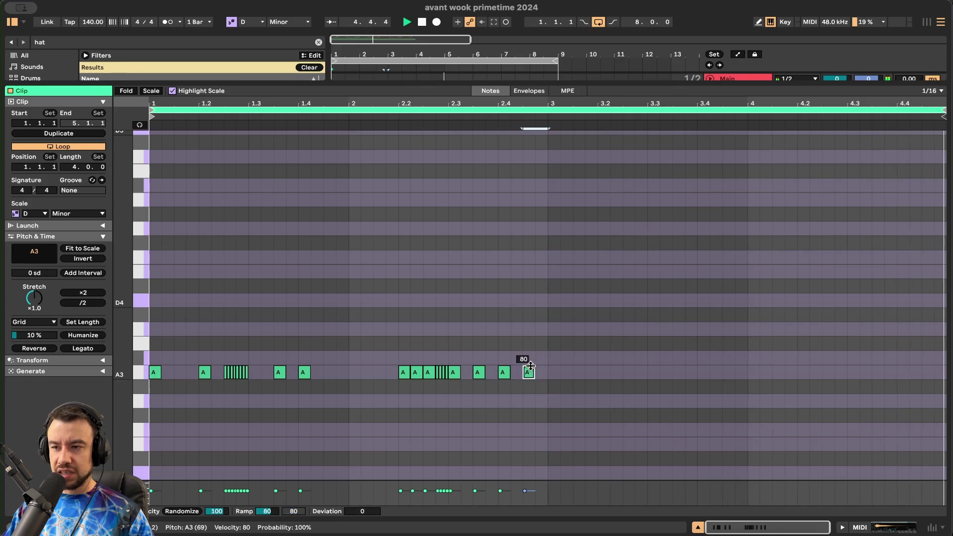
- Draw four 1/32 A3 hats from the start of bar 4 and a six-note 1/64 roll from 4.2
key(b)
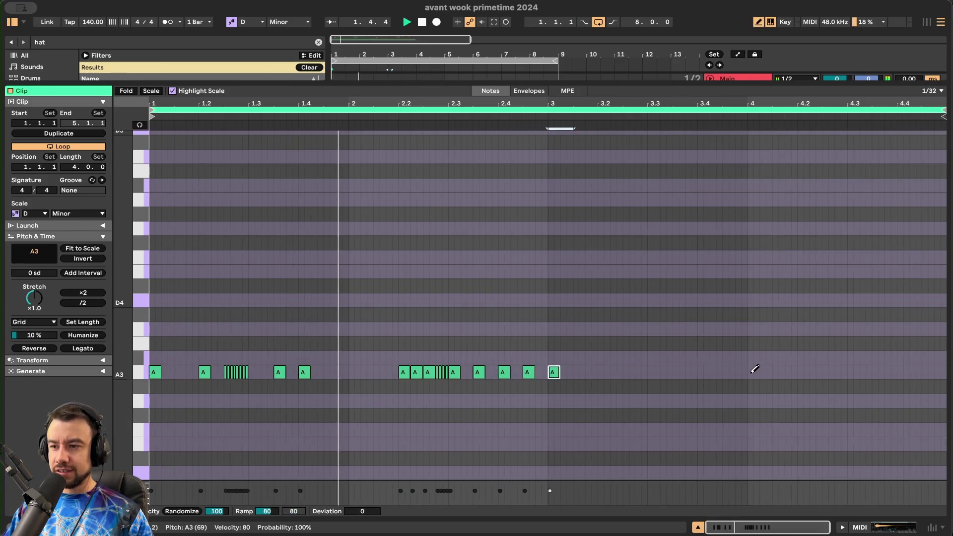
drag(749, 373, 769, 372)
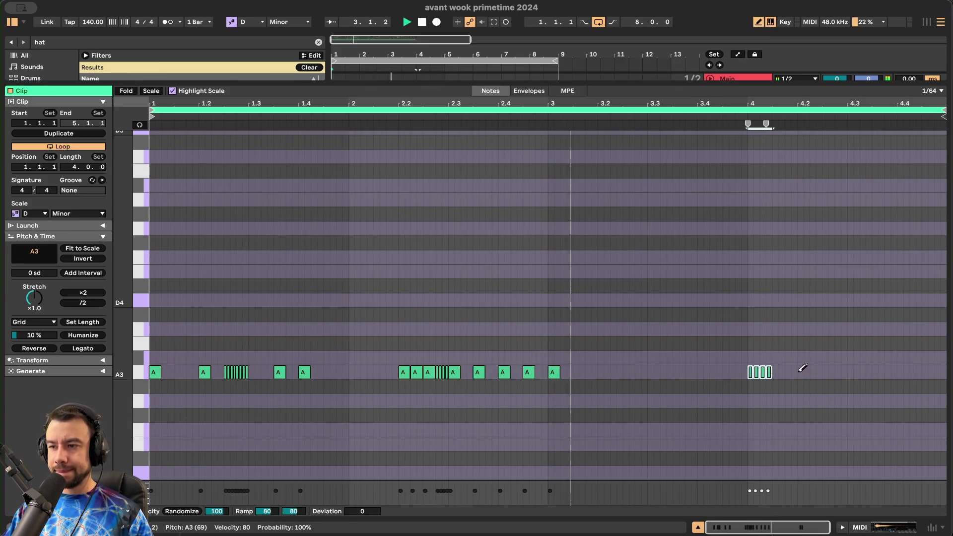
scroll(809, 370, up, 3)
drag(798, 373, 821, 372)
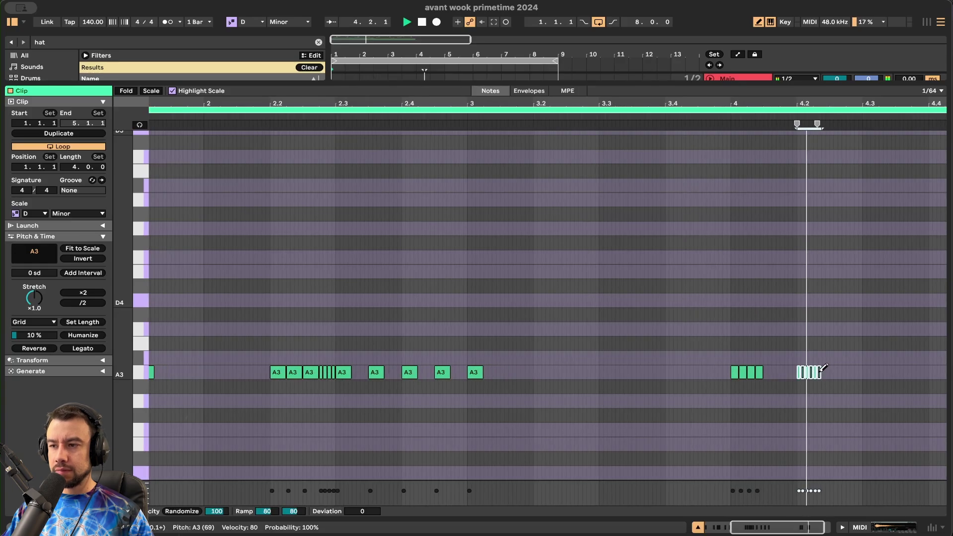
scroll(821, 371, right, 2)
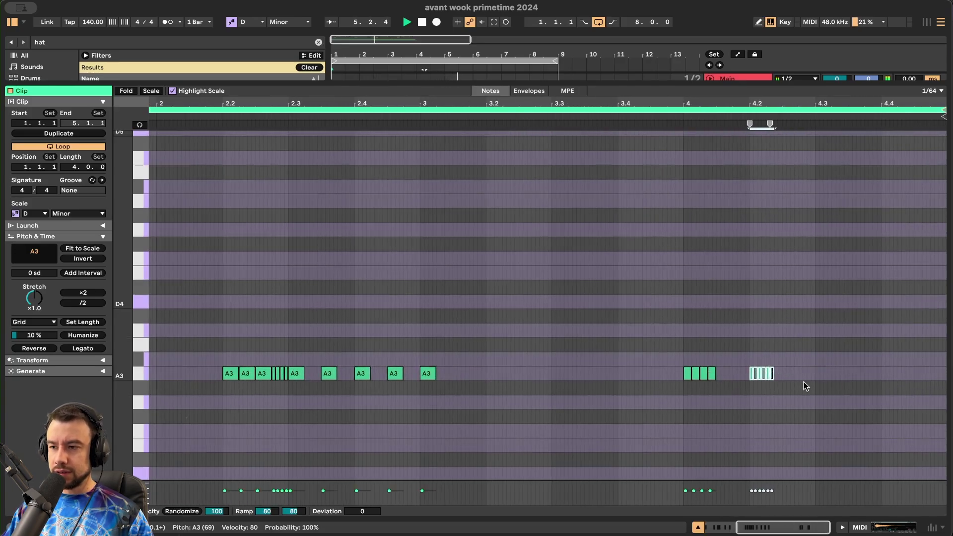
- Duplicate the two hat rolls at 4.1 and 4.2 so they repeat at 4.3 and 4.4
drag(817, 390, 687, 358)
key(super+d)
scroll(686, 356, down, 3)
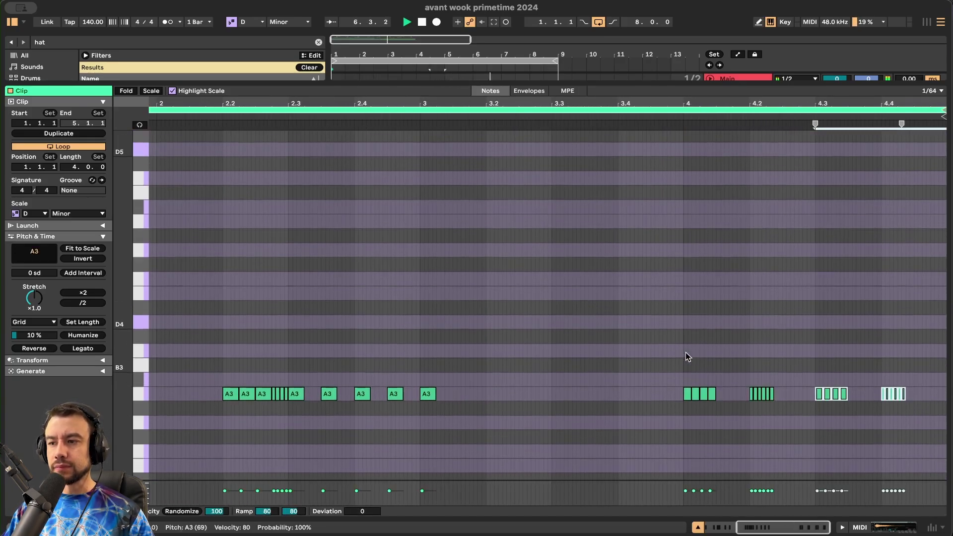
- Duplicate the four-bar hi-hat clip in the arrangement so it also fills bars 5 to 8
key(space)
key(space)
scroll(687, 353, down, 1)
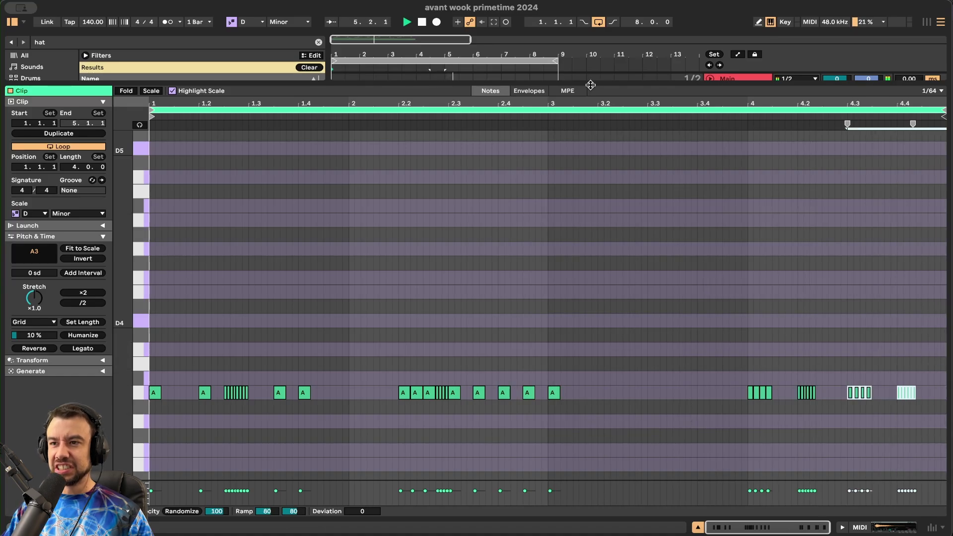
key(alt+super+l)
click(415, 271)
key(super+d)
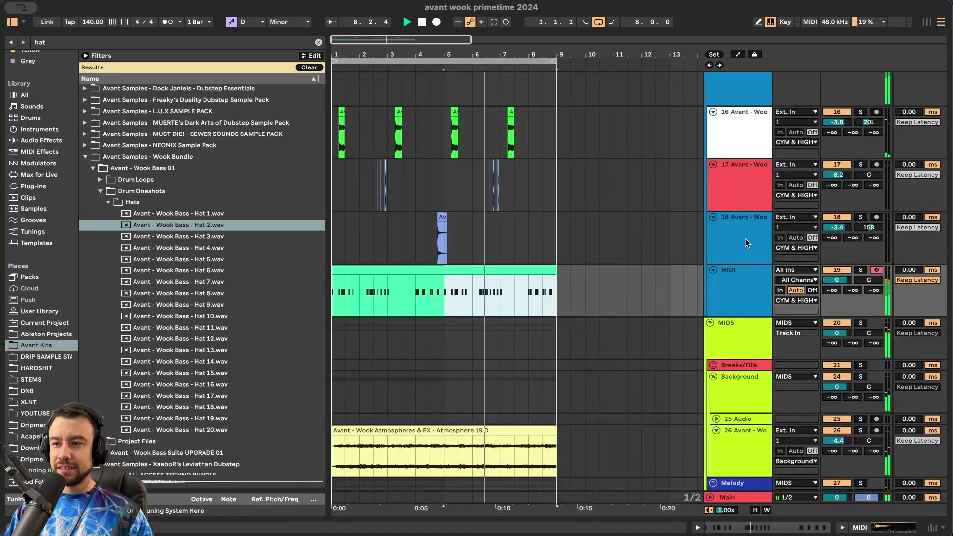
- Add an audio track below the hi-hat MIDI track and preview Percussion 12 from the Wook Bass 01 percussion one-shots
click(748, 278)
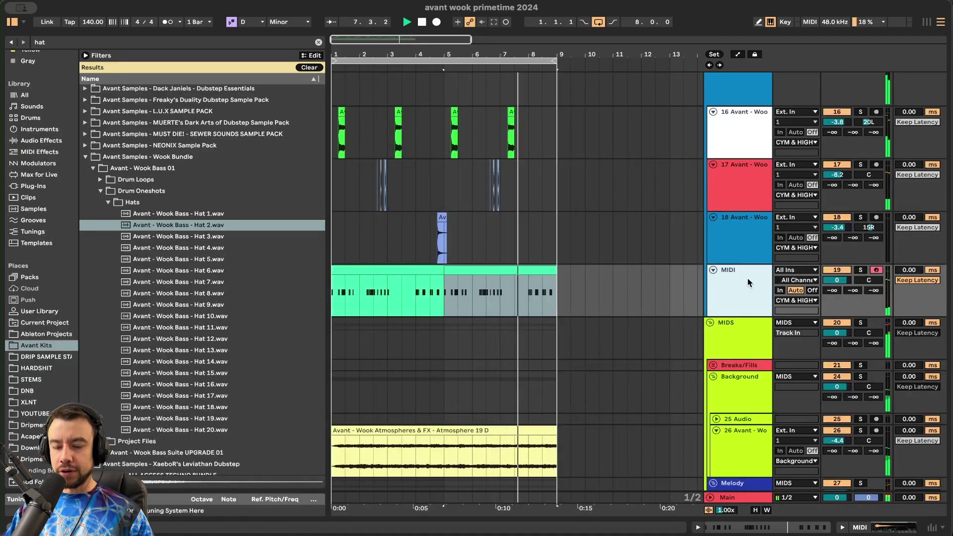
key(super+t)
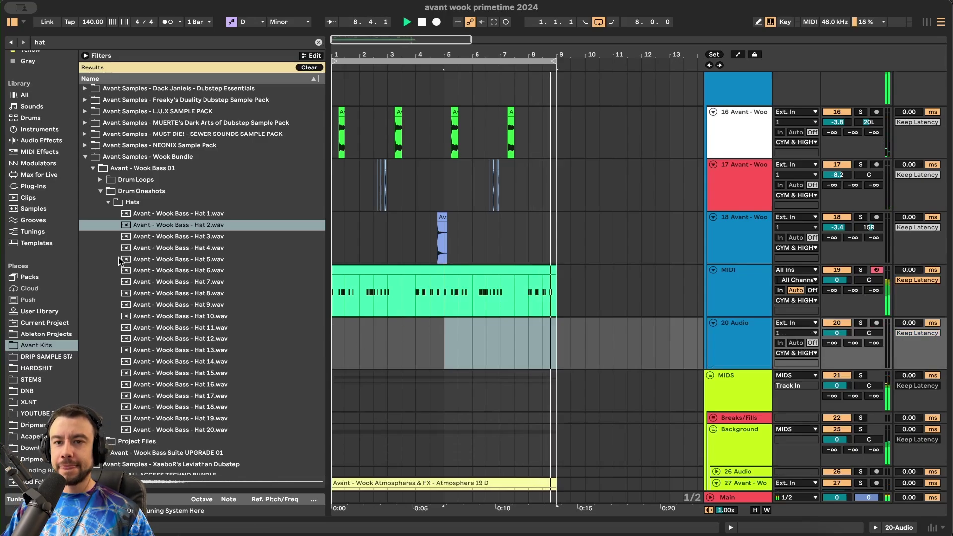
click(108, 202)
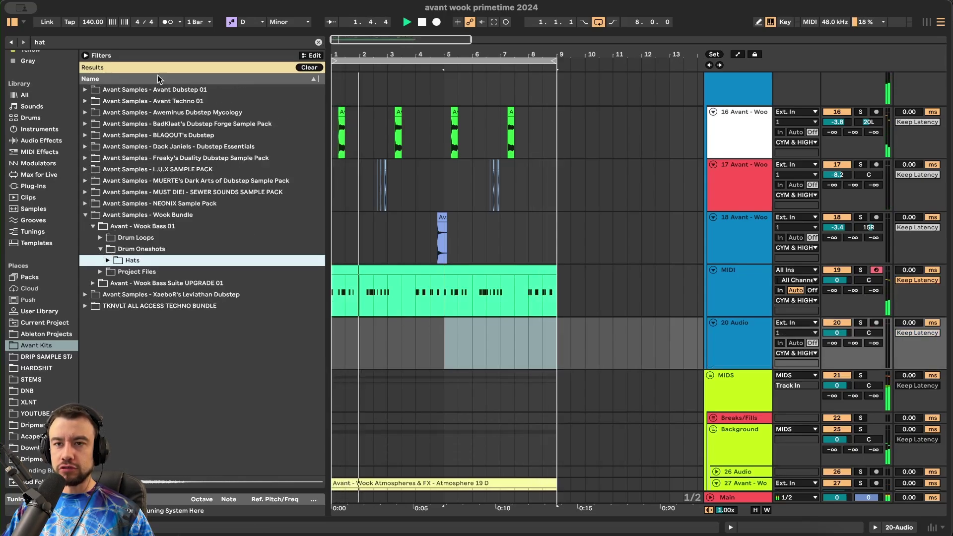
click(318, 43)
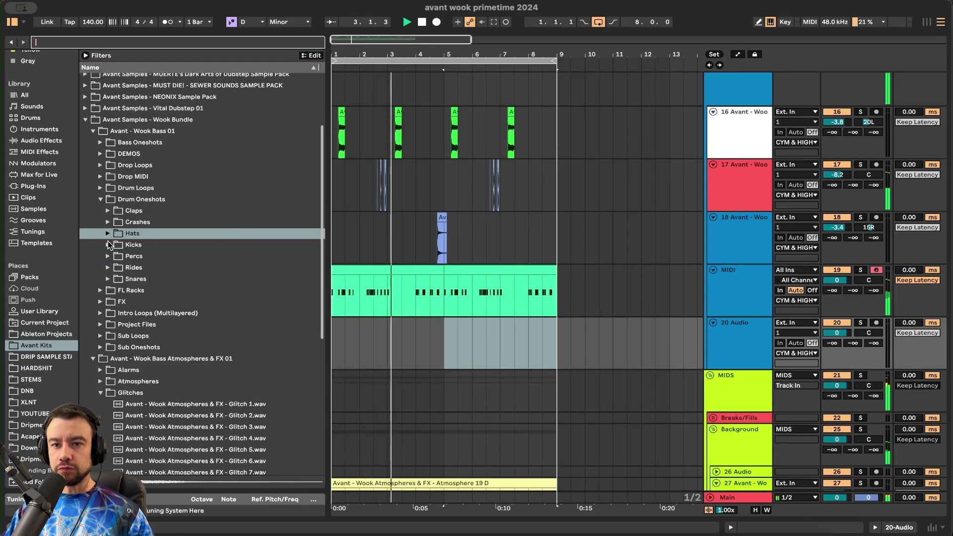
click(109, 256)
scroll(165, 278, down, 5)
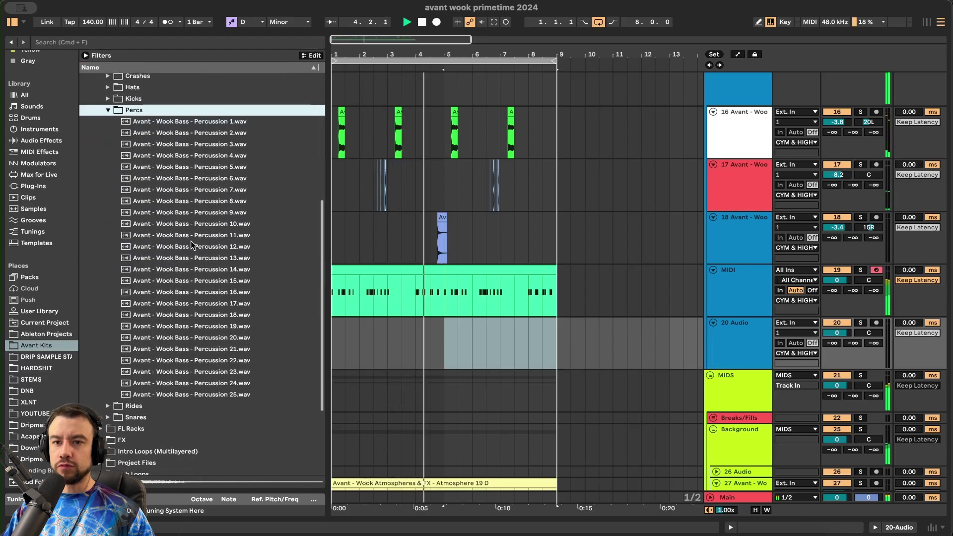
click(189, 249)
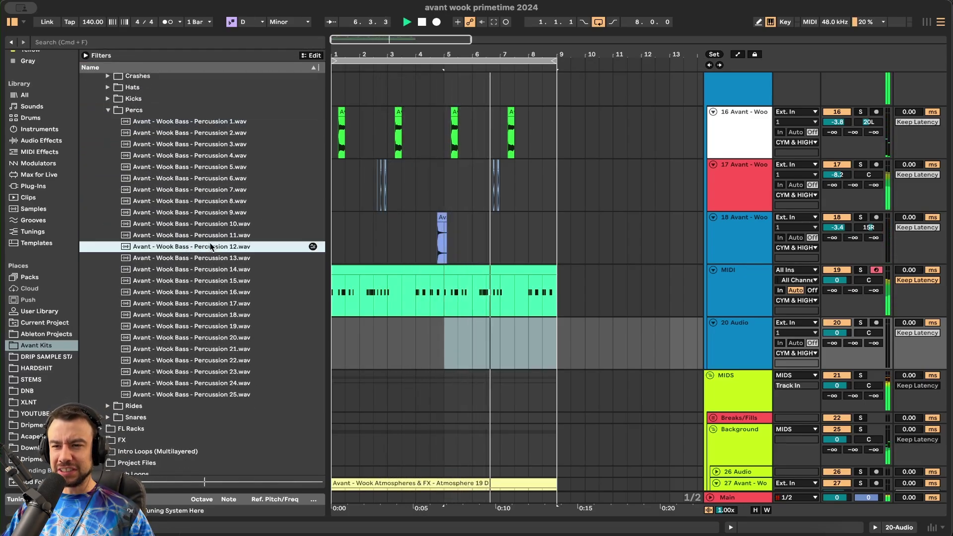
- Place the Percussion 12 sample at 2.2 on the new audio track
click(437, 242)
key(space)
key(space)
scroll(437, 252, up, 5)
key(space)
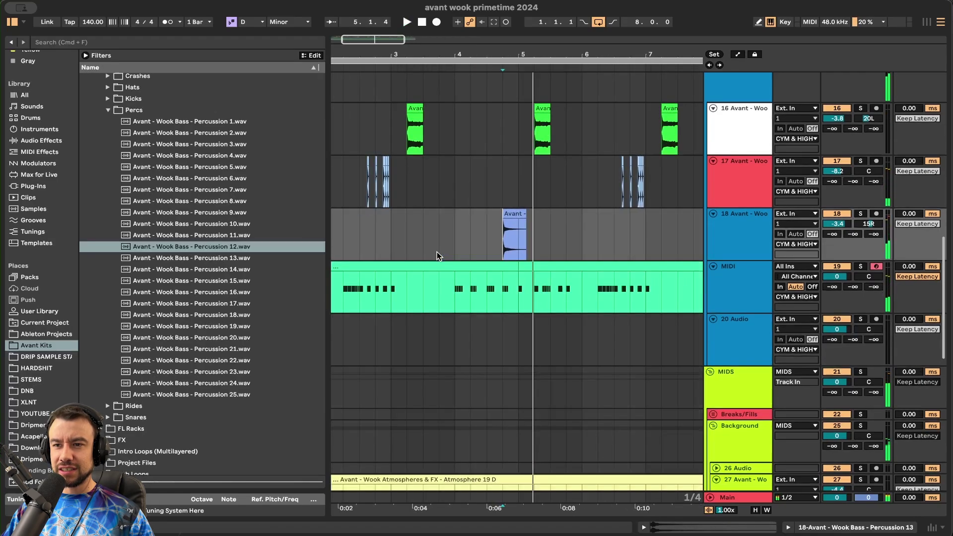
scroll(398, 293, left, 3)
click(339, 338)
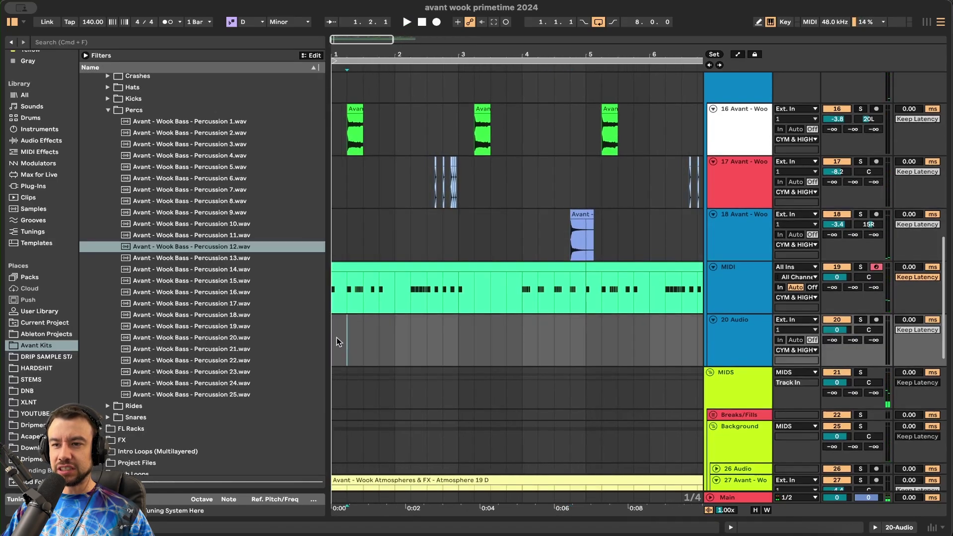
key(space)
mouse_move(209, 246)
mouse_down()
mouse_move(413, 304)
mouse_move(419, 337)
mouse_move(400, 334)
mouse_move(415, 340)
mouse_up()
scroll(415, 341, up, 5)
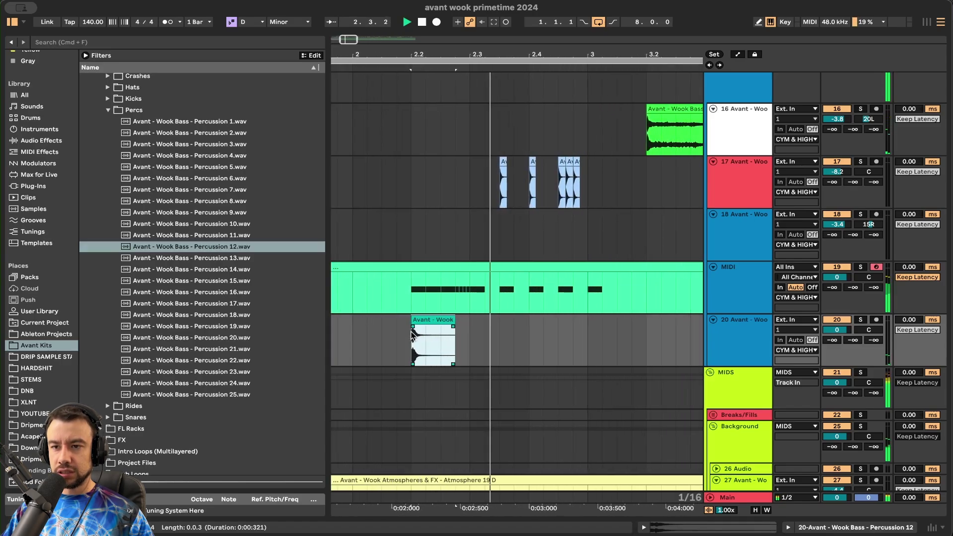
- Lower the volume of the Percussion 12 track to -7.6 dB while the loop plays
click(356, 335)
scroll(356, 335, down, 5)
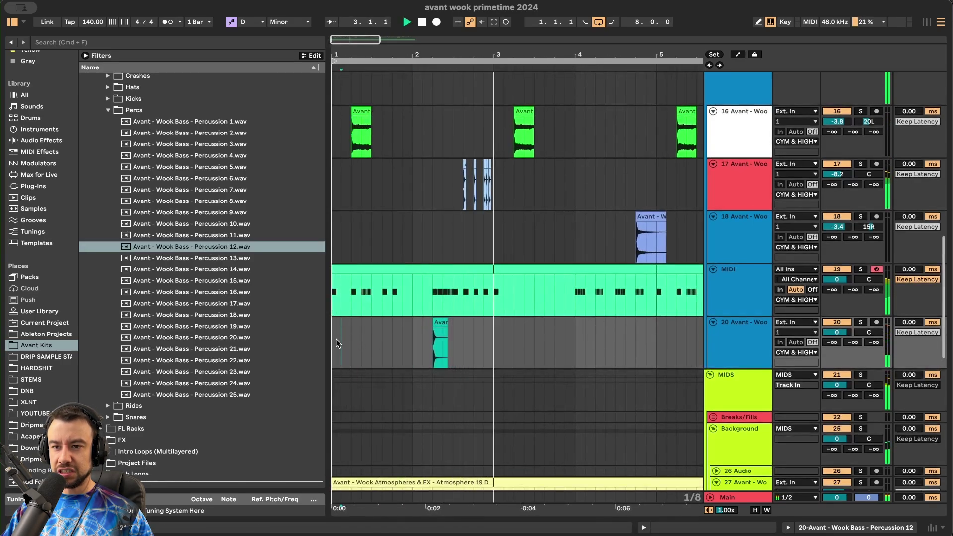
key(space)
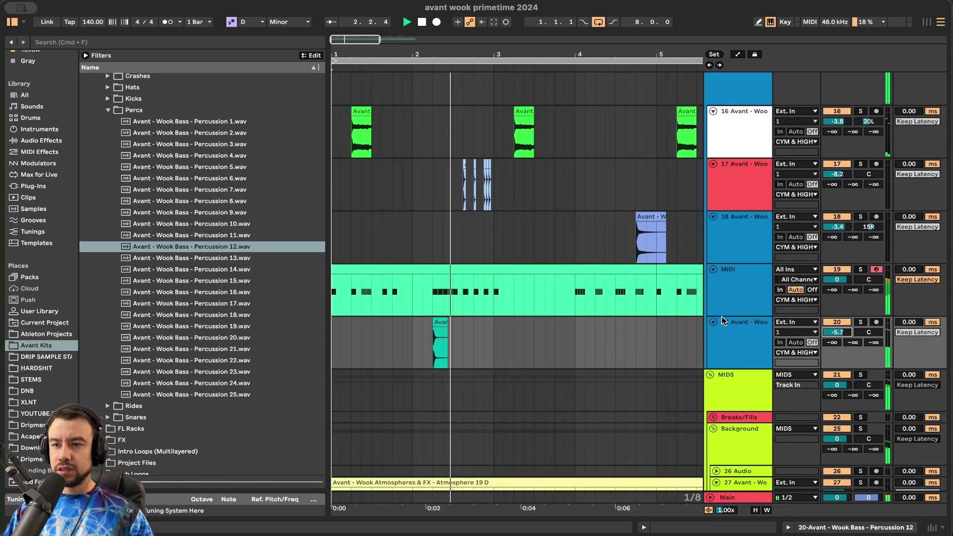
drag(843, 340, 843, 344)
scroll(492, 287, down, 4)
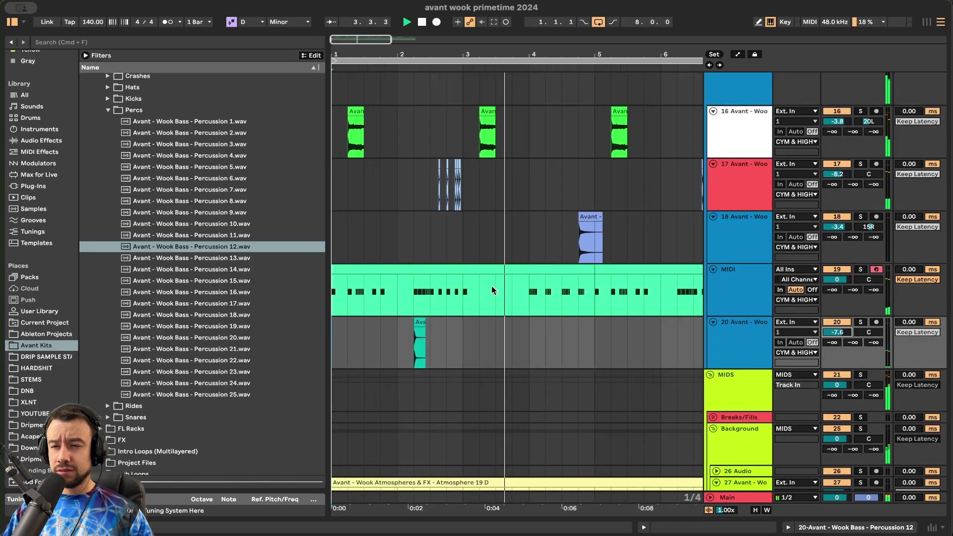
- Duplicate the first four bars of the Percussion 12 track into bars 5 to 8
scroll(488, 333, down, 1)
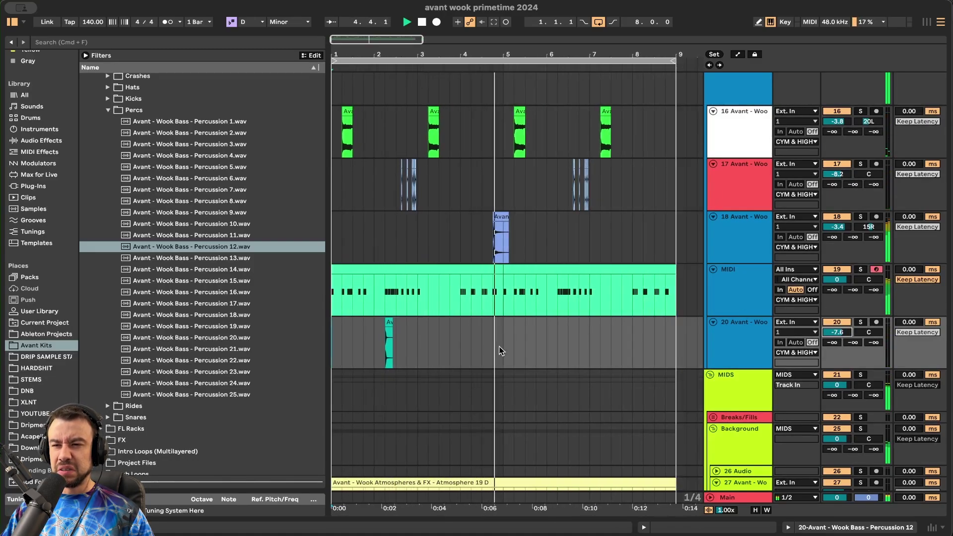
drag(502, 340, 347, 360)
key(super+d)
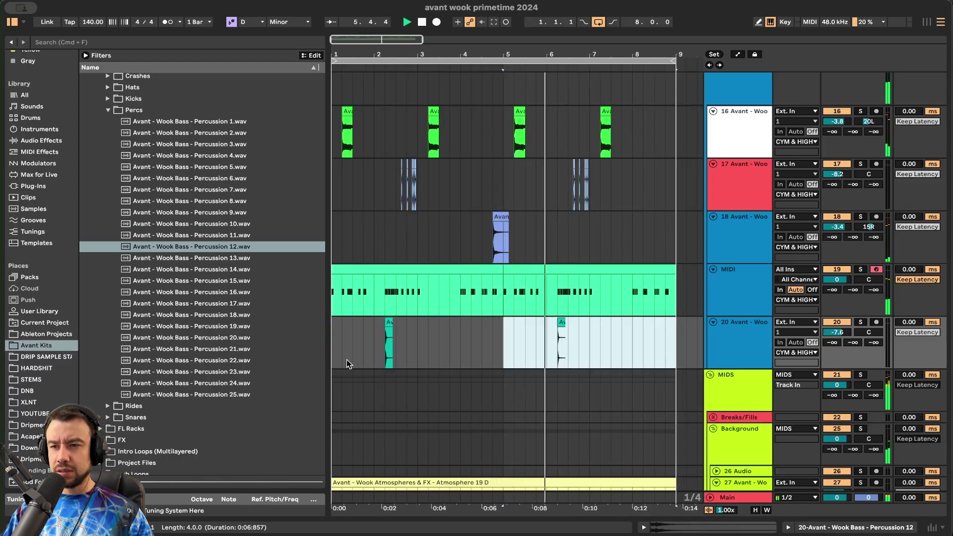
scroll(347, 360, down, 1)
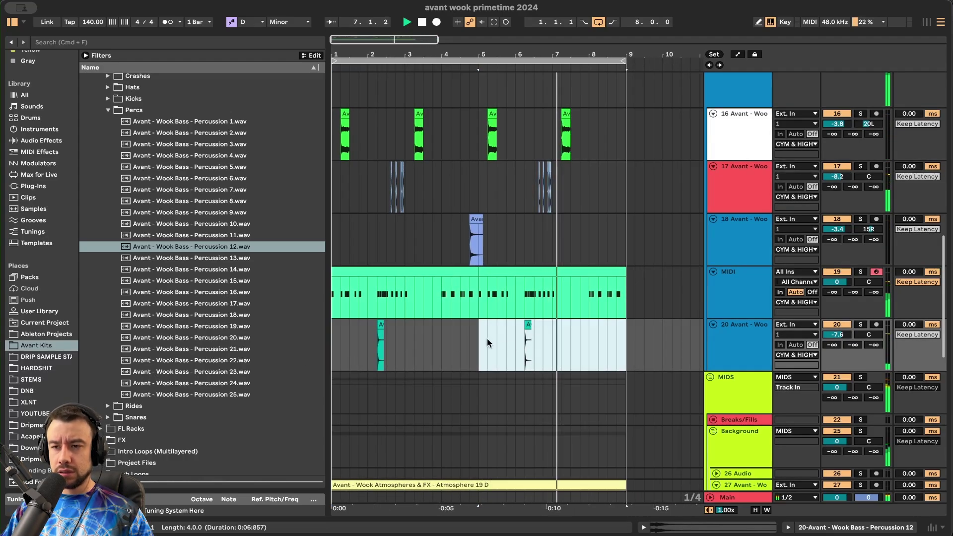
- Move the duplicated percussion hit earlier so that it starts just before bar 6
click(480, 335)
scroll(517, 332, up, 2)
drag(545, 326, 530, 325)
scroll(527, 323, up, 1)
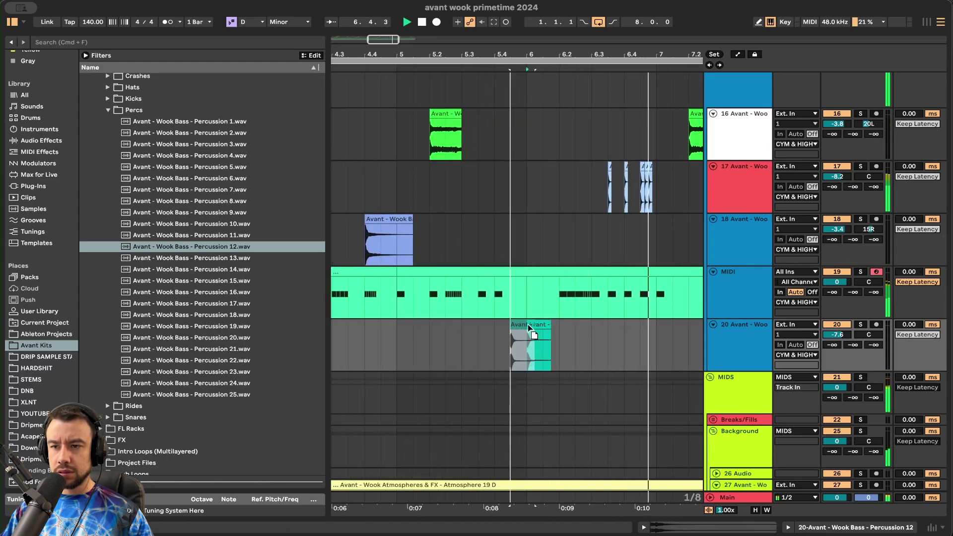
scroll(529, 323, down, 3)
scroll(524, 338, up, 3)
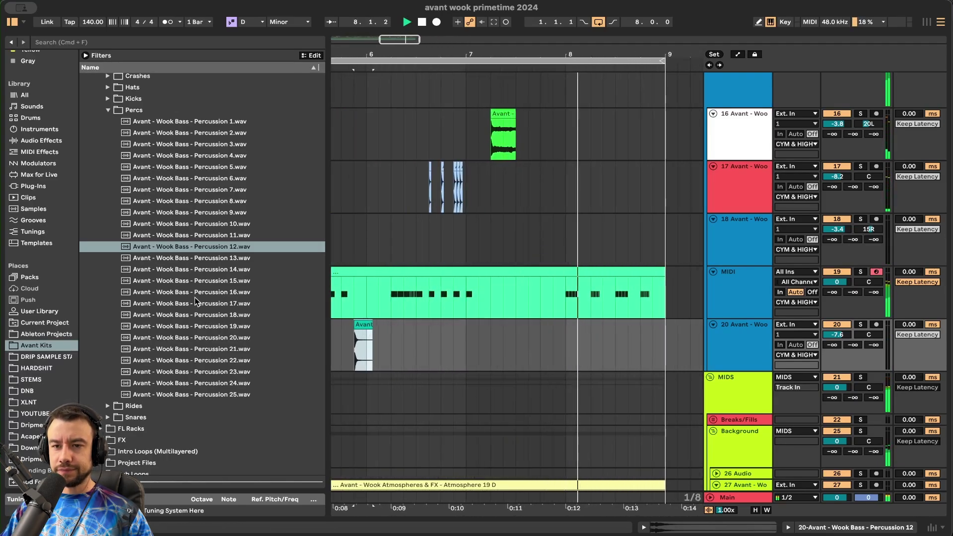
- Preview further percussion one-shots, including Percussion 18, 22, 23 and 25, and collapse the percussion folder
click(203, 314)
click(208, 360)
click(204, 373)
click(178, 393)
scroll(178, 388, down, 3)
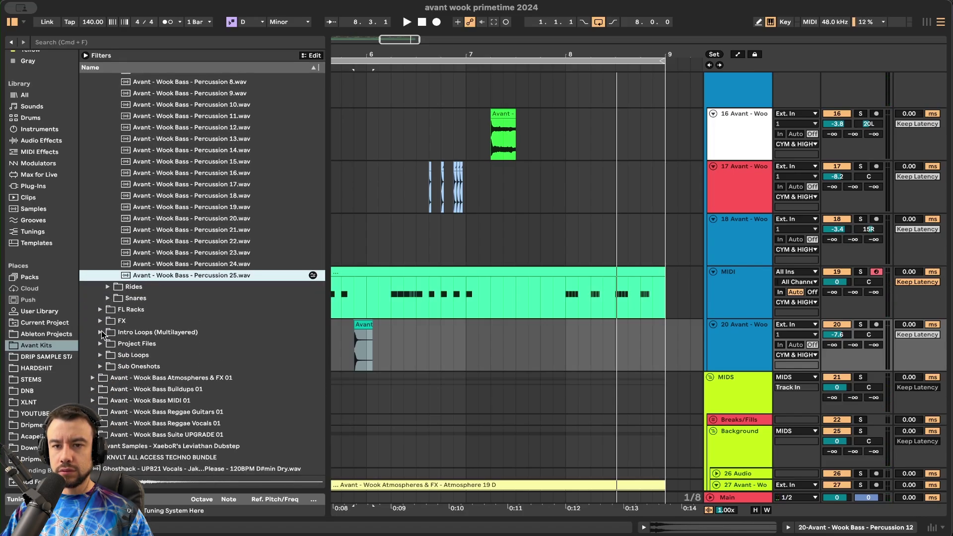
scroll(102, 336, up, 6)
click(108, 204)
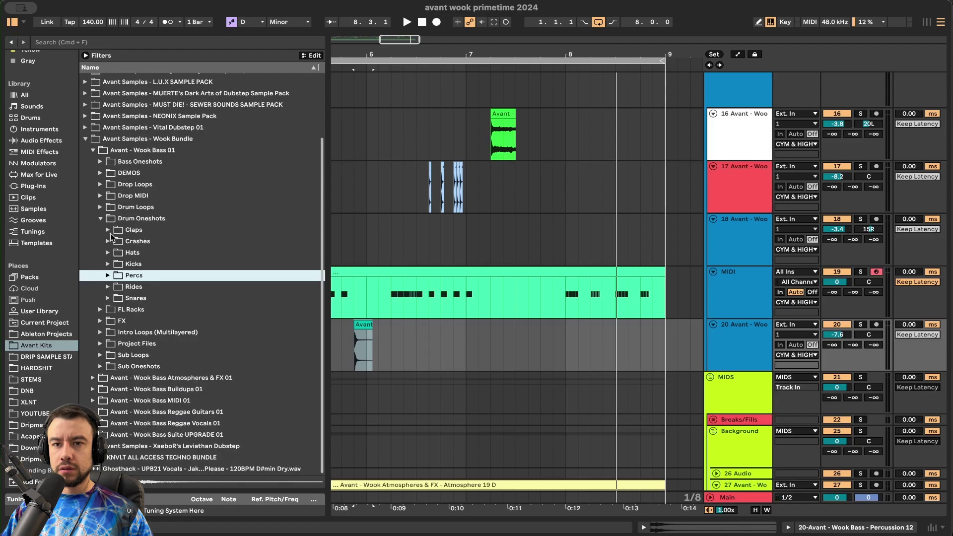
- Preview Crash 4, Crash 10 and Crash 13 from the crash one-shots
click(106, 242)
click(156, 287)
click(182, 356)
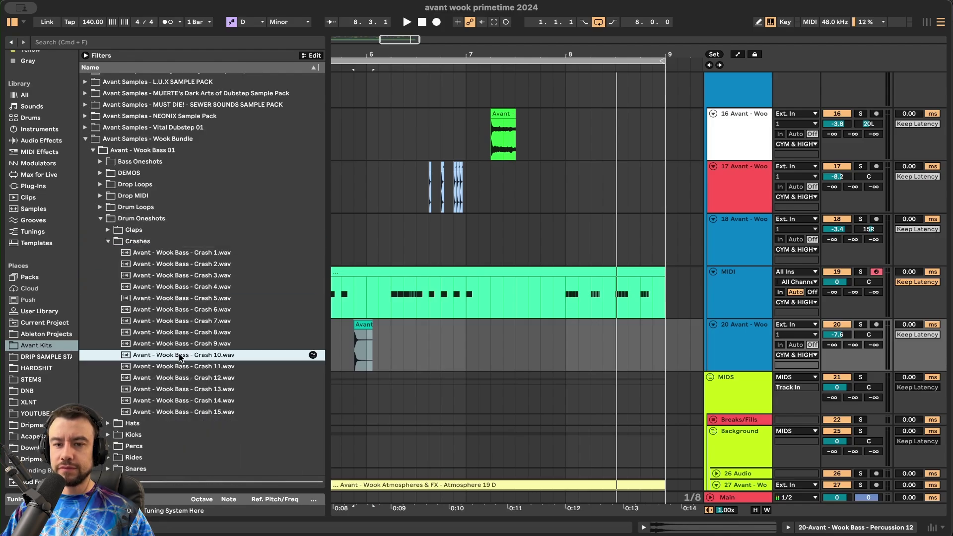
click(192, 390)
- Add an audio track below the Percussion 12 track and place Crash 13 at the start of bar 1
scroll(431, 277, left, 4)
scroll(431, 277, down, 3)
scroll(431, 277, down, 4)
click(740, 228)
key(ctrl+t)
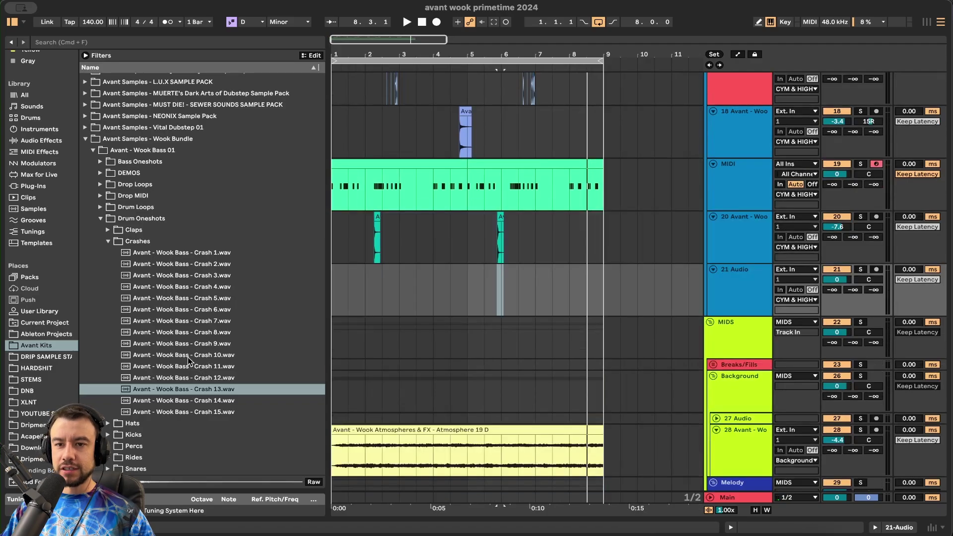
drag(173, 390, 338, 304)
- Lower the crash track's volume to -15.9 dB and move the crash to the start of bar 5
key(space)
scroll(393, 301, down, 4)
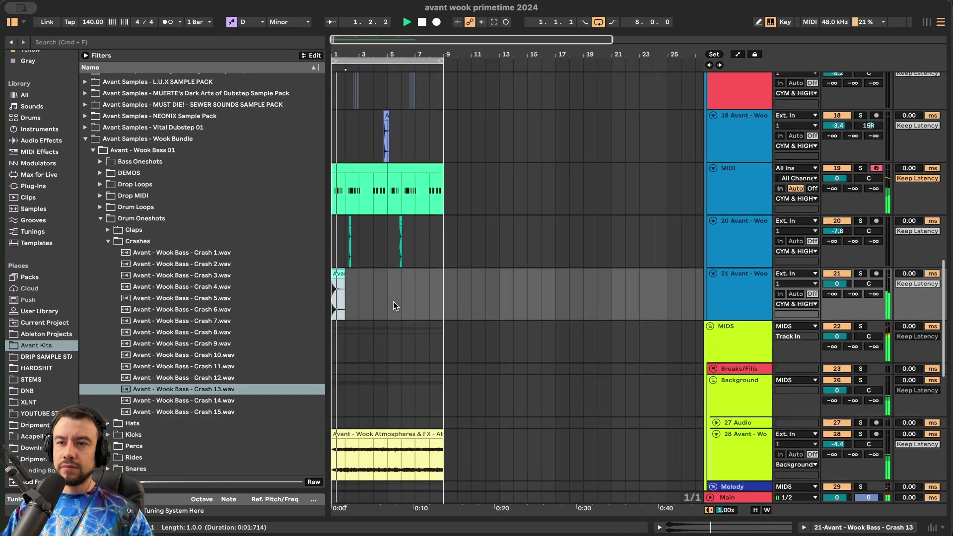
drag(836, 289, 836, 306)
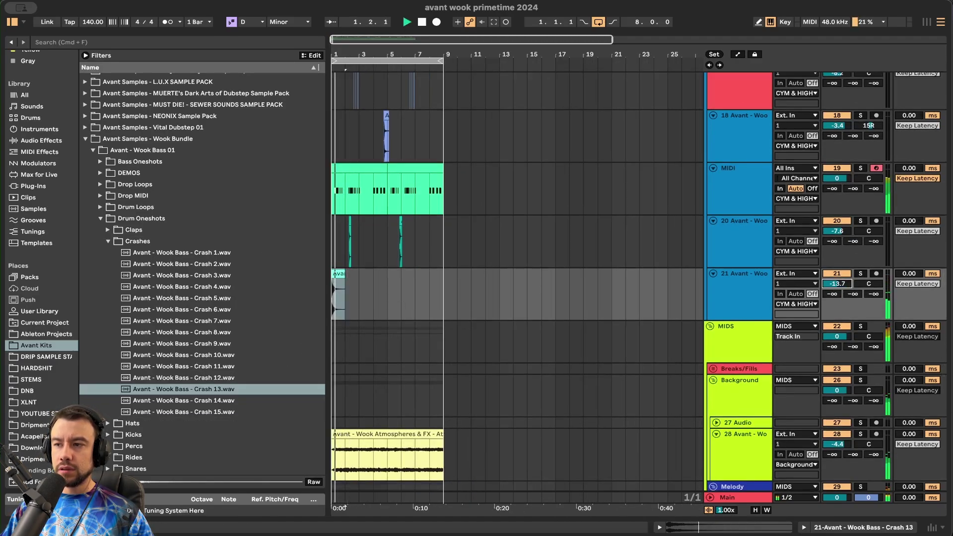
key(space)
drag(338, 278, 391, 279)
key(space)
scroll(364, 338, up, 5)
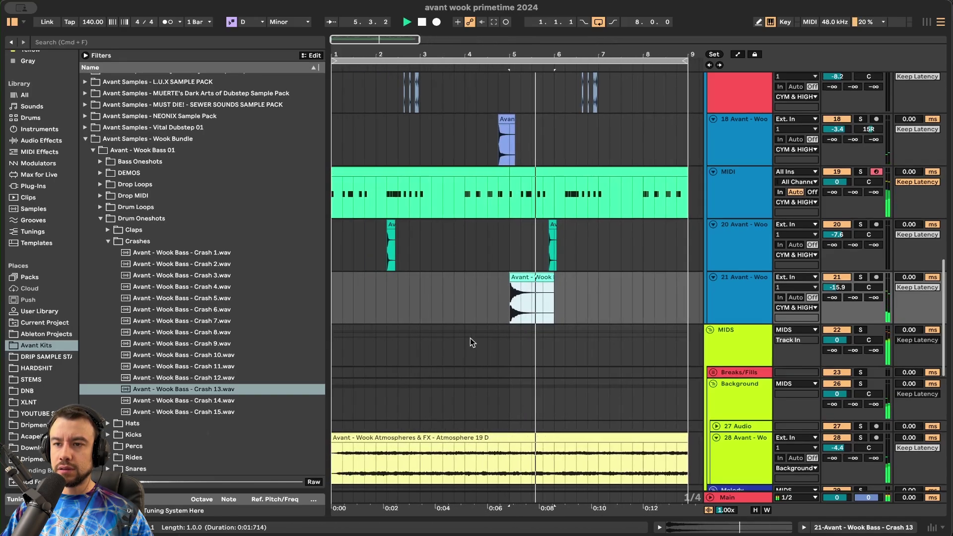
- Listen to the loop and reduce the crash track's volume to -19.9 dB
scroll(515, 376, down, 5)
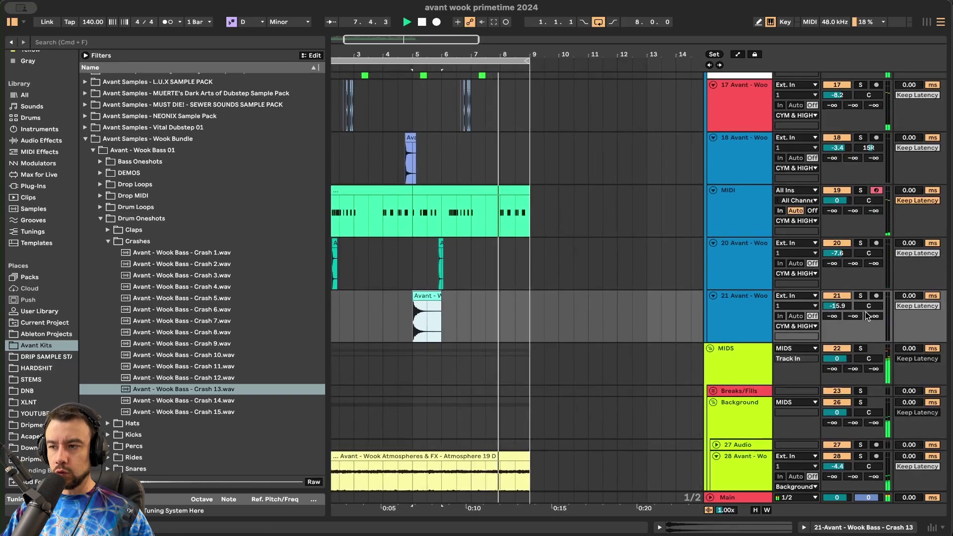
scroll(541, 318, down, 2)
scroll(541, 319, up, 2)
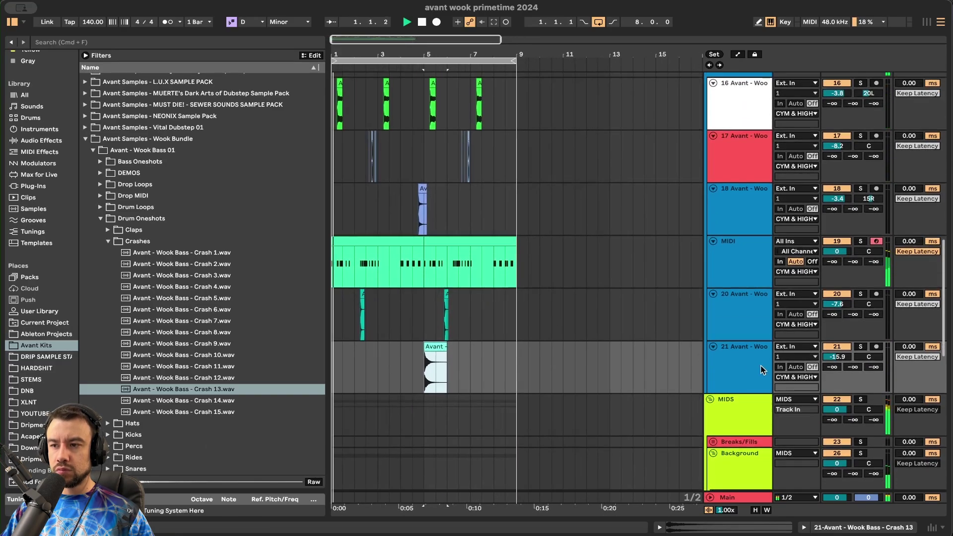
scroll(839, 358, down, 4)
scroll(491, 357, down, 3)
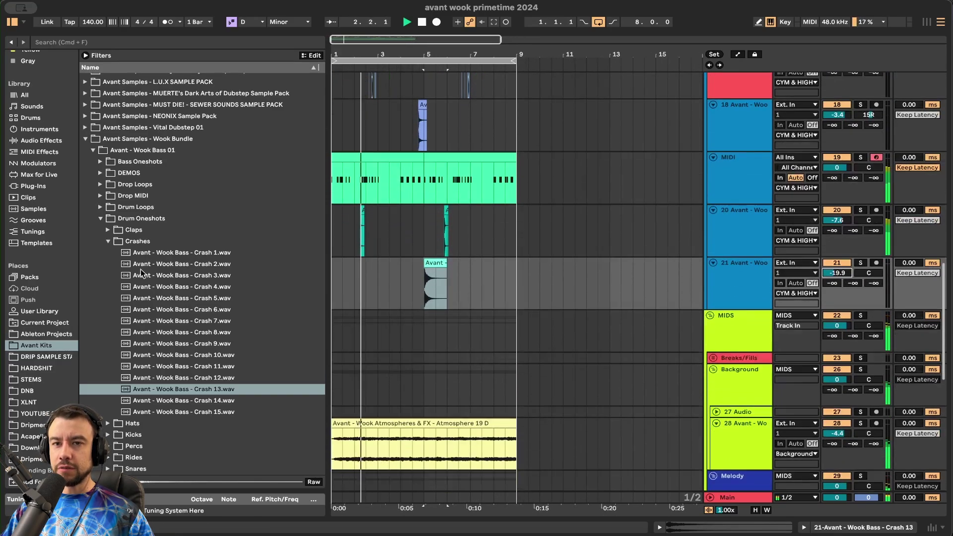
- Browse the Wook Bass 01 drop loops and preview Bass Loop 1 (D 140BPM)
click(102, 219)
click(100, 184)
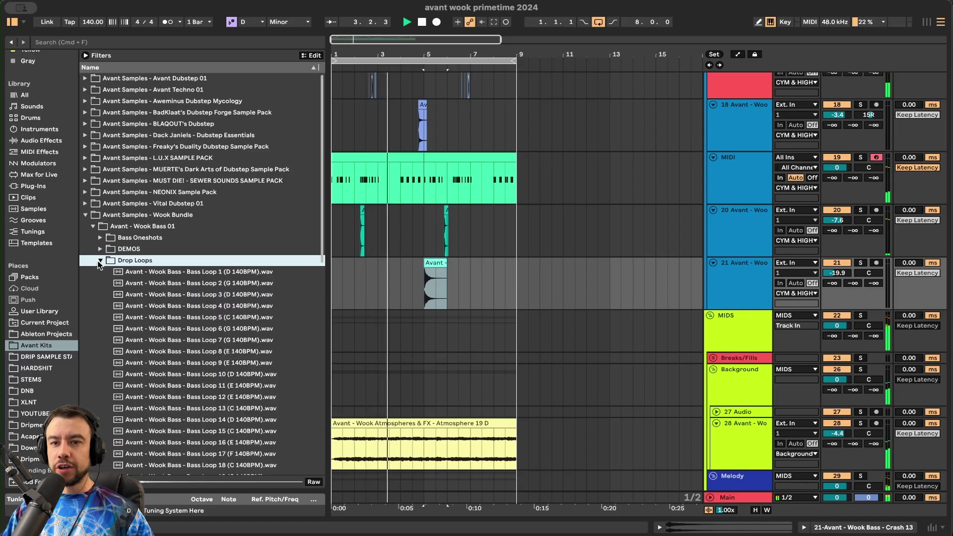
scroll(161, 315, down, 1)
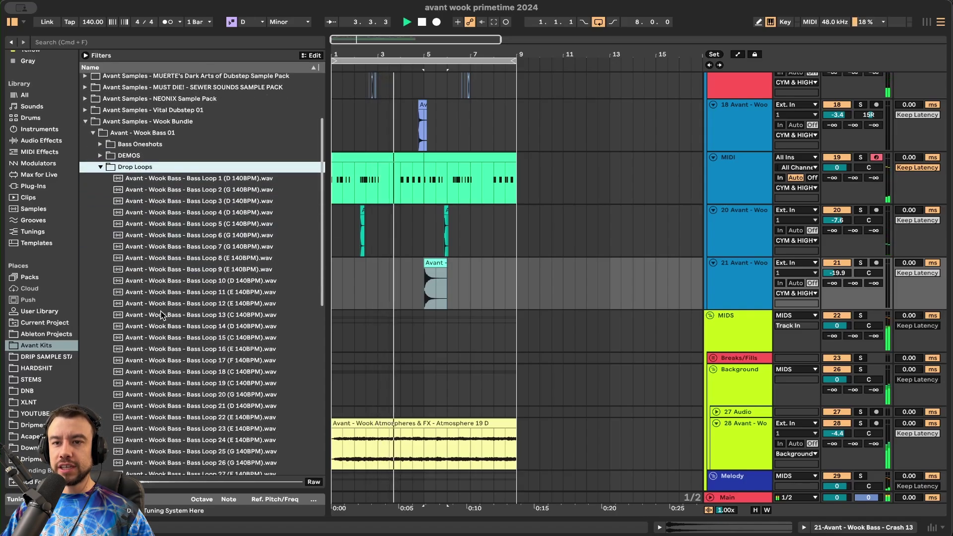
click(208, 180)
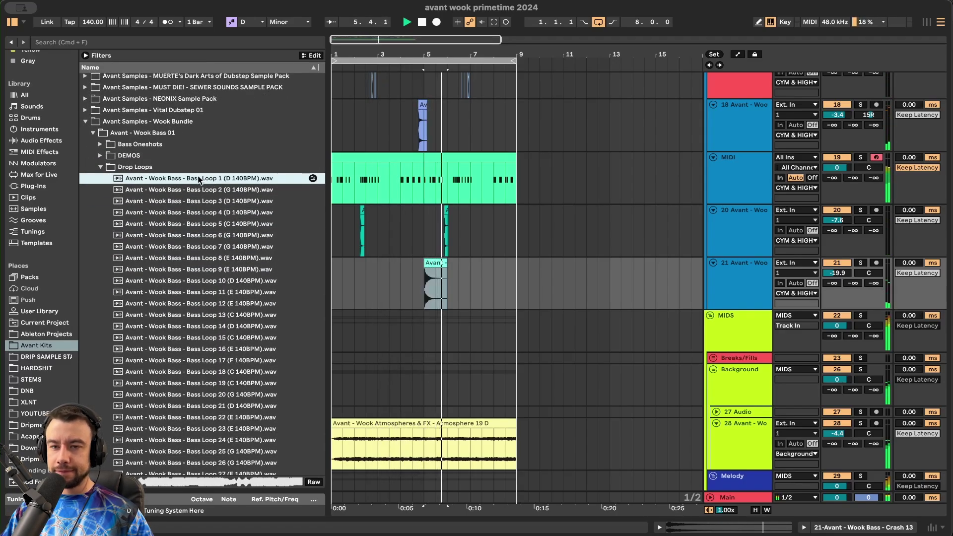
- Stop playback and expand the BASS LEADS group together with its track 1
scroll(429, 324, down, 1)
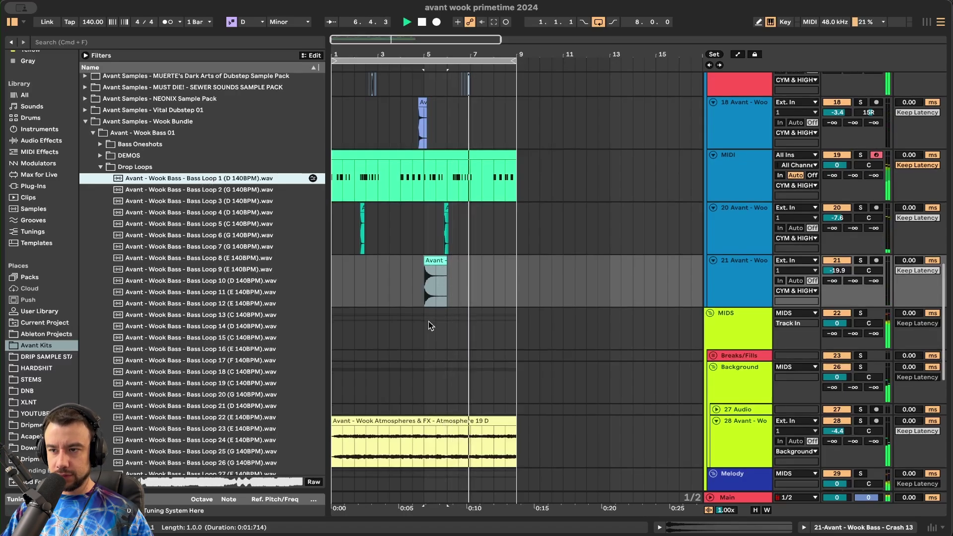
scroll(447, 329, up, 3)
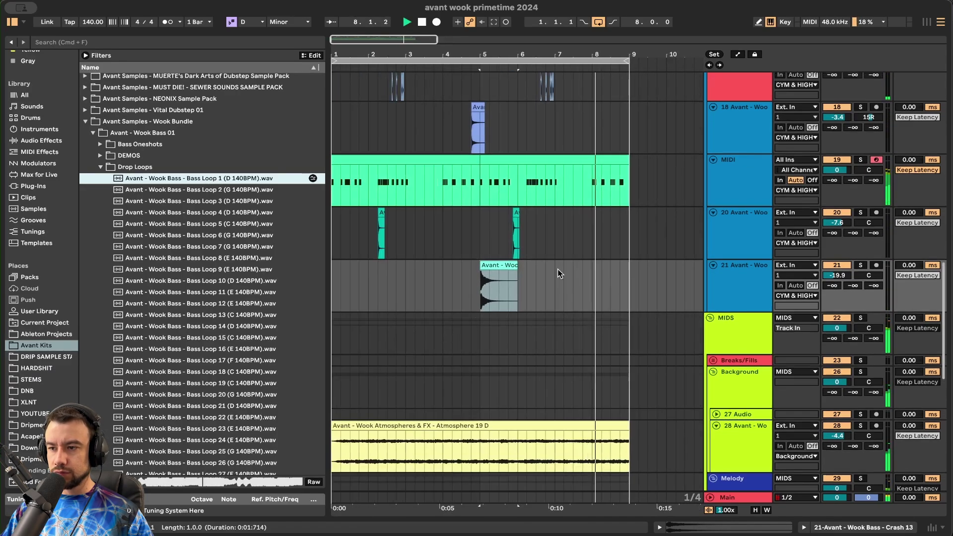
scroll(559, 271, down, 8)
click(752, 245)
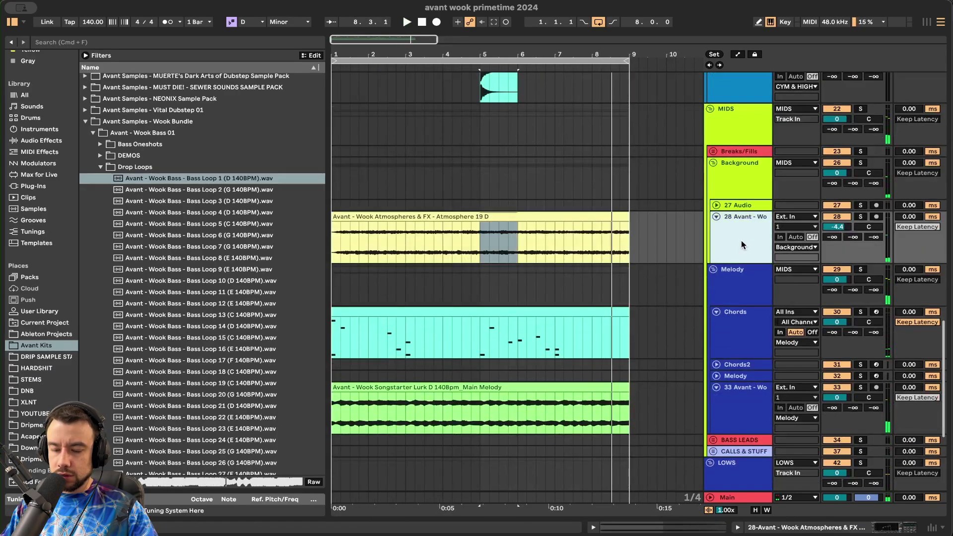
scroll(744, 249, down, 5)
click(714, 304)
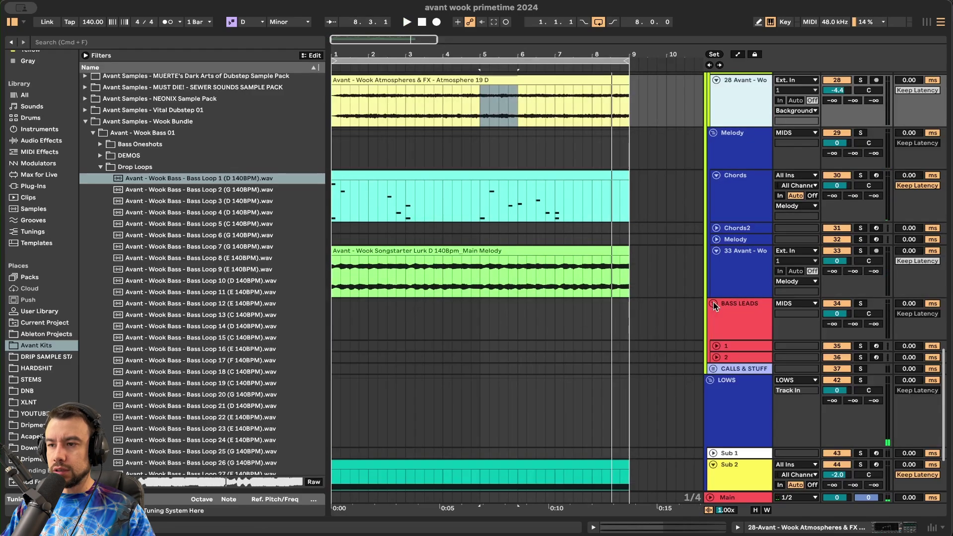
click(717, 346)
- Preview drop loops against the running arrangement, including Bass Loops 12, 14, 21, 32, 34 and 40
click(228, 303)
scroll(230, 310, down, 3)
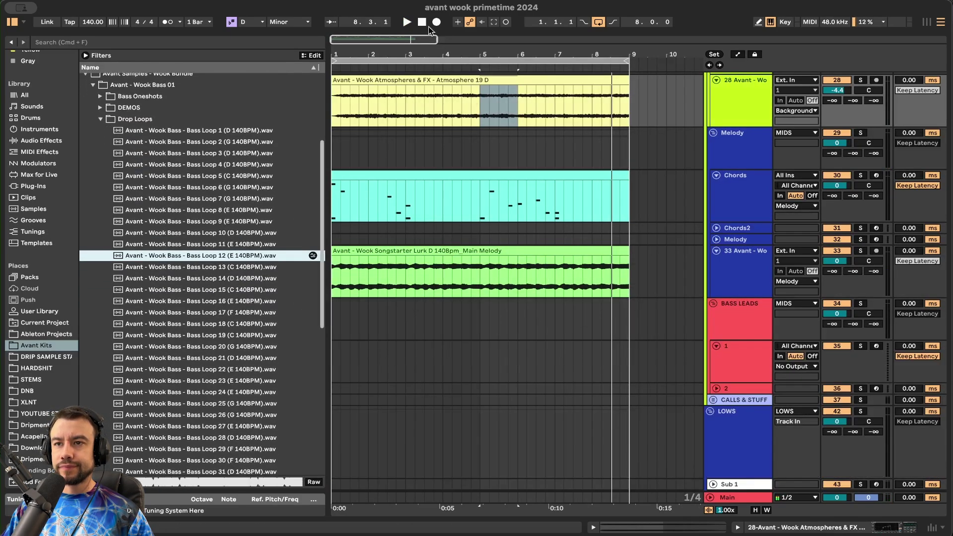
click(420, 23)
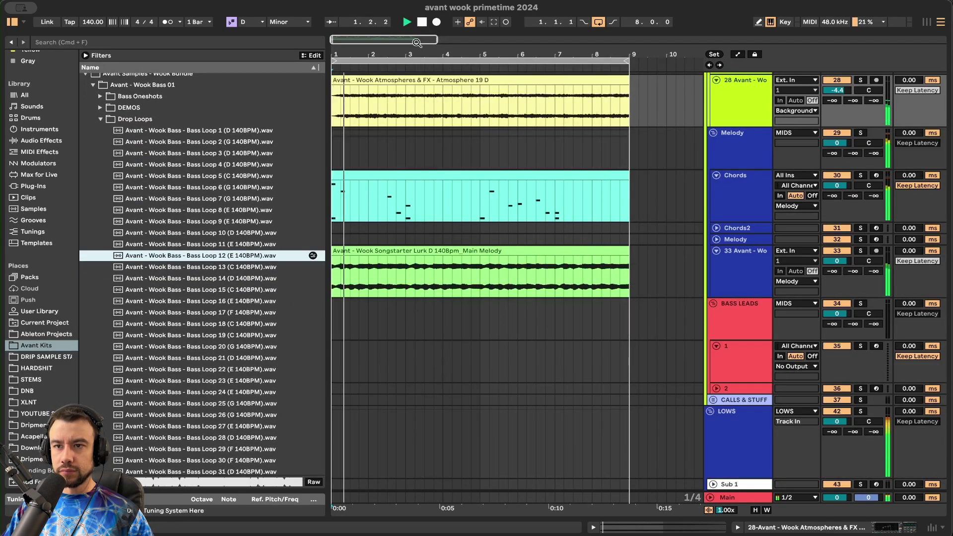
click(214, 279)
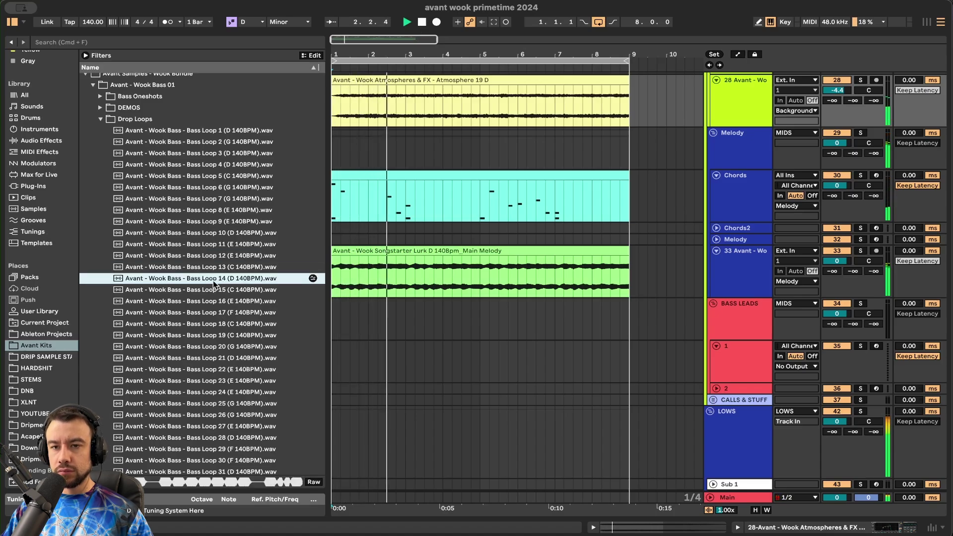
click(221, 358)
scroll(227, 397, down, 5)
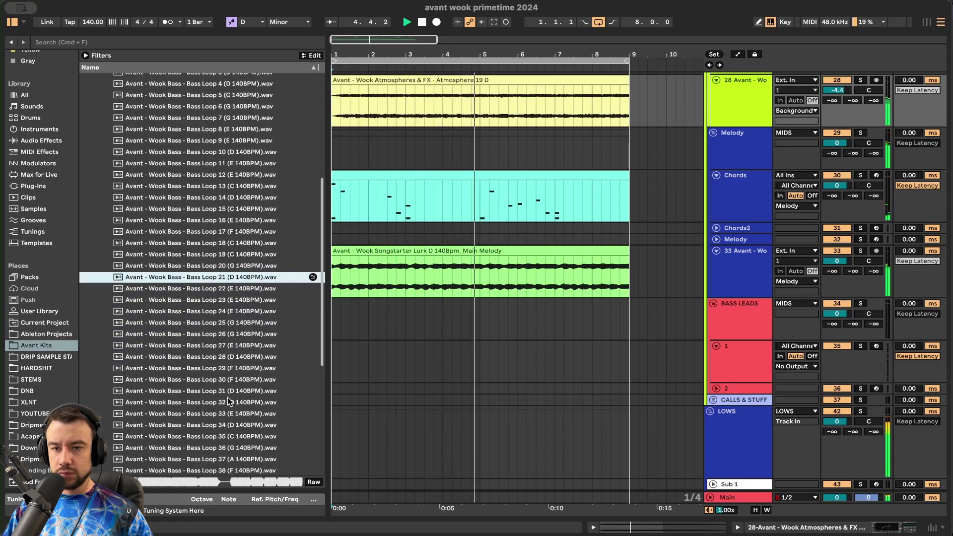
scroll(227, 398, down, 1)
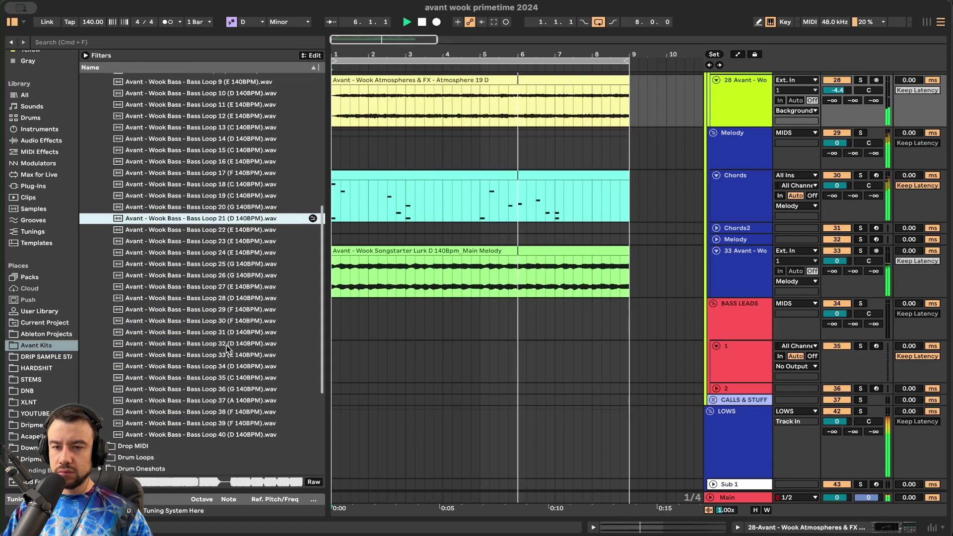
click(227, 344)
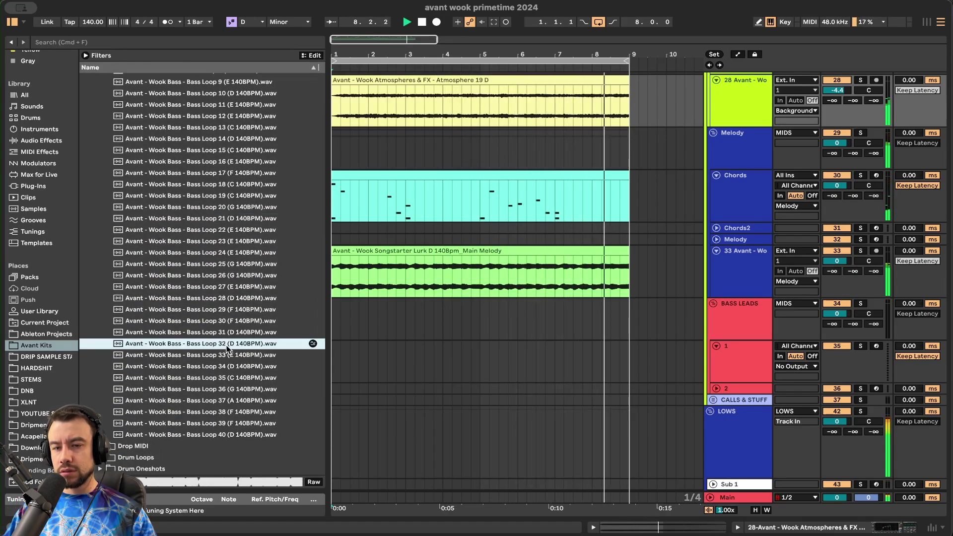
click(232, 367)
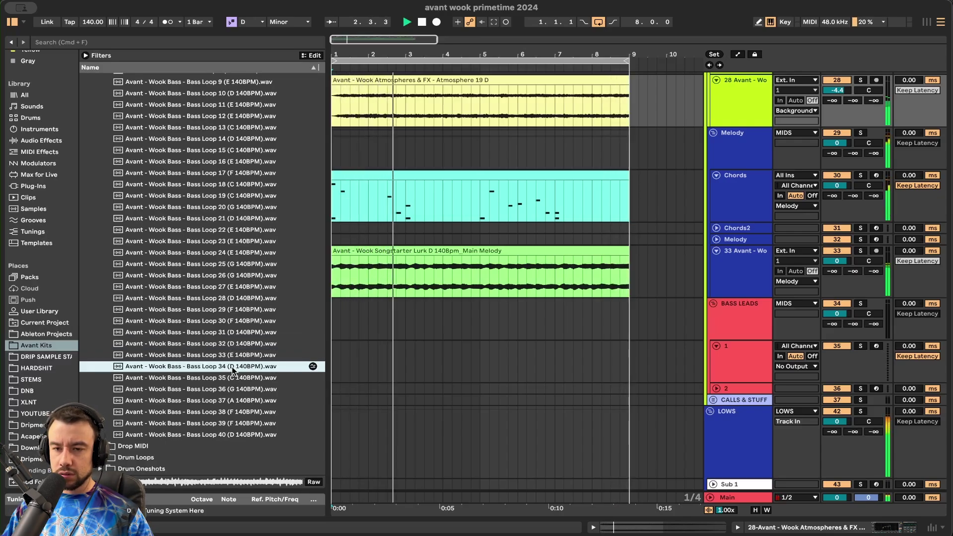
click(235, 436)
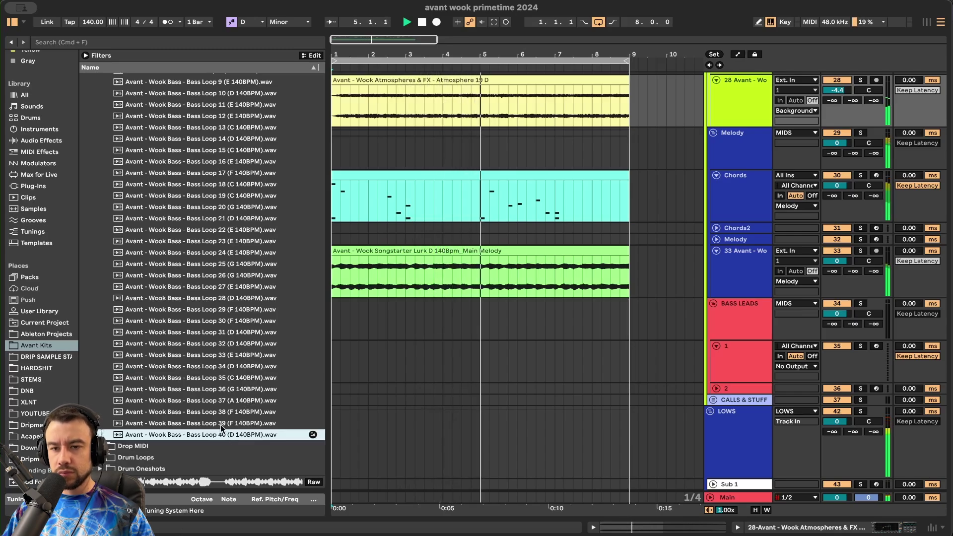
scroll(221, 412, down, 1)
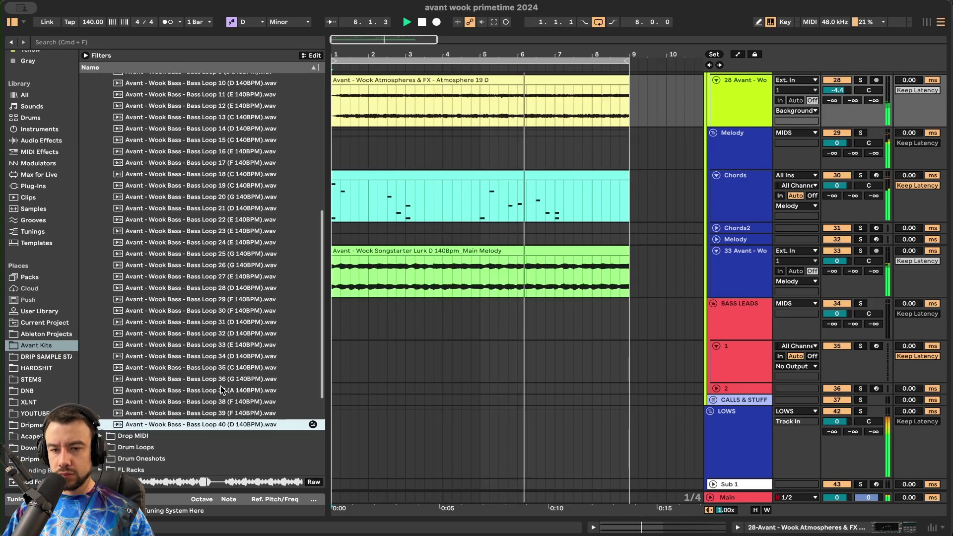
scroll(221, 390, up, 1)
scroll(220, 390, down, 1)
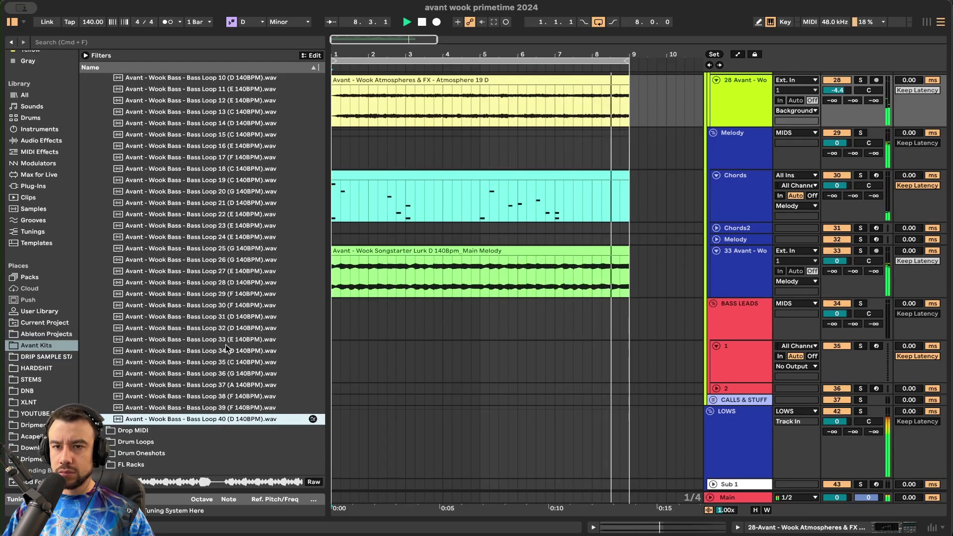
scroll(218, 278, up, 5)
- Open the Wobs folder of the Wook Bass 01 Bass Oneshots and preview Bass One Shot 6 (D)
click(109, 99)
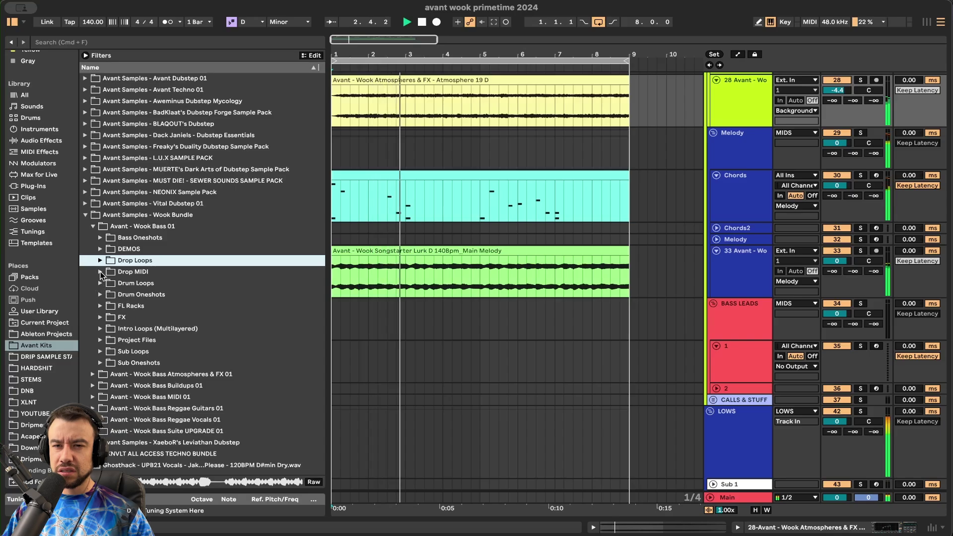
click(100, 237)
click(108, 260)
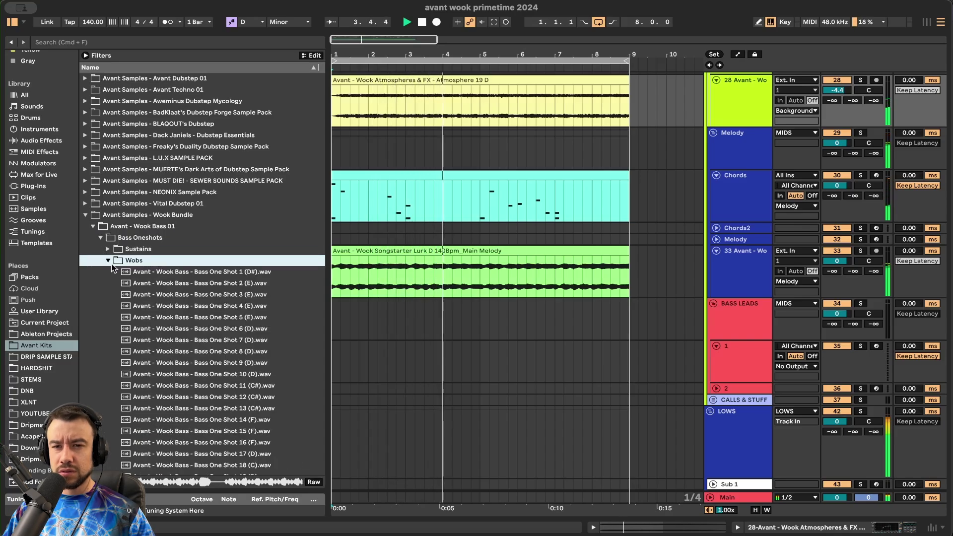
click(164, 306)
scroll(163, 306, down, 3)
click(233, 271)
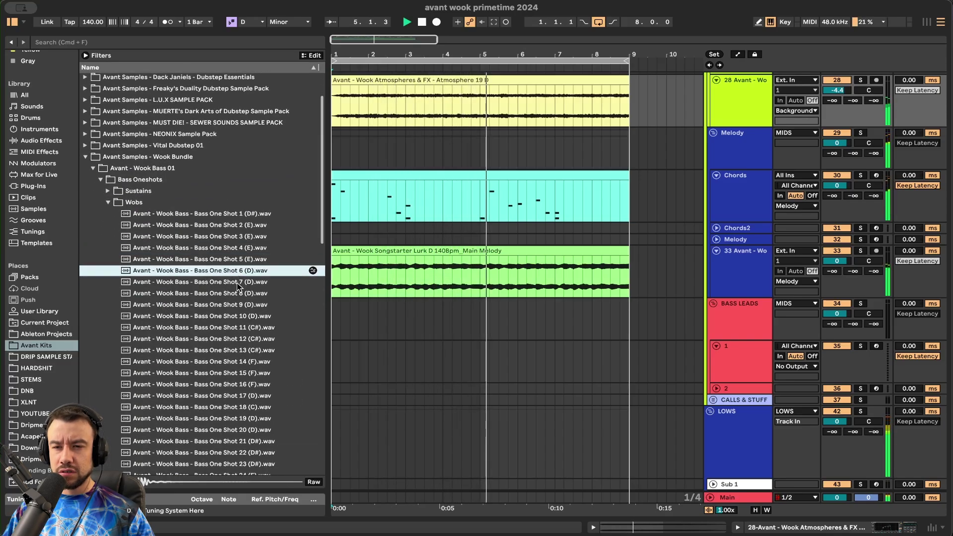
- Preview the wob one-shots one after another from Bass One Shot 7 (D) to Bass One Shot 17 (D)
key(Down)
key(Down)
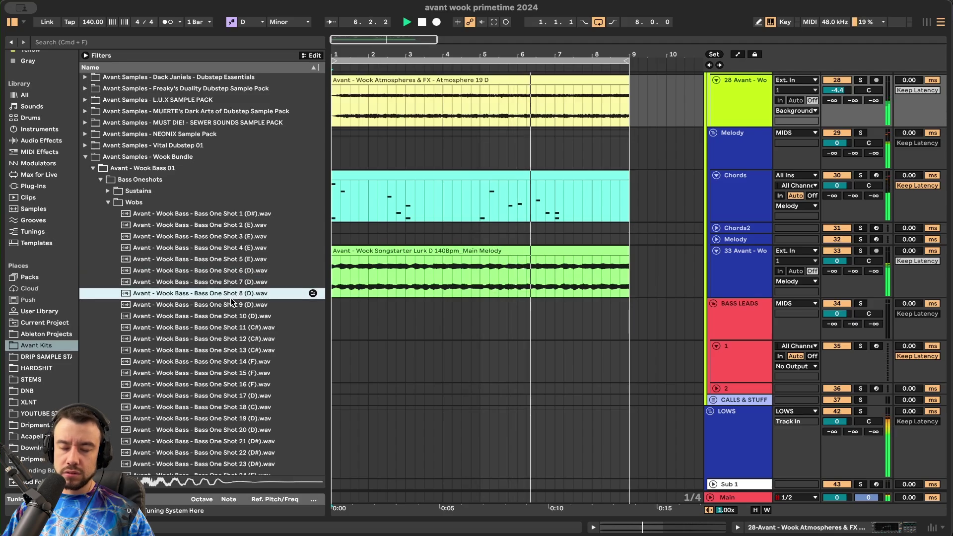
key(Down)
key(Down)
key(Down)
key(Down)
key(Down)
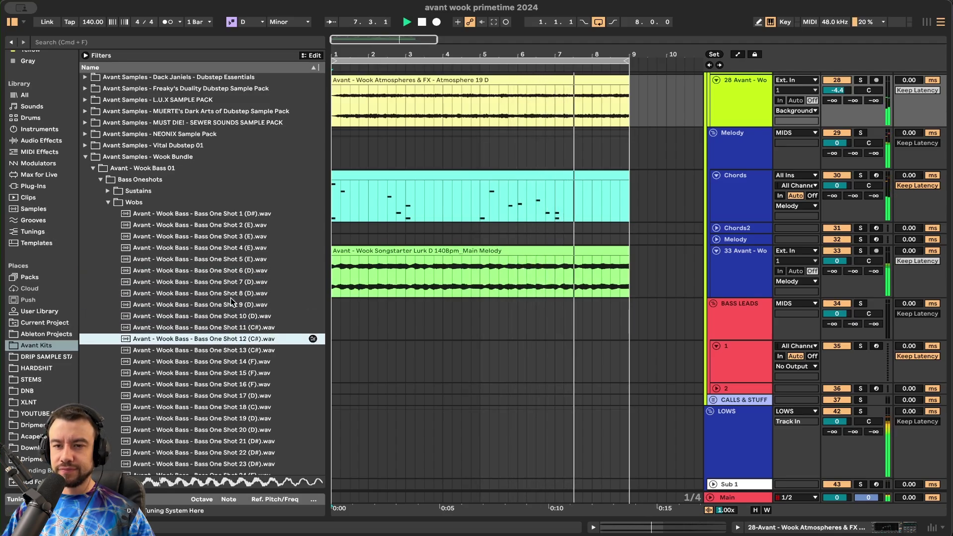
key(Down)
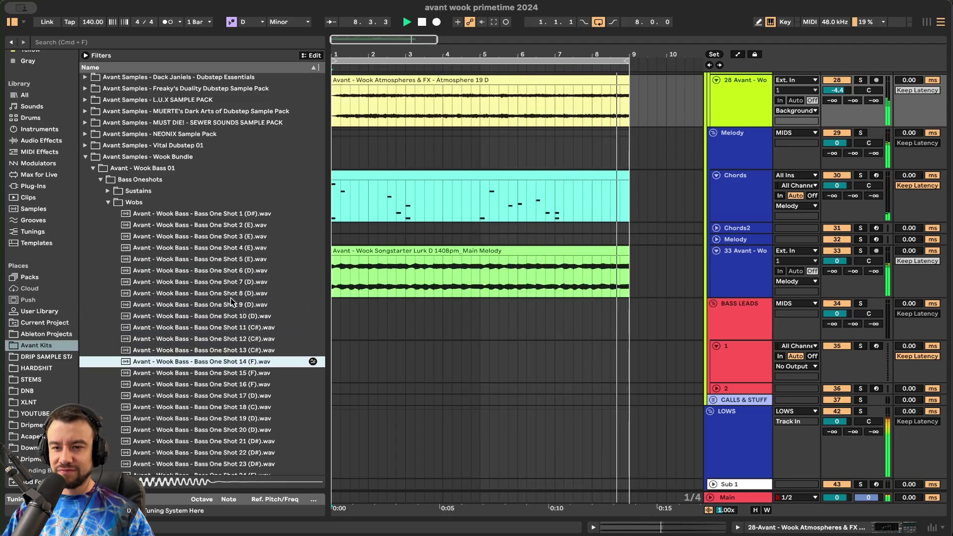
key(Down)
key(Down)
key(Down)
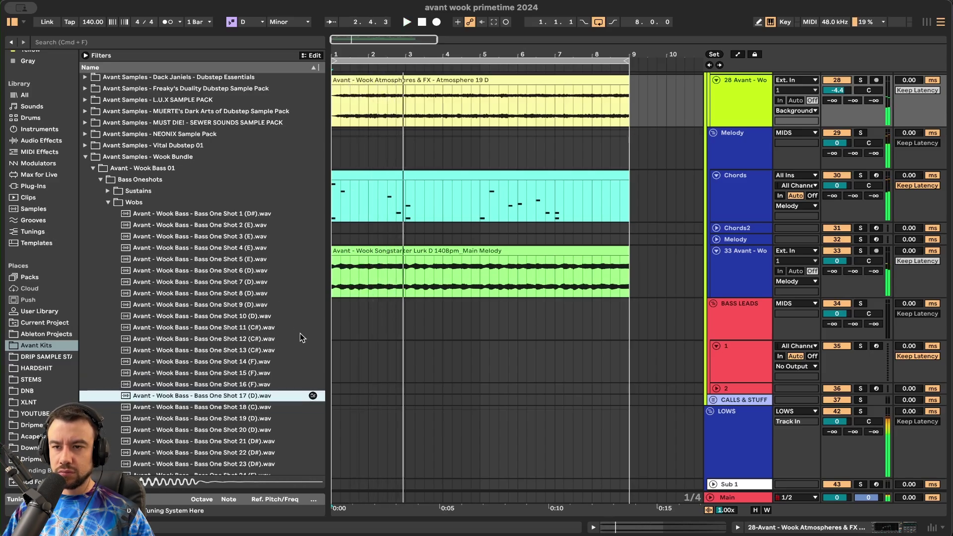
- Add an audio track below track 1 in BASS LEADS and place Bass One Shot 17 (D) at the start of bar 1
scroll(406, 309, up, 3)
scroll(407, 309, left, 2)
scroll(406, 309, down, 1)
click(736, 355)
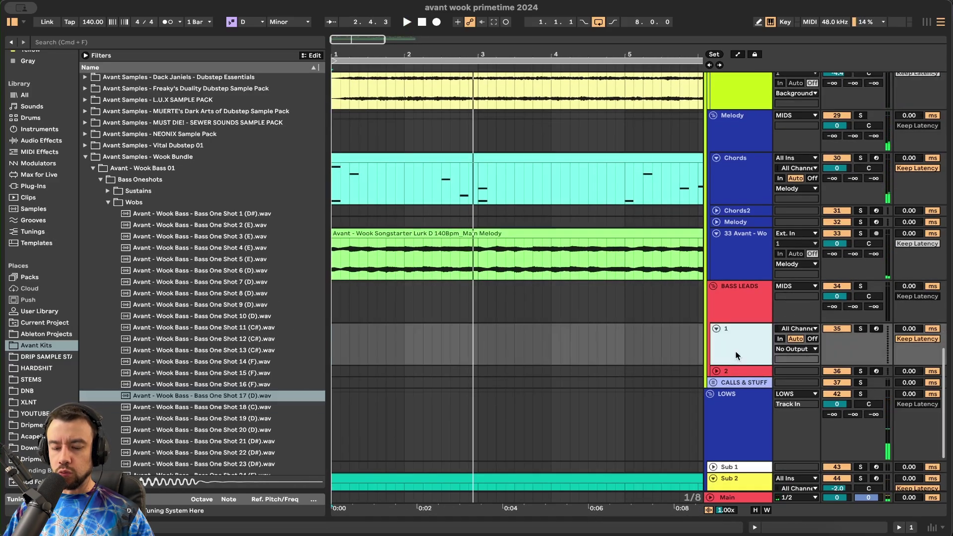
key(super+t)
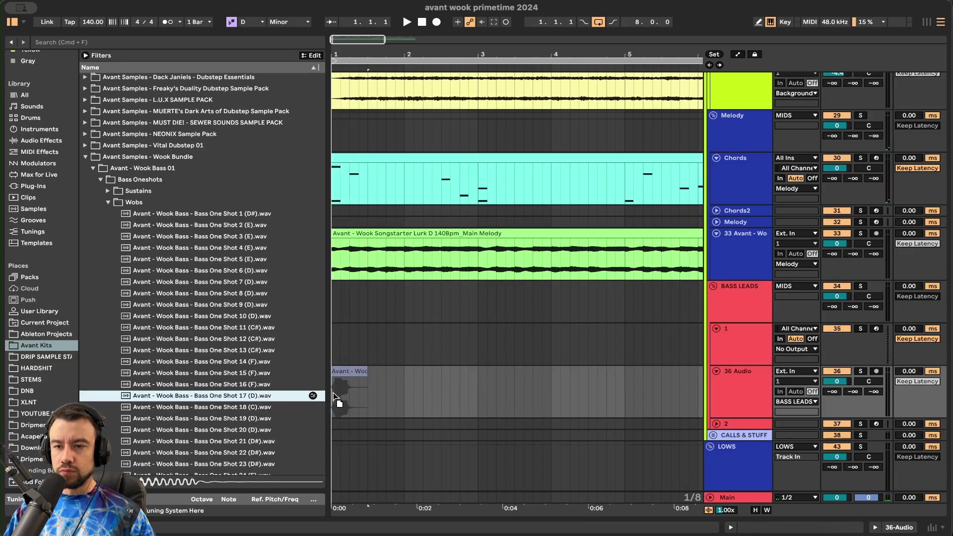
drag(334, 393, 334, 394)
- Listen to the bass one-shot in the loop and move its clip to beat 1.2
key(space)
scroll(353, 398, up, 4)
key(space)
key(space)
drag(371, 369, 409, 369)
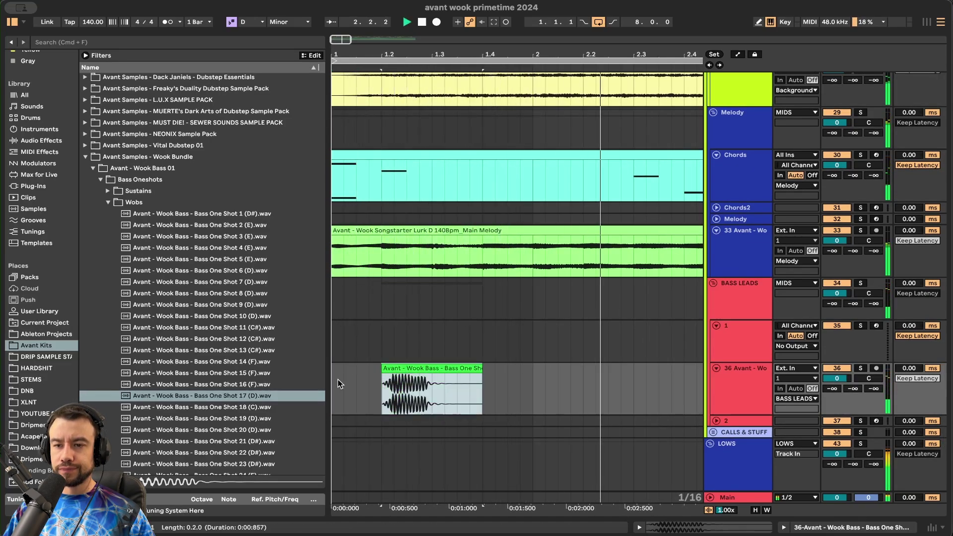
- Set the grid to 1/8, listen from bar 1 and nudge the one-shot slightly ahead of beat 1.2
click(337, 380)
key(super+2)
click(337, 380)
key(space)
key(space)
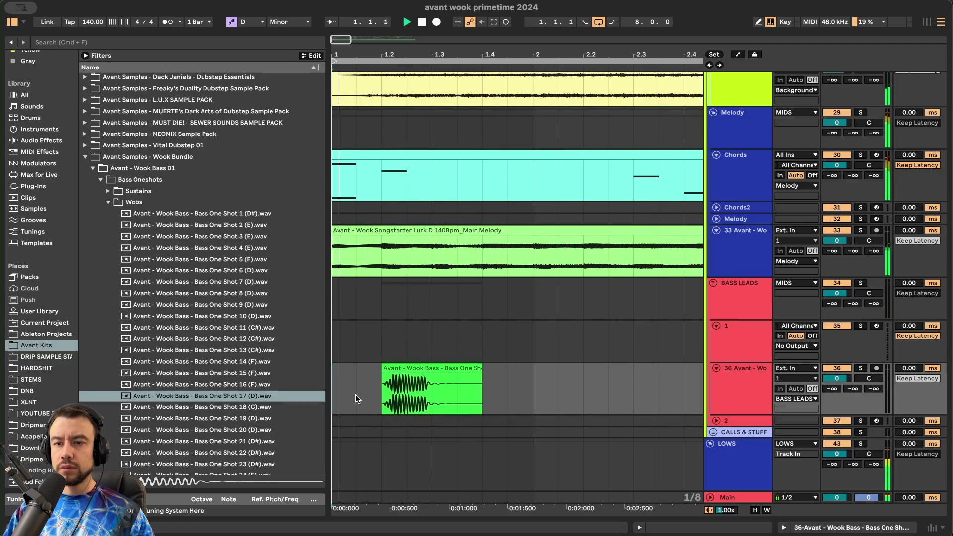
scroll(356, 395, down, 3)
scroll(356, 387, up, 4)
drag(432, 364, 429, 364)
- Show the bass one-shot track's devices and add OTT to it
double_click(725, 383)
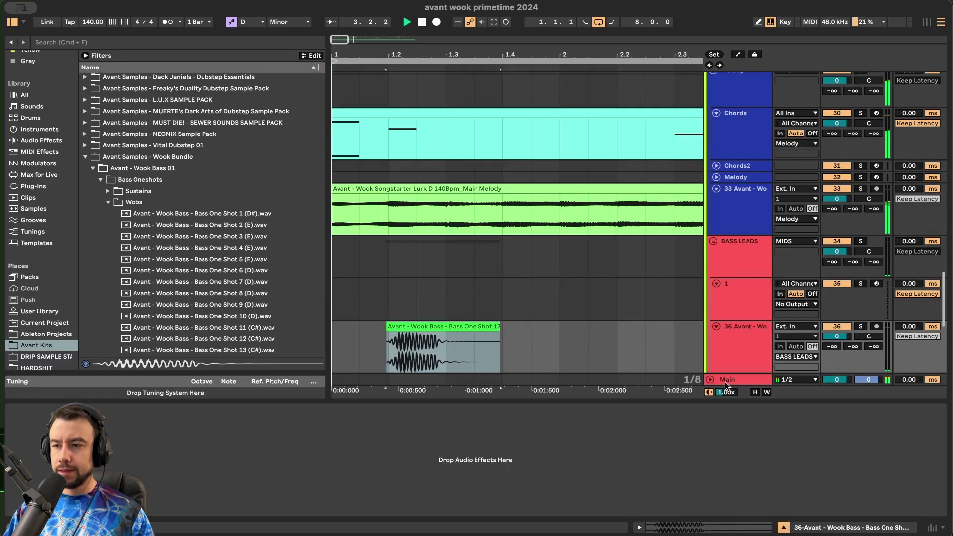
key(super+f)
text(ott)
scroll(233, 182, down, 5)
double_click(131, 283)
- Add Hybrid Reverb after OTT, set the OTT amount to 35% and the reverb's Dry/Wet to 61%, and check by playback
key(super+f)
text(hybr)
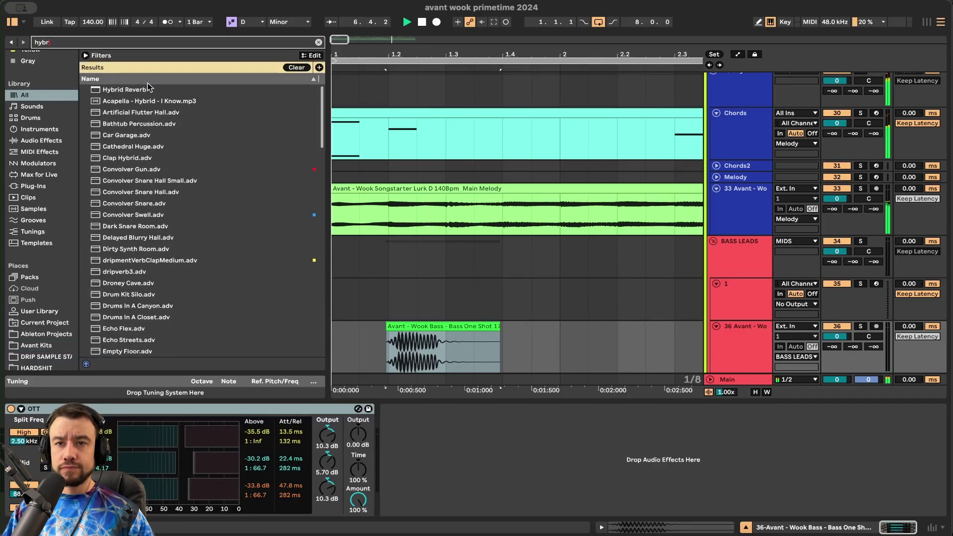
double_click(134, 89)
drag(358, 501, 358, 532)
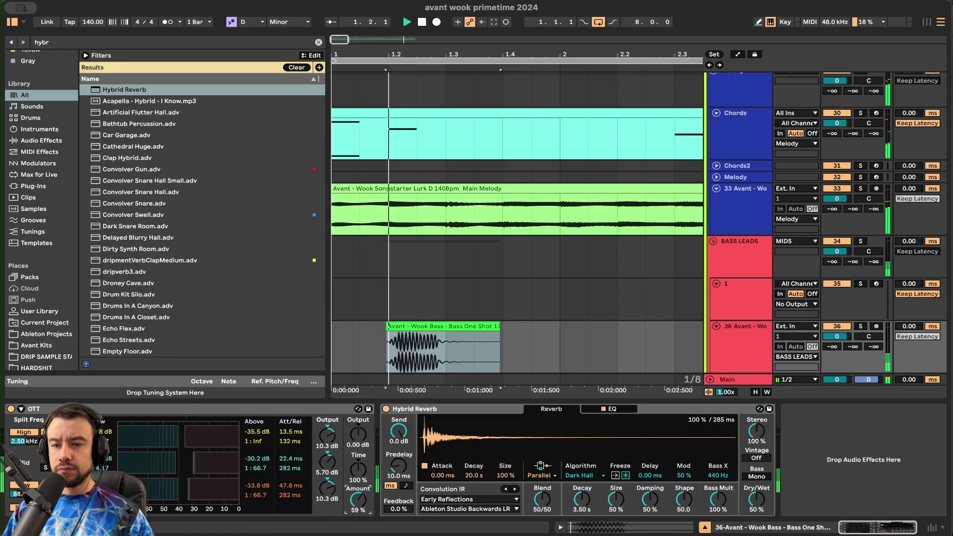
drag(757, 501, 757, 499)
key(minus)
key(minus)
click(333, 336)
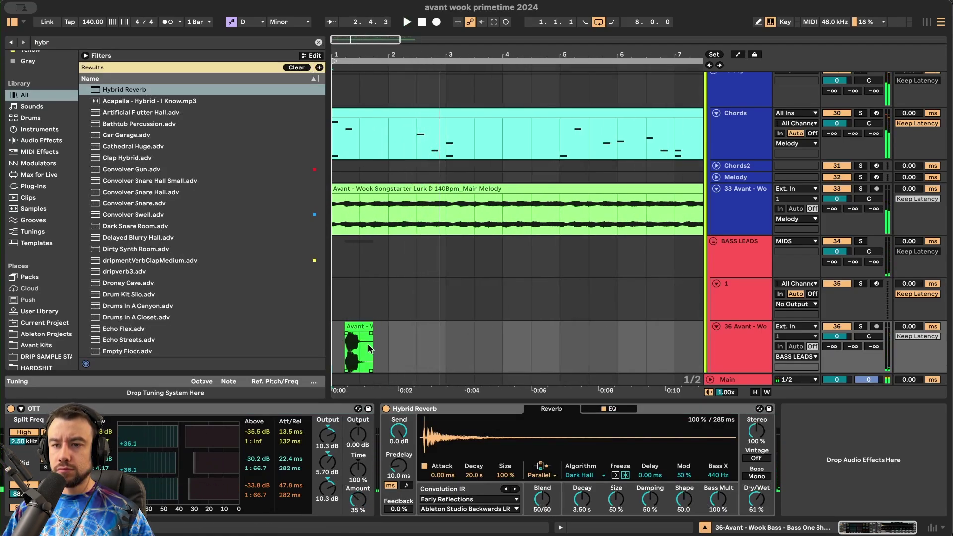
scroll(369, 349, down, 1)
key(space)
- Duplicate the first two bars of the bass one-shot track so the one-shot repeats in bar 3
scroll(378, 369, up, 2)
double_click(376, 400)
scroll(377, 399, left, 1)
shift+click(412, 352)
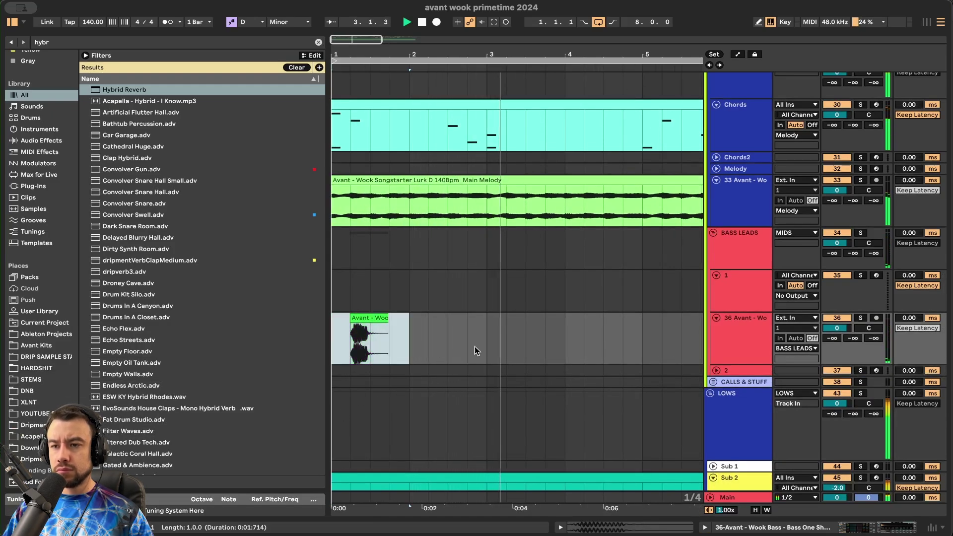
shift+click(491, 351)
key(super+d)
scroll(523, 335, down, 2)
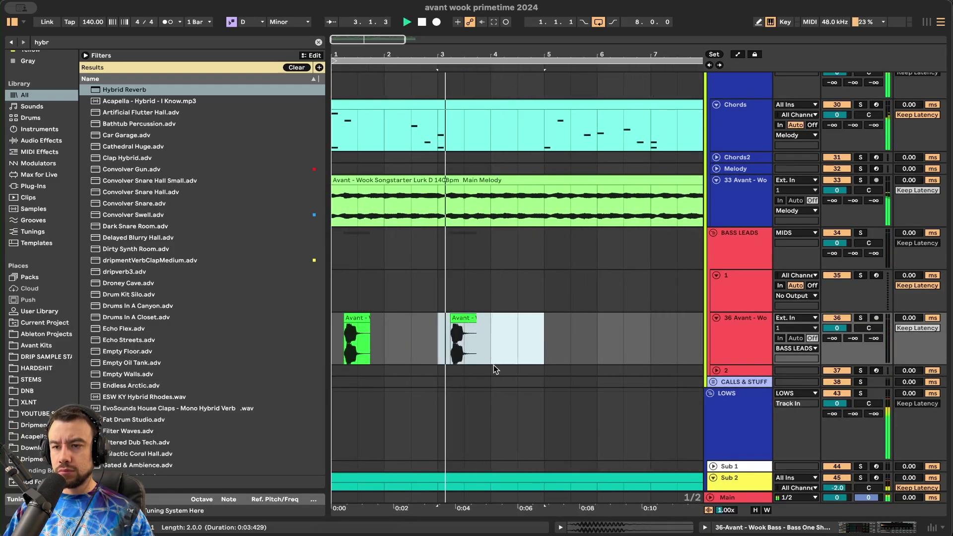
scroll(494, 365, up, 3)
scroll(493, 365, down, 2)
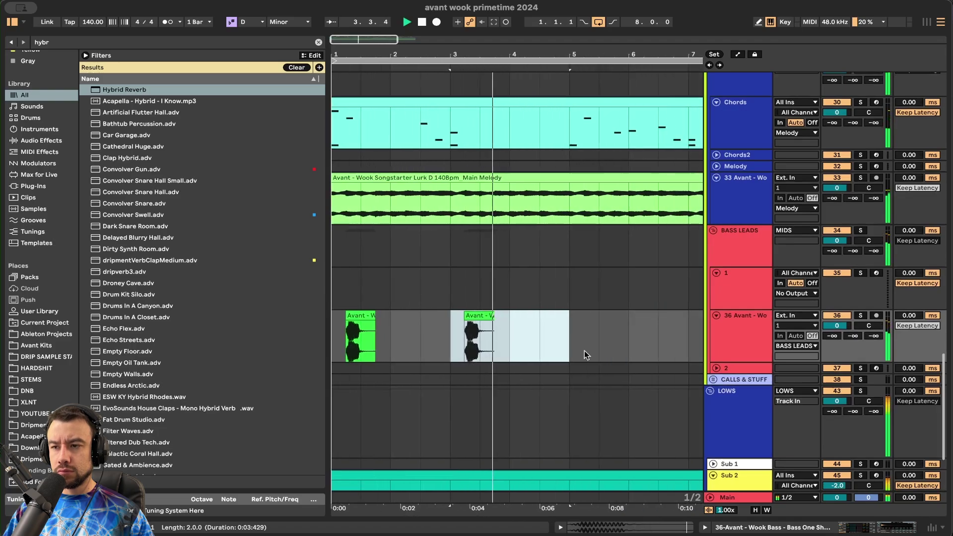
- Set the OTT output to 8.76 dB and its amount to 64% while replaying the one-shot
double_click(746, 332)
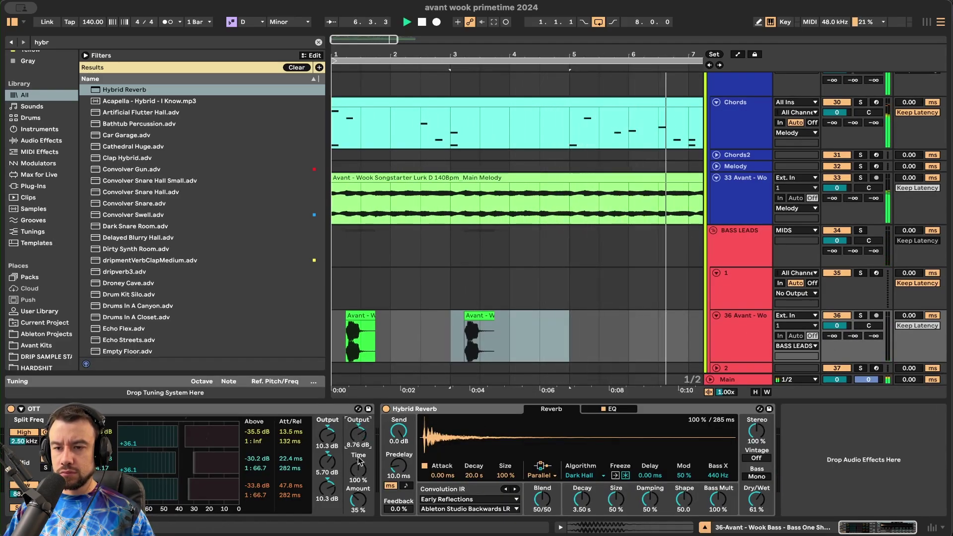
drag(358, 500, 358, 481)
click(365, 323)
key(space)
key(space)
click(360, 316)
key(space)
key(space)
drag(358, 500, 362, 499)
- Add EQ Eight after Hybrid Reverb on the bass one-shot track, with its low cut at 100 Hz
key(super+f)
text(eq)
drag(123, 101, 743, 470)
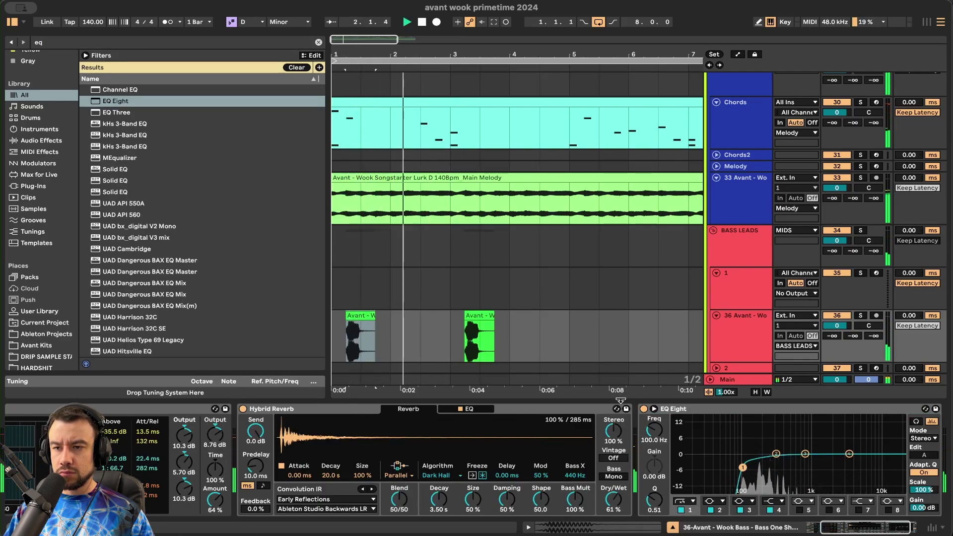
scroll(431, 328, down, 3)
scroll(415, 290, up, 4)
scroll(415, 291, left, 4)
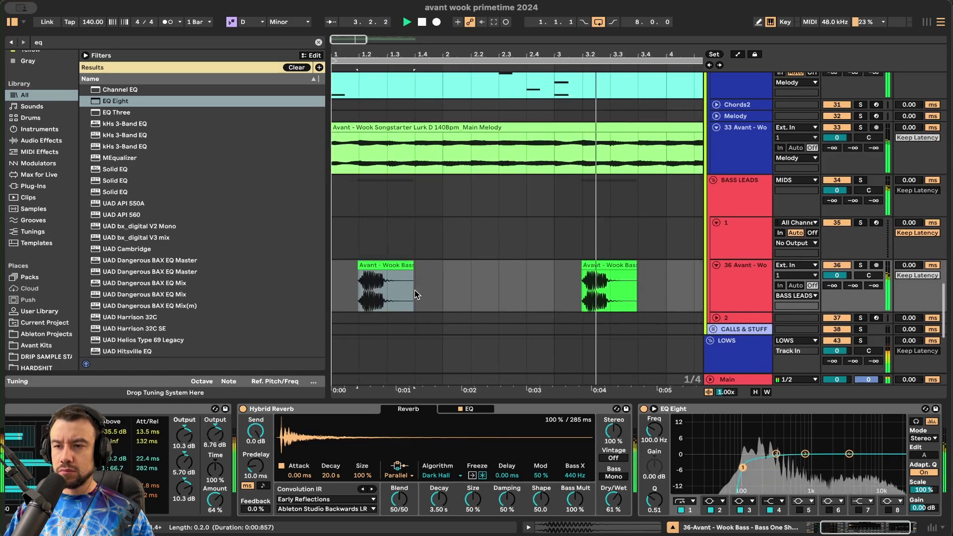
- Insert a MIDI track below the bass one-shot track and load the Serum instrument on it
scroll(415, 290, down, 3)
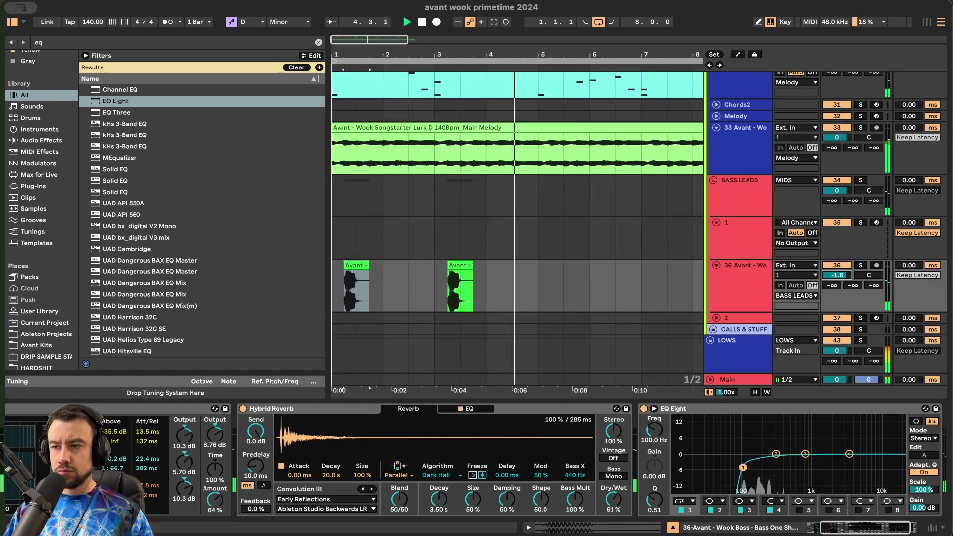
key(super+t)
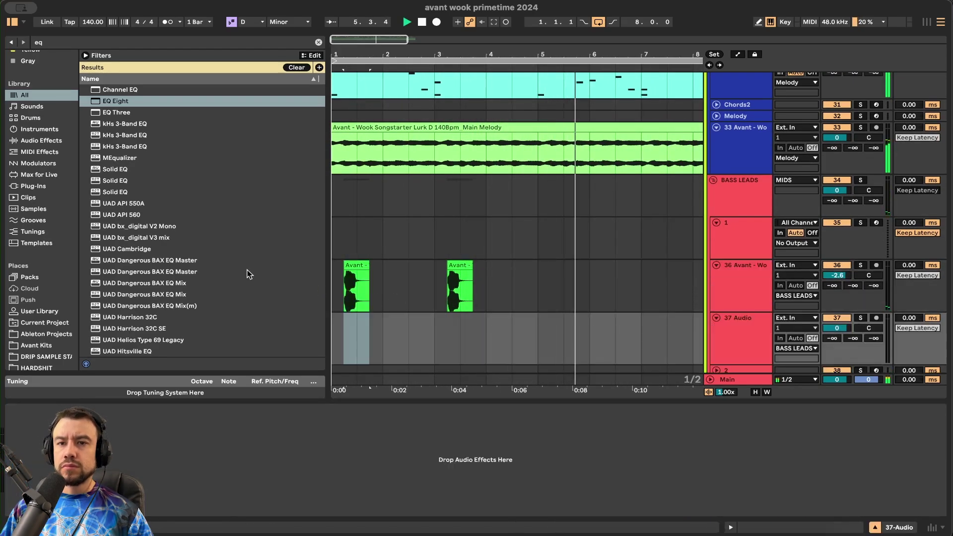
click(736, 288)
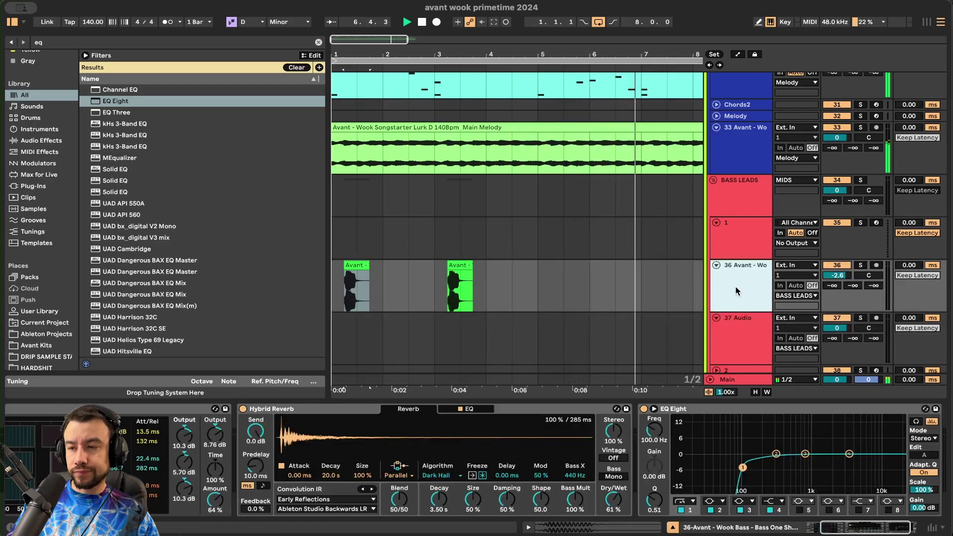
key(super+shift+t)
key(super+f)
text(serum)
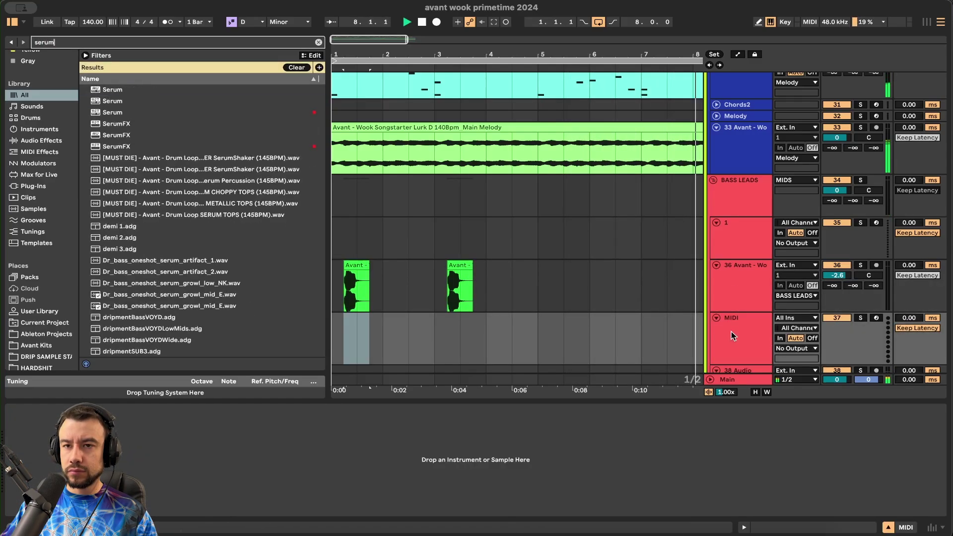
double_click(113, 114)
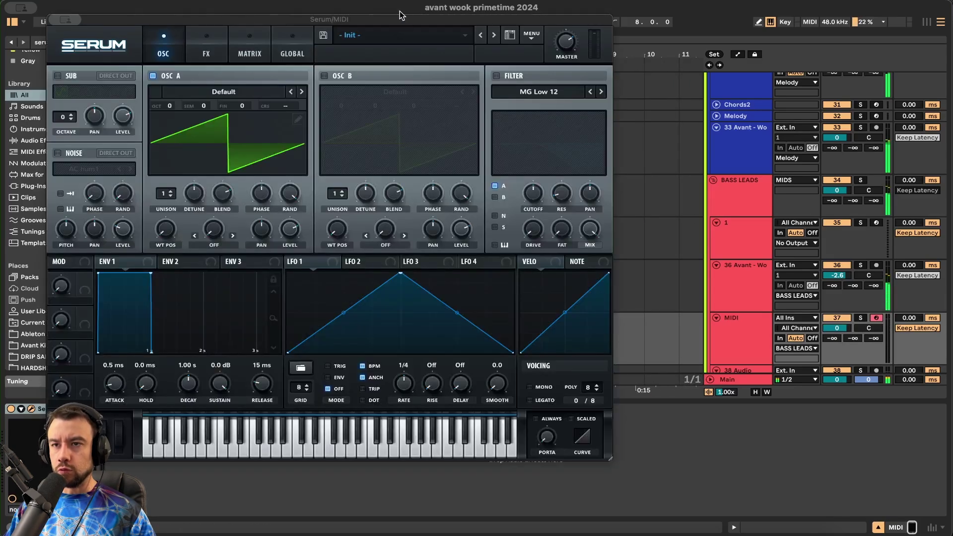
- Load the Serum bass preset Wook 01 - BS COLLAPSE from the Avant Samples - Wook Pack Serum Presets
click(400, 35)
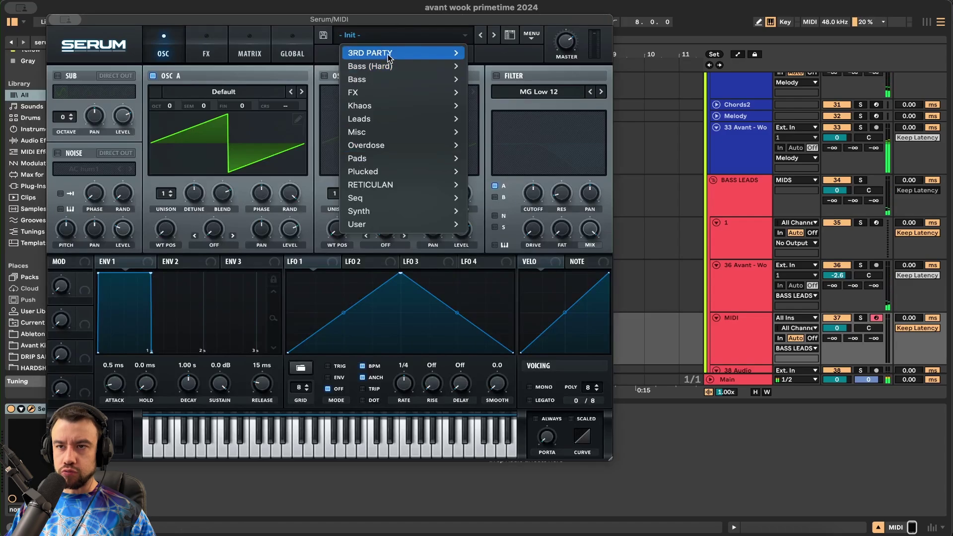
mouse_move(389, 59)
mouse_move(521, 54)
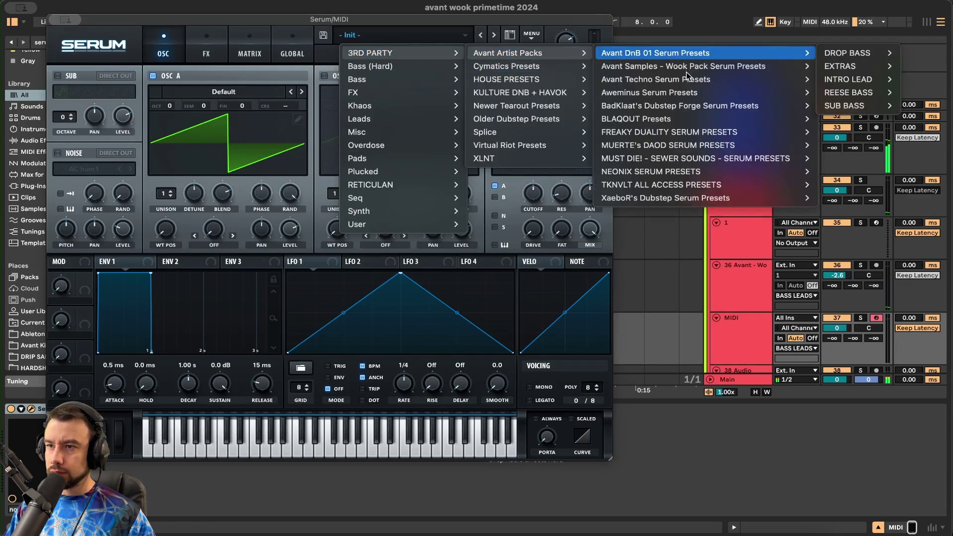
mouse_move(690, 66)
mouse_move(844, 69)
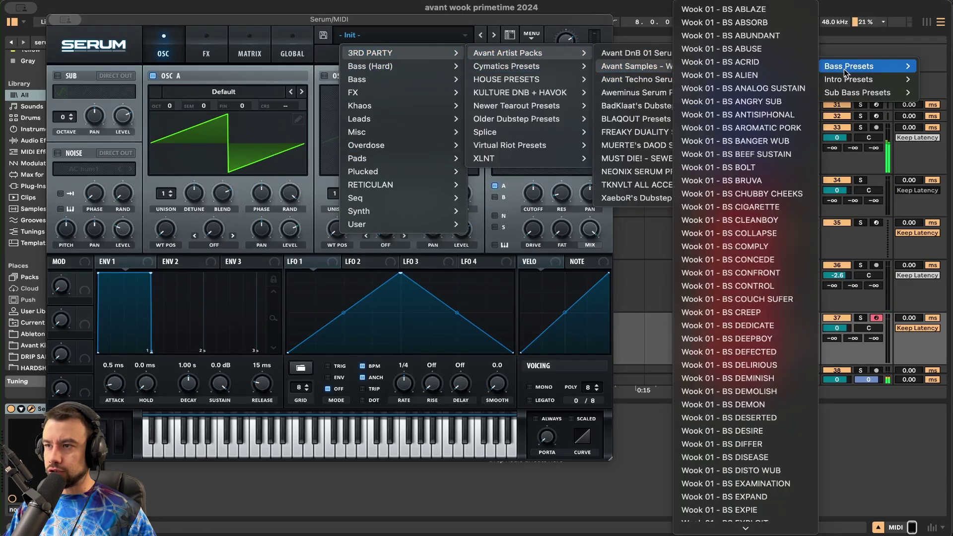
click(749, 238)
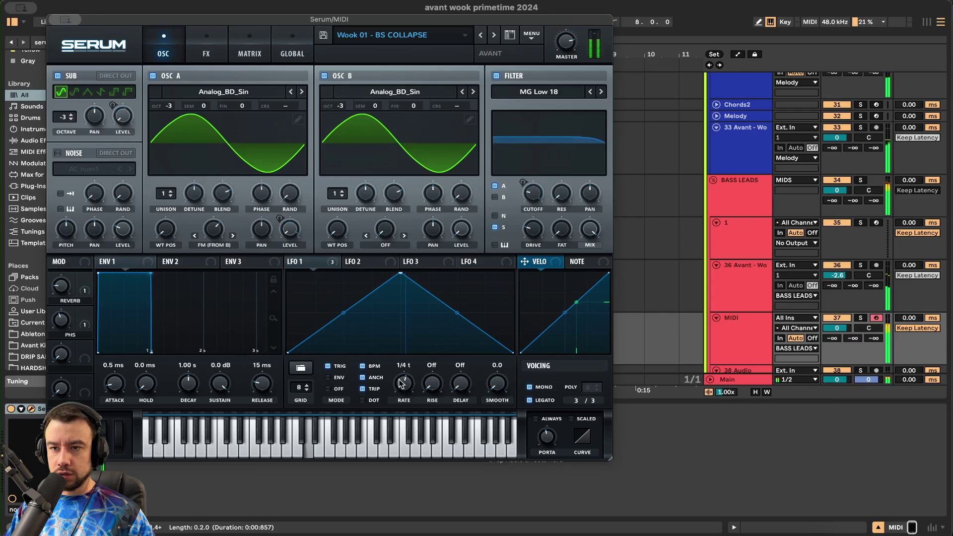
- Create a two-bar MIDI clip from bar 3 on the Serum track, holding a D3 note from its third beat to the clip end
drag(445, 20, 490, 232)
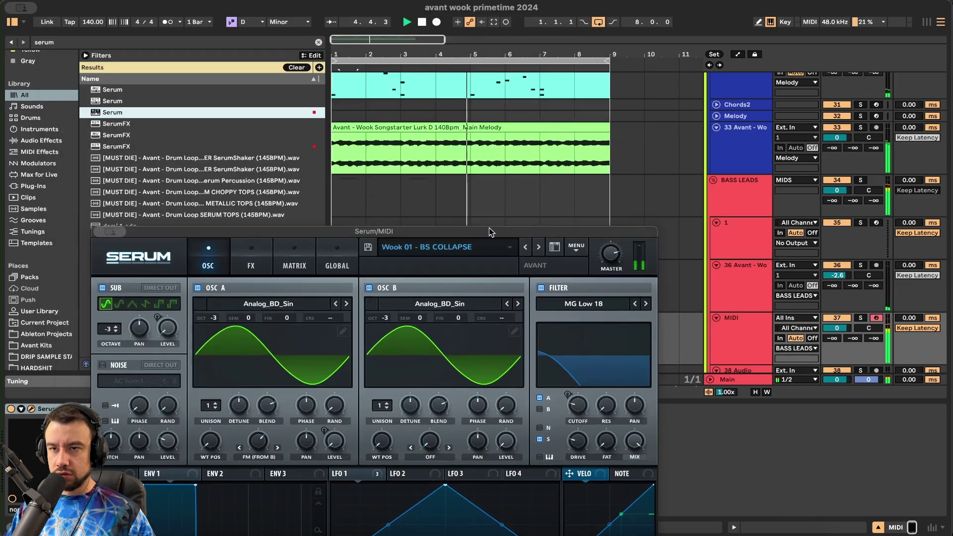
click(379, 148)
scroll(417, 200, up, 2)
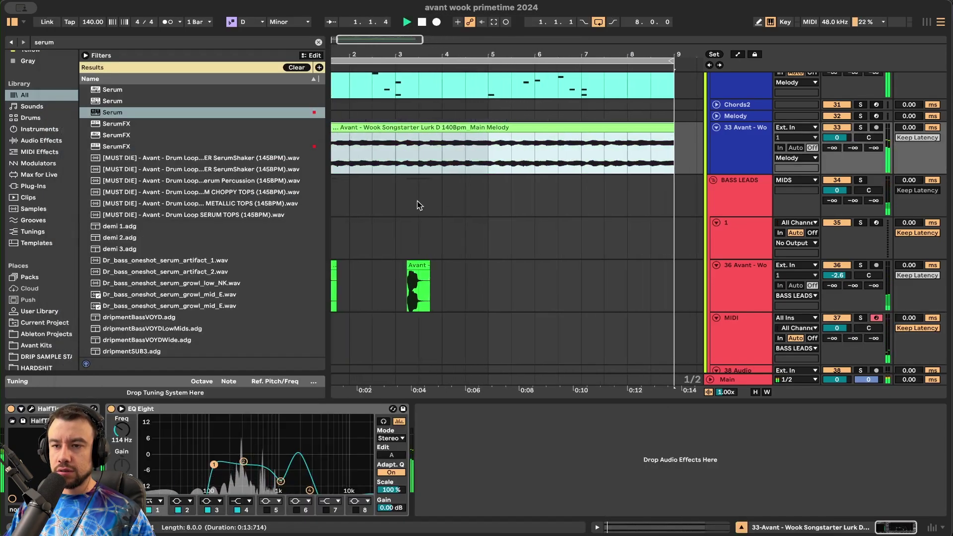
click(405, 321)
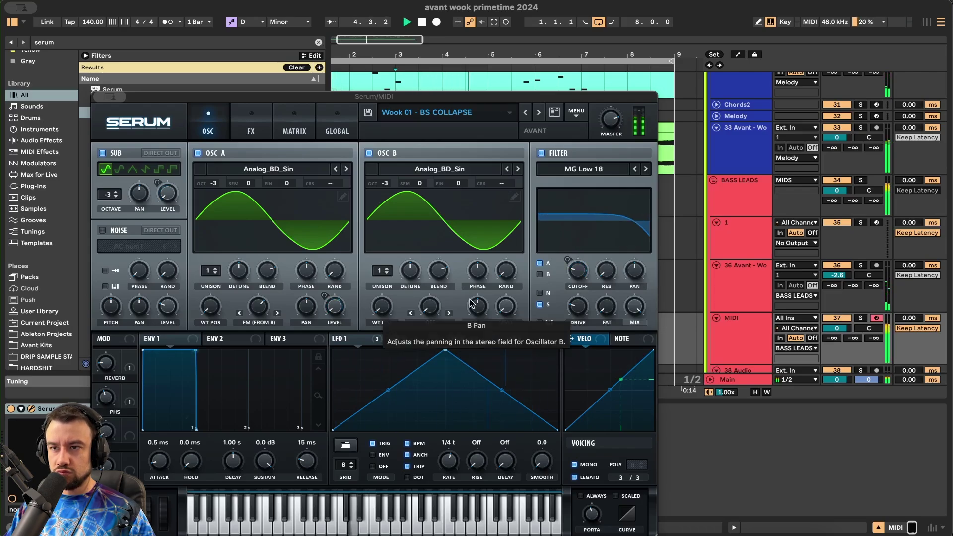
click(105, 98)
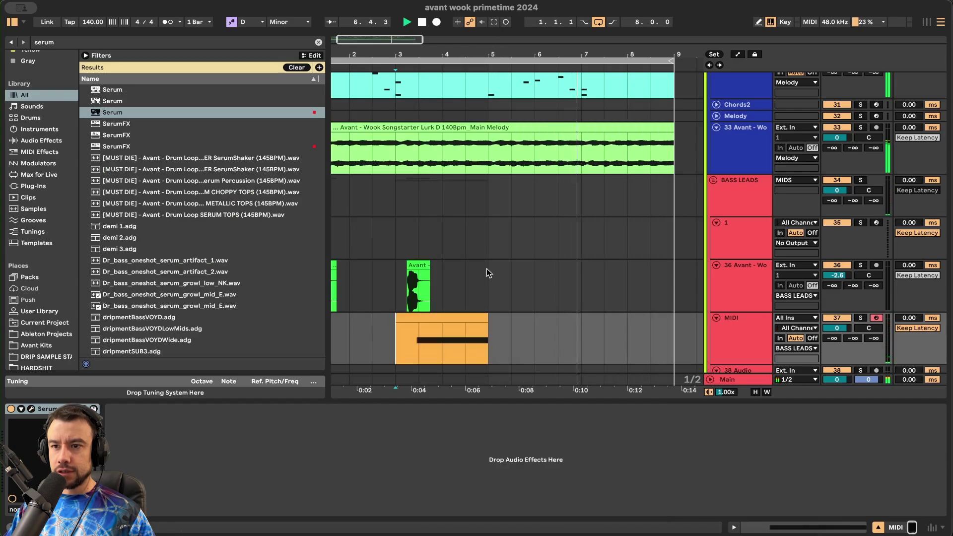
double_click(472, 277)
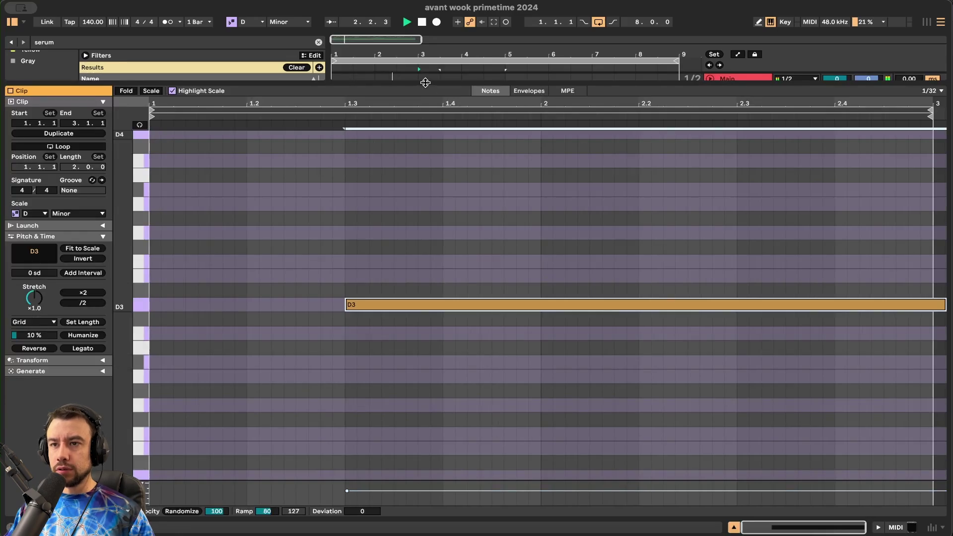
key(super+alt+l)
scroll(498, 210, up, 2)
scroll(501, 208, down, 2)
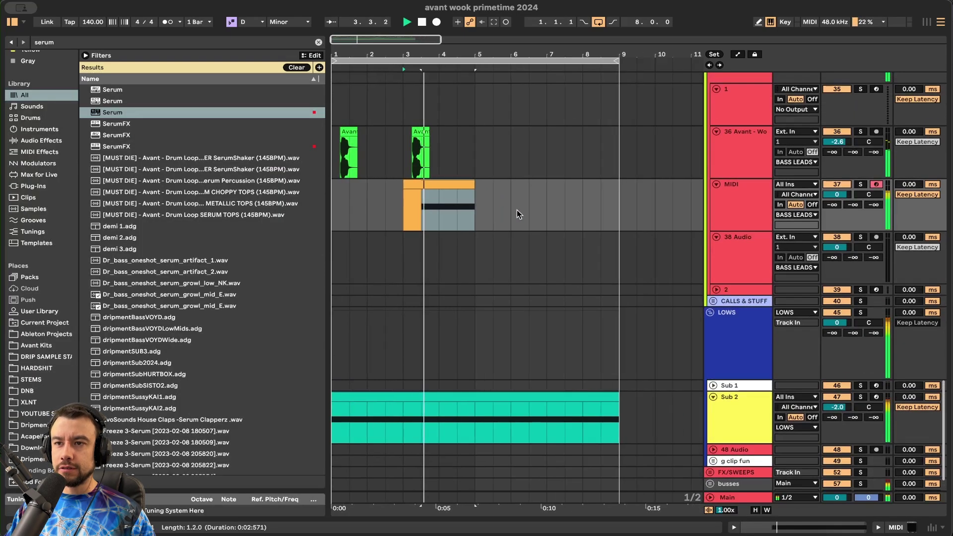
scroll(444, 236, up, 2)
scroll(446, 235, left, 2)
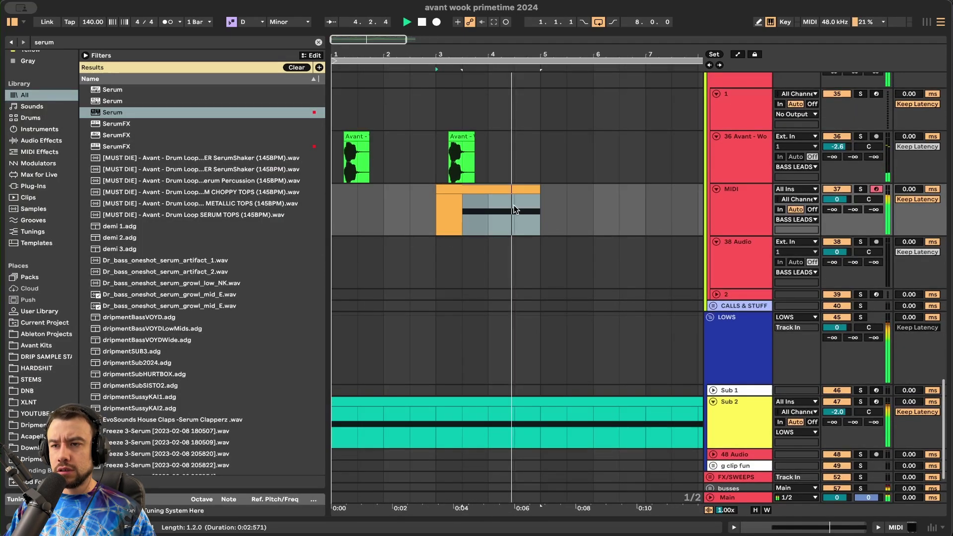
- Add Multiband Dynamics after Serum on the new MIDI track
double_click(766, 227)
key(super+f)
text(multi)
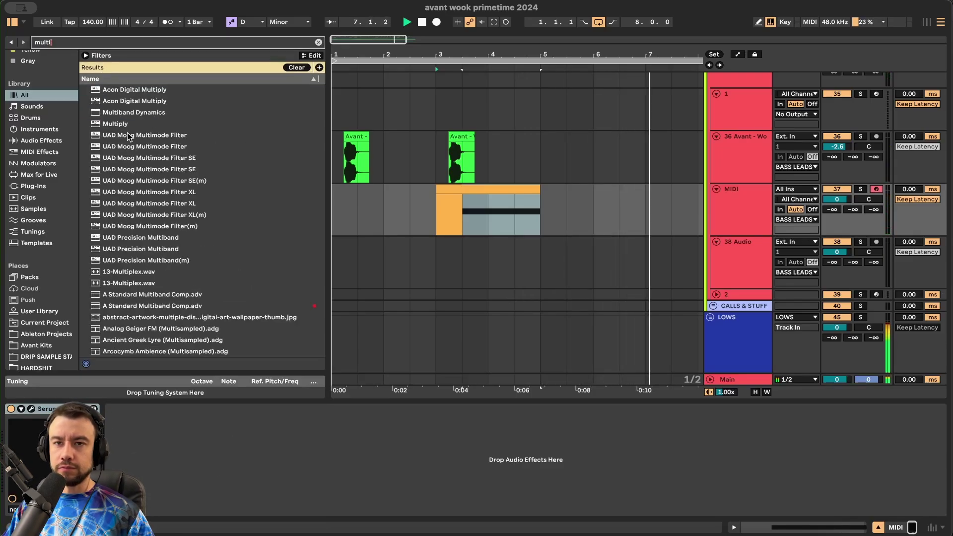
double_click(124, 113)
- Add EQ Eight after Multiband Dynamics, adjust its low cut, and raise a high shelf by 1.86 dB at 1000 Hz
key(super+f)
text(e)
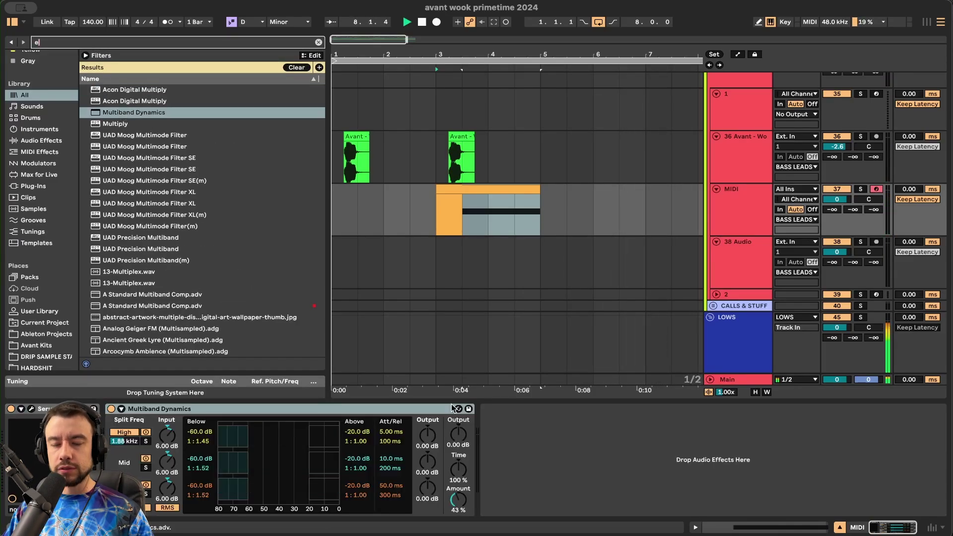
text(q)
double_click(116, 102)
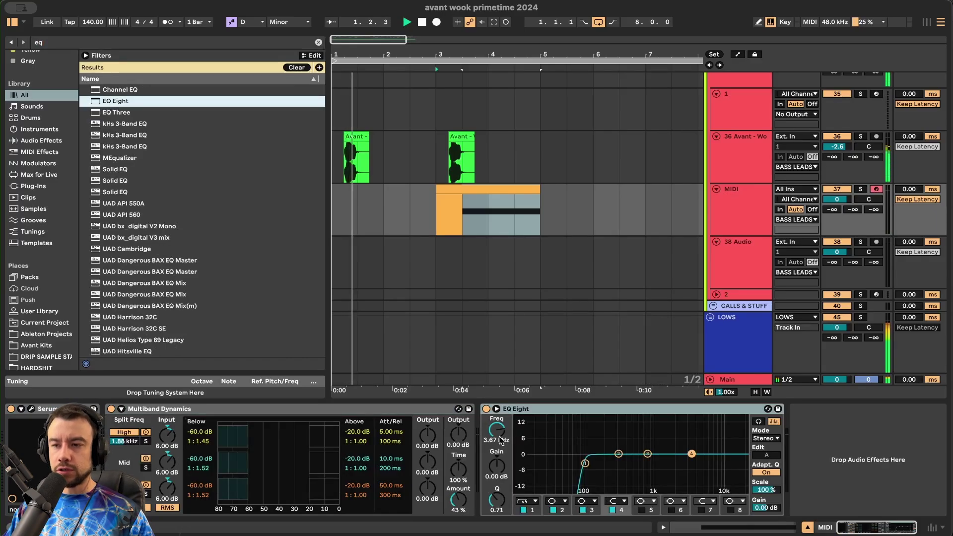
click(586, 462)
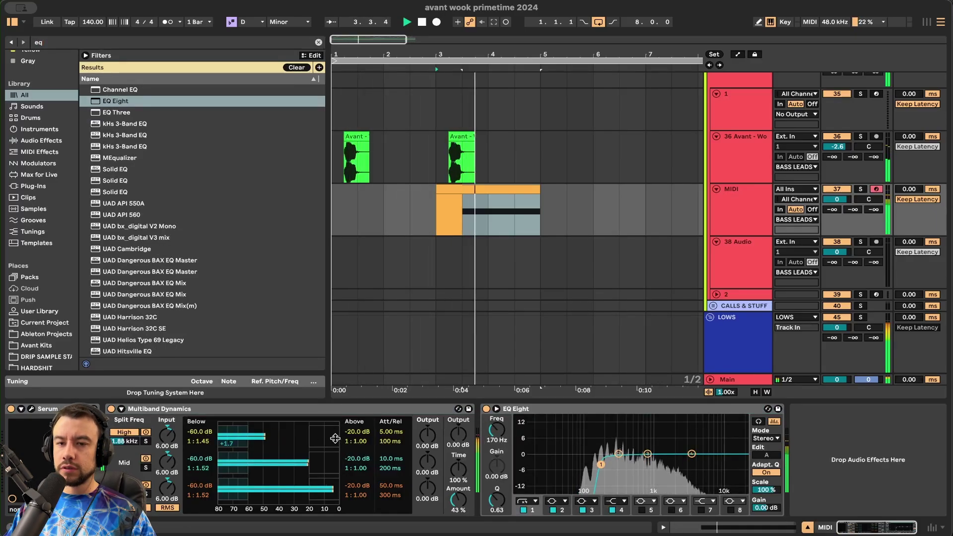
drag(601, 465, 601, 466)
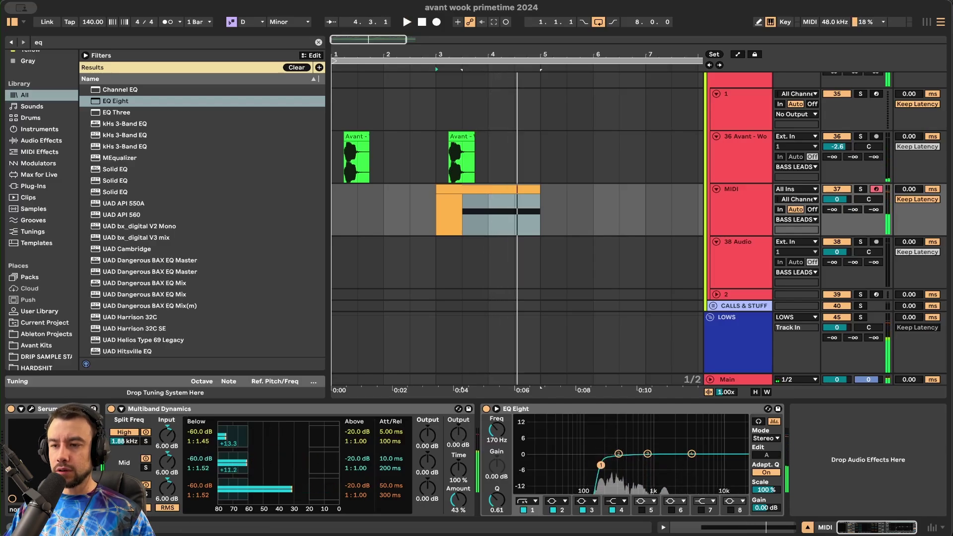
drag(692, 454, 654, 450)
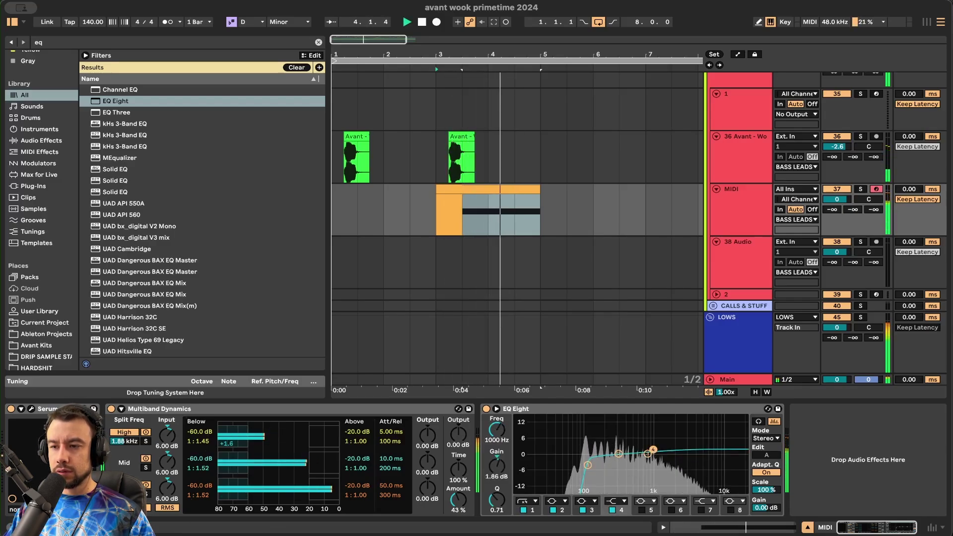
- Adjust Serum's oscillator A FM warp, trying 75%, and sweep the PHS macro around 53% during playback before closing the plug-in
click(32, 410)
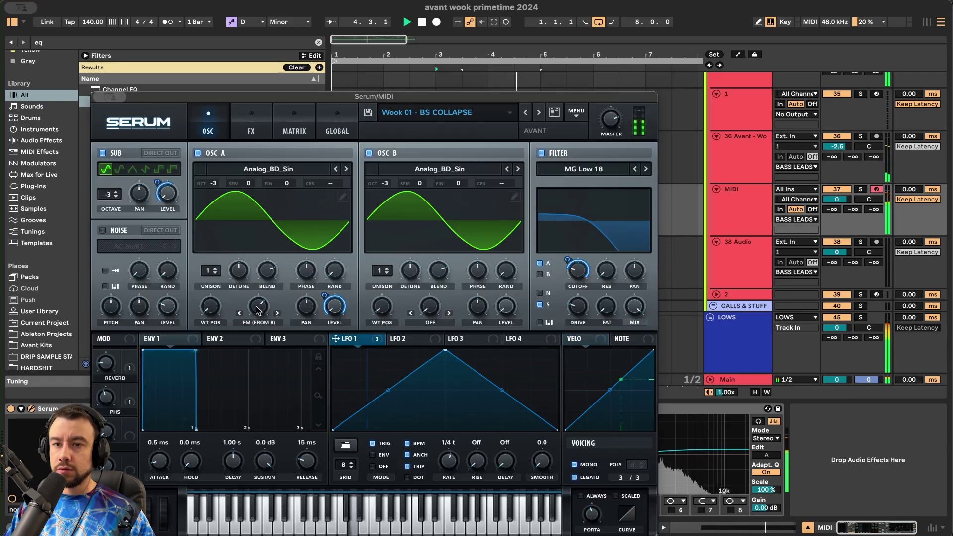
mouse_move(258, 311)
drag(256, 320, 259, 297)
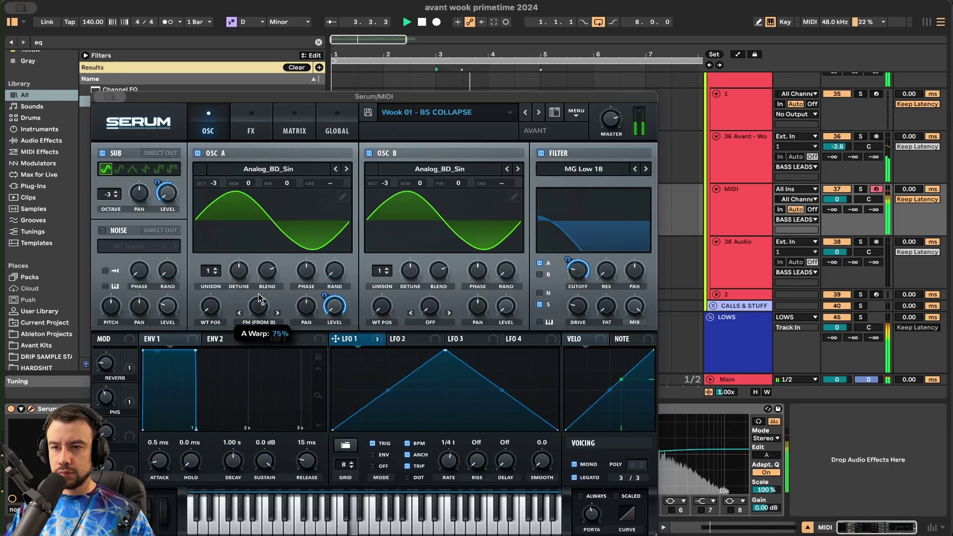
drag(259, 307, 258, 312)
click(251, 130)
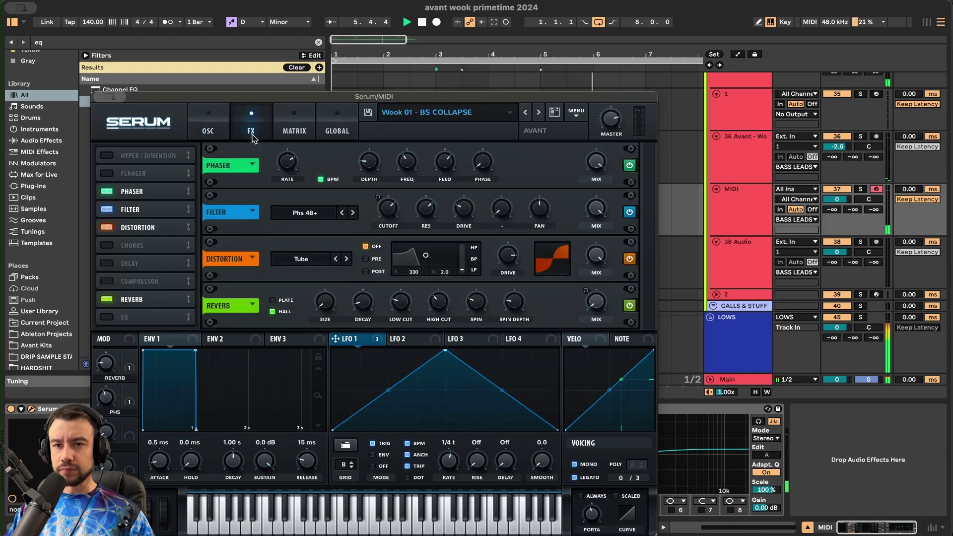
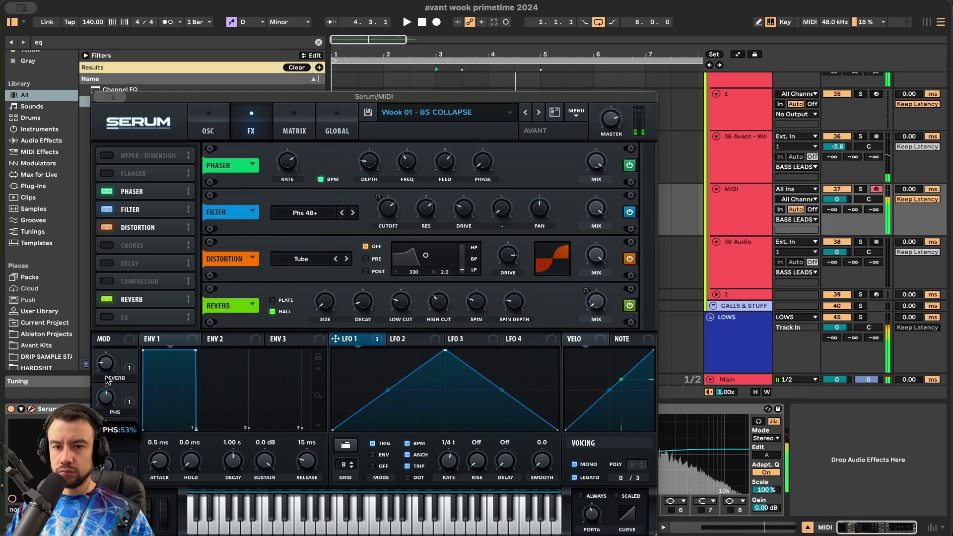
drag(106, 380, 105, 366)
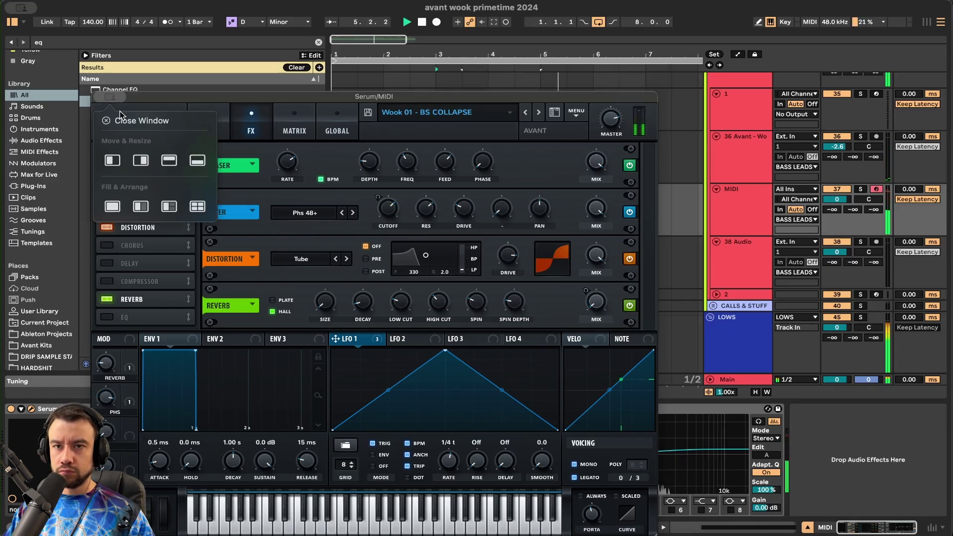
click(108, 98)
- Shorten the Serum MIDI clip so it ends midway through beat 3 of bar 4, and replay the arrangement from the start
scroll(541, 232, up, 3)
drag(541, 232, 510, 232)
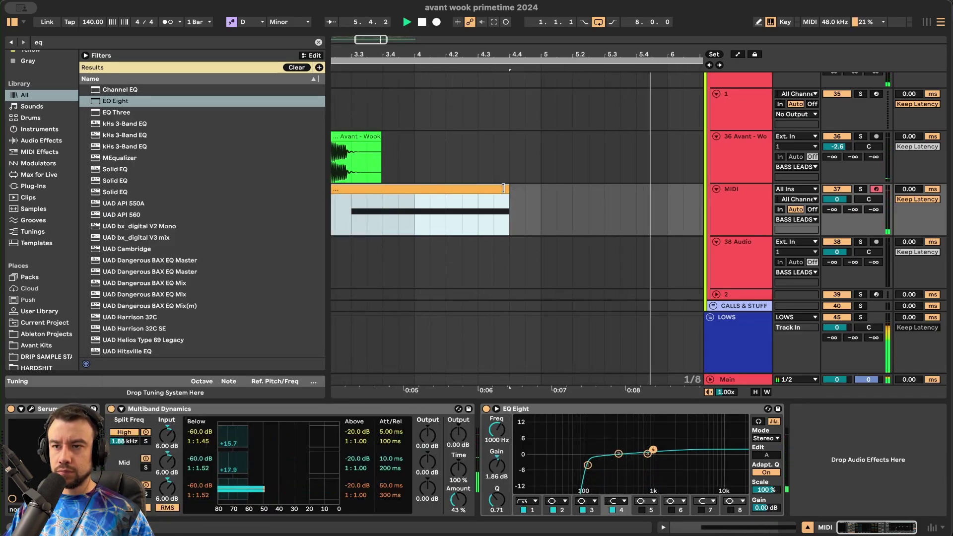
scroll(503, 188, down, 5)
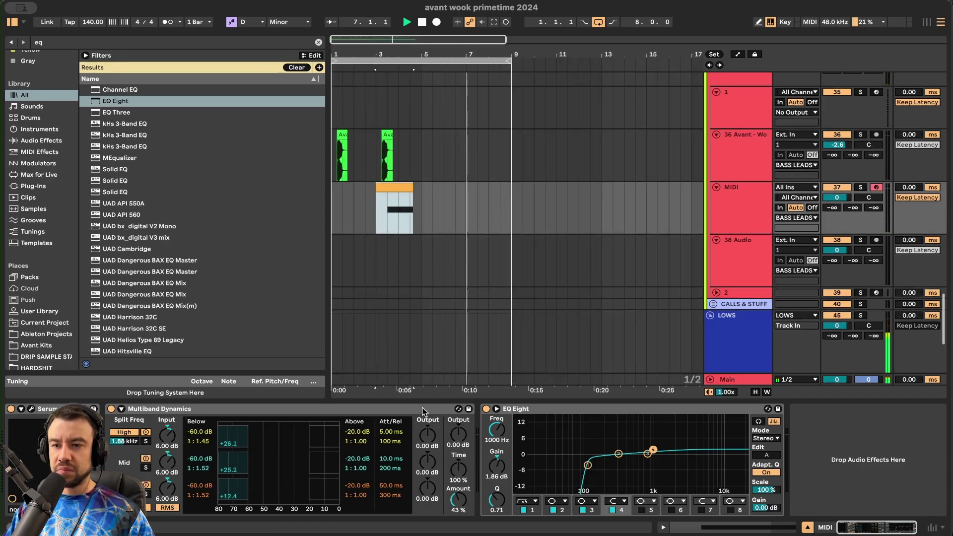
double_click(422, 23)
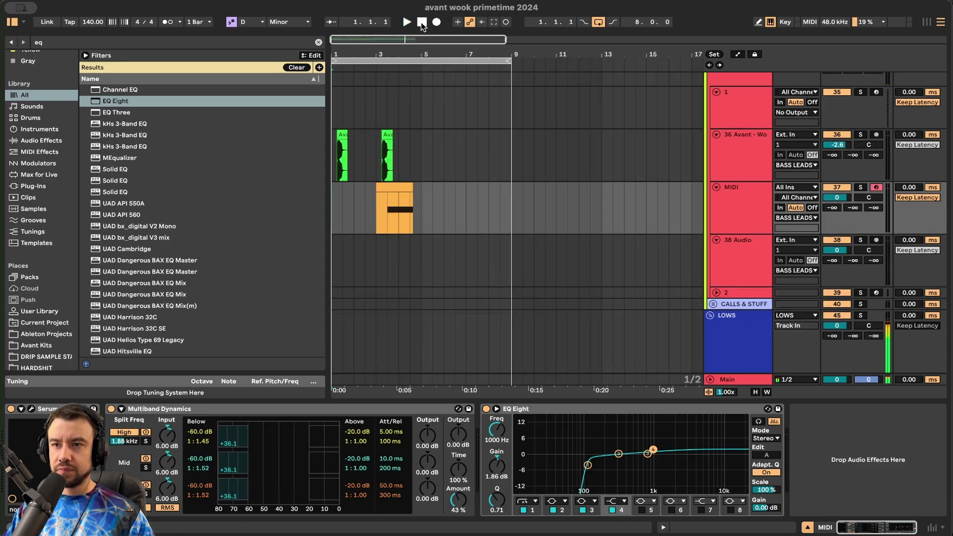
key(space)
scroll(416, 293, up, 4)
scroll(416, 293, left, 4)
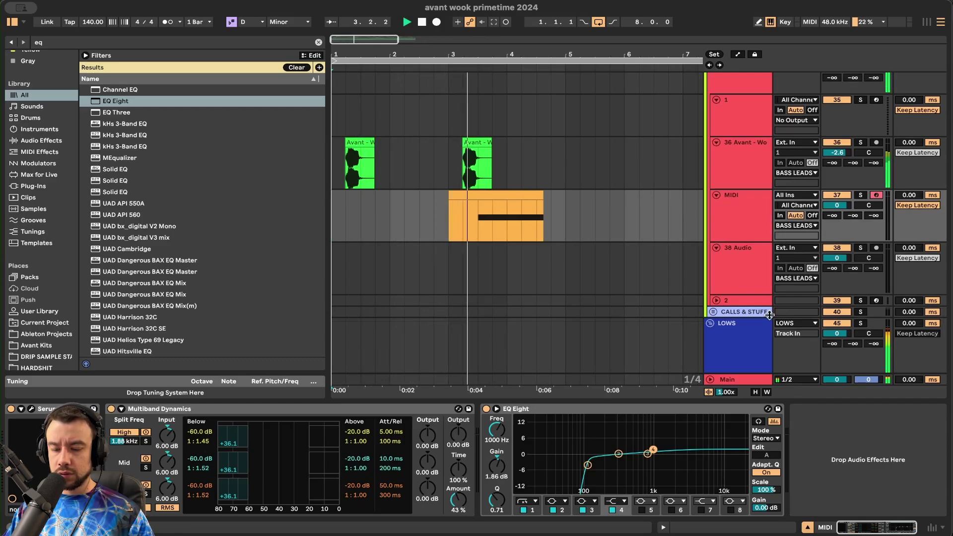
- Find the Convolver Gun preset in the library and add it at the end of the MIDI track's device chain
key(super+f)
text(hybrid)
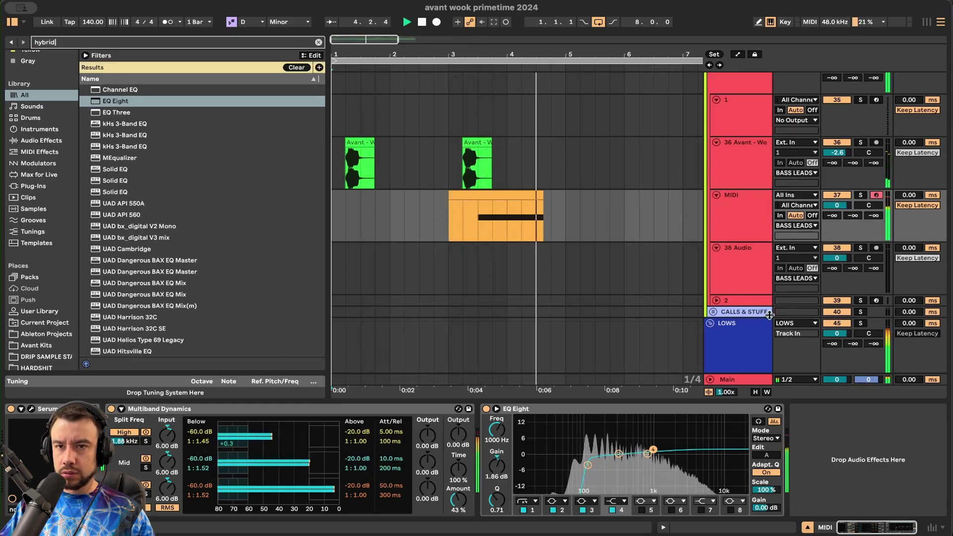
key(super+f)
text(convol)
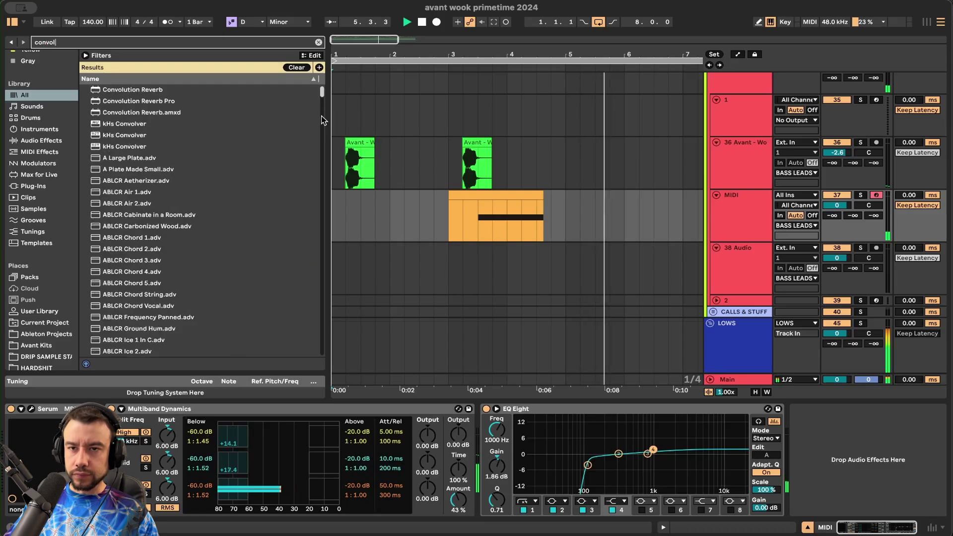
scroll(154, 169, down, 10)
scroll(154, 203, up, 10)
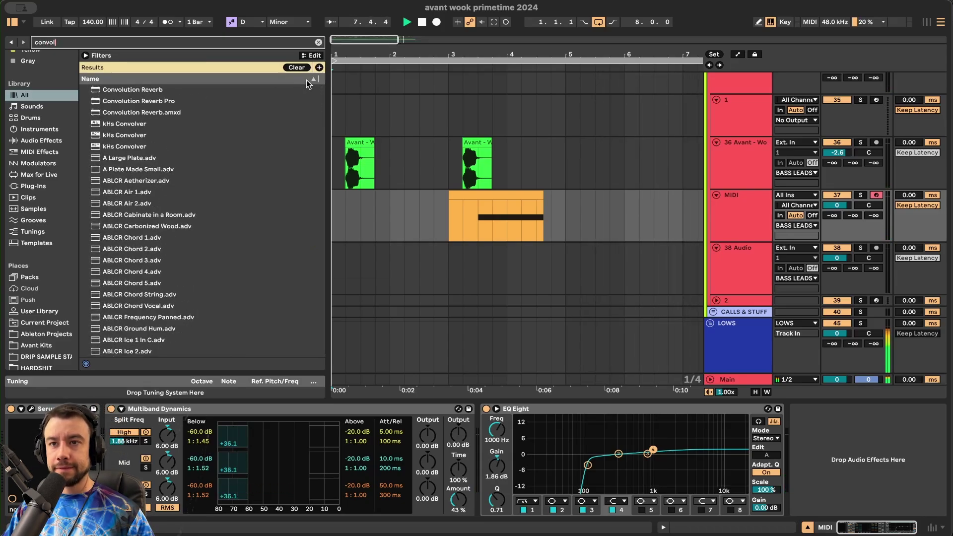
click(312, 79)
scroll(158, 153, down, 5)
scroll(160, 153, up, 5)
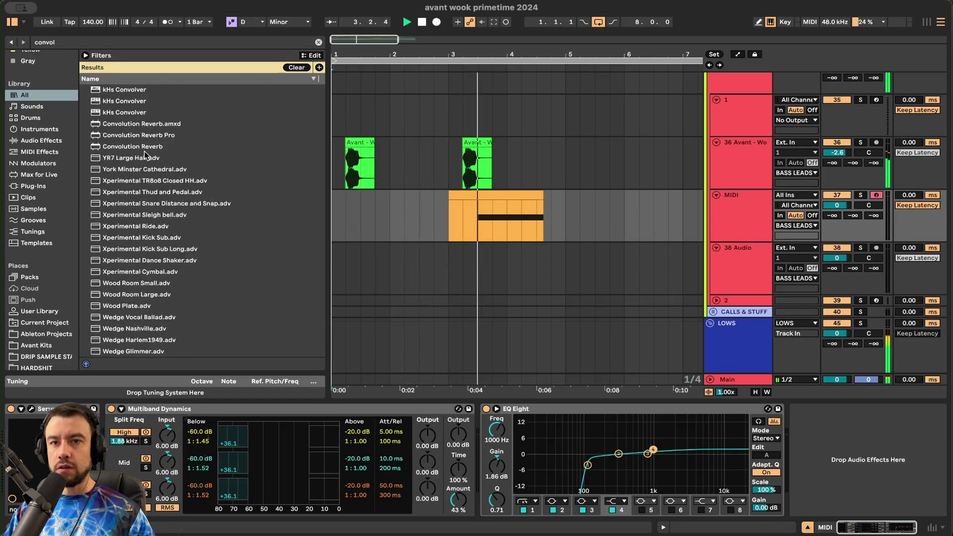
text(ver)
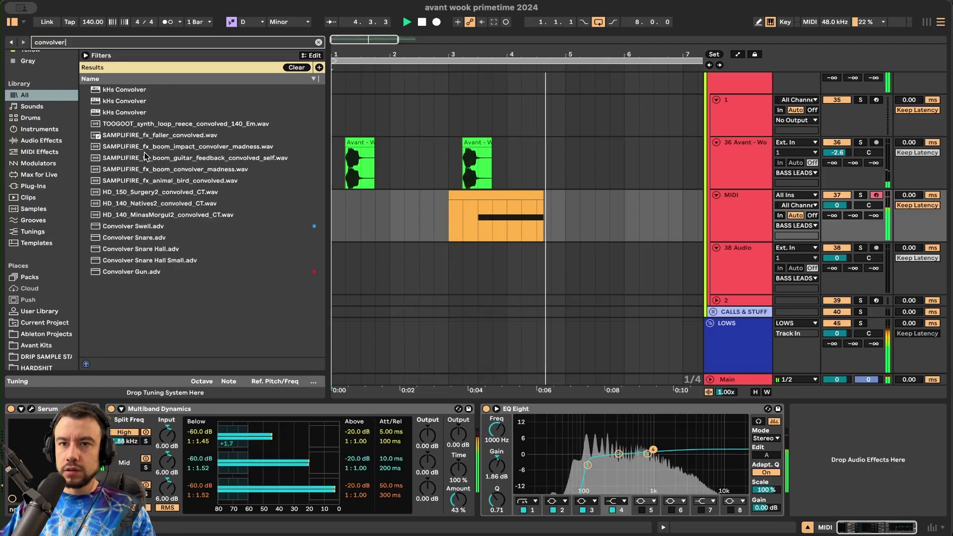
text( g)
double_click(131, 89)
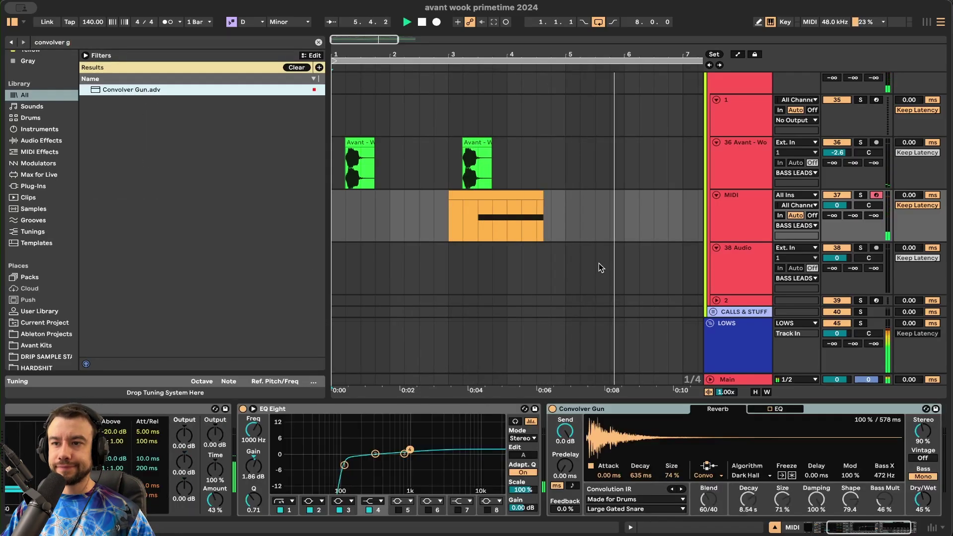
- Set Convolver Gun's dry/wet to 77% and replay the Serum clip from beat 3 of bar 3
click(482, 229)
key(space)
key(space)
drag(923, 499, 923, 483)
key(space)
key(space)
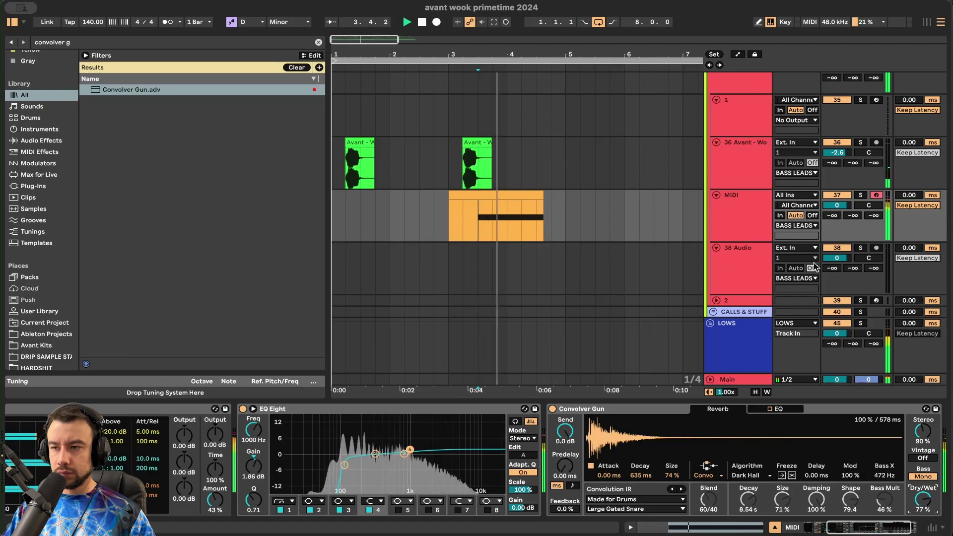
- Add a second EQ Eight after Convolver Gun on the MIDI track
scroll(728, 478, right, 3)
key(super+f)
text(eq)
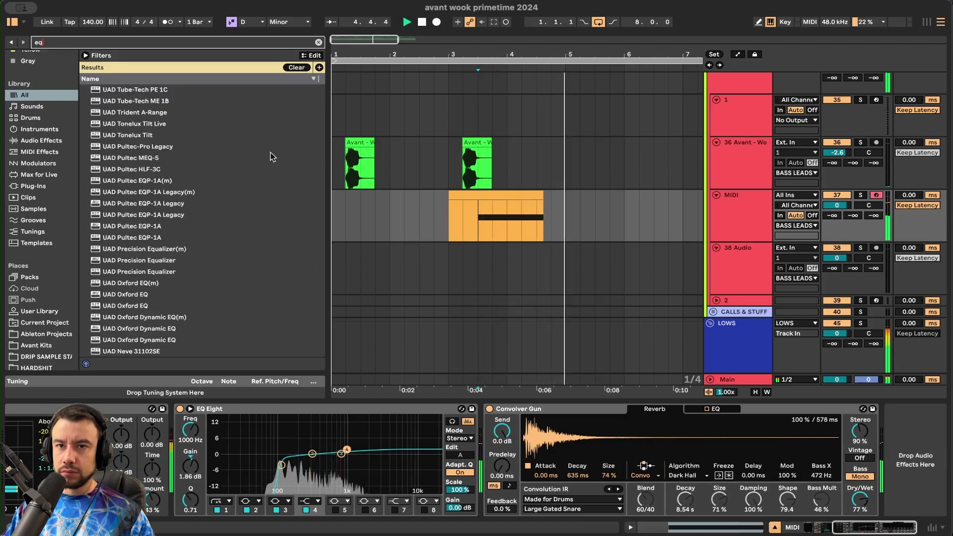
click(314, 79)
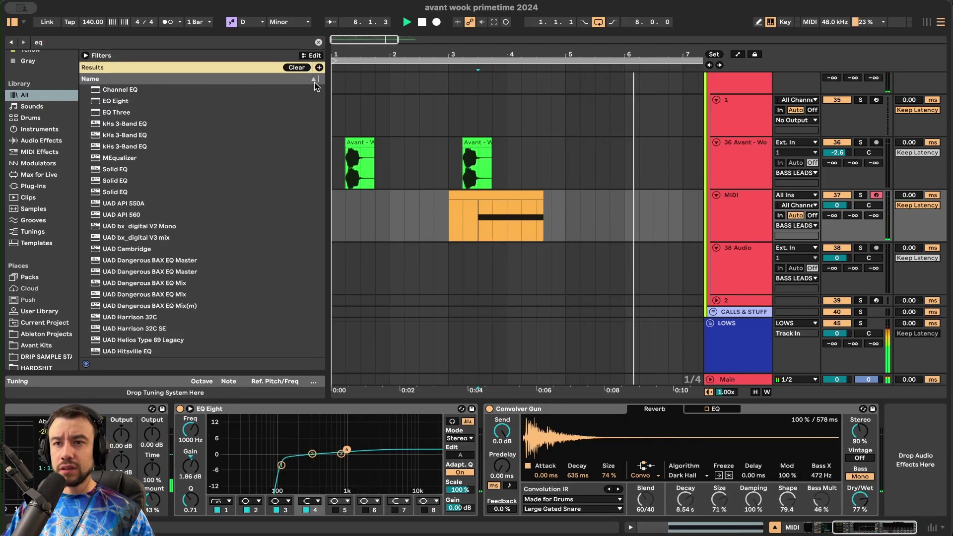
double_click(116, 100)
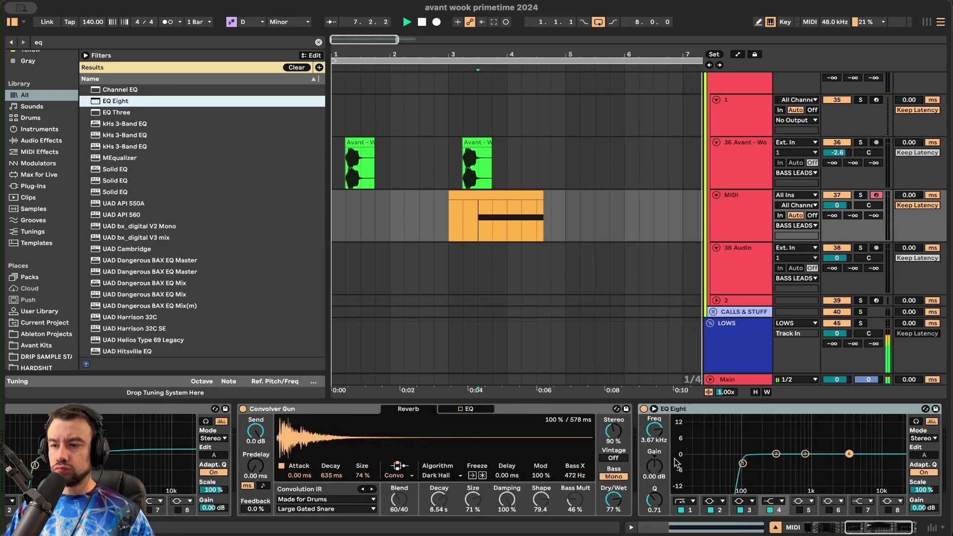
- Make band 4 of the new EQ Eight a high cut at 2.50 kHz with Q 0.63, and replay the section
click(773, 501)
click(772, 490)
drag(850, 465, 838, 465)
key(space)
key(space)
key(space)
key(space)
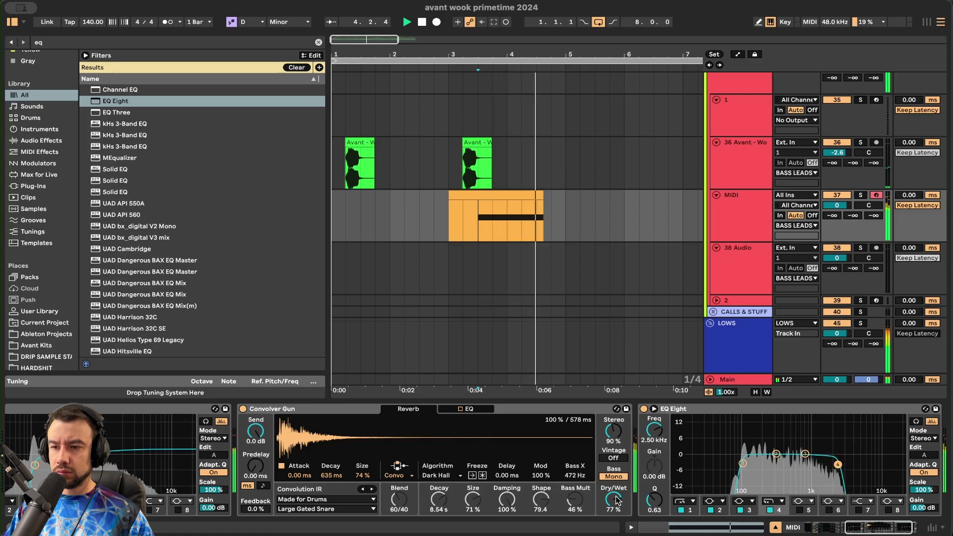
- Find the Bass Kleph's Easy Wash Out rack and add it after the last EQ Eight
scroll(616, 501, right, 3)
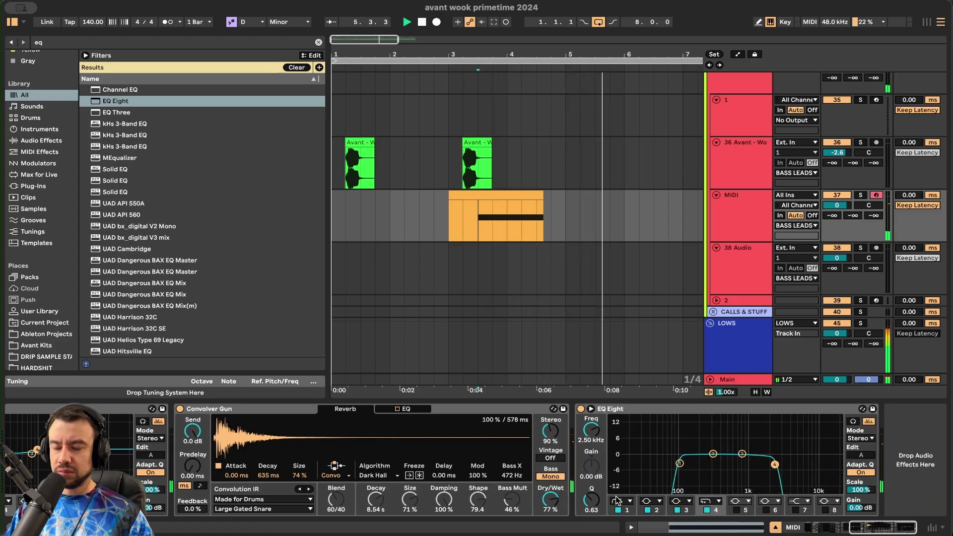
key(super+f)
text(wash ou)
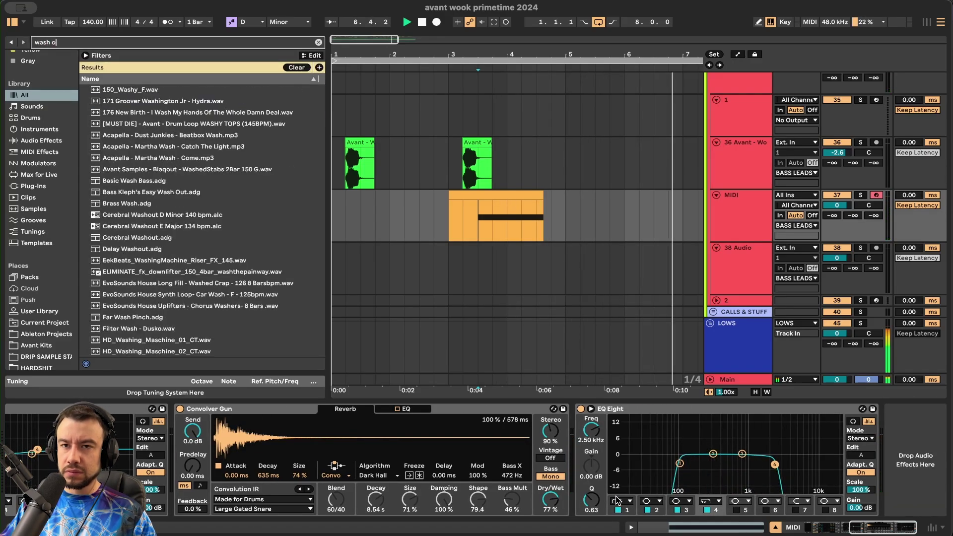
click(168, 91)
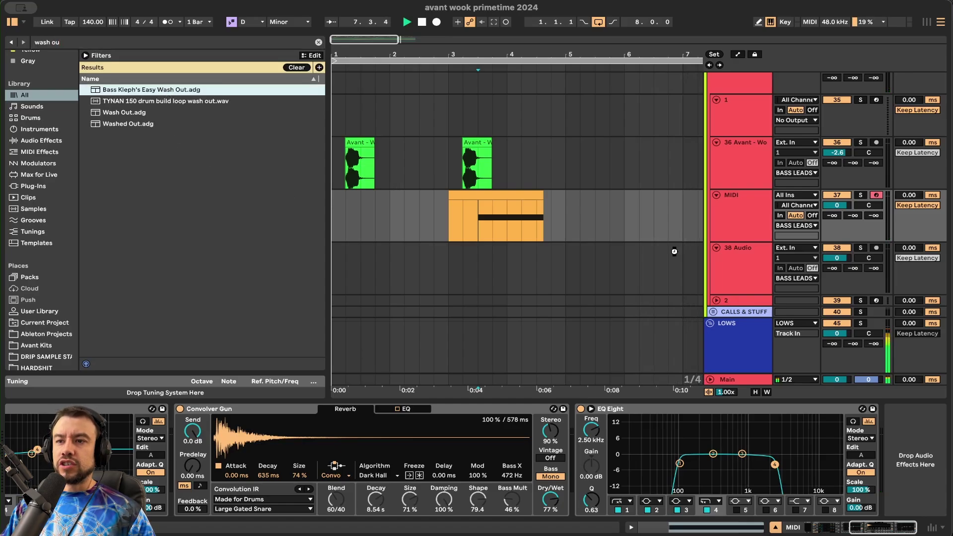
- Try the Wash Out macro at 19 and lower the MIDI track's volume to -7.8 dB during playback
drag(674, 251, 511, 234)
key(space)
mouse_move(823, 450)
mouse_down()
mouse_move(824, 432)
mouse_move(823, 447)
mouse_up()
key(space)
key(space)
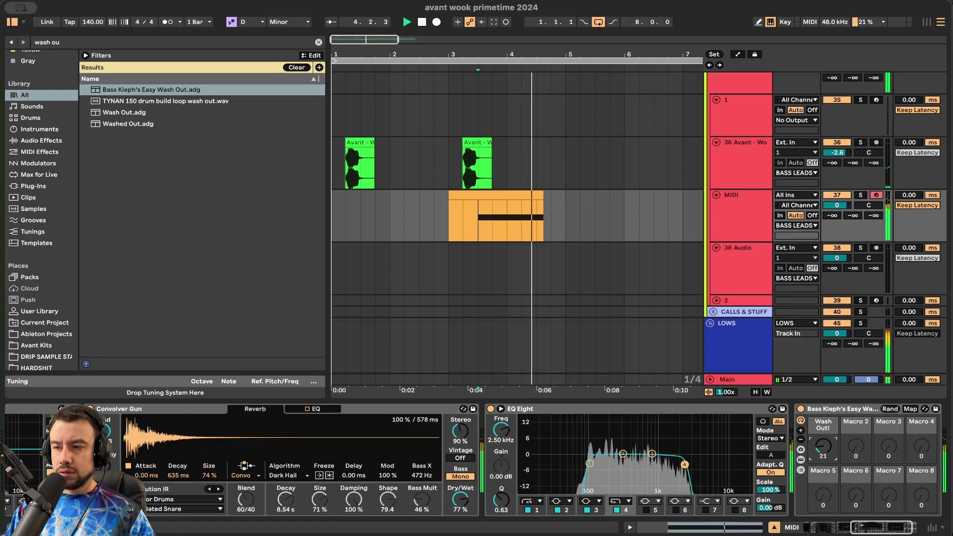
drag(833, 210, 833, 224)
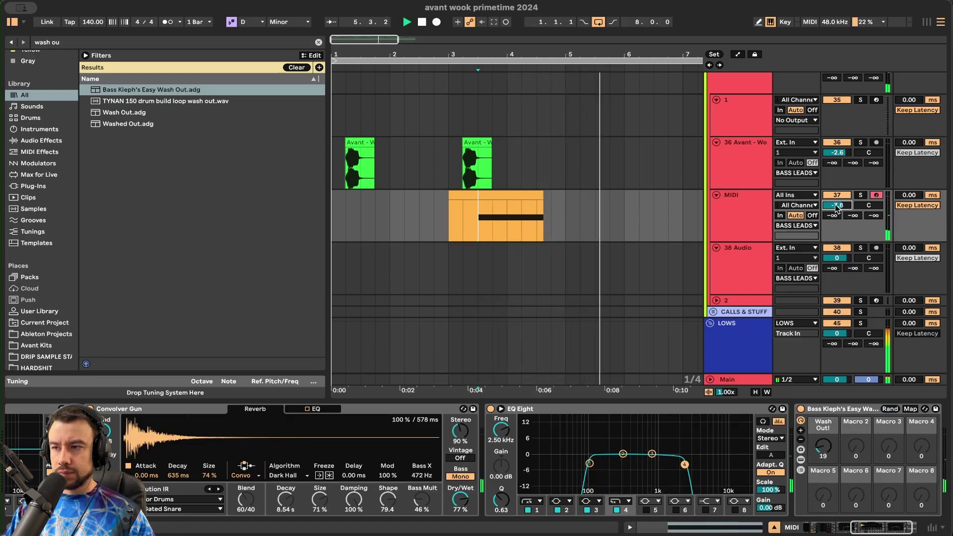
click(422, 22)
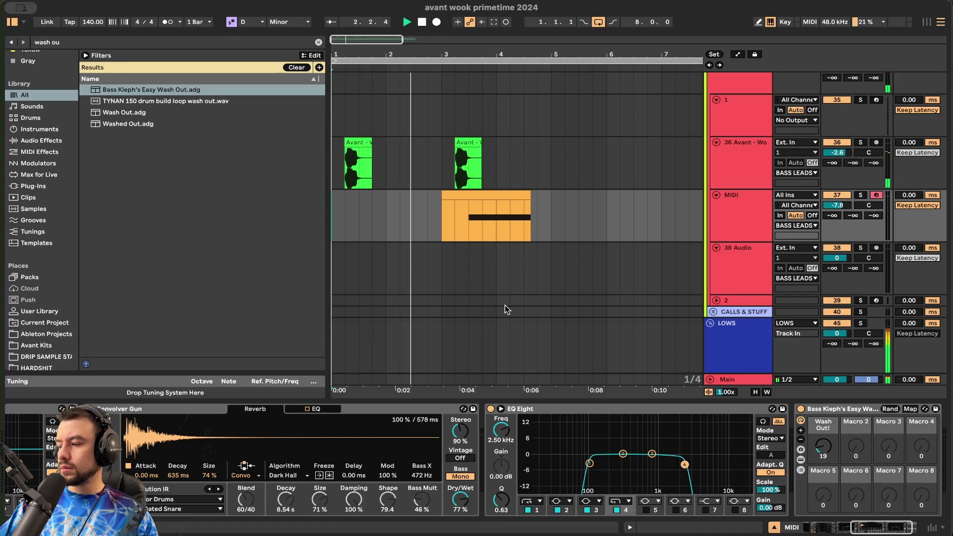
- Reset the Wash Out macro to 0 and replay the Serum clip from beat 3 of bar 3
click(511, 401)
double_click(735, 227)
click(820, 451)
click(468, 224)
key(space)
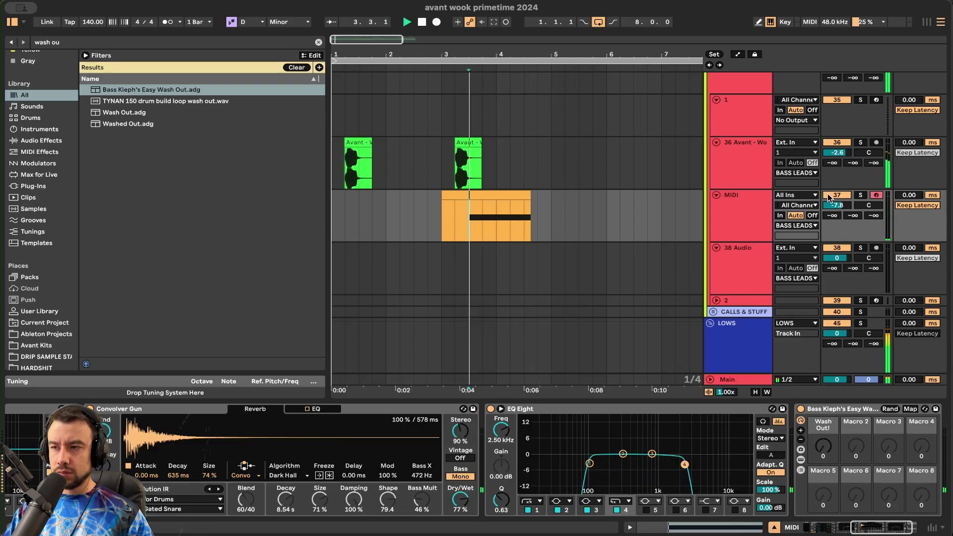
- Raise the MIDI track's volume to -3.5 dB and cut 13.5 dB at 474 Hz with band 2 of the last EQ Eight
key(space)
drag(837, 206, 836, 186)
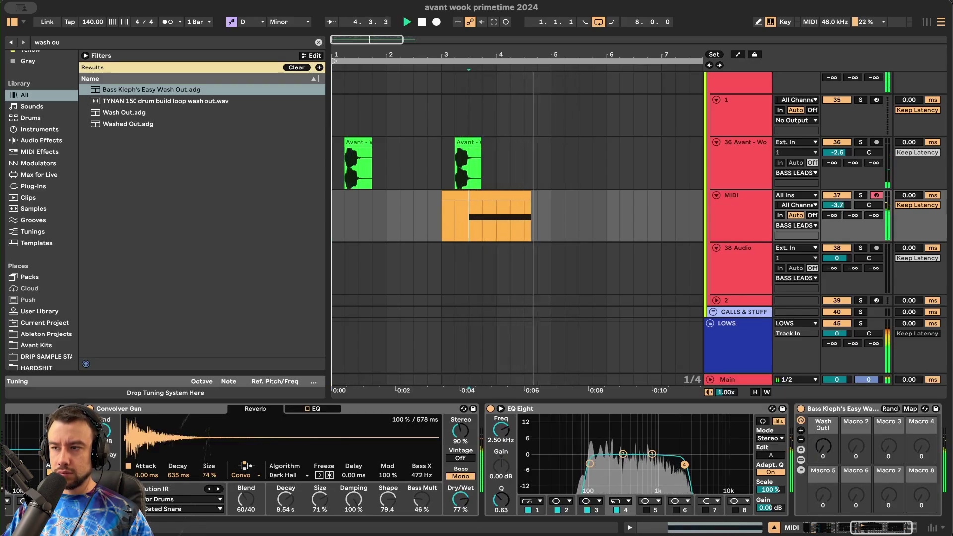
drag(623, 454, 634, 485)
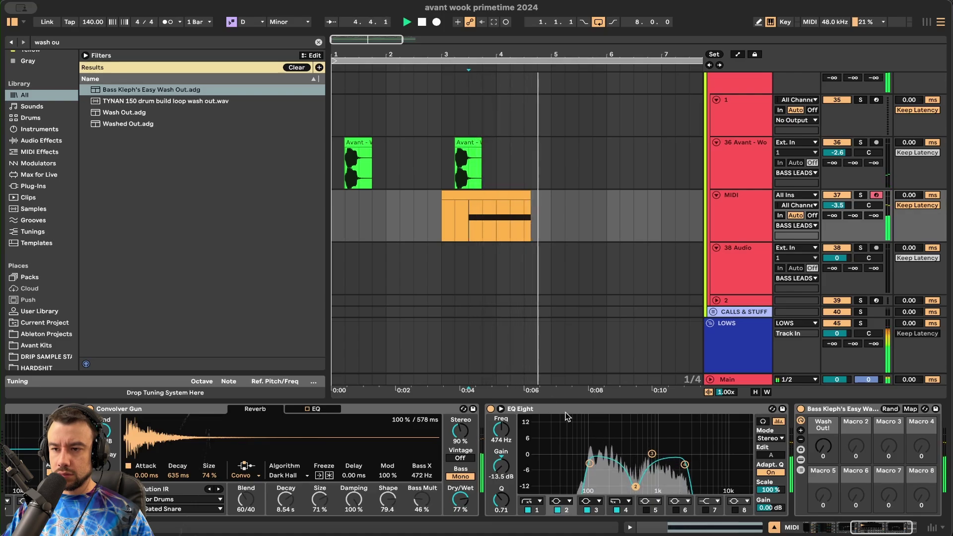
- Select the first four bars of the Serum MIDI track and duplicate them into bars 5 to 8
key(super+alt+l)
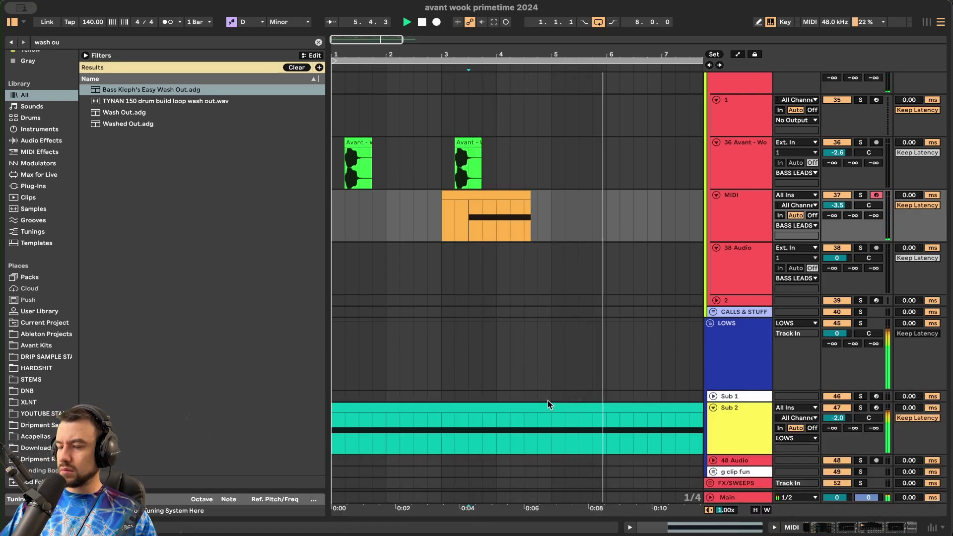
scroll(490, 279, down, 3)
scroll(489, 279, up, 1)
drag(474, 252, 268, 247)
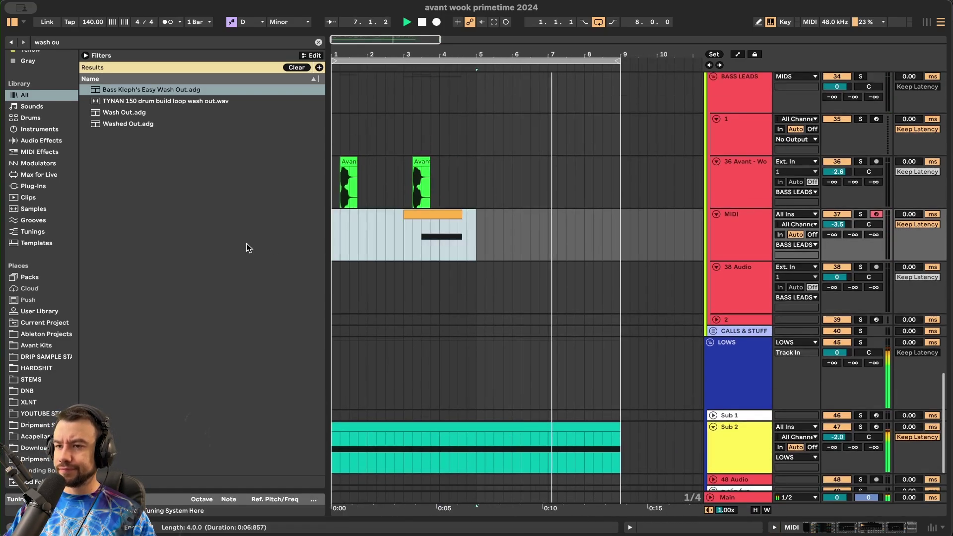
key(ctrl+d)
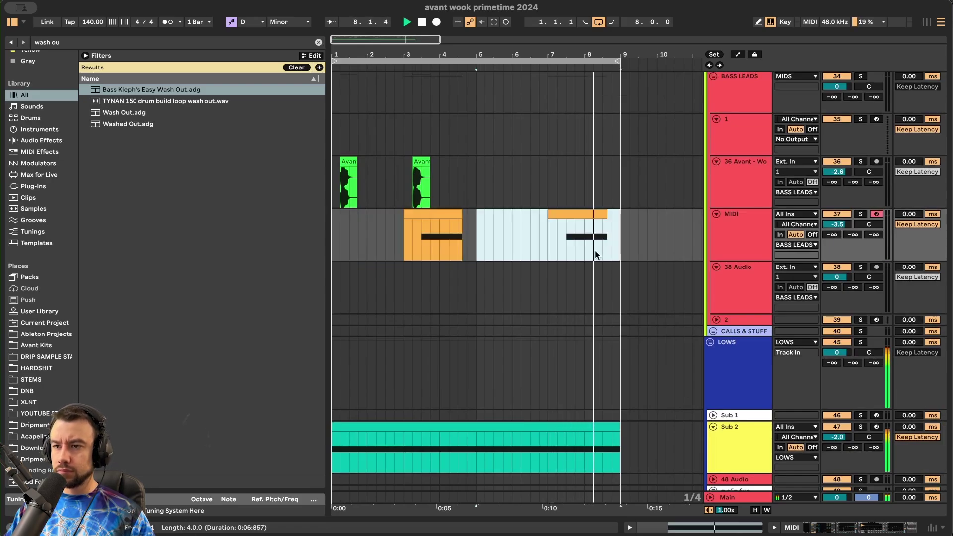
- Expose Serum's LFO 1 rate as a device parameter and show its automation lane on the MIDI track
double_click(731, 237)
scroll(162, 464, left, 10)
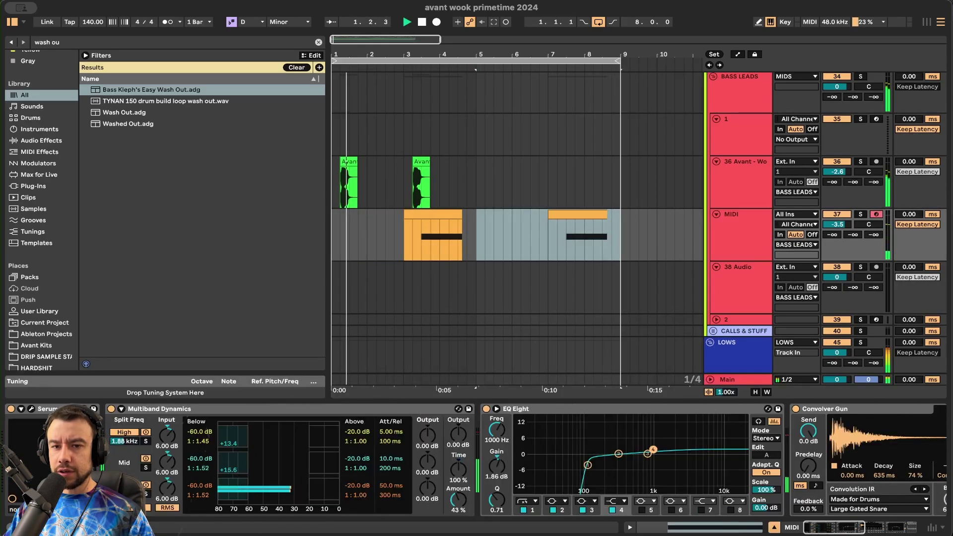
click(21, 409)
click(141, 409)
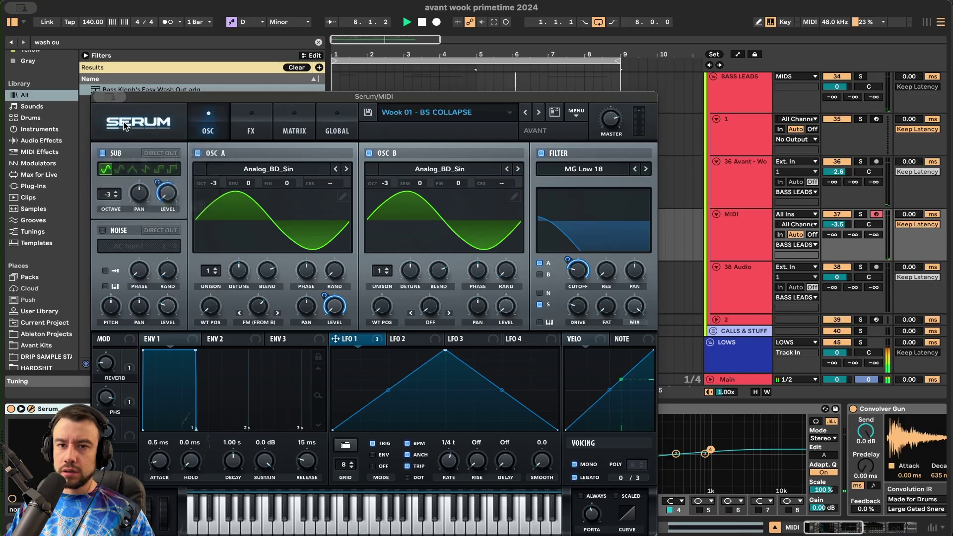
click(99, 97)
click(121, 410)
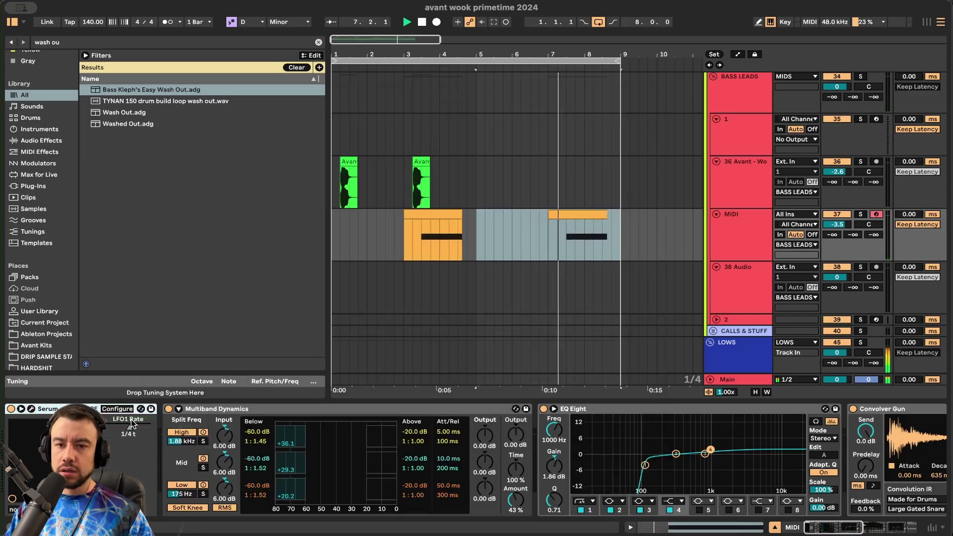
right_click(131, 424)
click(154, 428)
- Automate Serum's LFO 1 rate with a breakpoint at bar 7 and a change to 1/2 by beat 3 of that bar
click(549, 239)
key(space)
drag(567, 238, 566, 241)
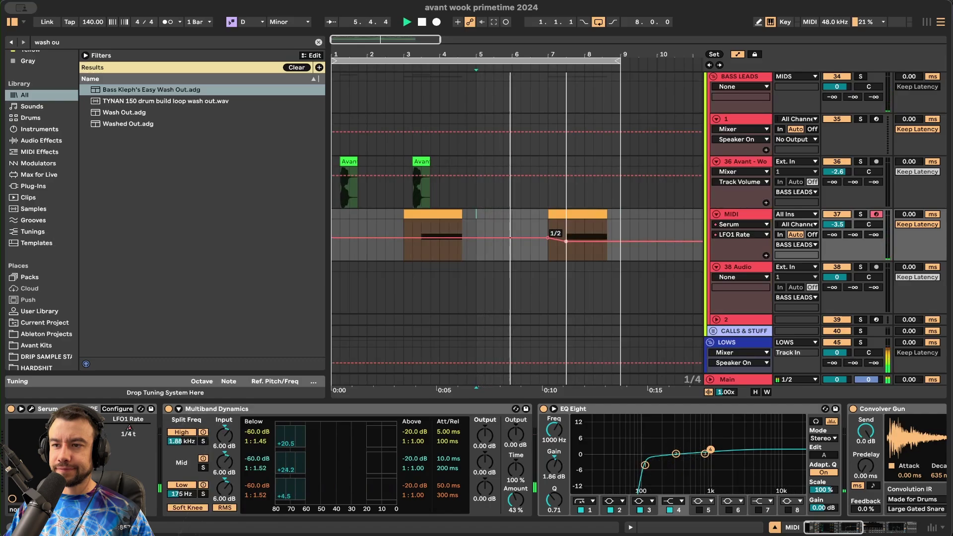
- Shorten the second Serum clip so it ends at beat 3 of bar 8
scroll(519, 252, up, 3)
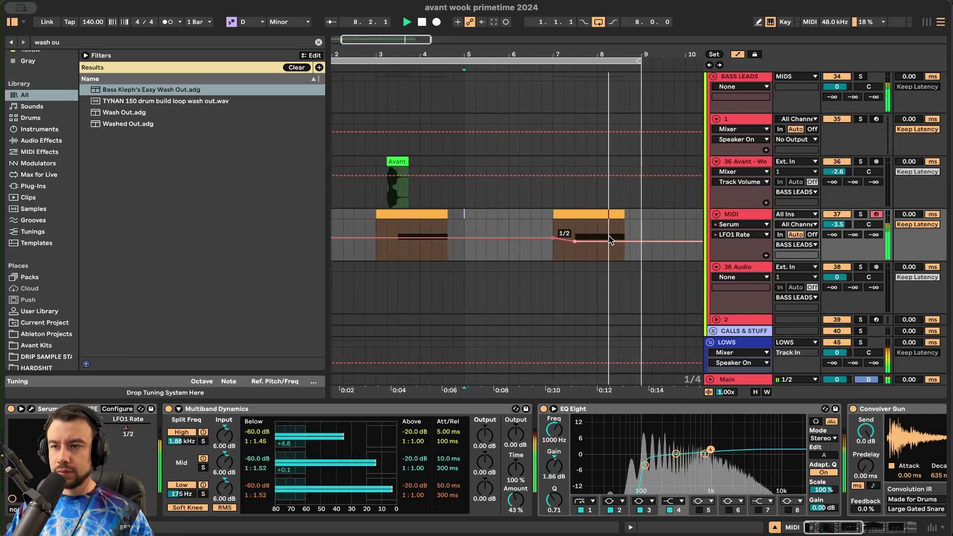
scroll(568, 257, down, 3)
scroll(512, 234, up, 5)
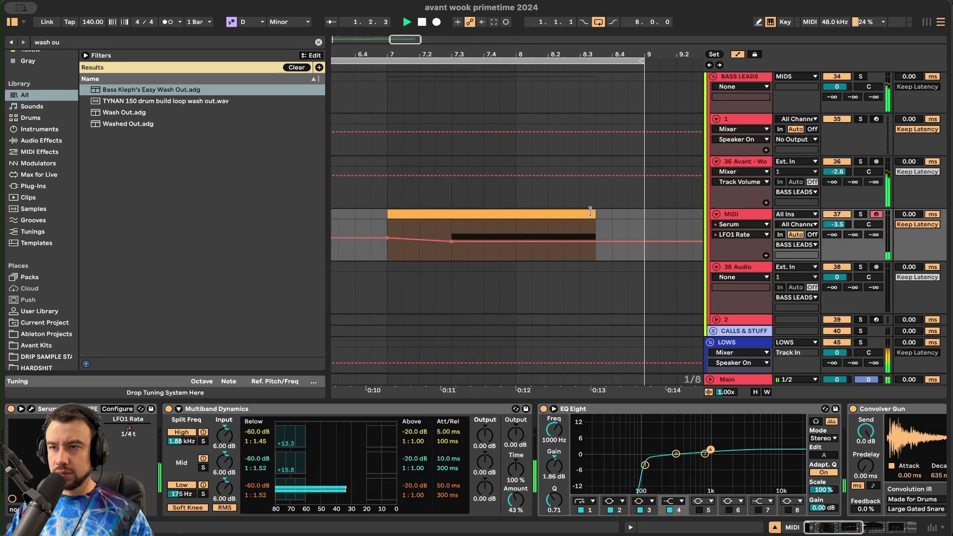
drag(594, 212, 582, 213)
scroll(582, 213, down, 5)
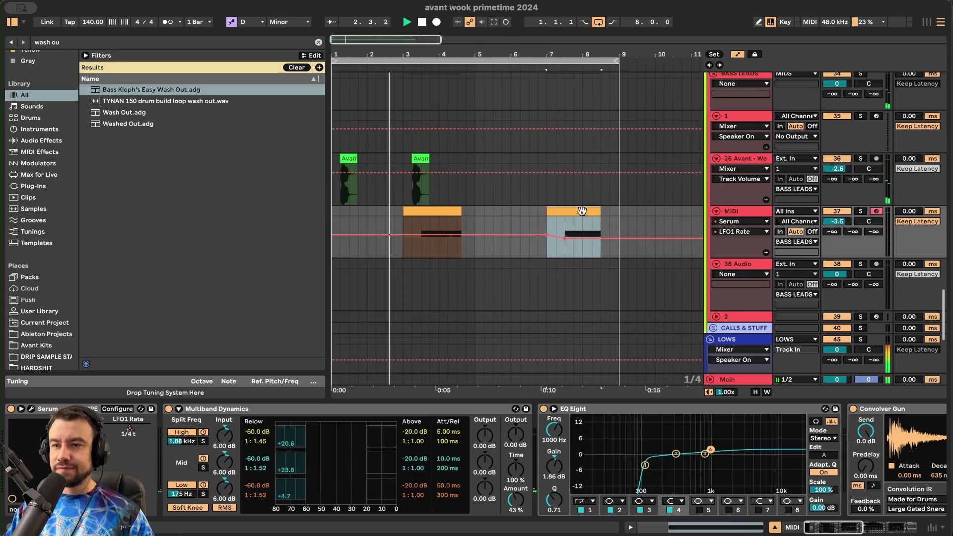
- Lower Convolver Gun's dry/wet to 30% during playback and hide the device view
scroll(424, 249, up, 3)
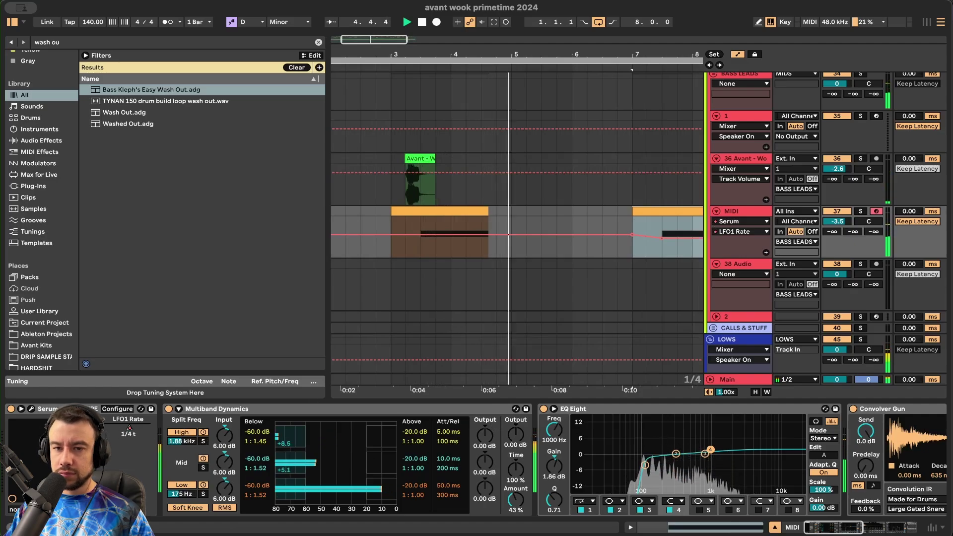
scroll(712, 486, right, 5)
drag(848, 505, 847, 508)
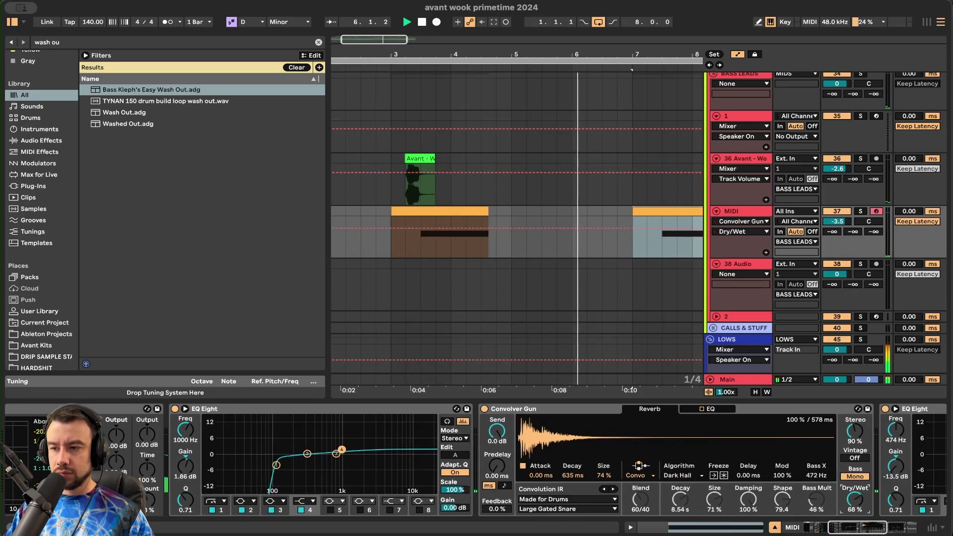
scroll(436, 239, right, 5)
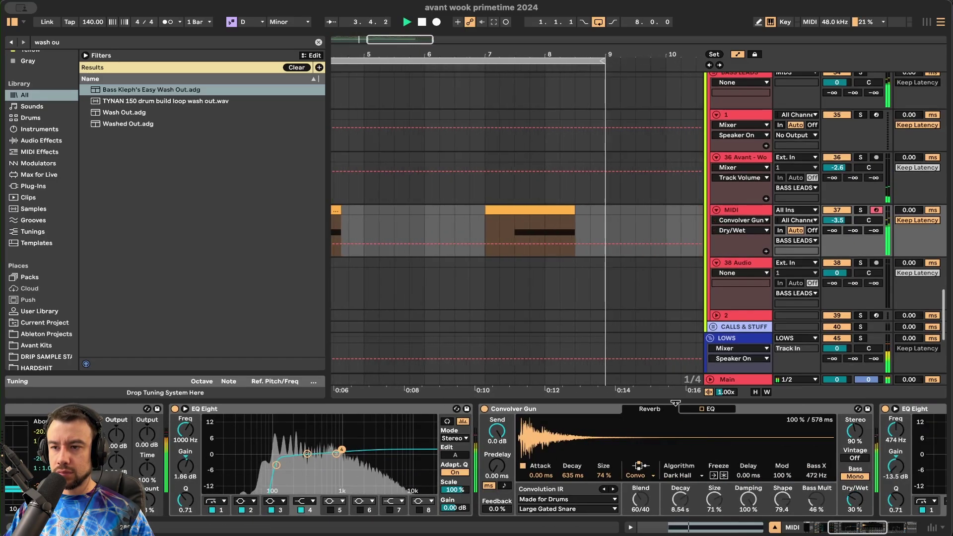
scroll(468, 224, down, 5)
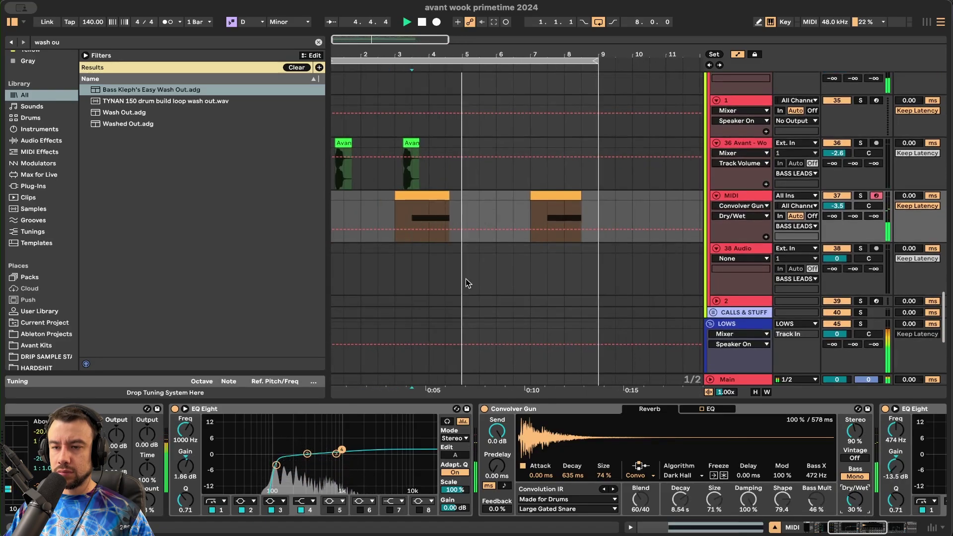
click(341, 402)
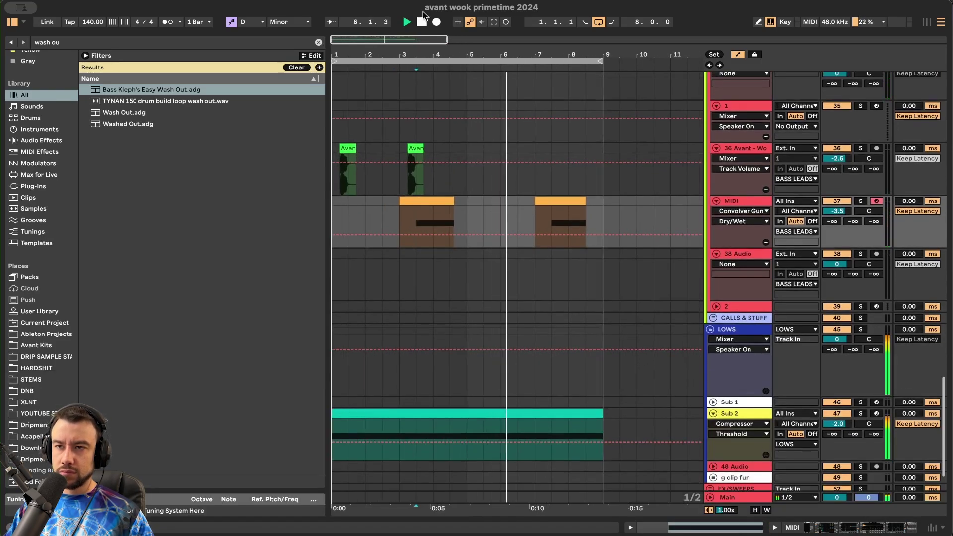
- Restart playback from bar 1, hide the automation lanes and hide the browser
click(422, 22)
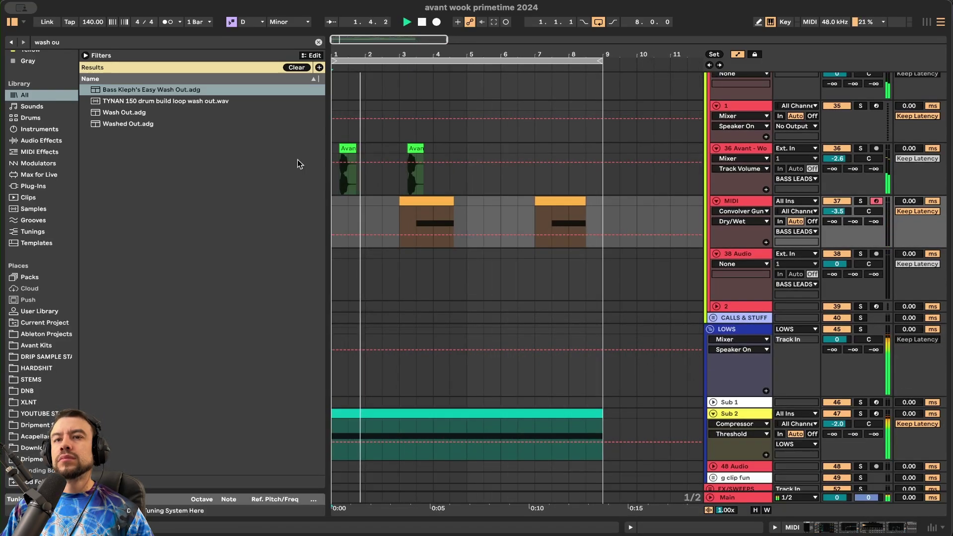
scroll(437, 193, down, 2)
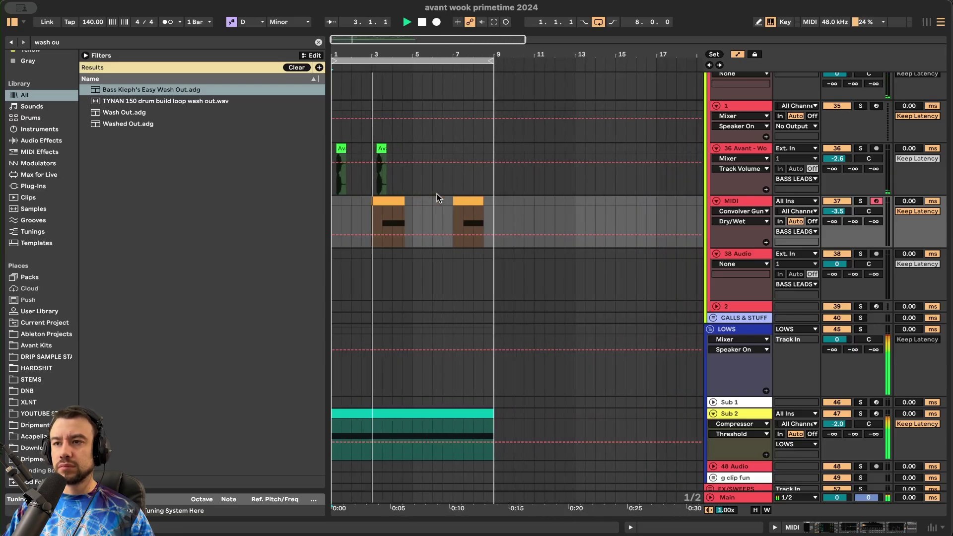
key(a)
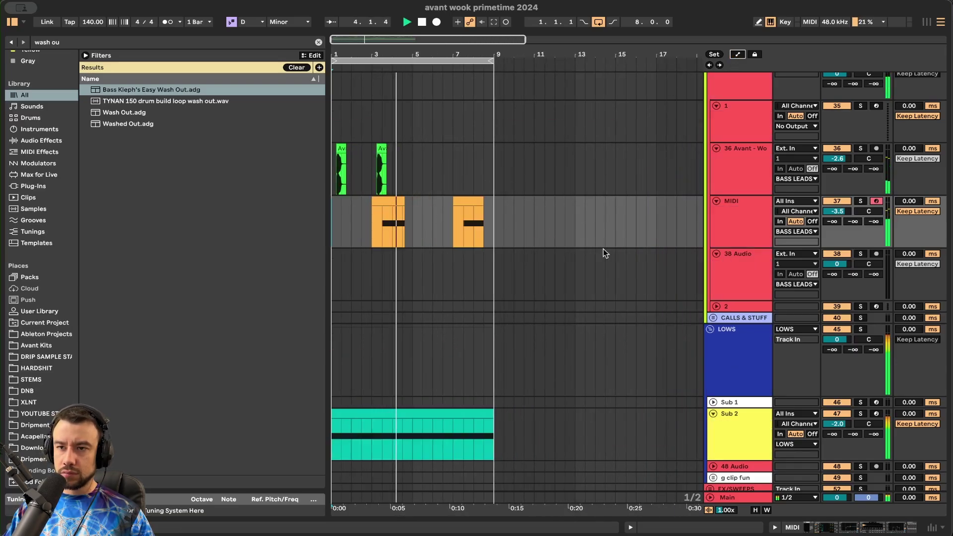
click(12, 22)
scroll(252, 258, up, 3)
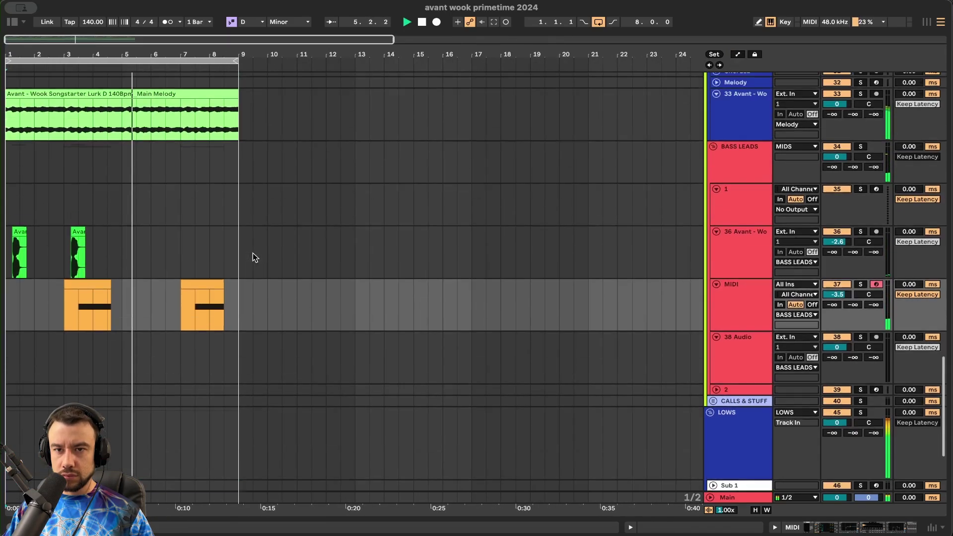
scroll(210, 277, down, 3)
scroll(111, 376, left, 2)
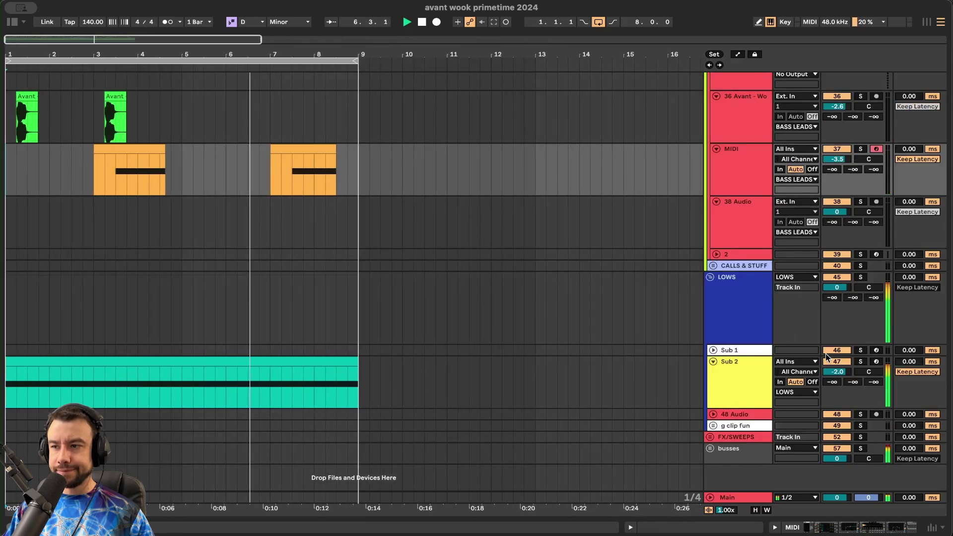
- Show the Speaker On automation lane for the Sub 2 track and play the arrangement from bar 1
right_click(841, 366)
click(842, 366)
key(space)
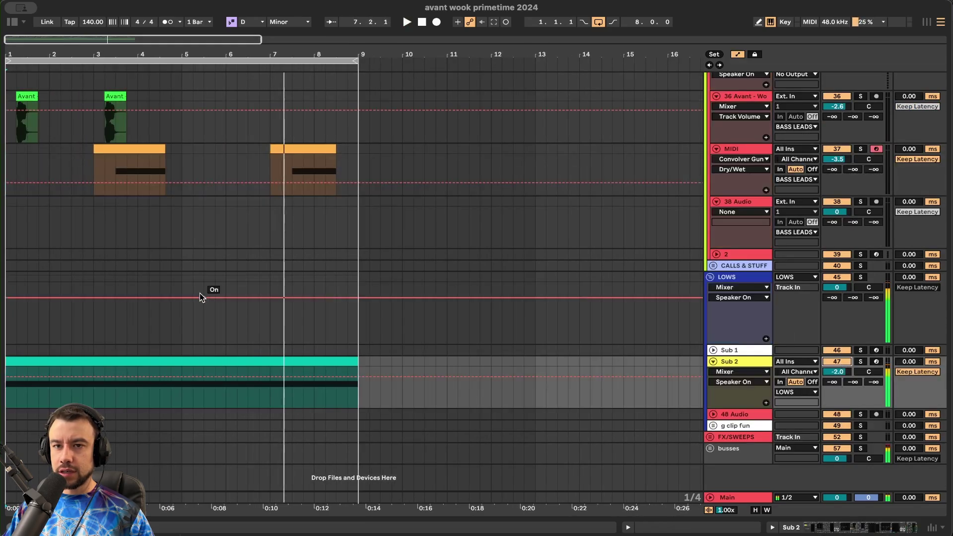
click(7, 331)
key(space)
key(w)
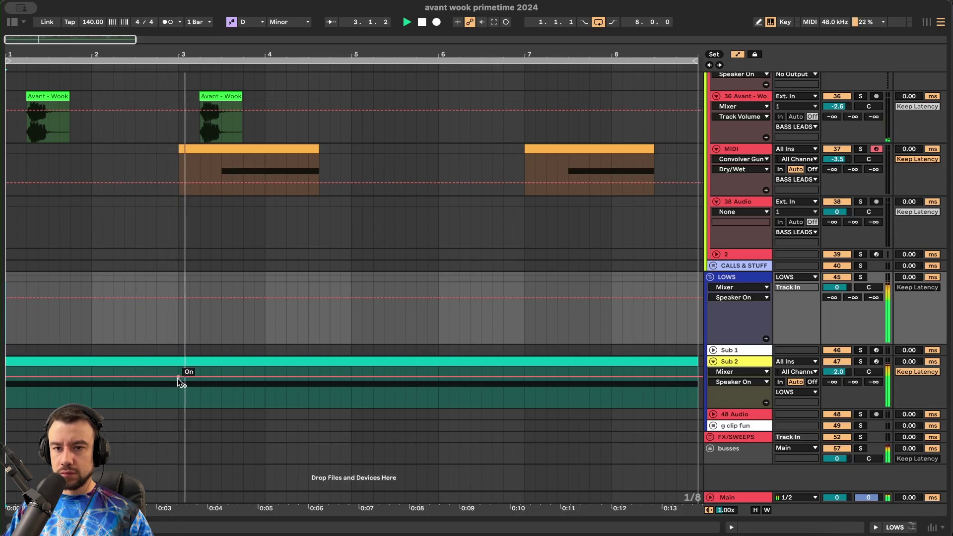
- Automate Sub 2's Speaker On to switch off at beat 4 of bar 2 and back on at bar 3
click(221, 377)
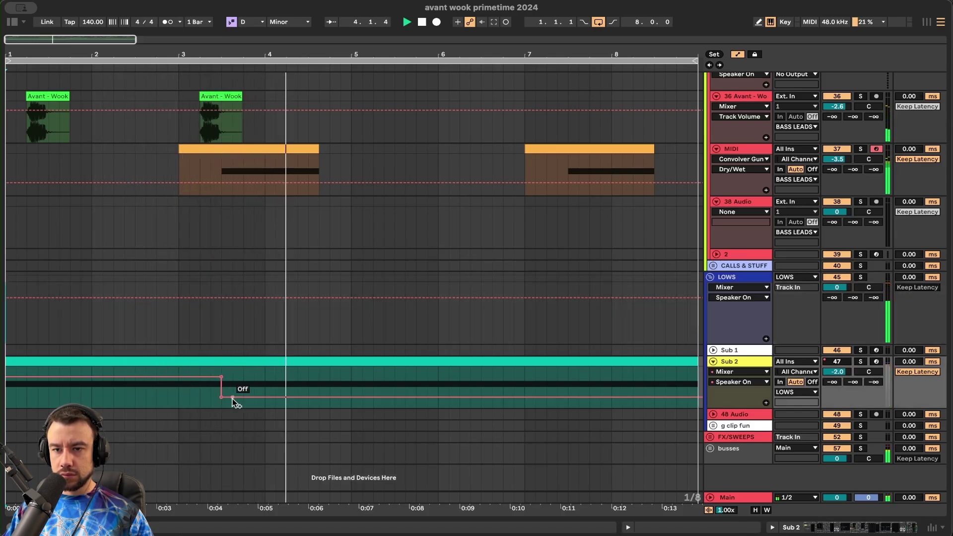
click(153, 377)
mouse_move(165, 378)
mouse_down()
mouse_move(155, 399)
mouse_move(178, 377)
mouse_up()
click(155, 350)
key(space)
key(space)
scroll(154, 397, down, 5)
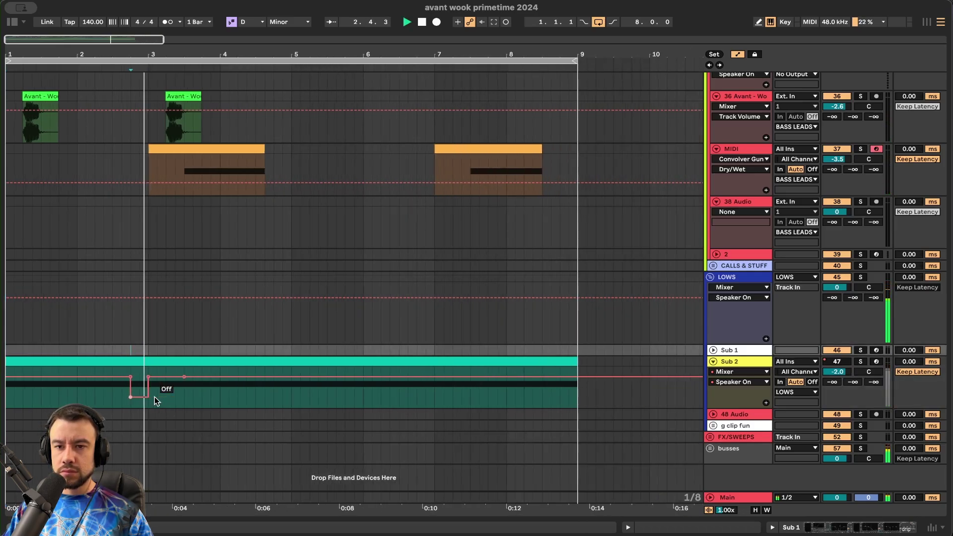
- Try starting Sub 2's off section earlier, at beat 3 of bar 2, and listen to it
scroll(68, 389, up, 5)
scroll(67, 388, left, 2)
click(123, 335)
key(space)
key(space)
mouse_move(210, 377)
mouse_down()
mouse_move(166, 377)
mouse_move(208, 394)
mouse_move(180, 396)
mouse_up()
click(106, 362)
key(space)
key(space)
scroll(107, 361, down, 3)
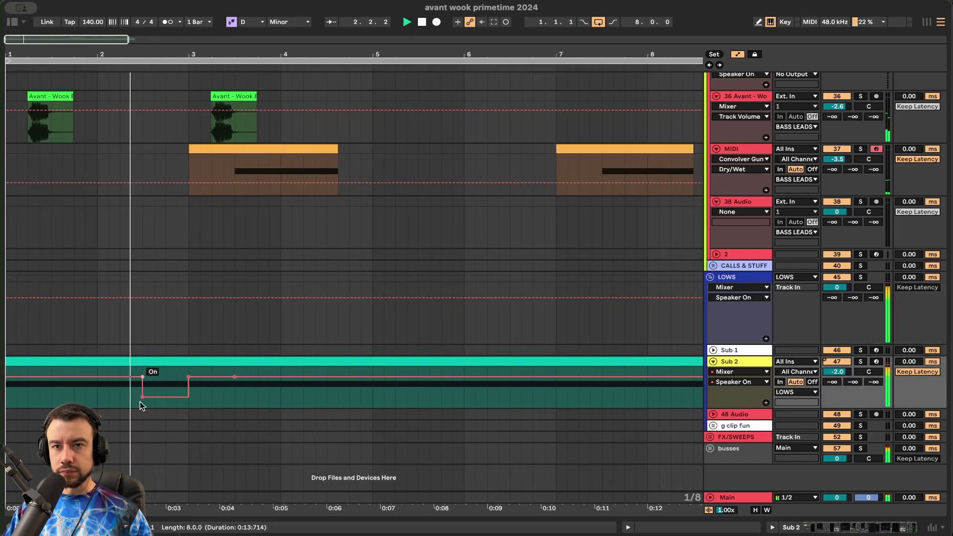
scroll(139, 416, up, 1)
scroll(139, 417, up, 3)
scroll(140, 417, down, 1)
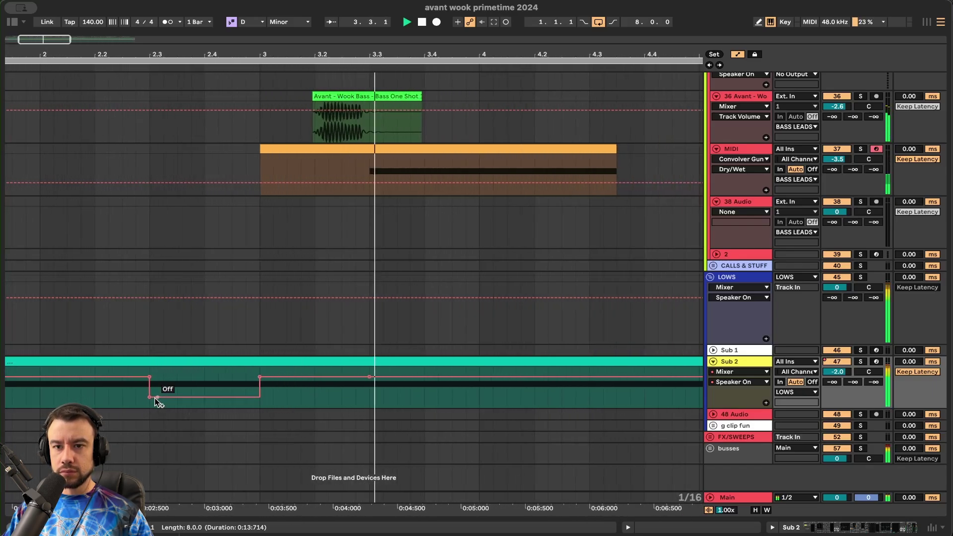
- Move the start of Sub 2's off section to beat 4 of bar 2
drag(150, 377, 205, 397)
scroll(210, 404, down, 3)
click(322, 377)
click(343, 377)
- Duplicate the first two bars of Sub 2 with their Speaker On automation three times, filling the arrangement to bar 9
drag(177, 402, 7, 397)
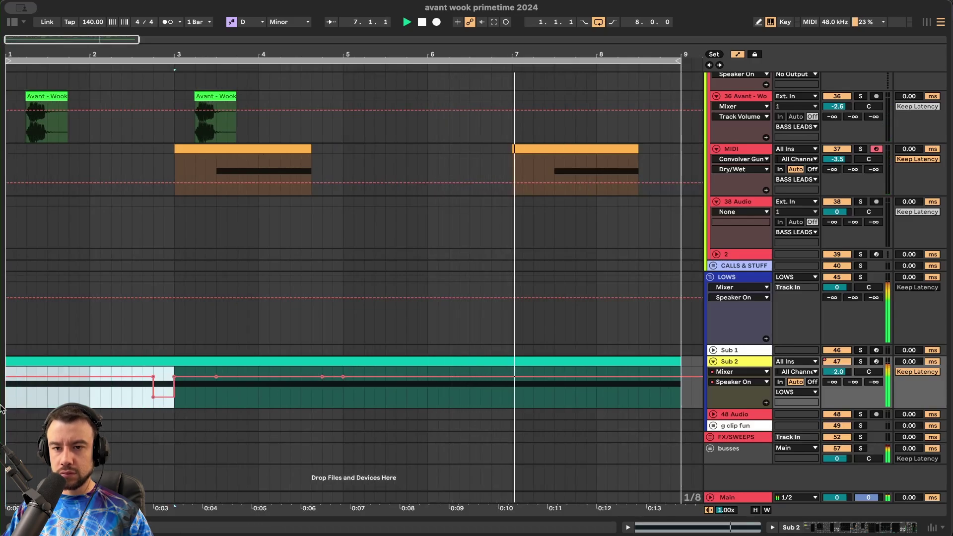
key(super+d)
key(super+d)
key(super+d)
scroll(323, 285, up, 3)
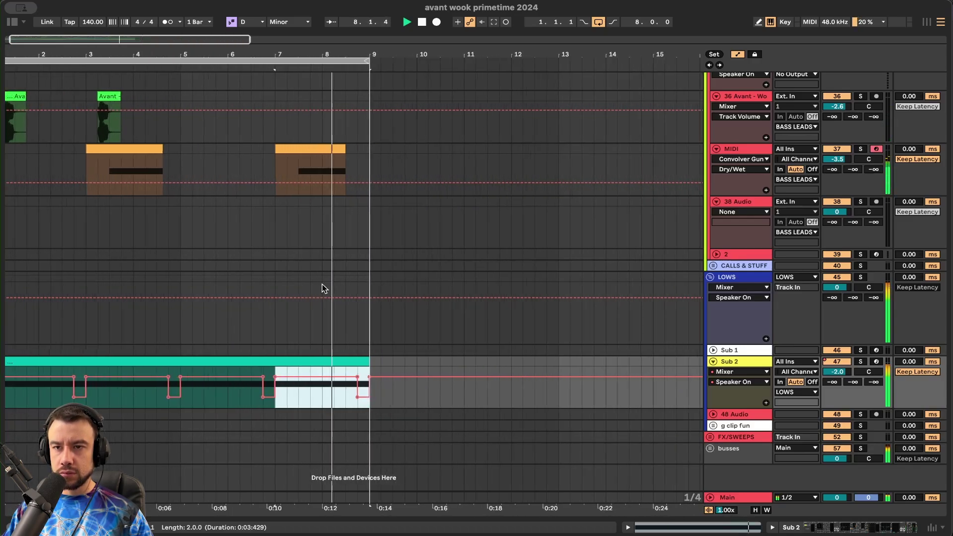
scroll(323, 286, down, 5)
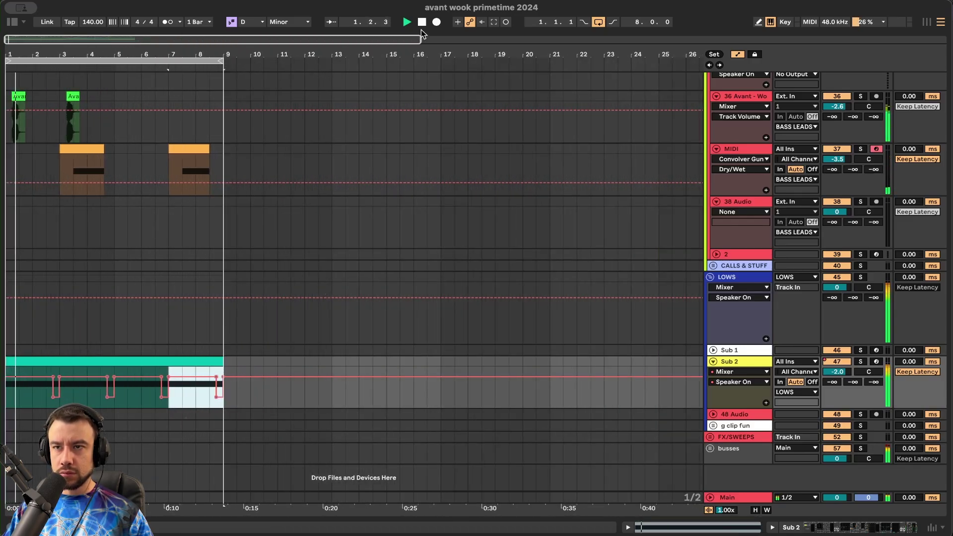
scroll(128, 274, up, 2)
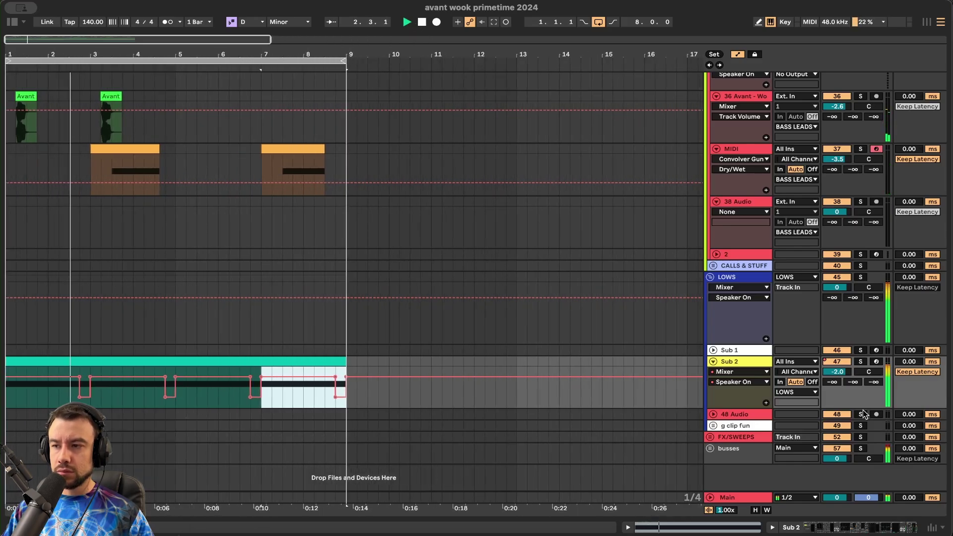
- Unfold the FX/SWEEPS group, hide the automation lanes and place the insert marker at bar 9 on g clip fun
click(710, 428)
click(710, 438)
scroll(283, 291, down, 4)
scroll(281, 290, down, 2)
scroll(279, 286, up, 3)
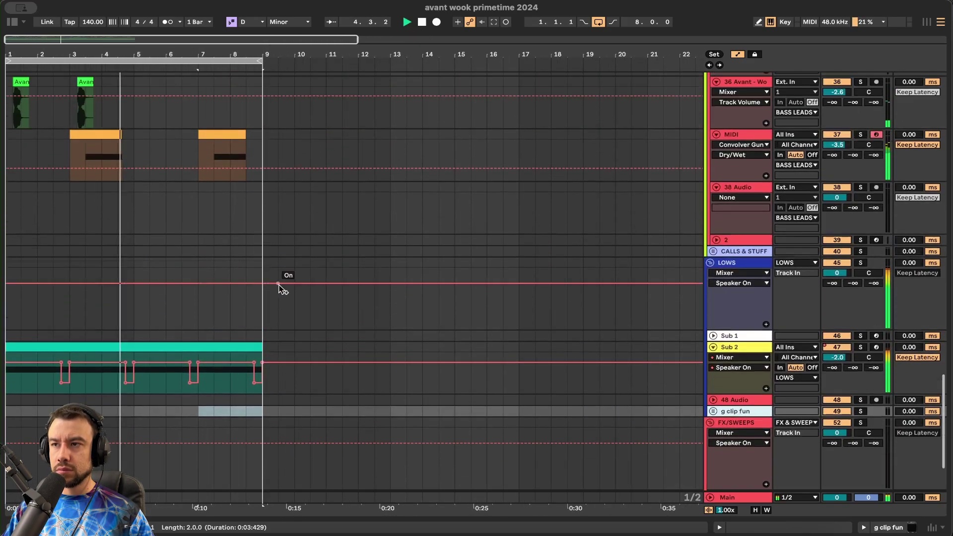
click(738, 54)
scroll(288, 241, down, 2)
scroll(100, 411, down, 2)
scroll(99, 413, down, 2)
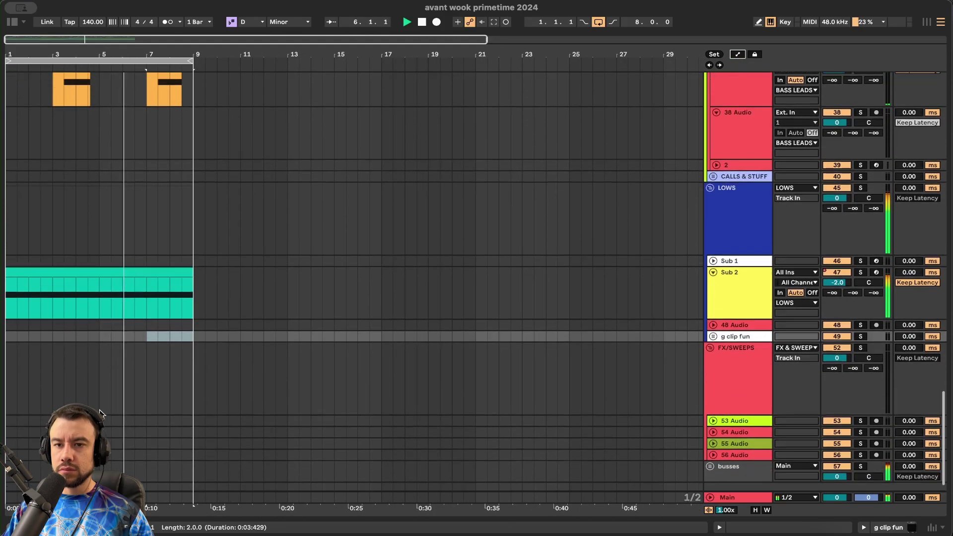
scroll(101, 412, down, 1)
scroll(105, 412, up, 3)
click(186, 396)
click(178, 396)
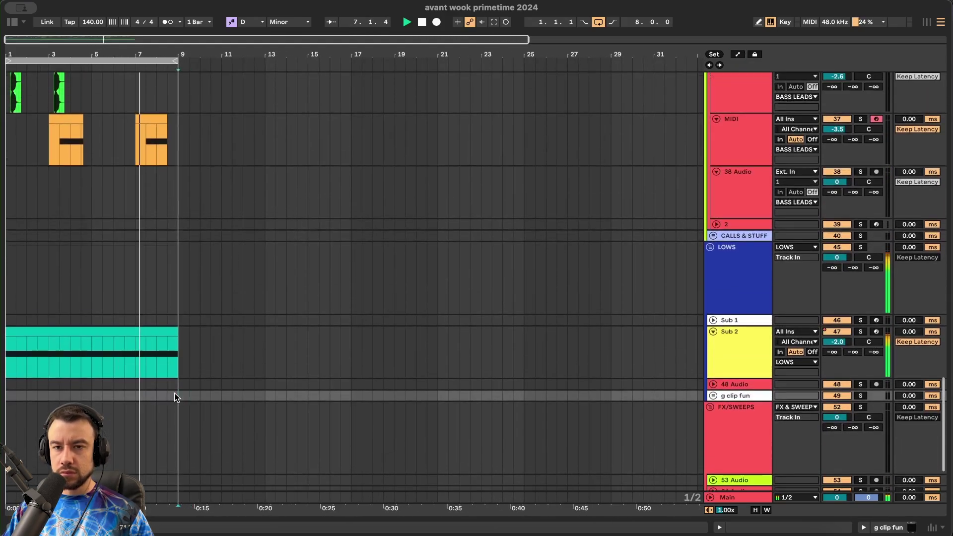
- Clear everything from beat 3 of bar 8 to bar 9 across all tracks
scroll(177, 396, up, 6)
scroll(307, 375, up, 3)
scroll(307, 374, down, 2)
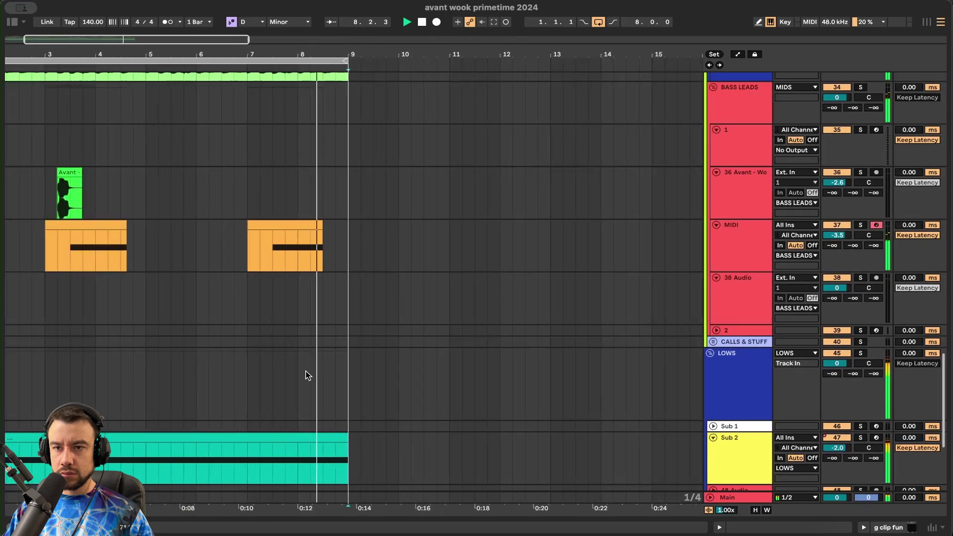
scroll(306, 375, up, 15)
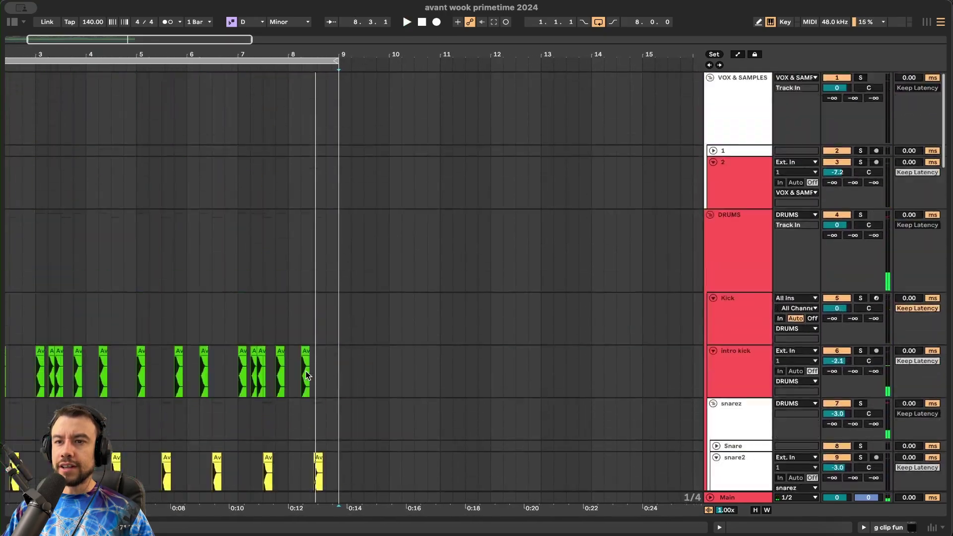
drag(301, 125, 326, 497)
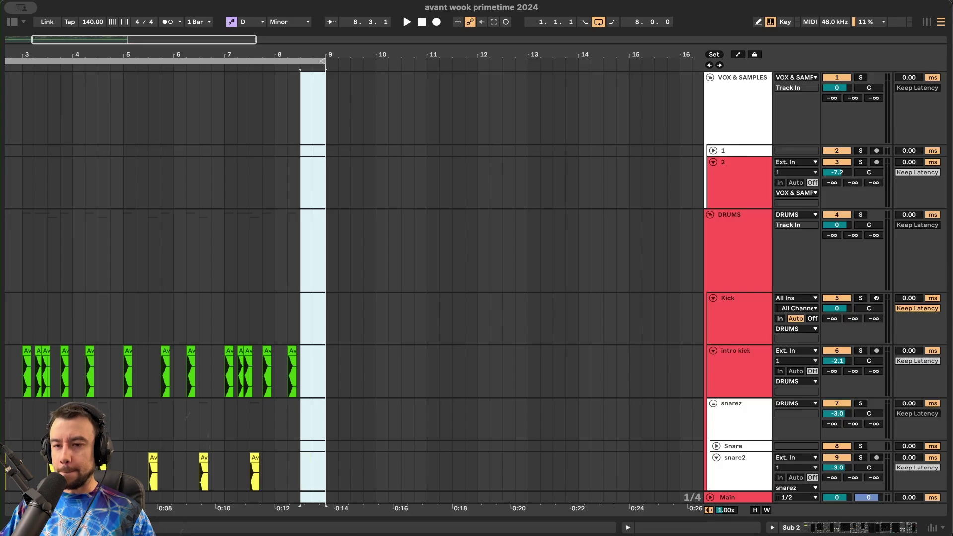
- Copy a snare2 hit and paste it at beat 3 of bar 8
scroll(298, 382, down, 4)
click(264, 339)
key(super+c)
click(306, 351)
key(super+v)
- Extend the arrangement loop to 16 bars and start playback
scroll(338, 172, down, 5)
drag(171, 60, 332, 60)
key(space)
scroll(203, 229, down, 10)
scroll(169, 226, down, 3)
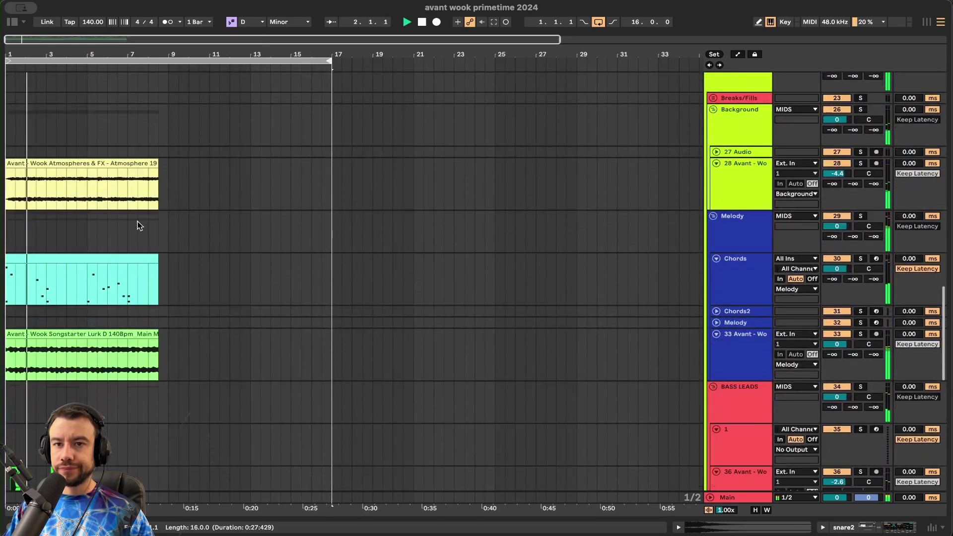
- Show the devices of track 33 and duplicate its Main Melody clip directly after the original
scroll(139, 223, up, 2)
click(747, 356)
double_click(746, 355)
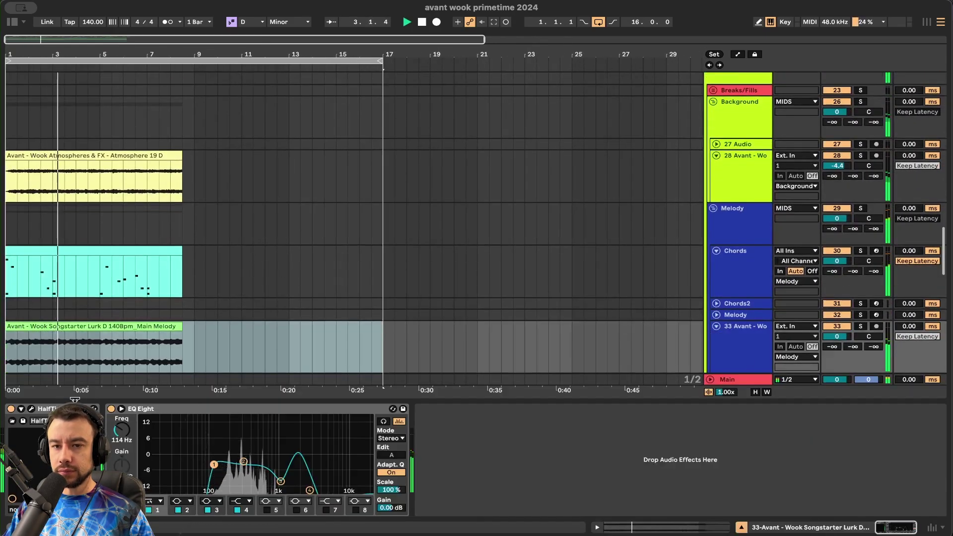
click(90, 326)
key(super+d)
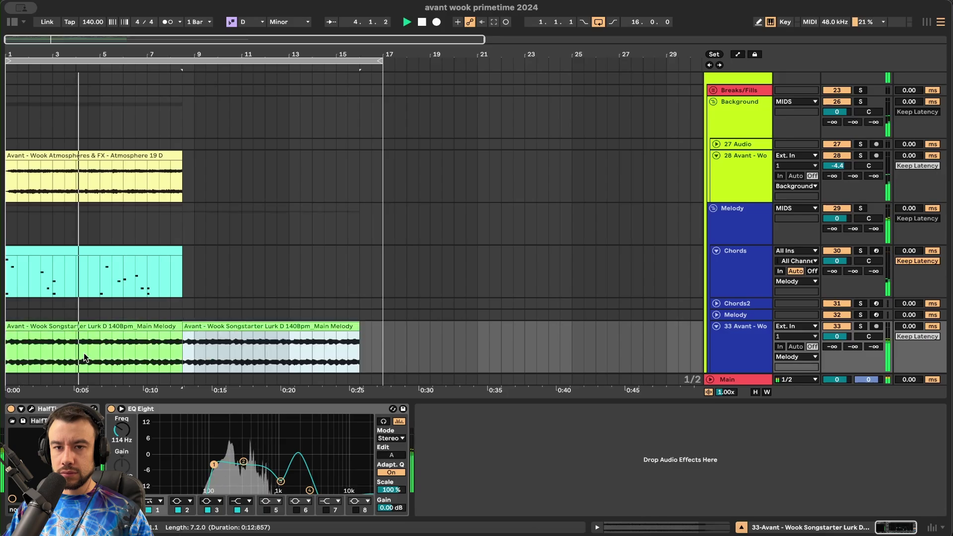
- Automate HalfTime's Device On on track 33 to switch off at the start of the duplicated melody clip, and hide the device view
right_click(18, 412)
click(11, 409)
right_click(11, 409)
click(31, 416)
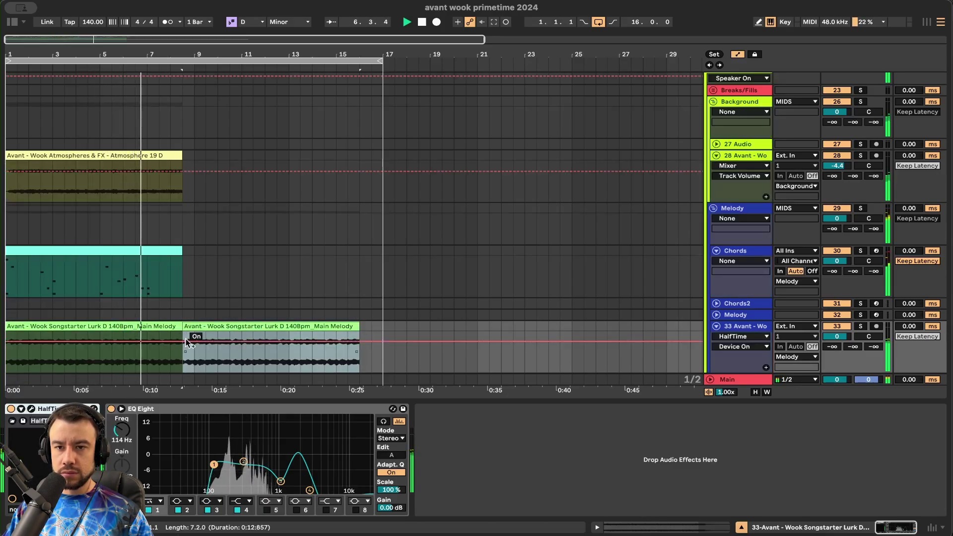
click(183, 341)
drag(194, 342, 183, 363)
click(183, 401)
scroll(183, 401, up, 4)
scroll(184, 401, left, 3)
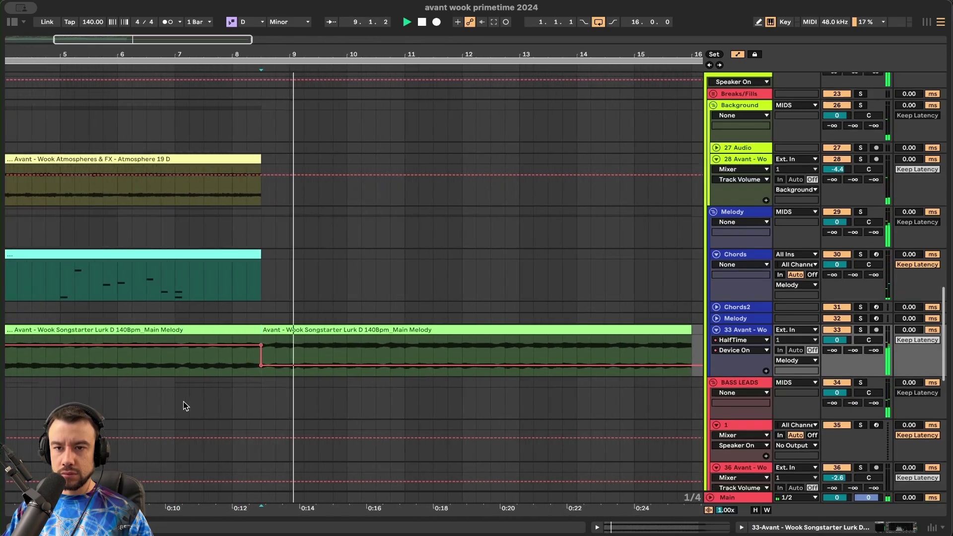
- Move HalfTime's switch-off point to bar 9 and play through the transition
key(space)
key(space)
mouse_move(262, 366)
mouse_down()
mouse_move(303, 365)
mouse_move(289, 365)
mouse_up()
scroll(250, 318, down, 3)
click(228, 237)
key(space)
scroll(244, 304, down, 3)
scroll(244, 304, up, 5)
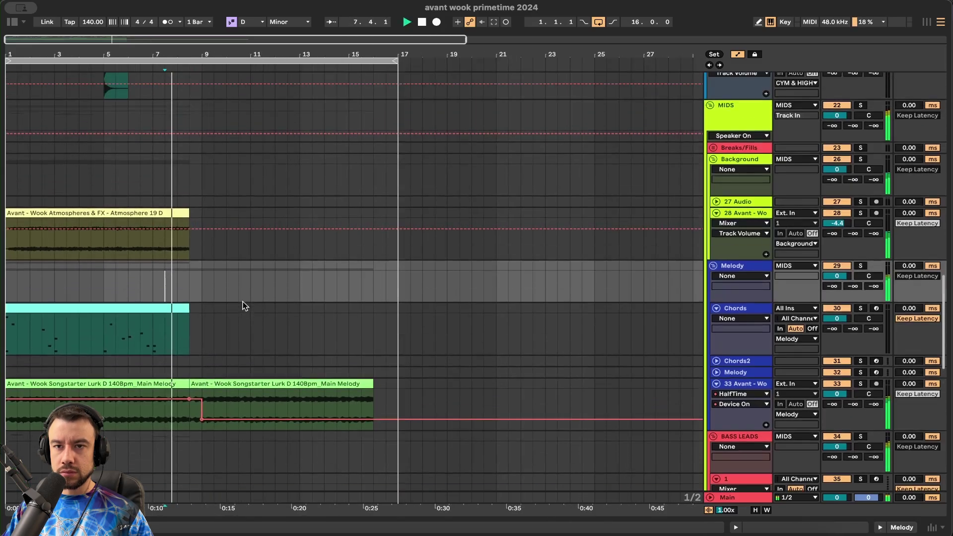
scroll(139, 332, up, 4)
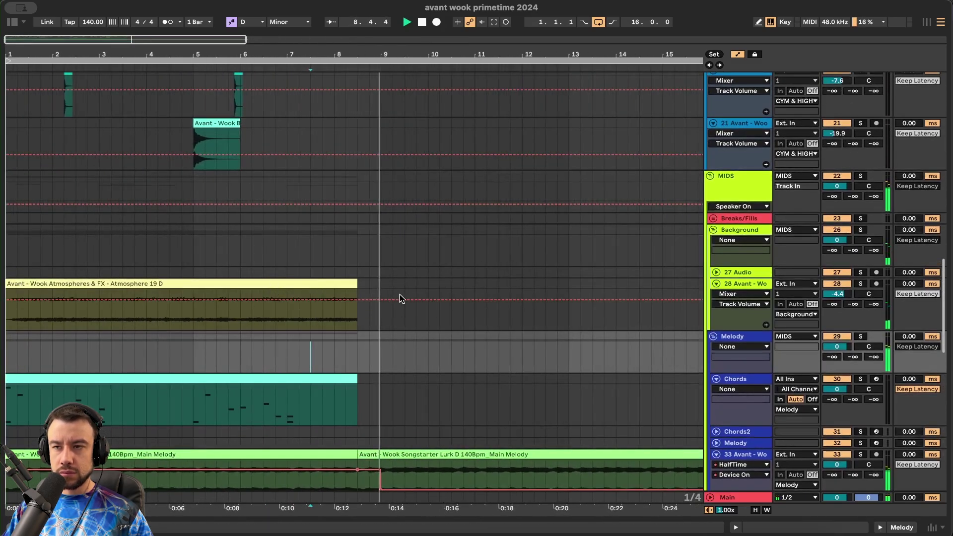
- Move the start of the duplicated Main Melody clip to bar 9
scroll(470, 213, down, 5)
key(space)
key(space)
drag(359, 314, 381, 314)
scroll(384, 312, down, 2)
- Select bars 1 to 8 of the MIDI track in the CYM & HIGHS group and hide the automation lanes
scroll(384, 313, up, 4)
scroll(335, 260, up, 10)
drag(322, 343, 4, 343)
key(space)
key(space)
click(736, 56)
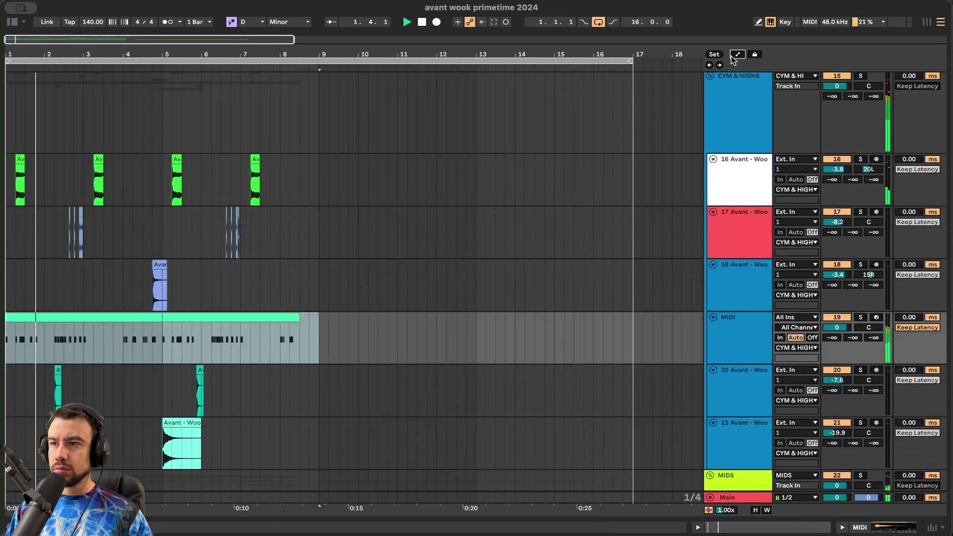
- Duplicate the MIDI clip in the CYM & HIGHS group and place the copy at bar 9
click(213, 316)
key(super+d)
drag(309, 318, 328, 323)
drag(451, 314, 311, 320)
scroll(339, 349, up, 8)
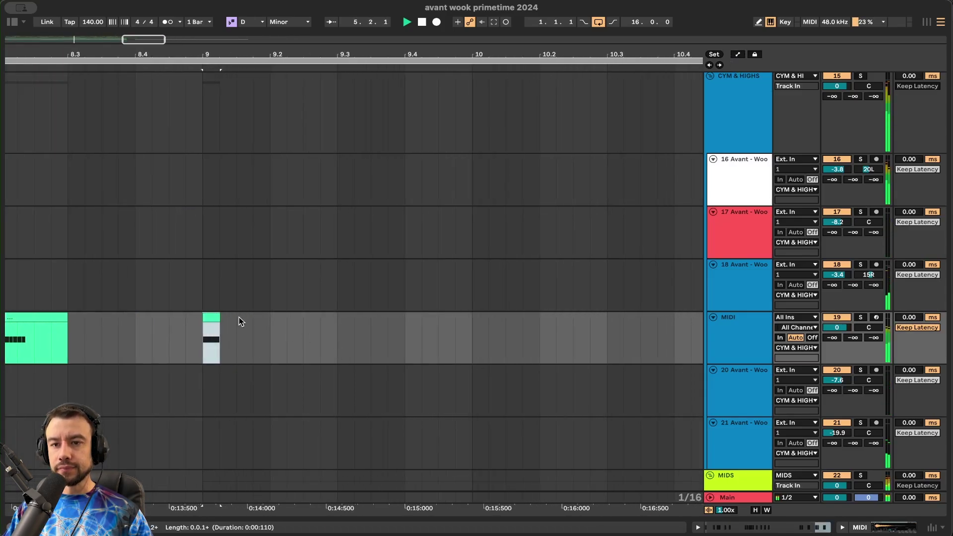
scroll(212, 316, down, 5)
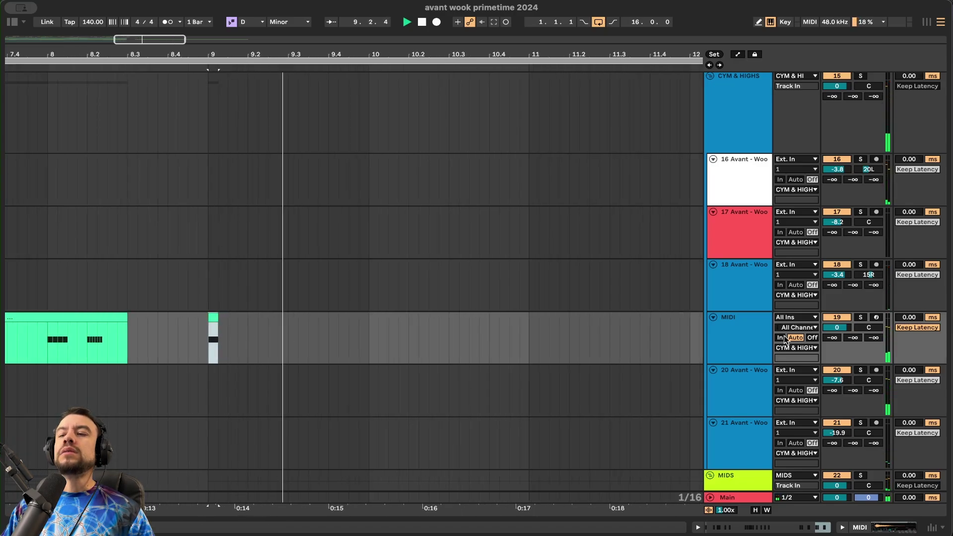
scroll(328, 336, down, 8)
scroll(328, 337, up, 3)
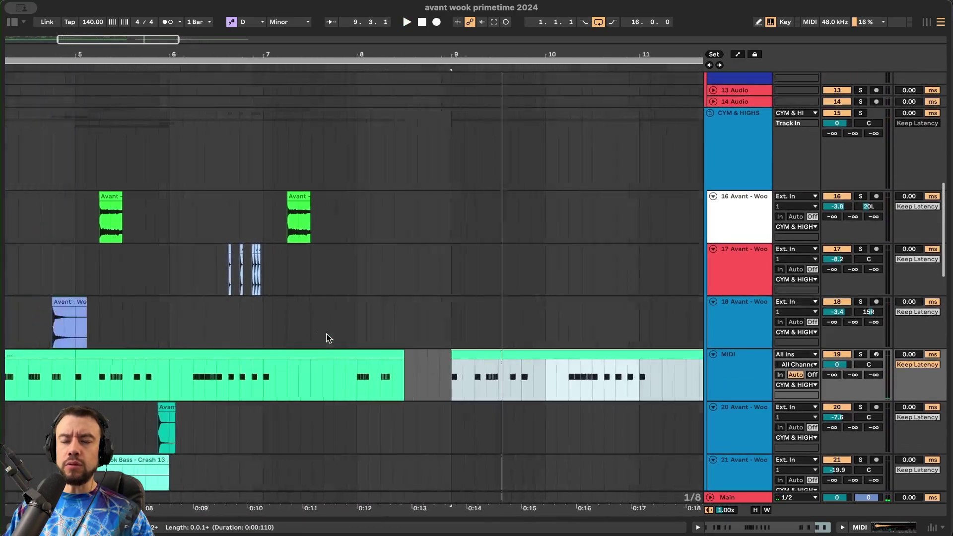
scroll(327, 336, down, 6)
- Clear the notes in the duplicated MIDI clip at bar 9 and place an A3 note on every off-beat over two bars
double_click(393, 362)
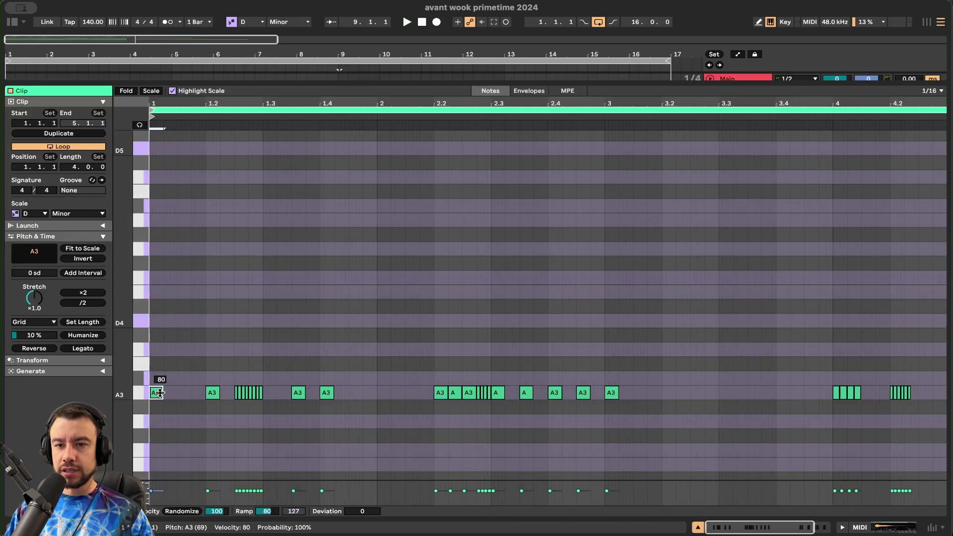
drag(155, 394, 946, 357)
key(Delete)
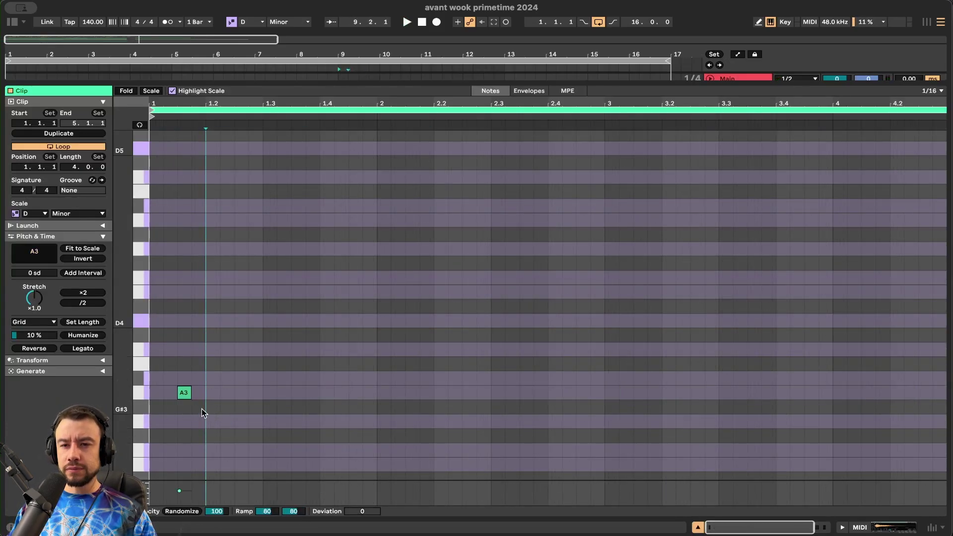
key(super+d)
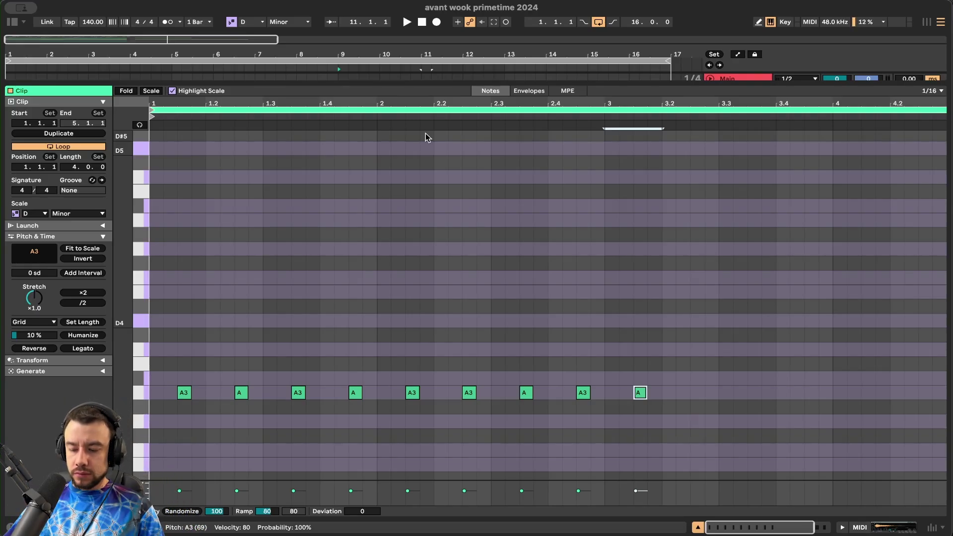
- Set the audio buffer size to 2048 samples and close the settings
key(super+comma)
click(546, 236)
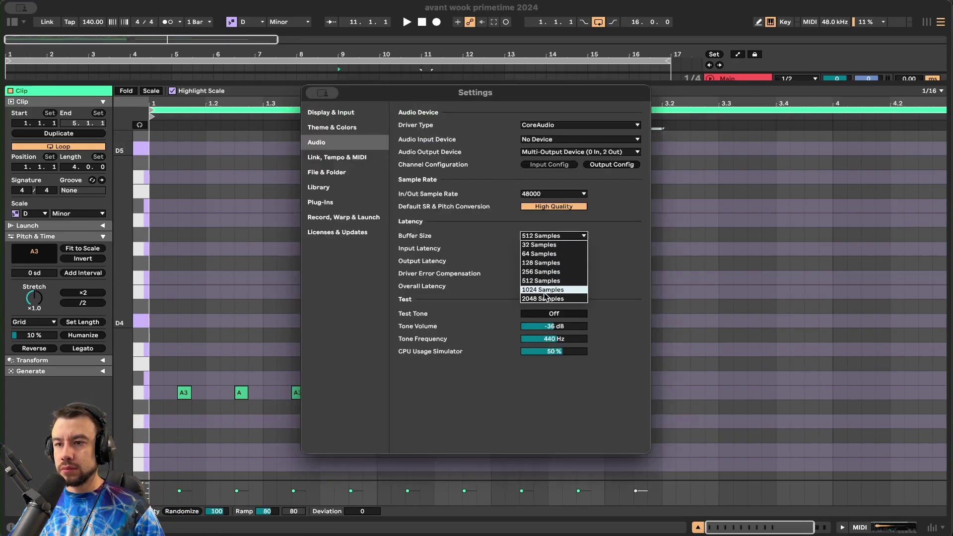
key(Return)
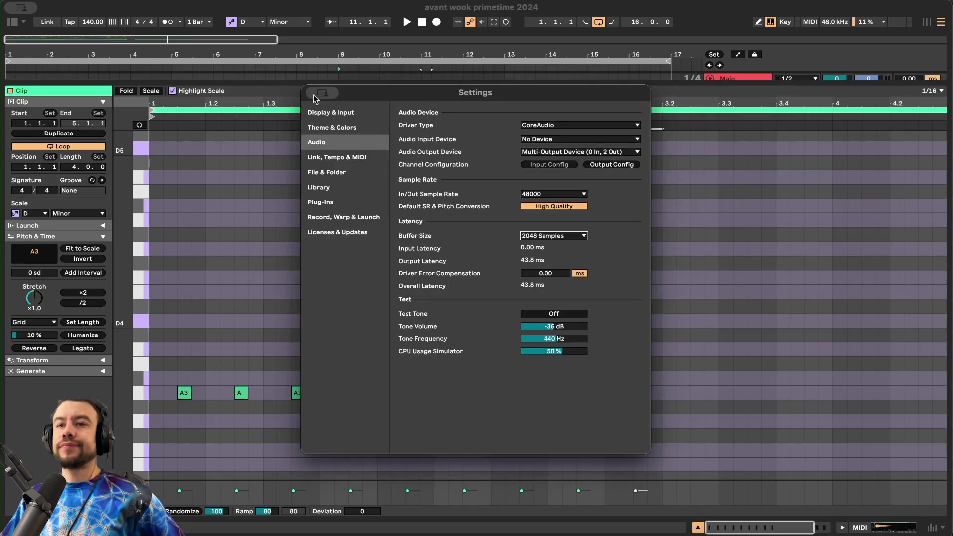
mouse_move(319, 95)
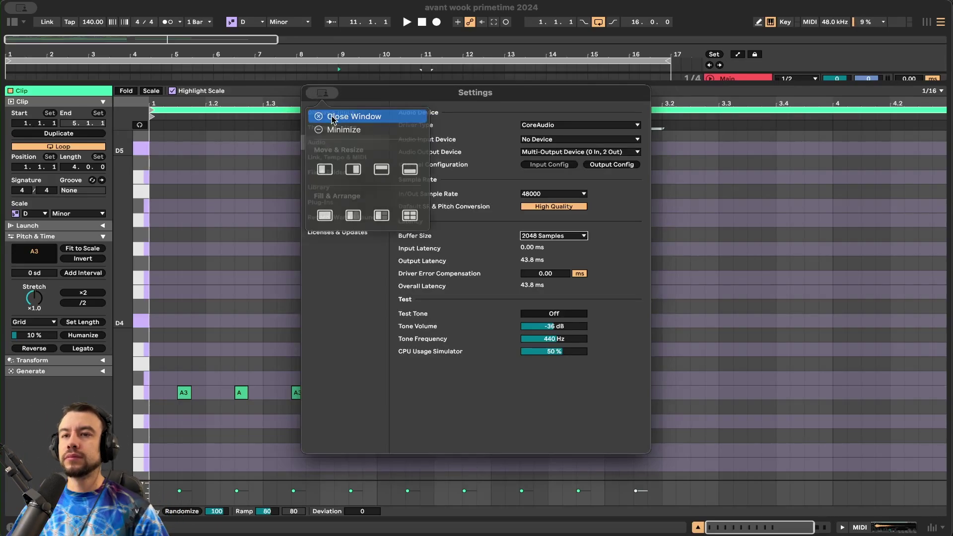
click(332, 117)
- Shorten the off-beat MIDI clip to two bars, bars 9 and 10, and duplicate it at bar 11
scroll(319, 288, down, 1)
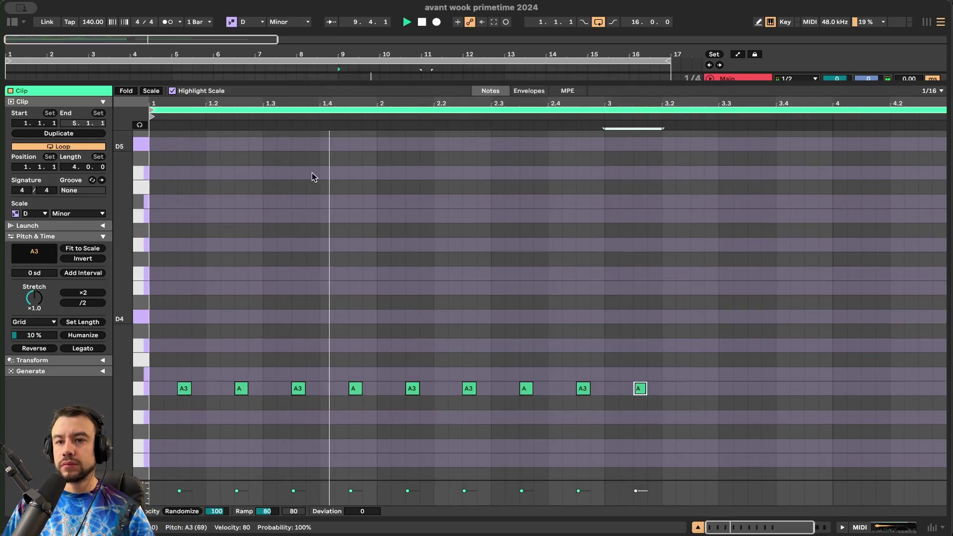
double_click(274, 81)
scroll(385, 229, up, 3)
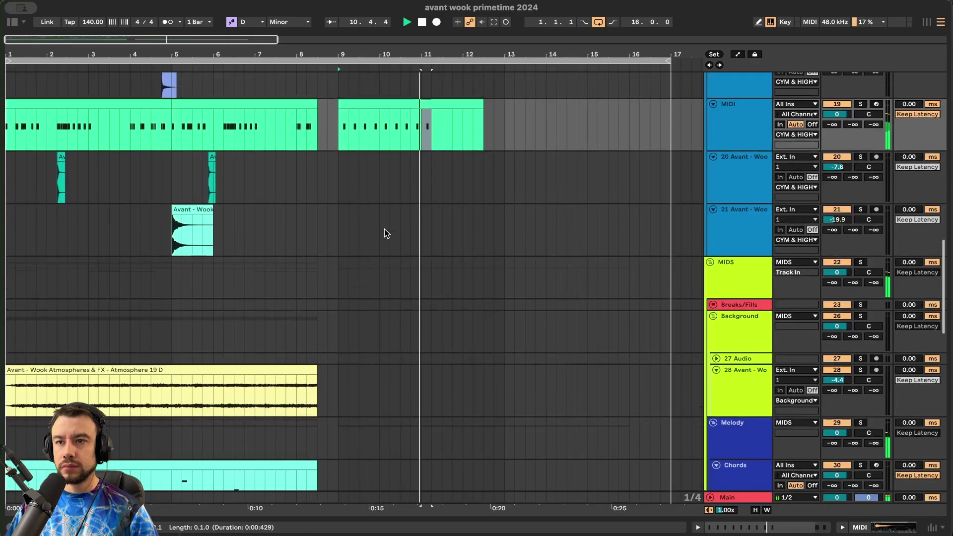
click(477, 148)
key(space)
key(space)
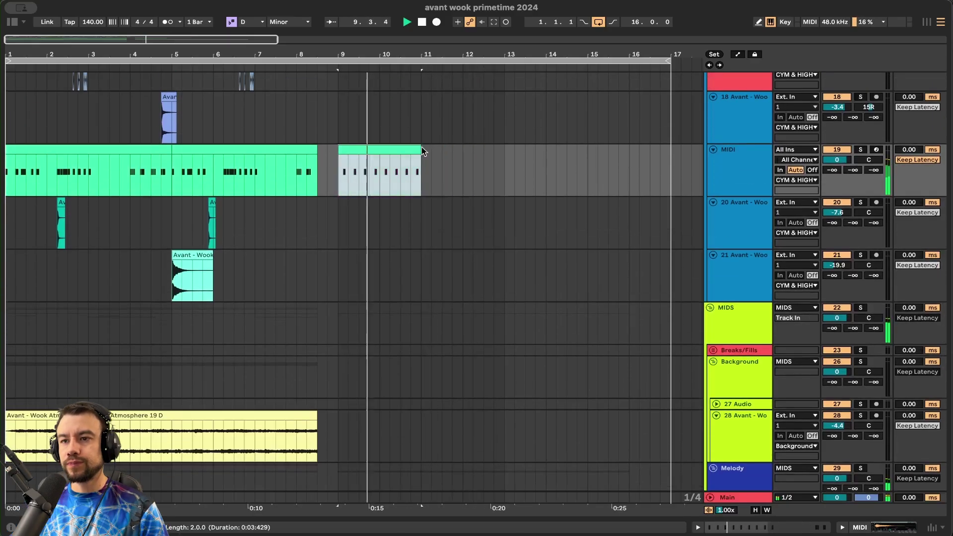
key(super+d)
key(minus)
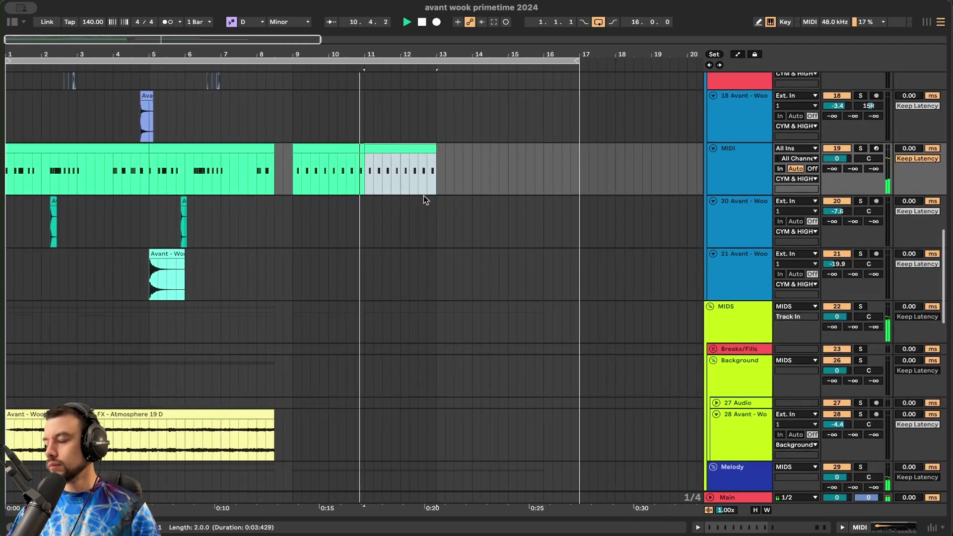
- Copy a kick hit from bar 4 of the intro kick track to bar 9 and select one beat from there
click(260, 222)
scroll(260, 222, up, 5)
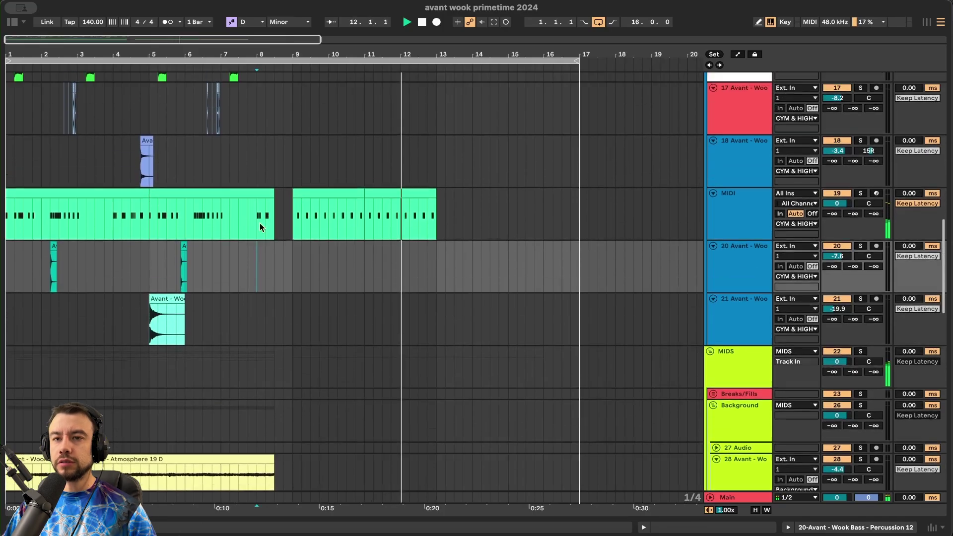
scroll(260, 223, up, 2)
key(plus)
key(plus)
scroll(155, 275, up, 10)
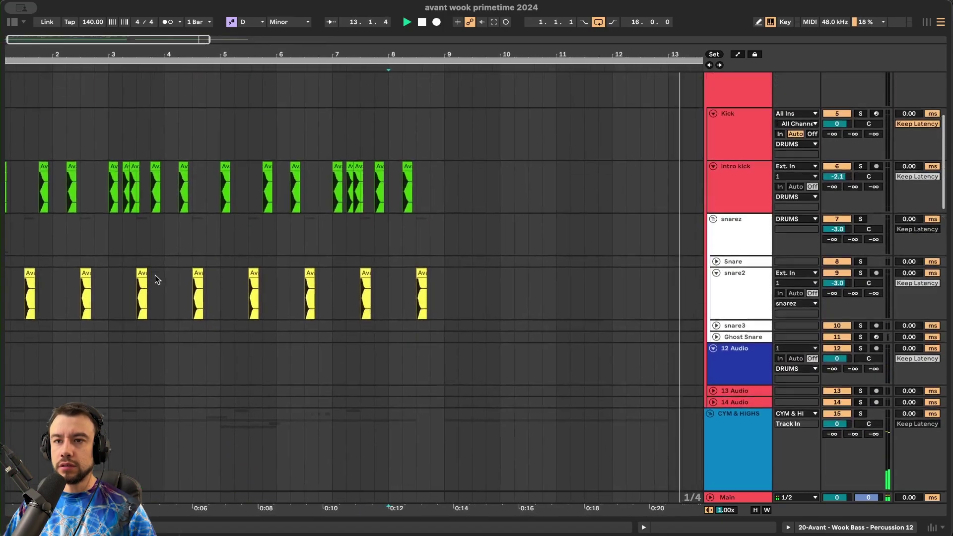
key(space)
key(space)
click(179, 175)
key(super+c)
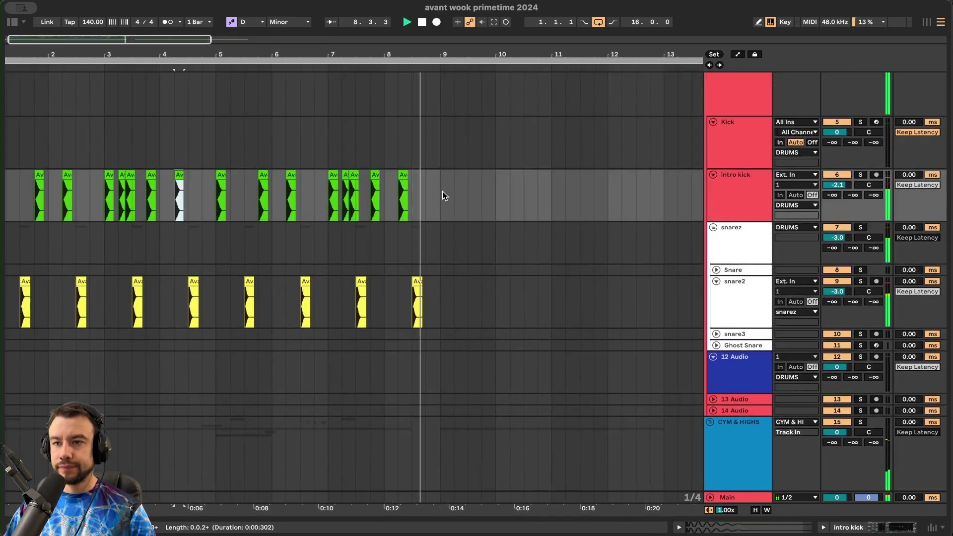
click(443, 192)
key(super+v)
key(plus)
key(plus)
key(plus)
drag(498, 201, 486, 201)
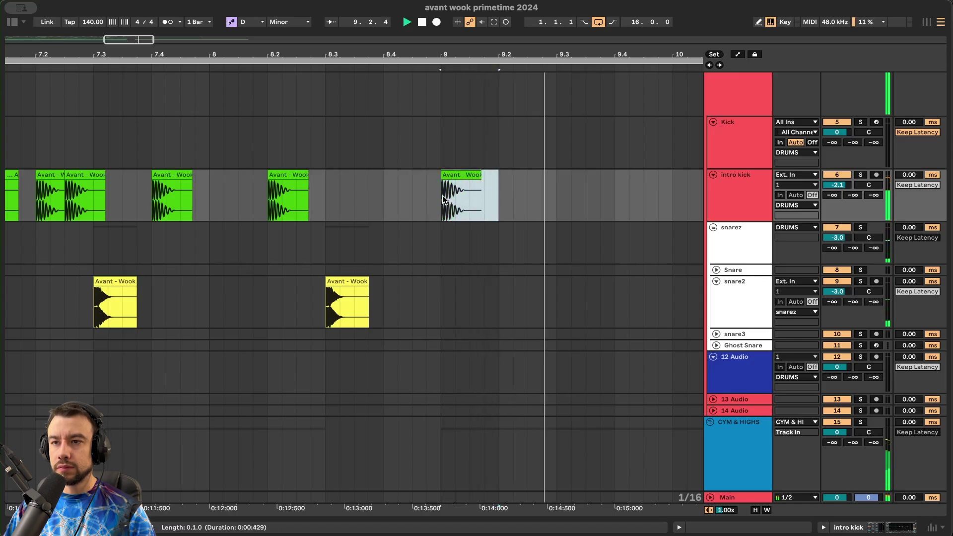
- Repeat the kick on every beat of the intro kick track from bar 9 into bar 14
key(minus)
key(minus)
key(minus)
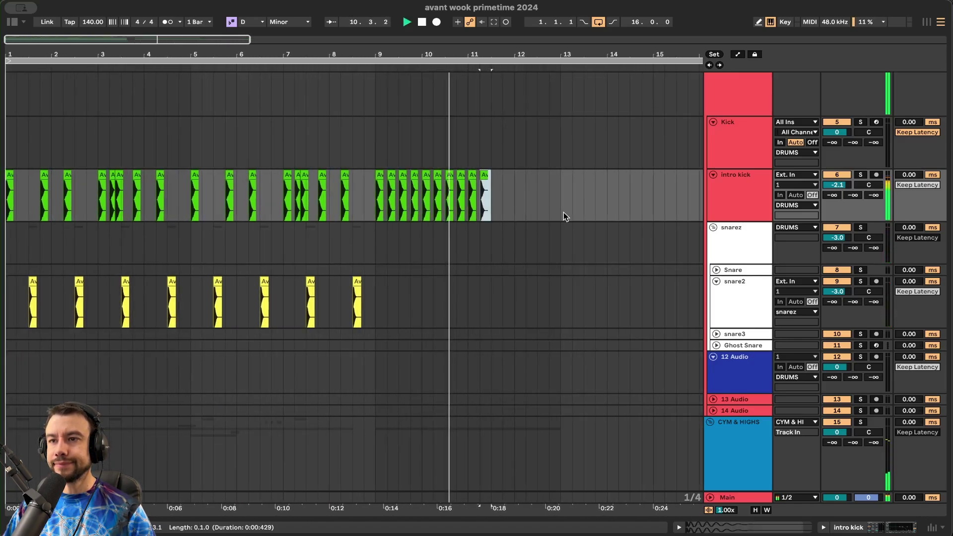
key(super+v)
key(super+v)
key(super+v)
key(super+v)
key(super+v)
key(super+v)
key(super+v)
key(plus)
key(plus)
key(plus)
key(minus)
key(minus)
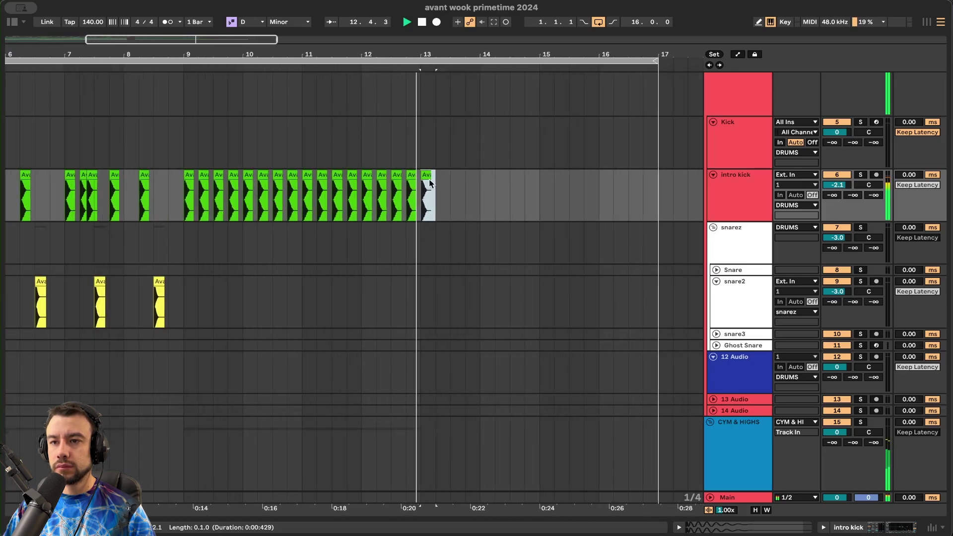
key(minus)
key(minus)
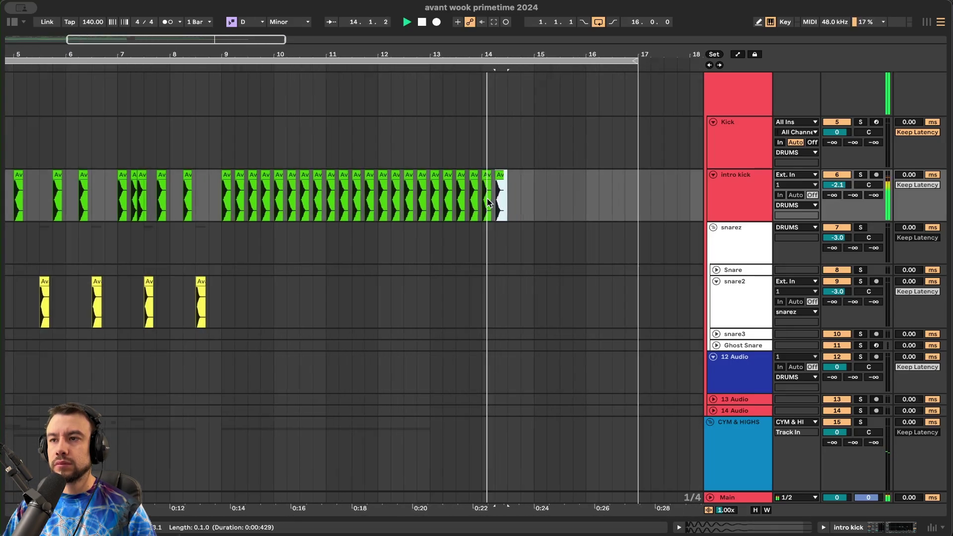
- Lower the intro kick track's volume to -4.1 dB
click(170, 143)
scroll(235, 277, up, 2)
scroll(248, 270, down, 3)
scroll(363, 211, up, 2)
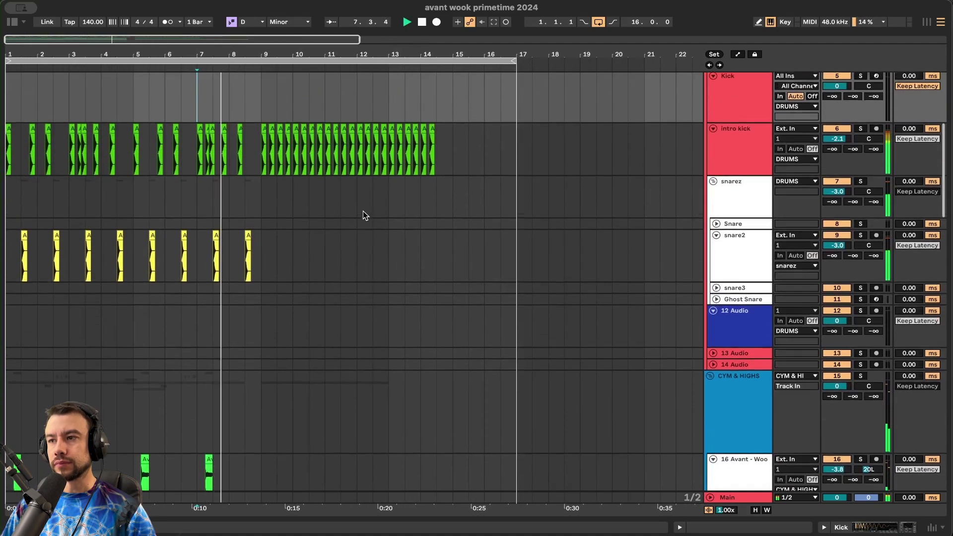
drag(845, 140, 845, 150)
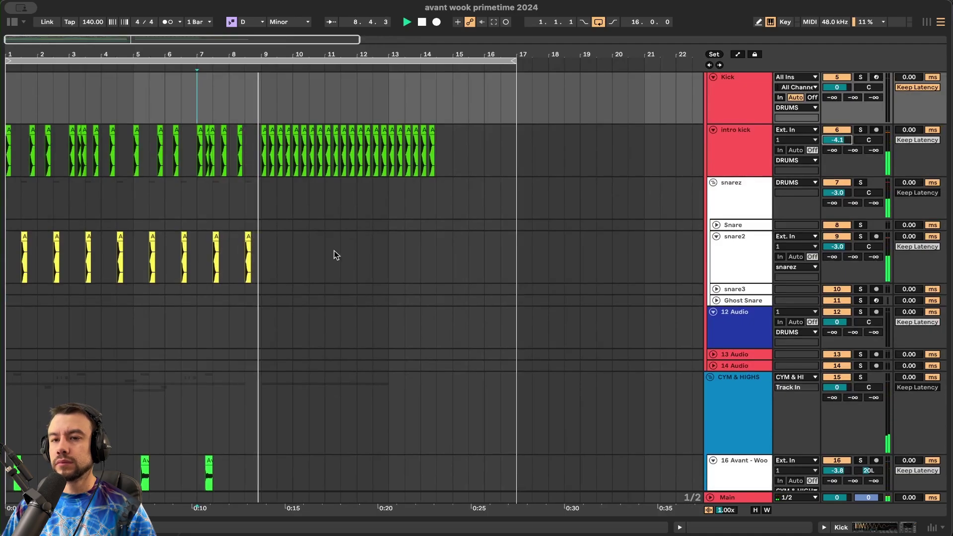
- Rework the first kicks of bar 9 on a triplet grid and paste a copied kick hit at the bar's start
scroll(334, 252, down, 2)
scroll(261, 225, up, 1)
scroll(261, 223, up, 2)
scroll(375, 241, up, 1)
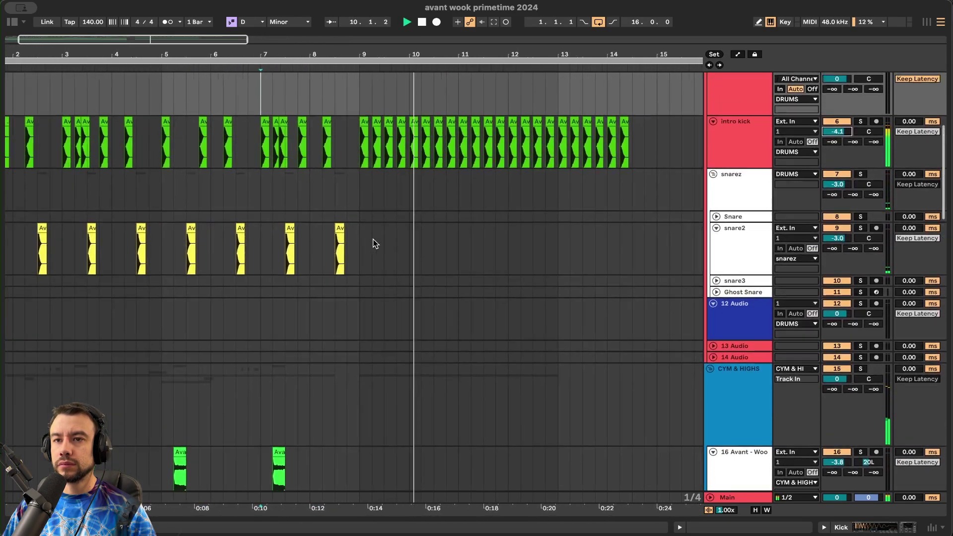
scroll(425, 179, up, 1)
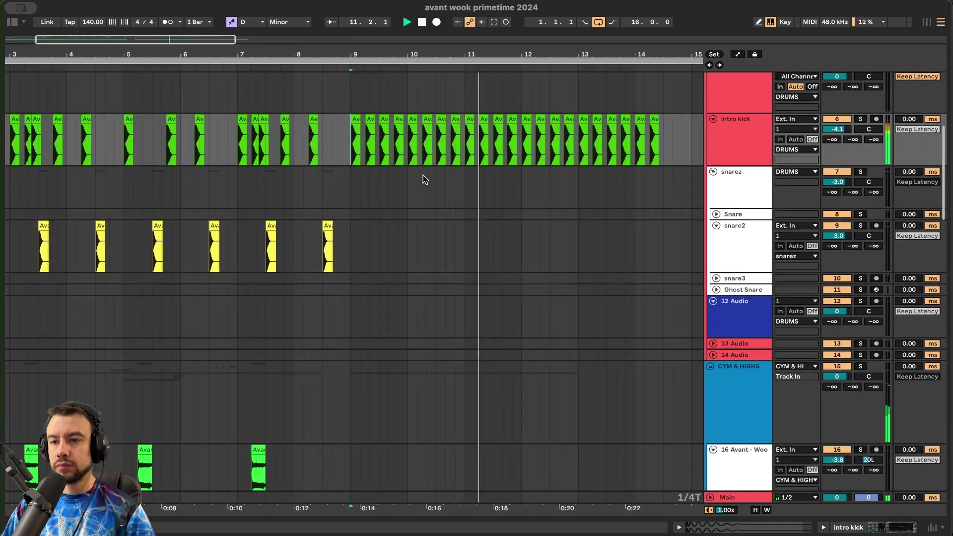
click(374, 122)
drag(371, 120, 378, 122)
click(350, 120)
key(space)
key(space)
scroll(350, 120, up, 5)
key(space)
click(425, 121)
key(super+c)
click(355, 126)
key(super+v)
scroll(355, 128, down, 2)
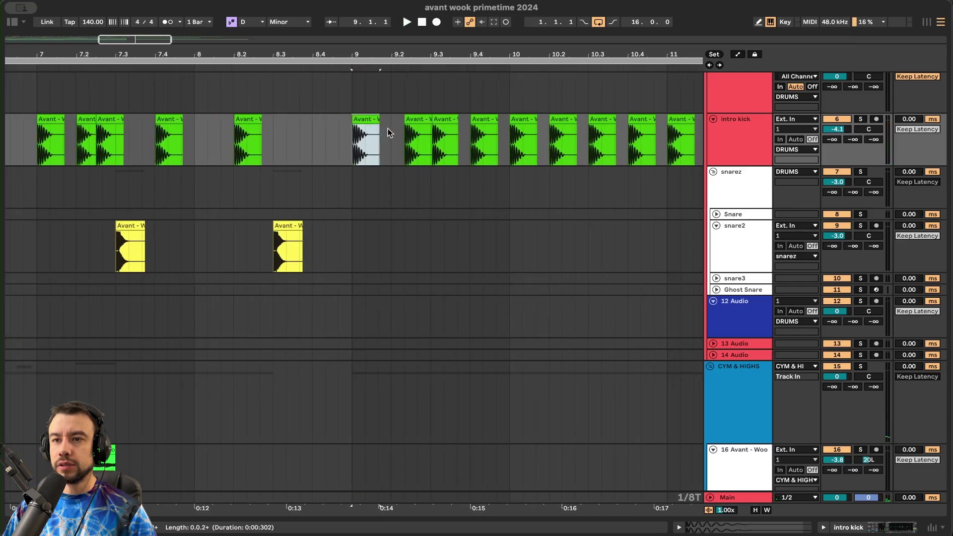
- Trim the kick at bar 9 to a quarter-note triplet, duplicate it across the bar and play it back
drag(380, 120, 376, 120)
key(super+d)
key(super+d)
key(super+d)
key(super+d)
click(367, 120)
key(space)
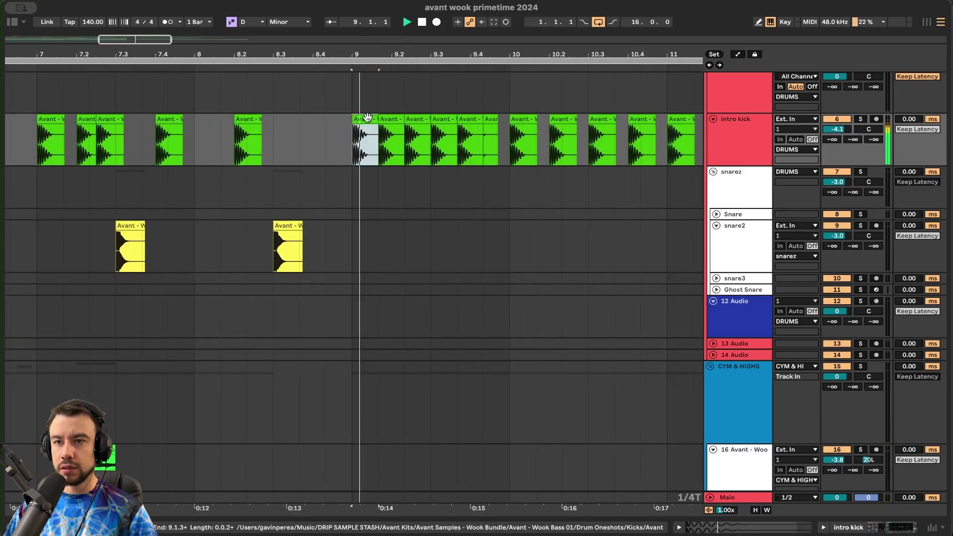
- Continue duplicating the triplet kick from the end of bar 9 into bar 11 of the intro kick track
scroll(396, 150, down, 5)
scroll(395, 150, right, 2)
scroll(396, 150, up, 1)
key(space)
key(space)
click(378, 138)
key(super+d)
key(super+d)
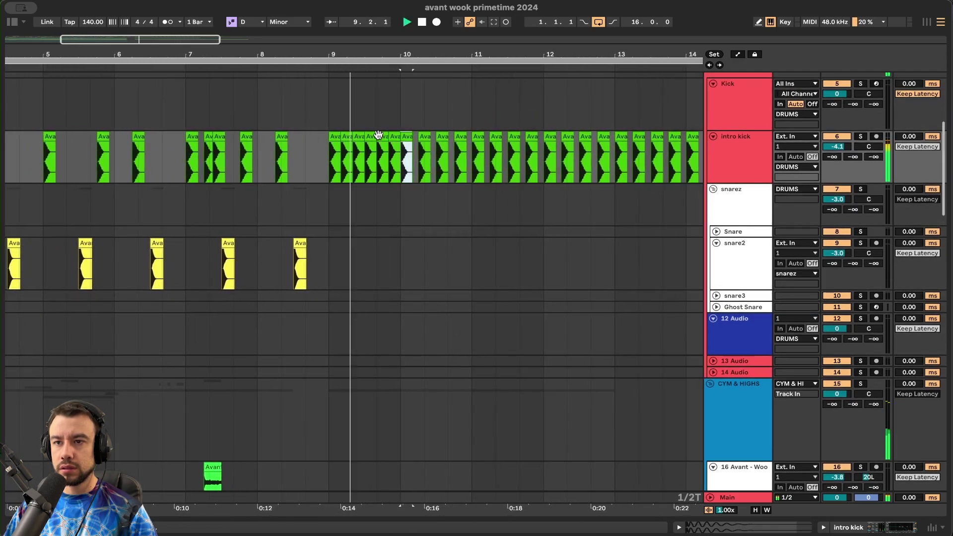
scroll(379, 139, down, 5)
key(super+d)
key(super+d)
key(super+d)
key(super+d)
key(super+d)
key(super+d)
key(super+d)
key(super+d)
key(super+d)
scroll(222, 155, up, 2)
scroll(222, 156, up, 3)
click(167, 142)
- Move the two bars of triplet kicks from bar 9 to bar 13, leaving bars 9 and 10 empty
key(space)
scroll(167, 140, down, 5)
scroll(167, 140, down, 1)
scroll(167, 140, up, 1)
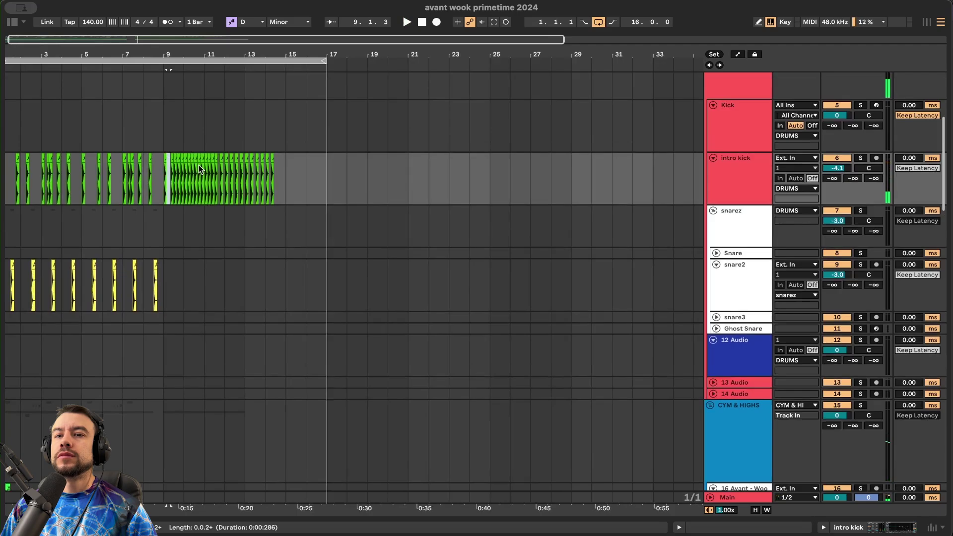
drag(168, 173, 308, 174)
key(Delete)
key(Delete)
key(cmd+v)
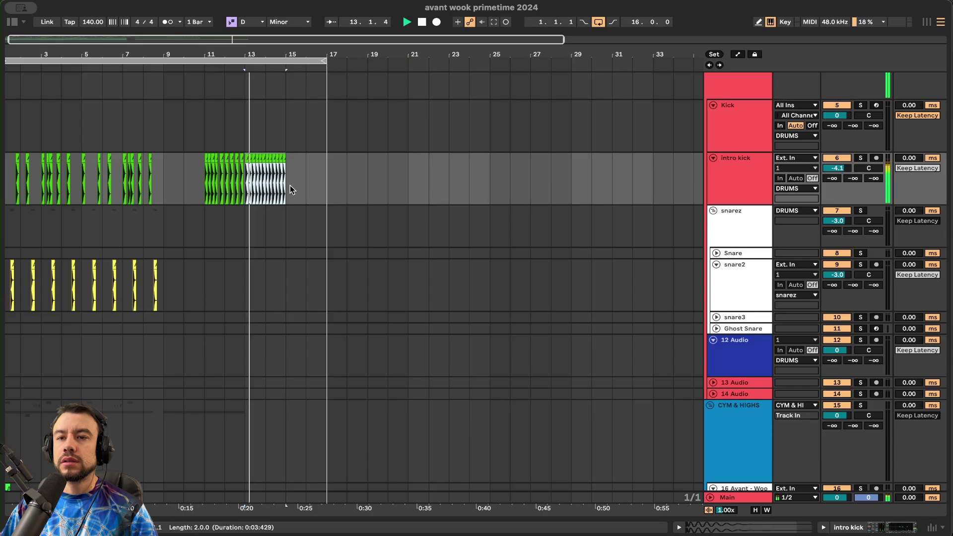
- Duplicate the bar 14 triplet kicks into bar 15 of the intro kick track
scroll(292, 189, up, 10)
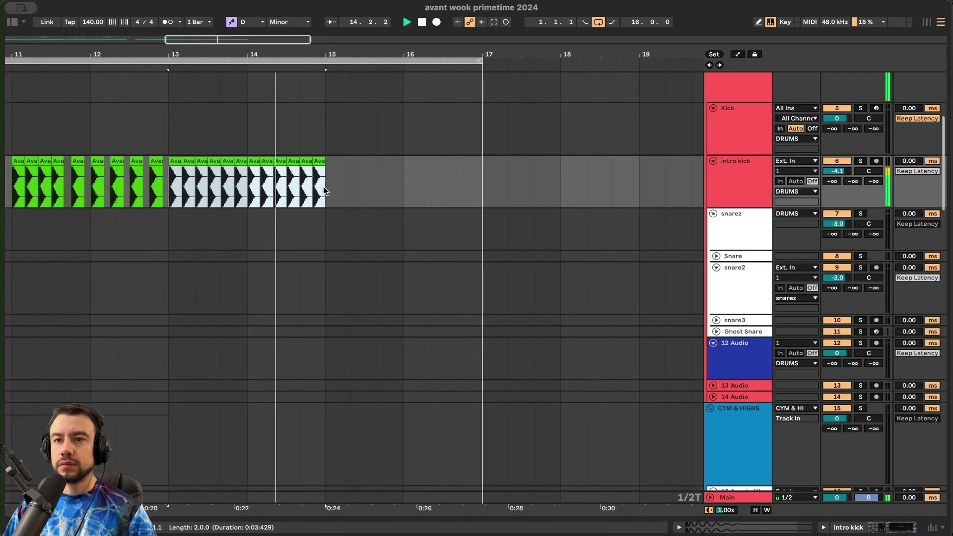
drag(325, 191, 249, 188)
key(super+d)
- Replace the bar 15 triplet kicks with a kick trimmed to an eighth note and repeated up to bar 16
scroll(348, 187, up, 10)
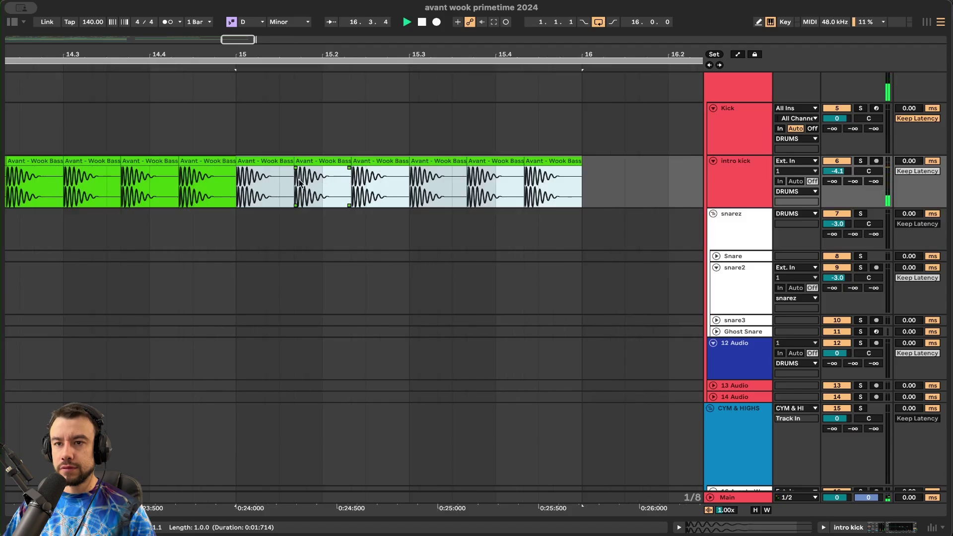
drag(293, 161, 279, 162)
key(super+d)
key(super+d)
key(super+d)
key(super+d)
scroll(307, 177, down, 10)
scroll(307, 178, down, 1)
key(super+d)
key(super+d)
key(super+d)
scroll(307, 177, left, 3)
scroll(382, 184, up, 10)
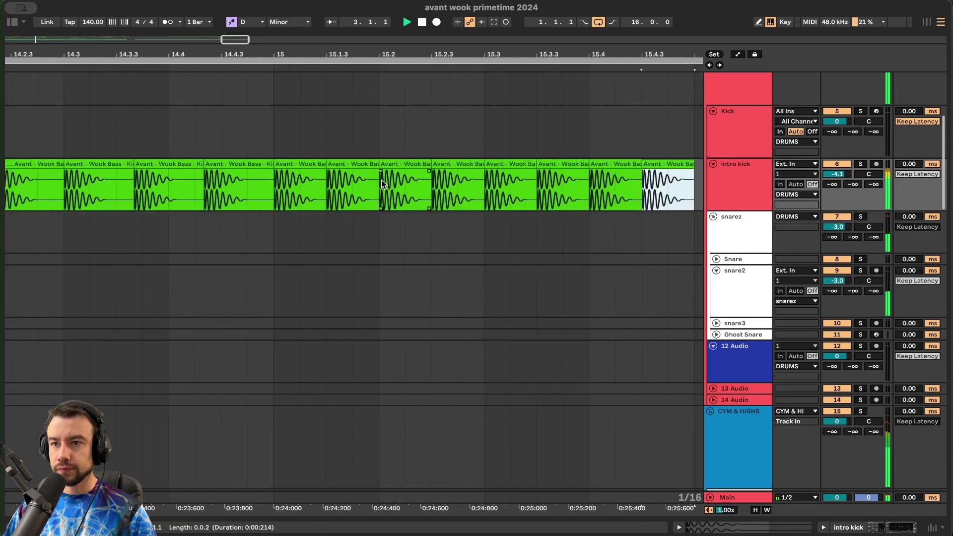
- Lower the snare2 track's volume to about -5 dB during playback
scroll(382, 185, down, 15)
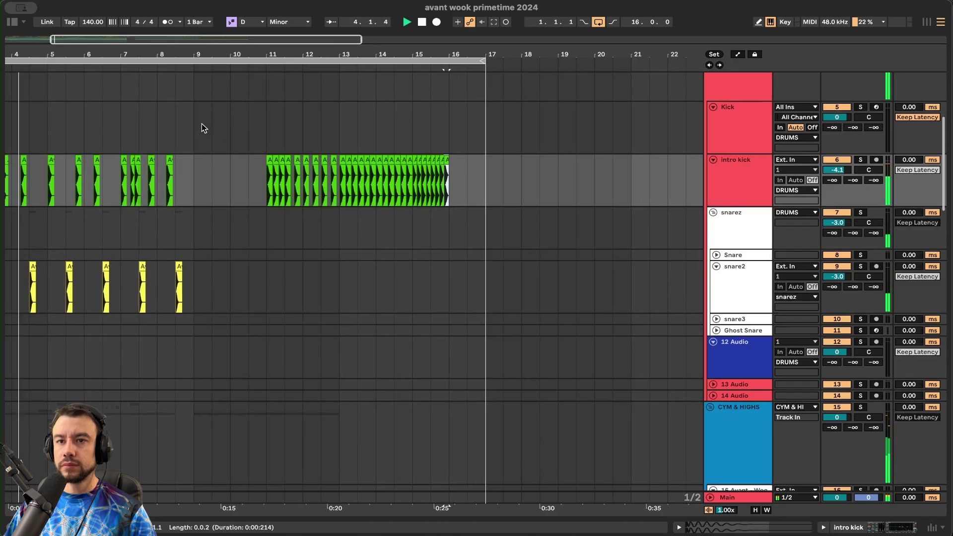
scroll(197, 123, left, 3)
scroll(191, 121, down, 2)
scroll(192, 122, left, 2)
scroll(192, 122, down, 3)
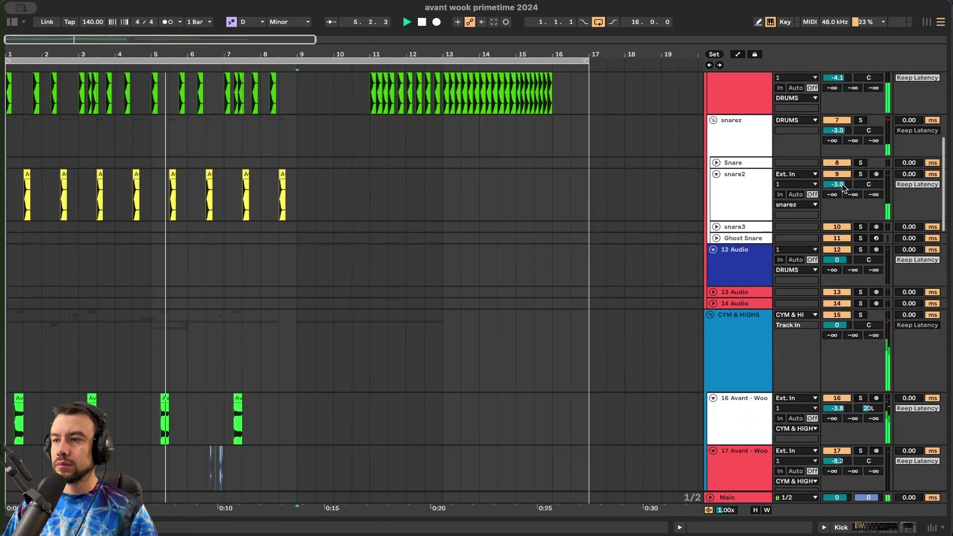
drag(840, 186, 841, 185)
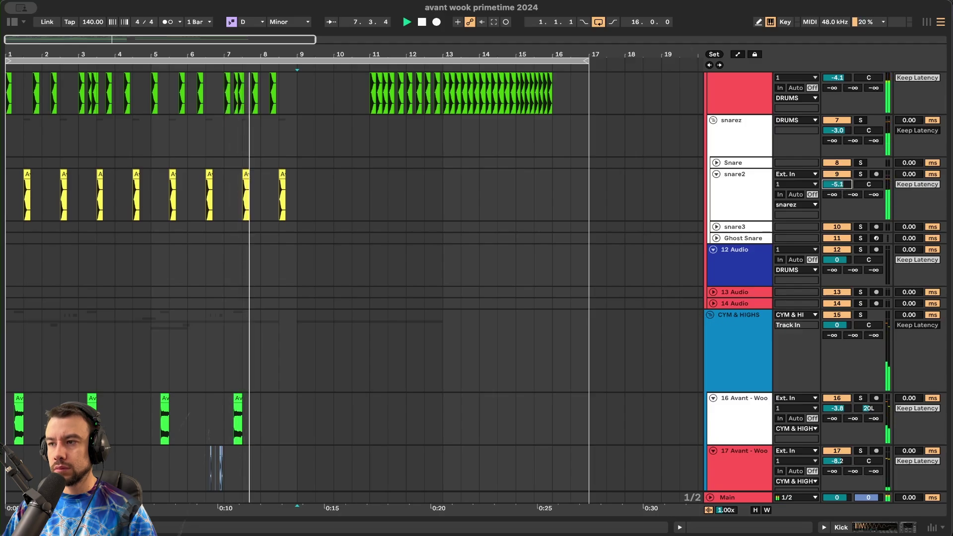
- Copy a kick from bar 12 of the intro kick track to bar 9 and repeat it every half bar
scroll(407, 194, down, 5)
scroll(284, 267, up, 3)
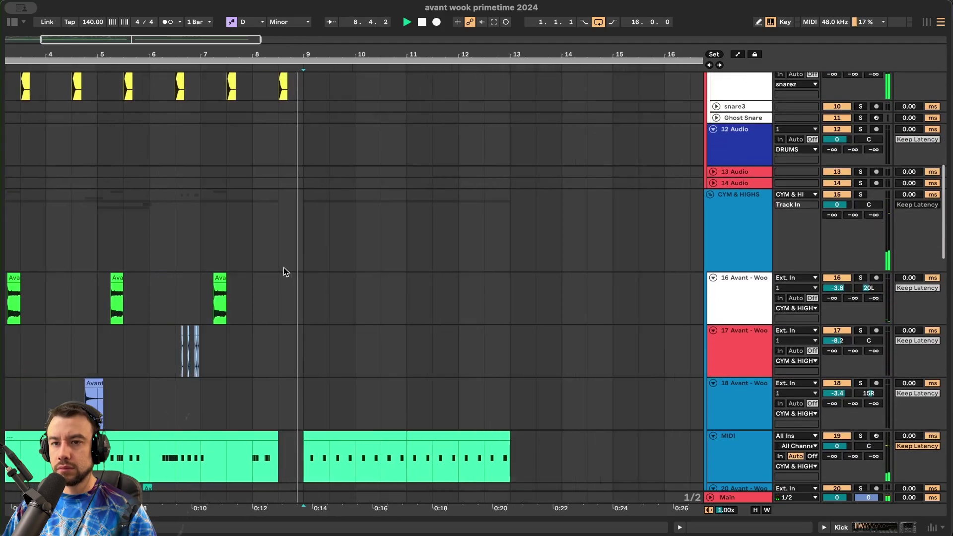
scroll(284, 268, left, 5)
scroll(284, 268, down, 6)
scroll(284, 267, up, 6)
scroll(284, 267, down, 2)
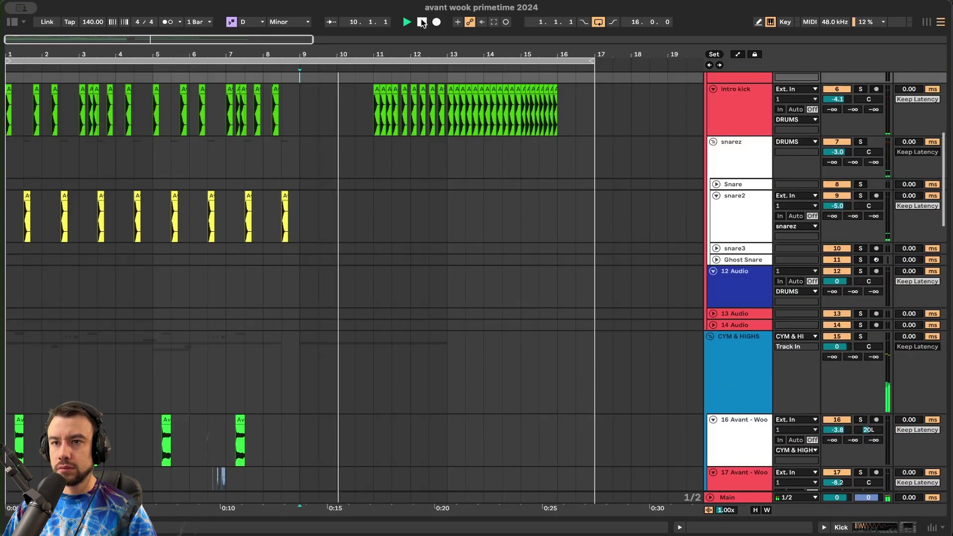
scroll(293, 294, up, 3)
click(412, 238)
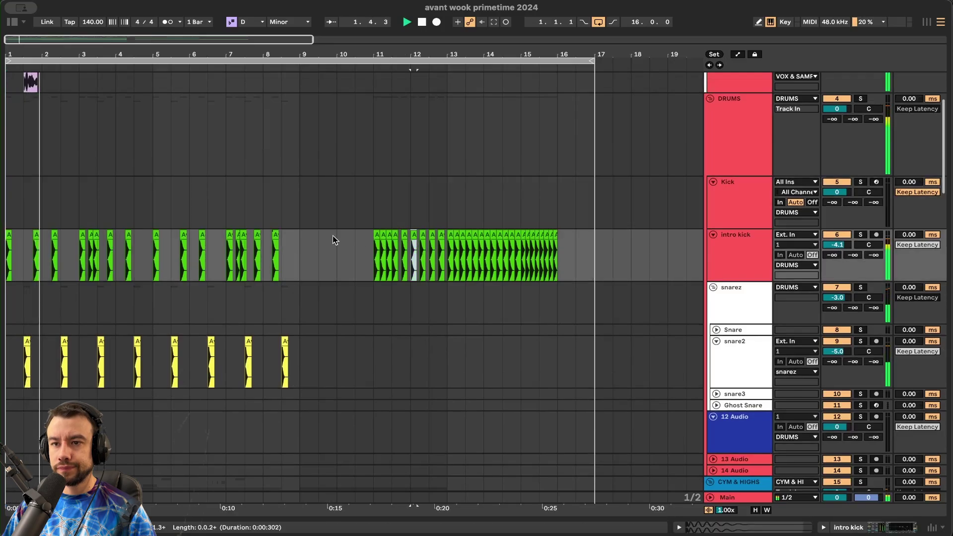
click(297, 236)
key(super+v)
scroll(328, 269, up, 3)
drag(308, 255, 257, 256)
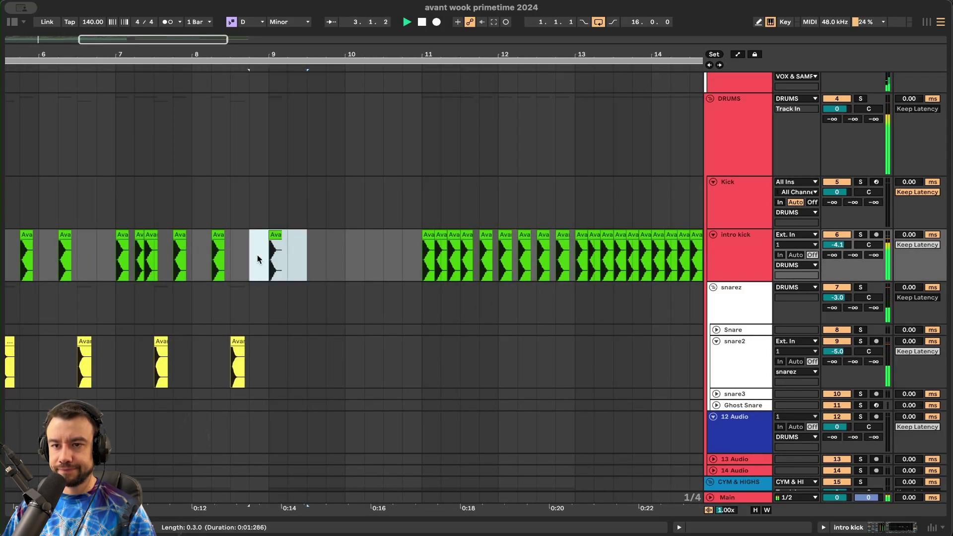
key(super+d)
key(super+d)
- Clear the intro kicks in bars 11 and 12 and duplicate bar 9's half-bar kick pattern through bar 12
scroll(342, 282, down, 3)
drag(371, 255, 506, 255)
key(Delete)
drag(349, 250, 295, 250)
key(super+d)
key(super+d)
key(super+d)
scroll(293, 246, down, 3)
scroll(293, 247, down, 1)
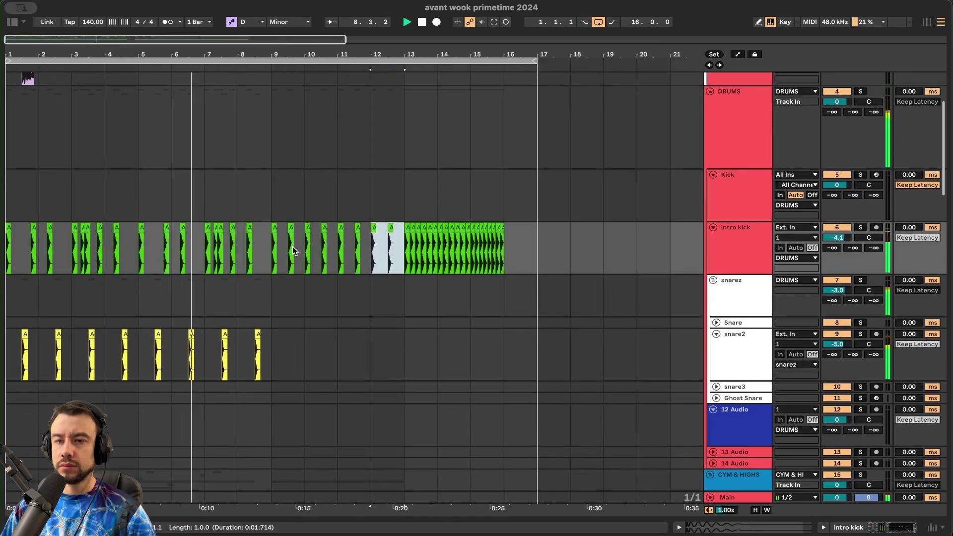
- Search the sample library for "glitch" and narrow the results to the Avant Kits folder
scroll(217, 296, up, 3)
scroll(217, 296, up, 3)
scroll(102, 238, up, 5)
scroll(101, 237, left, 3)
scroll(97, 237, down, 3)
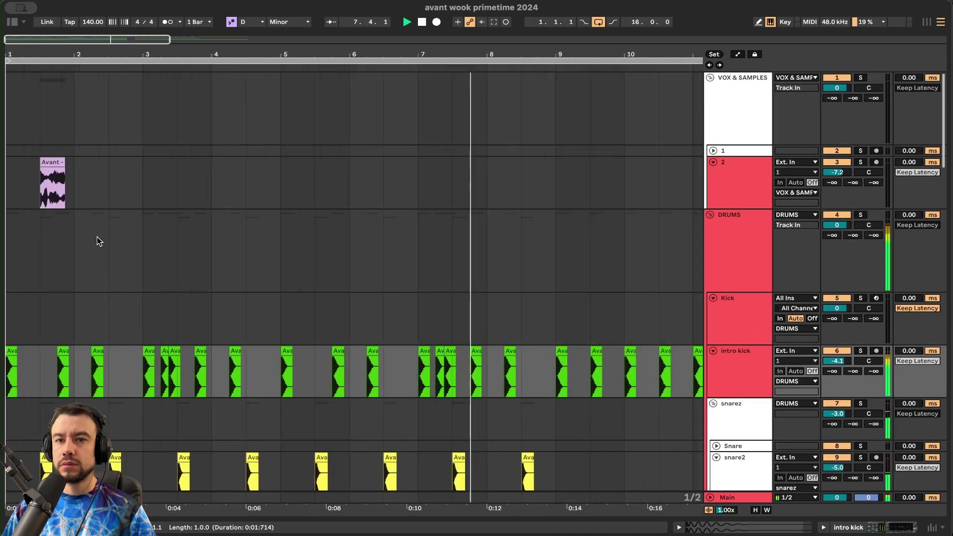
click(8, 178)
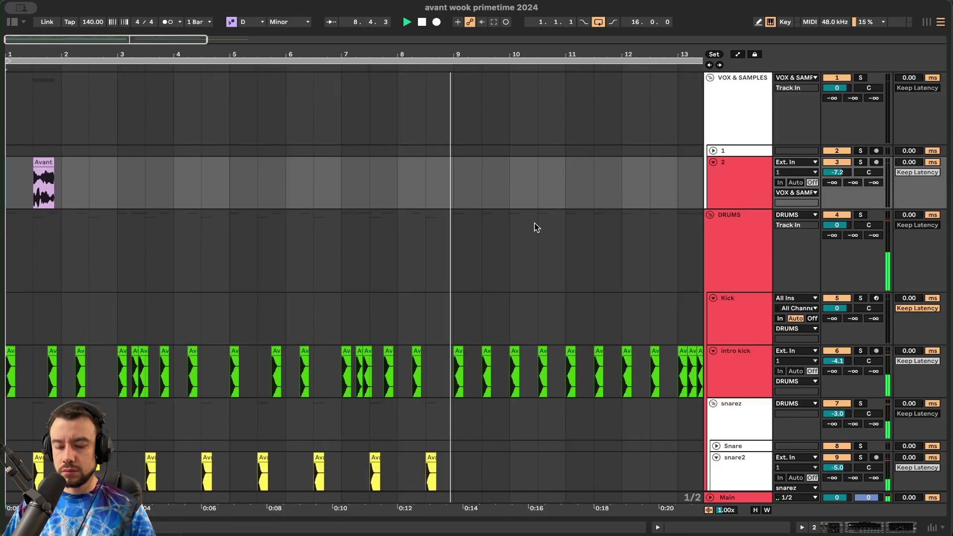
key(super+f)
text(glitch)
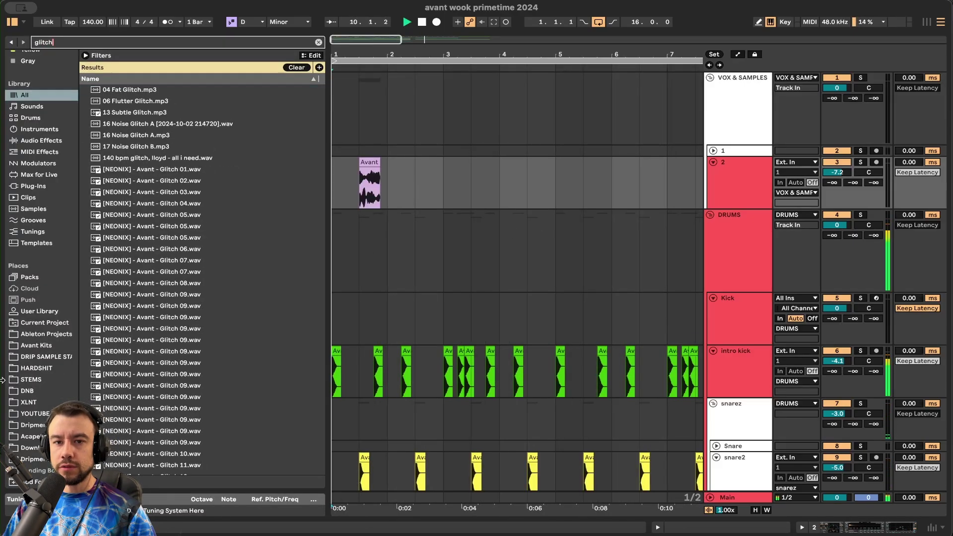
click(39, 357)
click(38, 337)
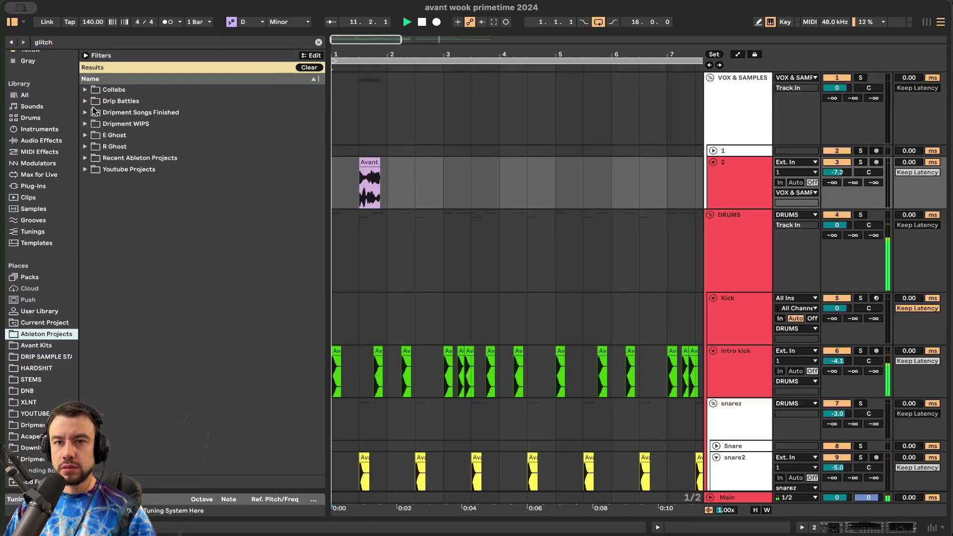
click(46, 343)
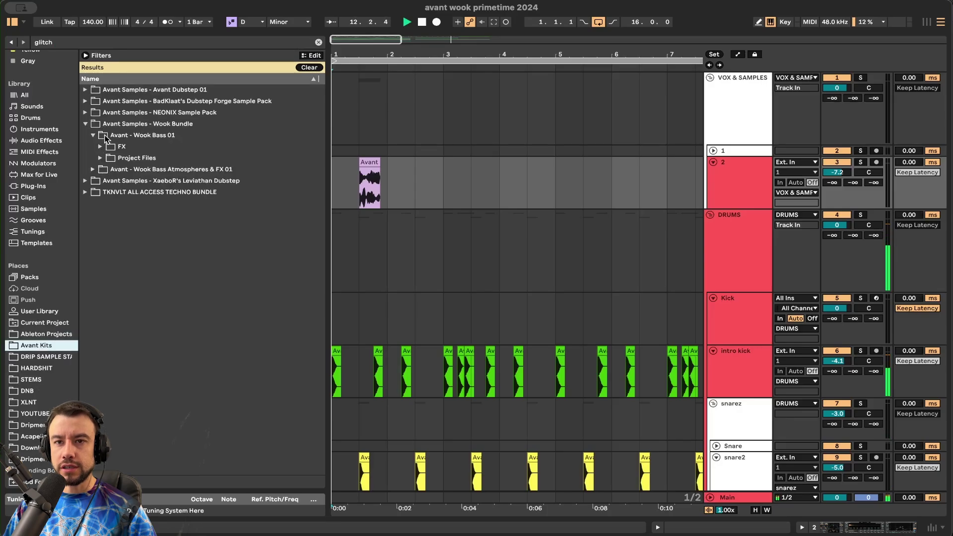
- Open the FX Oneshots folder of Avant - Wook Bass 01 and audition FX Glitch 5 and FX Glitch 7
click(101, 159)
click(101, 147)
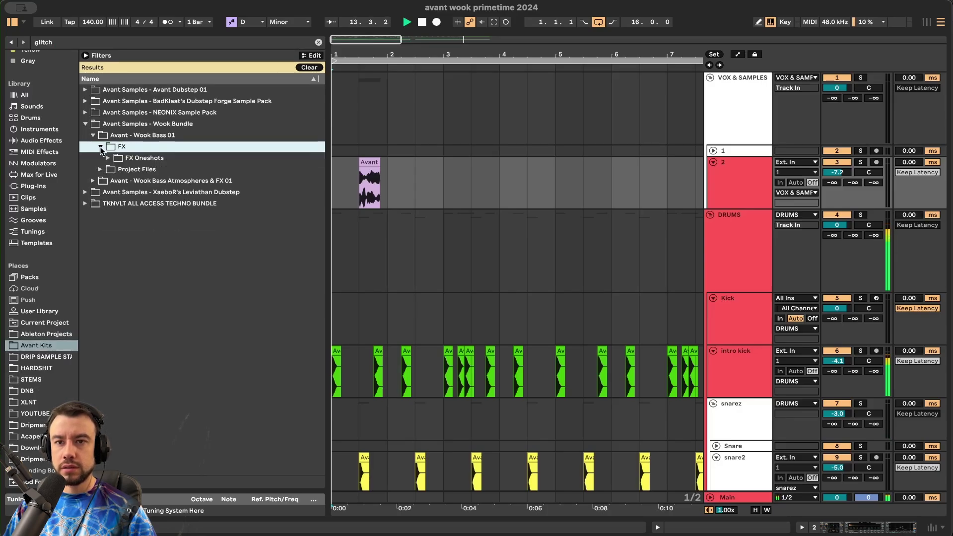
click(108, 158)
click(167, 215)
click(198, 239)
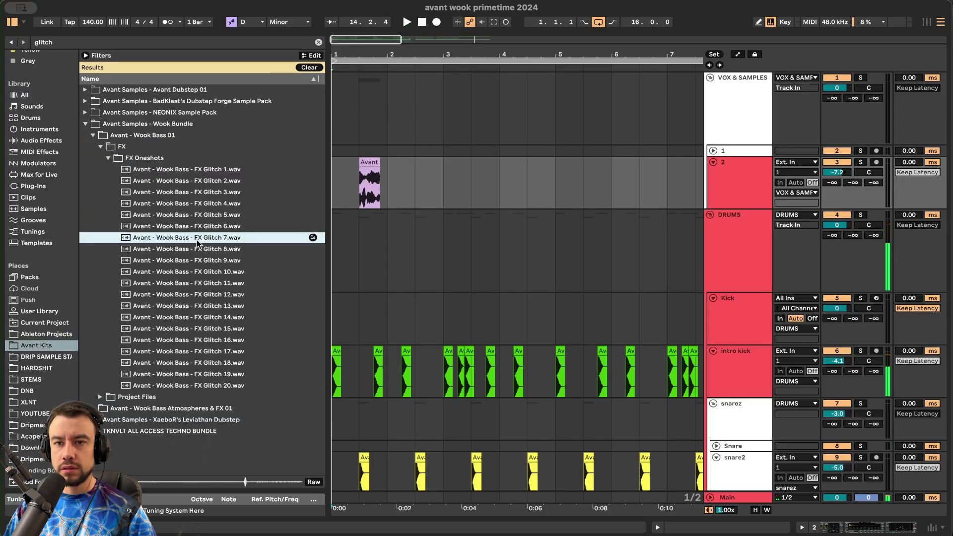
- Play the arrangement from the start, unfold vocal track 1 and audition FX Glitch 6 and 7 over the music
click(342, 188)
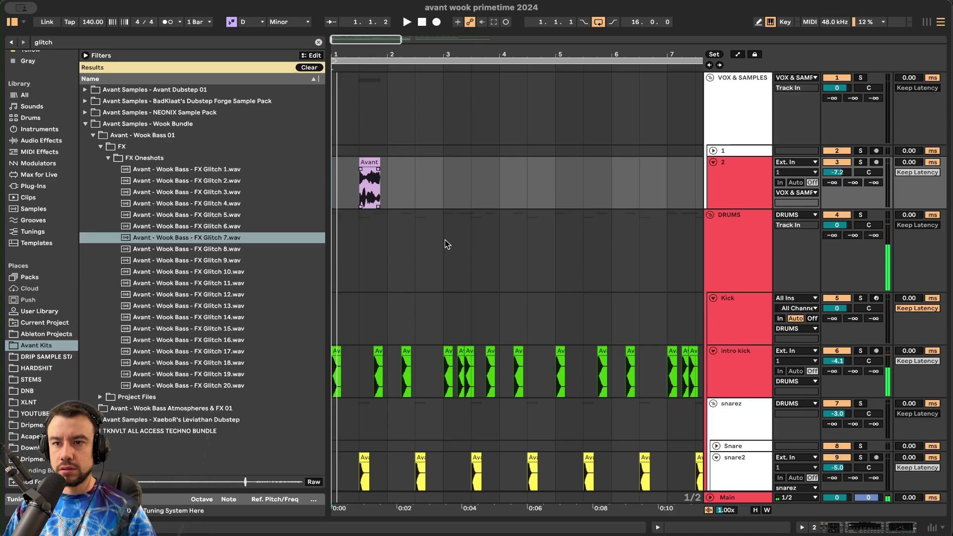
key(space)
scroll(407, 231, down, 5)
click(713, 150)
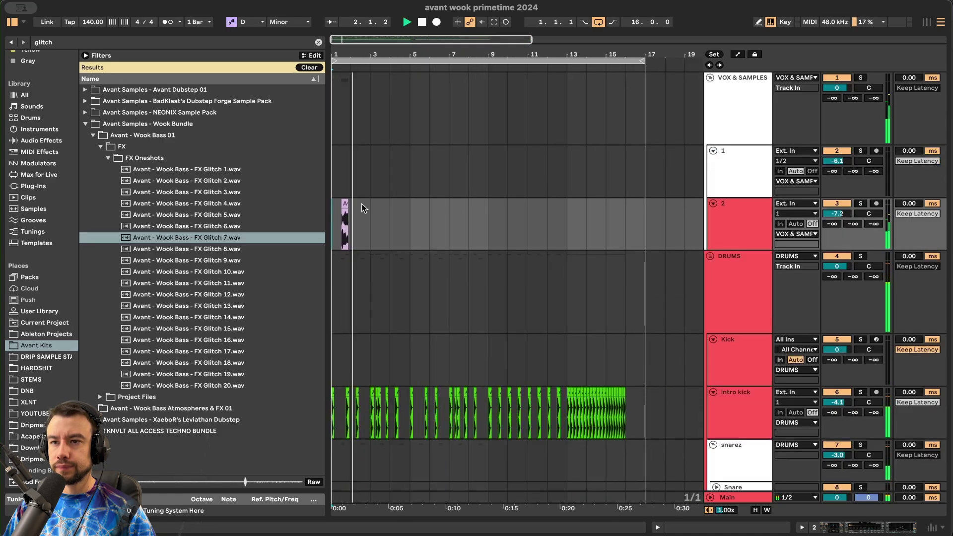
click(211, 226)
click(190, 236)
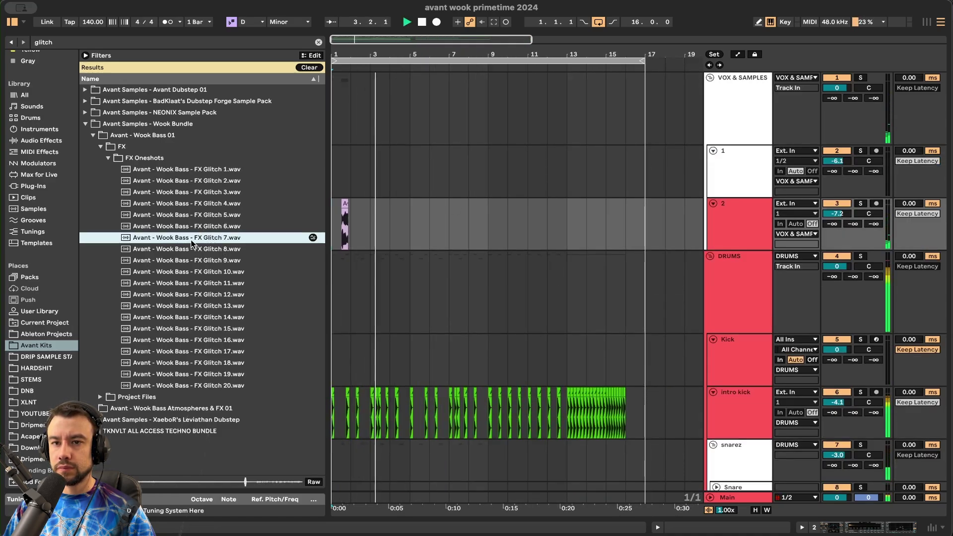
- Place FX Glitch 7 on track 2 so that it fills the half bar leading into bar 9
drag(197, 242, 449, 237)
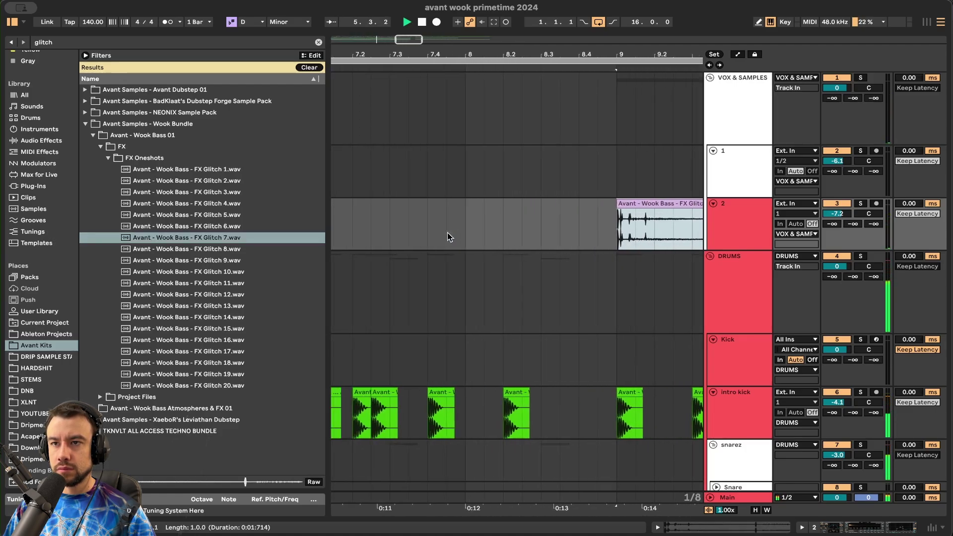
drag(640, 203, 572, 203)
scroll(568, 204, down, 3)
scroll(576, 204, right, 1)
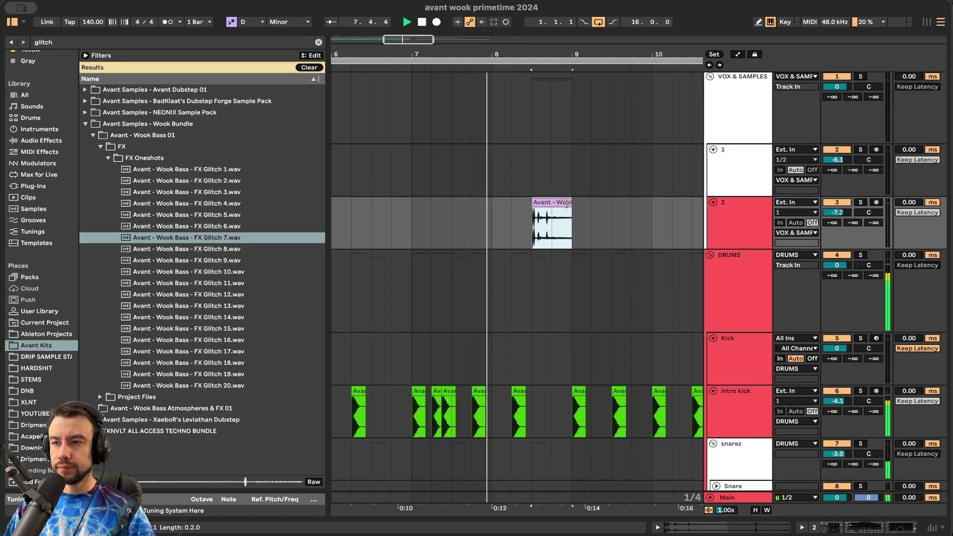
- Stop playback and duplicate the first eight bars of the Sub 2 track to bars 9 to 16
scroll(570, 203, down, 3)
scroll(567, 204, up, 3)
scroll(567, 204, down, 3)
scroll(613, 247, down, 18)
scroll(612, 246, down, 3)
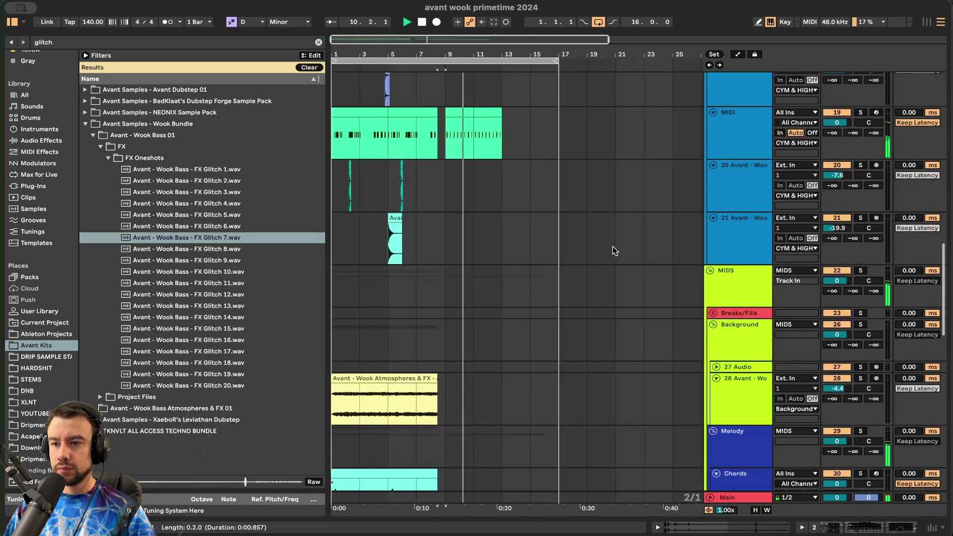
scroll(613, 246, down, 5)
key(space)
scroll(443, 347, down, 12)
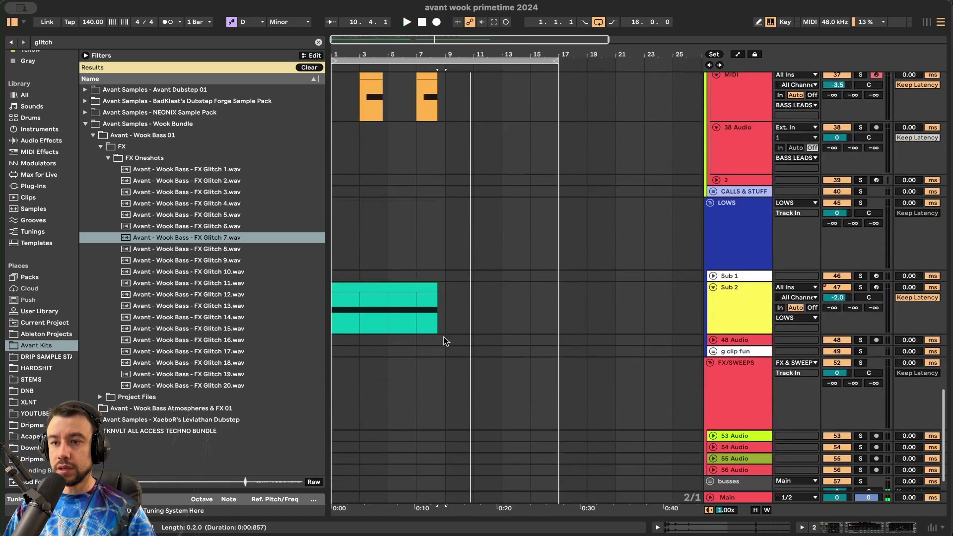
drag(444, 309, 133, 308)
key(super+d)
- Show the Serum Pitch Bend automation of the Sub 2 track around bars 9 to 16
double_click(755, 298)
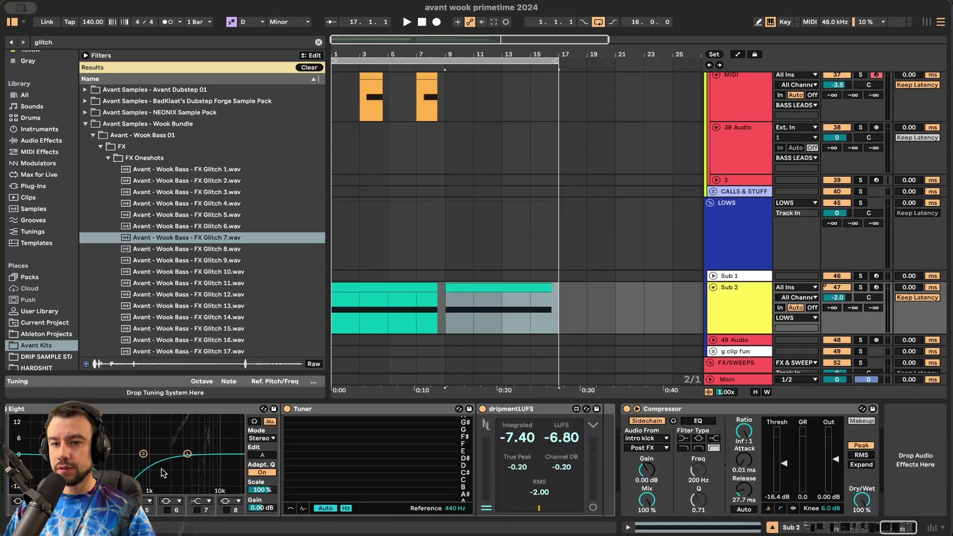
scroll(149, 461, left, 15)
right_click(302, 479)
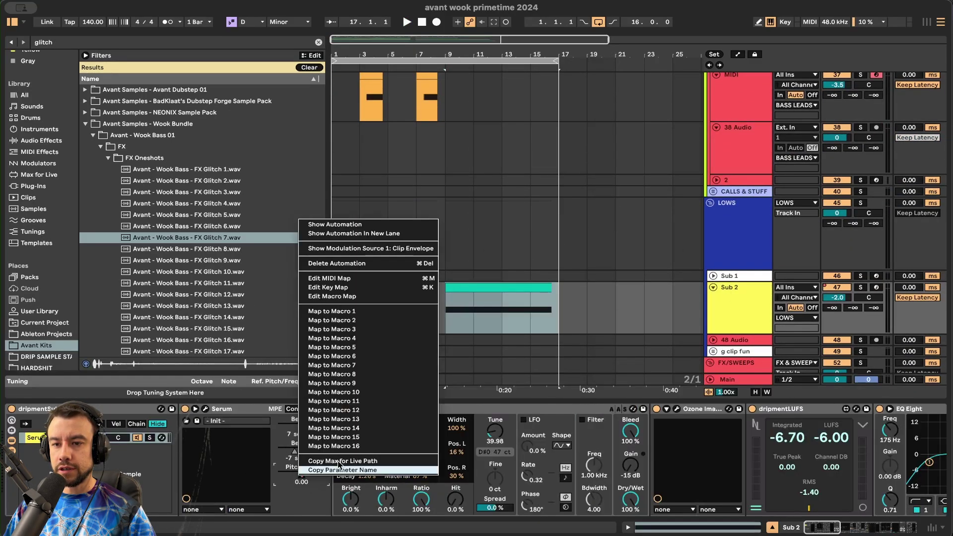
click(372, 224)
scroll(485, 304, up, 5)
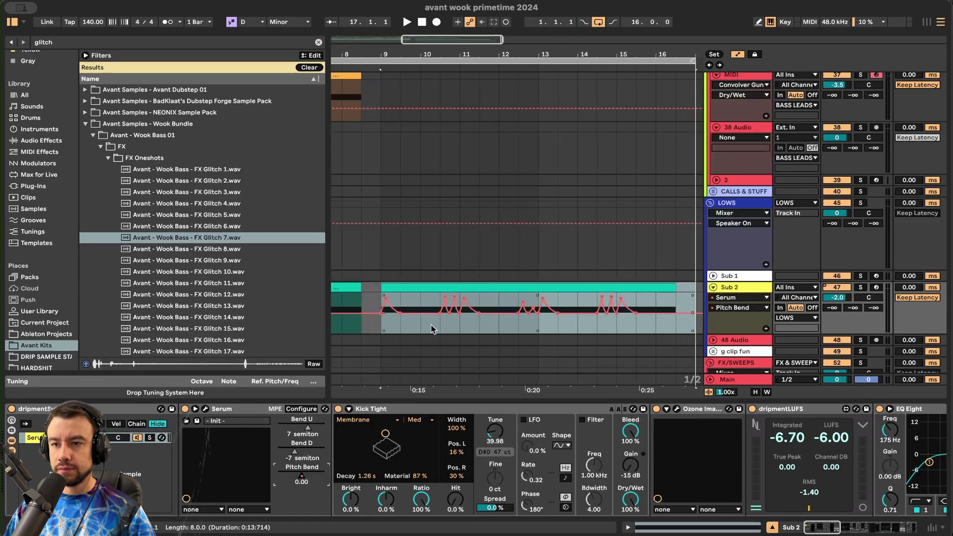
- Keep only the pitch bend spike at bar 9 in the duplicated sub and lengthen its decay to about mid-bar 10
click(382, 339)
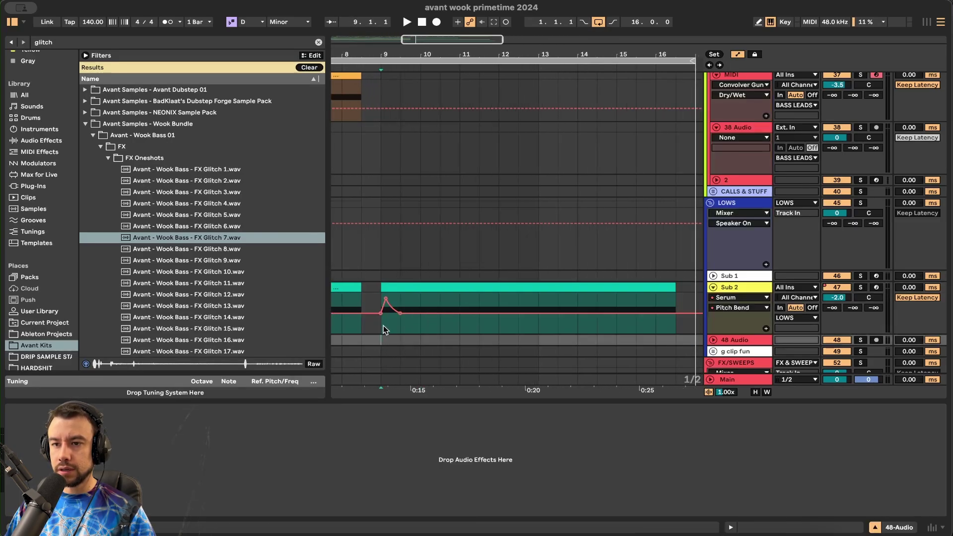
drag(386, 300, 440, 314)
key(space)
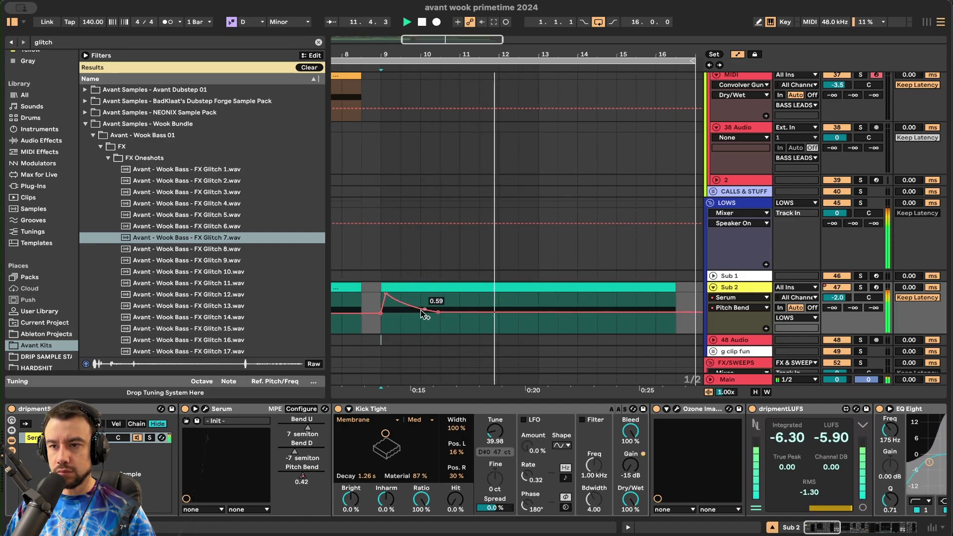
click(438, 312)
key(super+z)
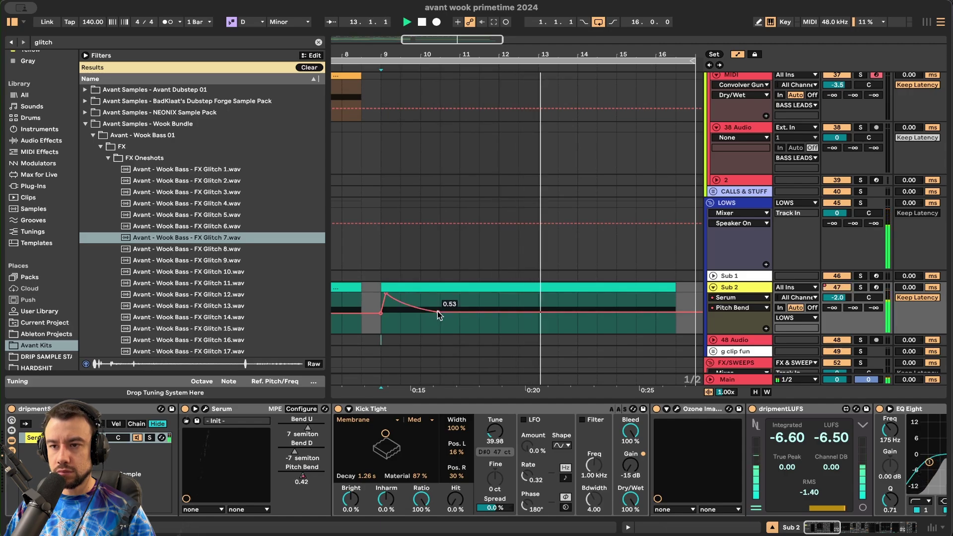
- Set the end point of the pitch bend decay in bar 10 to exactly 0
right_click(438, 312)
click(464, 45)
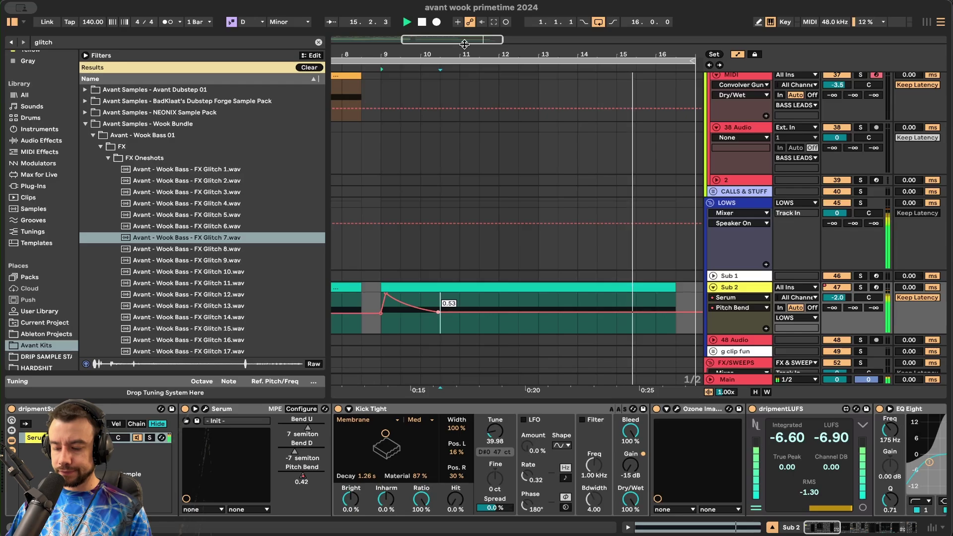
text(0)
key(Return)
click(415, 287)
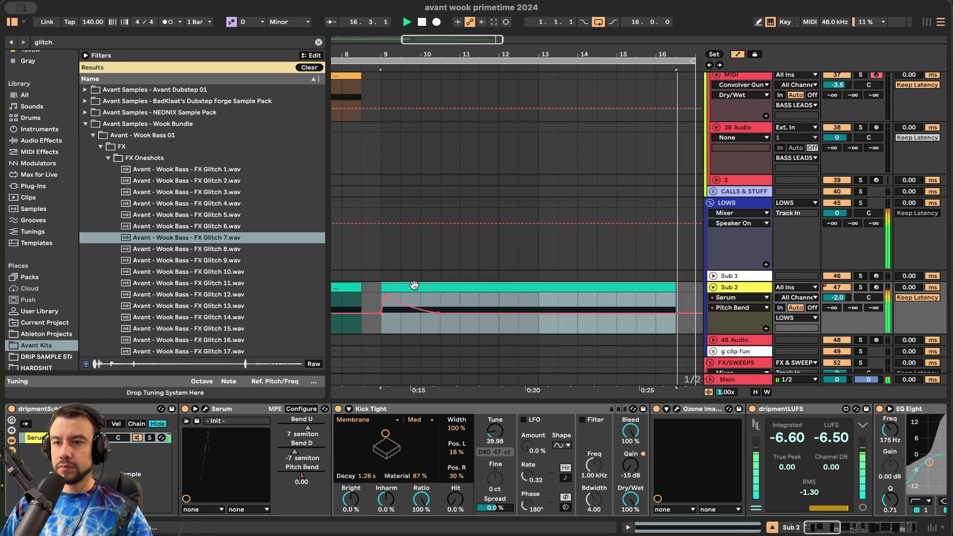
- Dip the pitch bend slightly at bar 13, raise it to about 3.1 at bar 16, and end the sub clip at bar 16
scroll(416, 286, down, 5)
scroll(436, 286, up, 2)
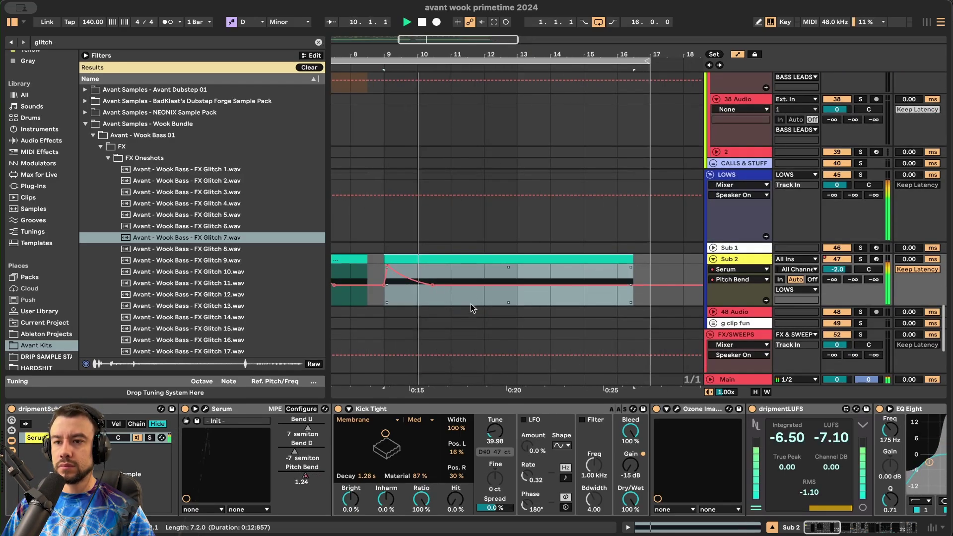
click(485, 311)
drag(516, 287, 517, 288)
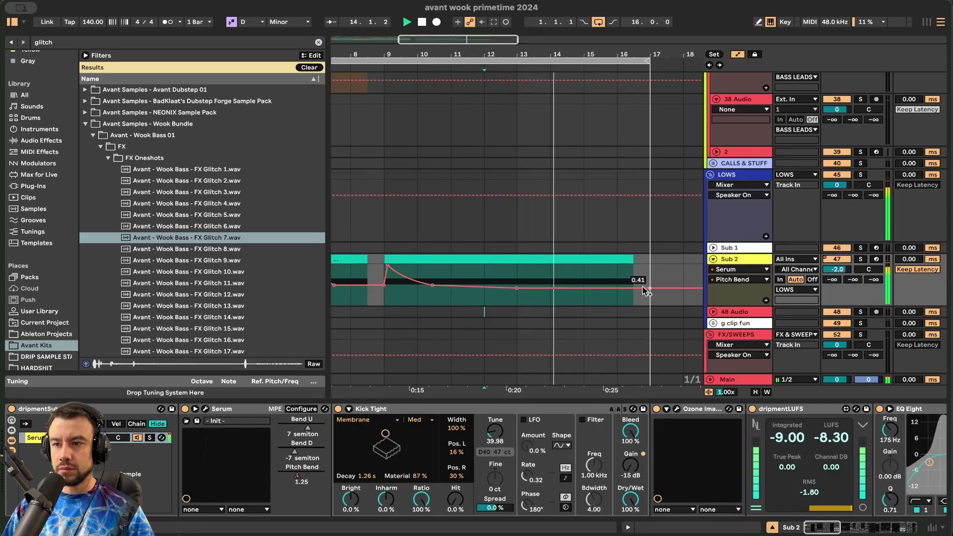
drag(633, 288, 618, 258)
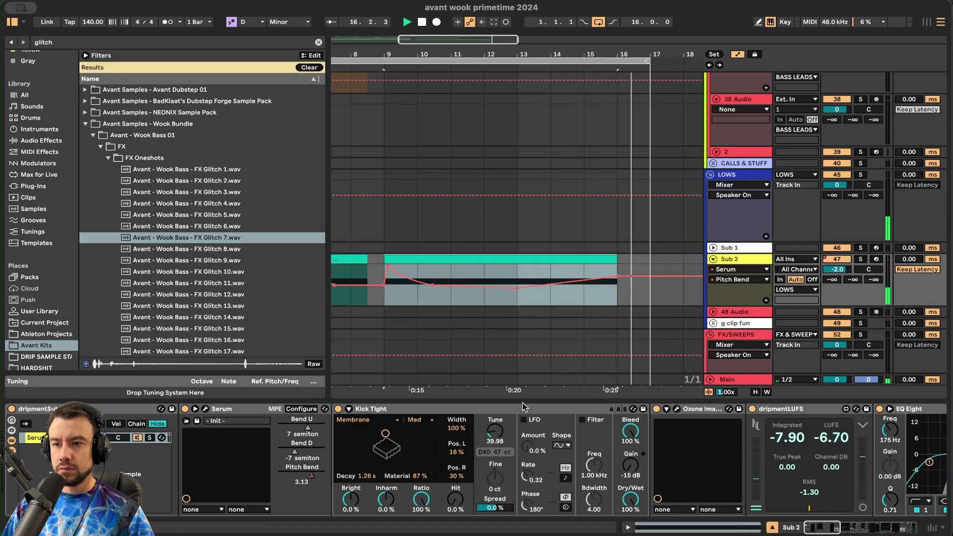
- Play the arrangement from bar 1 and review the tracks across the full 16 bars
key(super+alt+l)
key(w)
scroll(514, 403, up, 2)
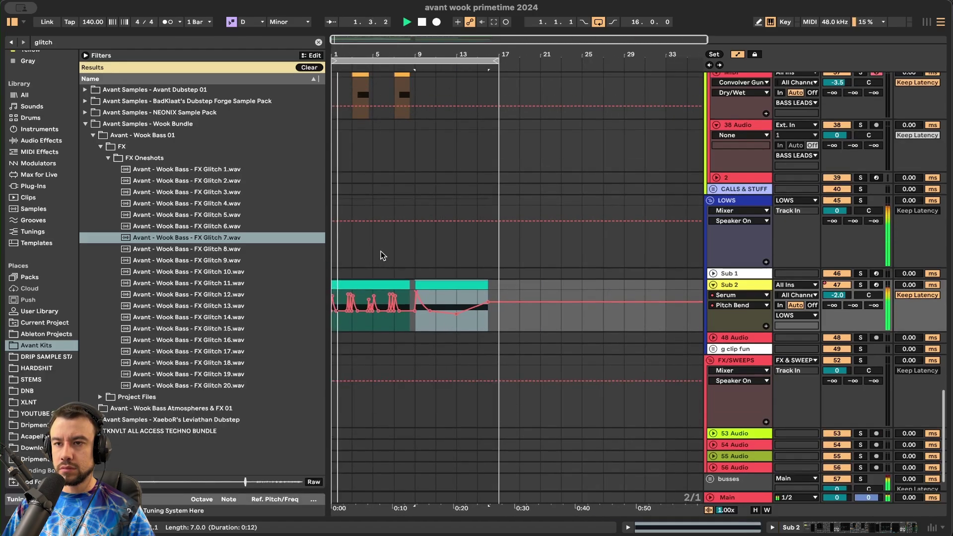
click(378, 248)
scroll(377, 247, up, 1)
scroll(377, 246, up, 2)
double_click(421, 22)
scroll(409, 395, up, 3)
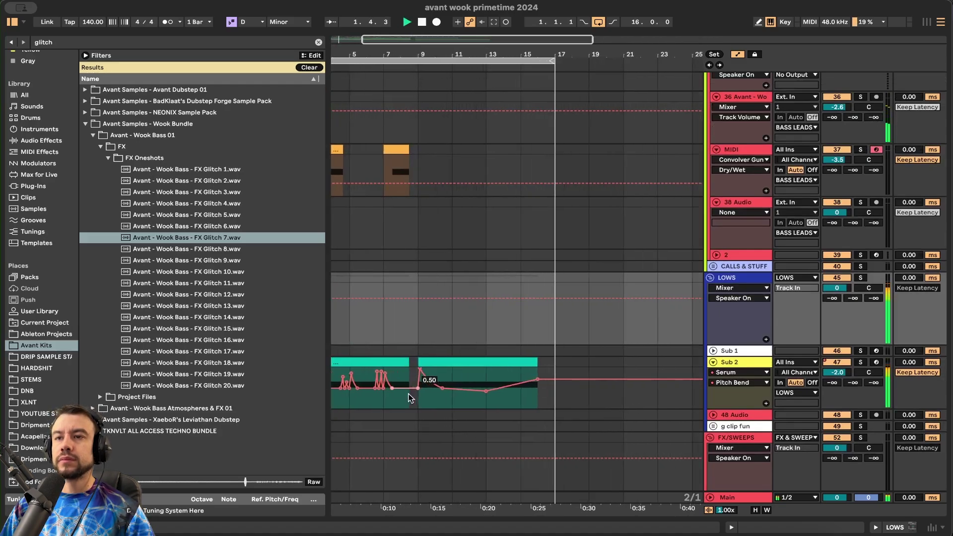
scroll(409, 395, left, 2)
scroll(409, 396, up, 10)
scroll(408, 395, down, 1)
scroll(408, 395, down, 12)
scroll(408, 395, up, 3)
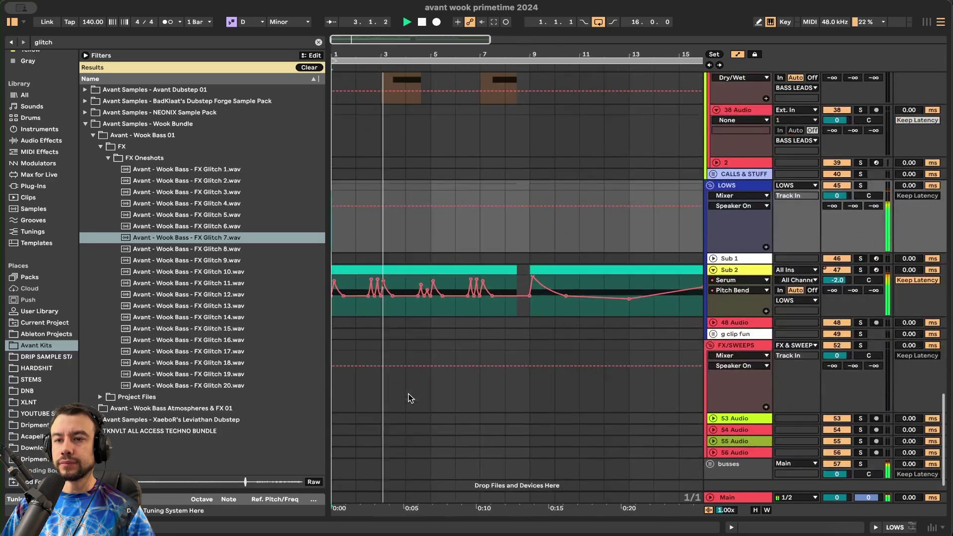
- Find MSaturator in the library and add it at the end of the Sub 2 track's effect chain
double_click(733, 276)
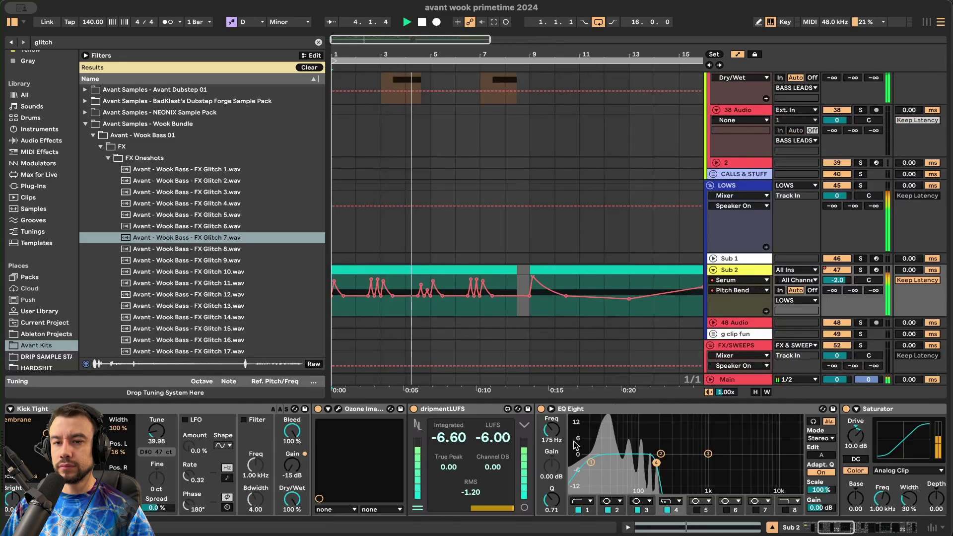
key(super+f)
text(msa)
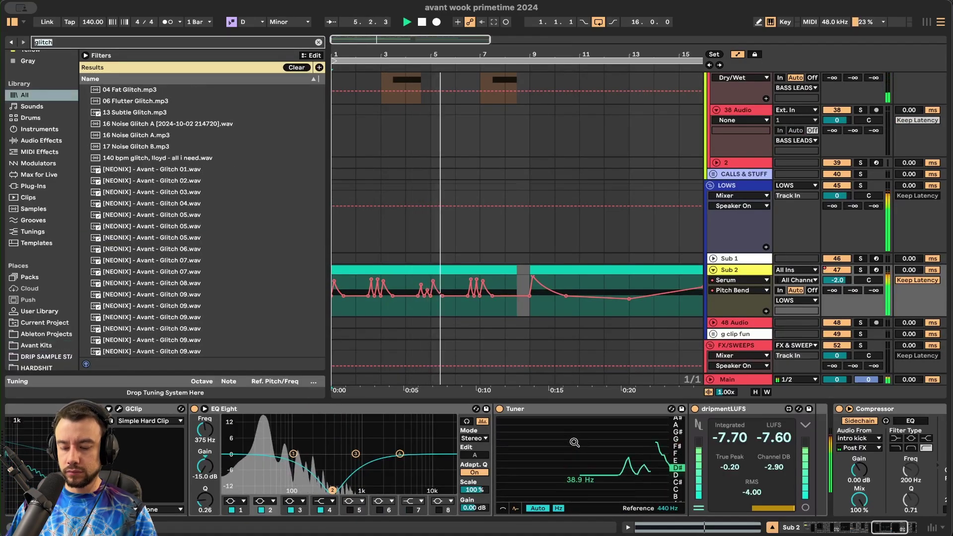
text(t)
drag(129, 112, 892, 495)
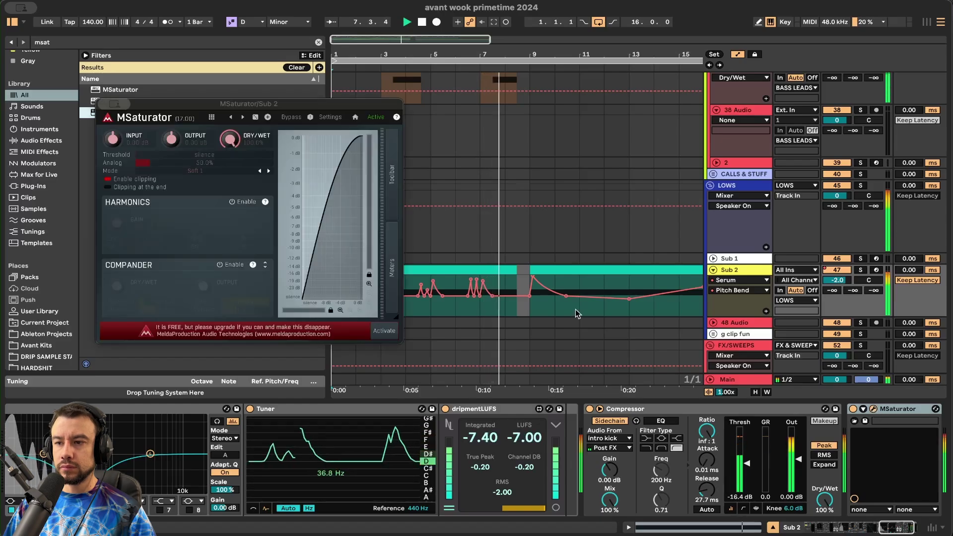
- Enable MSaturator's harmonics, setting the 2nd harmonic to about 13% and the 3rd to about -6%
click(243, 202)
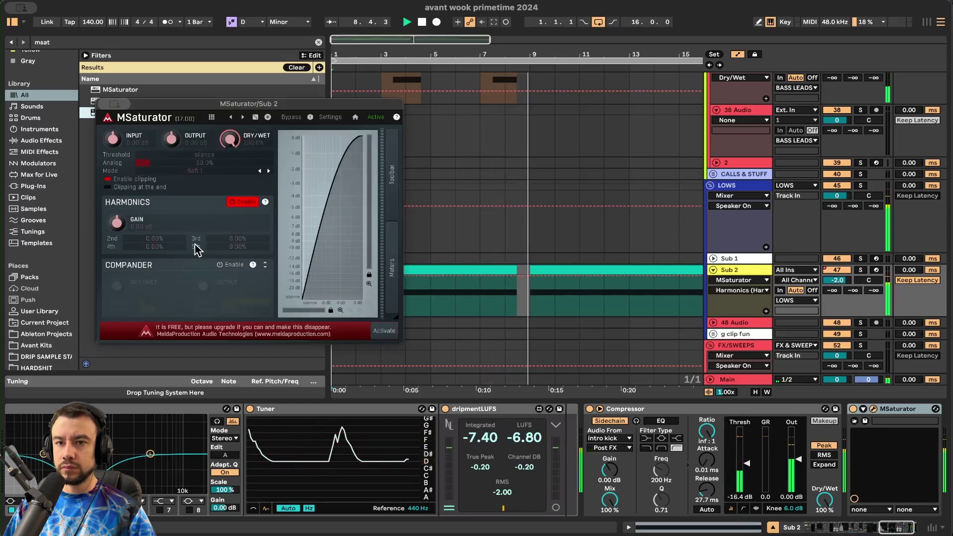
key(space)
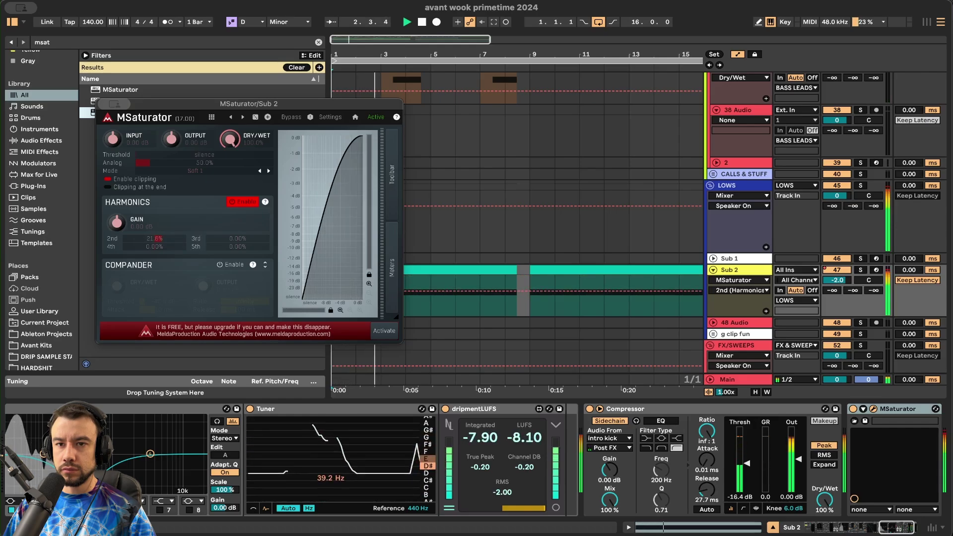
drag(233, 238, 233, 242)
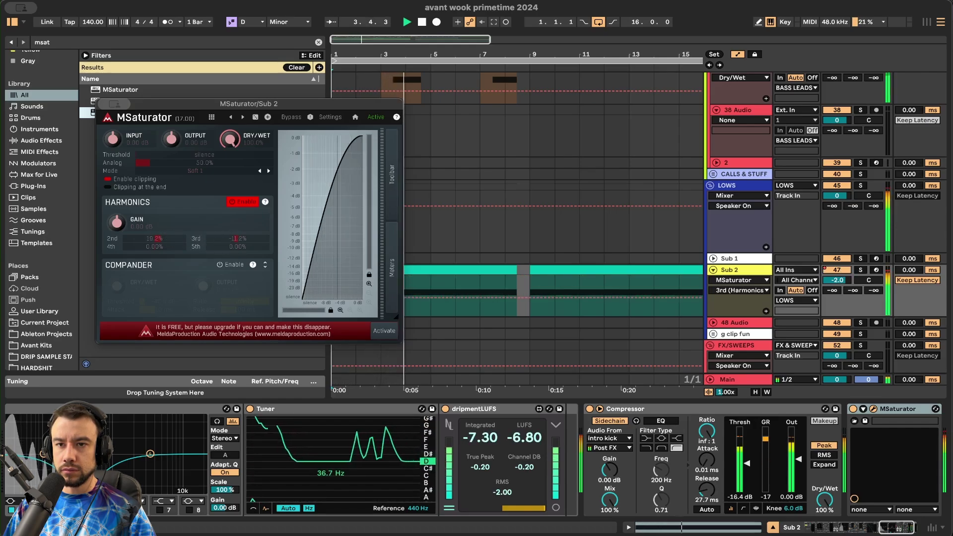
drag(154, 238, 154, 244)
mouse_move(238, 240)
mouse_down()
mouse_move(238, 195)
mouse_move(238, 245)
mouse_move(238, 231)
mouse_up()
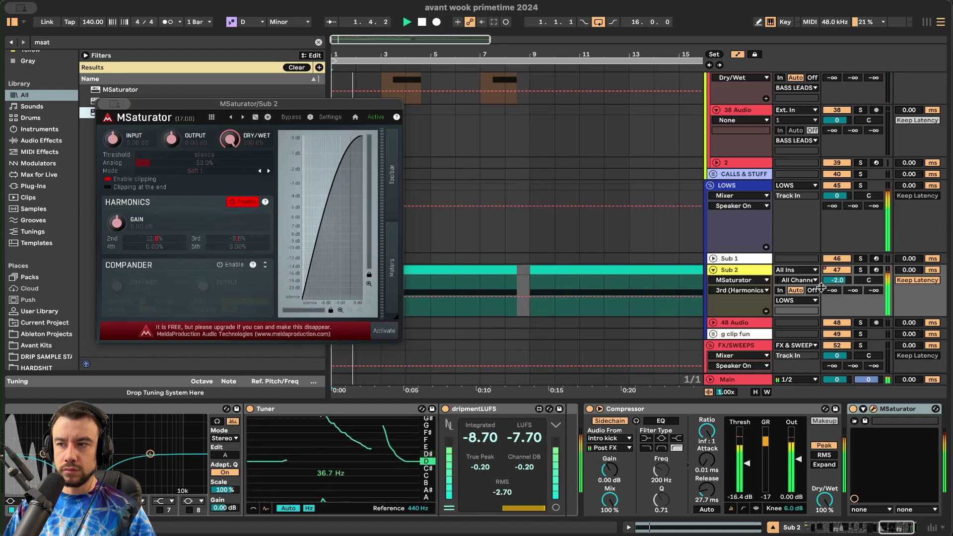
- Lower the Sub 2 track volume to -4.6 dB, and close the MSaturator window and device view
click(837, 280)
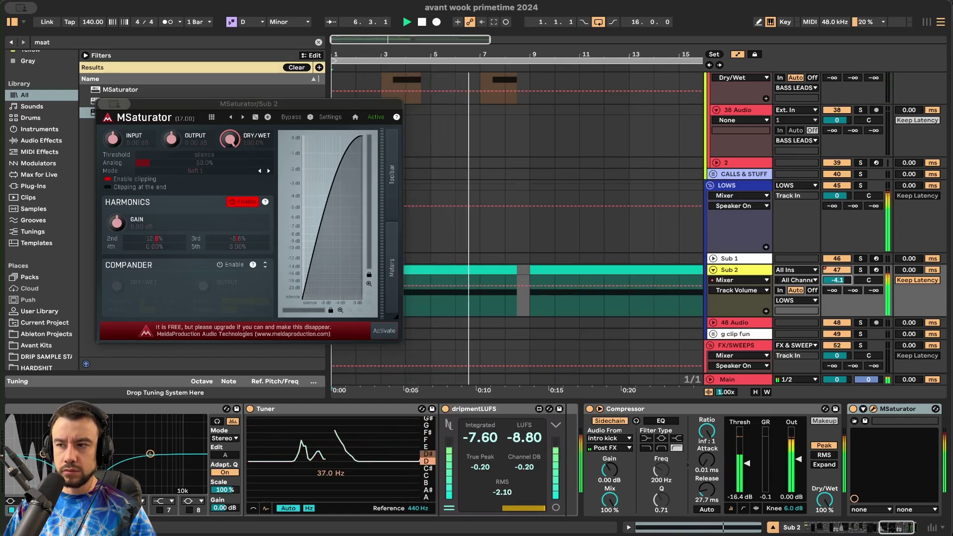
click(115, 104)
click(132, 127)
click(800, 409)
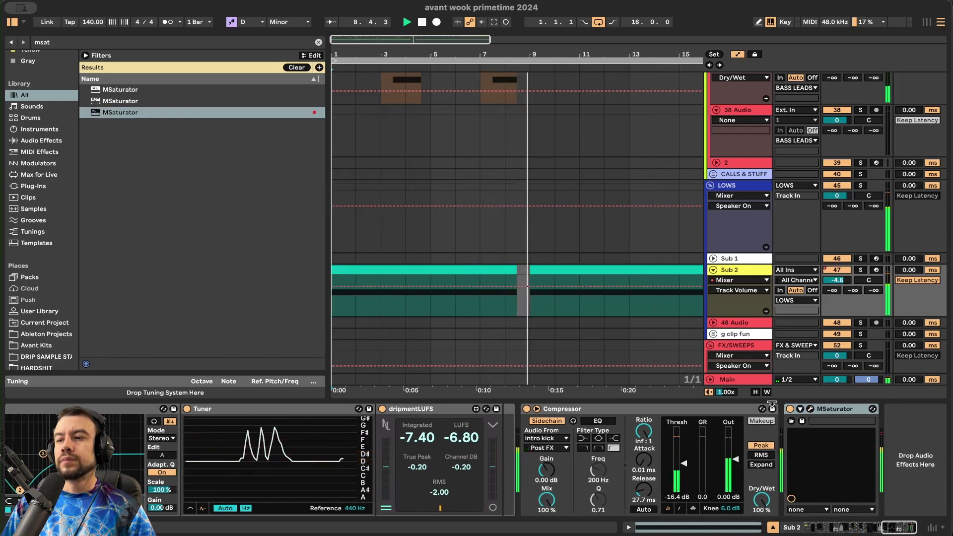
drag(776, 401, 776, 405)
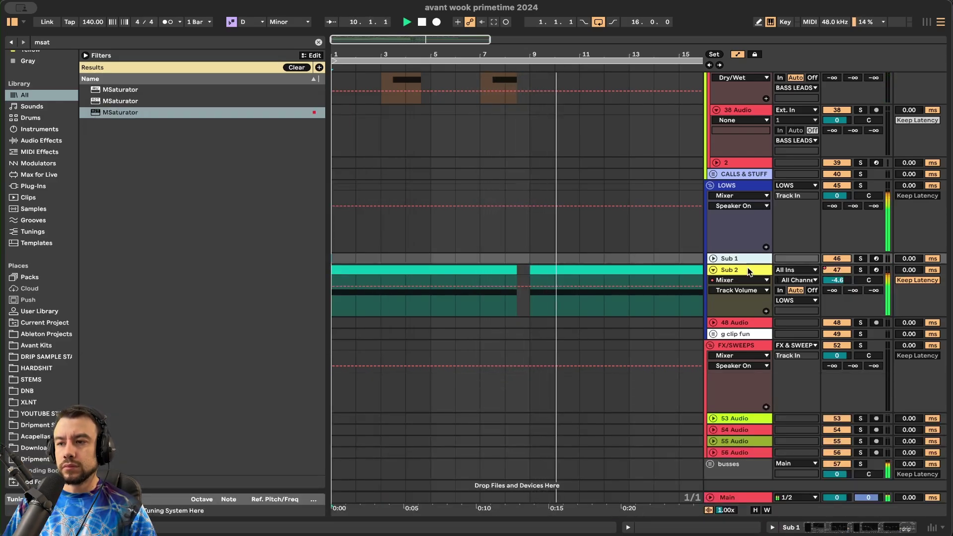
- Add GClip after MSaturator on the Sub 2 track and open its window
double_click(749, 271)
key(super+f)
text(gcli)
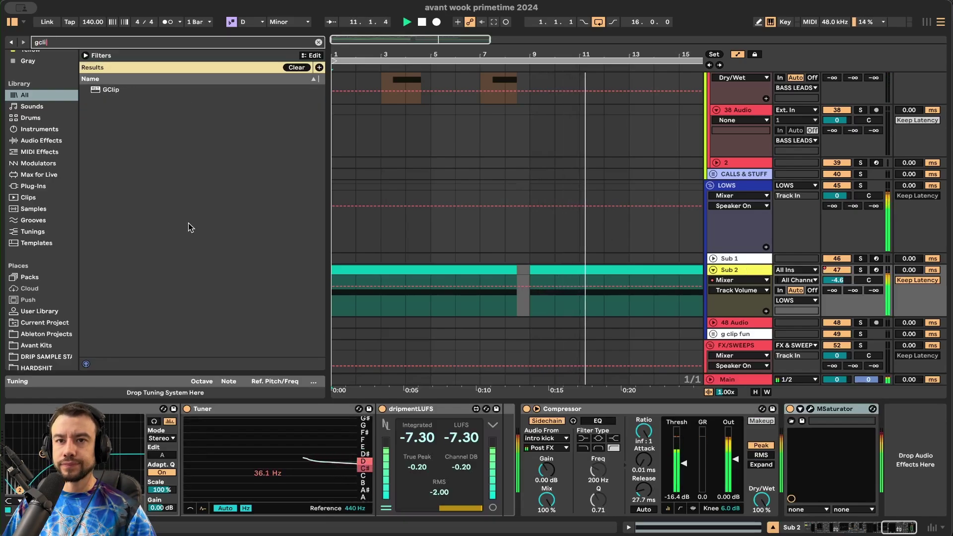
click(128, 91)
drag(265, 156, 884, 453)
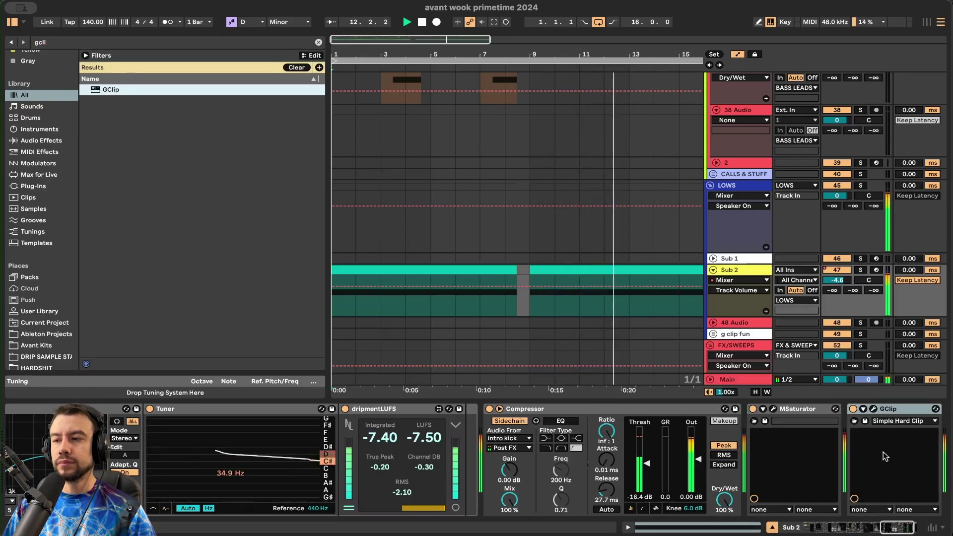
click(873, 409)
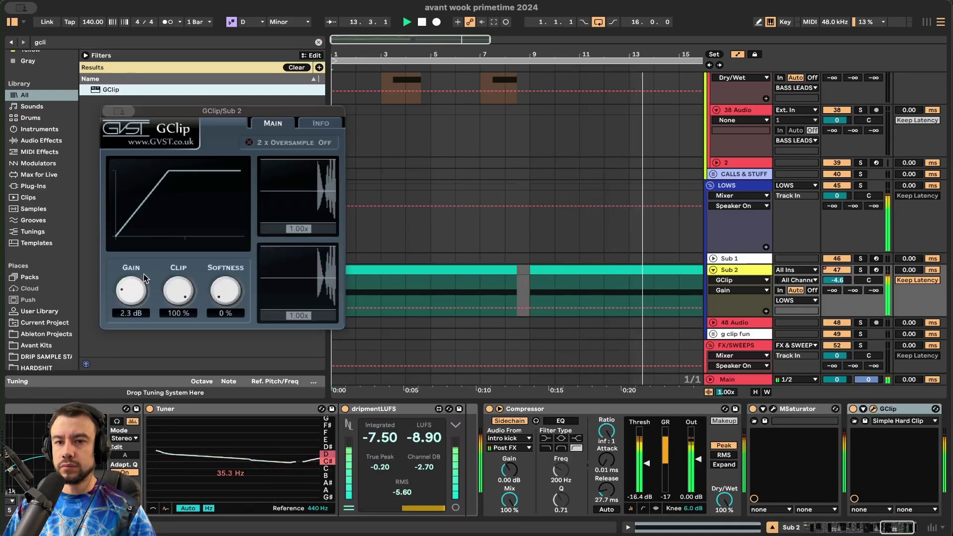
drag(837, 279, 836, 282)
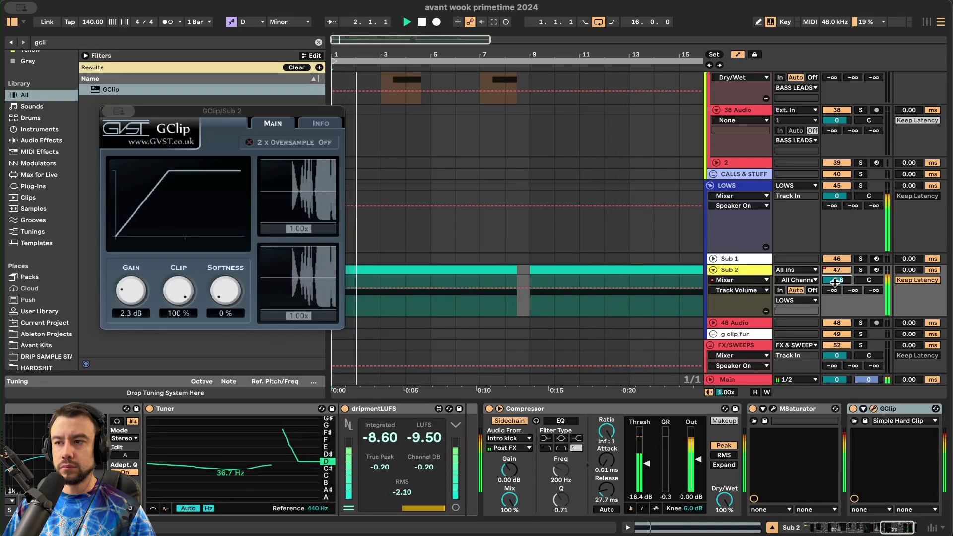
key(super+z)
key(super+z)
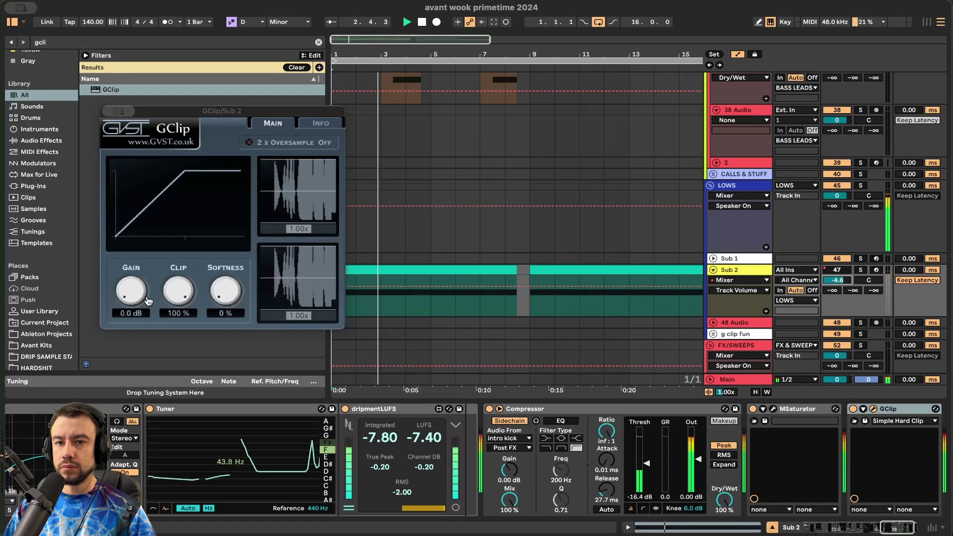
- Turn on 2x oversampling in GClip, deactivate the device, and close its window and the device view
click(263, 145)
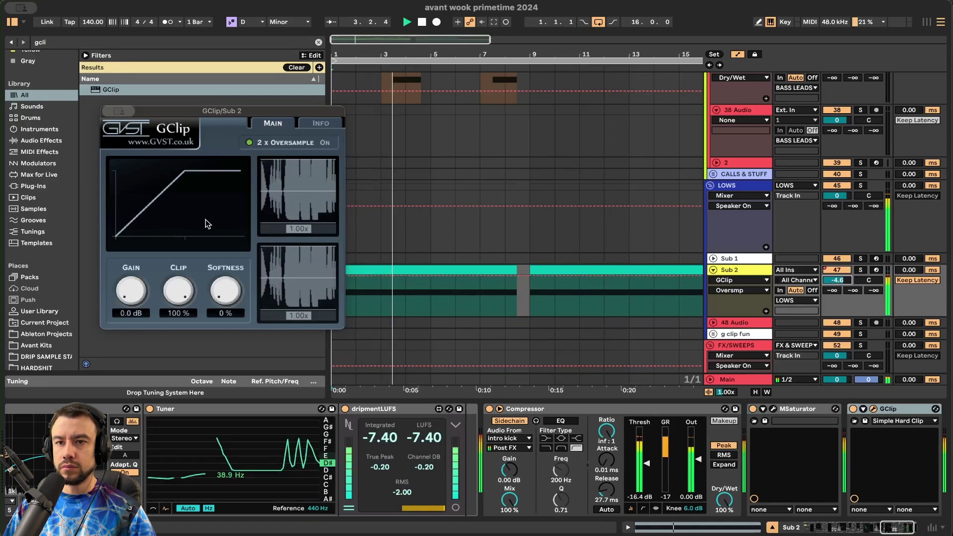
click(854, 409)
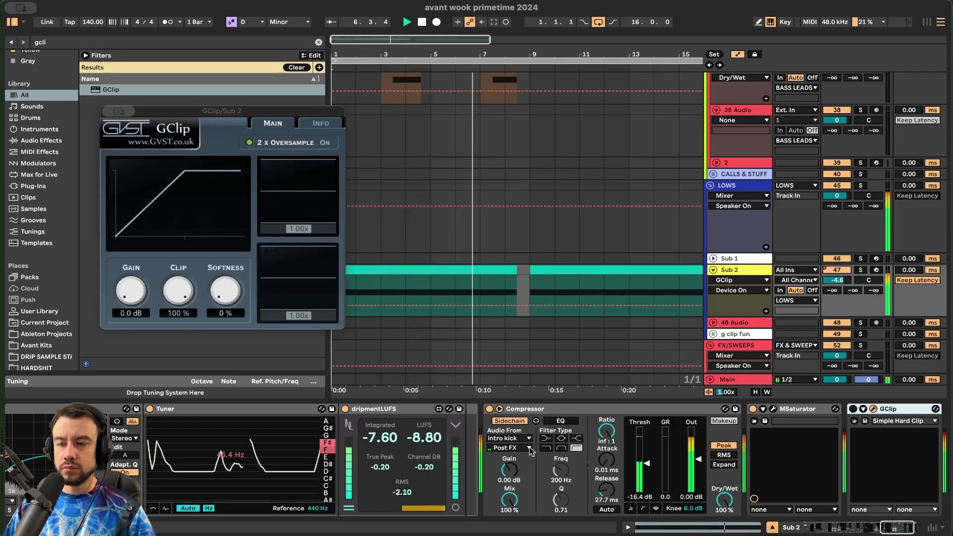
click(113, 112)
drag(438, 398, 441, 403)
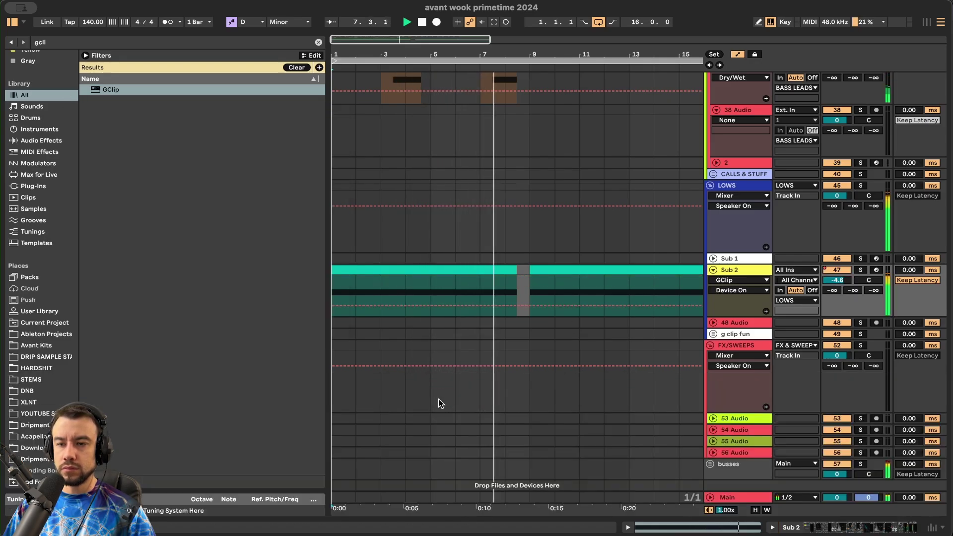
- Hide the browser, select the first melody clip and restart playback from bar 1
double_click(326, 342)
scroll(327, 343, down, 1)
scroll(132, 307, up, 2)
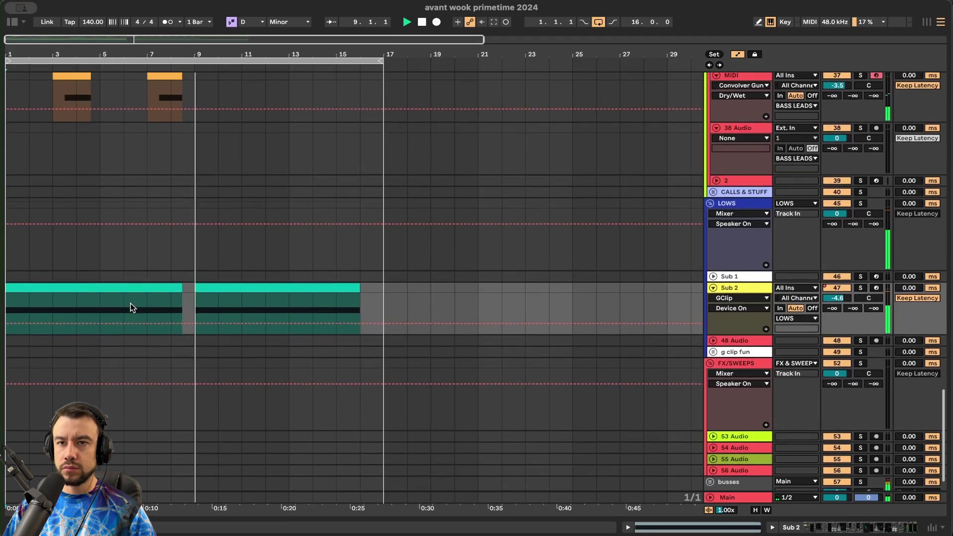
scroll(132, 307, up, 4)
scroll(294, 285, up, 2)
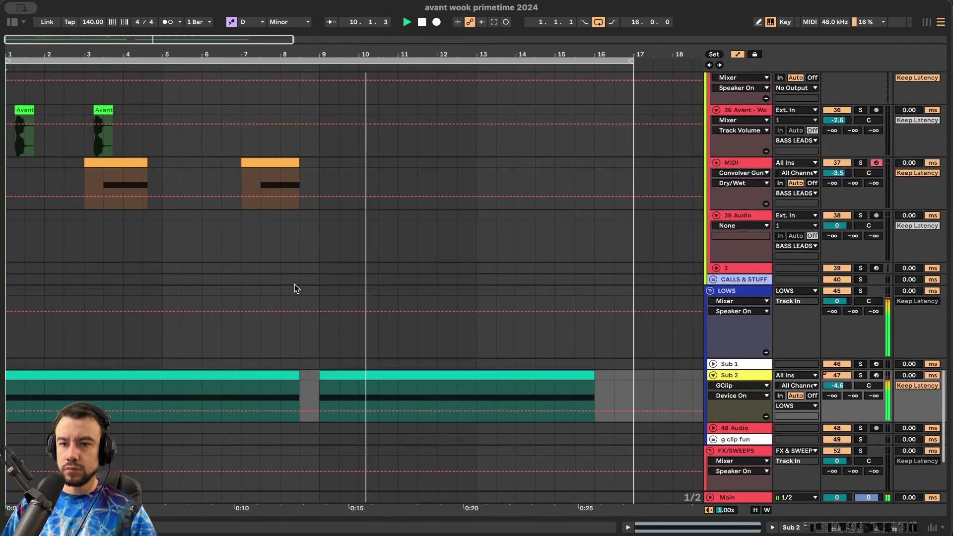
scroll(294, 287, down, 2)
scroll(311, 323, down, 2)
scroll(255, 311, up, 7)
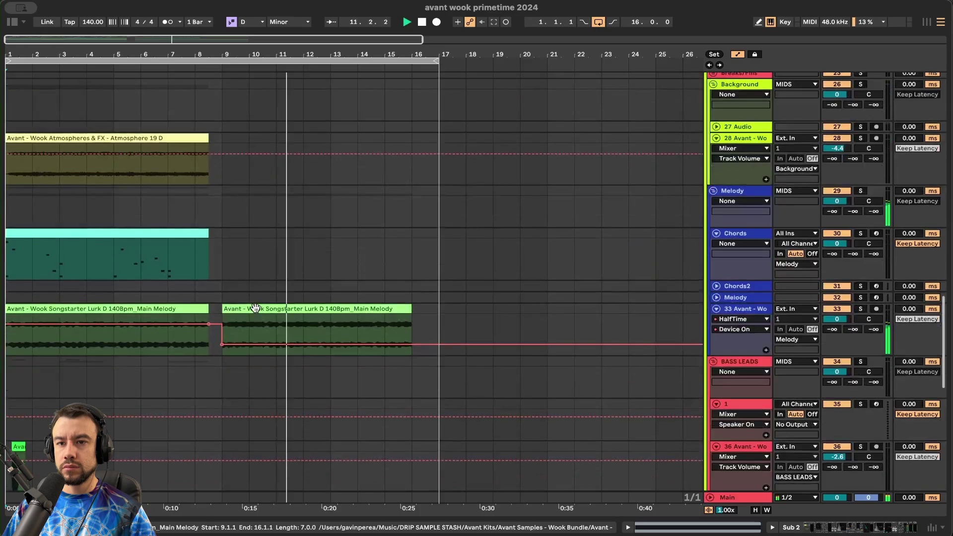
click(189, 308)
key(space)
key(space)
- Raise the HalfTime Device On automation at bar 9 of the second melody clip to the level used before it
scroll(166, 358, up, 3)
scroll(165, 359, left, 3)
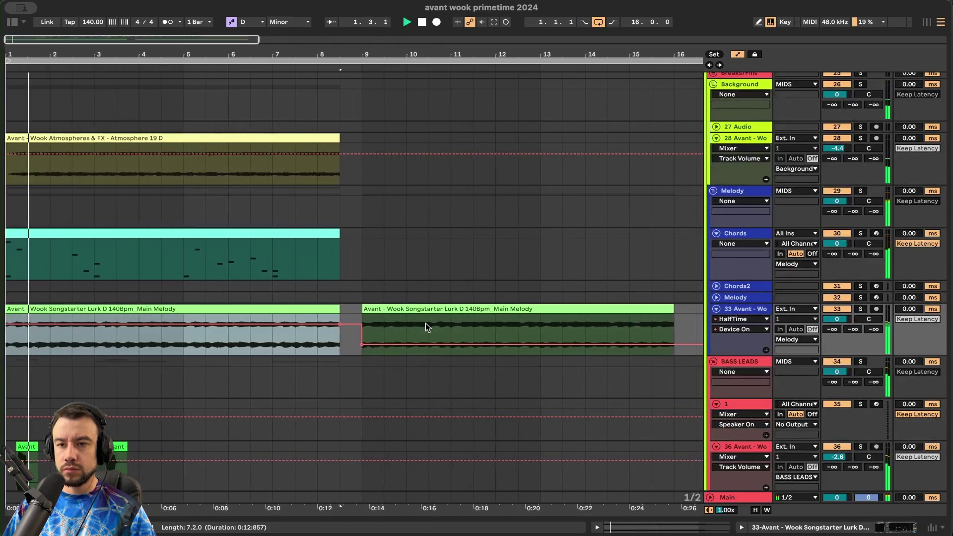
click(401, 309)
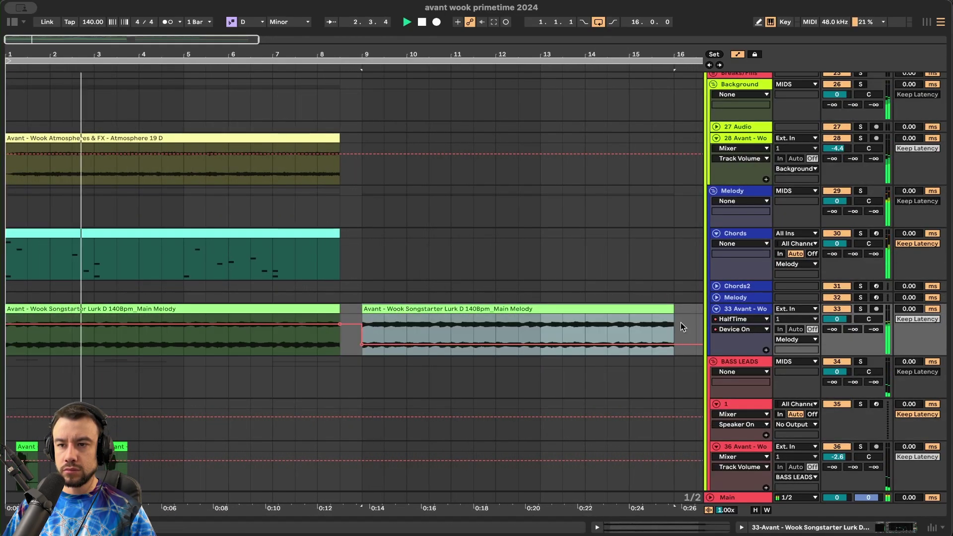
click(542, 344)
drag(362, 343, 363, 324)
- Unfold track 54 in the FX/SWEEPS group and open the Wook Bass 01 Exhausts folder in Avant Kits, with the search cleared
scroll(377, 385, down, 15)
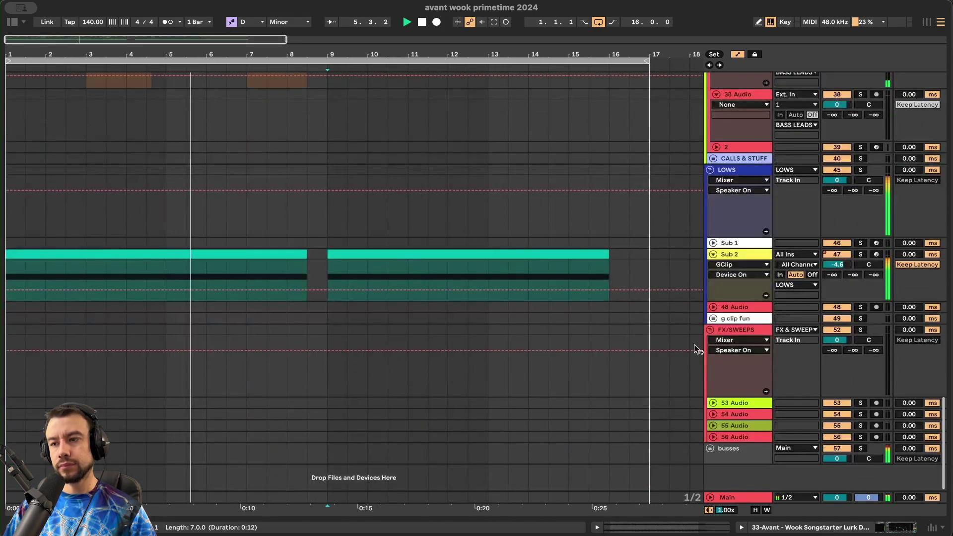
click(714, 415)
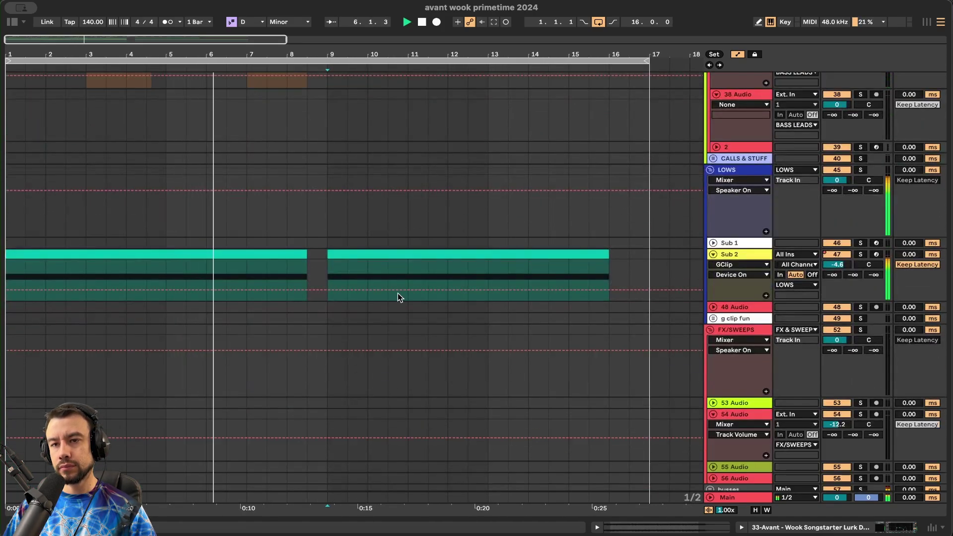
click(12, 22)
click(40, 356)
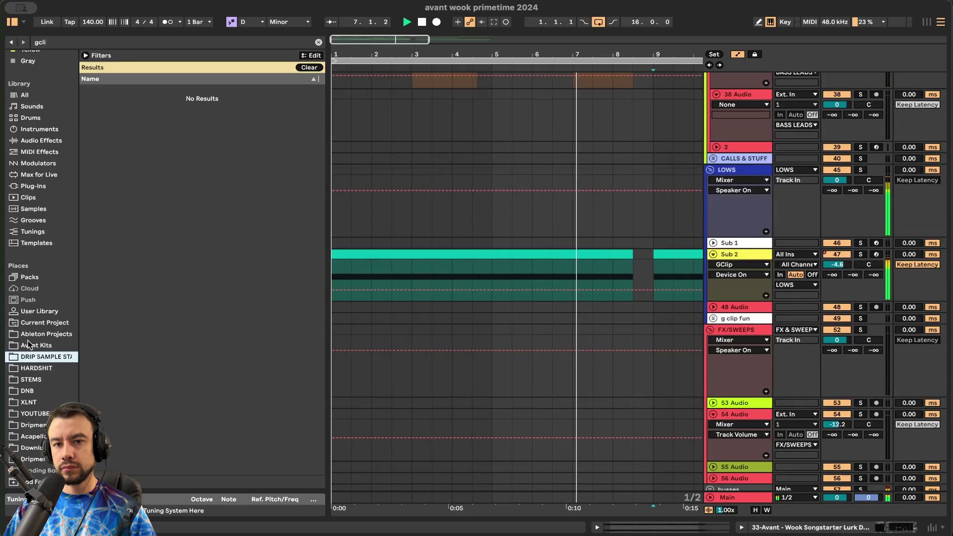
click(316, 42)
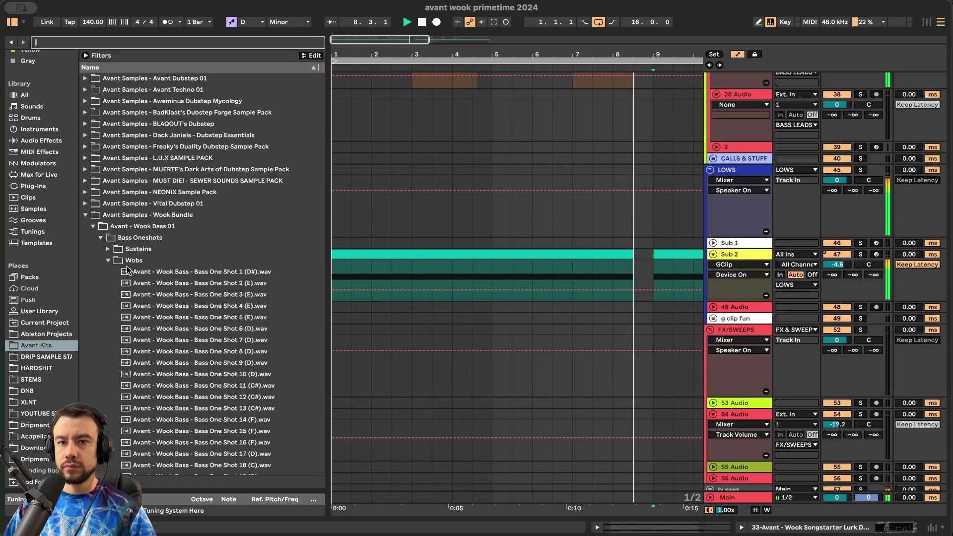
click(108, 263)
scroll(106, 286, down, 5)
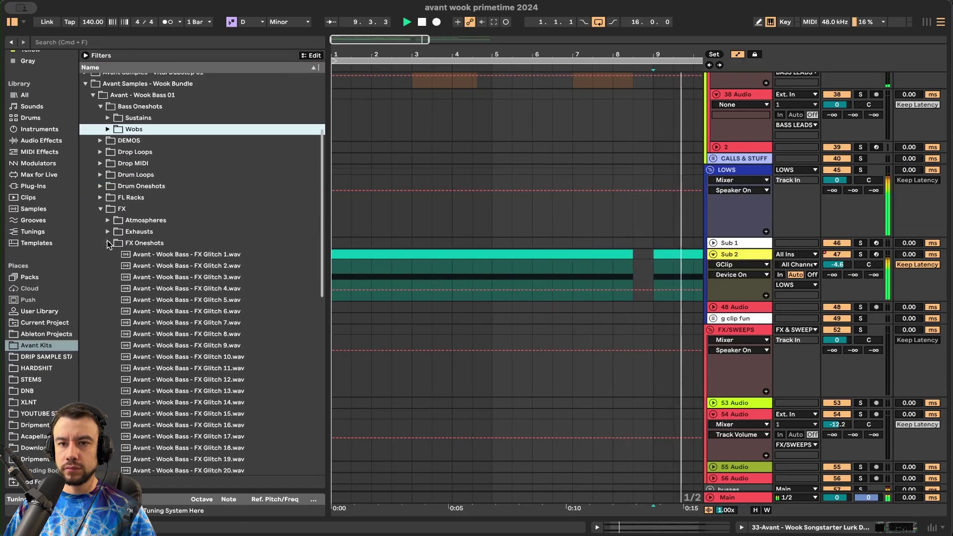
click(107, 233)
- Audition several Wook Bass Exhaust samples, including Exhaust 4, 8, 5 and 2
click(178, 334)
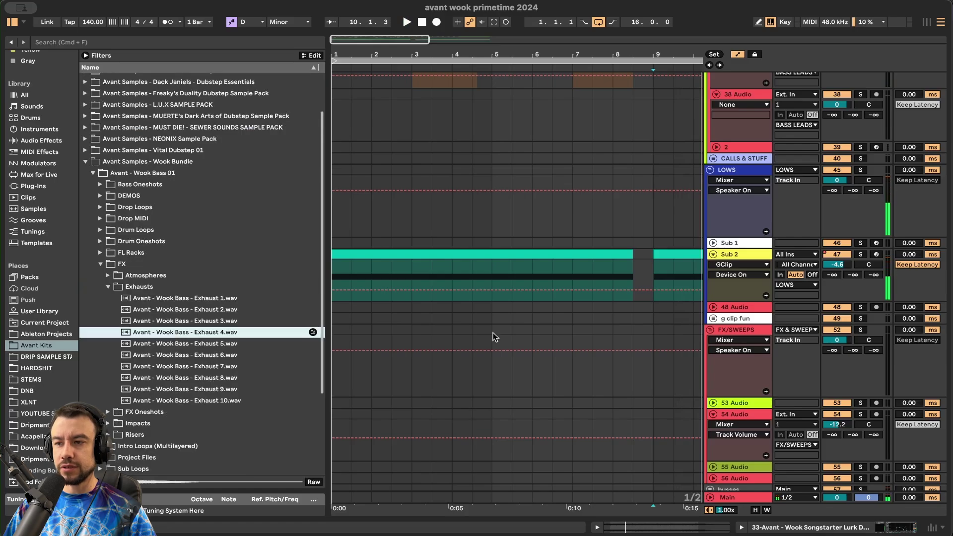
scroll(493, 334, down, 3)
click(213, 379)
click(195, 347)
click(207, 310)
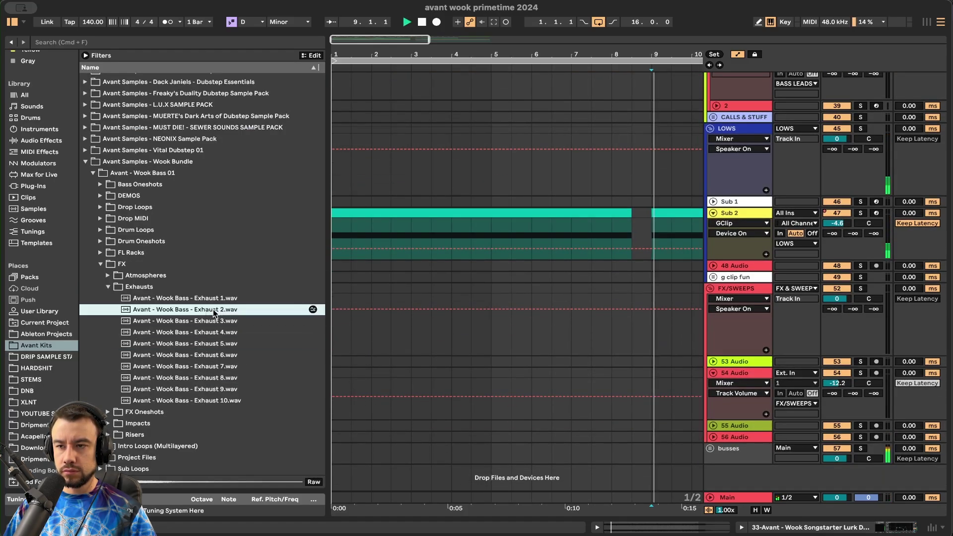
- Try Exhaust 2 and Exhaust 1 at bar 9 on track 54, playing from bar 8 to hear the transition
drag(742, 428, 651, 388)
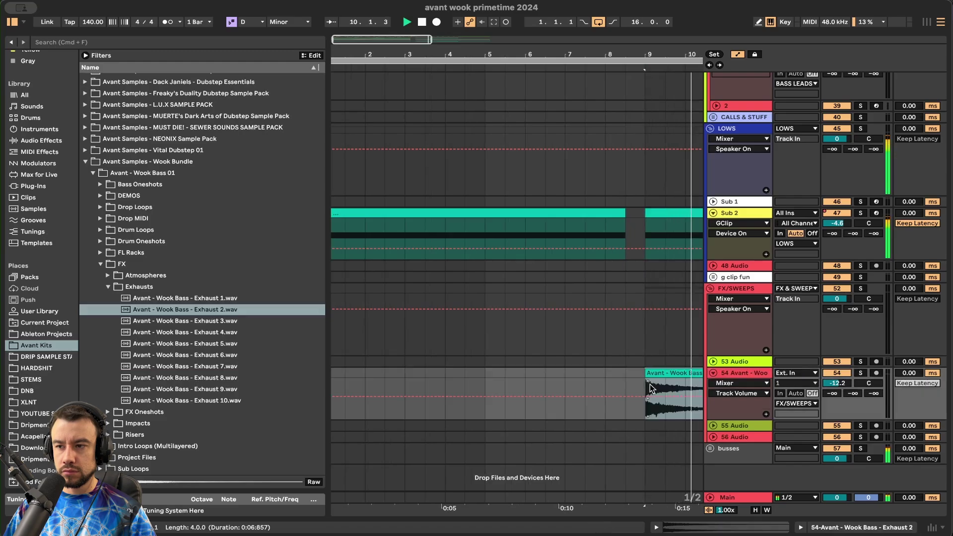
scroll(651, 388, right, 5)
scroll(651, 387, down, 3)
click(423, 343)
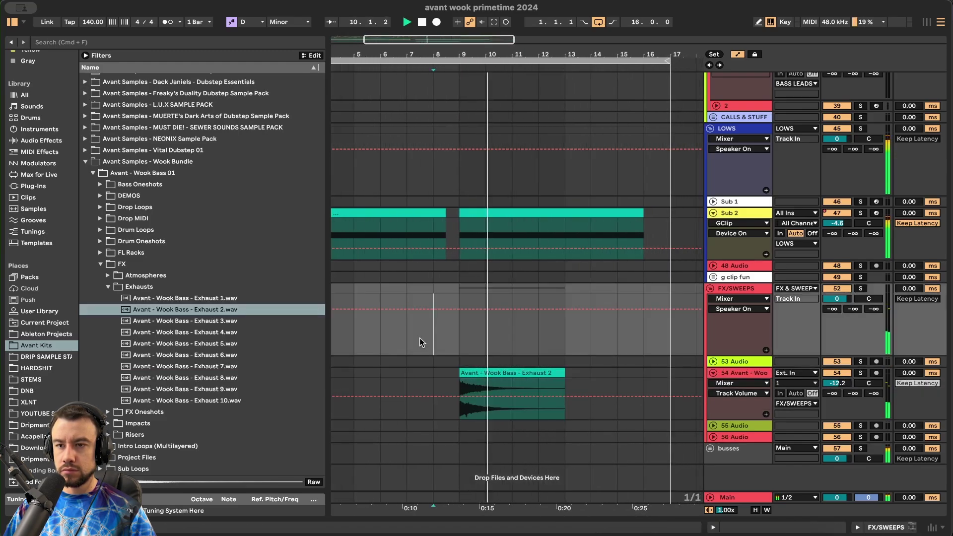
drag(188, 298, 460, 381)
- Put Exhaust 4 at bar 9 on track 54, play from bar 7, and lower the track volume to -15.3 dB
drag(246, 332, 457, 379)
click(407, 350)
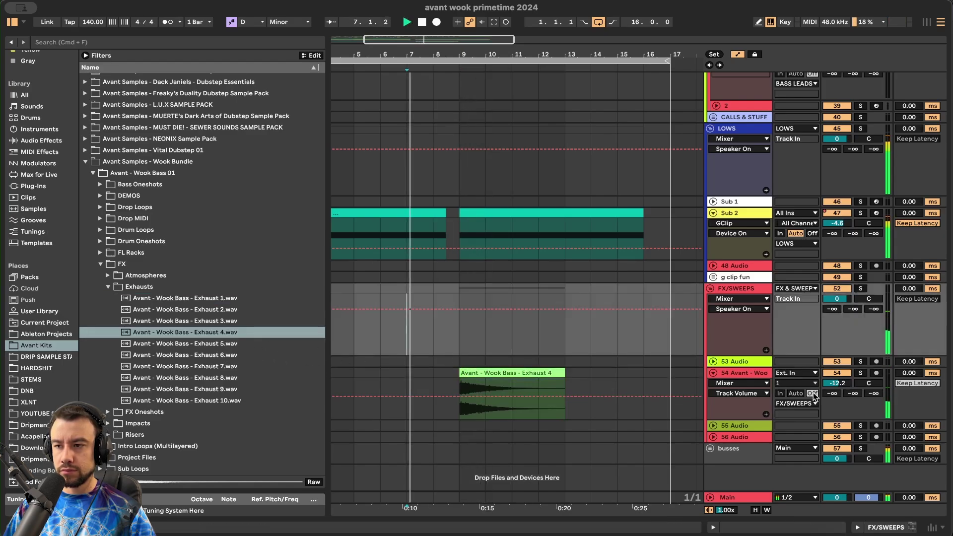
- Unfold track 55 in the FX/SWEEPS group and collapse the Exhausts sample folder
click(714, 426)
click(108, 287)
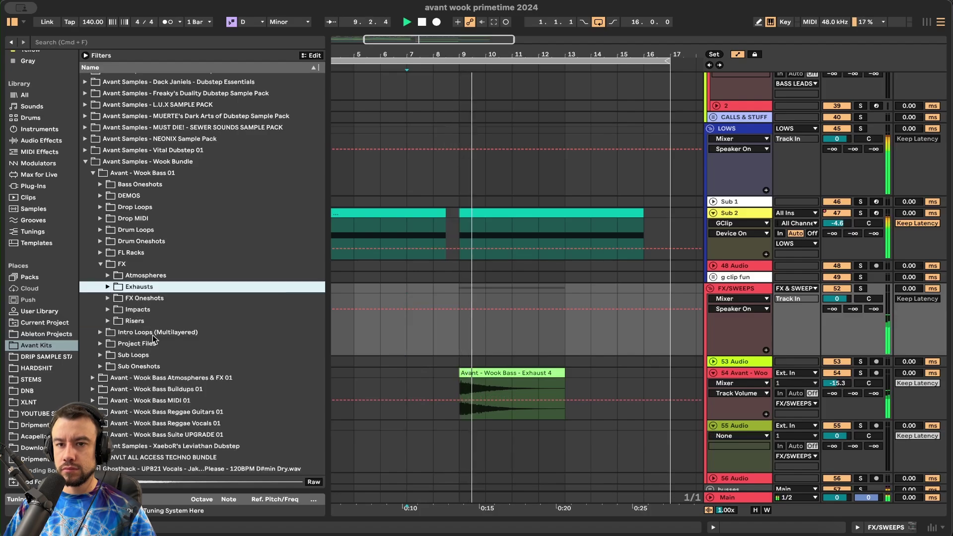
- Expand the Impacts sample folder and unfold audio track 53
click(108, 309)
scroll(199, 298, down, 4)
drag(184, 339, 458, 370)
key(super+z)
click(713, 362)
- Try Impact 11 on track 53 at bar 9 with the track volume at -13.3 dB
scroll(487, 400, up, 3)
scroll(484, 397, down, 2)
drag(267, 341, 498, 342)
key(space)
key(space)
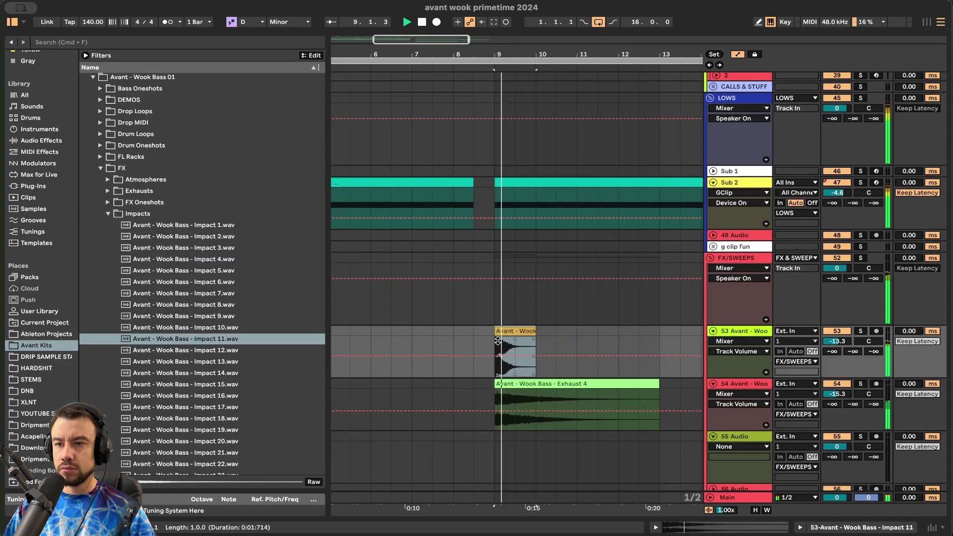
scroll(491, 347, down, 3)
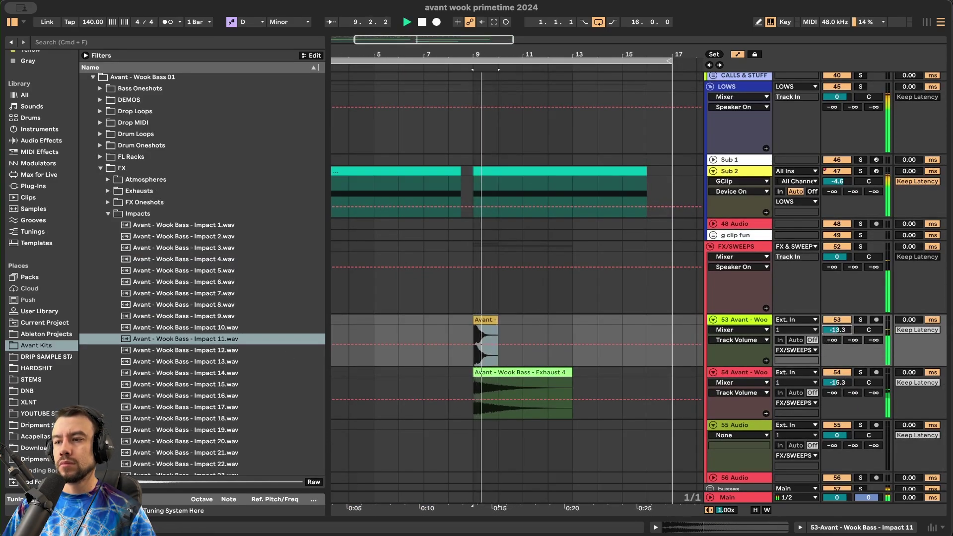
- Place Impact 13 reversed on track 53 from bar 5 to bar 9, with the track volume at -15.7 dB
drag(208, 362, 430, 319)
key(space)
key(space)
key(space)
key(space)
scroll(473, 324, up, 3)
scroll(525, 316, left, 2)
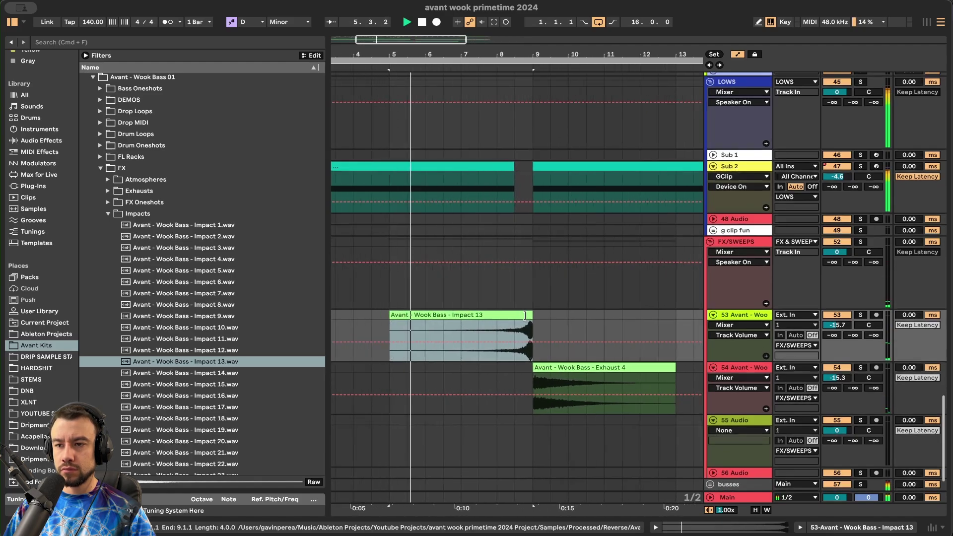
- Trim the end of the reversed Impact 13 clip back to 8.3.1
drag(525, 315, 519, 314)
scroll(519, 314, up, 3)
scroll(520, 314, left, 2)
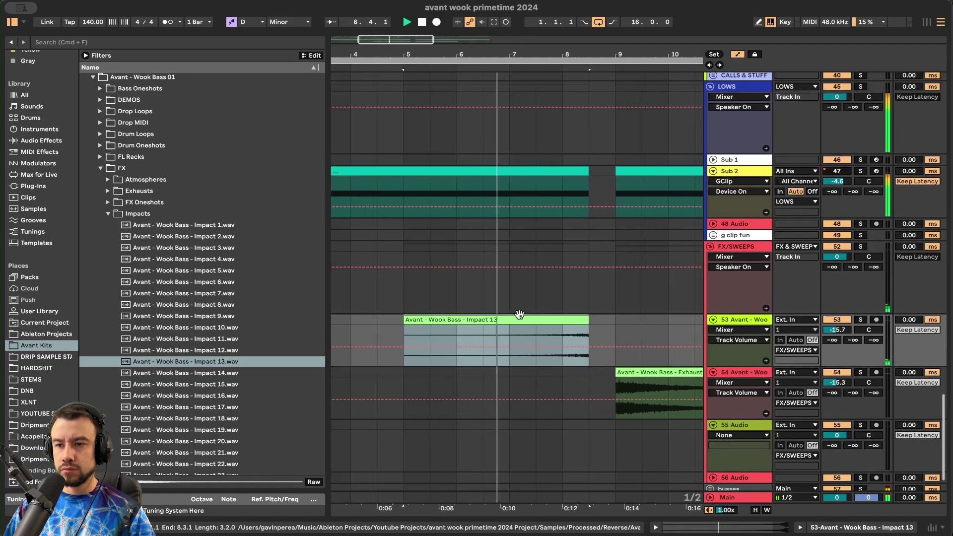
scroll(519, 314, down, 3)
scroll(520, 314, up, 1)
scroll(519, 313, down, 3)
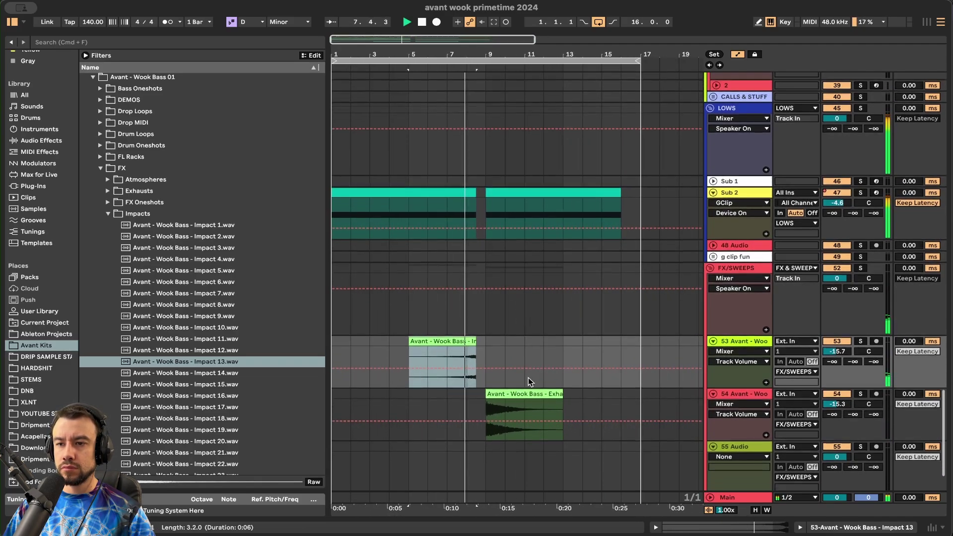
- Audition glitch and laser samples in the FX Oneshots folder, including FX Laser 1 and FX Laser 2
click(107, 213)
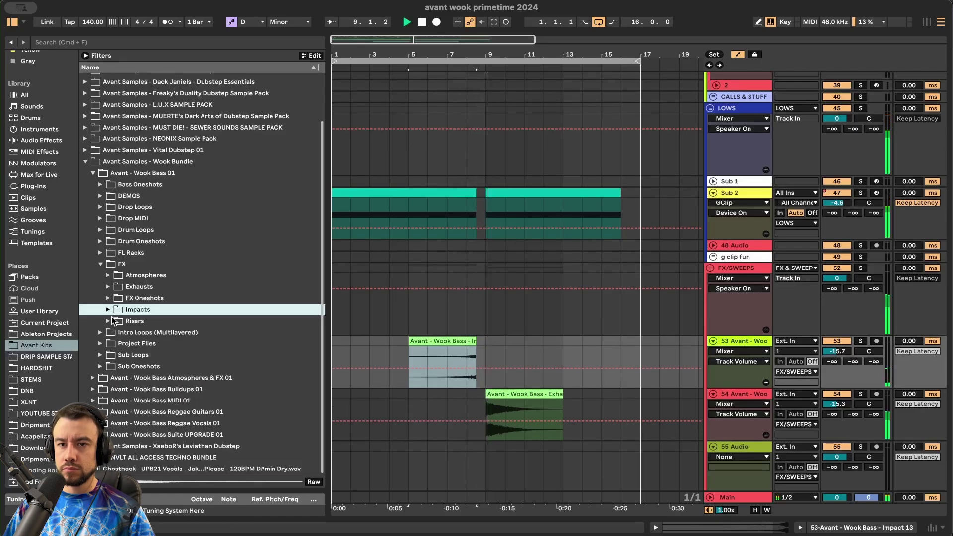
click(107, 293)
click(176, 332)
click(202, 377)
scroll(208, 357, down, 5)
click(215, 331)
scroll(215, 333, down, 1)
click(213, 335)
click(211, 347)
click(210, 302)
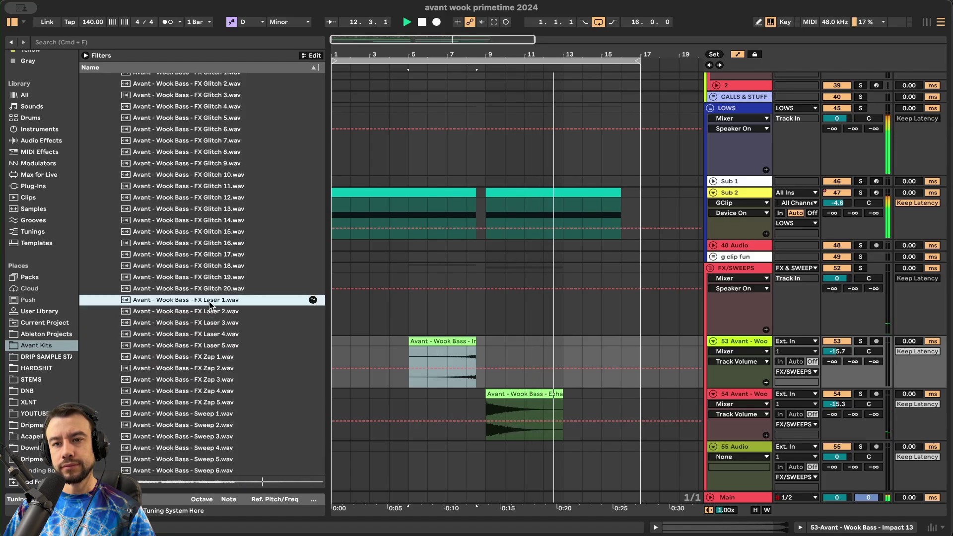
click(211, 311)
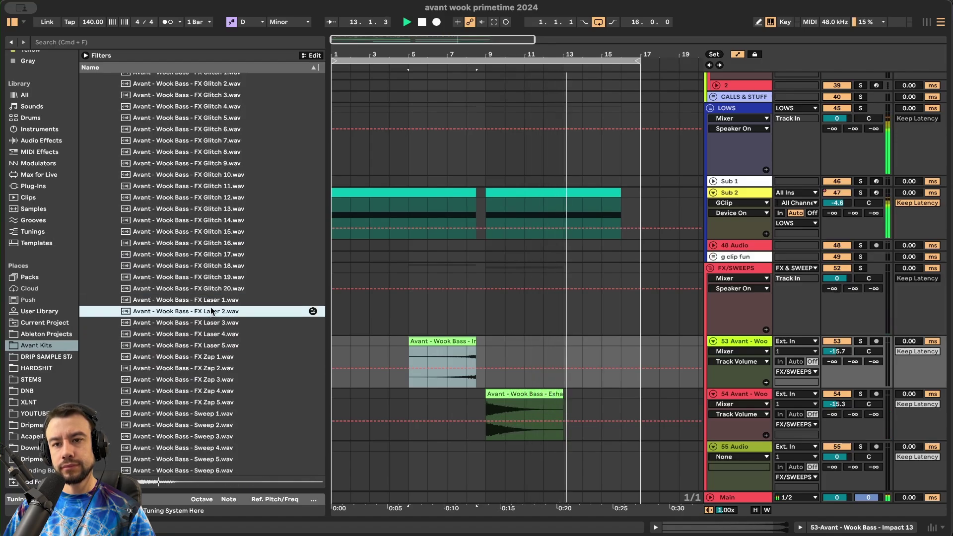
- Replay the transition into bar 9 and place FX Laser 2 on track 55 just before bar 9
click(424, 303)
key(space)
key(space)
scroll(500, 337, up, 5)
scroll(500, 338, left, 3)
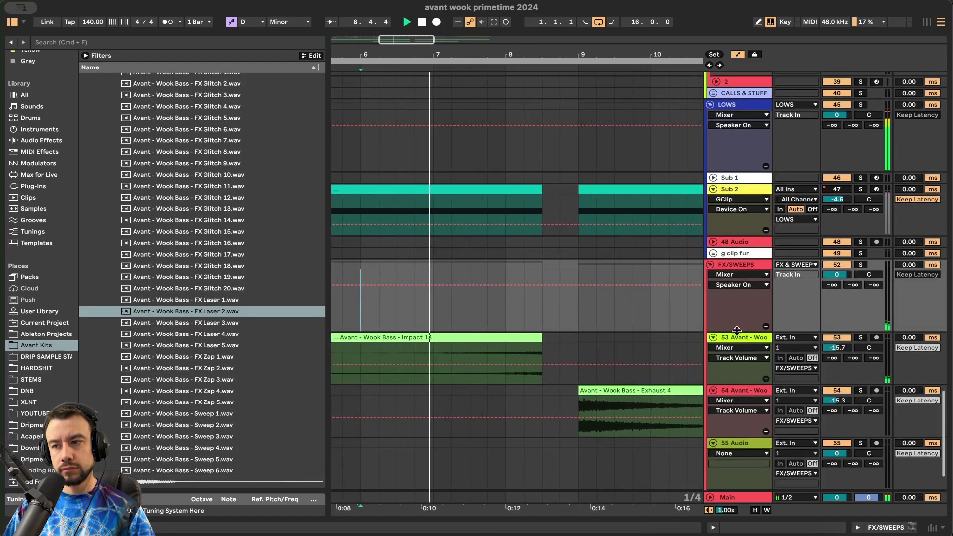
scroll(517, 362, up, 3)
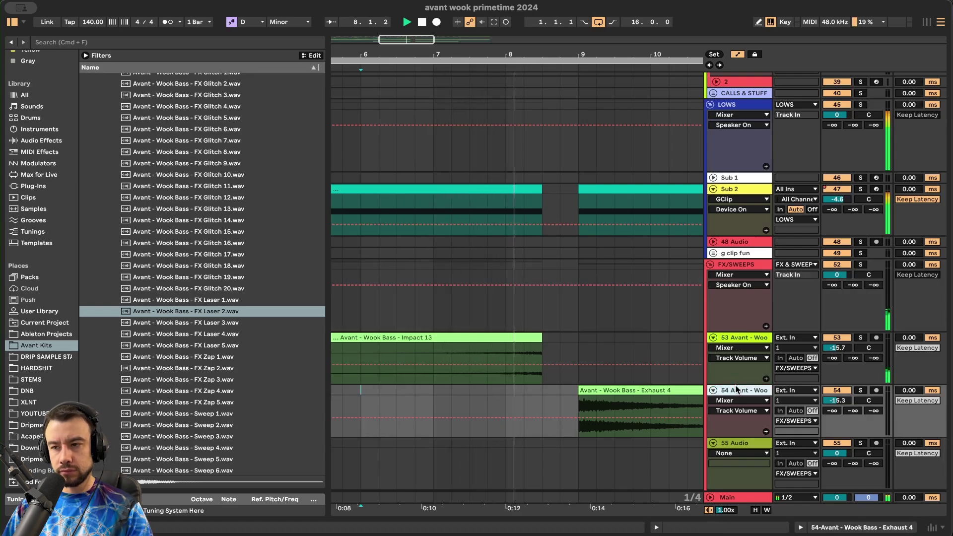
scroll(516, 361, up, 1)
scroll(516, 361, right, 3)
scroll(516, 362, down, 2)
drag(200, 313, 503, 396)
click(416, 401)
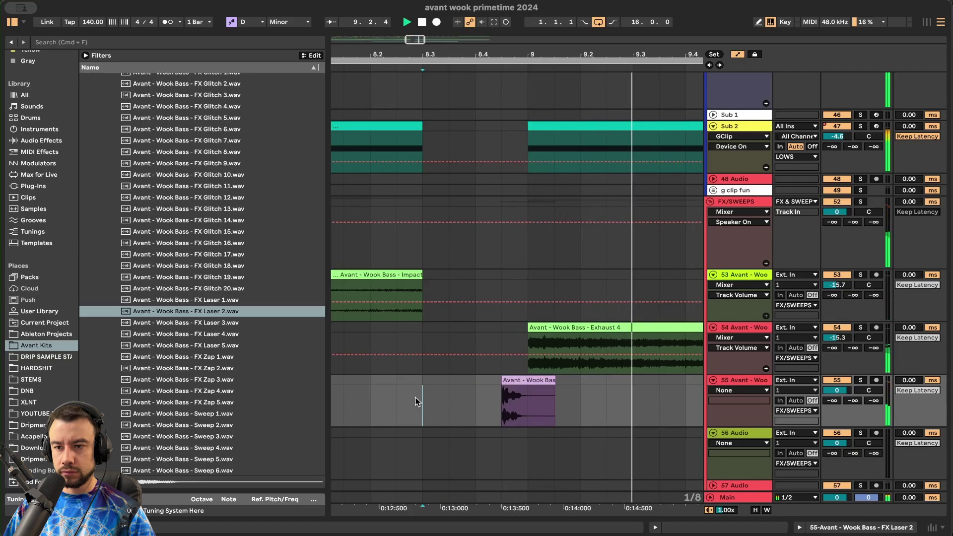
- Trim the FX Laser 2 clip to end at bar 9 and set track 55's volume to -5.8 dB
scroll(648, 410, down, 2)
drag(835, 391, 828, 395)
scroll(599, 383, down, 5)
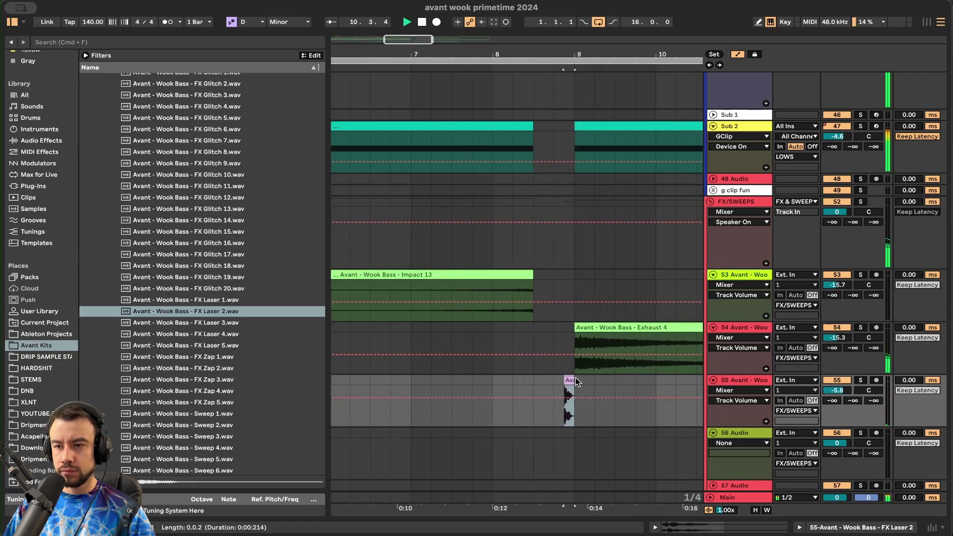
- Insert a new audio track below track 55 and expand the Risers sample folder
click(741, 381)
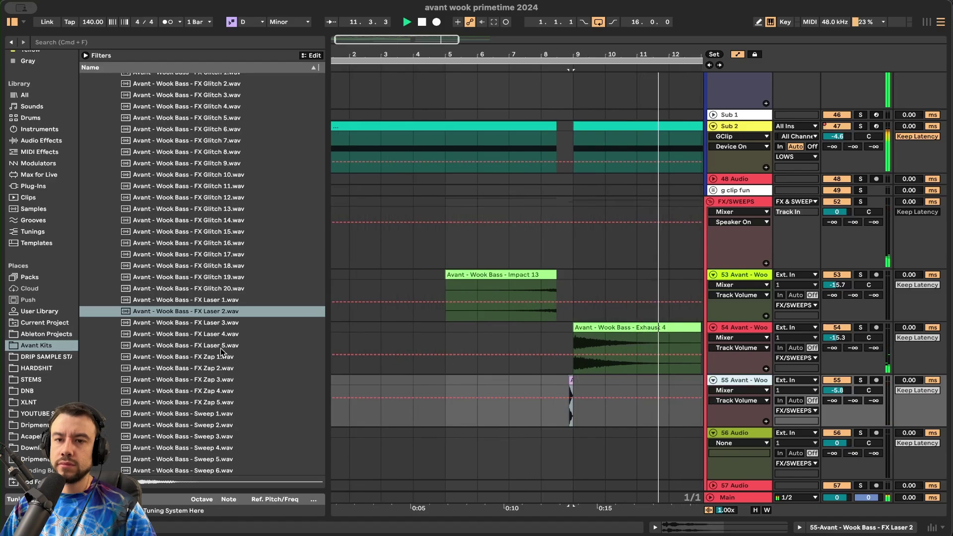
key(super+t)
scroll(204, 318, up, 8)
click(107, 352)
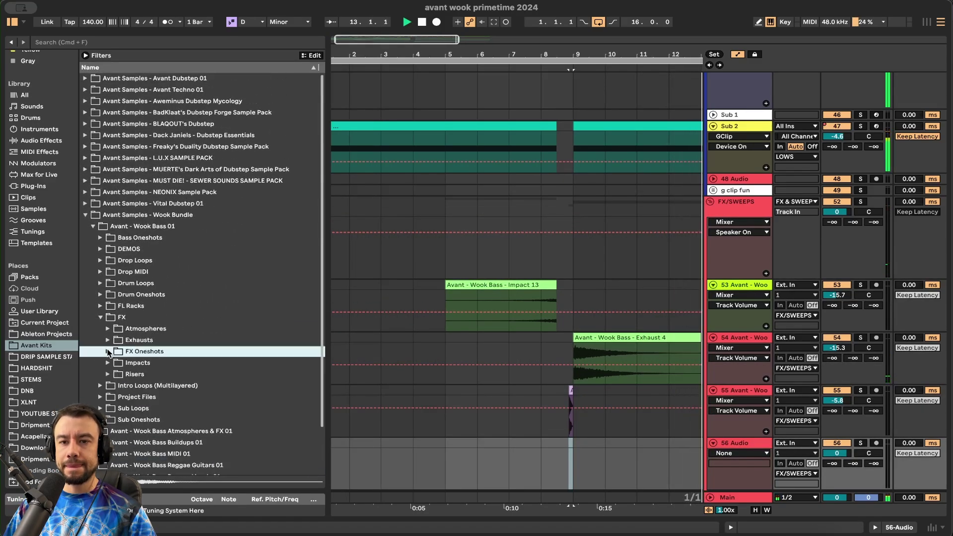
scroll(110, 343, down, 3)
click(107, 321)
- Audition riser samples and place Riser 14 on track 56 at bar 9
click(164, 358)
scroll(178, 355, down, 8)
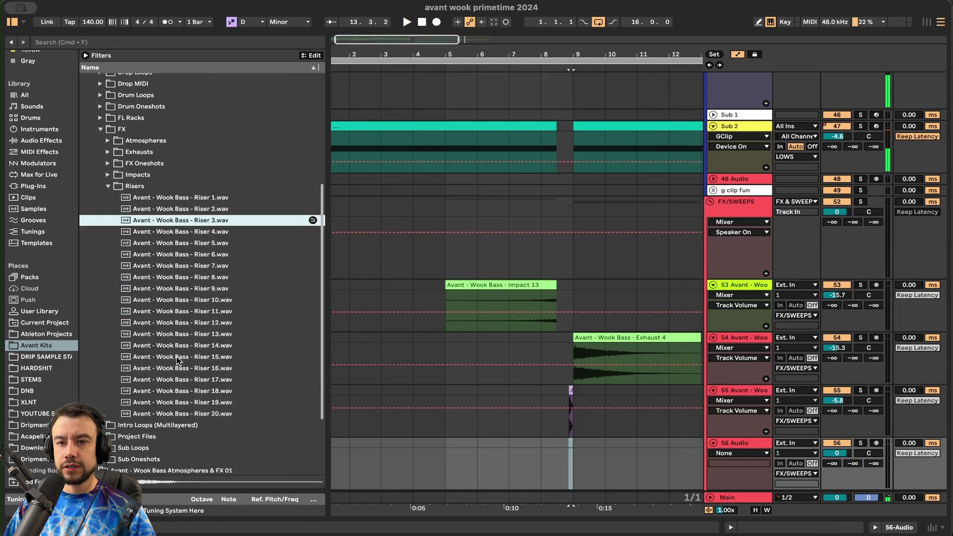
click(202, 348)
scroll(204, 334, up, 5)
scroll(510, 383, down, 4)
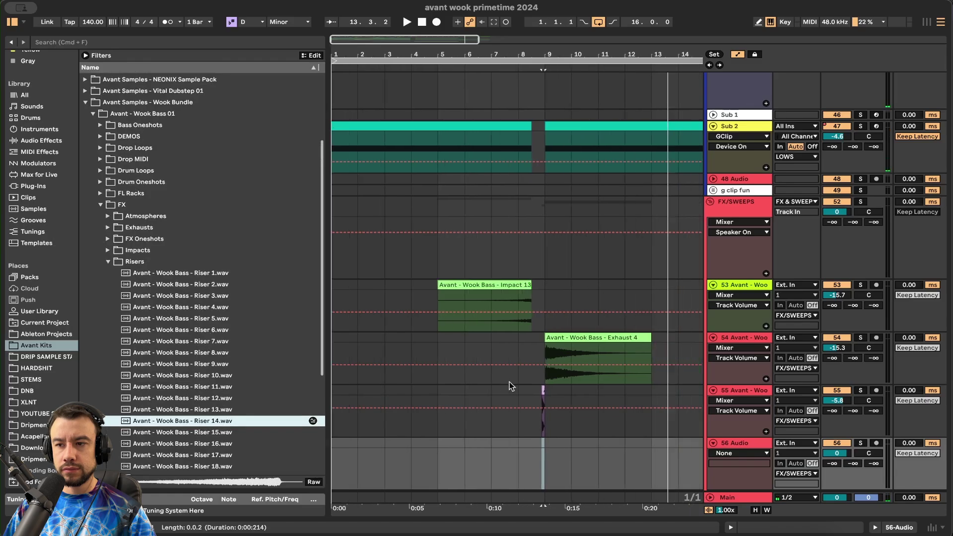
scroll(509, 382, down, 5)
key(space)
drag(216, 419, 512, 394)
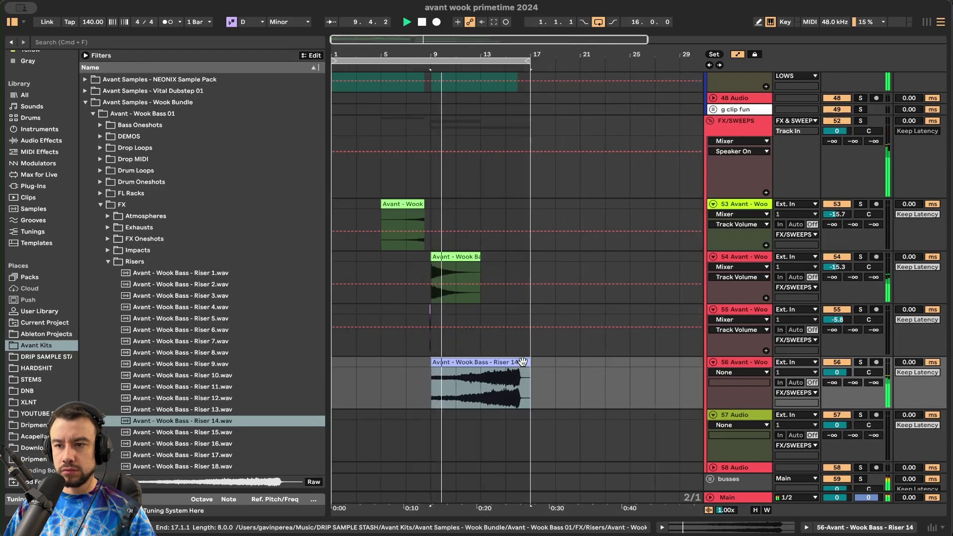
- Trim the Riser 14 clip to end at bar 16 and lower track 56's volume to -7.1 dB
scroll(564, 363, up, 5)
drag(540, 361, 517, 360)
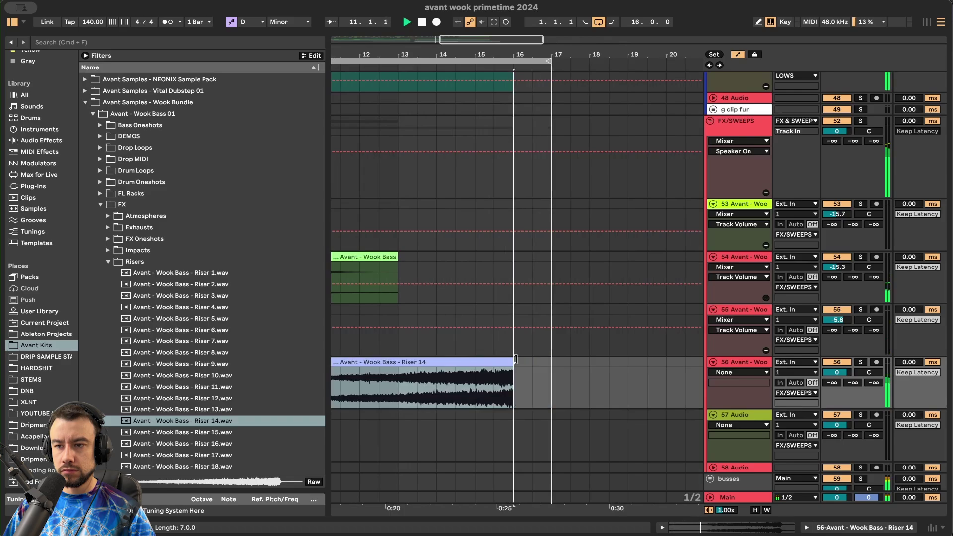
scroll(516, 360, down, 5)
click(837, 372)
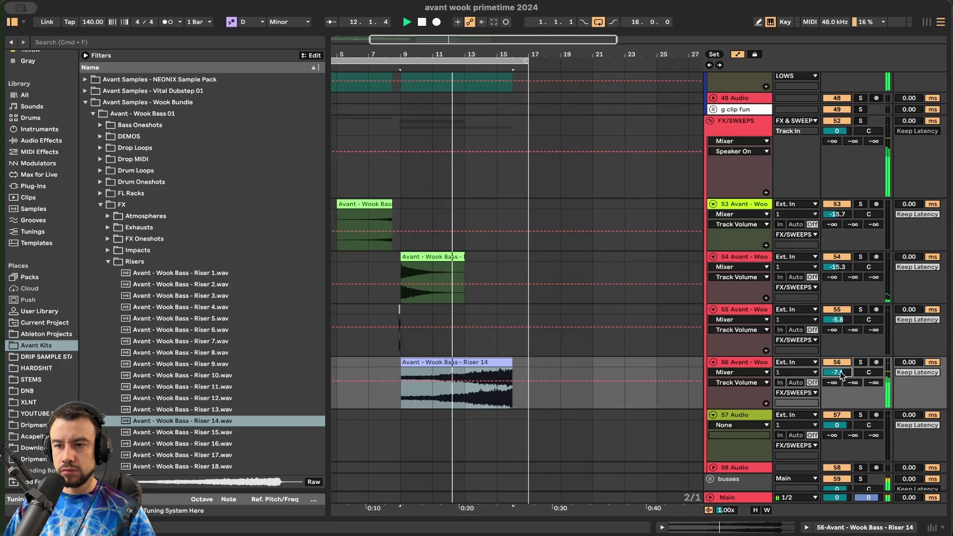
- Replay the arrangement from the start and switch the HalfTime Device On automation to Off across the first melody clip on track 33
double_click(422, 23)
key(space)
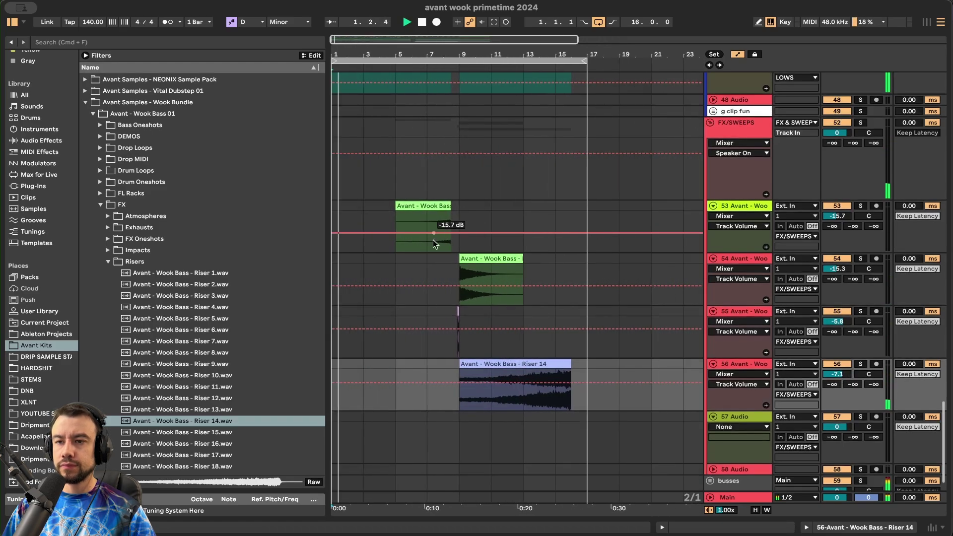
scroll(474, 371, up, 10)
scroll(475, 370, up, 10)
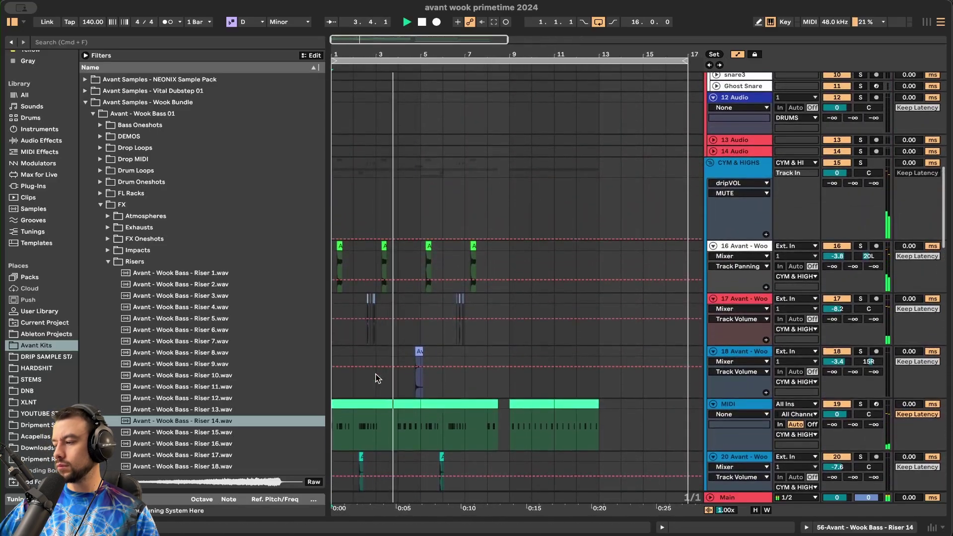
scroll(416, 363, down, 5)
scroll(416, 359, down, 10)
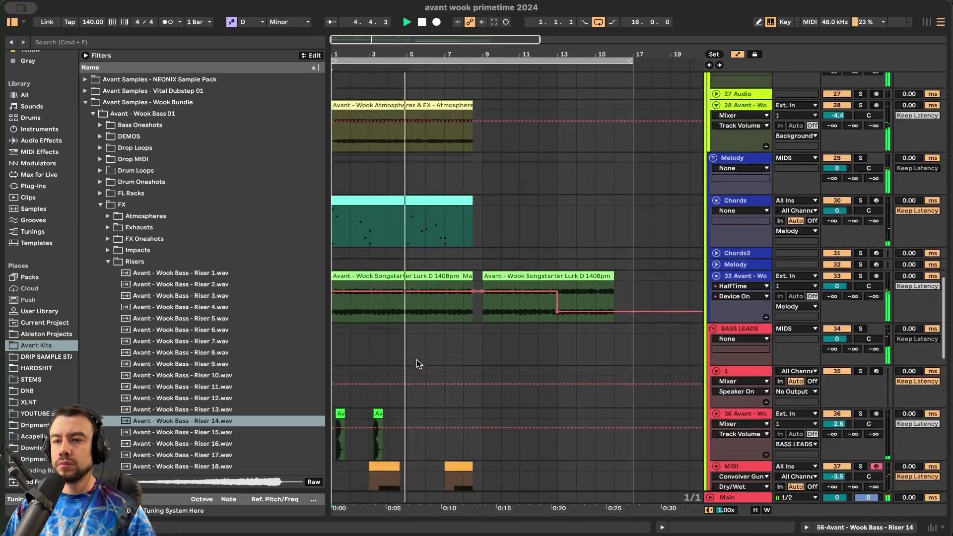
scroll(433, 313, left, 1)
drag(423, 301, 423, 322)
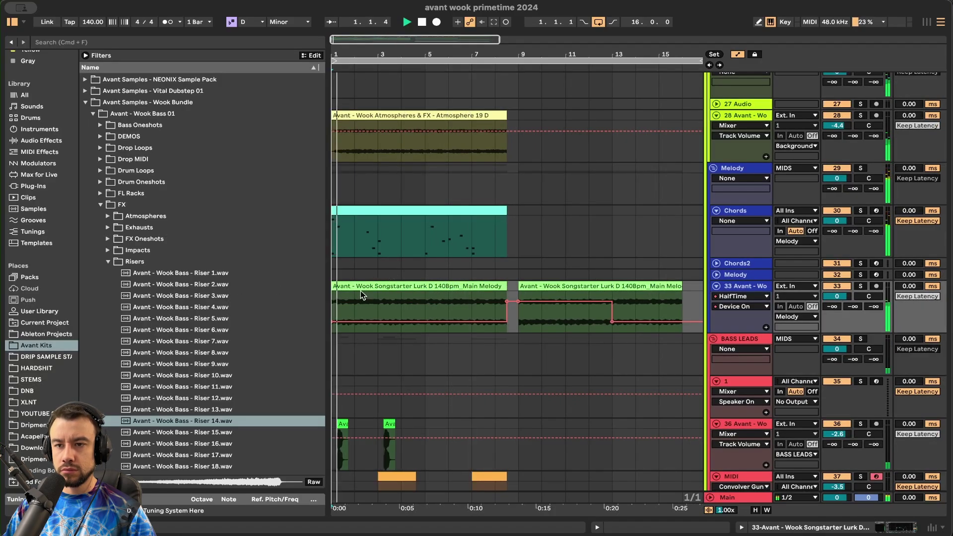
- Automate HalfTime to On from bar 3 to 5 and again from bar 7 in the first melody clip
scroll(358, 285, up, 1)
click(384, 322)
drag(398, 323, 495, 306)
click(494, 323)
scroll(495, 306, down, 3)
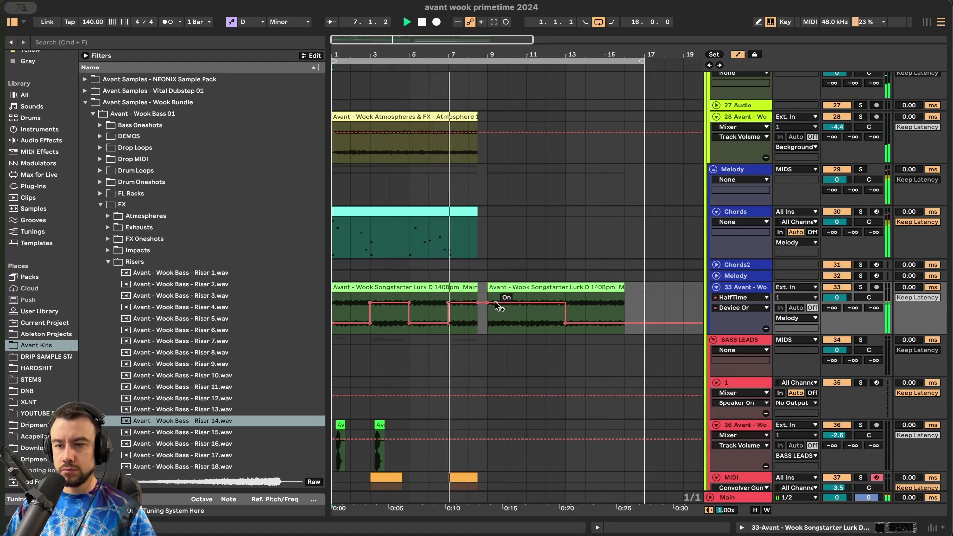
- Set the HalfTime automation to Off from bar 9, at the start of the second melody clip
drag(495, 302, 488, 325)
scroll(509, 335, up, 5)
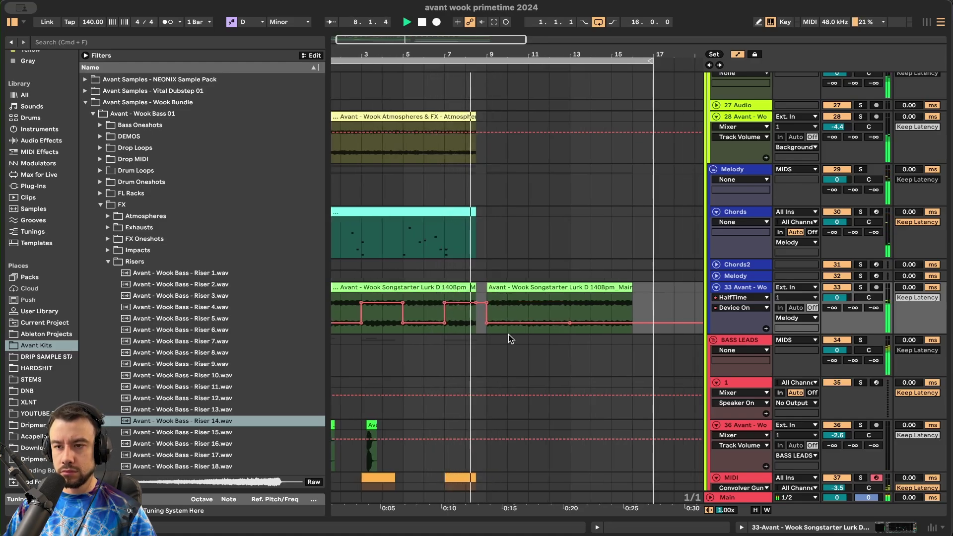
scroll(515, 329, down, 3)
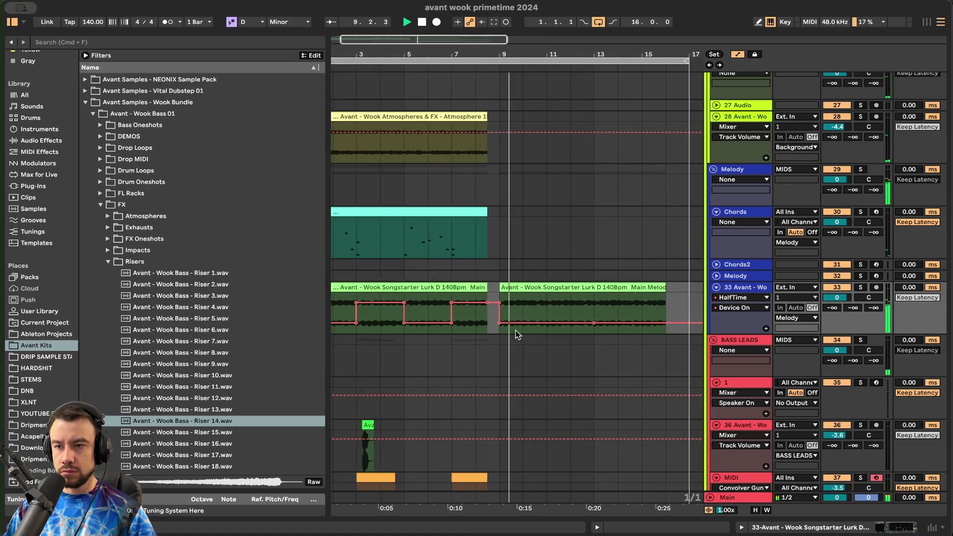
- Extend the second melody clip to span bar 9 to 16.3 and replay from bar 7
mouse_move(503, 287)
mouse_down()
mouse_move(526, 287)
mouse_move(502, 287)
mouse_up()
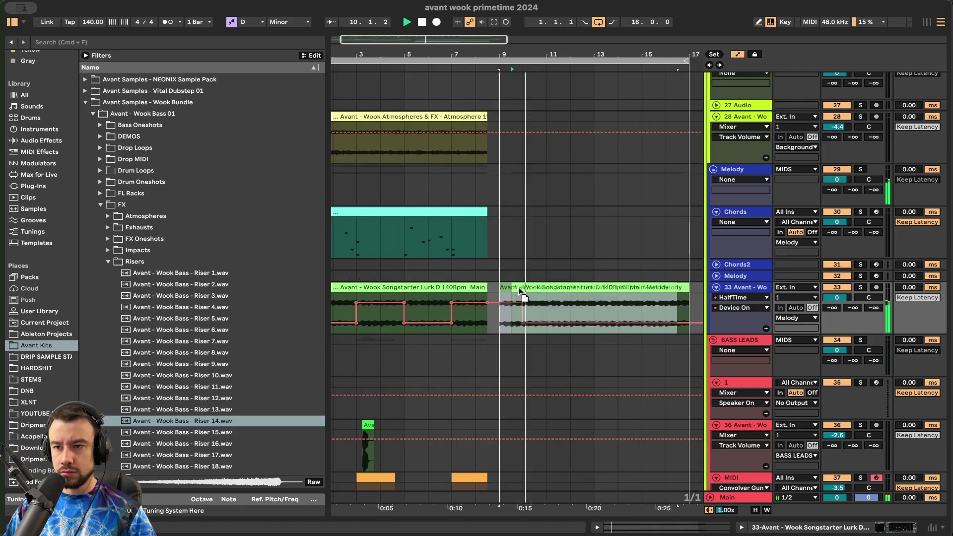
click(466, 303)
key(space)
scroll(472, 316, down, 3)
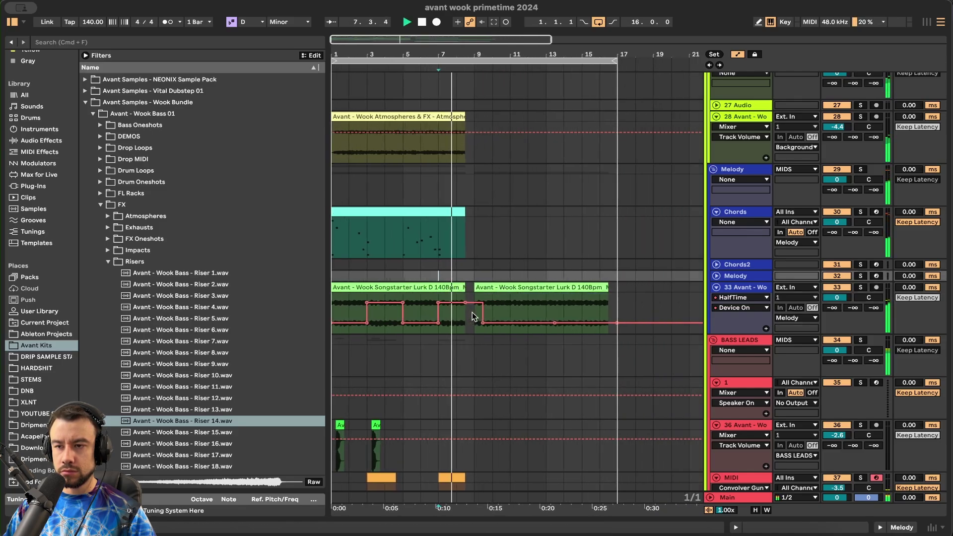
scroll(472, 314, right, 1)
- Automate HalfTime in the second melody clip to Off at bar 9, On from bar 11 to 13, and On from bar 15
drag(469, 321, 459, 321)
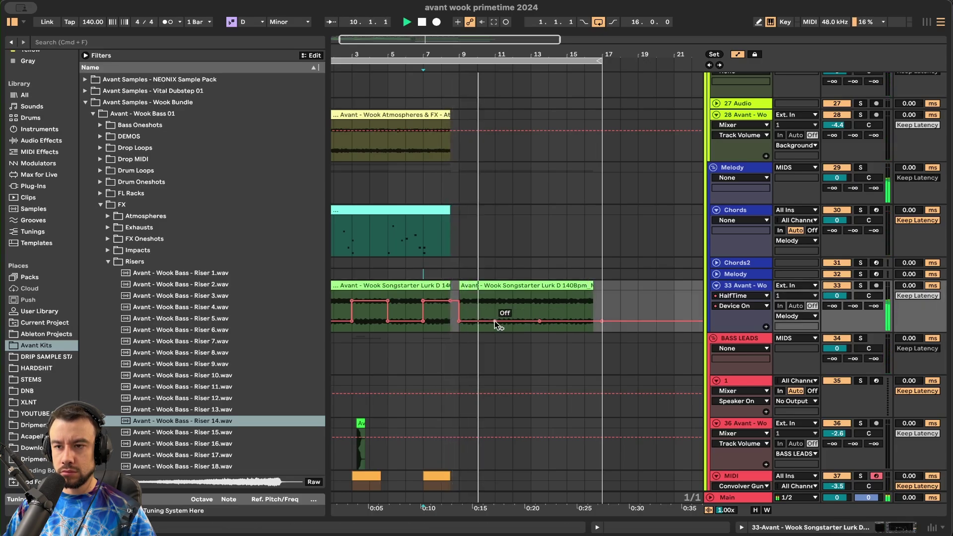
drag(506, 301, 495, 301)
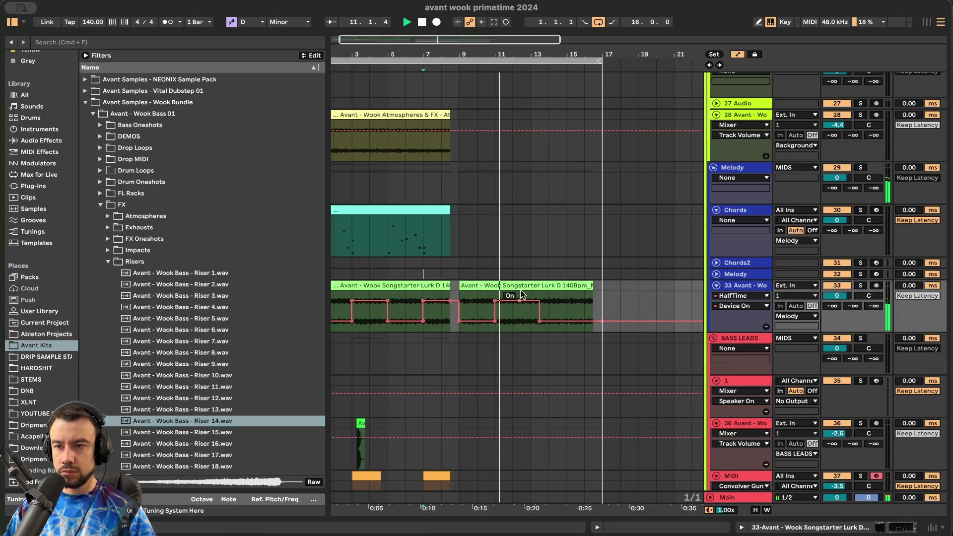
drag(539, 321, 529, 321)
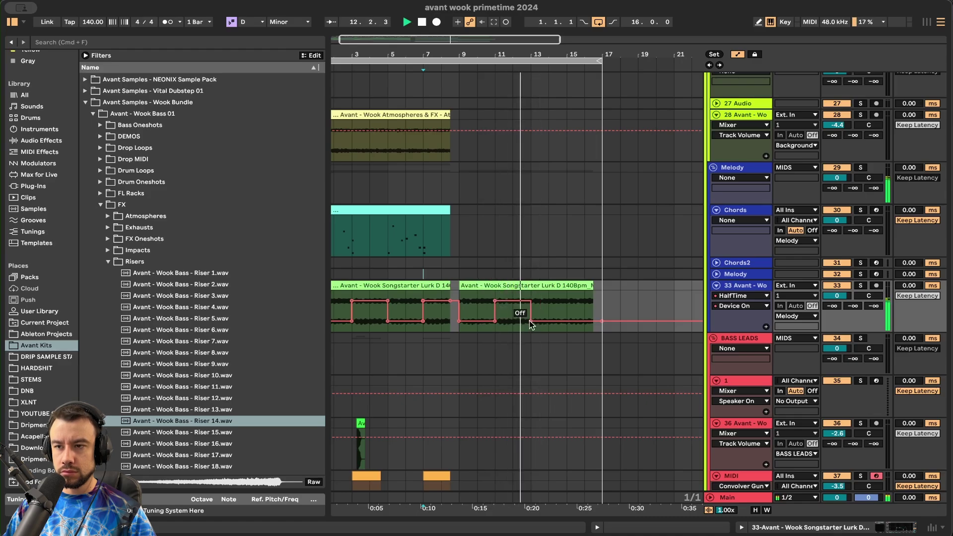
scroll(563, 335, up, 3)
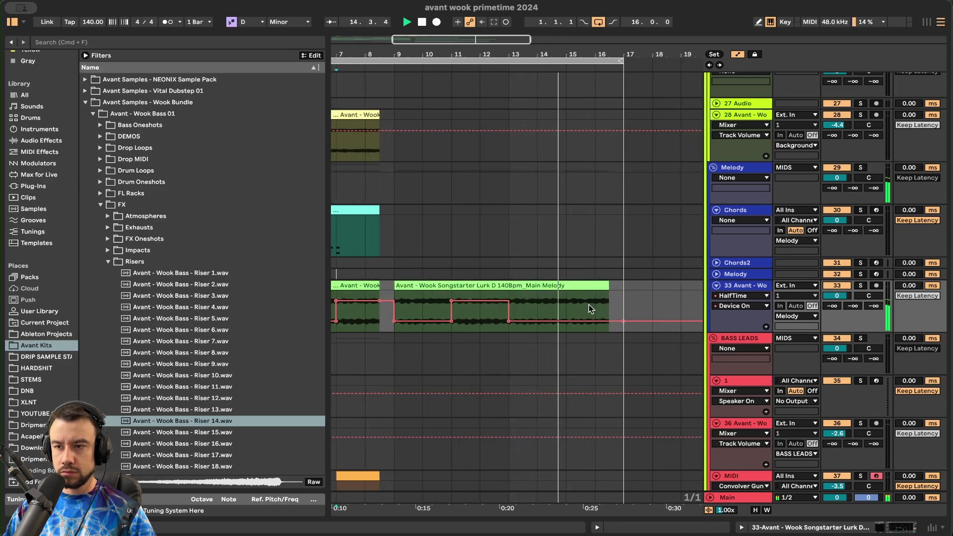
drag(567, 321, 566, 301)
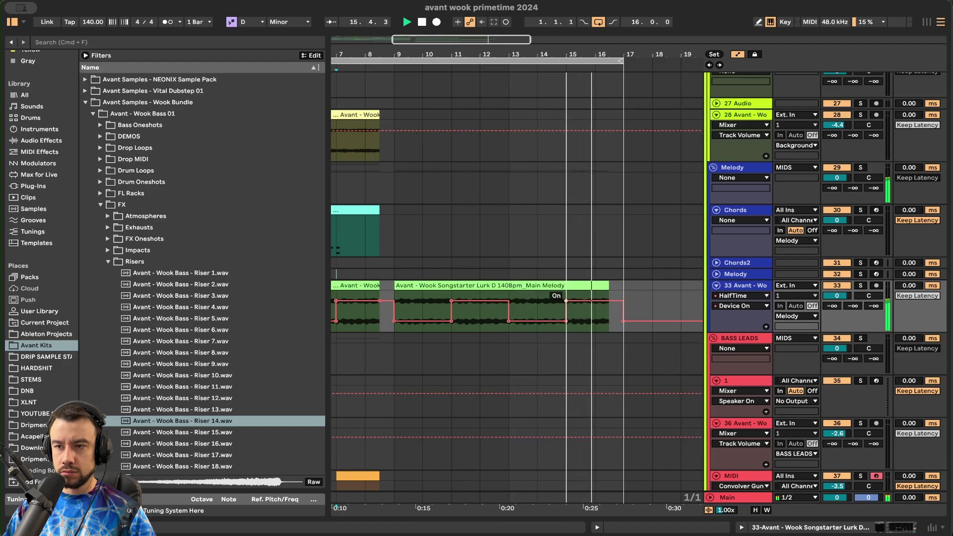
- Extend the end of the second melody clip to bar 17 and replay from bar 9
scroll(566, 299, down, 5)
scroll(506, 296, up, 6)
click(554, 284)
key(space)
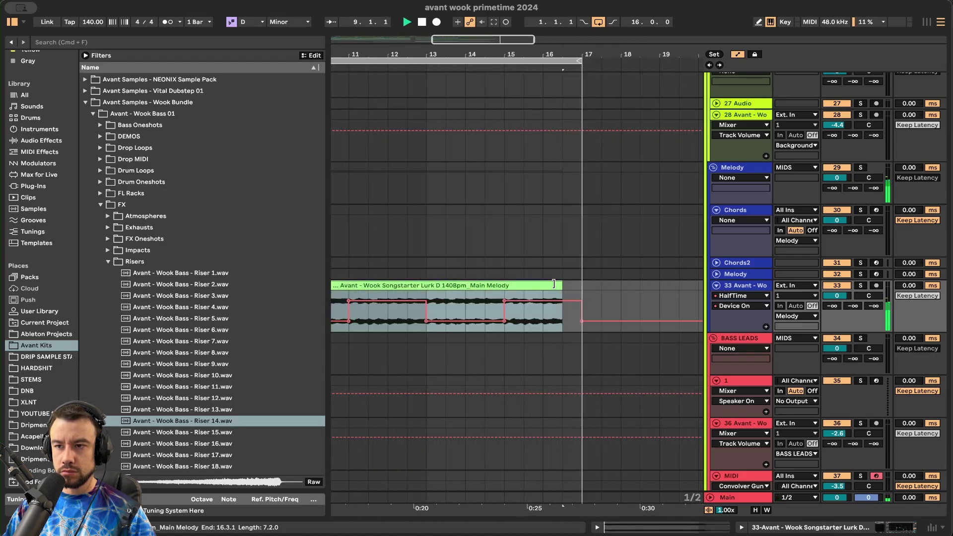
scroll(586, 286, down, 5)
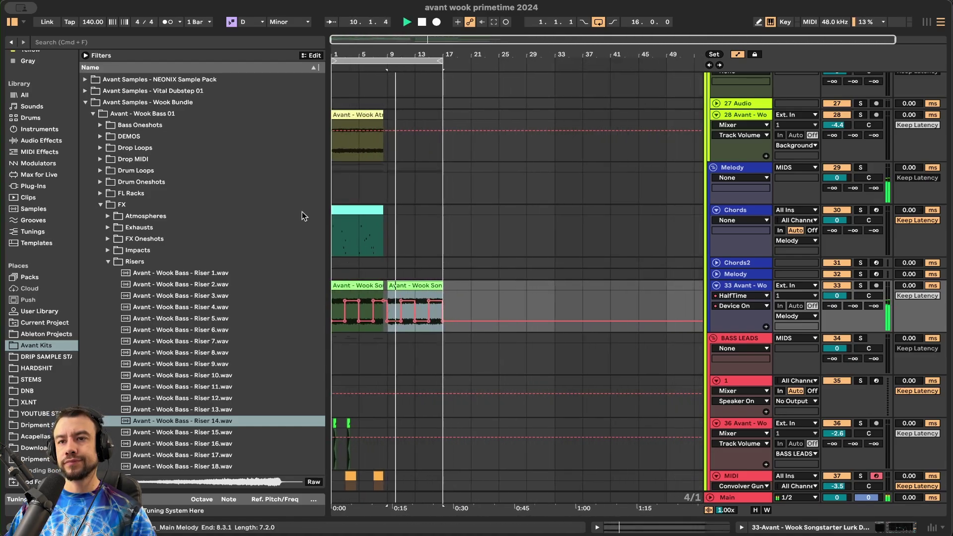
- Replay the arrangement from bar 1 and review the tracks from the melody up to the cymbals and highs group
click(12, 22)
double_click(421, 22)
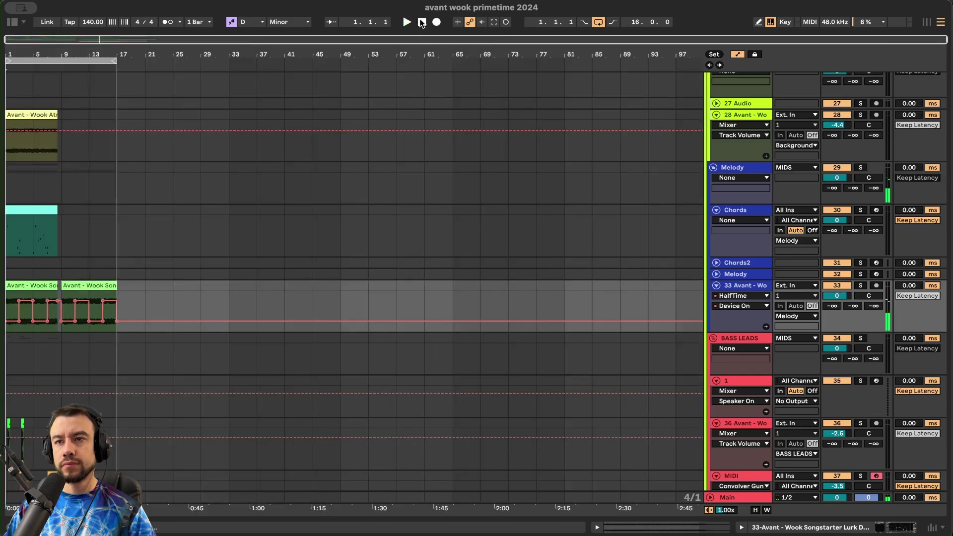
scroll(132, 269, up, 3)
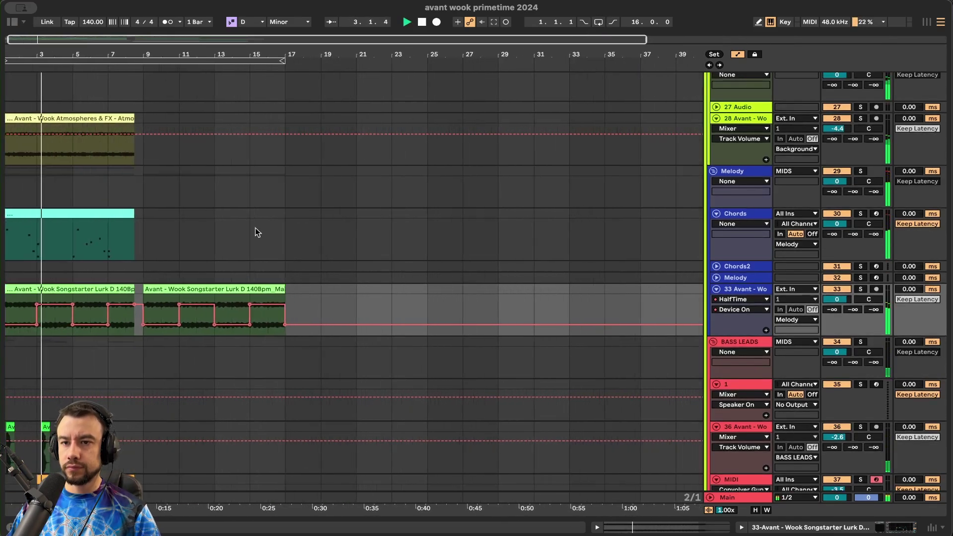
scroll(256, 228, up, 1)
scroll(255, 232, up, 10)
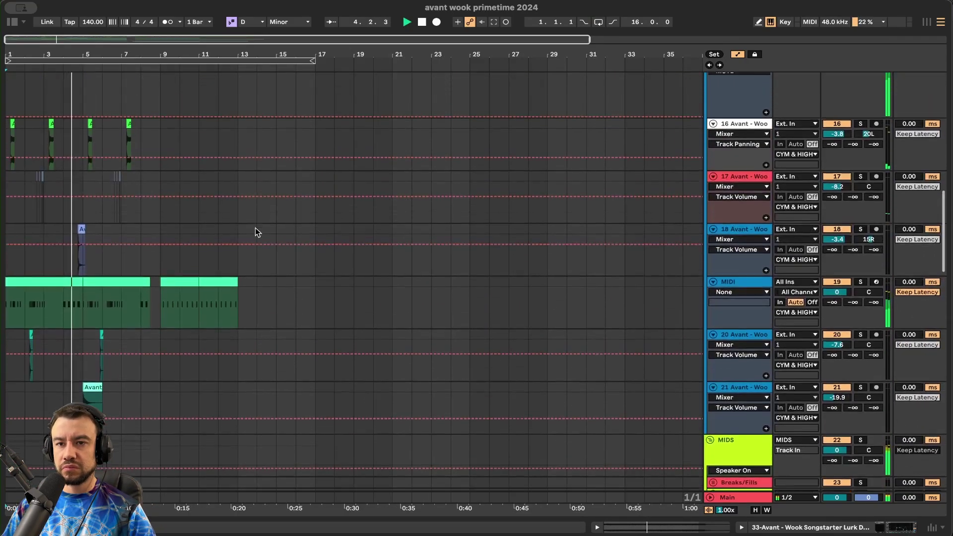
scroll(154, 286, up, 2)
scroll(155, 286, left, 2)
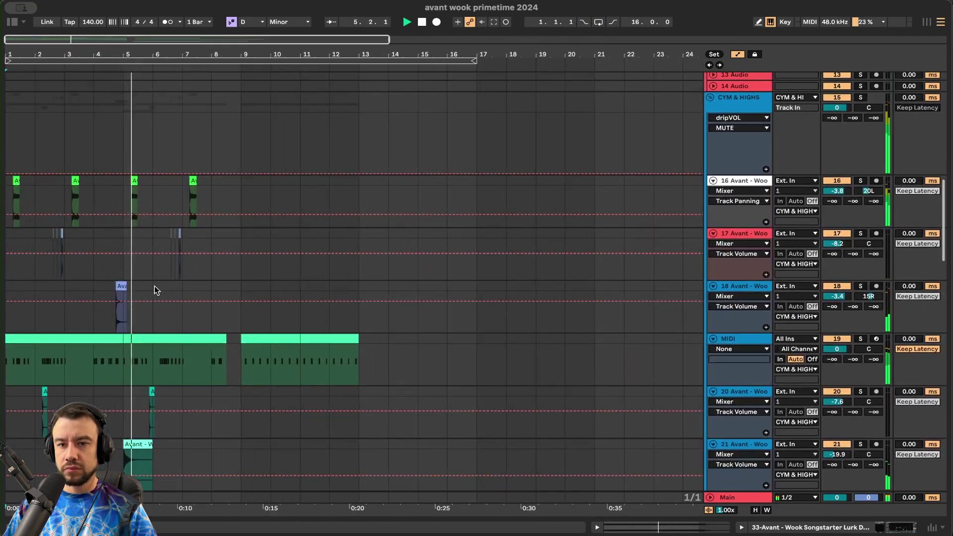
- Show the sample browser with the Risers folder collapsed, then switch to the Voice AI speech synthesis page in Safari
click(12, 22)
click(107, 262)
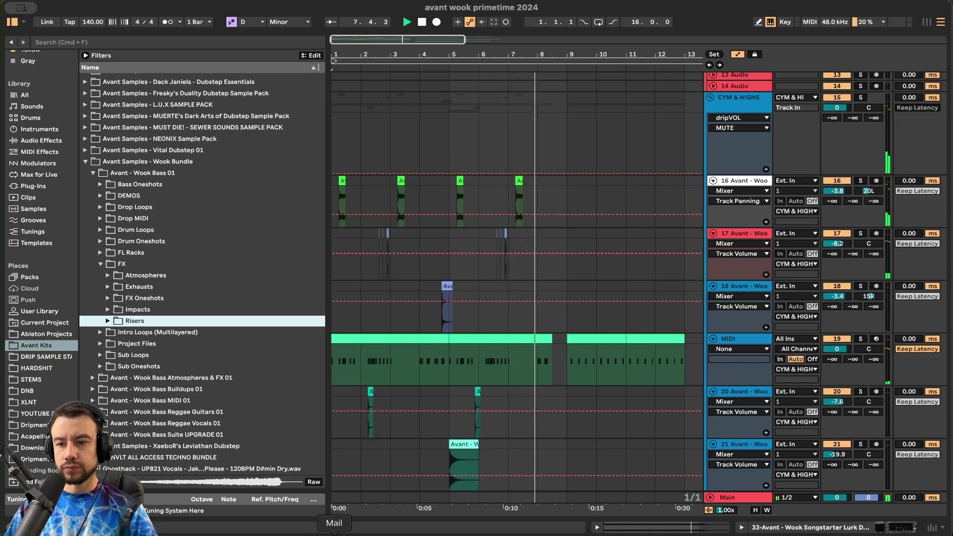
click(316, 533)
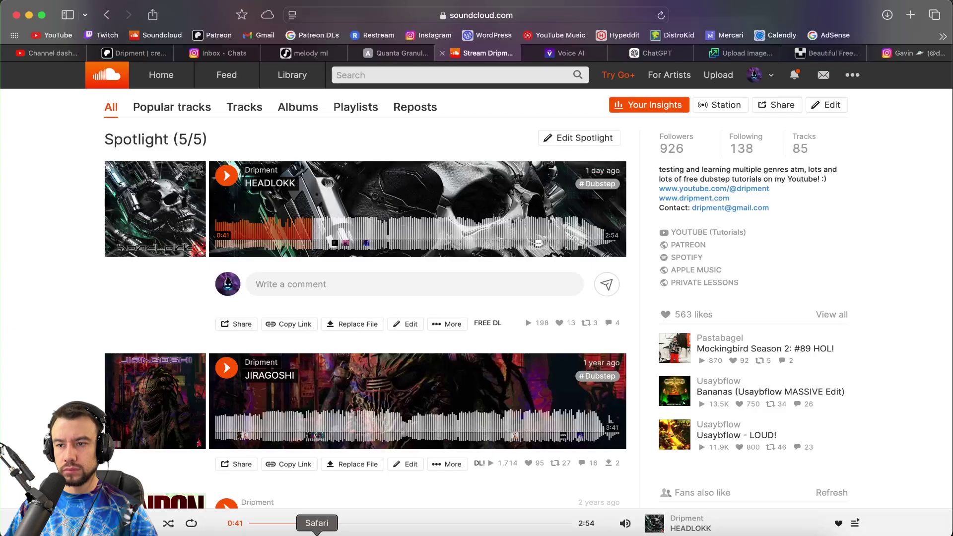
key(super+Tab)
key(super+Tab)
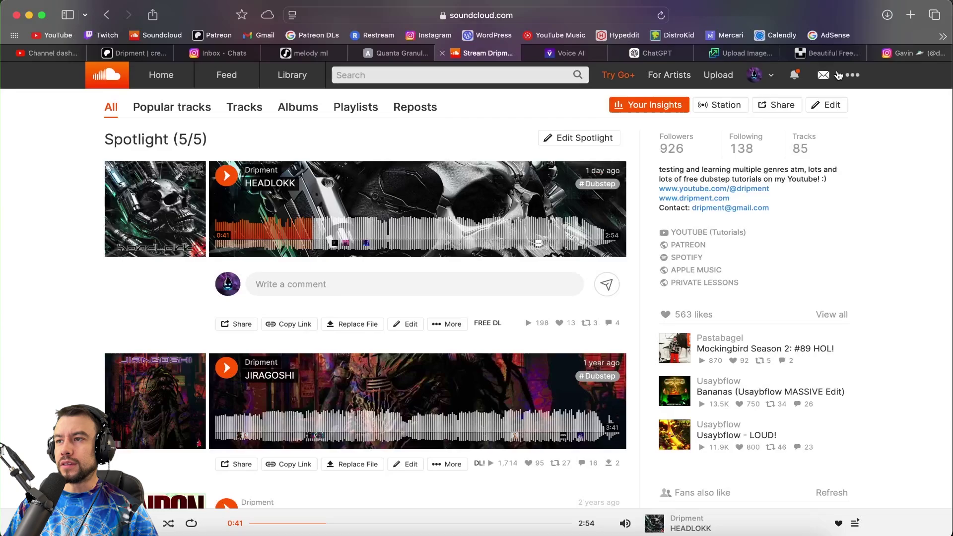
click(568, 53)
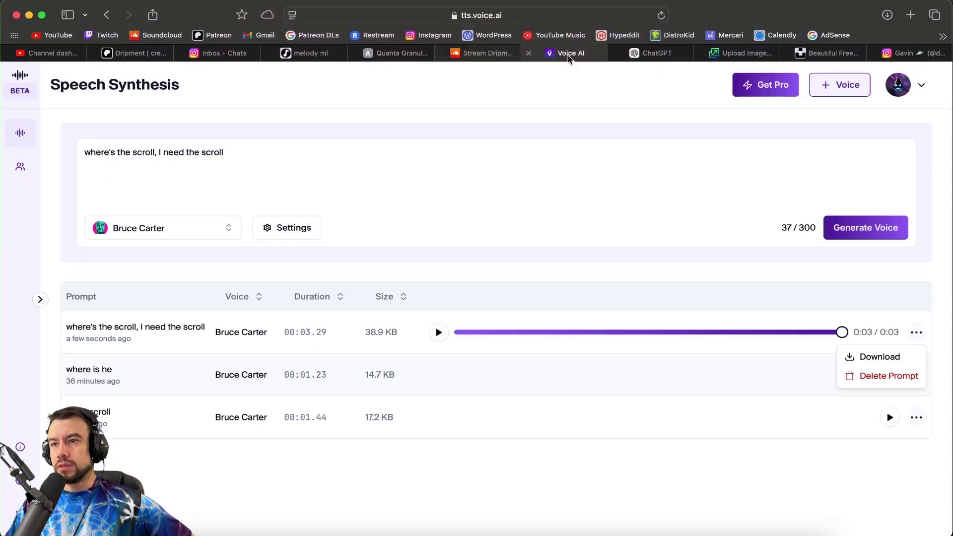
- Replace the speech prompt with "torus" and generate it in the Bruce Carter voice
click(230, 180)
triple_click(232, 181)
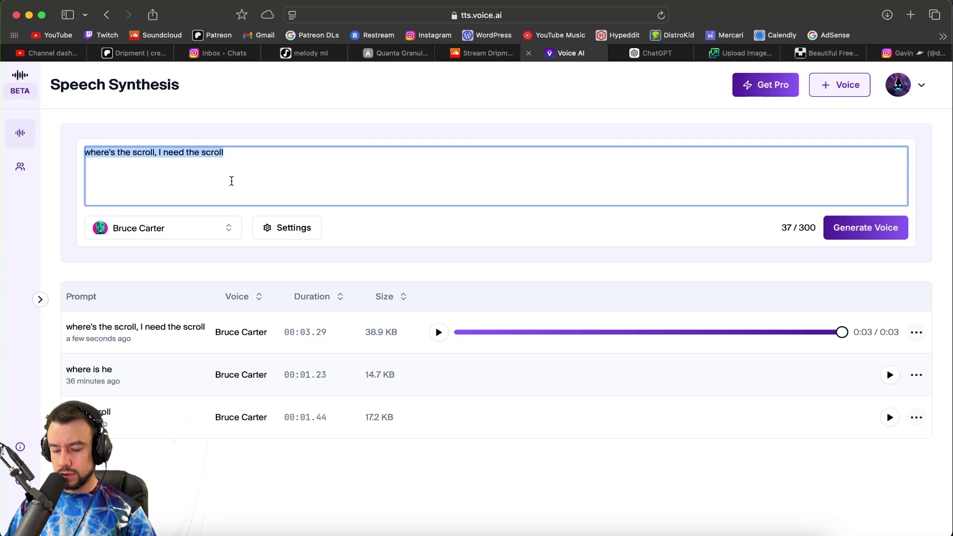
text(torus)
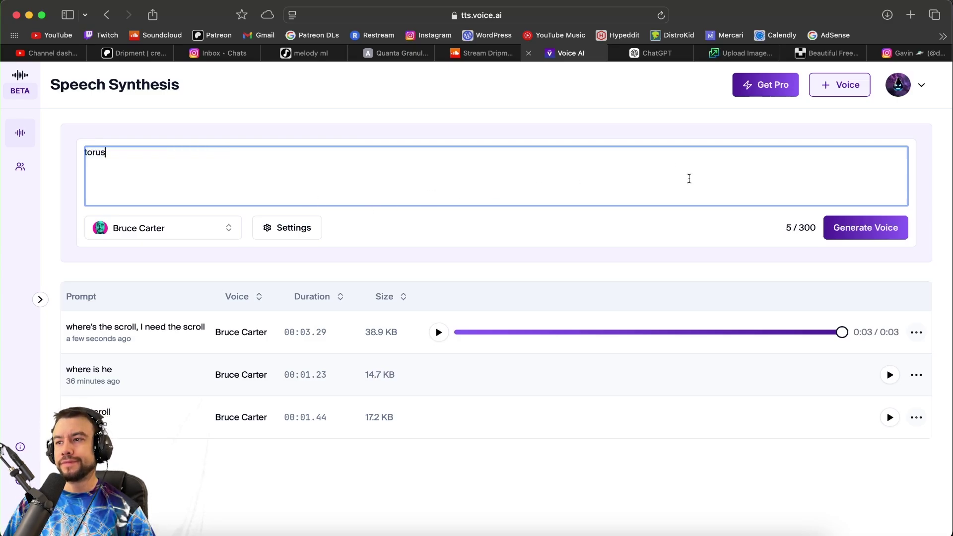
click(865, 234)
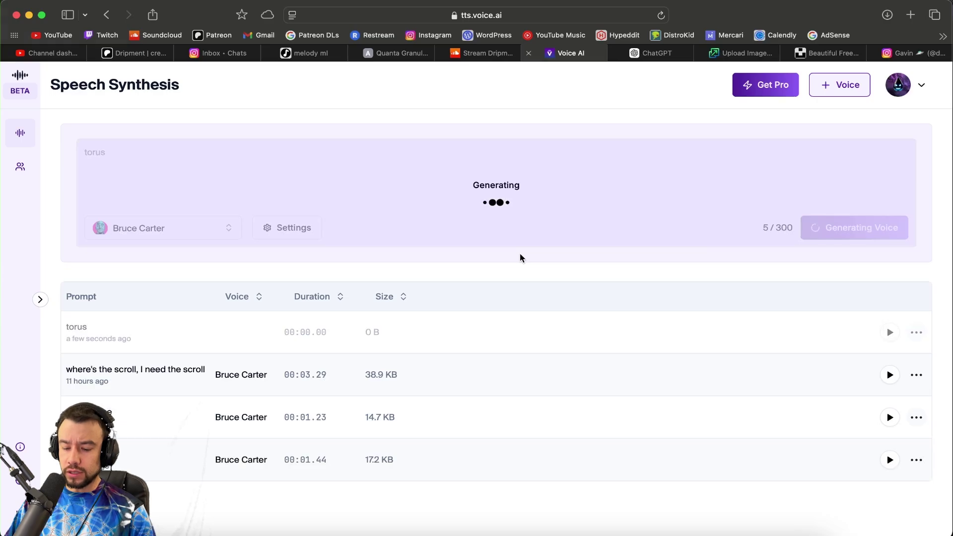
- Search the web for "torus" in a new browser tab
key(super+t)
text(torus)
key(Return)
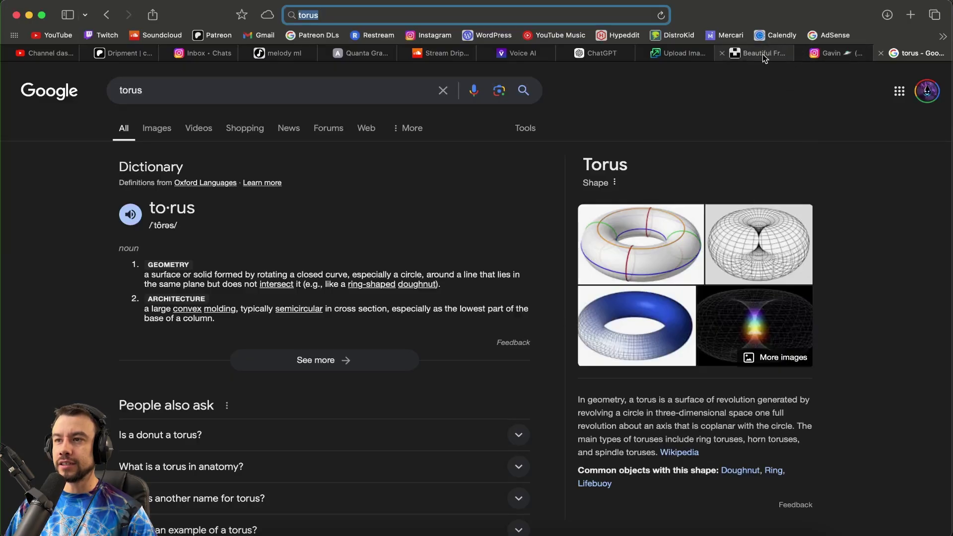
- Return to the Voice AI page and generate the "torus" prompt in the Walter Everly voice
click(546, 54)
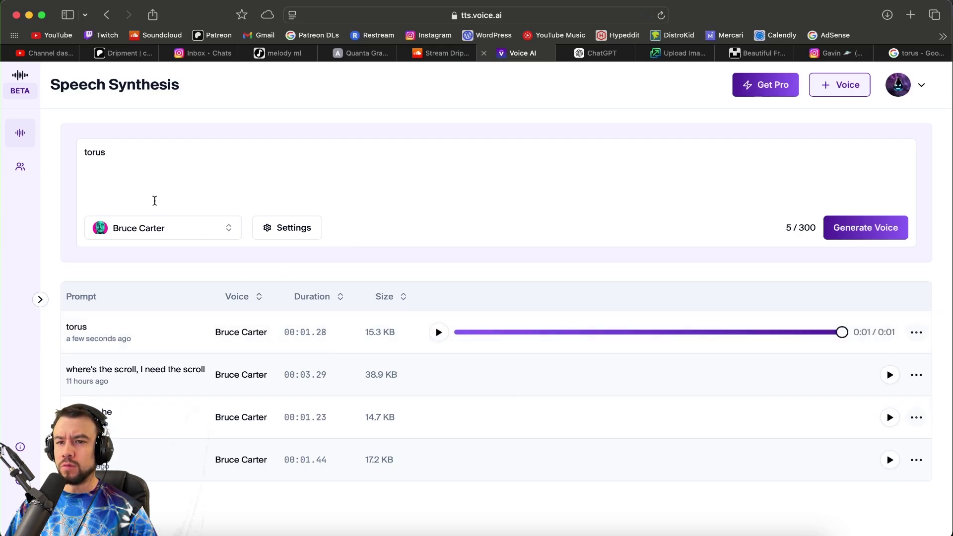
click(210, 186)
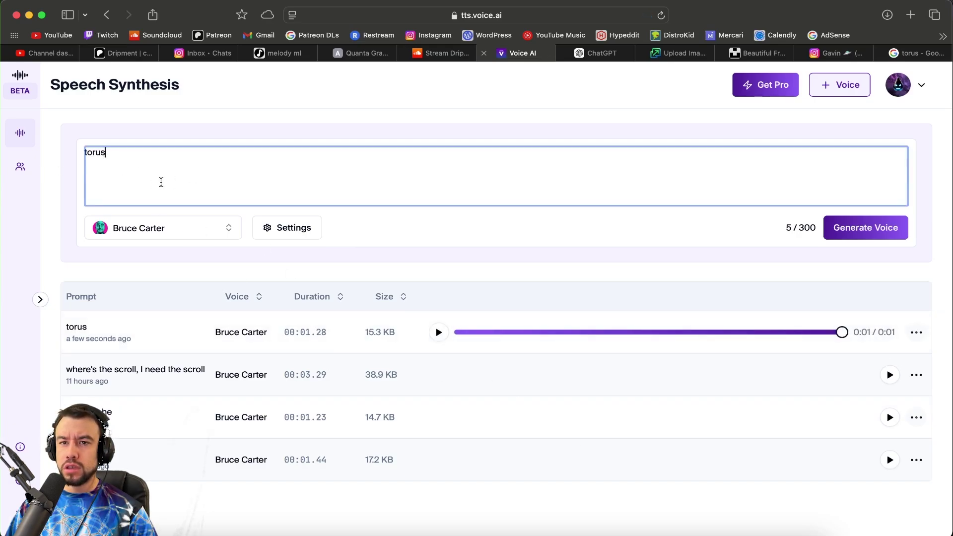
click(135, 237)
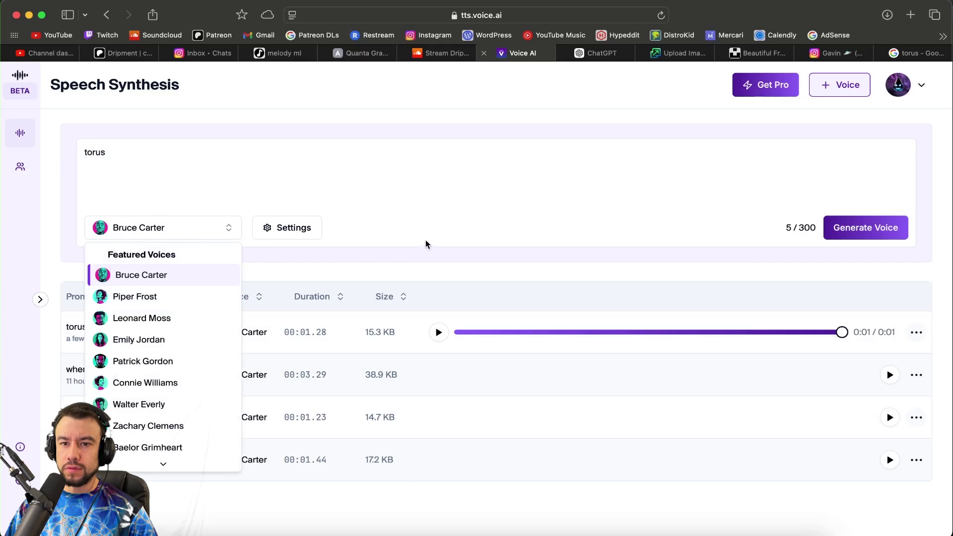
click(149, 404)
click(886, 230)
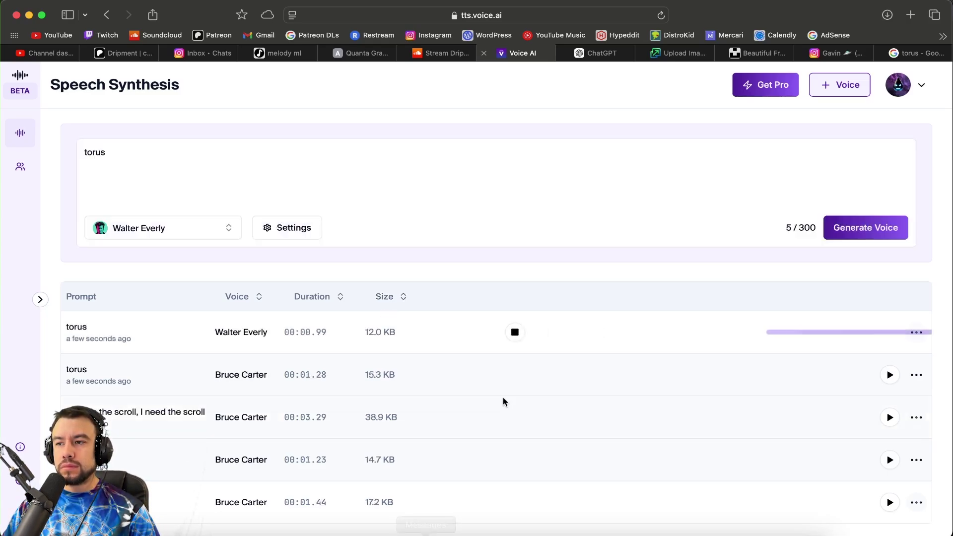
- Generate "flow through the torus" in the Walter Everly voice and download the Walter Everly "torus" clip
triple_click(201, 168)
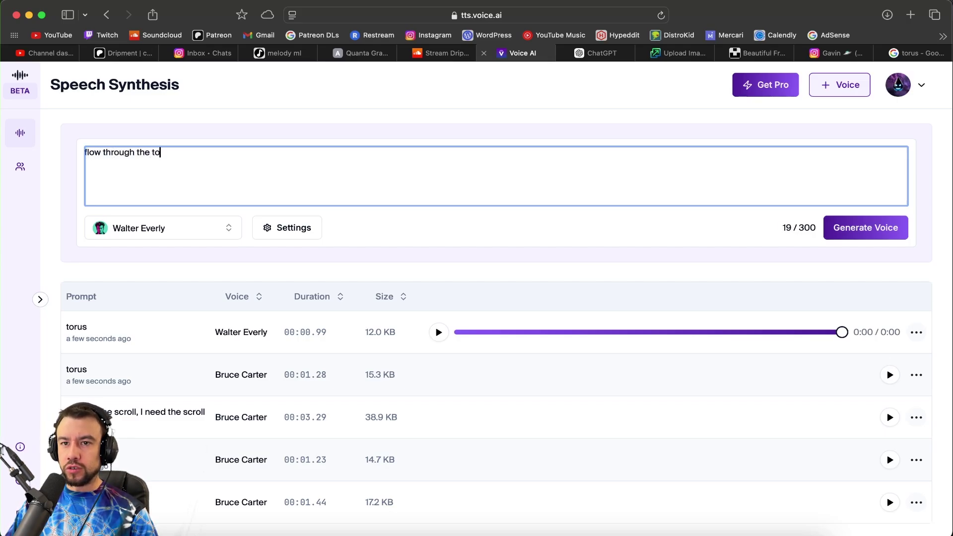
click(889, 229)
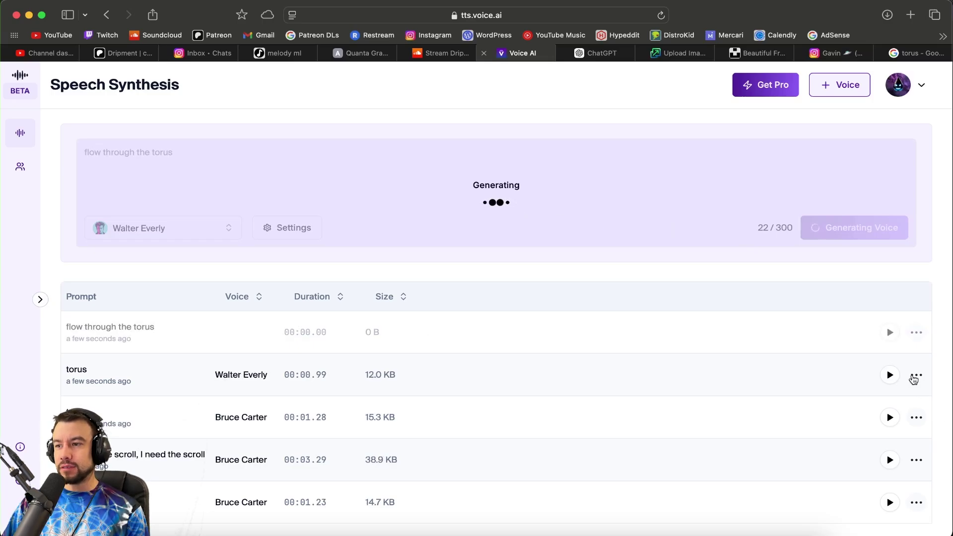
click(915, 378)
click(881, 399)
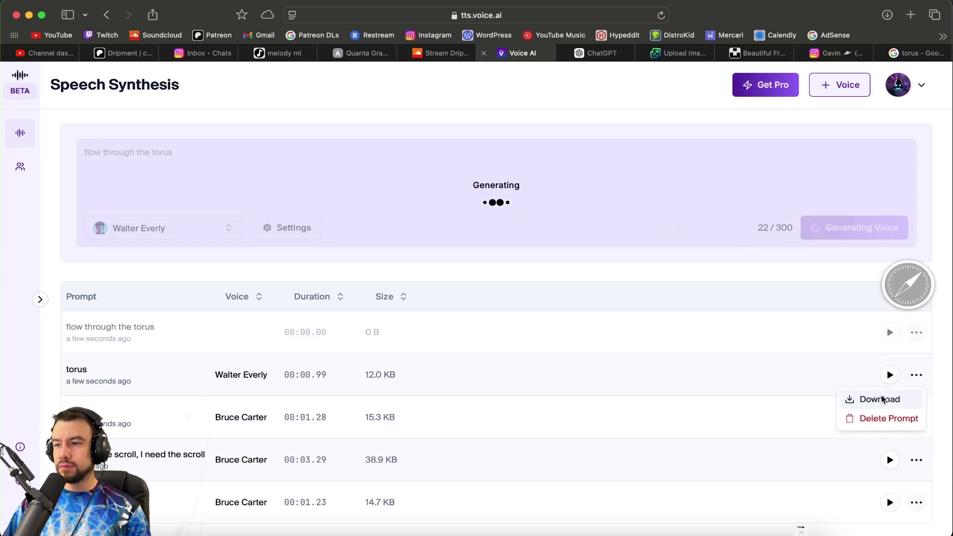
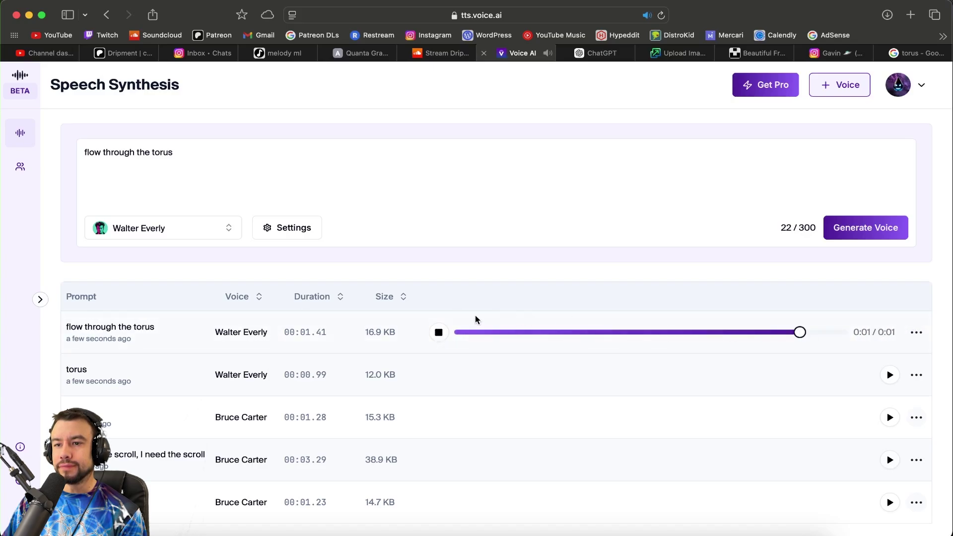
- Generate "flow through the torus" in the Bruce Carter voice and play the result
click(263, 236)
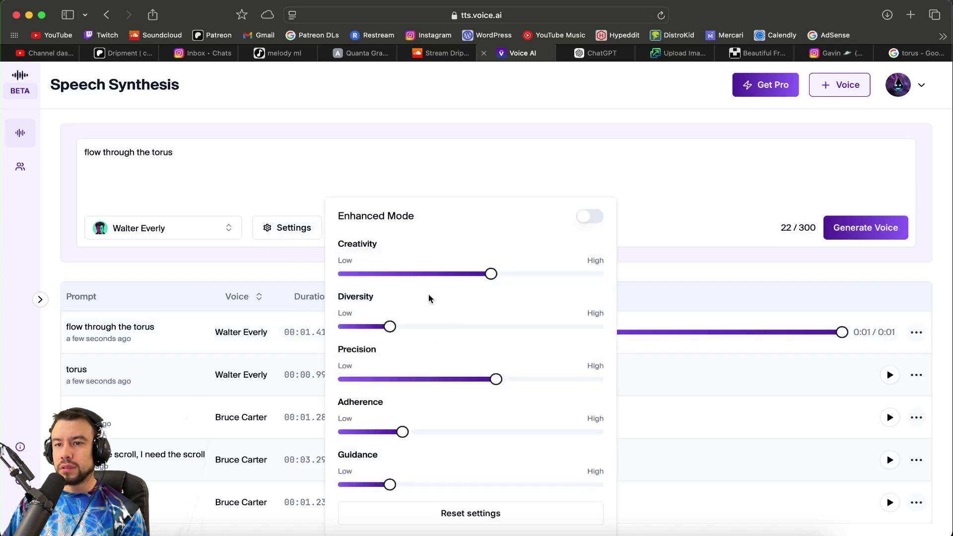
click(676, 238)
click(191, 227)
click(162, 276)
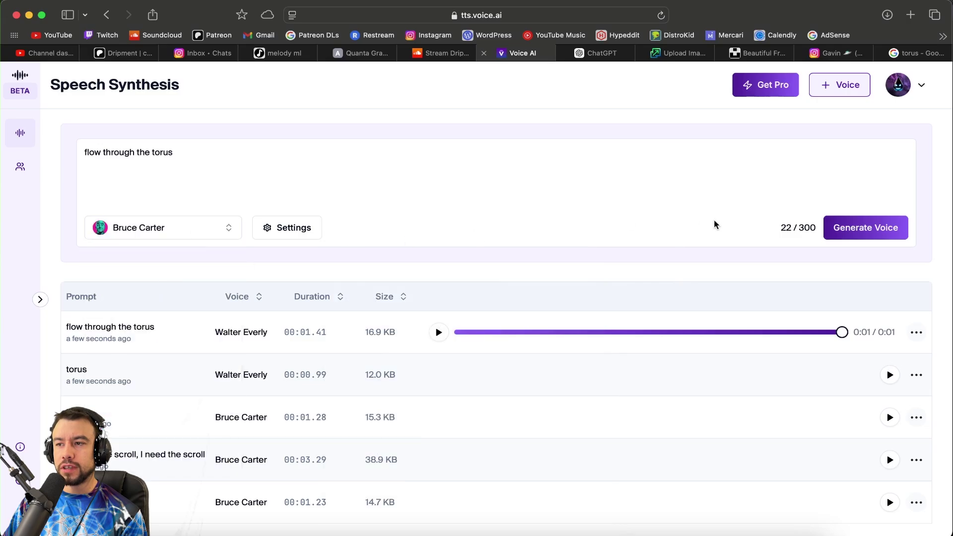
click(859, 238)
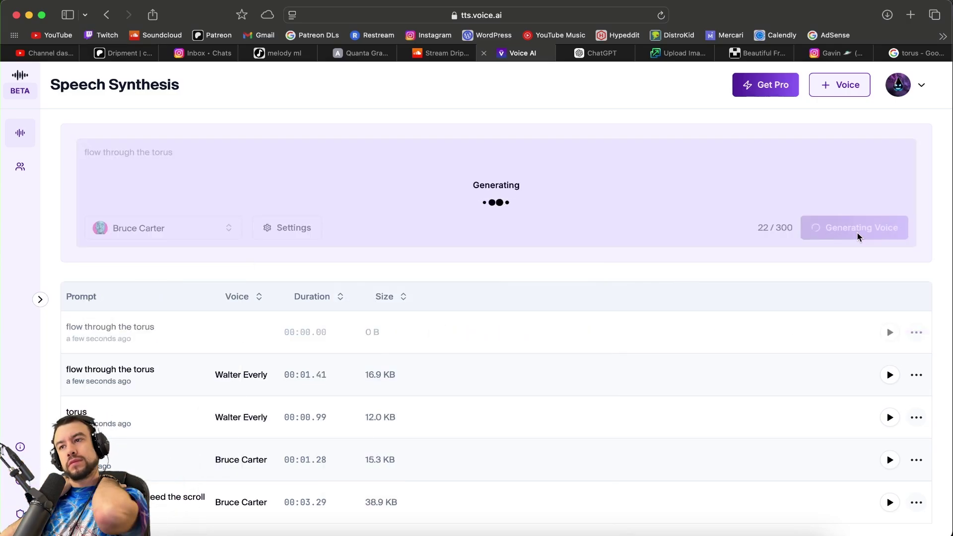
click(890, 332)
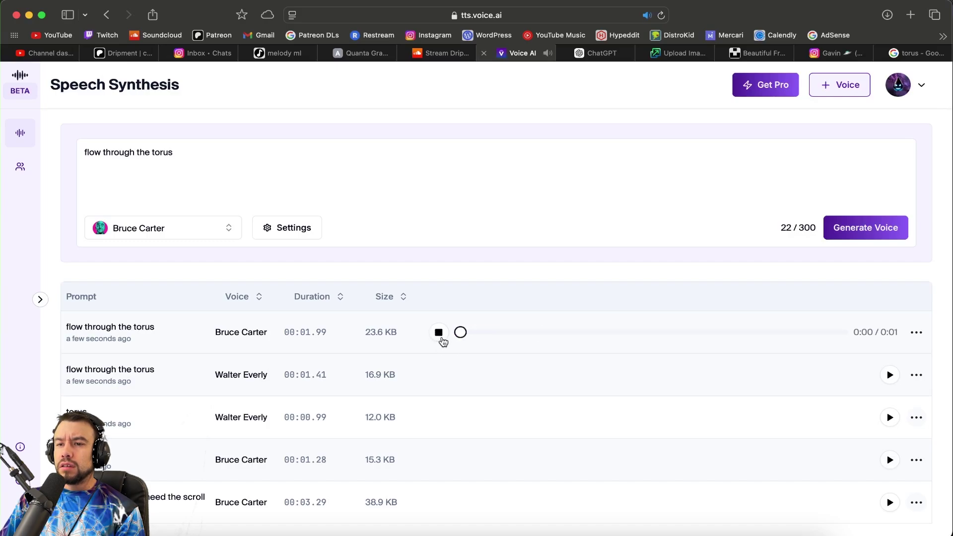
- Download the Walter Everly version of "flow through the torus" and switch back to Ableton Live
click(913, 340)
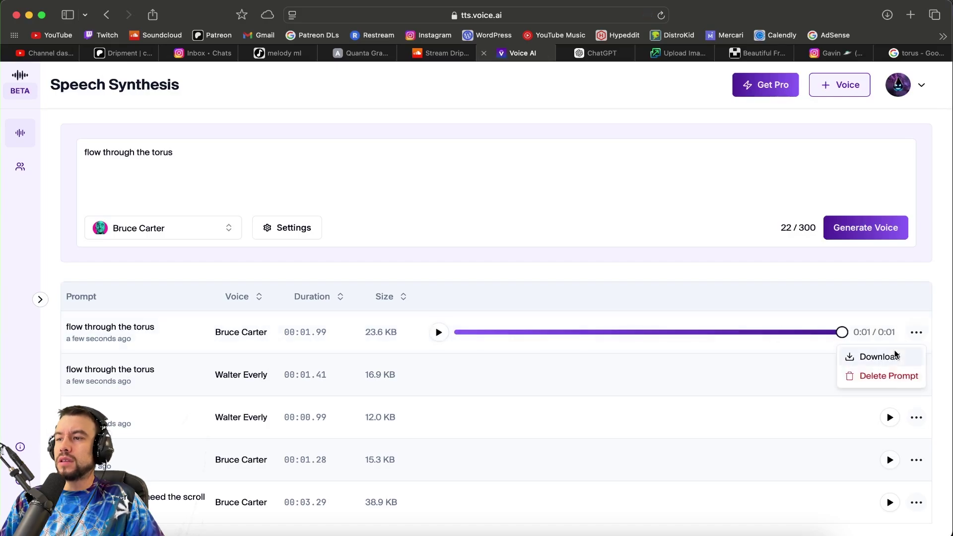
click(830, 362)
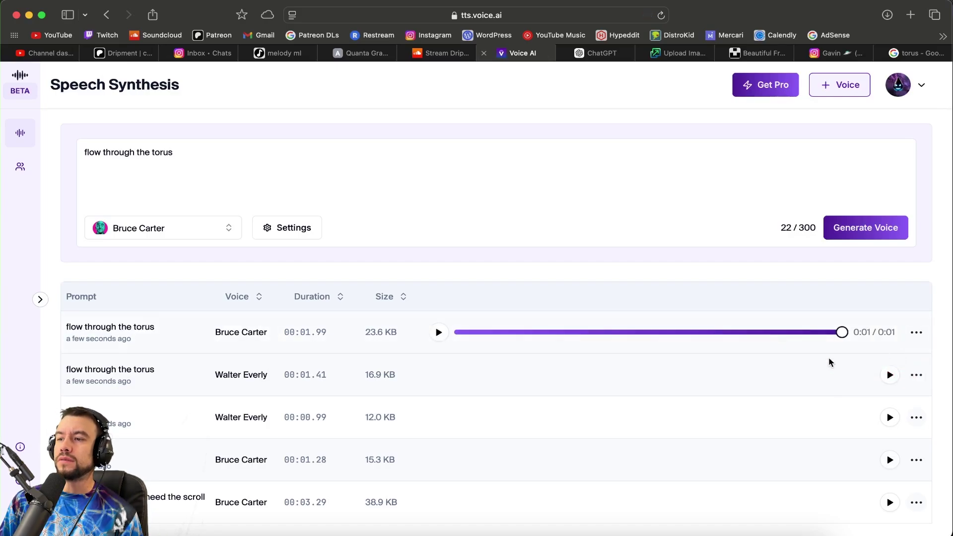
click(916, 377)
click(877, 398)
click(243, 532)
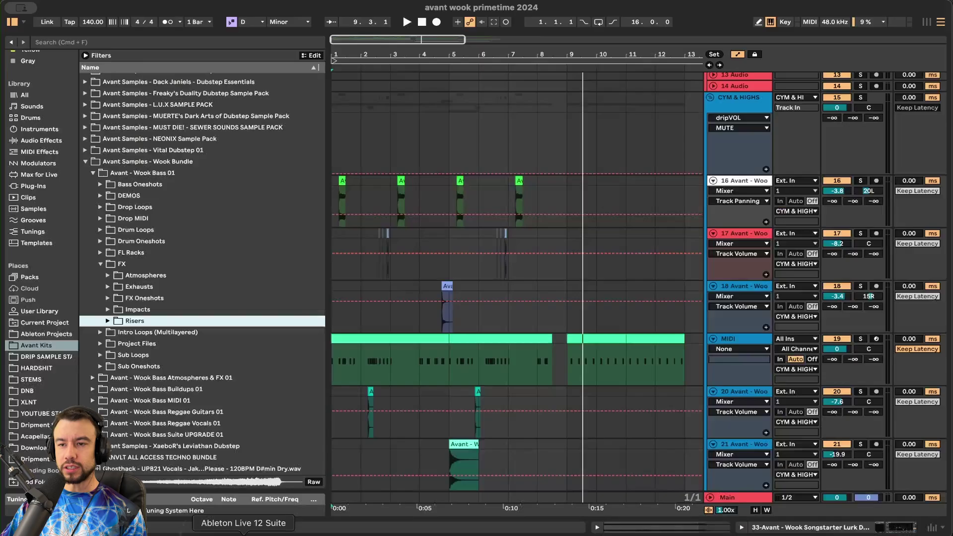
- Play the arrangement and insert a new audio track below track 2 in the VOX & SAMPLES group
key(space)
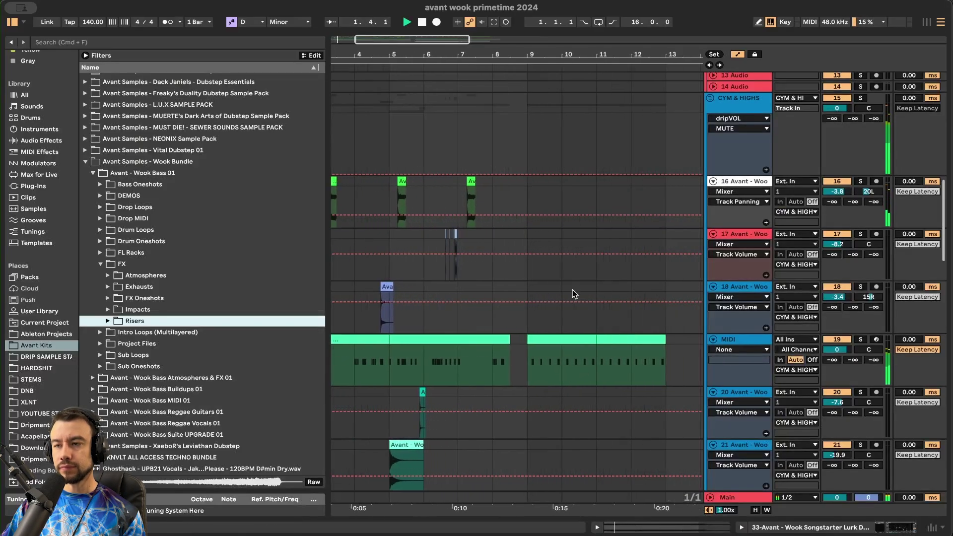
scroll(580, 357, up, 15)
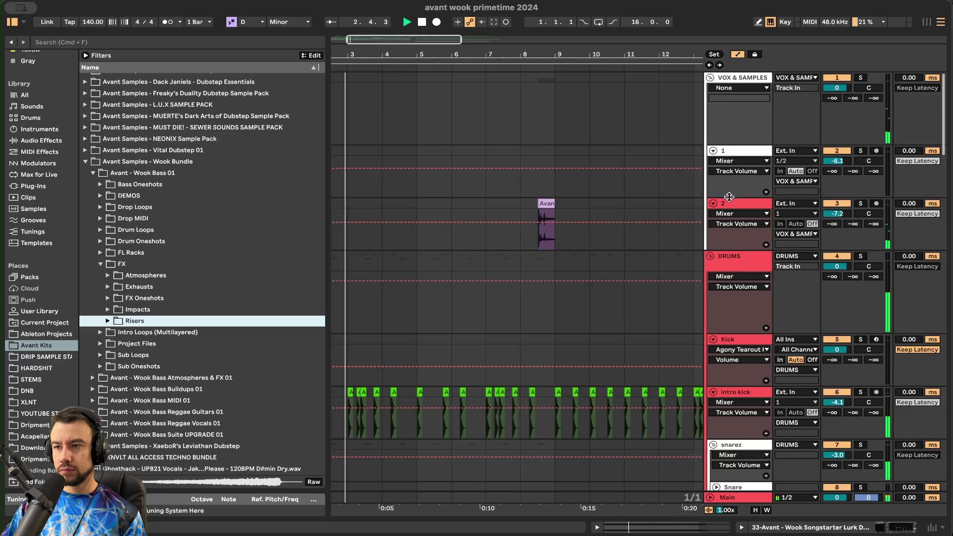
click(729, 199)
key(super+t)
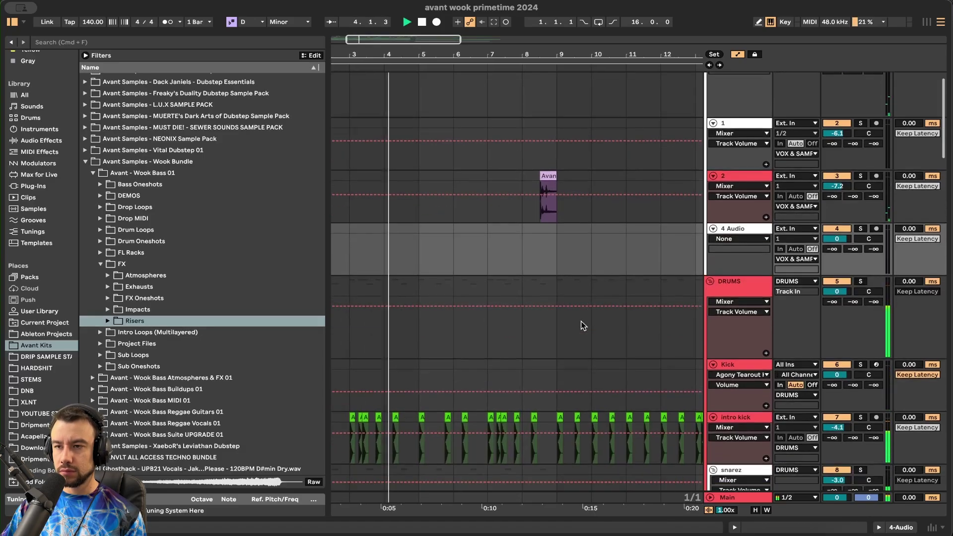
scroll(574, 309, up, 3)
scroll(574, 310, right, 2)
scroll(573, 310, down, 1)
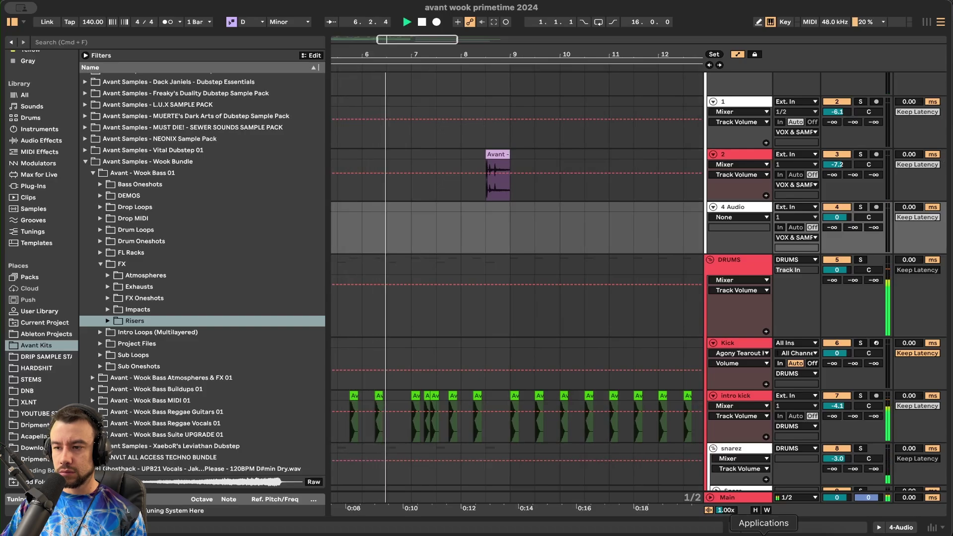
- Place voice-ai-walter-everly-2024-10-05-1141.mp3 from the downloads on the new audio track at bar 8.3
click(804, 530)
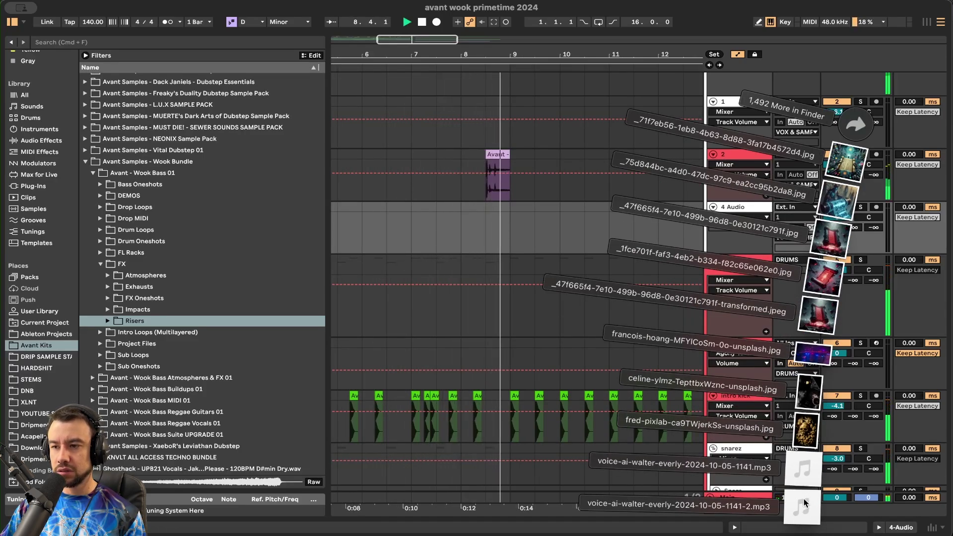
mouse_move(804, 503)
mouse_down()
mouse_move(794, 509)
mouse_move(489, 237)
mouse_move(495, 206)
mouse_move(503, 213)
mouse_up()
key(space)
scroll(490, 237, up, 8)
key(super+space)
scroll(491, 237, down, 1)
- Replay from bar 8 to audition the voice clip against the vocal sample on track 2
click(490, 237)
key(space)
scroll(501, 234, down, 5)
click(463, 228)
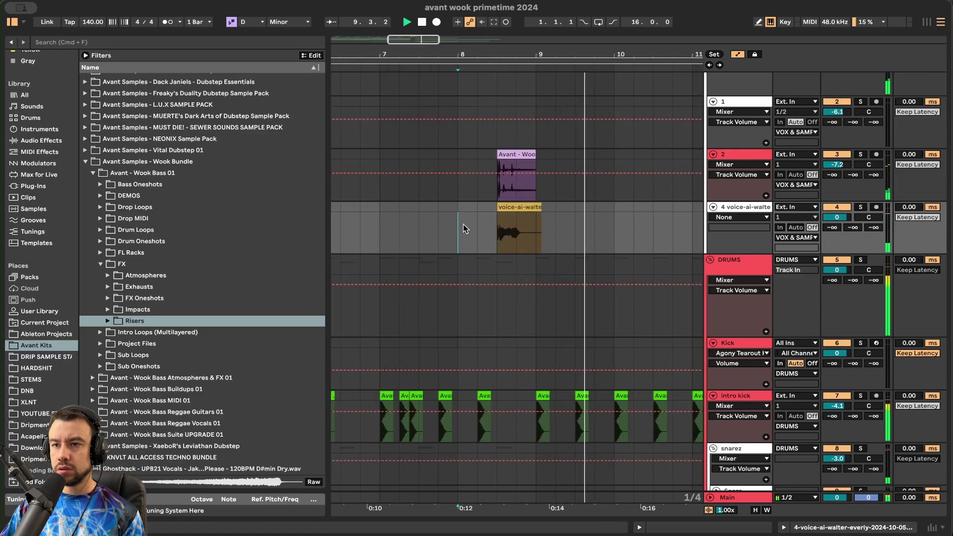
scroll(504, 250, up, 3)
key(space)
key(space)
scroll(526, 215, down, 5)
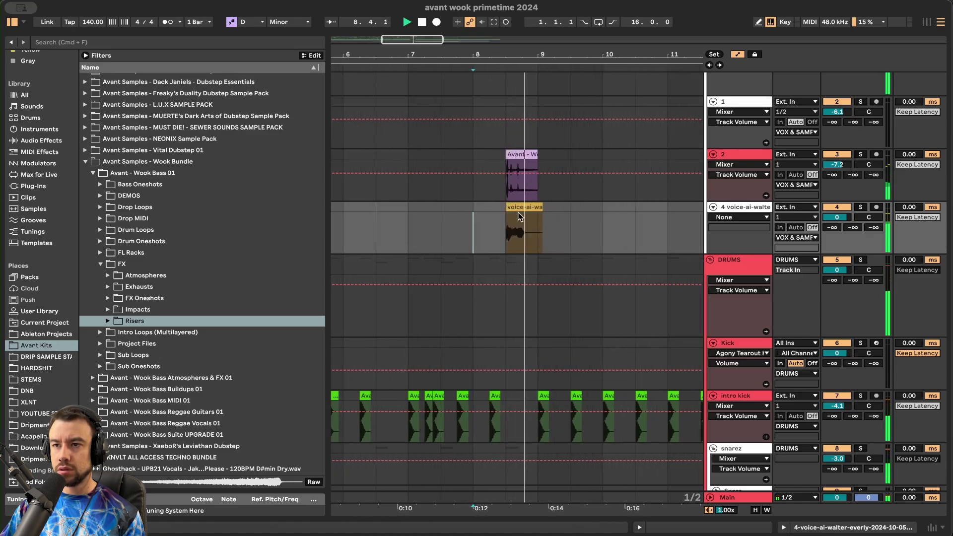
- Move the voice clip to start at 8.4.1, shorten it to end at about 9.1.2, and replay the transition
click(521, 212)
mouse_move(524, 207)
mouse_down()
mouse_move(576, 207)
mouse_move(560, 207)
mouse_up()
click(506, 231)
key(space)
key(space)
scroll(523, 247, up, 3)
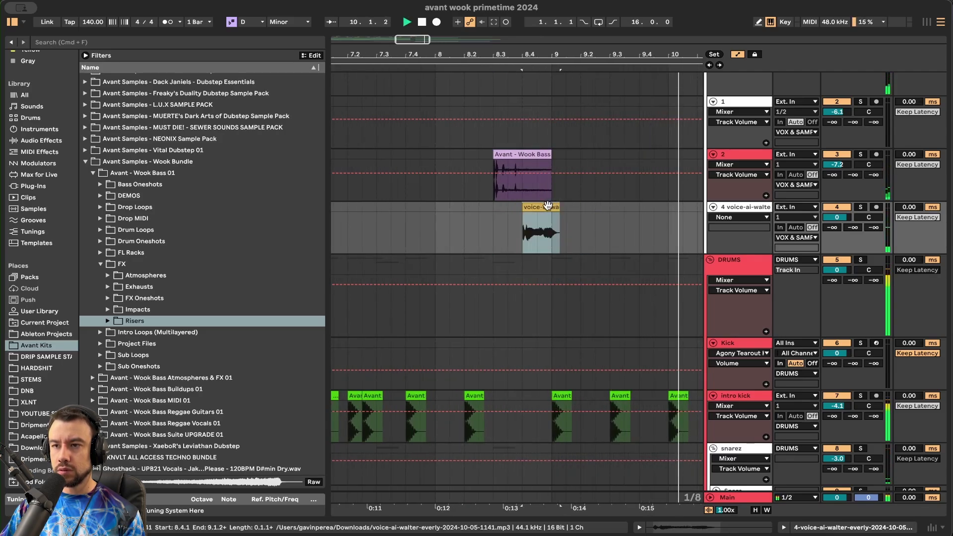
- Trim the end of the voice clip on track 4 back to 9.1.1
double_click(536, 209)
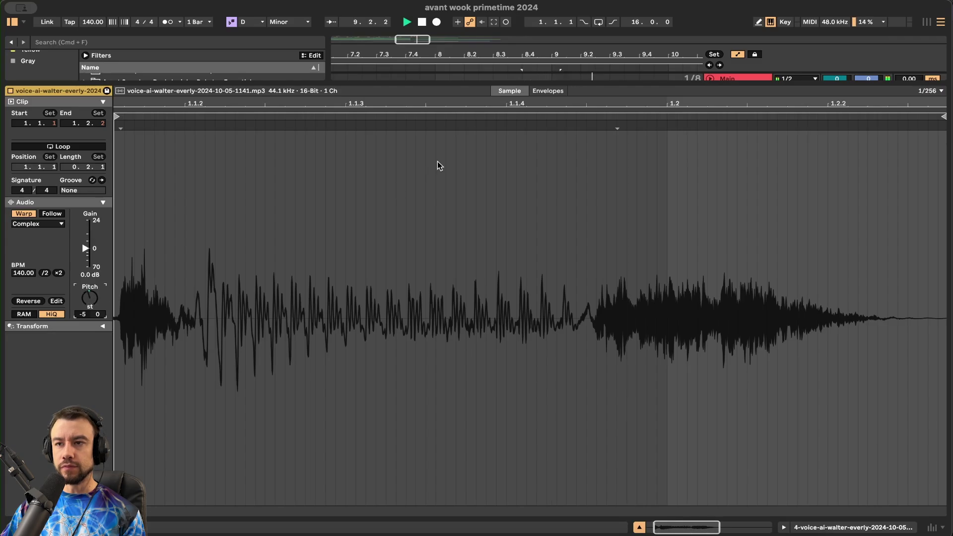
key(alt+super+l)
scroll(517, 224, up, 4)
scroll(546, 199, up, 5)
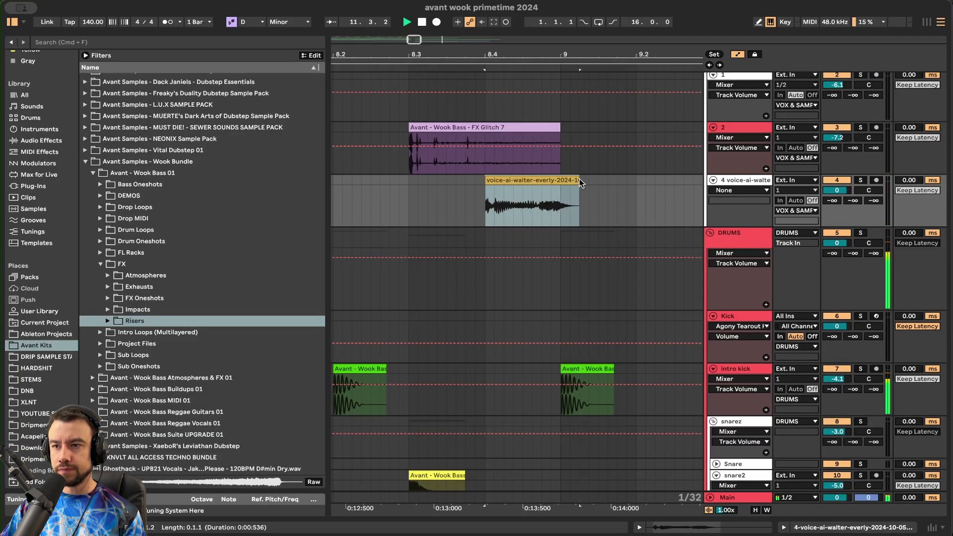
scroll(579, 181, down, 3)
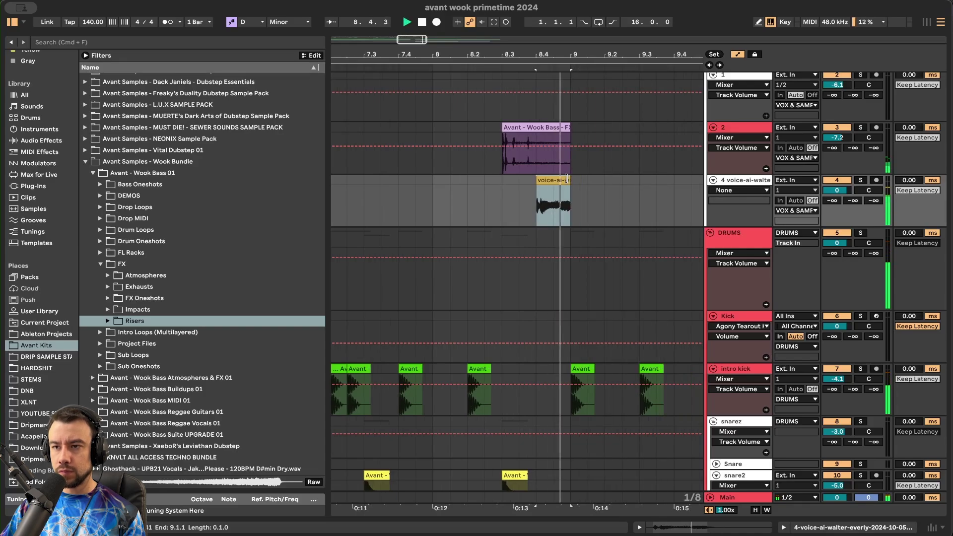
scroll(574, 180, down, 3)
- Find SerumFX in the browser and load it on the voice track, opening its effects window
double_click(733, 183)
key(super+f)
text(serumf)
click(168, 112)
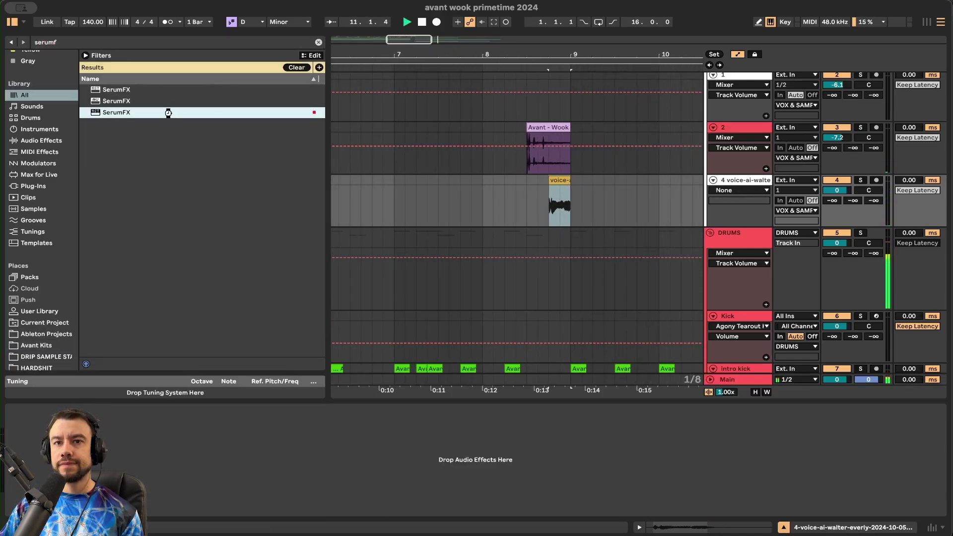
click(32, 410)
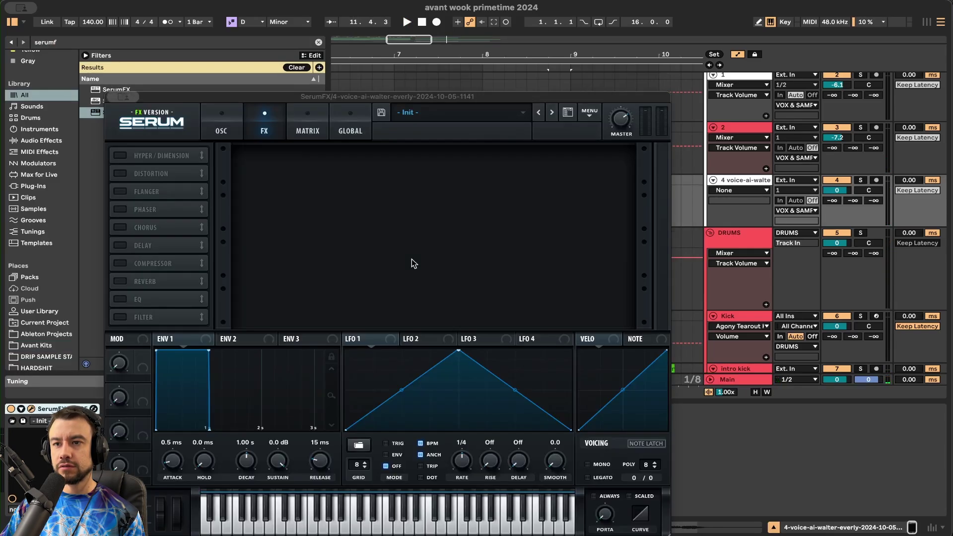
- Enable SerumFX's Tube distortion with the drive at about 48% and switch on the MG Low 6 filter while playing
click(120, 173)
key(space)
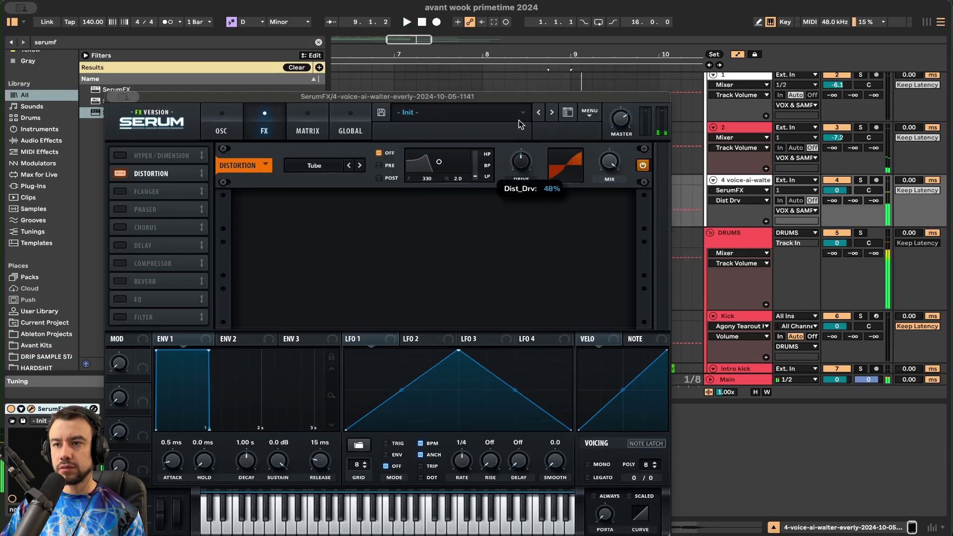
click(120, 317)
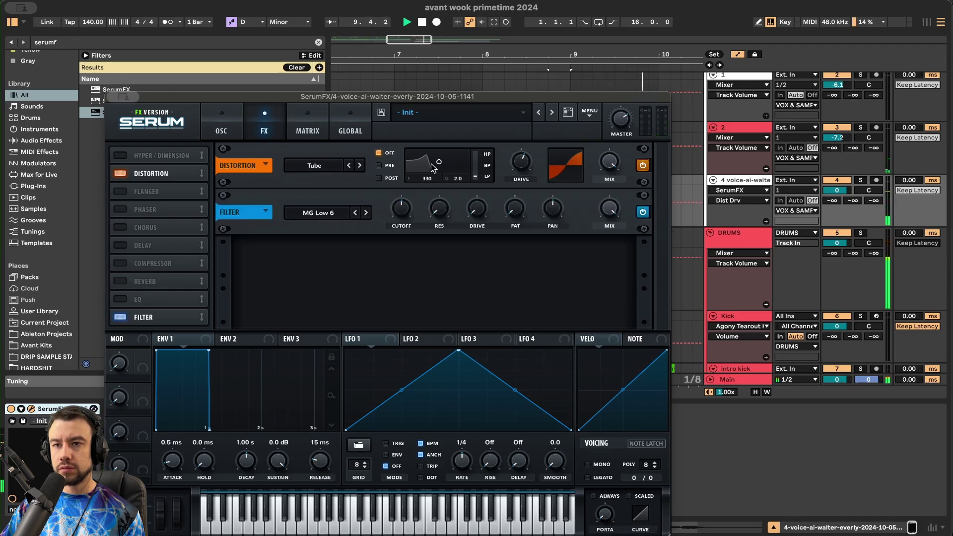
- Enable SerumFX's delay with about 61% feedback, linked unsynced times of 24.01 and a raised mix
click(120, 245)
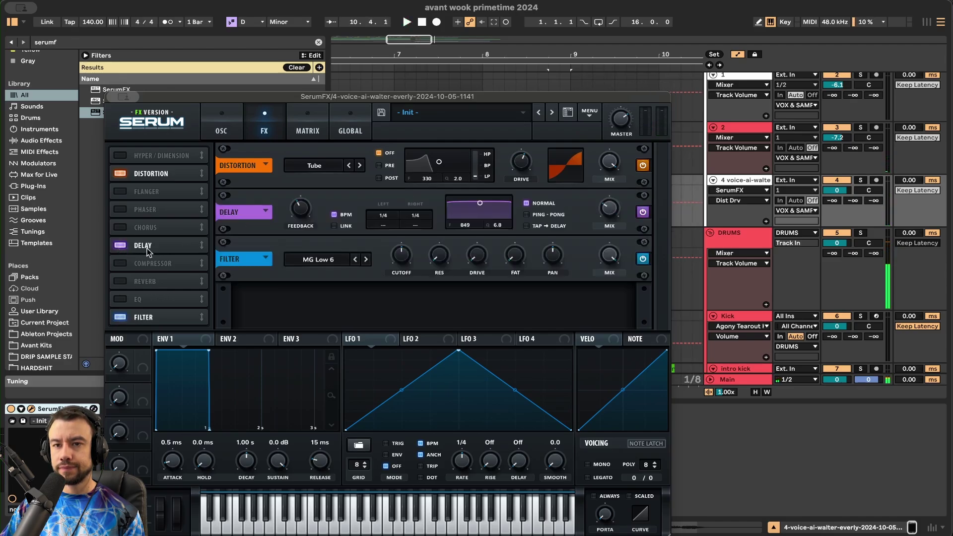
click(336, 226)
drag(301, 208, 300, 196)
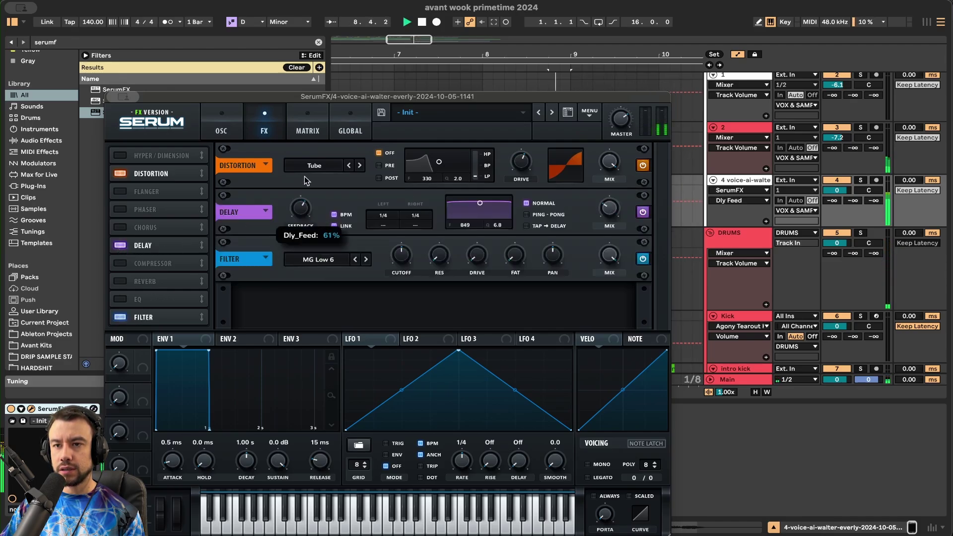
click(334, 215)
drag(384, 218, 381, 242)
drag(613, 208, 613, 18)
drag(407, 209, 404, 217)
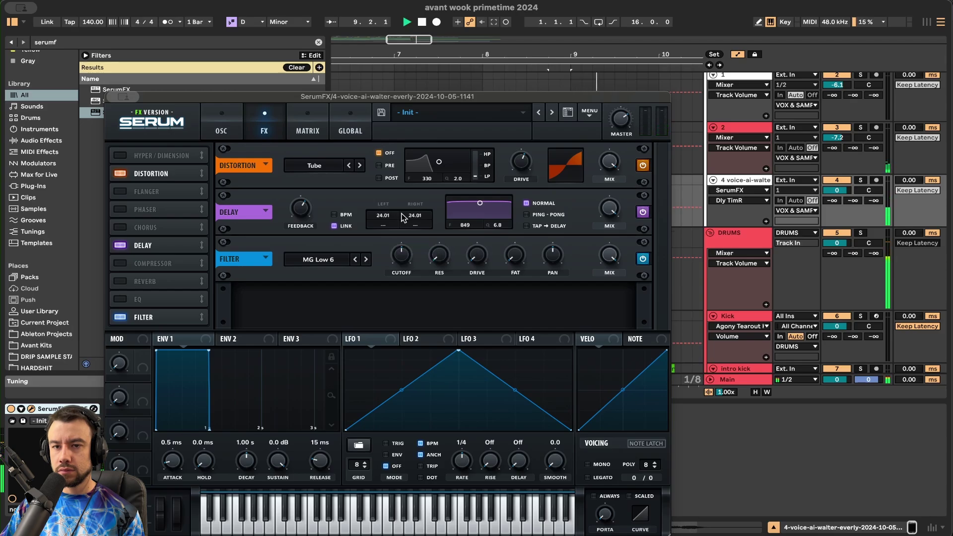
- Enable SerumFX's compressor in multiband mode, raise its gain and adjust the threshold
click(118, 264)
click(489, 273)
drag(450, 256, 448, 214)
mouse_move(301, 254)
mouse_down()
mouse_move(305, 288)
mouse_move(295, 251)
mouse_up()
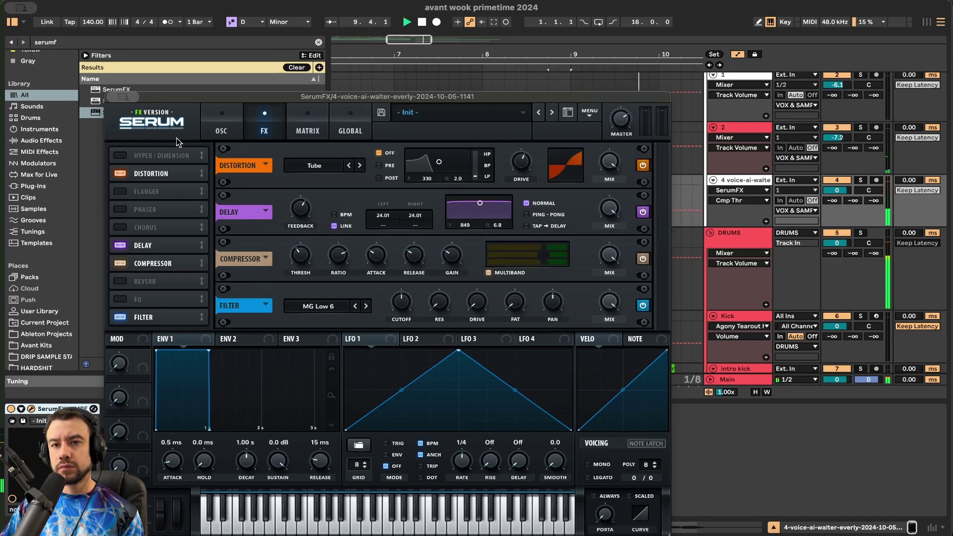
- Close the SerumFX window and insert Multiband Dynamics ahead of SerumFX on the voice track
click(124, 96)
key(super+f)
text(m)
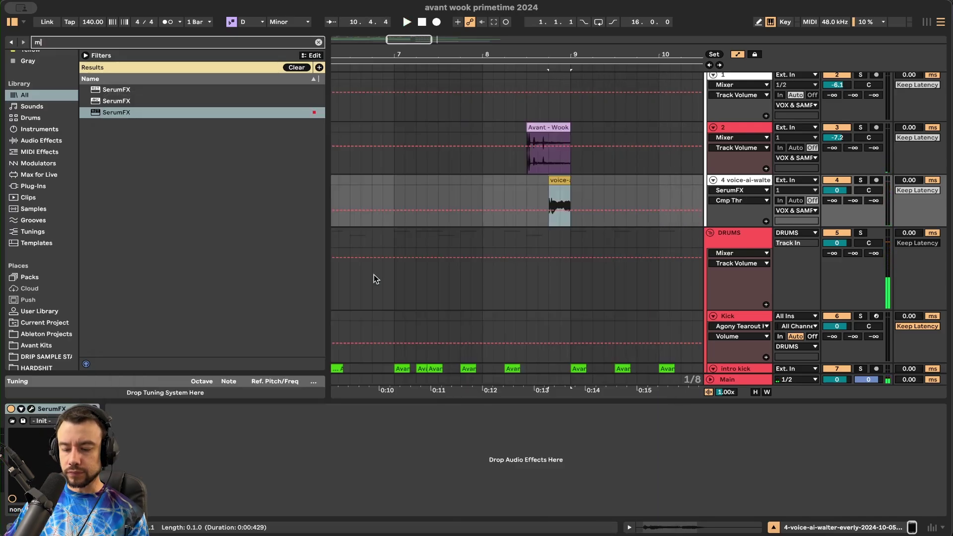
text(ulti)
click(118, 111)
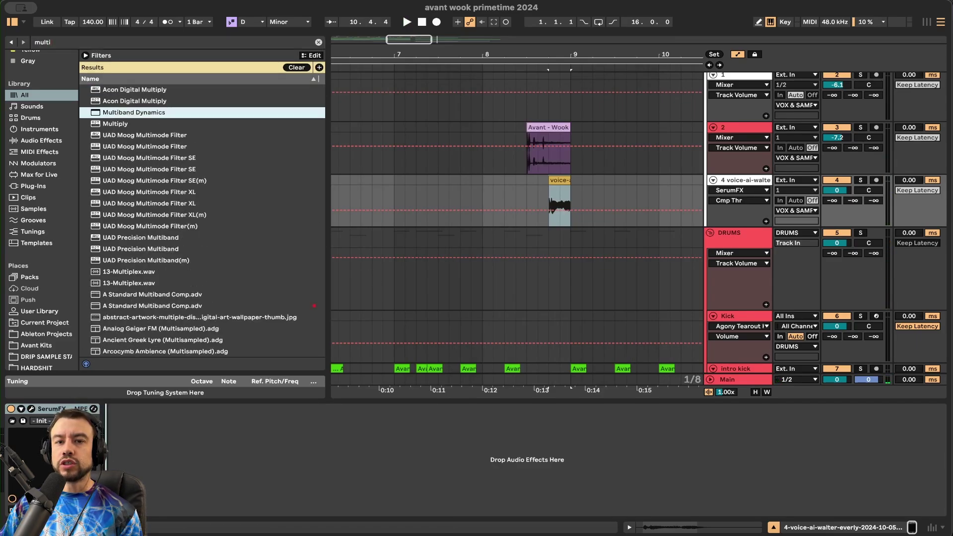
drag(119, 112, 114, 407)
- Group SerumFX into an audio effect rack, add an empty parallel chain and lower the SerumFX chain to -4.3 dB during playback
click(439, 409)
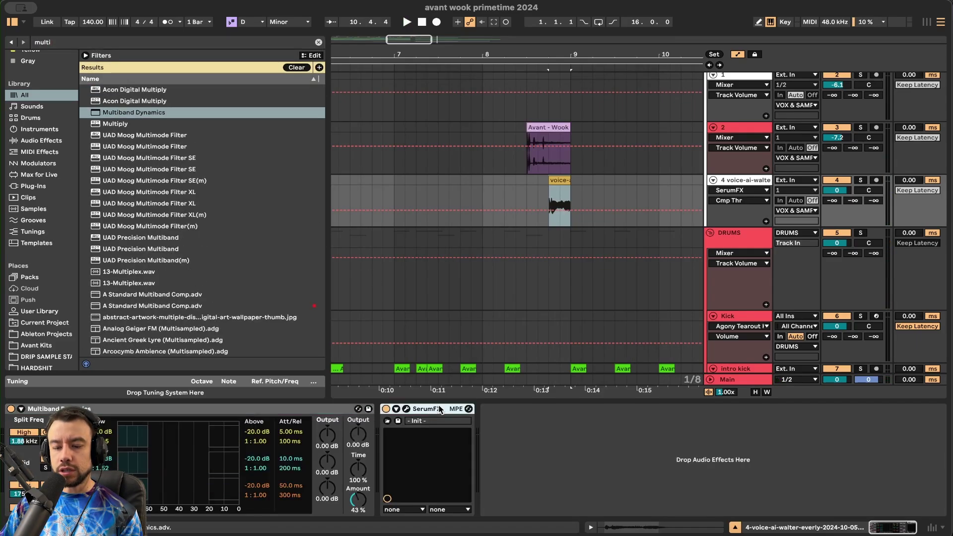
key(super+g)
right_click(451, 468)
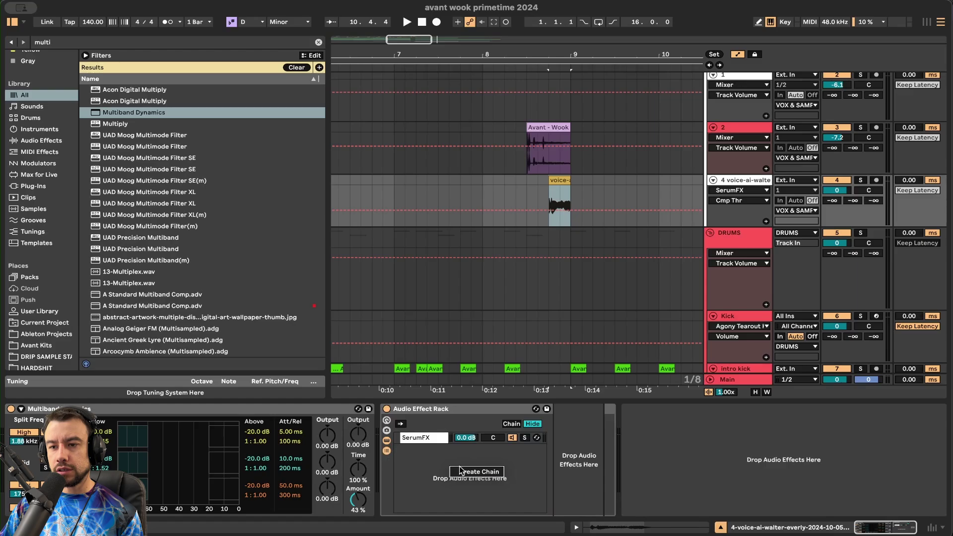
click(461, 472)
key(space)
click(417, 437)
key(space)
key(space)
drag(466, 438, 466, 444)
key(space)
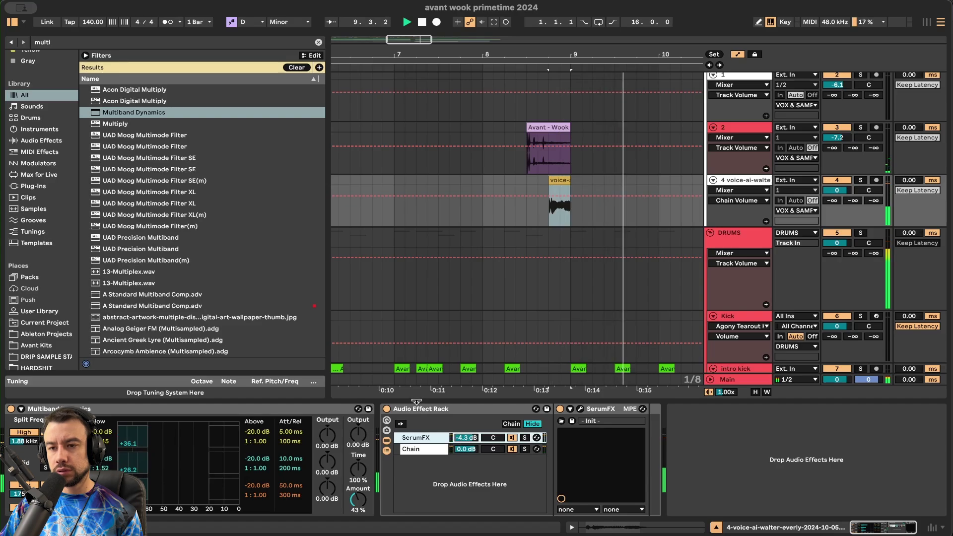
- Add a Delay after the effect rack with Dry/Wet at 45% and Feedback at 54%, auditioning the result
key(super+f)
text(dela)
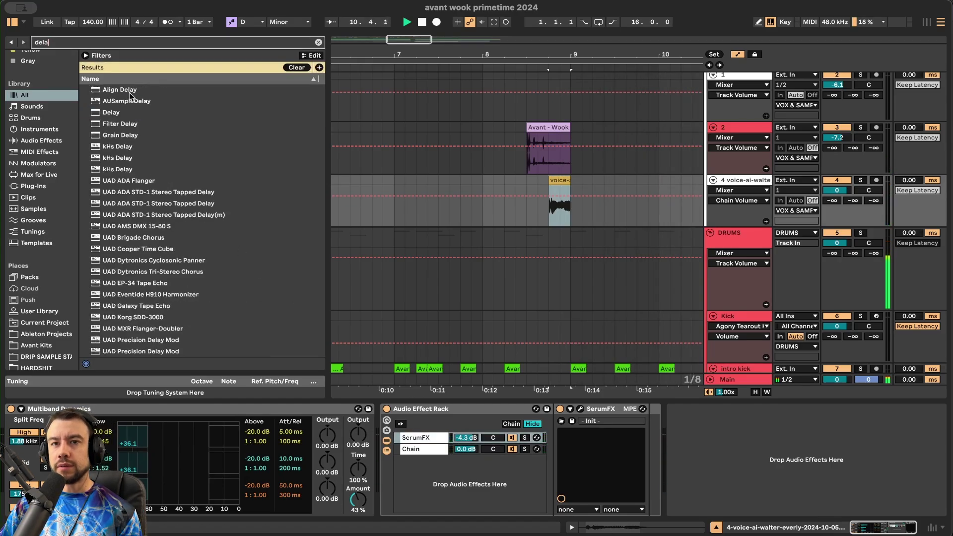
key(Return)
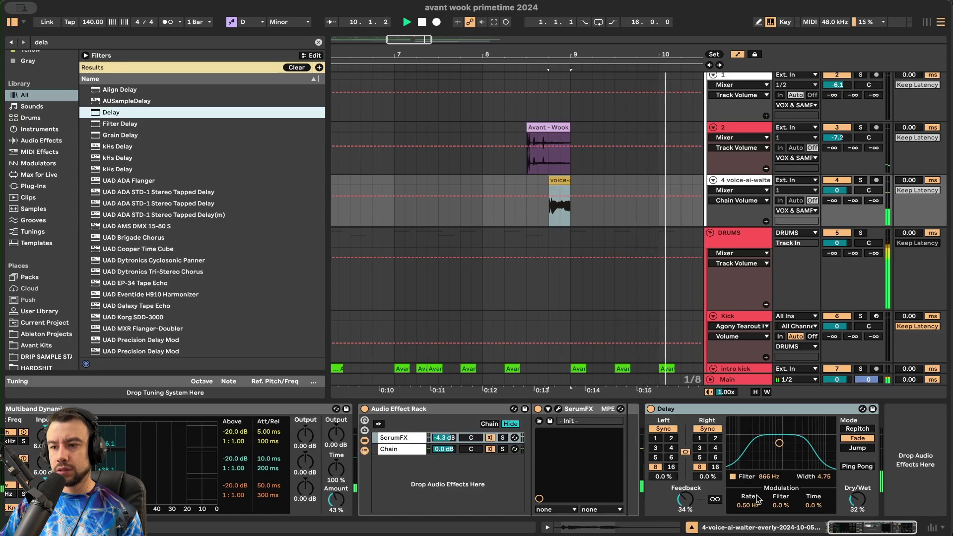
drag(865, 492, 865, 484)
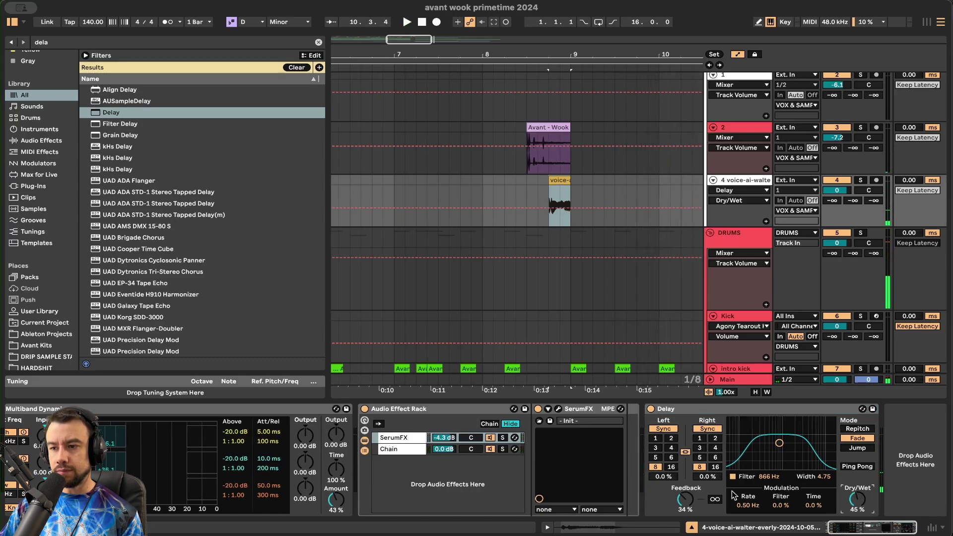
key(space)
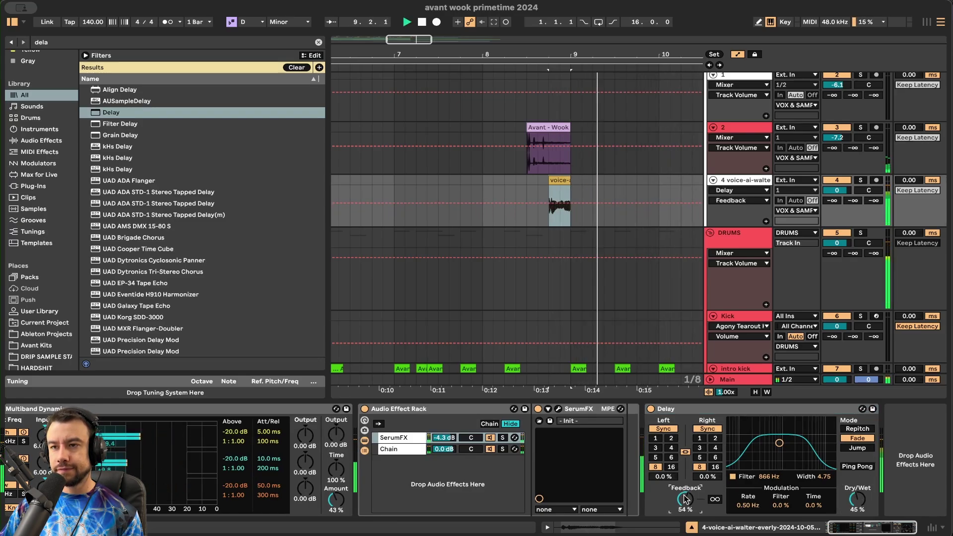
- Hide the device view, search the browser for "riser" and insert an audio track below Riser 14 in the FX/SWEEPS group
scroll(608, 307, down, 5)
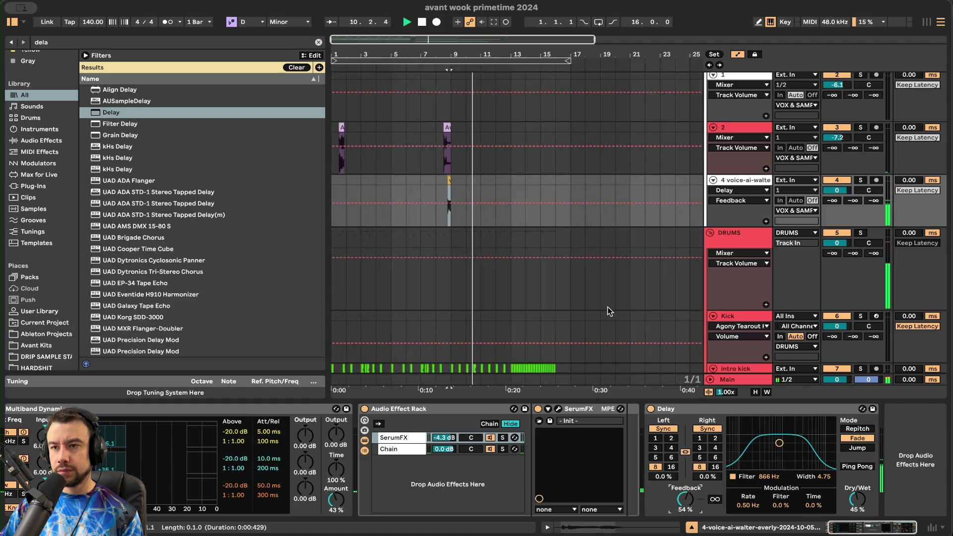
scroll(424, 219, down, 1)
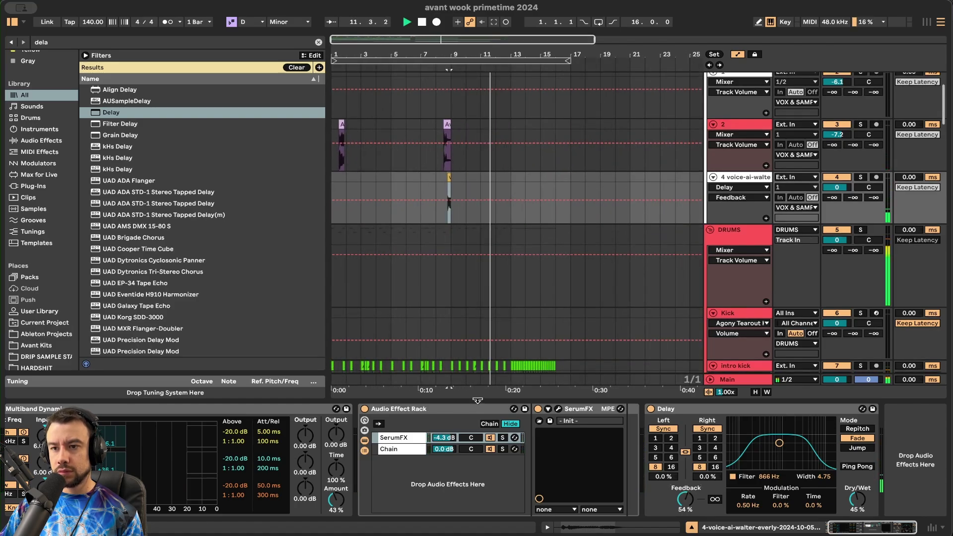
click(691, 527)
scroll(479, 399, up, 2)
scroll(479, 399, down, 15)
scroll(480, 404, down, 15)
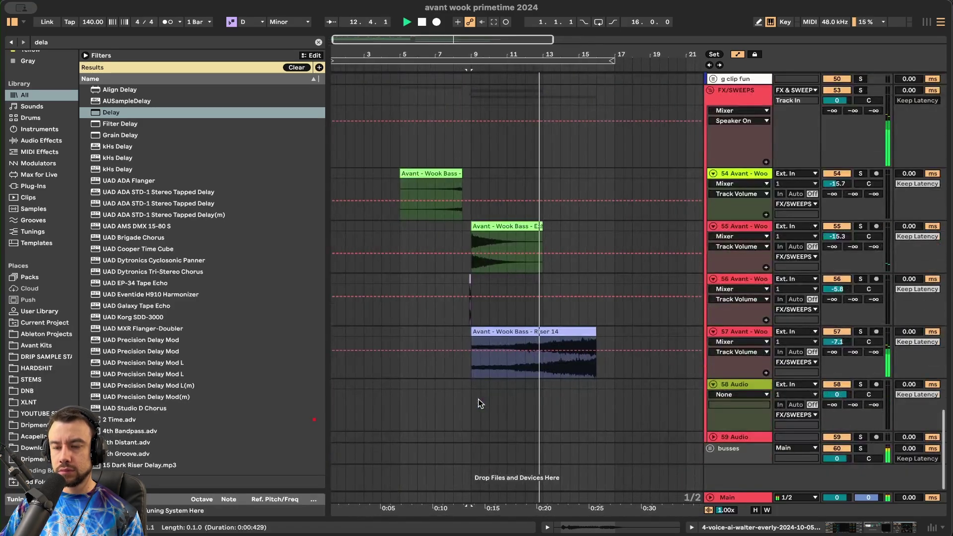
key(super+f)
text(riser)
click(468, 352)
key(super+t)
scroll(129, 367, down, 10)
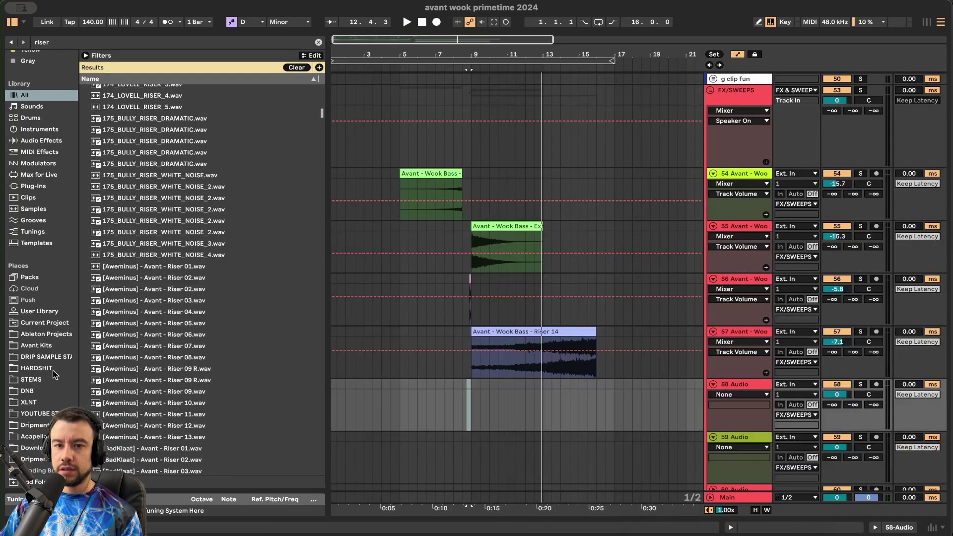
- Place Avant - Wook Bass - Riser 9.wav from Avant Kits on track 58 at bar 13, ending together with Riser 14
click(38, 347)
click(107, 239)
click(169, 340)
scroll(208, 327, down, 3)
drag(186, 283, 593, 383)
scroll(597, 381, up, 5)
- Lower the Riser 9 track's volume to -7.8 dB during playback and replay from just before bar 9
key(space)
scroll(593, 384, down, 5)
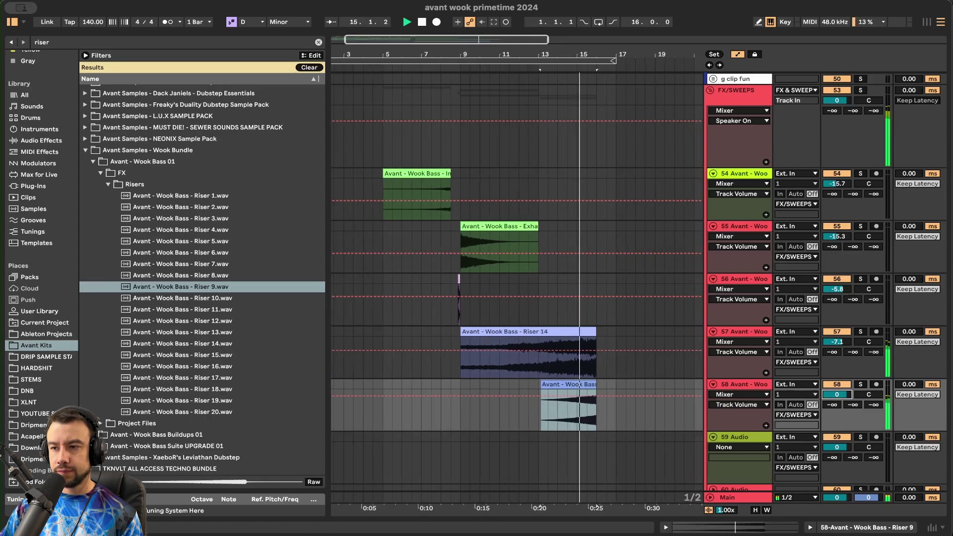
drag(837, 395, 831, 400)
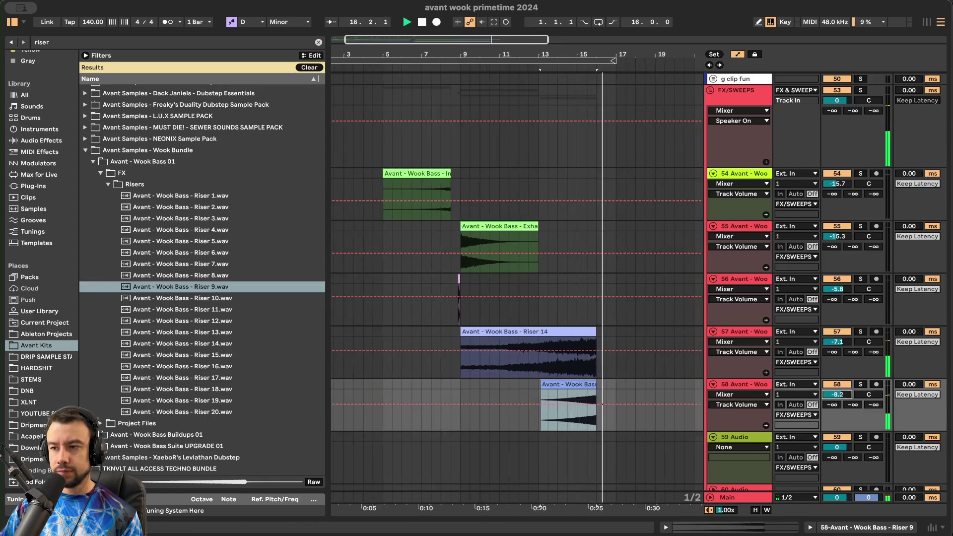
scroll(460, 356, down, 1)
click(451, 338)
scroll(452, 339, up, 3)
scroll(452, 338, down, 3)
scroll(452, 339, up, 3)
scroll(452, 339, down, 3)
scroll(452, 339, right, 2)
scroll(452, 339, up, 1)
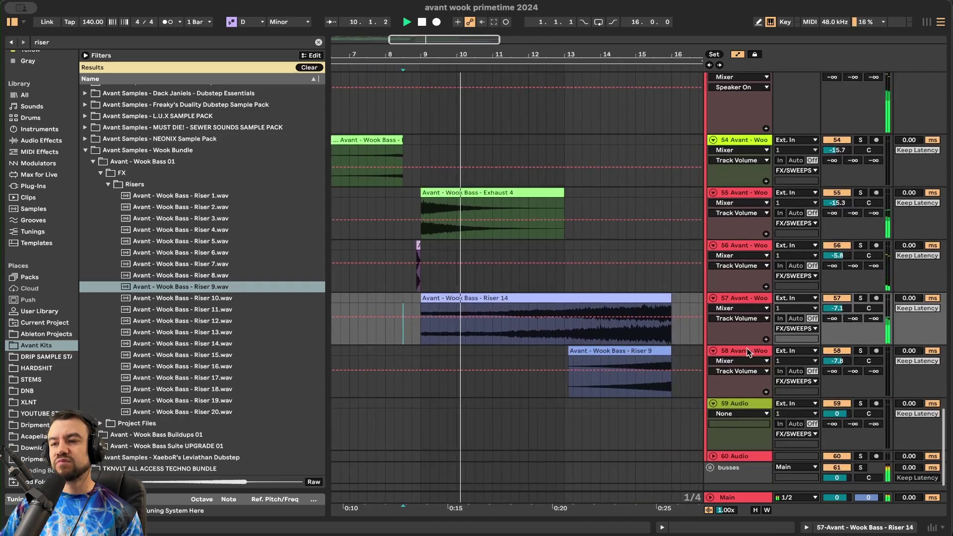
- Look through the Wook Bass project files and FX folders and audition riser samples, including Riser 14
click(107, 184)
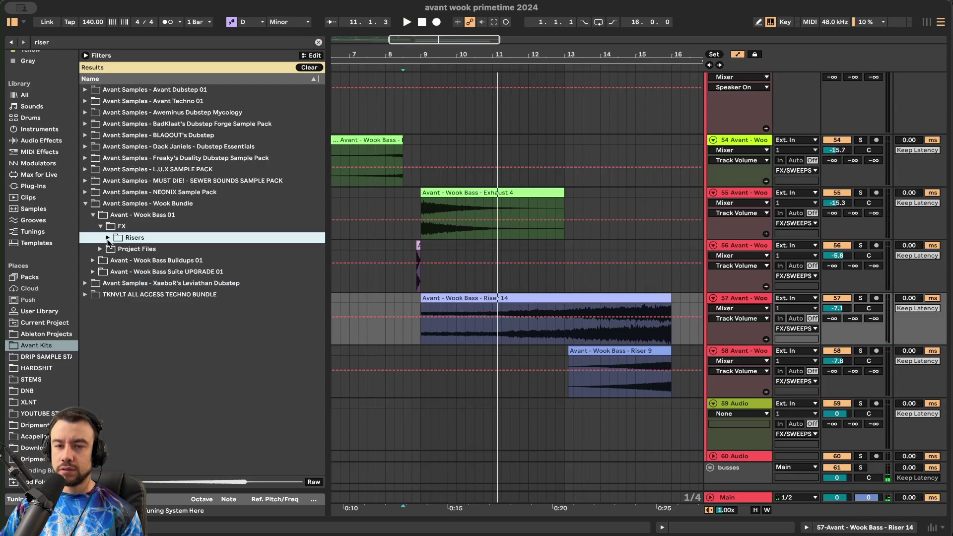
click(101, 249)
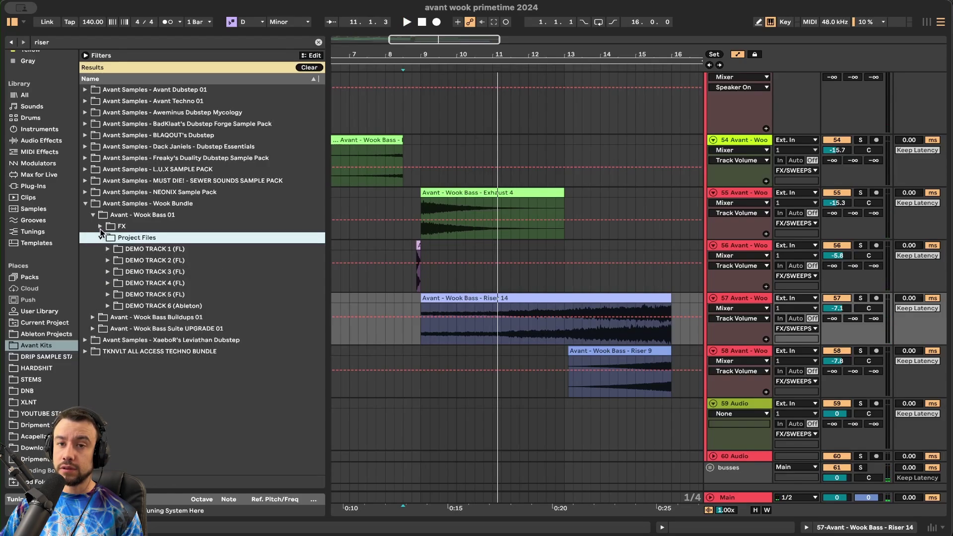
click(100, 227)
click(109, 238)
scroll(193, 298, down, 2)
click(193, 298)
click(193, 344)
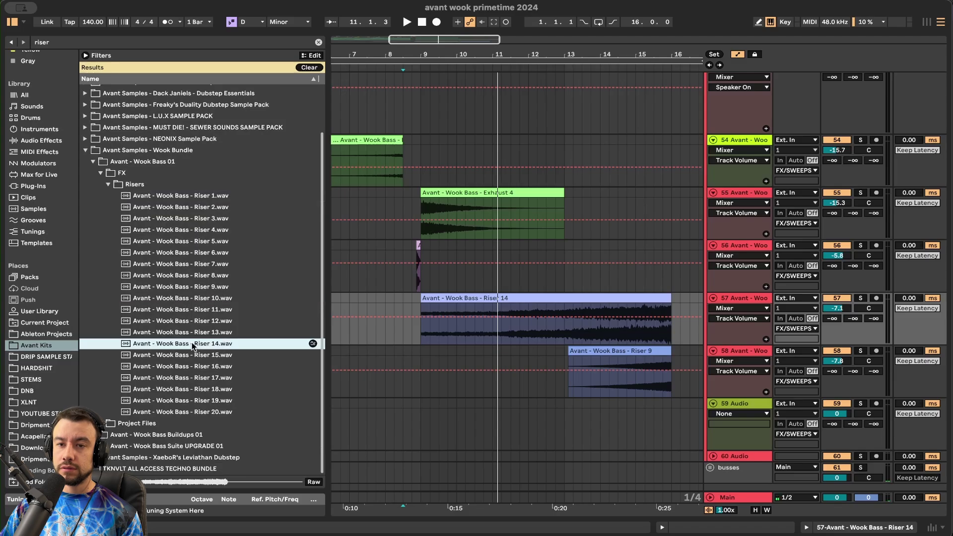
click(109, 184)
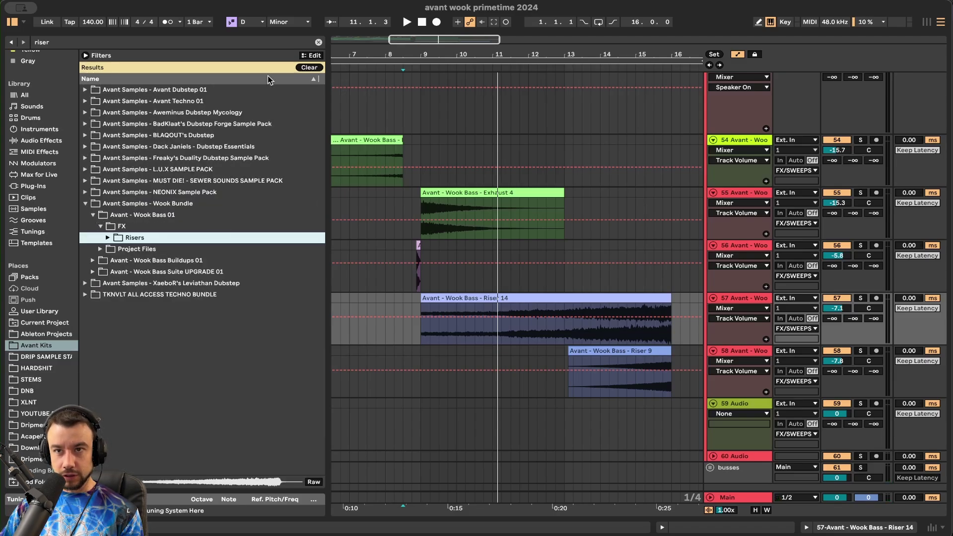
- Clear the browser search, audition the Wook Bass impacts and place Impact 15 on track 59 at bar 9 during playback
click(318, 42)
click(108, 309)
click(195, 367)
scroll(194, 374, down, 5)
click(195, 373)
scroll(195, 373, down, 2)
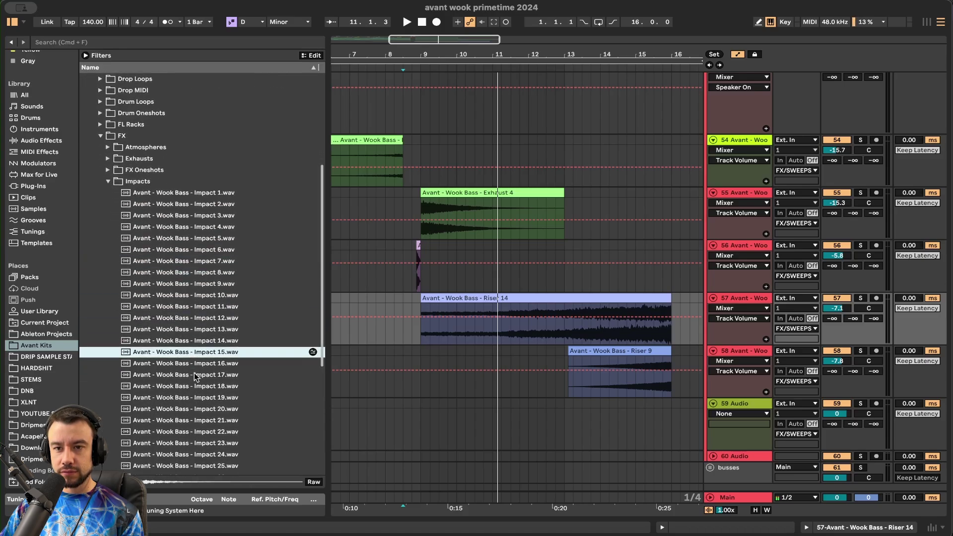
click(394, 431)
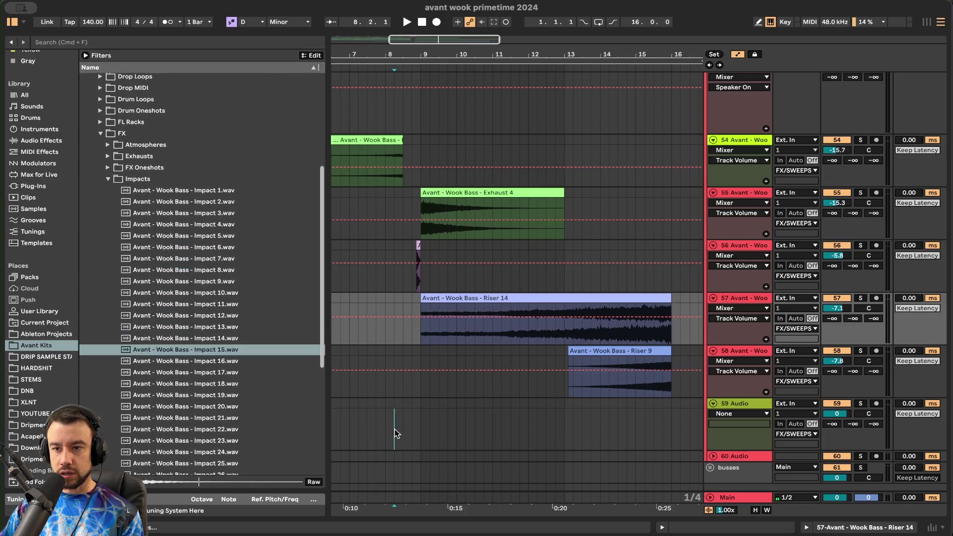
key(space)
scroll(395, 431, up, 3)
drag(226, 349, 453, 427)
scroll(546, 412, up, 2)
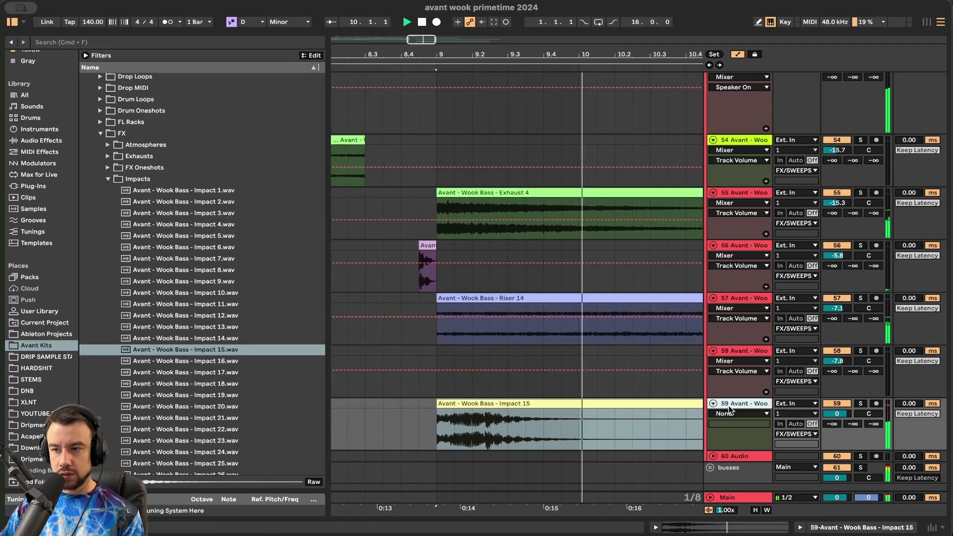
- Add EQ Eight to the Impact 15 track and set its low cut to 150 Hz
key(super+f)
text(eq)
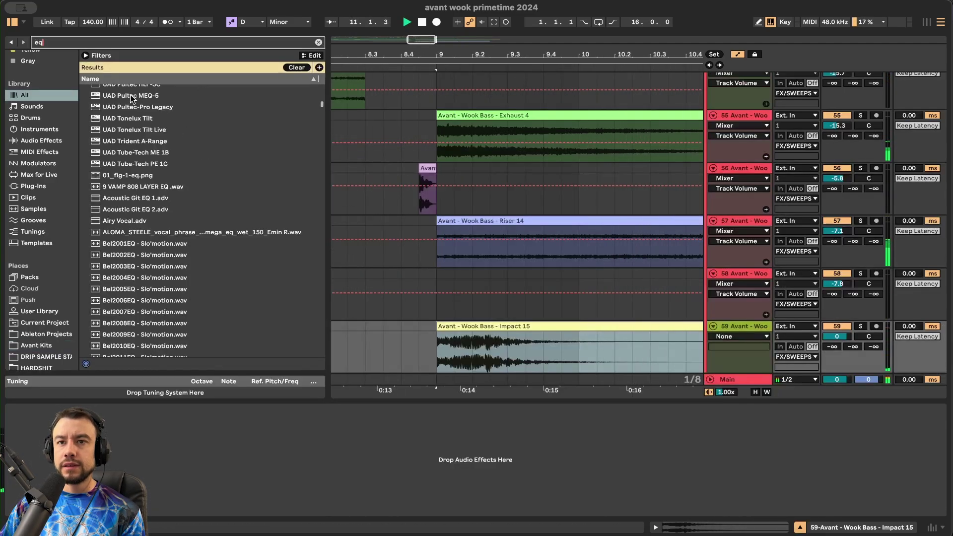
click(128, 101)
drag(129, 101, 218, 432)
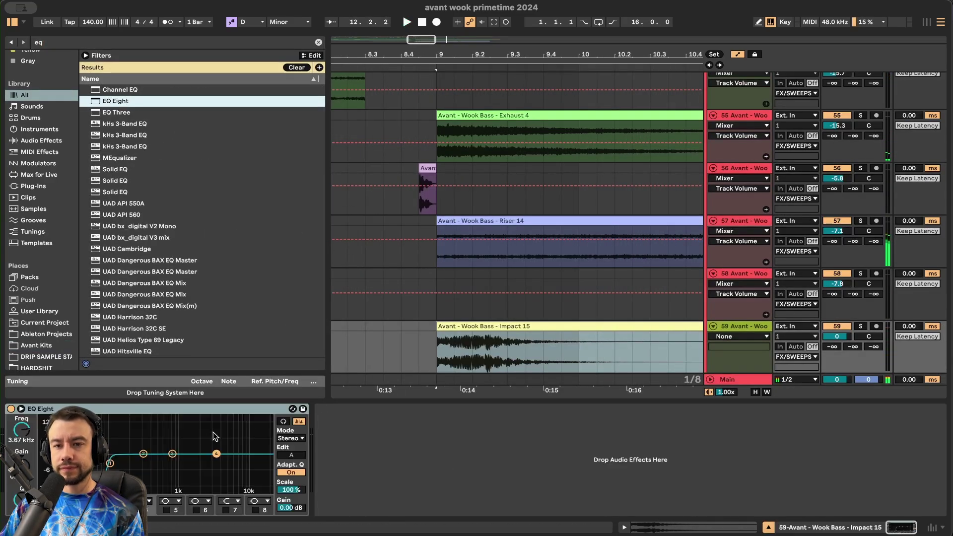
drag(136, 462, 121, 464)
key(space)
key(space)
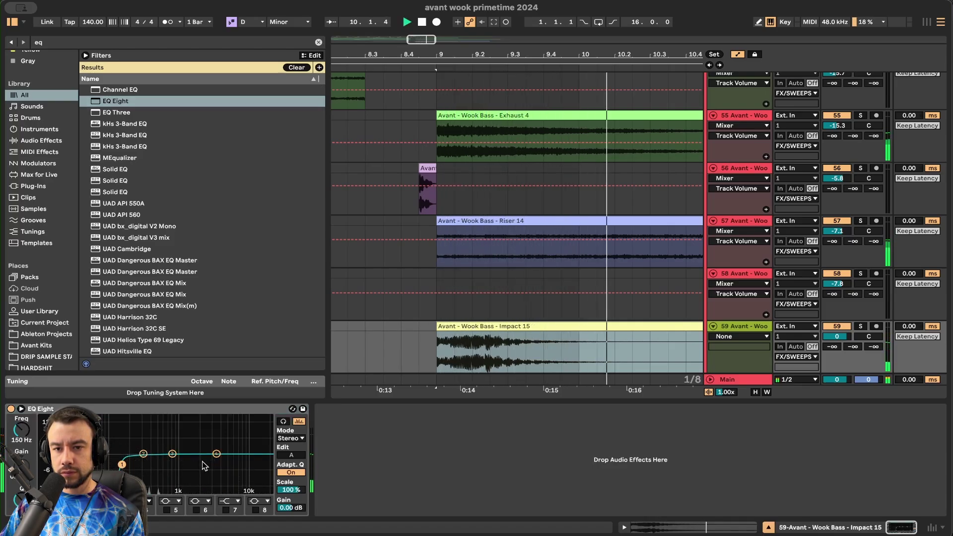
- Boost the highs from 2.35 kHz with EQ Eight on the Impact 15 track and lower the track's volume
key(space)
mouse_move(217, 454)
mouse_down()
mouse_move(174, 444)
mouse_move(203, 446)
mouse_up()
key(space)
key(space)
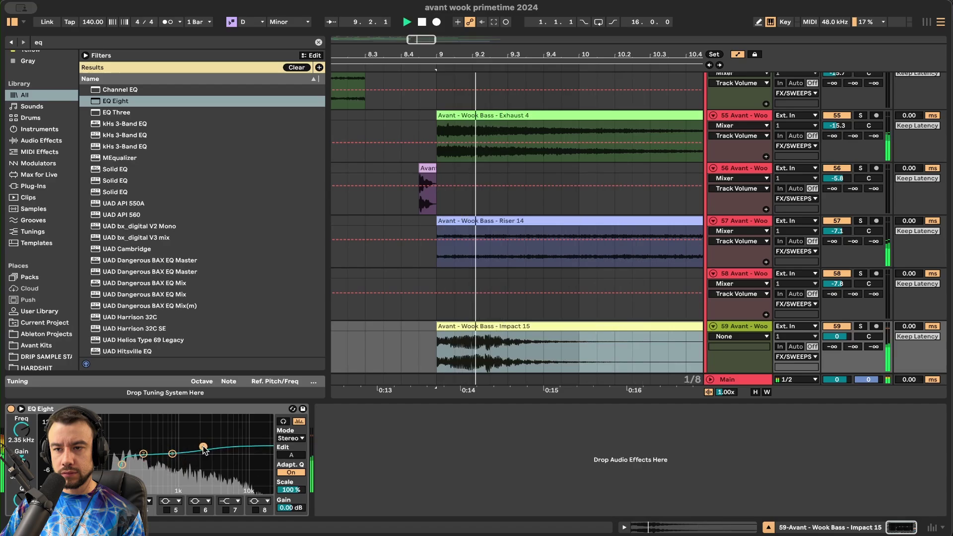
click(838, 336)
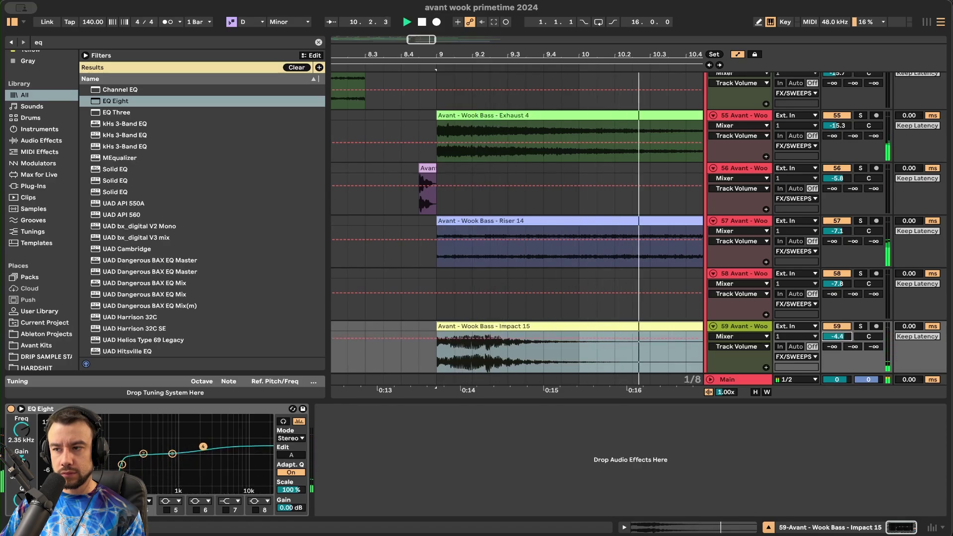
key(space)
key(space)
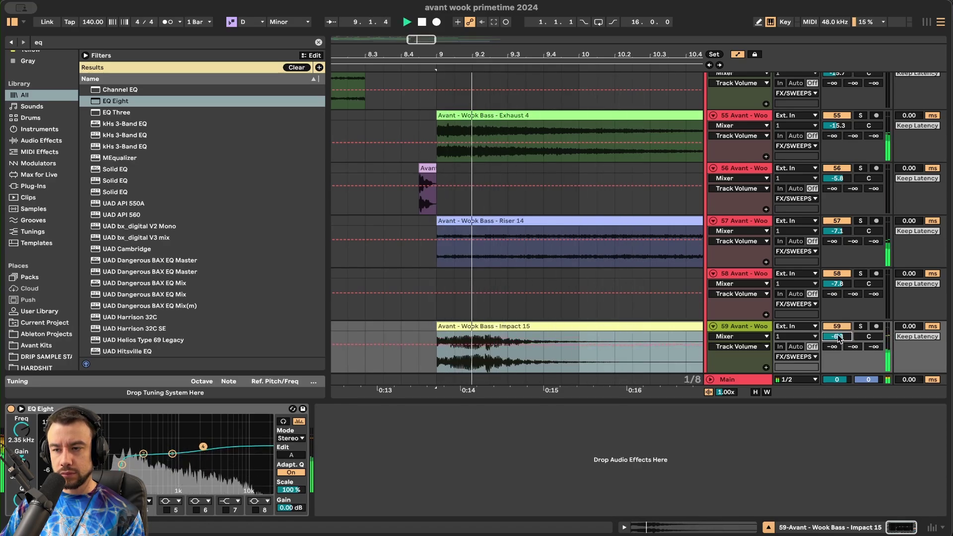
- Try to extend the MIDI pattern on track 20 from bar 13 to bar 17 by duplicating its last two bars
double_click(594, 400)
scroll(595, 403, down, 5)
scroll(561, 438, right, 2)
scroll(561, 438, up, 5)
scroll(561, 434, up, 15)
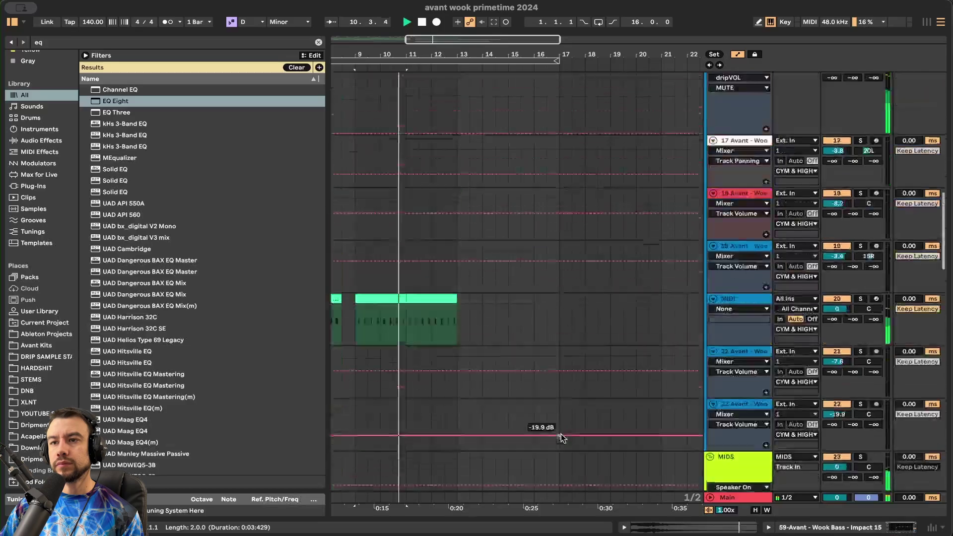
scroll(582, 242, up, 3)
click(538, 213)
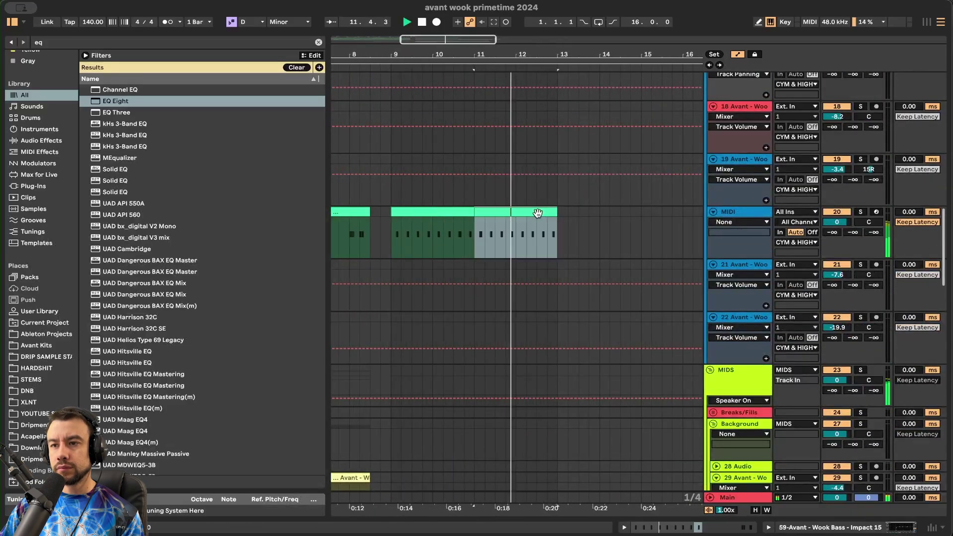
key(super+d)
scroll(590, 220, down, 2)
scroll(589, 221, up, 5)
scroll(589, 221, right, 2)
key(super+d)
scroll(588, 220, down, 3)
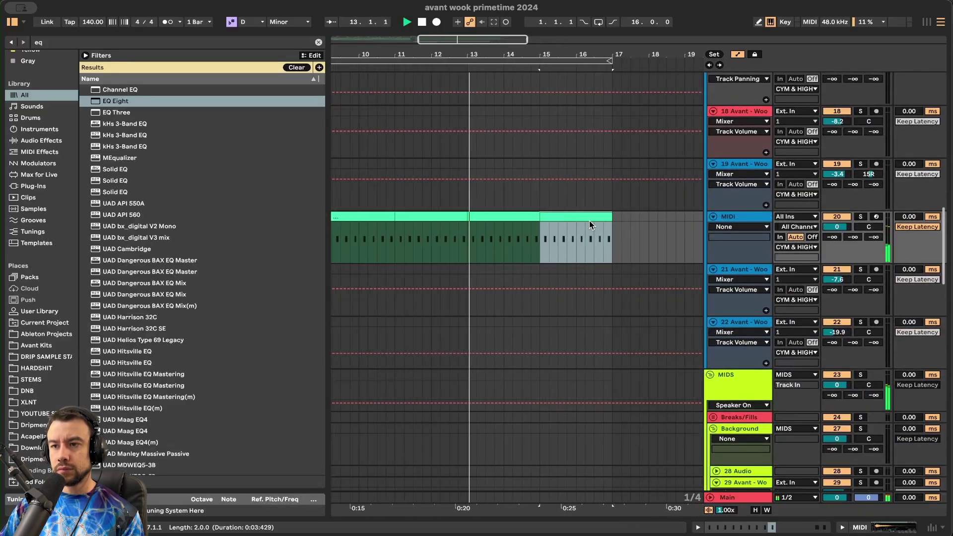
key(super+z)
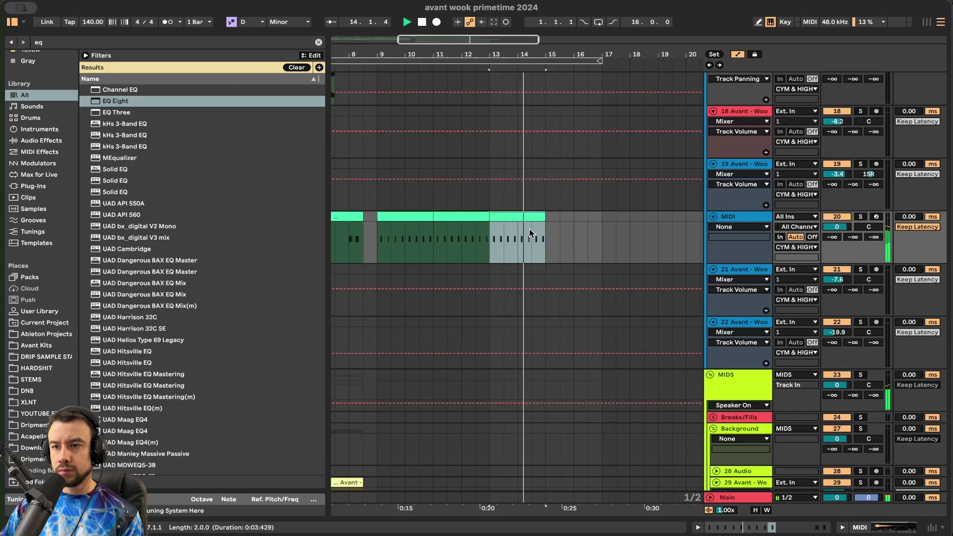
key(super+z)
- Replay from bar 9 and insert a new audio track below MIDI track 20
scroll(526, 228, left, 2)
click(407, 200)
key(space)
key(space)
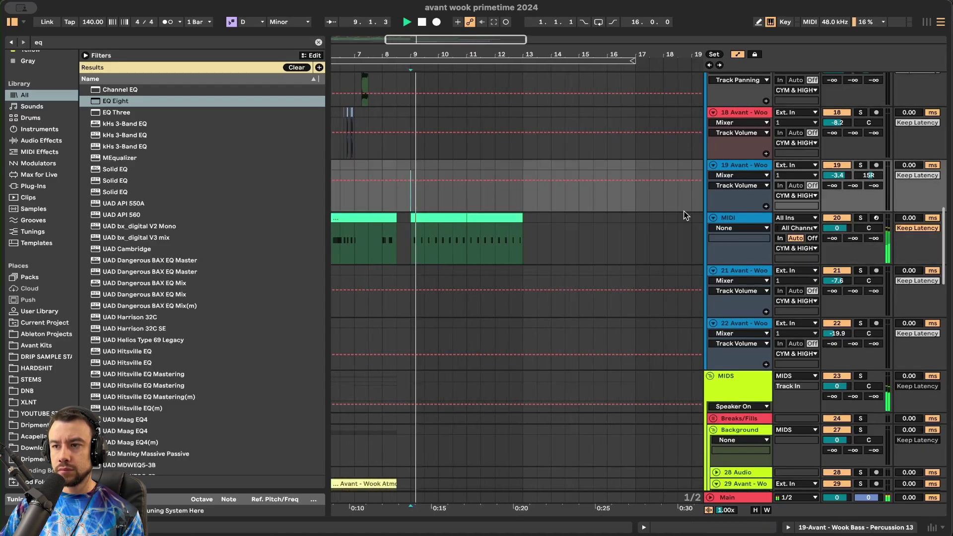
click(738, 220)
key(super+t)
- Search the Avant Kits folder for snare samples
key(super+f)
text(snare)
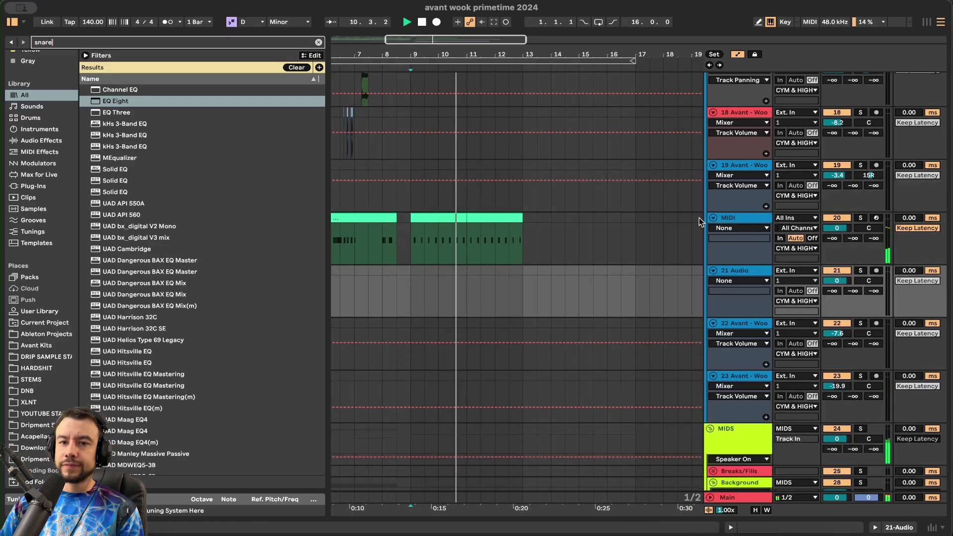
click(29, 357)
click(41, 378)
click(45, 357)
click(40, 345)
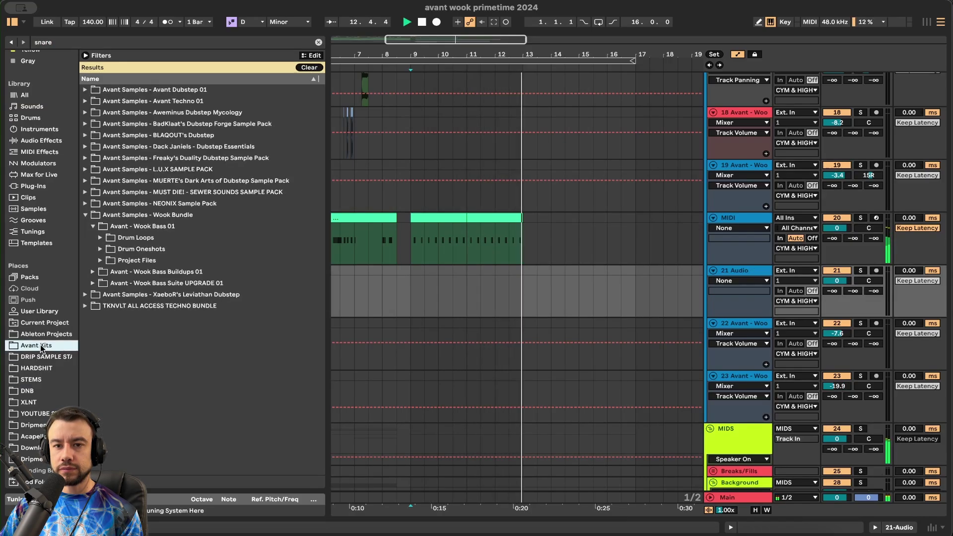
- Place Avant - Wook Bass - Snare 4.wav on track 21 at bar 9 and lower the track's volume to -13.0 dB
click(99, 250)
key(space)
click(109, 261)
click(156, 307)
scroll(163, 315, down, 5)
key(space)
drag(210, 202, 412, 298)
scroll(412, 297, up, 5)
scroll(418, 301, up, 3)
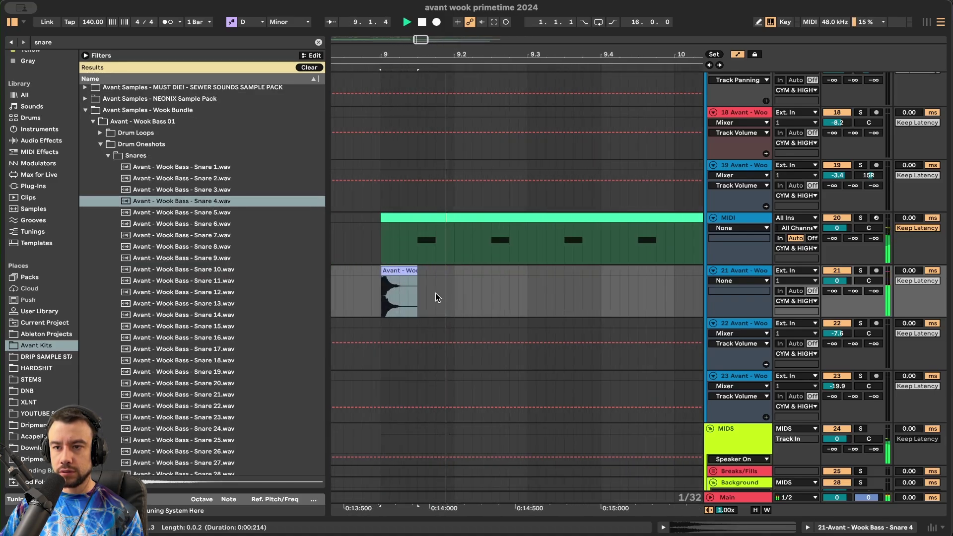
drag(837, 281, 838, 301)
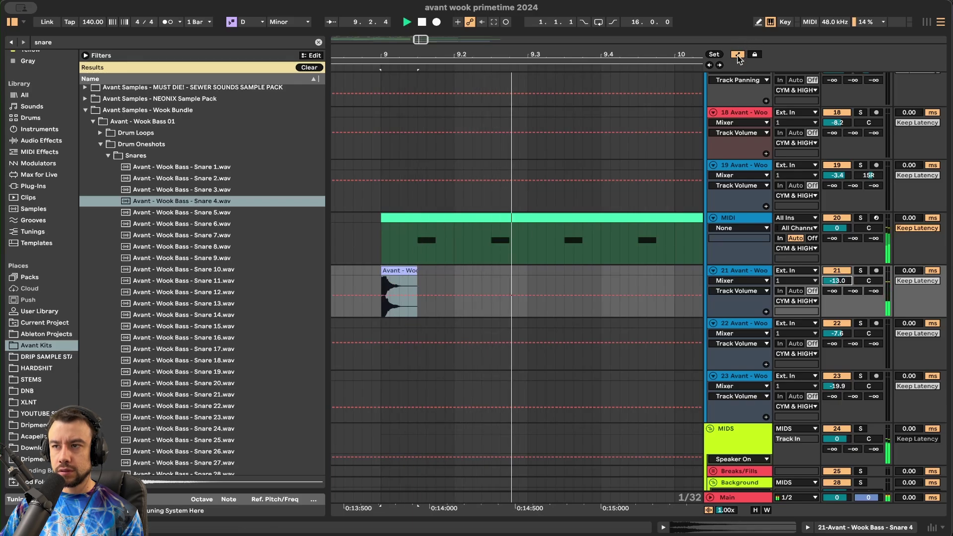
- Repeat the Snare 4 clip in sixteenth notes from bar 9 and reduce the second clip's gain
click(537, 232)
double_click(407, 271)
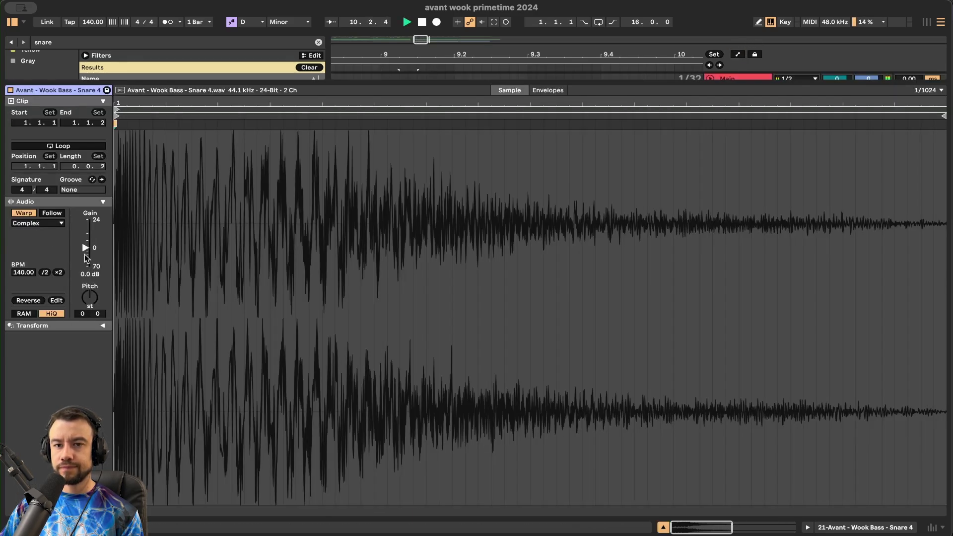
drag(84, 254, 82, 251)
drag(469, 83, 471, 293)
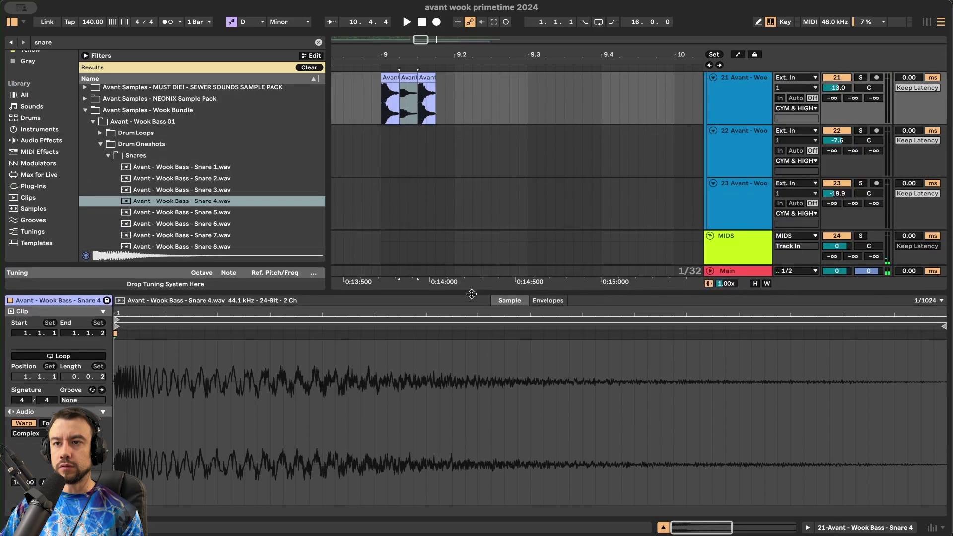
drag(84, 463, 83, 458)
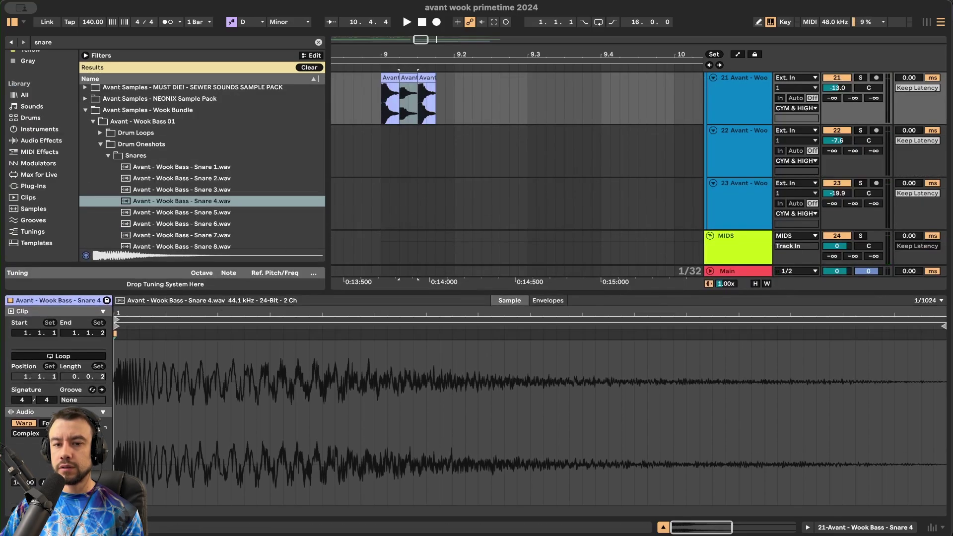
- Duplicate the pair of loud and quiet Snare 4 clips on track 21 repeatedly from bar 9 up to bar 13
click(391, 78)
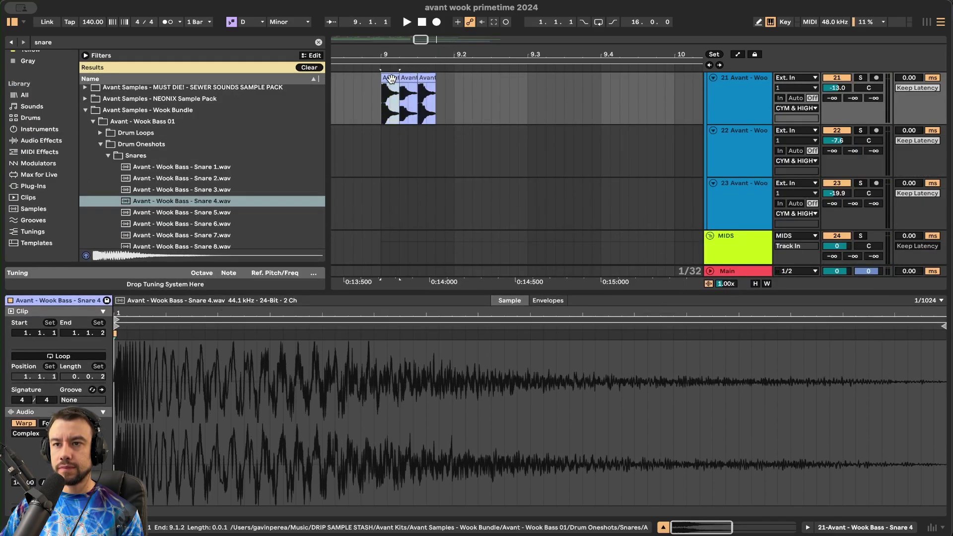
shift+click(408, 79)
key(super+d)
key(super+d)
key(super+d)
key(super+d)
key(super+d)
scroll(409, 78, down, 5)
key(super+d)
key(super+d)
key(super+d)
key(super+d)
key(super+d)
key(super+d)
key(super+d)
key(super+d)
key(super+d)
key(super+d)
key(super+d)
key(super+d)
key(super+d)
key(super+d)
key(super+d)
key(super+d)
key(super+d)
key(super+d)
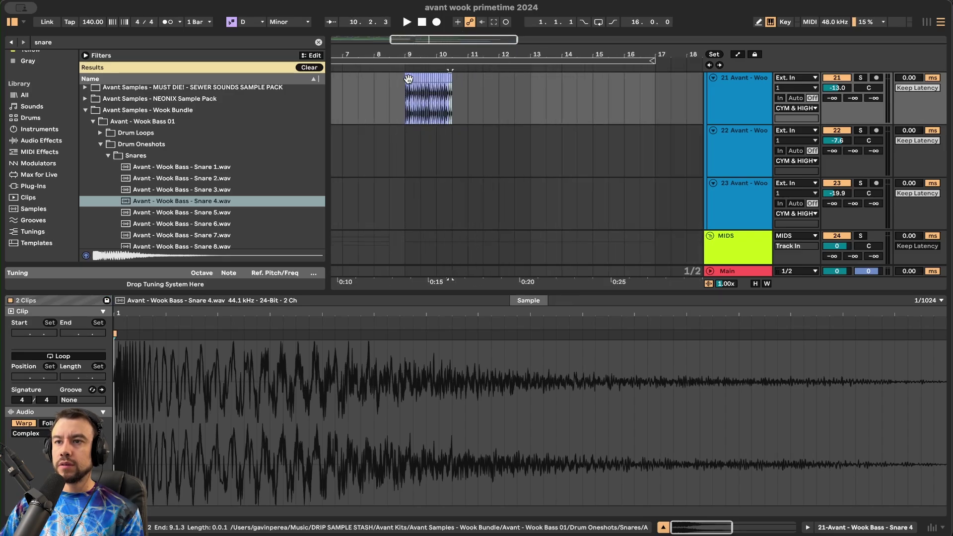
scroll(422, 94, down, 4)
scroll(422, 97, up, 3)
key(super+d)
key(super+d)
key(super+d)
key(super+d)
key(super+d)
key(super+d)
key(super+d)
- Add Auto Filter to the snare roll track and set its frequency to 1.25 kHz and resonance to 9.3% during playback
click(411, 145)
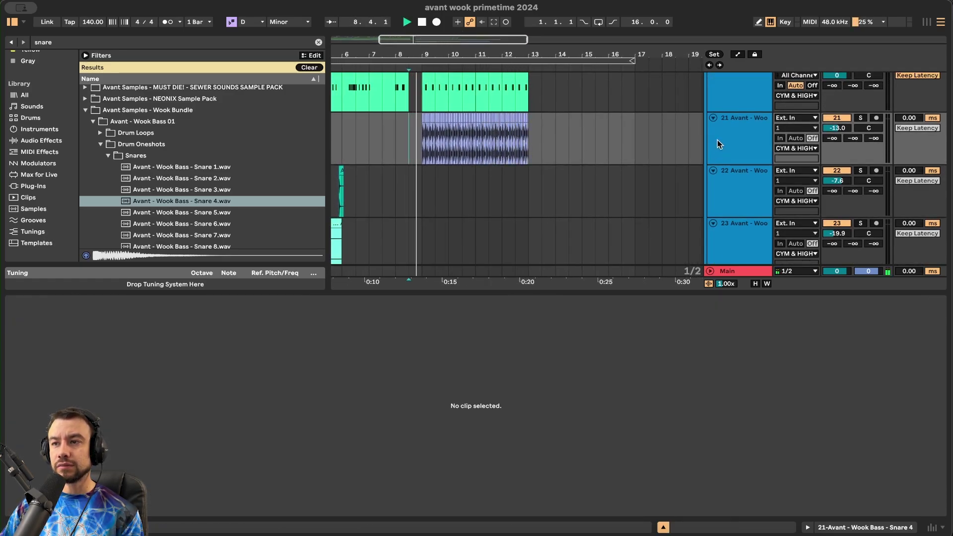
click(716, 140)
key(super+f)
text(auto)
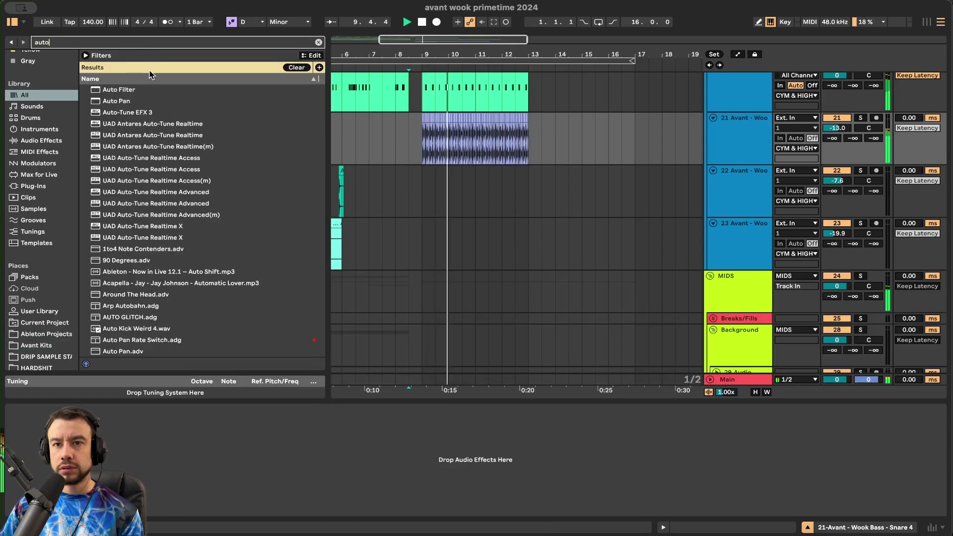
double_click(132, 93)
key(space)
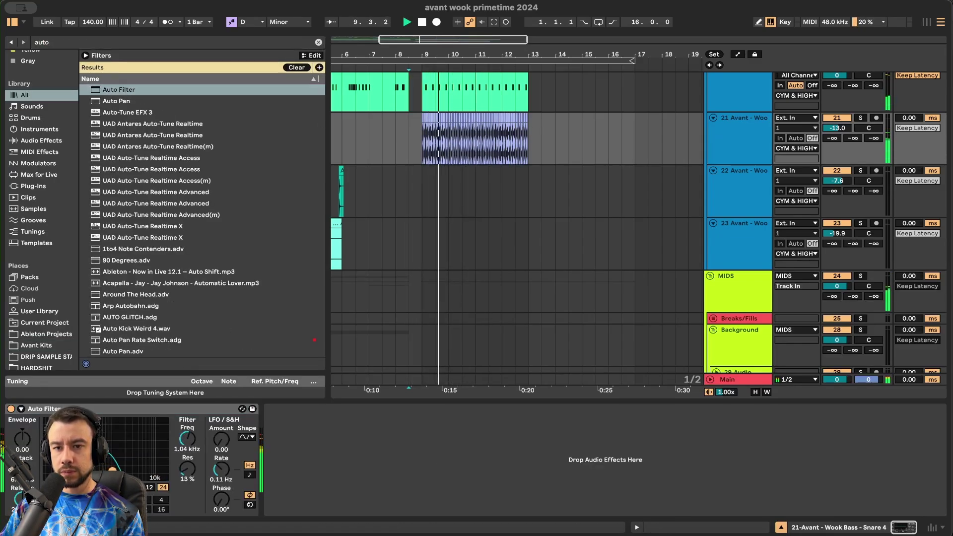
- Try to automate the Auto Filter frequency on the snare roll track
right_click(183, 445)
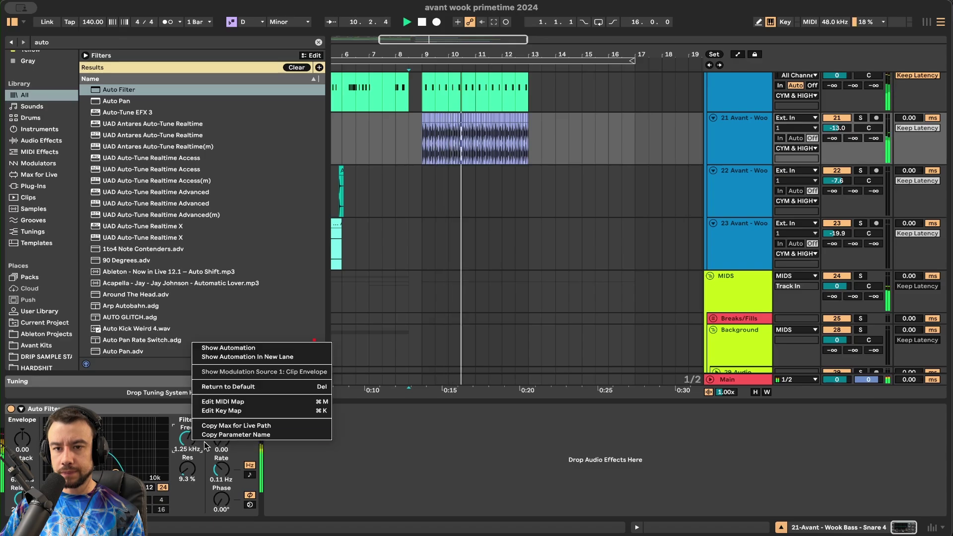
click(224, 347)
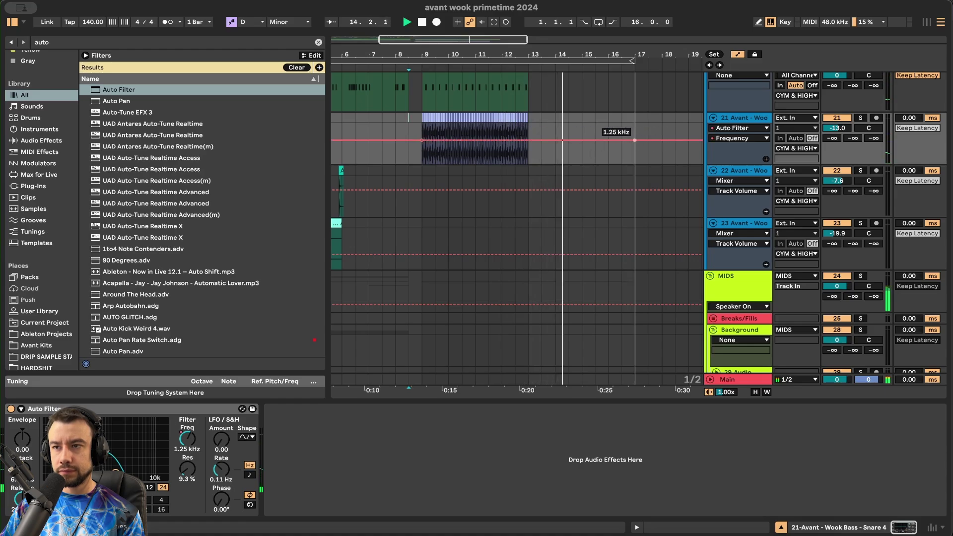
key(super+z)
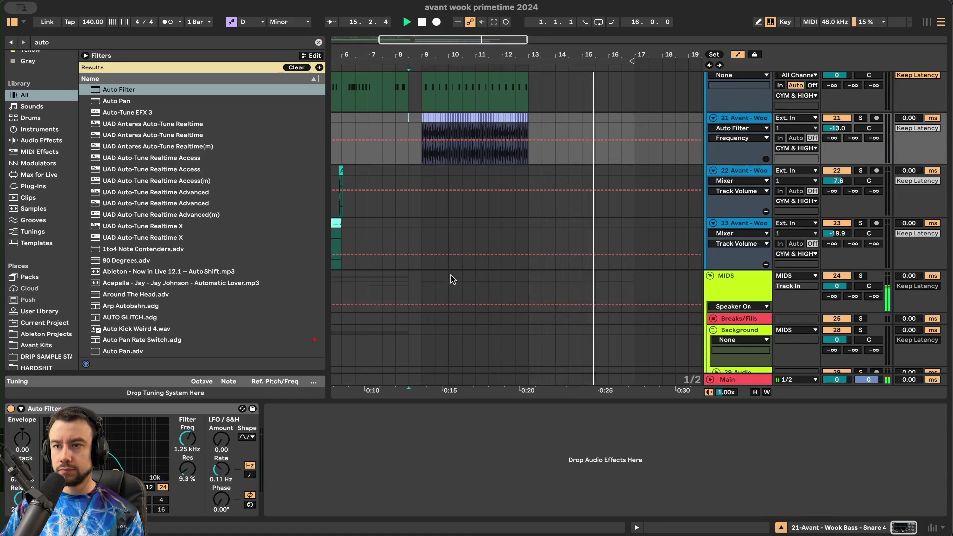
click(736, 59)
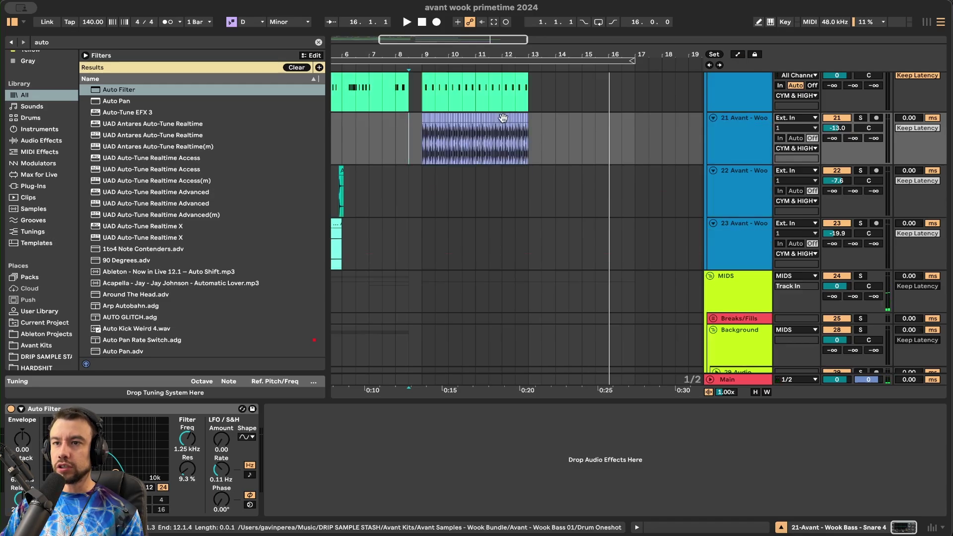
- Duplicate the four-bar snare roll, trim it to end at bar 16 and replay from bar 9
drag(421, 147, 529, 146)
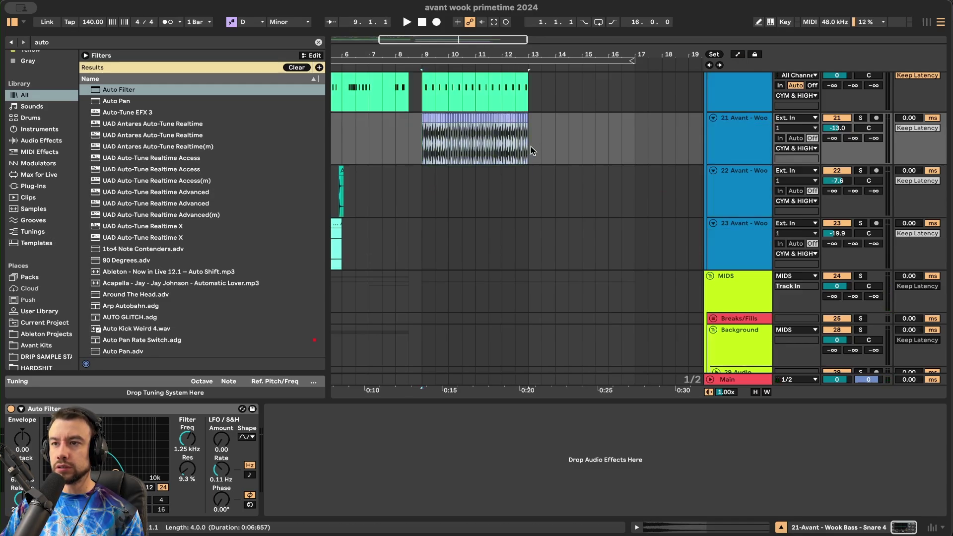
key(super+d)
drag(654, 145, 618, 143)
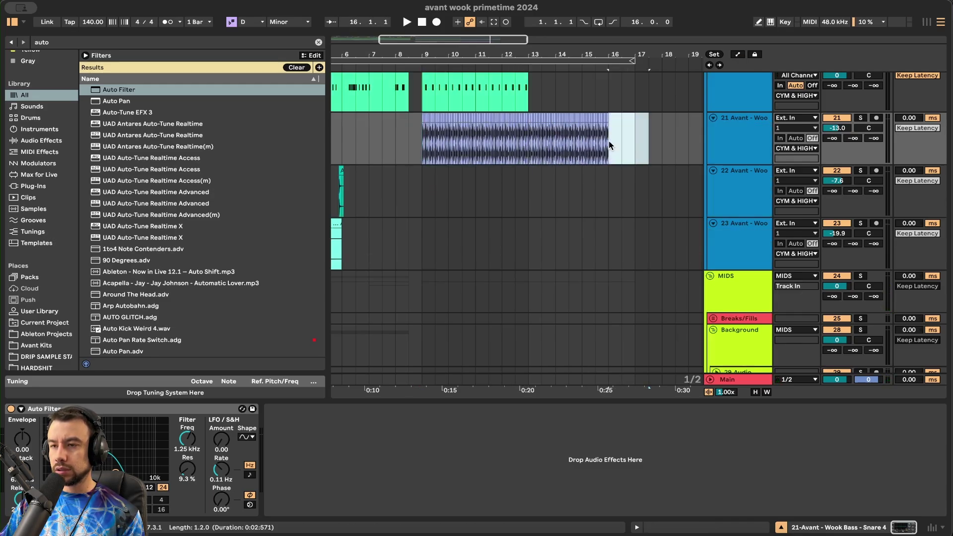
click(419, 136)
key(space)
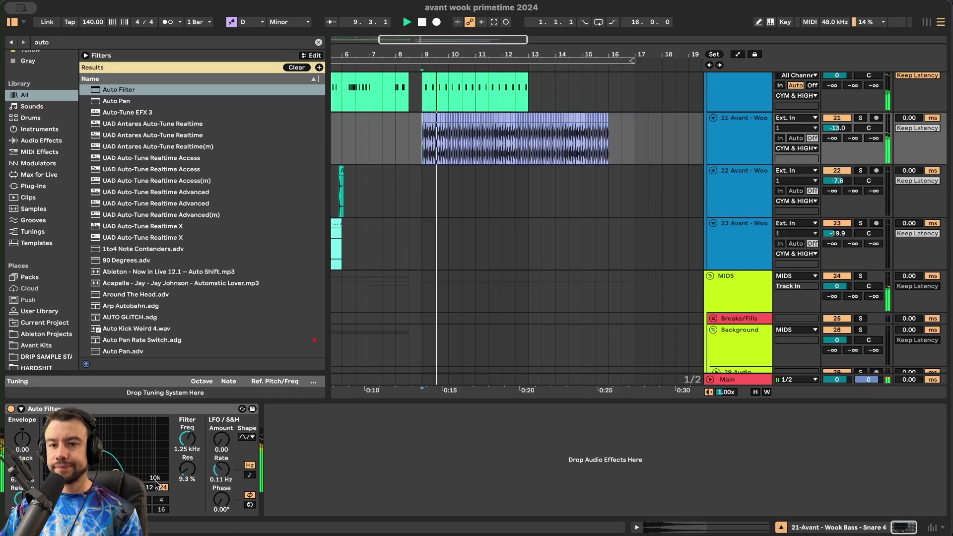
- Automate the snare roll's Auto Filter frequency to rise from 1.25 kHz in bar 10 up to bar 16
right_click(182, 444)
click(225, 353)
click(458, 140)
click(607, 135)
drag(608, 134, 607, 130)
- Add EQ Eight to the snare roll track with a low cut, a -1.61 dB dip at 417 Hz and a high boost
click(116, 44)
text(eq)
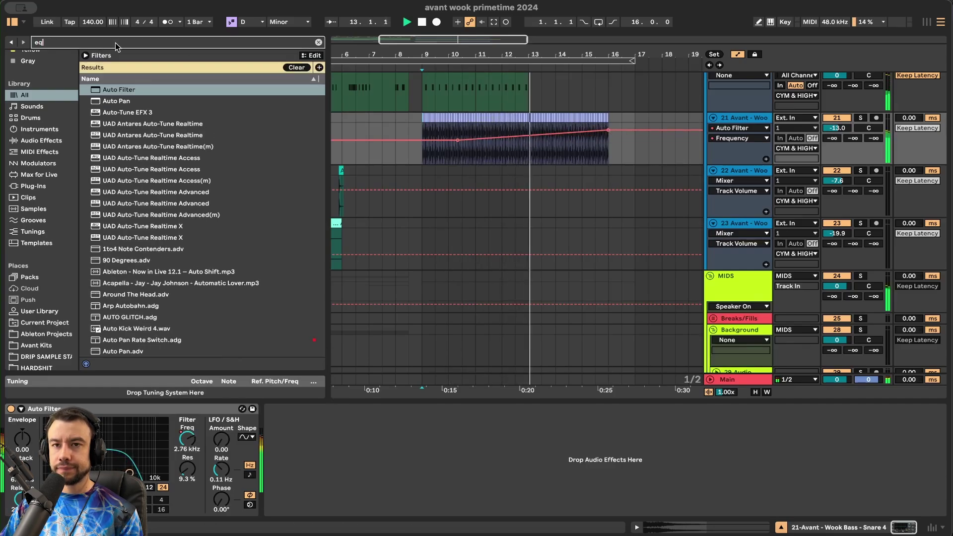
double_click(120, 100)
drag(369, 463, 373, 469)
drag(432, 453, 410, 459)
key(space)
key(space)
drag(475, 454, 440, 437)
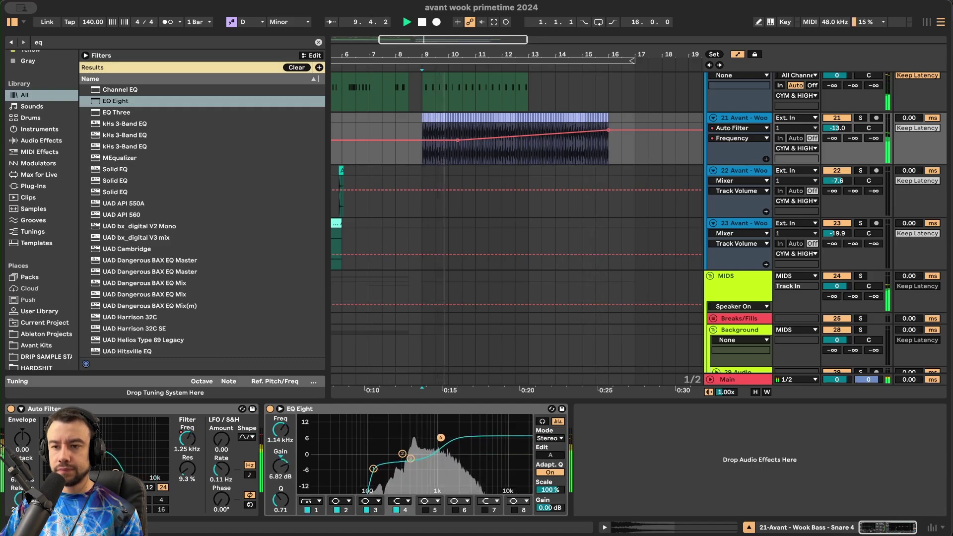
click(411, 458)
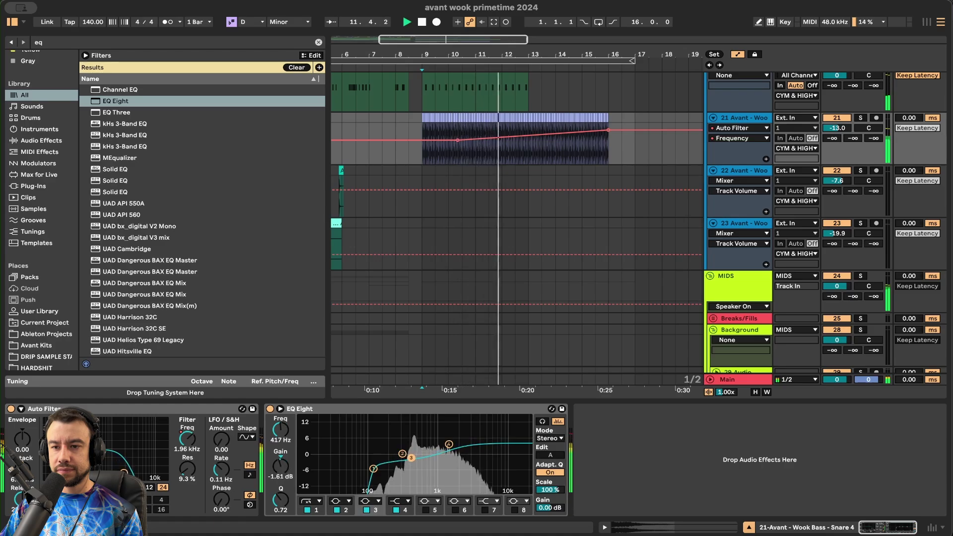
click(376, 401)
scroll(370, 399, down, 3)
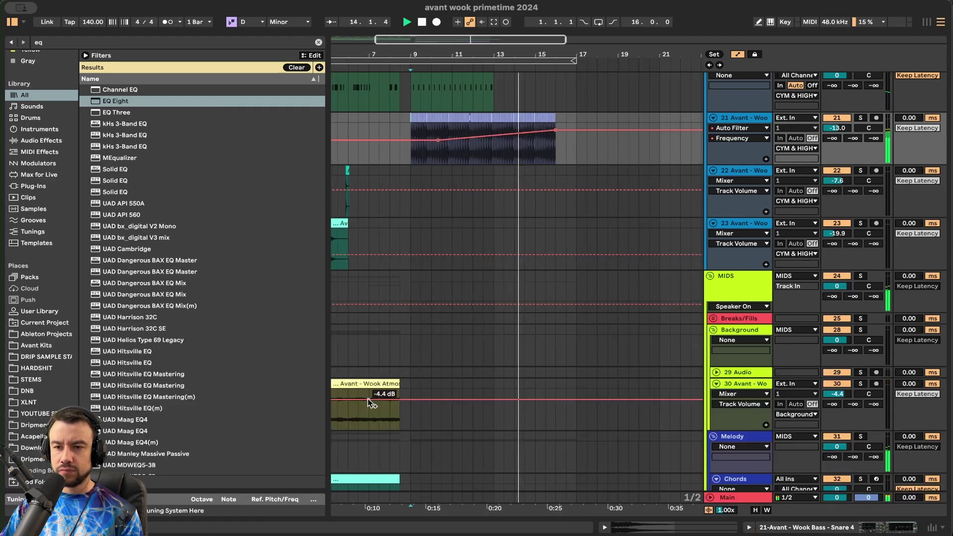
scroll(400, 354, up, 4)
scroll(400, 353, up, 2)
scroll(506, 291, up, 3)
scroll(505, 291, down, 4)
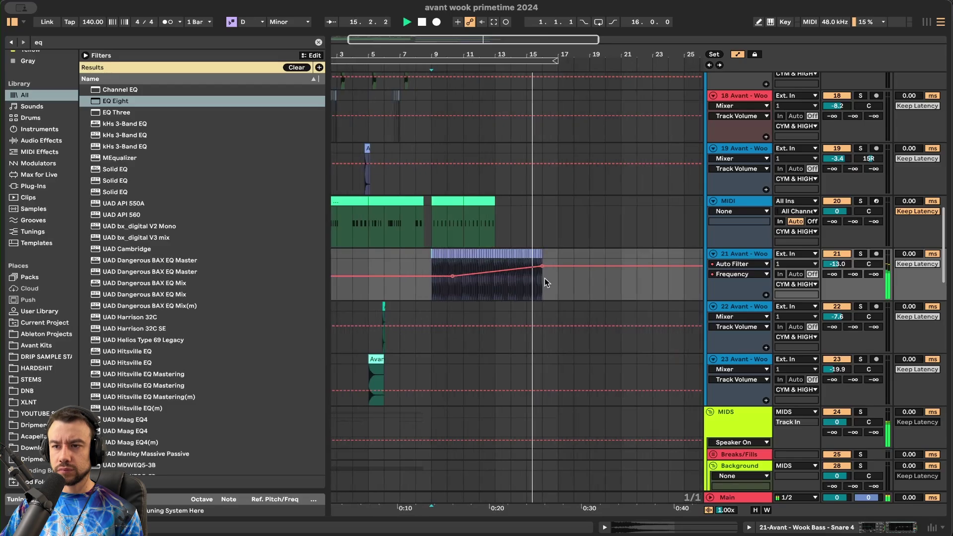
- Review playback around bar 8 and rename bass lead track 39 as "intro wubs"
scroll(544, 264, down, 4)
scroll(544, 263, up, 2)
scroll(544, 264, up, 5)
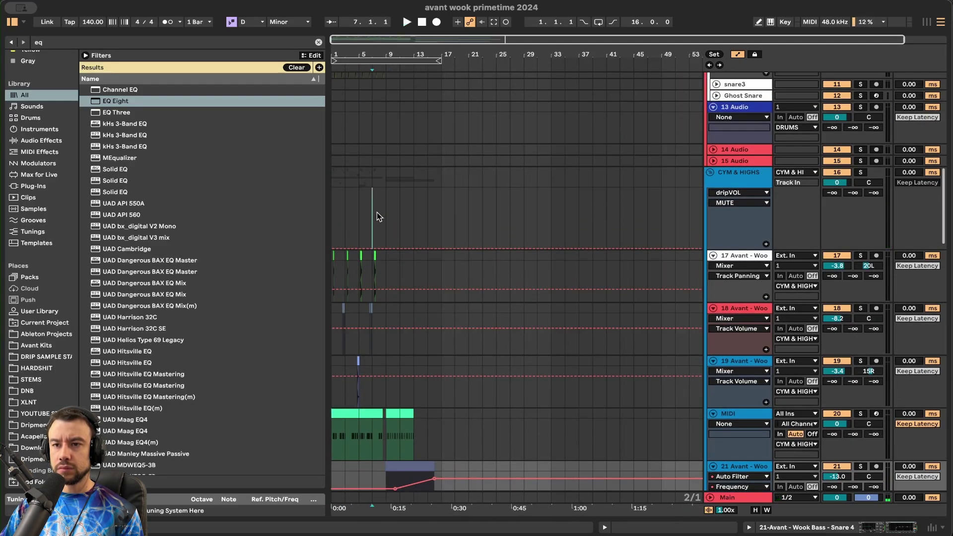
scroll(403, 297, up, 2)
scroll(404, 301, down, 15)
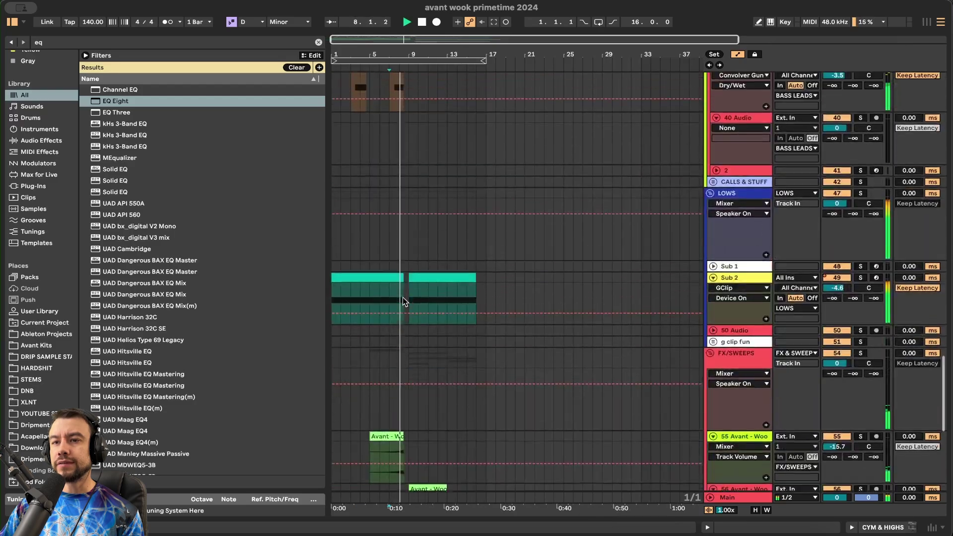
click(752, 245)
text(intro wubs)
key(Return)
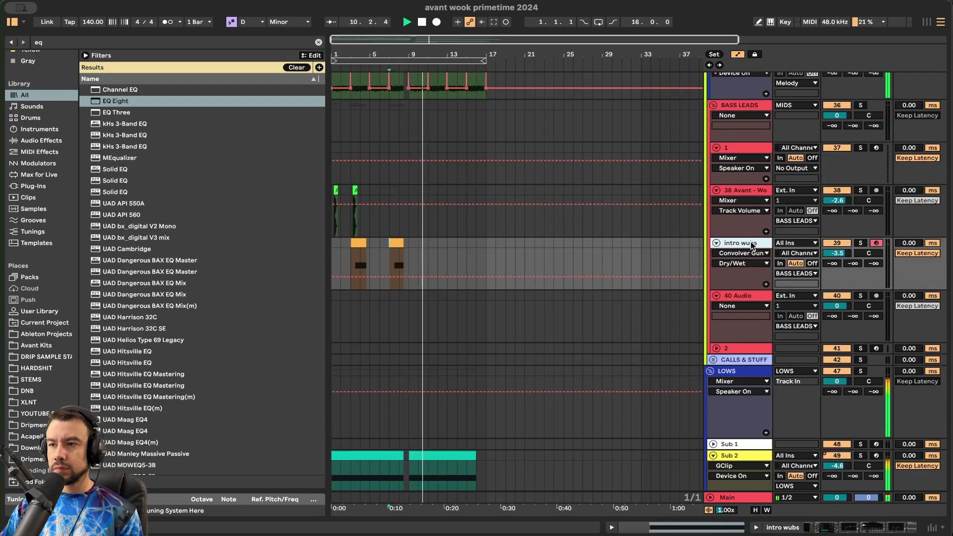
- Duplicate the intro wubs track, move the copy's second clip to bar 16 and delete its clip at bar 3
key(ctrl+d)
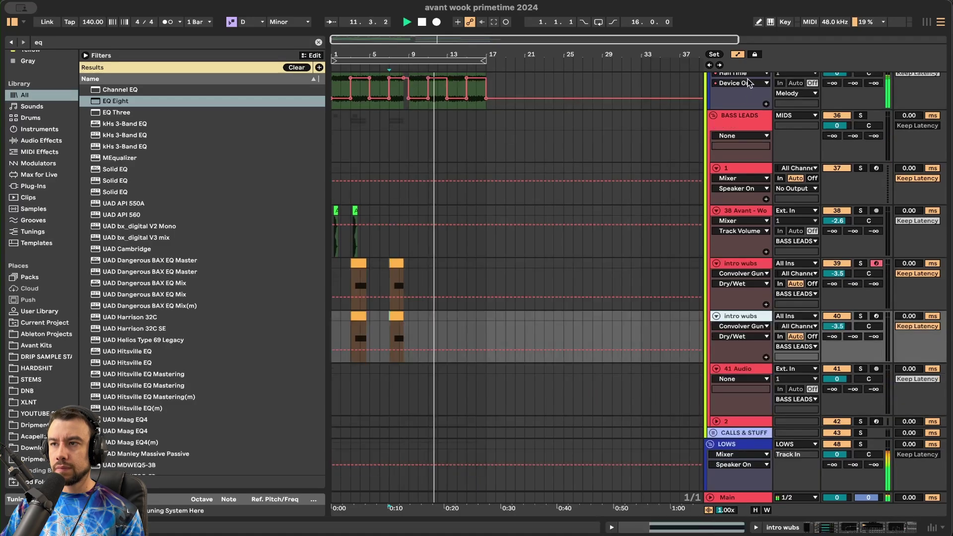
drag(395, 314, 480, 317)
scroll(489, 315, up, 5)
scroll(479, 316, down, 5)
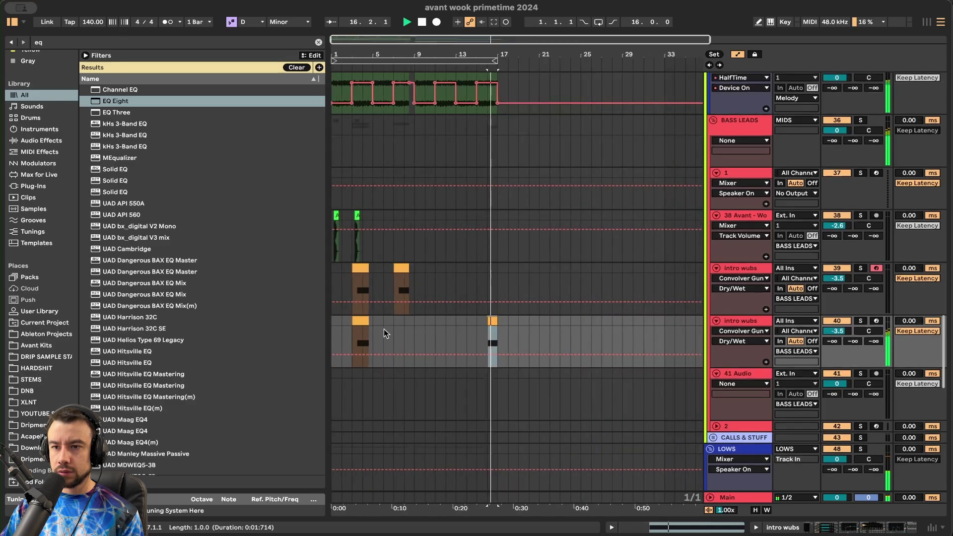
drag(385, 329, 269, 330)
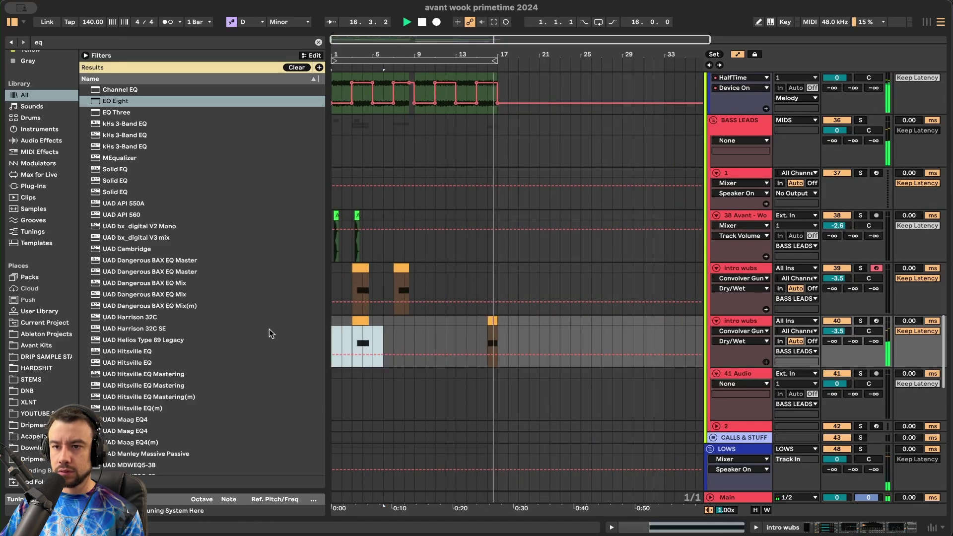
click(738, 54)
click(362, 322)
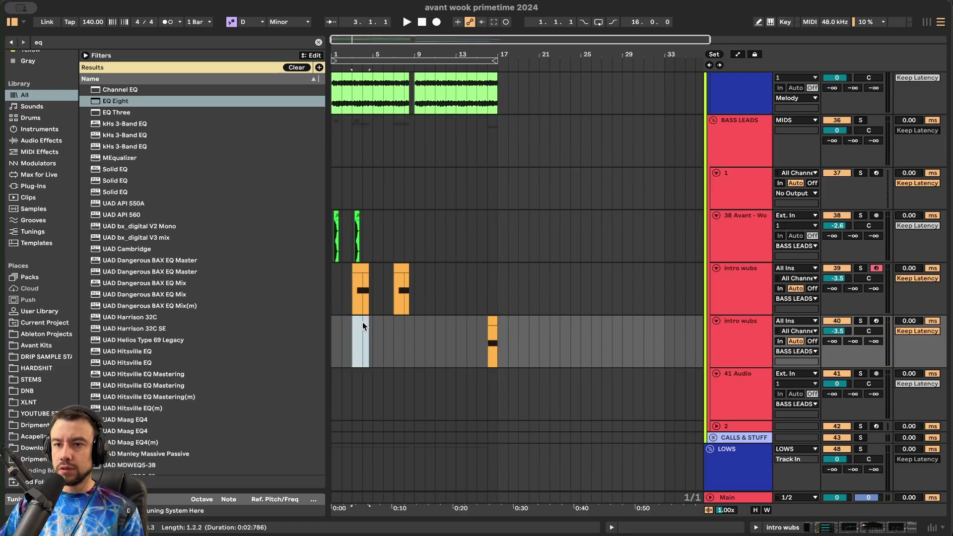
scroll(362, 321, up, 1)
key(Delete)
- Play the wub clip at bar 16 and add a new audio track below the duplicated wubs track
click(490, 349)
key(space)
scroll(490, 348, up, 3)
scroll(490, 351, left, 4)
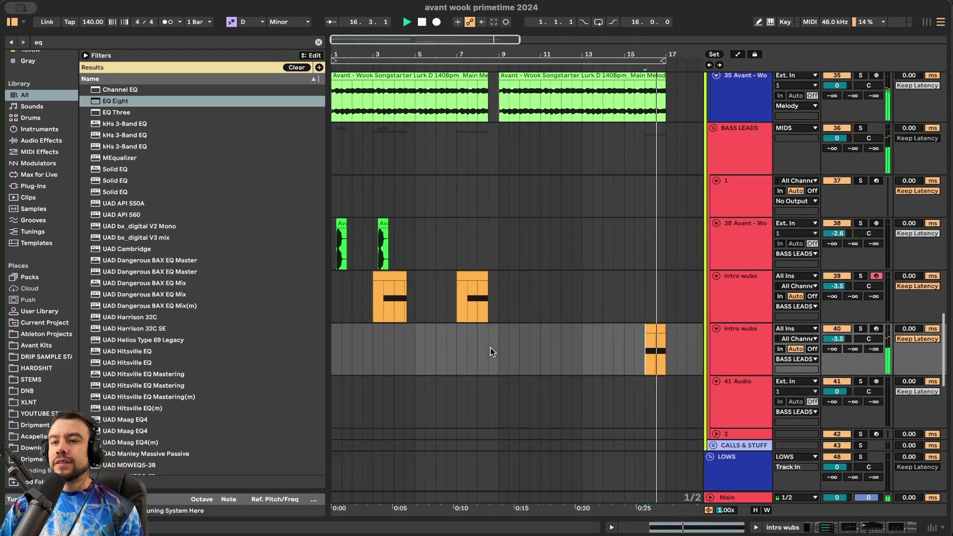
scroll(490, 352, down, 3)
key(space)
scroll(535, 348, up, 1)
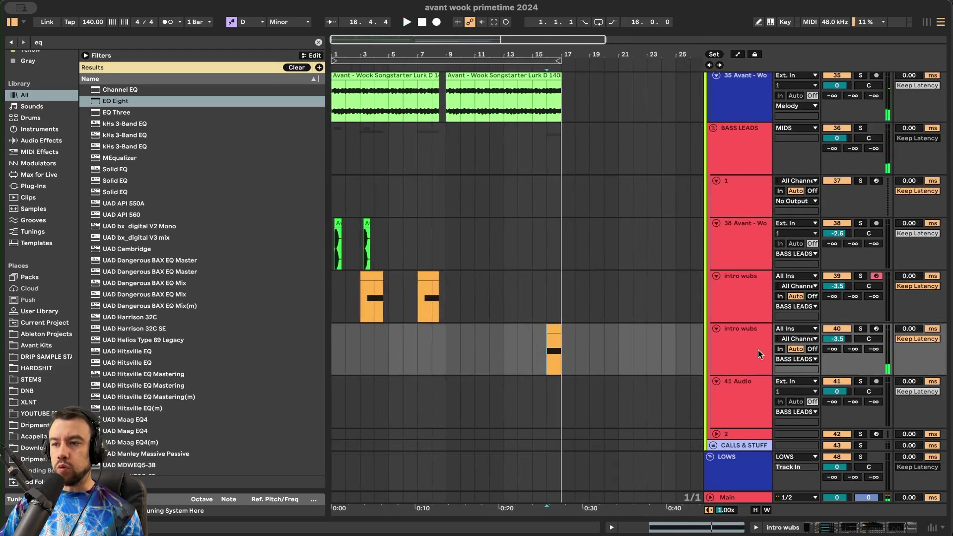
click(744, 351)
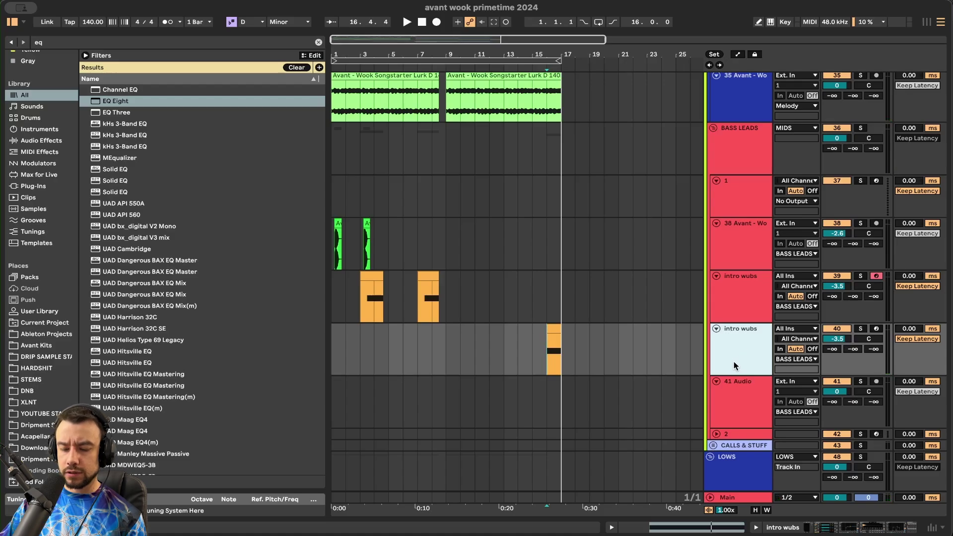
key(super+t)
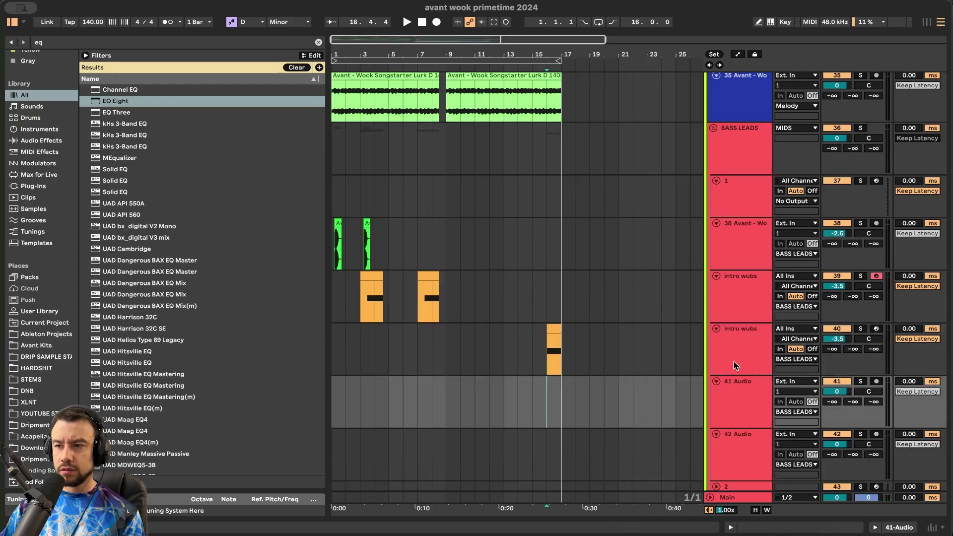
- Rename the duplicated wubs track holding the bar 16 clip as "pre drop wub"
click(549, 350)
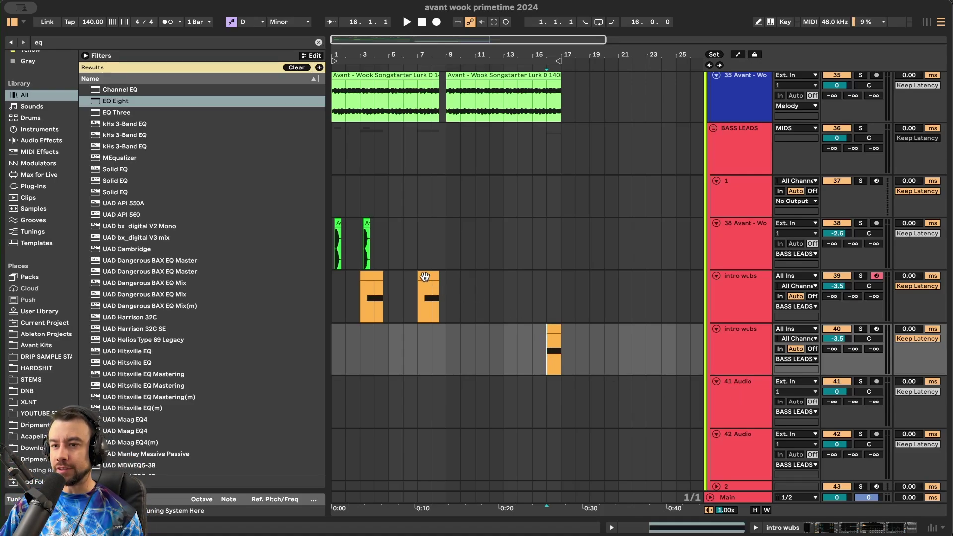
click(377, 275)
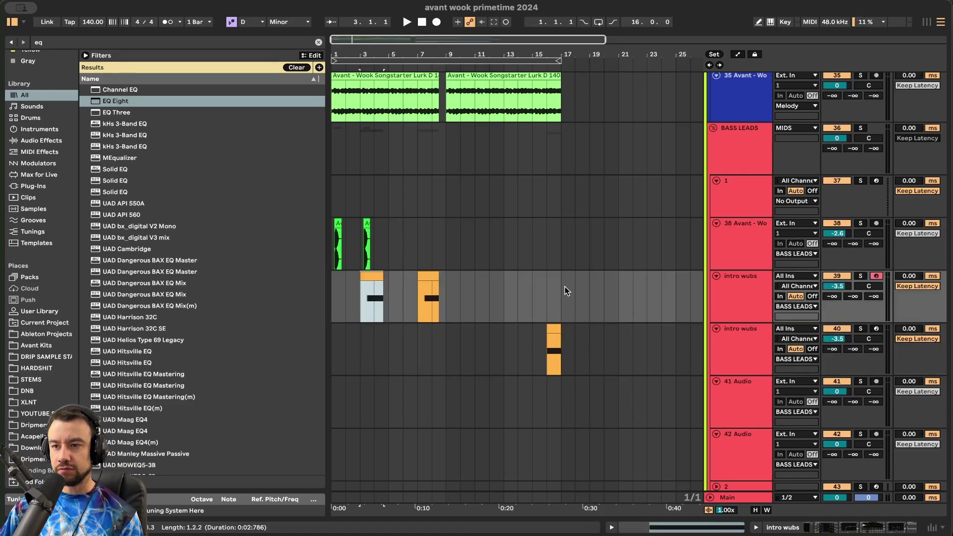
click(743, 358)
key(super+r)
text(pre d)
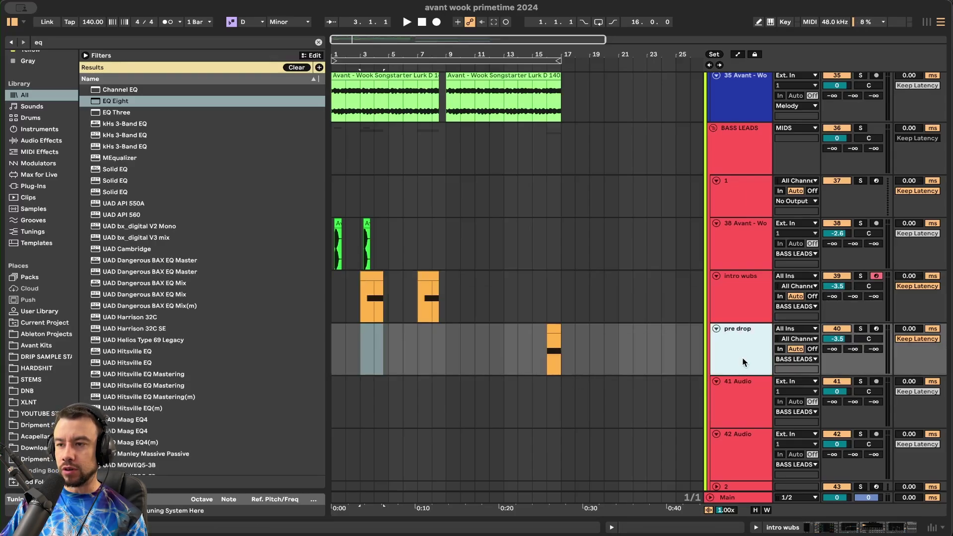
- Duplicate intro wubs as "call wubs", move its first clip to bar 17 and delete its other clip
click(736, 311)
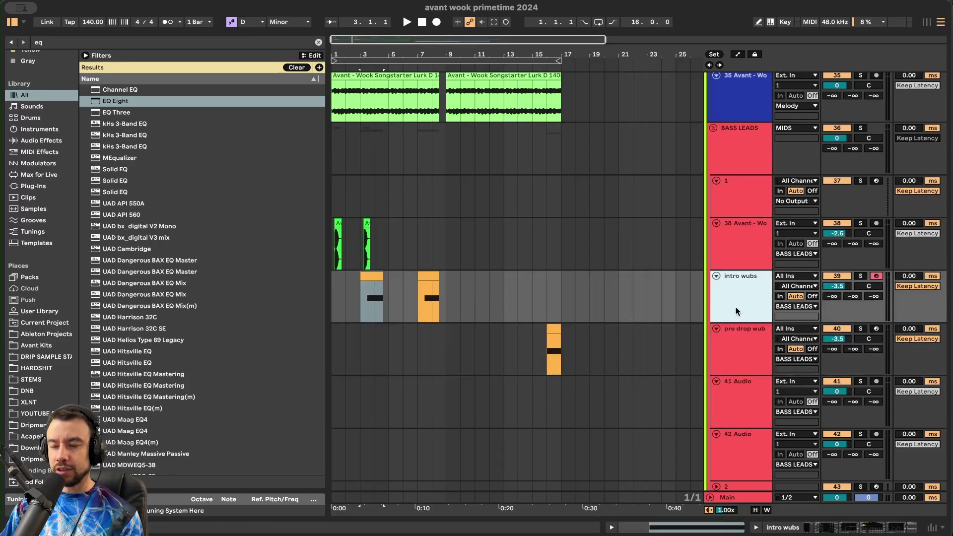
key(super+d)
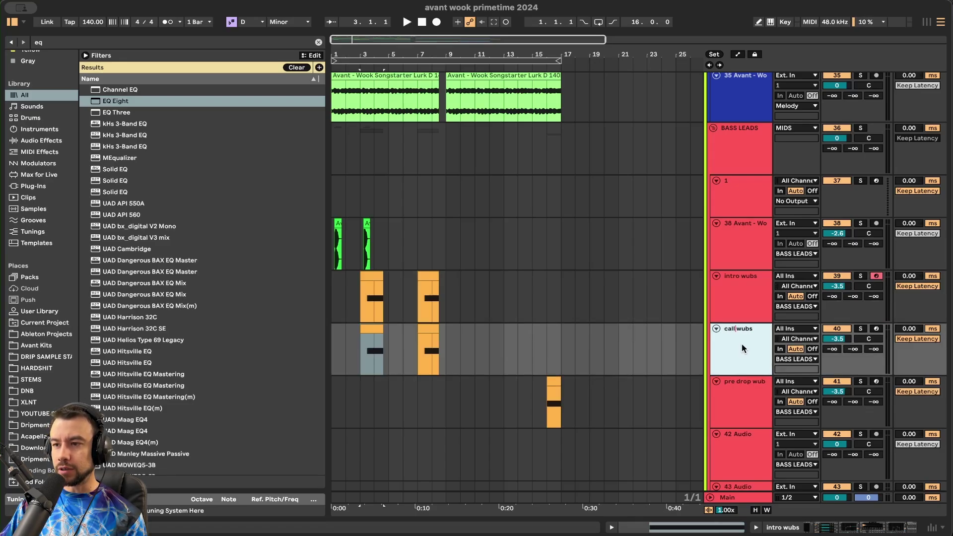
click(368, 329)
drag(376, 328, 570, 330)
click(429, 328)
key(Delete)
- Set Serum's LFO1 Rate on call wubs to 1/4 and shorten the bar 17 clip to end at 17.3.1
key(space)
scroll(575, 341, up, 5)
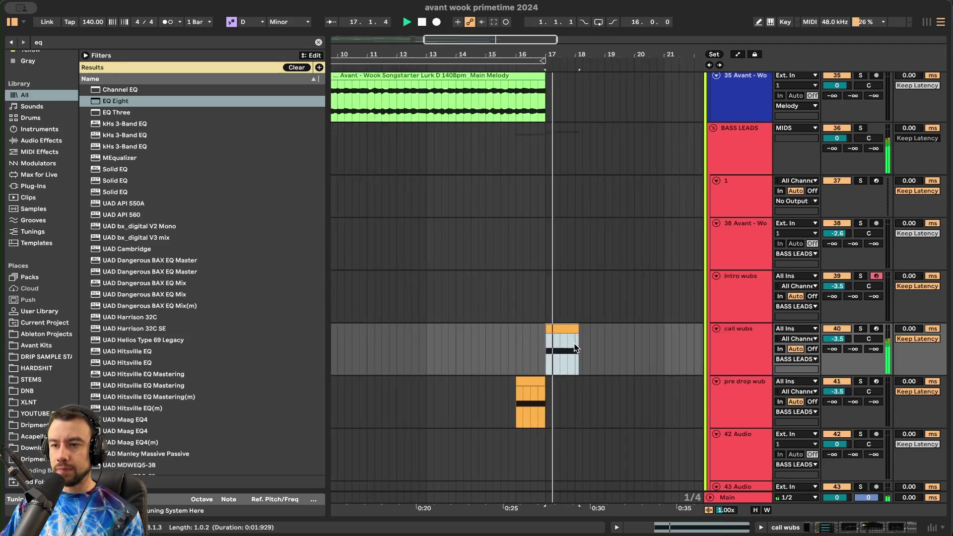
key(space)
key(space)
key(space)
double_click(741, 354)
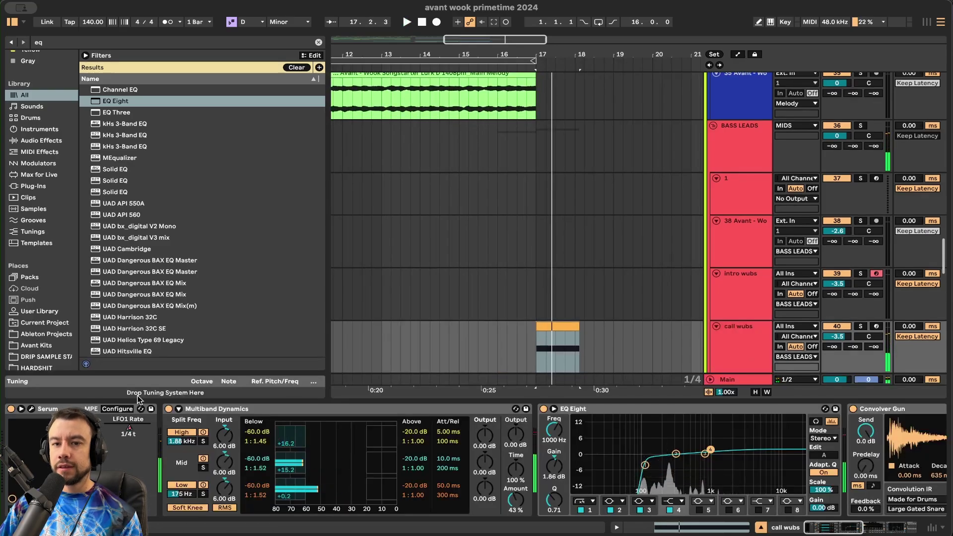
right_click(119, 428)
click(155, 471)
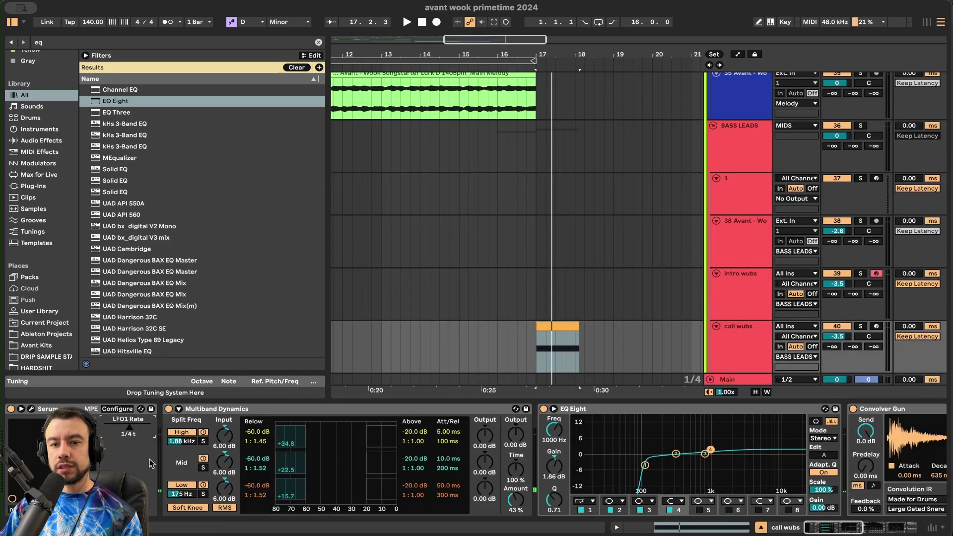
key(space)
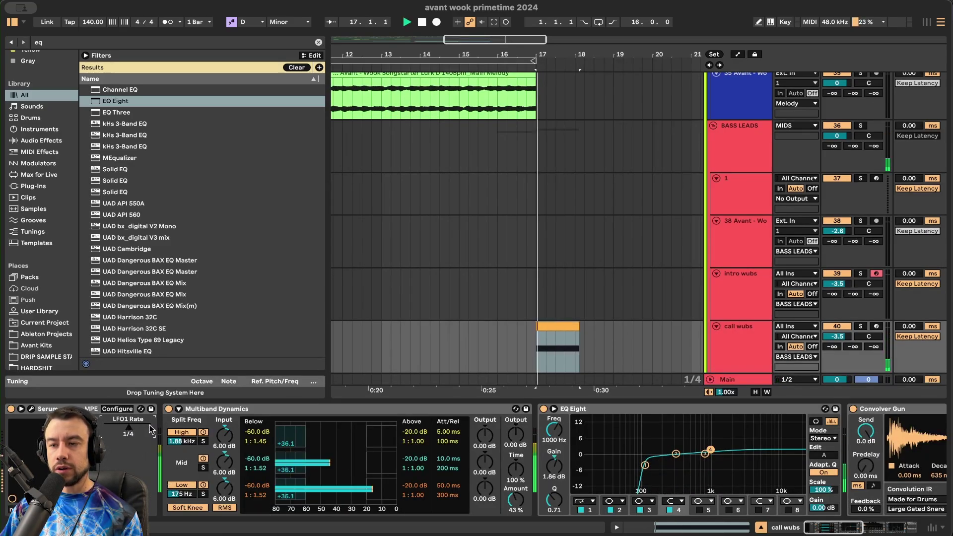
drag(574, 326, 560, 326)
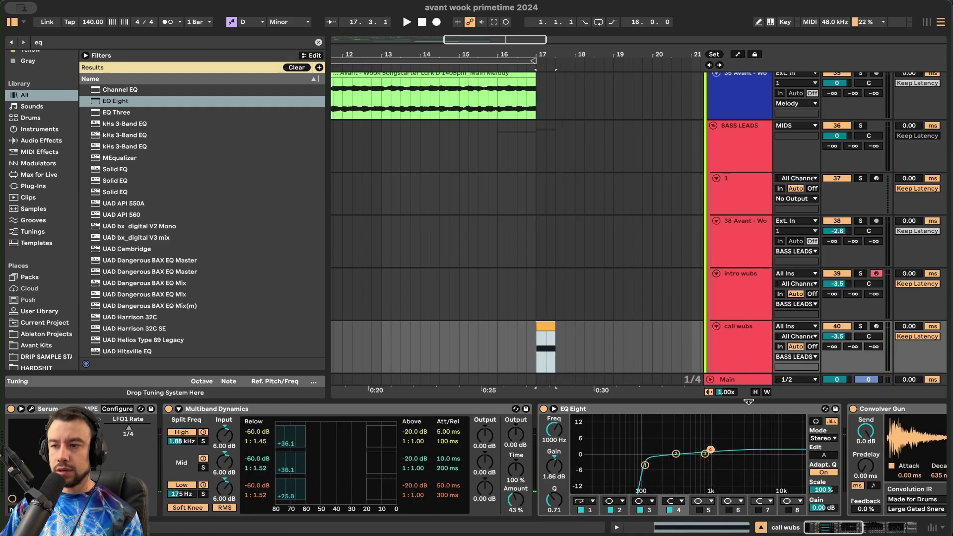
- Open up the highs on call wubs by moving the high band of its last EQ Eight to 20.2 kHz with Q 1.21
scroll(659, 457, right, 15)
key(space)
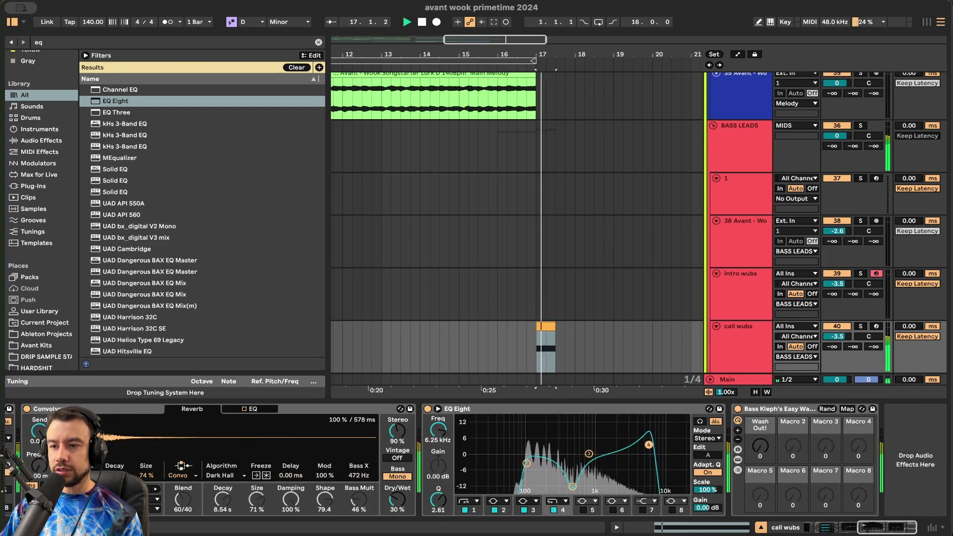
drag(663, 451, 684, 455)
key(space)
key(space)
key(space)
drag(572, 486, 684, 455)
key(super+z)
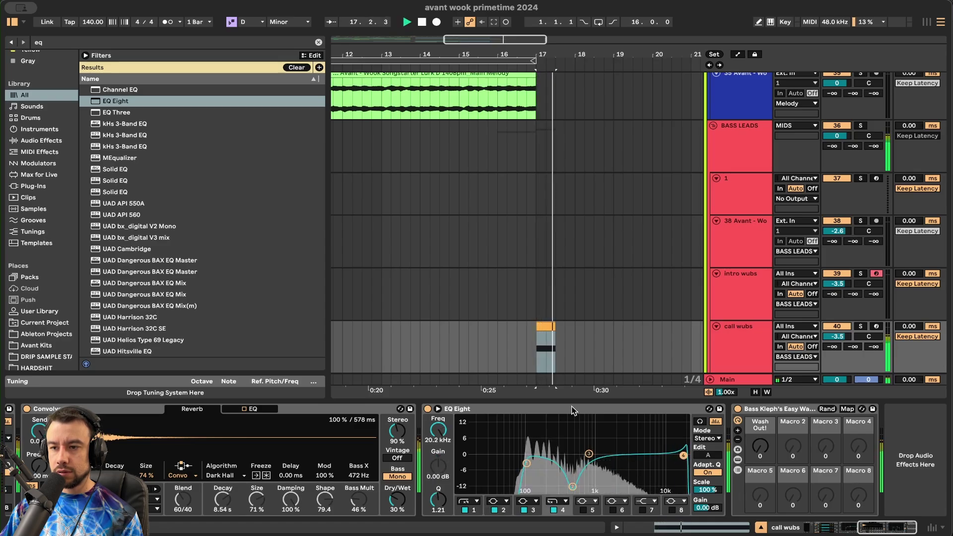
key(space)
key(super+alt+l)
- Play the build from about bar 12 and again from bar 15 to audition the pre drop wub and call wubs
scroll(564, 398, down, 5)
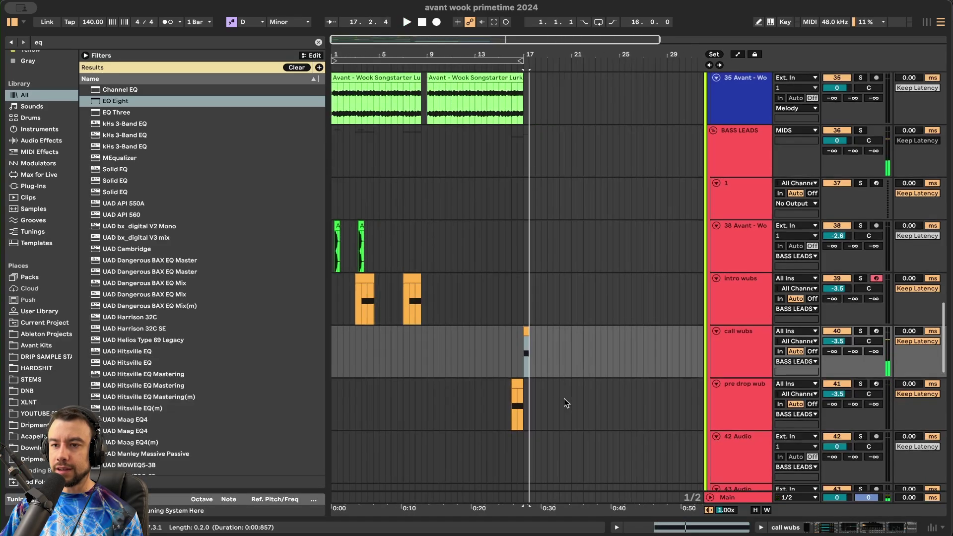
click(397, 251)
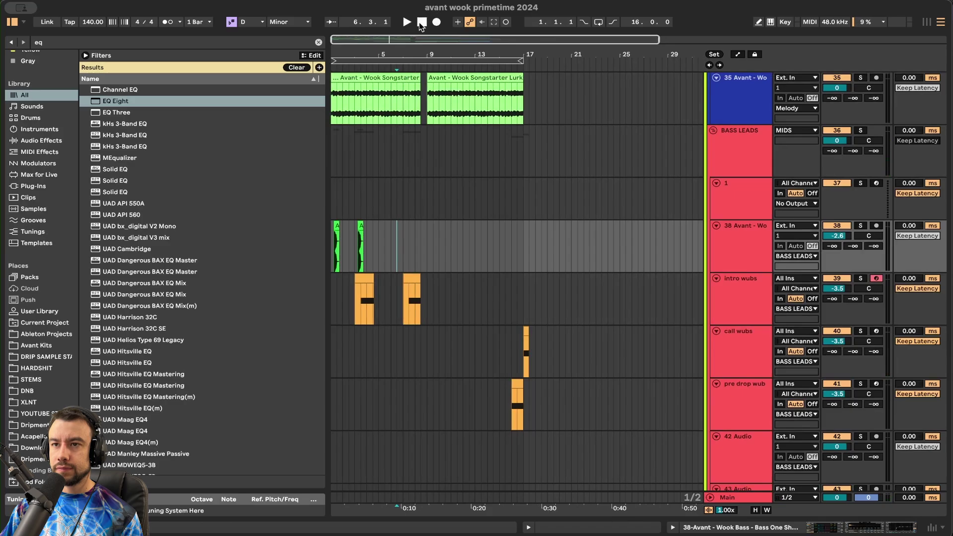
click(468, 174)
key(space)
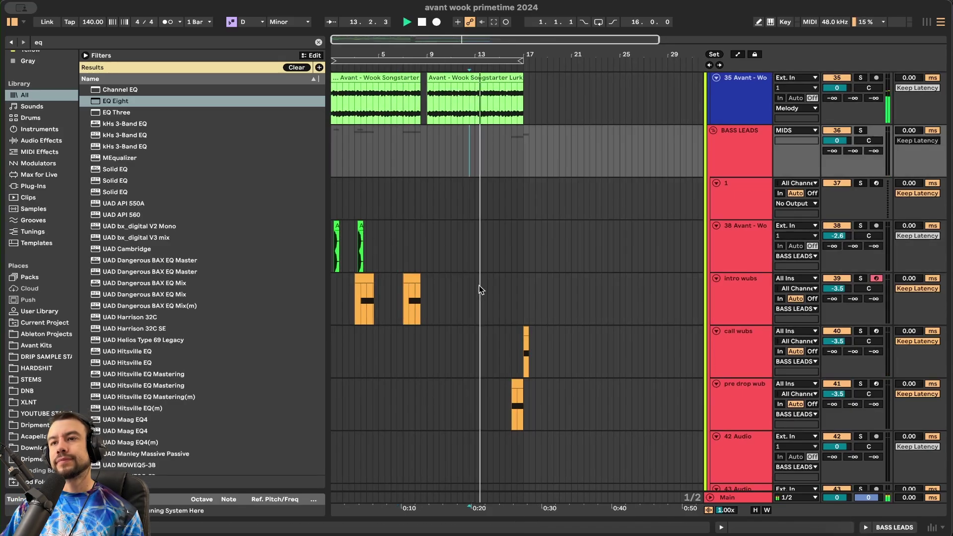
scroll(479, 285, up, 2)
scroll(484, 317, down, 4)
scroll(484, 316, right, 3)
scroll(484, 316, up, 3)
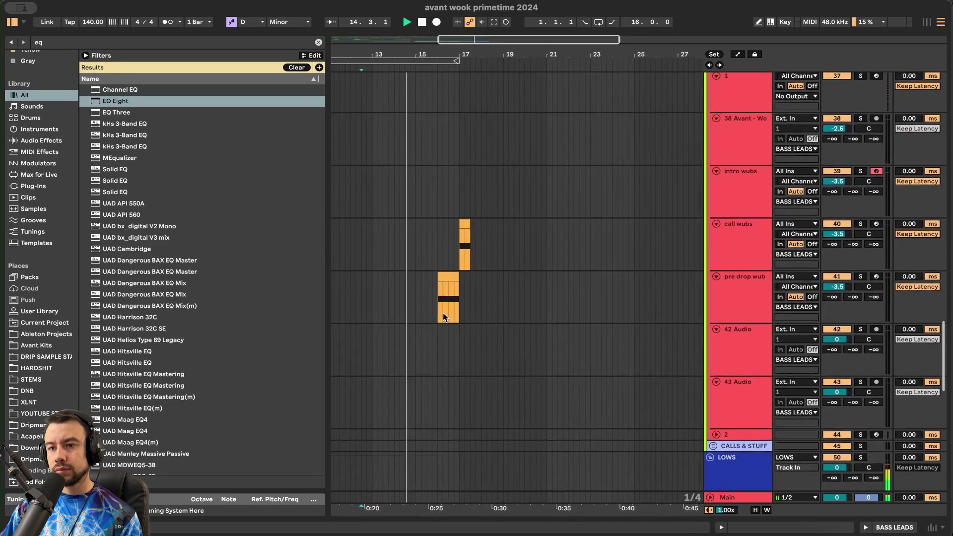
scroll(443, 312, up, 2)
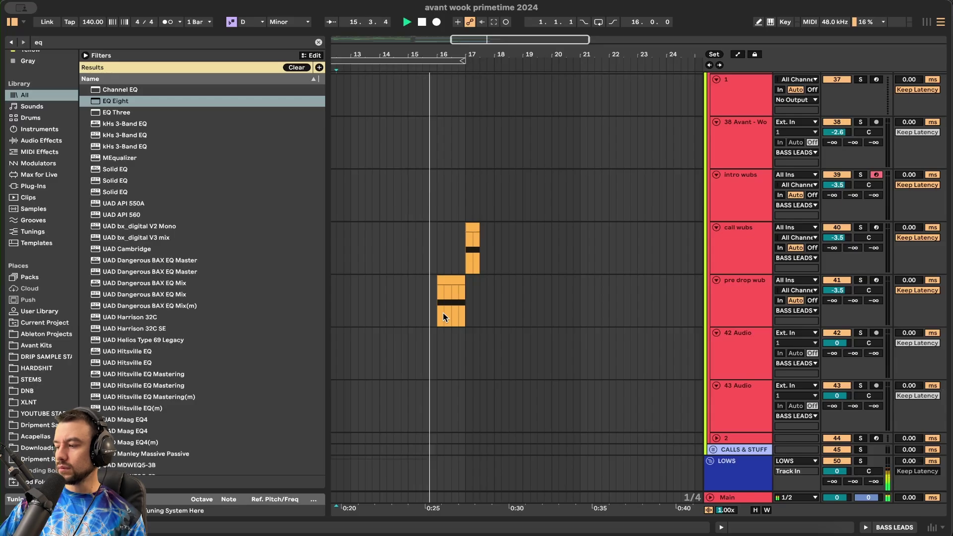
double_click(738, 500)
click(416, 246)
key(space)
scroll(416, 246, down, 3)
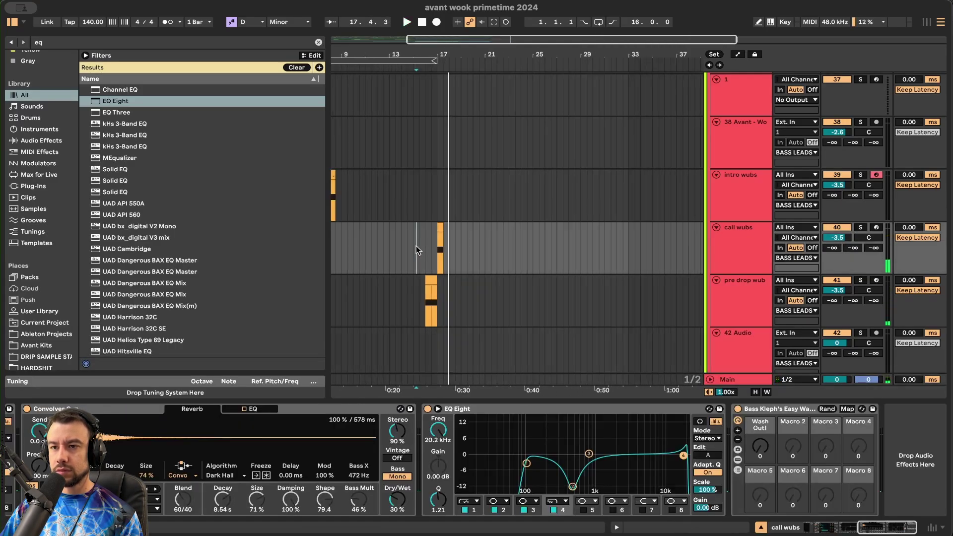
- Replay from about bar 7 and enable the Pro-L 2 limiter on the Main track
scroll(416, 246, down, 5)
click(371, 230)
key(space)
click(729, 383)
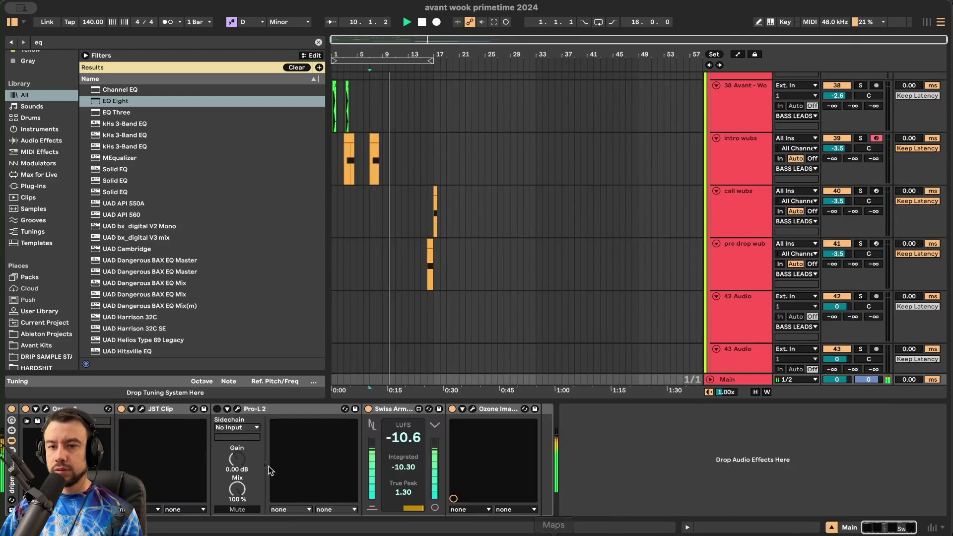
click(217, 409)
- Expand the busses, SIDECHAIN and TAPE STOP groups and replace the MIDS bus's Glue Compressor with FabFilter Pro-L 2
scroll(568, 313, down, 10)
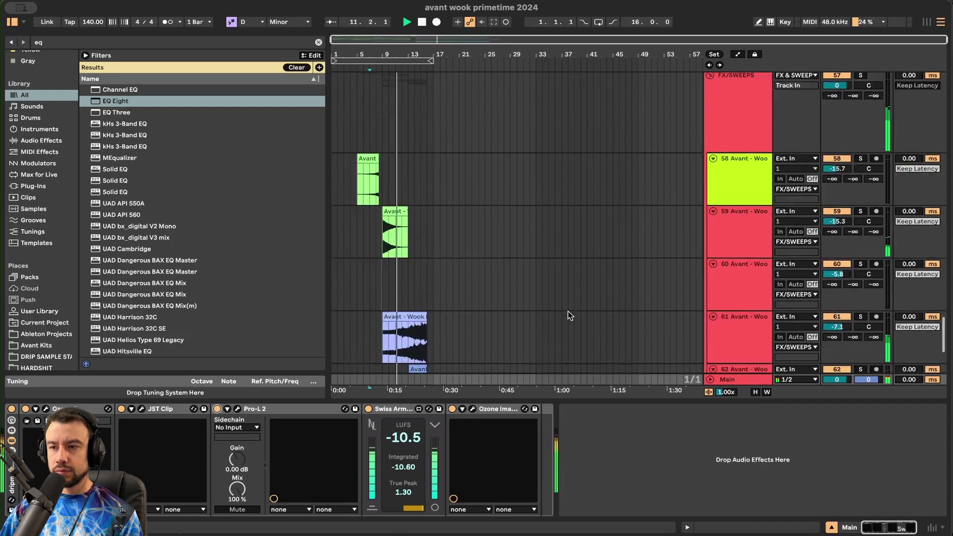
key(super+alt+u)
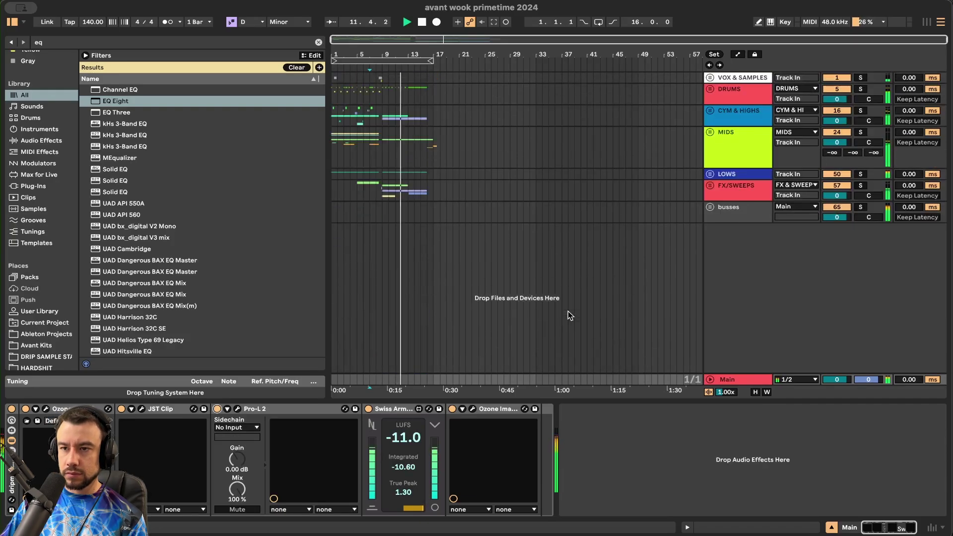
click(710, 208)
click(712, 272)
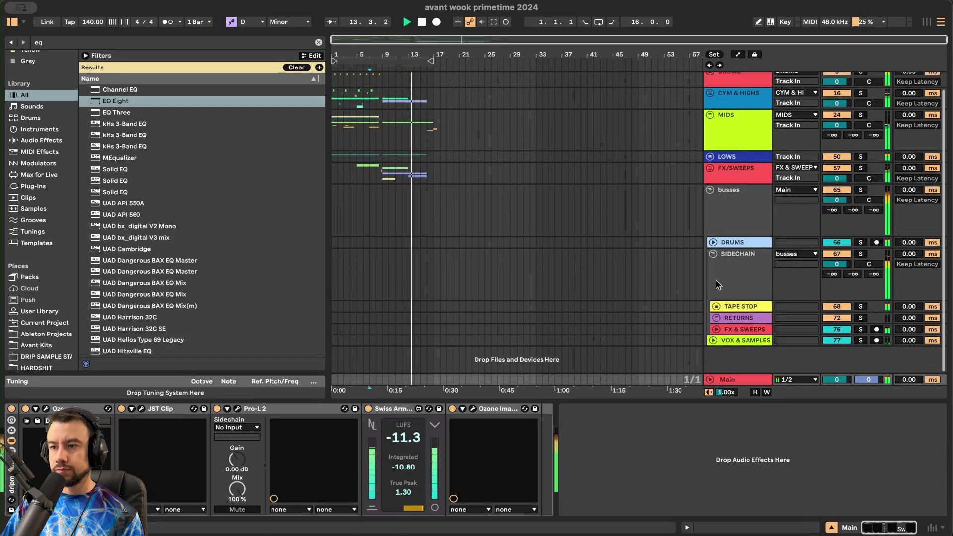
click(713, 305)
click(742, 308)
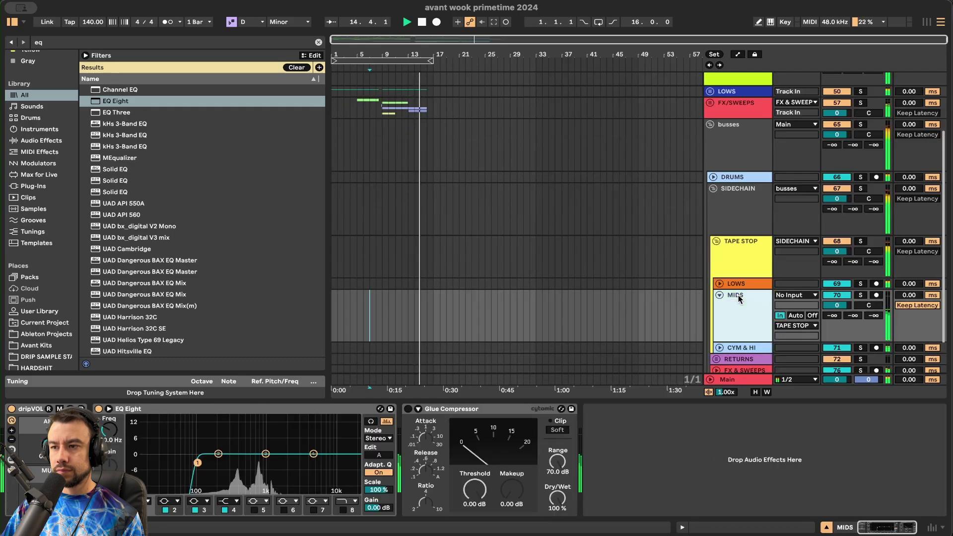
key(super+f)
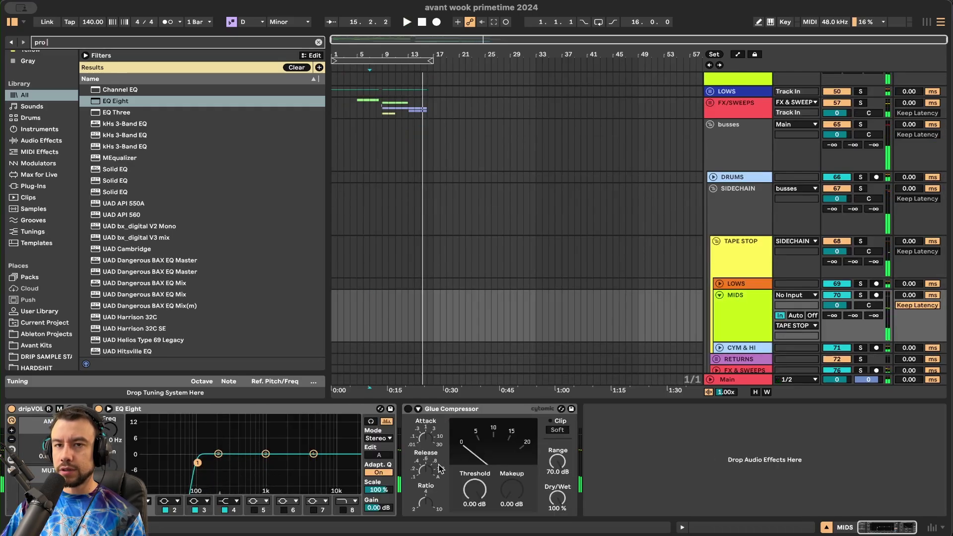
click(128, 98)
double_click(125, 92)
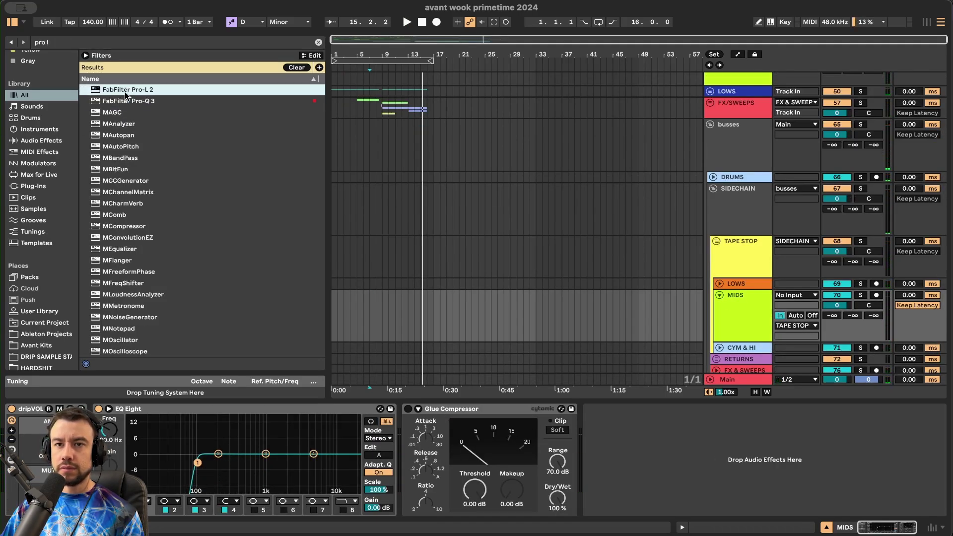
click(469, 409)
key(Delete)
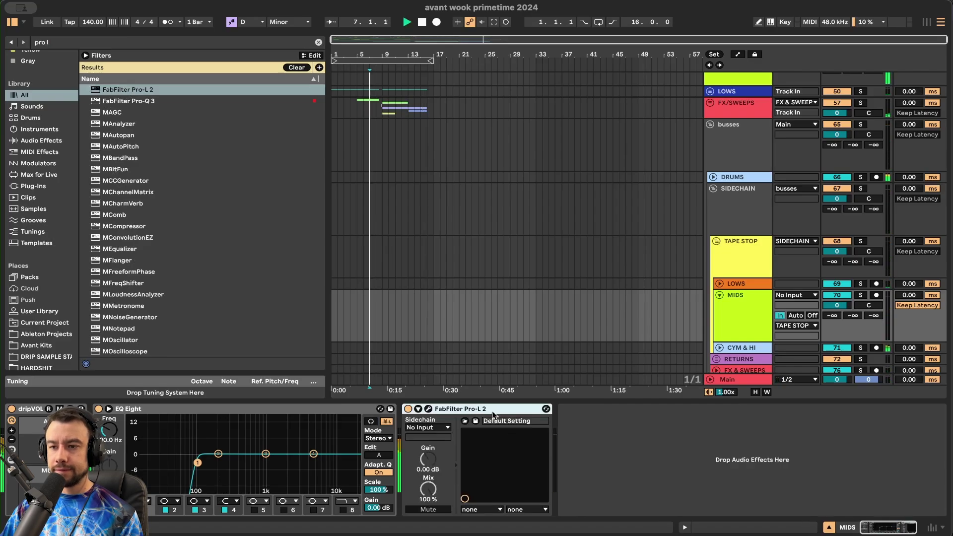
- Set the gain of Pro-L 2 on the MIDS bus to +3.70 dB during playback
key(space)
click(429, 409)
drag(133, 320, 235, 282)
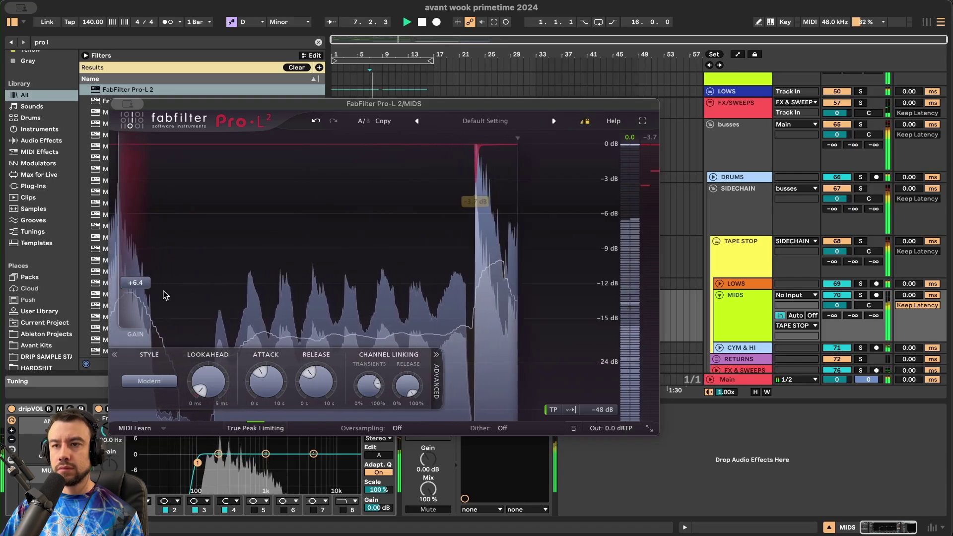
drag(135, 278, 135, 294)
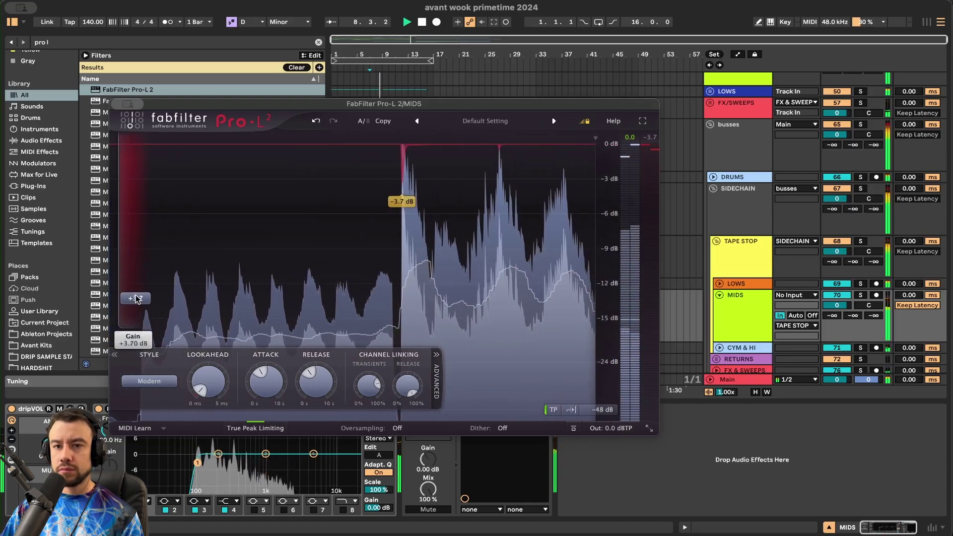
click(124, 106)
click(144, 128)
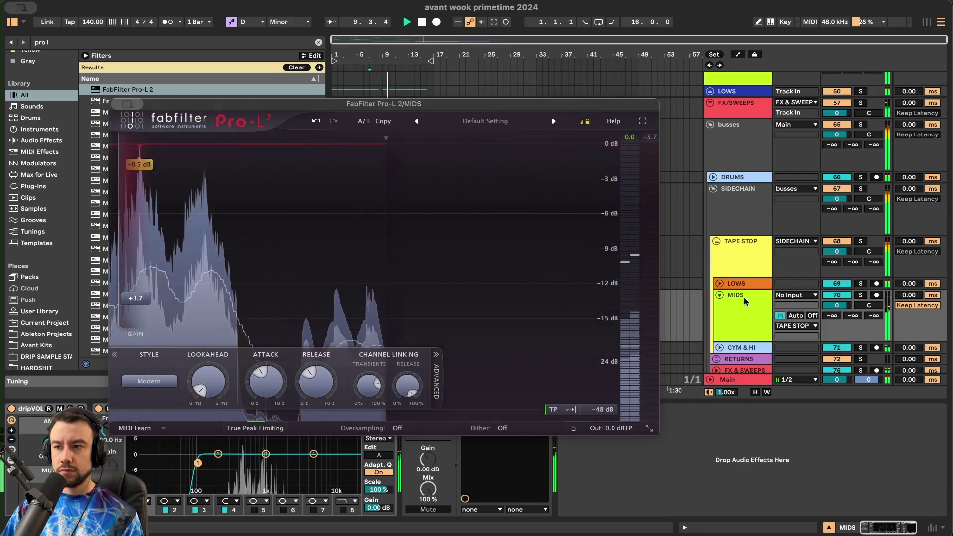
- Add FabFilter Pro-L 2 to the LOWS bus and set its gain to +1.77 dB
click(719, 285)
click(754, 289)
drag(120, 93, 129, 455)
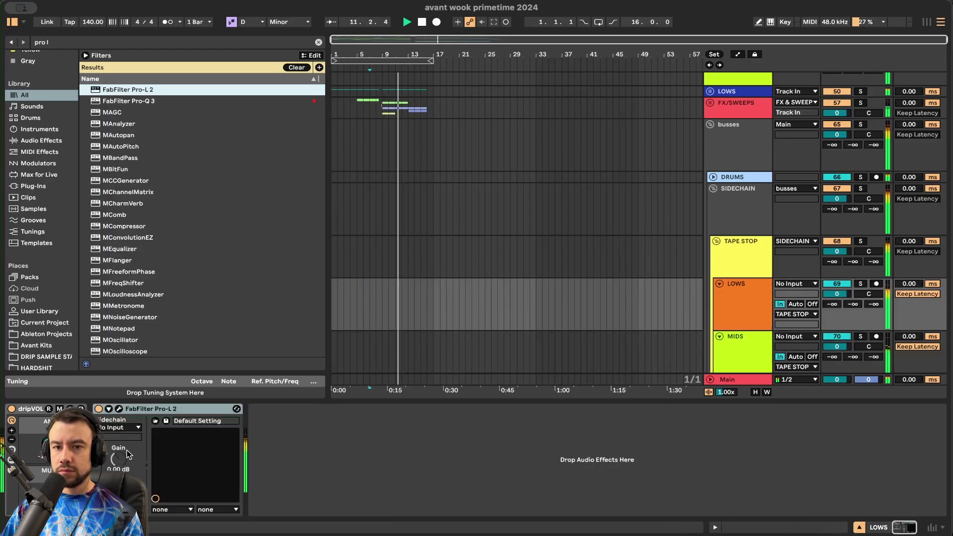
click(119, 410)
mouse_move(140, 327)
mouse_down()
mouse_move(141, 308)
mouse_move(142, 316)
mouse_up()
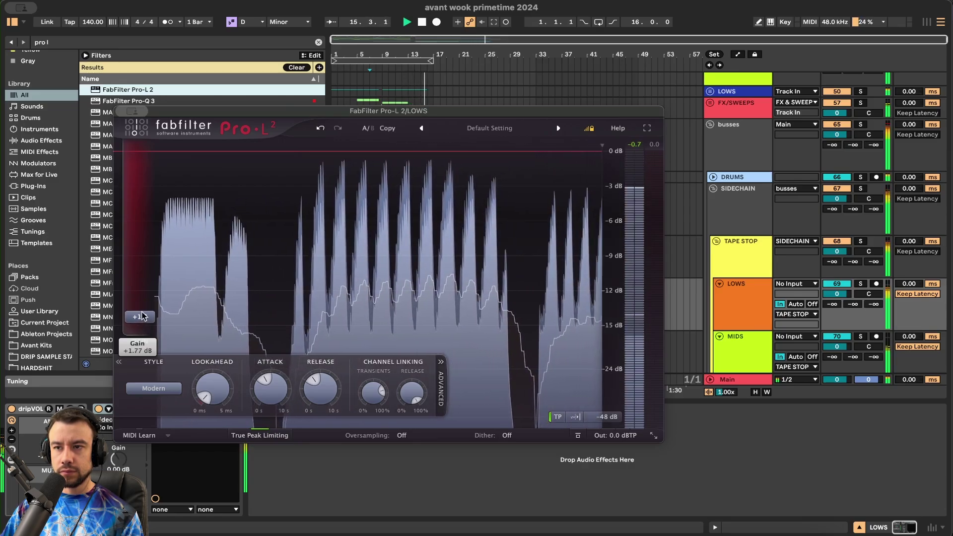
click(132, 111)
click(149, 138)
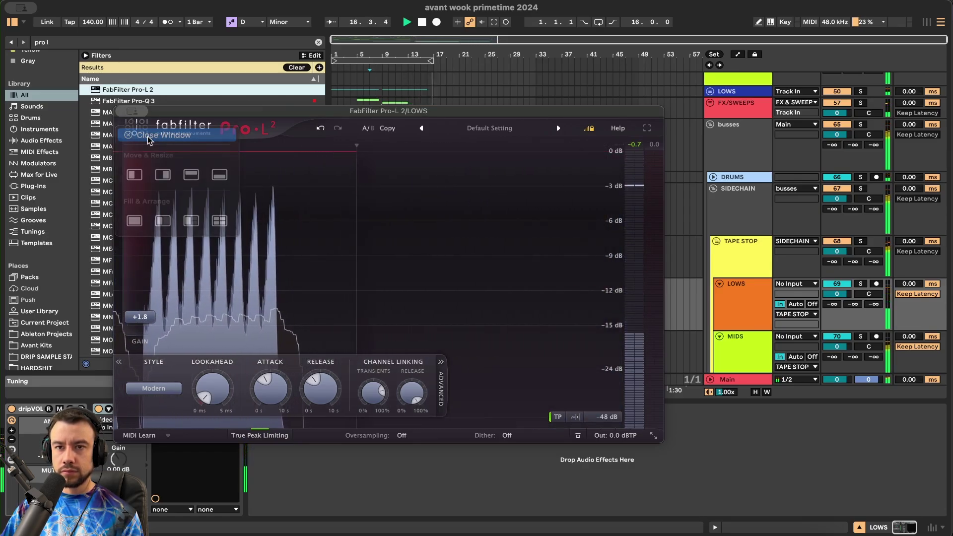
- Hide the device view and browser and play the arrangement from bar 1
drag(351, 403, 354, 407)
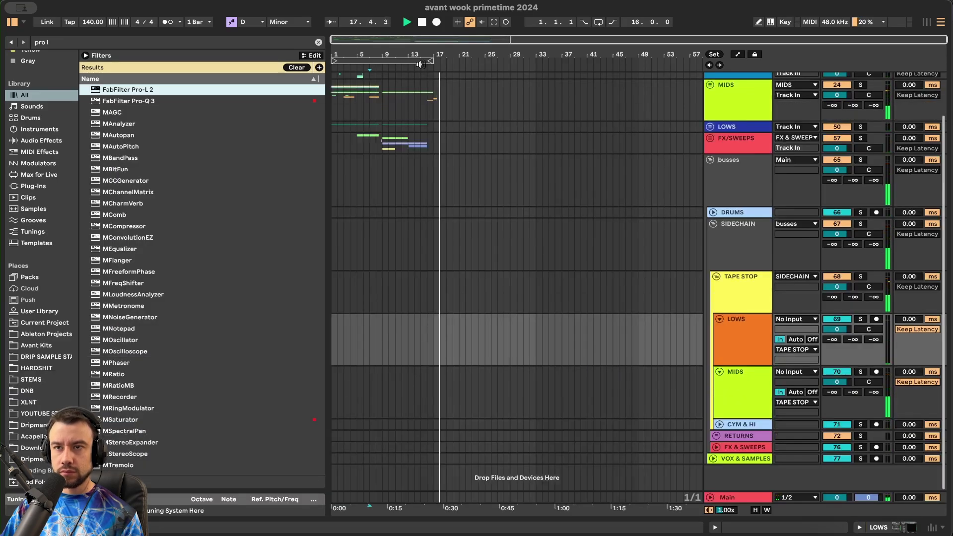
double_click(422, 23)
key(space)
scroll(416, 220, up, 3)
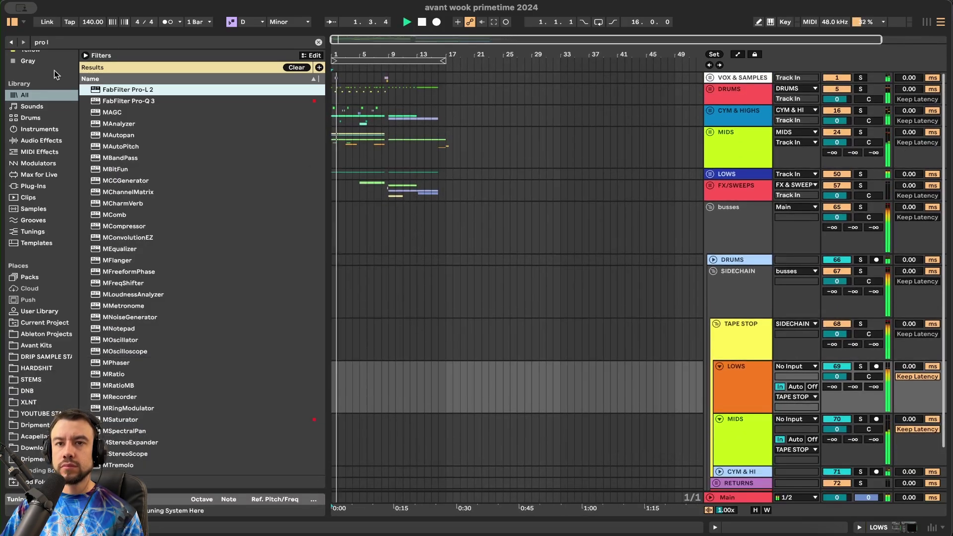
click(10, 21)
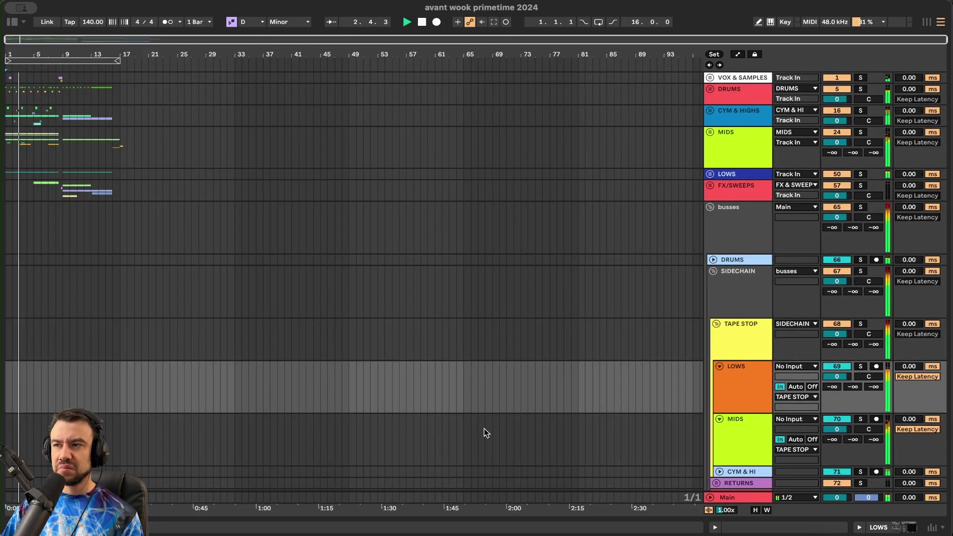
scroll(211, 240, up, 2)
scroll(124, 236, left, 3)
scroll(124, 236, up, 5)
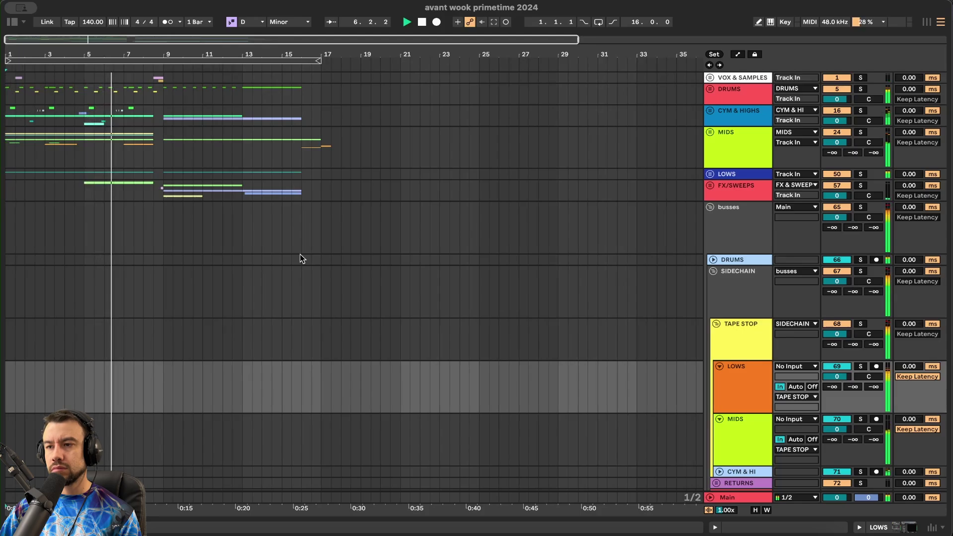
- Expand the LOWS group and set the volume of the Sub 2 track to -7.7 dB
click(710, 175)
scroll(675, 206, down, 2)
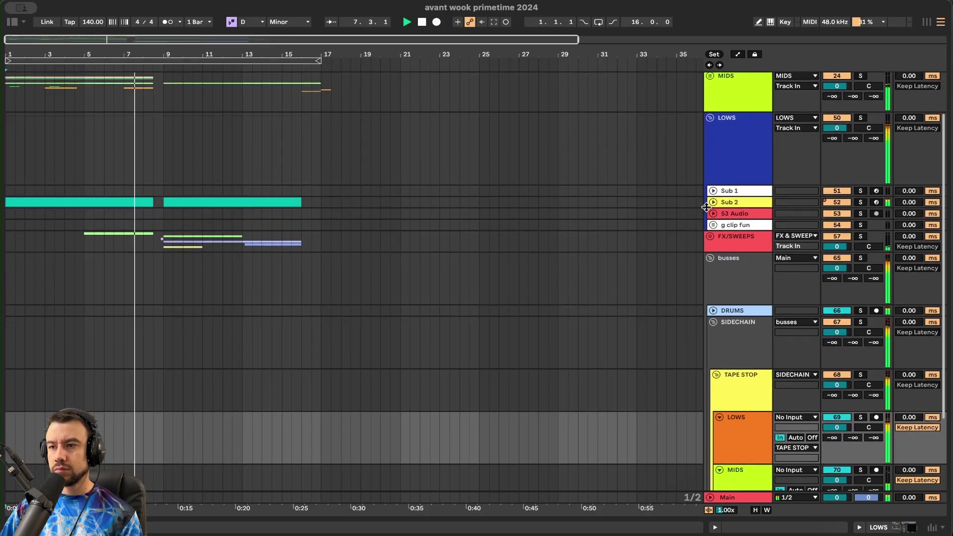
click(713, 203)
drag(837, 211, 837, 212)
scroll(437, 273, down, 2)
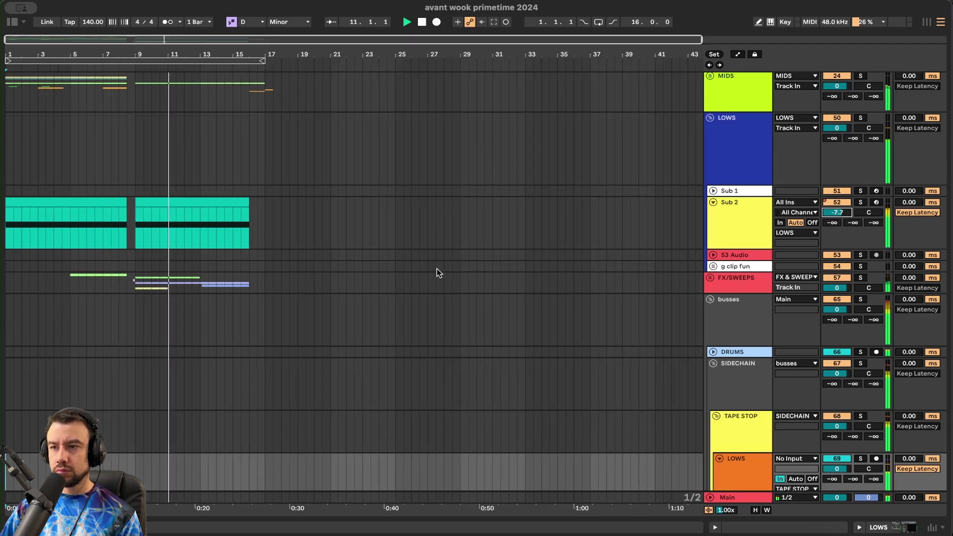
- Insert a MIDI track below Sub 2 and load the dripmentSub2024.adg rack onto it
click(734, 227)
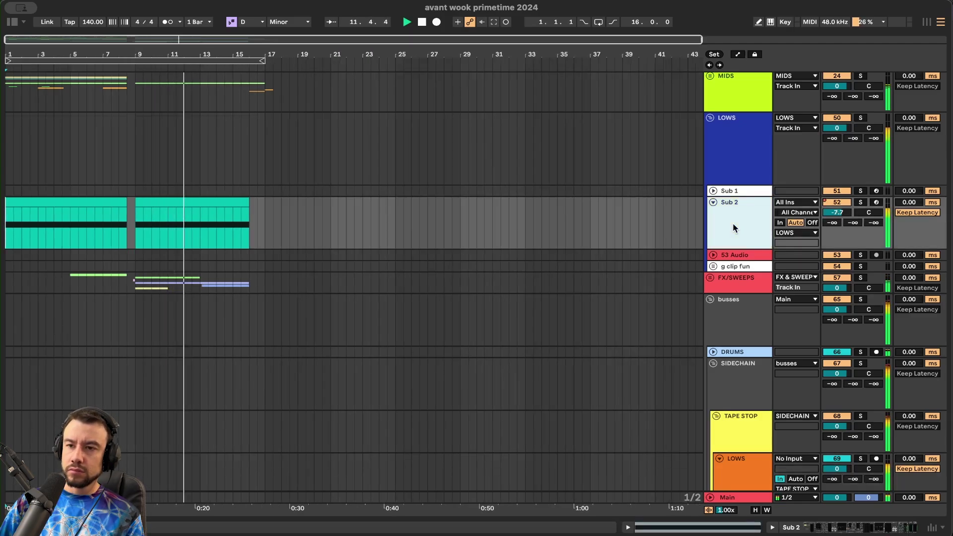
key(super+shift+t)
key(super+f)
text(dripments)
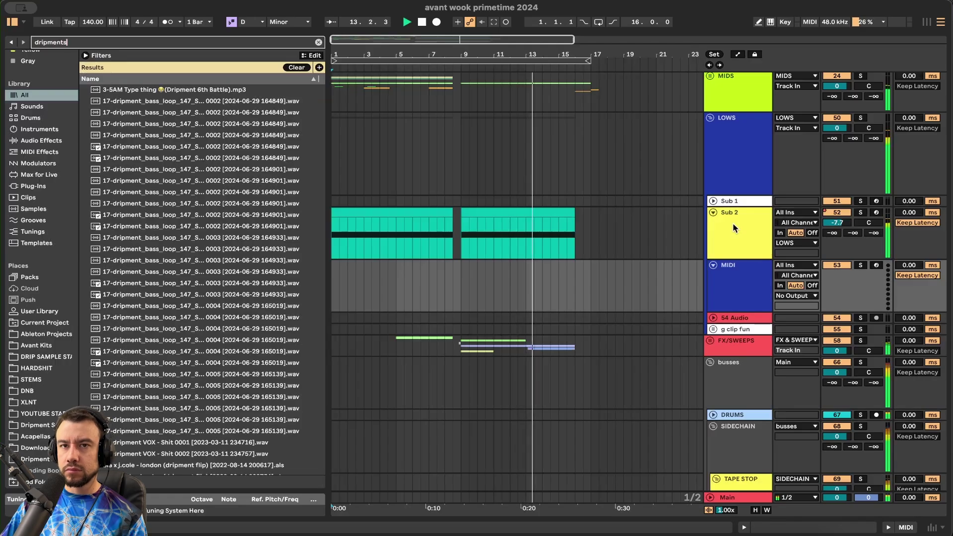
text(ub2)
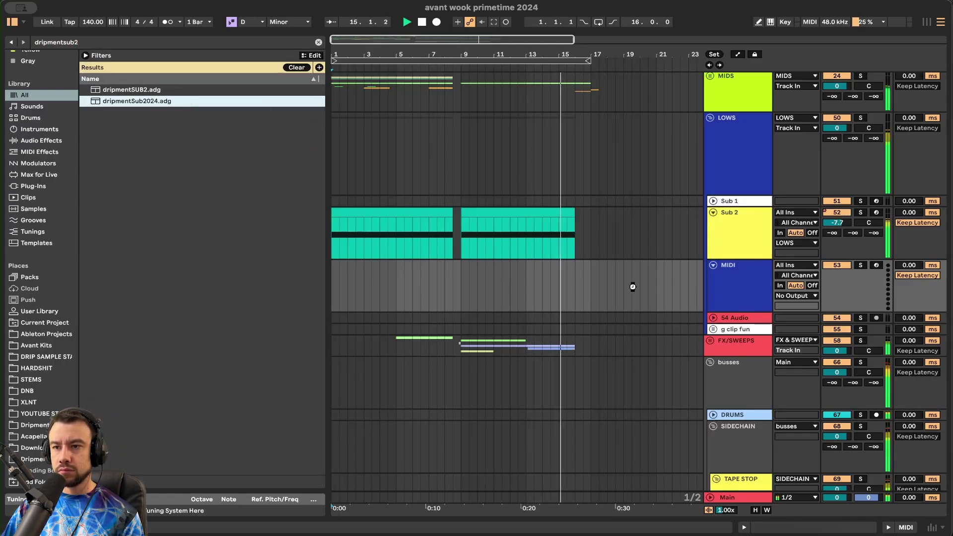
- Create a one-bar MIDI clip at bar 17 on the new sub track with a D3 note filling its whole length
scroll(566, 280, up, 5)
scroll(566, 280, right, 4)
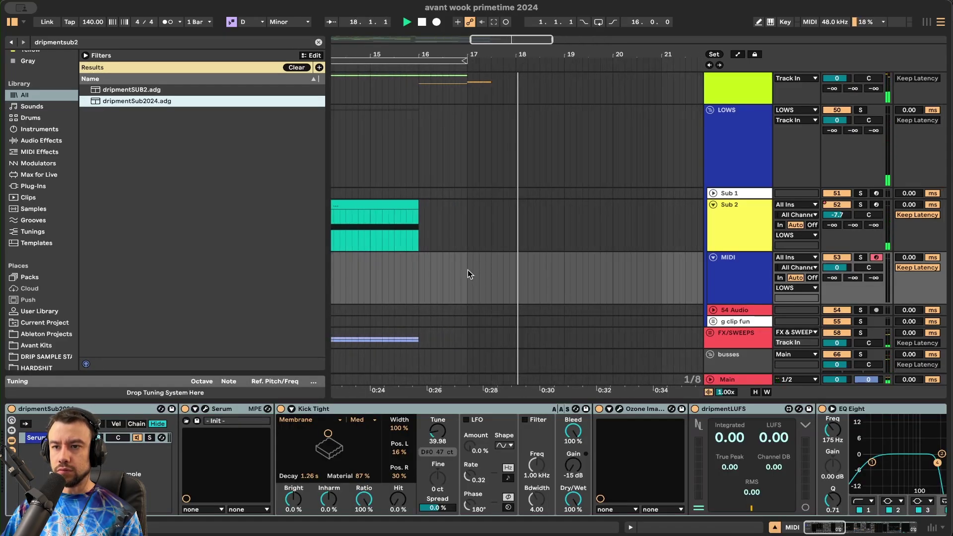
click(516, 268)
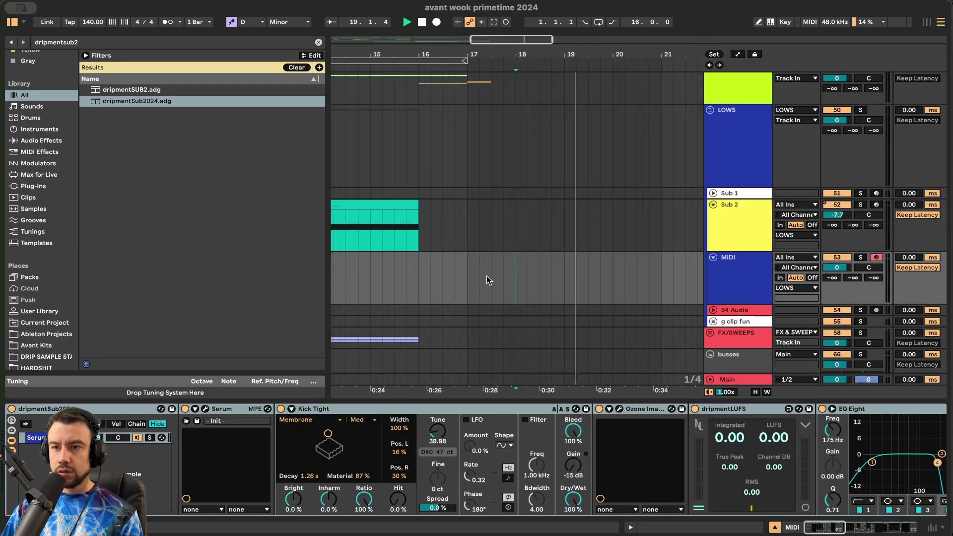
drag(466, 273, 505, 274)
key(space)
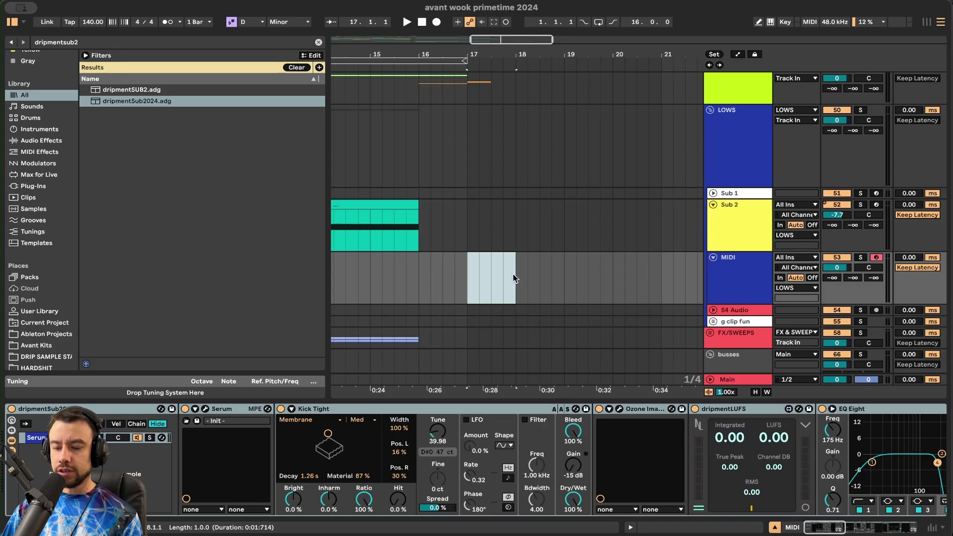
key(ctrl+shift+m)
double_click(171, 452)
key(space)
scroll(74, 447, down, 3)
click(82, 493)
key(space)
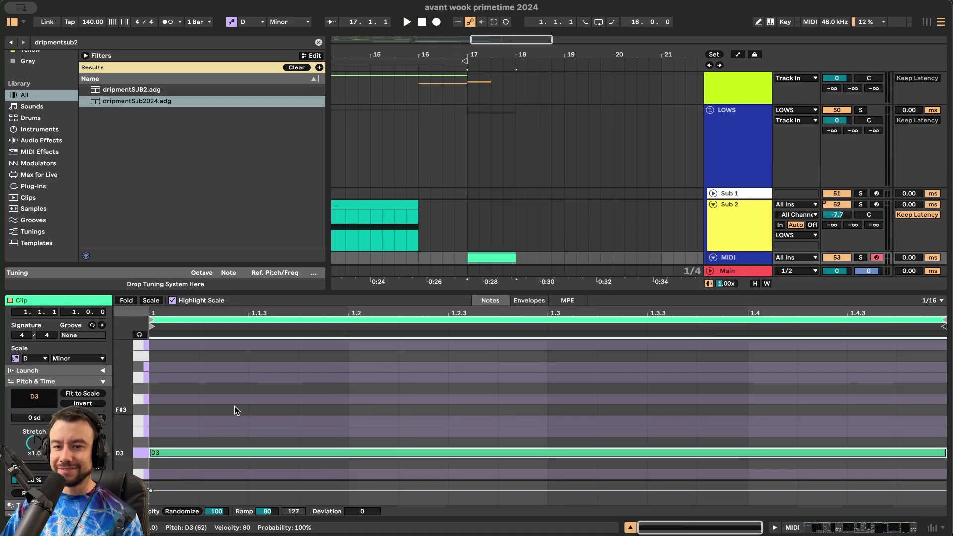
- Transpose the sub clip's note down three octaves to D0 and play it back
key(shift+Down)
key(shift+Down)
key(shift+Down)
key(space)
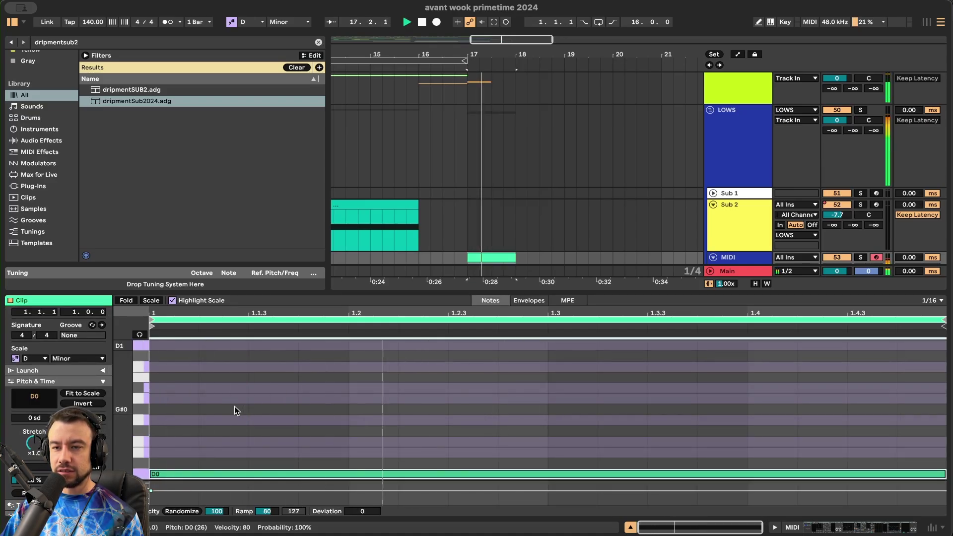
scroll(550, 173, down, 2)
key(super+alt+l)
scroll(490, 293, down, 3)
key(space)
- Duplicate the bar 17 sub clip three times to reach bar 21 and play from bar 16
click(499, 208)
scroll(514, 233, up, 3)
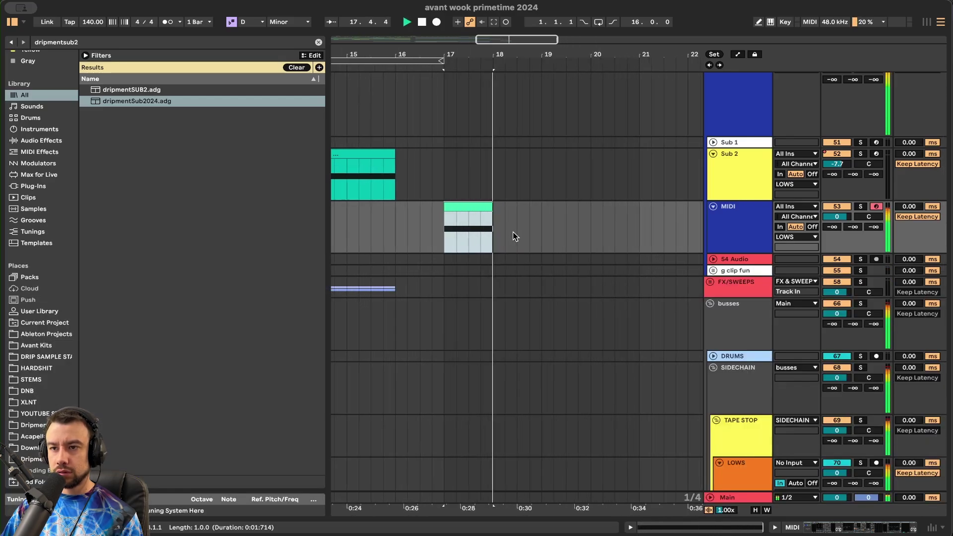
key(super+d)
key(super+d)
key(super+d)
scroll(503, 229, down, 3)
scroll(501, 227, down, 4)
key(space)
scroll(502, 228, down, 2)
click(451, 289)
key(space)
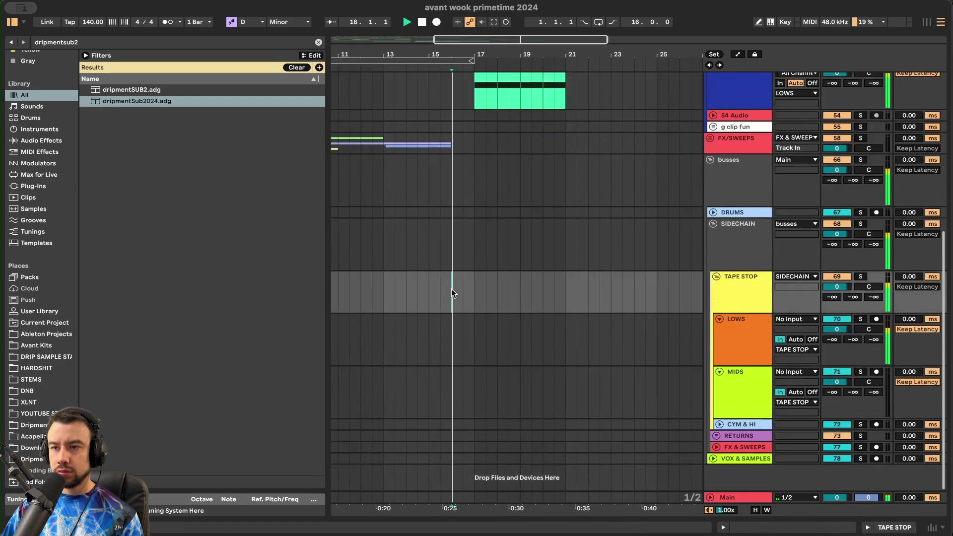
- Expand the MIDS and BASS LEADS groups and audition the drop from bar 17 with the new sub
scroll(451, 289, up, 8)
click(710, 132)
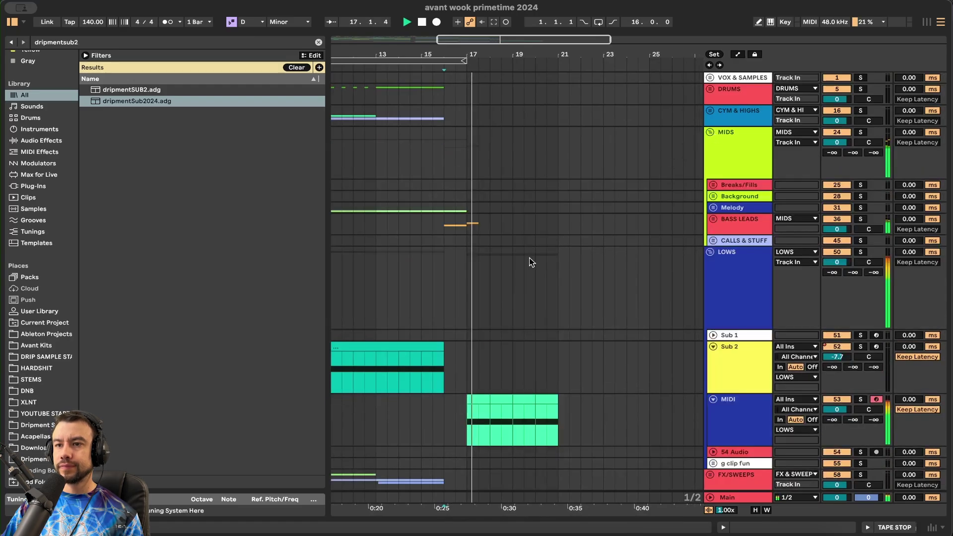
right_click(518, 268)
click(714, 219)
click(714, 220)
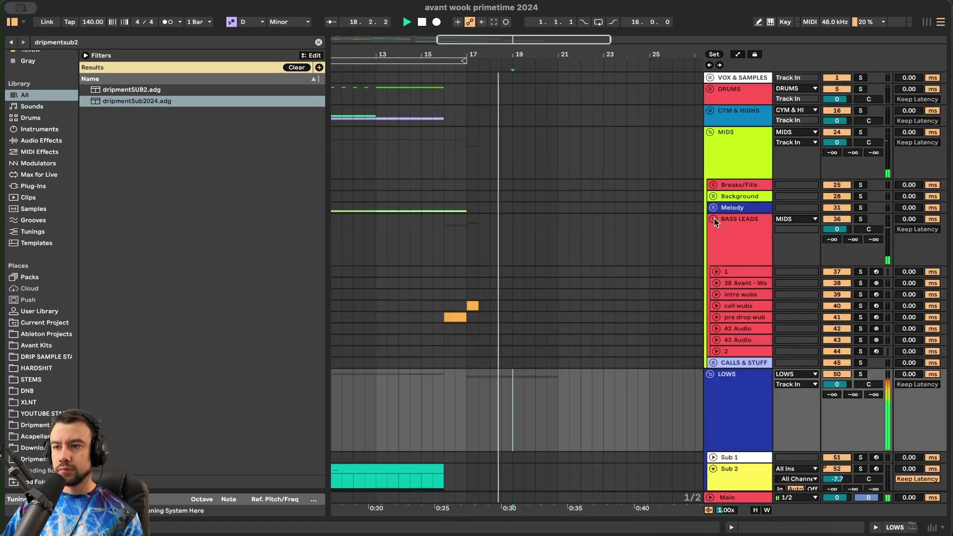
scroll(600, 263, down, 5)
scroll(512, 342, up, 1)
scroll(512, 340, up, 3)
click(508, 328)
key(space)
key(space)
scroll(551, 347, down, 4)
key(space)
- Duplicate the call wubs track inside the BASS LEADS group
click(716, 158)
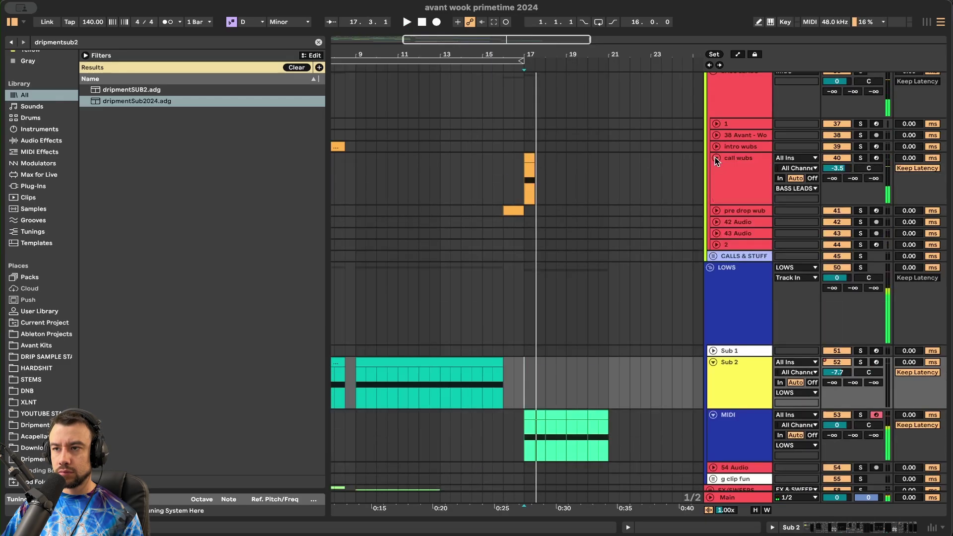
click(720, 183)
key(super+d)
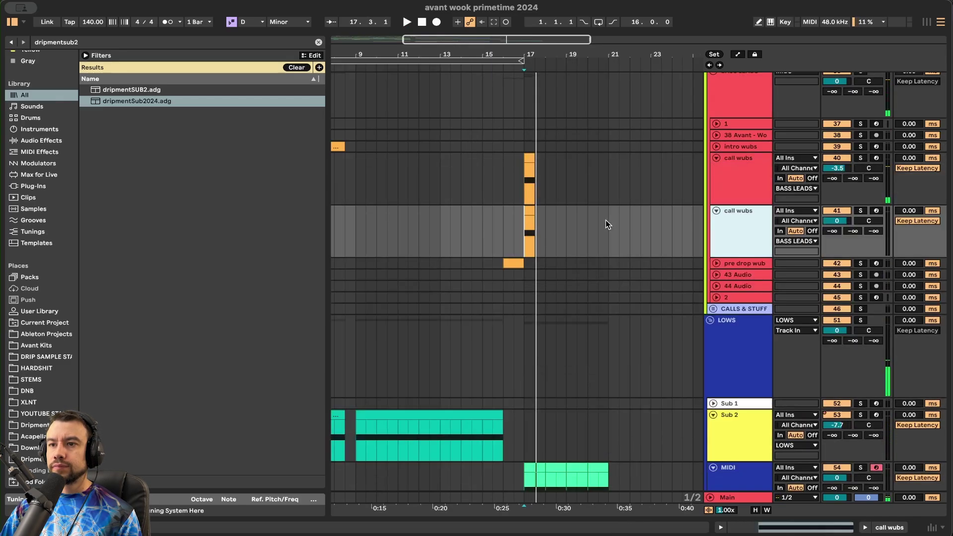
scroll(571, 220, up, 3)
click(522, 215)
drag(522, 211, 522, 210)
right_click(521, 209)
- Rename the duplicated call wubs track as main wubs, colour it light pink and assign that track colour to its clips
double_click(731, 231)
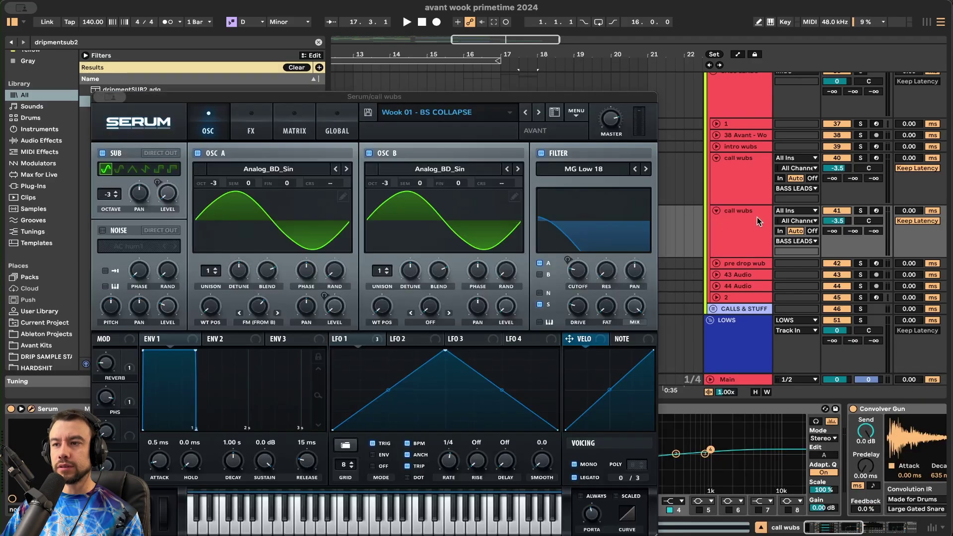
text(s)
key(Return)
right_click(753, 217)
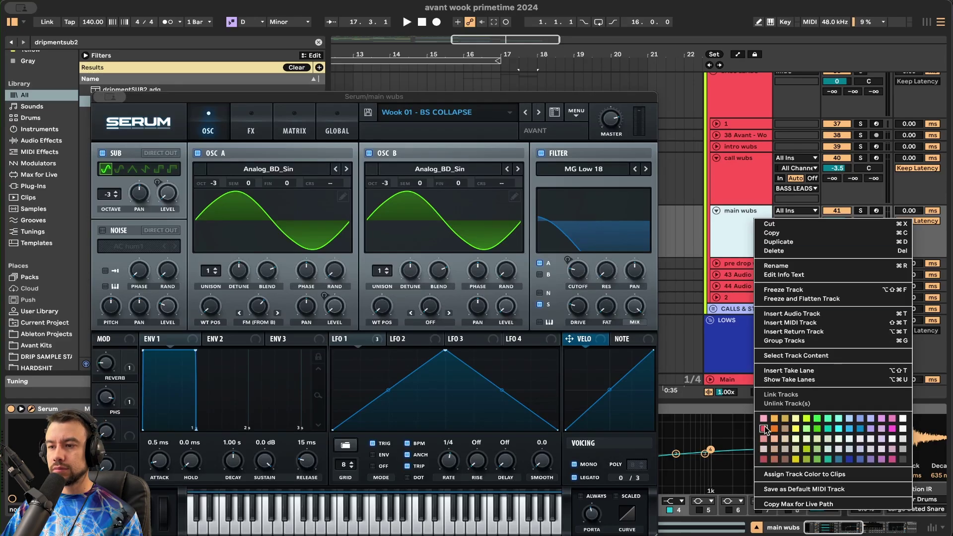
click(764, 428)
right_click(741, 209)
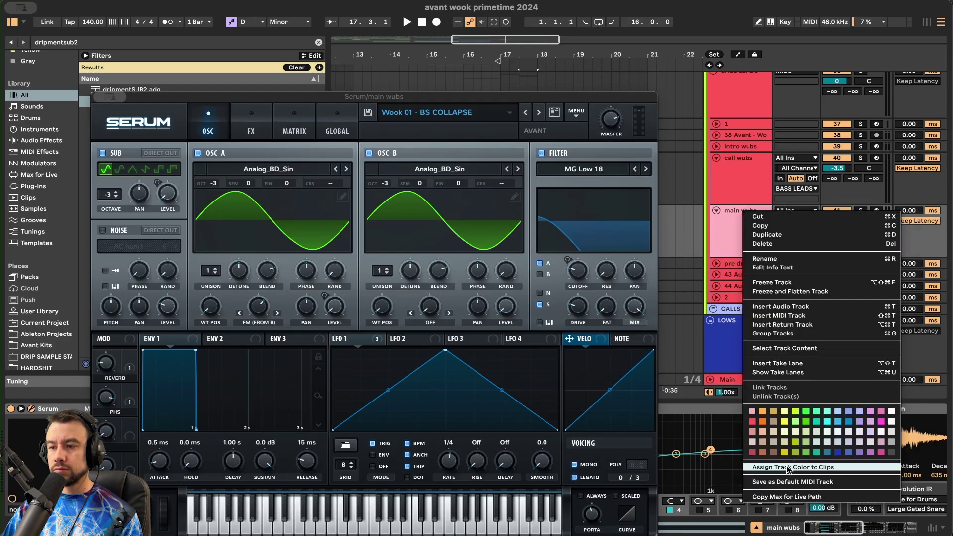
click(789, 468)
- Lengthen the main wubs clip to run from 17.3 to bar 21 and stretch its D3 note across the clip
key(space)
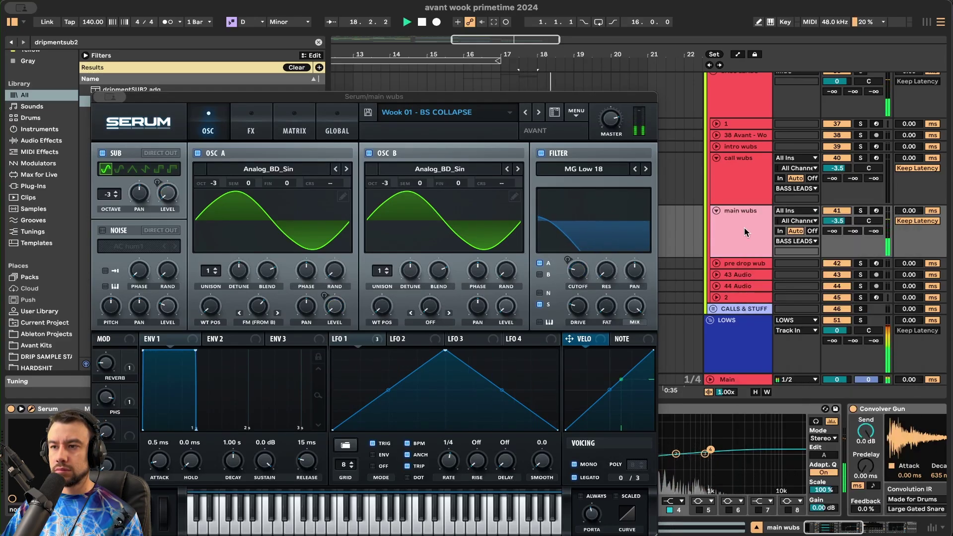
key(space)
drag(394, 96, 480, 352)
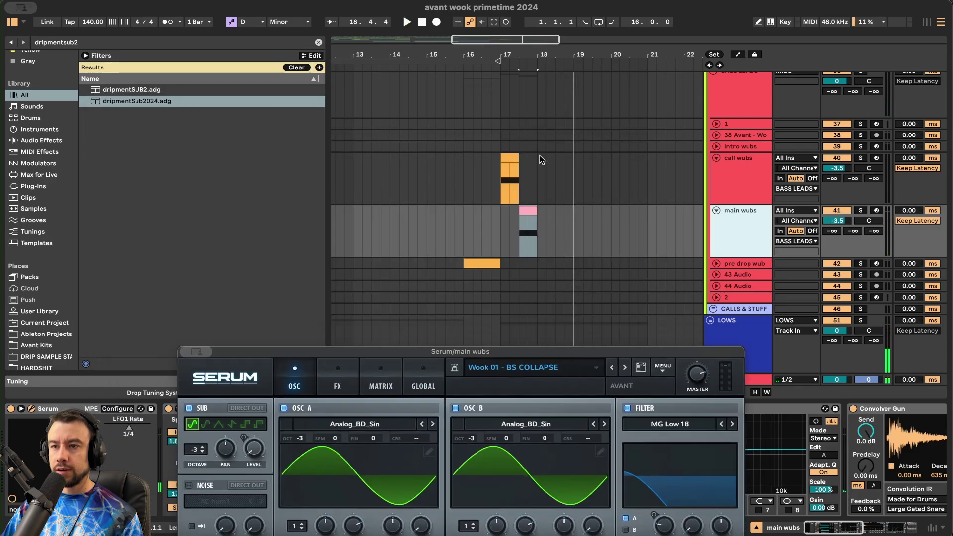
click(530, 210)
drag(532, 208, 635, 208)
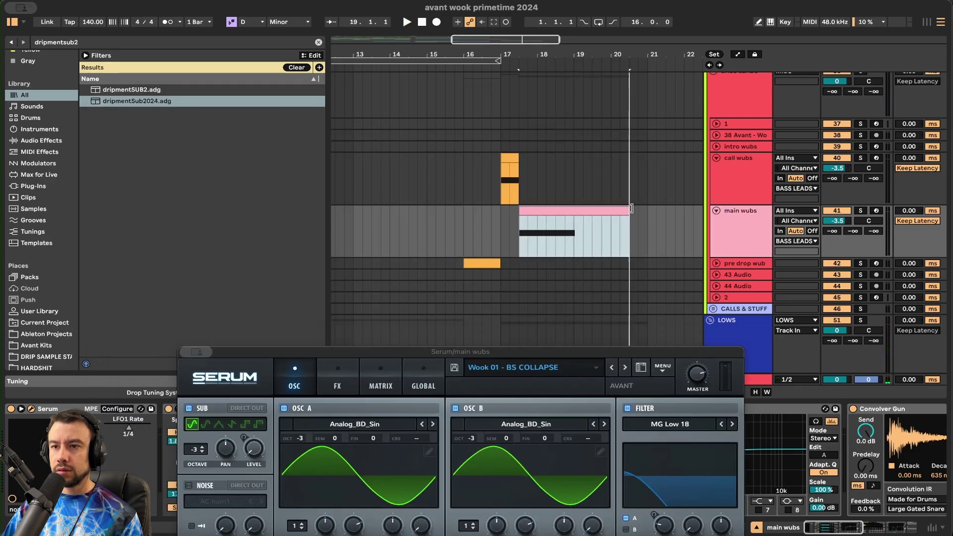
key(space)
scroll(564, 220, up, 2)
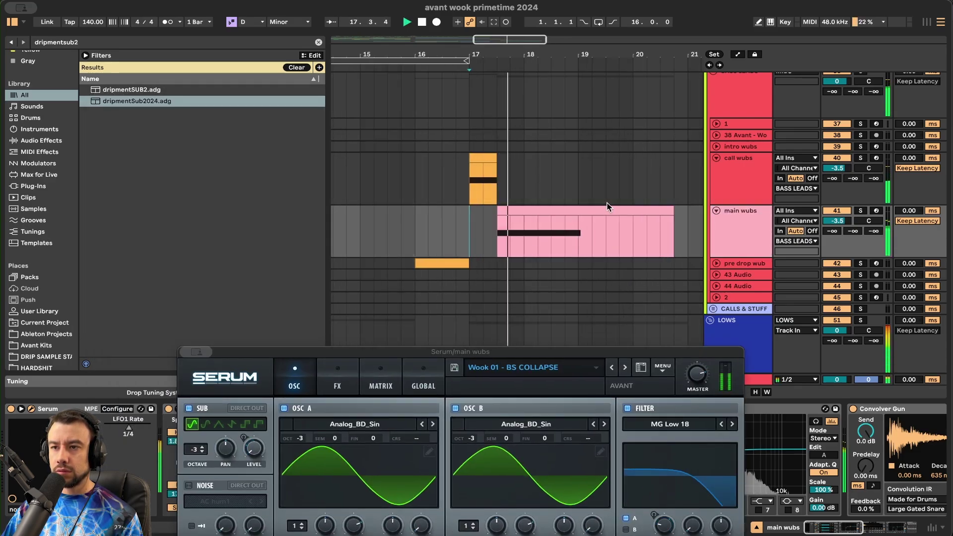
drag(667, 210, 683, 211)
scroll(604, 209, down, 2)
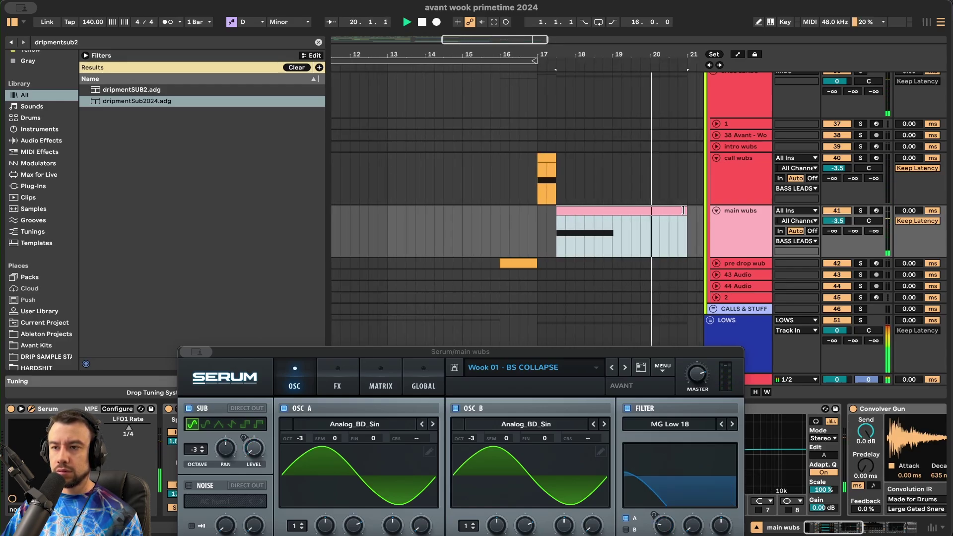
double_click(566, 191)
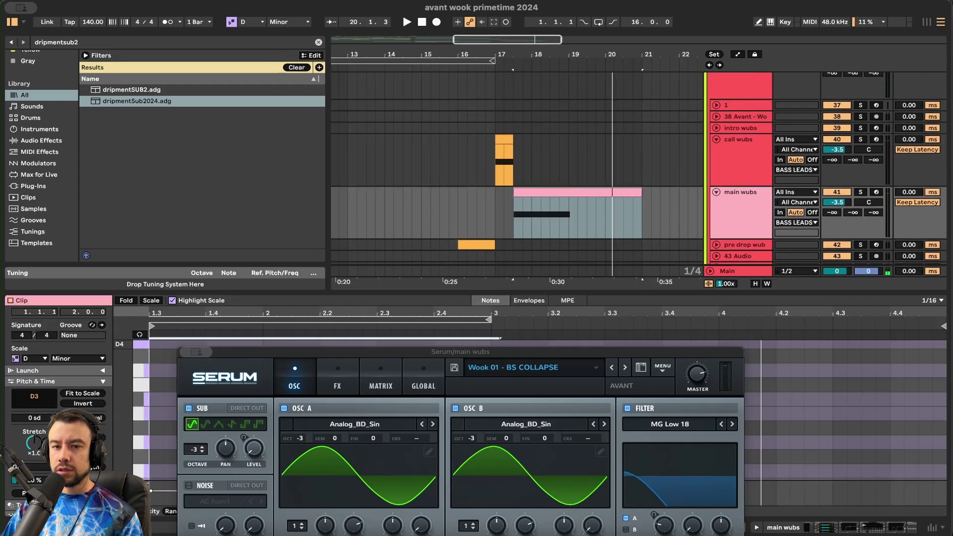
- Cut the drop's sub clips down to one half-bar clip at bar 17 and lower that sub track to -3.9 dB
scroll(511, 213, down, 10)
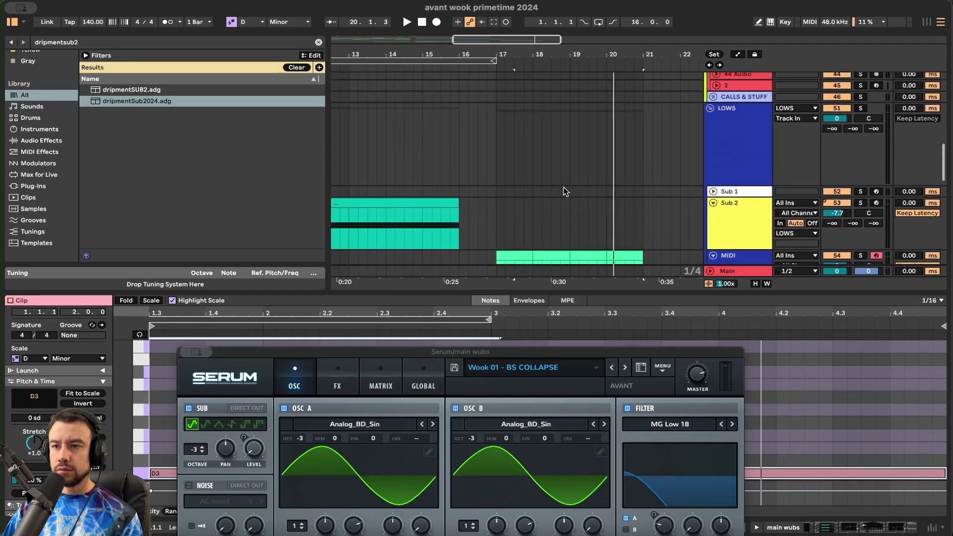
drag(668, 162, 536, 162)
key(Delete)
click(511, 153)
key(space)
scroll(541, 171, up, 5)
key(space)
key(space)
drag(522, 154, 483, 154)
key(space)
key(space)
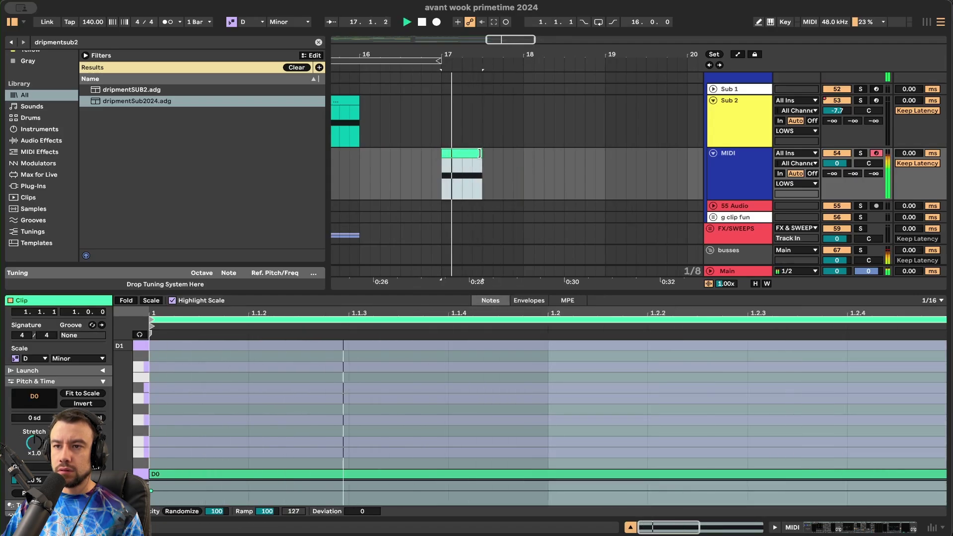
scroll(564, 154, down, 3)
click(841, 165)
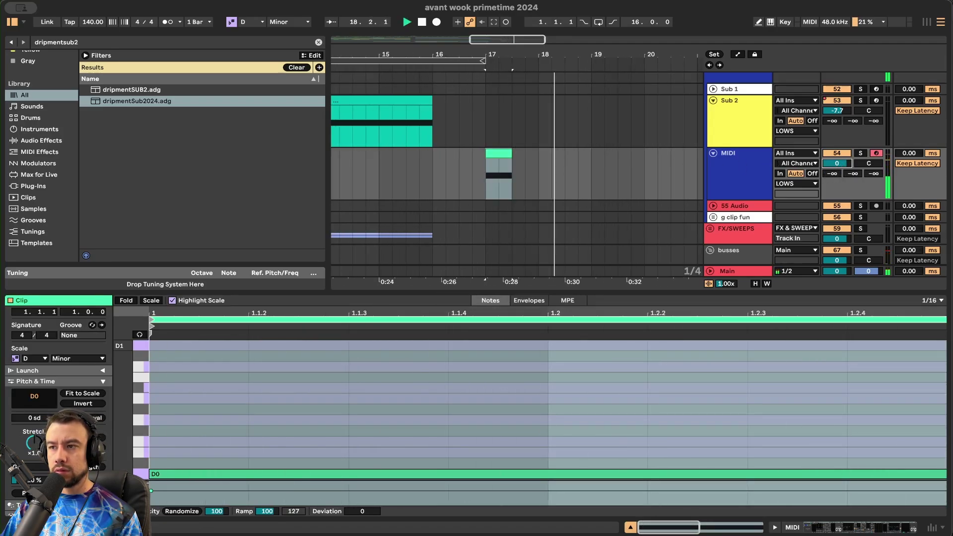
- Duplicate the sub track and run the copy's sub clips from 17.3 to bar 20
click(742, 173)
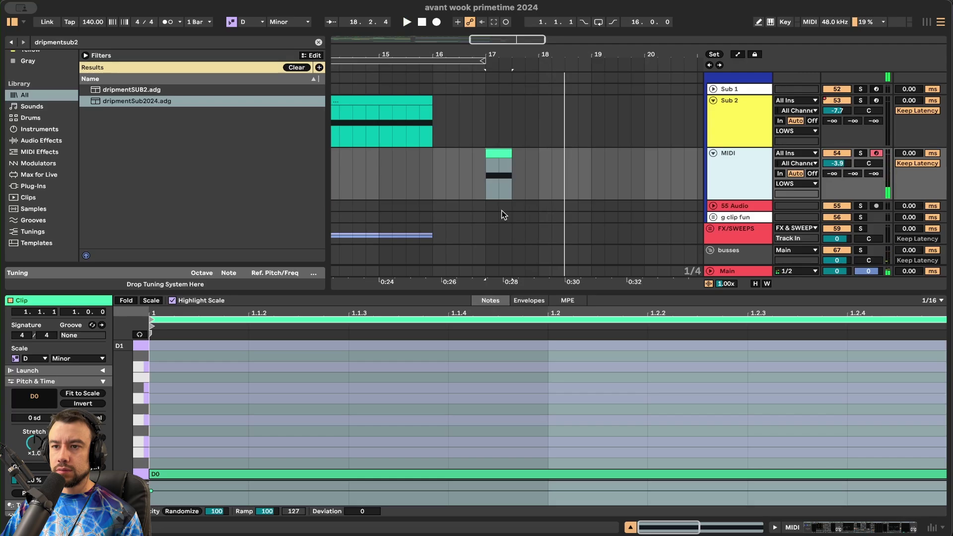
key(super+d)
drag(499, 206, 646, 207)
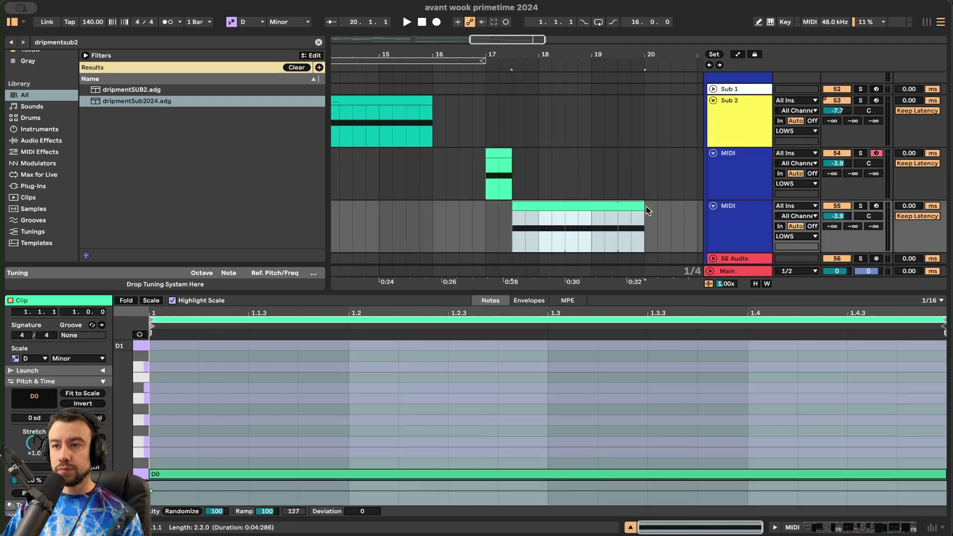
- Set LFO 2 in the duplicated sub track's Serum to a 1/4 triplet rate and check it in playback
click(722, 216)
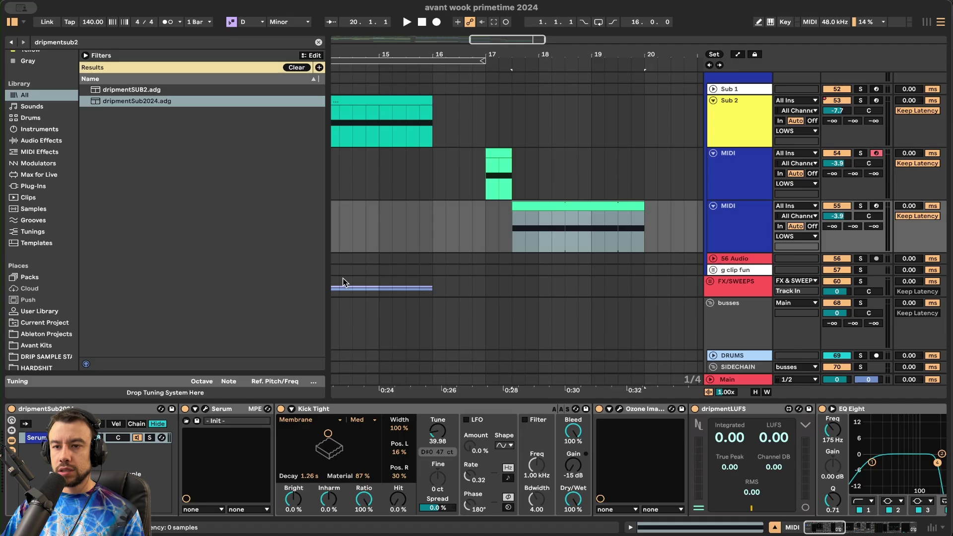
click(205, 409)
click(491, 339)
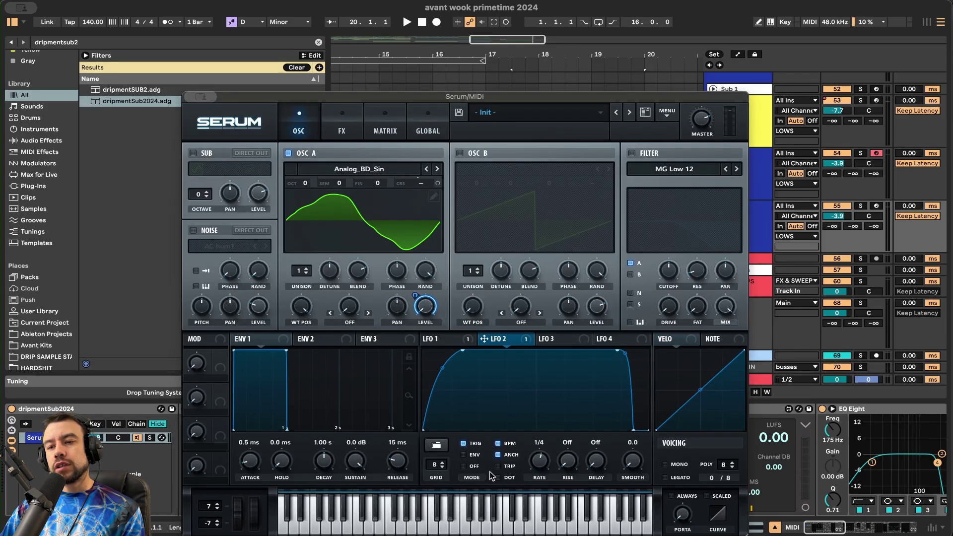
key(space)
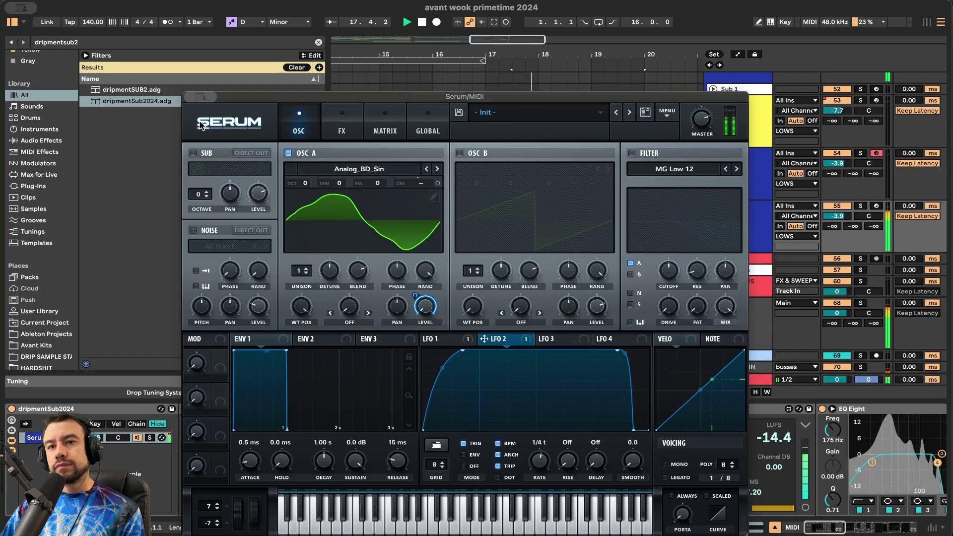
click(194, 98)
click(217, 121)
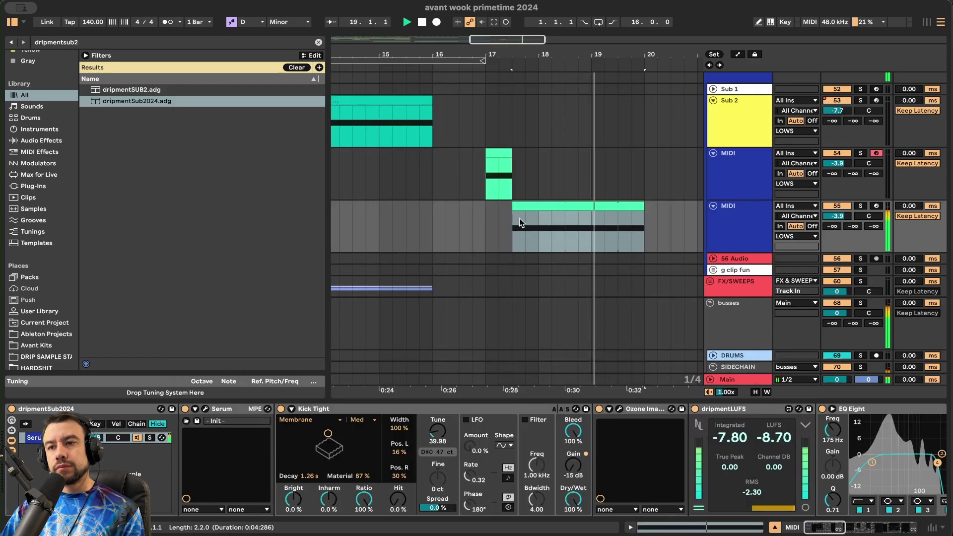
key(space)
- Set LFO 1 in the main wubs track's Serum to a 1/4 triplet rate and audition the drop
scroll(526, 184, up, 2)
scroll(526, 182, up, 8)
click(740, 163)
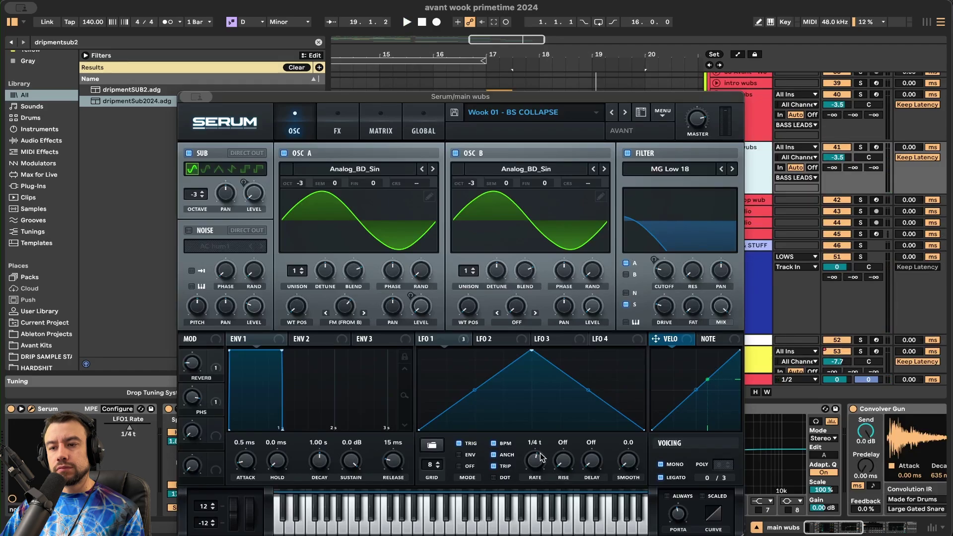
click(196, 97)
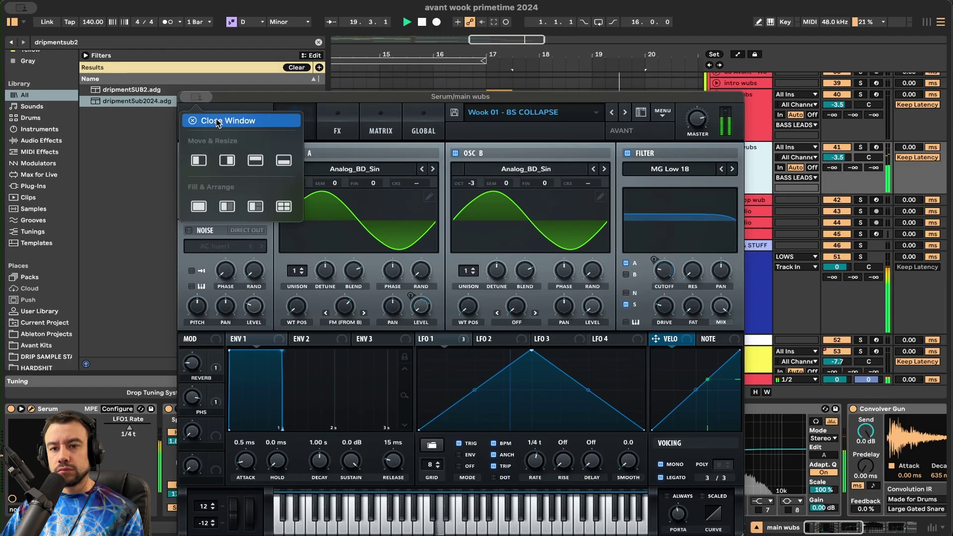
drag(194, 399, 193, 477)
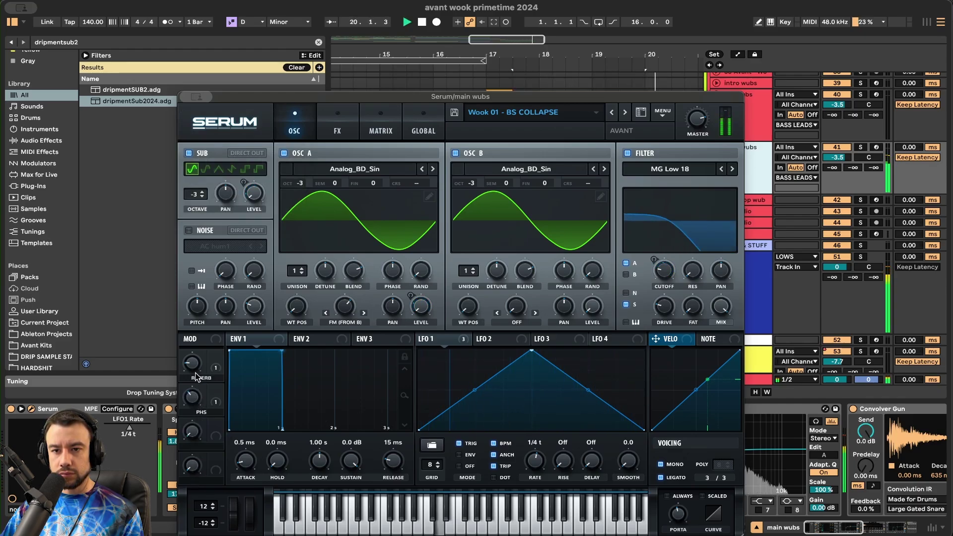
right_click(215, 106)
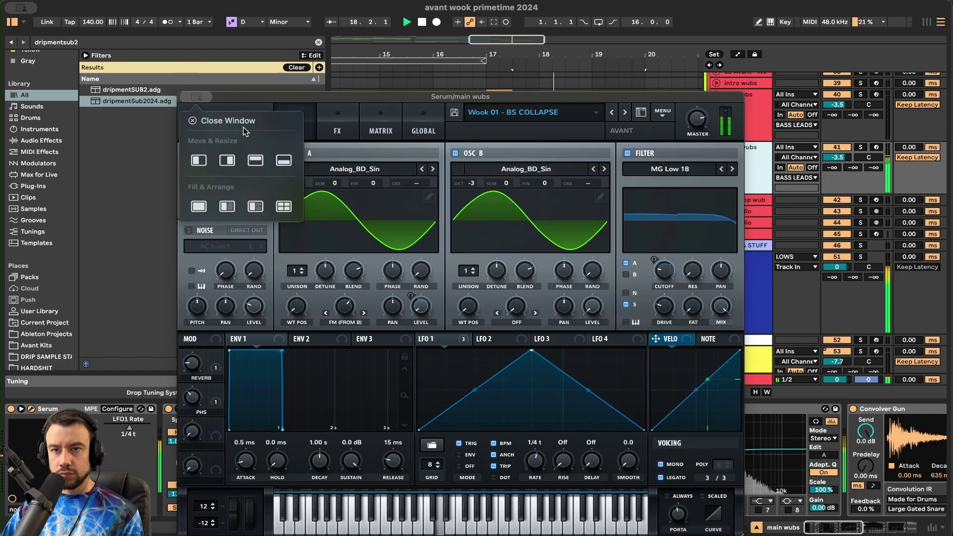
click(244, 127)
- Play into the drop from bar 15 and lower the main wubs track volume to -4.6 dB
click(407, 168)
key(space)
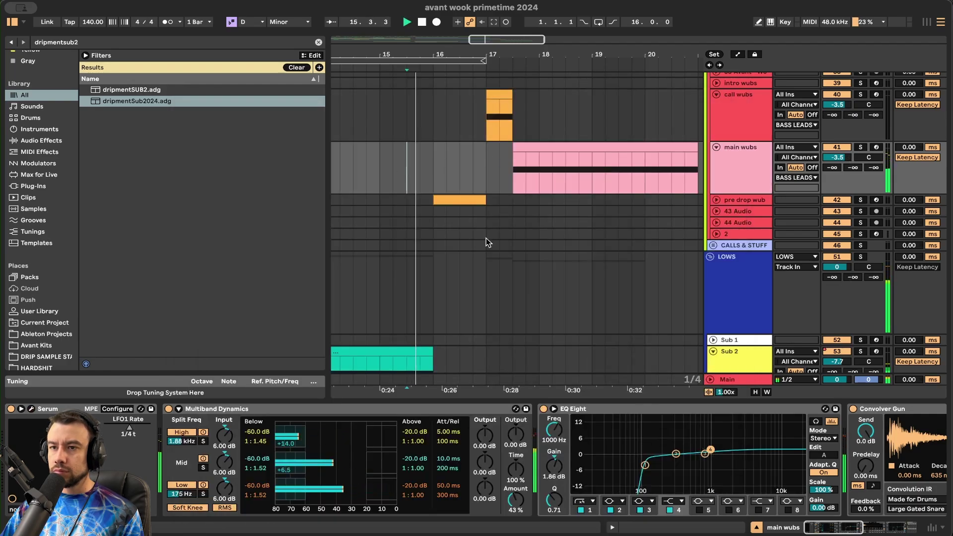
scroll(487, 239, up, 3)
drag(485, 399, 471, 452)
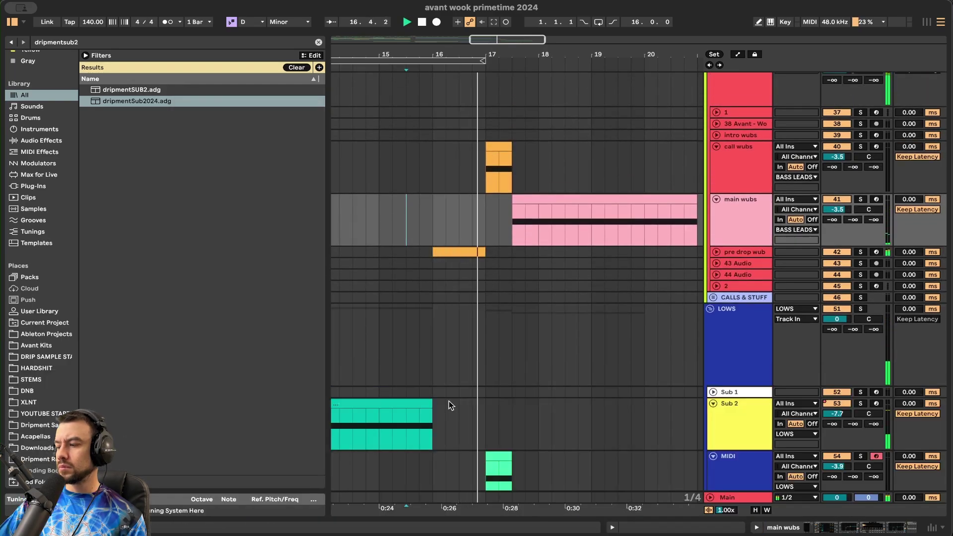
scroll(503, 390, down, 2)
scroll(503, 390, down, 2)
scroll(503, 389, up, 5)
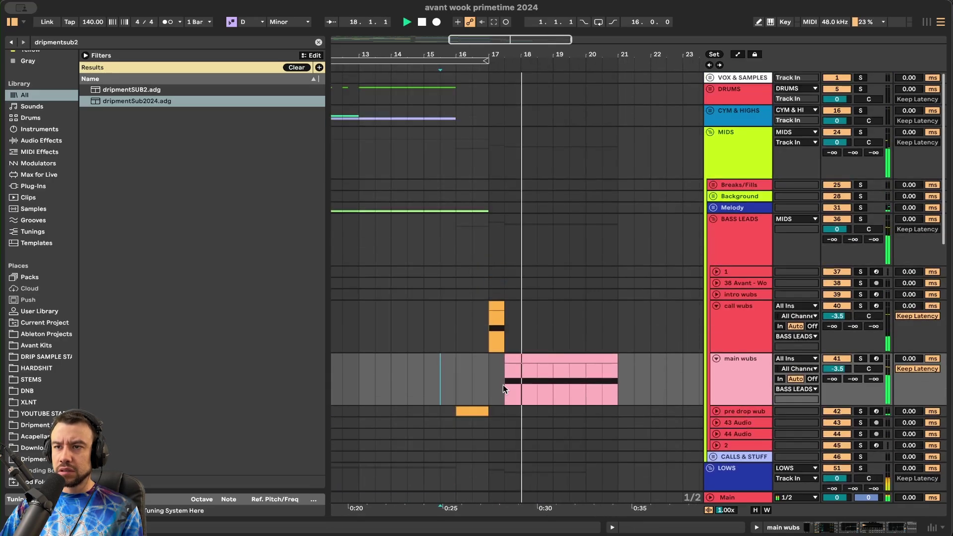
drag(838, 369, 838, 368)
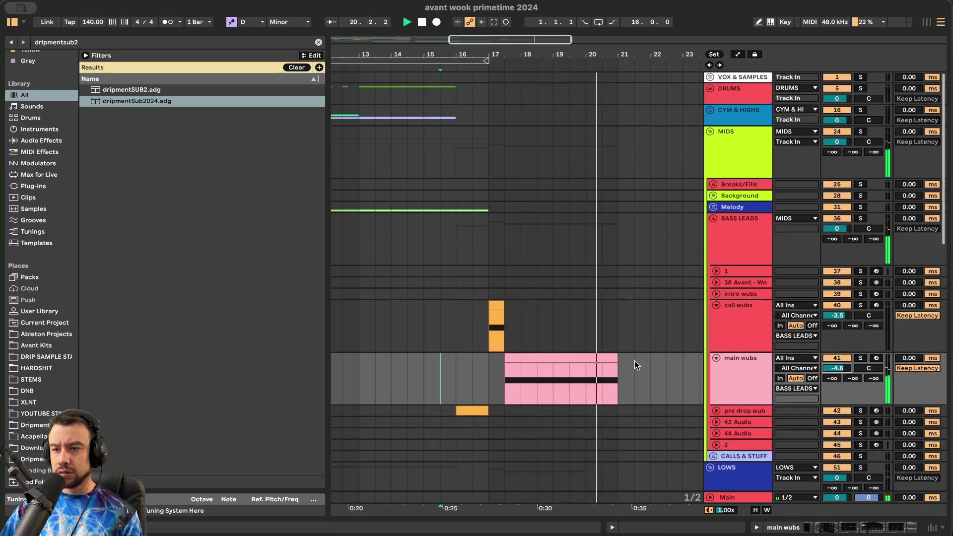
- Reshape LFO 2 in the duplicated sub's Serum from a flat plateau into a rounded curve falling to zero near its end
scroll(631, 382, down, 6)
click(521, 389)
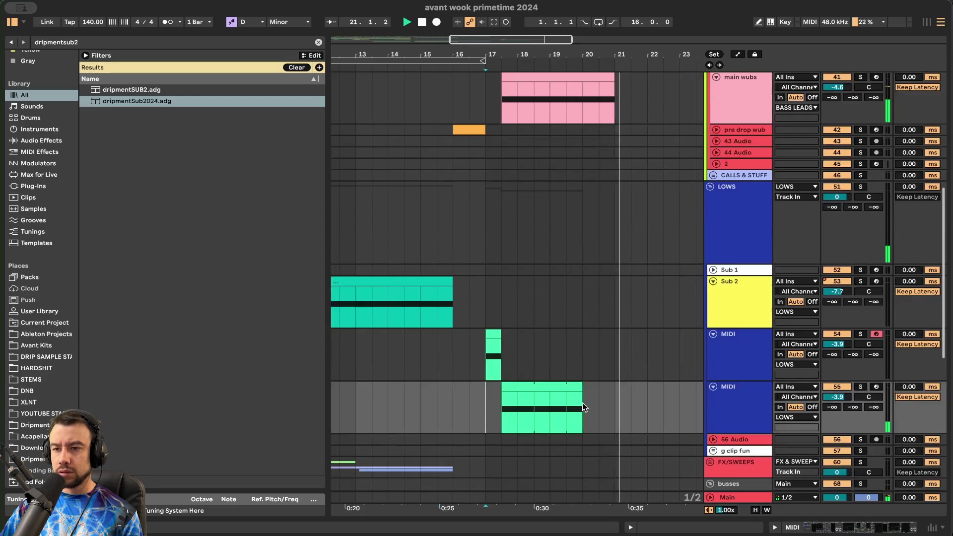
double_click(739, 407)
click(205, 410)
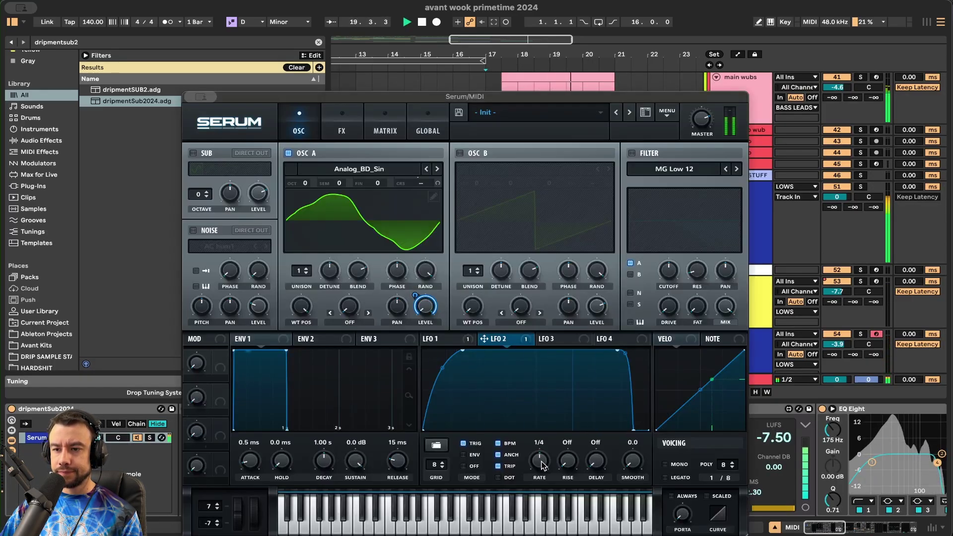
drag(616, 351, 611, 392)
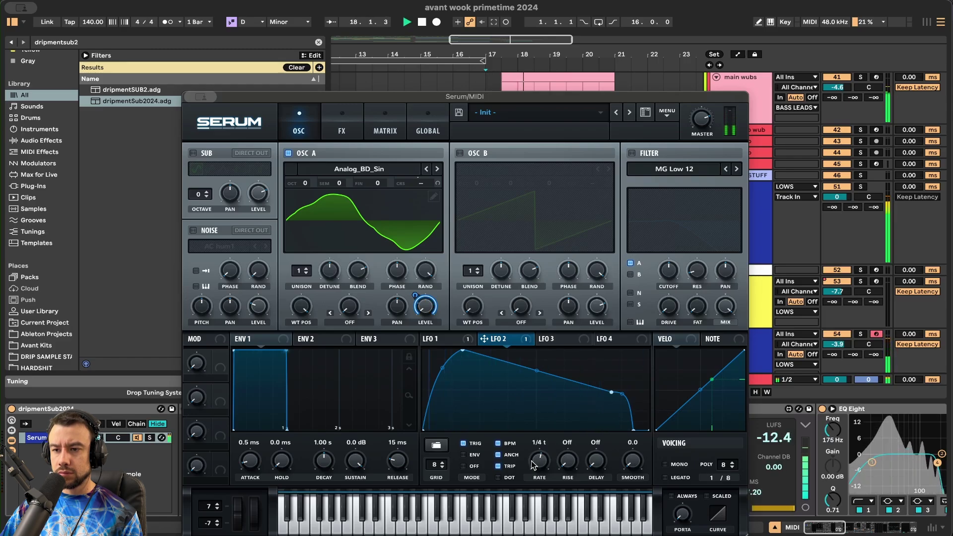
drag(611, 395, 610, 478)
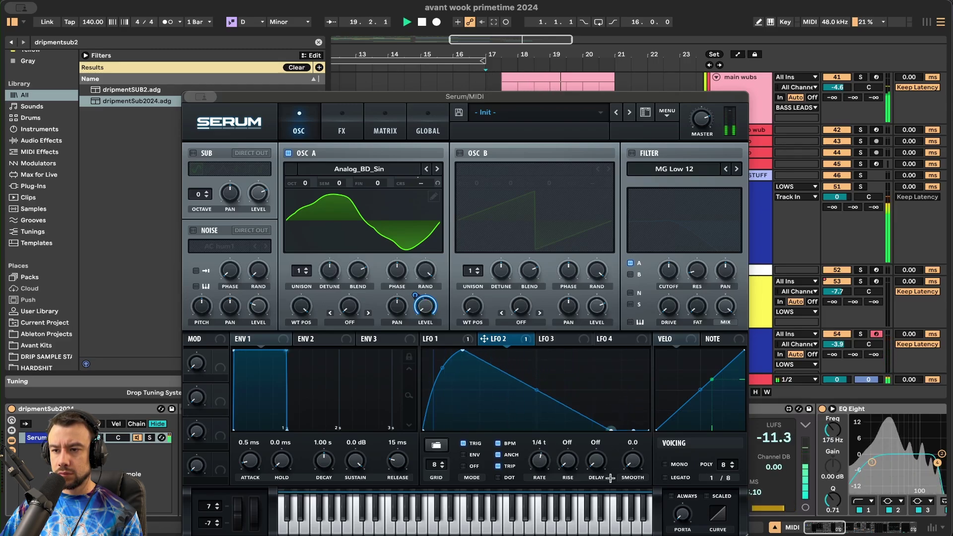
drag(537, 395, 539, 388)
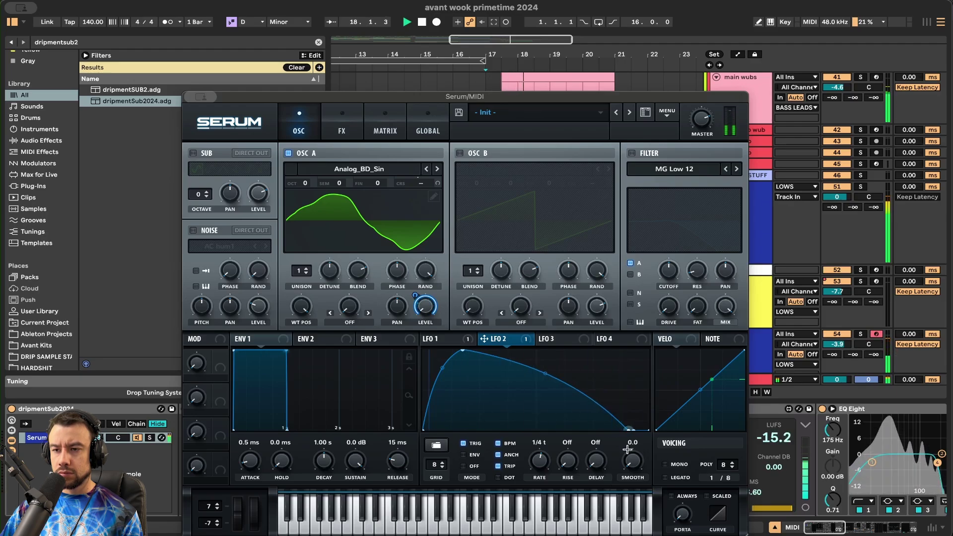
drag(544, 372, 545, 364)
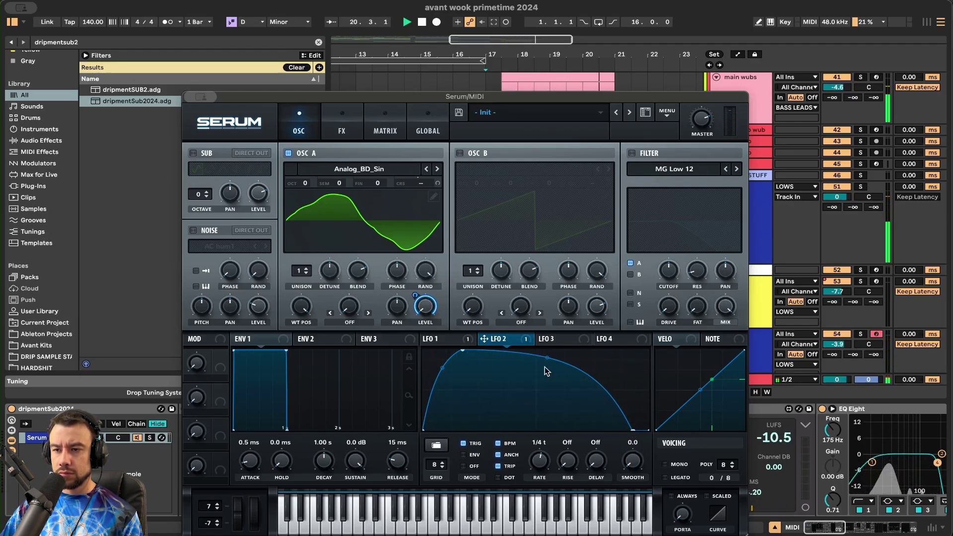
click(196, 97)
click(239, 120)
key(space)
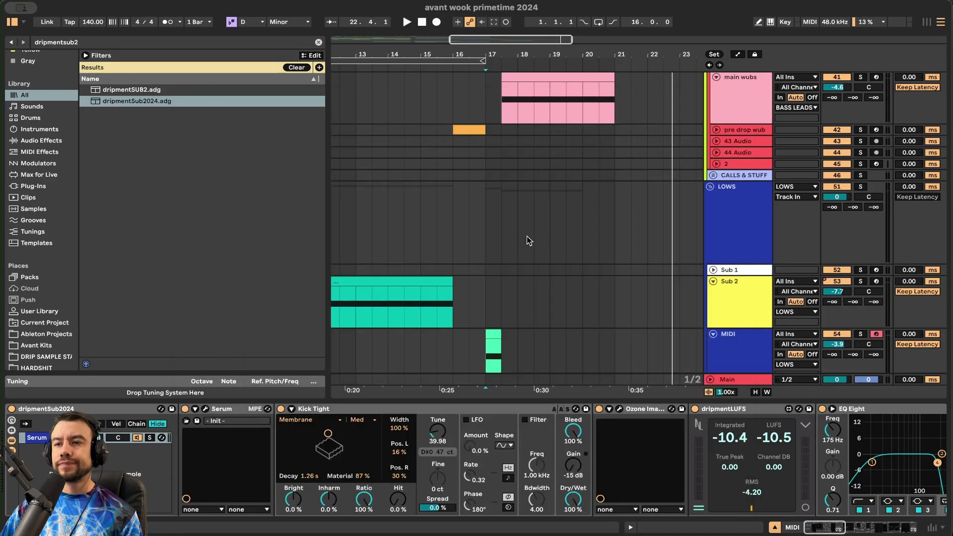
- Set LFO 1 in the main wubs track's Serum to a straight 1/4 rate and lower the track volume to -6.7 dB
key(space)
scroll(544, 240, down, 3)
scroll(551, 243, up, 3)
click(736, 176)
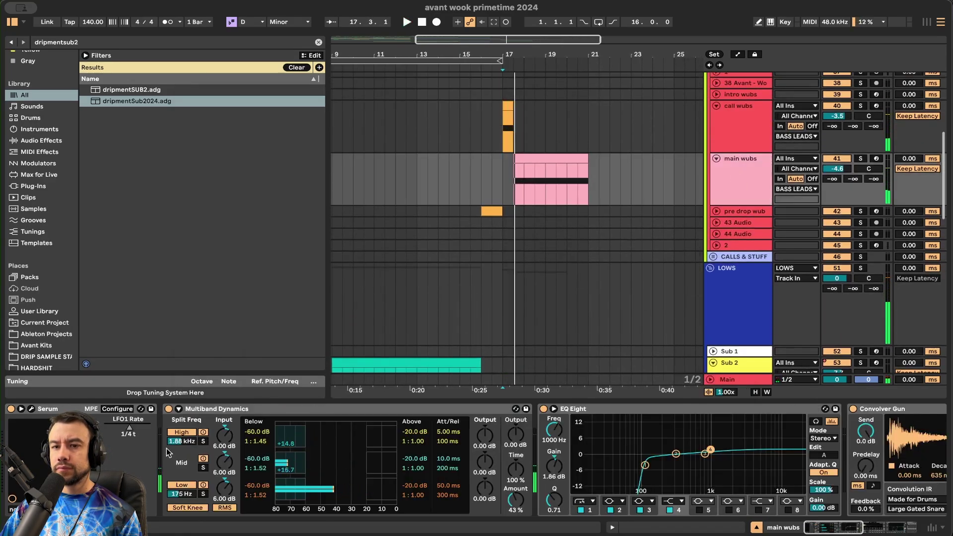
click(30, 409)
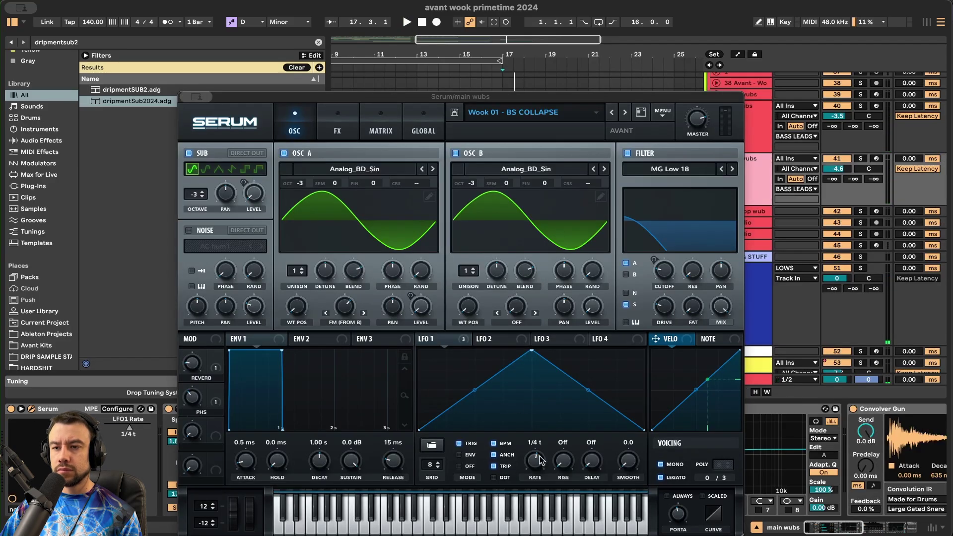
drag(540, 460, 541, 464)
key(space)
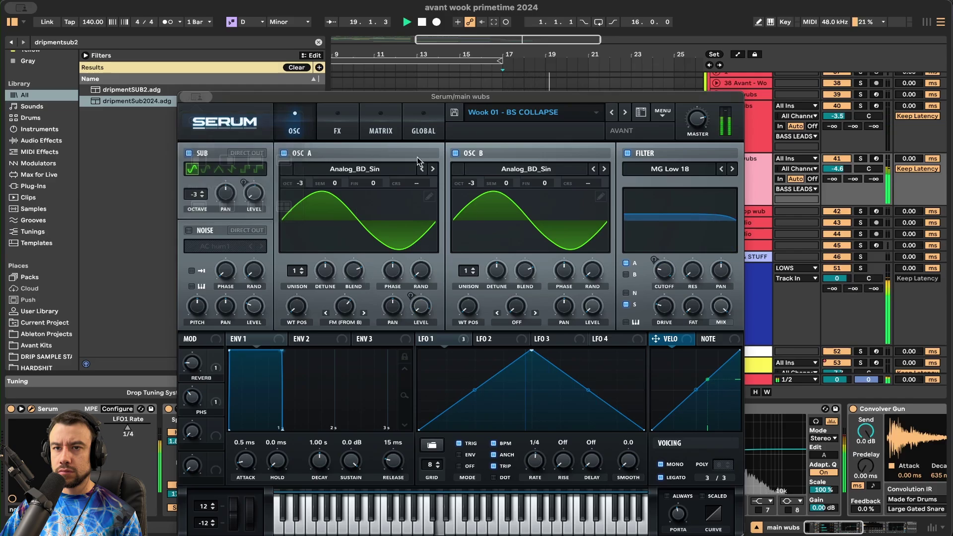
click(193, 97)
scroll(610, 249, down, 8)
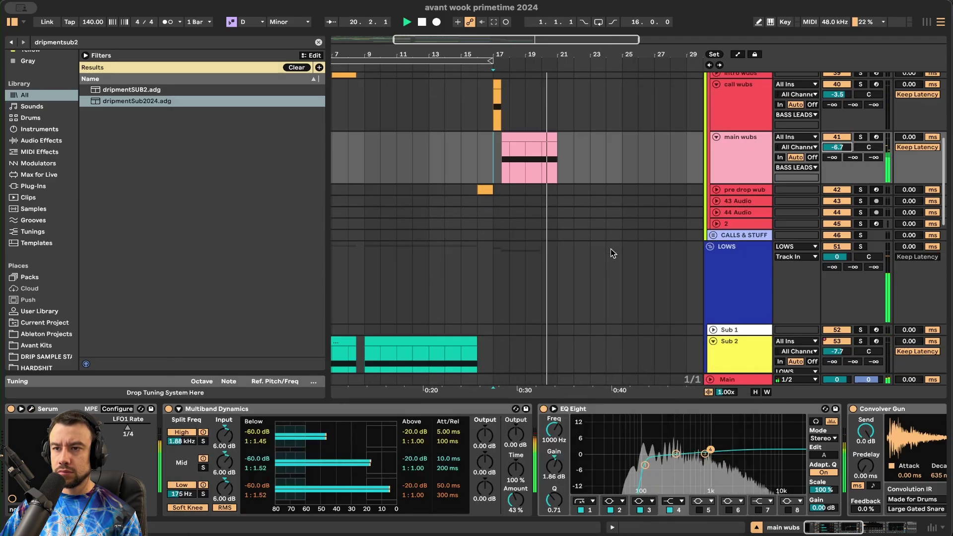
- Set LFO 2 in the duplicated sub track's Serum to a straight 1/4 rate while playing the drop from bar 17
click(493, 264)
key(space)
key(space)
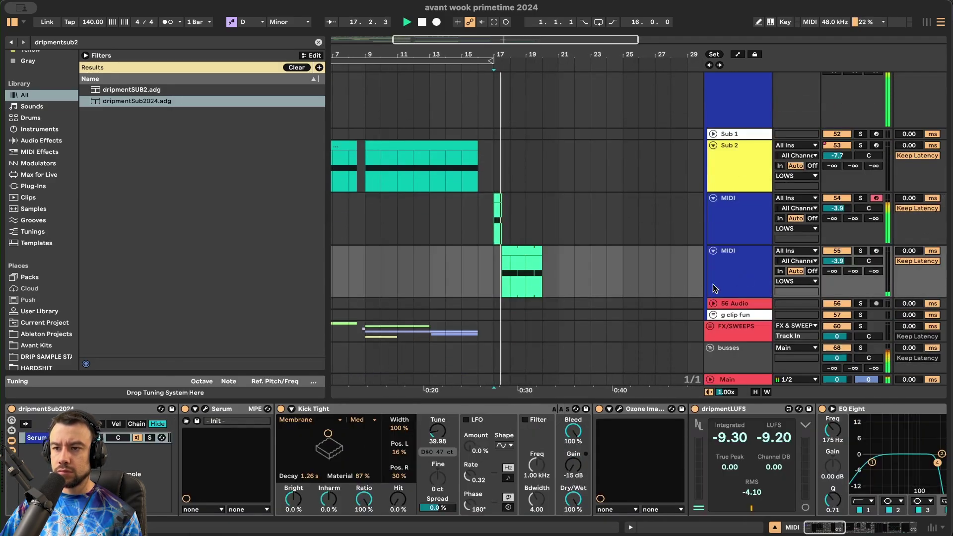
click(205, 409)
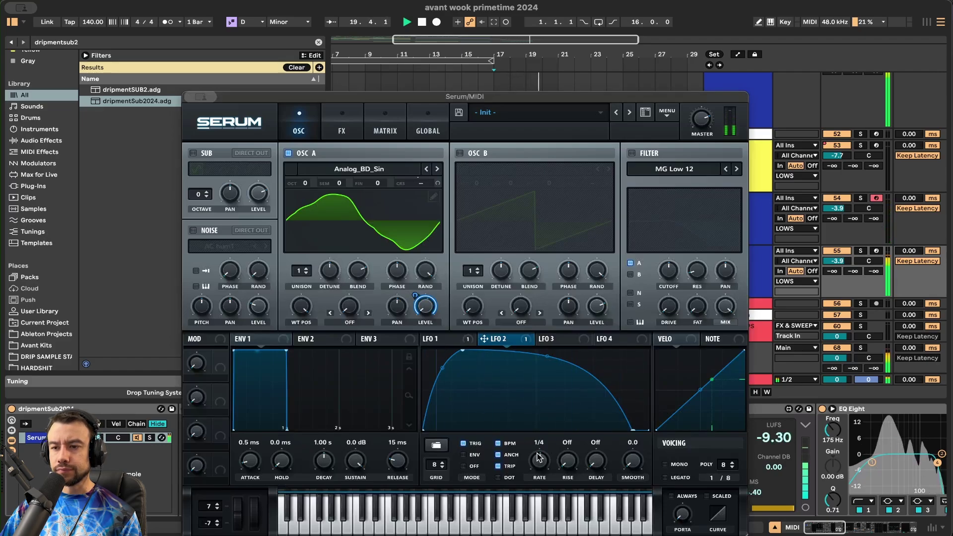
mouse_move(201, 97)
click(239, 125)
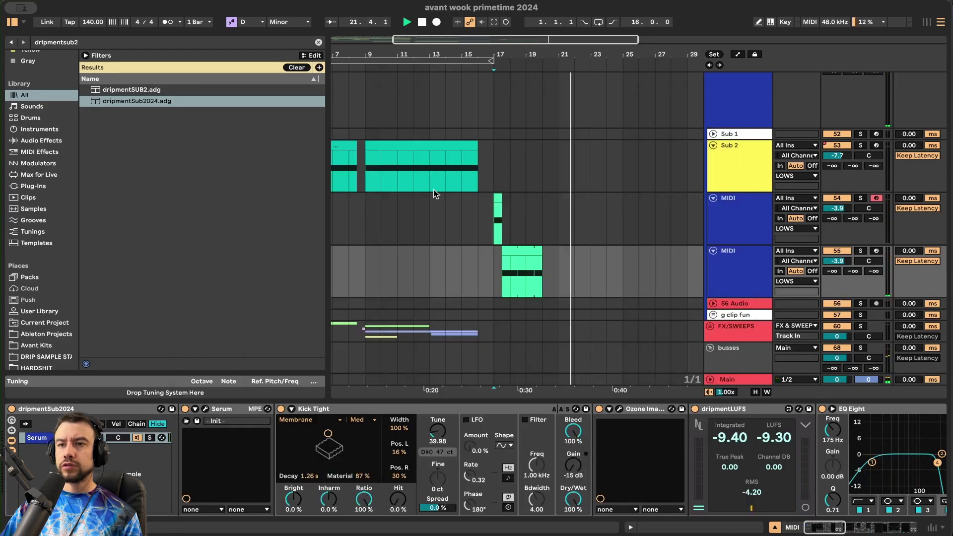
- Play into the drop from bar 13 and expand the Kick track inside the DRUMS group
click(433, 187)
key(space)
key(space)
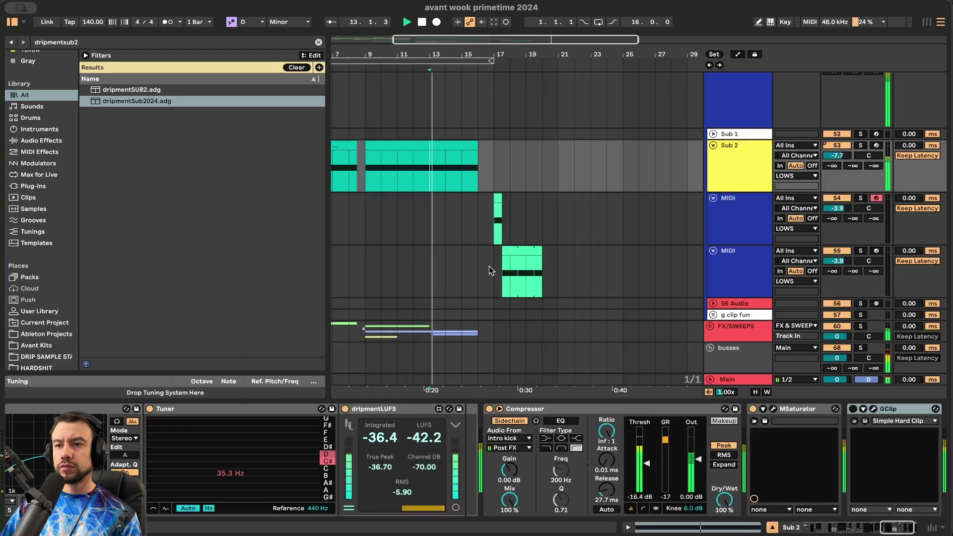
scroll(489, 266, up, 15)
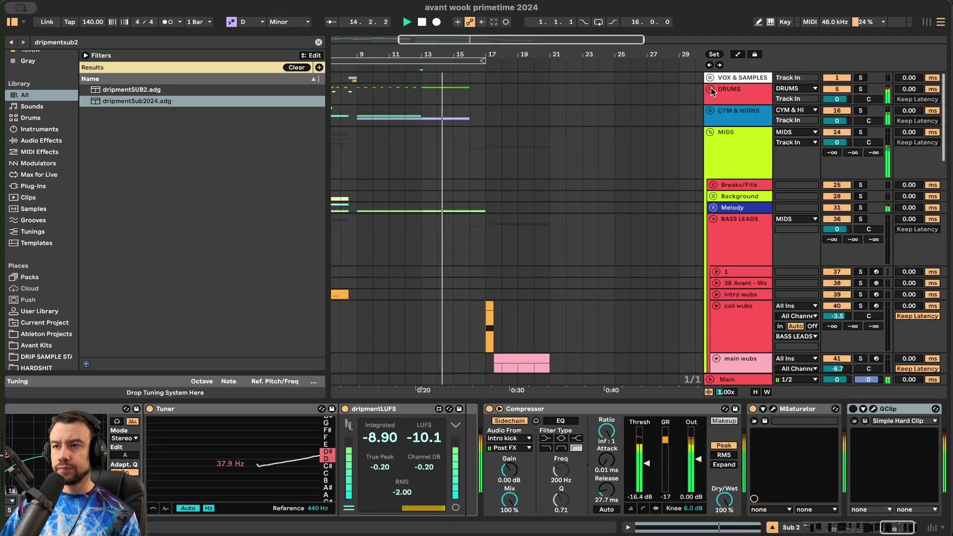
click(711, 89)
click(715, 171)
- Search the sample library for "kick" and switch the results to the Avant Kits folder
key(super+f)
text(kick)
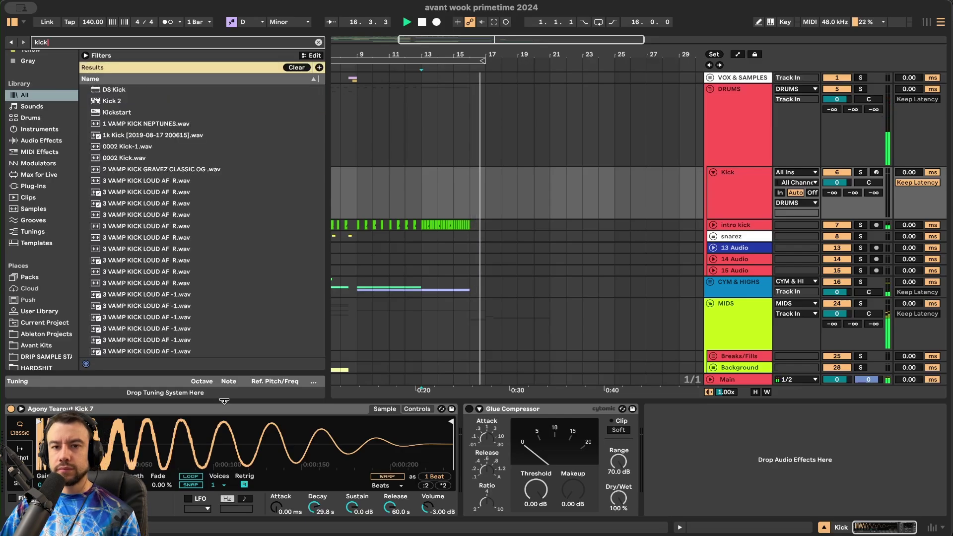
click(37, 345)
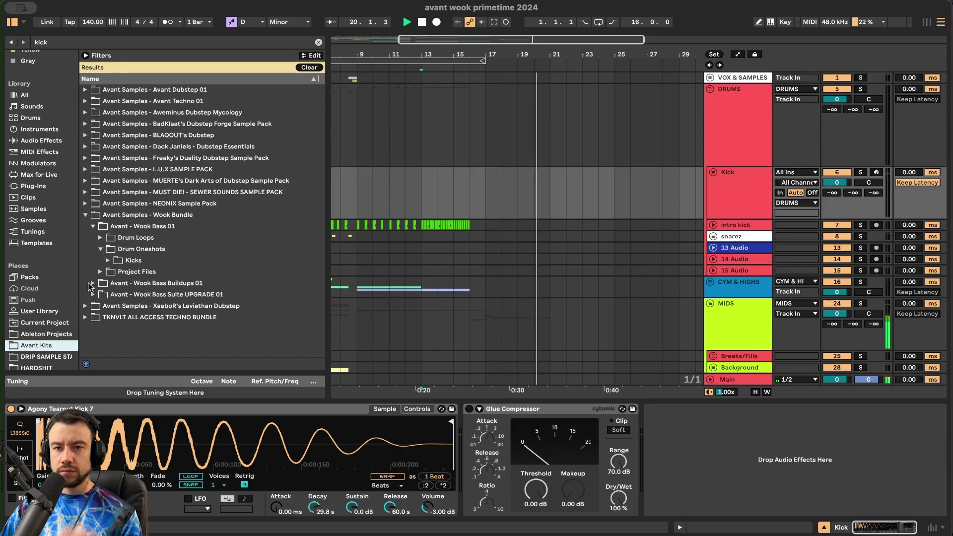
- Loop the four bars from bar 17 to bar 21 and play the looped section
scroll(555, 258, down, 8)
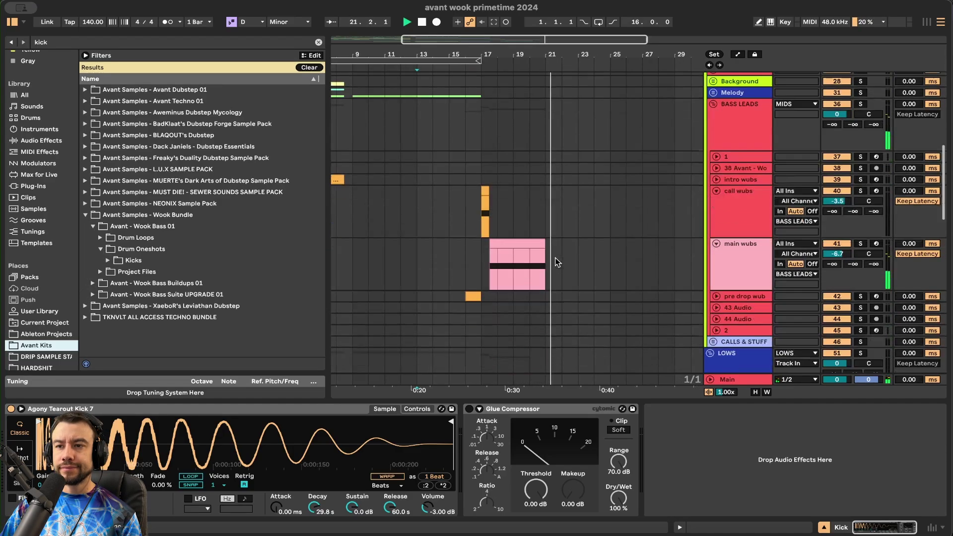
key(space)
key(space)
key(space)
scroll(505, 269, up, 5)
click(472, 252)
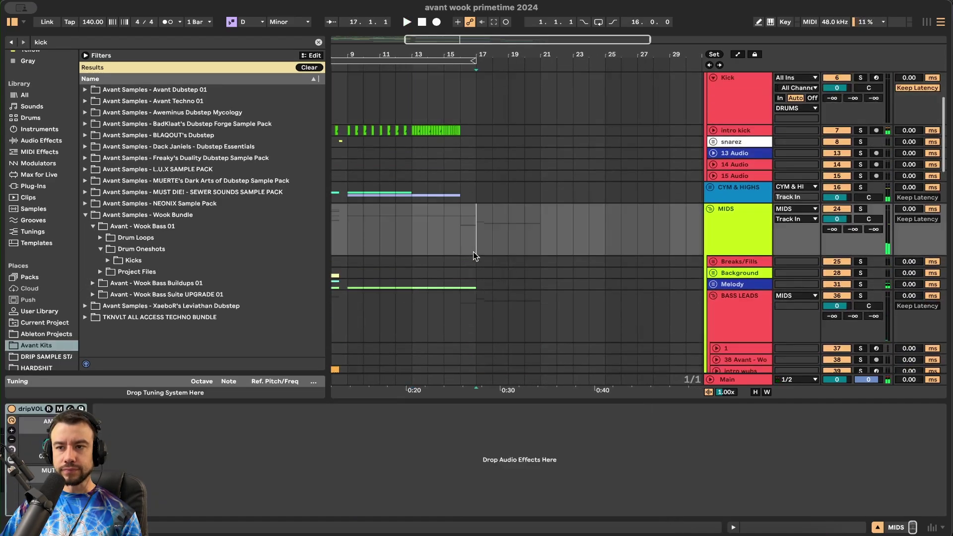
scroll(473, 251, up, 4)
drag(462, 133, 554, 380)
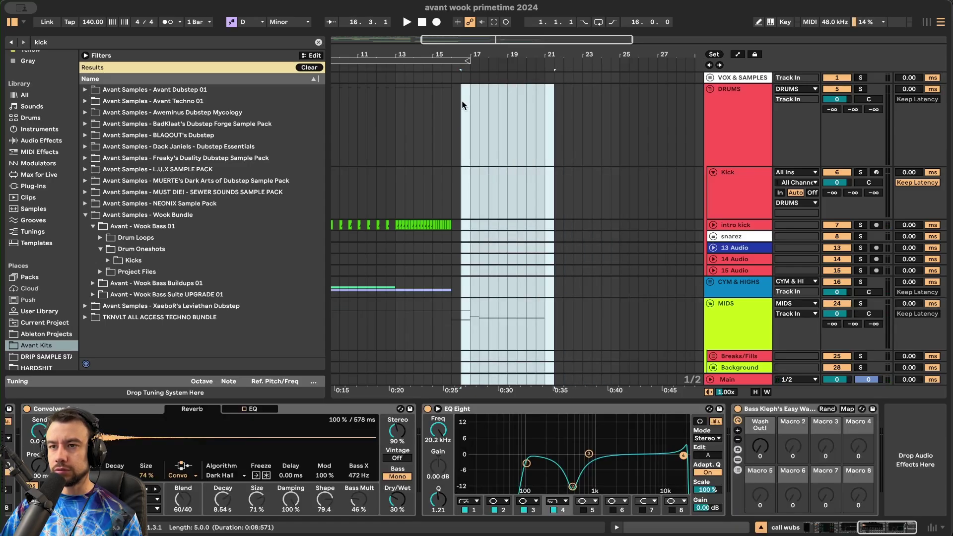
key(super+l)
key(space)
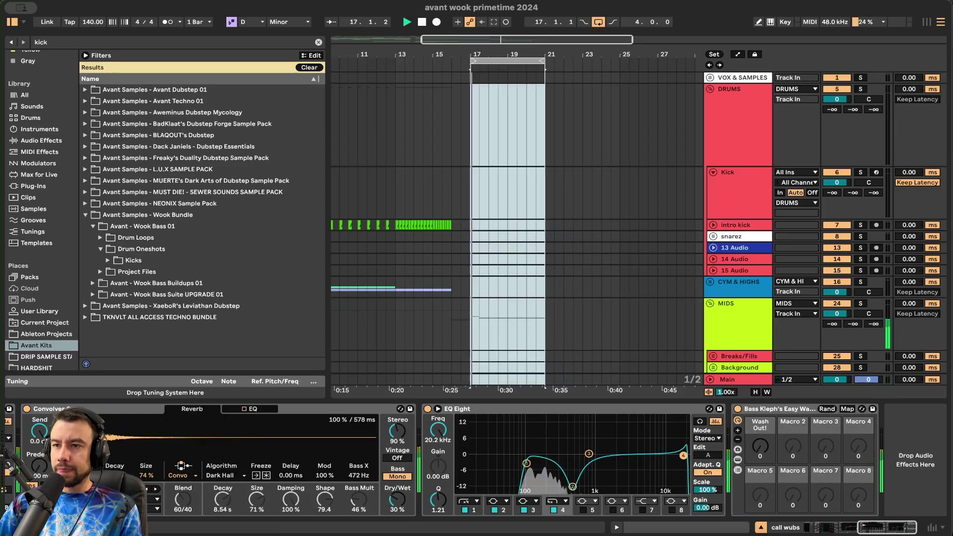
scroll(515, 279, up, 3)
scroll(505, 215, down, 1)
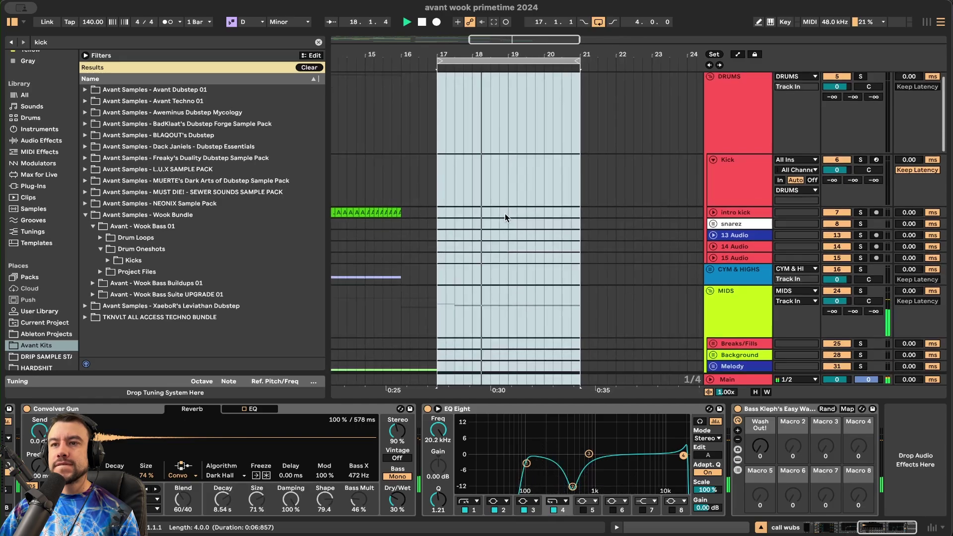
scroll(505, 217, down, 3)
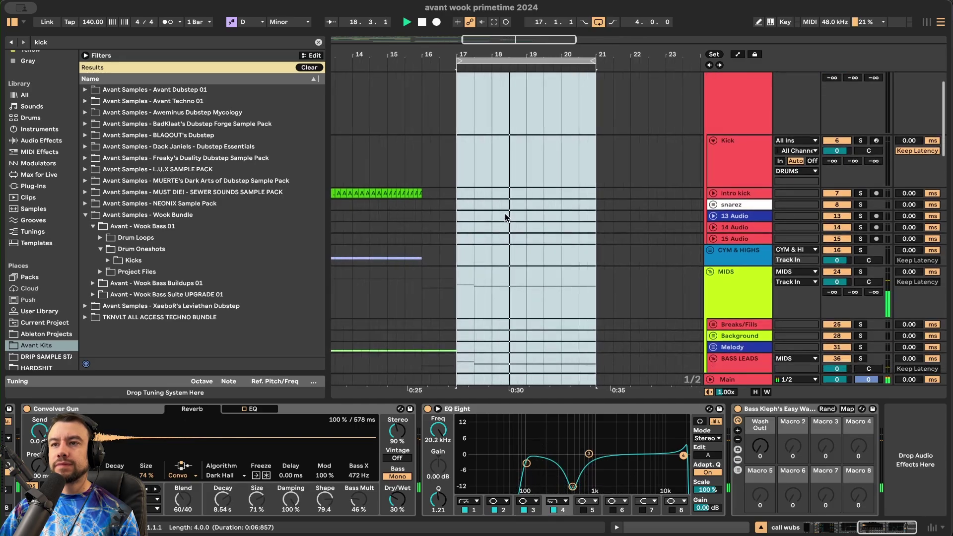
- Load the GOODSTUFF Kick (140BPM) loop from Wook Bass 01's stemmed loops into the Kick track's sampler and trim it to the first hit
click(101, 238)
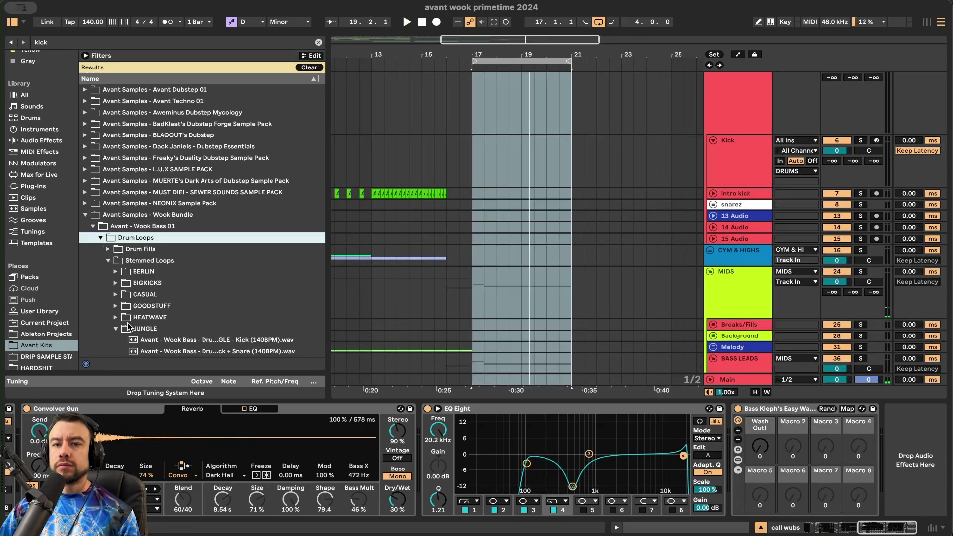
click(115, 306)
scroll(134, 305, down, 3)
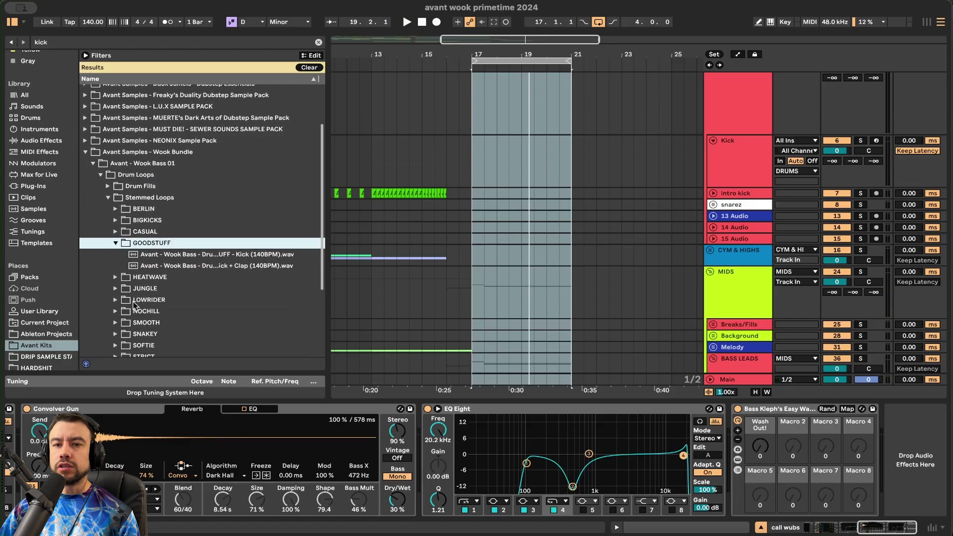
click(204, 255)
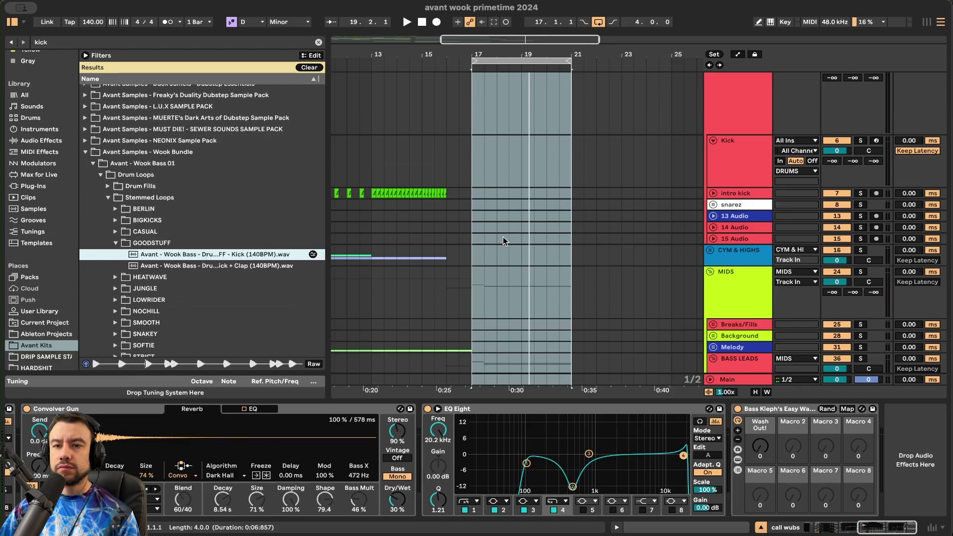
scroll(503, 242, up, 2)
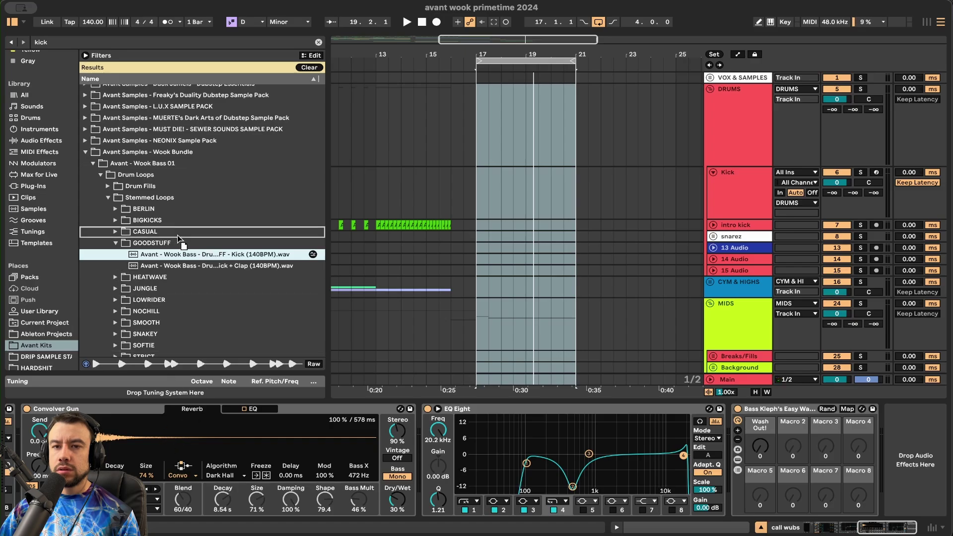
click(740, 183)
drag(148, 255, 179, 454)
drag(451, 422, 97, 422)
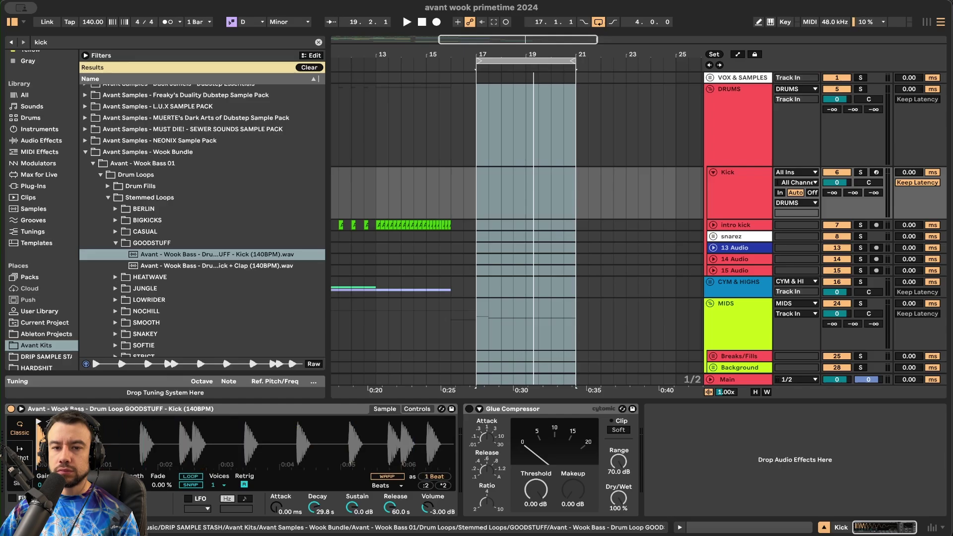
- Create a one-bar MIDI clip at bar 17 on the Kick track with a D3 note on the first beat, and audition it
click(465, 176)
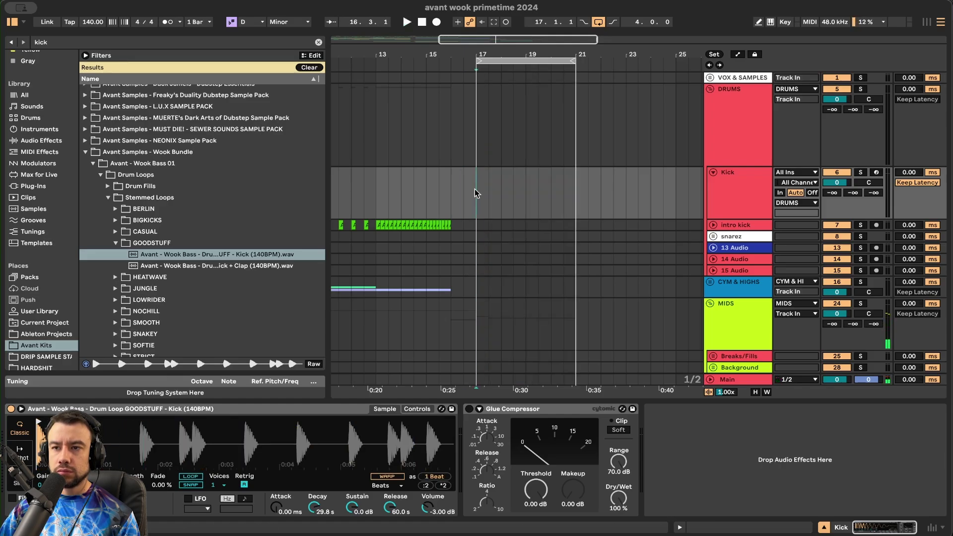
key(super+shift+m)
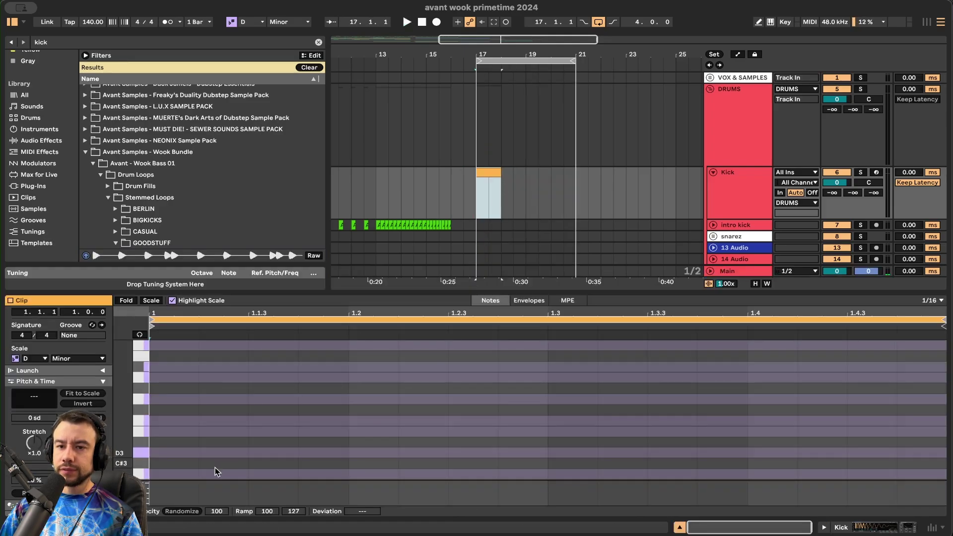
double_click(173, 450)
scroll(166, 427, down, 4)
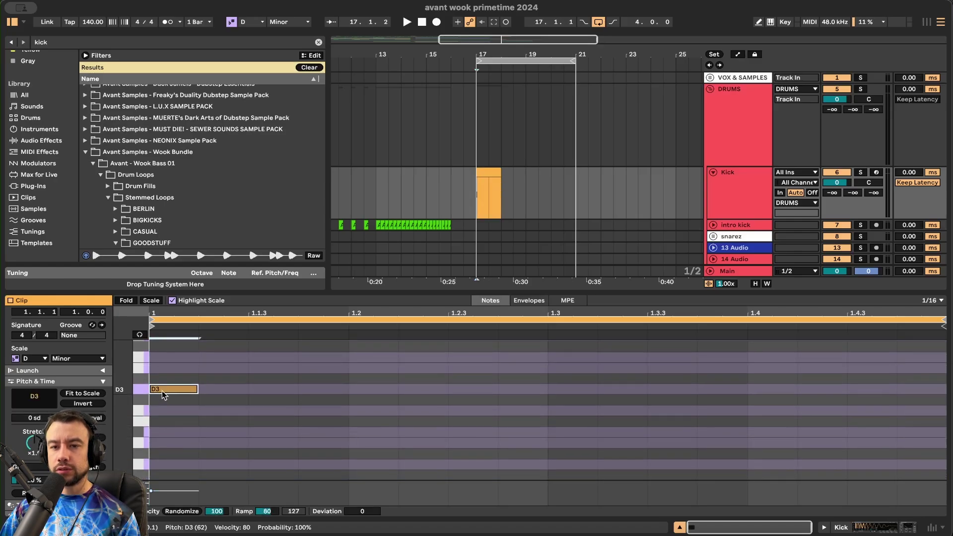
key(space)
double_click(449, 293)
scroll(510, 247, up, 5)
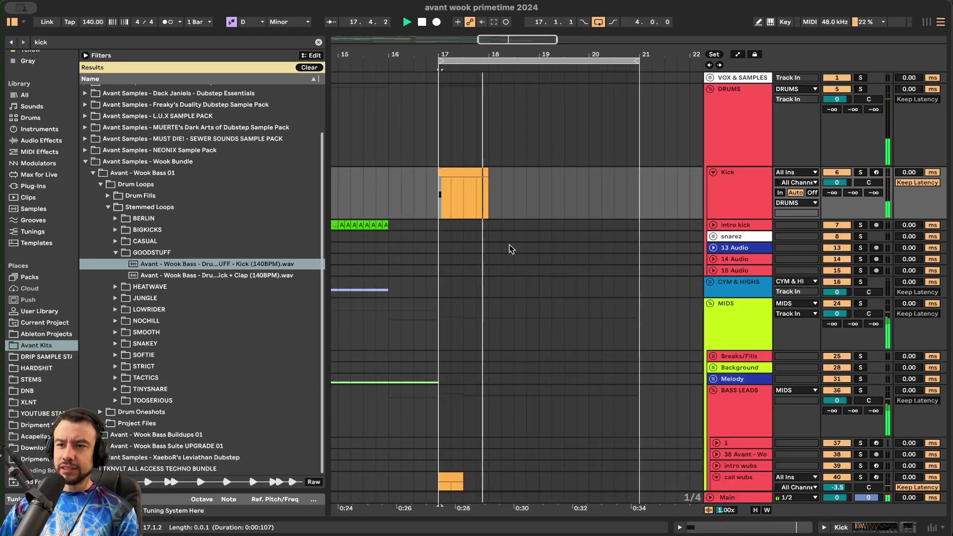
- Enable the Kick track's Glue Compressor with a -10.2 dB threshold and 6.51 dB makeup gain, checking it in playback
double_click(740, 193)
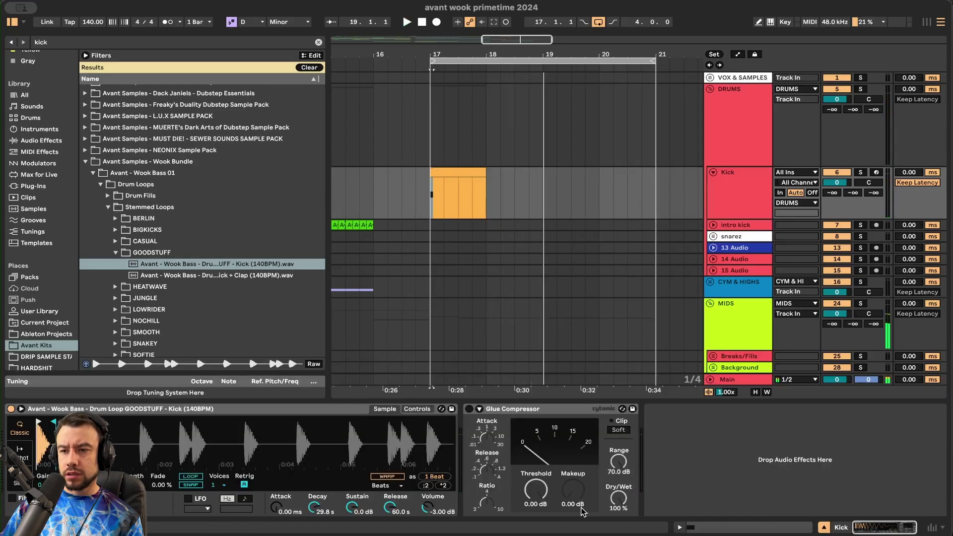
click(469, 409)
key(space)
key(space)
drag(536, 490, 573, 459)
drag(568, 496, 568, 479)
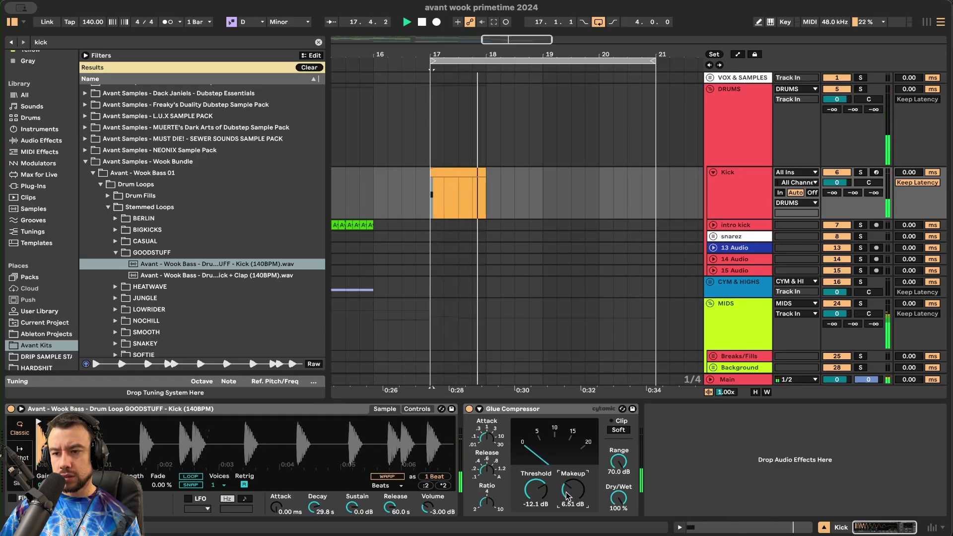
key(space)
key(space)
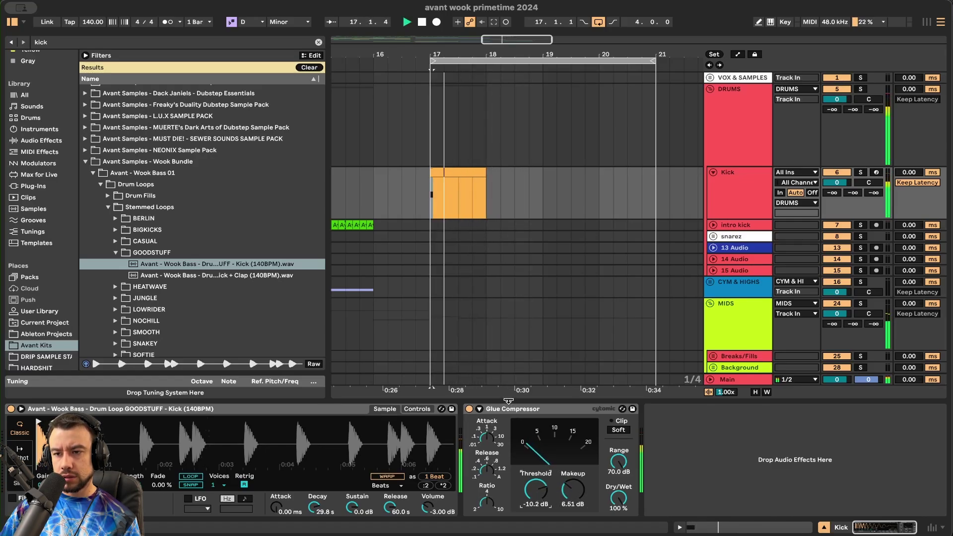
- Duplicate the kick clip across the loop with copies starting at beat 18.2, bar 19 and bar 20, shortening the copies to three beats
key(super+alt+l)
scroll(483, 231, up, 3)
scroll(483, 229, left, 1)
click(498, 173)
key(super+d)
drag(520, 174, 541, 174)
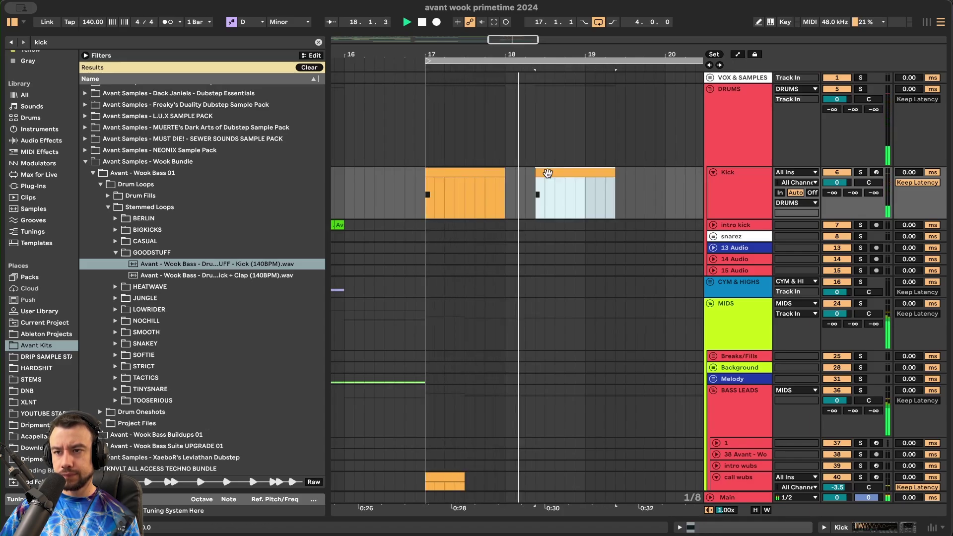
drag(604, 174, 586, 174)
key(super+d)
scroll(584, 243, down, 3)
scroll(583, 244, down, 2)
key(super+d)
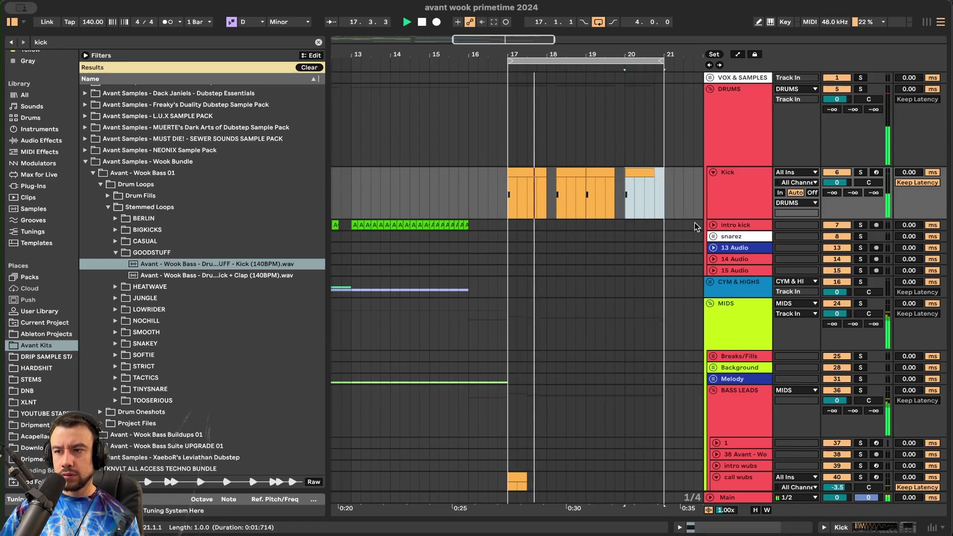
- Expand the snarez group and its Snare and snare2 tracks in the arrangement
click(714, 236)
scroll(690, 264, up, 2)
click(716, 290)
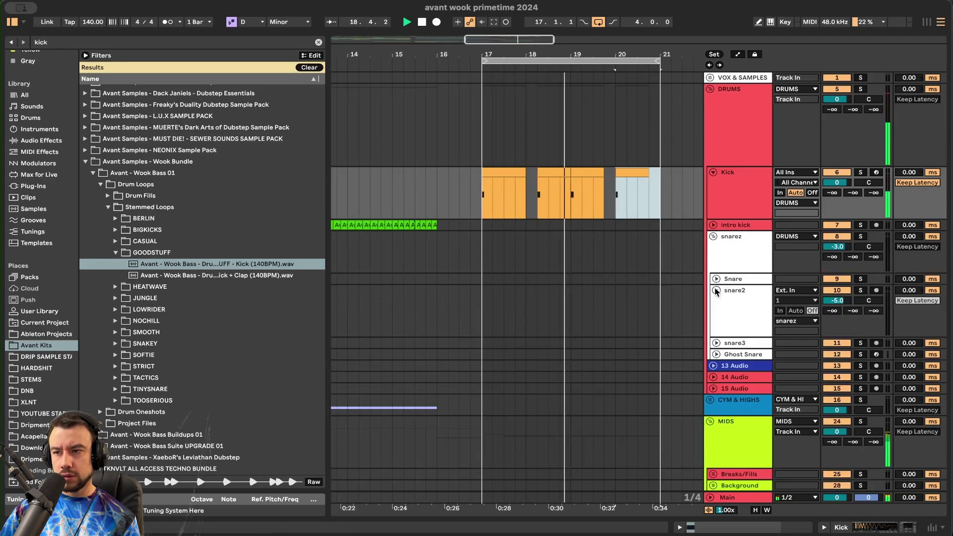
click(717, 279)
scroll(618, 308, down, 1)
scroll(618, 308, up, 1)
scroll(618, 309, down, 1)
scroll(618, 309, right, 2)
scroll(619, 309, down, 2)
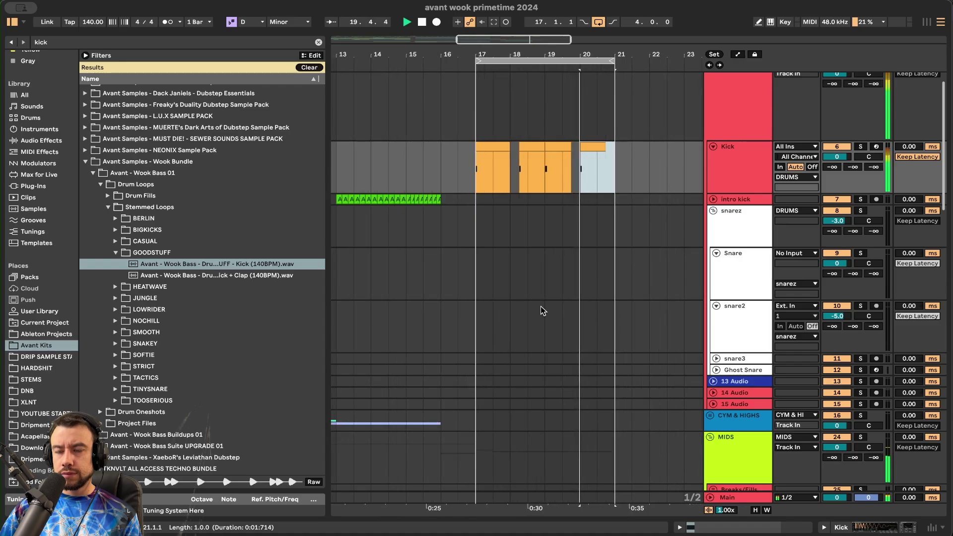
- Move the last kick clip half a bar later so it starts in the middle of bar 20
drag(599, 147, 621, 144)
click(432, 147)
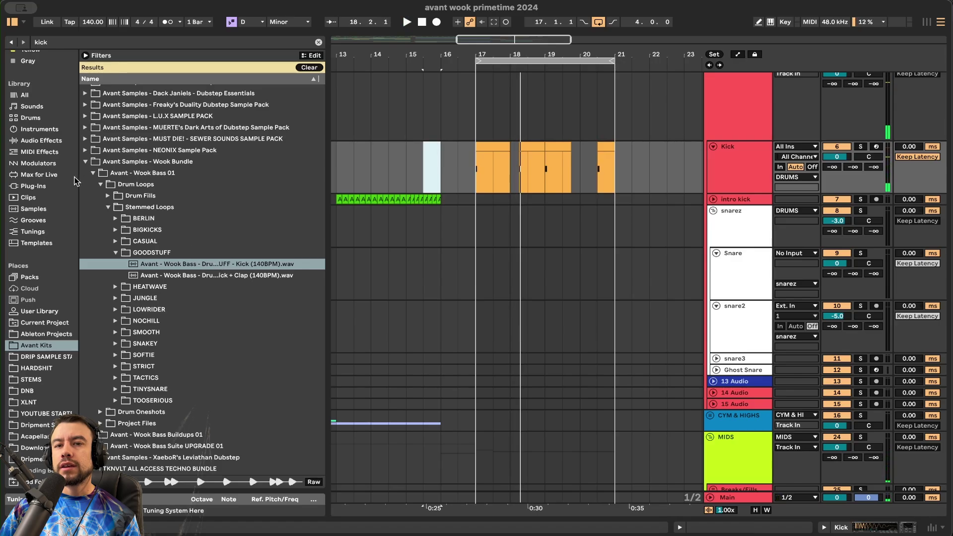
- Clear the kick search and bring up the snare one-shots of the Wook Bass 01 sample pack
click(92, 174)
click(93, 227)
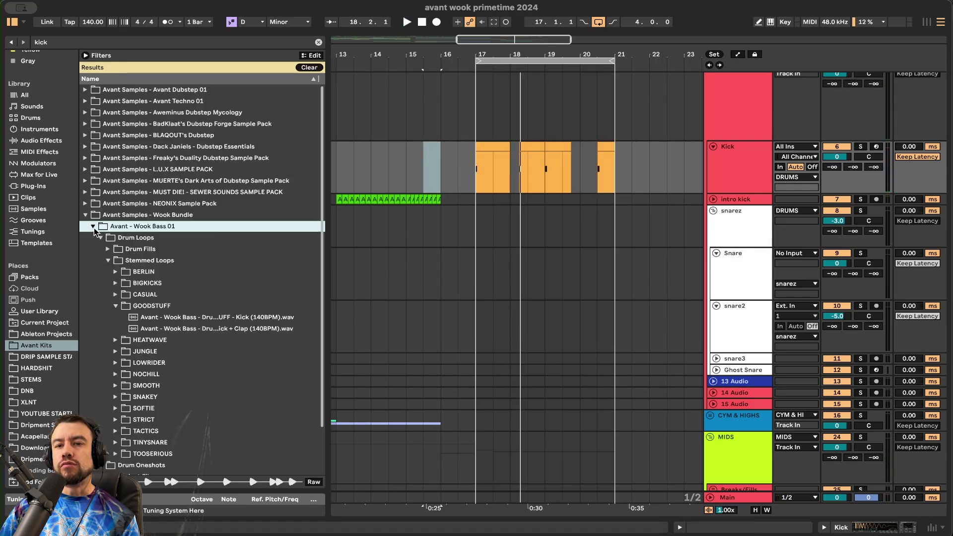
click(107, 261)
click(102, 272)
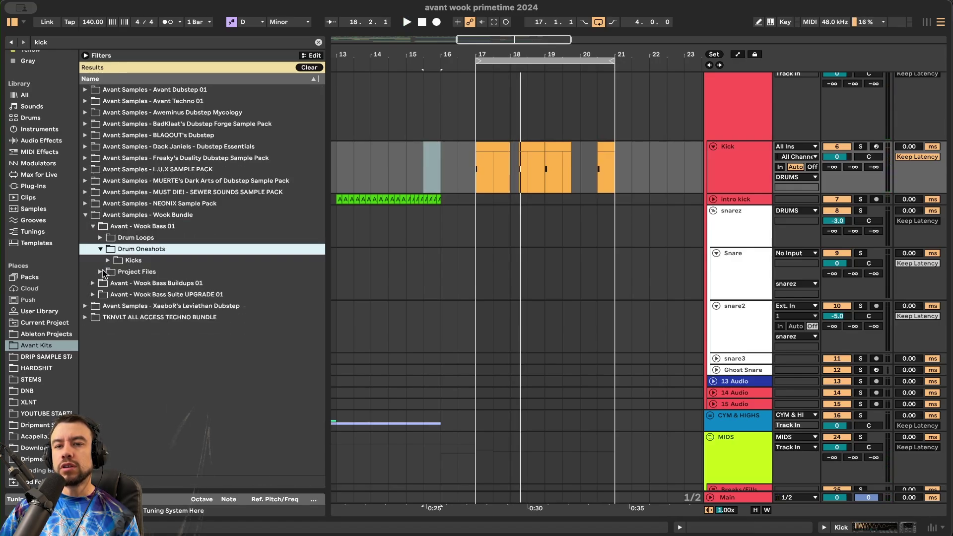
click(318, 42)
scroll(159, 318, down, 5)
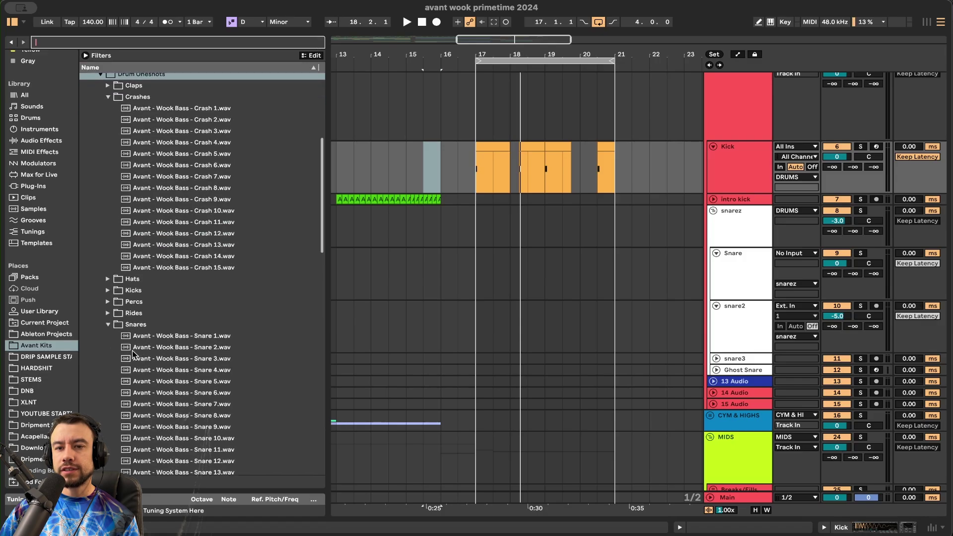
scroll(158, 374, down, 5)
- Try Wook Bass Snare 4 and then Snare 15 on the Snare track at beat 17.3 during playback
key(space)
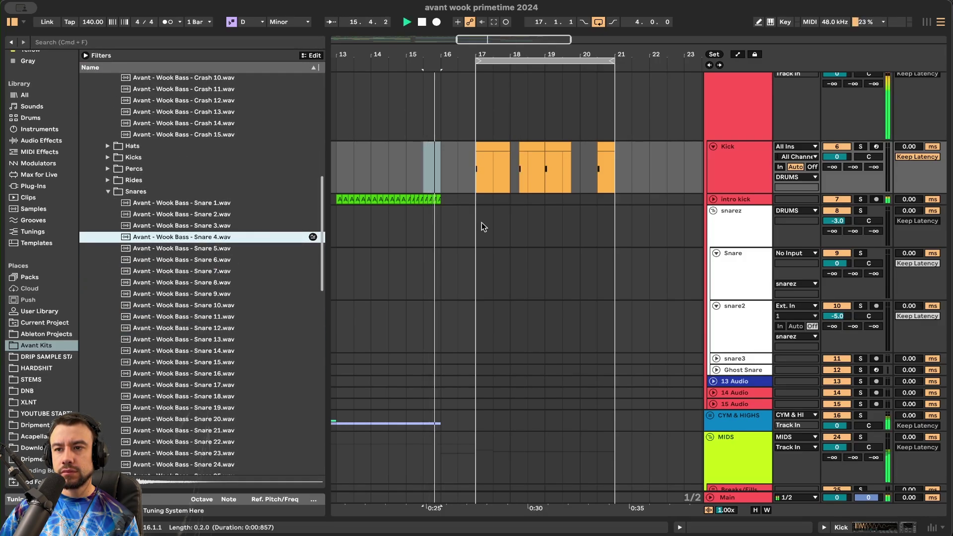
scroll(475, 229, up, 3)
scroll(476, 229, up, 1)
scroll(475, 229, right, 3)
scroll(475, 229, down, 2)
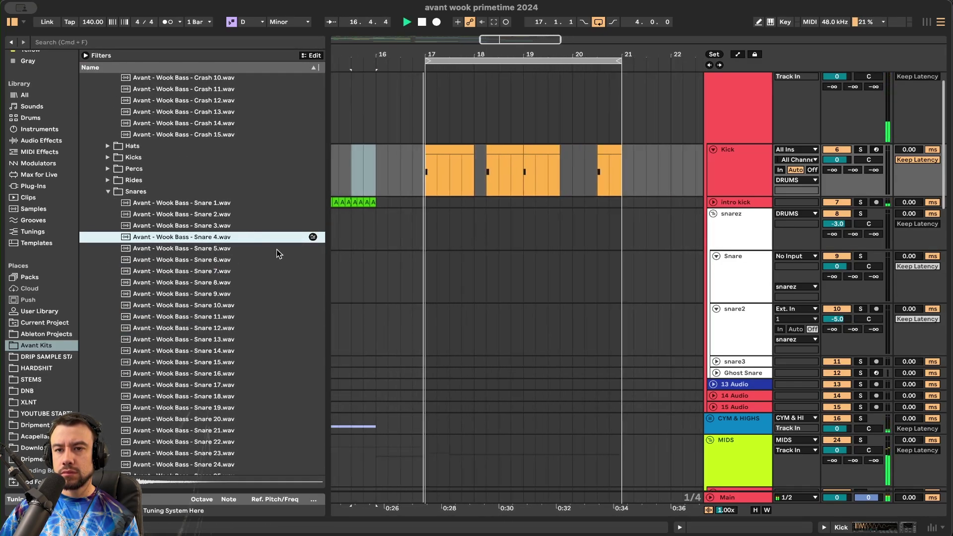
mouse_move(226, 240)
mouse_down()
mouse_move(466, 272)
mouse_move(404, 272)
mouse_up()
scroll(457, 298, up, 3)
scroll(404, 272, down, 2)
drag(228, 362, 434, 273)
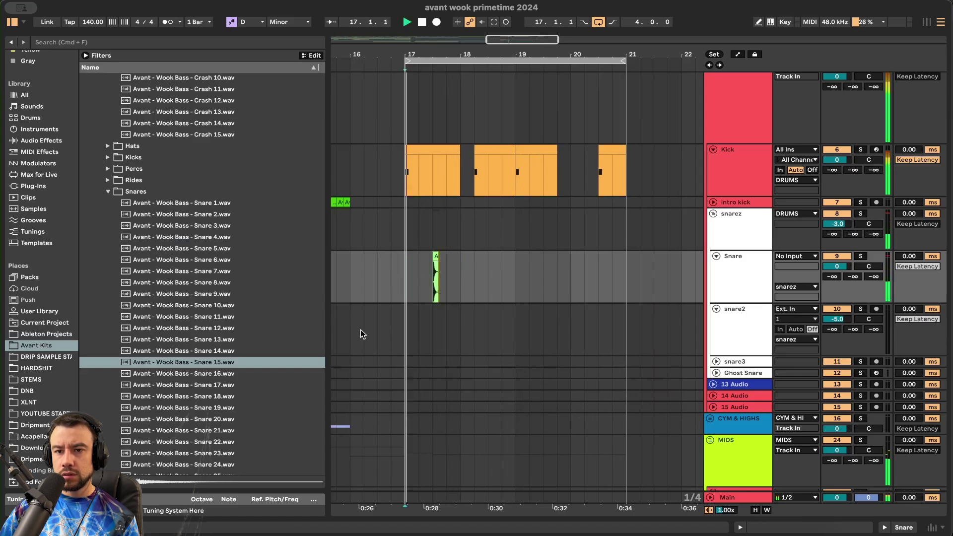
- Try Wook Bass Snare 17 at beat 17.3 on the Snare track and listen to it with the kick
scroll(378, 368, up, 3)
click(518, 257)
scroll(515, 258, down, 2)
key(space)
drag(232, 387, 503, 281)
key(space)
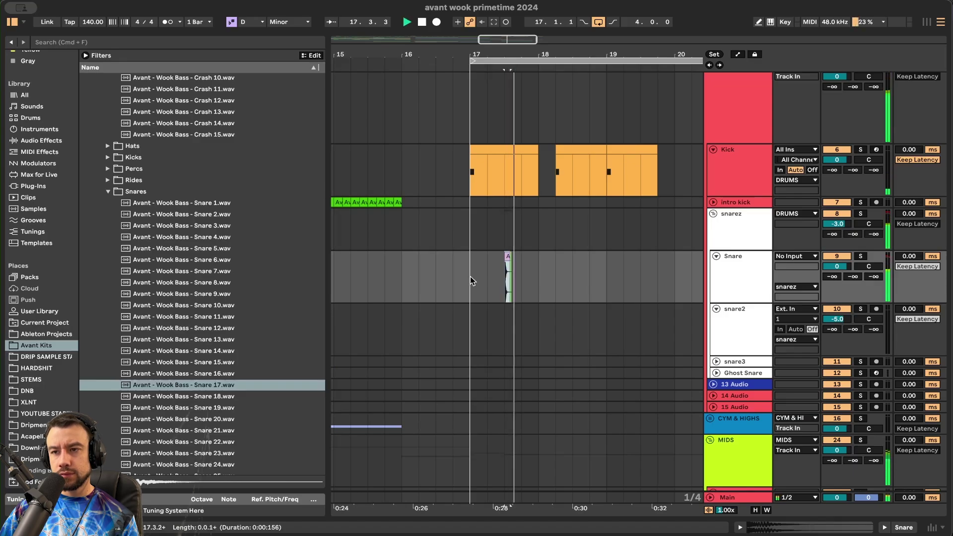
scroll(515, 286, up, 3)
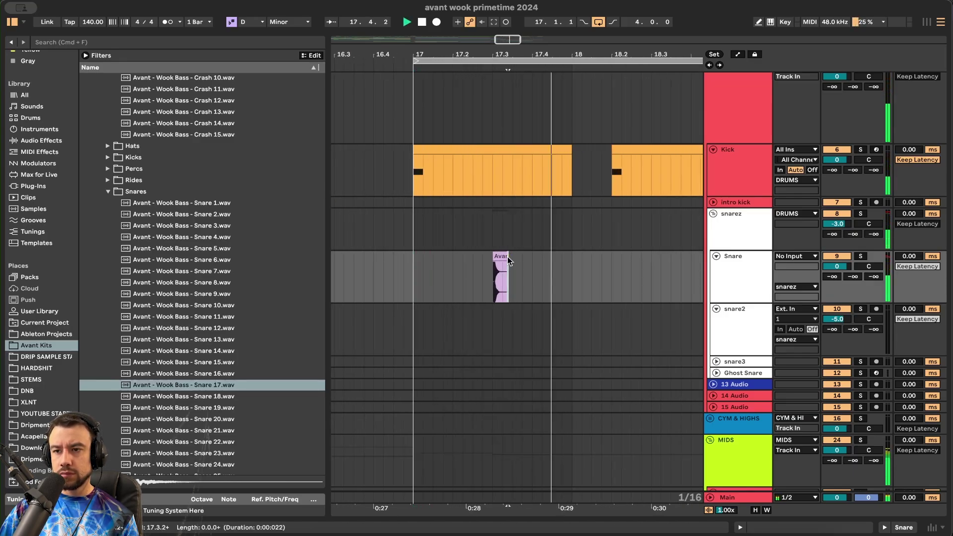
key(space)
- Place Wook Bass Snare 14 at beat 17.3 on the Snare track and play it from bar 17
click(216, 351)
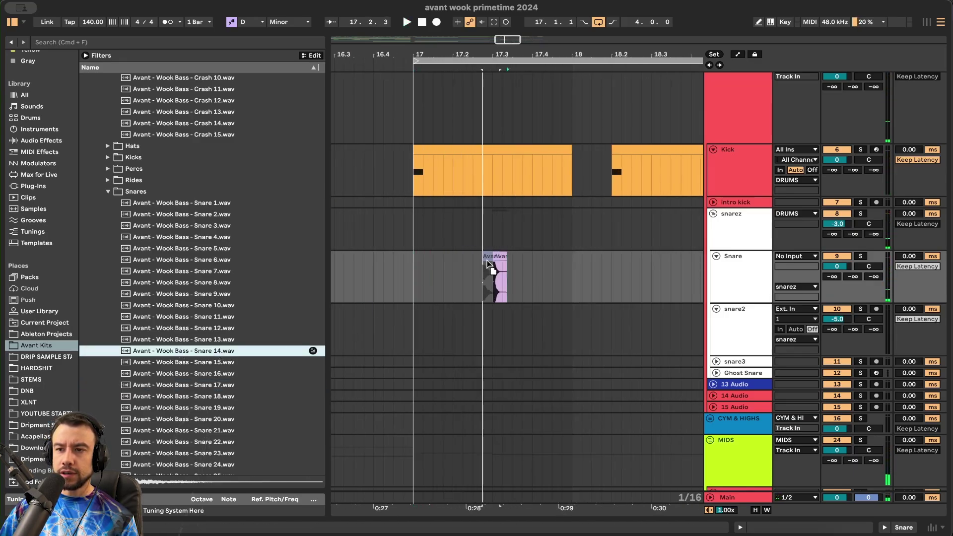
click(494, 261)
key(space)
click(418, 272)
key(space)
key(space)
key(minus)
- Layer Wook Bass Snare 16 at beat 17.3 on the snare2 track and play both snares together
drag(236, 373, 468, 345)
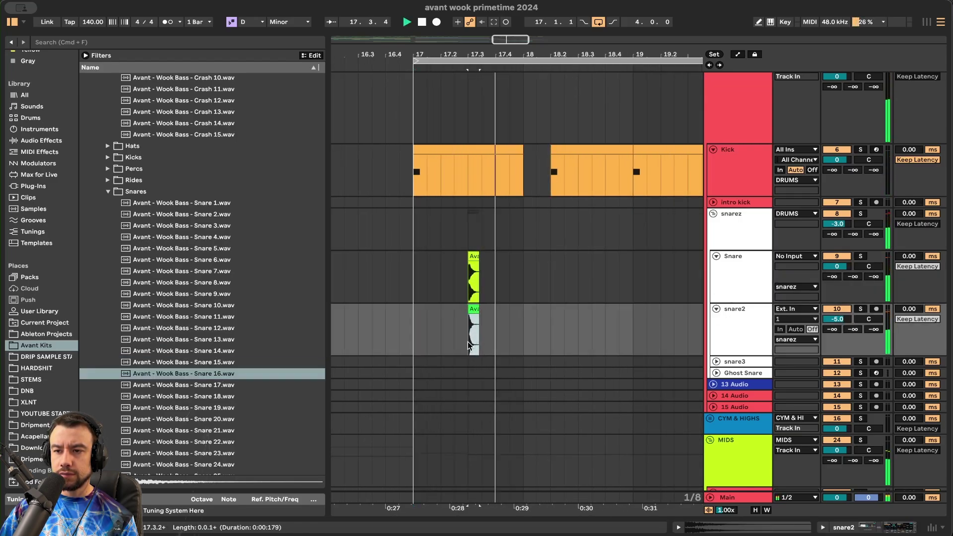
click(412, 297)
key(space)
key(space)
scroll(482, 315, down, 1)
scroll(480, 342, up, 4)
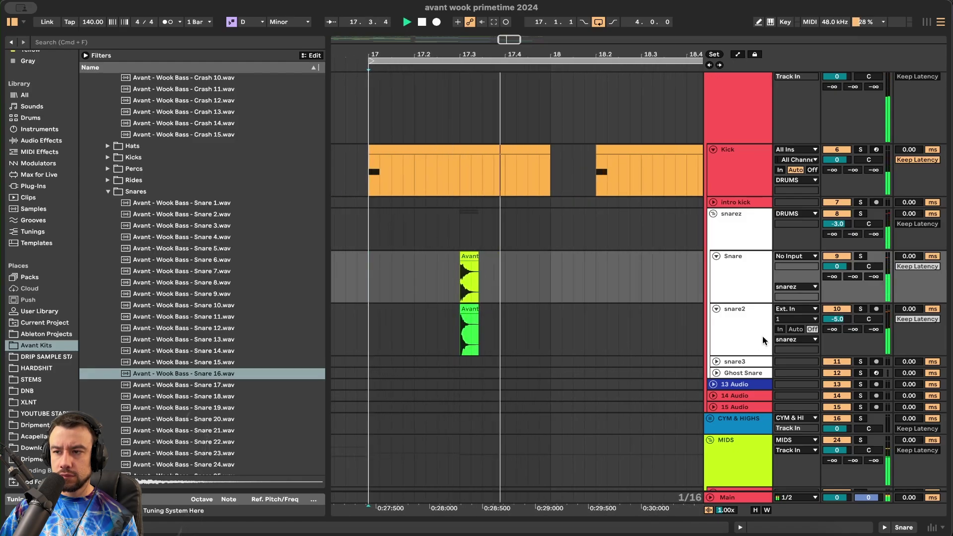
- Insert two audio tracks between Snare and snare2, and move the Snare 14 and Snare 16 clips onto them
double_click(763, 336)
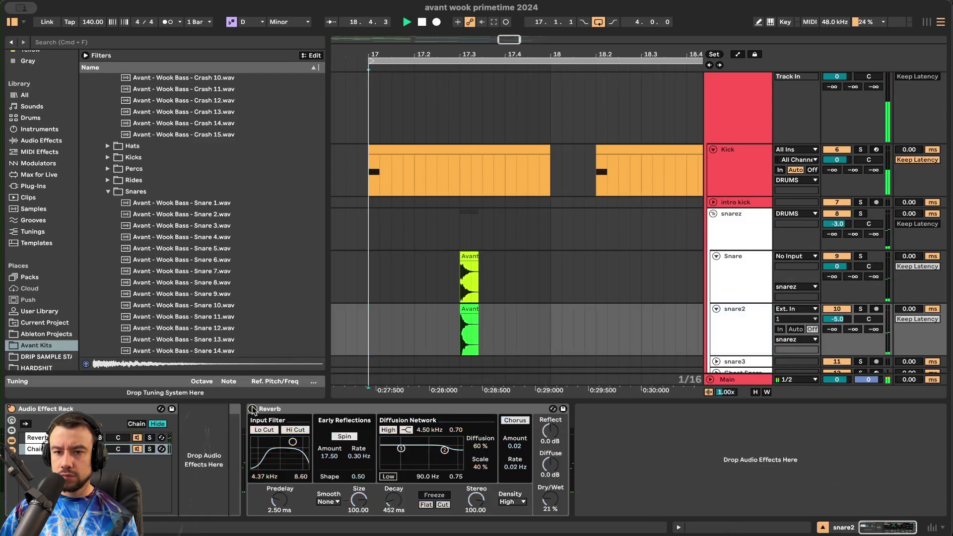
click(360, 405)
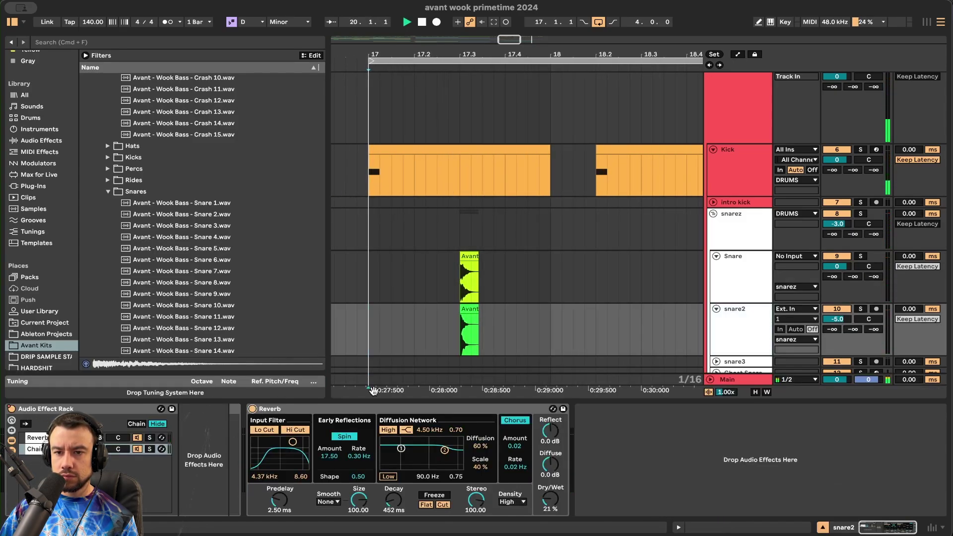
click(723, 275)
key(super+t)
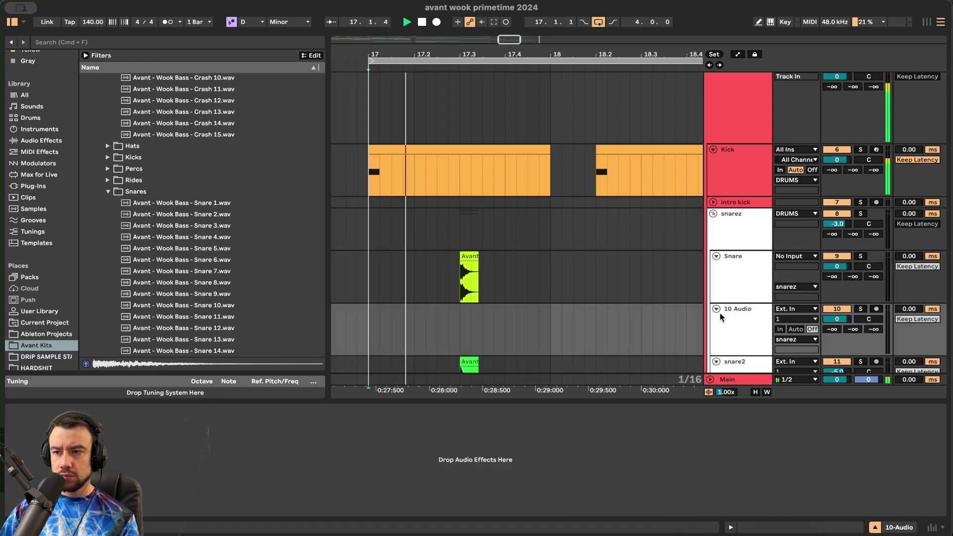
key(super+t)
drag(474, 303, 472, 234)
drag(473, 138, 473, 191)
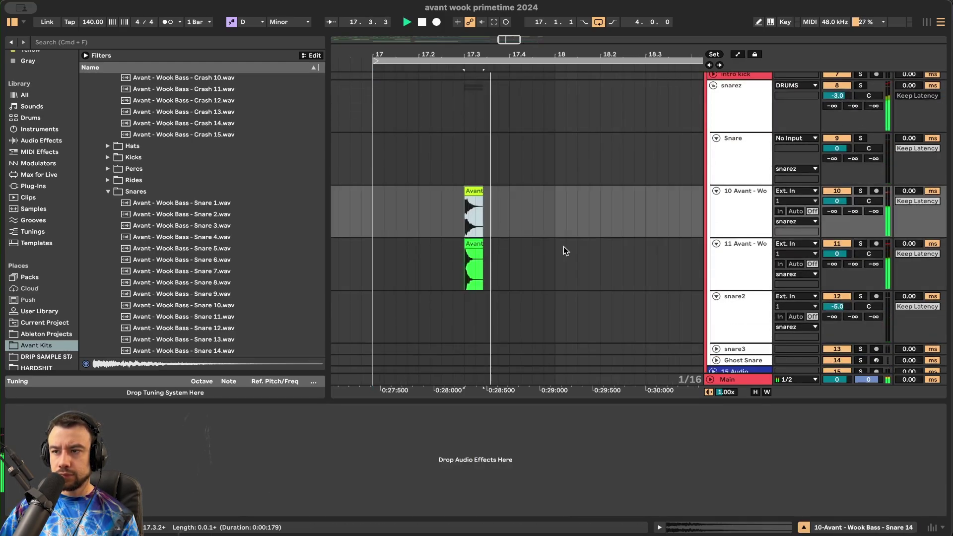
- Compare the effects on snare2 with the new snare tracks, play from before bar 15, and hide the device view
scroll(564, 246, down, 5)
click(744, 178)
right_click(747, 226)
click(747, 253)
click(742, 296)
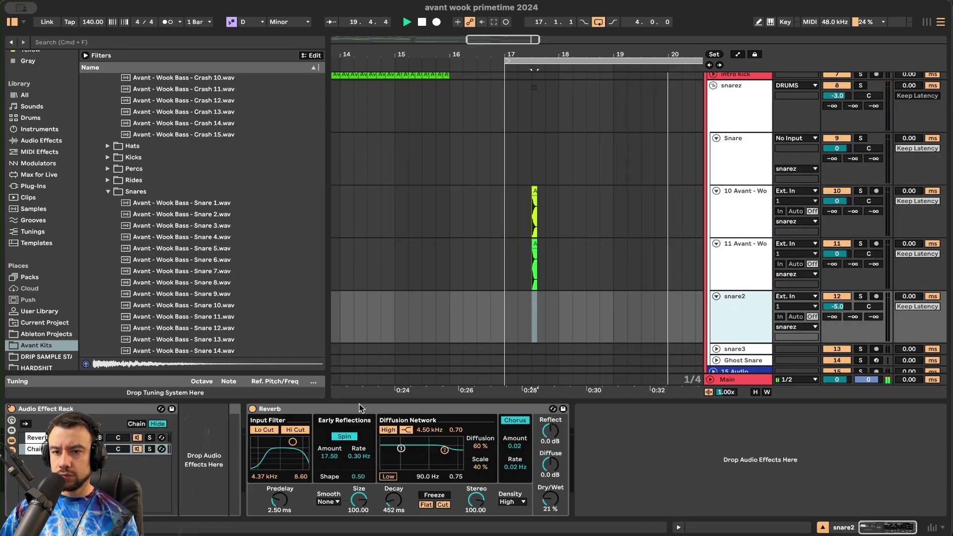
click(723, 276)
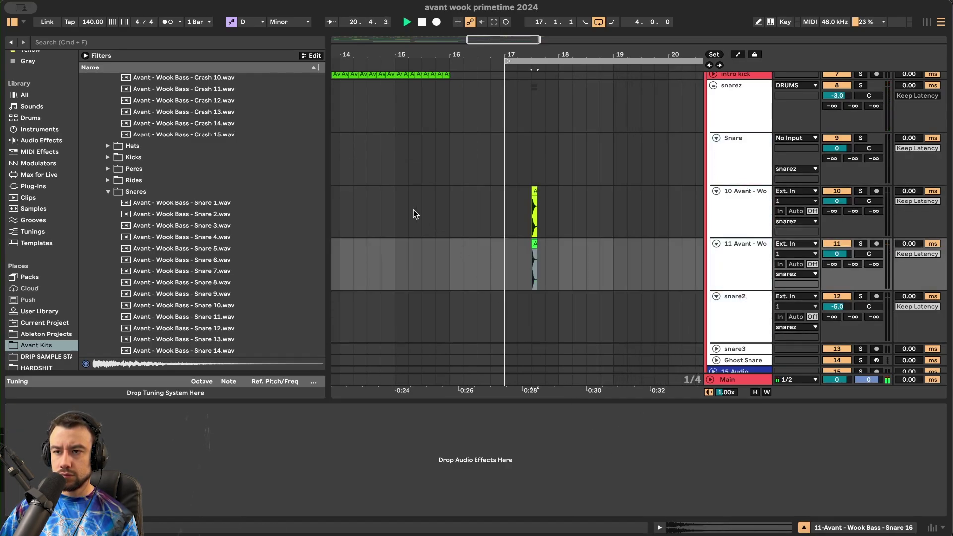
click(381, 201)
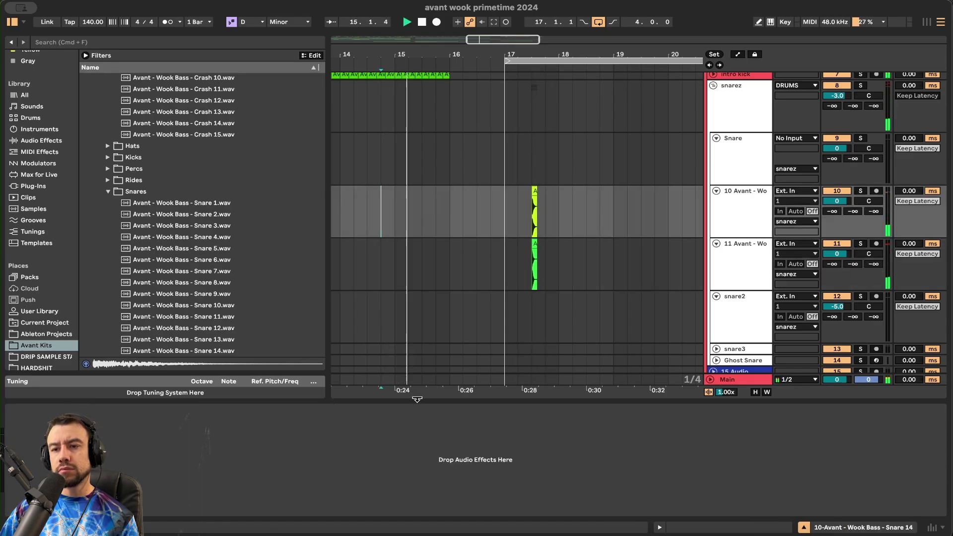
double_click(418, 399)
- Expand the VOX & SAMPLES group and its track 2, and place the downloaded voice-ai-walter vocal there across the bar 17 drop
scroll(418, 398, down, 3)
scroll(418, 399, up, 4)
scroll(419, 401, up, 1)
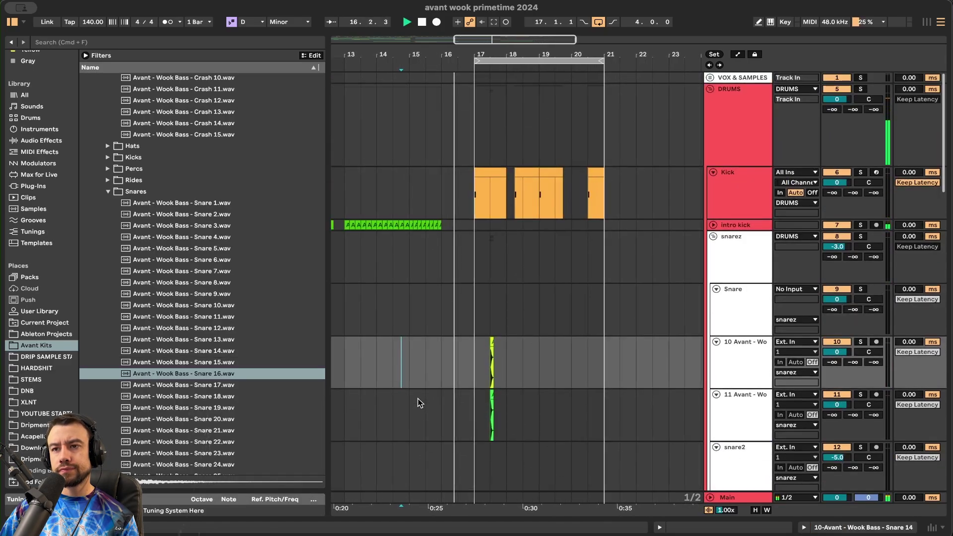
scroll(579, 186, up, 2)
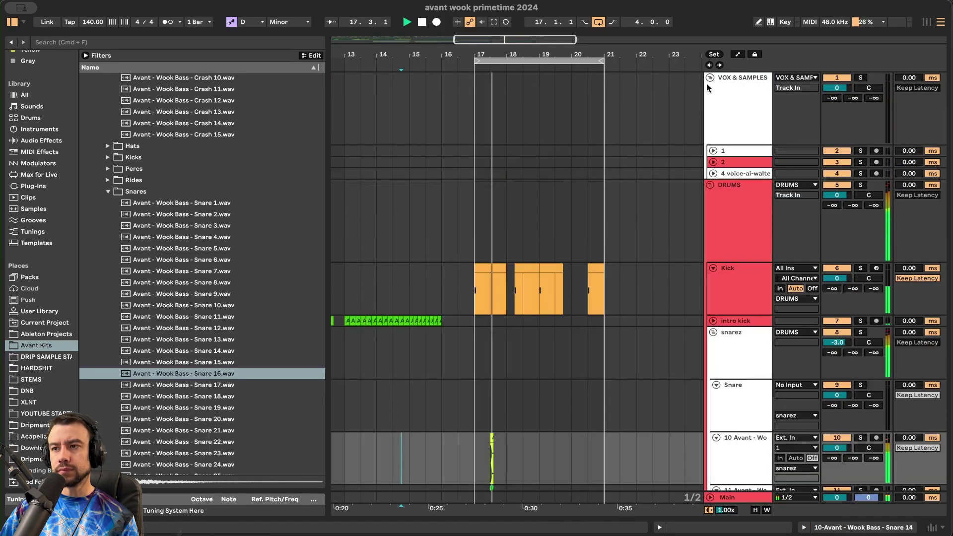
scroll(578, 186, up, 1)
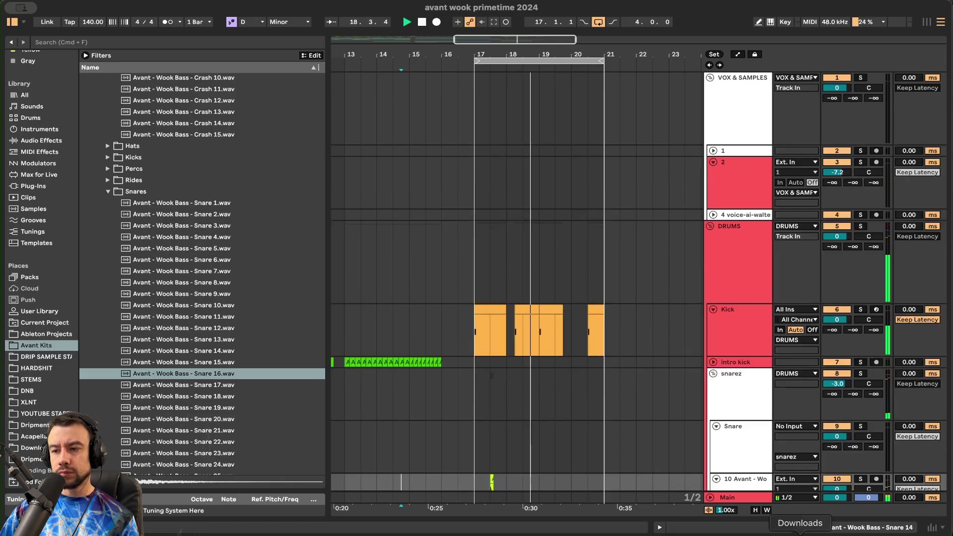
click(801, 532)
click(449, 170)
drag(449, 174, 464, 205)
scroll(488, 236, left, 2)
scroll(521, 219, up, 5)
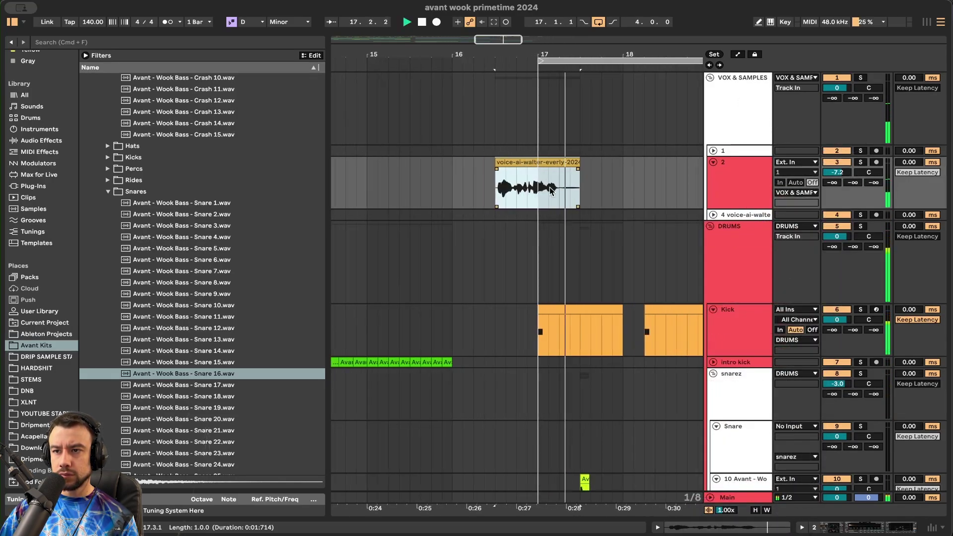
- Move the vocal clip to track 1 so it starts at bar 16, unfold that track, and audition the placement
click(474, 199)
scroll(486, 197, up, 3)
key(space)
key(space)
drag(533, 160, 457, 145)
key(space)
key(space)
key(space)
click(714, 151)
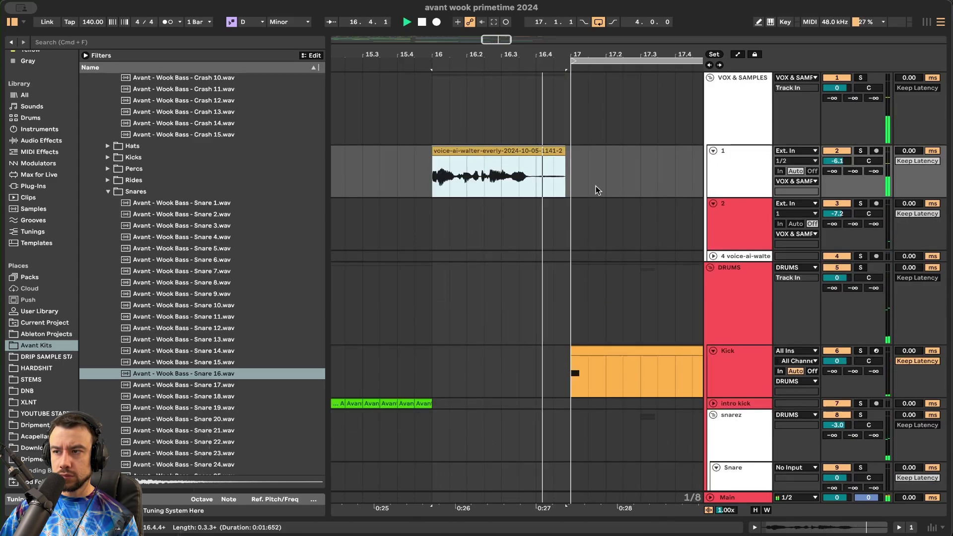
- Insert an audio track below track 1, duplicate the vocal clip onto it, and set its volume to -6.3 dB
scroll(598, 192, down, 5)
click(733, 173)
key(super+t)
drag(553, 152, 552, 204)
drag(837, 213, 839, 217)
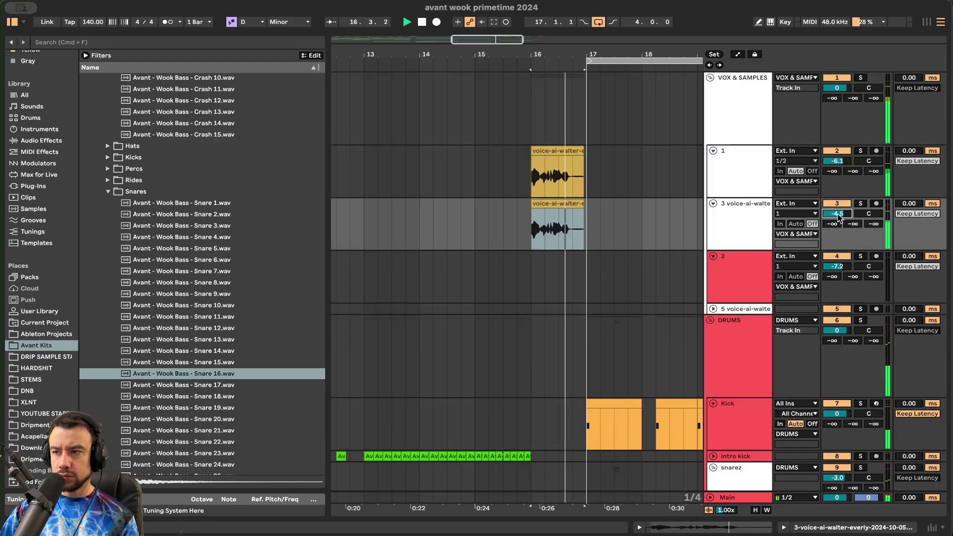
- Stretch both vocal clips from bar 16 to end at beat 17.2, giving each a length of 1.1.0
scroll(520, 231, up, 5)
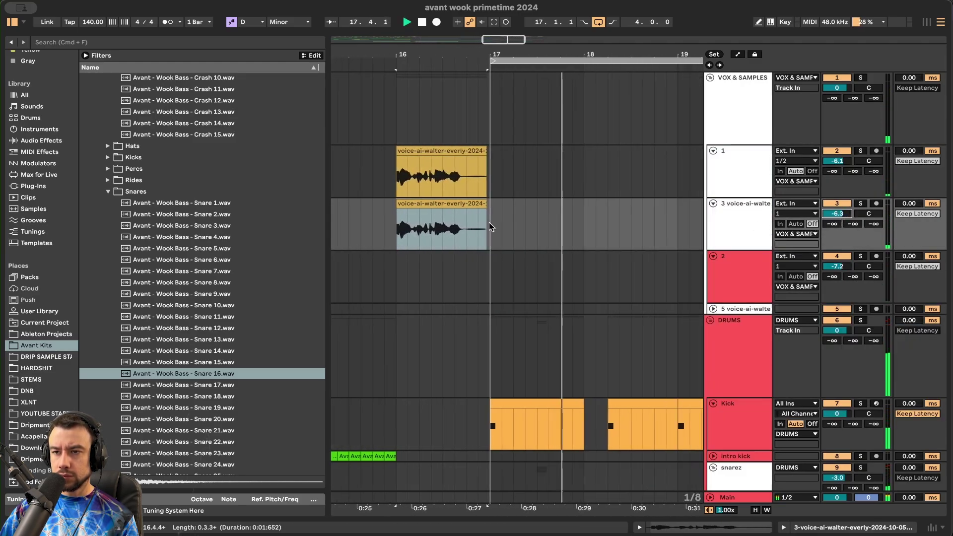
scroll(433, 195, up, 3)
drag(514, 152, 549, 150)
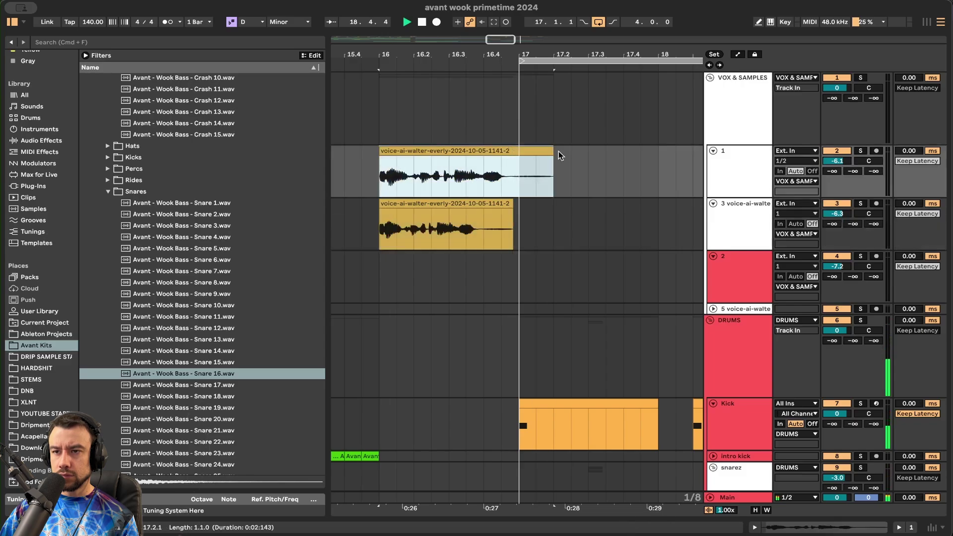
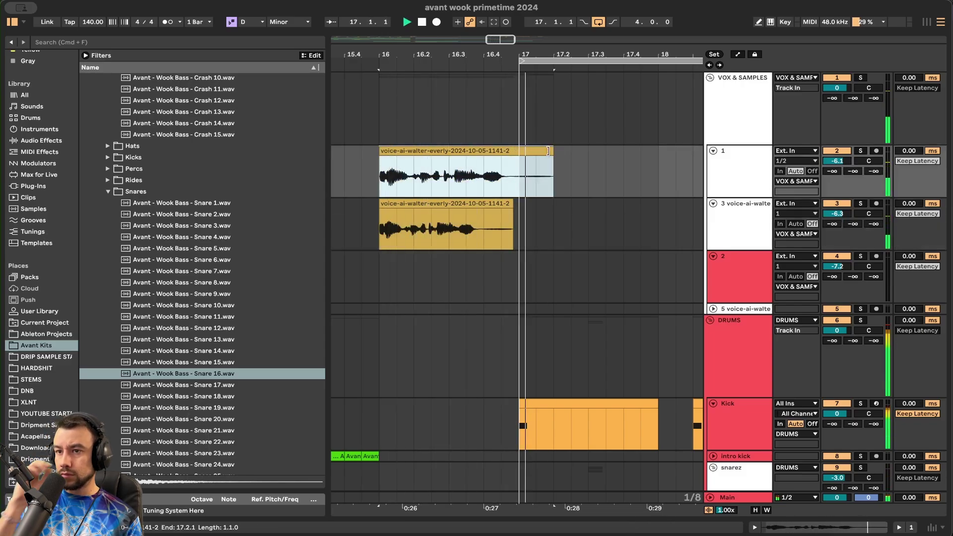
drag(513, 203, 553, 204)
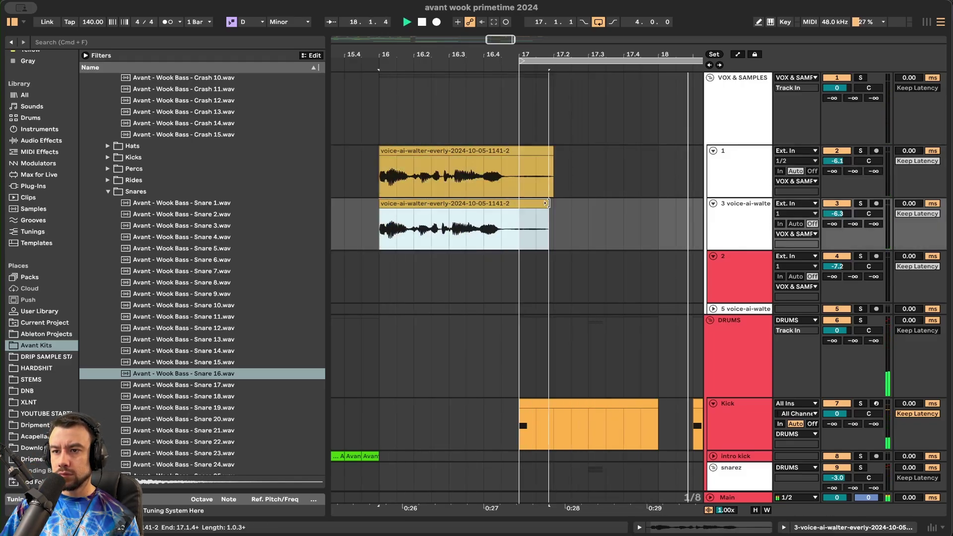
scroll(558, 205, down, 3)
scroll(516, 238, up, 5)
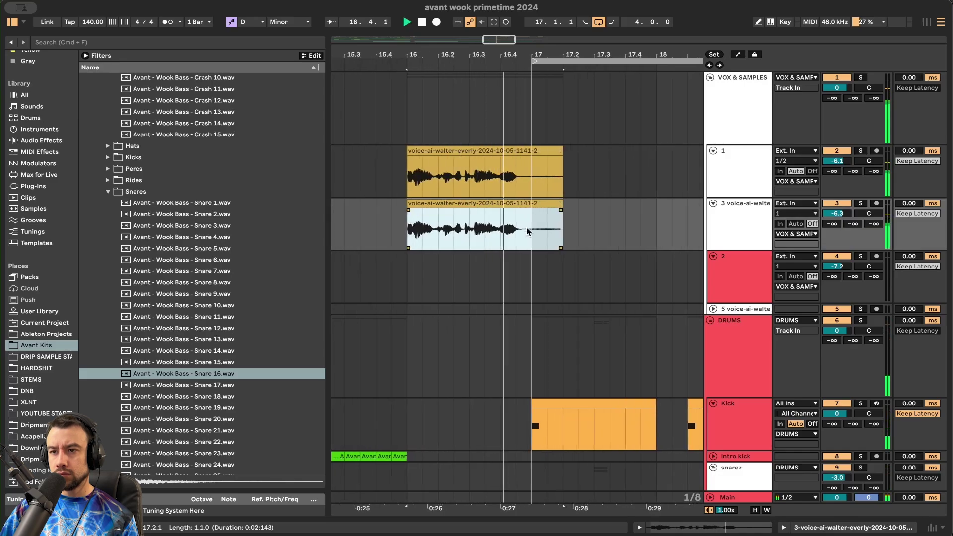
scroll(514, 244, up, 2)
scroll(496, 187, down, 6)
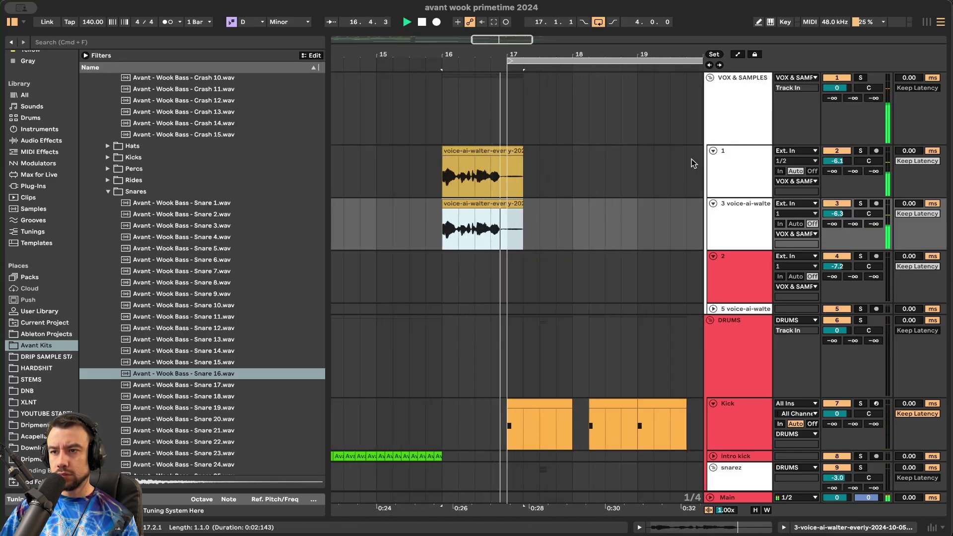
- Examine the track 1 vocal's waveform, play back both vocal layers, and close the clip view
double_click(464, 159)
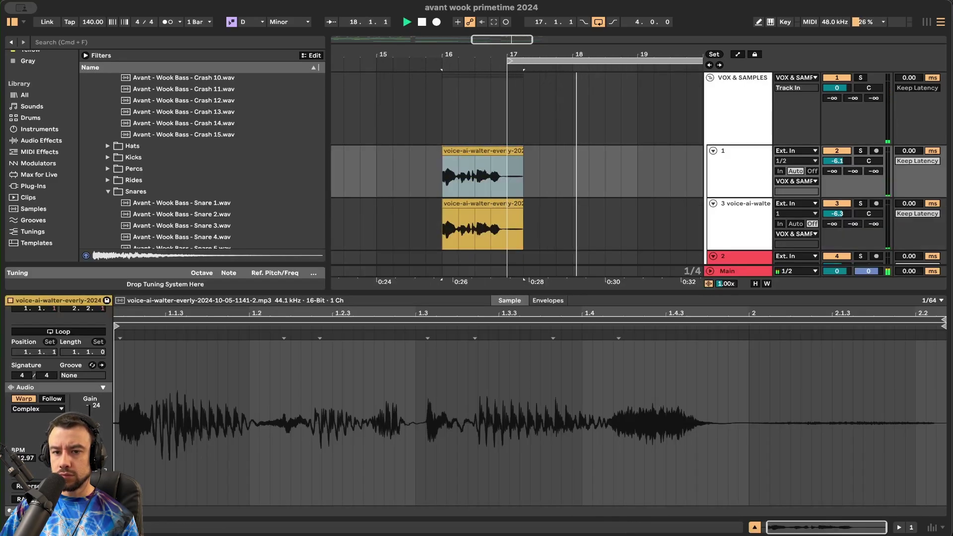
click(486, 150)
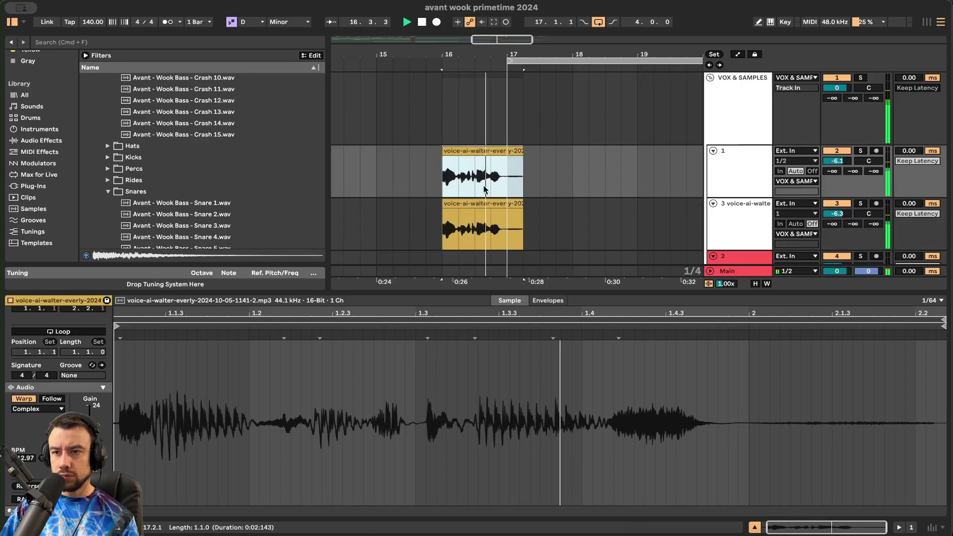
click(482, 204)
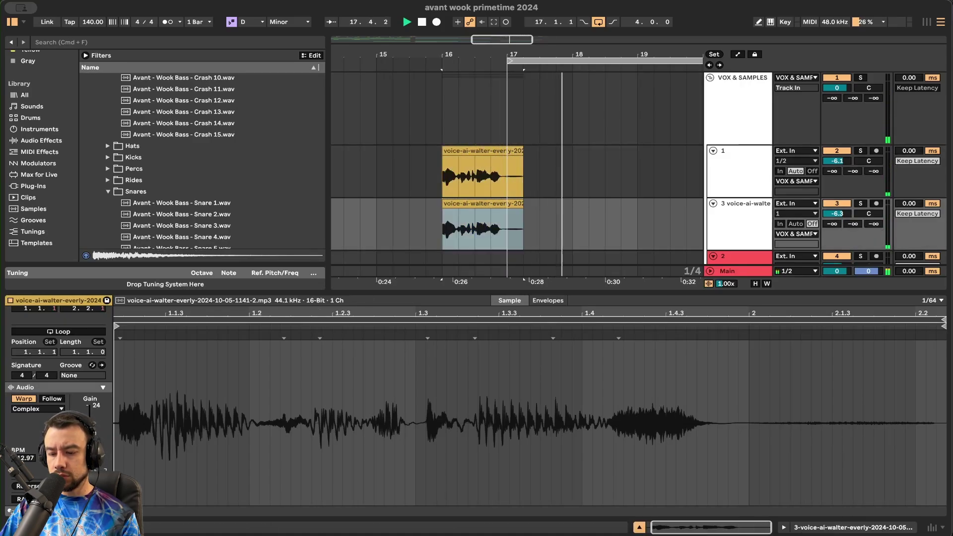
key(space)
key(space)
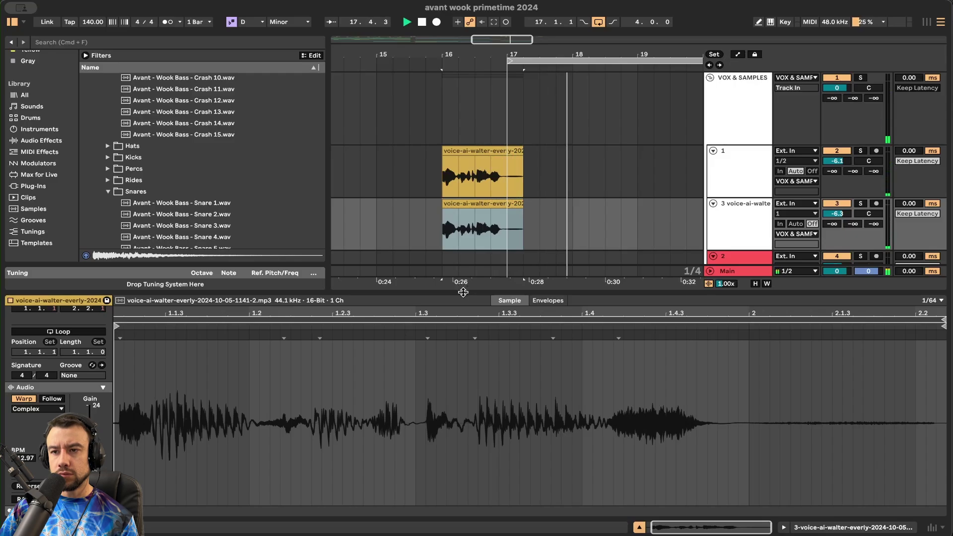
drag(463, 293, 466, 497)
- Delete the quiet tails of both vocal clips from just before bar 17 onward
scroll(484, 215, up, 5)
drag(600, 223, 537, 173)
key(Delete)
scroll(536, 173, down, 5)
key(space)
scroll(526, 374, down, 4)
scroll(527, 374, right, 3)
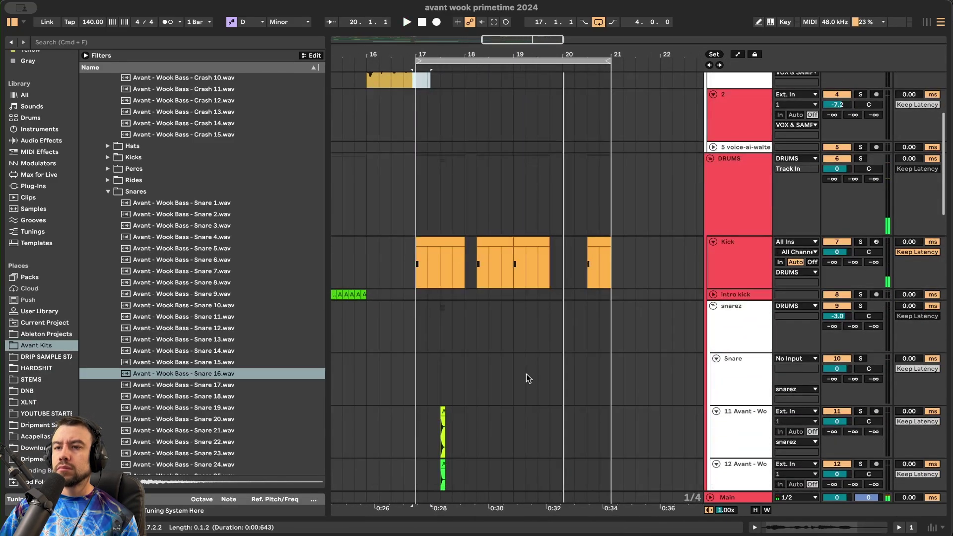
- Duplicate the one-bar snare layers on tracks 11 and 12 from bar 17 three times to fill bars 18 to 20
scroll(526, 374, down, 5)
drag(473, 348, 422, 282)
key(super+f)
click(494, 296)
drag(472, 332, 430, 287)
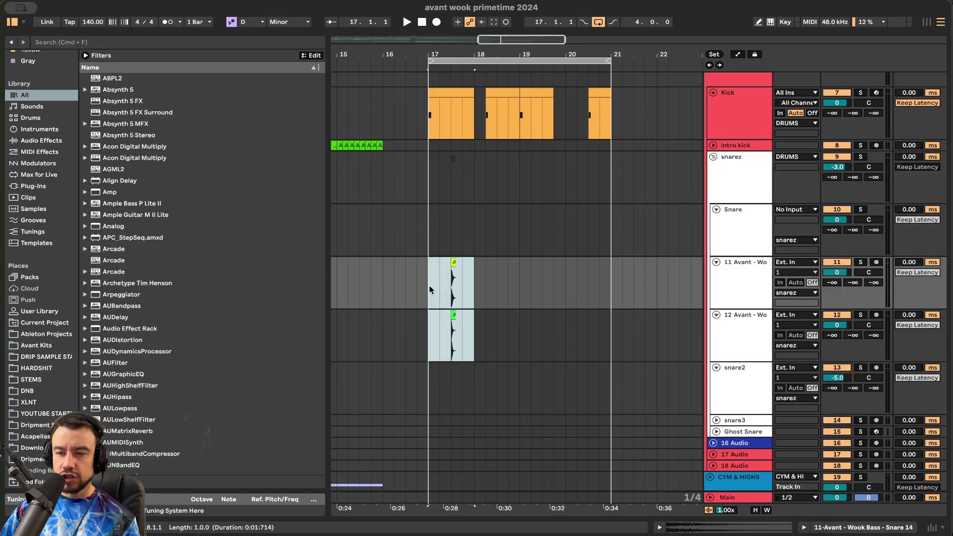
key(super+d)
key(super+d)
key(super+d)
- Search the library for "impact", preview Avant - Wook Bass - Impact 23.wav, and play the drop from bar 17
scroll(430, 290, down, 10)
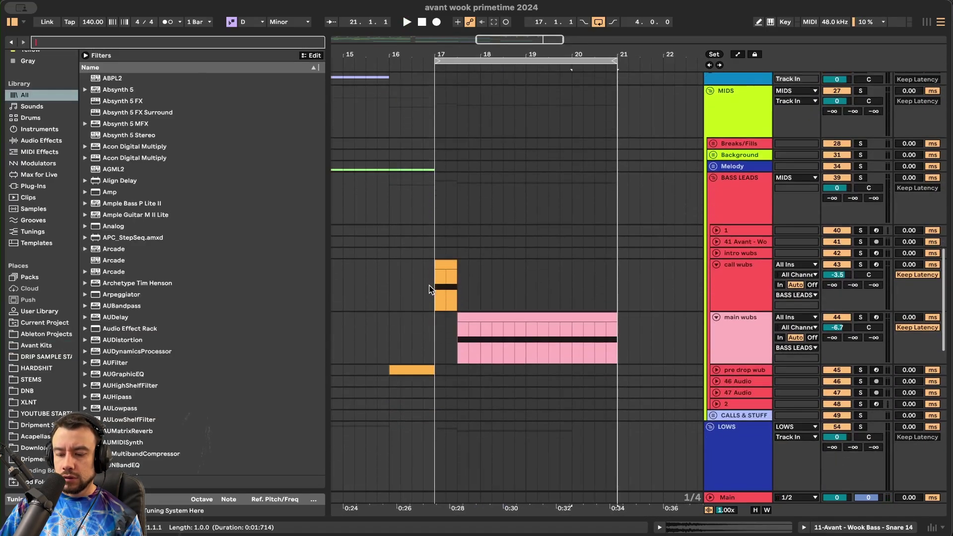
key(super+f)
text(impact)
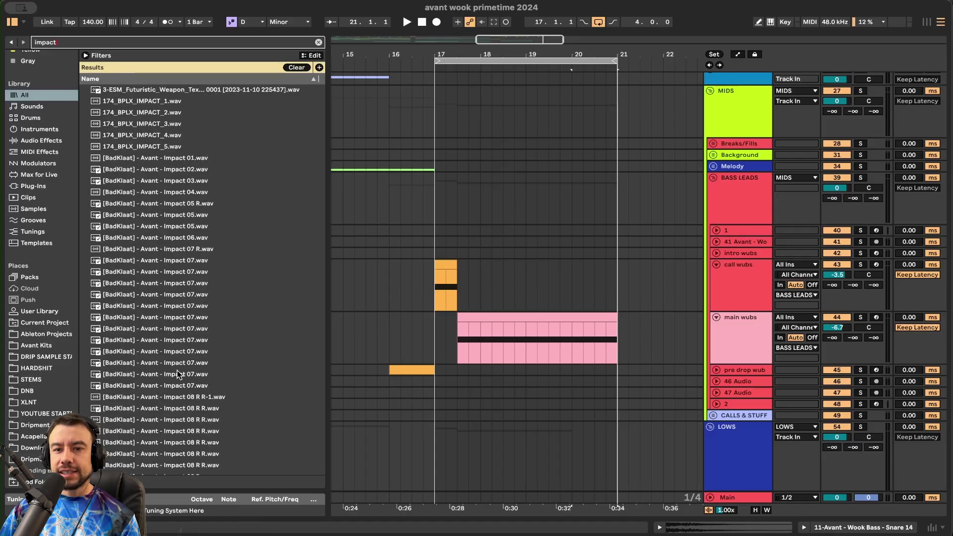
scroll(118, 373, down, 15)
scroll(118, 374, down, 5)
click(145, 247)
click(435, 347)
key(space)
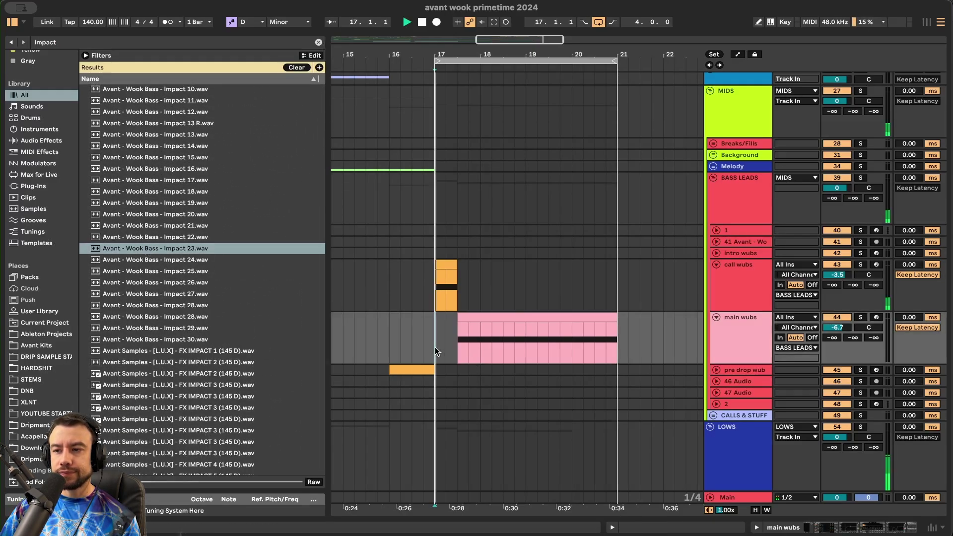
- Unfold the FX/SWEEPS group and insert a new audio track below track 68
scroll(435, 347, down, 10)
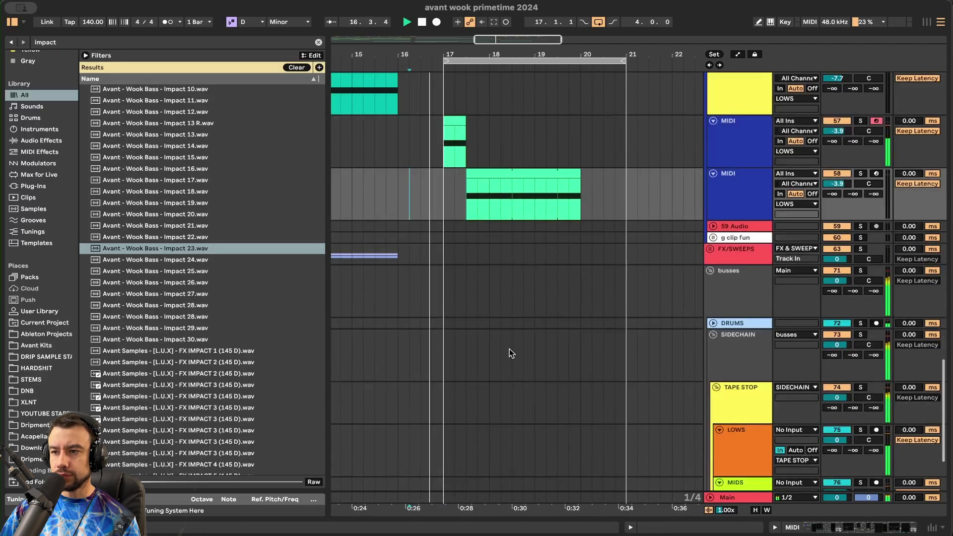
scroll(510, 349, left, 5)
scroll(510, 349, right, 3)
scroll(509, 349, up, 1)
click(710, 270)
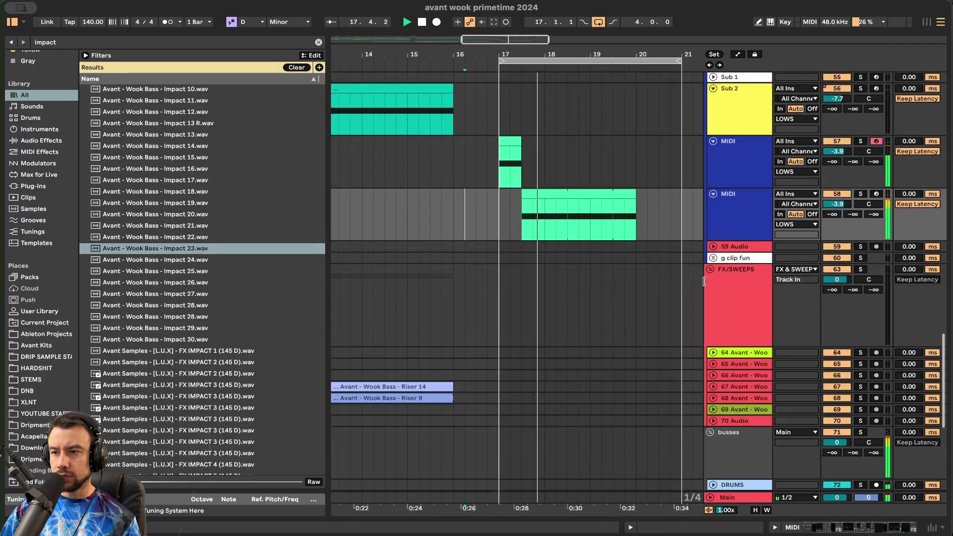
scroll(735, 334, down, 2)
click(743, 352)
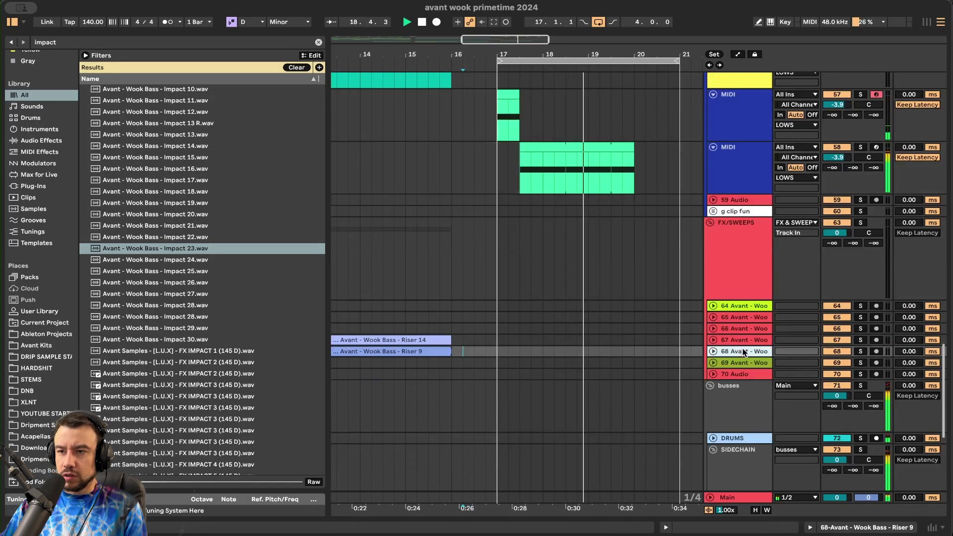
key(super+t)
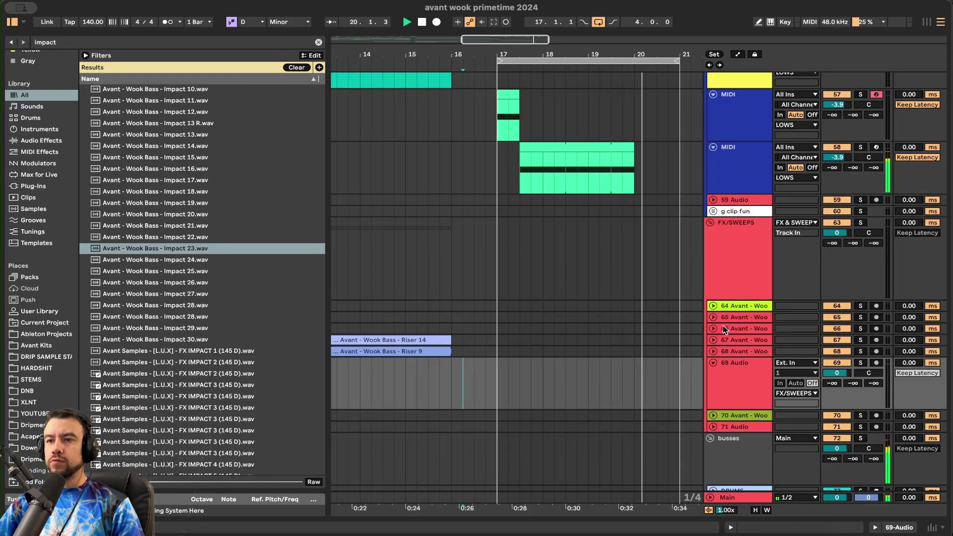
- Examine the LOWS group's sub clips while playing the drop from bar 17
scroll(489, 233, up, 5)
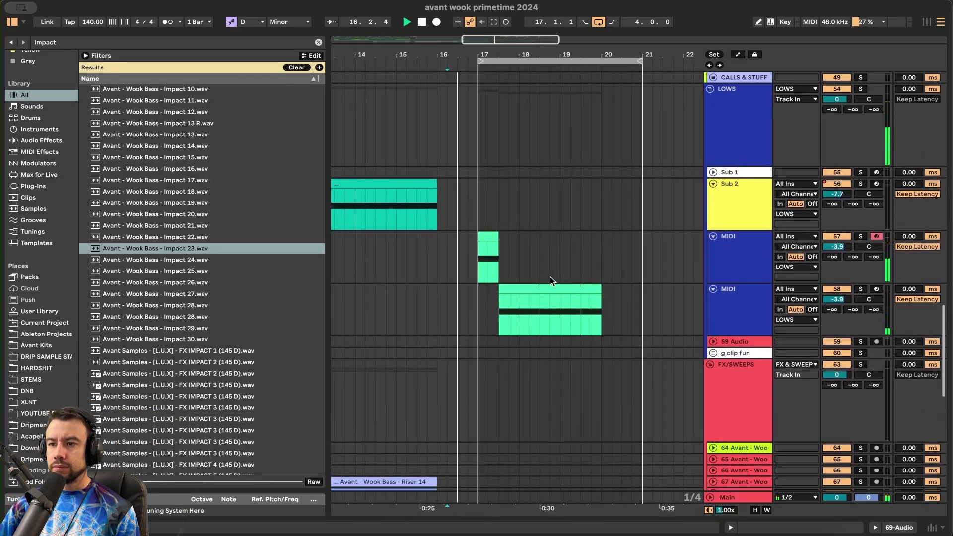
scroll(550, 277, up, 2)
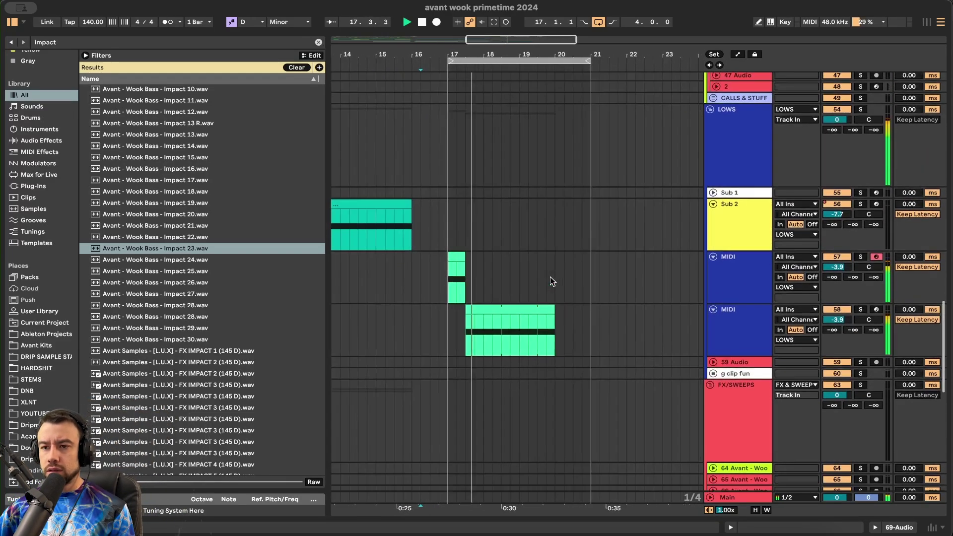
scroll(550, 277, down, 3)
click(493, 222)
key(space)
key(space)
scroll(516, 254, up, 3)
key(space)
key(space)
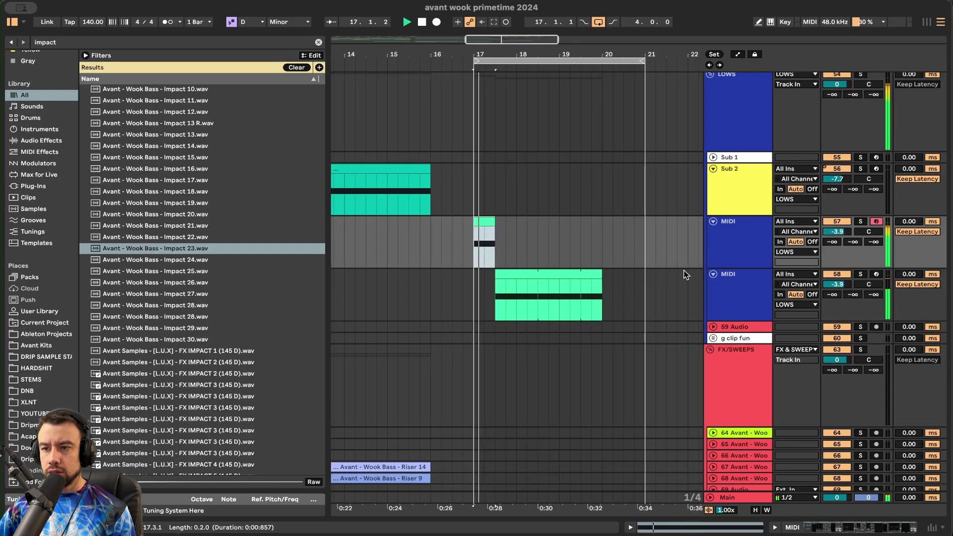
- Move the sub clip on MIDI track 58 to start at bar 19 and shorten it to 0.2.0
double_click(734, 283)
click(508, 275)
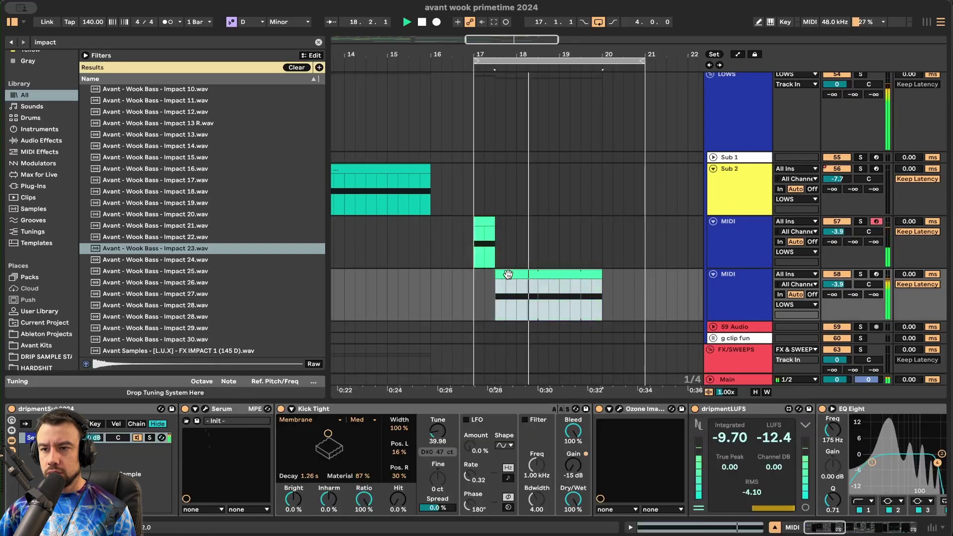
drag(508, 275, 574, 276)
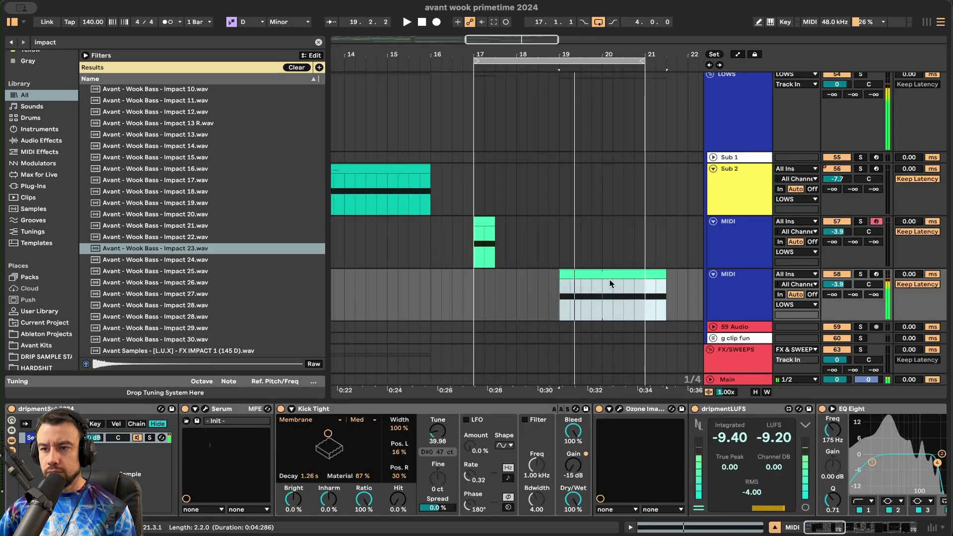
drag(663, 273, 580, 274)
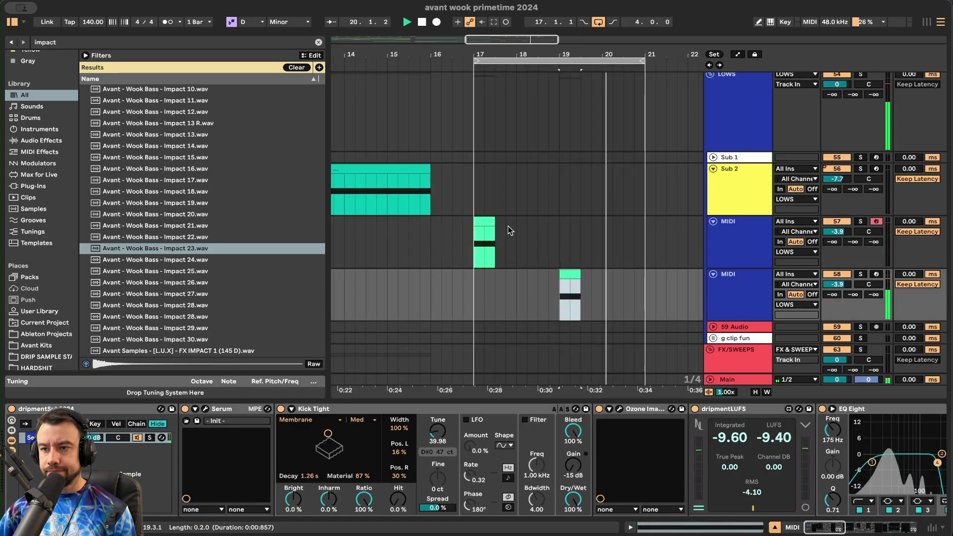
- Extend MIDI track 57's bar 17 sub clip to bar 19 and paste a copy of it at 19.3
click(489, 223)
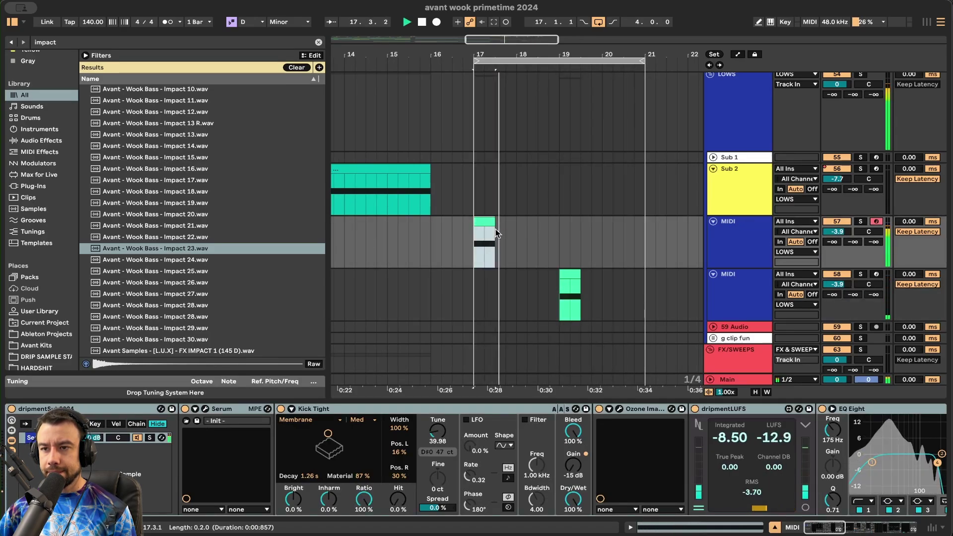
drag(495, 222, 560, 223)
key(super+c)
click(578, 243)
key(super+v)
- Rename MIDI track 57 as 1/4
click(735, 248)
key(super+r)
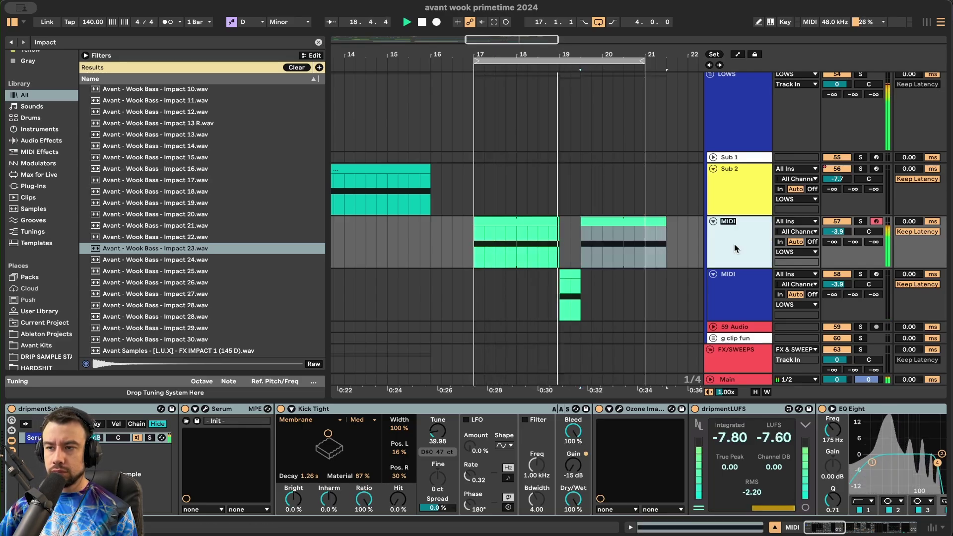
text(1/4)
key(Return)
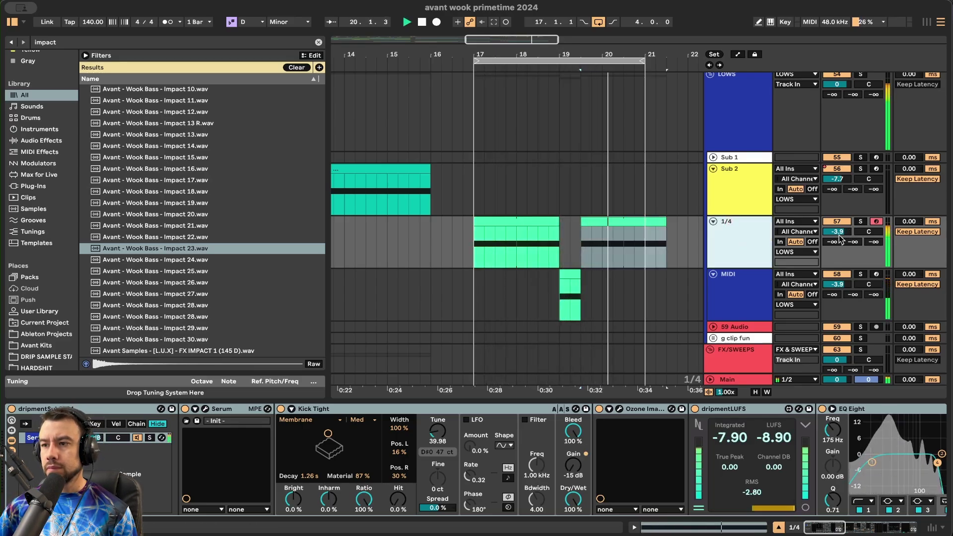
- Shorten the copied sub clip on the 1/4 track to 1.0.0 and hide the device view
drag(665, 222, 624, 223)
scroll(620, 229, down, 3)
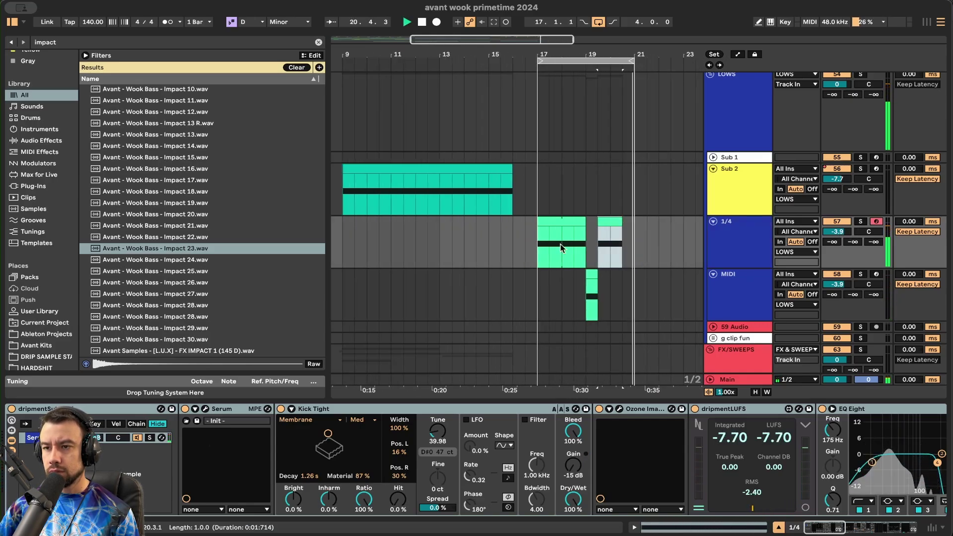
click(536, 291)
scroll(592, 322, up, 2)
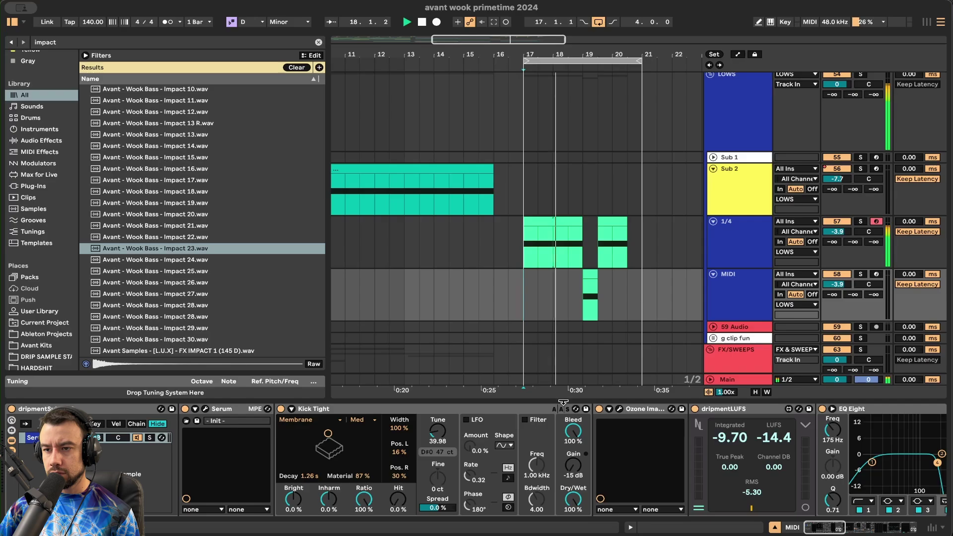
click(564, 402)
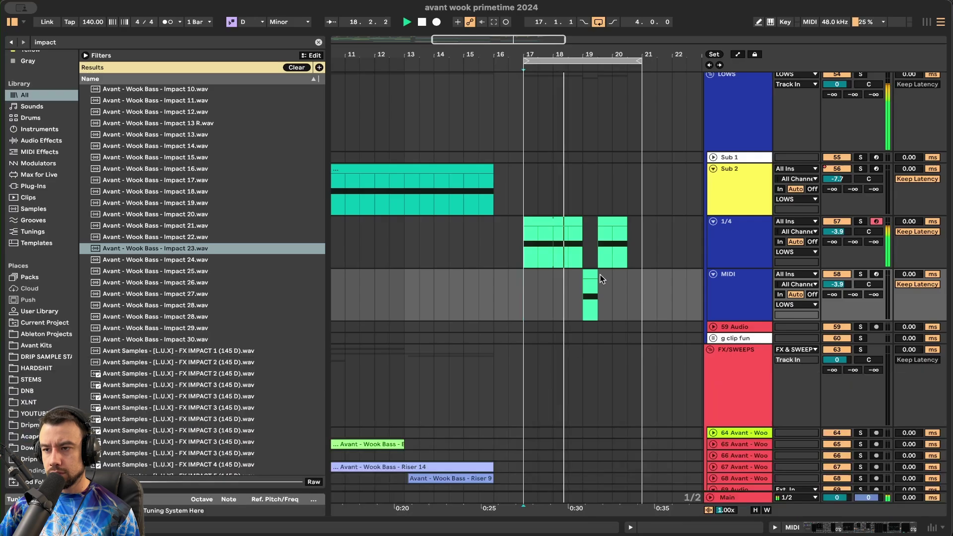
- Rename MIDI track 58 as trip sub and set its Serum LFO 2 rate to 1/4 t
double_click(737, 298)
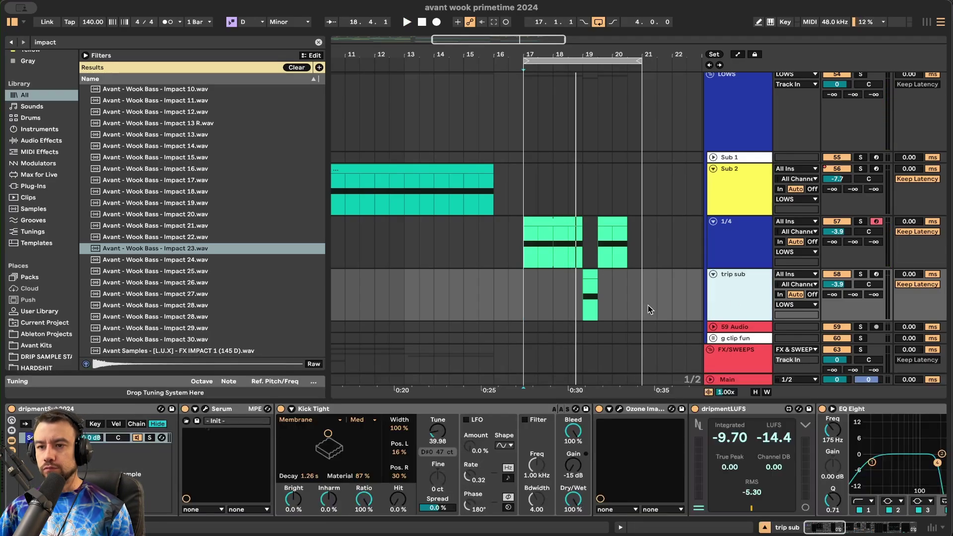
click(205, 409)
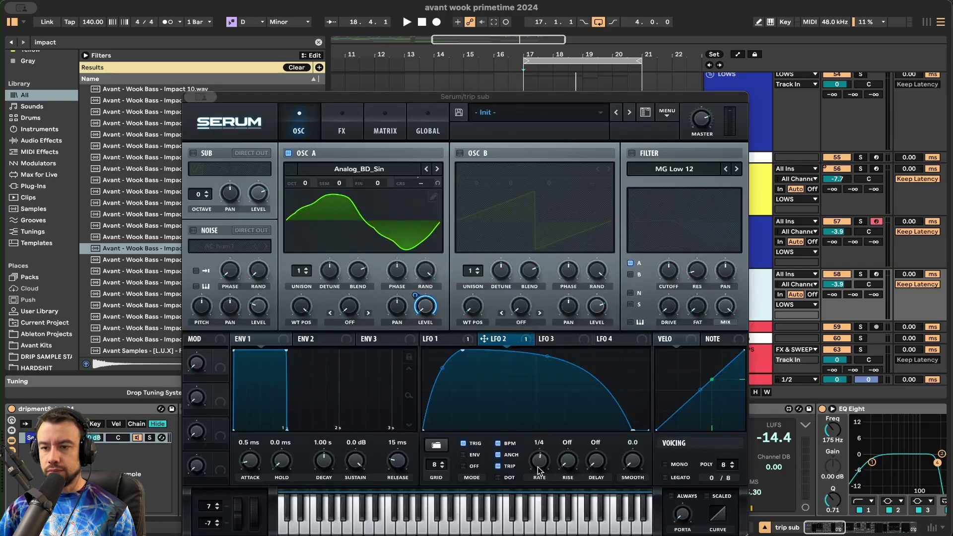
drag(539, 470, 540, 464)
key(space)
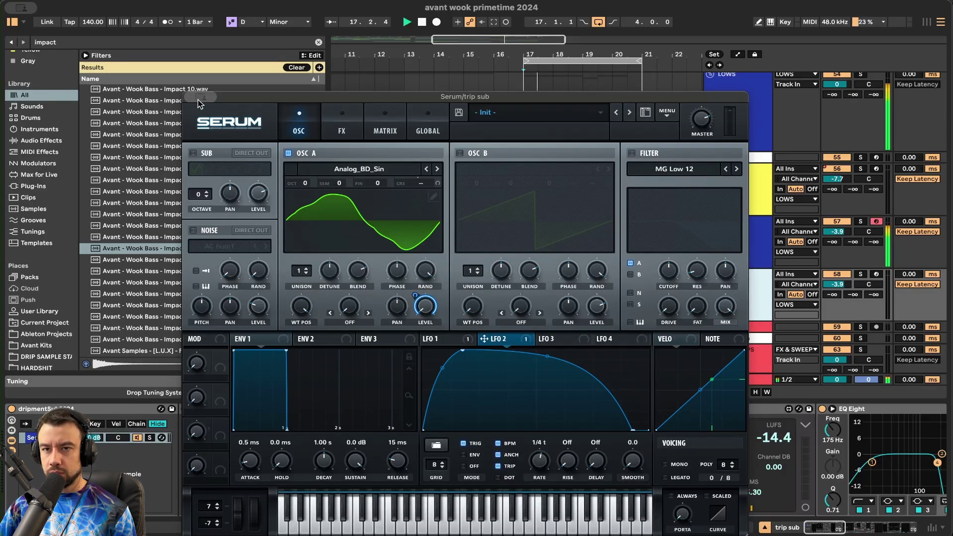
click(198, 101)
- Shorten the main wubs clip to end at bar 19 and place a copy of it from 19.3 to bar 21
scroll(500, 216, down, 5)
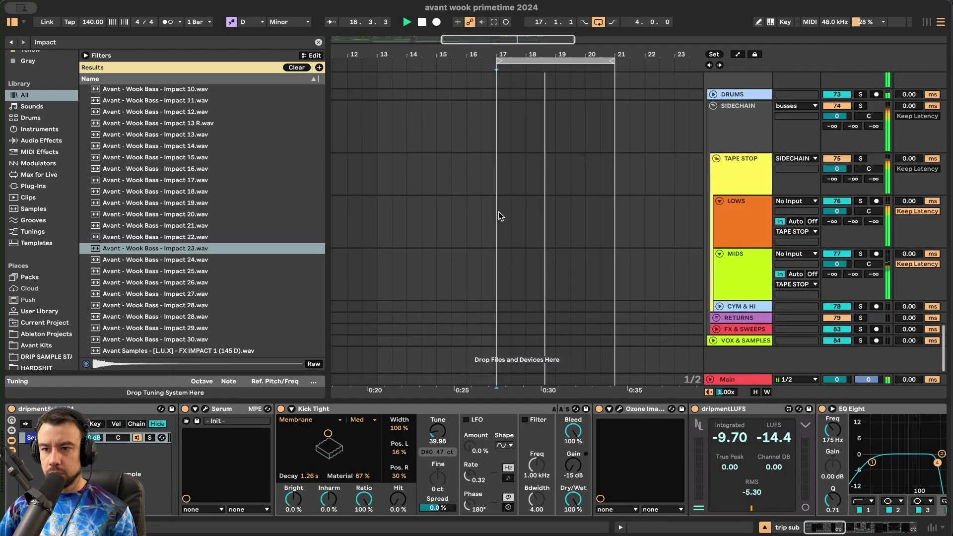
scroll(500, 216, up, 10)
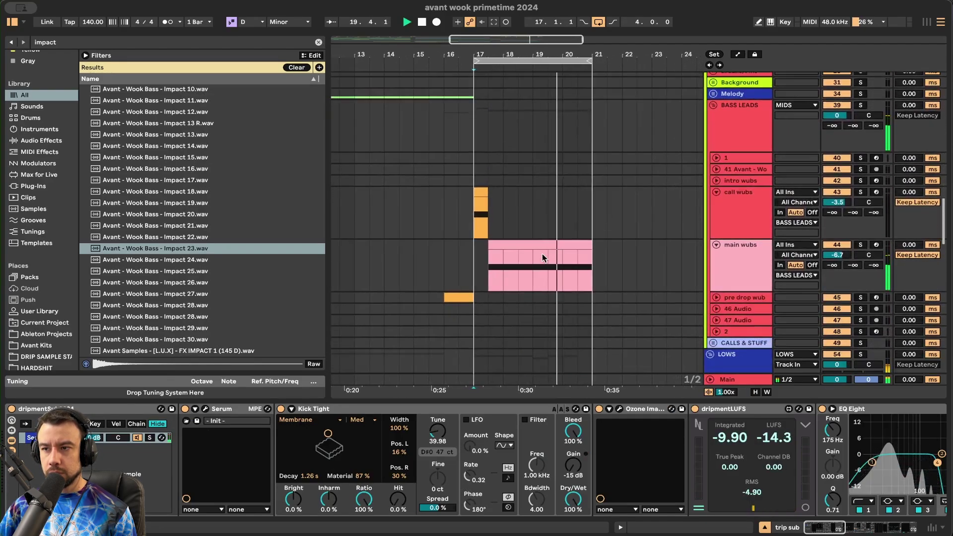
click(500, 266)
scroll(501, 266, up, 3)
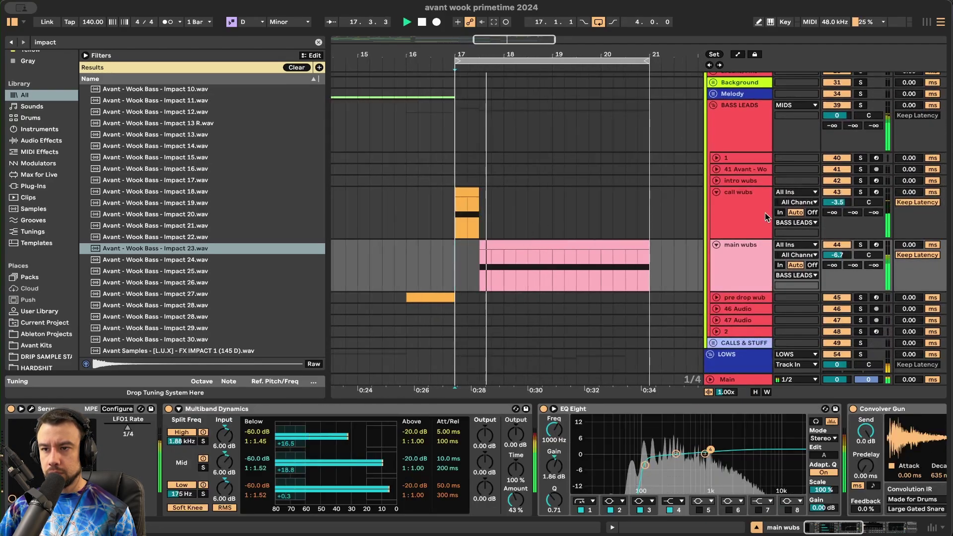
scroll(564, 259, down, 2)
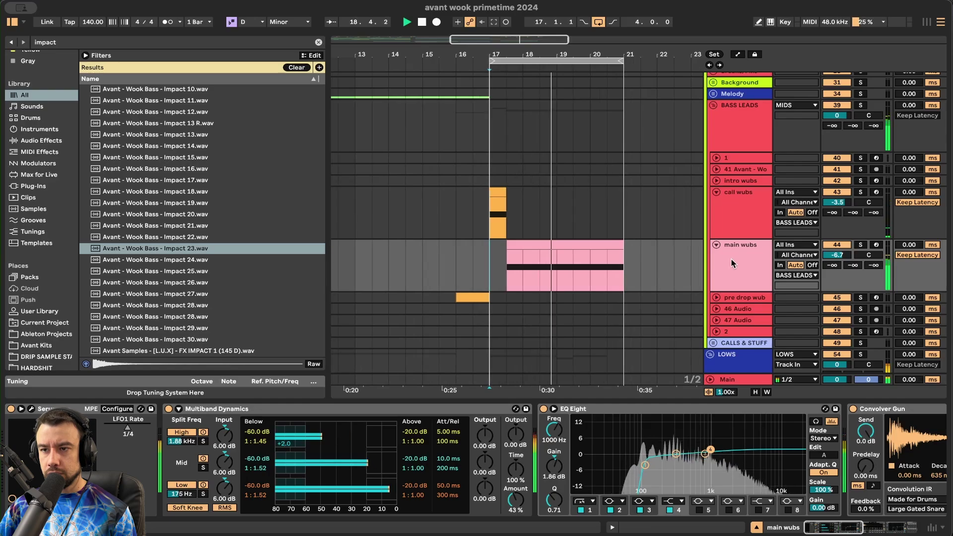
key(space)
drag(624, 247, 557, 247)
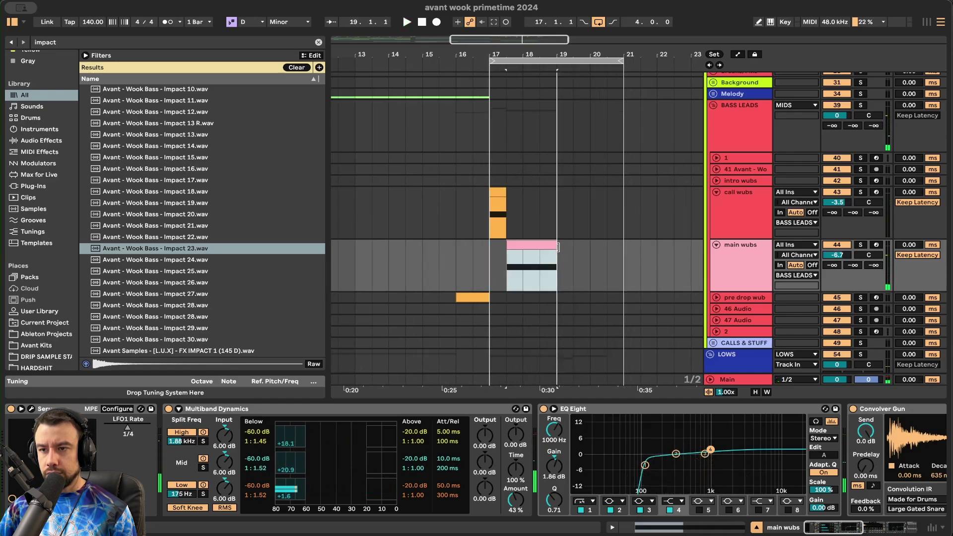
key(ctrl+d)
- Duplicate the main wubs track together with its clips
click(754, 255)
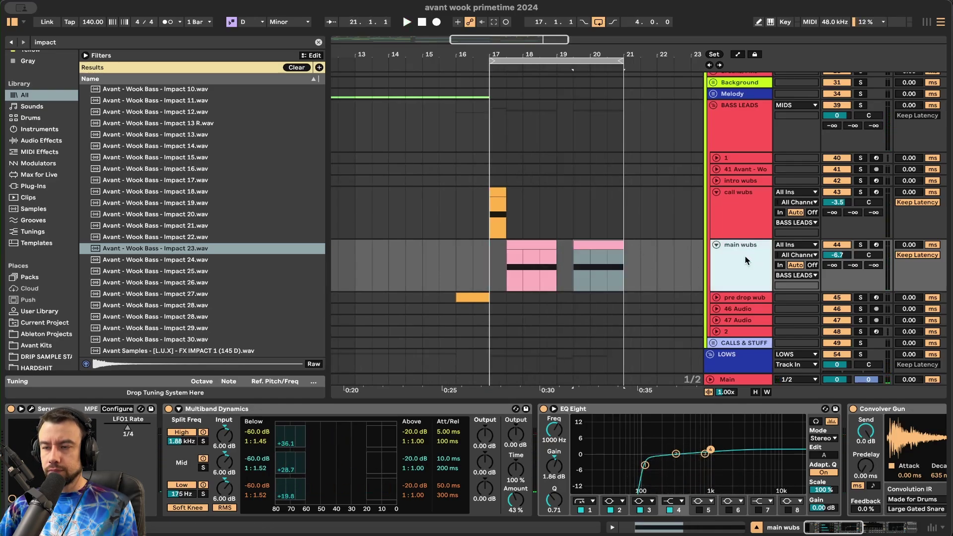
key(ctrl+d)
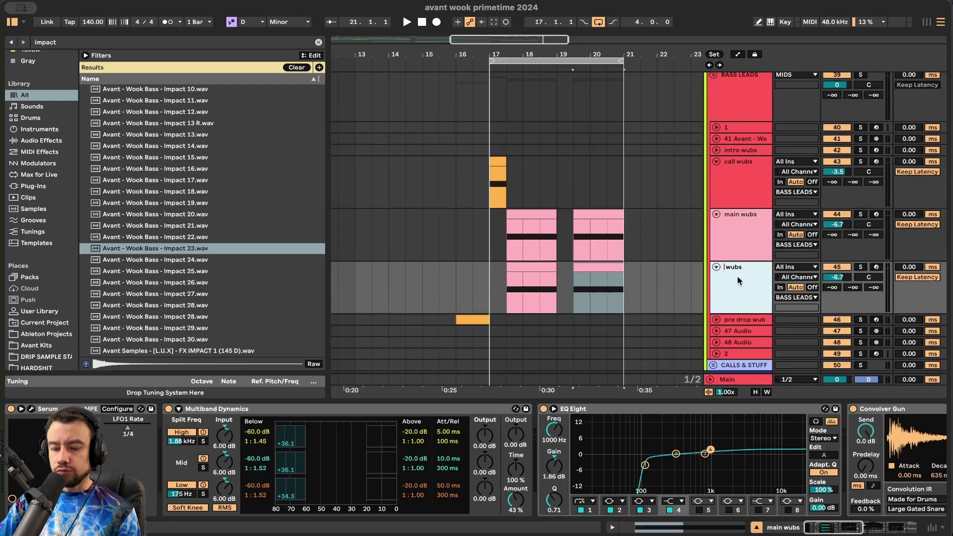
- Name the duplicated wubs track "trip wubs" and set its Serum LFO1 Rate to 1/4 t
key(Return)
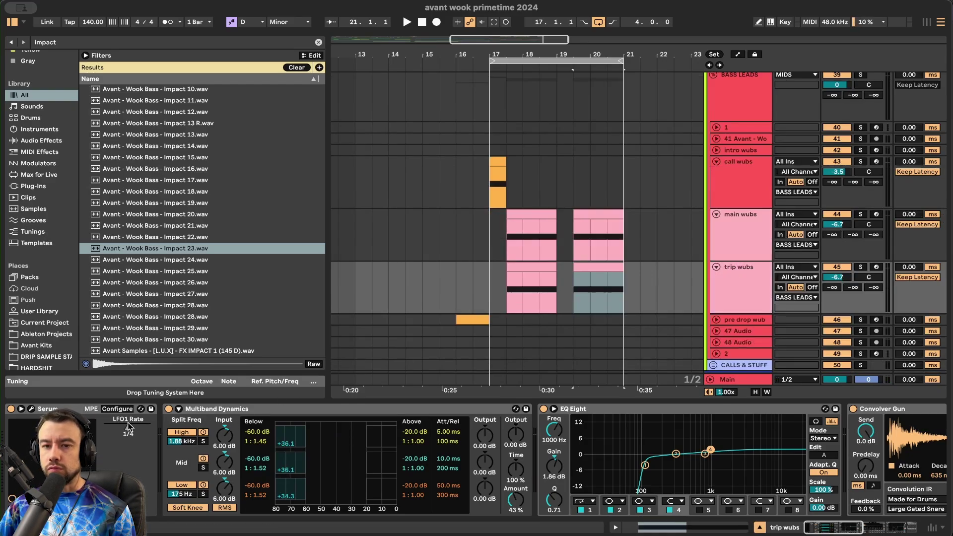
key(space)
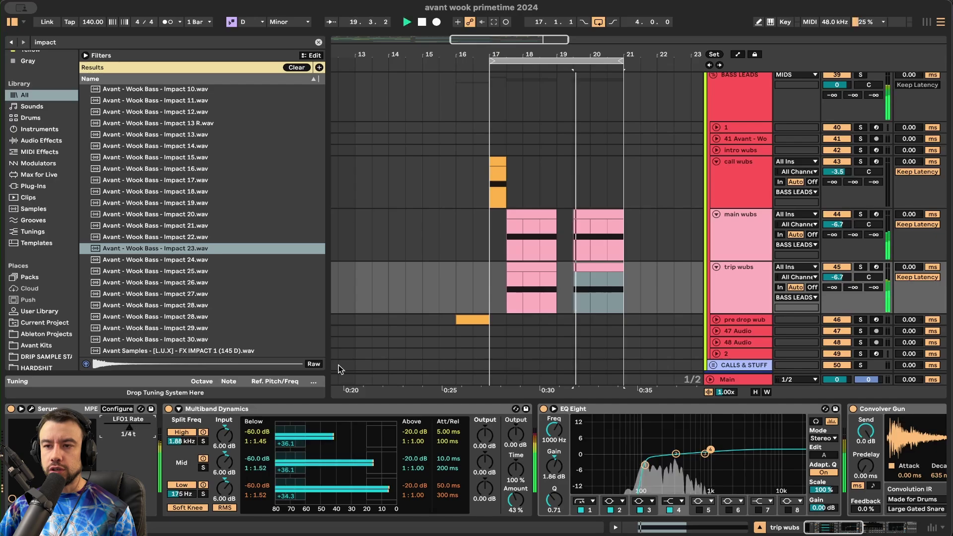
key(space)
- Reduce the trip wubs track to a single half-bar clip placed at bar 19, filling the gap between the main wubs clips
drag(493, 275, 590, 276)
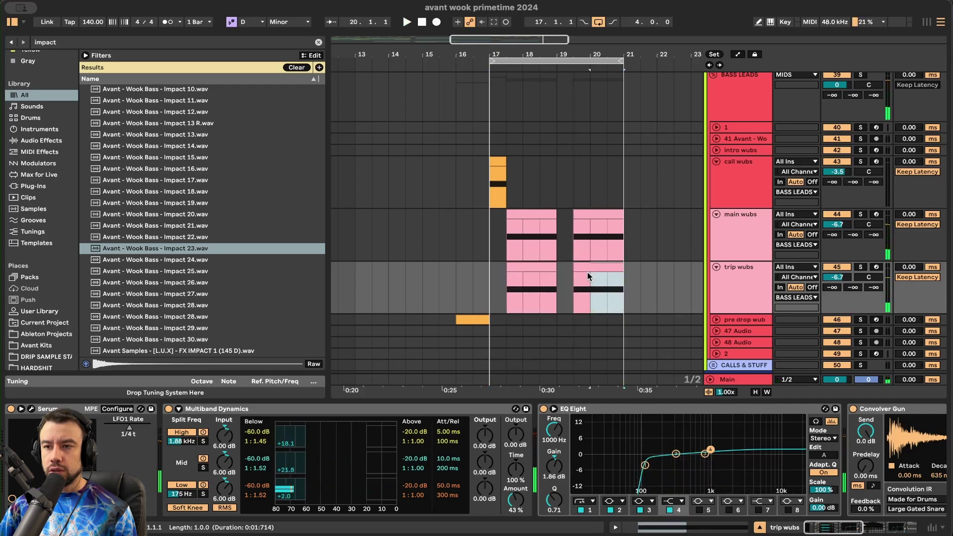
key(Delete)
drag(520, 267, 575, 269)
key(space)
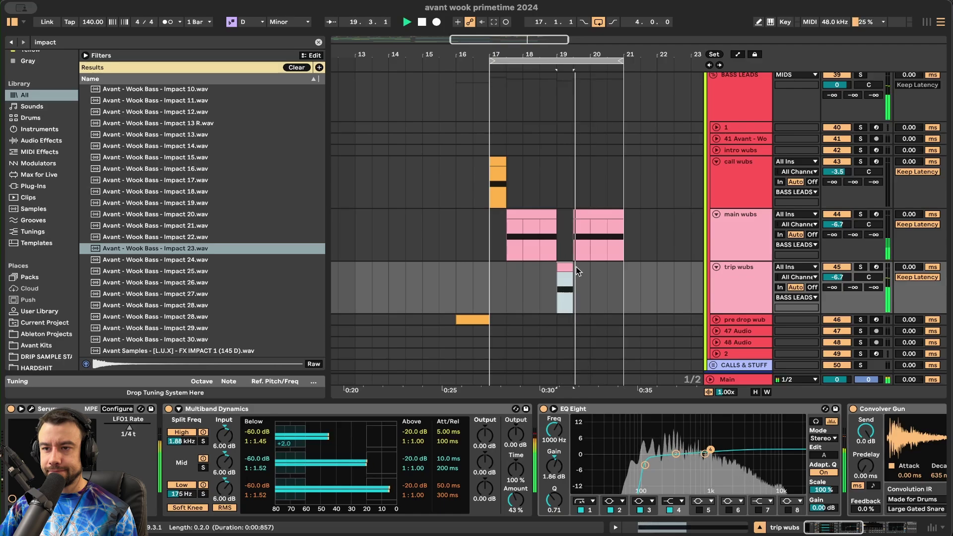
- Play back from bar 16 and group the main wubs and trip wubs tracks
click(489, 248)
click(455, 223)
scroll(489, 256, down, 1)
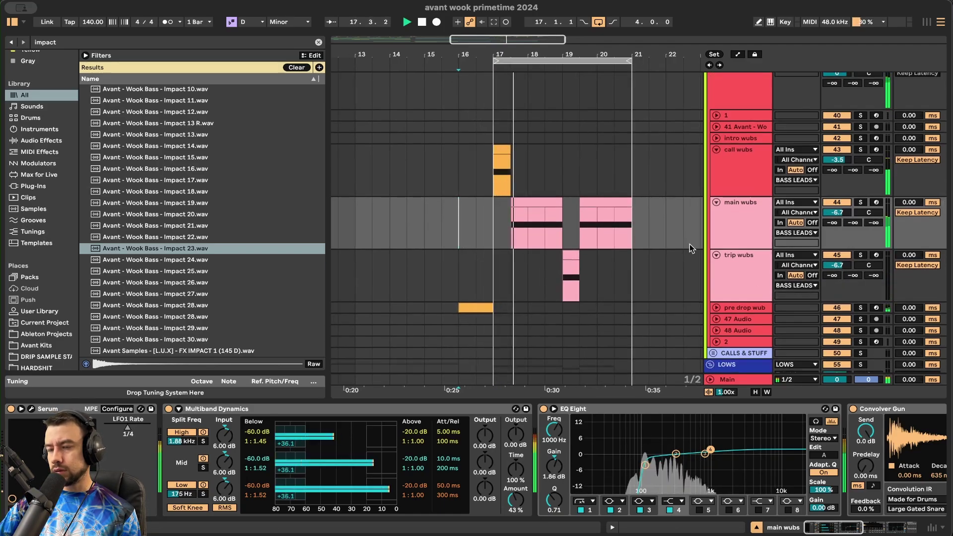
click(730, 212)
shift+click(737, 255)
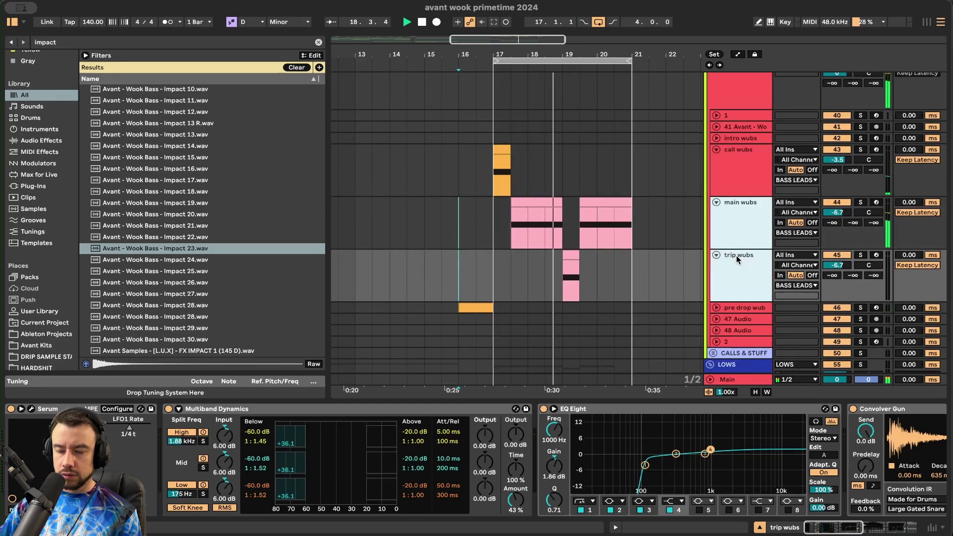
key(super+g)
- Add the Convolver Gun reverb preset to the new wubs group and set its Dry/Wet to 7.9 %
key(super+f)
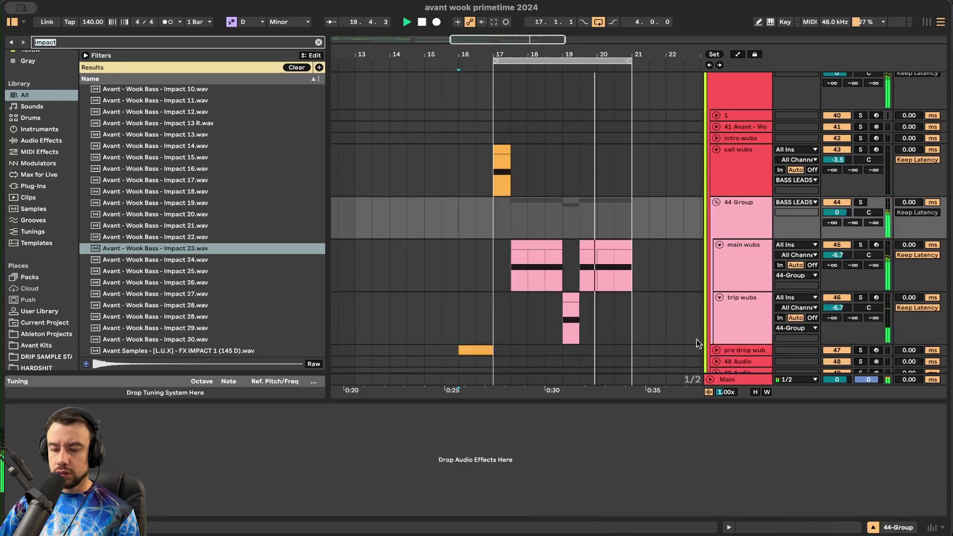
text(convolver)
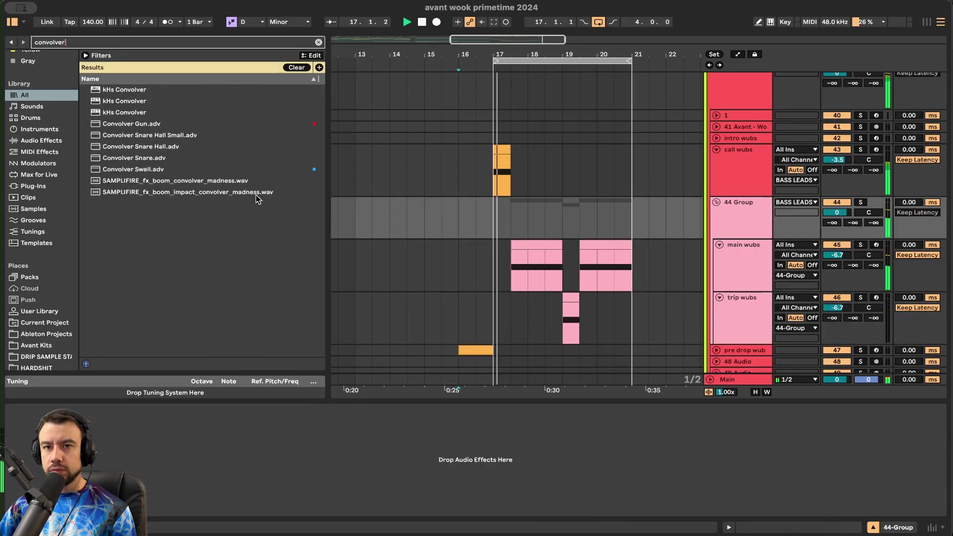
click(131, 125)
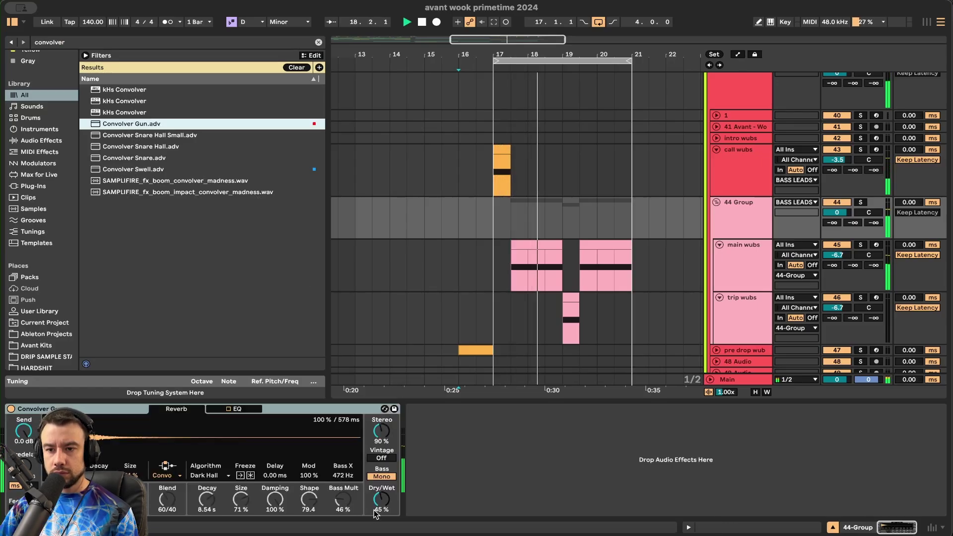
drag(382, 499, 381, 503)
- Add the Acon Digital Multiply effect after the Convolver Gun reverb on the wubs group
key(super+f)
text(acon)
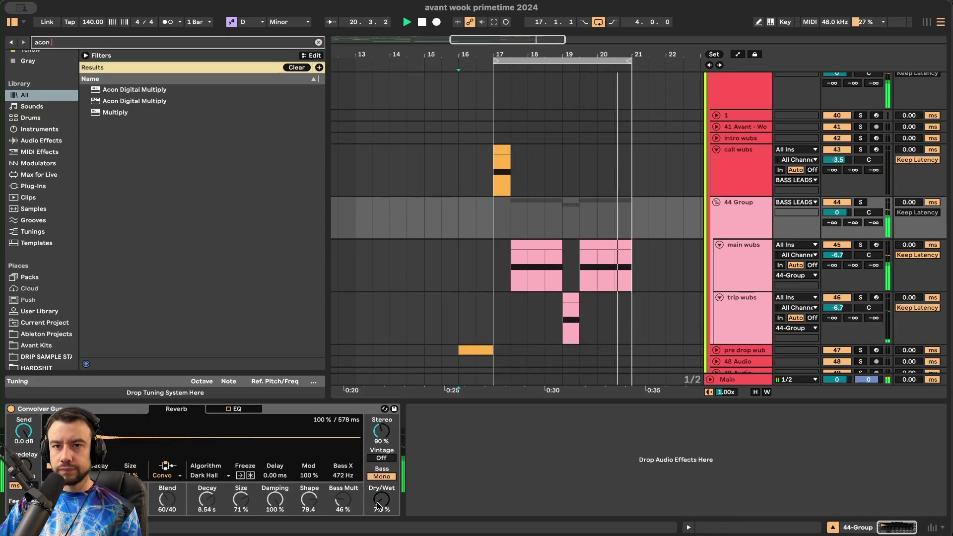
click(118, 101)
key(Return)
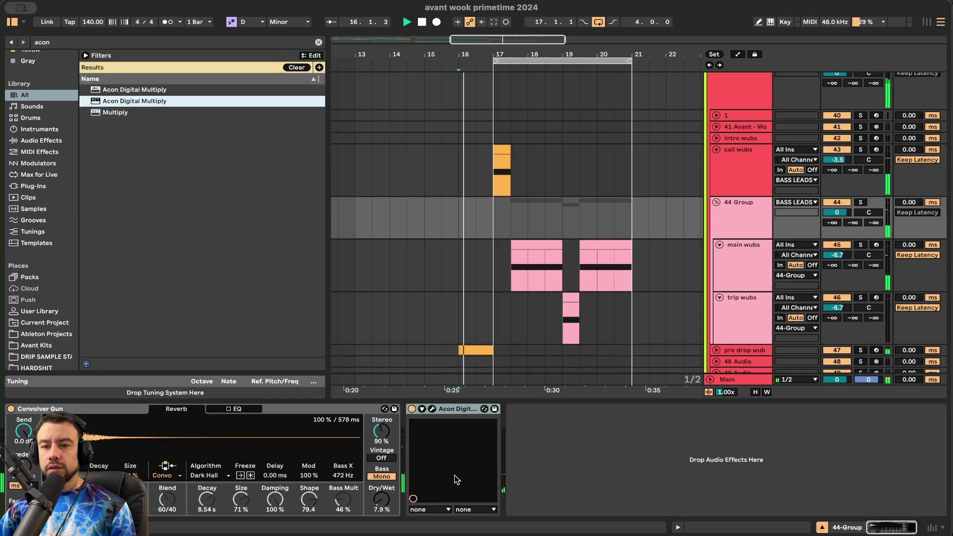
- Group the reverb and Multiply into an Audio Effect Rack, name their chain "wide" and create a second empty chain
click(444, 411)
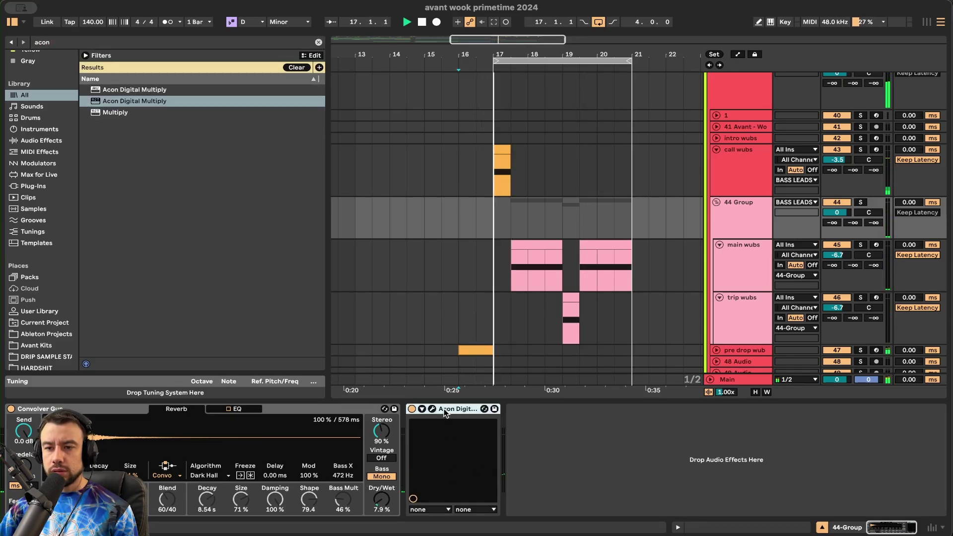
click(308, 410)
key(super+g)
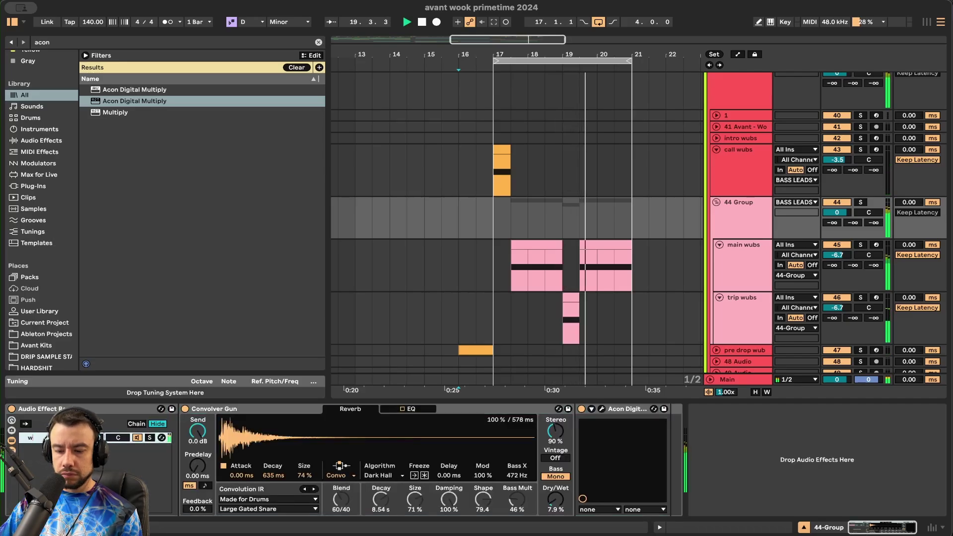
right_click(57, 459)
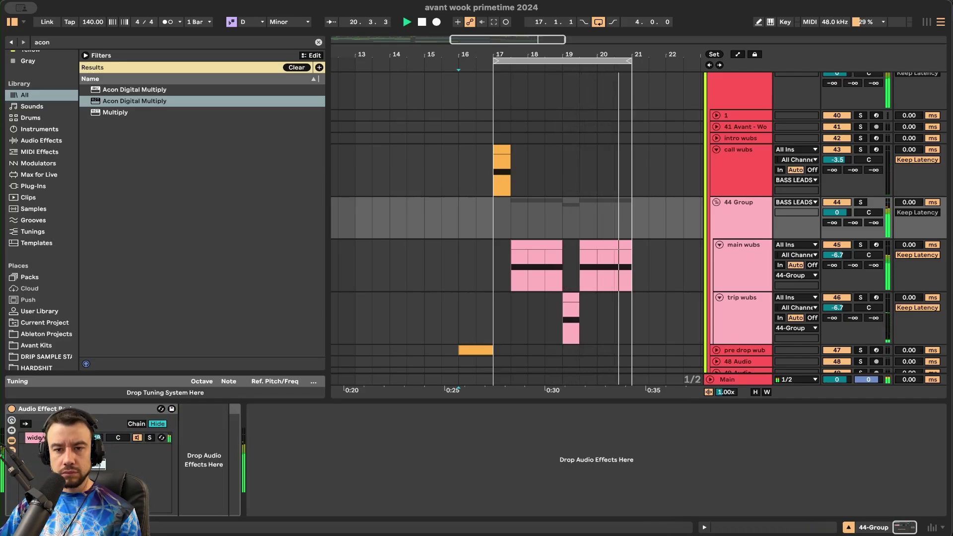
click(79, 465)
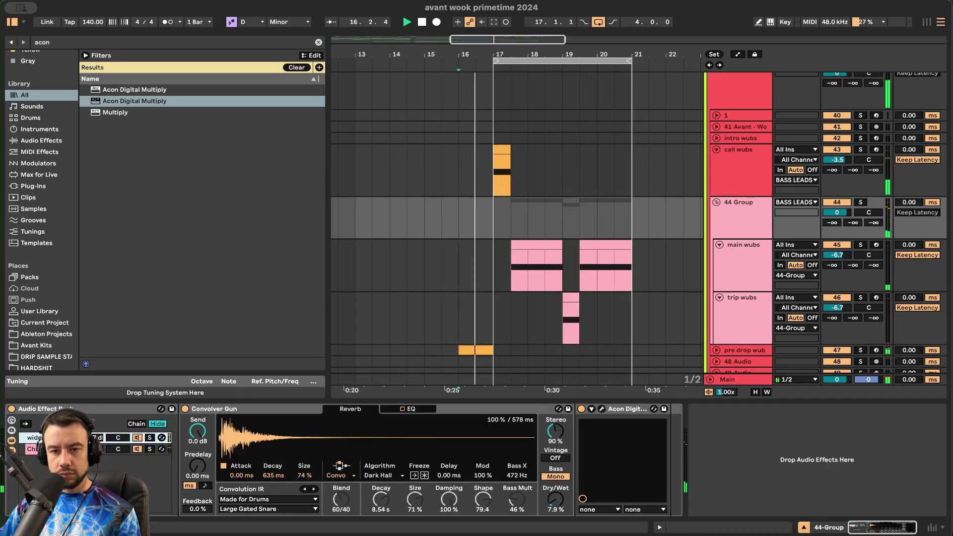
- Load the Dimensioner 1 preset in the Acon Digital Multiply plug-in
click(602, 409)
click(507, 124)
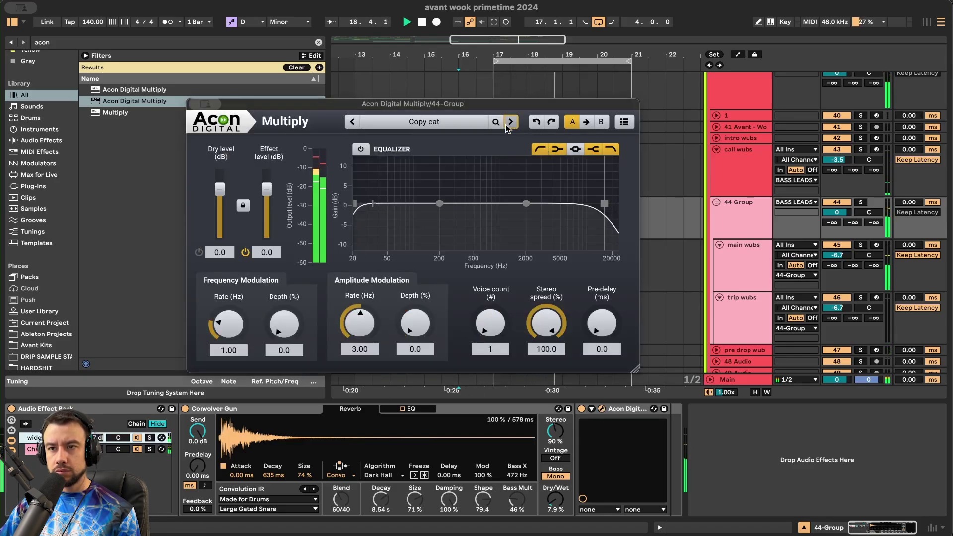
click(508, 124)
click(507, 124)
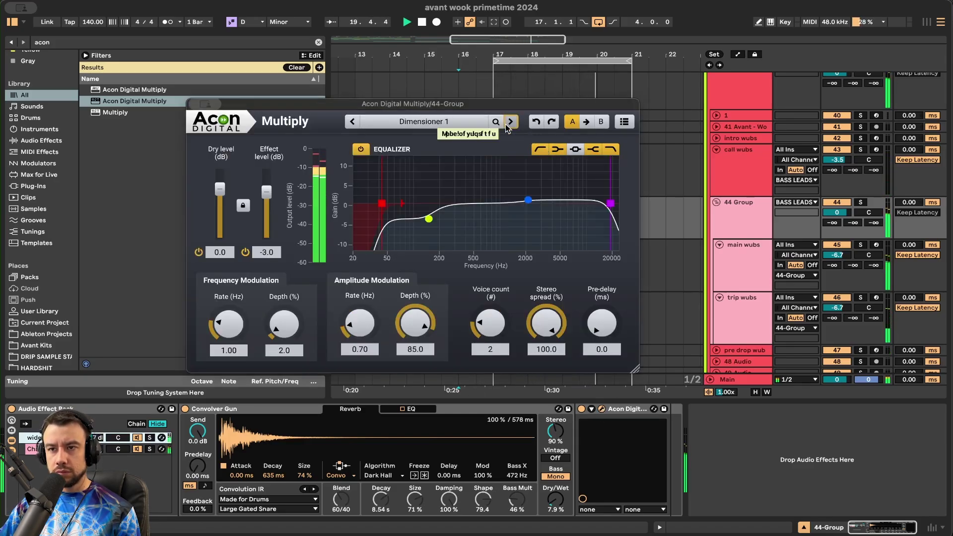
click(205, 105)
click(220, 127)
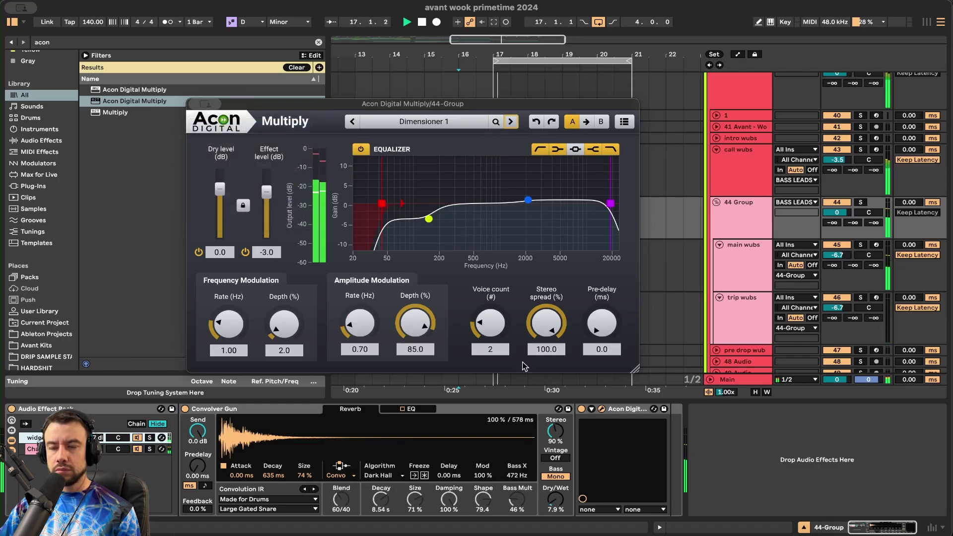
- Rename the group holding main wubs and trip wubs to "drop wubs"
scroll(505, 180, down, 3)
scroll(493, 254, up, 2)
scroll(493, 254, down, 1)
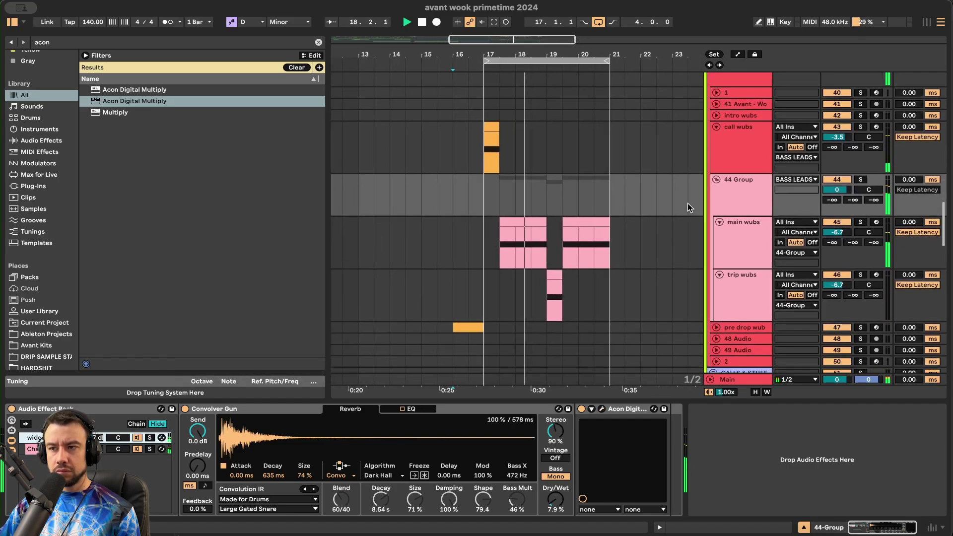
click(732, 189)
key(super+r)
text(drop wubs)
key(Return)
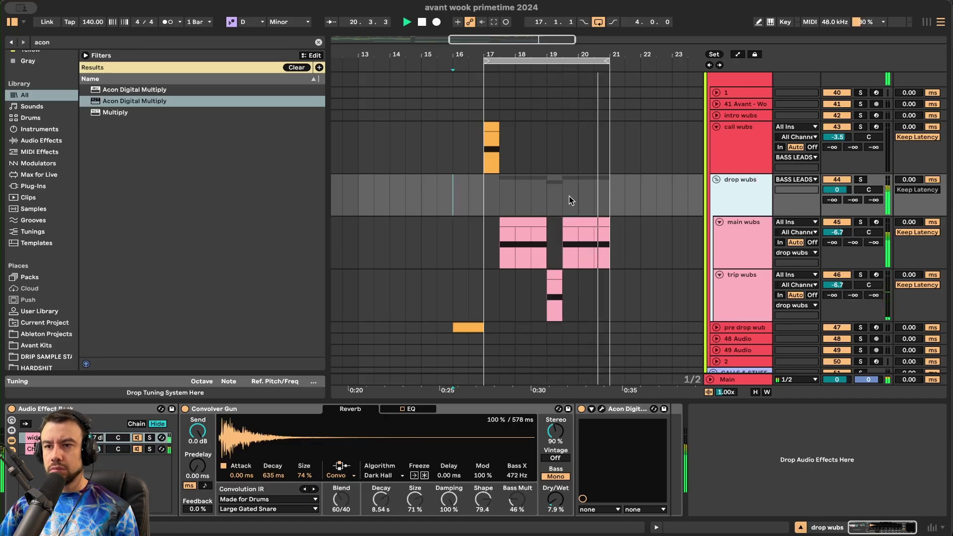
- Show the automation lane for Serum's Pitch Bend on the 1/4 sub track in the LOWS group
scroll(485, 209, down, 3)
click(483, 205)
scroll(489, 251, down, 4)
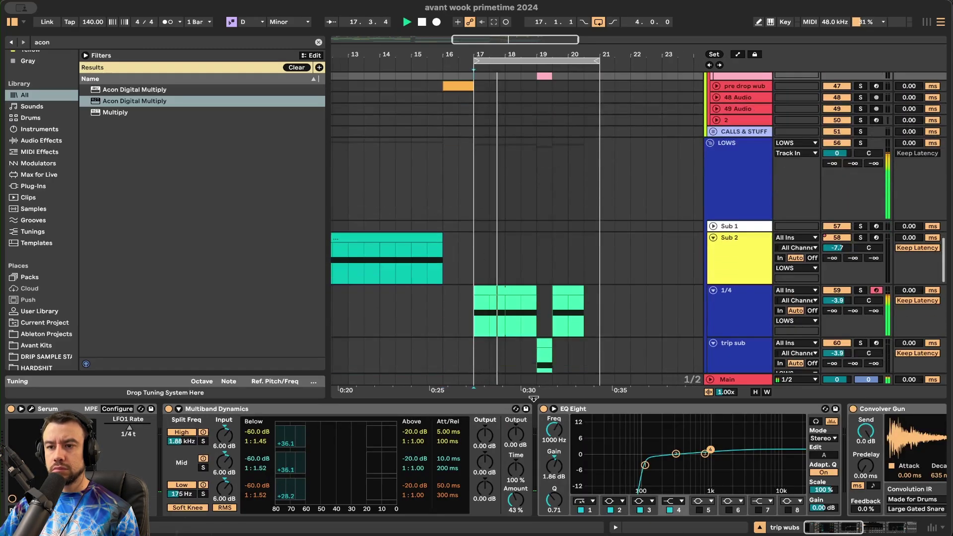
click(738, 54)
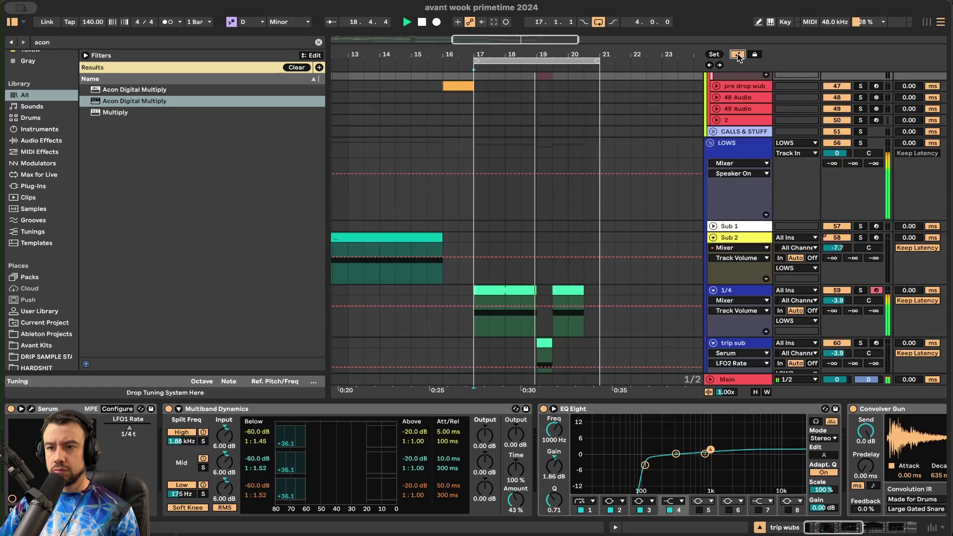
click(737, 55)
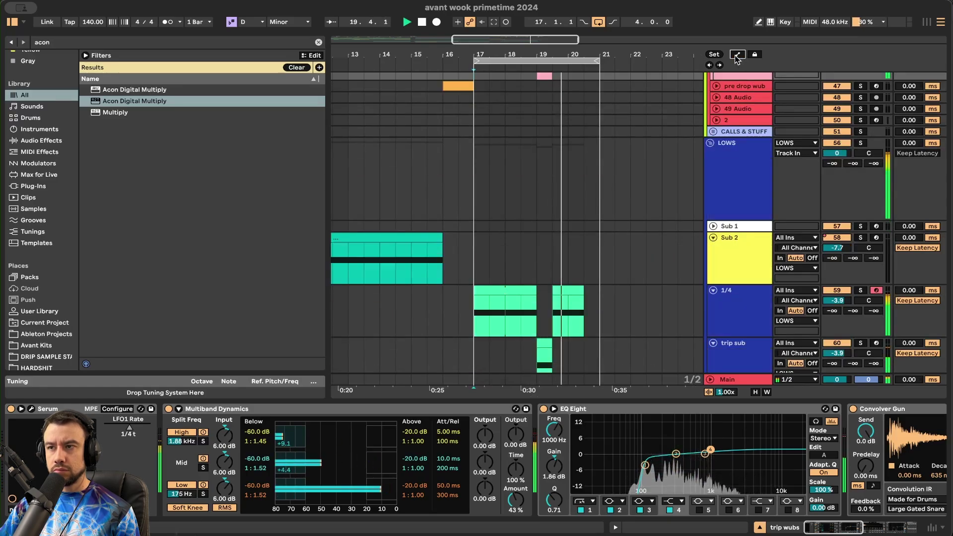
click(741, 297)
click(196, 409)
key(space)
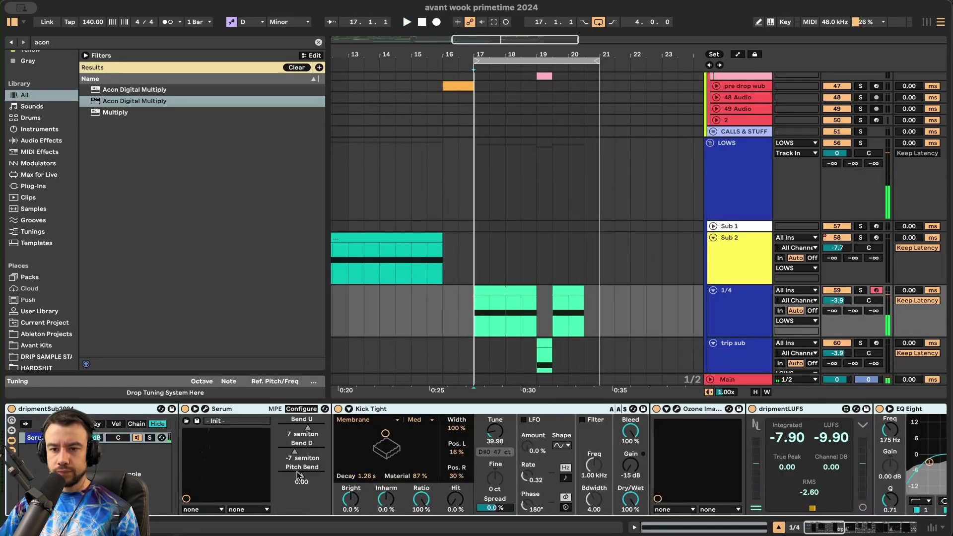
right_click(300, 472)
click(343, 236)
- Draw a Pitch Bend automation spike on the 1/4 track just after bar 17, curving back to the baseline around 17.3
key(space)
scroll(516, 314, up, 5)
scroll(510, 314, down, 1)
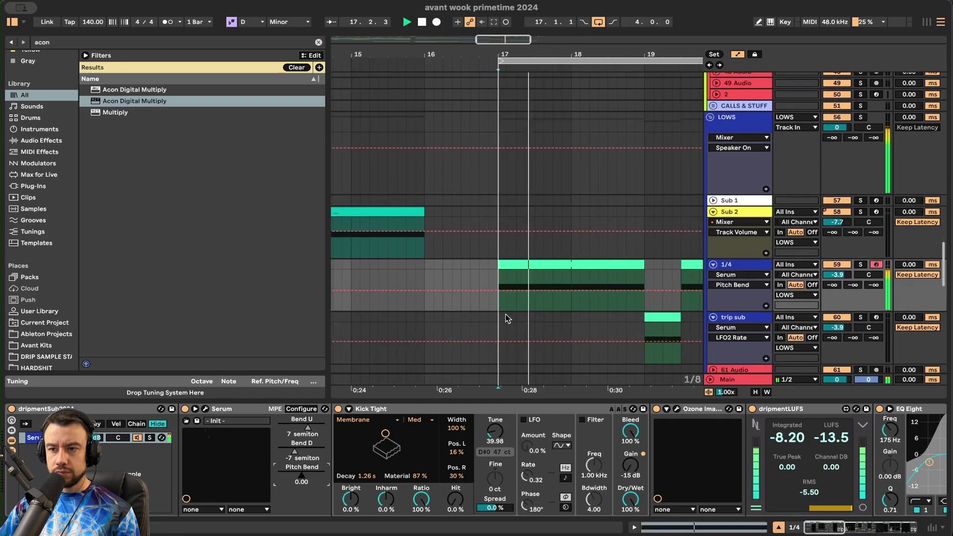
key(space)
key(space)
drag(517, 288, 519, 277)
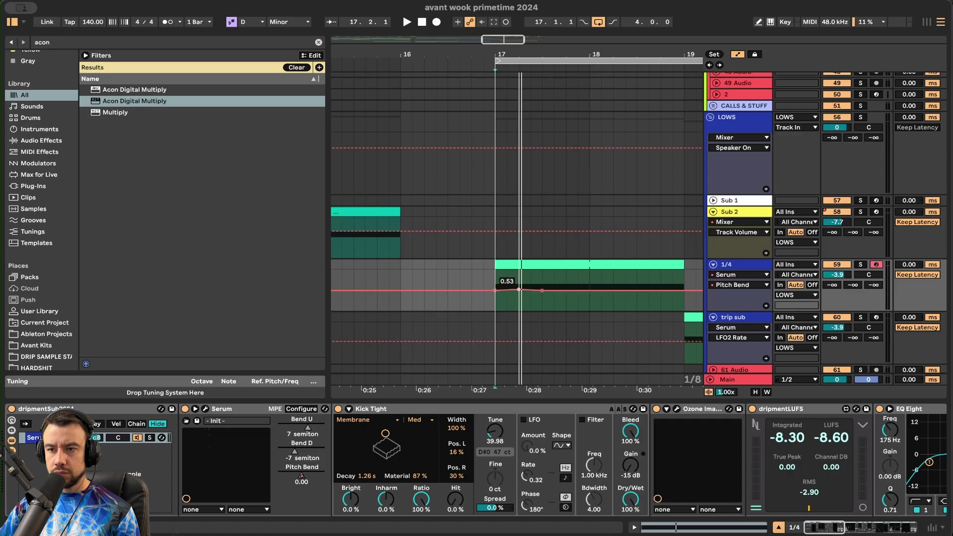
drag(519, 291, 503, 274)
key(space)
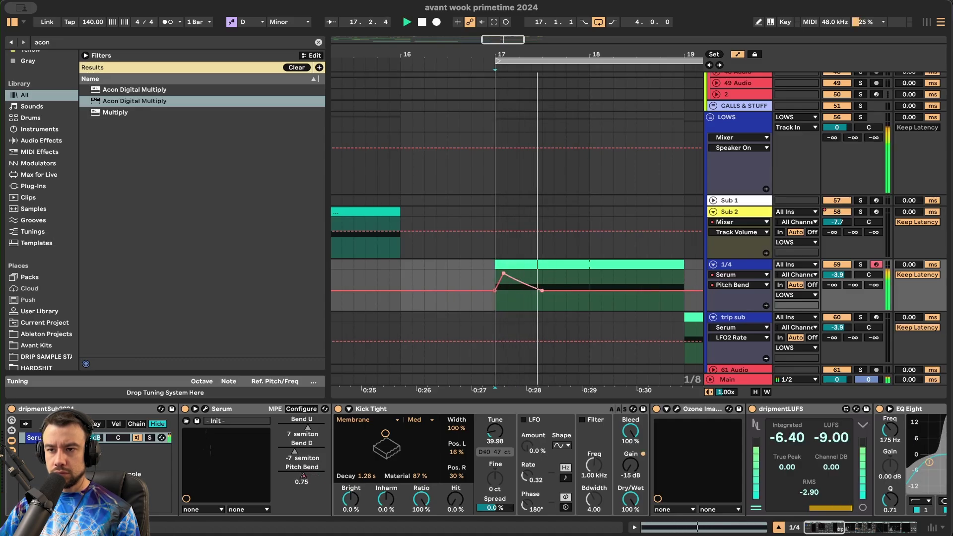
scroll(489, 325, down, 2)
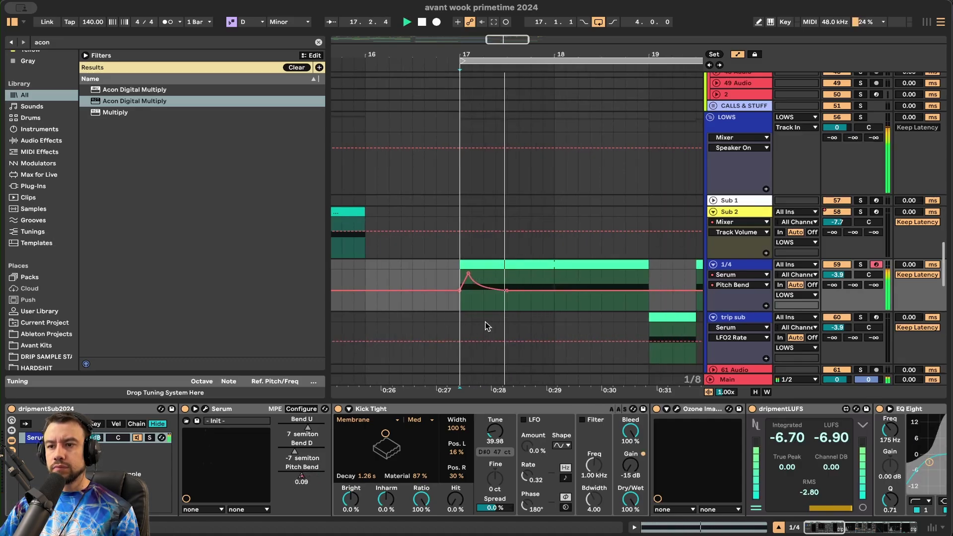
scroll(490, 323, down, 2)
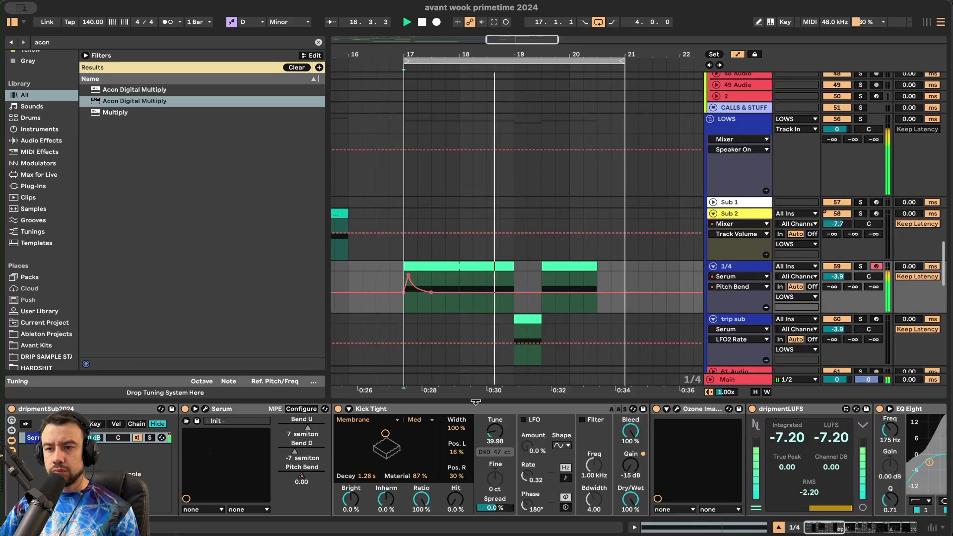
- Open Serum on the main wubs track and set its pitch bend range to 7 and -7 semitones
click(476, 403)
scroll(493, 348, up, 10)
scroll(469, 241, down, 1)
double_click(744, 299)
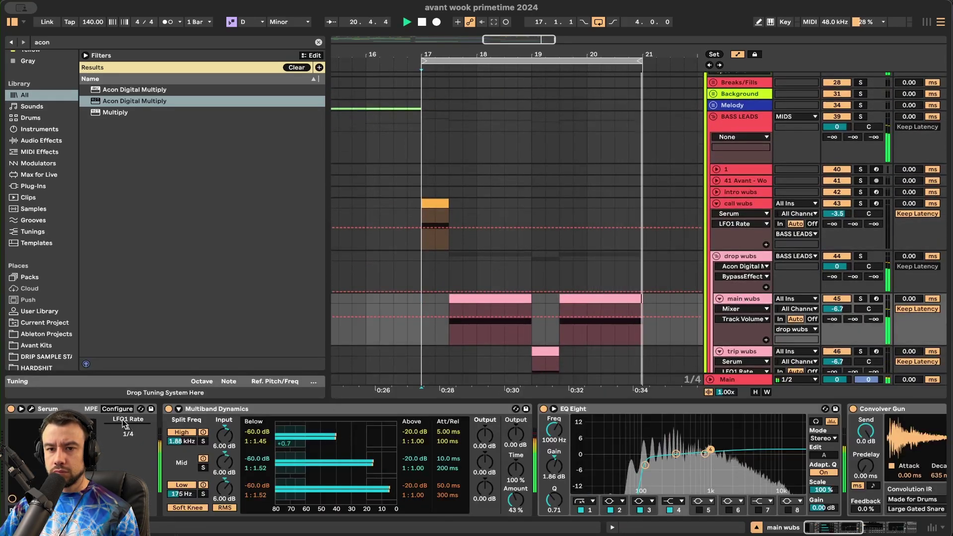
key(space)
click(32, 409)
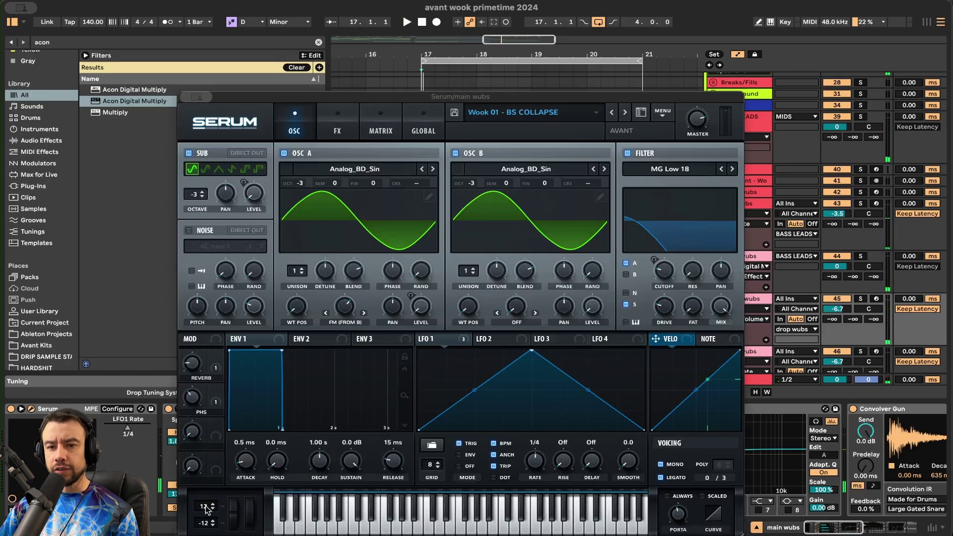
click(202, 504)
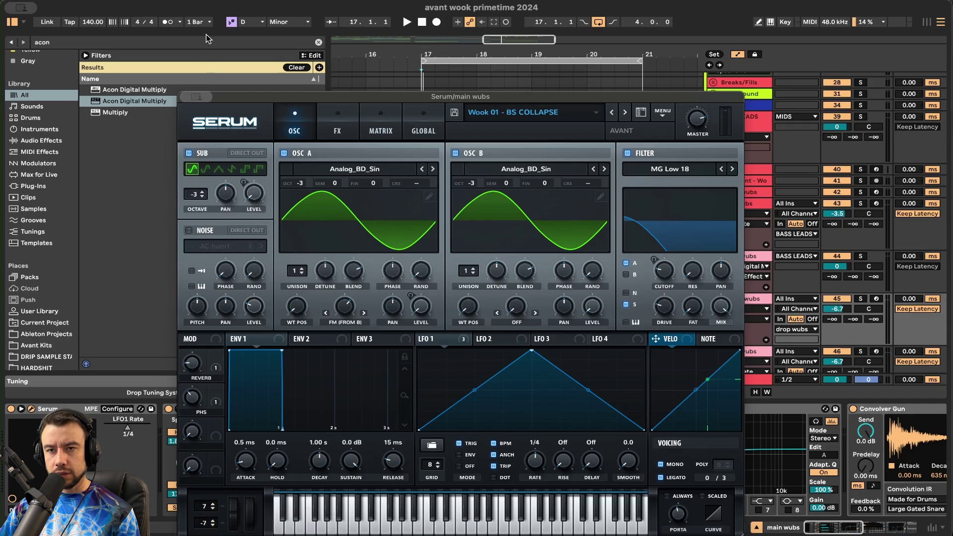
- Add Serum's Pitch Bend to the configured device parameters on the main wubs track
click(116, 420)
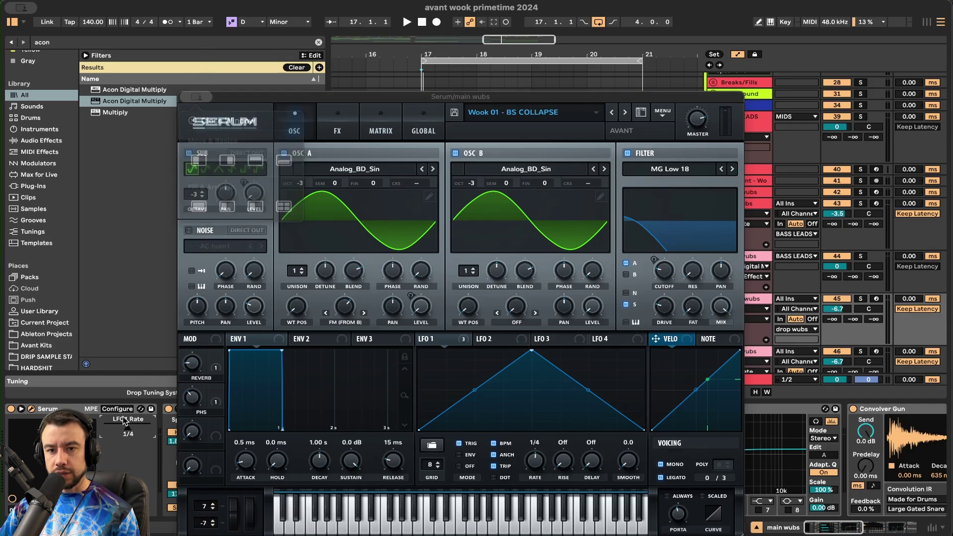
click(236, 520)
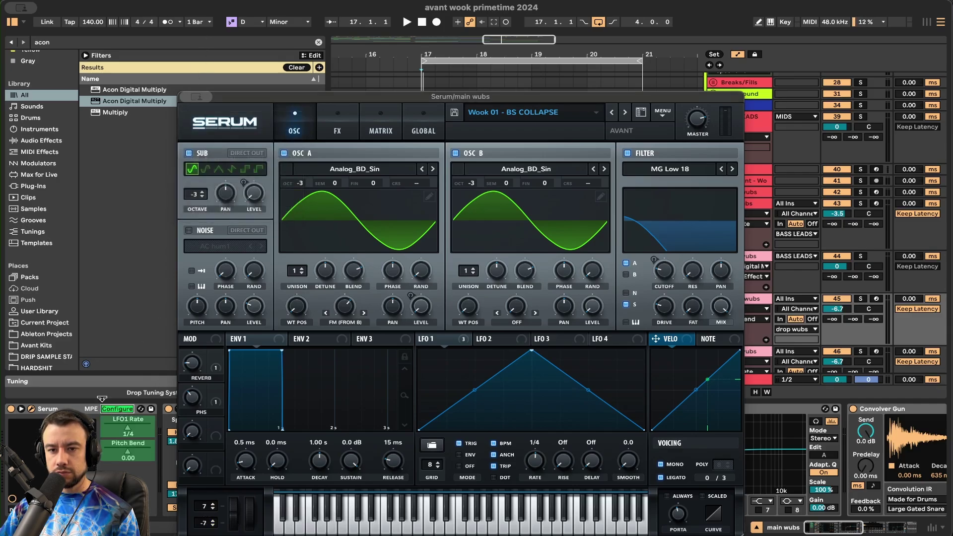
click(117, 409)
click(191, 108)
click(248, 121)
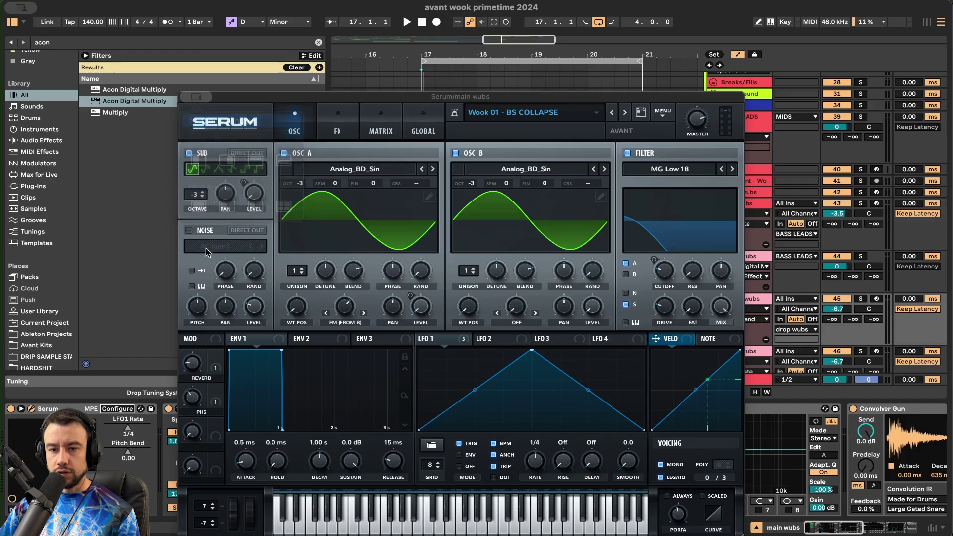
- Show the Pitch Bend automation lane on the main wubs track and start playback of the drop
right_click(128, 451)
click(139, 454)
key(space)
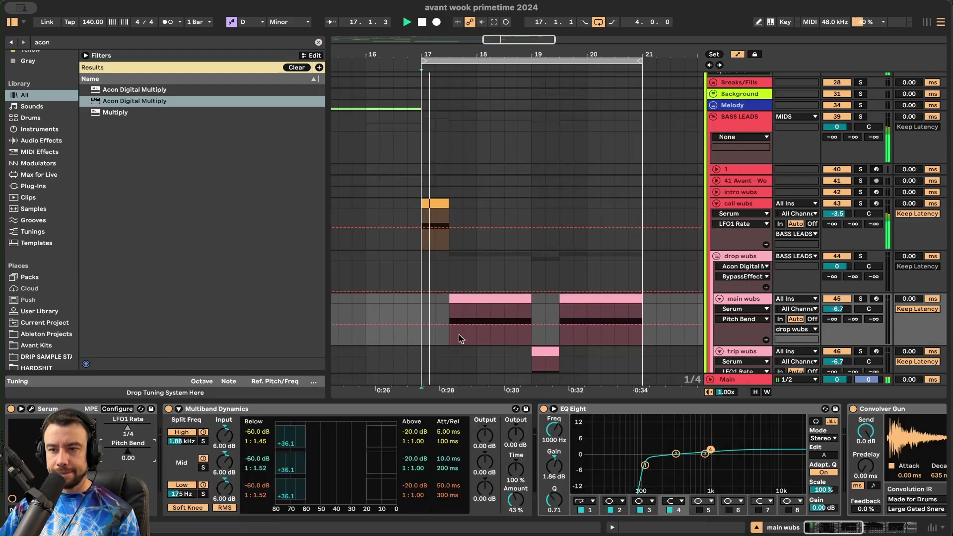
scroll(446, 323, up, 3)
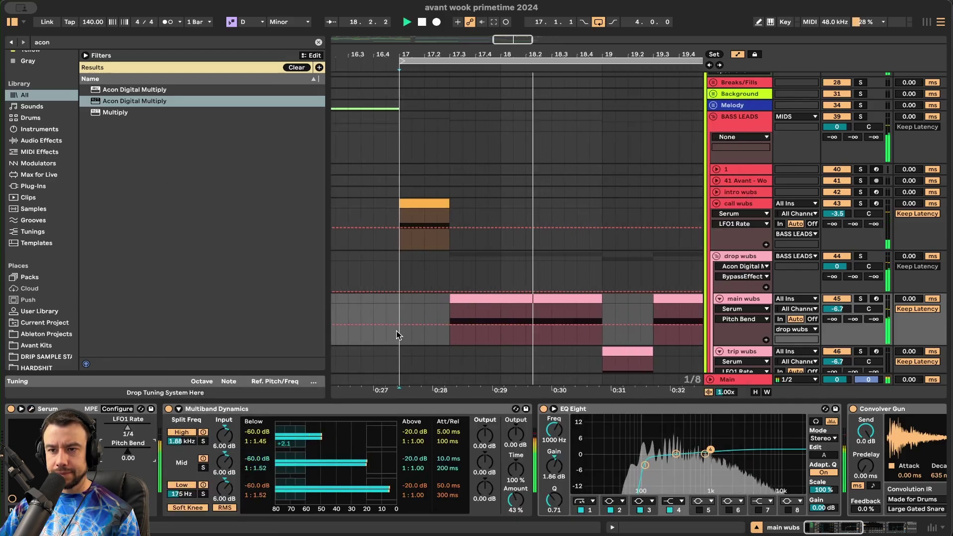
- Move the Pitch Bend spike from the 1/4 sub track to the main wubs track, starting at 17.3
scroll(455, 318, down, 8)
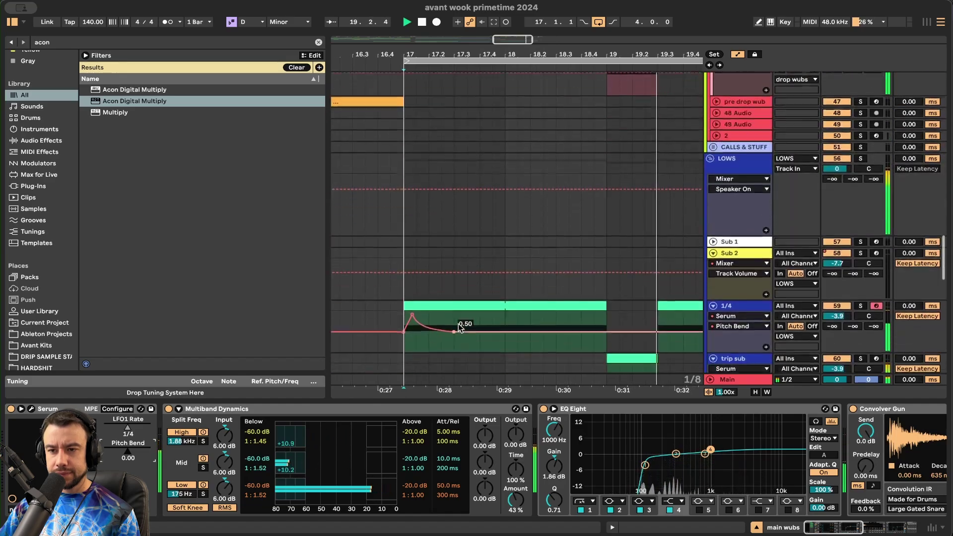
click(413, 312)
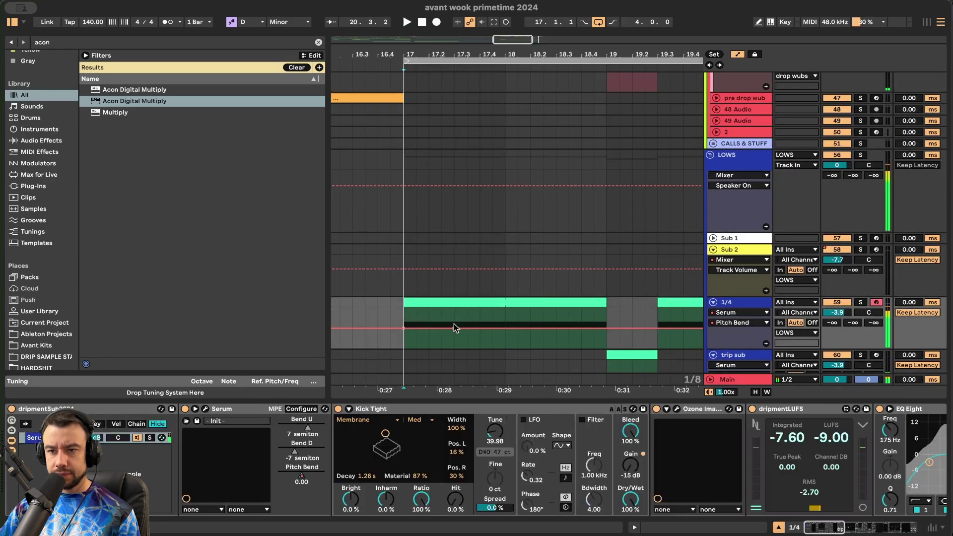
scroll(464, 279, up, 6)
click(441, 214)
key(space)
drag(473, 218, 439, 206)
scroll(440, 218, up, 3)
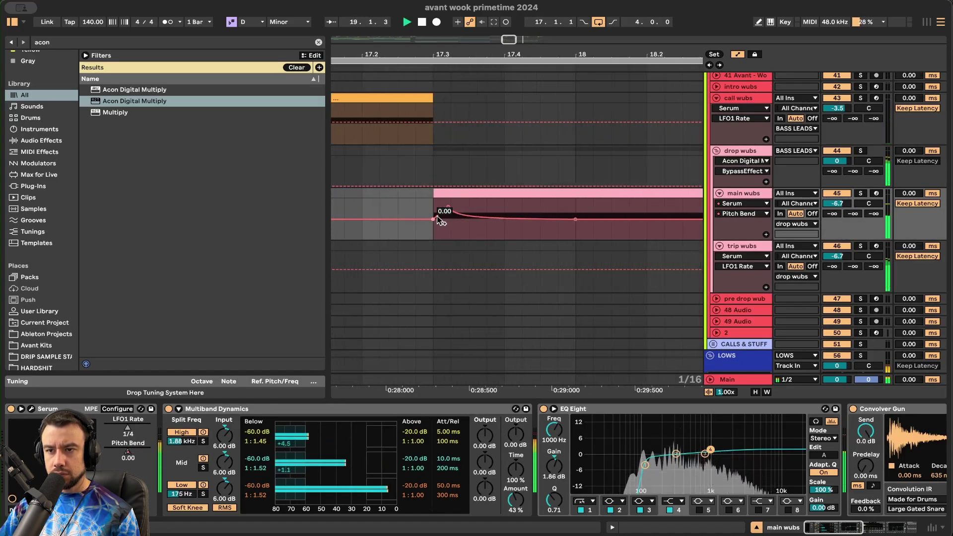
scroll(473, 234, down, 3)
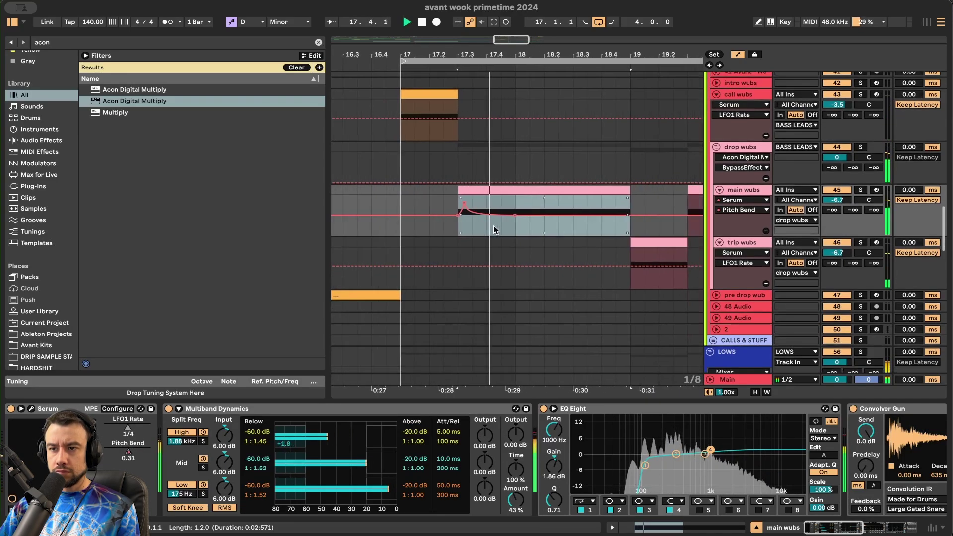
- Lower the peak of the main wubs' Pitch Bend spike and play it back
drag(452, 210, 449, 214)
key(space)
key(space)
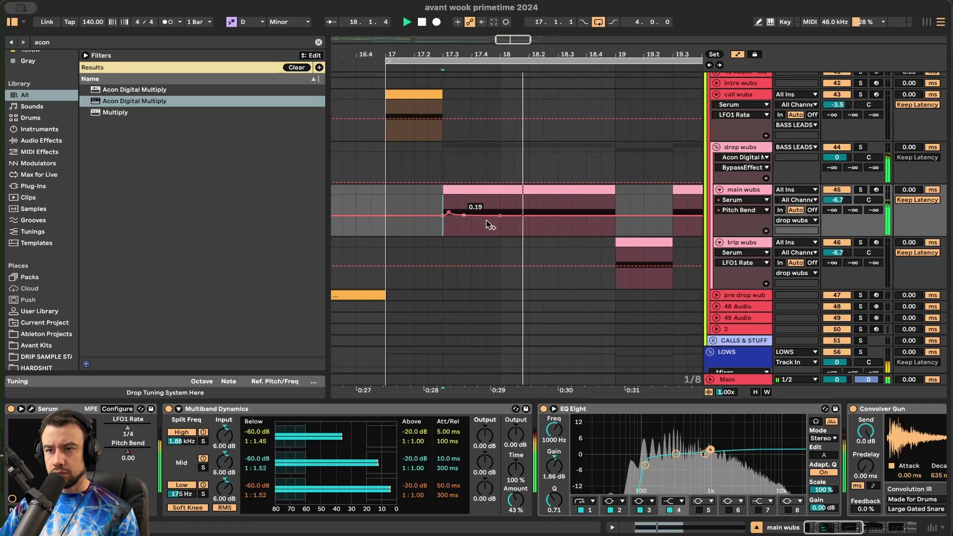
- Copy the Pitch Bend spike from the first main wubs clip to the start of the second clip at 19.3
scroll(513, 231, down, 5)
drag(430, 240, 396, 237)
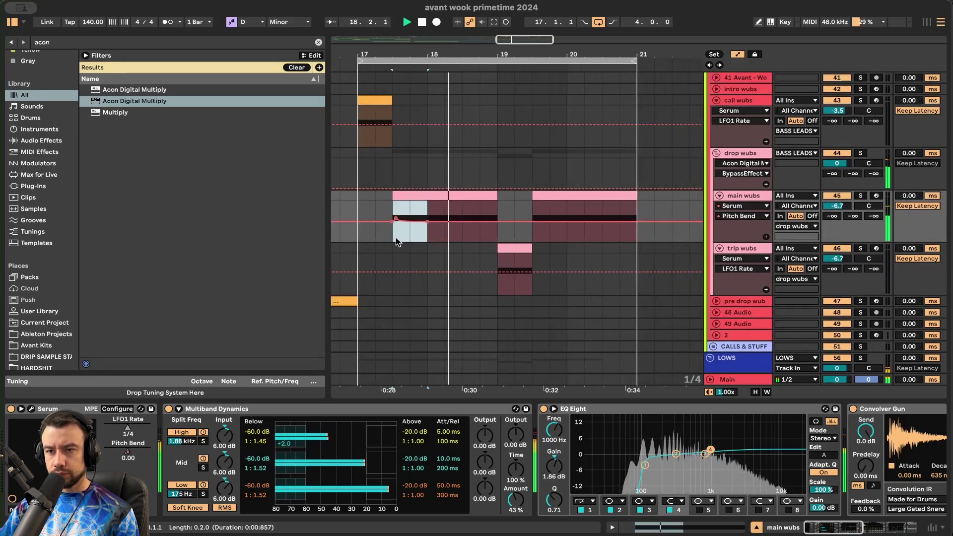
click(465, 233)
key(b)
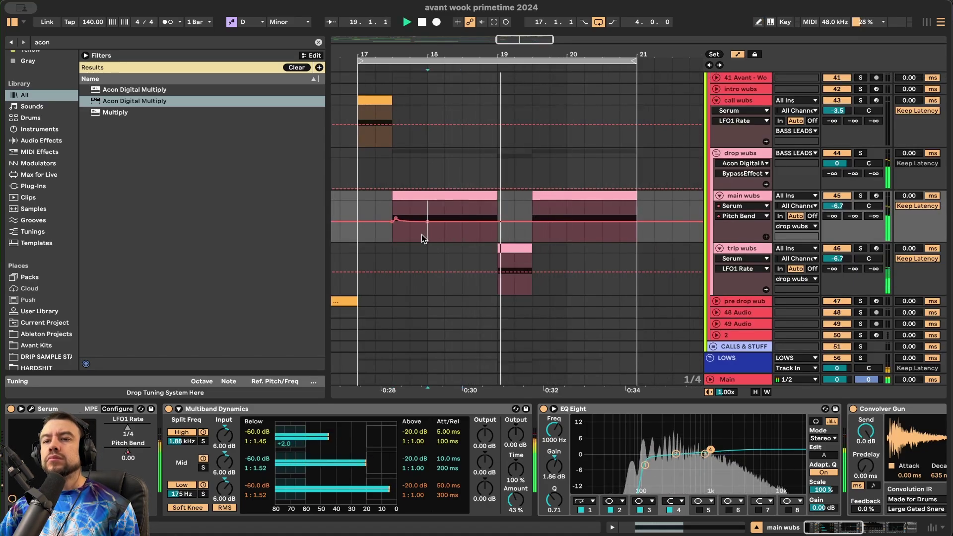
drag(424, 235, 395, 235)
key(super+c)
click(532, 235)
key(super+v)
scroll(531, 235, down, 3)
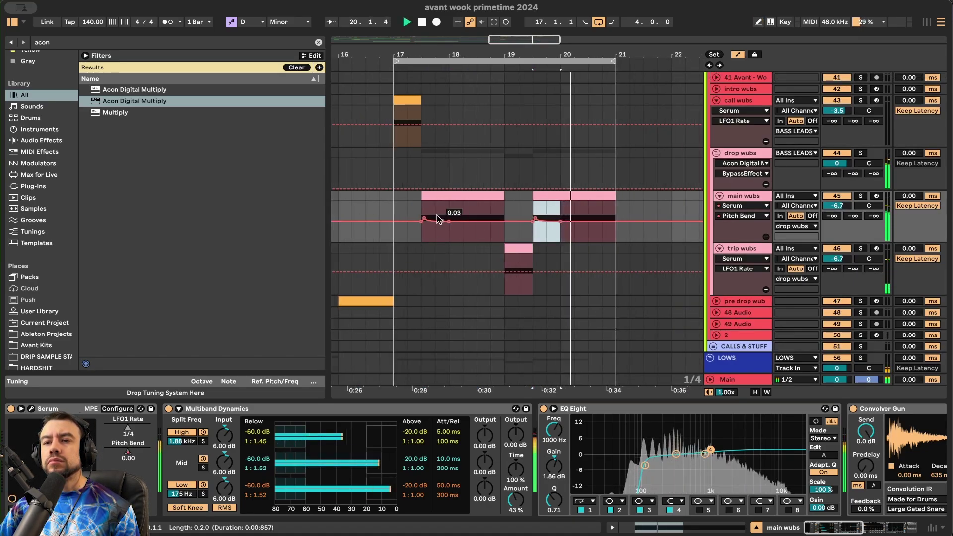
click(383, 177)
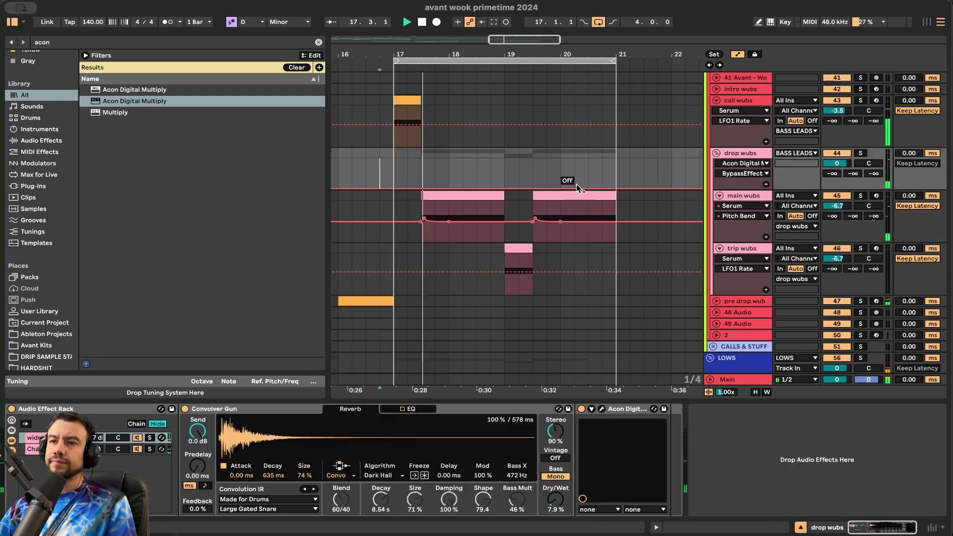
scroll(550, 233, down, 3)
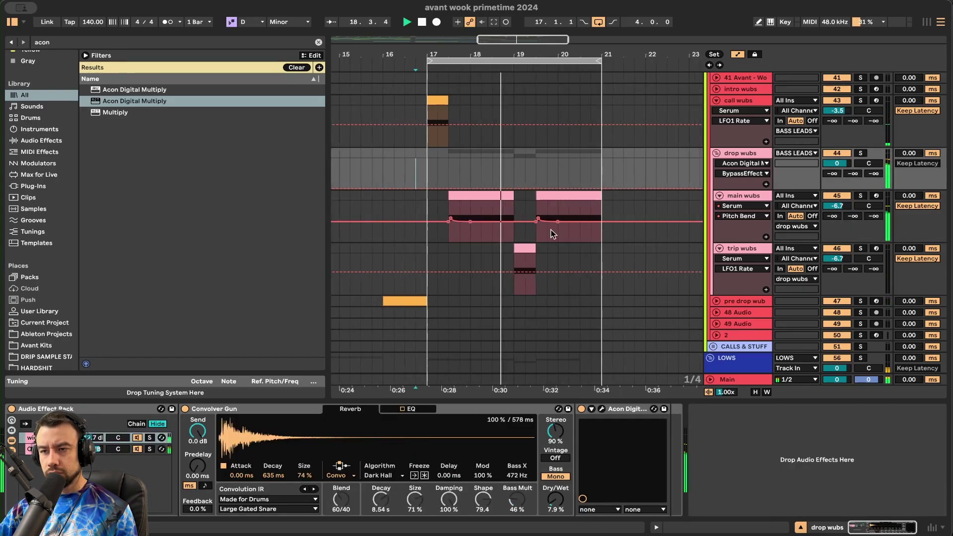
click(451, 401)
scroll(451, 402, down, 3)
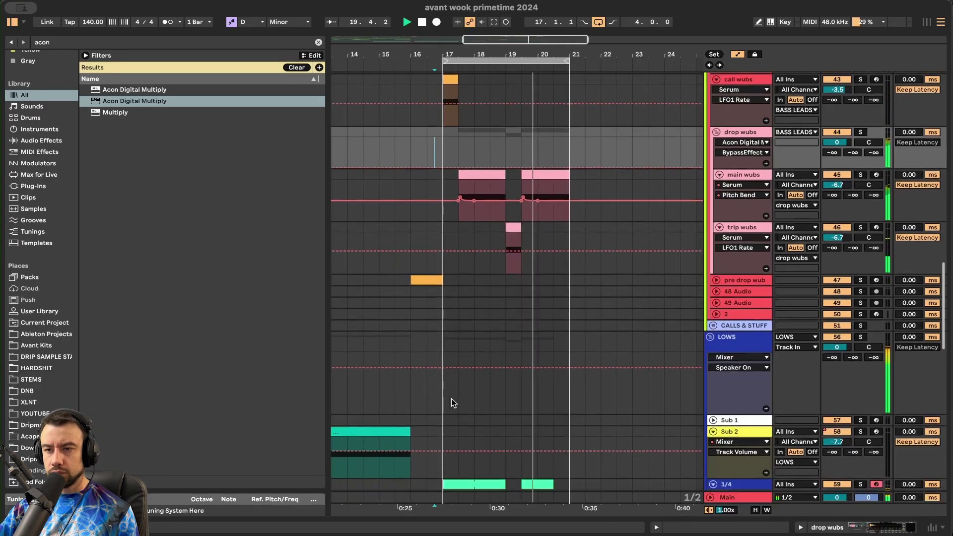
- Open Serum on the trip wubs track, shift LFO 1's peak earlier with an inward-curved fall, and close it
scroll(542, 288, up, 2)
double_click(737, 227)
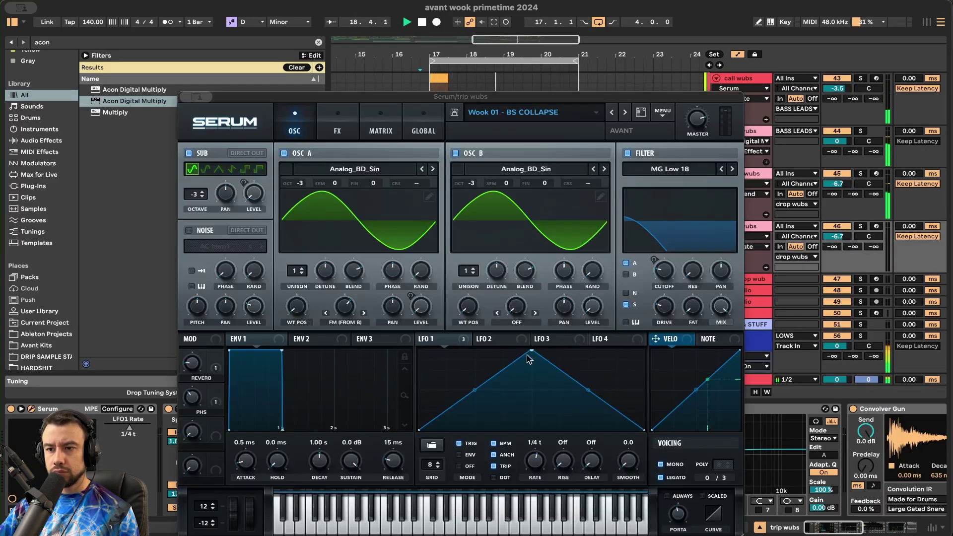
drag(528, 355, 497, 342)
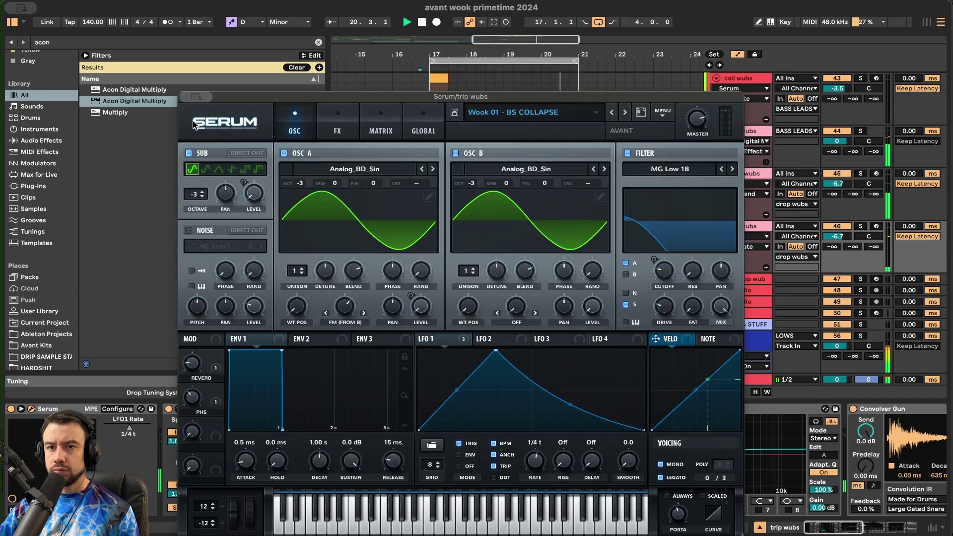
click(196, 97)
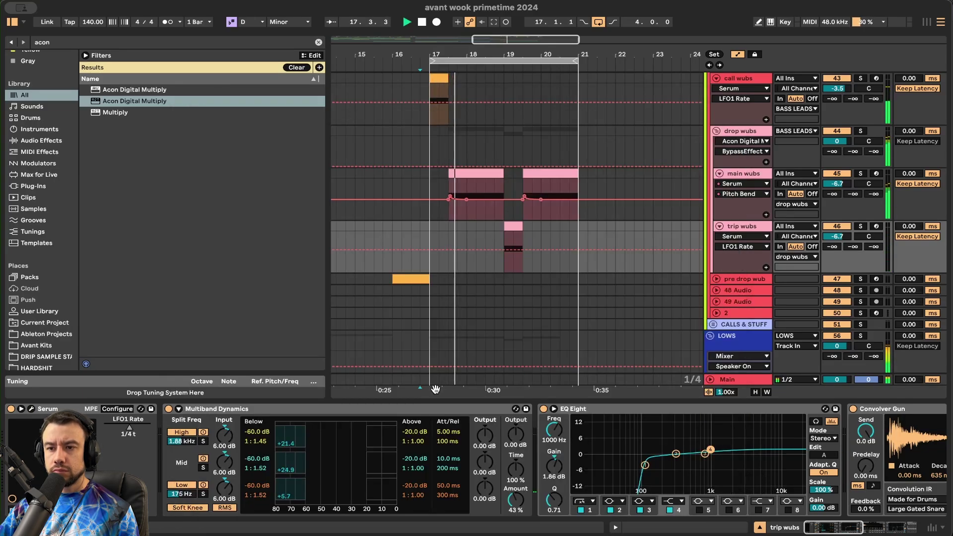
click(431, 400)
scroll(431, 398, down, 3)
scroll(431, 399, up, 3)
scroll(431, 399, left, 1)
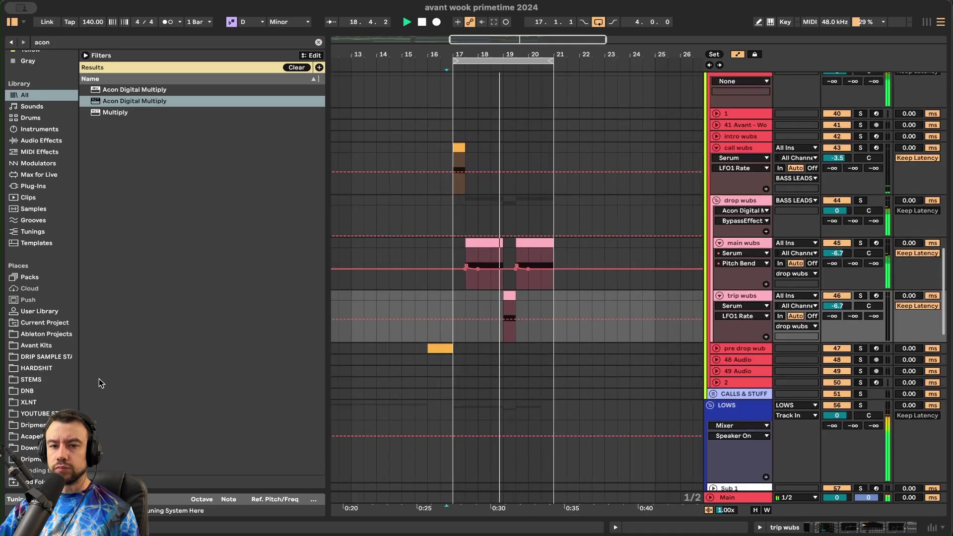
click(27, 368)
click(404, 233)
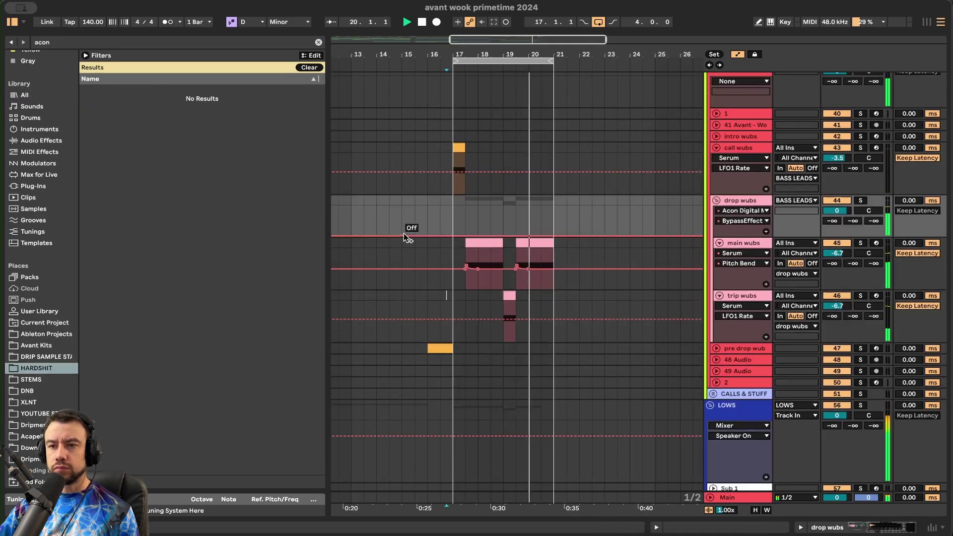
- Search the Avant Kits folder for crash and audition Avant - Wook Bass - Crash 3.wav
scroll(494, 375, up, 5)
scroll(494, 375, up, 5)
key(ctrl+f)
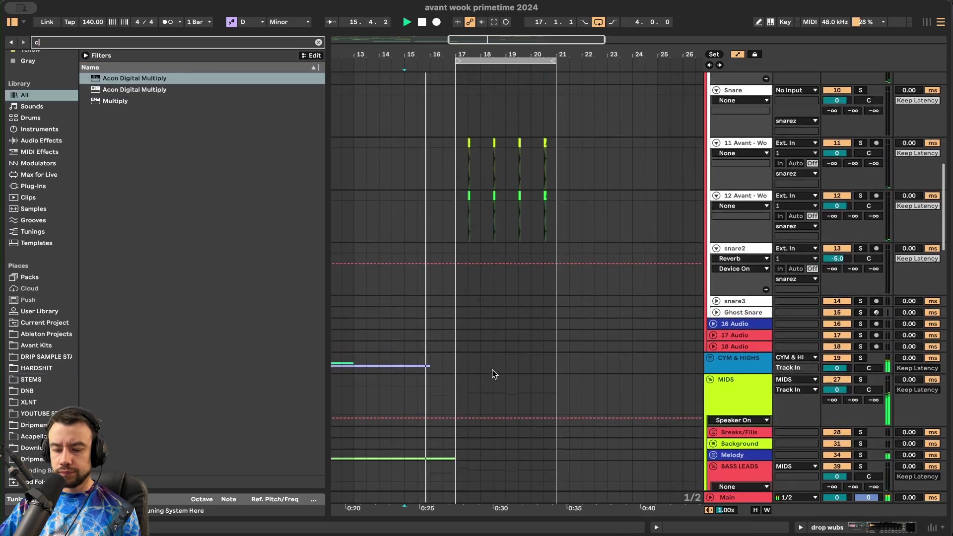
text(crash)
click(36, 345)
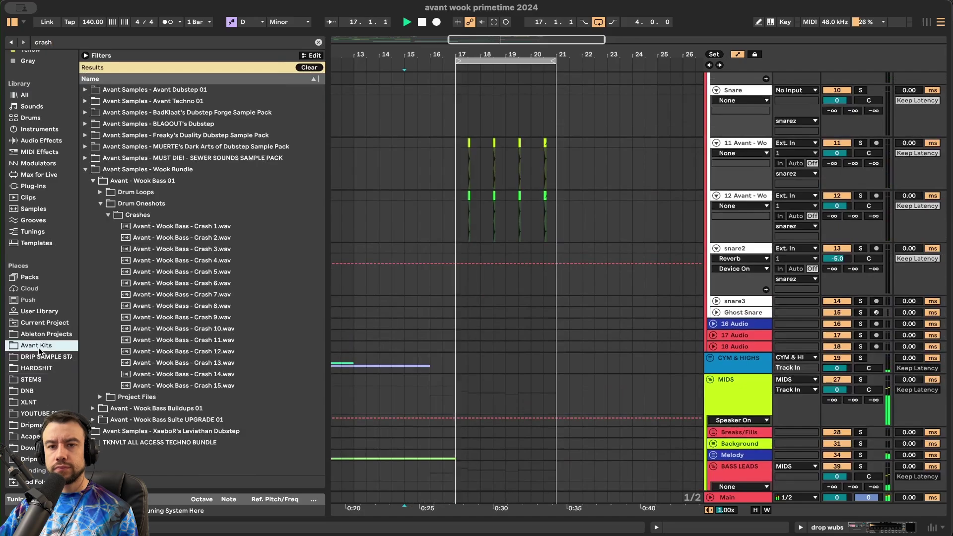
click(182, 261)
click(193, 251)
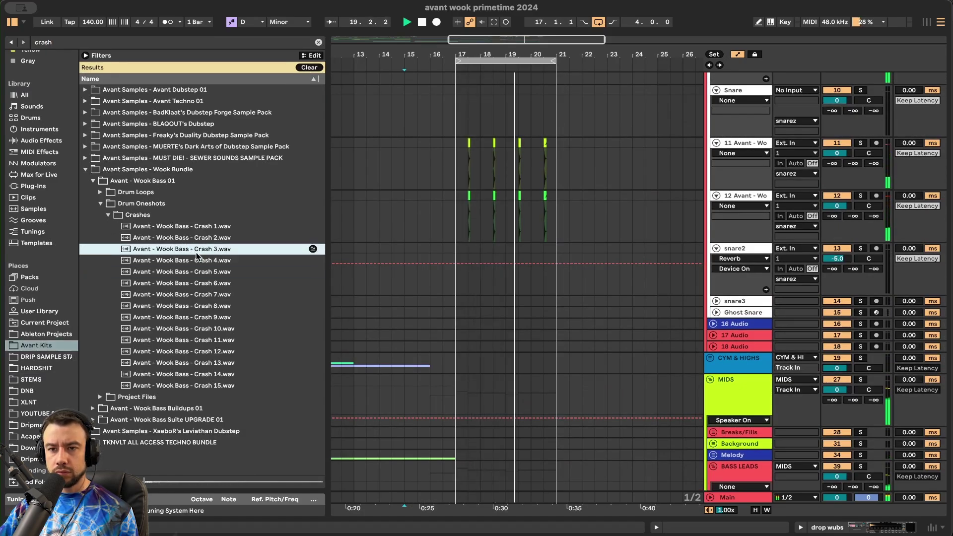
- Add an audio track below MIDI in the CYM & HIGHS group and place the Crash 3 sample at bar 17
scroll(392, 249, down, 10)
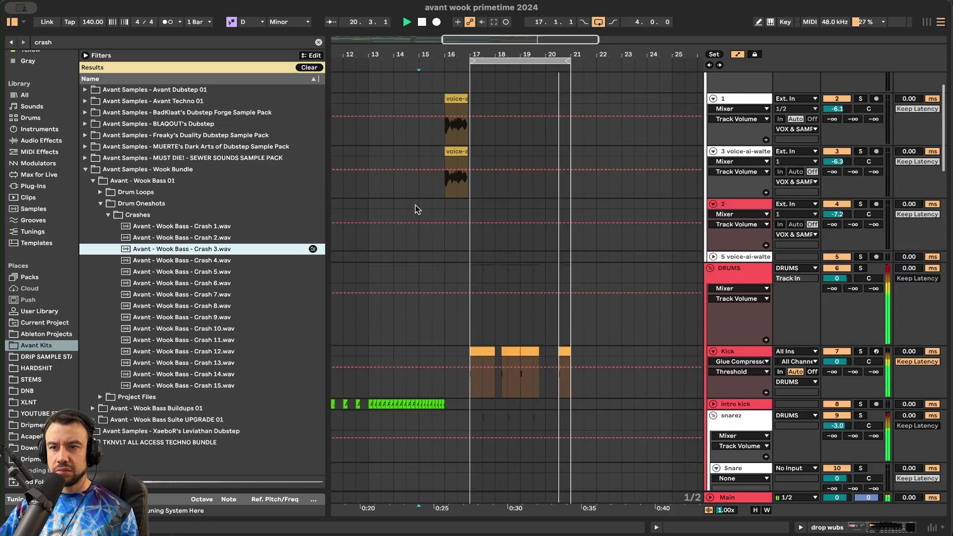
scroll(415, 205, up, 6)
scroll(423, 203, down, 4)
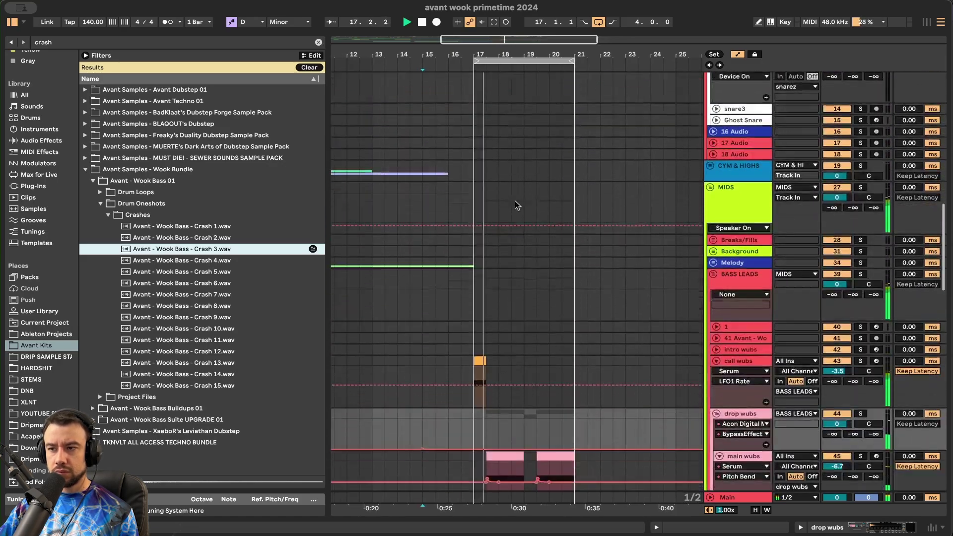
click(711, 163)
click(736, 284)
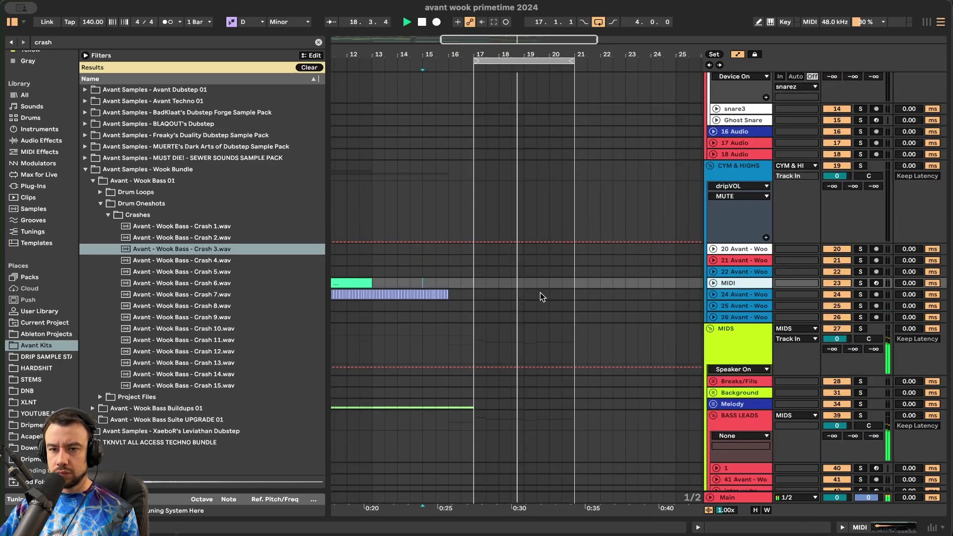
key(super+t)
drag(239, 250, 470, 306)
click(450, 297)
- Play the drop with the crash and set the crash track's volume to -5.8 dB
key(space)
key(space)
scroll(474, 312, up, 8)
drag(837, 305, 837, 320)
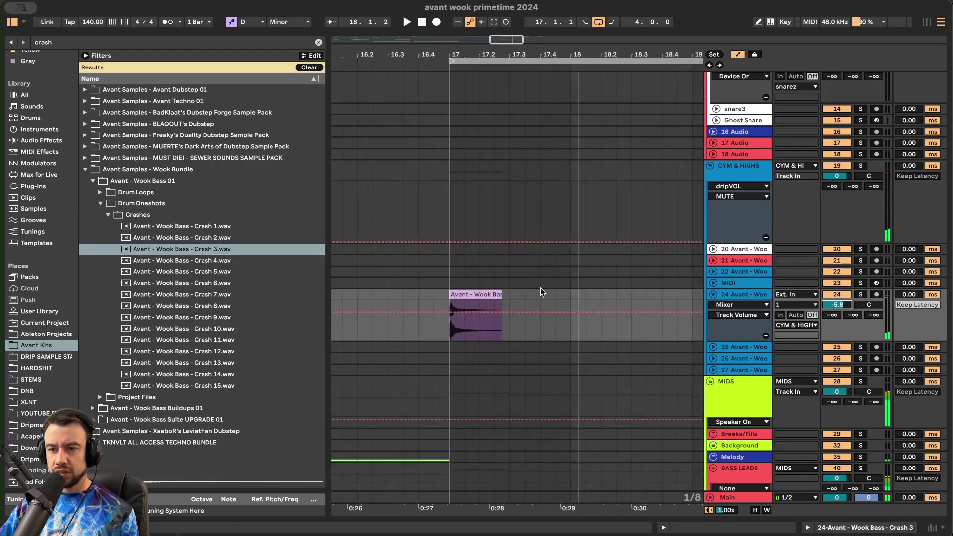
- Extend the crash clip to 17.3 and add a fade-out over its tail
drag(494, 294, 506, 294)
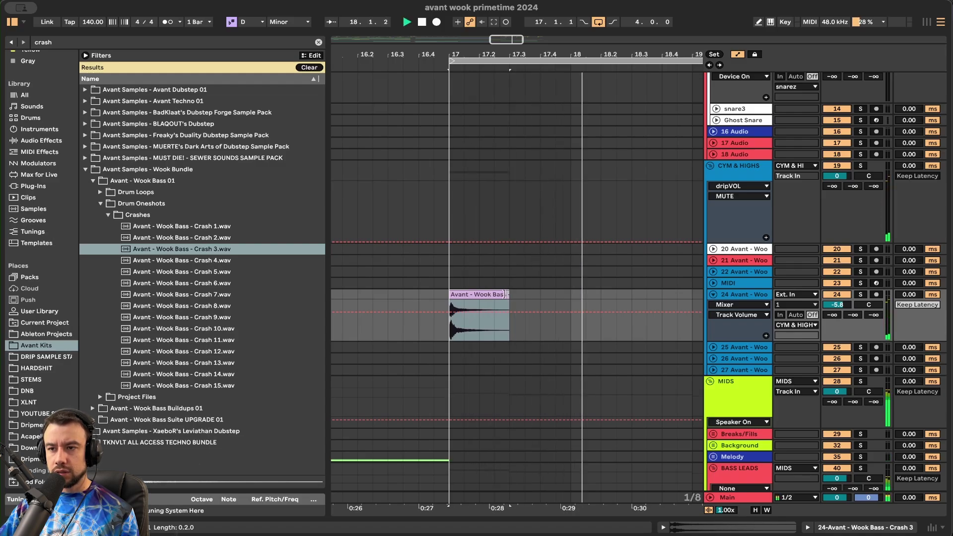
key(a)
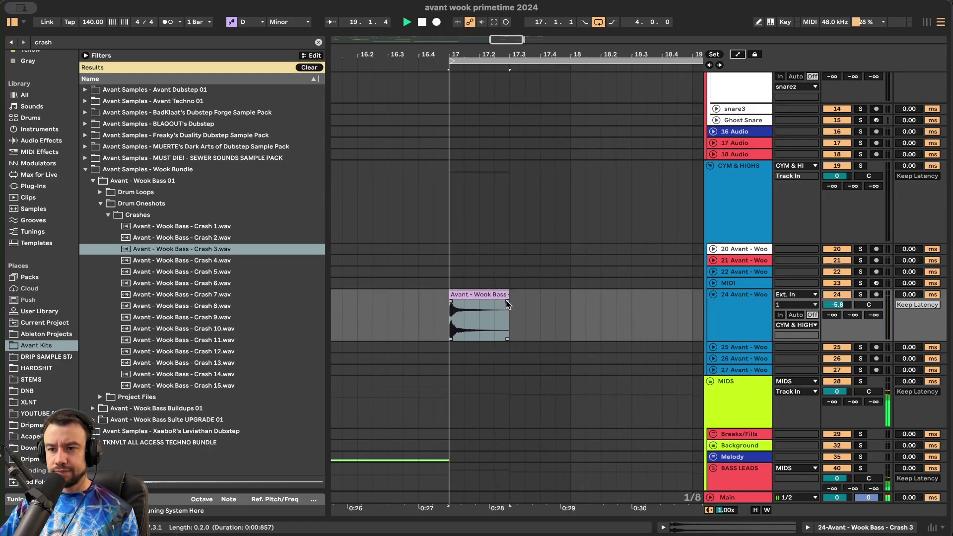
key(space)
double_click(462, 294)
key(space)
key(space)
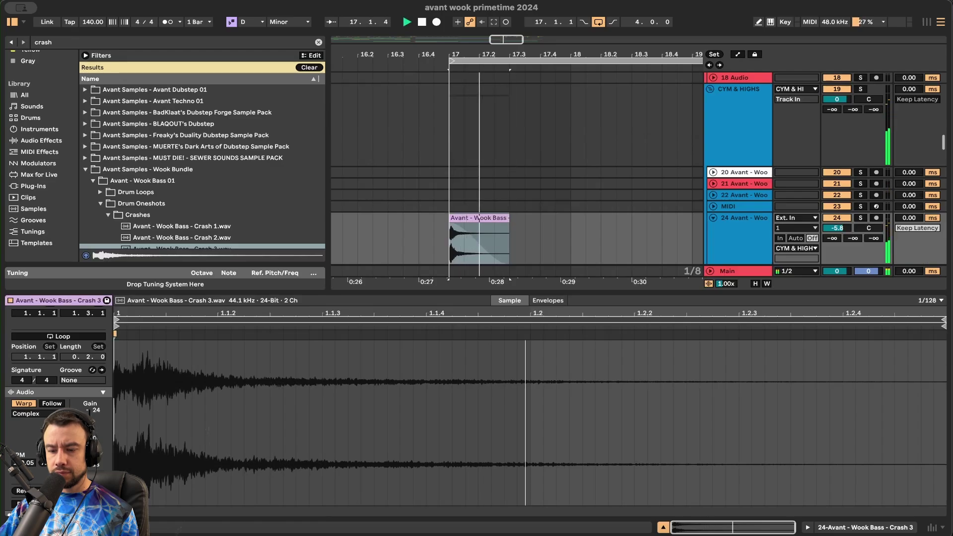
key(space)
click(368, 323)
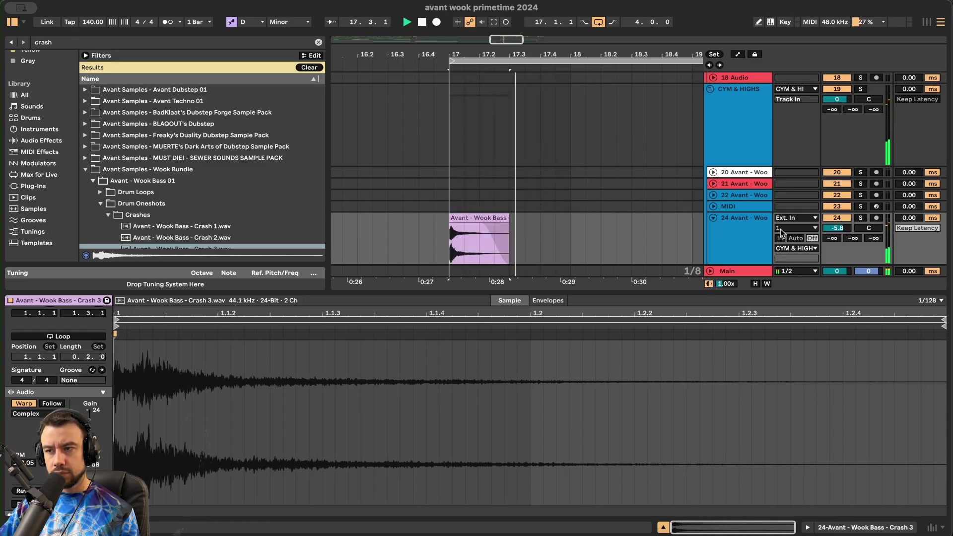
- Set the crash track's volume to -7.8 dB and hide the clip editor
click(835, 228)
scroll(551, 226, down, 3)
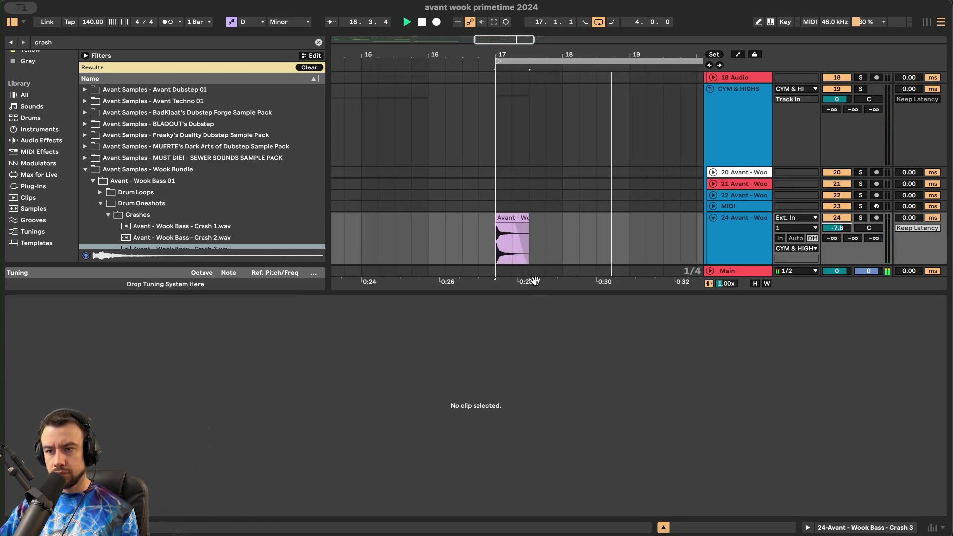
key(alt+super+l)
- Copy the two-bar clip at bar 9 of the MIDI track in CYM & HIGHS to bar 17 and unfold the track
scroll(530, 296, down, 8)
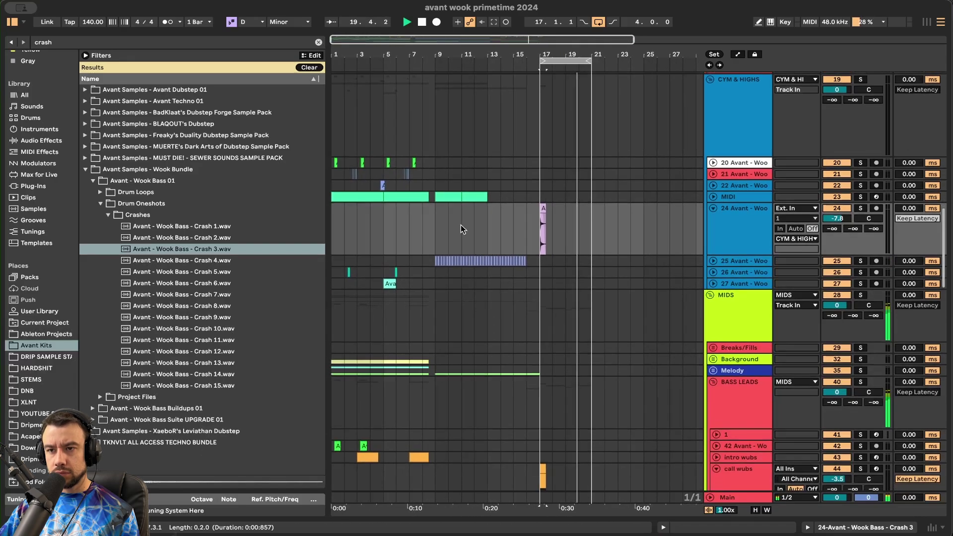
click(446, 197)
key(super+c)
click(543, 198)
key(super+v)
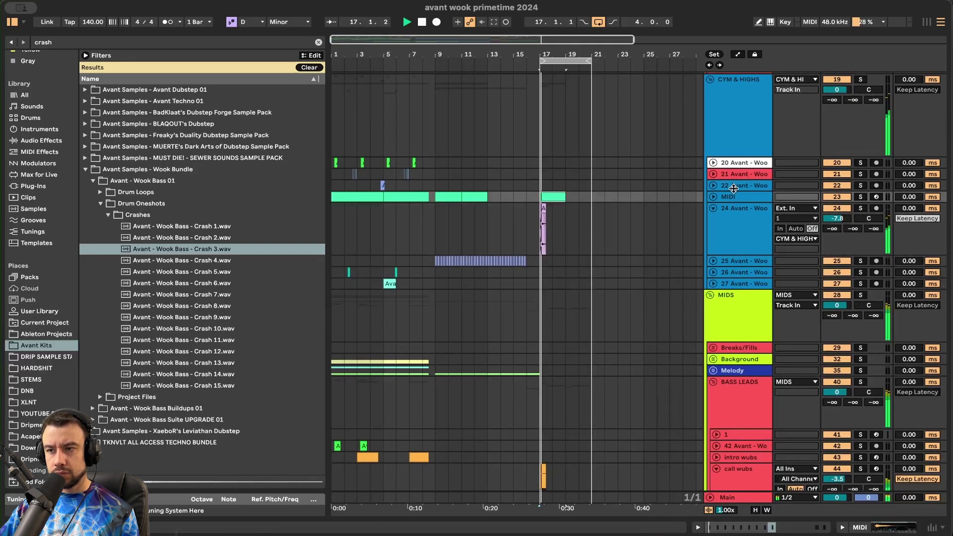
click(713, 197)
scroll(580, 238, up, 5)
key(space)
key(space)
key(space)
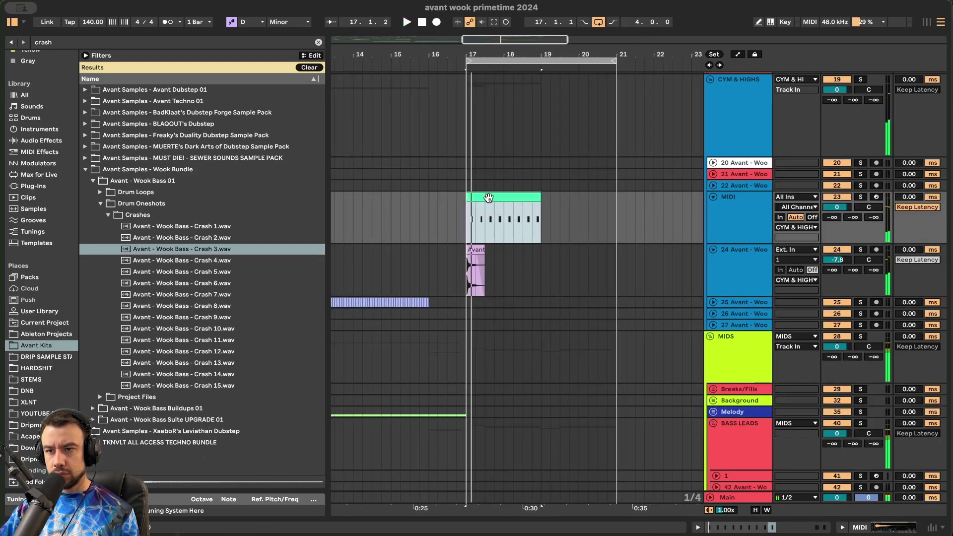
- In the copied highs clip at bar 17, move the first A3 note to beat 1.2 and delete the notes following it
double_click(488, 198)
scroll(266, 434, down, 10)
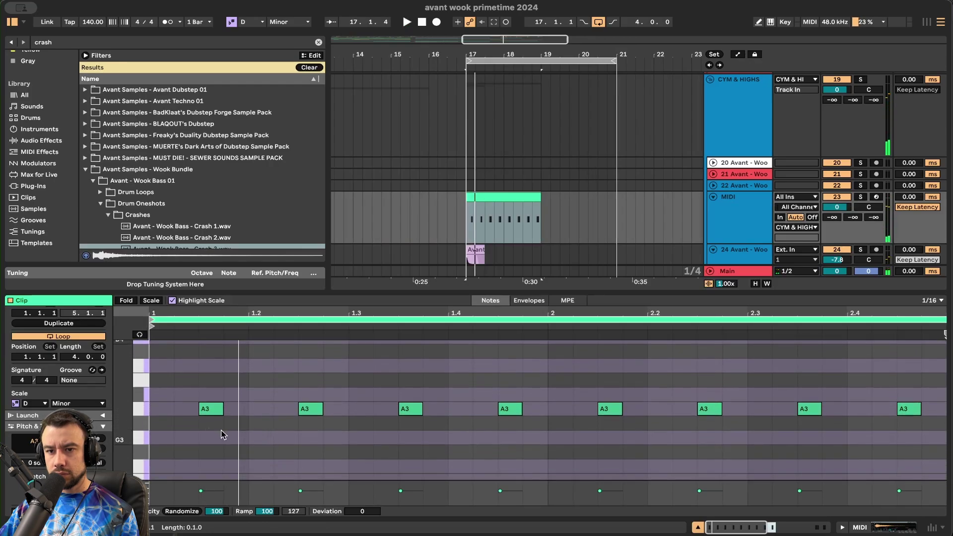
drag(223, 413, 265, 413)
double_click(311, 413)
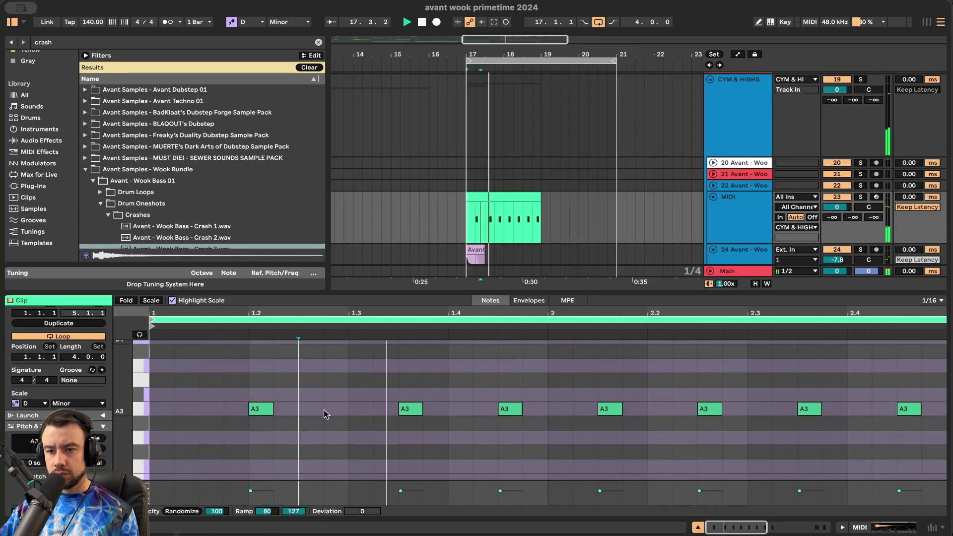
scroll(352, 413, down, 5)
double_click(288, 410)
drag(306, 422, 666, 395)
key(Delete)
- Duplicate the half-bar section containing the A3 note across the clip and hide the clip editor
drag(262, 430, 152, 427)
key(ctrl+d)
key(ctrl+d)
key(ctrl+d)
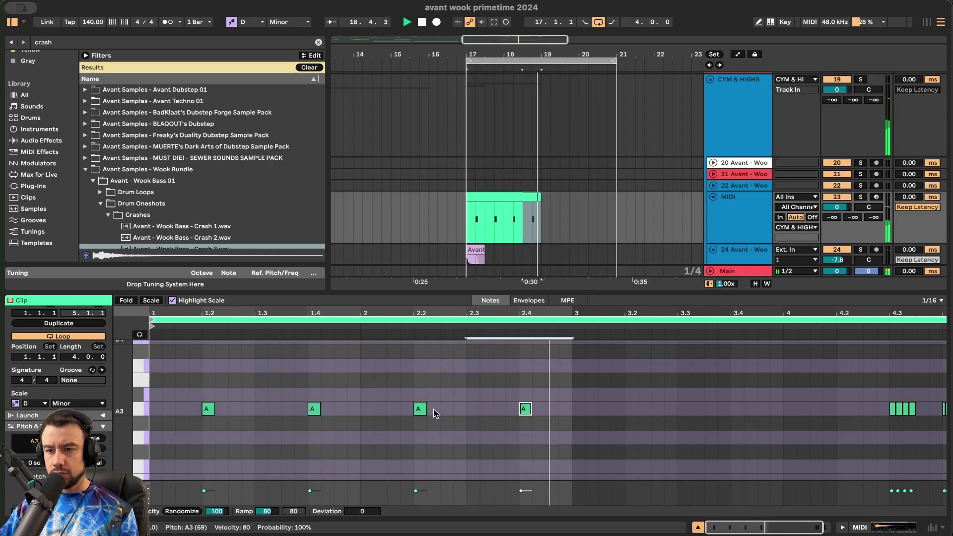
key(ctrl+d)
key(ctrl+alt+l)
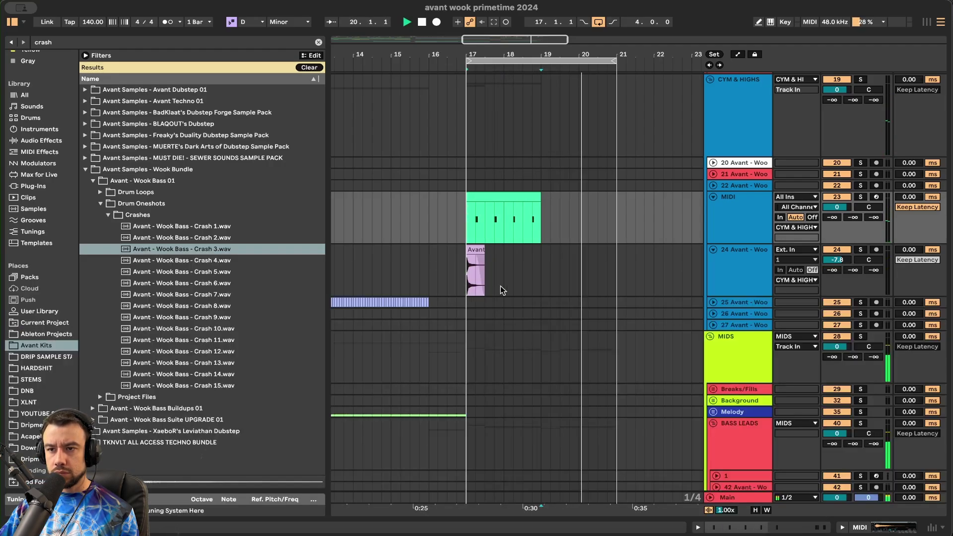
- Duplicate the MIDI track, keeping the bar 17 clip only on the copy and the earlier clips only on the original
scroll(598, 264, down, 5)
click(739, 211)
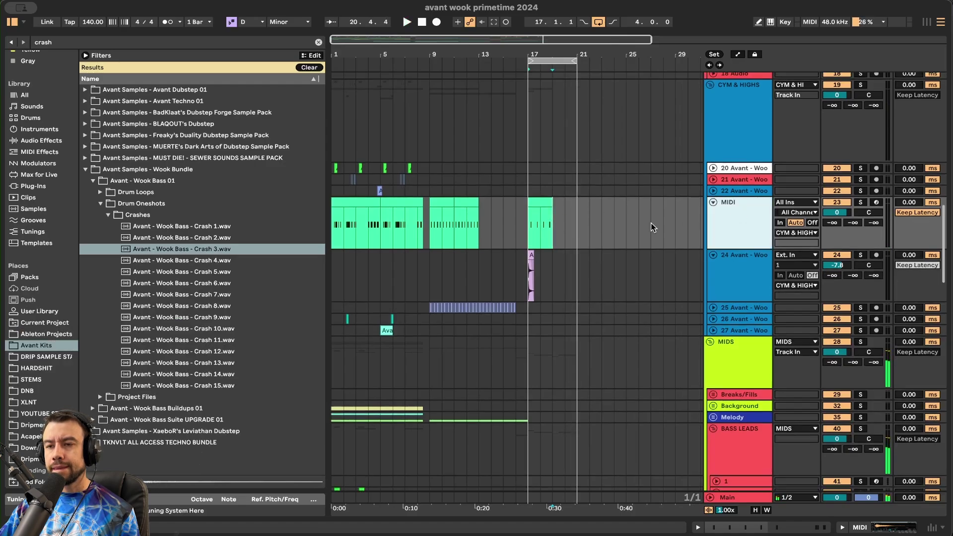
key(ctrl+d)
drag(525, 231, 595, 228)
key(Delete)
drag(528, 272, 332, 274)
key(Delete)
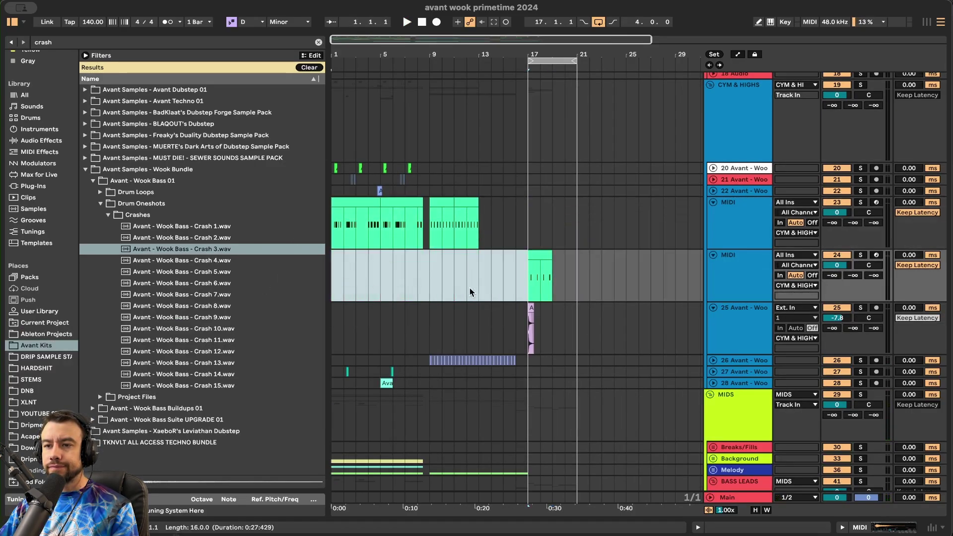
- Play the drop, show the copied track's sampler, and search Avant Kits for "hat"
click(547, 253)
key(space)
double_click(753, 268)
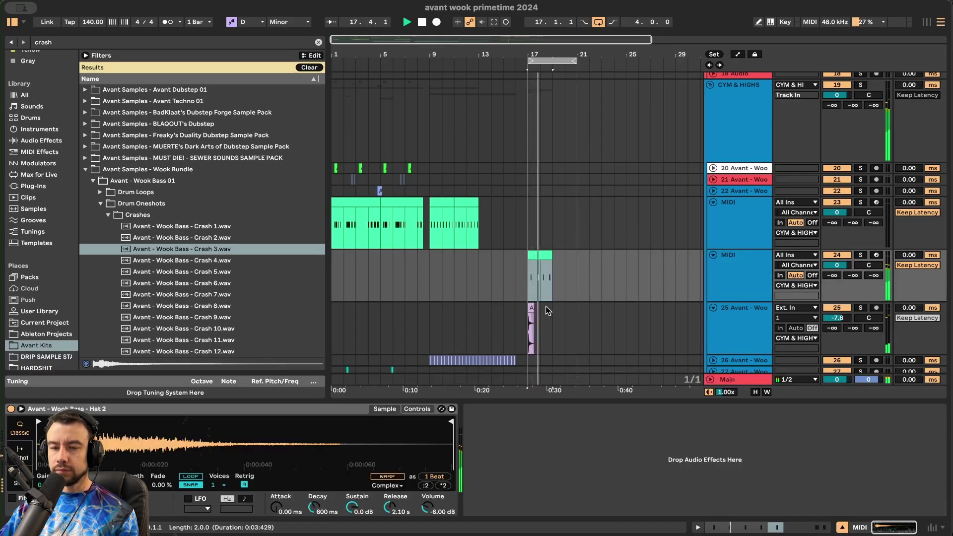
key(ctrl+f)
text(hat)
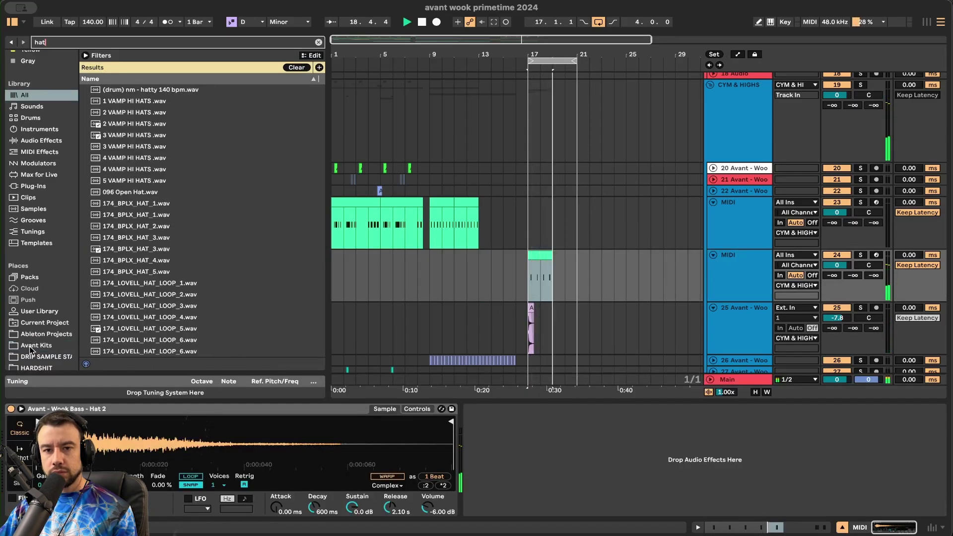
click(31, 350)
click(104, 261)
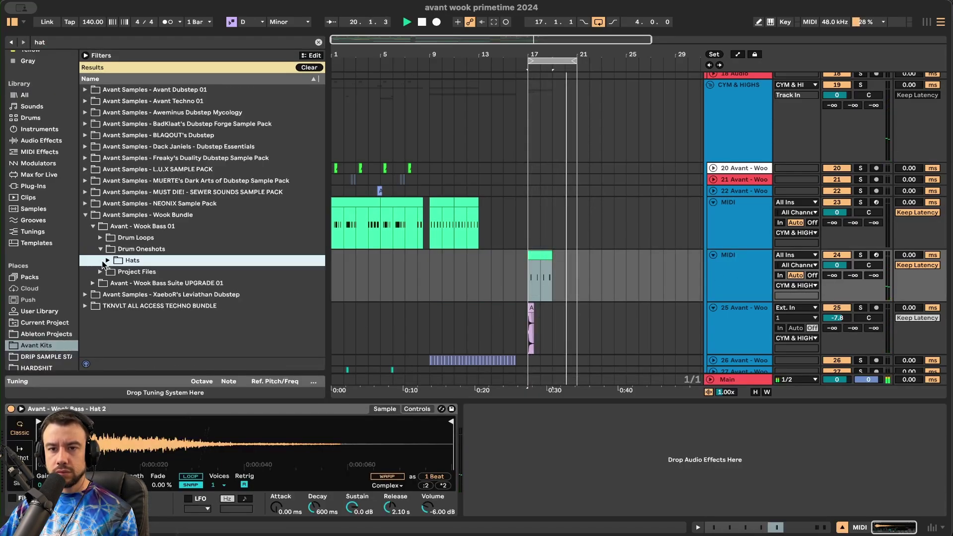
- Replace the sampler's sample with Avant - Wook Bass - Hat 3.wav from the Hats folder
click(109, 261)
click(144, 295)
scroll(193, 268, down, 4)
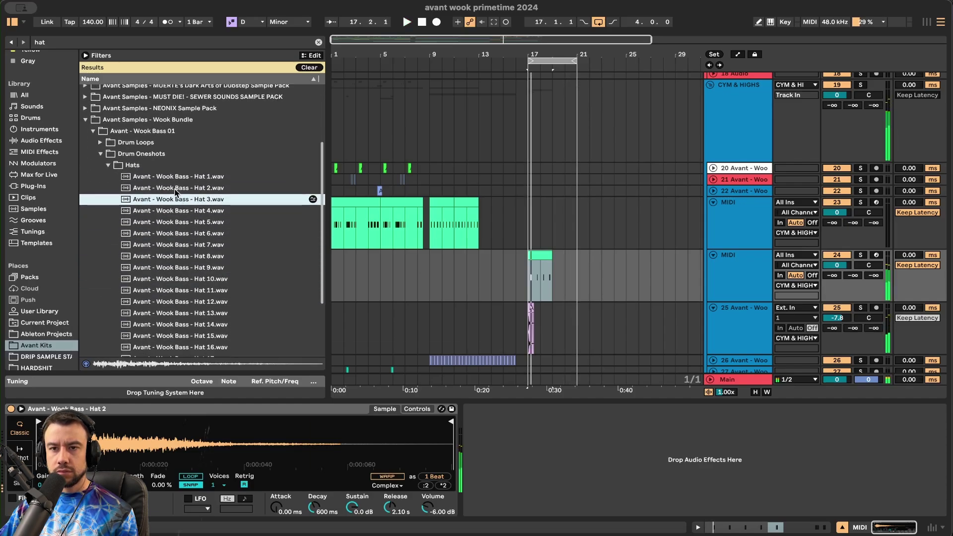
drag(181, 199, 126, 434)
key(space)
- Transpose all the A3 notes in the hat clip at bar 17 down to C3
scroll(564, 248, up, 5)
scroll(475, 274, up, 2)
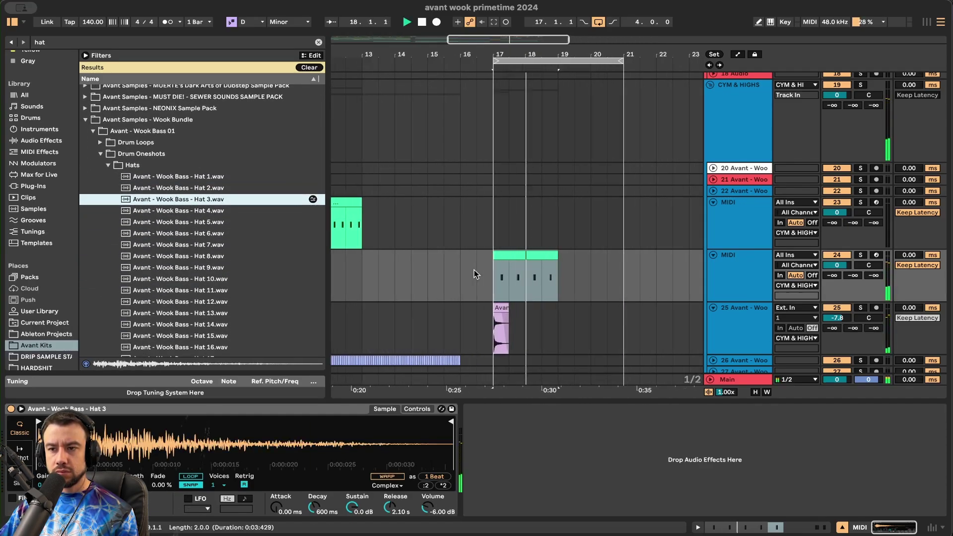
double_click(512, 276)
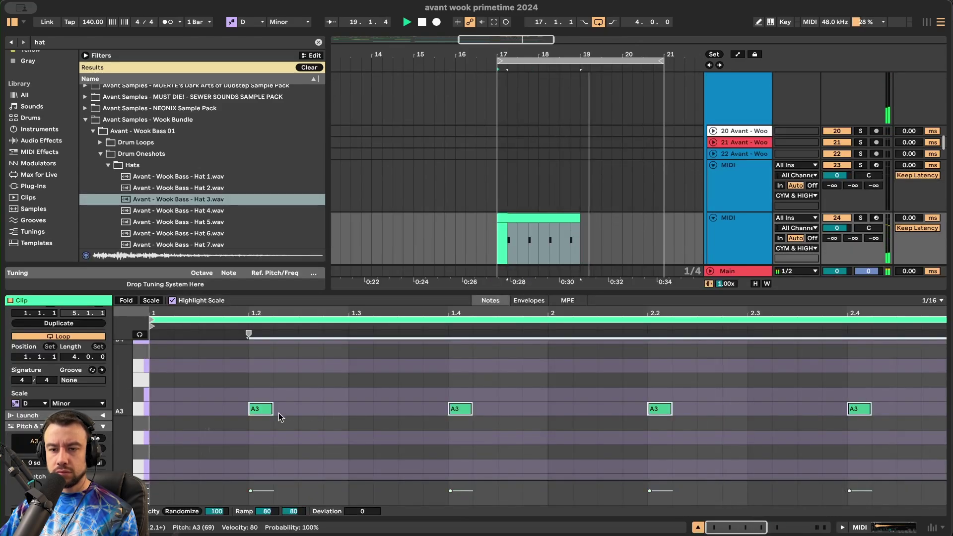
key(Down)
key(Down)
key(Down)
key(Down)
key(Down)
key(Down)
key(Down)
key(Down)
key(Down)
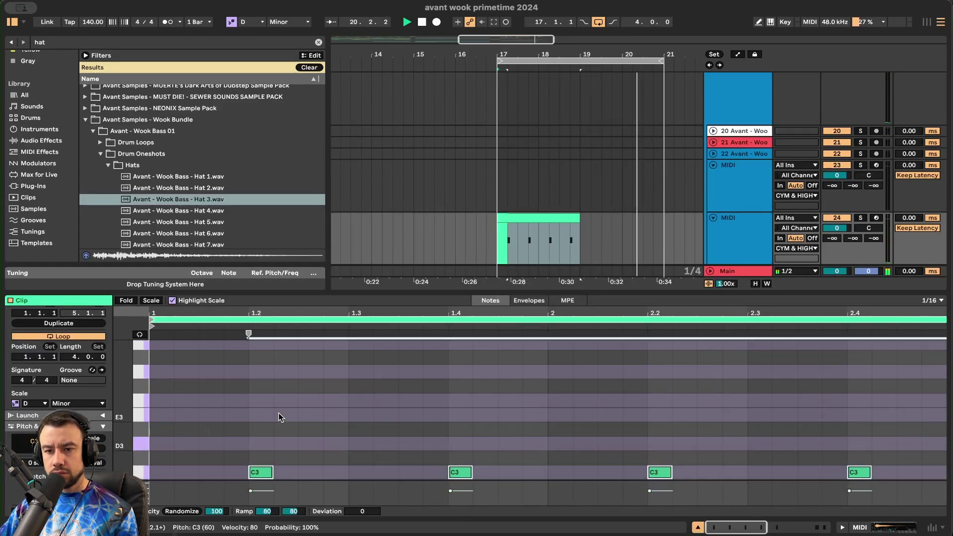
- Try the hat pattern without the C3 note at 1.4 and without the one at 2.2, restoring each
scroll(401, 356, down, 3)
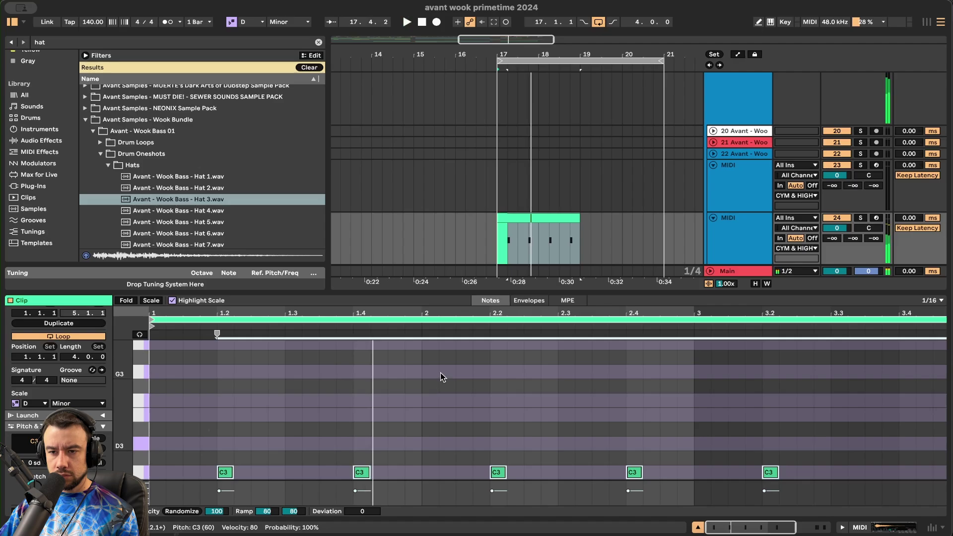
scroll(440, 374, down, 2)
double_click(362, 440)
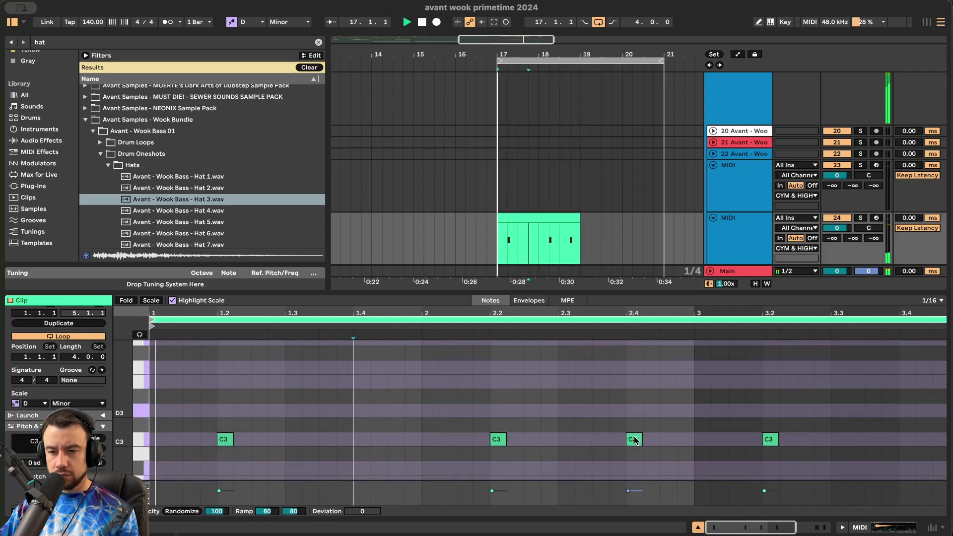
key(super+z)
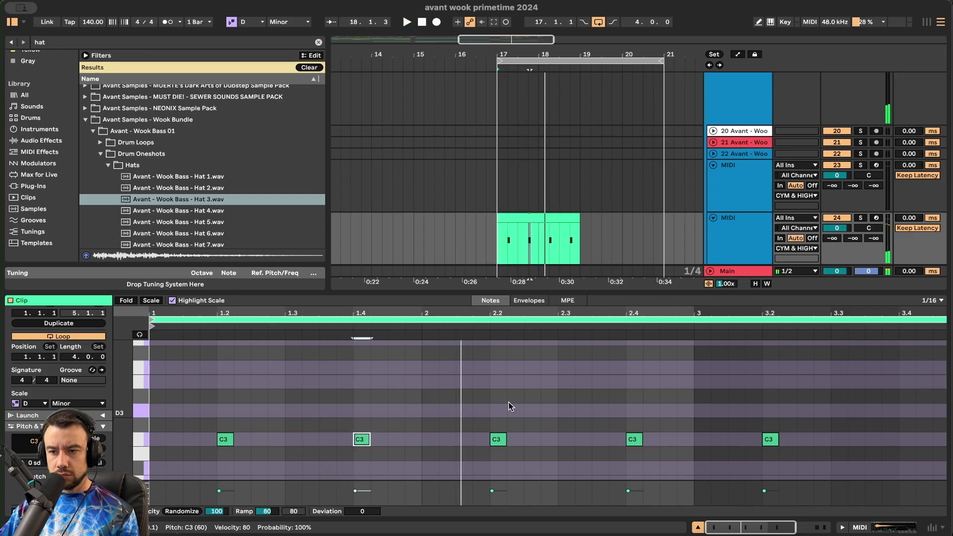
double_click(499, 438)
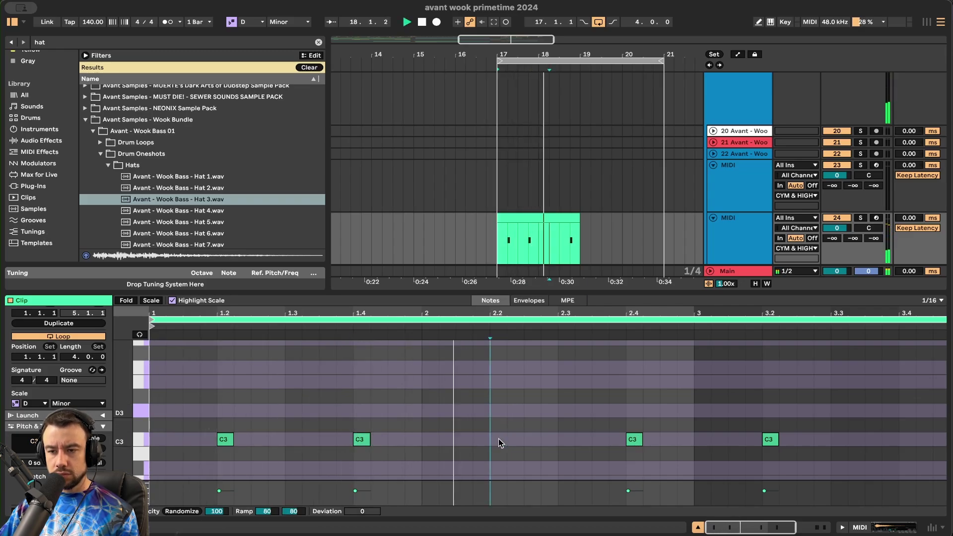
double_click(499, 439)
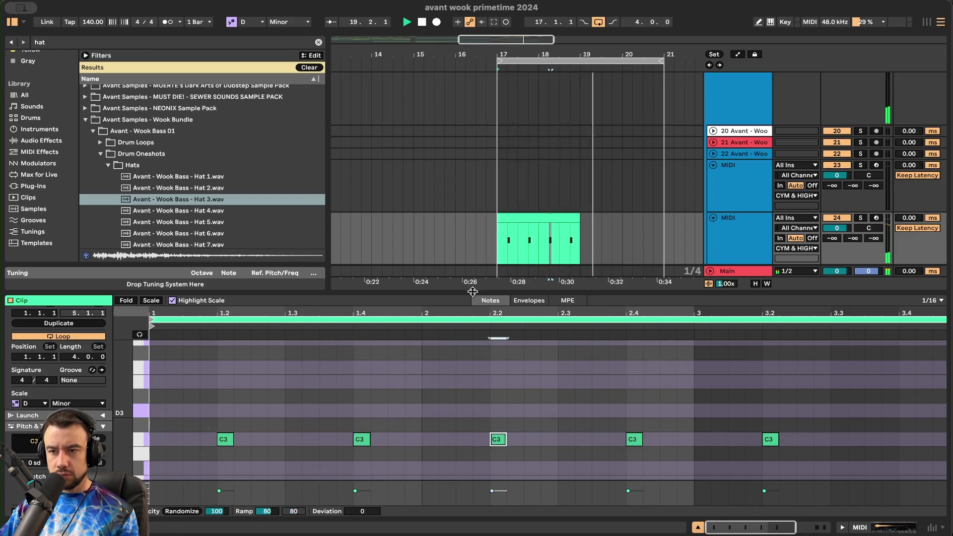
- Hide the clip editor, play the arrangement, and set the hat track's volume to -6.6 dB
key(super+alt+l)
scroll(474, 291, down, 3)
click(454, 239)
key(space)
key(space)
drag(838, 229, 837, 239)
- Add an audio track below the hat track, search Avant Kits for "ride", and open the Wook Bass Rides folder
click(739, 244)
key(super+t)
key(super+f)
text(ride)
click(47, 349)
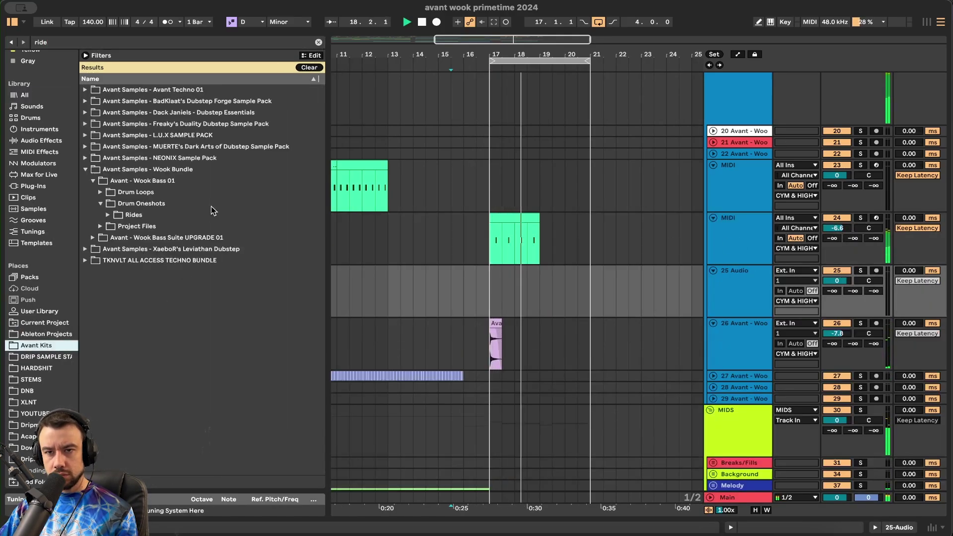
click(100, 192)
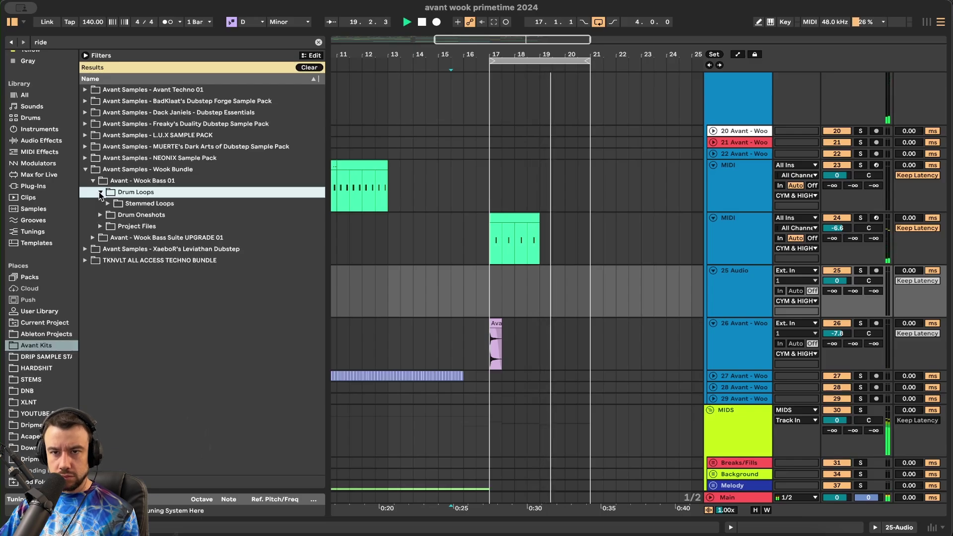
click(100, 192)
click(101, 203)
click(107, 215)
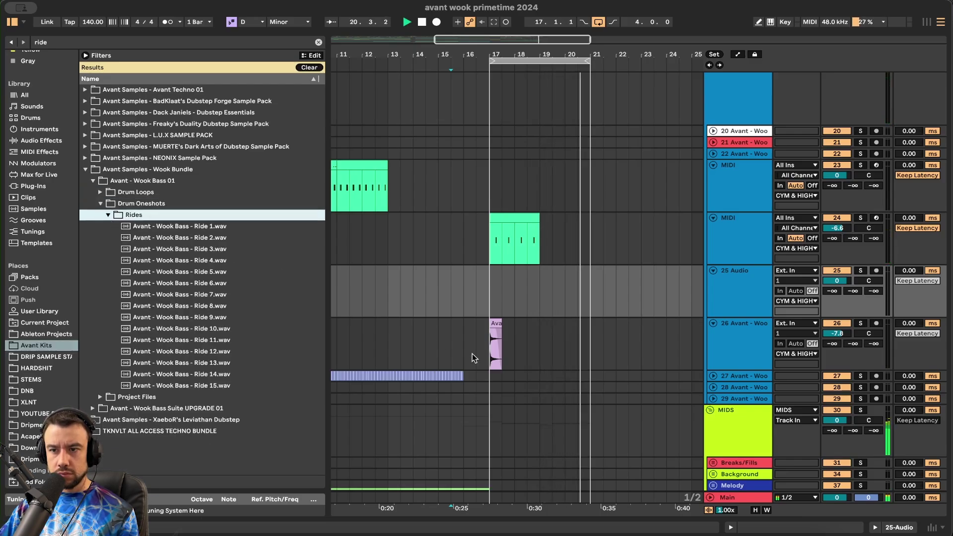
- Duplicate the two-bar hat clip to bar 19
click(499, 214)
key(ctrl+d)
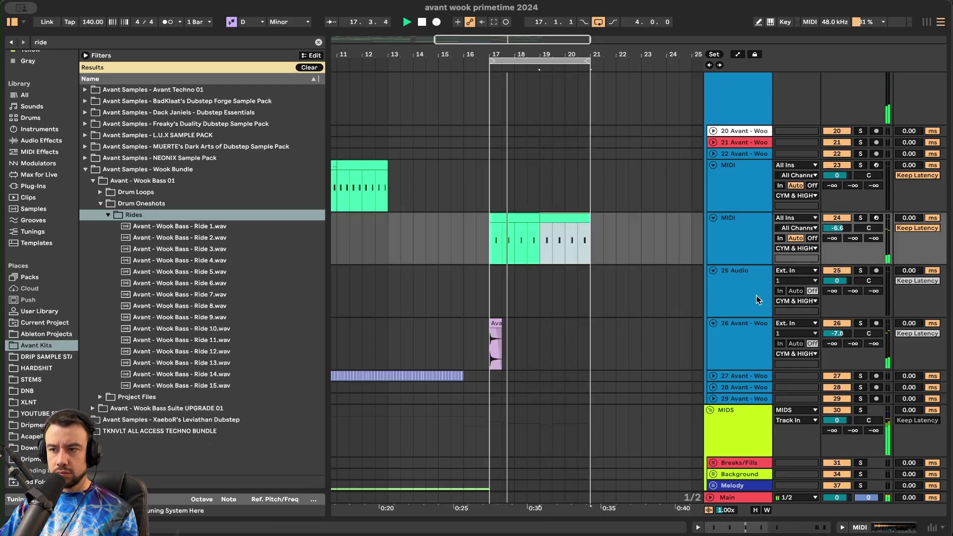
- Place Avant - Wook Bass - Ride 6.wav at bar 17 on the new audio track and set its volume to -12.6 dB
key(Down)
click(225, 283)
drag(224, 283, 487, 289)
scroll(501, 288, up, 5)
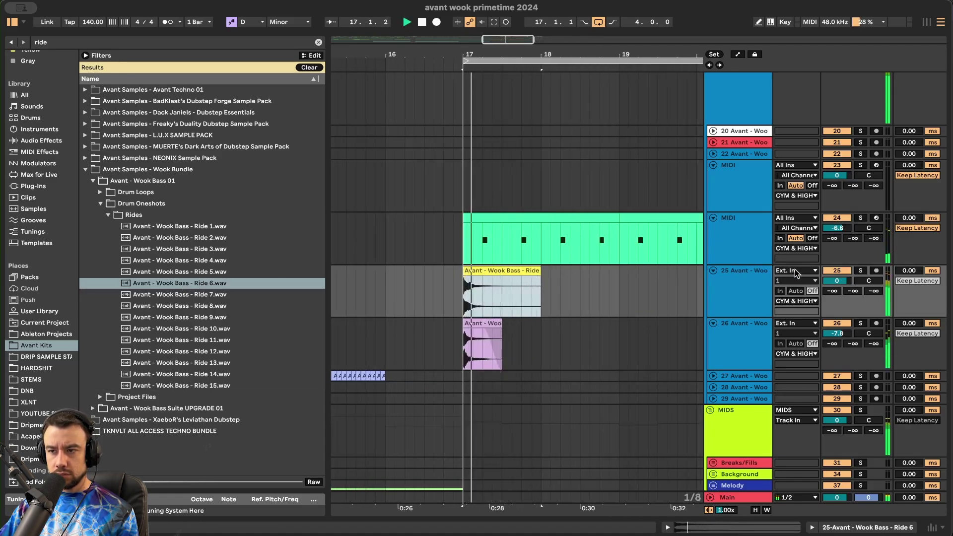
drag(829, 276, 829, 308)
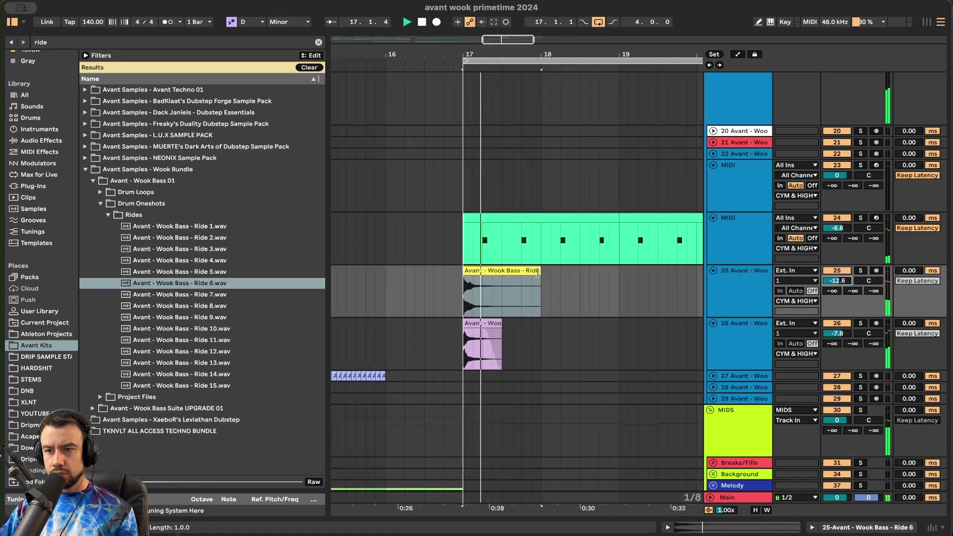
- Shorten the ride clip to two beats, duplicate it, and trim the copy to one beat with a fade-out
drag(540, 273, 503, 273)
key(super+d)
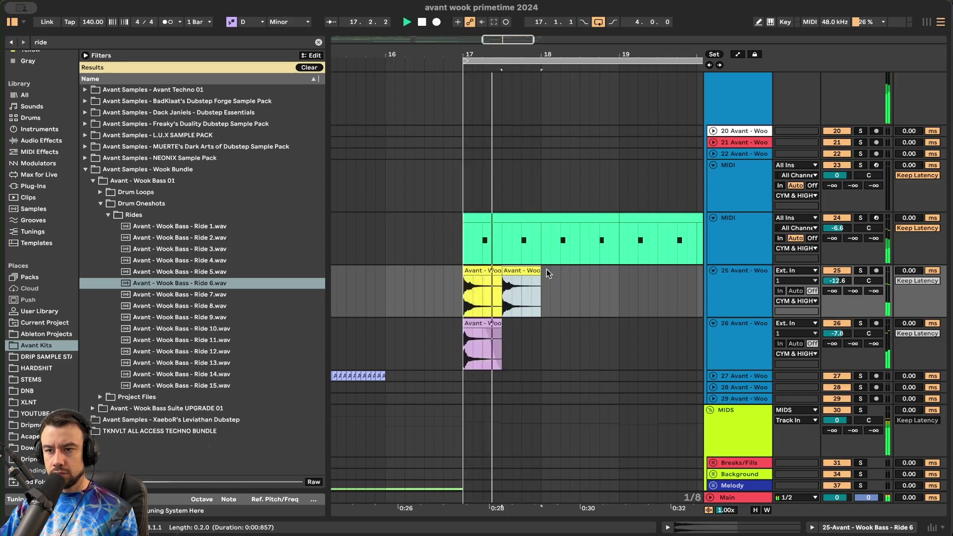
scroll(547, 269, up, 3)
drag(535, 293, 474, 277)
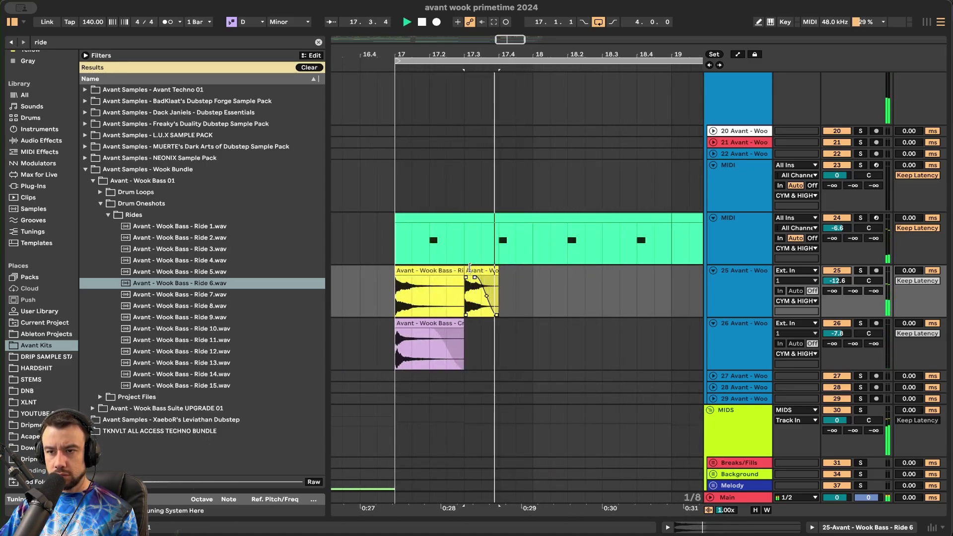
- Duplicate the one-beat ride clip twice, to 17.4 and 18, and open a copy in the clip editor
click(470, 270)
key(super+d)
key(super+d)
double_click(517, 271)
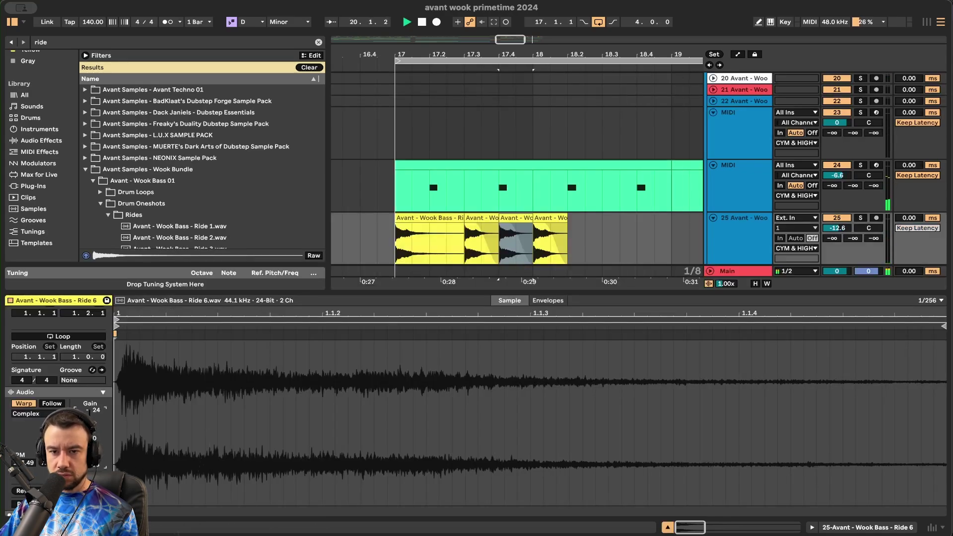
- Repeat the pair of one-beat ride clips at 17.3 and 17.4 up to 20.3
scroll(617, 153, down, 3)
click(518, 217)
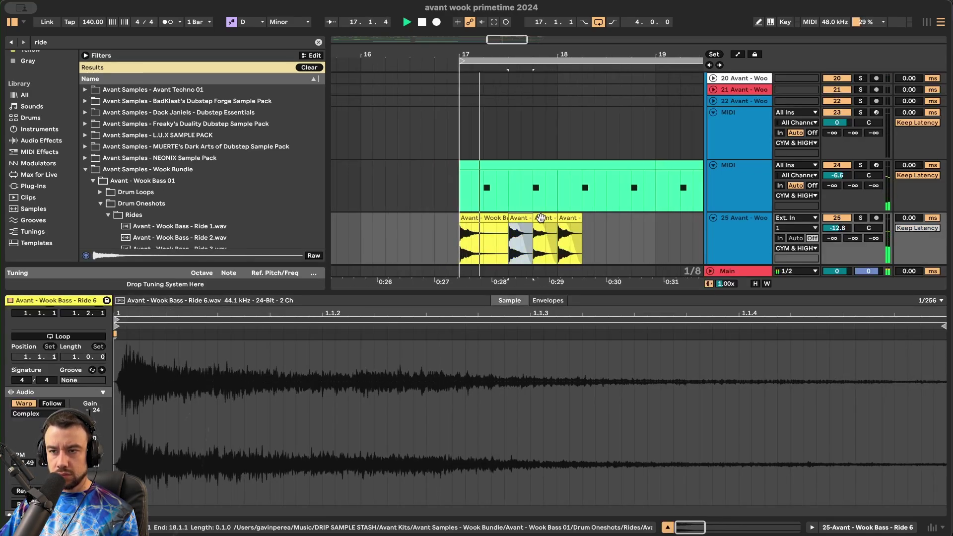
shift+click(542, 218)
key(super+d)
scroll(540, 219, down, 3)
key(super+d)
key(super+d)
key(super+d)
key(super+d)
scroll(573, 253, down, 2)
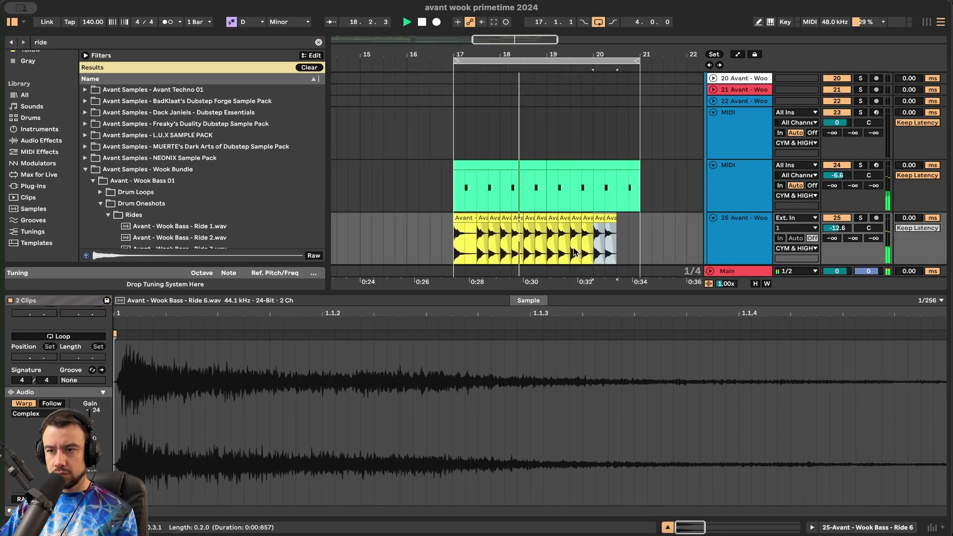
- Hide the clip editor and lay two-beat ride clips with fade-outs at 17, 17.3 and 18
scroll(573, 252, down, 1)
double_click(531, 293)
scroll(532, 293, up, 5)
drag(434, 220, 532, 219)
scroll(530, 222, down, 2)
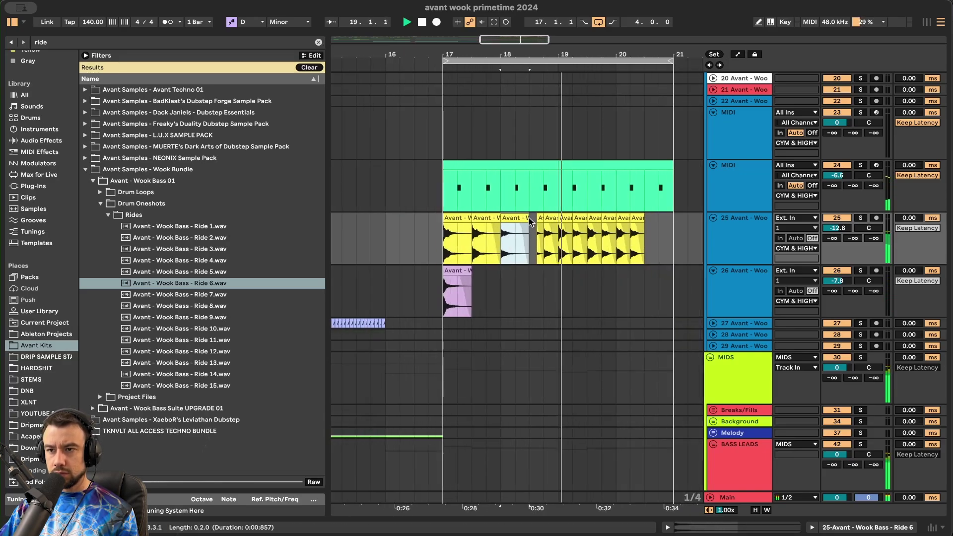
- Duplicate the one-bar section of faded two-beat ride clips to fill the drop up to bar 21
click(442, 245)
drag(468, 247, 529, 242)
key(ctrl+d)
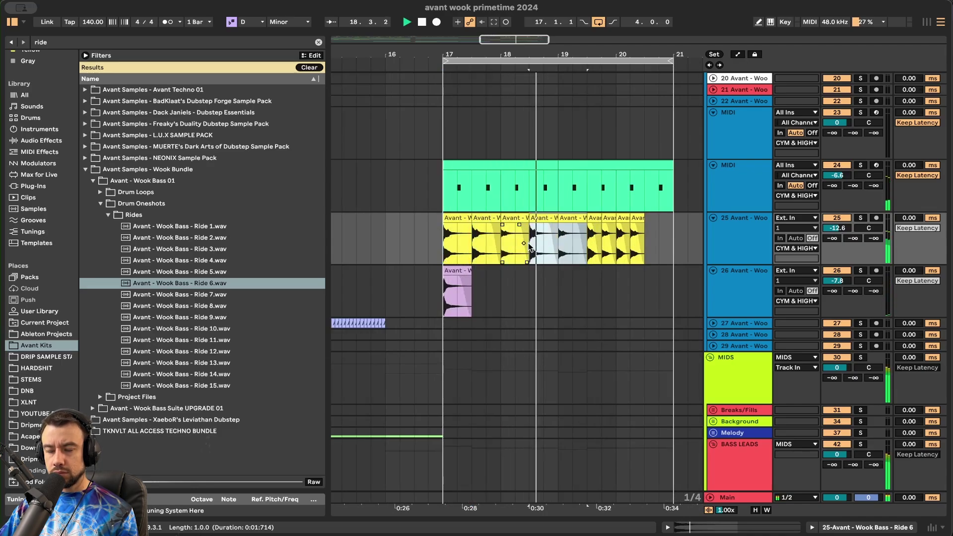
key(super+d)
scroll(529, 245, down, 5)
key(super+d)
key(super+d)
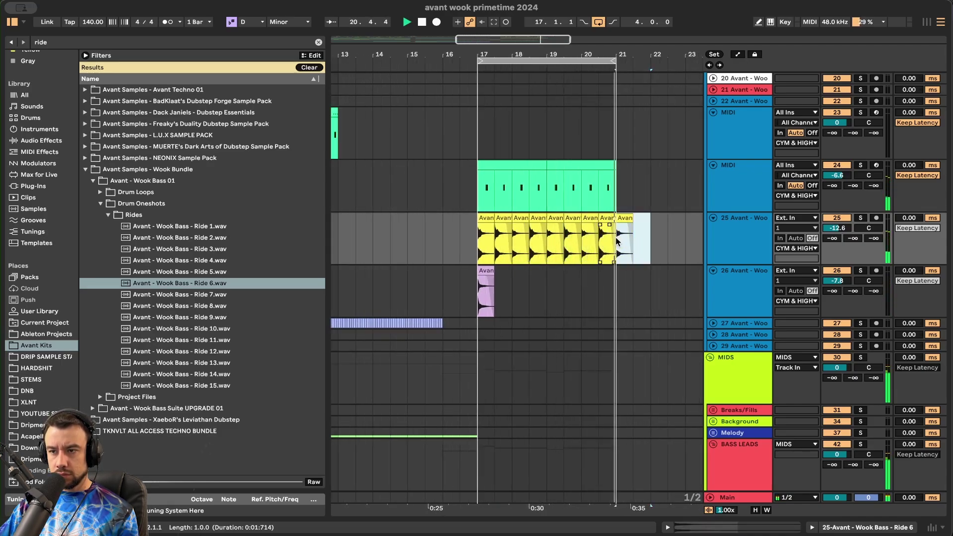
- Set the ride track's volume to -18.3 dB and play the arrangement from bar 11
drag(839, 229, 845, 240)
scroll(540, 219, down, 3)
click(414, 205)
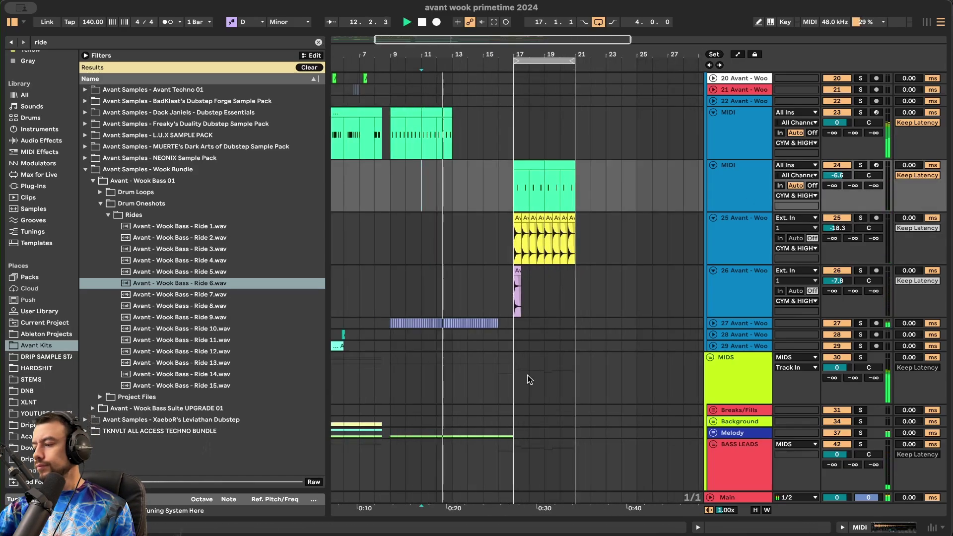
- Add a new MIDI track below the trip wubs track and search the plug-ins for Serum
scroll(529, 380, down, 10)
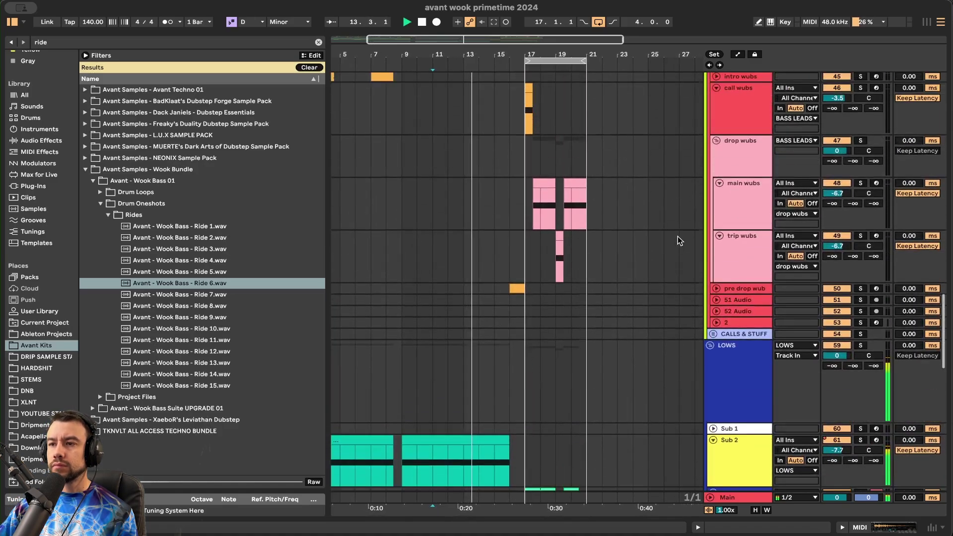
click(737, 248)
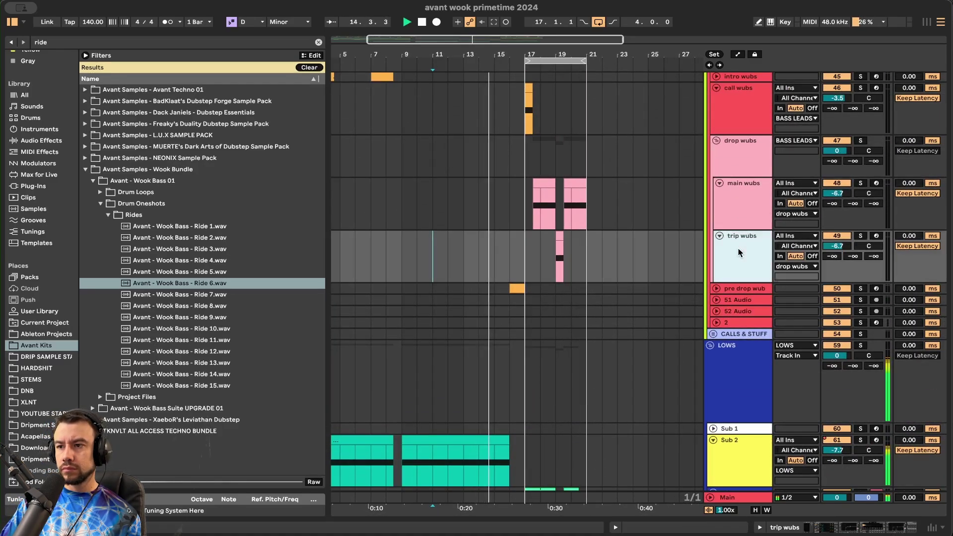
key(super+shift+t)
key(super+f)
text(serum)
click(44, 188)
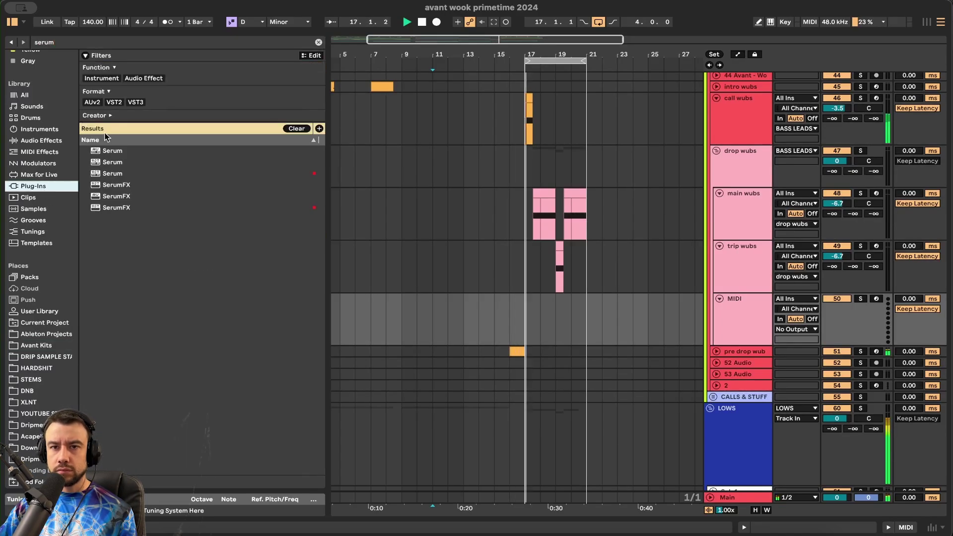
- Cut the MIDI cymbal pattern on track 24 down to clips at 17 and 18.2, and duplicate the two bars up to bar 21
scroll(532, 244, up, 5)
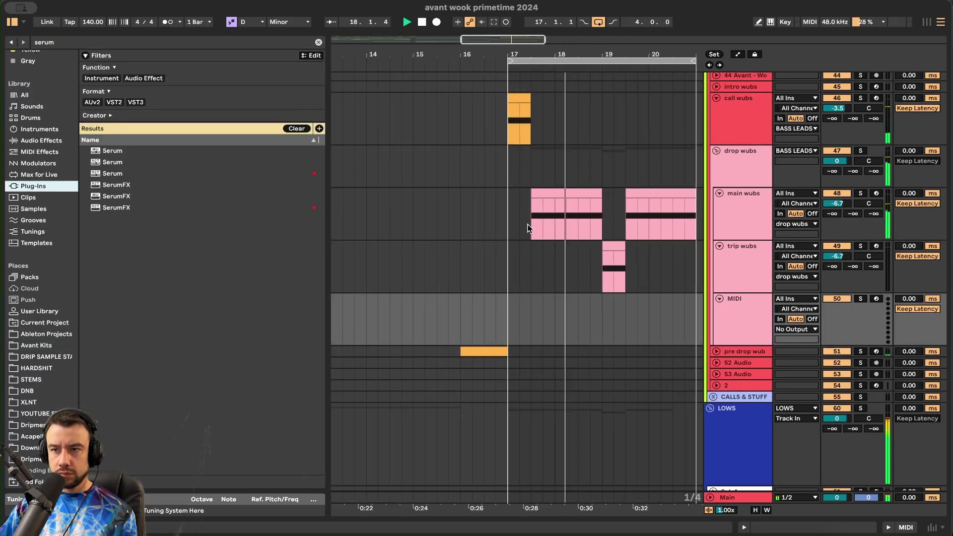
click(506, 183)
scroll(505, 184, up, 10)
scroll(506, 184, up, 2)
scroll(505, 187, up, 4)
drag(529, 240, 666, 247)
key(Delete)
scroll(567, 245, right, 1)
key(minus)
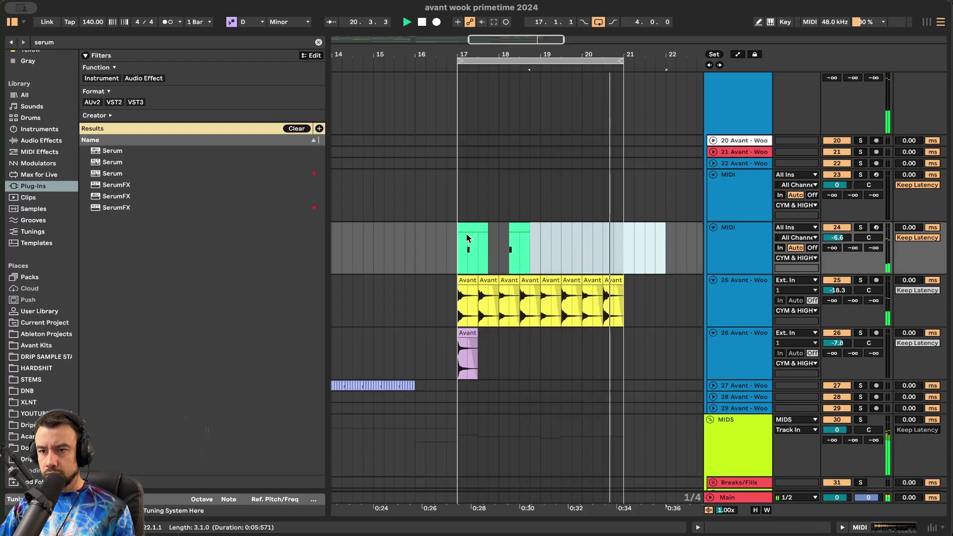
key(Delete)
drag(460, 266, 542, 263)
key(super+d)
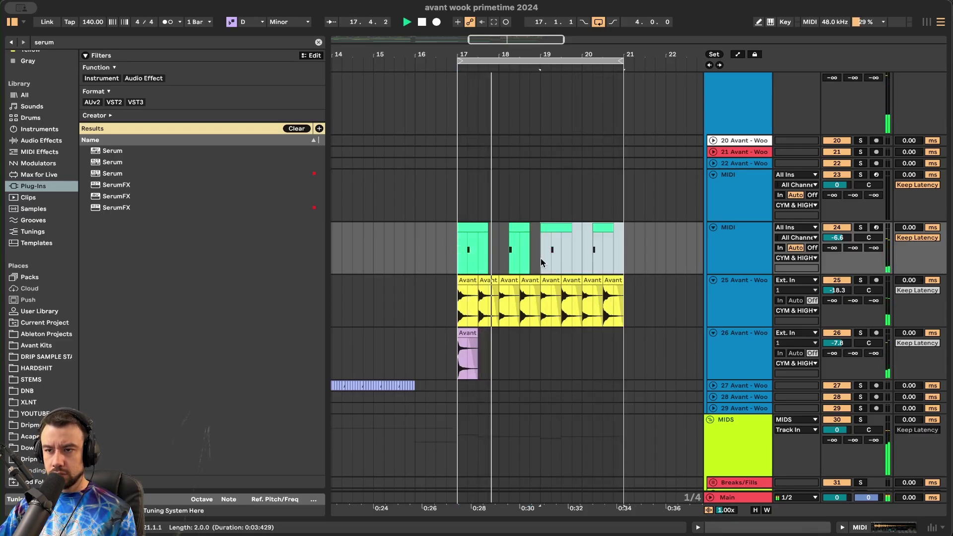
- Add an EQ Eight to the ride track
scroll(541, 260, down, 3)
double_click(735, 298)
scroll(518, 304, up, 5)
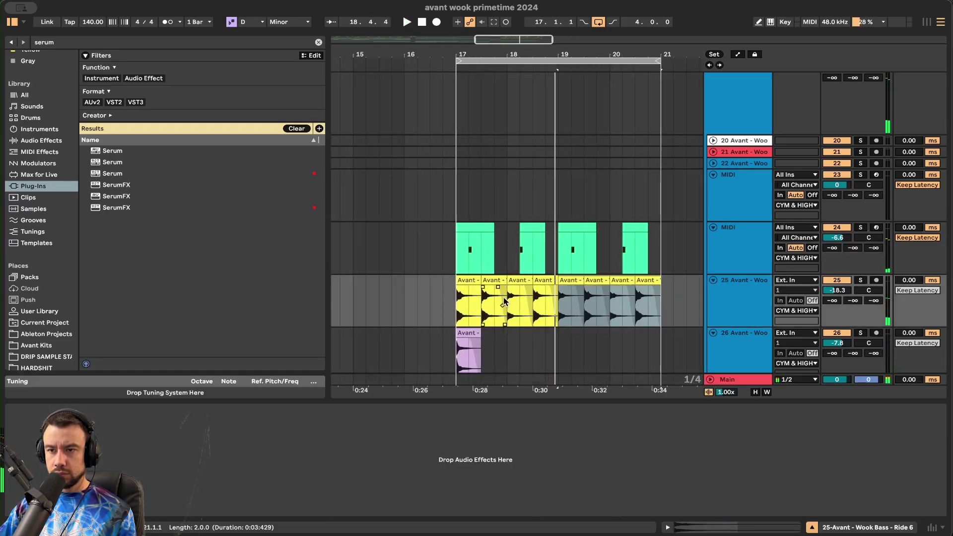
click(522, 280)
double_click(521, 280)
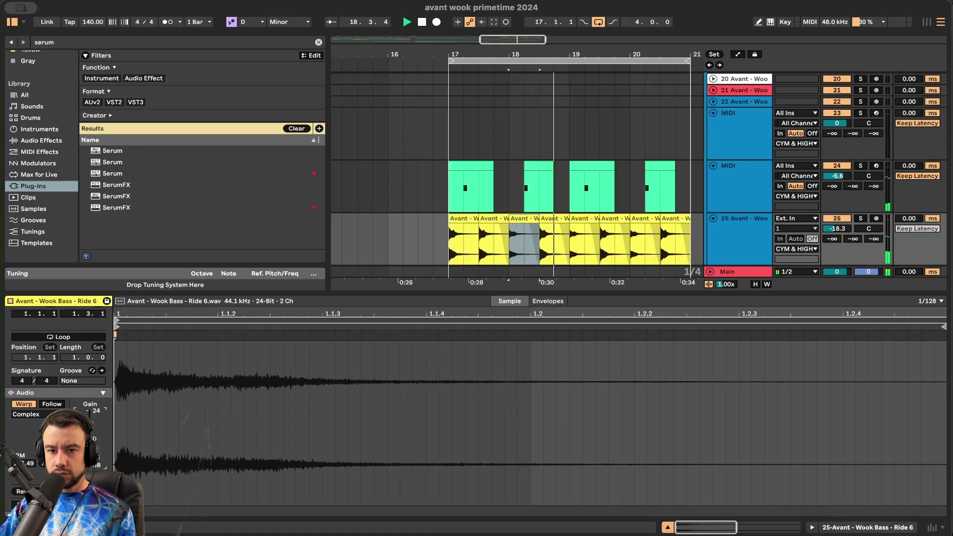
double_click(754, 233)
key(super+f)
text(eq)
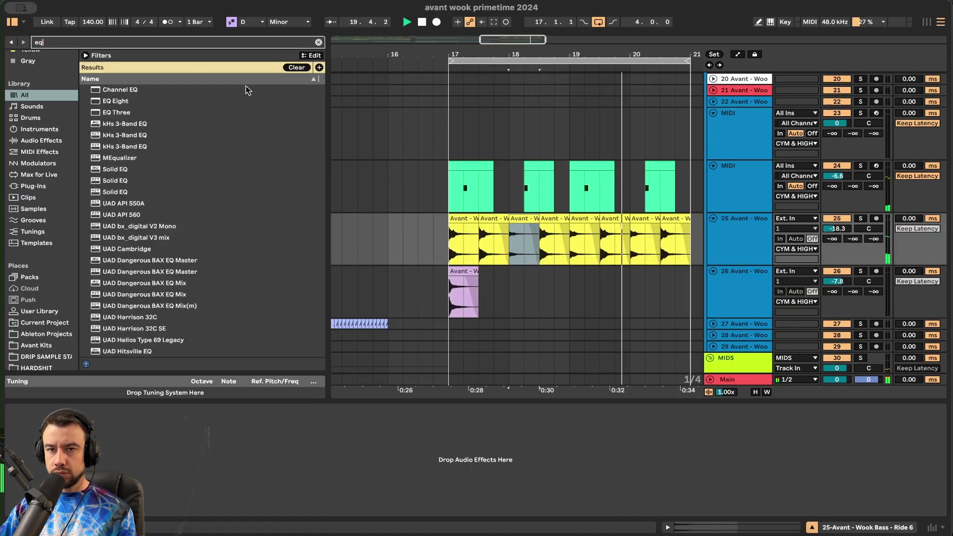
double_click(117, 101)
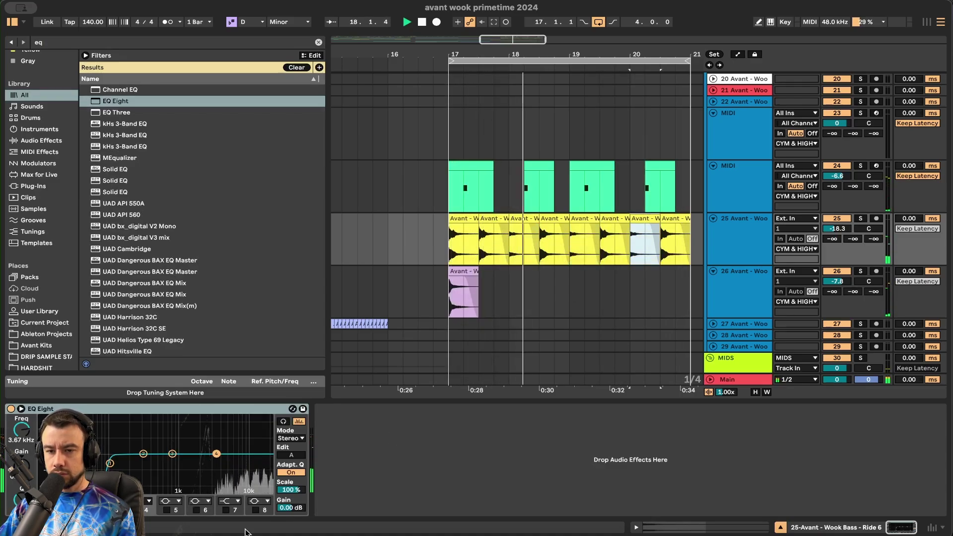
- Lower band 4 and move the low cut to 1.29 kHz in the ride's EQ Eight, and play from bar 13
drag(216, 453, 234, 467)
mouse_move(110, 463)
mouse_down()
mouse_move(202, 485)
mouse_move(186, 478)
mouse_up()
scroll(445, 236, down, 5)
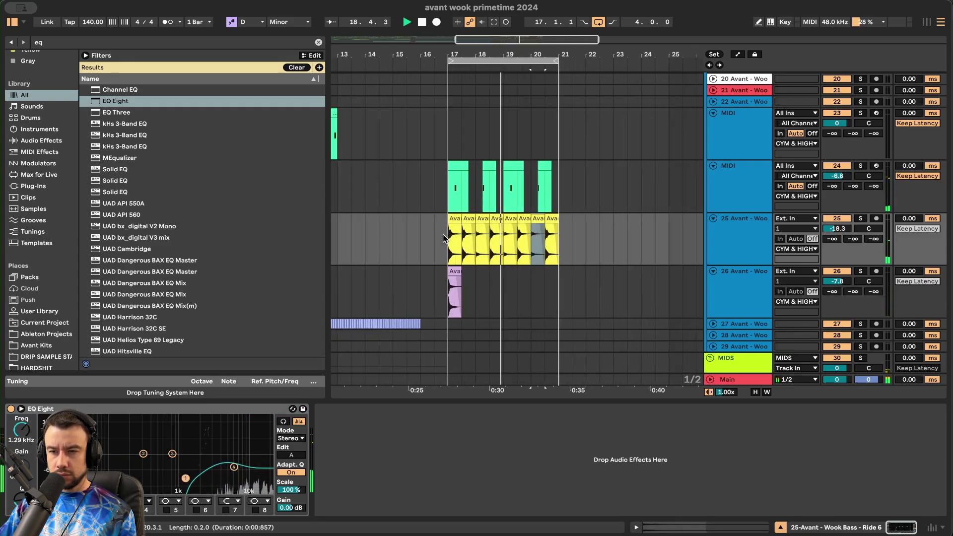
click(390, 248)
key(space)
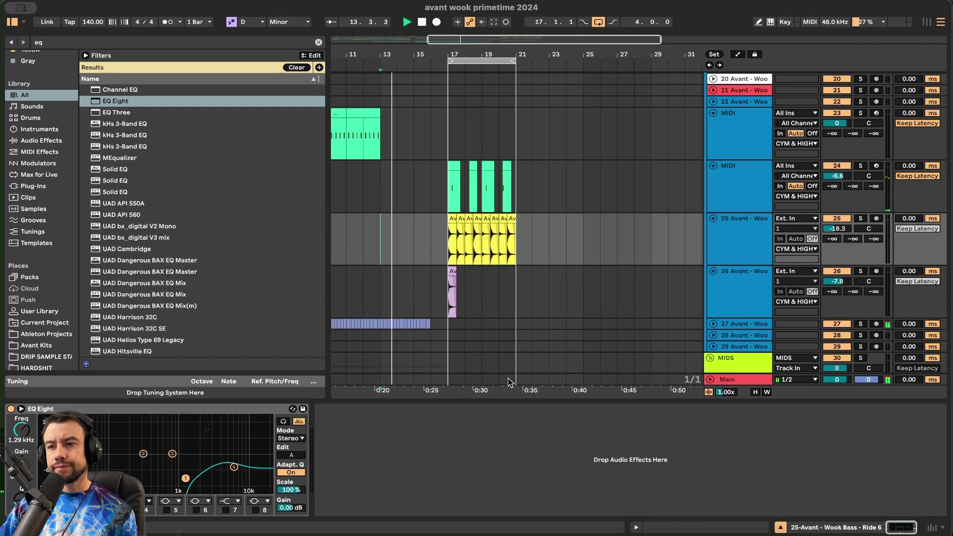
- Set the Convolver Gun's Dry/Wet on the trip wubs track to 13 %
scroll(508, 378, up, 3)
click(485, 401)
scroll(485, 401, up, 12)
scroll(486, 406, down, 15)
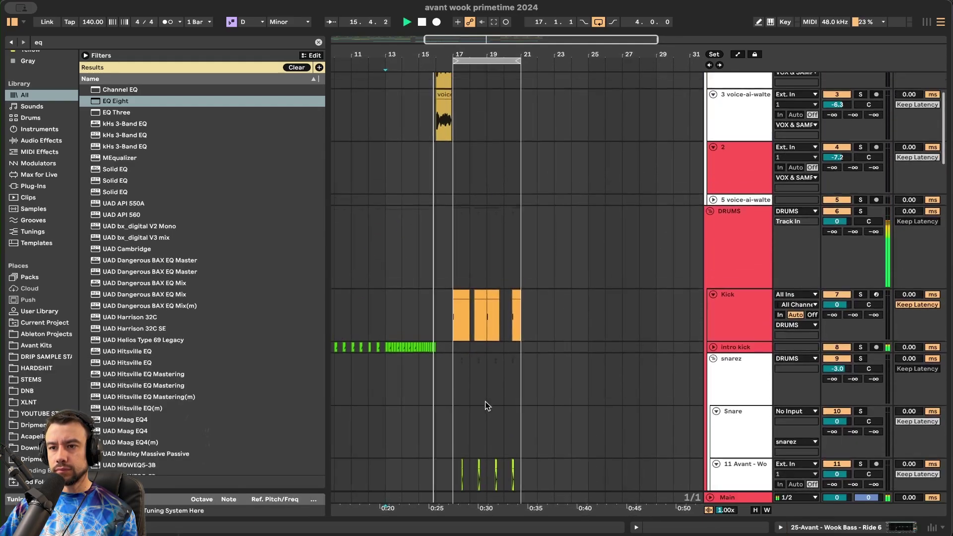
scroll(486, 402, down, 5)
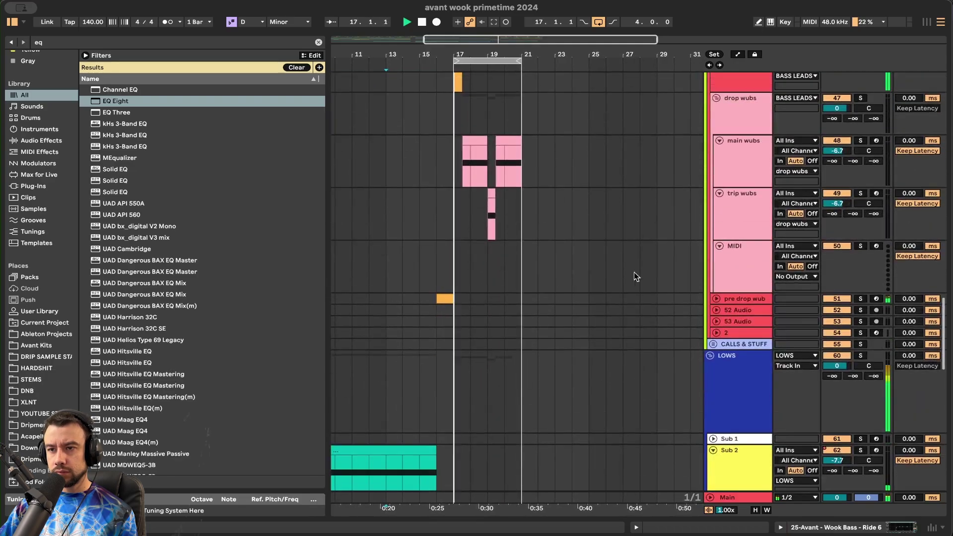
scroll(628, 280, up, 2)
double_click(761, 210)
scroll(603, 467, right, 10)
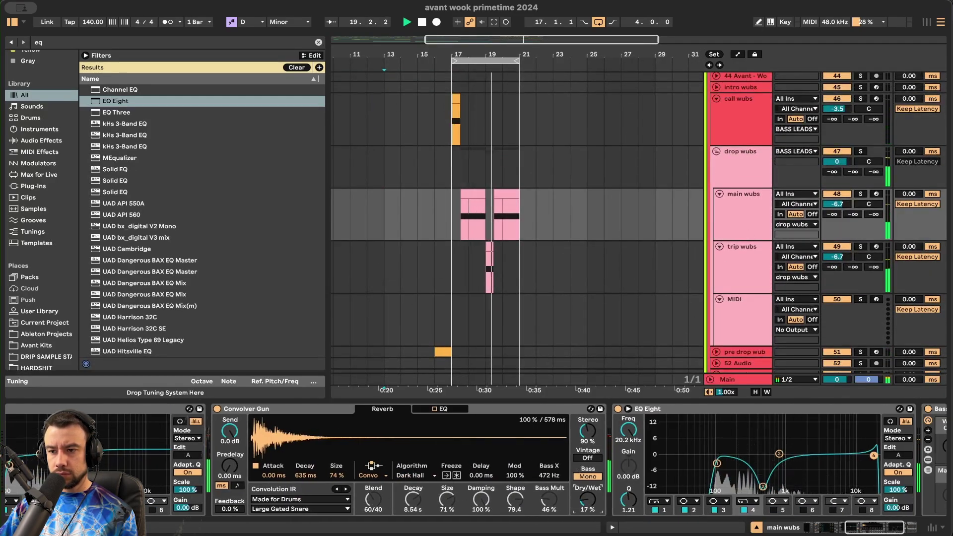
click(745, 264)
scroll(637, 447, right, 10)
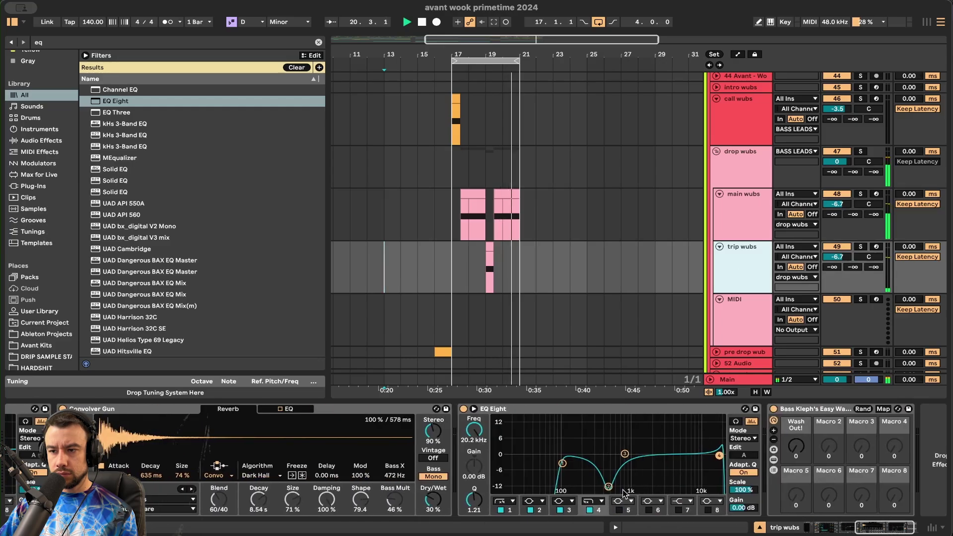
drag(441, 511, 442, 525)
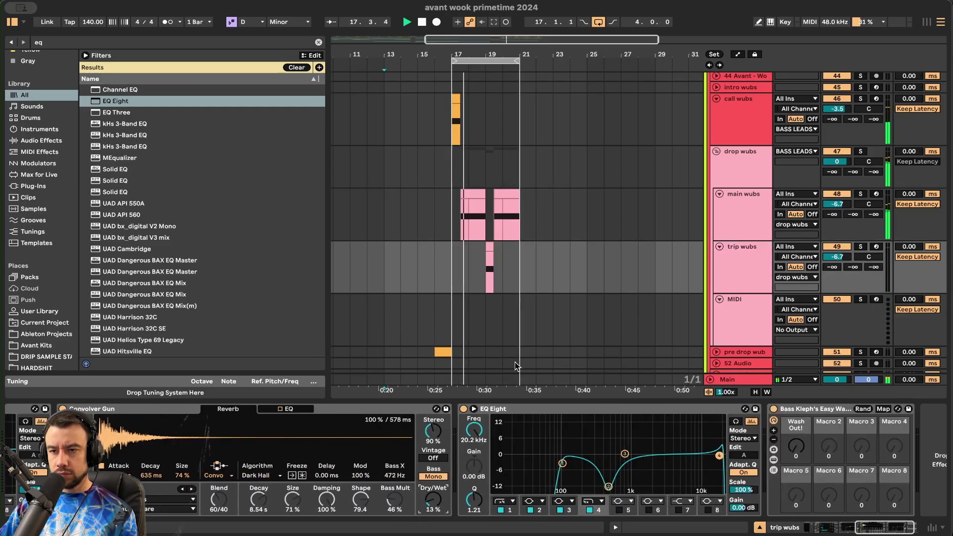
- Check the Main track's effect chain and loudness meter while the drop loops, and hide the device view
scroll(489, 308, up, 2)
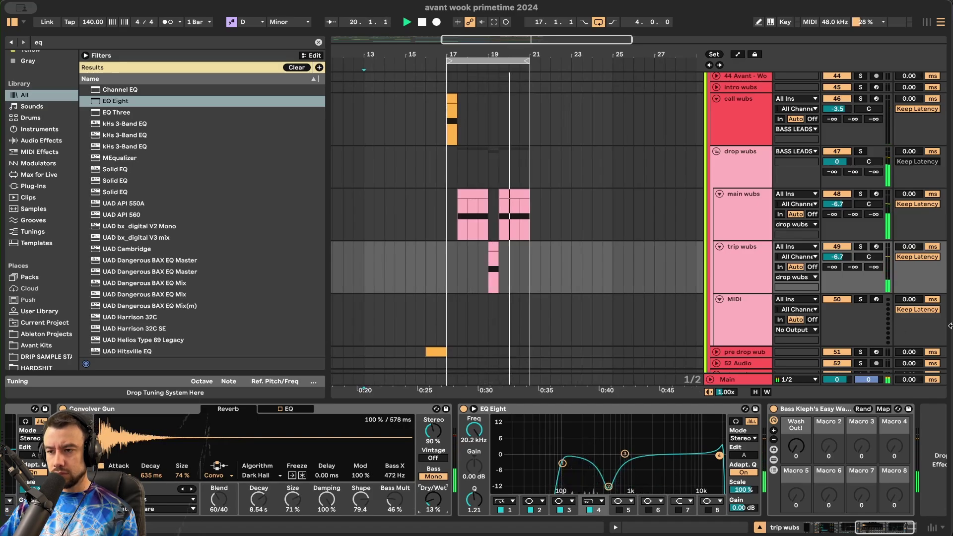
click(731, 378)
key(minus)
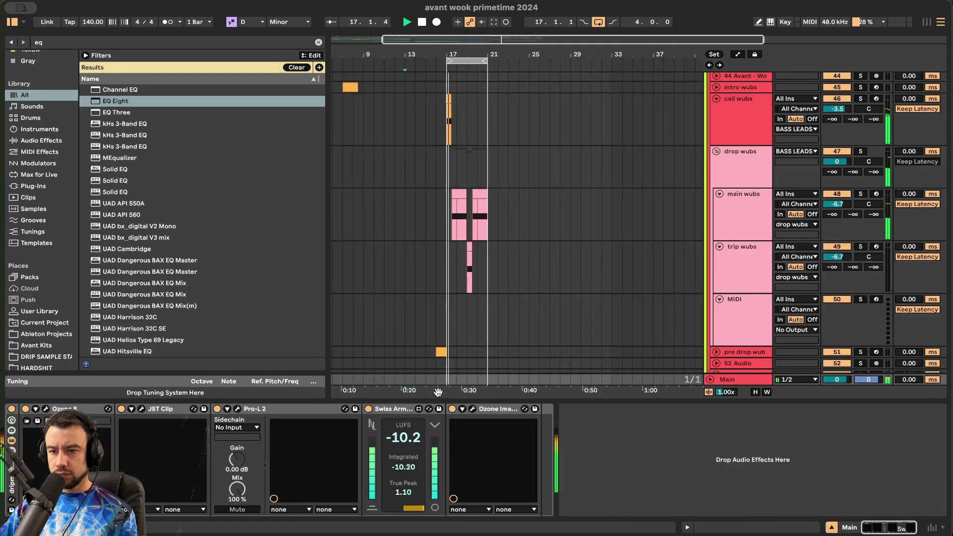
key(super+alt+l)
scroll(412, 400, up, 5)
click(419, 308)
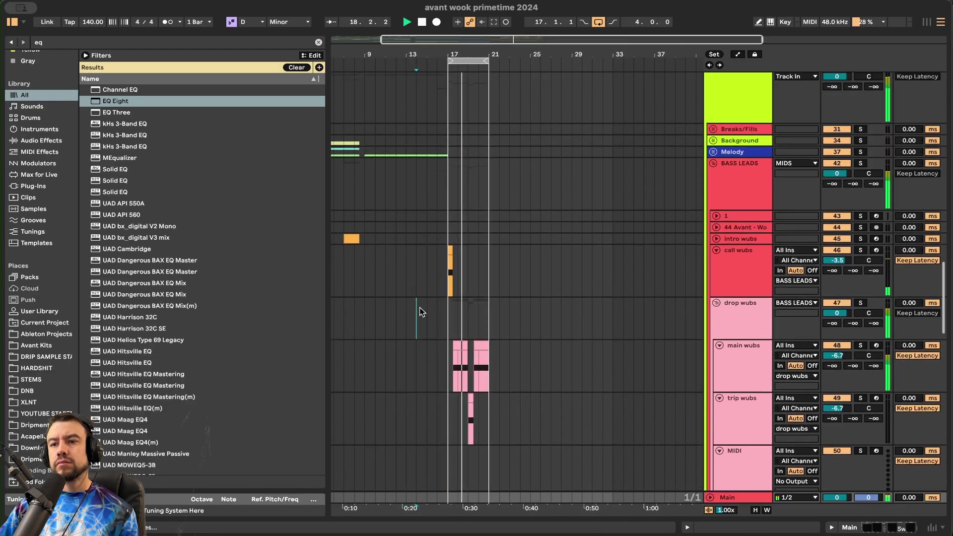
scroll(426, 337, up, 3)
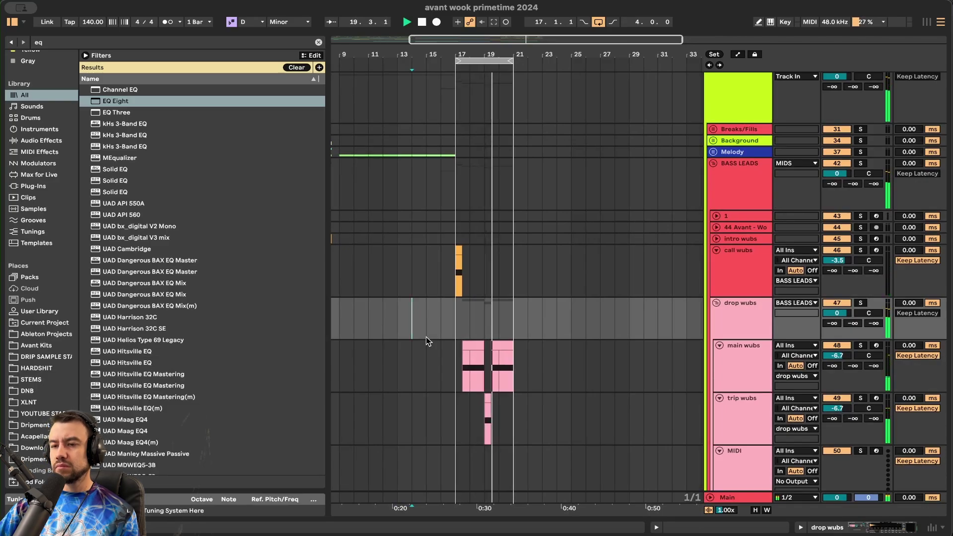
scroll(443, 336, up, 2)
scroll(479, 370, up, 2)
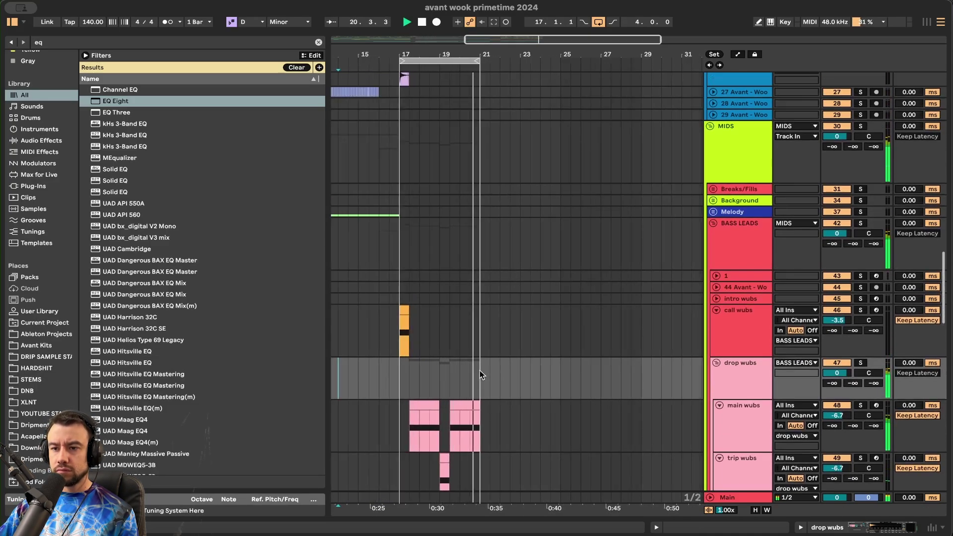
scroll(478, 370, down, 2)
- Duplicate bars 17 to 21 of all drop tracks up to bar 25, extend the loop to eight bars and play from bar 12
click(426, 365)
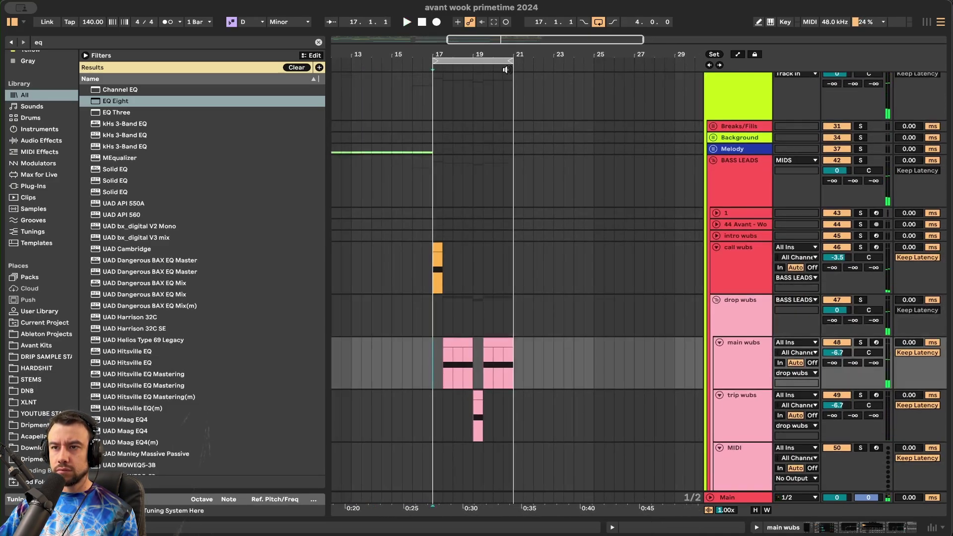
scroll(513, 142, up, 10)
drag(438, 118, 534, 432)
drag(511, 101, 433, 446)
key(super+d)
drag(509, 57, 591, 68)
click(343, 284)
key(space)
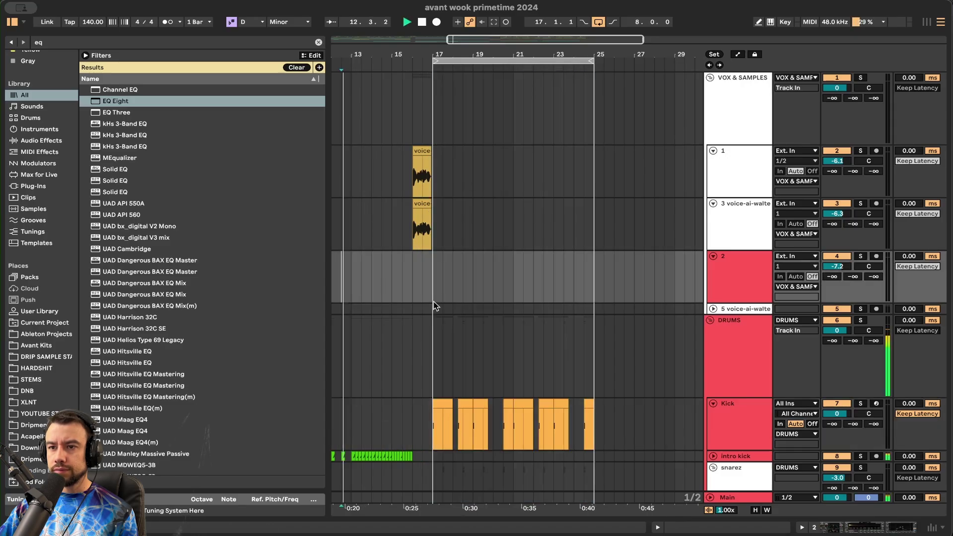
- Copy the first beat of the voice clips at bar 16 on both vocal tracks to bar 13
scroll(453, 307, down, 1)
scroll(453, 307, up, 3)
scroll(452, 307, left, 3)
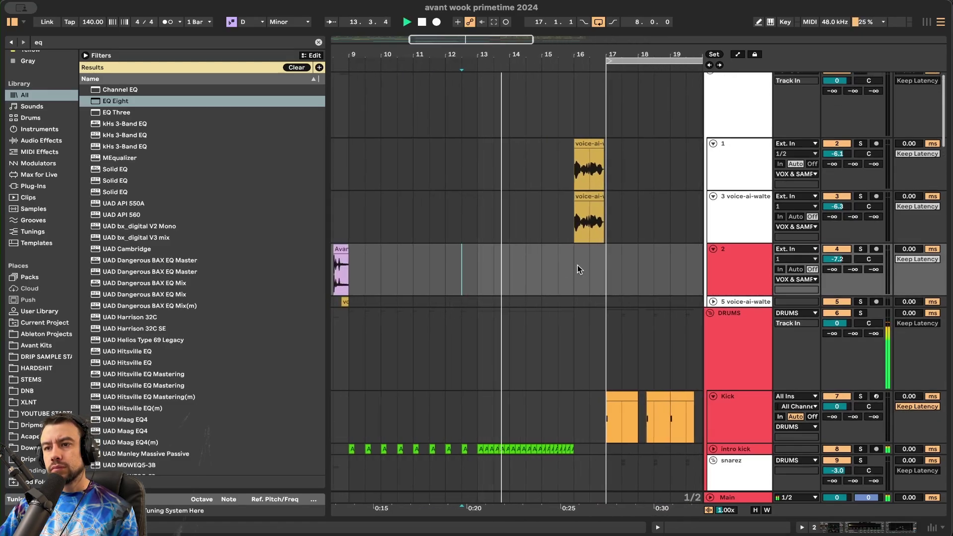
scroll(578, 268, up, 5)
drag(575, 175, 600, 221)
scroll(599, 221, down, 5)
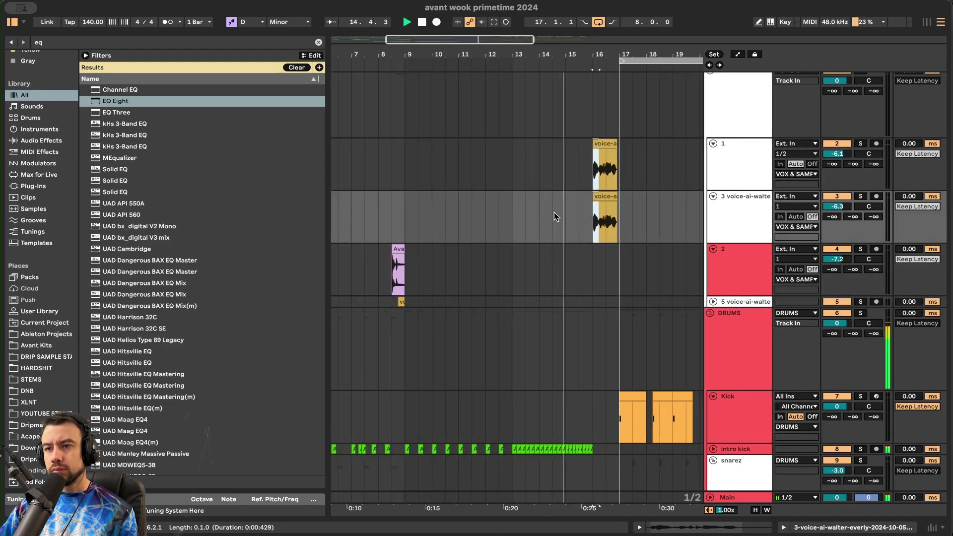
click(506, 167)
key(space)
key(space)
key(super+v)
- Trim the ends of both voice chops at bar 13 to about two thirds of a beat
scroll(545, 214, up, 5)
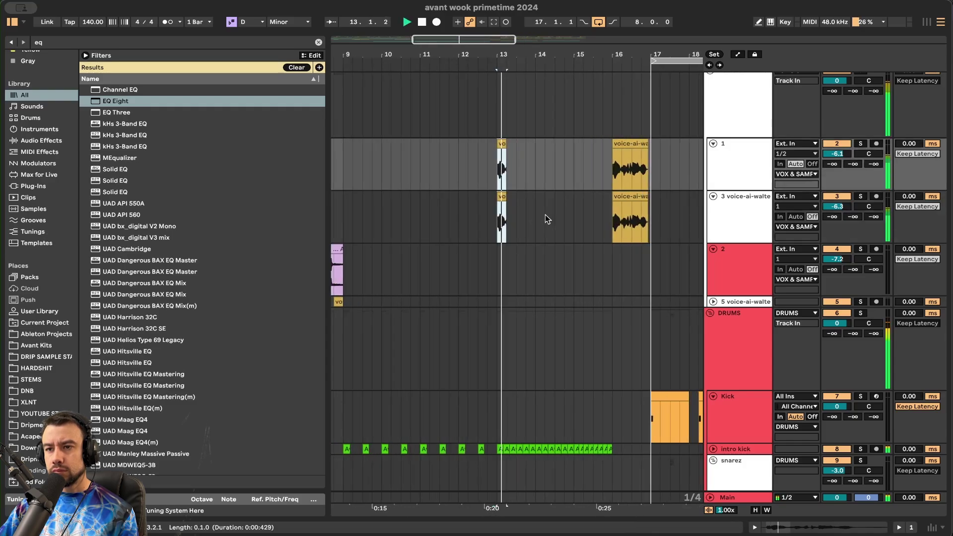
drag(438, 143, 428, 143)
key(space)
scroll(444, 205, up, 4)
scroll(444, 206, left, 3)
scroll(577, 201, down, 5)
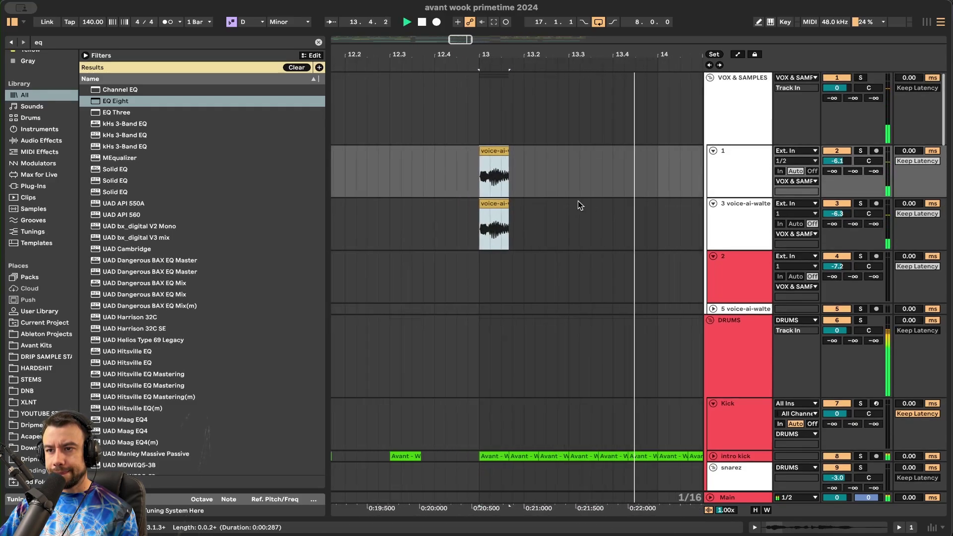
key(space)
key(space)
click(625, 180)
key(super+v)
scroll(624, 180, right, 4)
scroll(624, 180, down, 2)
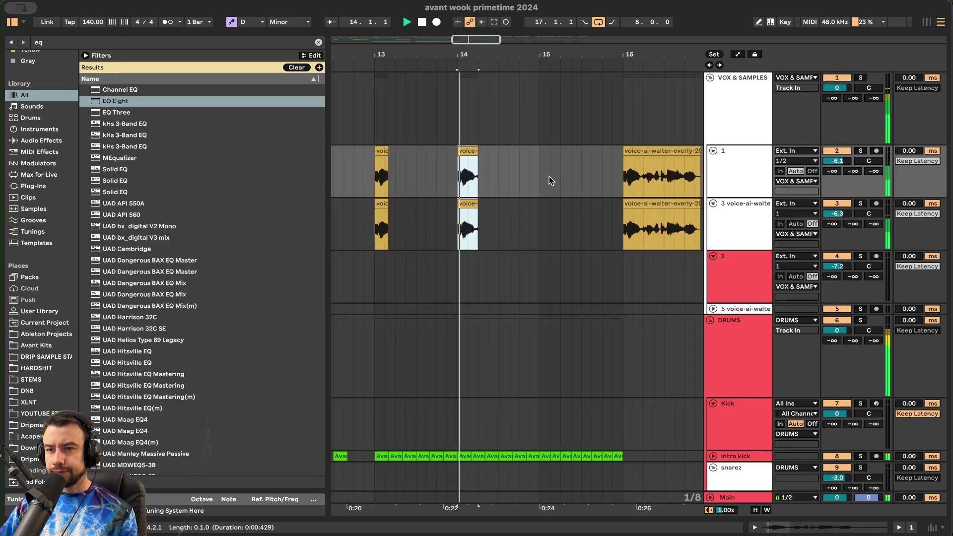
- Copy the trimmed voice chops from bar 13 on both vocal tracks to 14, 15 and 15.3
drag(461, 184, 375, 185)
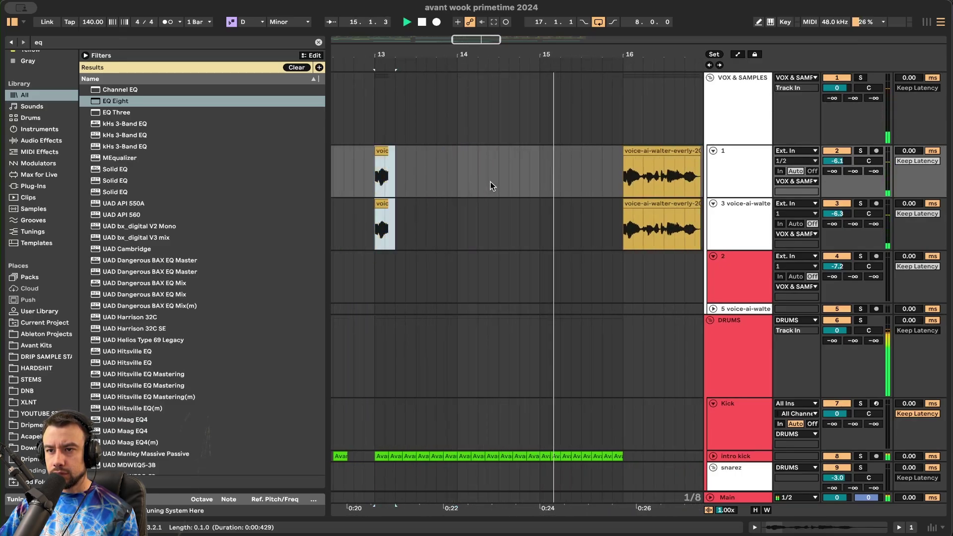
click(456, 182)
key(super+v)
click(540, 183)
key(super+v)
click(586, 179)
key(super+v)
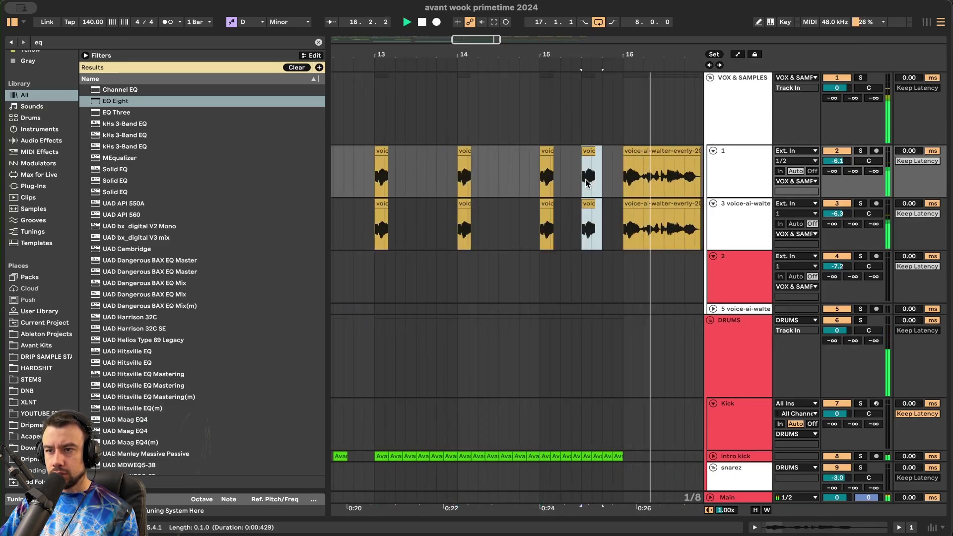
- Delete the ride clips in the first half of bars 18, 19 and 20 on track 25
scroll(585, 180, down, 4)
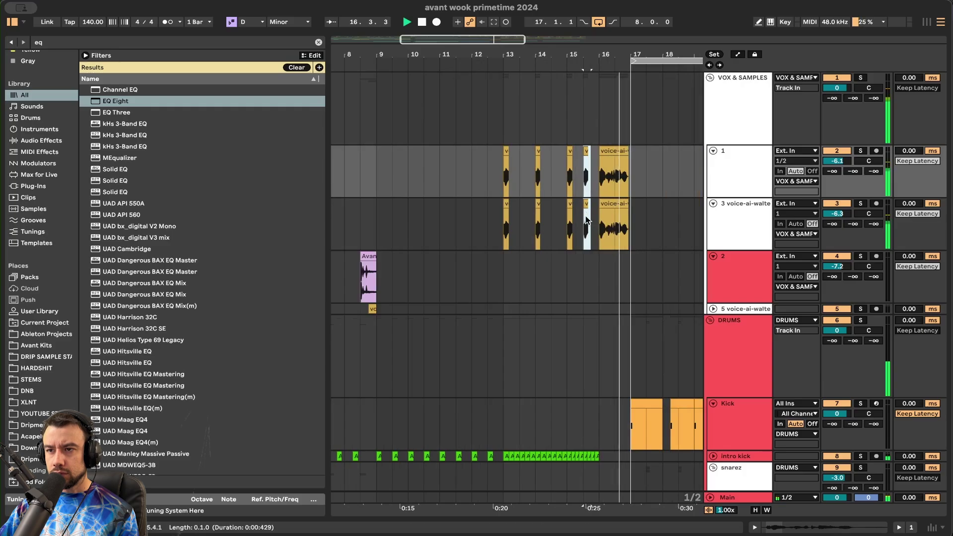
click(431, 166)
scroll(538, 301, down, 4)
scroll(611, 330, up, 3)
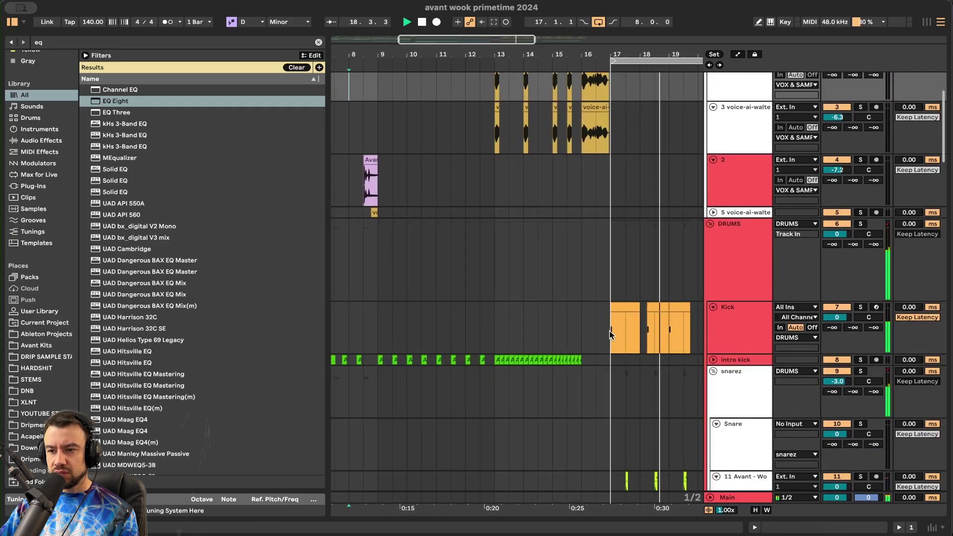
scroll(610, 355, down, 6)
scroll(610, 355, right, 3)
scroll(604, 358, up, 3)
scroll(600, 359, down, 10)
scroll(600, 359, left, 2)
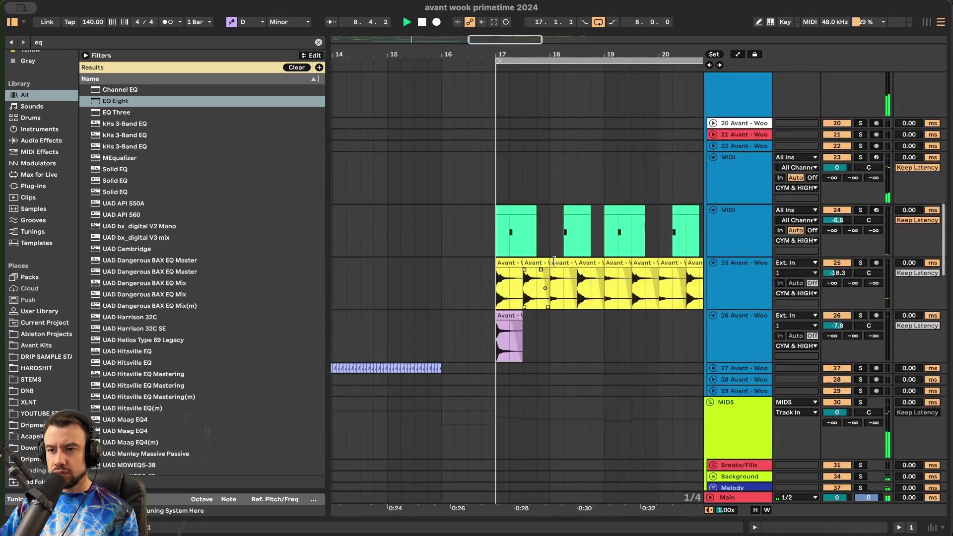
click(560, 263)
drag(560, 263, 509, 274)
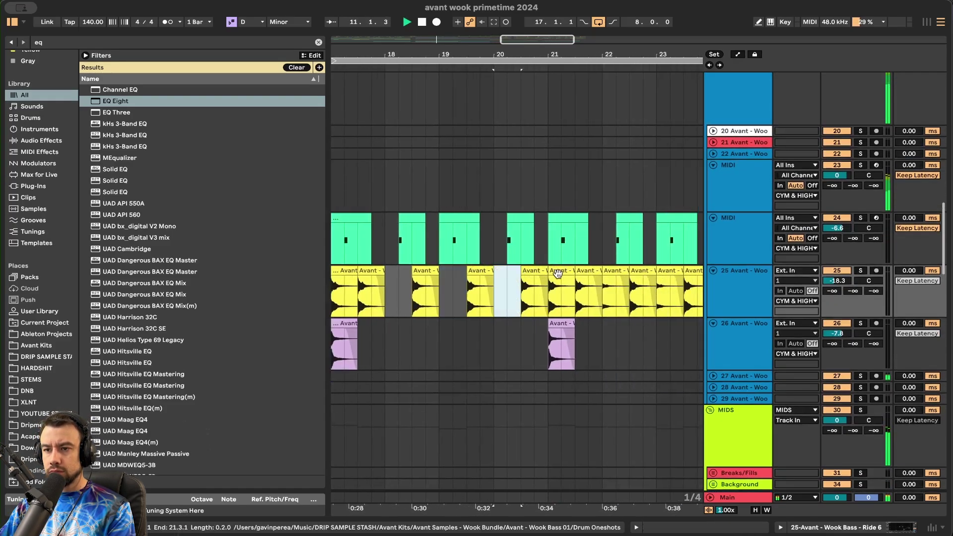
- Delete the ride clips in the first half of bars 21, 22, 23 and 24 on track 25
click(556, 274)
key(Delete)
click(616, 273)
key(Delete)
click(664, 273)
key(Delete)
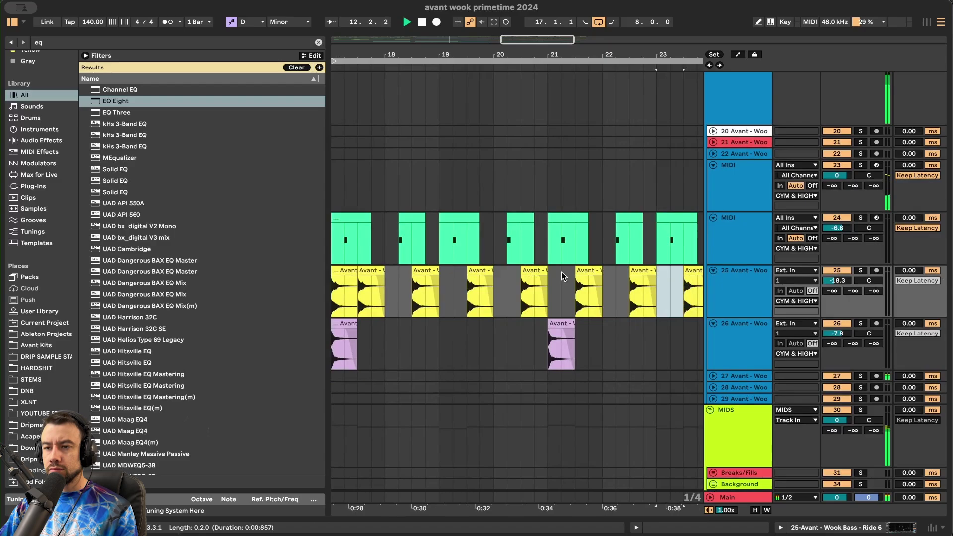
scroll(562, 275, down, 3)
click(644, 274)
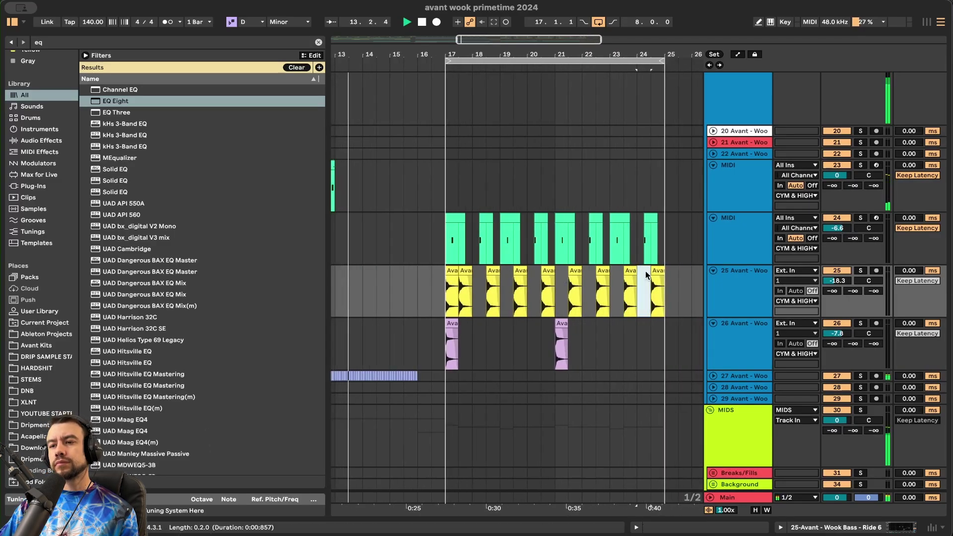
- Duplicate the first beat of voice chops at bar 13 on both vocal tracks across every beat up to bar 16
scroll(645, 274, up, 15)
scroll(645, 273, left, 3)
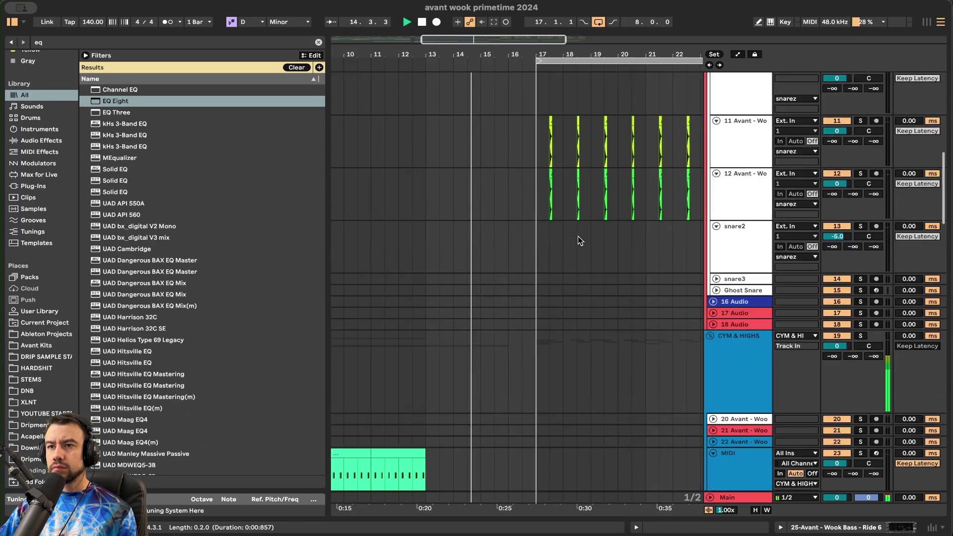
scroll(454, 214, up, 3)
scroll(454, 213, up, 4)
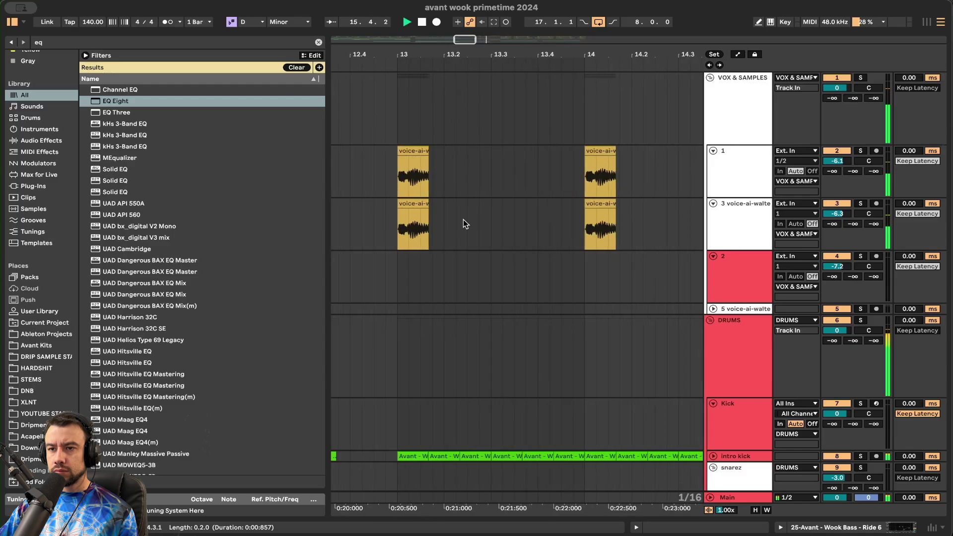
drag(441, 234, 391, 180)
key(super+d)
key(super+d)
key(super+d)
key(super+d)
key(super+d)
key(super+d)
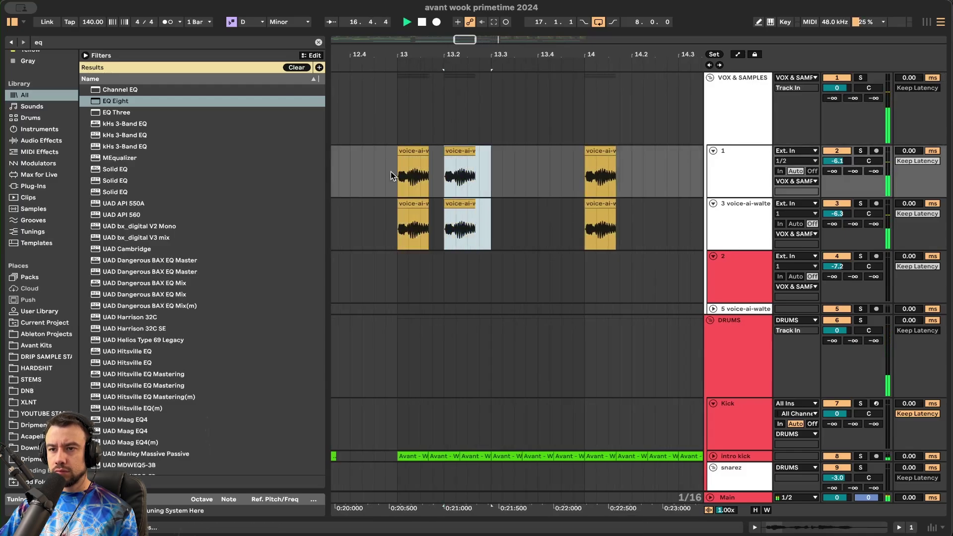
scroll(391, 179, down, 6)
key(super+d)
key(super+d)
key(super+d)
key(super+d)
key(super+d)
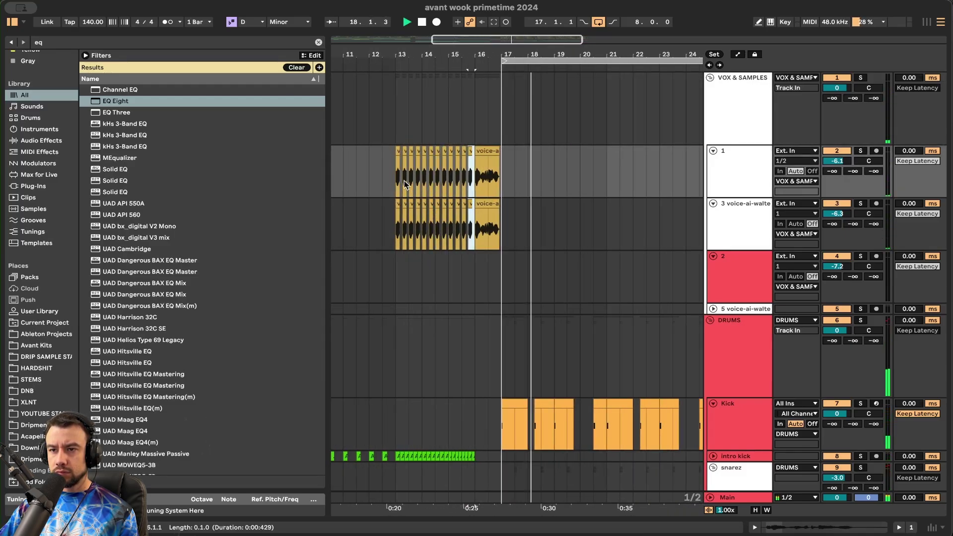
- Add a long fade-out to the first voice chop at bar 13 on both vocal tracks
scroll(402, 217, up, 4)
scroll(401, 217, up, 4)
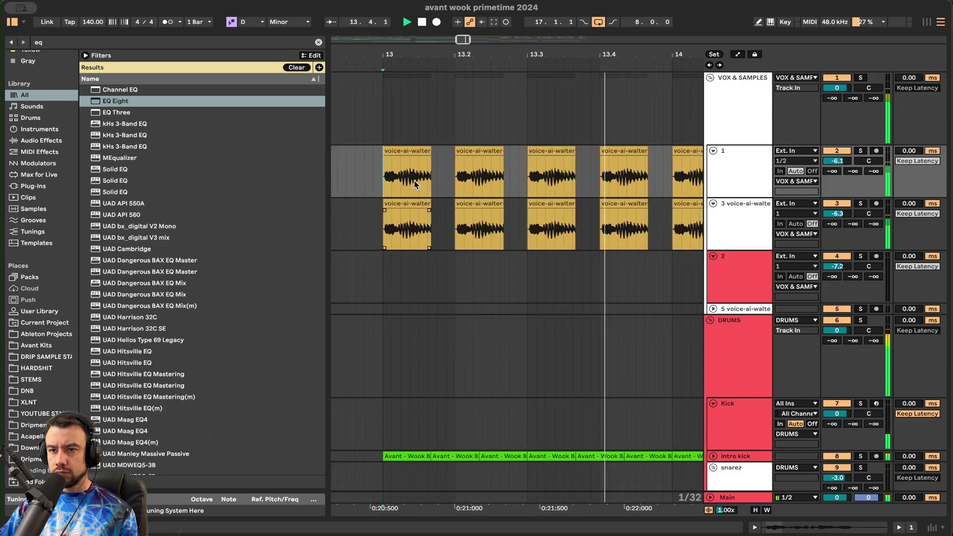
click(419, 211)
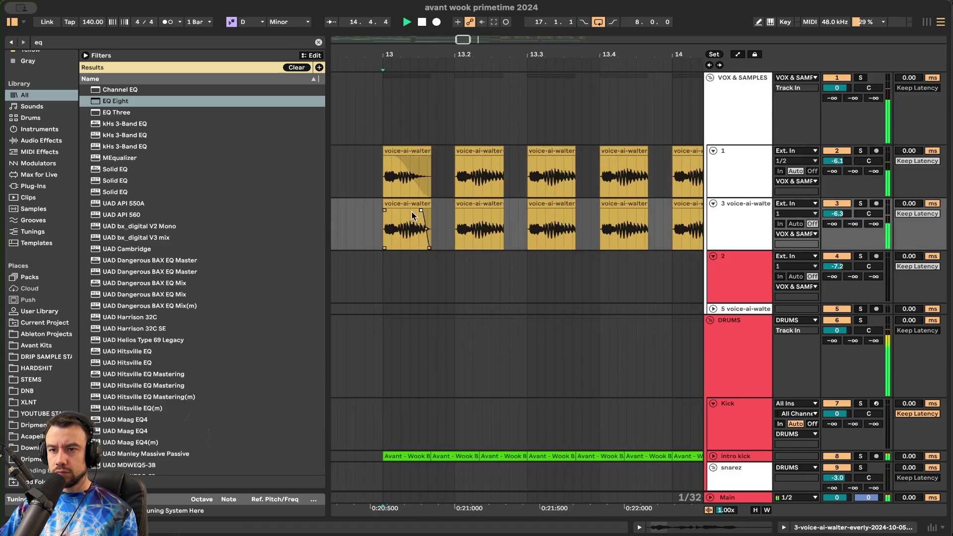
- Duplicate the faded voice chops at bar 13 on both vocal tracks over every remaining beat up to bar 16
drag(455, 226, 379, 161)
key(super+d)
key(super+d)
scroll(380, 163, down, 4)
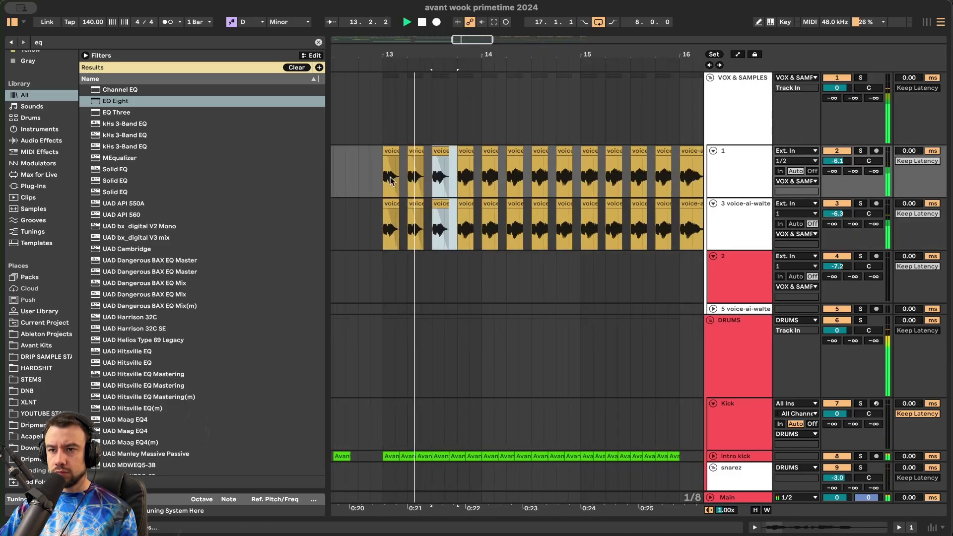
key(super+d)
key(super+d)
key(super+d)
scroll(449, 224, down, 2)
key(super+d)
key(super+d)
key(super+d)
key(super+d)
key(super+d)
key(super+d)
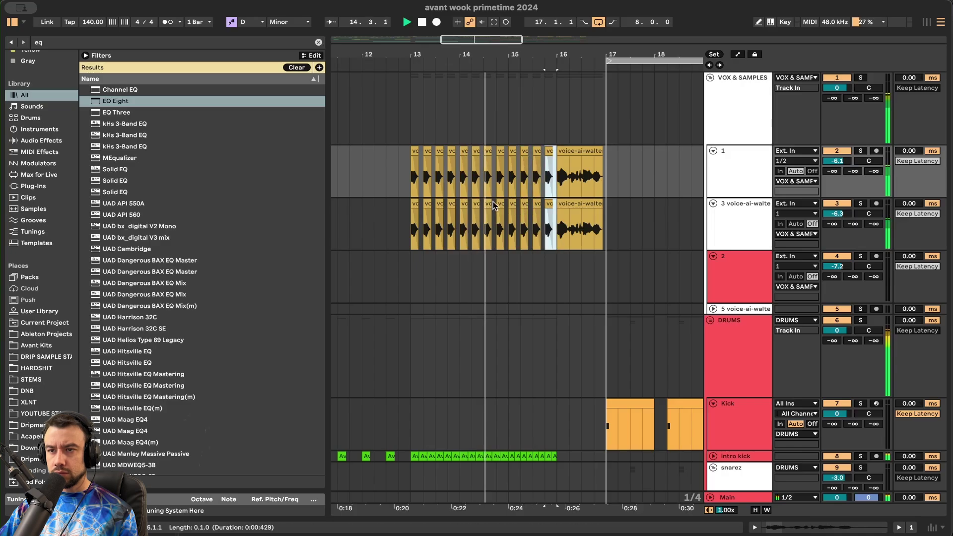
- Trim the bar 15 voice chops on both vocal tracks to half a beat and duplicate them up to bar 16
scroll(493, 201, up, 5)
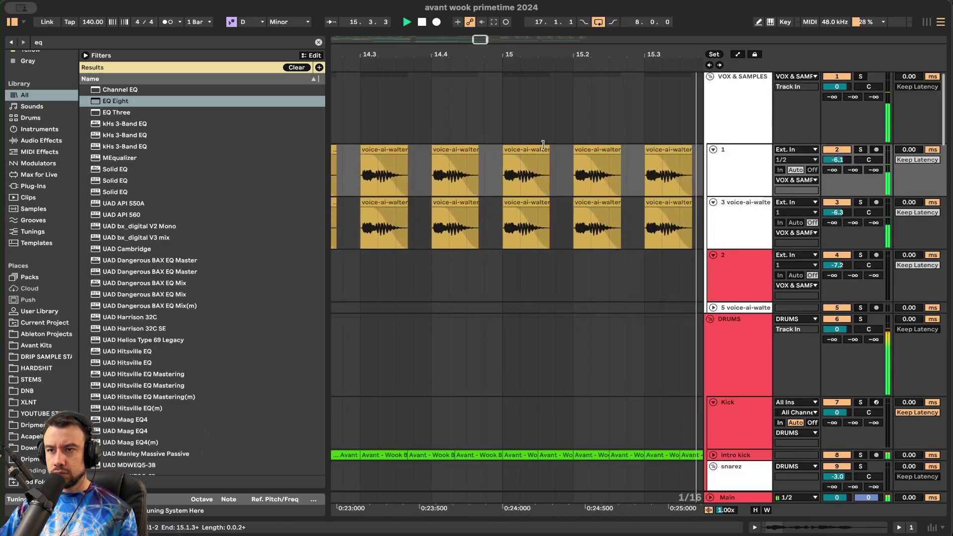
drag(549, 201, 536, 201)
drag(528, 146, 538, 148)
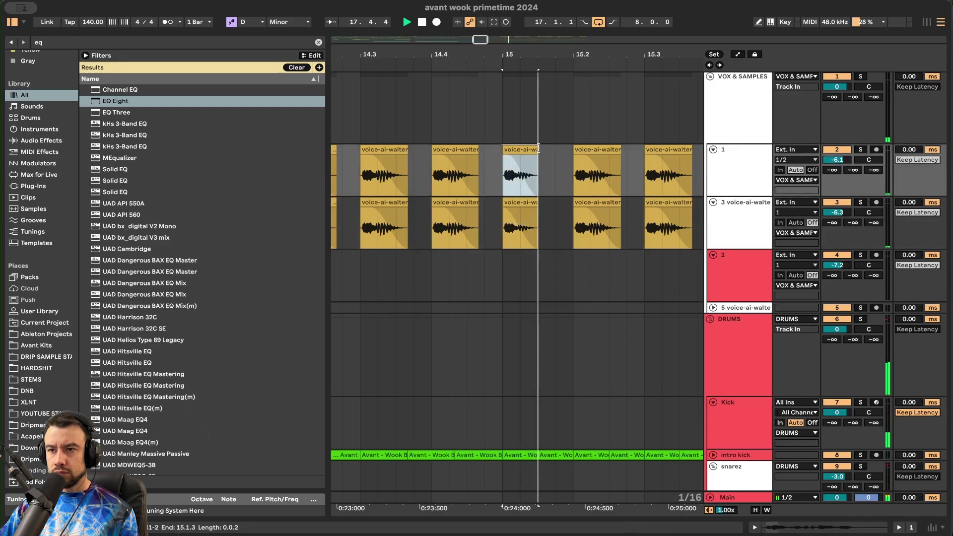
drag(529, 191, 525, 211)
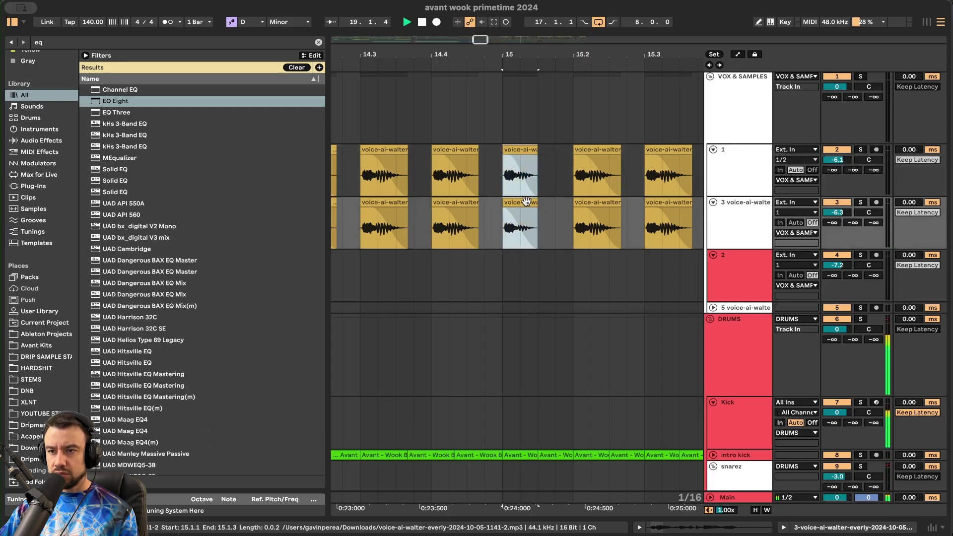
scroll(526, 202, down, 5)
key(super+d)
key(super+d)
key(super+d)
key(super+d)
key(super+d)
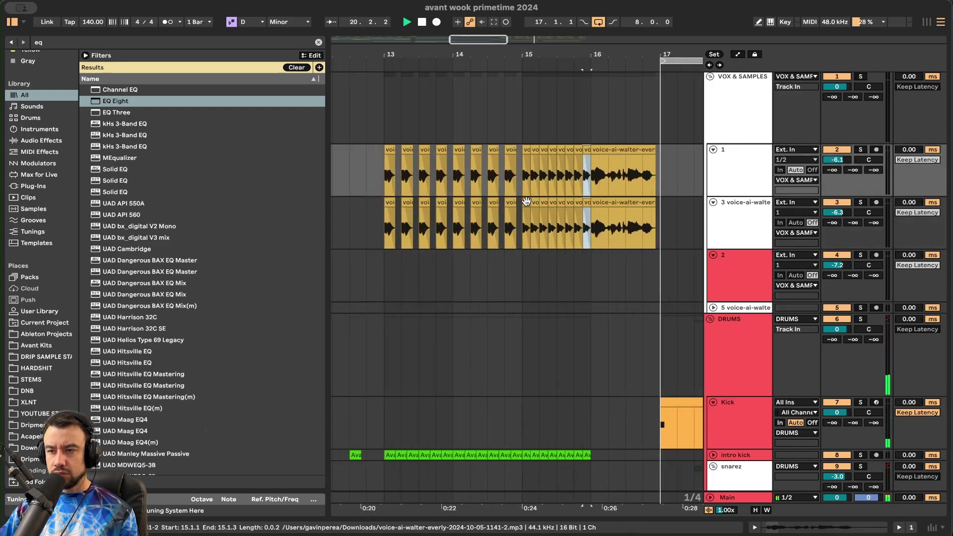
scroll(527, 201, down, 3)
key(super+d)
key(super+d)
key(super+d)
key(super+z)
key(super+z)
key(super+z)
- Consolidate the voice chops from bar 13 to bar 16 on both vocal tracks
scroll(564, 201, up, 2)
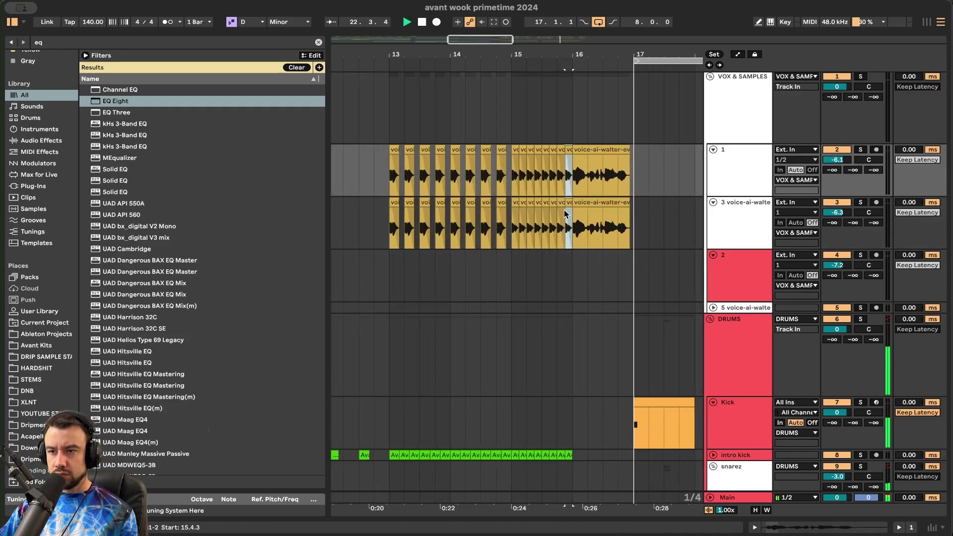
drag(513, 221, 393, 186)
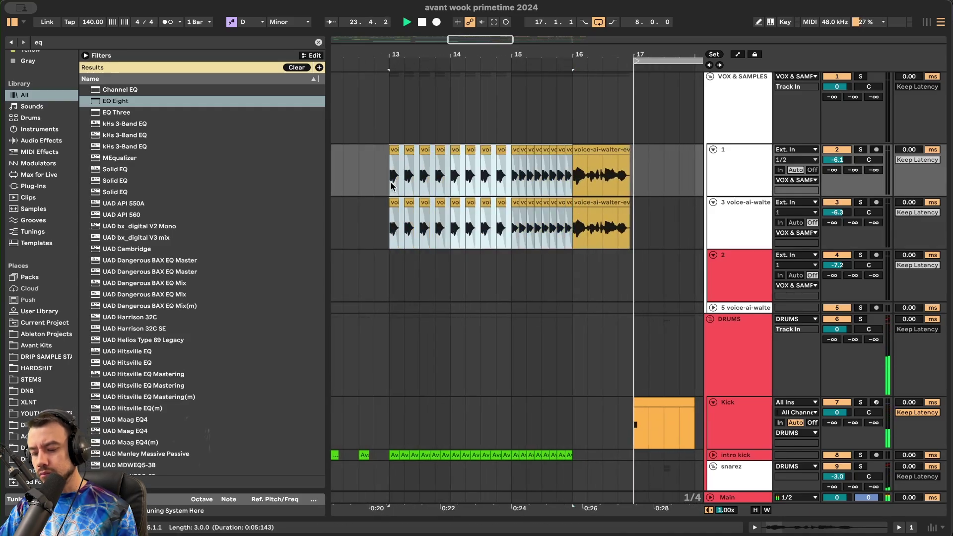
key(super+j)
key(Return)
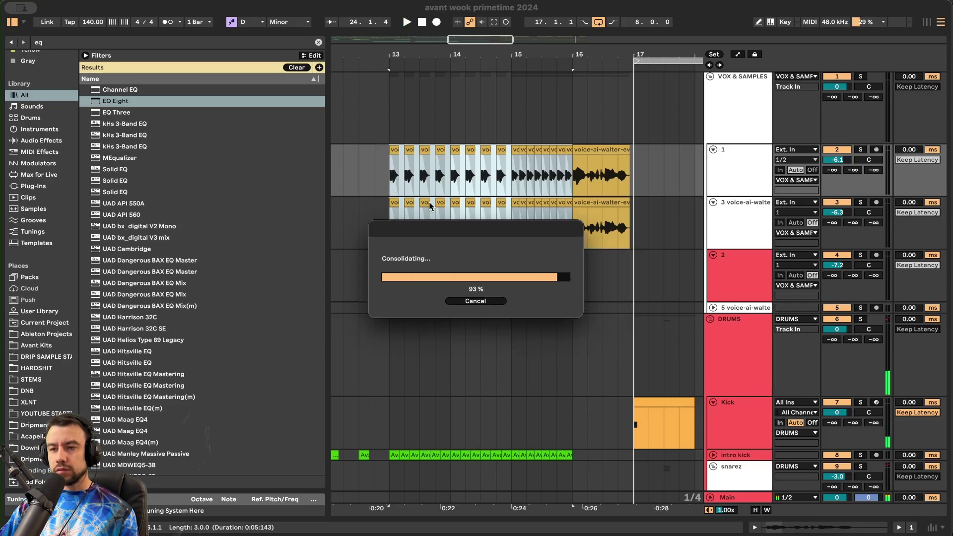
- Draw a curved Transposition envelope rising from 0 to +7 st across the consolidated chop clip on the first vocal track
double_click(452, 159)
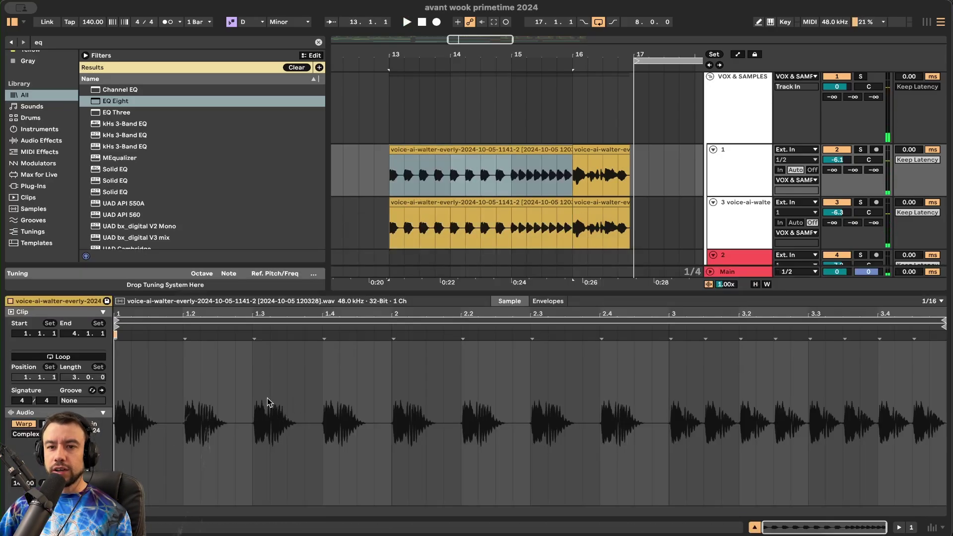
click(559, 301)
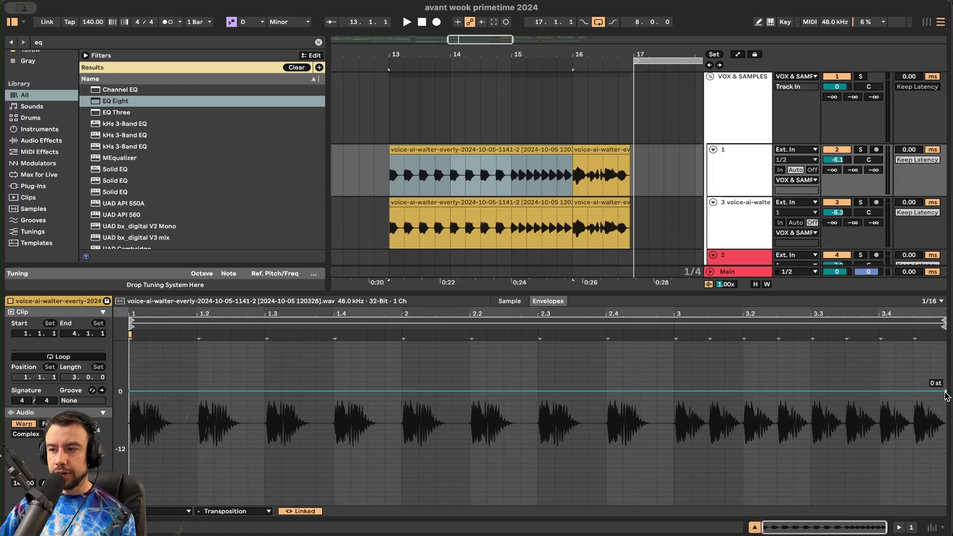
drag(946, 392, 946, 357)
key(space)
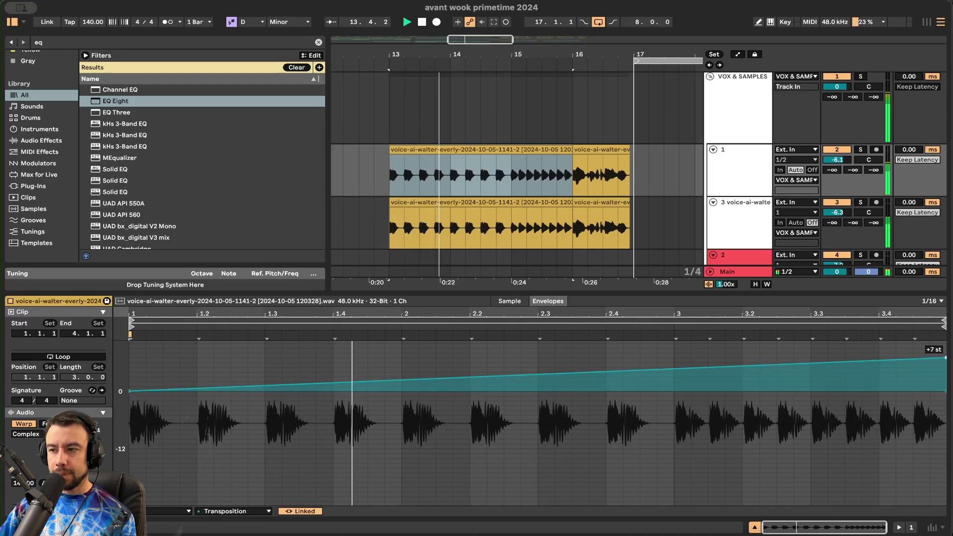
drag(583, 376, 585, 397)
- Copy the whole transposition curve to the start of the consolidated clip on the second vocal track and play it back
click(736, 434)
key(super+a)
click(489, 222)
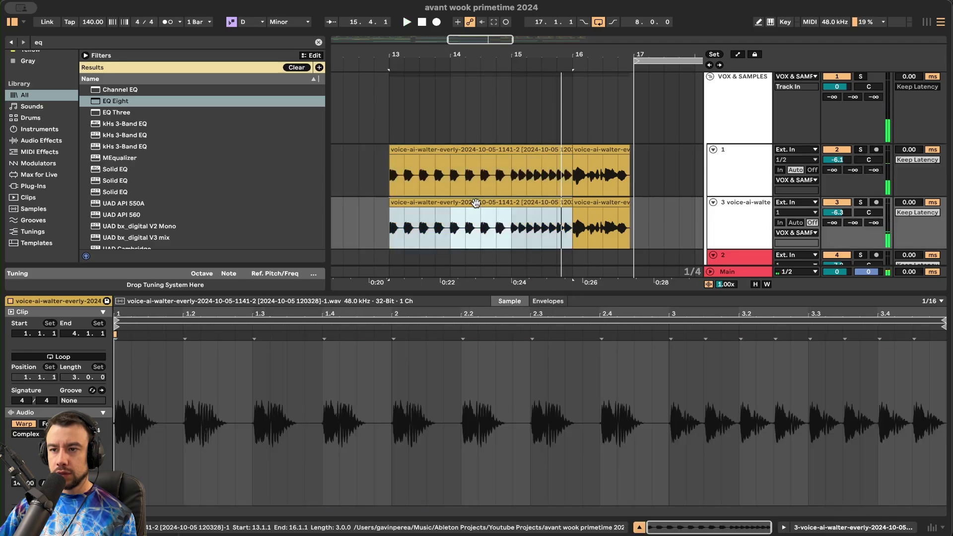
click(326, 468)
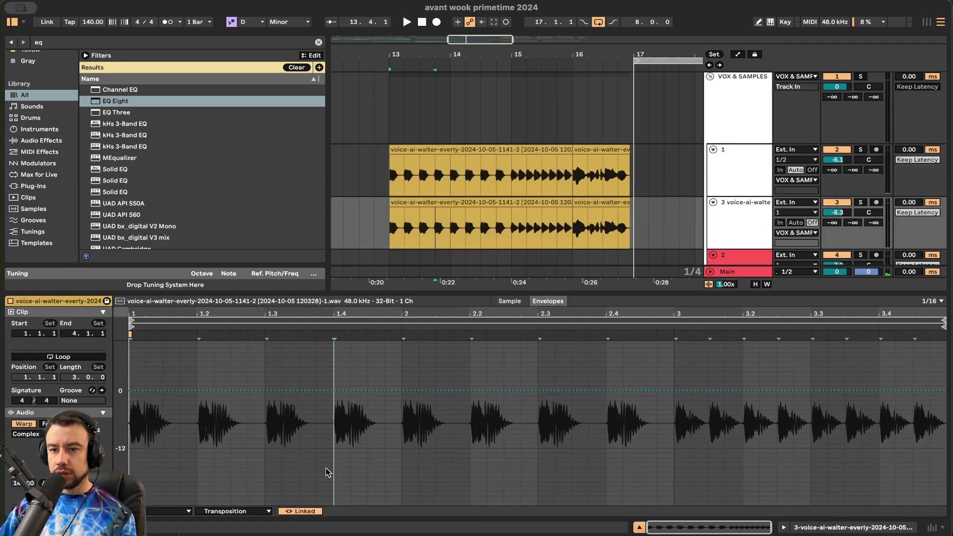
key(super+v)
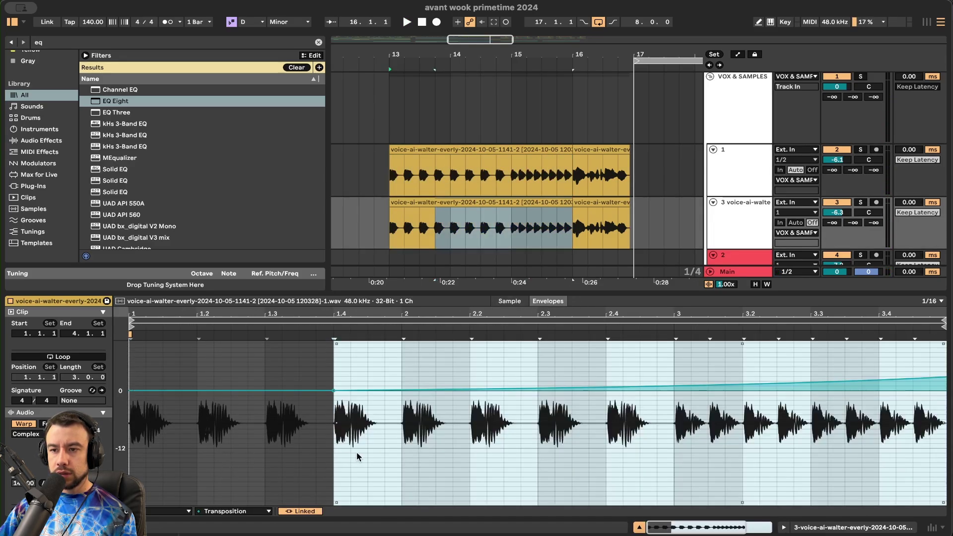
key(super+z)
click(132, 451)
key(super+v)
key(space)
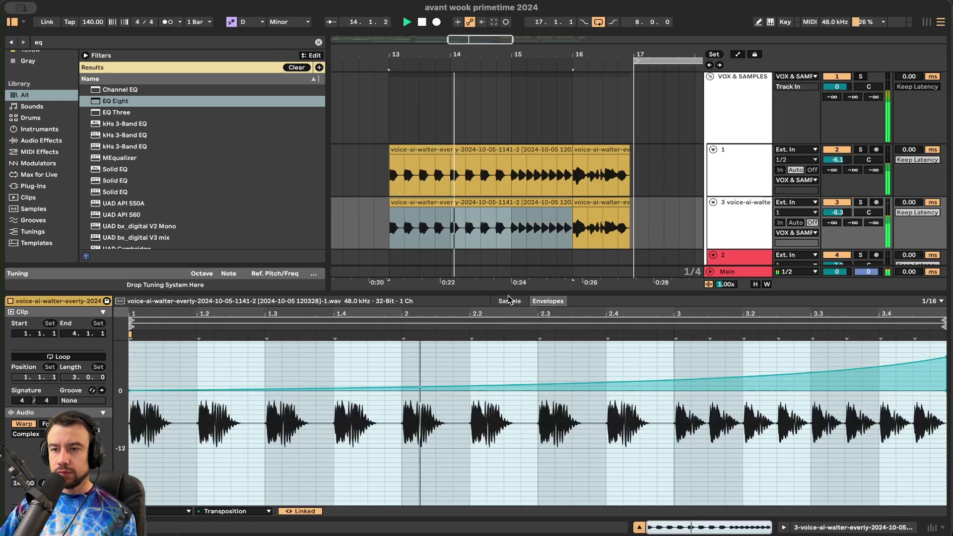
key(super+alt+l)
- Lower the clip gain of the consolidated voice chop clips at bar 13 on both vocal tracks
scroll(506, 295, down, 4)
click(449, 269)
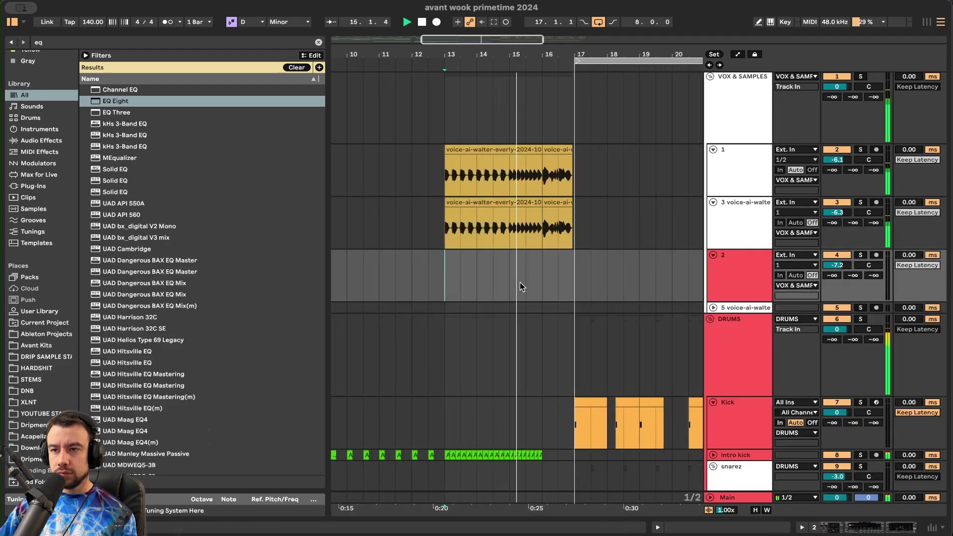
scroll(533, 213, up, 3)
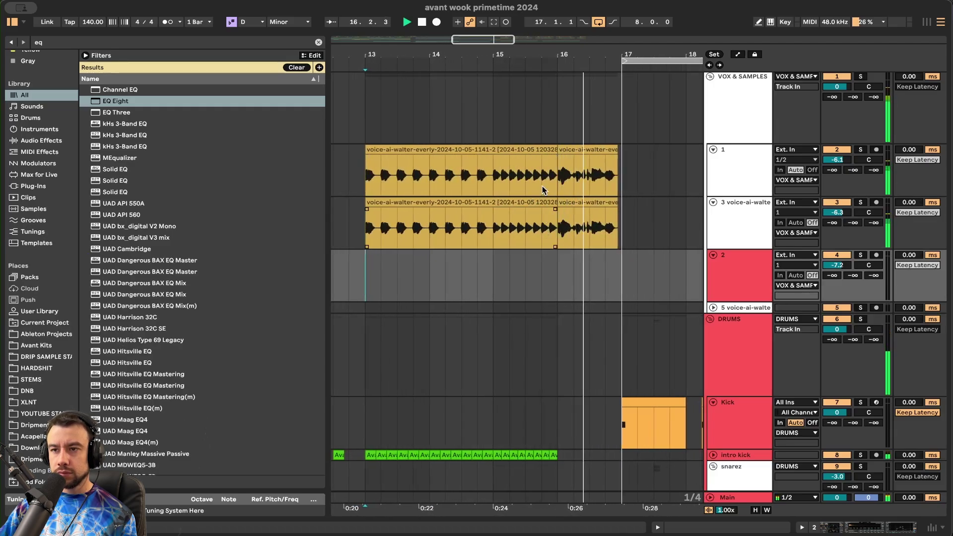
scroll(542, 185, down, 4)
click(519, 150)
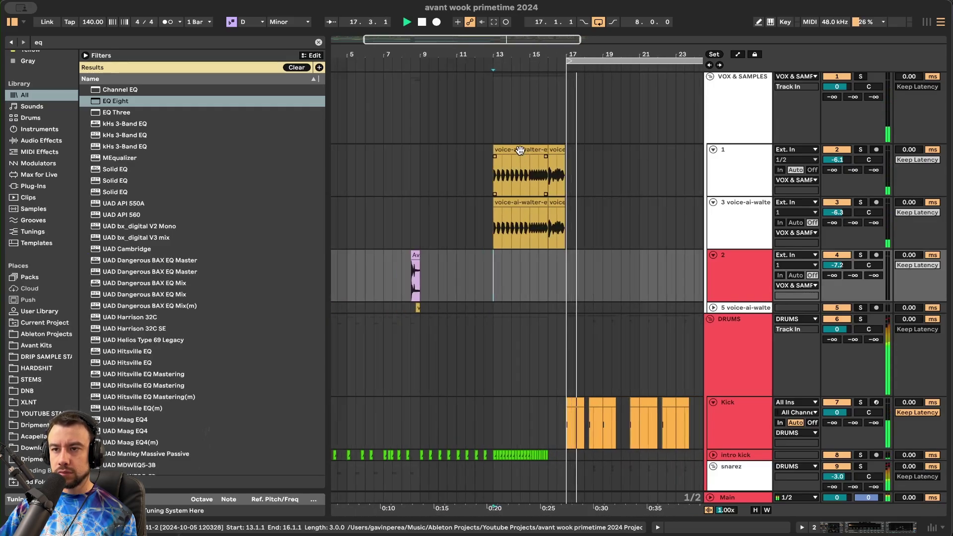
double_click(520, 150)
click(94, 447)
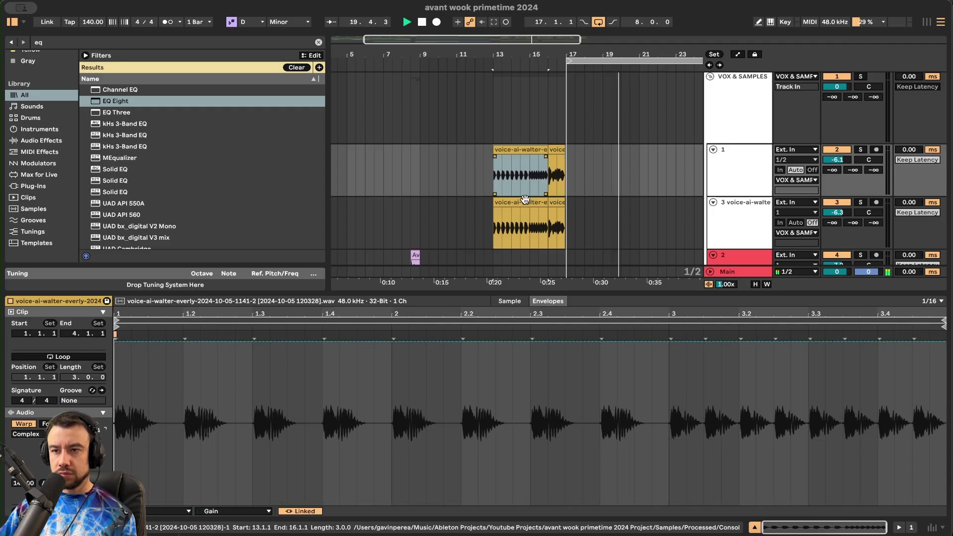
click(518, 215)
click(94, 447)
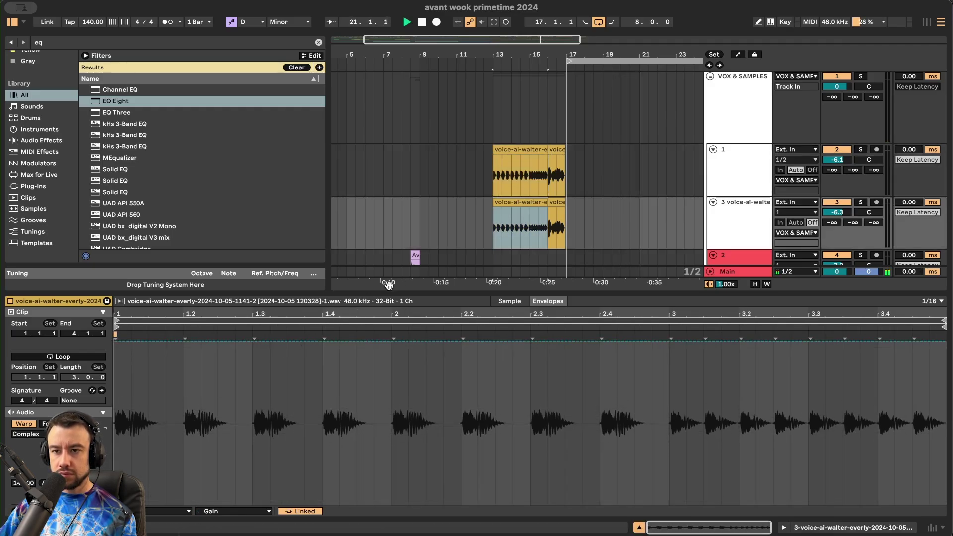
key(alt+super+l)
- Search the Avant Kits folder for "clap" and audition Avant - Wook Bass - Clap 3.wav
scroll(390, 284, right, 5)
scroll(390, 284, down, 3)
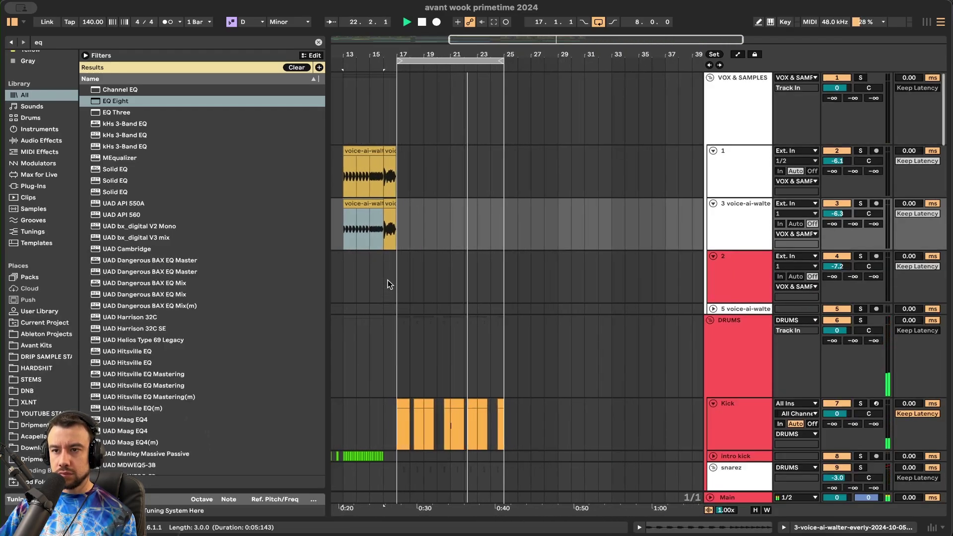
scroll(388, 284, down, 20)
scroll(388, 284, up, 6)
scroll(388, 284, up, 4)
scroll(388, 282, down, 2)
key(super+f)
text(c)
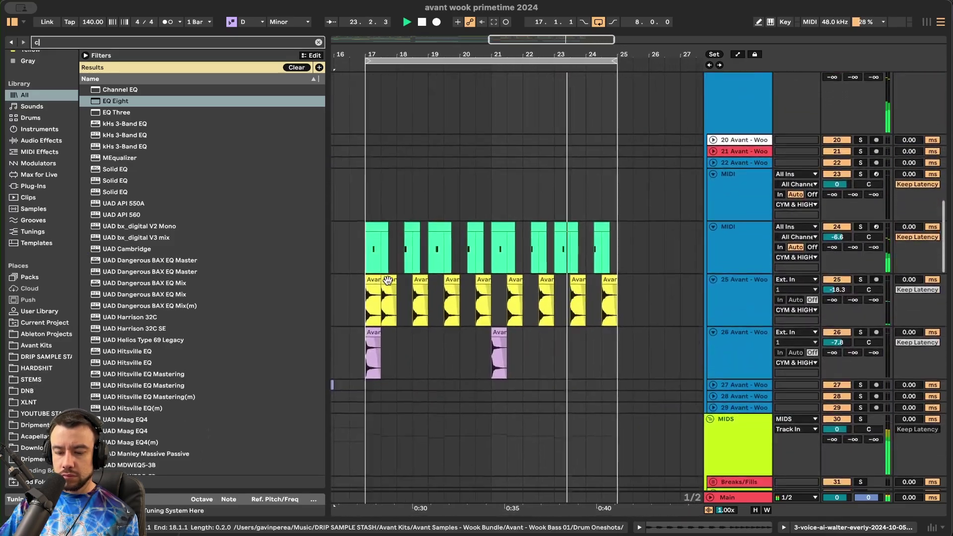
text(lap)
click(36, 344)
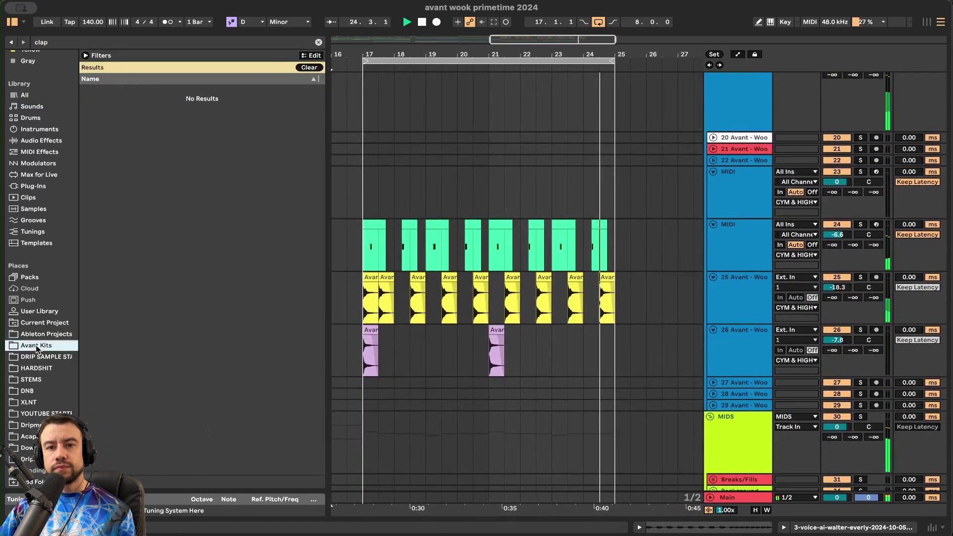
click(108, 260)
click(150, 272)
click(167, 295)
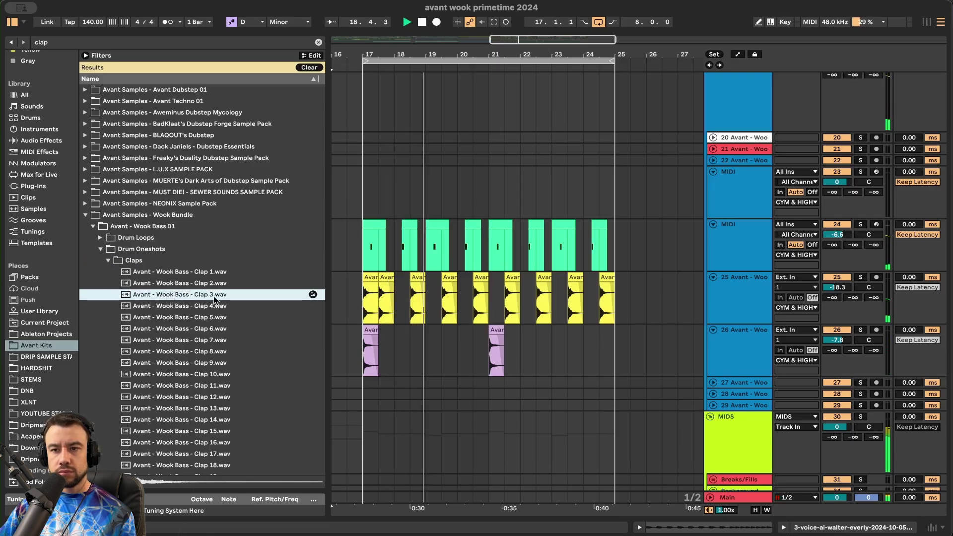
- Duplicate the eighth-note hit at 18.2 on MIDI track 24 directly behind itself and play the drop from bar 17
scroll(428, 298, down, 15)
scroll(374, 318, up, 15)
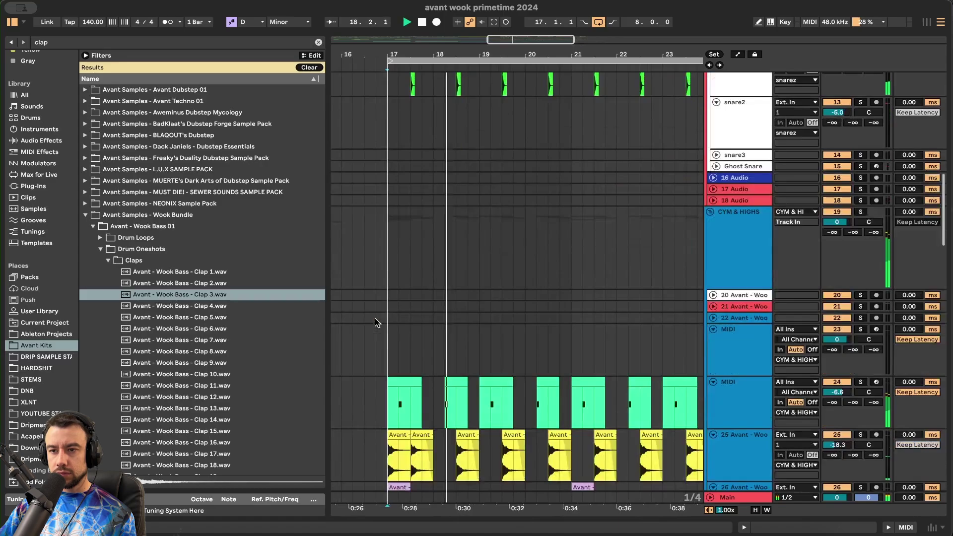
scroll(375, 319, down, 4)
key(space)
key(space)
scroll(428, 352, up, 4)
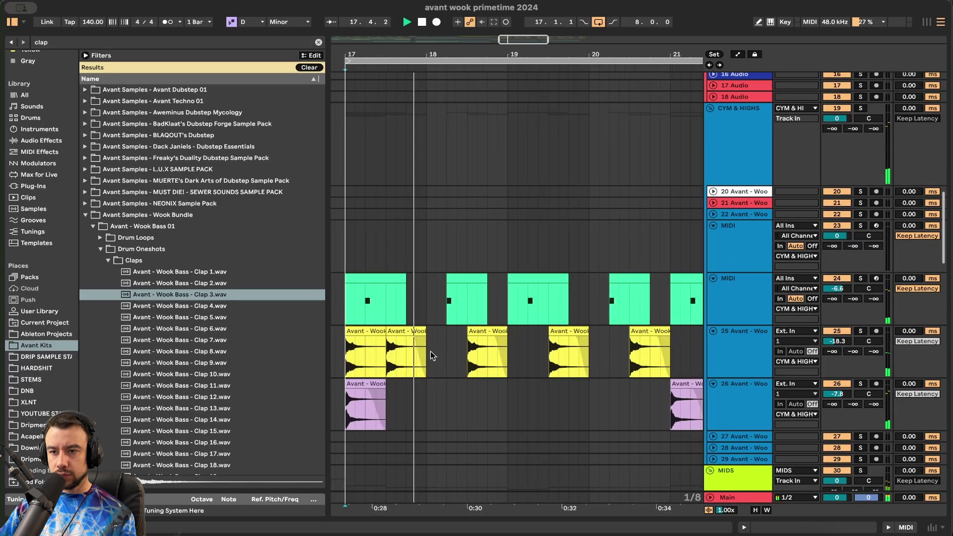
scroll(452, 338, up, 3)
drag(516, 277, 452, 279)
key(super+d)
scroll(454, 311, up, 2)
scroll(455, 307, up, 1)
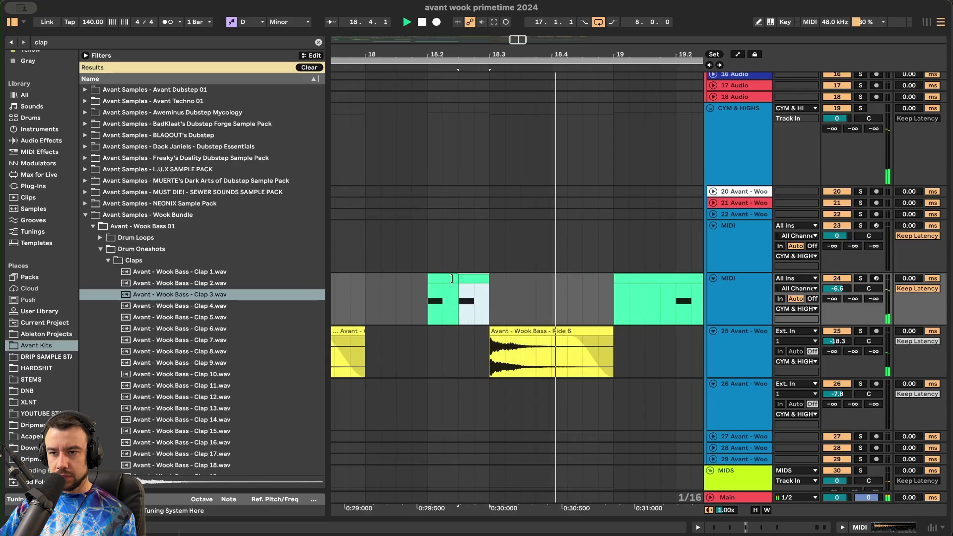
click(452, 308)
scroll(436, 277, down, 5)
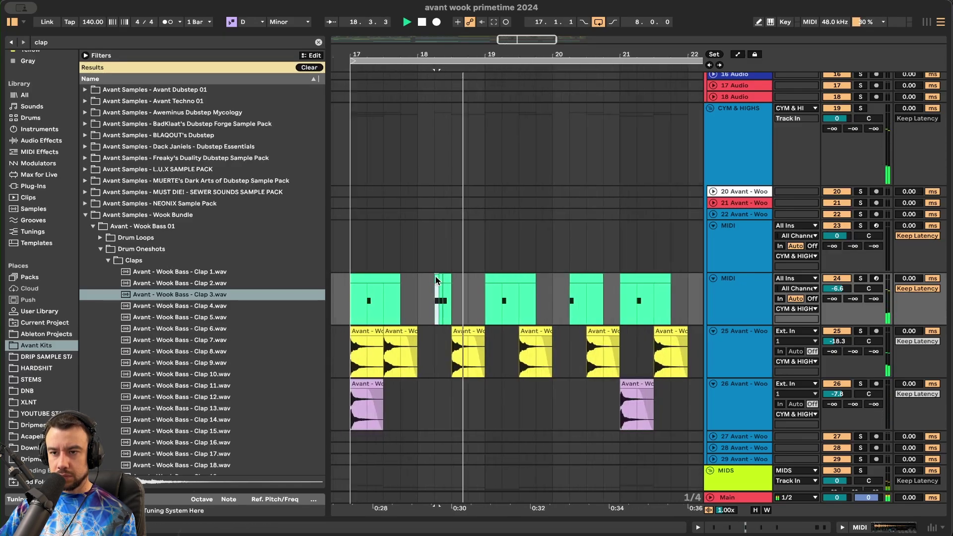
scroll(436, 277, left, 2)
click(396, 271)
key(space)
key(space)
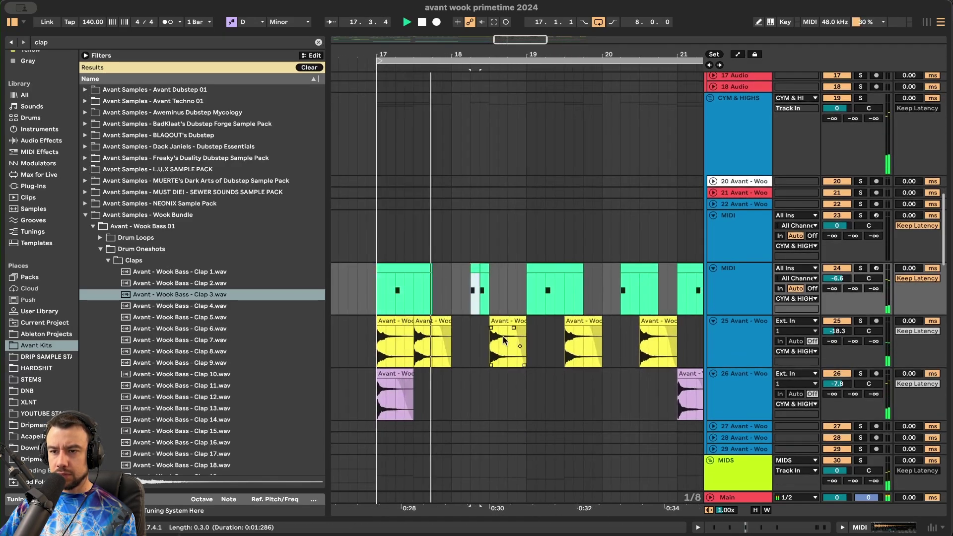
- Duplicate the eighth-note kick hit at 18.2 on the Kick track and play back the fill
scroll(503, 340, up, 5)
scroll(503, 335, up, 6)
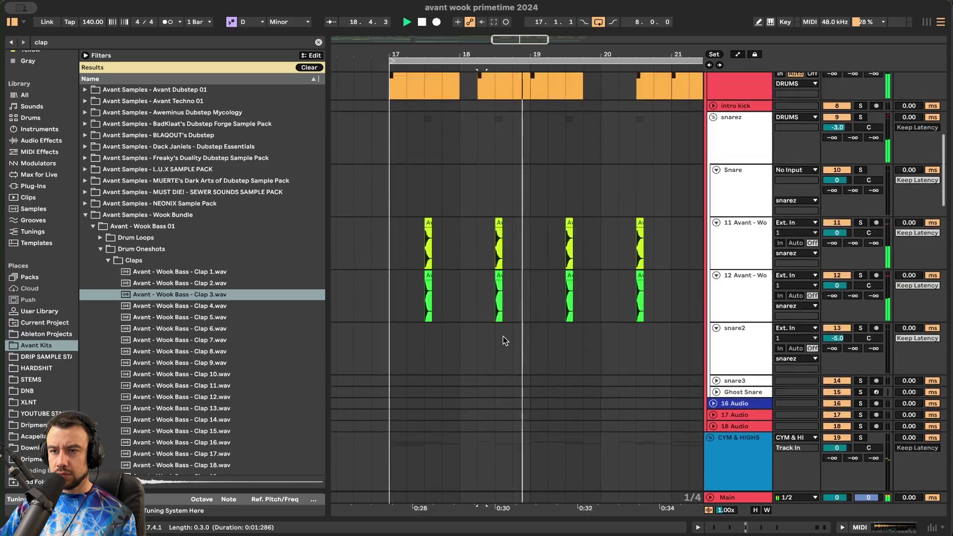
scroll(490, 311, up, 4)
key(space)
drag(543, 268, 530, 267)
key(super+d)
key(super+d)
click(530, 267)
key(space)
key(space)
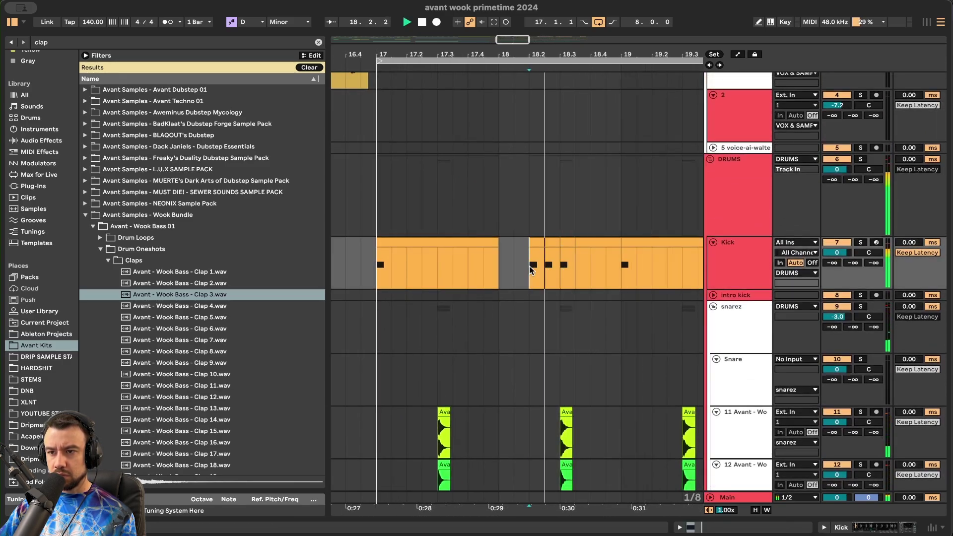
- Move the first kick of the fill from 18.2 to 17.4 on the Kick track
scroll(530, 268, down, 2)
click(431, 266)
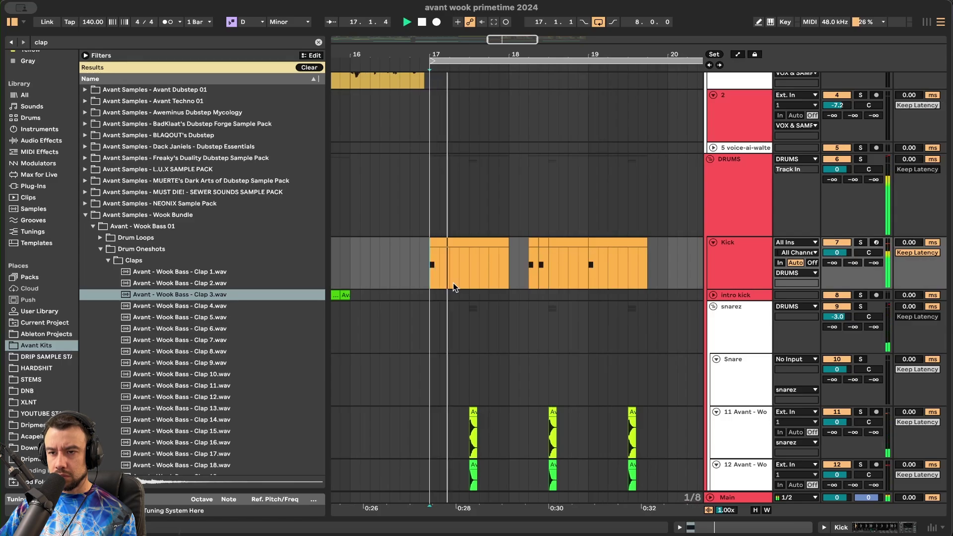
click(533, 242)
drag(534, 243, 493, 242)
click(457, 241)
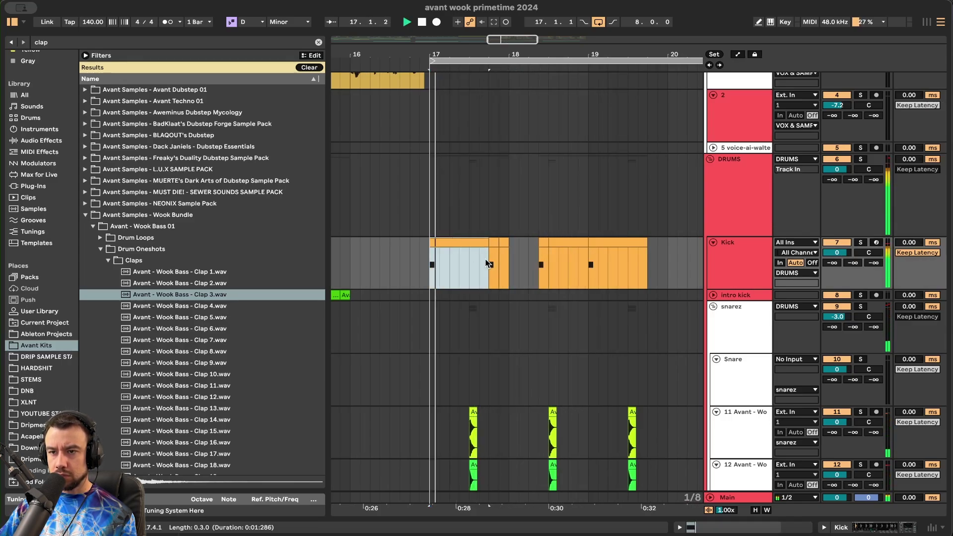
- Remove the leftover kick clip between 17.4.3 and bar 18, and move the kick at 18.2.3 to 18.2
scroll(489, 243, up, 3)
click(513, 242)
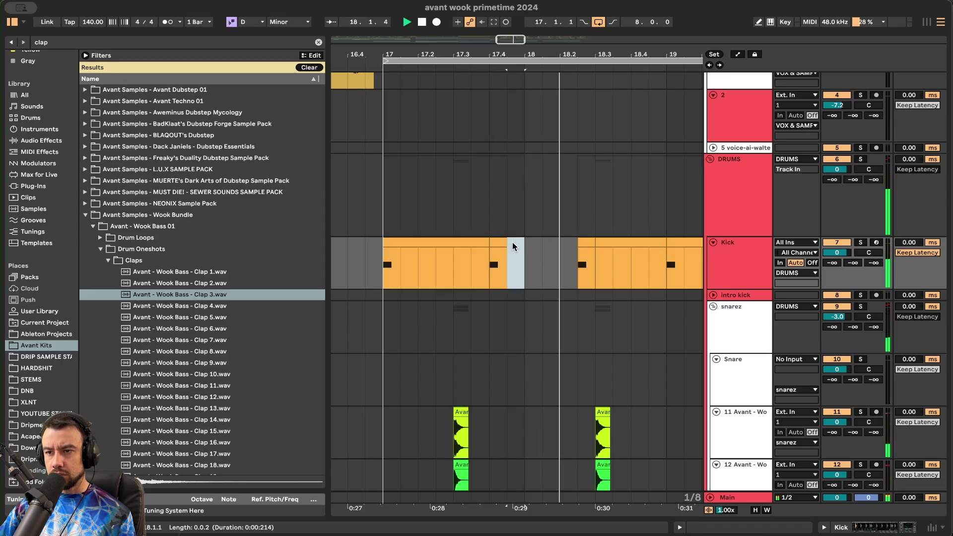
scroll(512, 242, down, 3)
scroll(547, 261, up, 3)
drag(543, 244, 532, 250)
scroll(592, 330, down, 3)
scroll(591, 330, right, 5)
scroll(592, 330, down, 4)
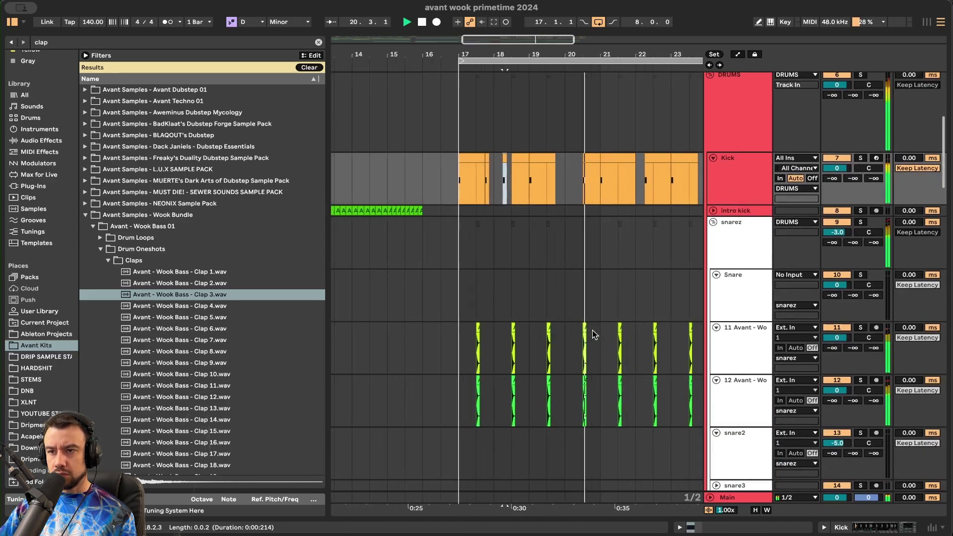
- Move the three-beat kick clip from the middle of bar 20 to 20.1 and duplicate it to 20.4
scroll(593, 328, up, 5)
drag(577, 158, 516, 228)
scroll(543, 256, down, 3)
scroll(544, 258, up, 2)
scroll(547, 282, up, 1)
key(super+d)
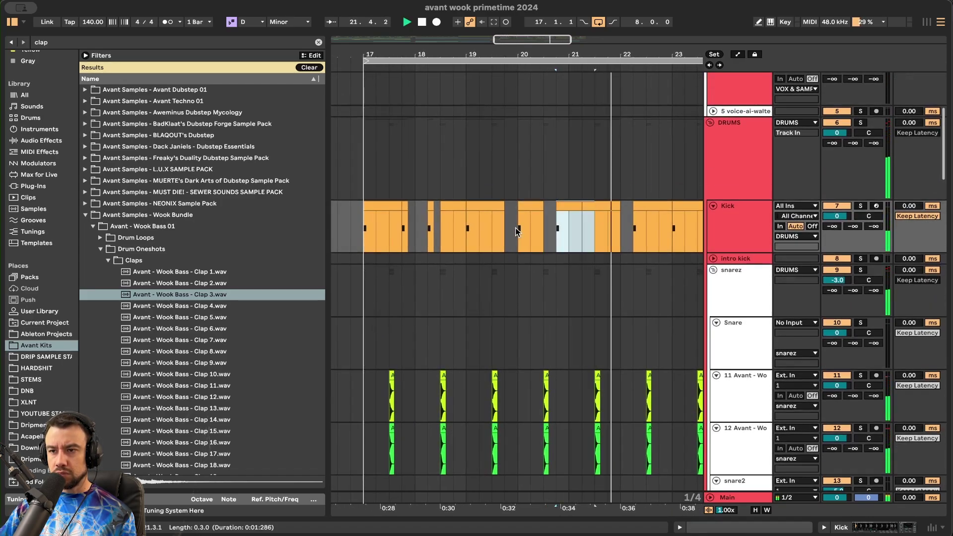
- Duplicate the one-beat kick at 20.4 to bar 21 and delete the kick clip after it
drag(581, 205, 570, 205)
key(super+d)
scroll(570, 205, down, 3)
click(591, 204)
key(Delete)
- Clear the Kick track from 21.3 to bar 25 and delete the kick at 17.4
scroll(592, 204, left, 3)
scroll(592, 204, down, 3)
scroll(592, 204, right, 5)
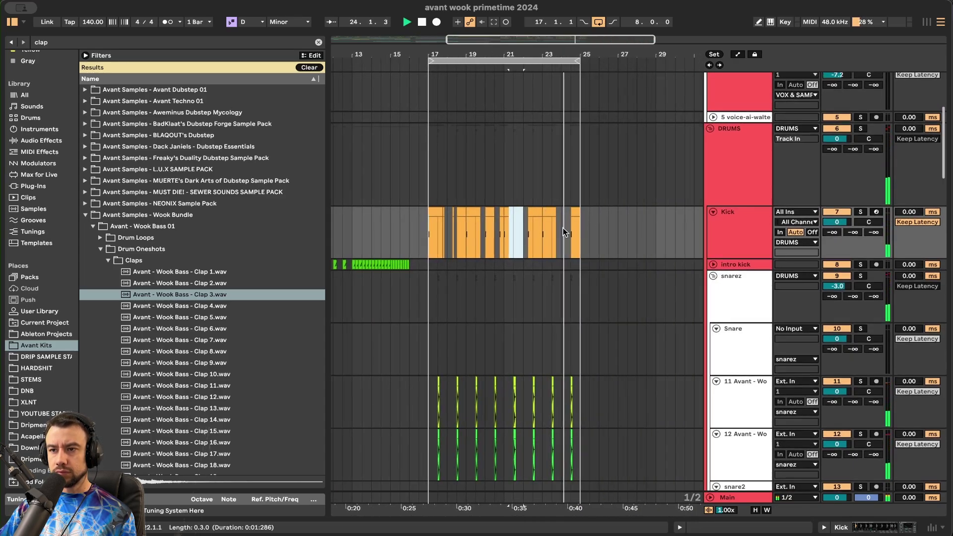
drag(521, 230, 580, 226)
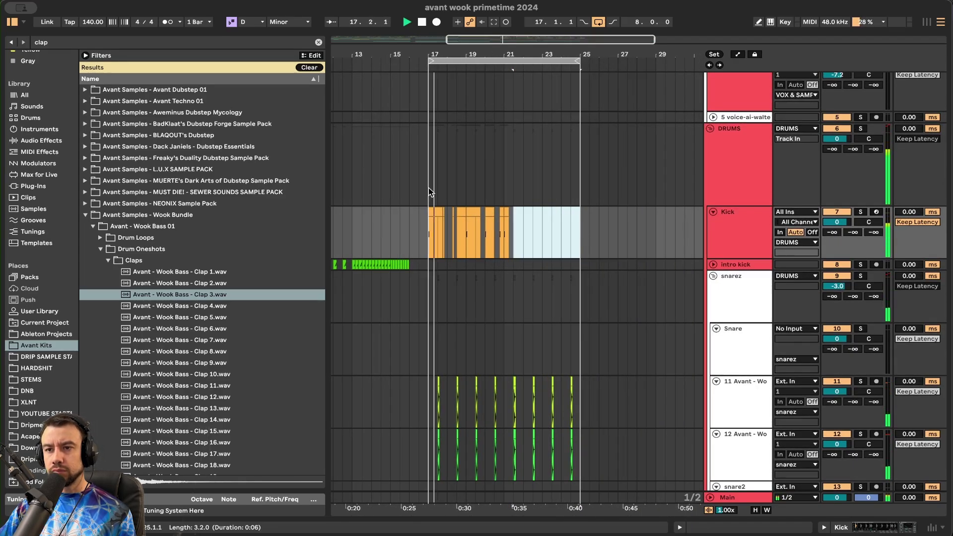
scroll(454, 258, up, 5)
scroll(421, 252, down, 3)
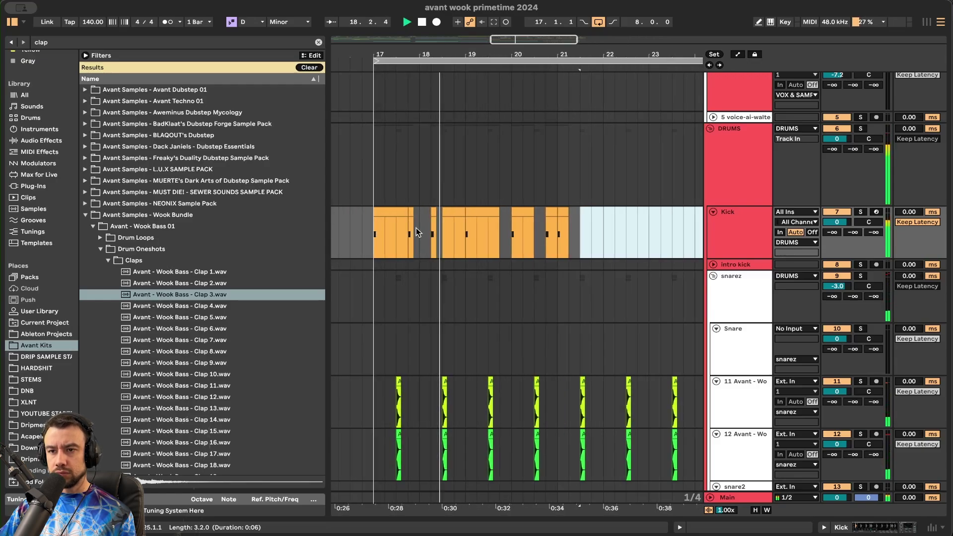
click(392, 211)
click(409, 212)
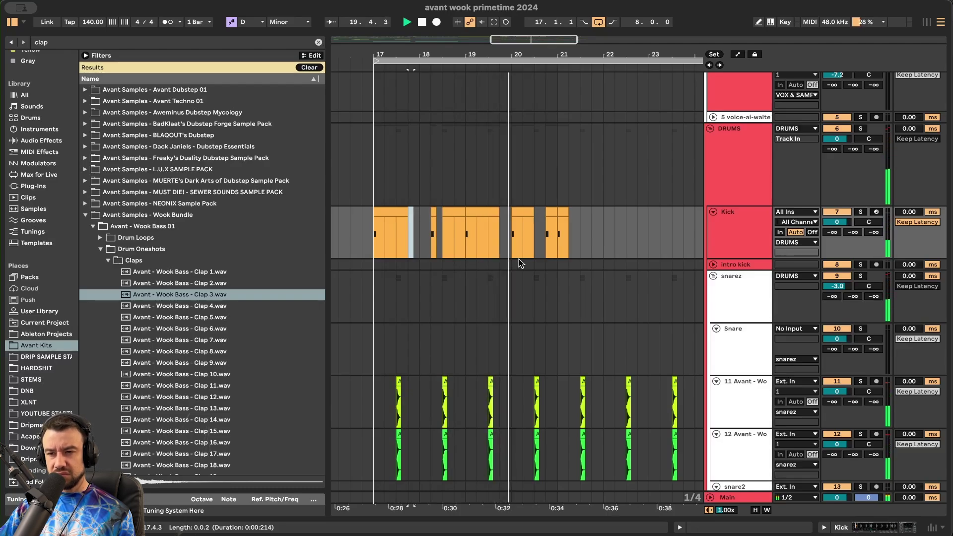
- Shift the bar 20 kick an eighth note later and duplicate the kick pattern of bars 17–20 to bars 21–24
scroll(519, 259, up, 3)
drag(511, 212, 525, 211)
click(495, 234)
scroll(494, 230, down, 3)
scroll(520, 213, down, 3)
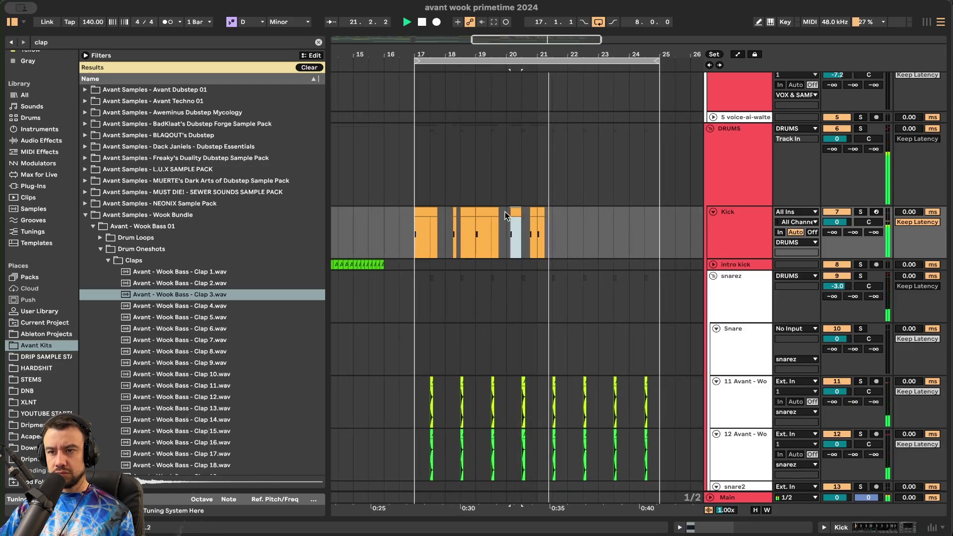
click(431, 212)
drag(542, 242, 419, 237)
key(ctrl+d)
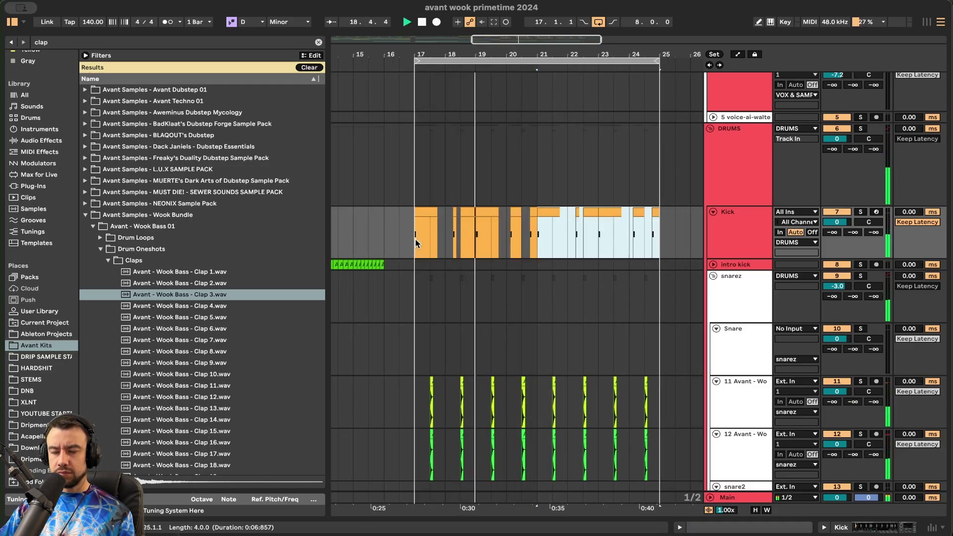
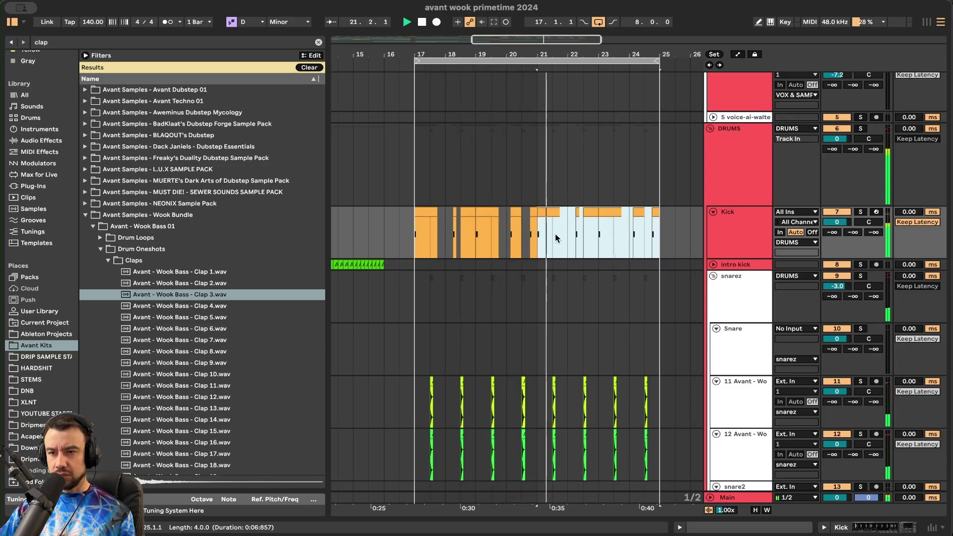
- Delete the one-beat kick clip at 20.4 on the Kick track
scroll(553, 234, up, 3)
click(515, 212)
key(Delete)
scroll(515, 218, down, 3)
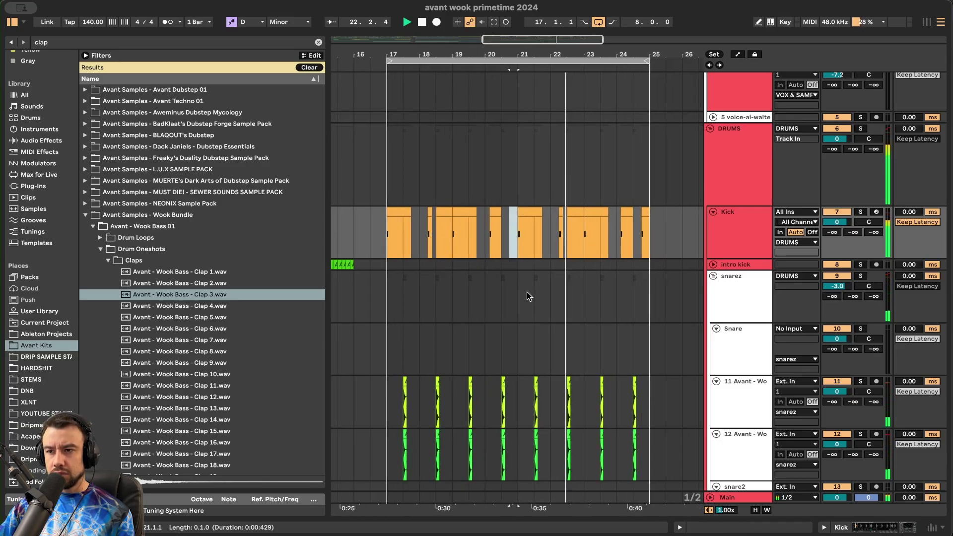
- Copy the voice clip just before bar 9 on track 5 to 20.4 and play back the drop
scroll(537, 267, down, 15)
scroll(536, 267, up, 20)
scroll(536, 267, left, 3)
scroll(535, 266, left, 5)
scroll(395, 213, down, 3)
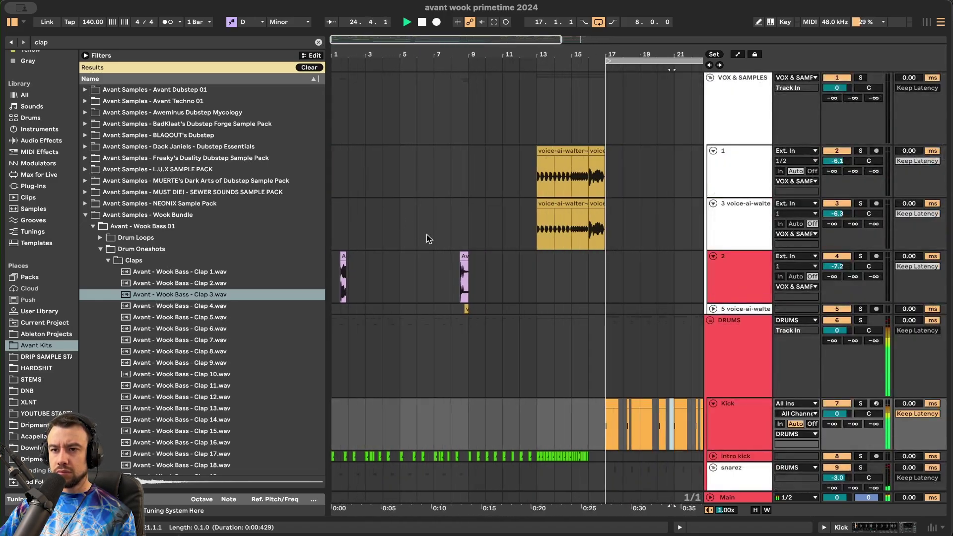
click(342, 256)
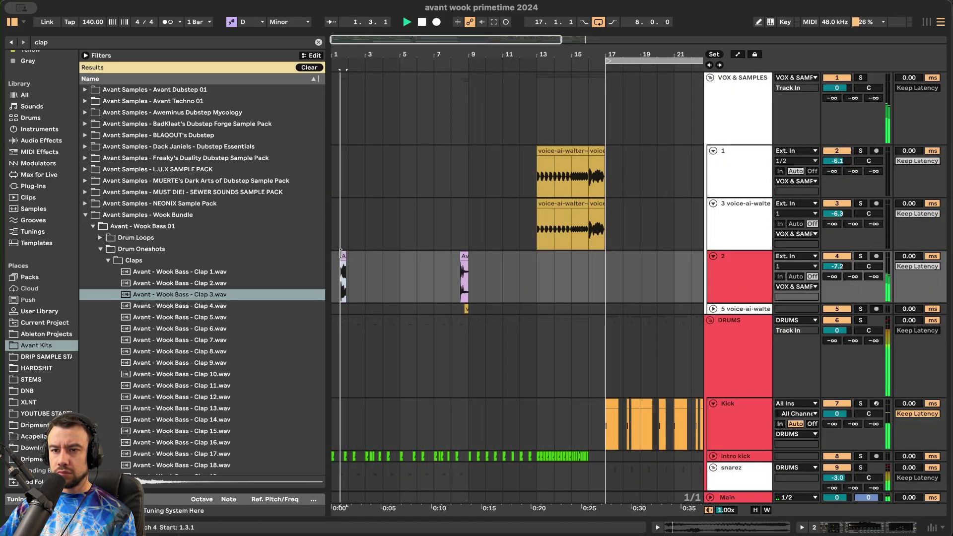
click(468, 309)
scroll(650, 305, right, 5)
click(517, 305)
scroll(531, 320, up, 5)
click(713, 309)
click(519, 324)
key(super+v)
scroll(550, 339, up, 3)
scroll(549, 338, down, 8)
click(476, 321)
key(space)
key(space)
scroll(500, 344, down, 3)
- Automate the Delay's Device On parameter on voice track 5 so the delay switches off from bar 13 onward
click(721, 330)
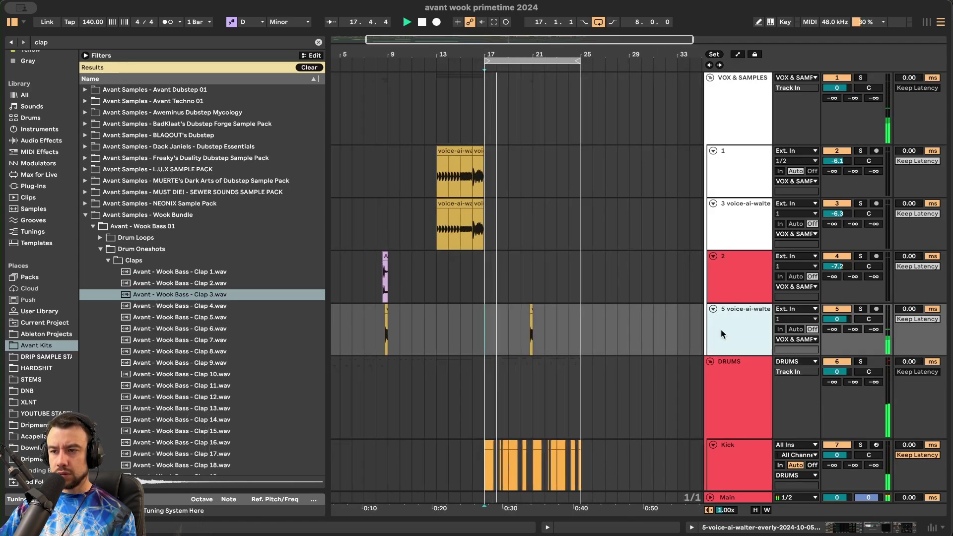
double_click(721, 331)
right_click(650, 410)
click(667, 420)
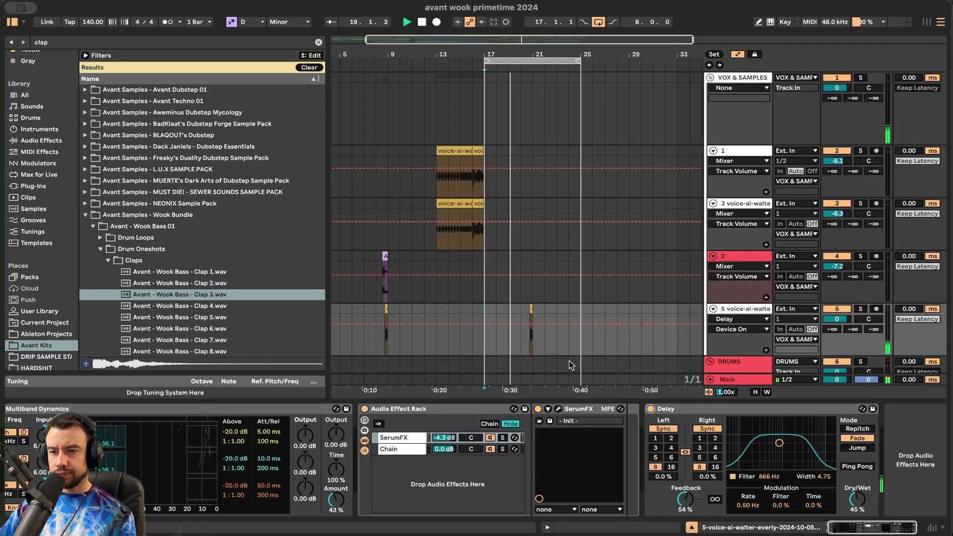
click(438, 323)
drag(455, 322, 437, 345)
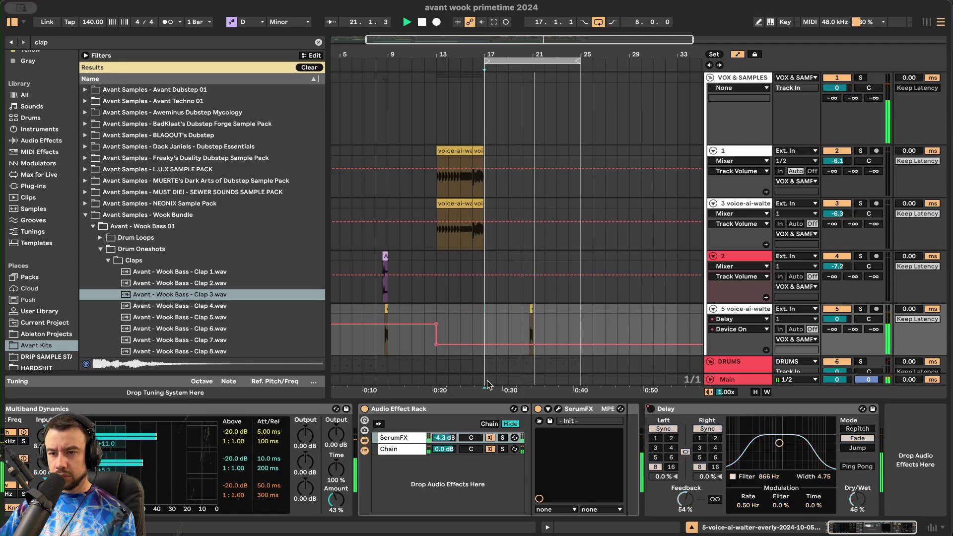
click(461, 401)
- Hide the automation lanes and delete everything in bar 24 across the tracks
scroll(463, 400, up, 5)
scroll(462, 400, right, 4)
scroll(463, 401, down, 3)
scroll(463, 400, down, 15)
scroll(462, 400, up, 3)
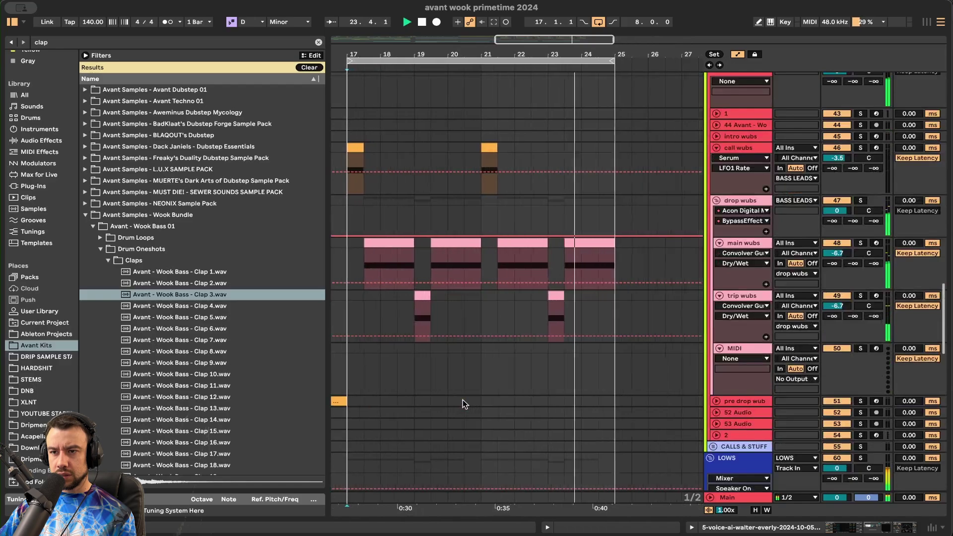
scroll(462, 400, up, 15)
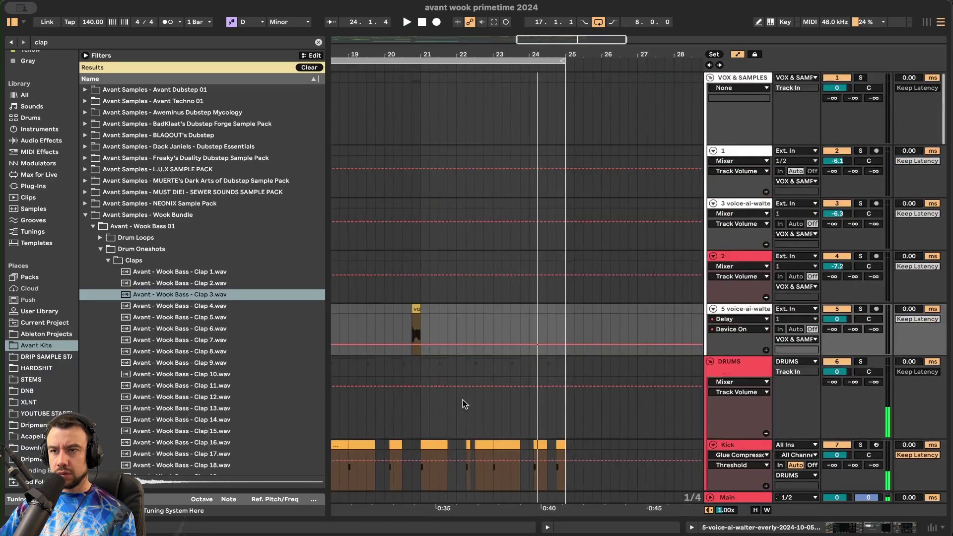
click(738, 55)
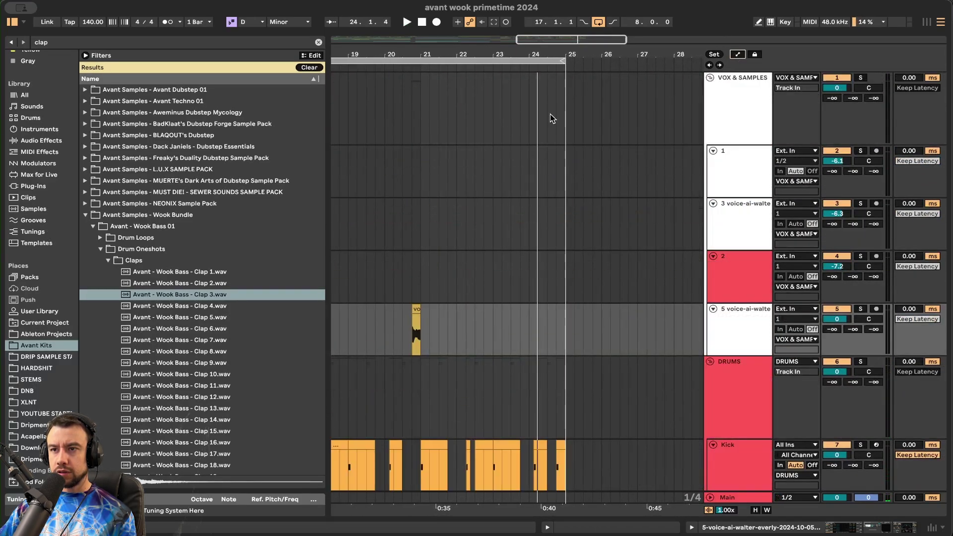
drag(528, 93, 566, 467)
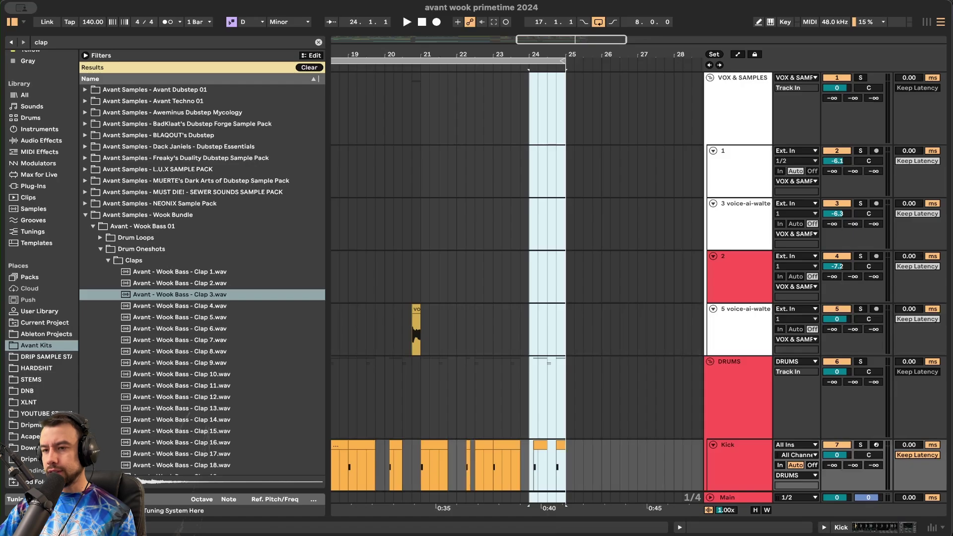
- Search the whole sample library for "bass loop"
scroll(553, 243, down, 2)
key(super+f)
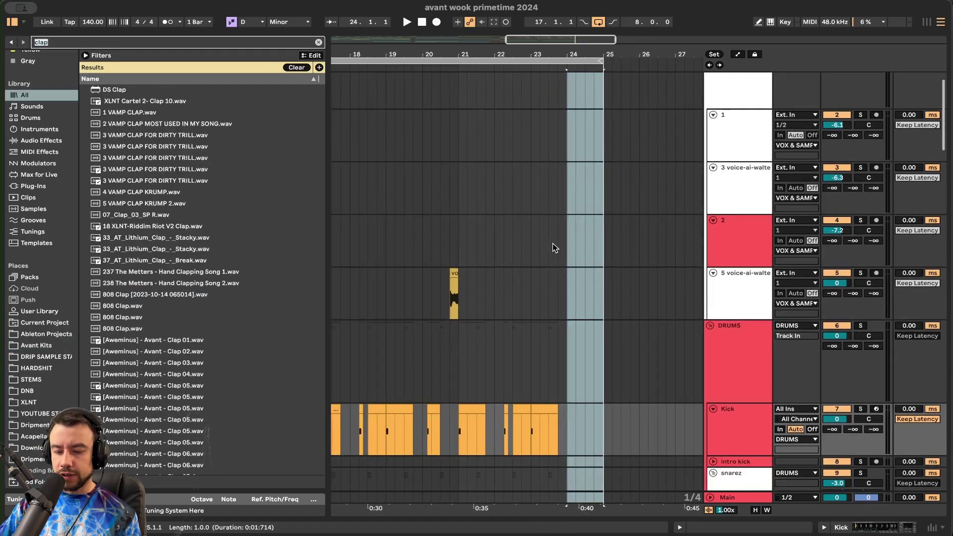
text(bass loop)
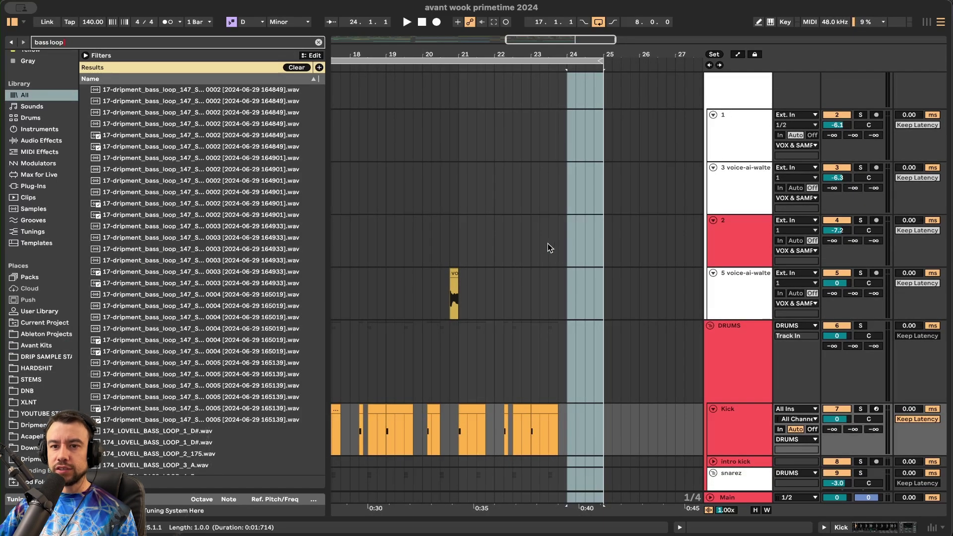
- Browse Avant Kits to the Wook Bass 01 Drop Loops and audition Bass Loop 4 (D 140BPM)
click(29, 347)
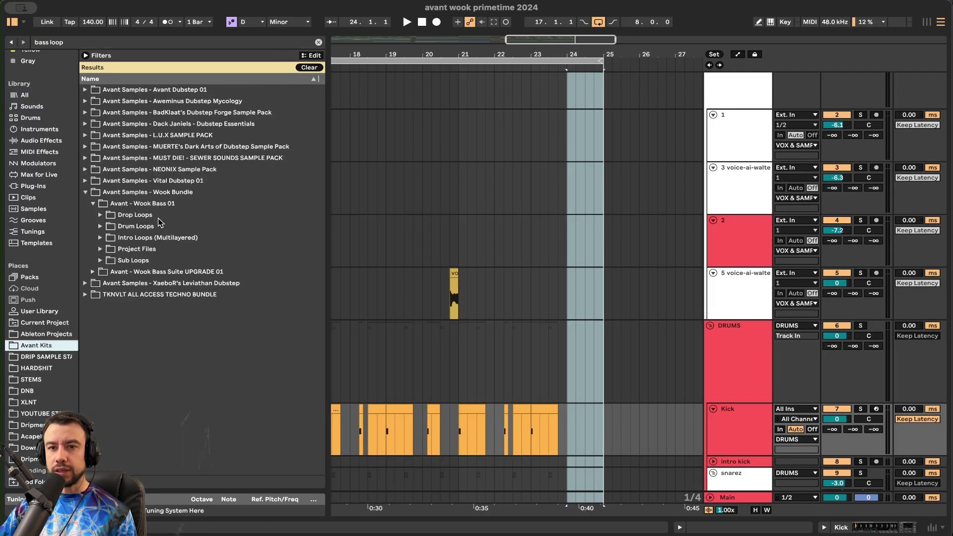
click(100, 215)
click(148, 261)
scroll(207, 309, down, 3)
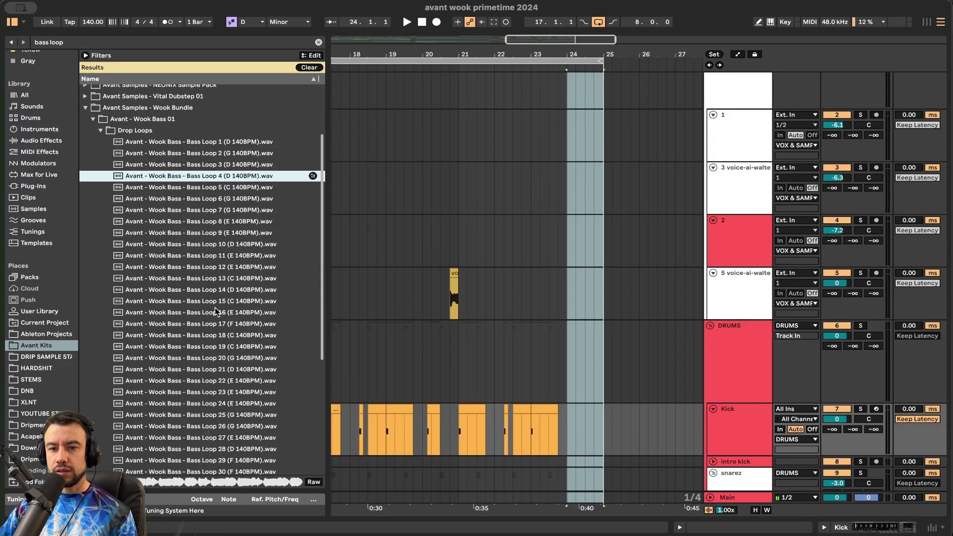
- Add an audio track above the 1/4 track in the LOWS group and place Bass Loop 4 on it near bar 23
click(503, 345)
key(space)
scroll(552, 391, down, 5)
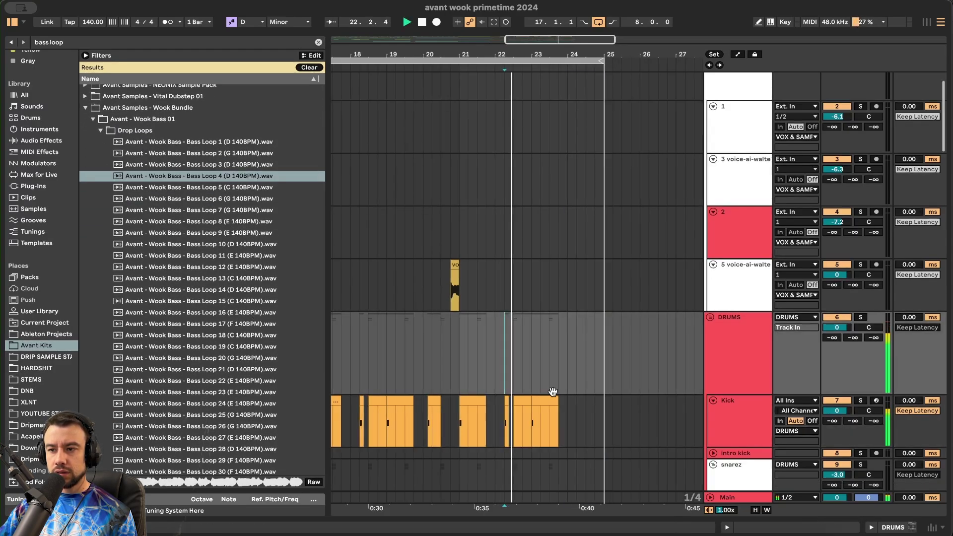
scroll(593, 333, down, 15)
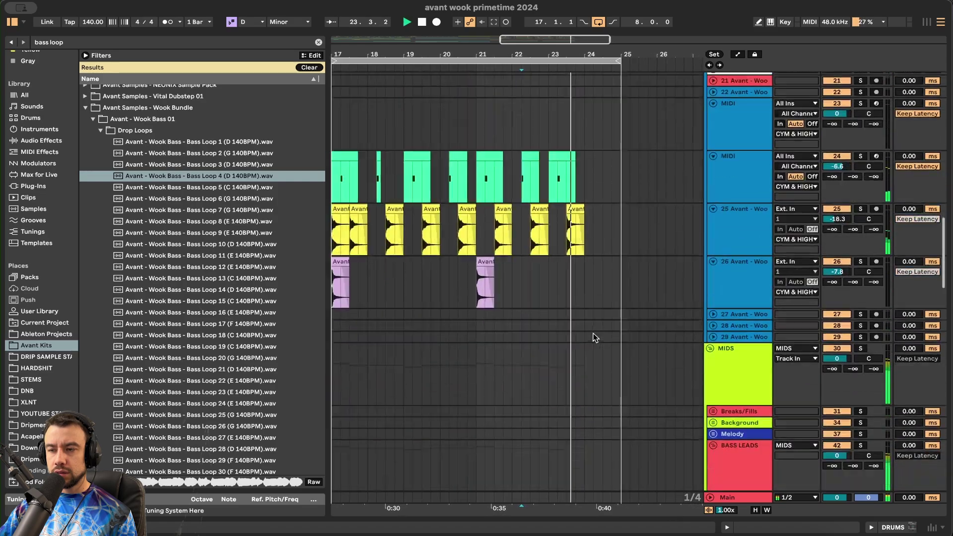
scroll(577, 315, down, 10)
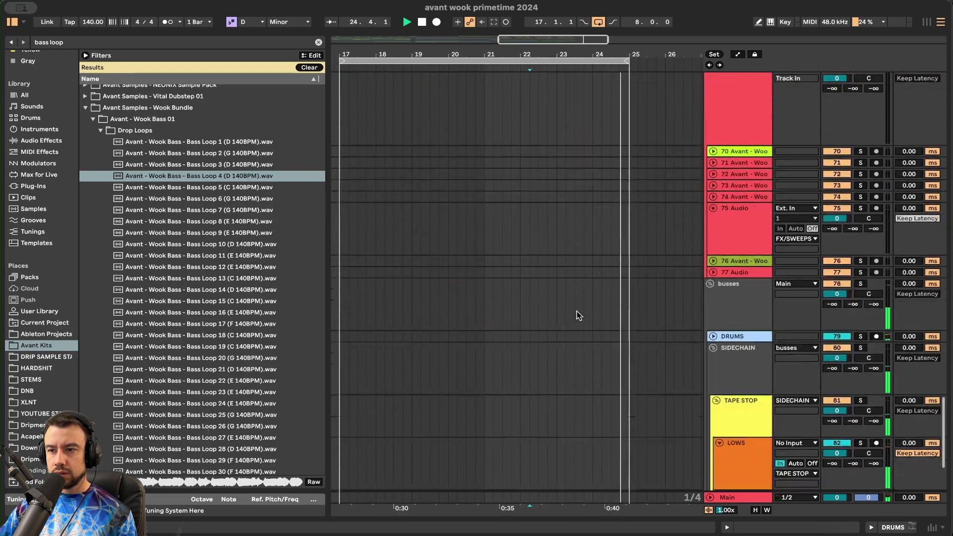
click(742, 320)
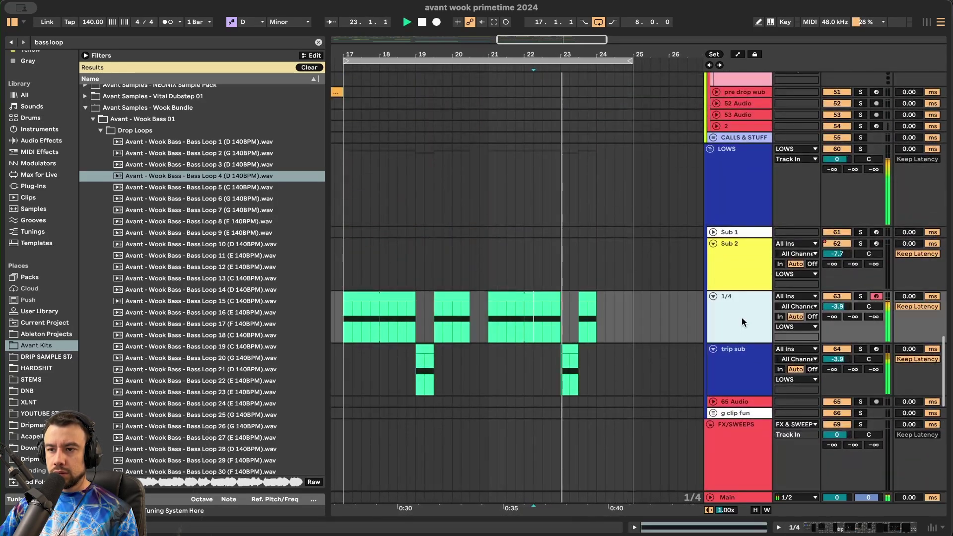
key(super+t)
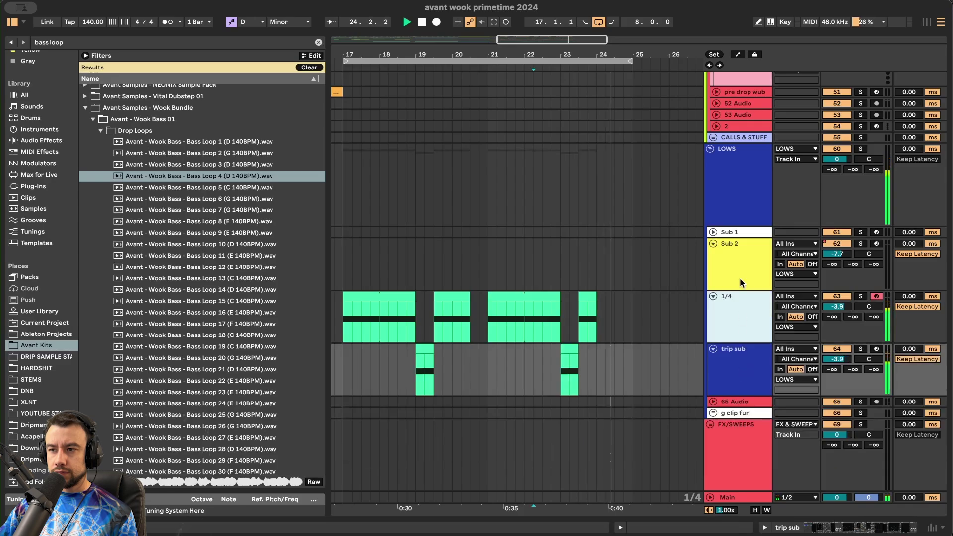
drag(742, 356, 740, 301)
drag(226, 178, 573, 330)
scroll(575, 333, right, 2)
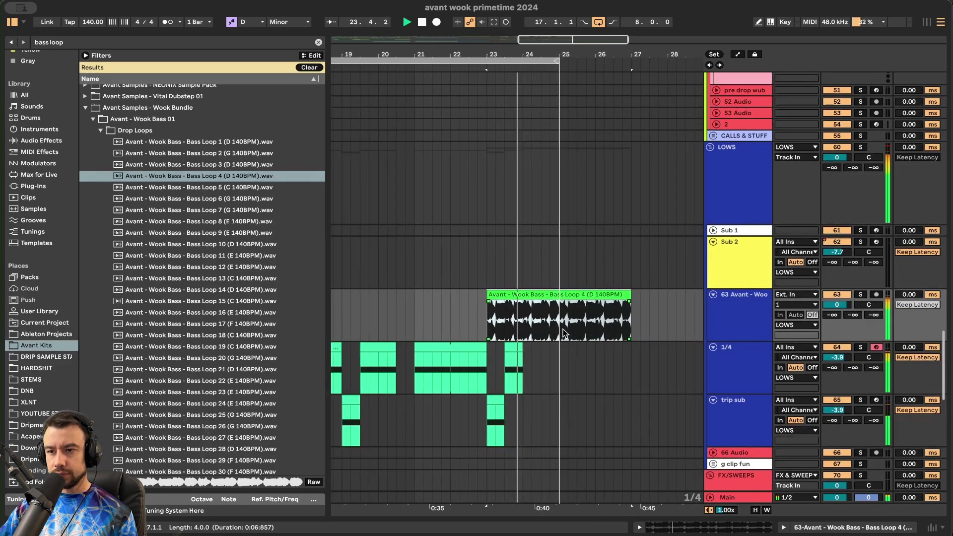
- Make the Bass Loop 4 clip start at bar 24 and trim its end to bar 25
scroll(564, 330, up, 3)
drag(484, 294, 531, 293)
scroll(489, 298, up, 2)
scroll(531, 293, down, 3)
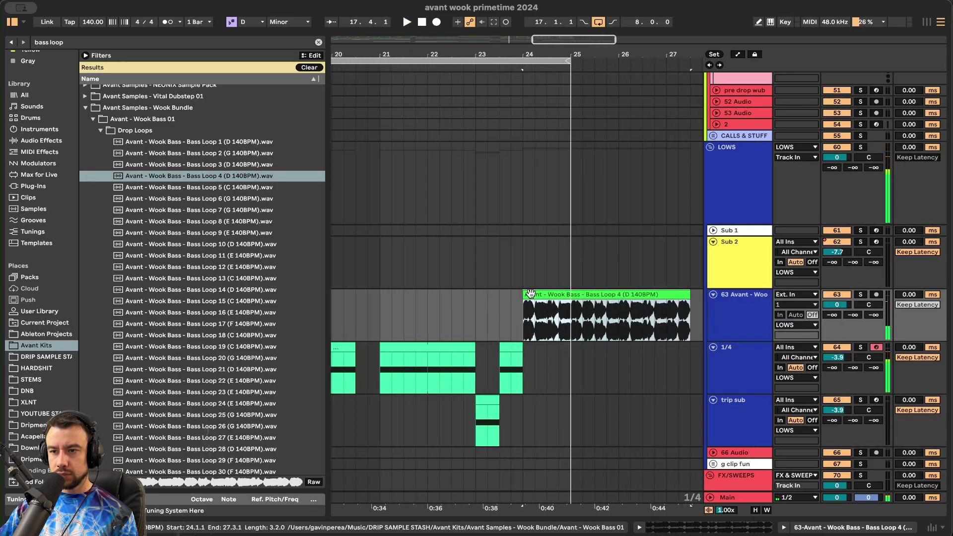
drag(638, 293, 514, 291)
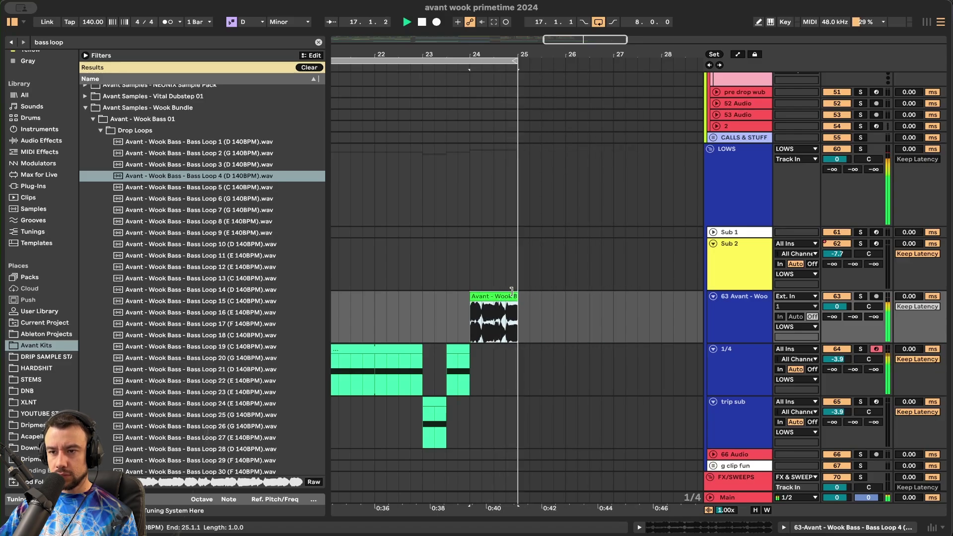
- Shorten the bass loop clip to its first two beats and duplicate it to fill bar 24
scroll(514, 291, down, 5)
double_click(507, 297)
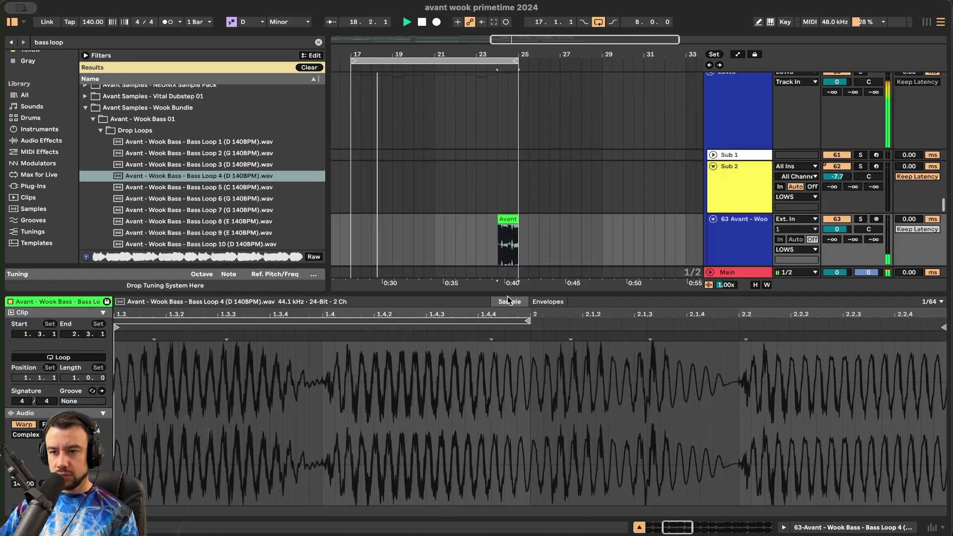
scroll(503, 294, up, 5)
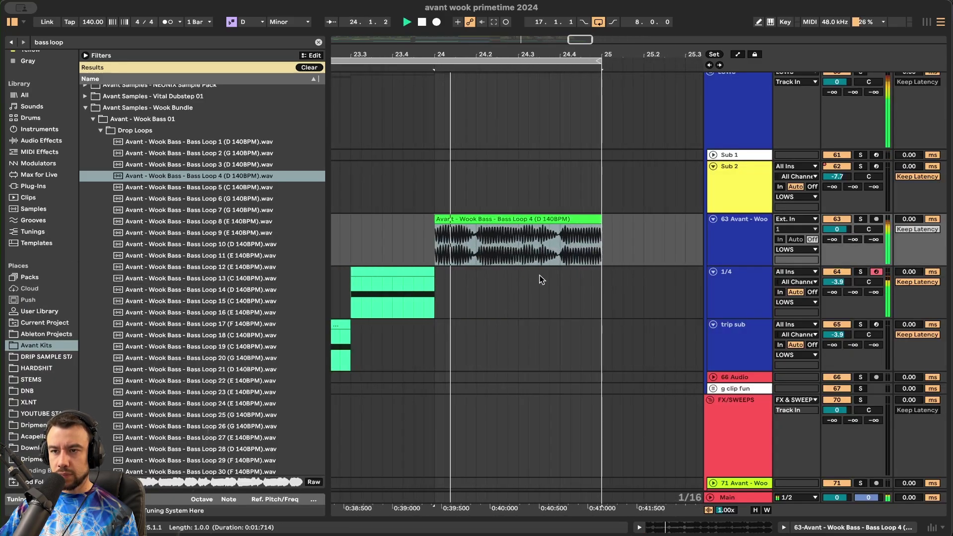
scroll(540, 275, down, 1)
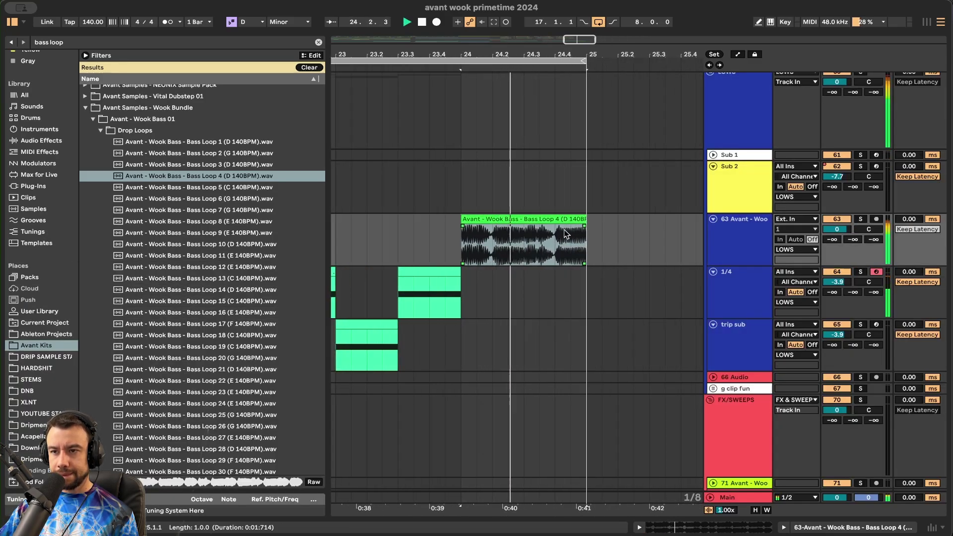
drag(587, 218, 527, 215)
key(ctrl+d)
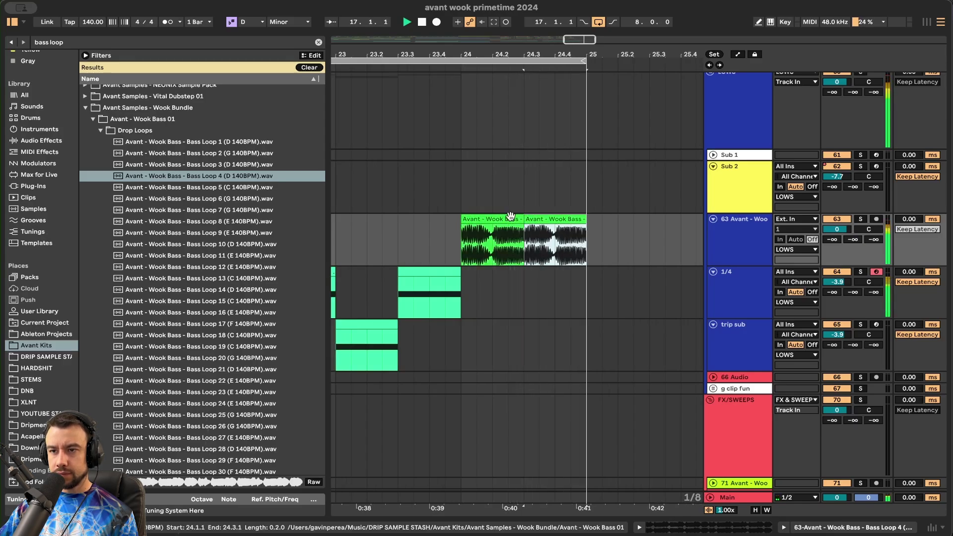
scroll(514, 232, up, 2)
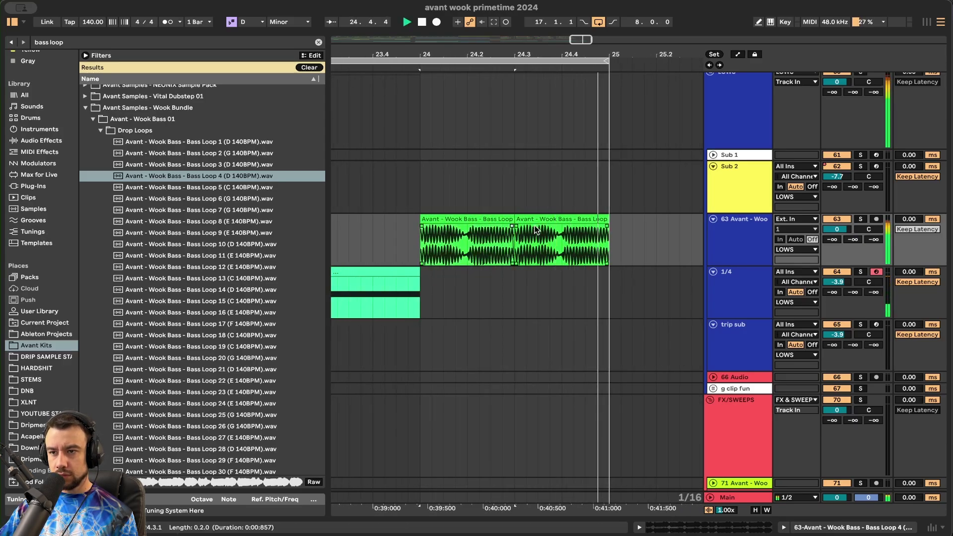
scroll(586, 231, down, 1)
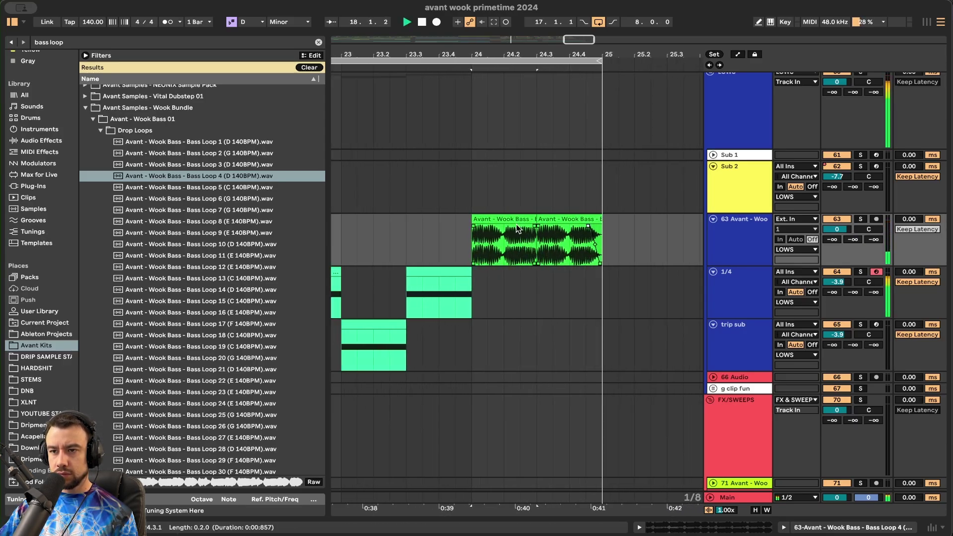
- Try extending the first bass loop clip across the whole of bar 24
drag(539, 219, 602, 216)
key(space)
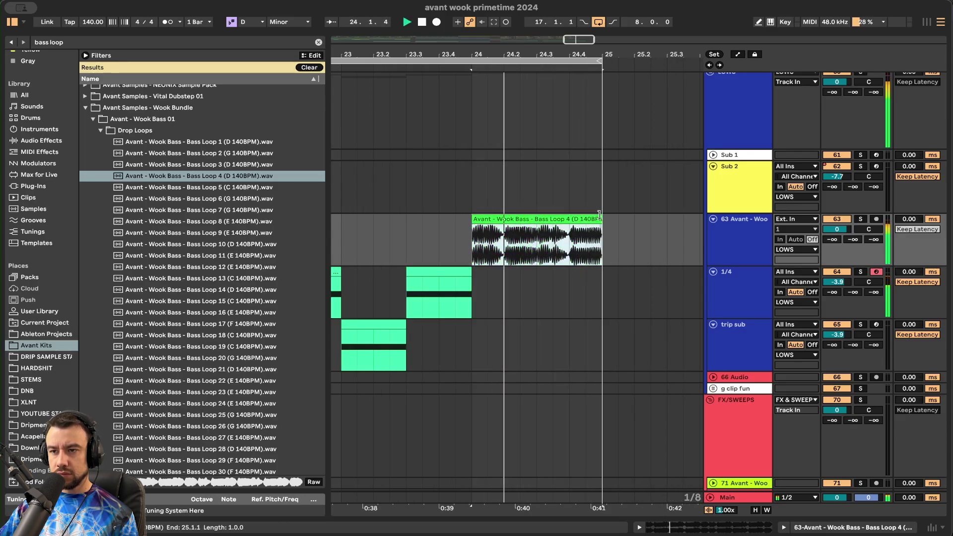
scroll(537, 243, down, 6)
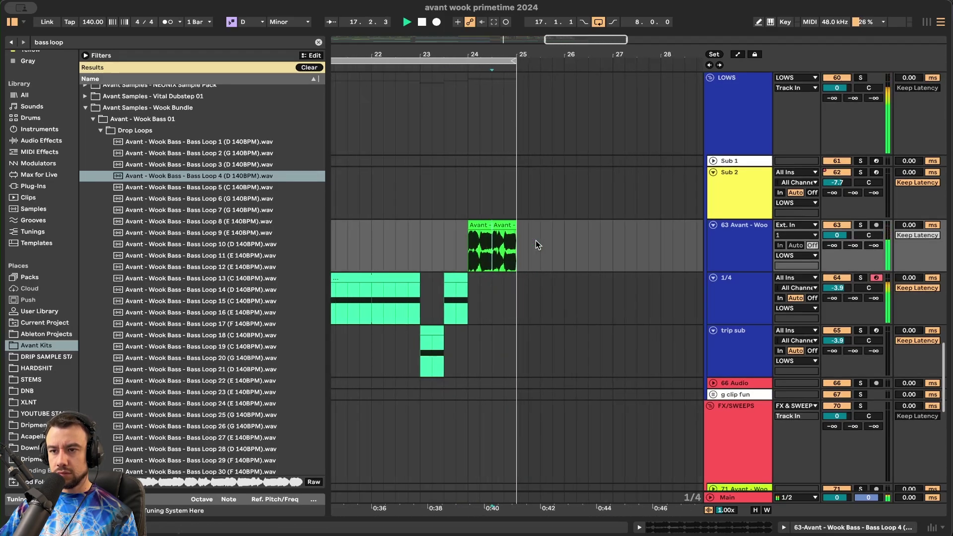
scroll(535, 240, left, 1)
- Play back the drop from bar 17 to review it with the bass loop fill in bar 24
click(441, 246)
key(space)
key(space)
click(405, 255)
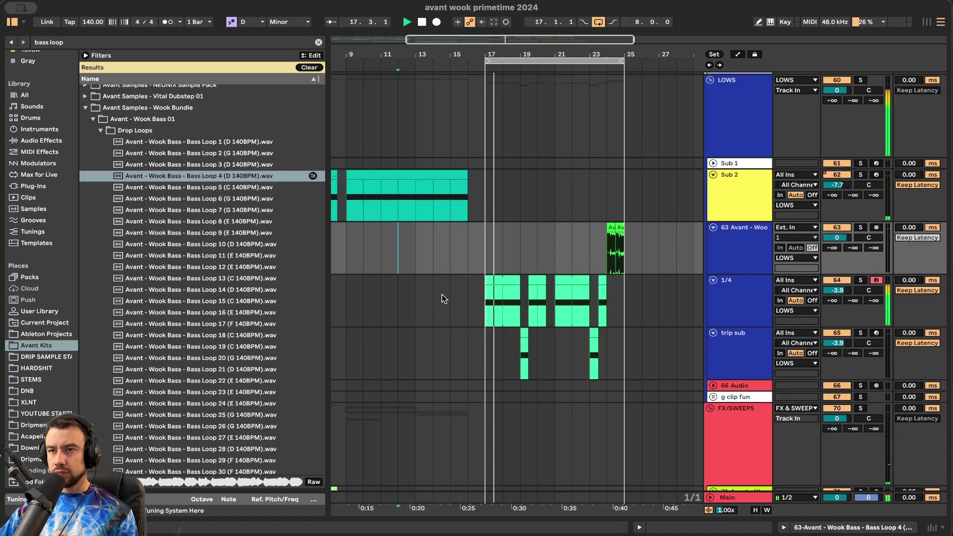
scroll(442, 294, down, 2)
scroll(494, 336, down, 2)
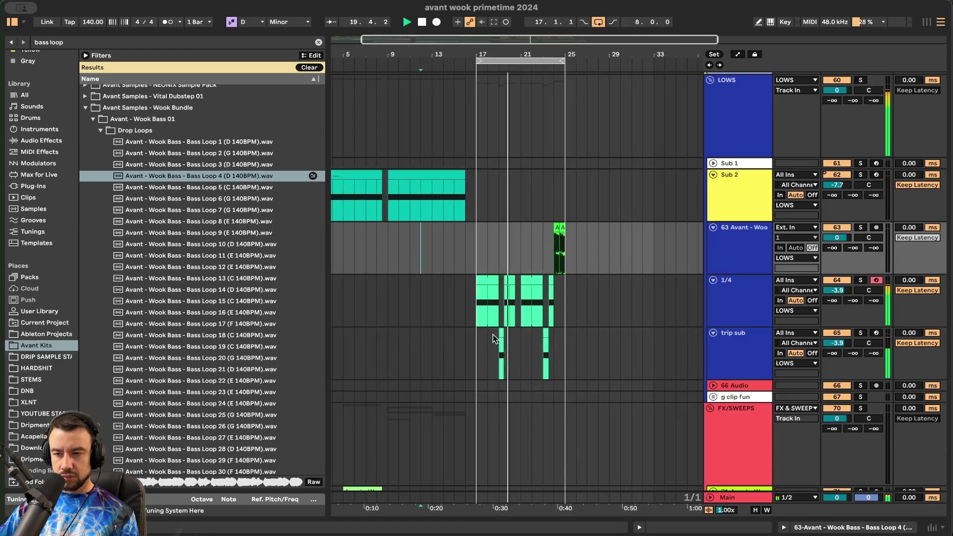
- Search the sample library for "clap" and add an audio track below snare track 12
scroll(494, 338, up, 2)
scroll(494, 338, up, 8)
scroll(494, 339, up, 10)
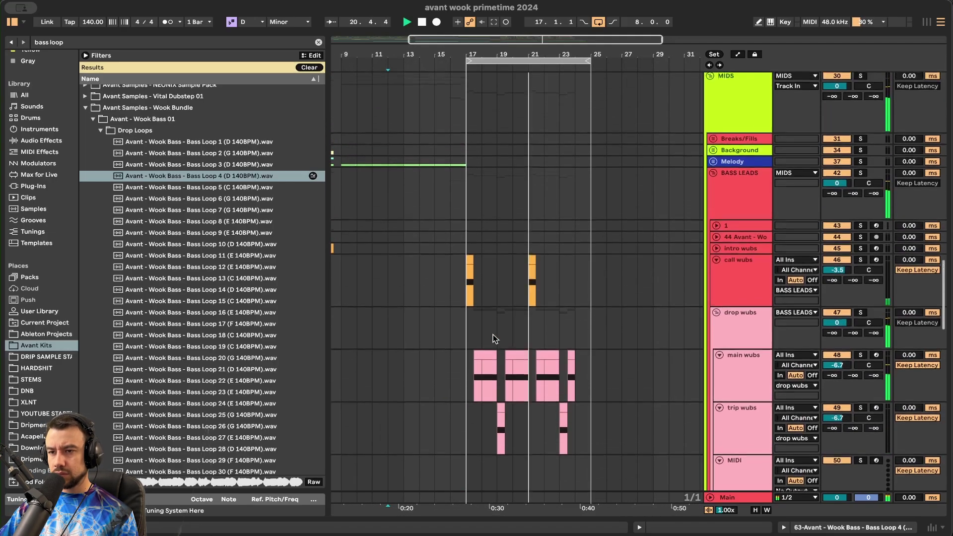
scroll(494, 339, down, 1)
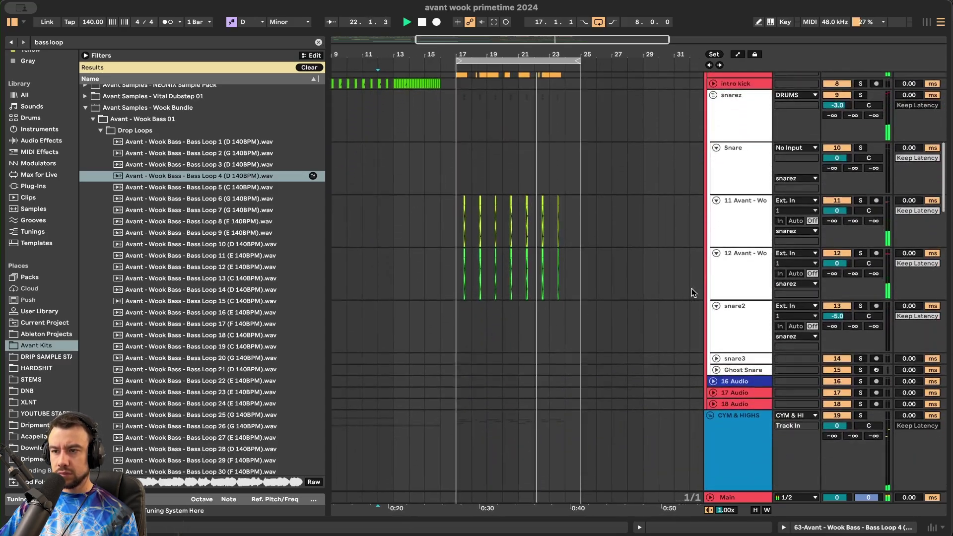
click(732, 306)
key(super+f)
text(clap)
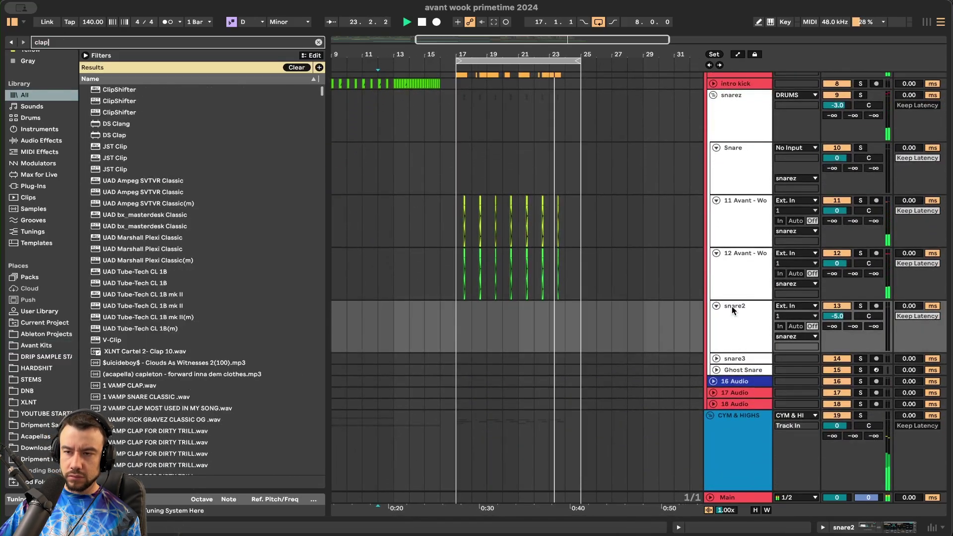
click(749, 277)
key(super+t)
- Audition the Avant Wook Bass claps over the drop, including Clap 12, 7, 5, 4, 3 and 2
scroll(171, 412, down, 15)
scroll(170, 412, down, 12)
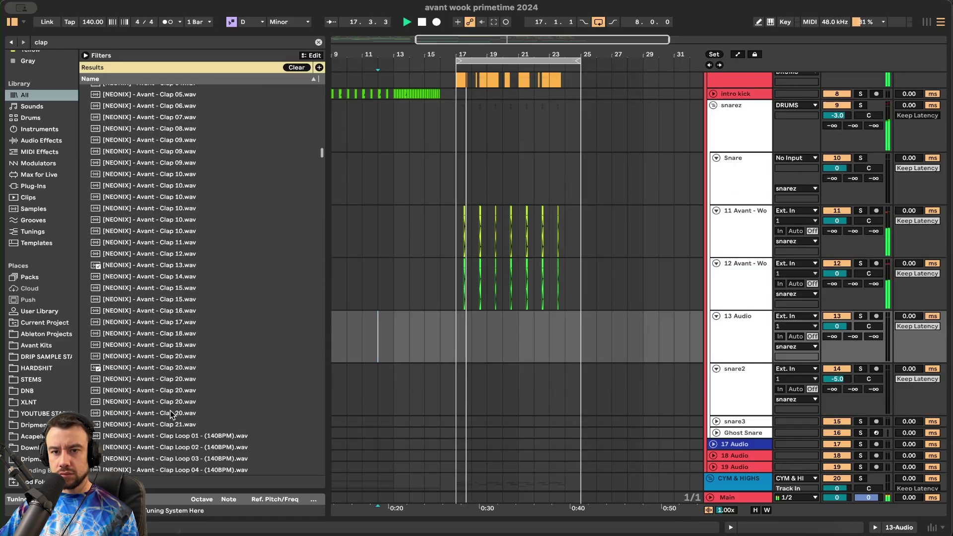
scroll(170, 412, down, 15)
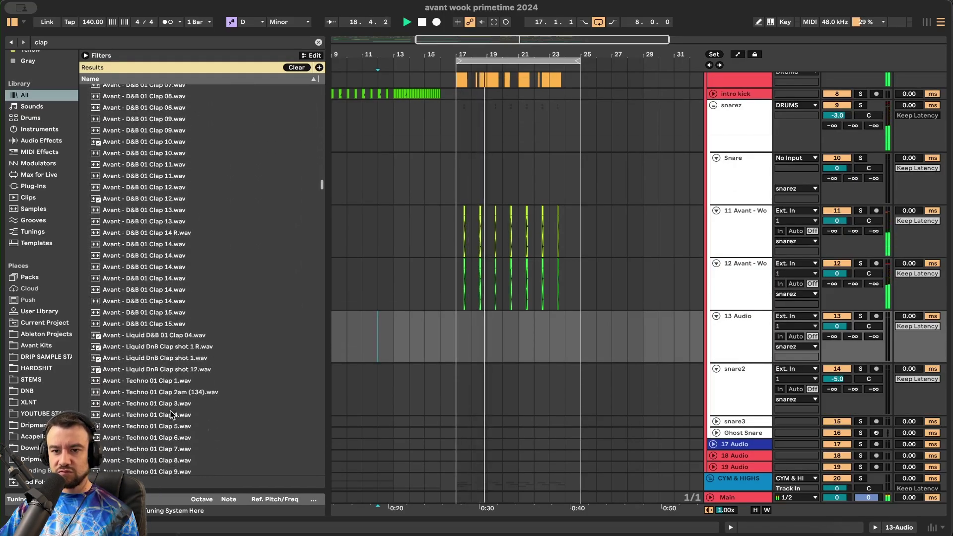
scroll(170, 412, up, 3)
click(167, 368)
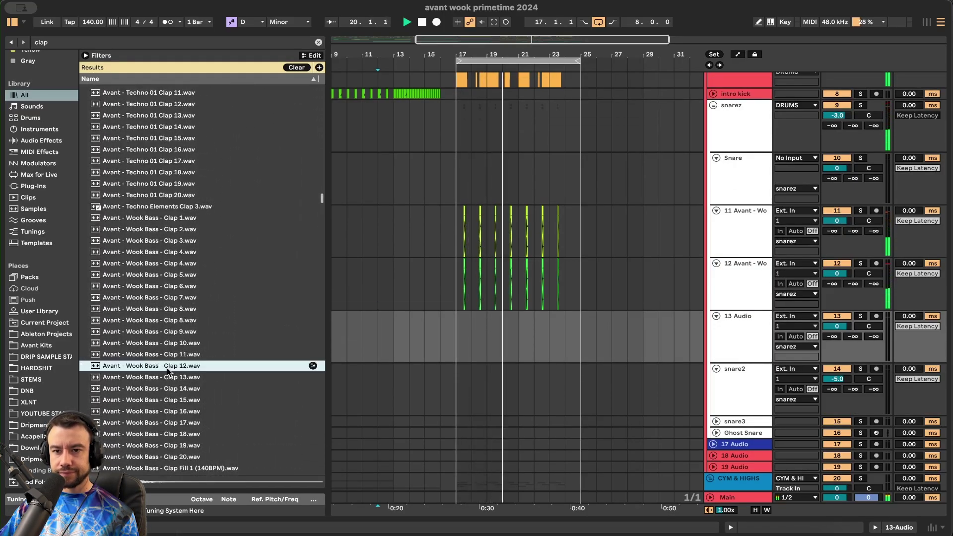
click(155, 298)
click(150, 276)
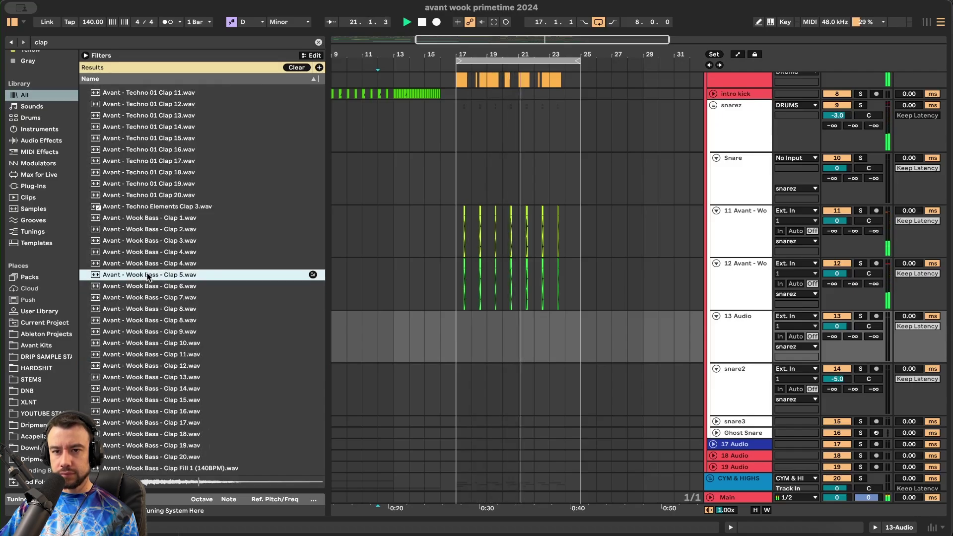
click(158, 265)
click(151, 253)
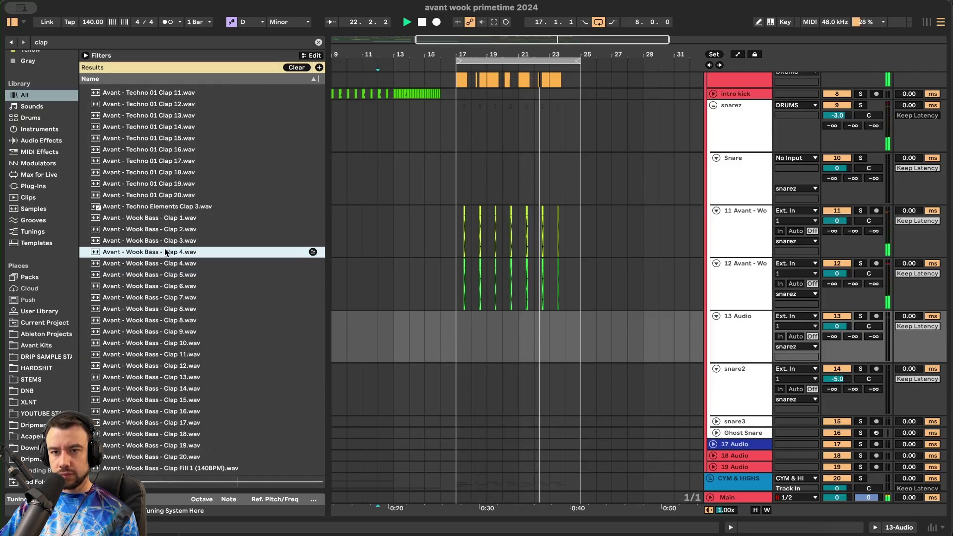
click(157, 241)
click(155, 230)
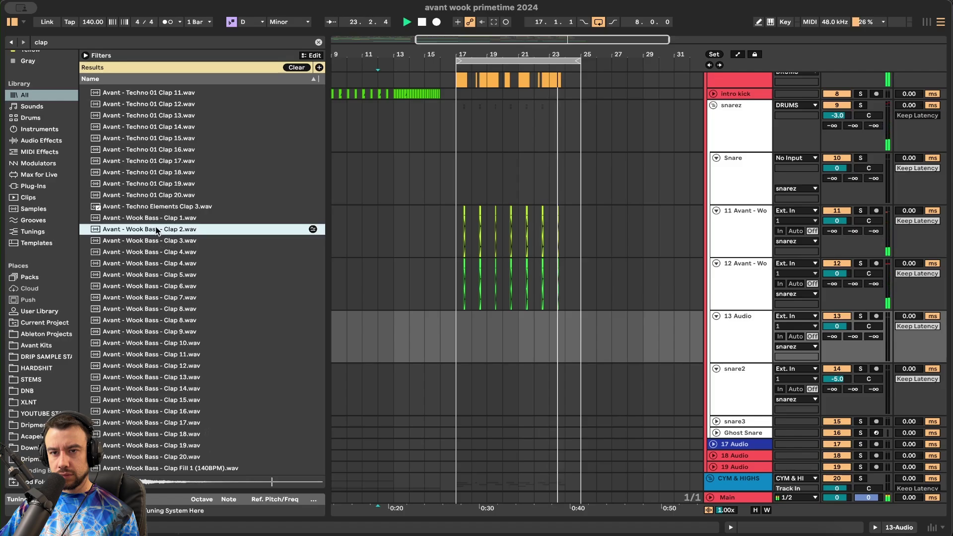
- Place Wook Bass Clap 2 on track 13 with the first snare hit in bar 17 and lower the track volume to -5.5 dB
mouse_move(170, 234)
mouse_down()
mouse_move(481, 351)
mouse_move(464, 347)
mouse_move(465, 318)
mouse_up()
scroll(466, 339, up, 4)
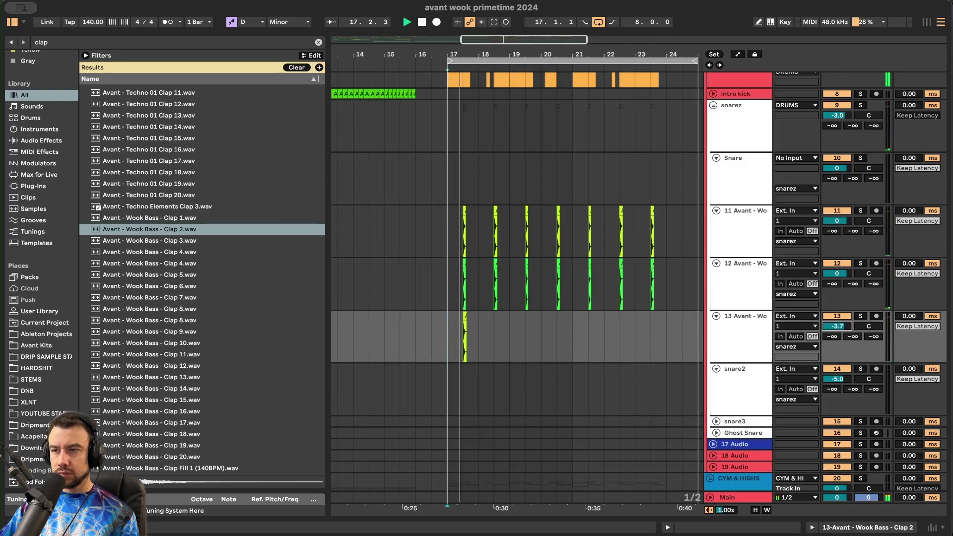
drag(837, 327, 837, 332)
- Duplicate the bar 17 clap into every bar through bar 23 and lower the clap track's volume to -11.7 dB
drag(479, 337, 457, 334)
key(ctrl+d)
key(ctrl+d)
key(ctrl+d)
key(ctrl+d)
key(ctrl+d)
key(ctrl+d)
scroll(461, 341, down, 4)
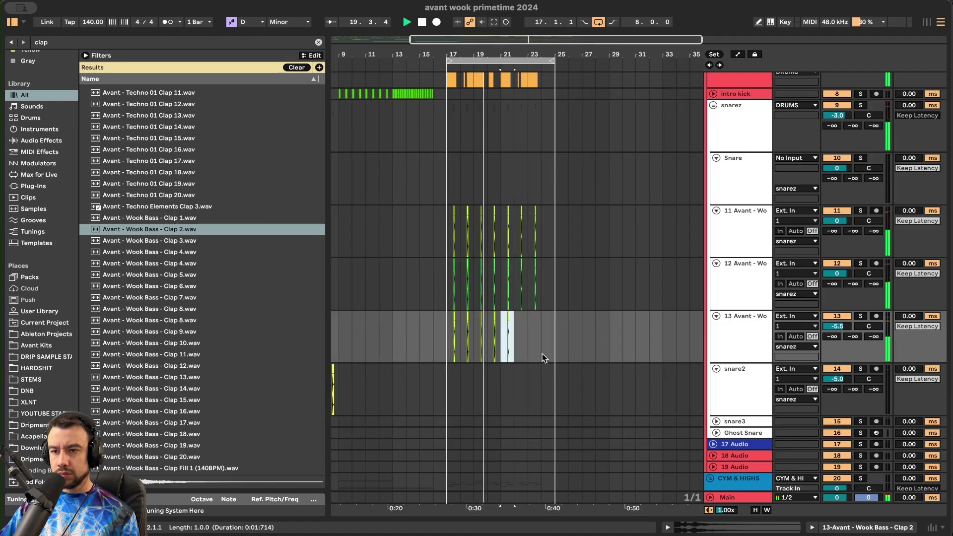
scroll(542, 354, down, 1)
drag(846, 326, 846, 326)
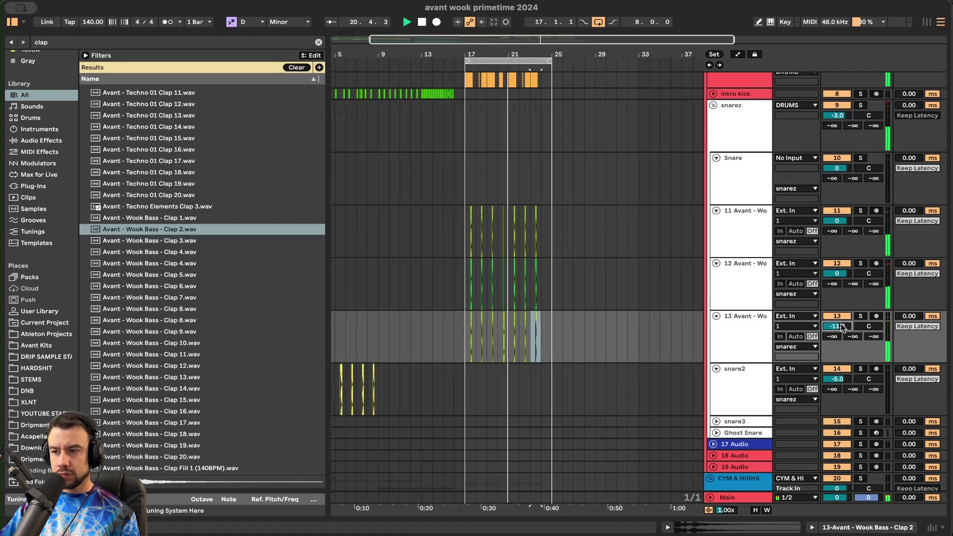
- Group the two snare layers and the clap track, tracks 11 to 13, and search the library for "multi"
shift+click(732, 233)
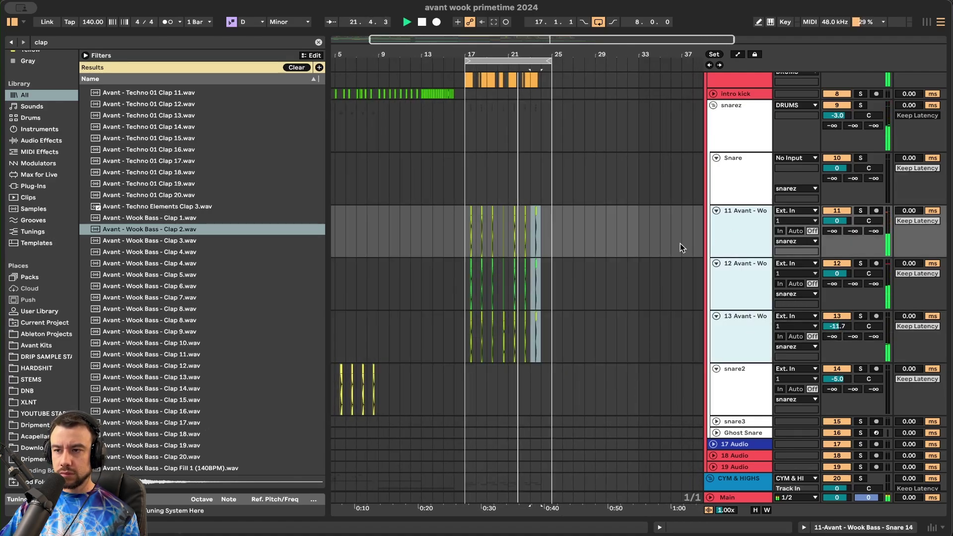
key(ctrl+g)
key(ctrl+f)
text(mu)
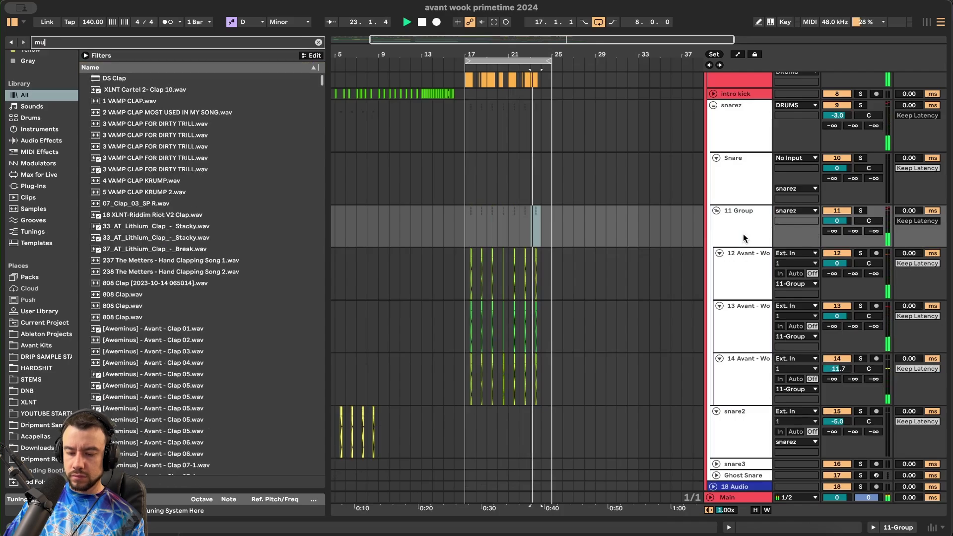
text(lti)
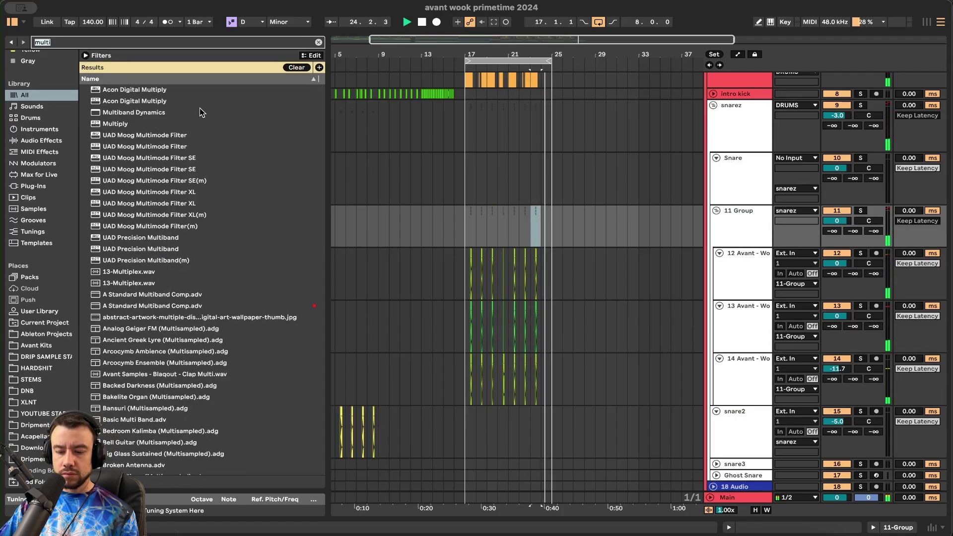
- Search the library for "glue" and add the Glue Compressor to the snare and clap group on track 11
key(ctrl+a)
text(glue)
double_click(149, 91)
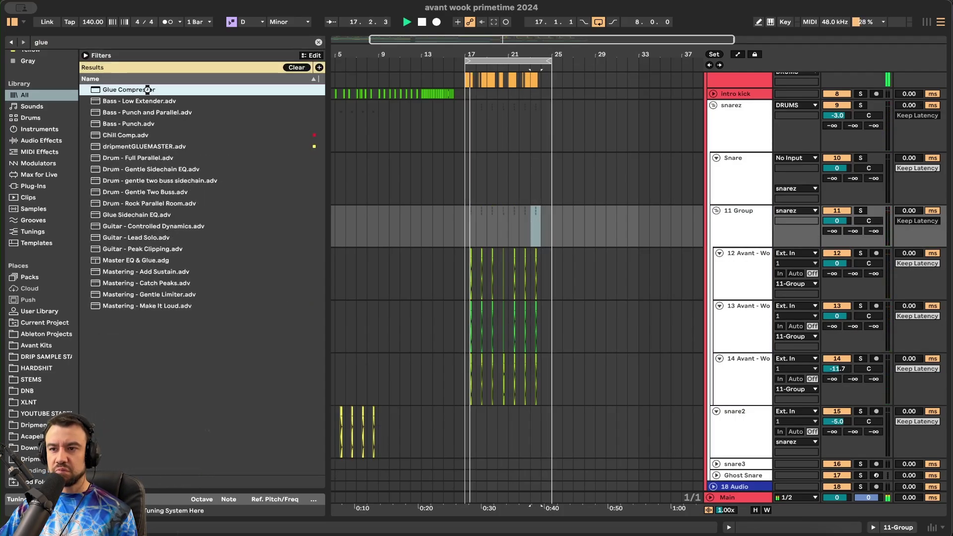
click(712, 245)
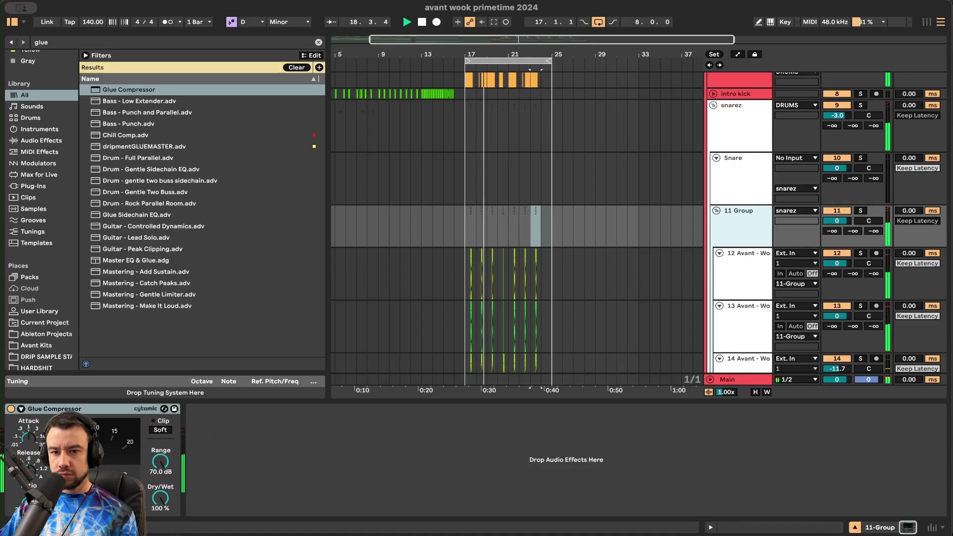
key(space)
key(space)
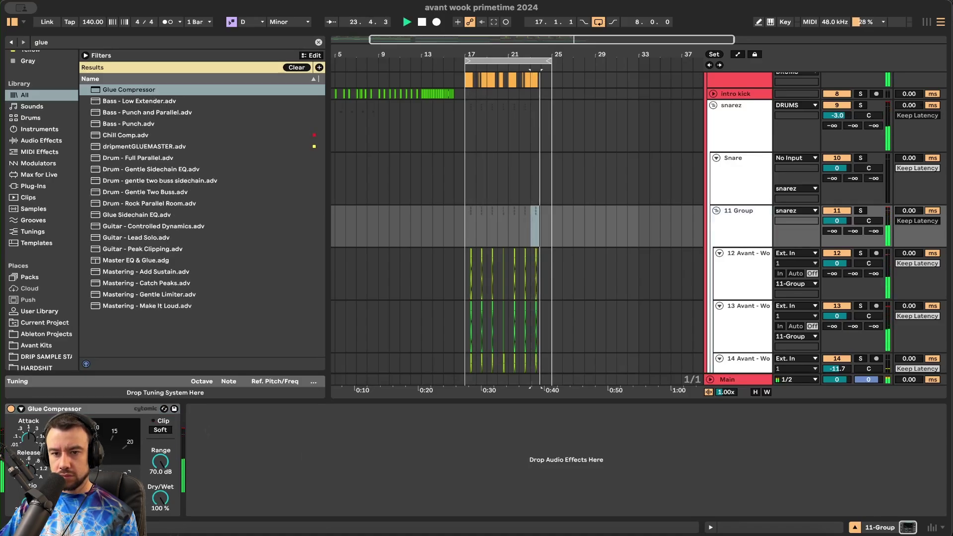
- Search the library for "convolv" and load the Convolver Snare preset after the Glue Compressor on the track 11 group
key(super+f)
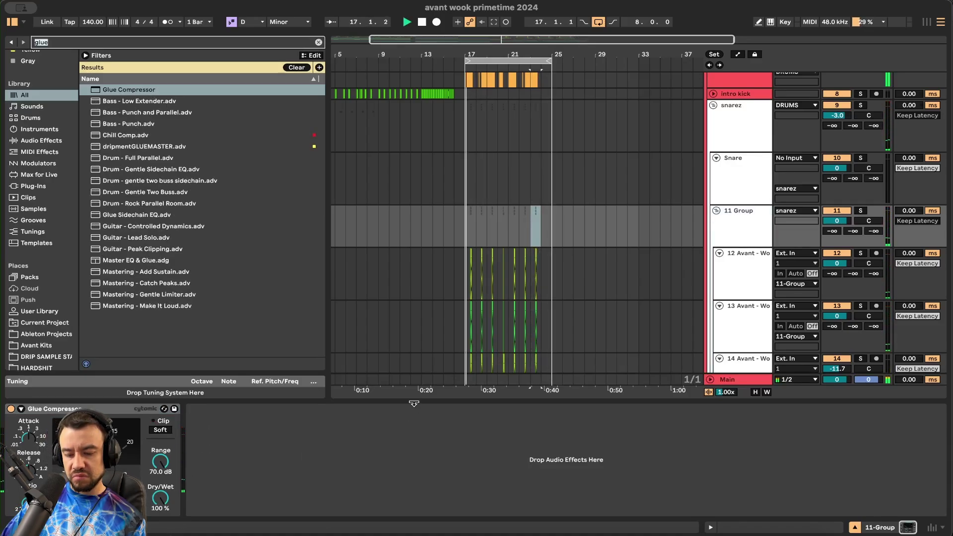
text(con)
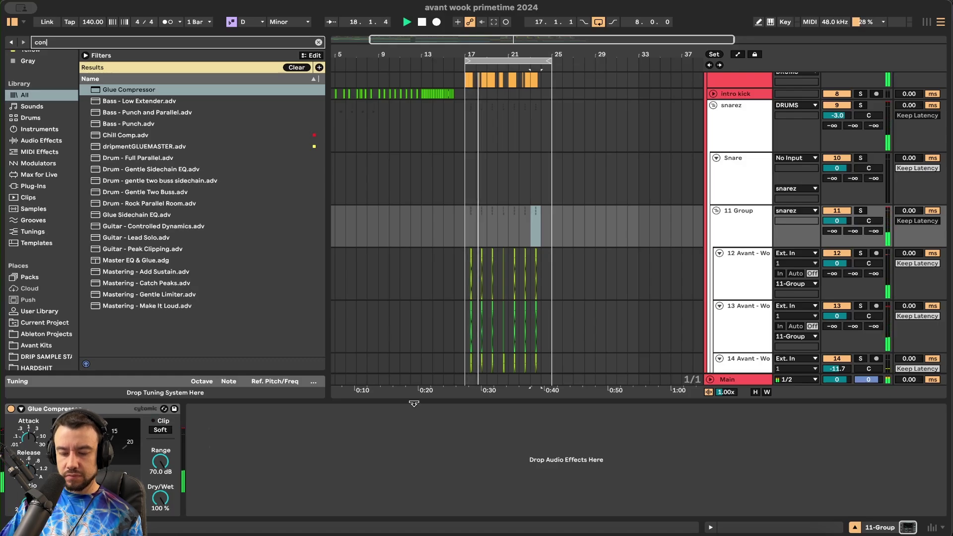
text(volv)
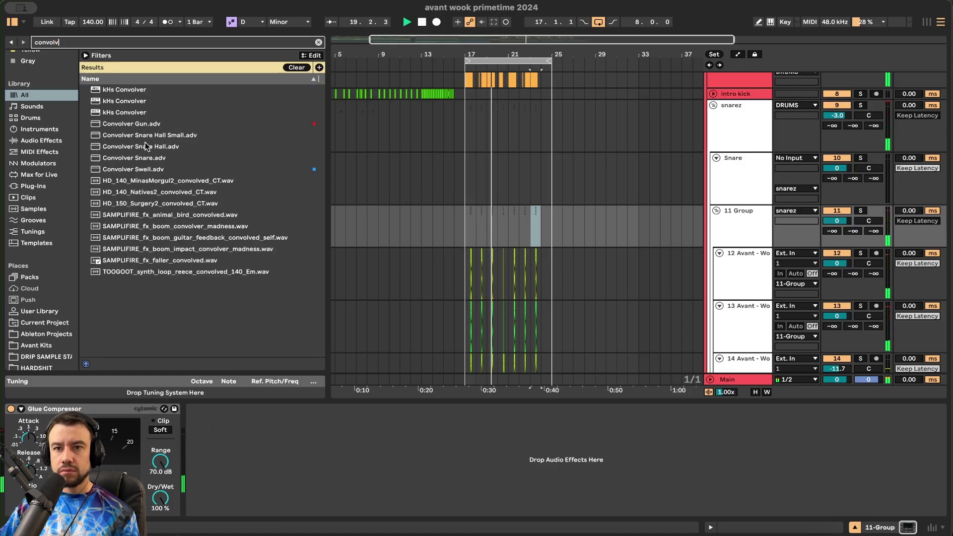
click(151, 169)
click(135, 157)
key(Return)
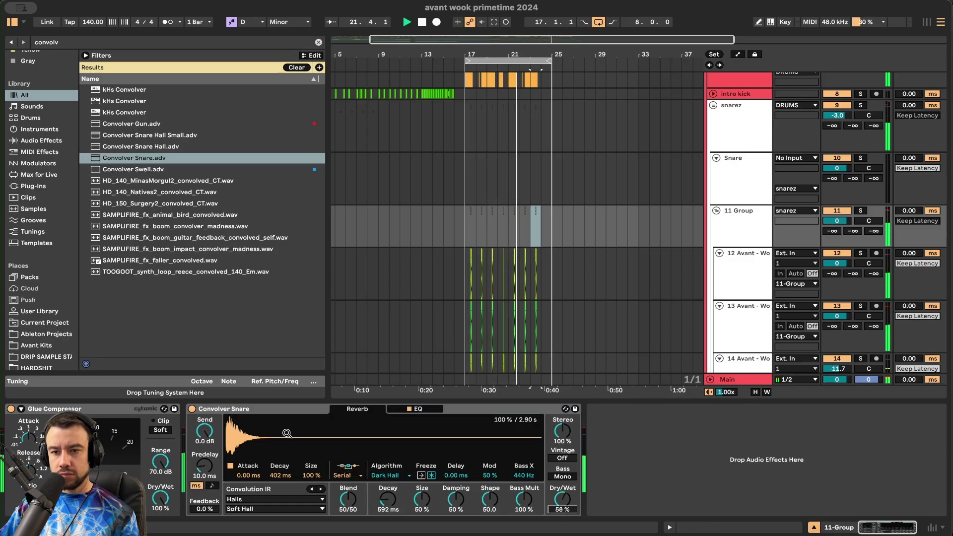
- Group Convolver Snare into an Audio Effect Rack and set its reverb Dry/Wet to 28%
click(276, 411)
key(ctrl+g)
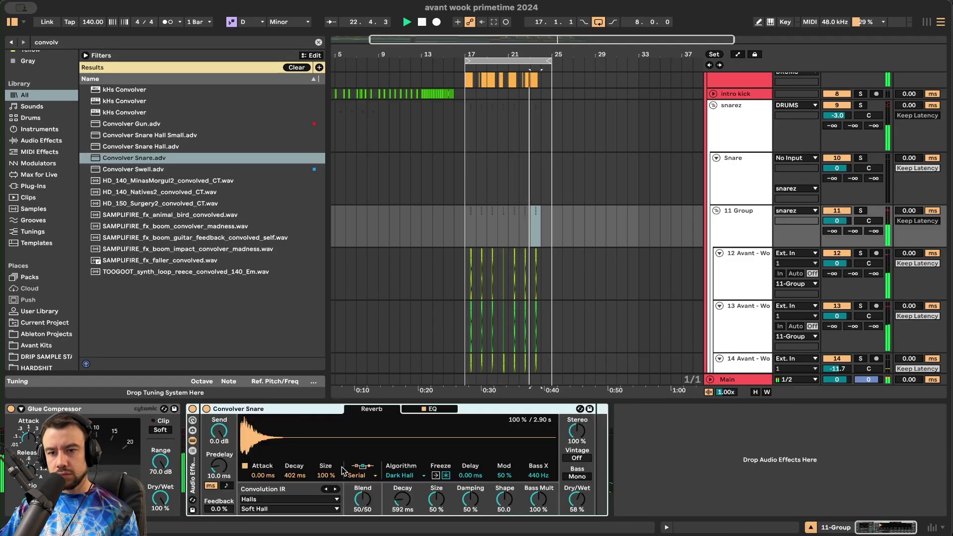
drag(577, 499, 576, 500)
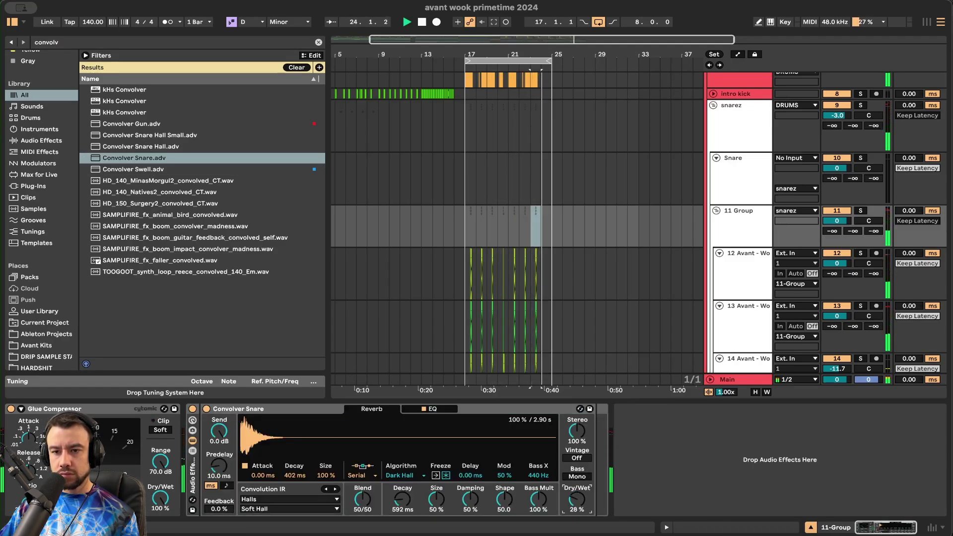
- Create an empty dry chain in the rack, setting the Convolver Snare chain to -9.6 dB and the dry chain to -3.0 dB
click(192, 451)
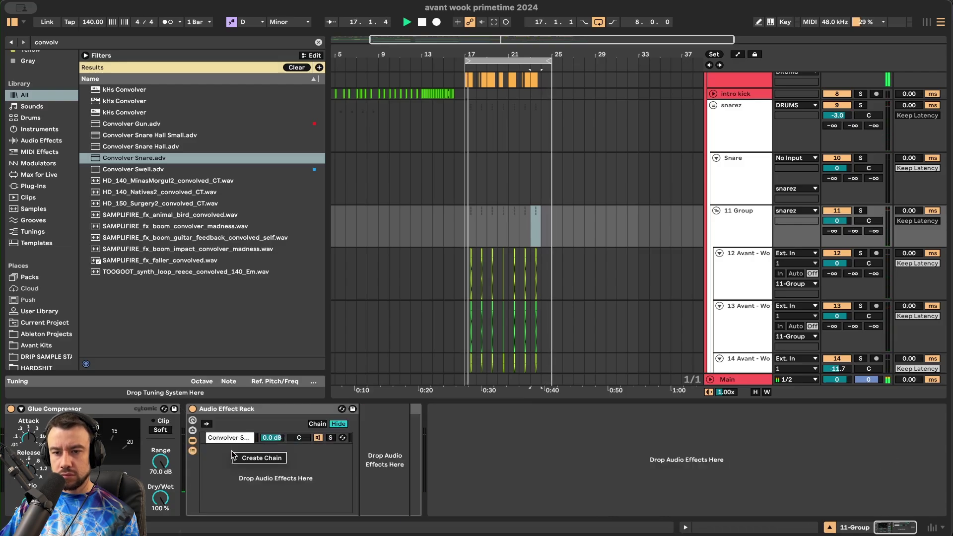
click(249, 458)
mouse_move(275, 438)
mouse_down()
mouse_move(266, 464)
mouse_move(272, 438)
mouse_up()
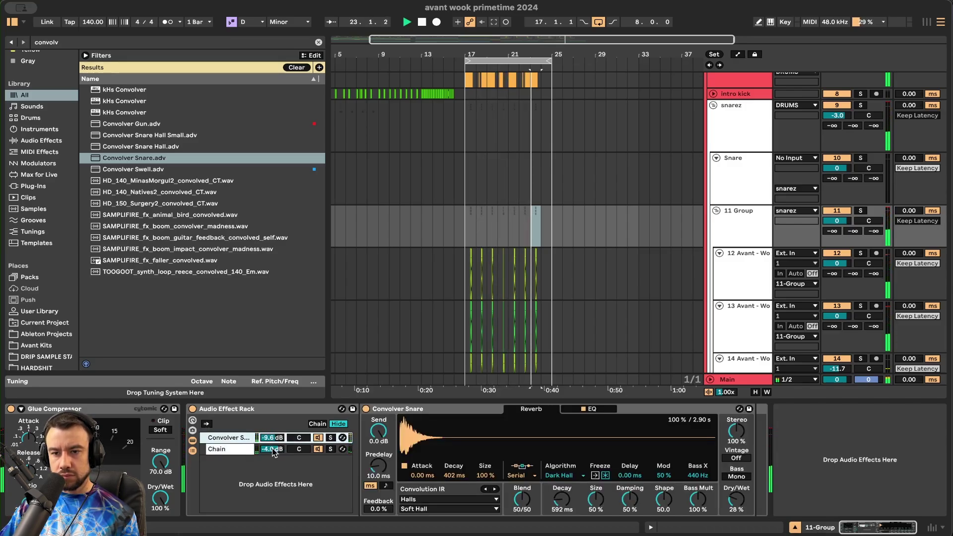
drag(272, 450, 272, 448)
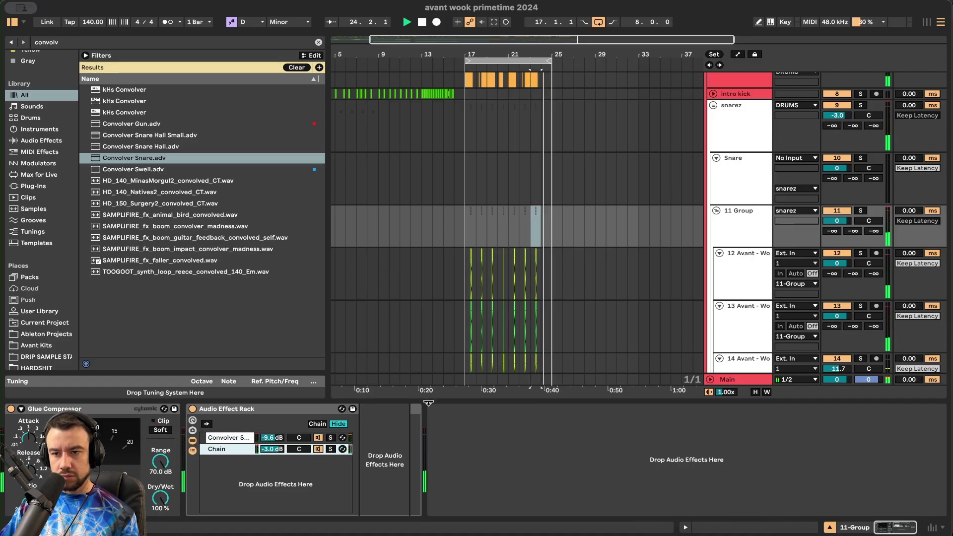
- Duplicate the trip sub clip into the second half of bar 23 and deactivate the 1/4 track's clip there
key(alt+super+l)
scroll(430, 404, down, 5)
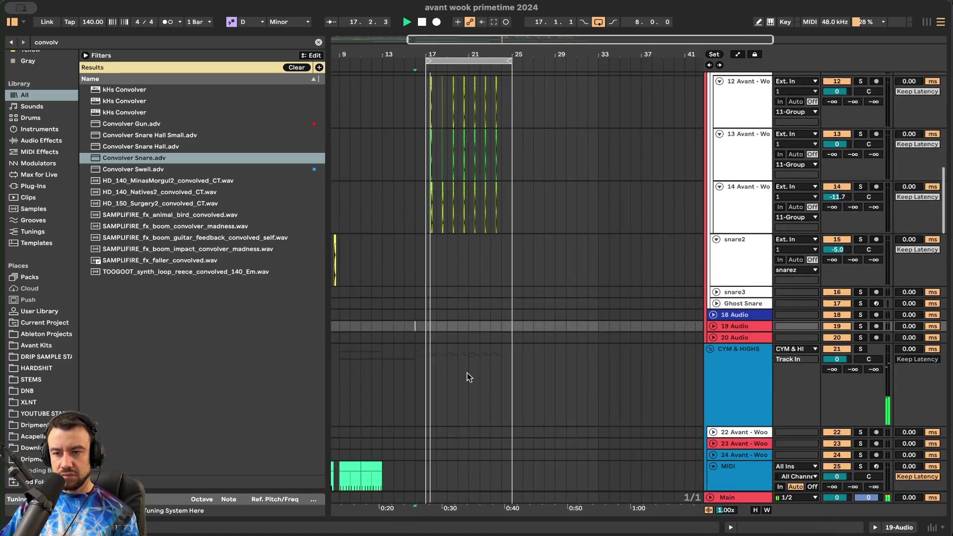
scroll(467, 373, down, 15)
scroll(463, 290, up, 10)
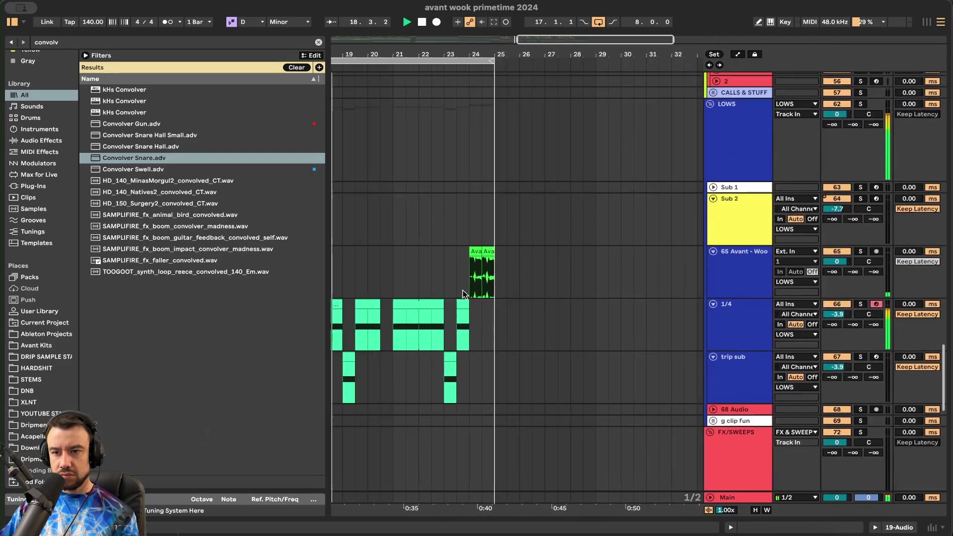
click(577, 354)
key(ctrl+d)
scroll(571, 342, right, 2)
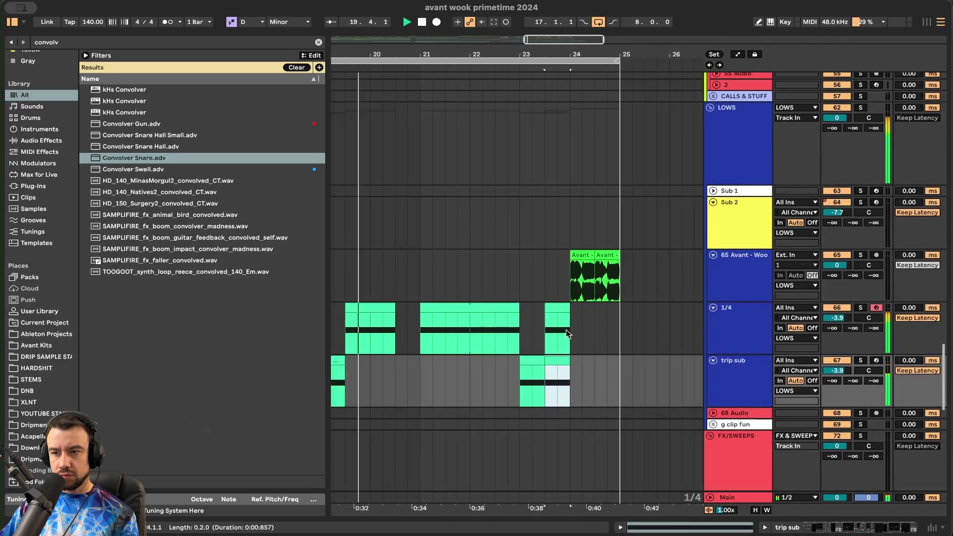
click(548, 310)
- Duplicate the trip wubs clip into the second half of bar 23 and deactivate the main wubs clip there
scroll(548, 310, up, 15)
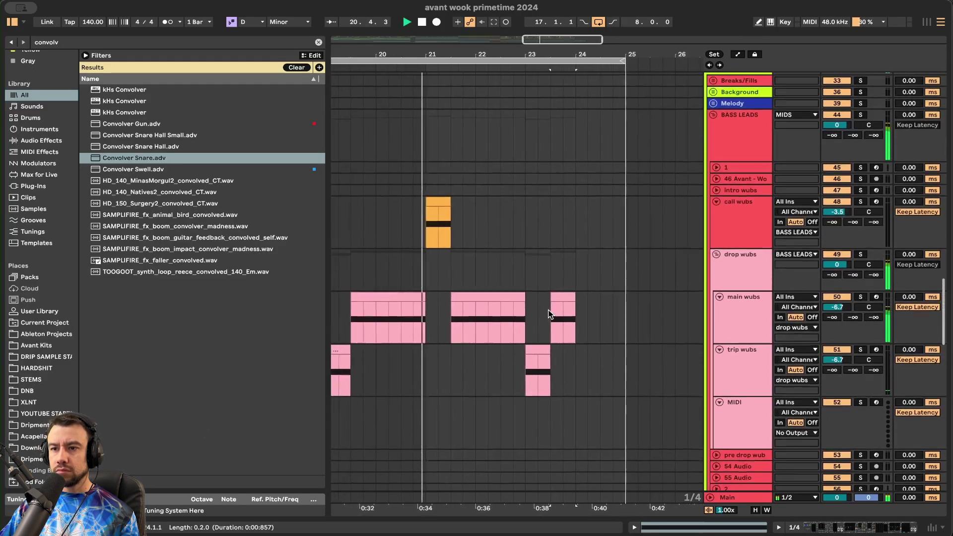
click(543, 354)
key(ctrl+d)
click(563, 293)
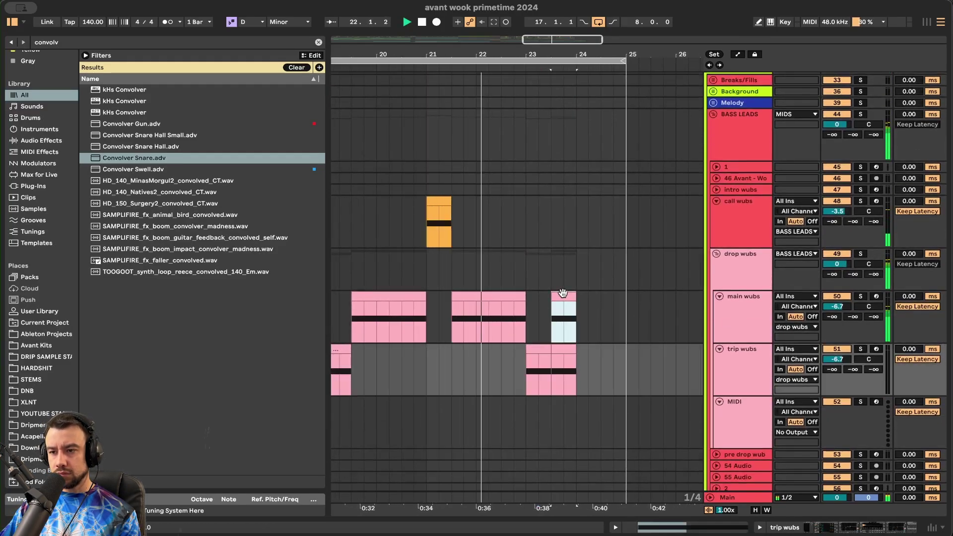
key(0)
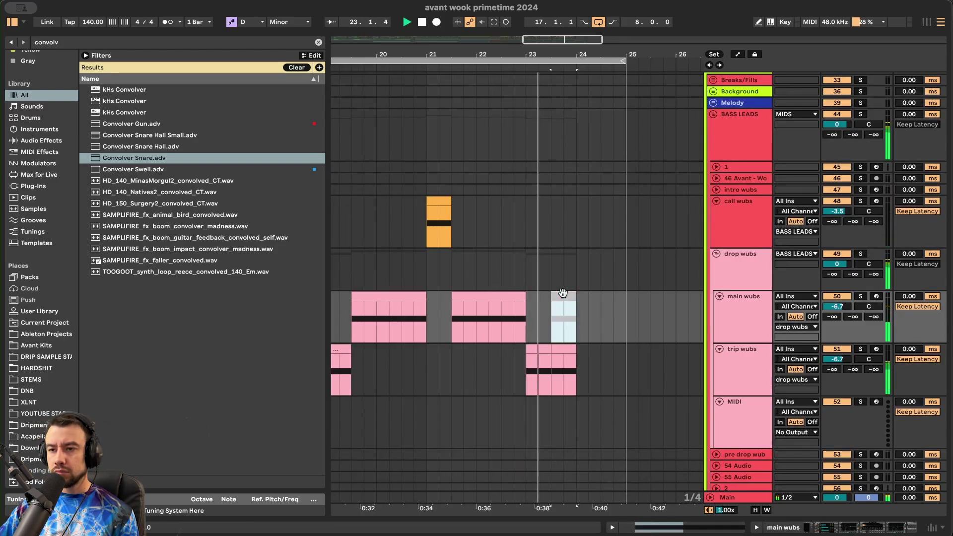
- Search the library for "mul" and add Multiband Dynamics to the Wook Bass loop on track 65
scroll(564, 366, down, 3)
scroll(563, 366, down, 2)
scroll(536, 330, down, 5)
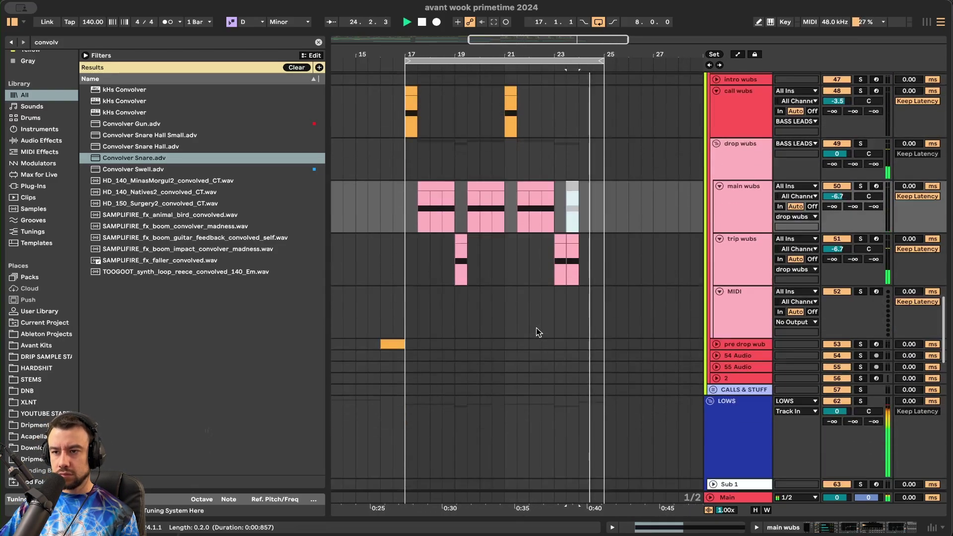
click(555, 327)
scroll(555, 328, down, 15)
scroll(555, 328, up, 6)
double_click(748, 310)
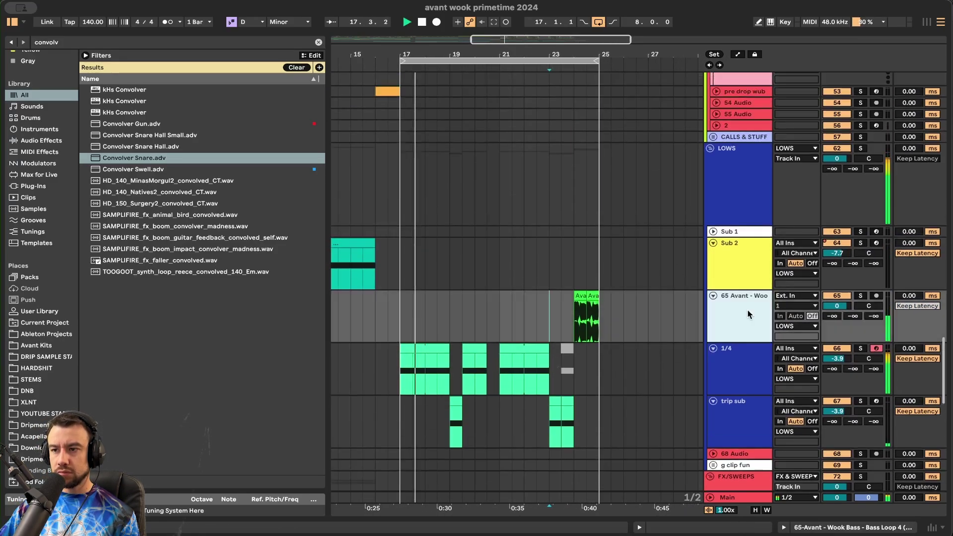
key(super+f)
text(e)
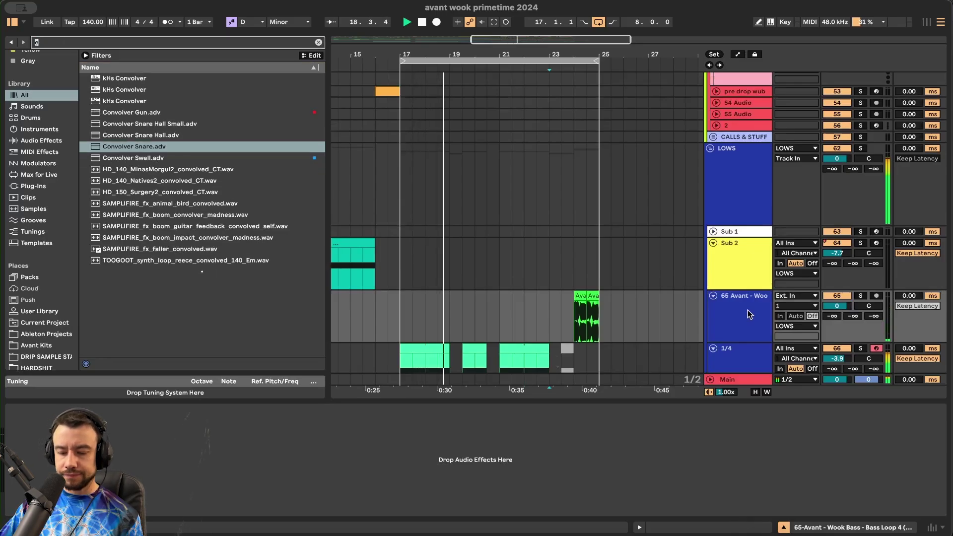
text(mulit)
key(BackSpace)
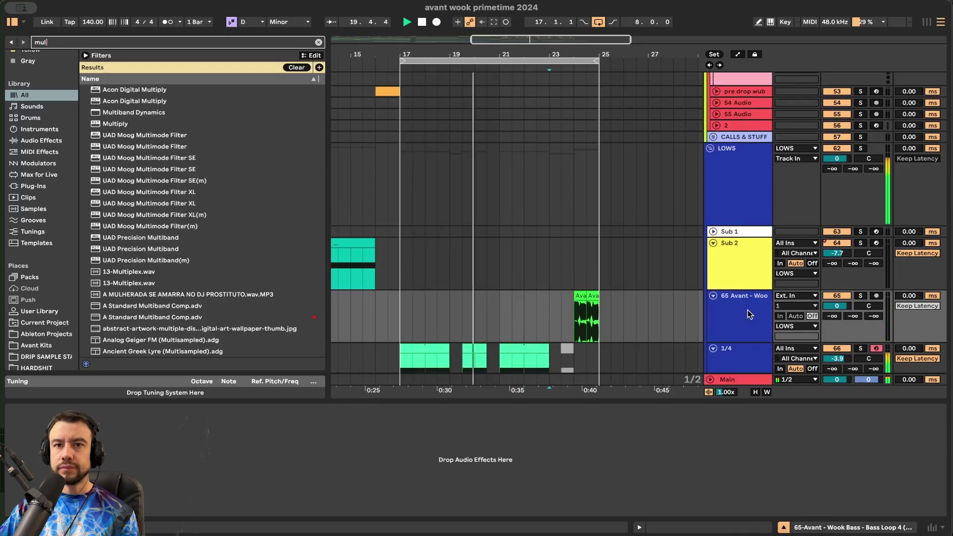
click(173, 113)
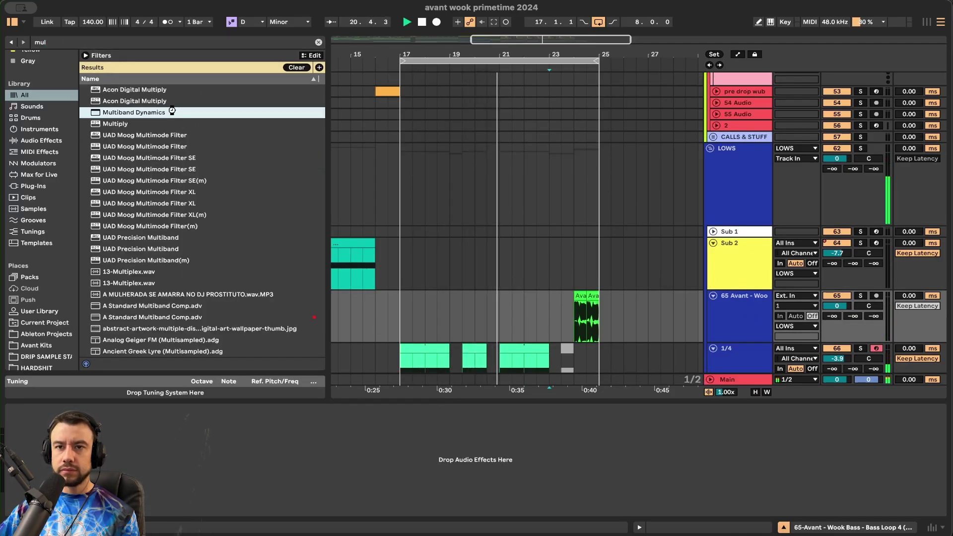
drag(171, 111, 308, 447)
- Set the Multiband Dynamics Amount on track 65 to 44% and select the bass loop's position in bar 24
click(358, 500)
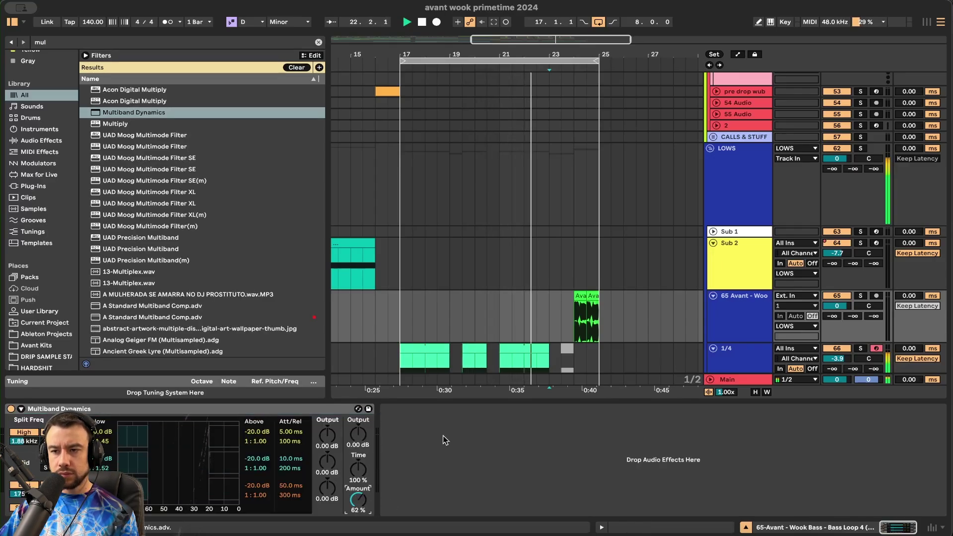
click(582, 316)
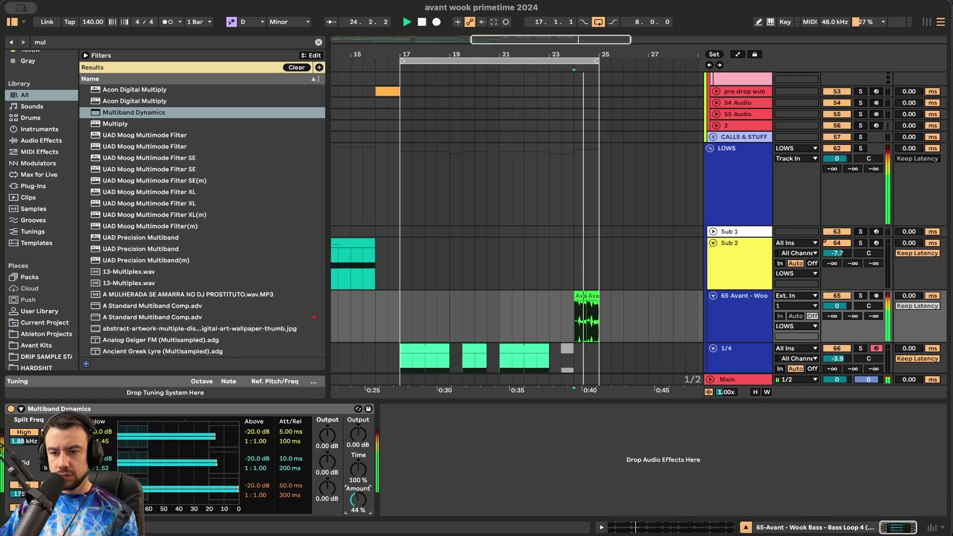
click(456, 400)
- Play the arrangement from bar 15 into the drop and switch off the loop
scroll(454, 399, down, 5)
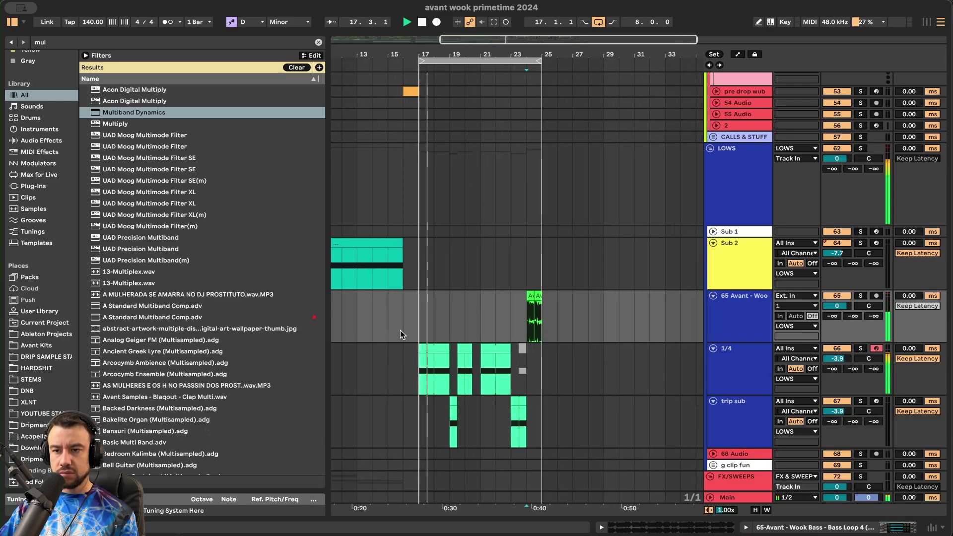
click(389, 310)
key(space)
key(space)
scroll(397, 325, up, 2)
scroll(397, 327, up, 2)
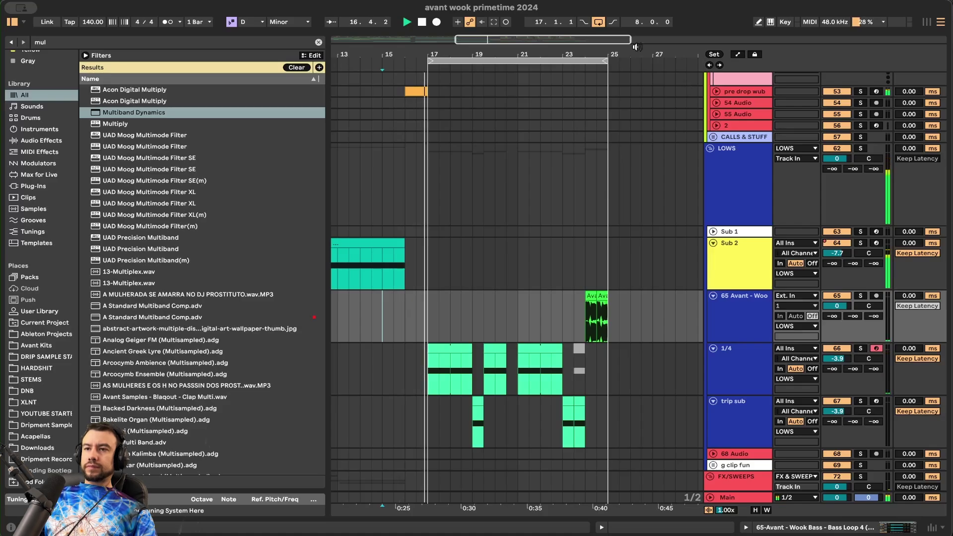
click(601, 23)
scroll(587, 157, down, 3)
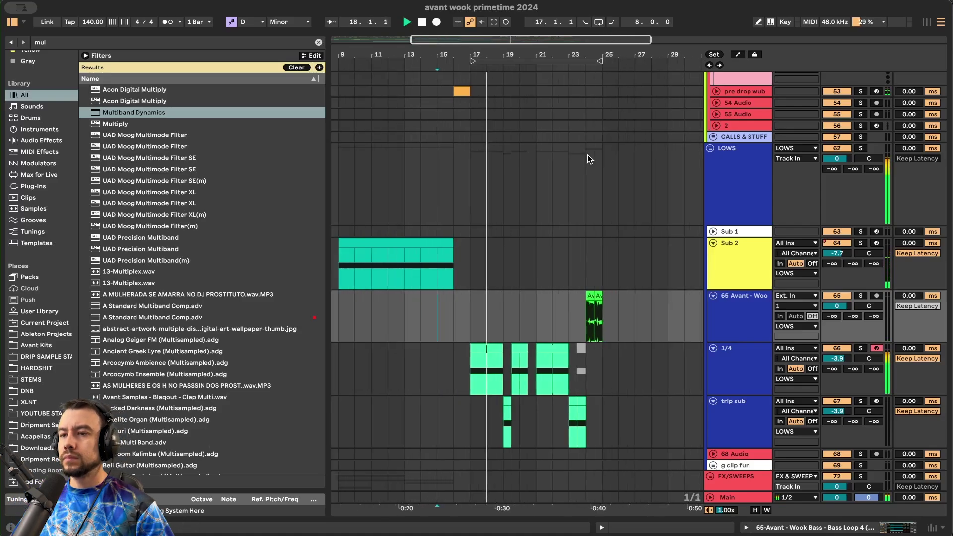
- Start a library search for exhaust samples and insert an audio track at the end of the FX/SWEEPS group
scroll(588, 156, right, 3)
scroll(588, 156, left, 3)
scroll(452, 248, down, 10)
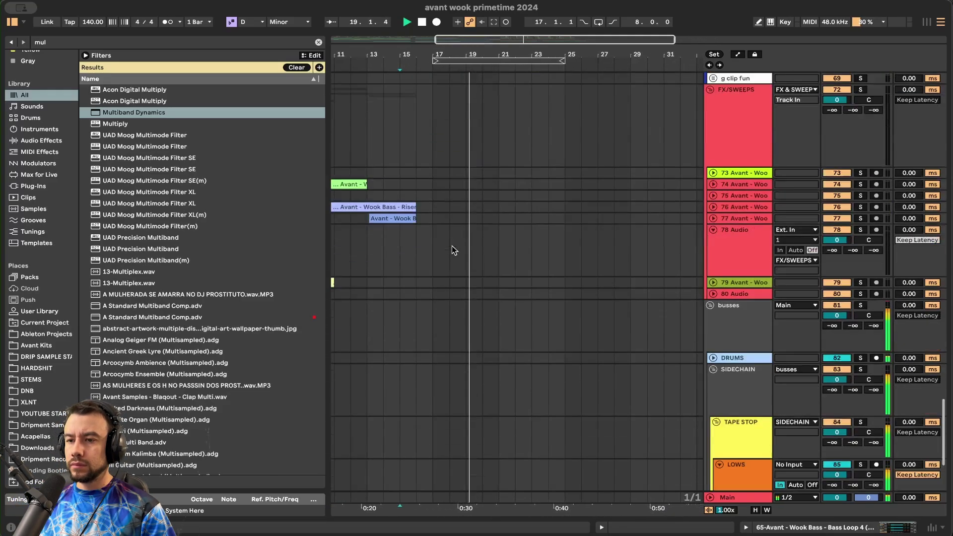
key(super+f)
text(e)
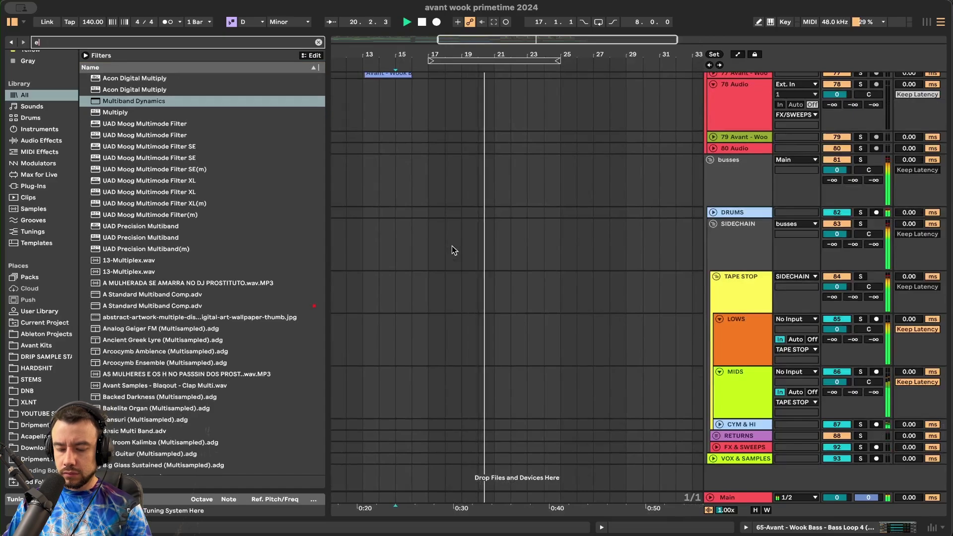
text(xhause)
scroll(553, 296, up, 5)
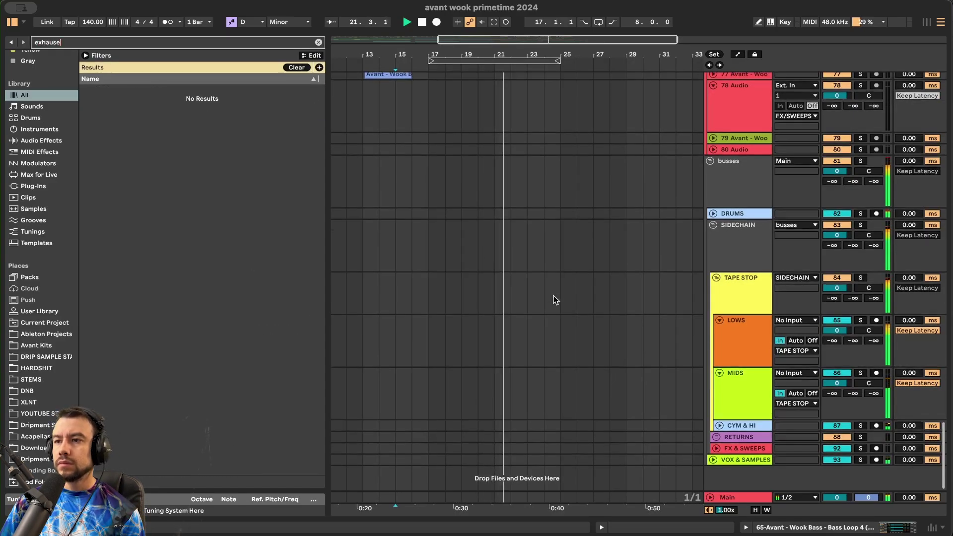
click(743, 273)
key(super+t)
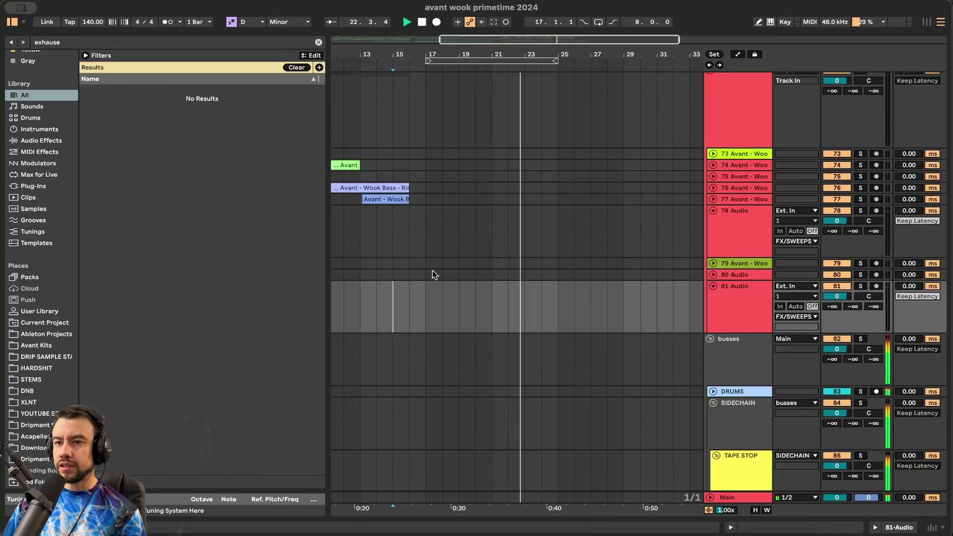
- Correct the search to "exhaust" and place Avant - Wook Bass - Exhaust 6 on track 79 at about bar 18
click(412, 264)
click(70, 43)
key(BackSpace)
text(t)
drag(163, 158, 424, 263)
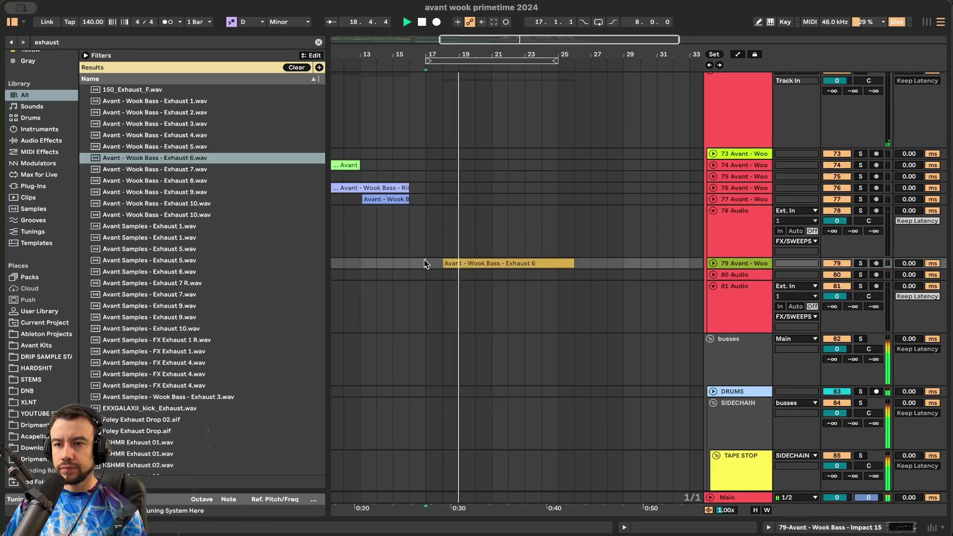
- Unfold track 79, move the Exhaust 6 clip to the middle of bar 17, and lower the track volume to -6.3 dB
click(714, 264)
scroll(494, 267, up, 3)
drag(465, 261, 451, 260)
scroll(452, 263, down, 3)
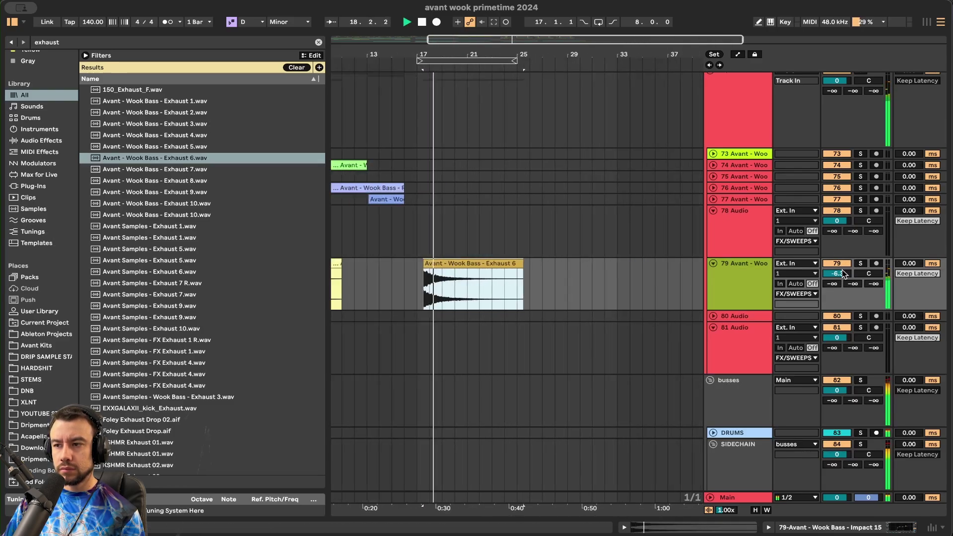
- Insert an audio track below track 79, move the Exhaust 6 clip onto it, and lower its volume to -5.8 dB
click(758, 282)
key(super+t)
drag(440, 264, 439, 338)
click(416, 330)
drag(832, 325, 833, 337)
- Add an EQ Eight to track 80, raise its low cut, and lower bands 3 and 4 slightly, with band 4 at 1.50 kHz
double_click(725, 323)
key(super+f)
text(eq)
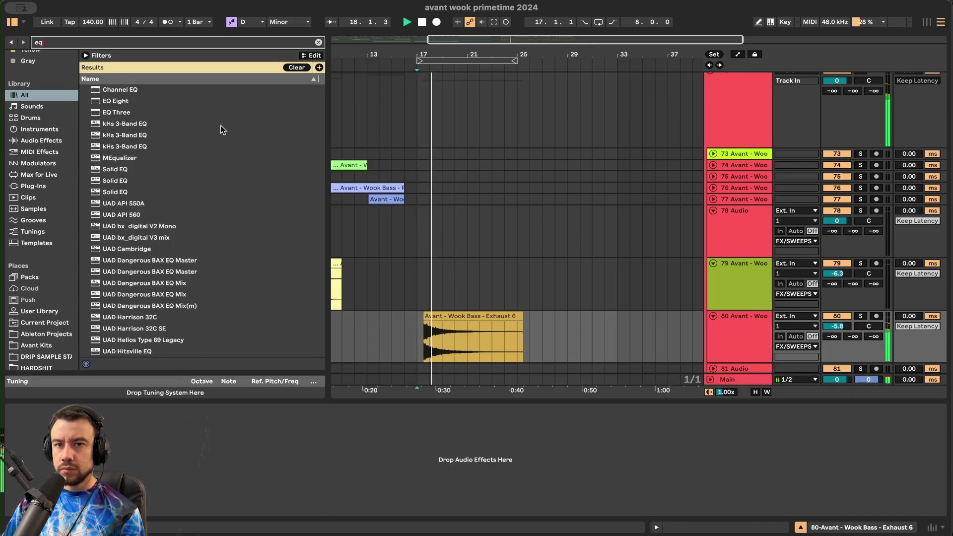
double_click(147, 101)
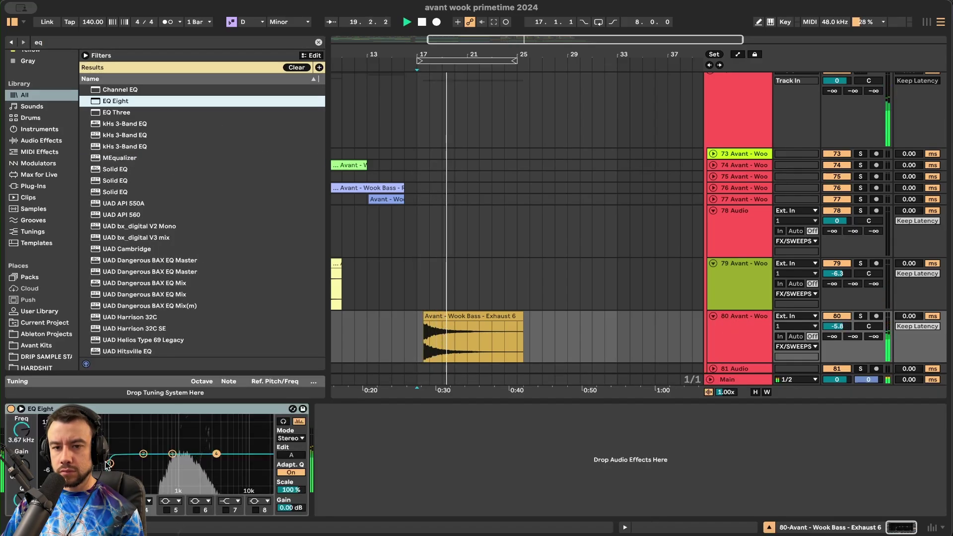
drag(108, 464, 118, 467)
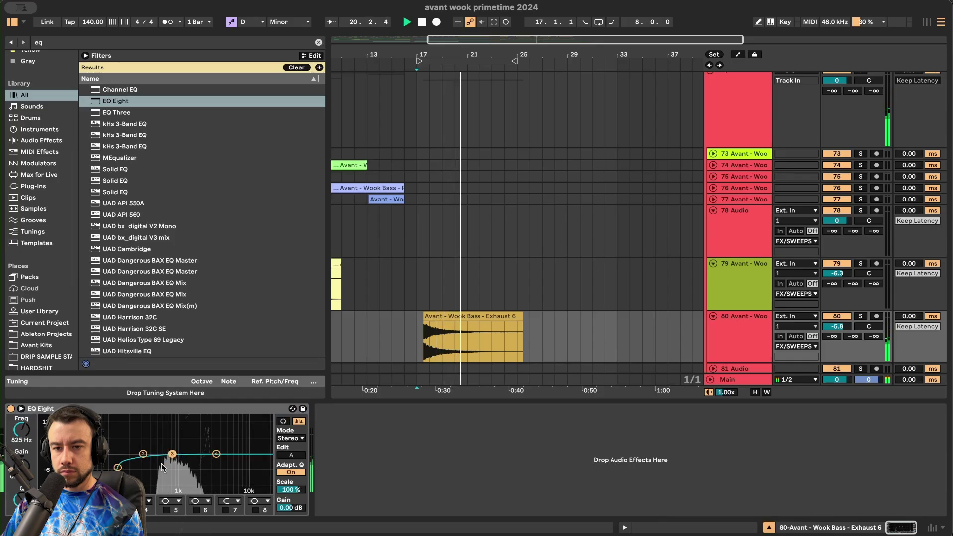
drag(173, 454, 153, 467)
drag(219, 457, 206, 466)
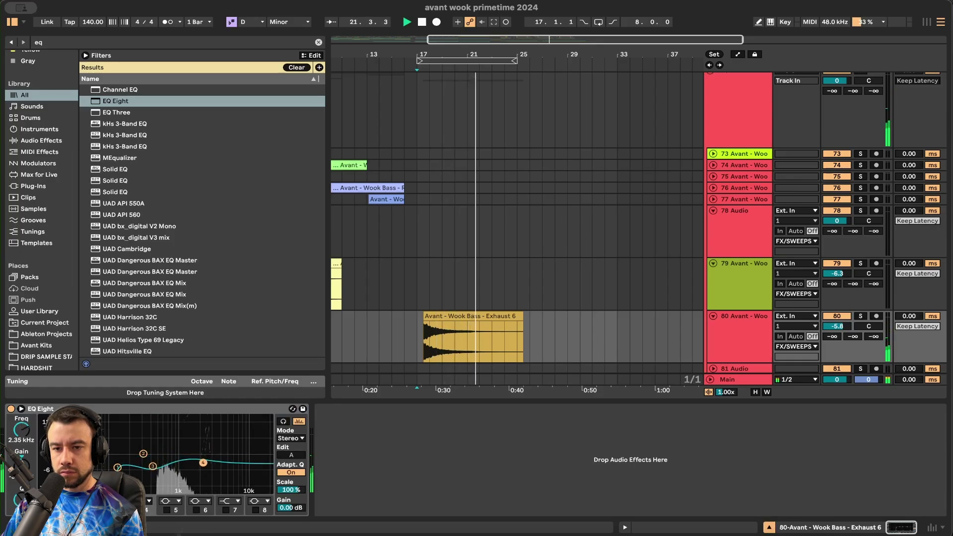
- Lower track 80's volume to -17.5 dB and audition the lead-in to the drop from bar 13
scroll(504, 308, down, 4)
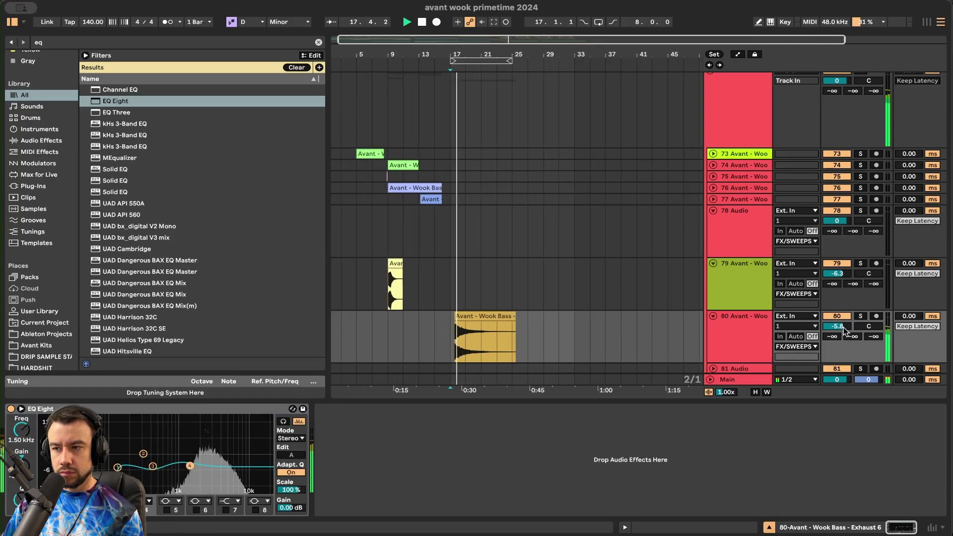
click(416, 290)
key(space)
key(space)
scroll(468, 336, up, 3)
scroll(468, 337, down, 5)
- Search the library for "exhaust", place Avant Samples - Exhaust 1 on track 80 at bar 17, and delete the remaining Exhaust 6 portion
key(super+f)
text(ex)
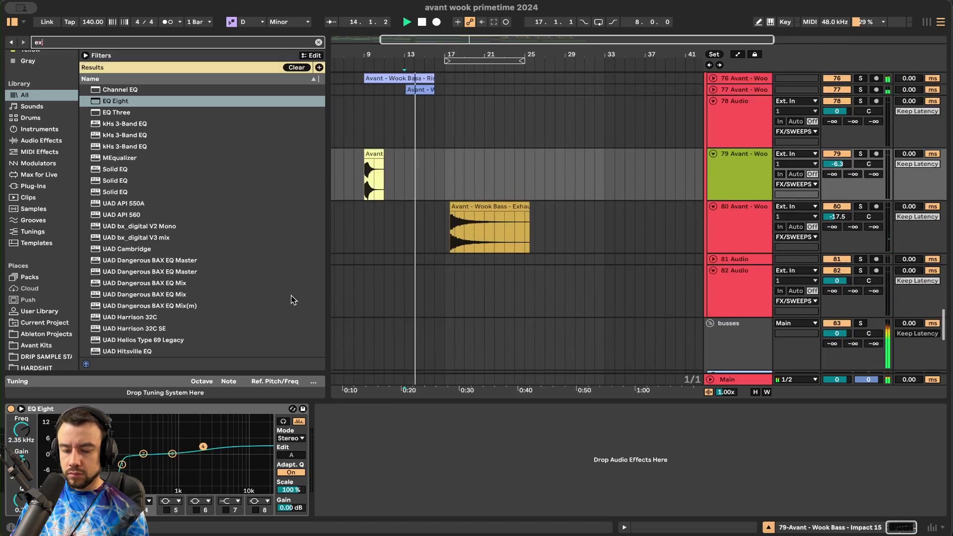
text(haust)
drag(156, 156, 453, 238)
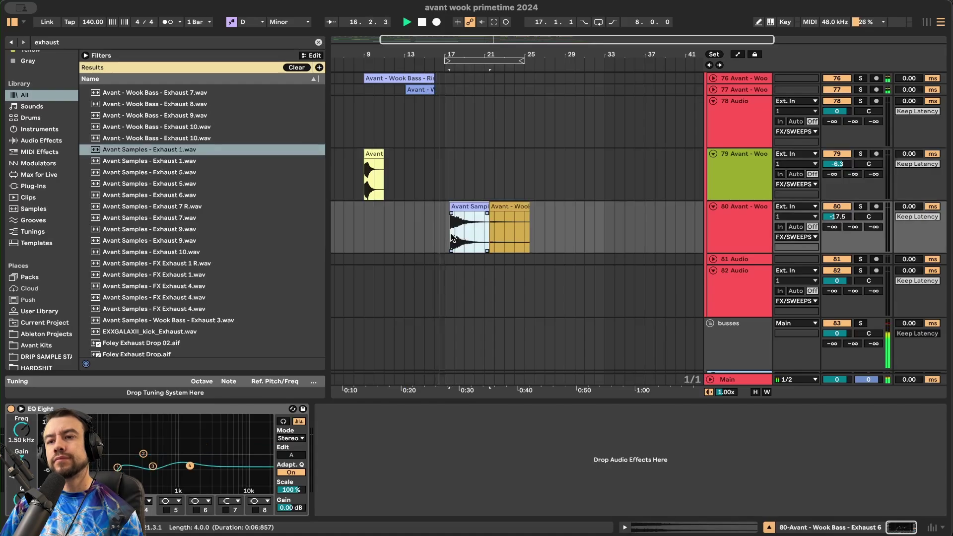
click(507, 205)
key(Delete)
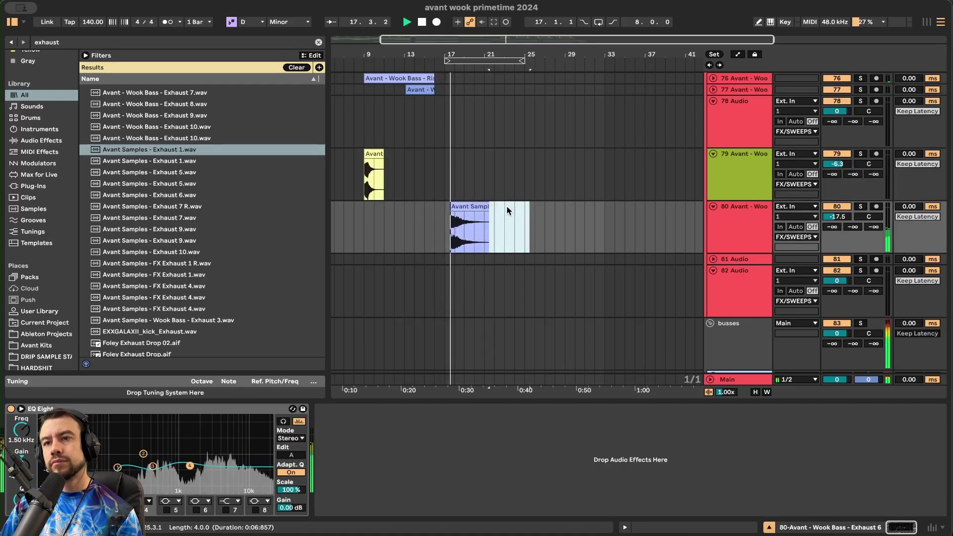
- Replace the clip at bar 17 on track 80 with Avant Samples - Exhaust 7 and lower the track volume to -29.6 dB
scroll(445, 241, up, 5)
click(445, 241)
drag(177, 221, 476, 205)
key(space)
key(space)
key(space)
key(space)
scroll(477, 204, down, 1)
scroll(477, 205, down, 5)
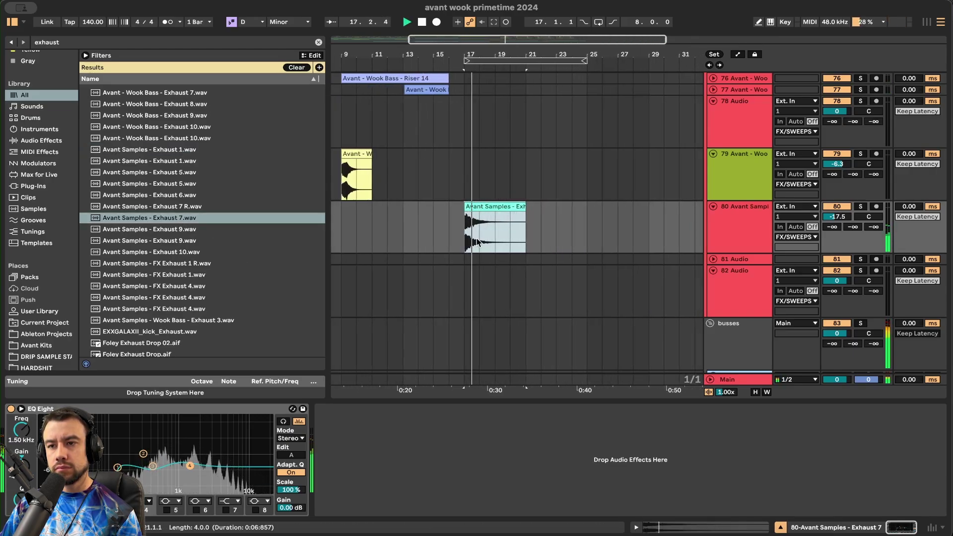
drag(837, 217, 838, 229)
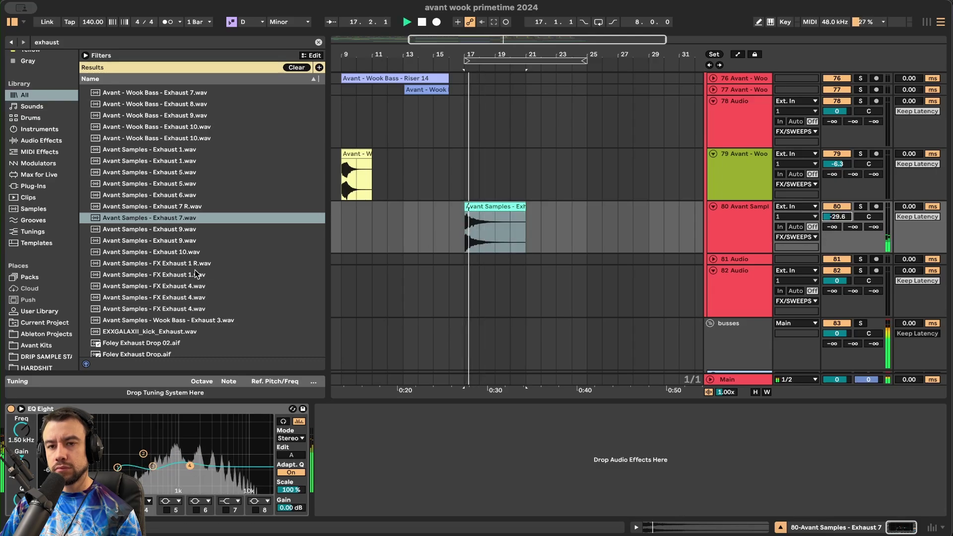
- Try Avant Samples - Exhaust 10 at bar 17 on track 80 with its warping turned off
drag(185, 254, 486, 207)
key(space)
key(space)
double_click(487, 207)
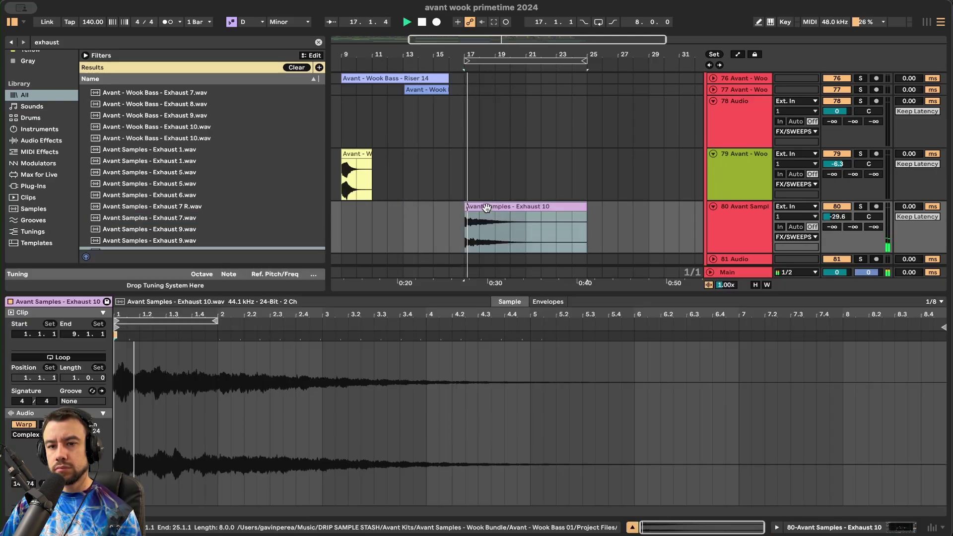
click(22, 427)
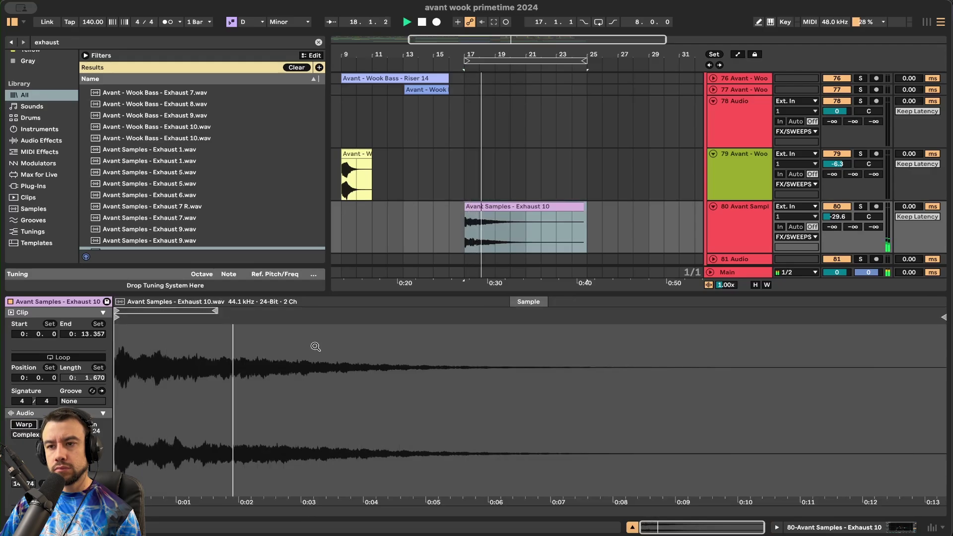
double_click(408, 296)
scroll(224, 274, down, 1)
scroll(198, 266, up, 3)
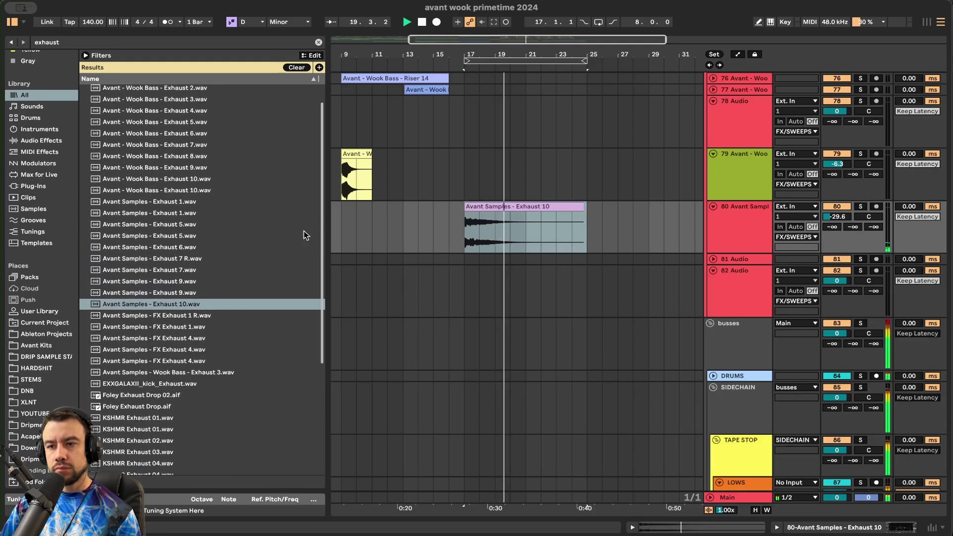
- Set track 80's volume to -19.3 dB and place Avant Samples - Exhaust 5 on the track at bar 17
drag(843, 215, 843, 204)
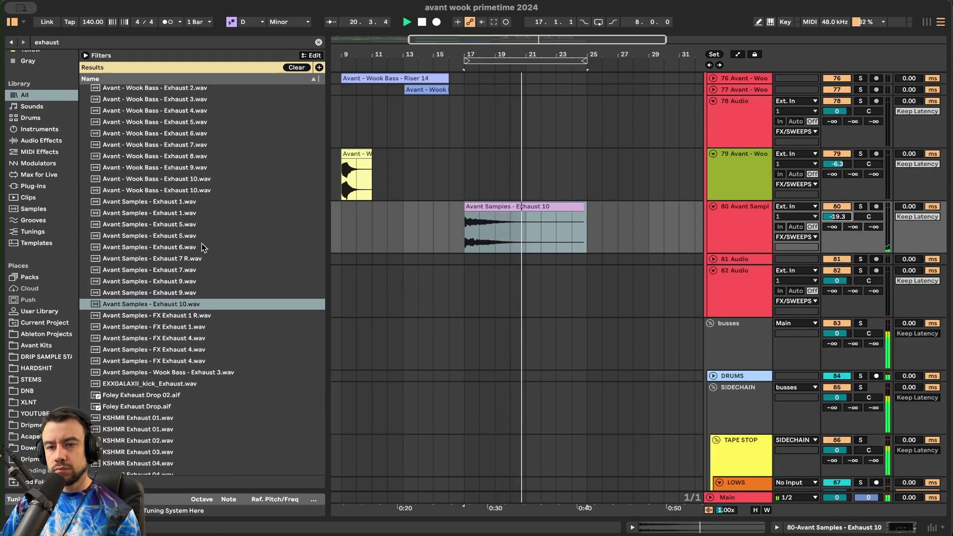
drag(198, 224, 459, 226)
key(space)
key(space)
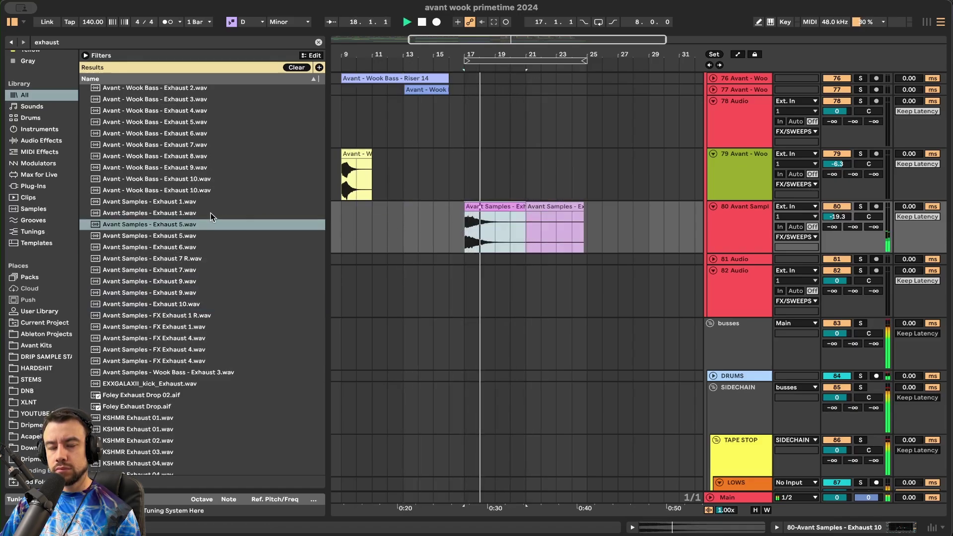
- Delete the leftover Exhaust 10 portion following the Exhaust 5 clip on track 80
mouse_move(525, 205)
mouse_down()
mouse_move(572, 204)
mouse_move(525, 204)
mouse_up()
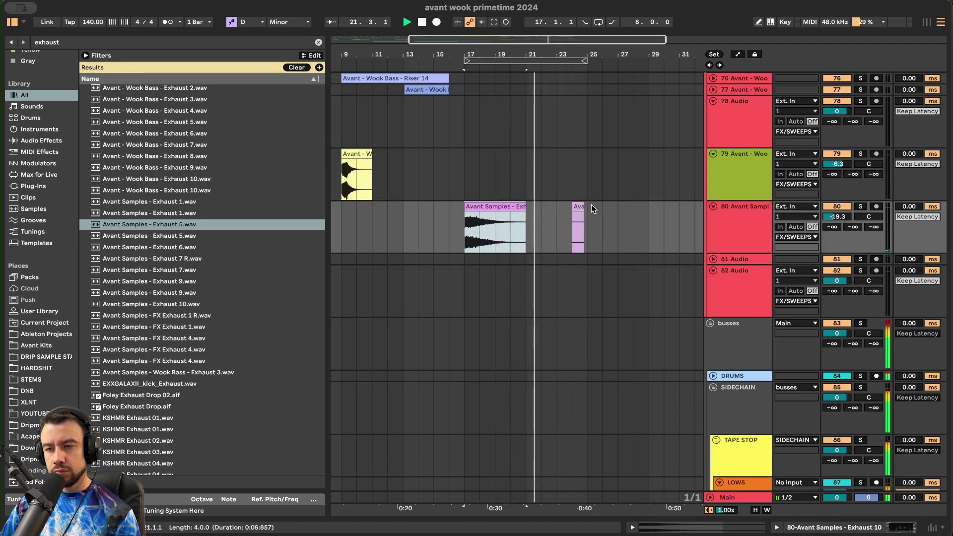
click(571, 205)
click(573, 206)
scroll(569, 213, up, 3)
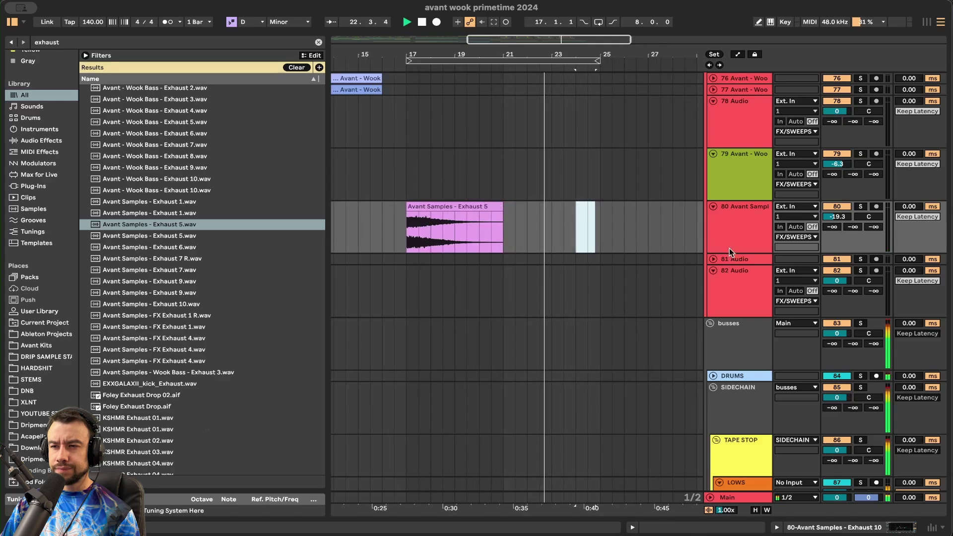
- Unfold track 81 and search the library for "impact", browsing down to the Avant samples
click(715, 258)
key(super+f)
text(impact)
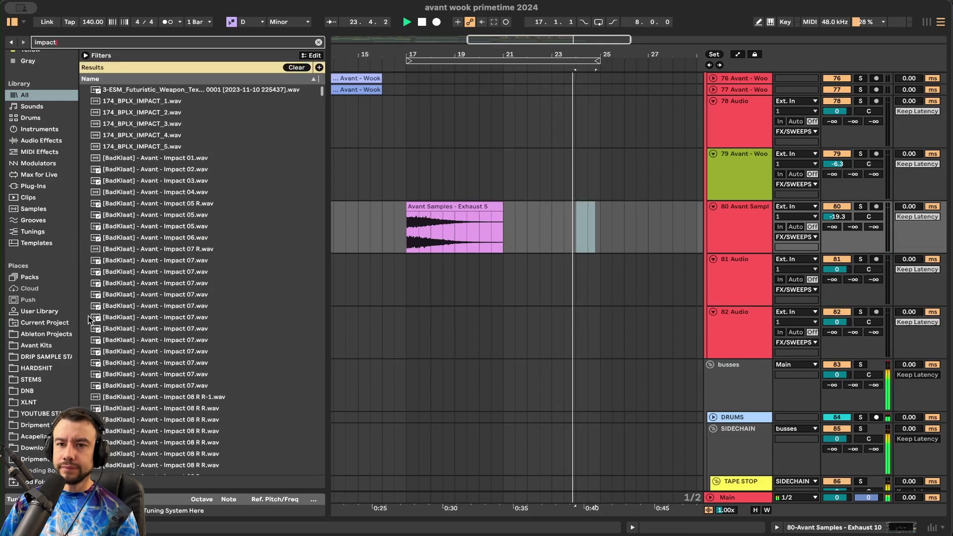
scroll(119, 316, down, 10)
scroll(119, 316, down, 15)
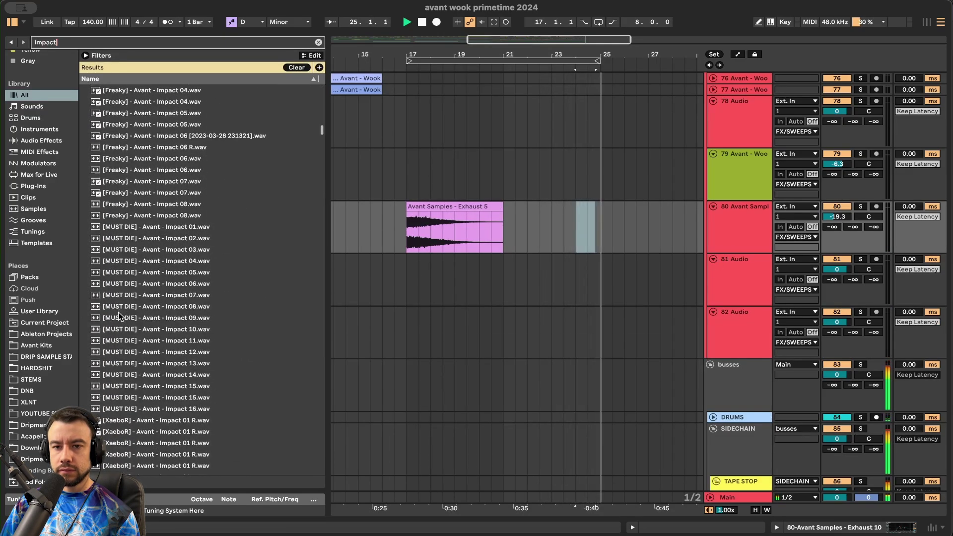
scroll(187, 374, down, 15)
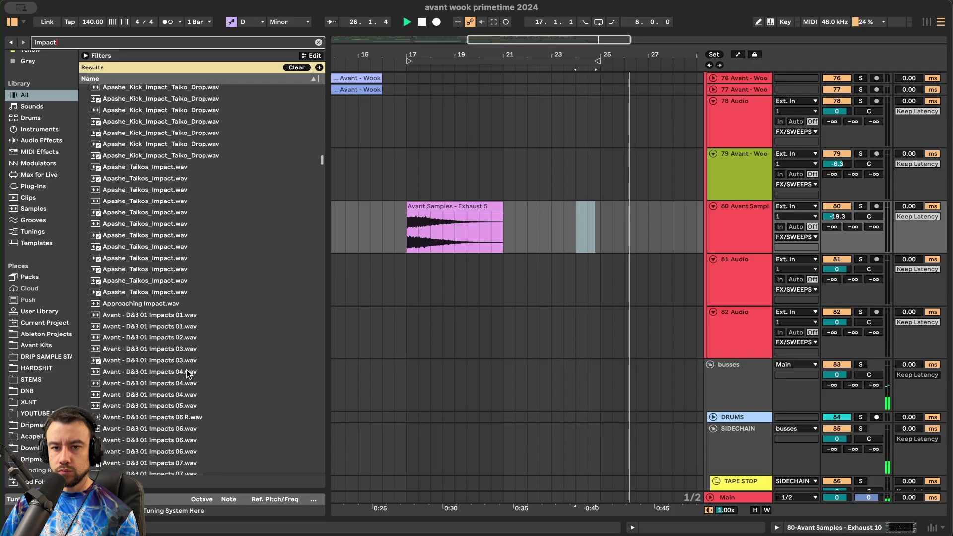
- Place Avant - Wook Bass - Impact 16 on track 81 at bar 24 and reverse the clip
scroll(187, 373, down, 1)
drag(189, 388, 578, 293)
key(space)
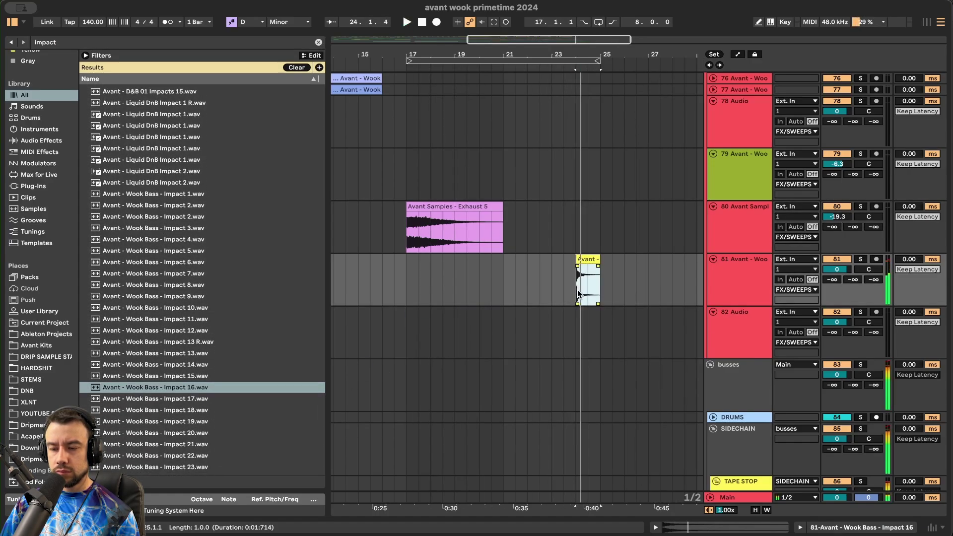
key(space)
key(space)
scroll(585, 288, up, 5)
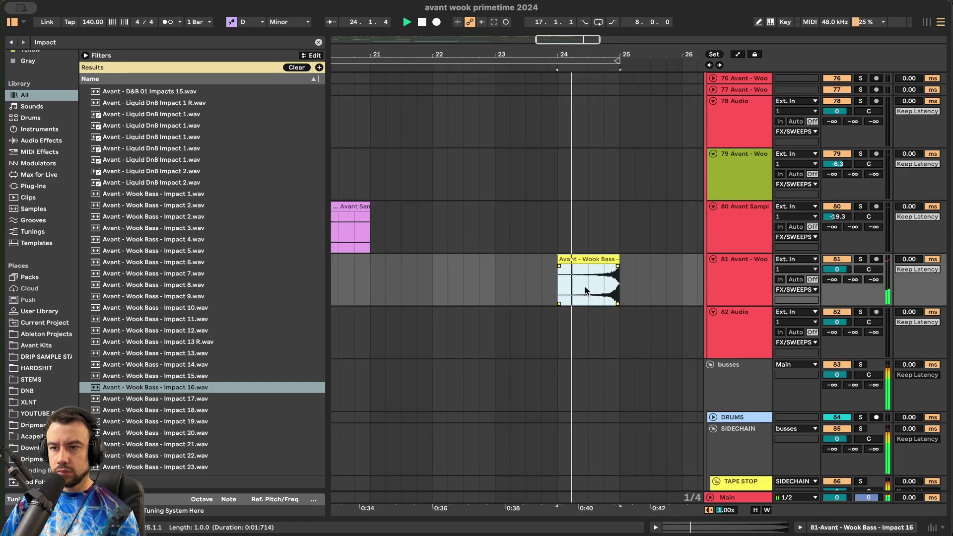
- Lower track 81's volume to -9.4 dB and stop playback after auditioning the reversed impact
drag(837, 269, 837, 272)
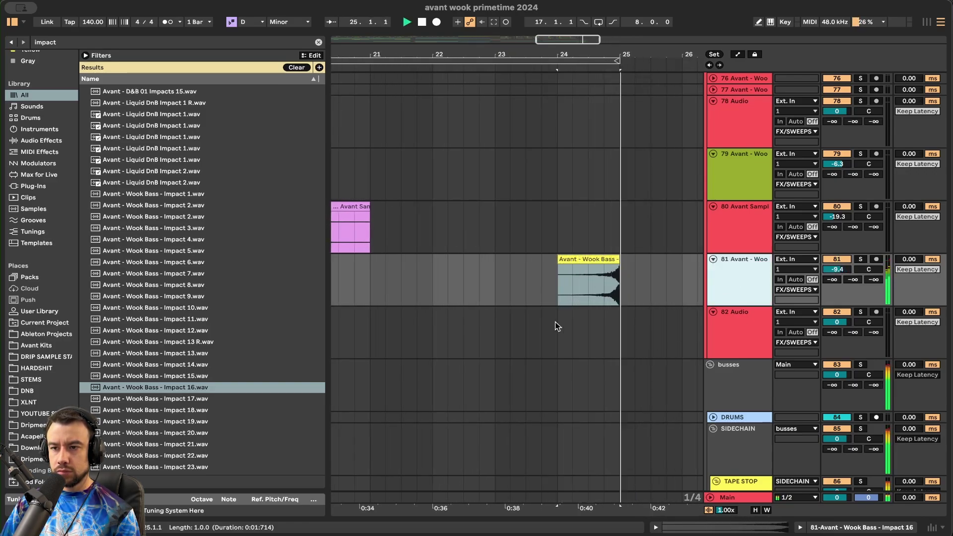
scroll(555, 322, down, 4)
key(space)
- Preview several Avant - Wook Bass impact samples, up to Impact 22, to find one for a second reversed impact
drag(152, 287, 238, 287)
click(165, 247)
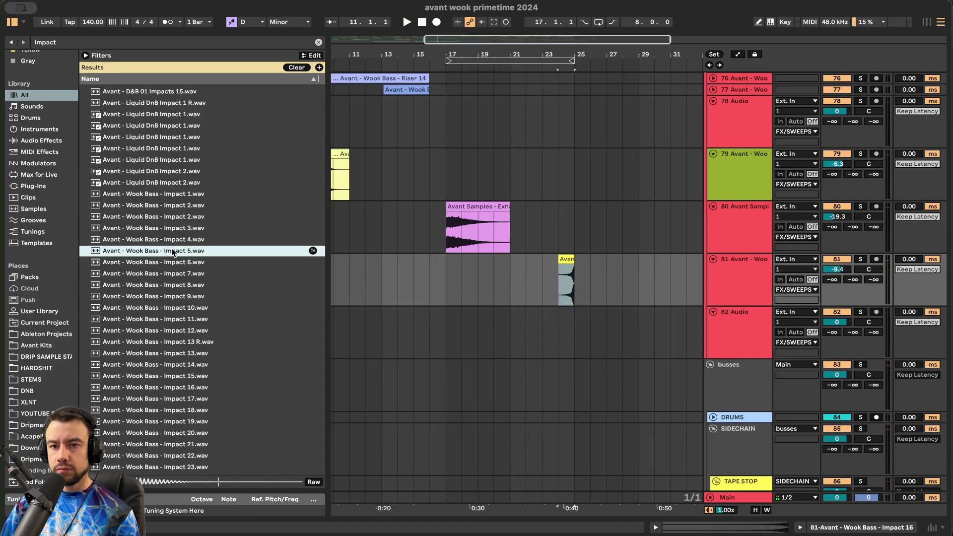
click(145, 172)
click(192, 297)
click(190, 388)
scroll(190, 386, down, 3)
click(181, 356)
scroll(180, 354, down, 4)
click(174, 278)
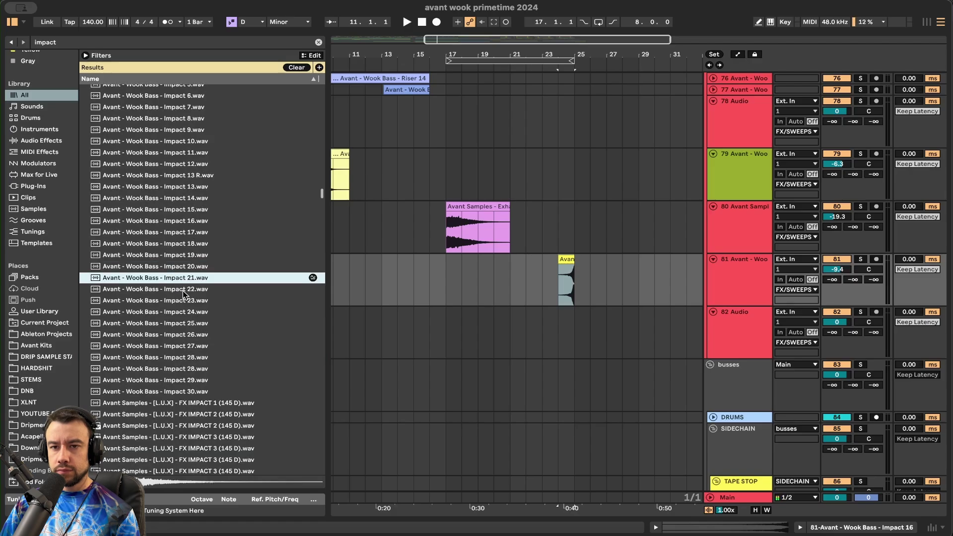
click(183, 292)
- Place Avant - Wook Bass - Impact 22 on track 82, reversed and ending at bar 24, and trim its start to bar 21
drag(175, 295, 487, 314)
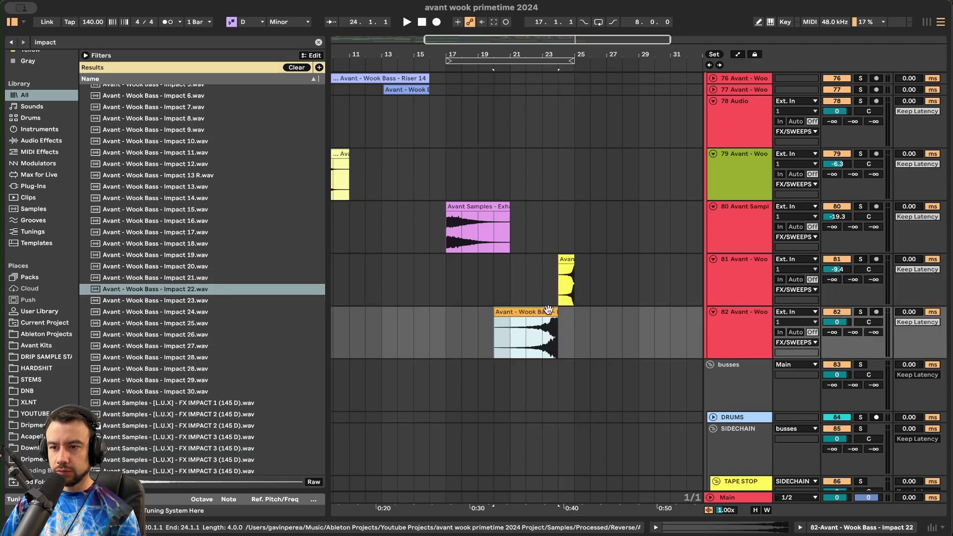
key(space)
mouse_move(522, 313)
mouse_down()
mouse_move(545, 312)
mouse_move(499, 314)
mouse_move(541, 312)
mouse_up()
scroll(565, 328, up, 5)
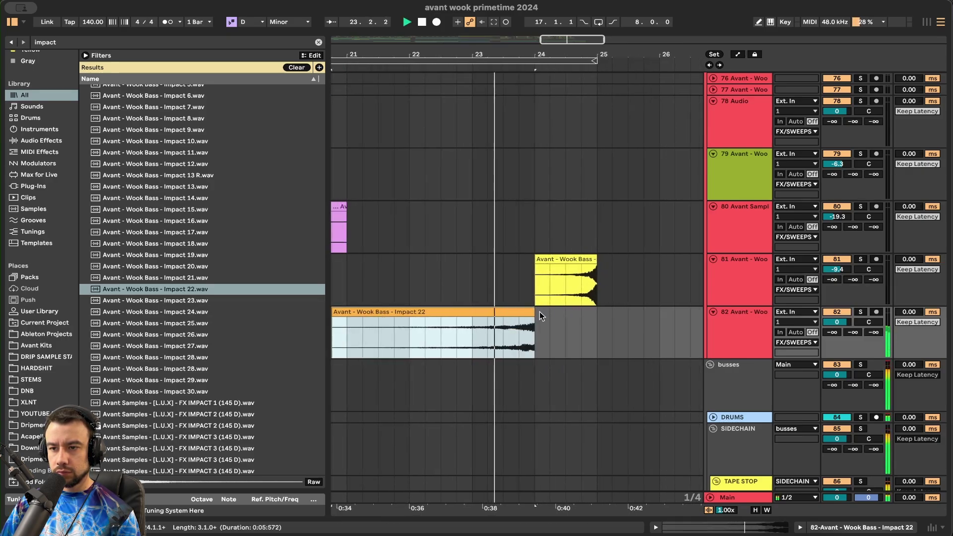
scroll(540, 312, down, 3)
key(Right)
- Lower track 82's volume to -4.2 dB and add an EQ Eight to the track
drag(837, 323, 838, 331)
double_click(746, 325)
key(super+f)
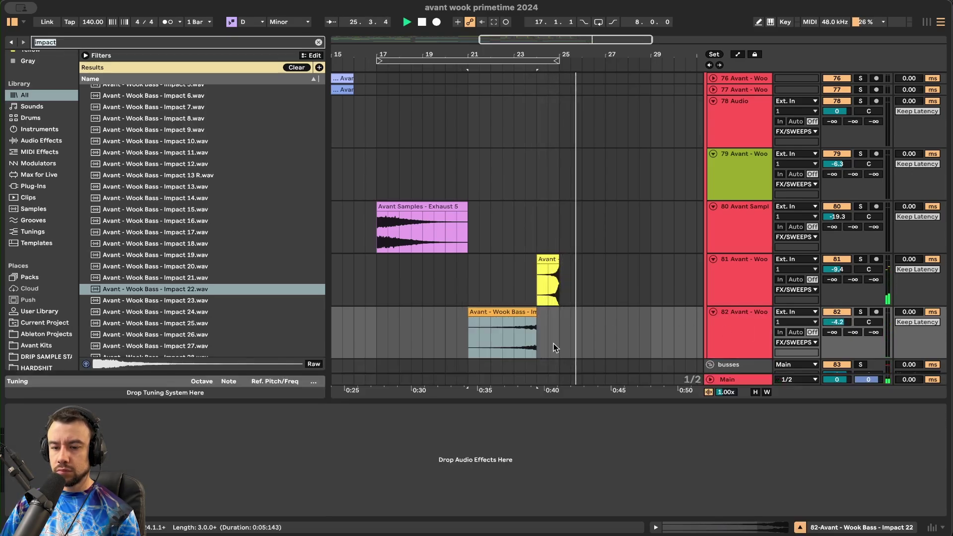
text(eq)
drag(122, 101, 424, 414)
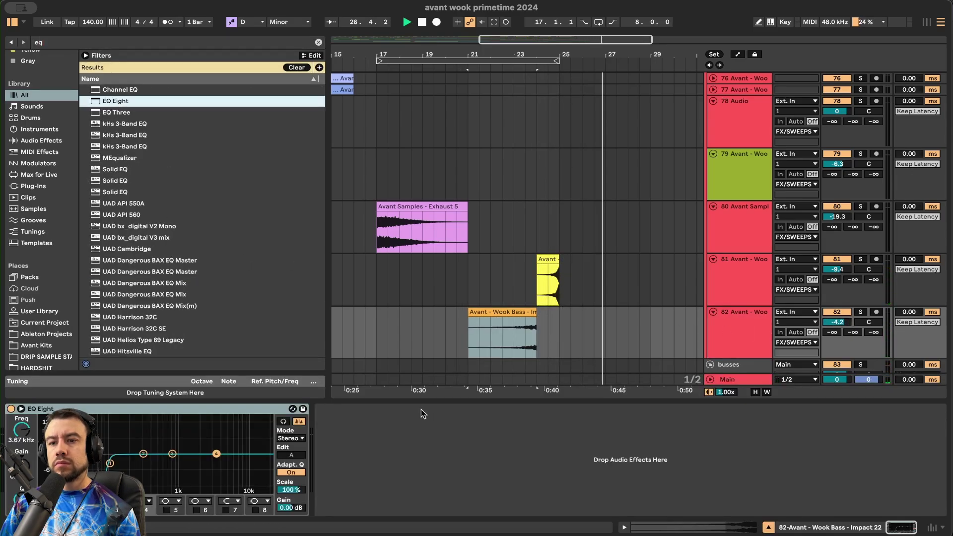
click(414, 403)
- Play the drop from bar 17 and look through the arrangement up to the vocal tracks around bar 16
click(363, 309)
key(space)
click(380, 273)
key(space)
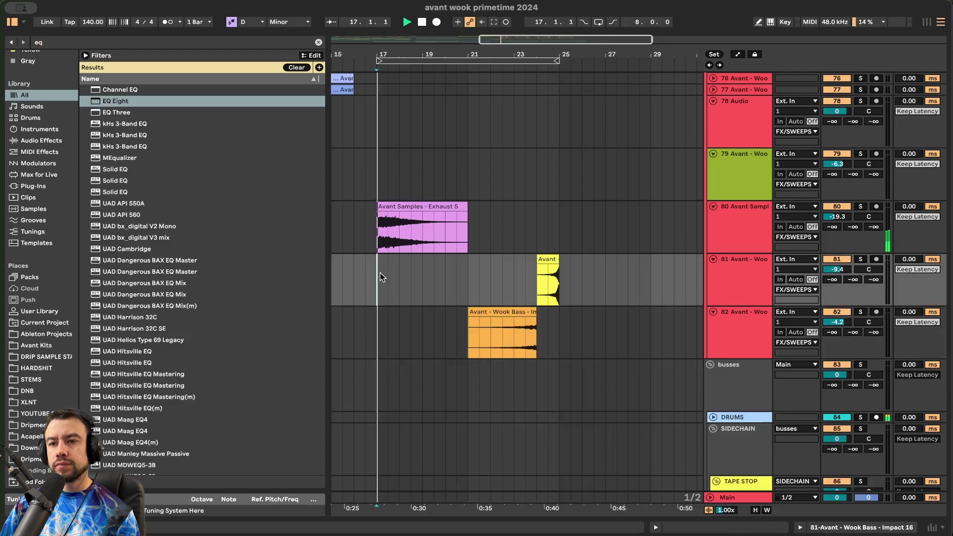
key(plus)
key(plus)
scroll(380, 273, up, 20)
scroll(380, 272, down, 5)
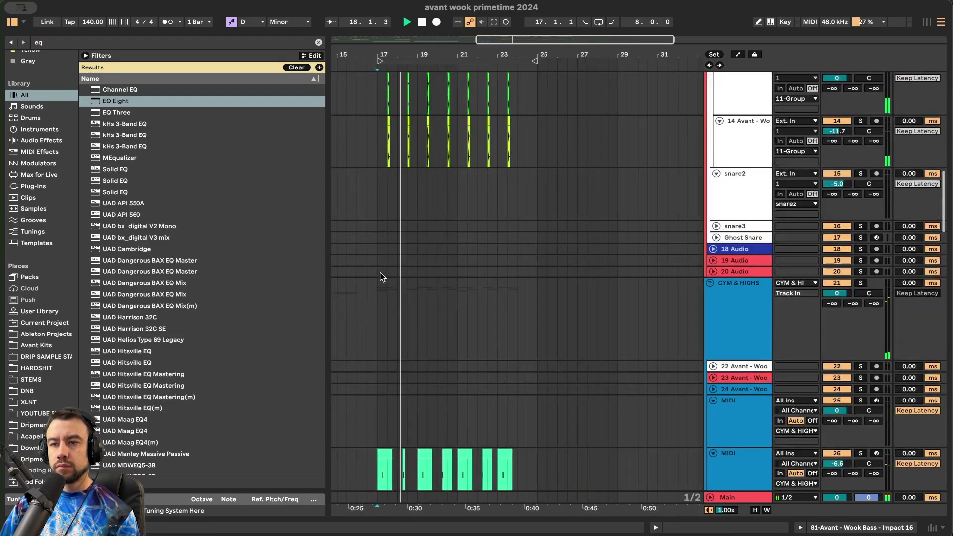
scroll(380, 272, up, 15)
scroll(380, 273, up, 5)
scroll(379, 273, left, 4)
scroll(422, 273, up, 4)
scroll(457, 201, left, 2)
- Copy the vocal chop at the start of bar 16 on tracks 2 and 3 to 17.2 in the drop
click(402, 184)
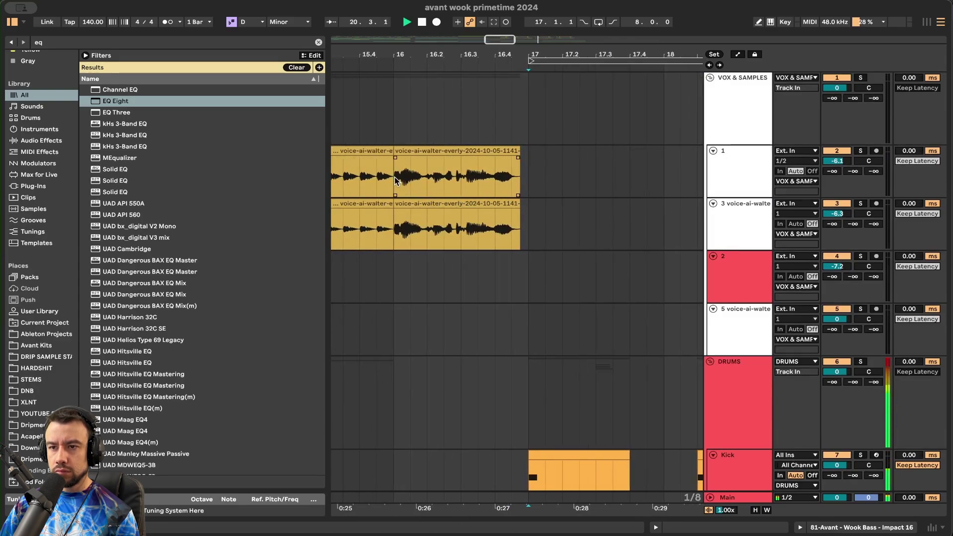
scroll(478, 186, down, 3)
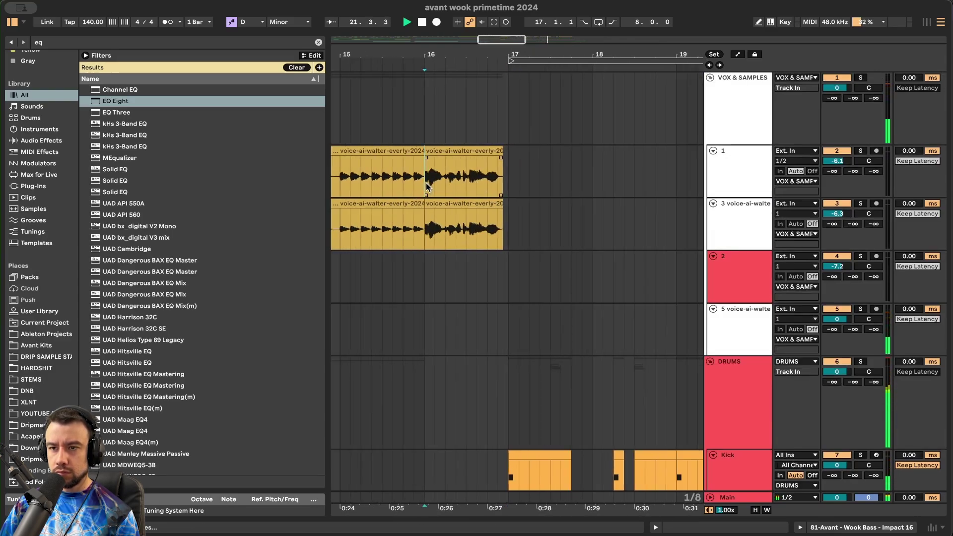
click(427, 185)
key(space)
key(space)
scroll(434, 200, up, 3)
drag(416, 193, 442, 222)
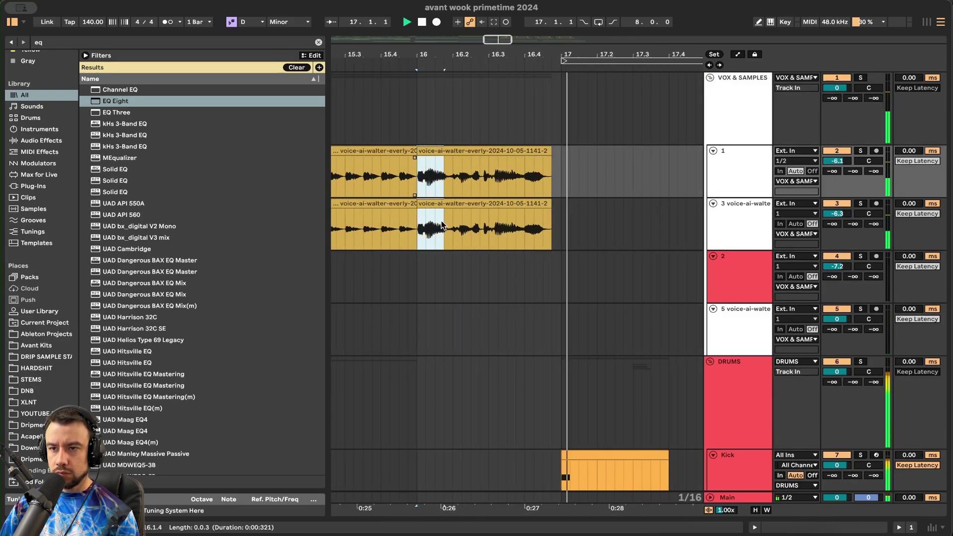
scroll(505, 181, down, 3)
click(505, 181)
key(space)
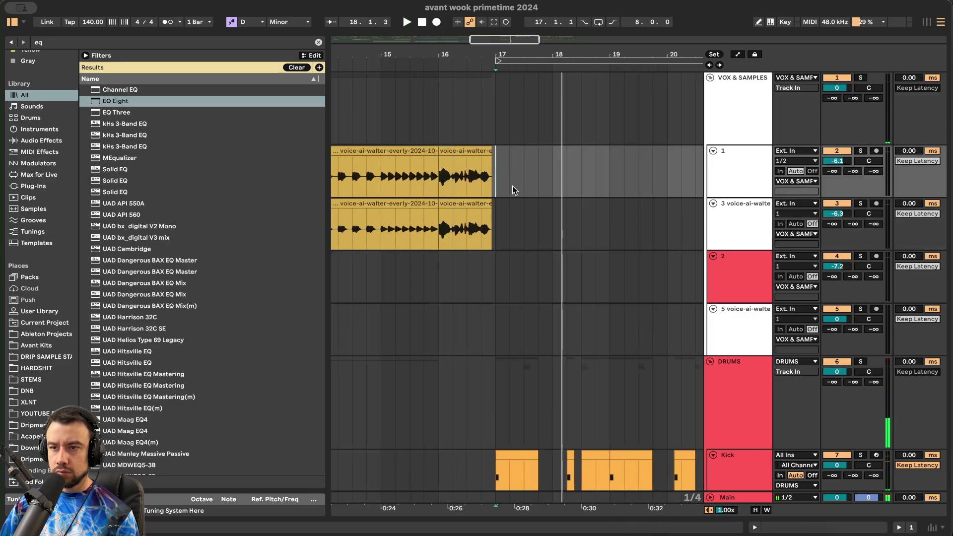
key(space)
scroll(514, 186, up, 2)
scroll(506, 237, down, 3)
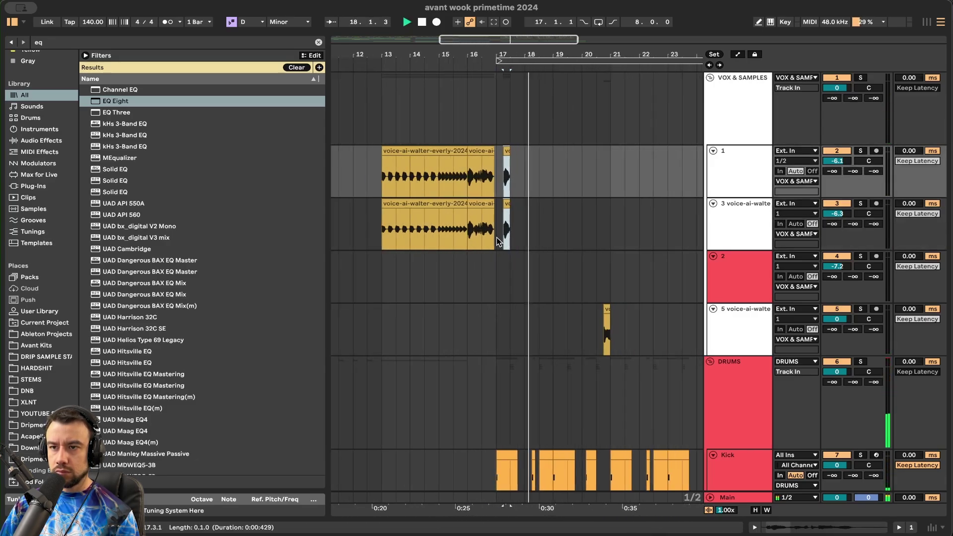
- Automate the dripVOL MUTE control on the SIDECHAIN bus to mute from 17.2 to 17.3 under the vocal chop
scroll(496, 237, down, 15)
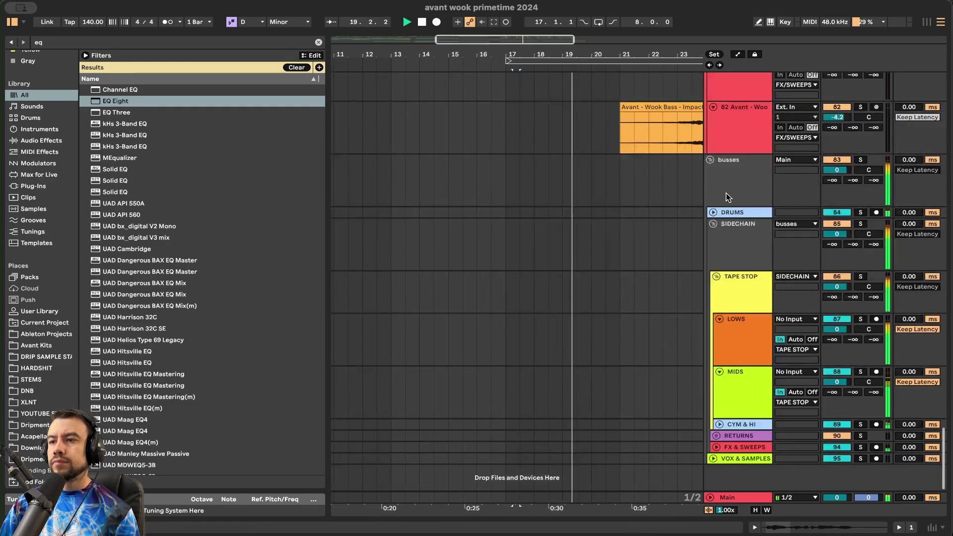
double_click(737, 224)
right_click(333, 494)
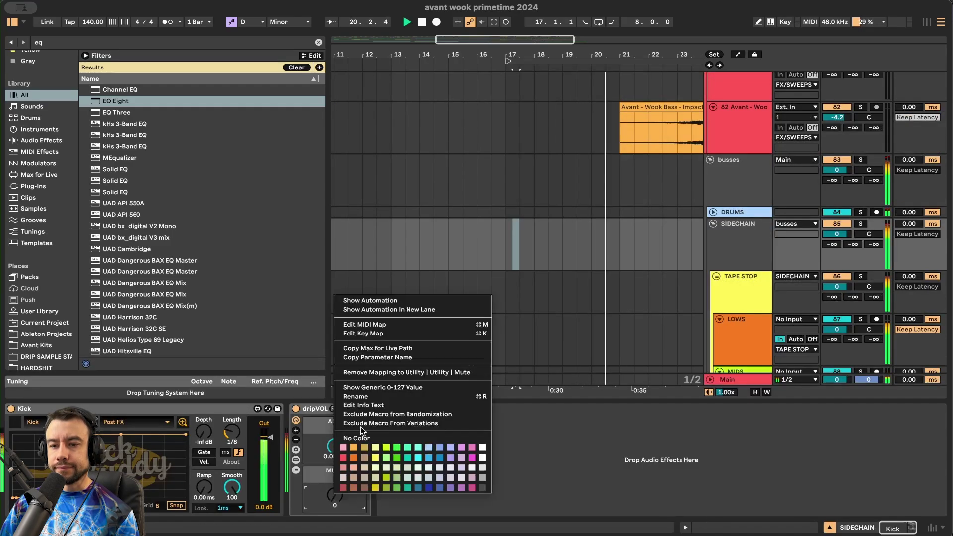
click(390, 300)
scroll(531, 307, up, 5)
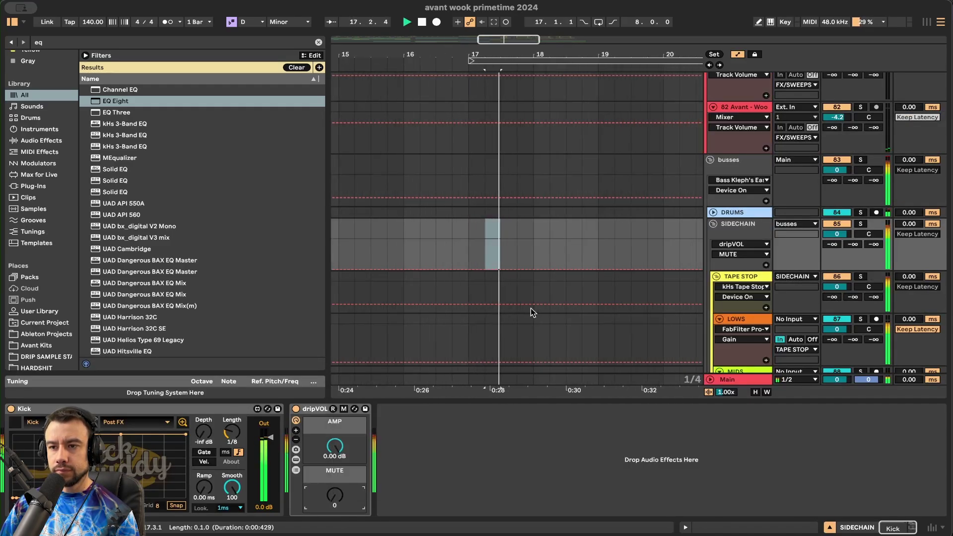
click(502, 267)
mouse_move(501, 268)
mouse_down()
mouse_move(486, 242)
mouse_move(485, 268)
mouse_move(517, 269)
mouse_up()
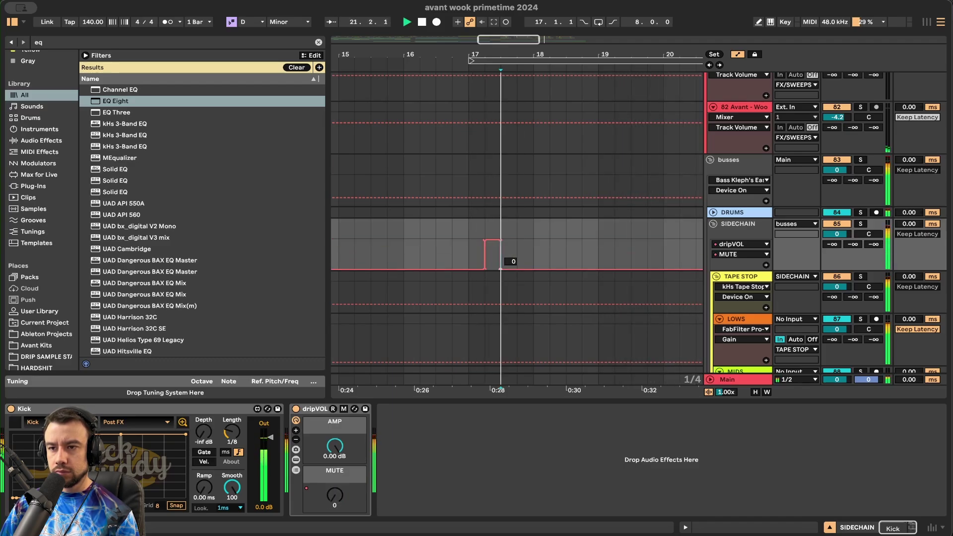
scroll(489, 263, down, 2)
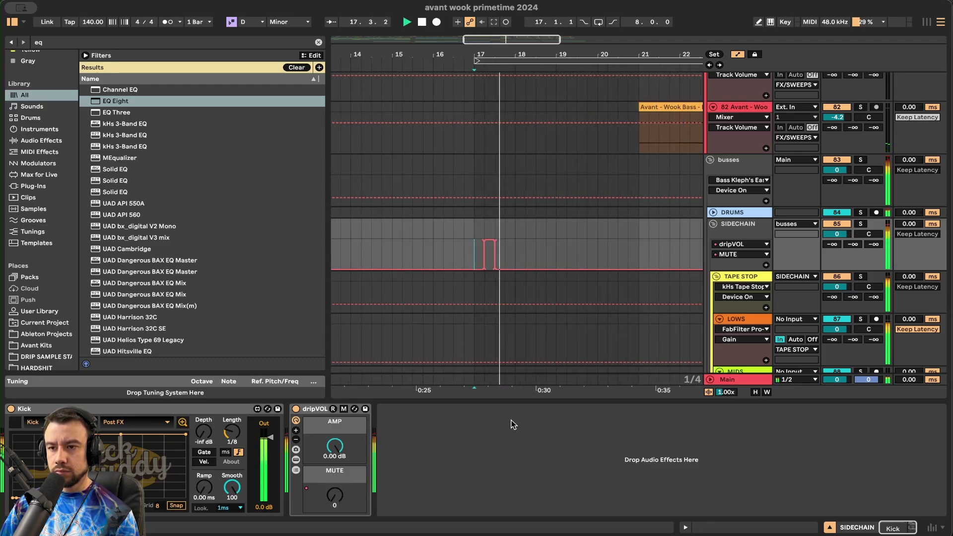
click(488, 403)
- Hide the automation, trim both vocal chops at 17.2 to end at 17.2.4, and fade out their ends
scroll(489, 400, up, 20)
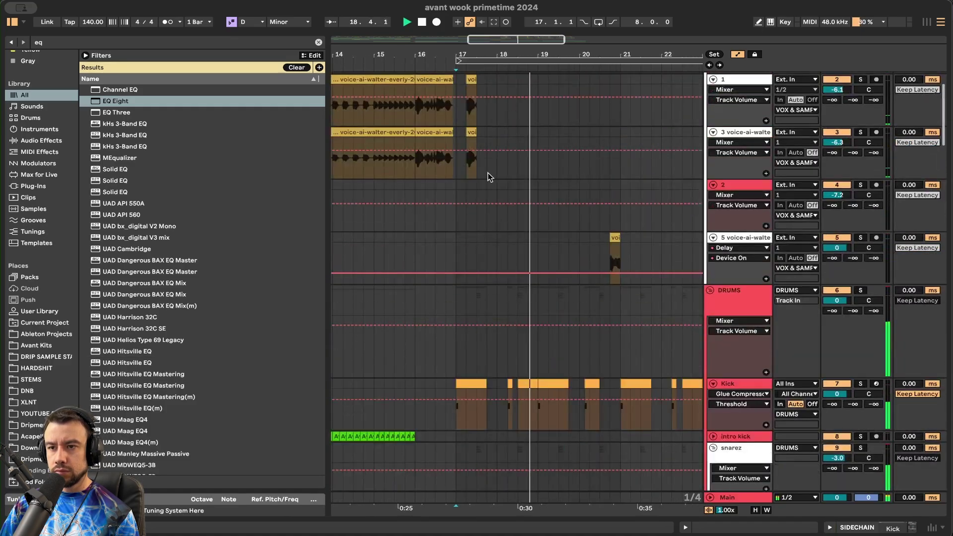
scroll(468, 245, up, 6)
drag(515, 149, 511, 149)
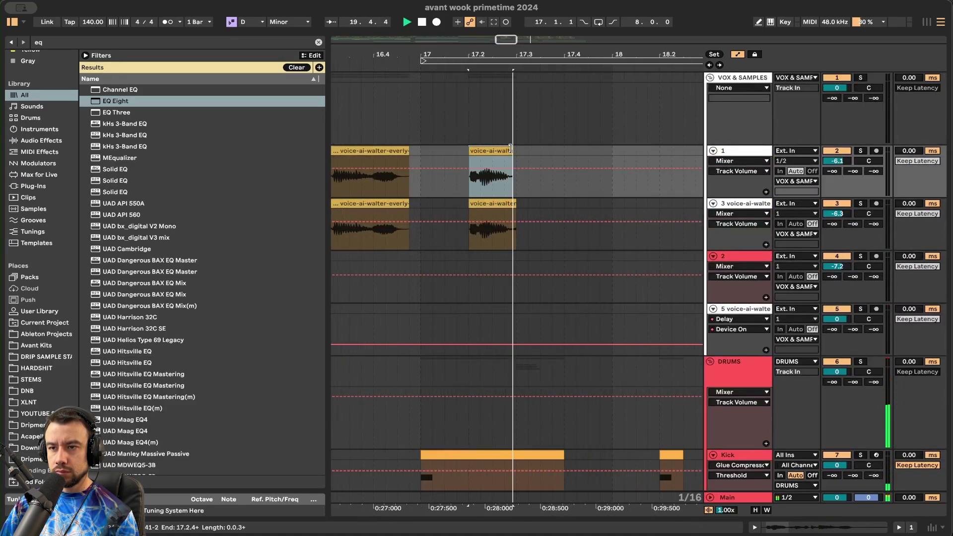
click(737, 55)
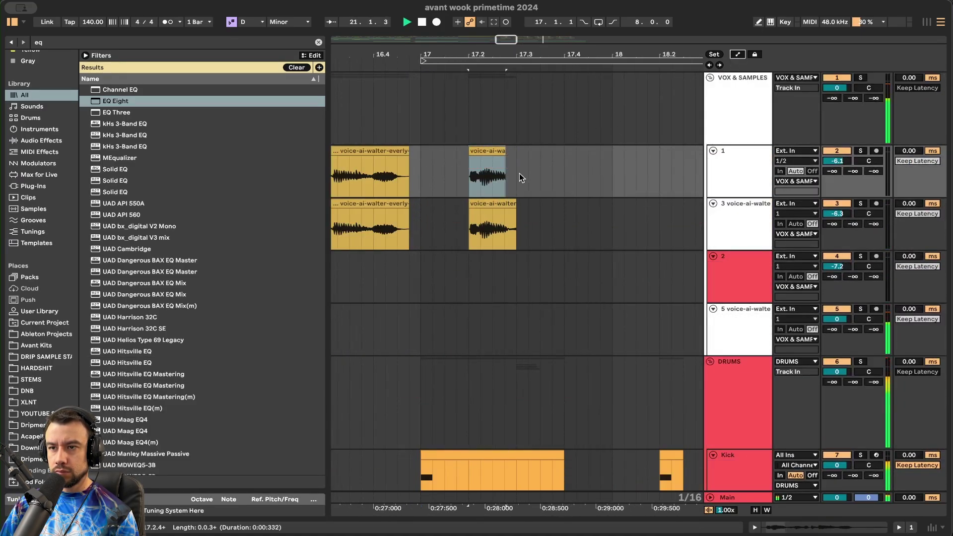
drag(502, 158, 499, 158)
click(513, 202)
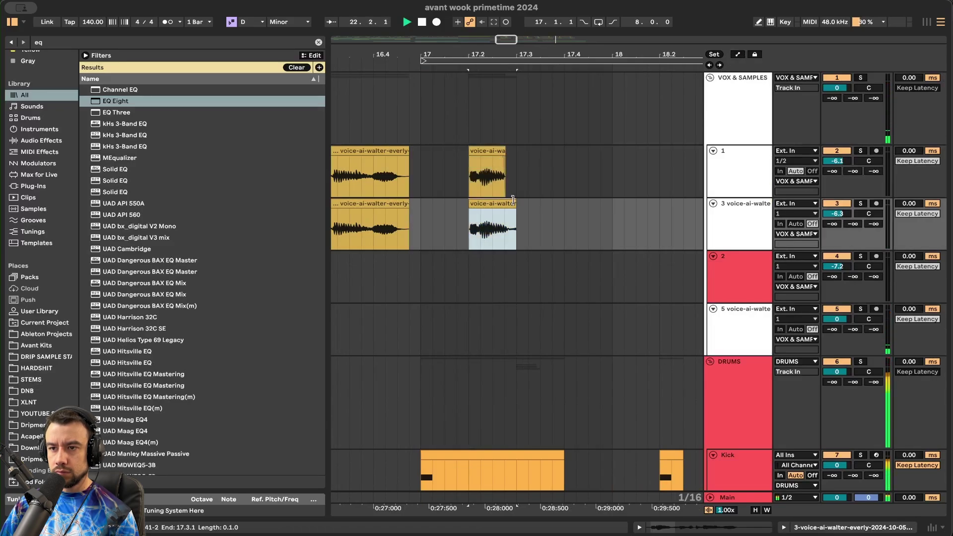
scroll(506, 202, up, 5)
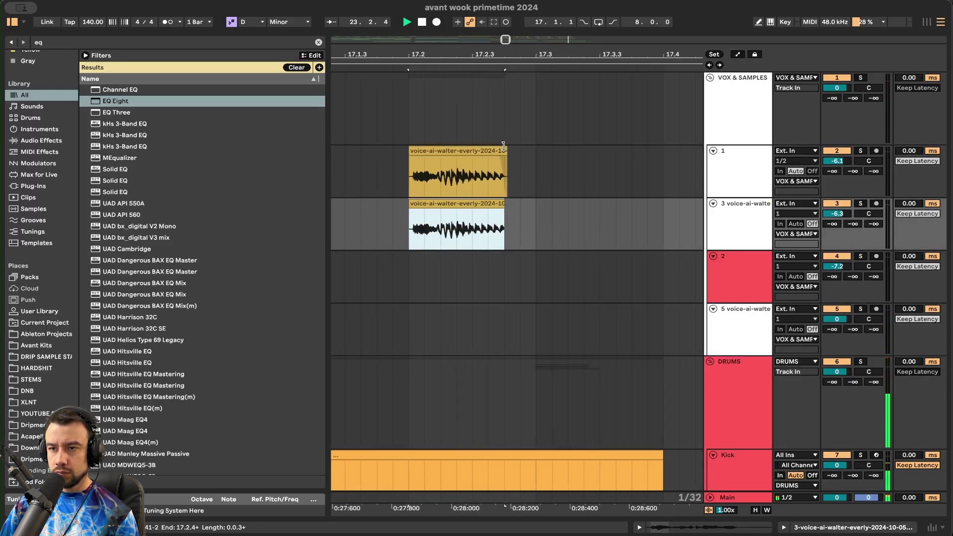
drag(503, 146, 500, 145)
drag(503, 212, 499, 214)
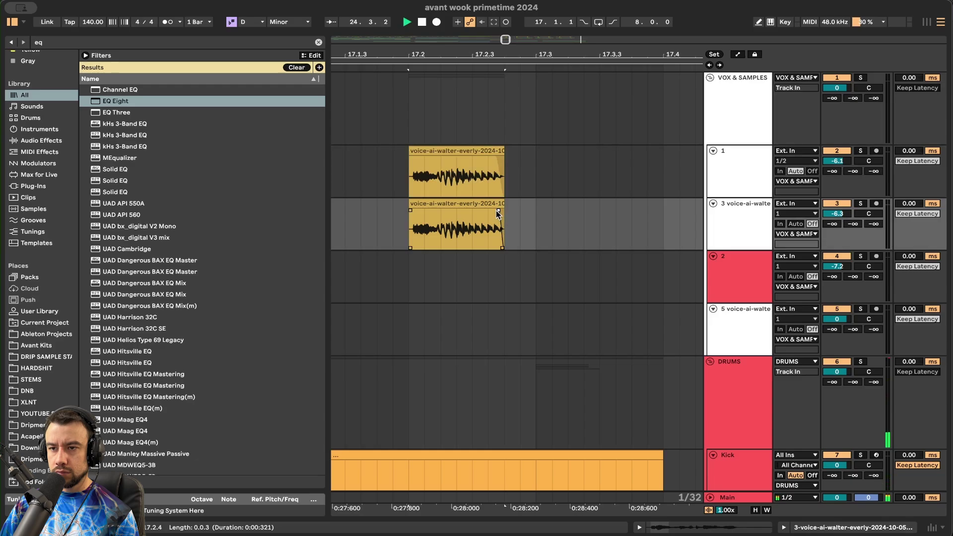
- Duplicate the main wubs track, solo the copy, and play the drop from bar 17
scroll(498, 214, down, 10)
scroll(516, 220, down, 8)
scroll(519, 278, down, 10)
scroll(521, 332, up, 8)
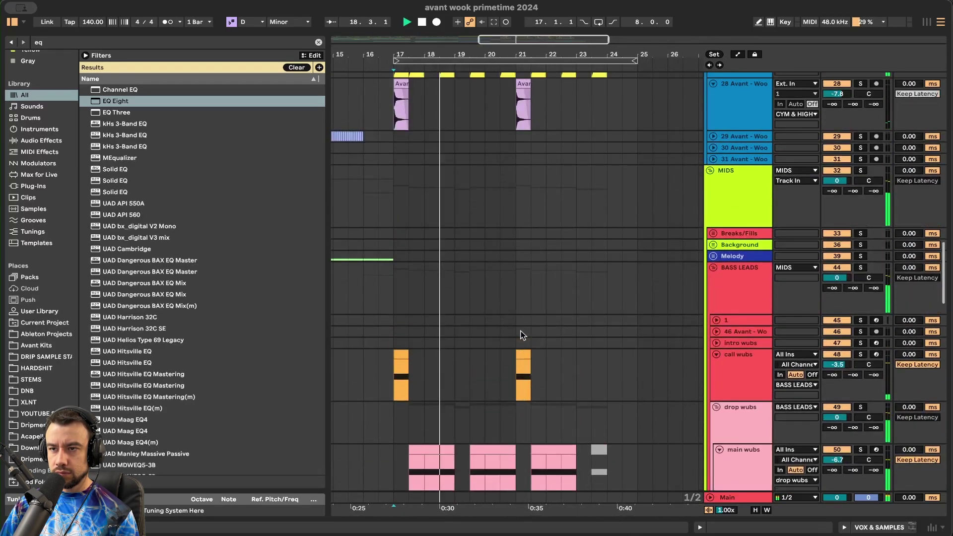
scroll(522, 335, up, 8)
scroll(521, 335, down, 15)
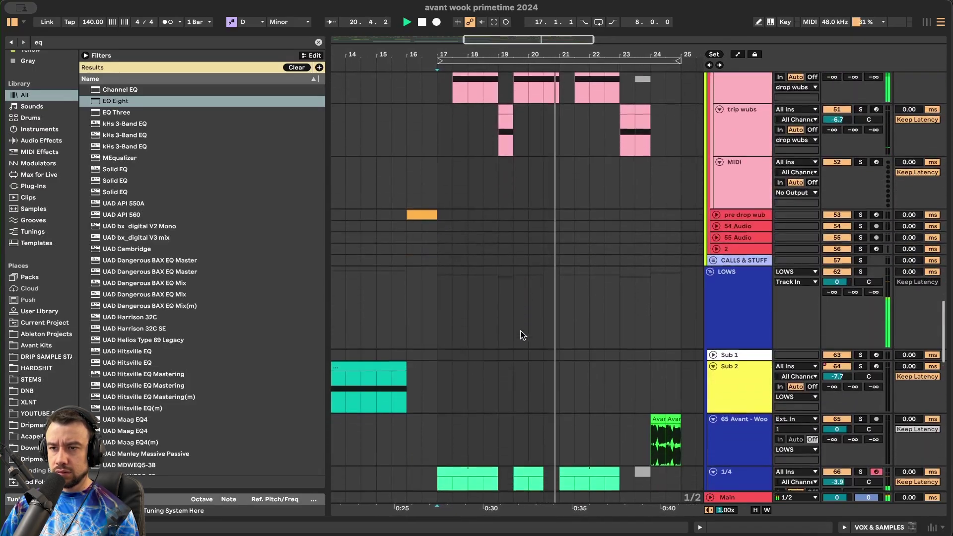
scroll(523, 335, up, 5)
click(751, 272)
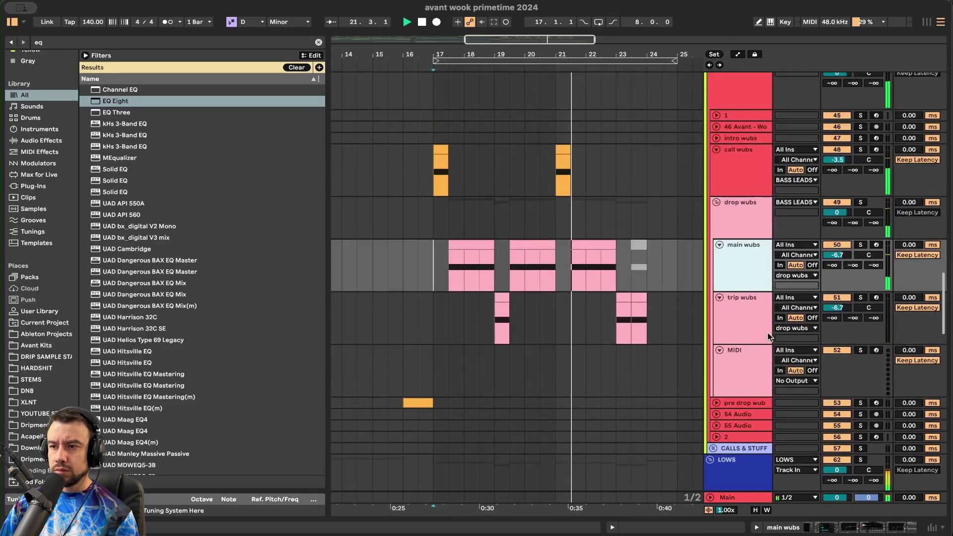
key(ctrl+d)
double_click(748, 330)
key(space)
key(space)
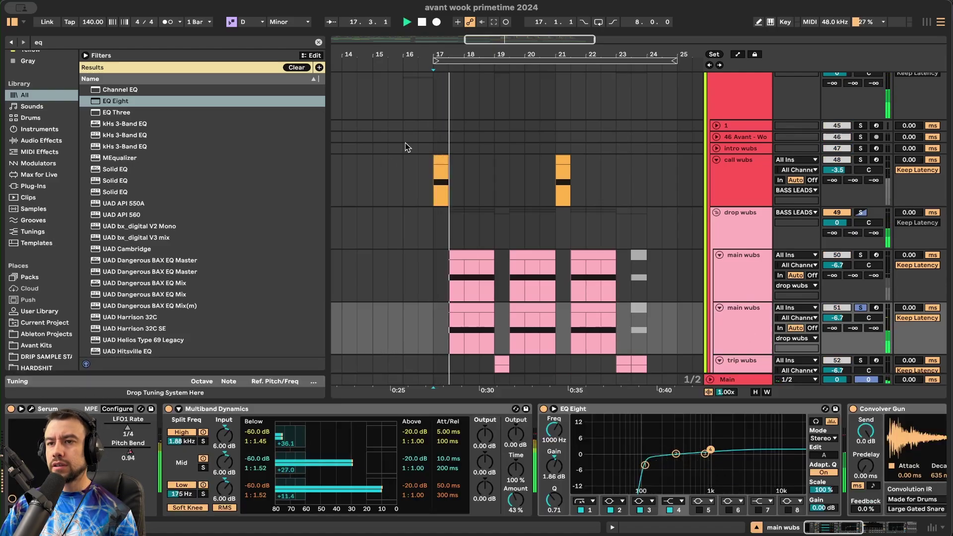
- Audition Serum presets on the duplicated main wubs track and settle on Wook 01 - BS COMPLY
key(ctrl+alt+p)
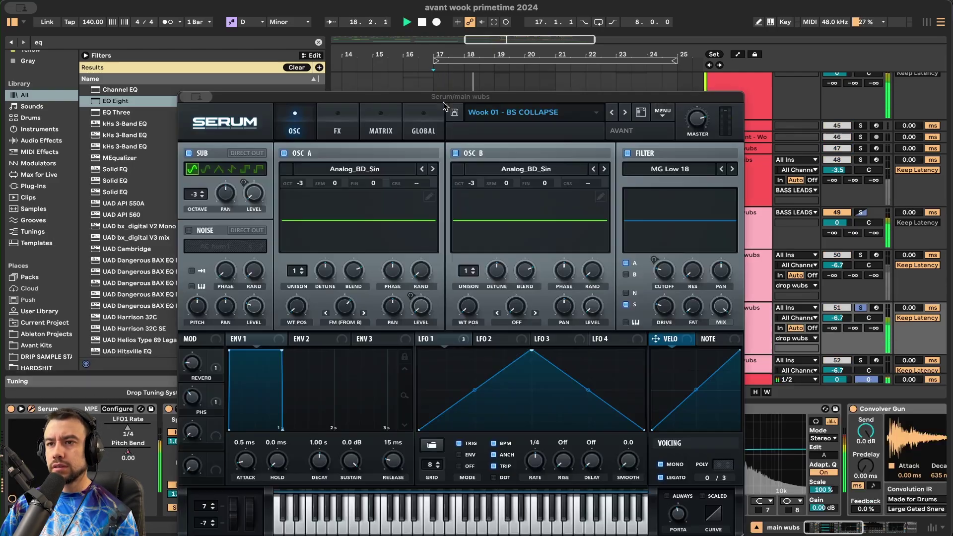
click(613, 118)
click(624, 115)
click(624, 115)
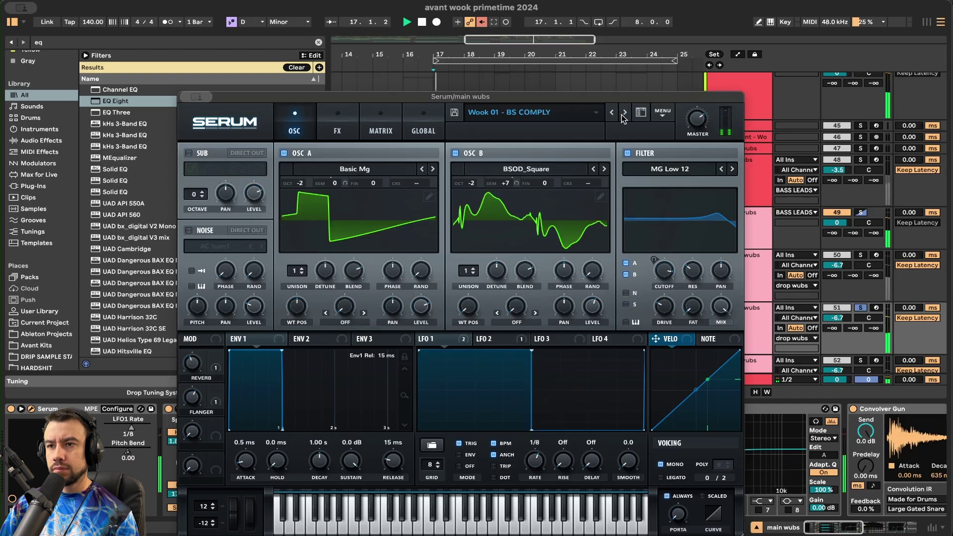
click(624, 114)
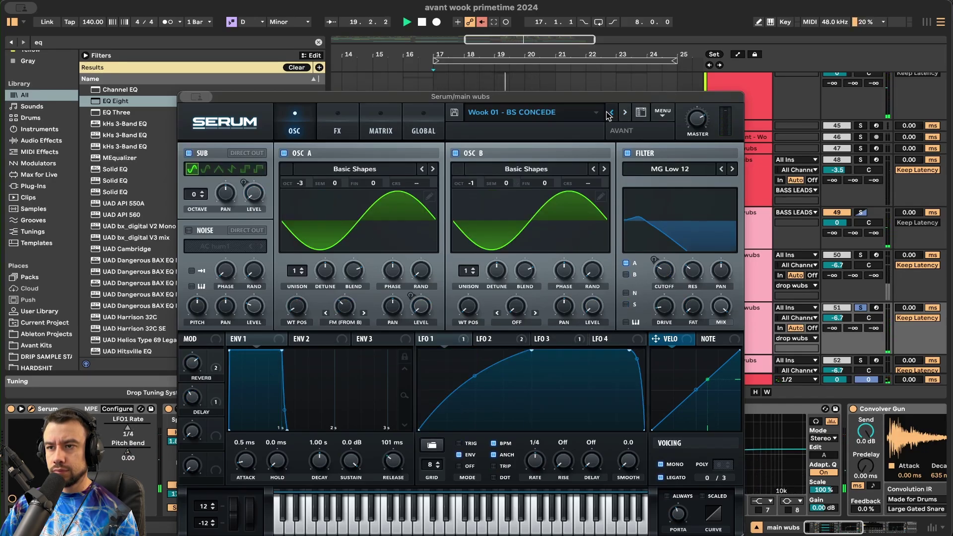
click(611, 114)
- Set Serum's LFO 2 to TRIG mode at a 1/4 rate and LFO 1's rate to 1/4
drag(532, 462, 531, 477)
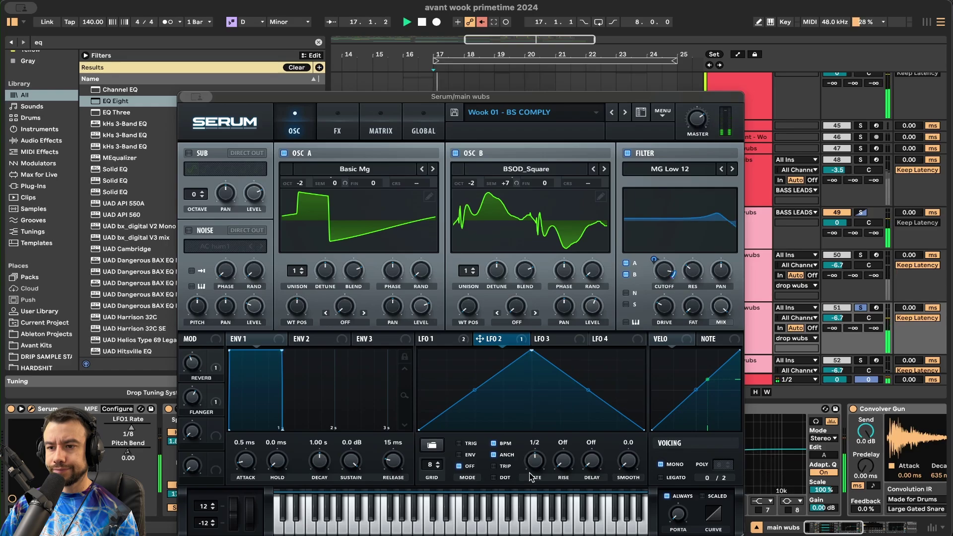
click(469, 444)
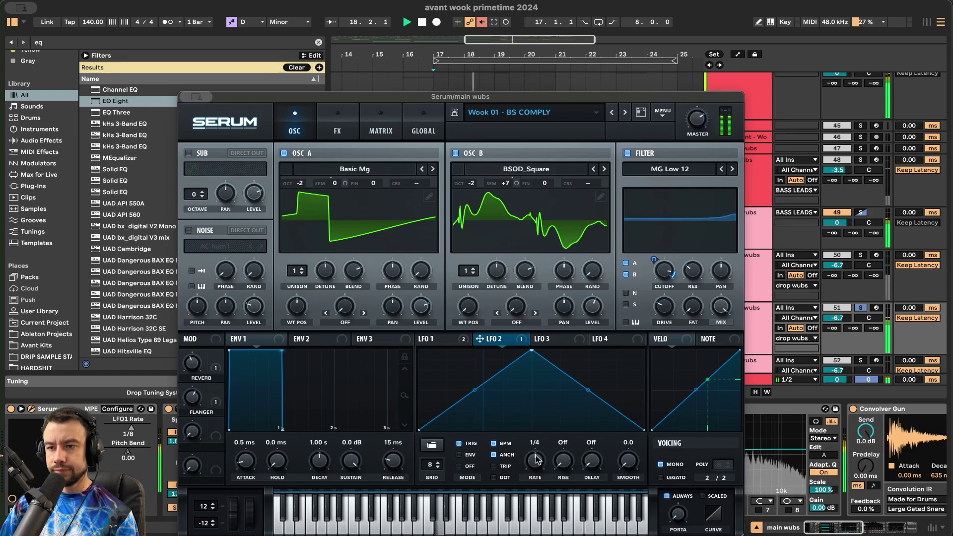
click(428, 339)
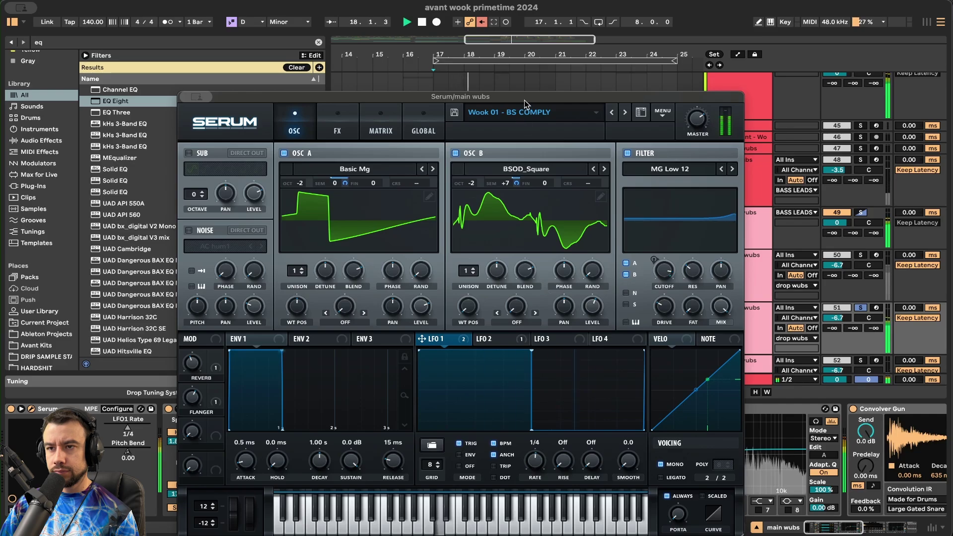
drag(522, 97, 440, 46)
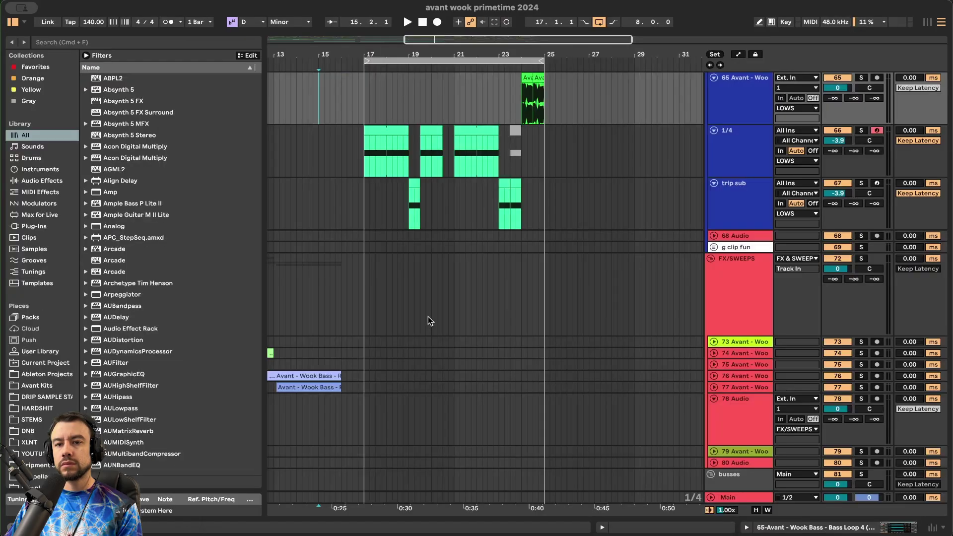
- Hide the browser, fit the whole arrangement in view, and play the song from the beginning
scroll(388, 279, up, 3)
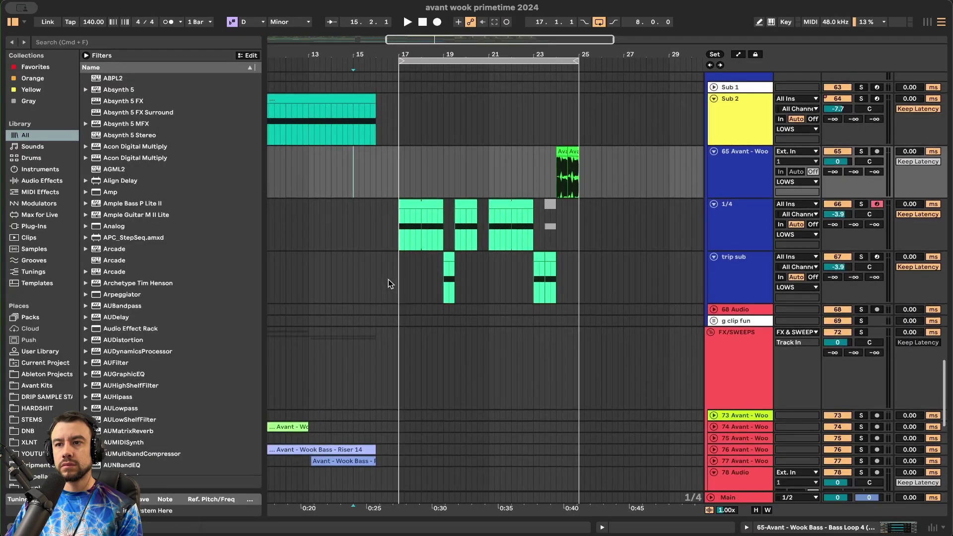
click(391, 266)
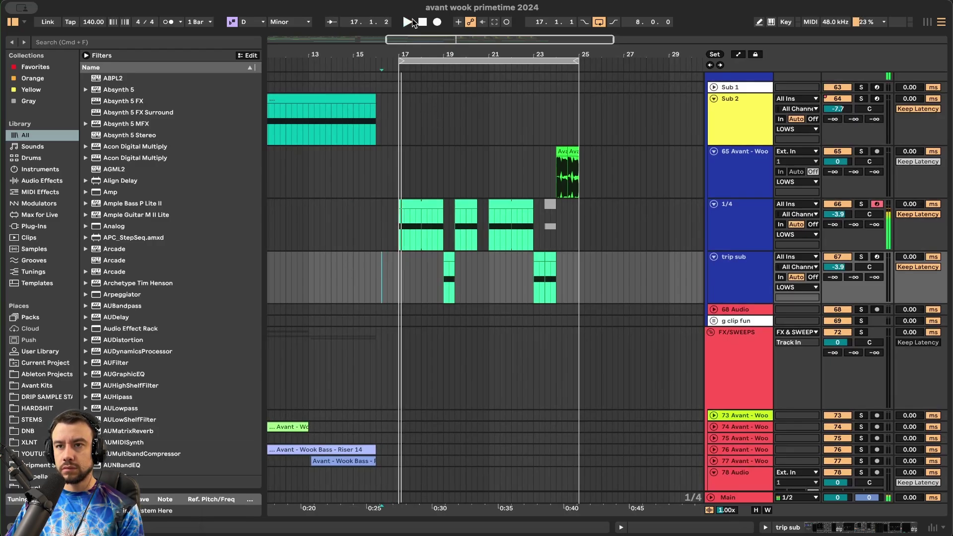
click(14, 24)
click(53, 272)
key(minus)
key(minus)
- Lower the snare2 track's volume to -6.5 dB while the intro plays
scroll(53, 272, up, 15)
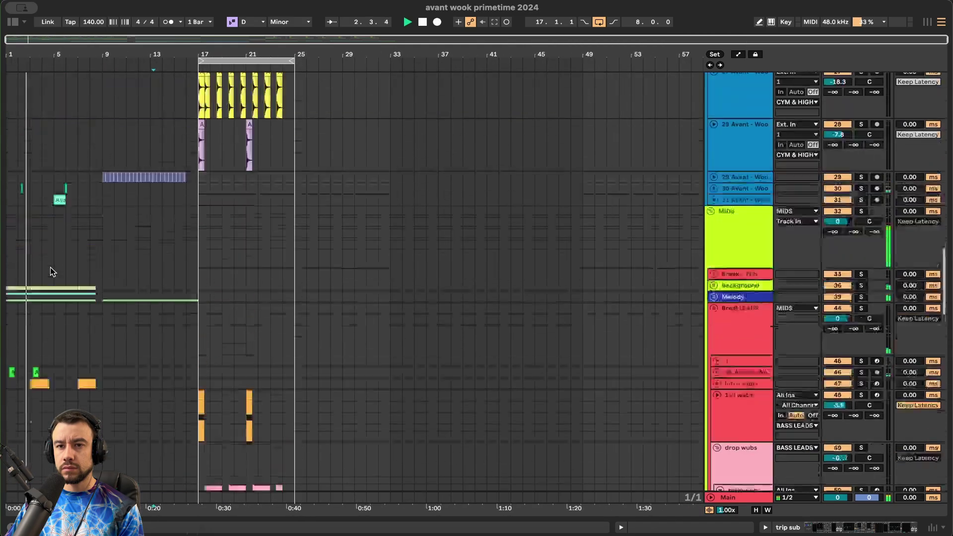
scroll(52, 272, up, 10)
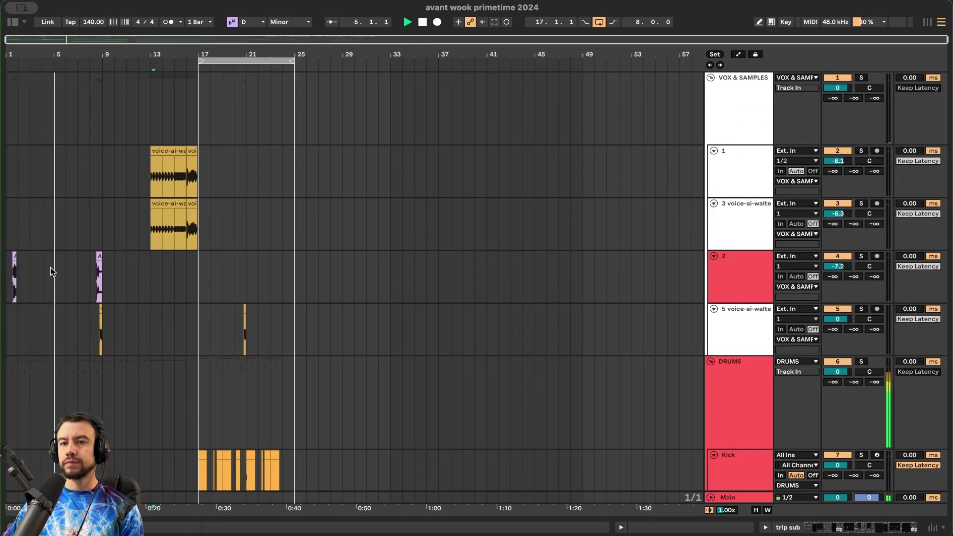
scroll(225, 309, down, 15)
drag(838, 199, 837, 204)
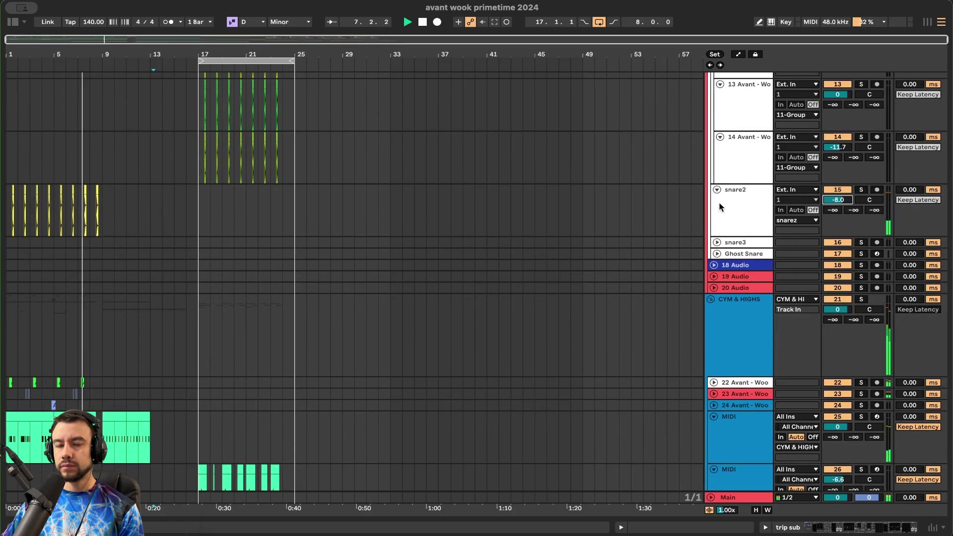
scroll(915, 153, down, 3)
drag(837, 127, 838, 125)
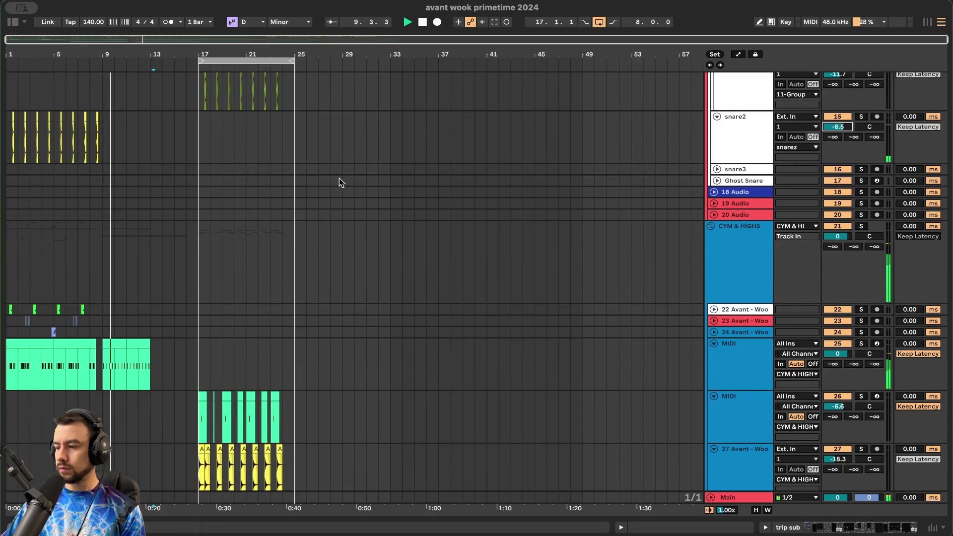
- Look over the cymbal, highs and mids tracks from the intro through the drop during playback
scroll(146, 271, up, 5)
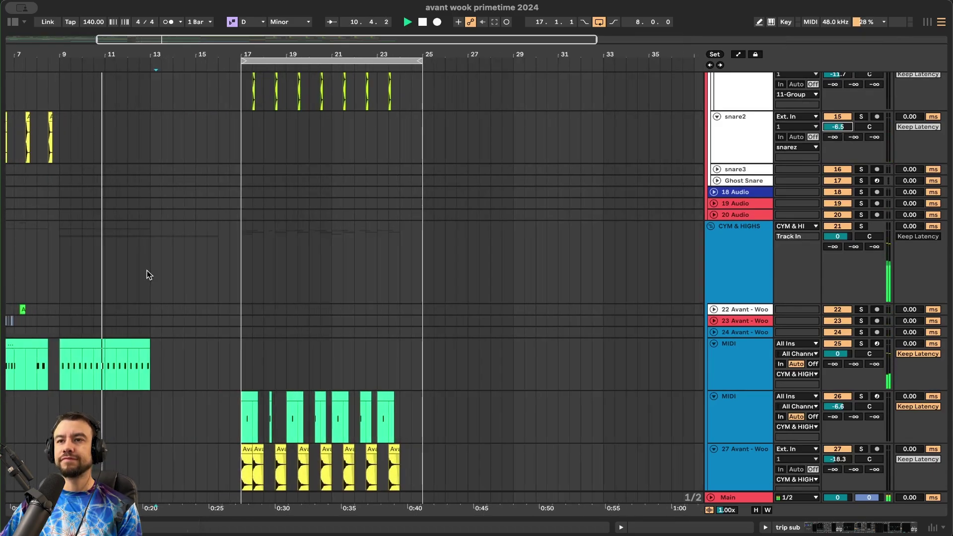
scroll(147, 271, left, 5)
scroll(147, 271, down, 3)
scroll(362, 297, down, 5)
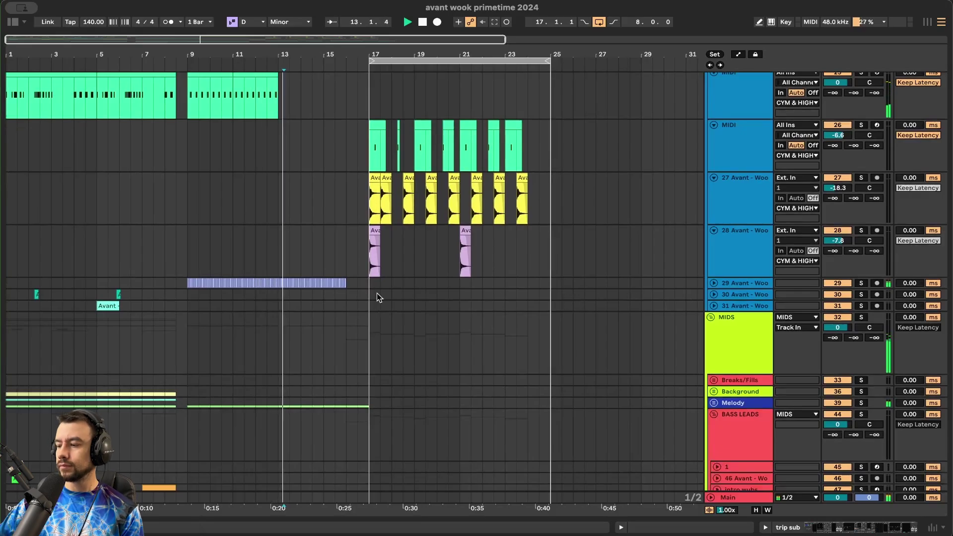
- Duplicate the main wubs track inside the drop wubs group
scroll(377, 297, down, 5)
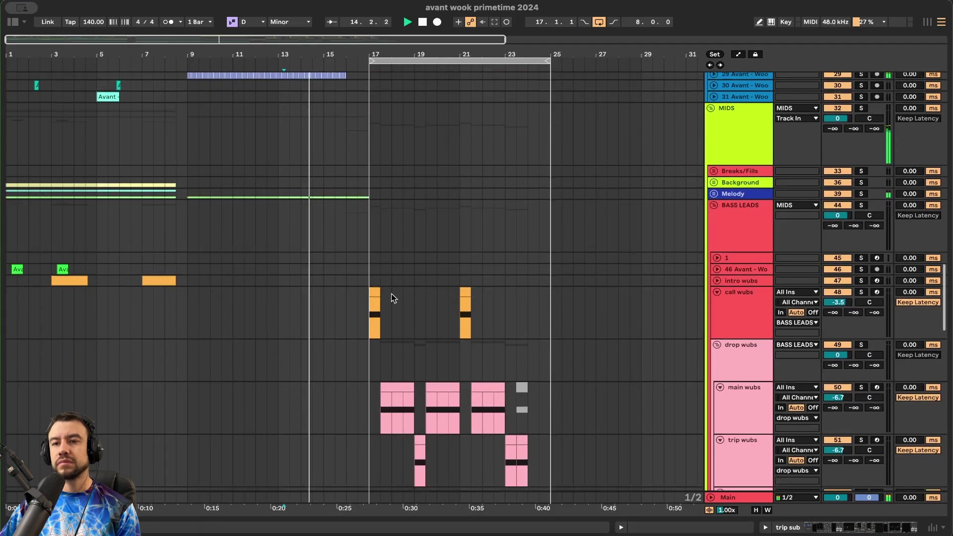
scroll(347, 283, up, 2)
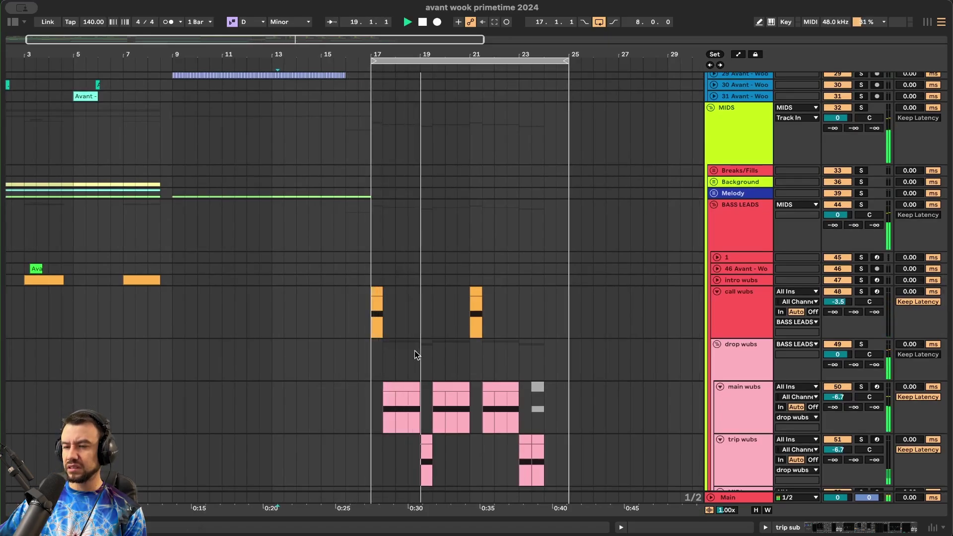
scroll(415, 350, down, 1)
scroll(416, 351, down, 15)
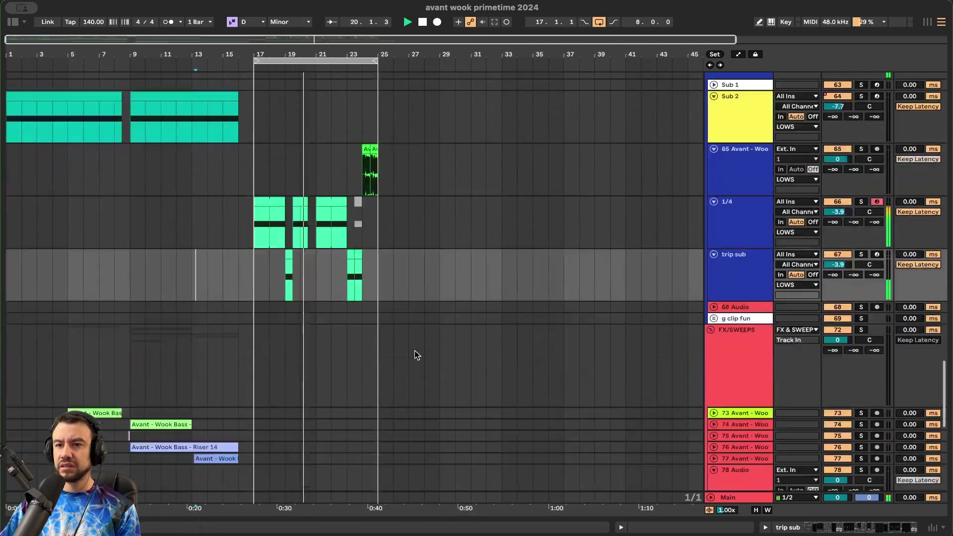
scroll(361, 347, up, 15)
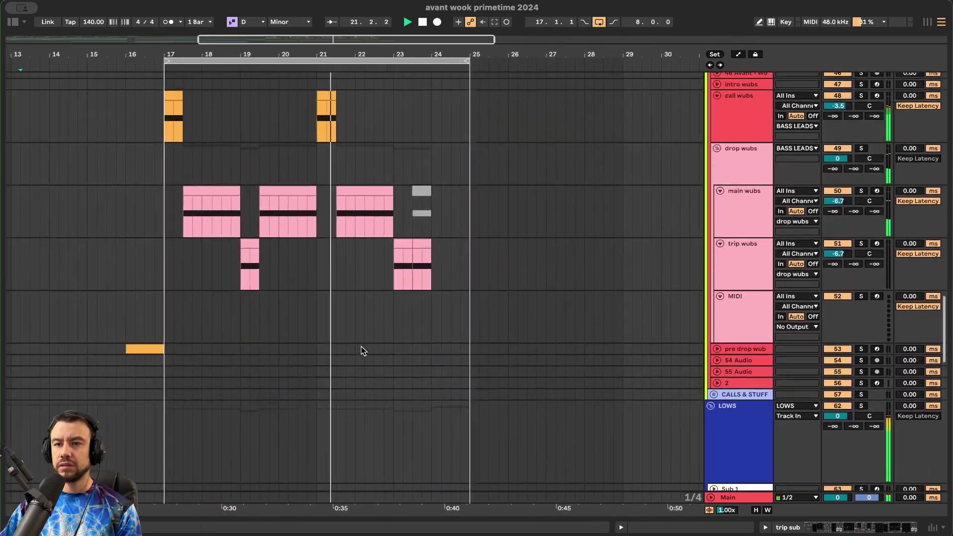
scroll(361, 346, down, 4)
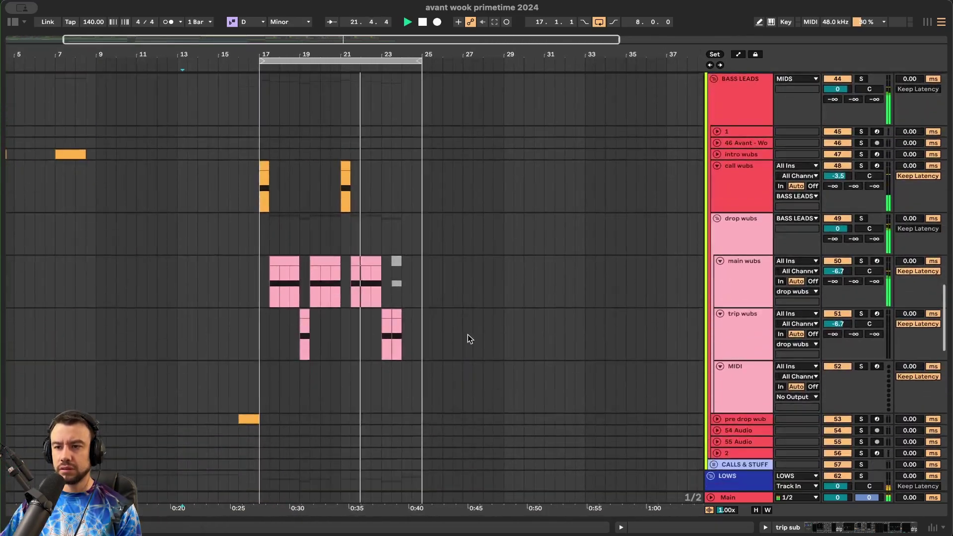
click(752, 285)
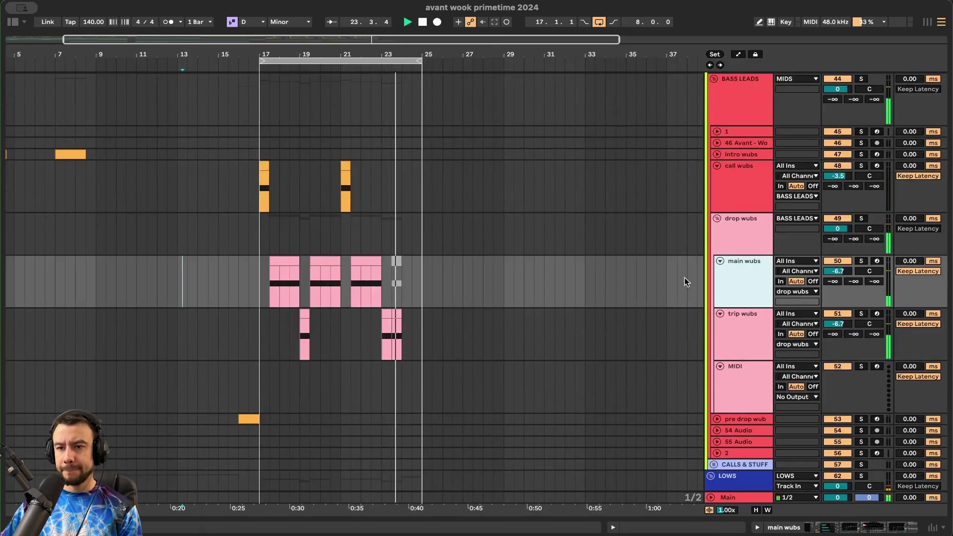
key(space)
key(super+d)
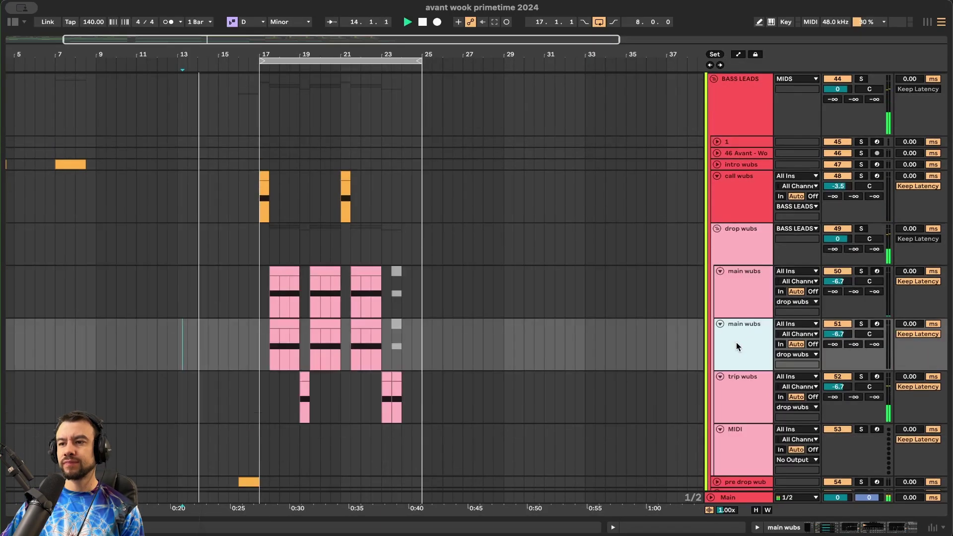
- Solo the duplicated main wubs track, play its first clip and open its Serum synth
click(862, 325)
key(space)
key(space)
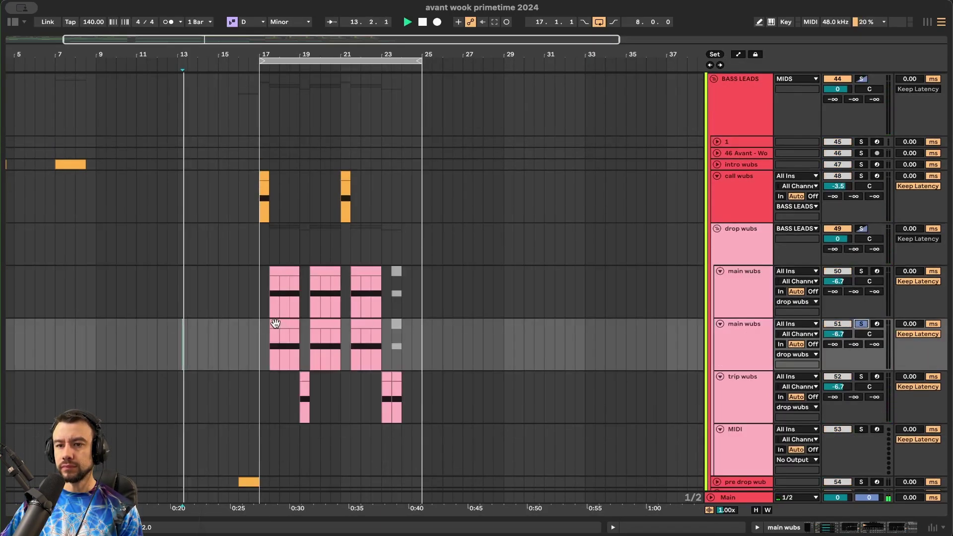
double_click(277, 324)
key(space)
key(space)
click(735, 240)
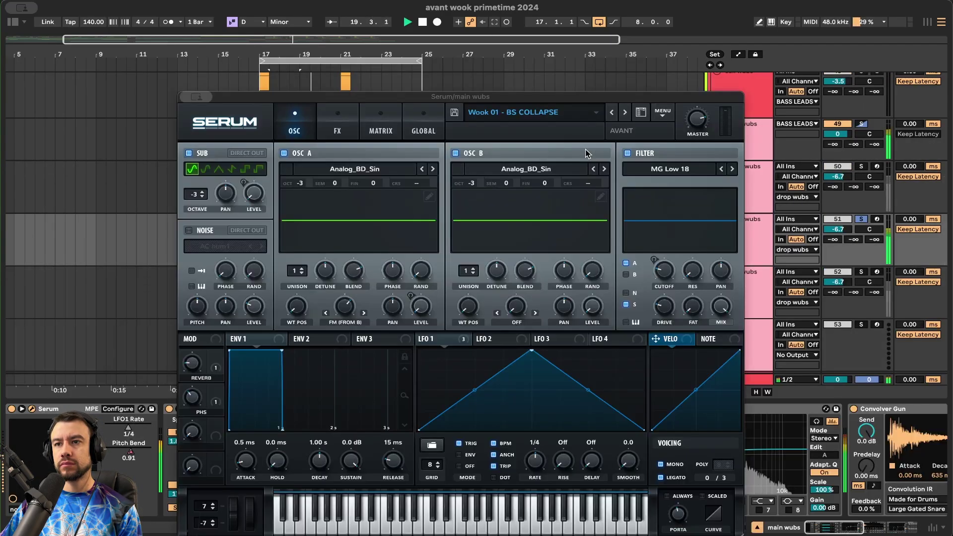
- Load the preset Wook 01 - BS COMPLY, set the LFO 1 rate to 1/4, check LFO 2 and close the synth
click(621, 111)
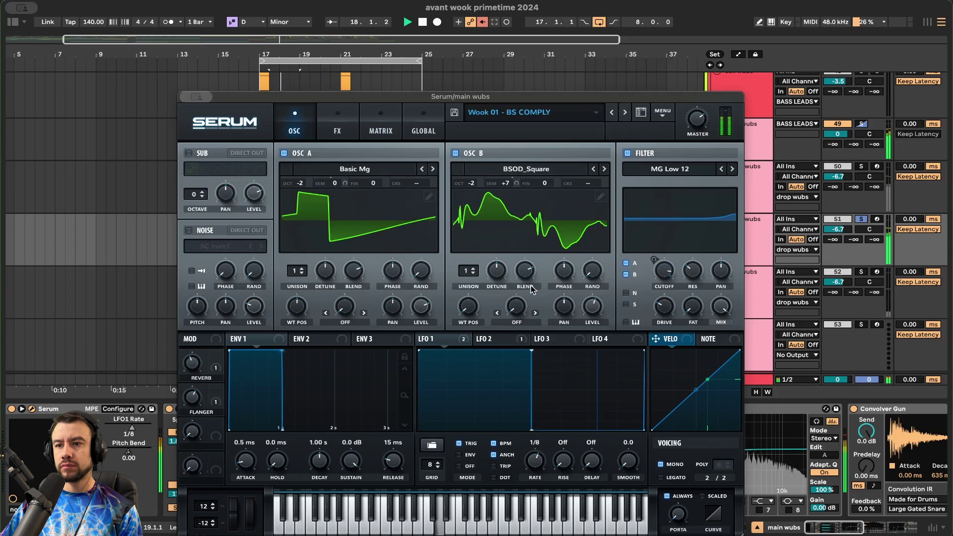
key(space)
mouse_move(537, 461)
mouse_down()
mouse_move(537, 473)
mouse_move(541, 465)
mouse_up()
click(491, 338)
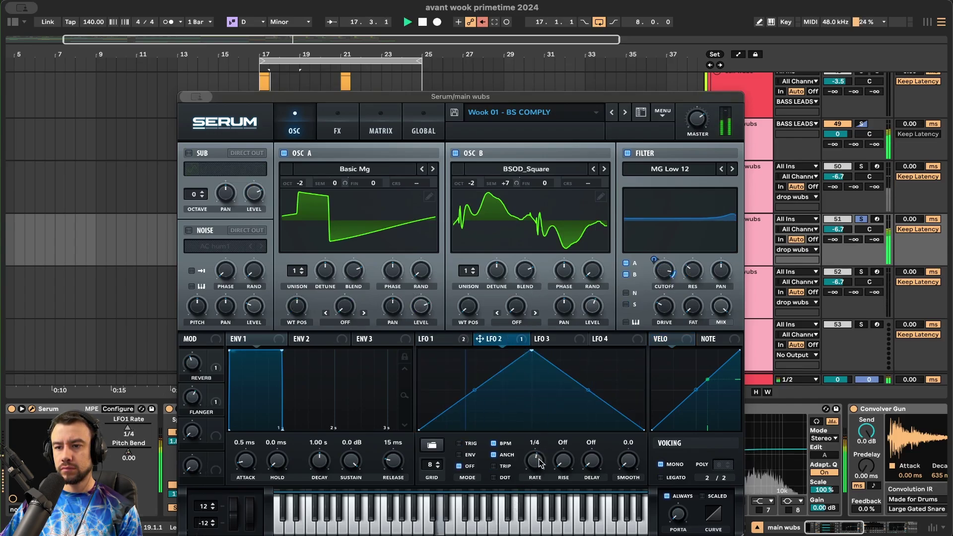
mouse_move(189, 99)
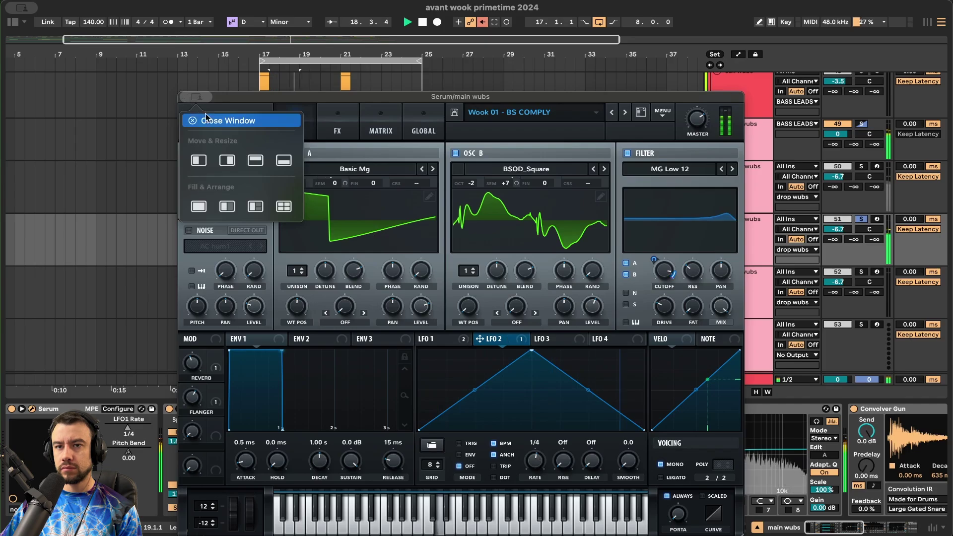
click(211, 121)
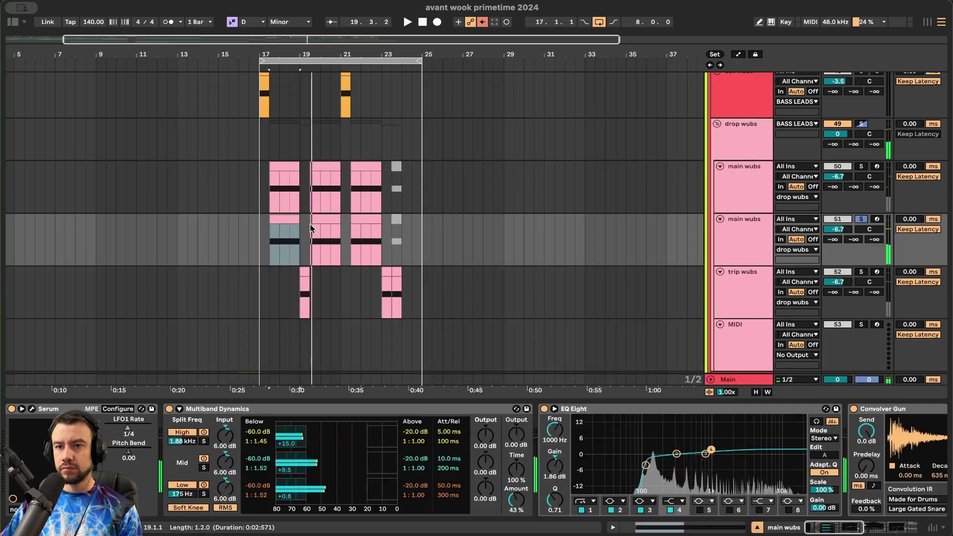
- Consolidate the three main clips on the duplicated track and transpose all their notes down an octave to D2
click(377, 217)
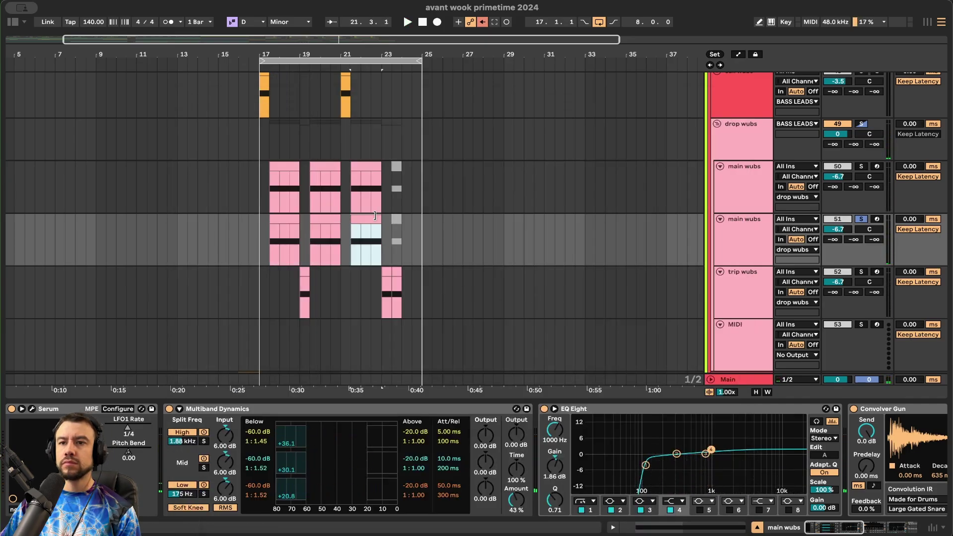
shift+click(283, 219)
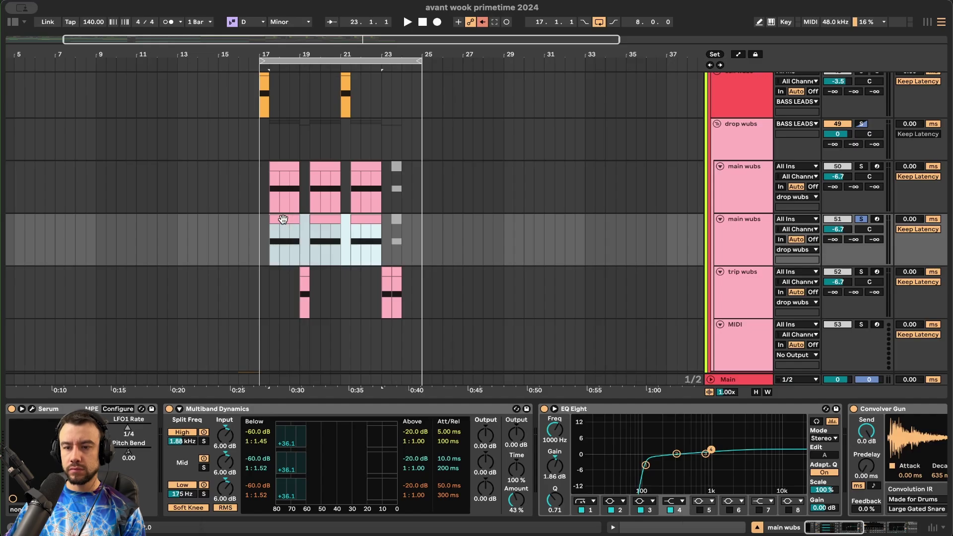
double_click(284, 219)
click(410, 365)
key(space)
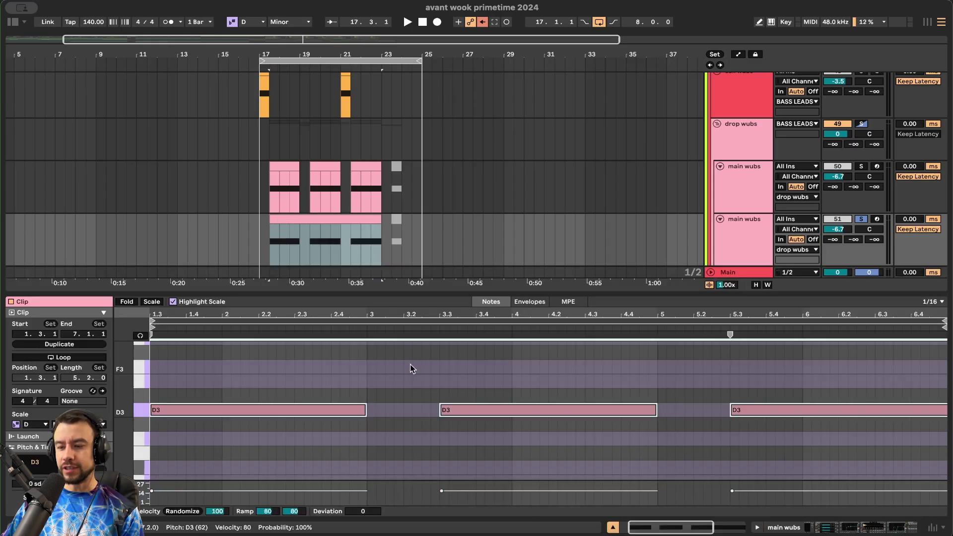
key(shift+Down)
key(shift+Down)
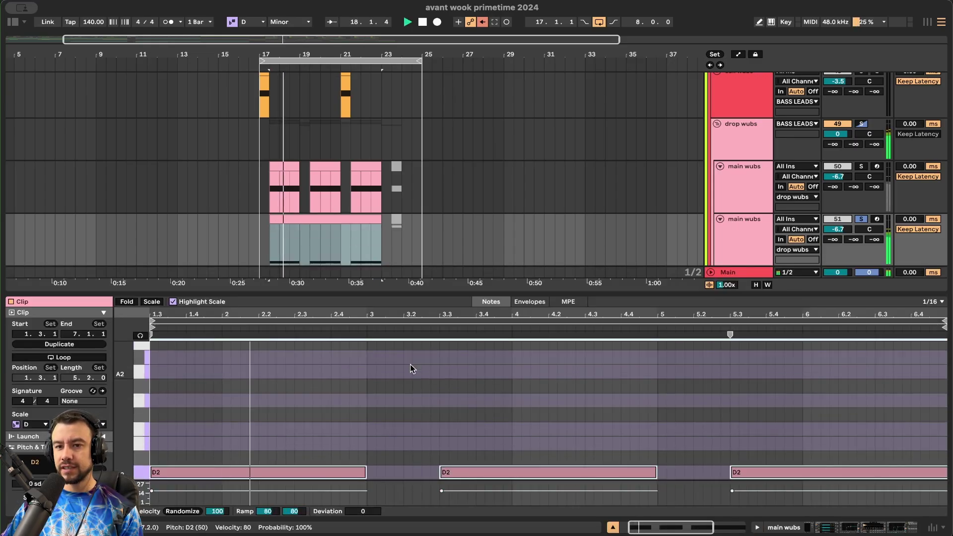
click(410, 364)
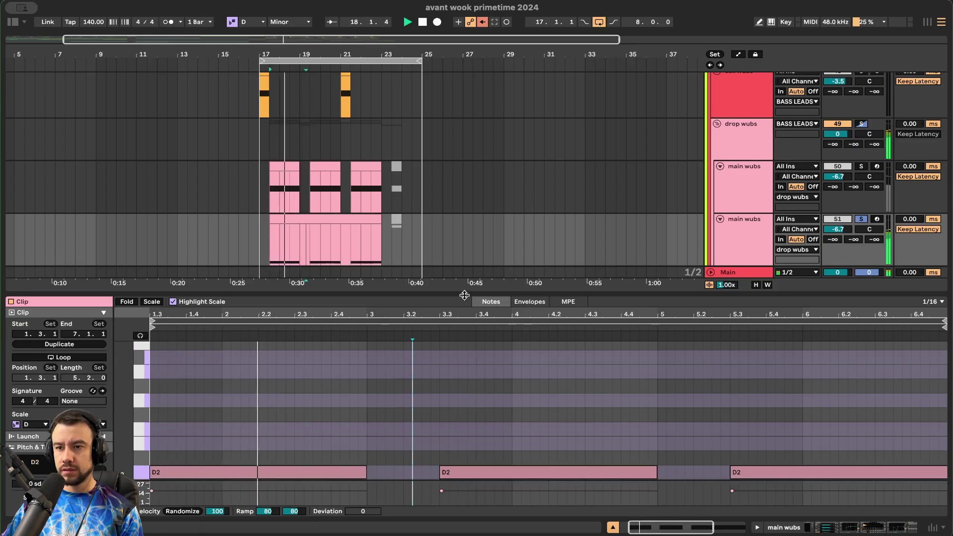
- Freeze and flatten the duplicated main wubs track to audio
key(super+alt+l)
click(751, 244)
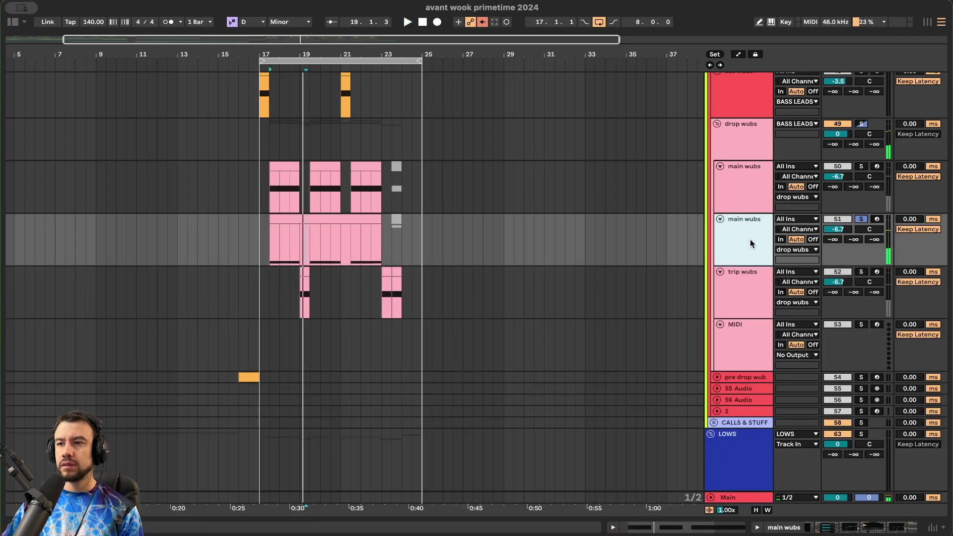
right_click(751, 244)
click(785, 323)
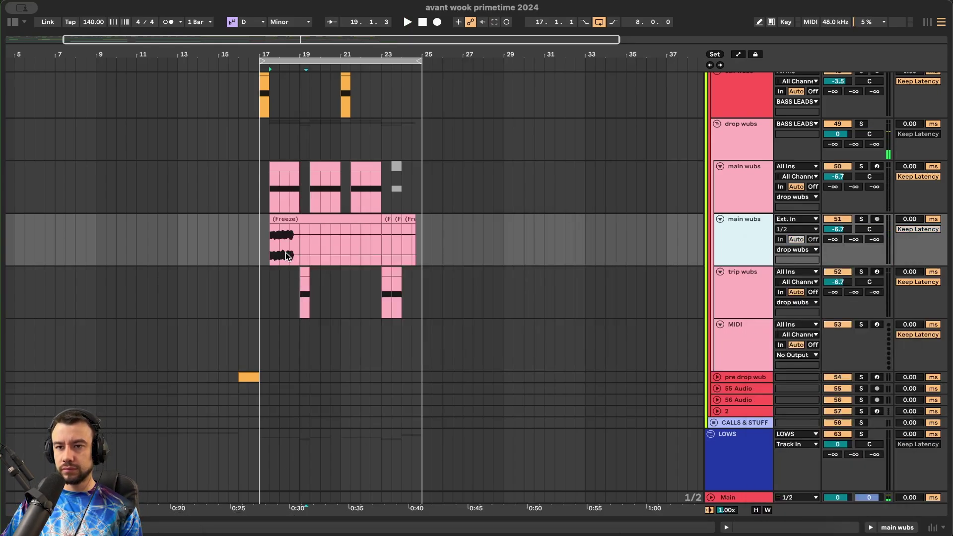
- Split the frozen audio at 18.1.1 and 17.4.1, and add a fade-out to the first one-beat slice
key(space)
scroll(280, 252, up, 5)
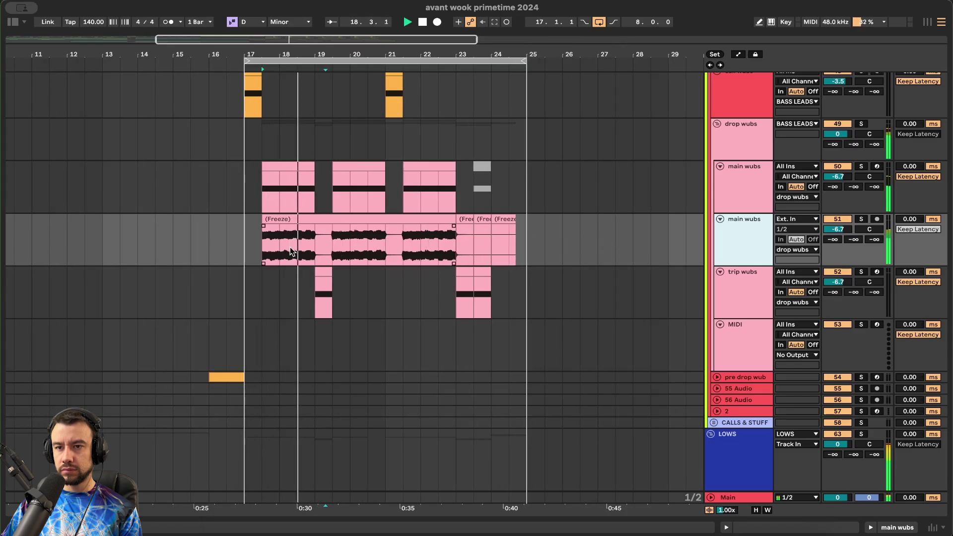
scroll(290, 246, up, 5)
click(262, 243)
key(space)
key(super+e)
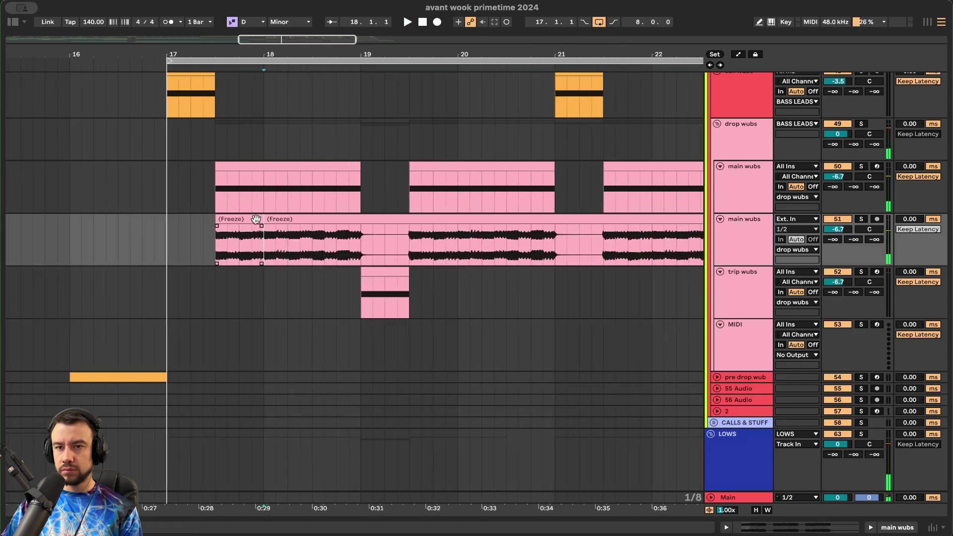
key(super+e)
drag(237, 225, 226, 228)
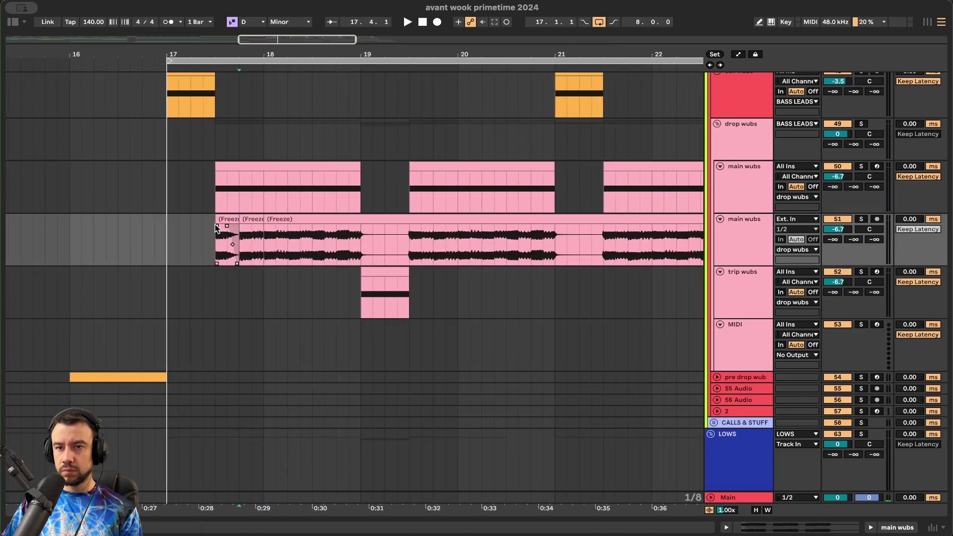
- Duplicate the faded slice five times to fill the phrase up to bar 19, and play it back from bar 16
key(super+d)
key(super+d)
key(super+d)
key(super+d)
key(super+d)
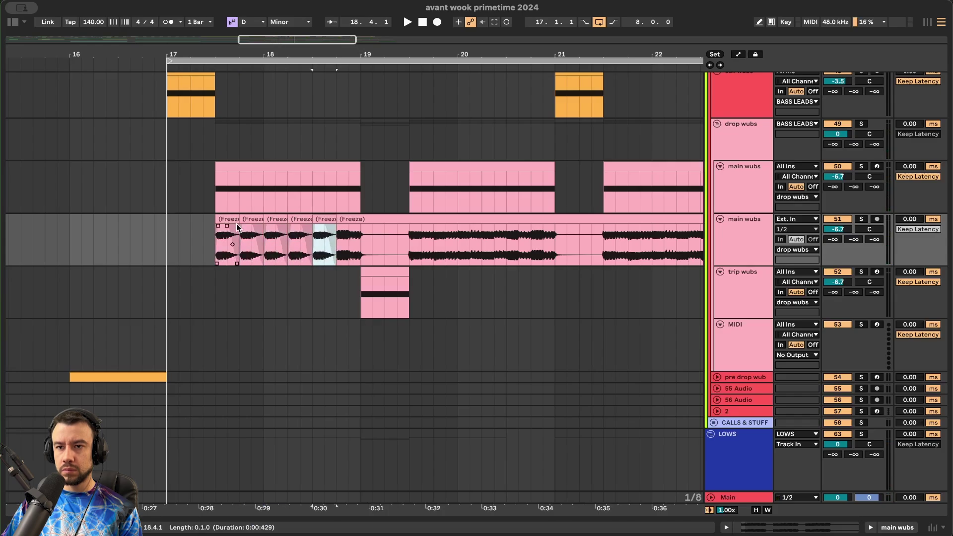
click(217, 245)
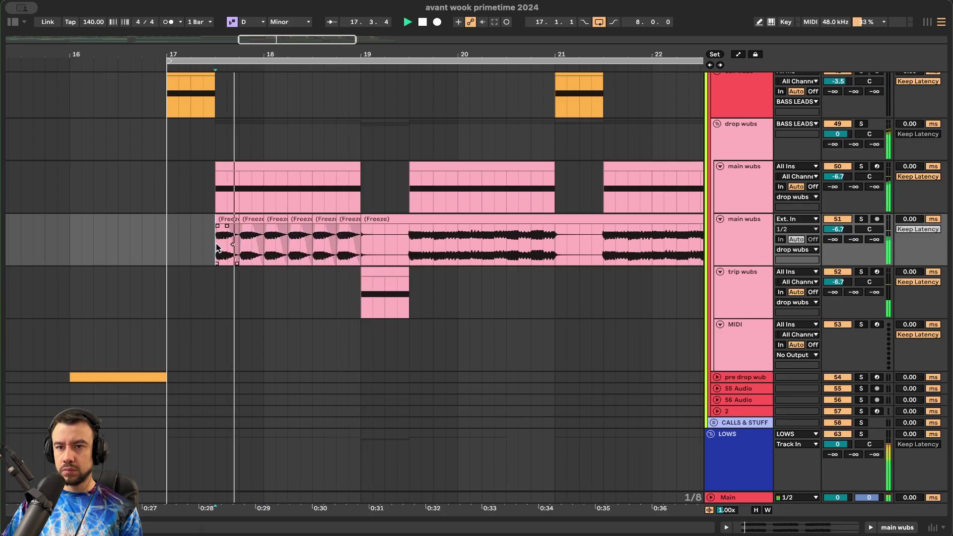
scroll(212, 244, down, 3)
click(144, 242)
key(space)
key(space)
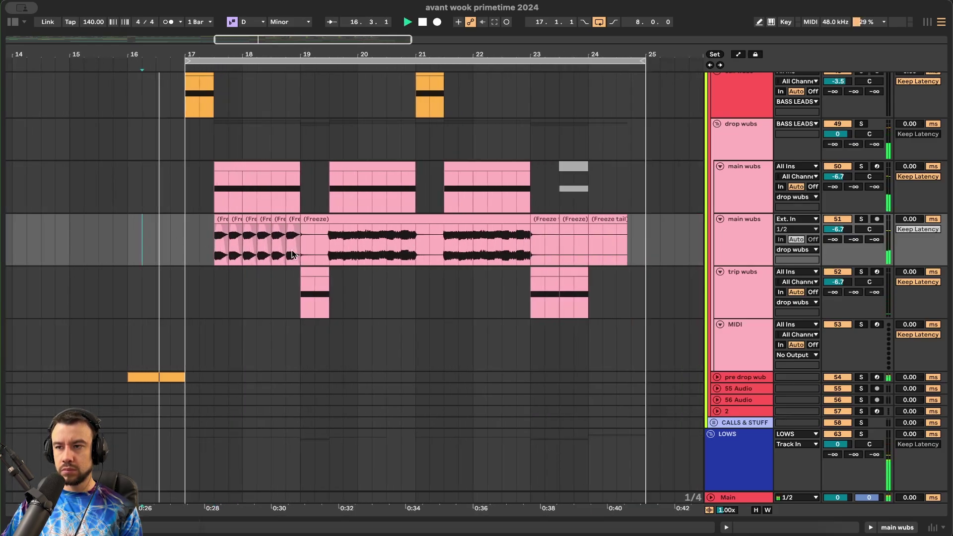
- Move the start of the second slice's fade-out earlier so its tail gets shorter
scroll(293, 254, up, 3)
drag(161, 226, 152, 226)
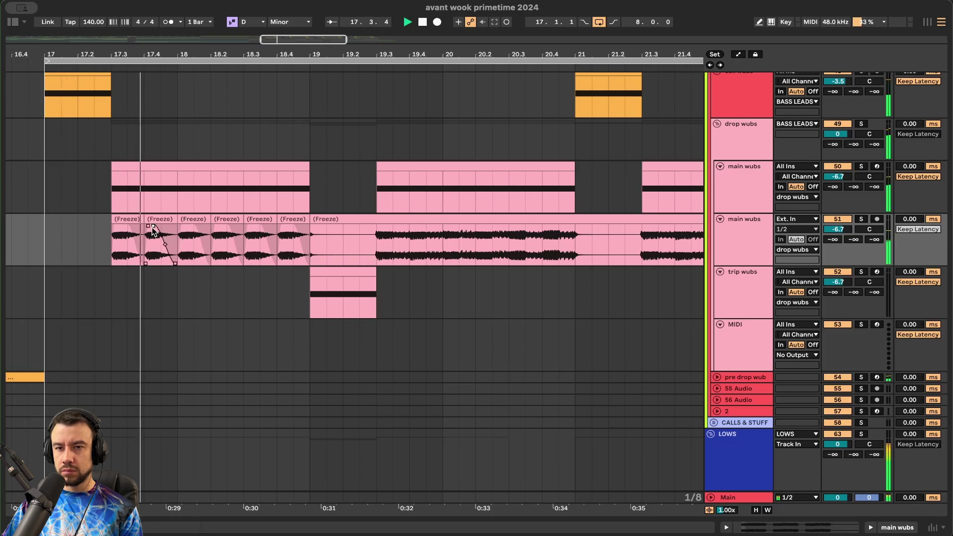
key(space)
key(space)
- Duplicate the first two slices as a pair three times, up to 19.3.1
click(125, 221)
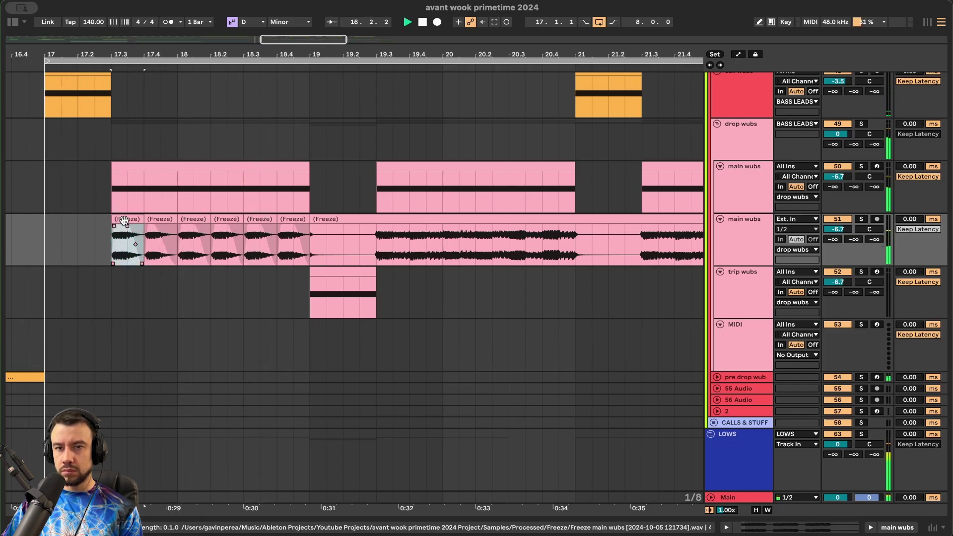
shift+click(170, 220)
key(super+d)
key(super+d)
key(super+d)
scroll(171, 220, down, 3)
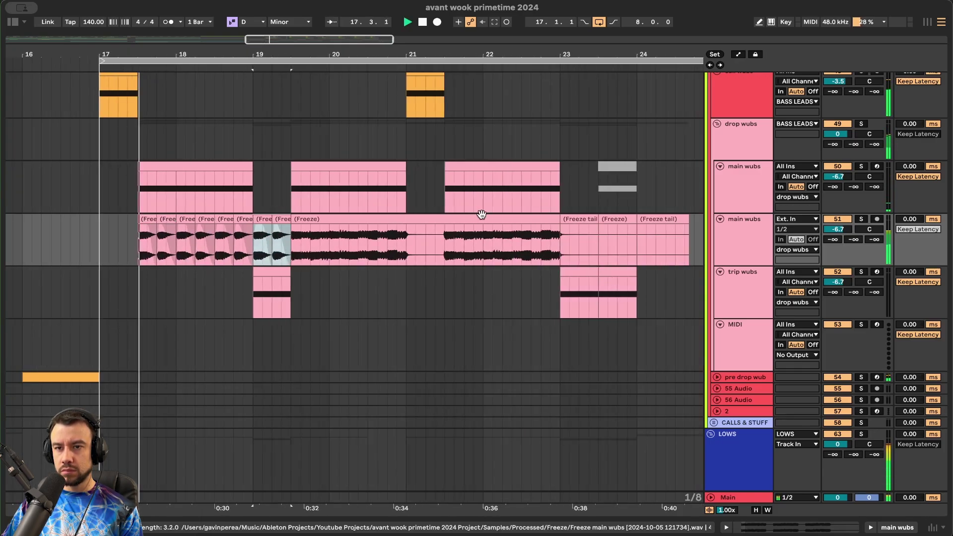
- Set the duplicated main wubs track's volume to -12.4 dB while listening to the mix
click(838, 229)
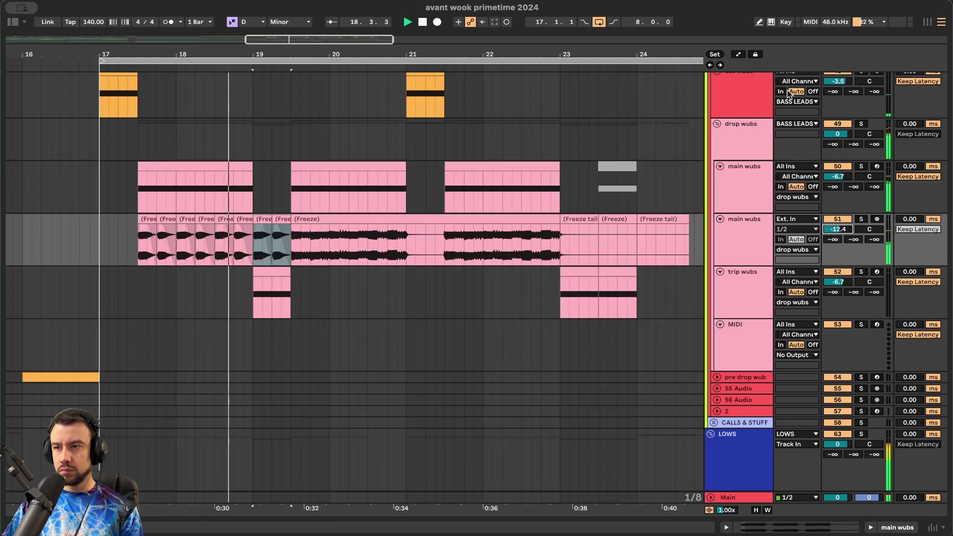
drag(245, 245, 309, 243)
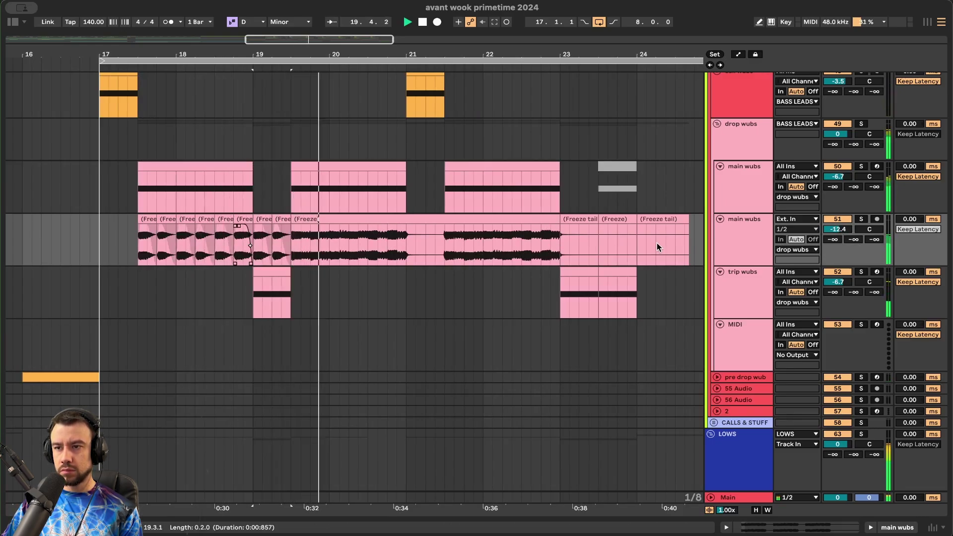
key(space)
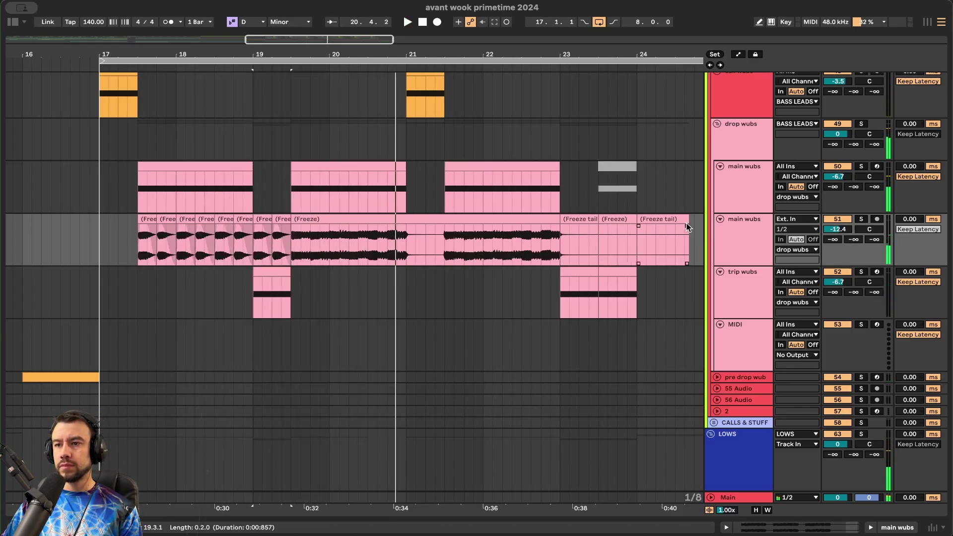
- Delete all audio clips from bar 19 onward on the duplicated main wubs track
click(657, 220)
shift+click(272, 218)
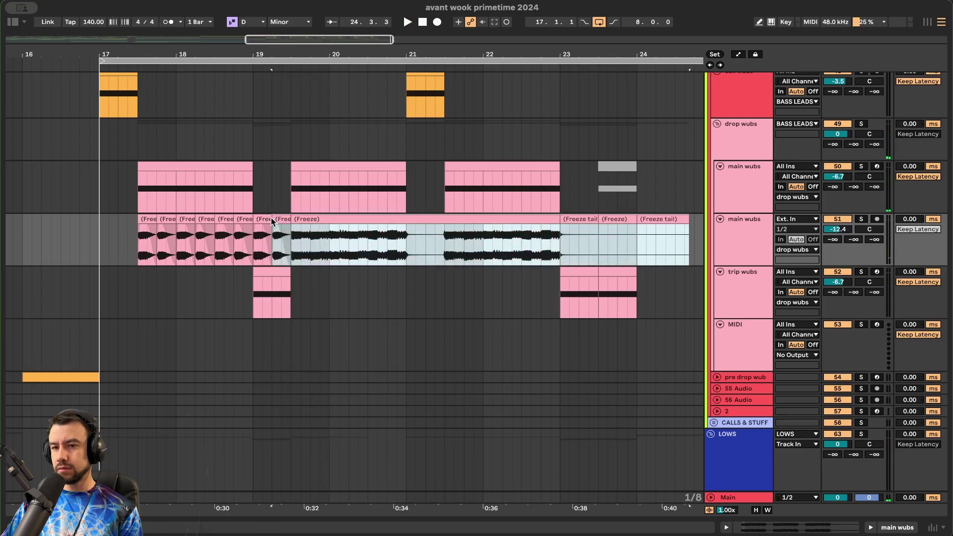
key(Delete)
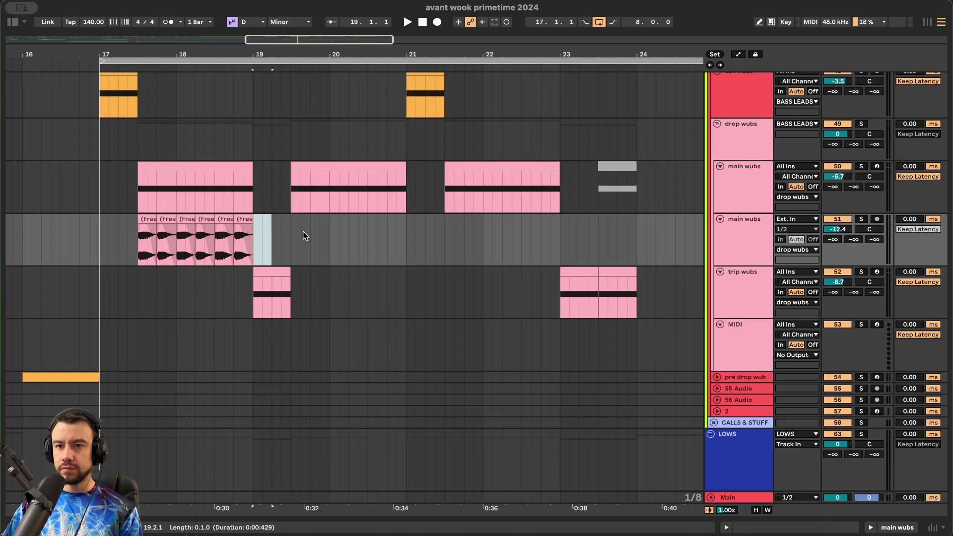
- Copy the six-slice block to 19.3.1 and play back from bar 17
shift+click(139, 235)
key(ctrl+d)
click(111, 233)
key(space)
- Show the audio effect chain of the duplicated main wubs track
double_click(727, 229)
scroll(244, 238, down, 3)
click(166, 218)
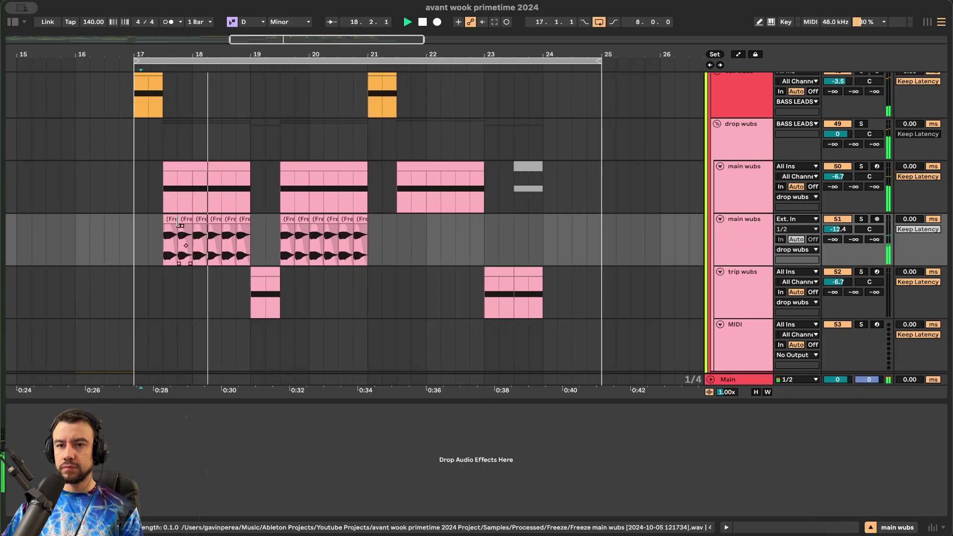
- Examine the sample settings of all twelve resampled slices on the duplicated main wubs track during playback
shift+double_click(359, 219)
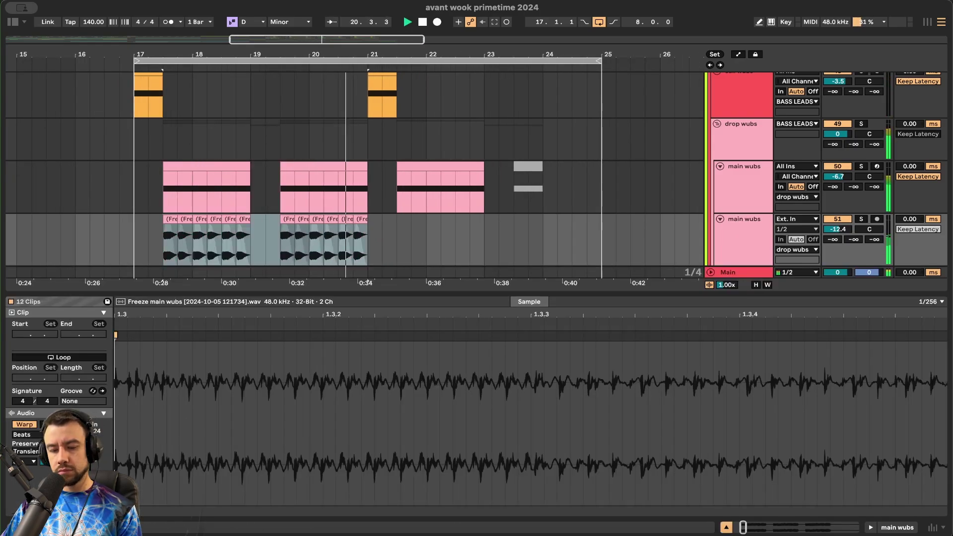
scroll(59, 377, down, 2)
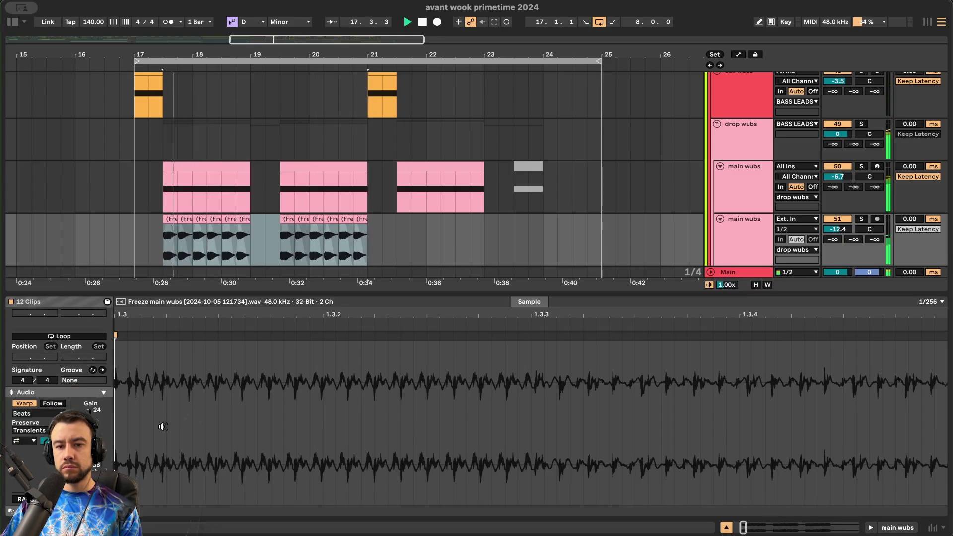
key(super+alt+l)
scroll(158, 293, up, 5)
click(159, 293)
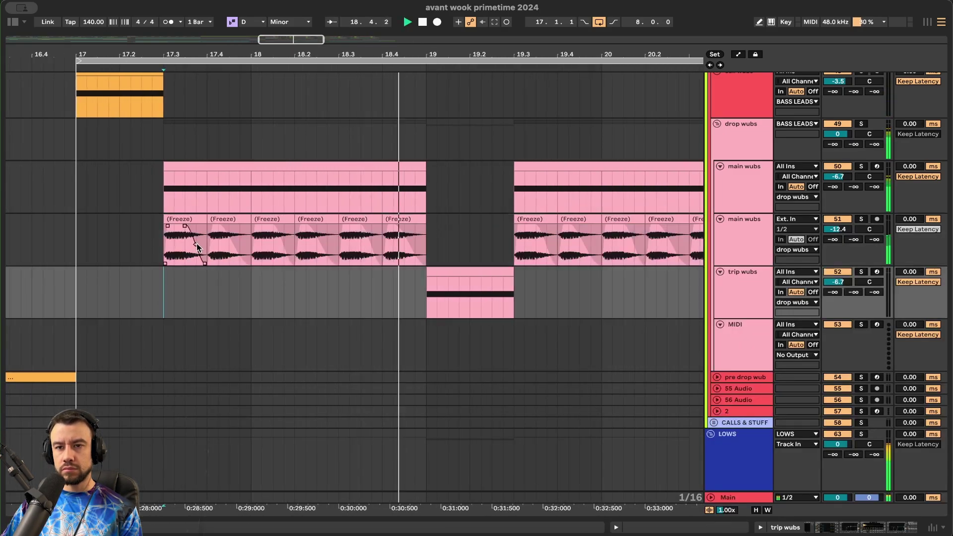
- Lengthen the first resampled slice at 17.3 to two beats and reshape its fades
drag(207, 219, 179, 226)
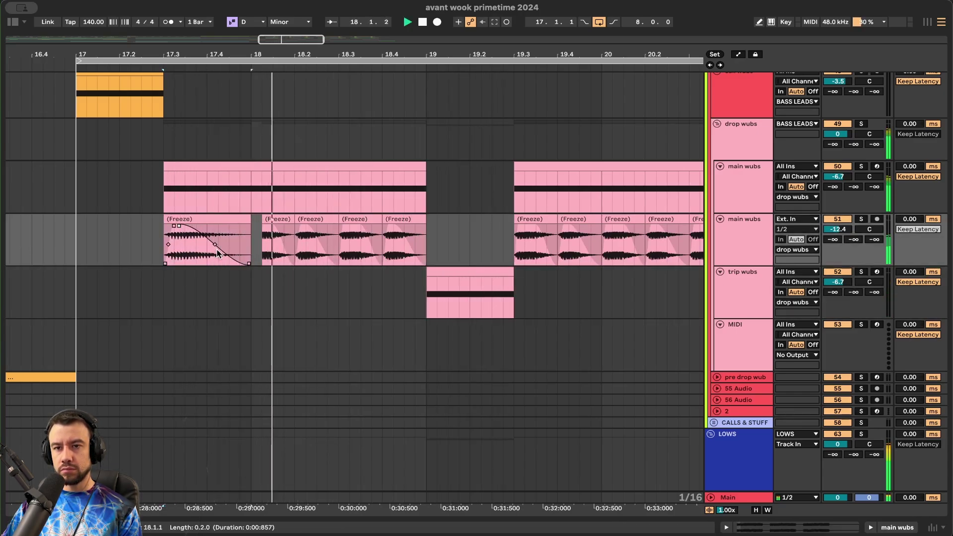
click(209, 235)
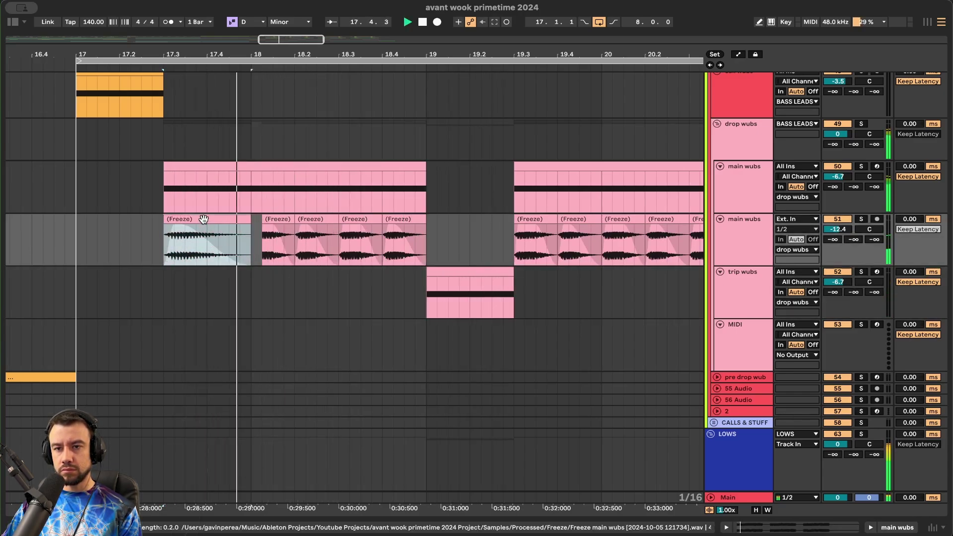
click(253, 219)
scroll(238, 216, down, 5)
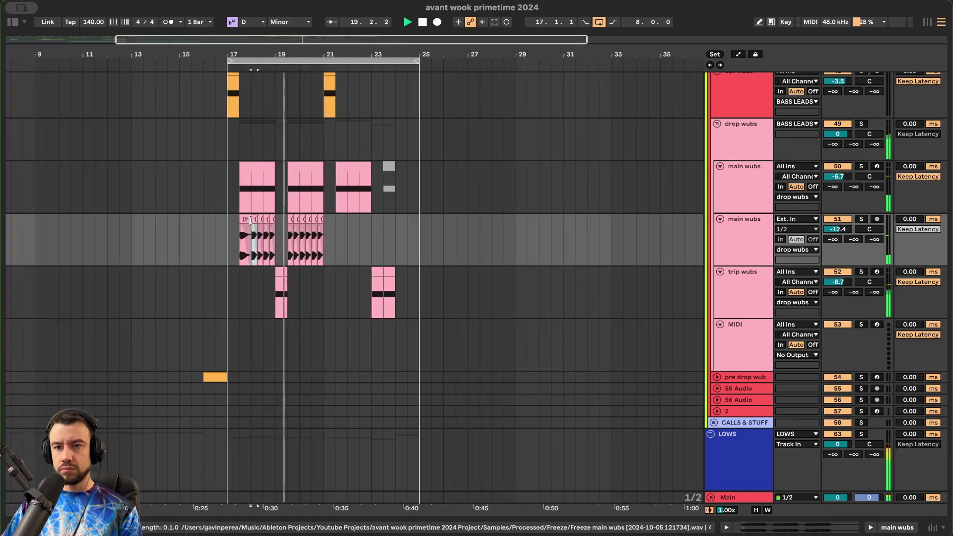
- Set the resampled main wubs track's volume to -15.8 dB and mute the track
scroll(228, 212, up, 3)
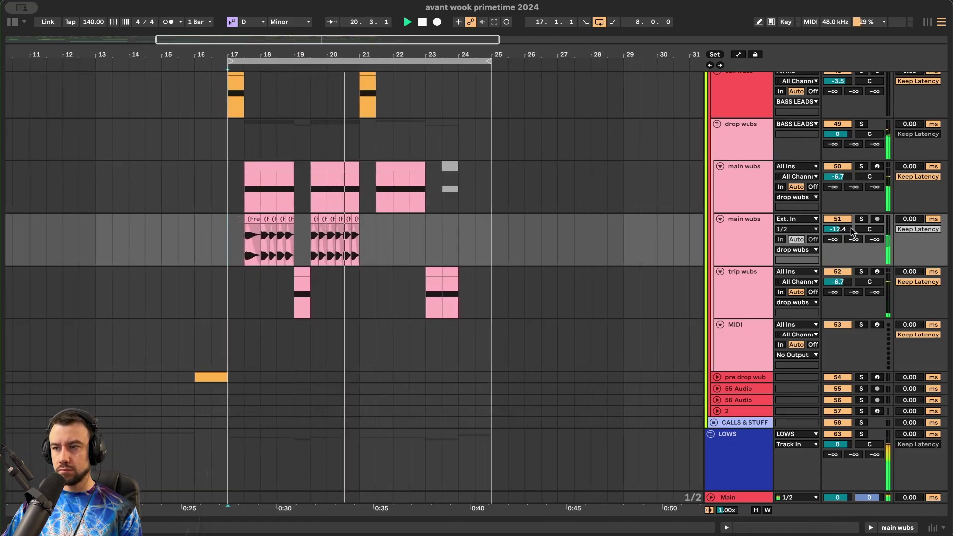
drag(837, 229, 838, 237)
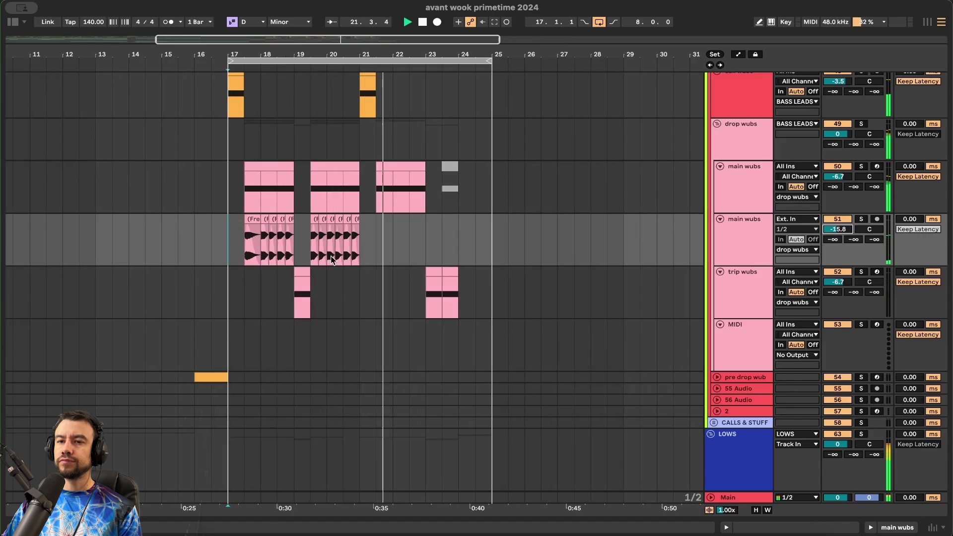
click(219, 210)
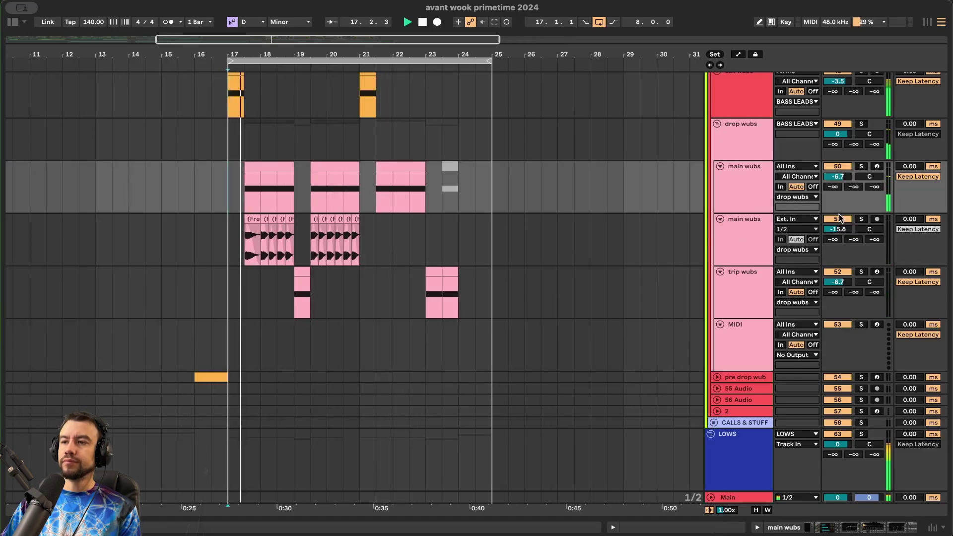
- Duplicate the original main wubs track as main wubs 2 and delete the resampled audio track
click(738, 187)
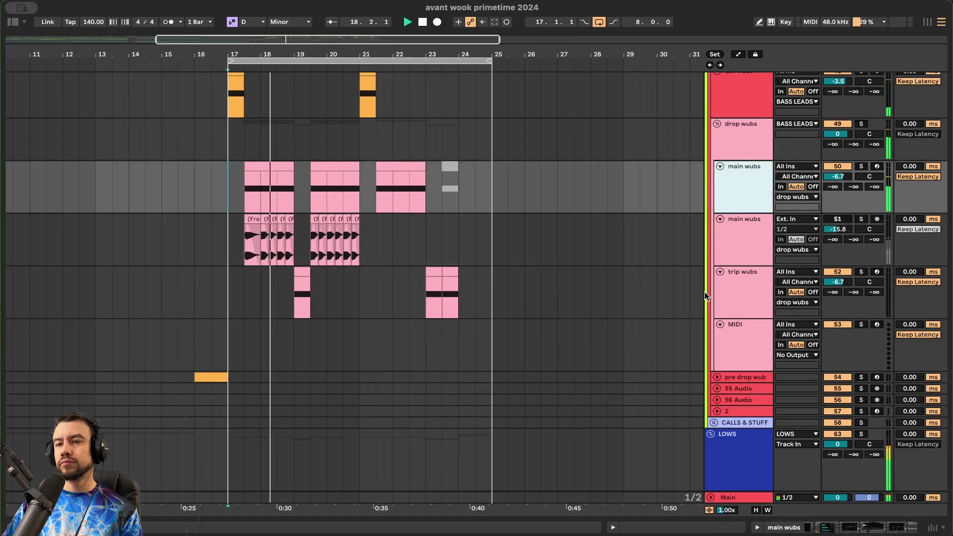
key(super+d)
key(super+r)
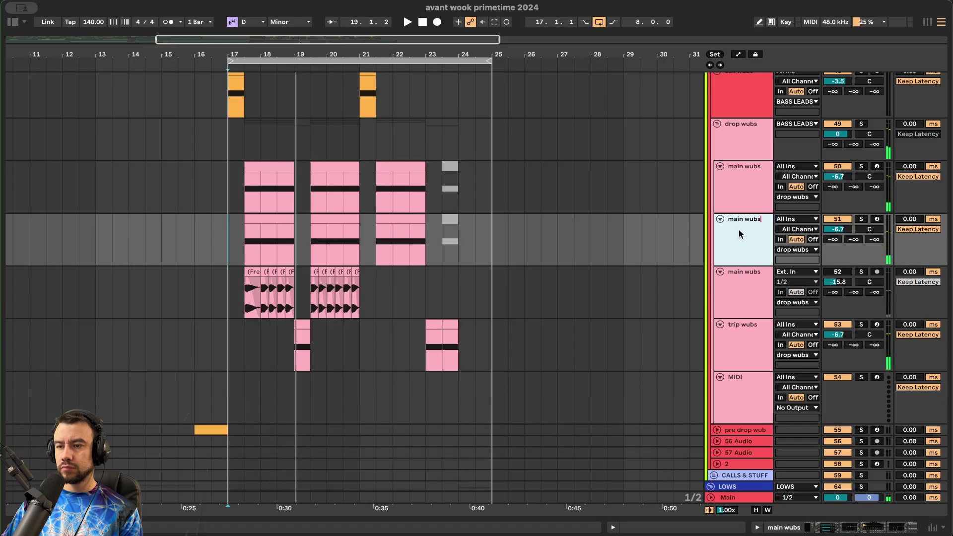
click(740, 287)
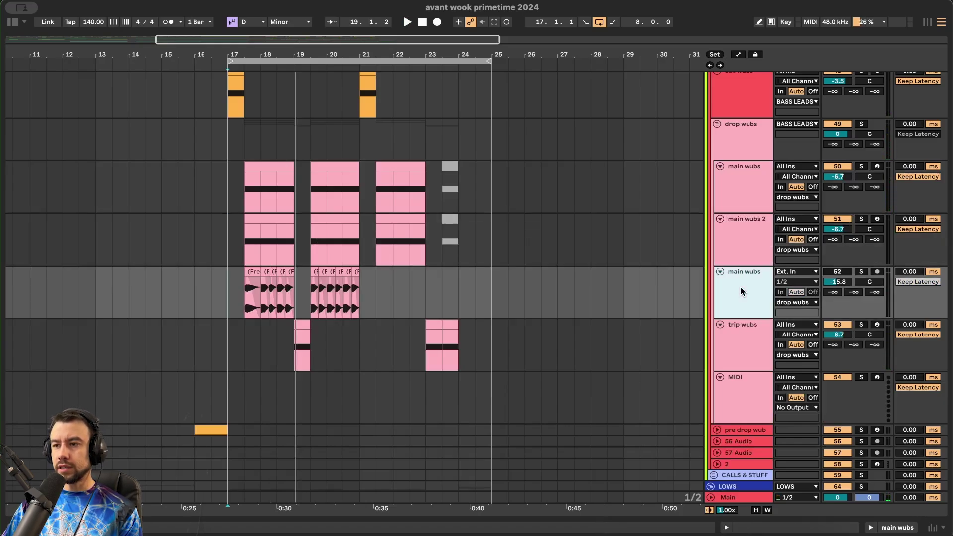
key(Delete)
- Set band 2 of the last EQ Eight on main wubs 2 to 474 Hz, -3.35 dB and start playback
double_click(739, 246)
scroll(713, 457, right, 5)
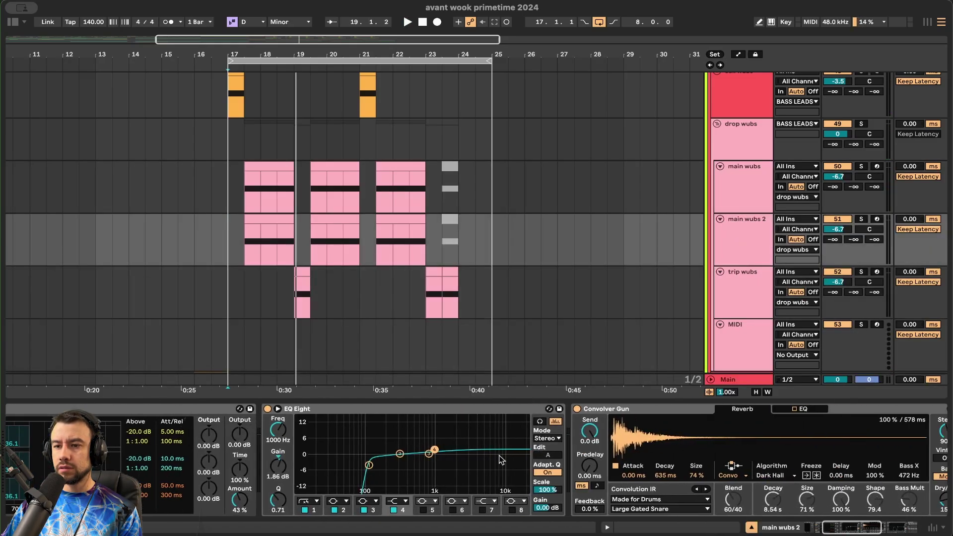
scroll(689, 478, right, 7)
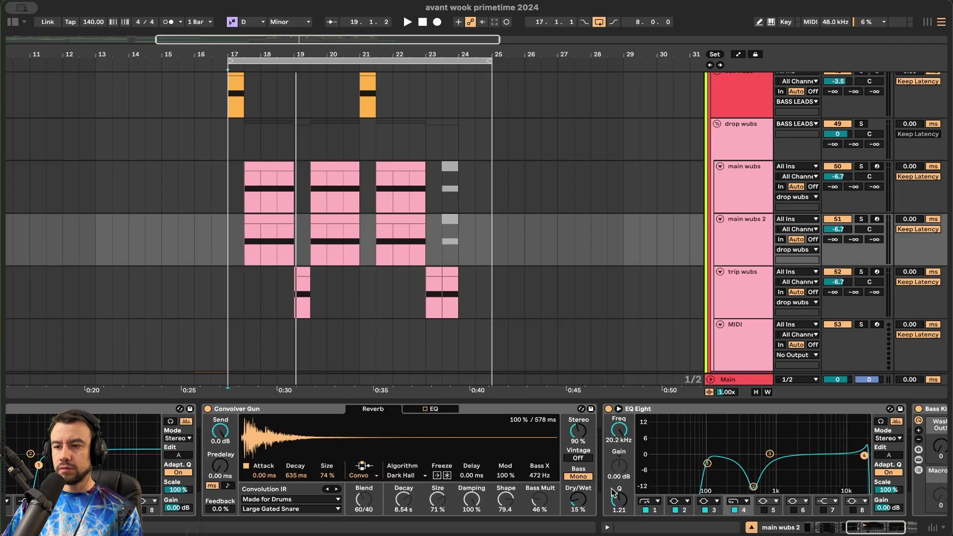
scroll(615, 493, right, 4)
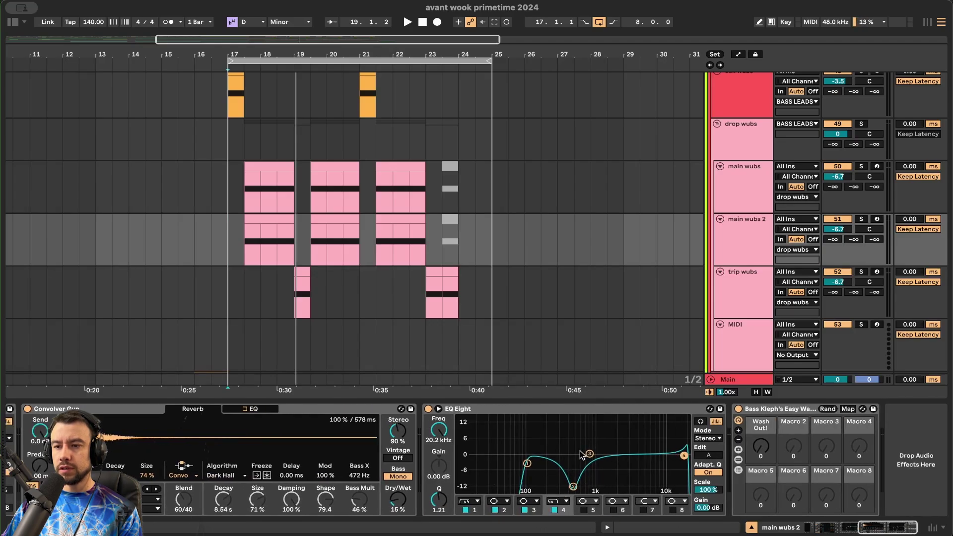
key(space)
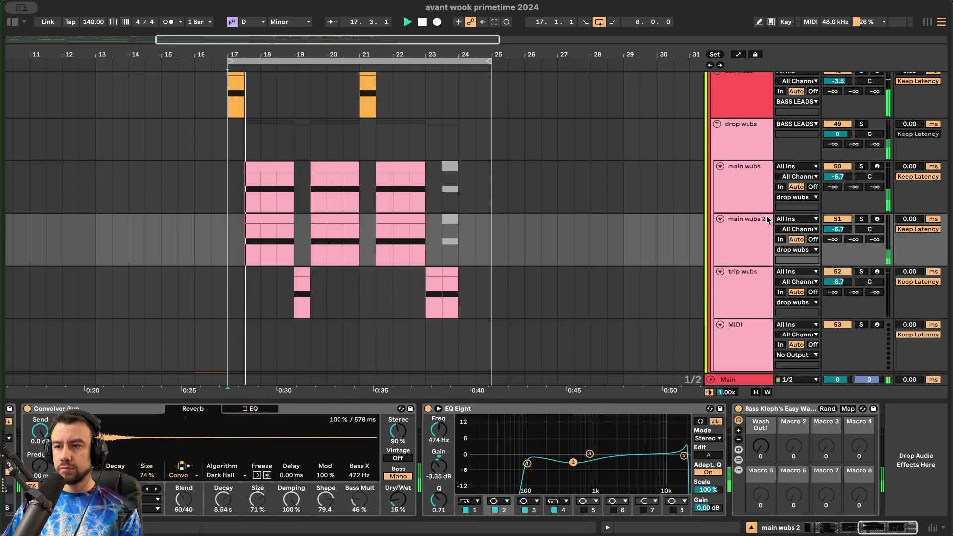
- Open Serum on the main wubs 2 track and adjust its PHS macro
scroll(573, 464, left, 15)
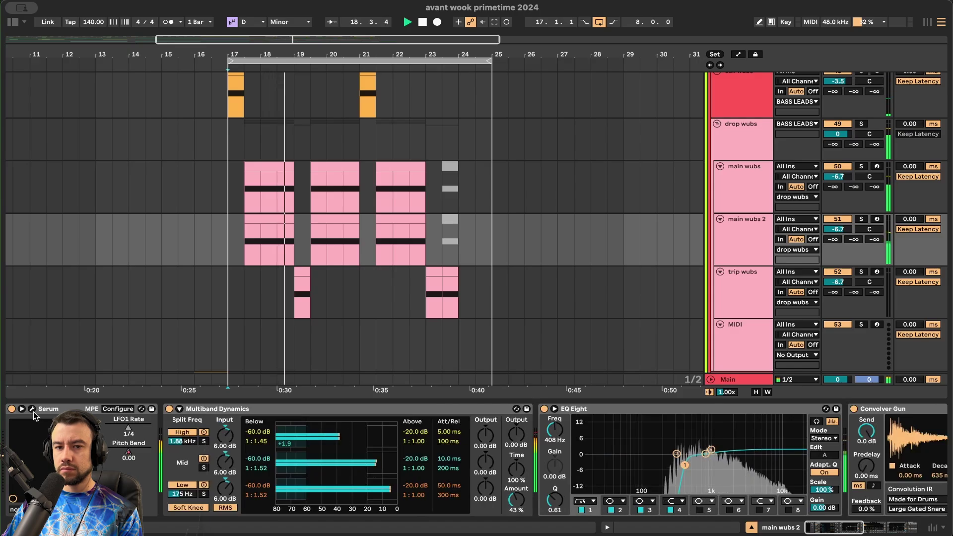
key(alt+super+p)
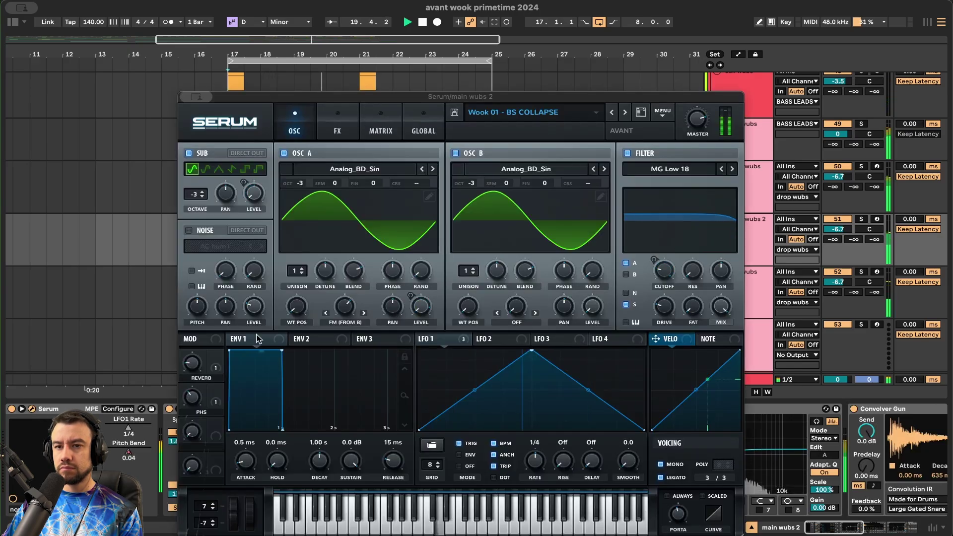
drag(192, 397, 192, 375)
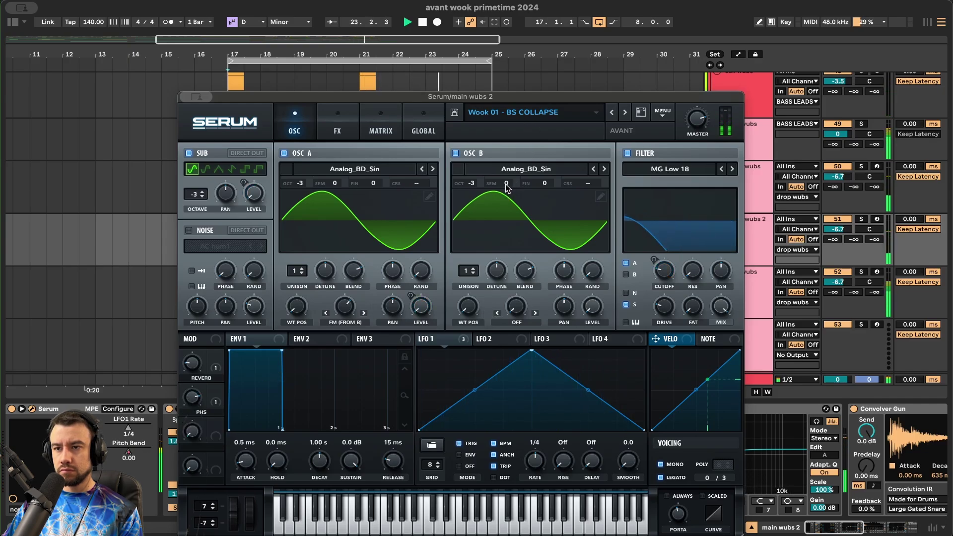
- Try Serum's oscillator B at +7 semitones, then return it to 0
drag(506, 186, 506, 139)
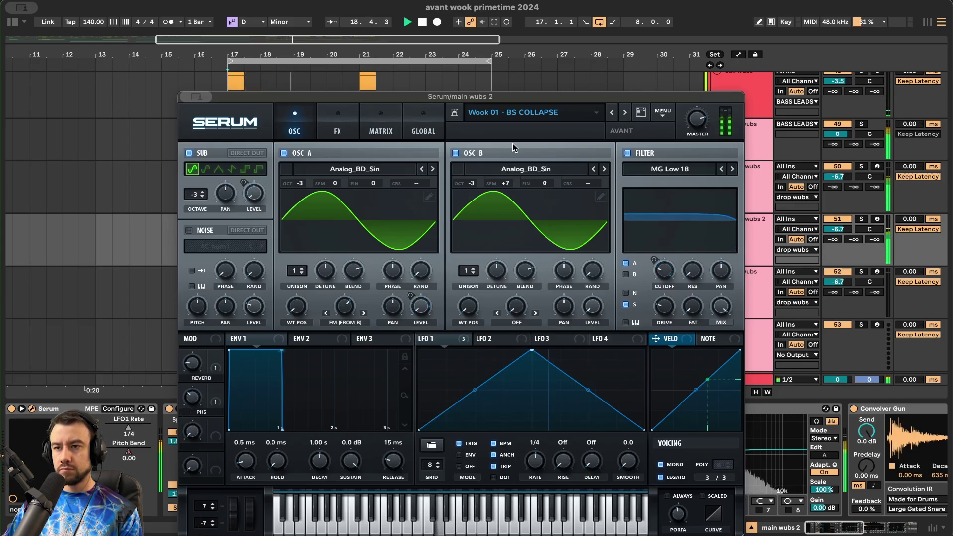
drag(506, 183, 509, 232)
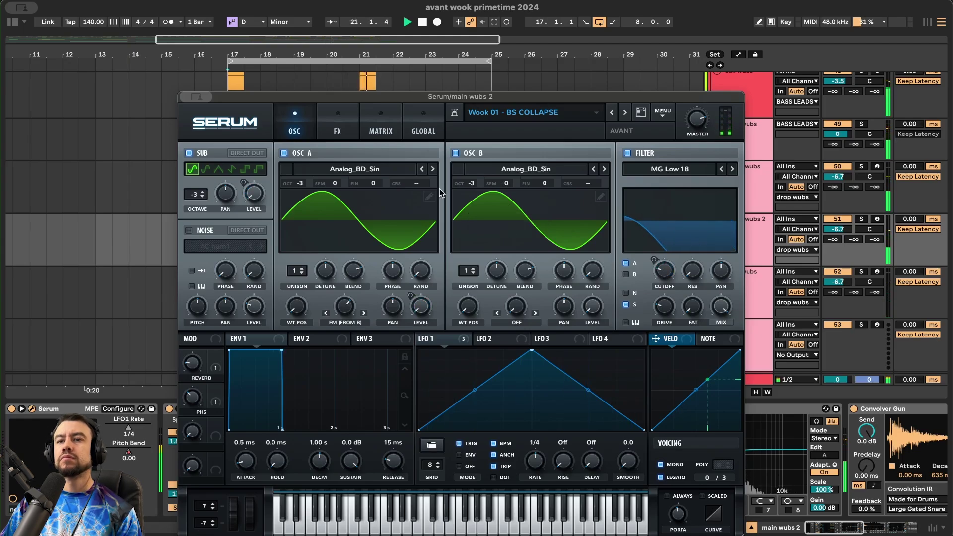
- Adjust the cutoff of the Phs 48+ filter in Serum's effects and close the plug-in window
click(337, 121)
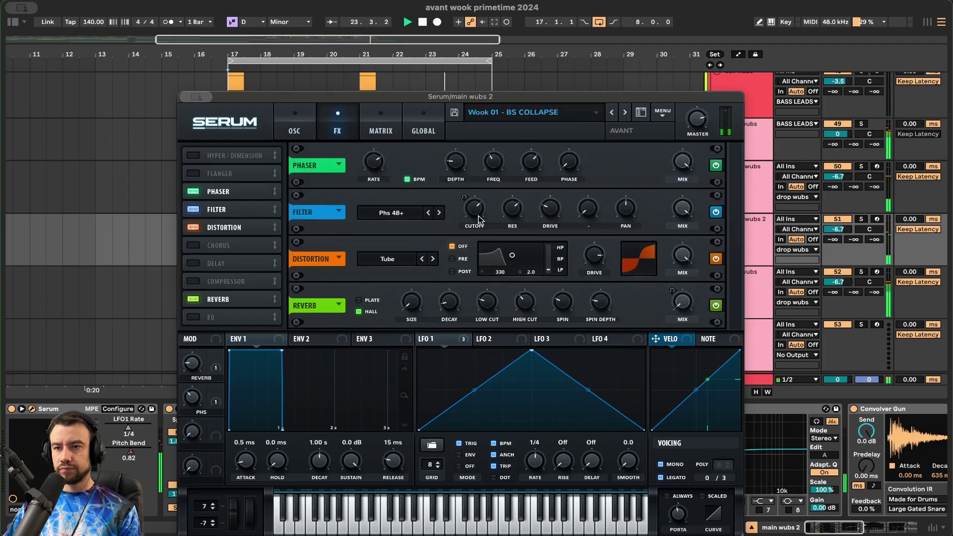
drag(479, 220, 476, 236)
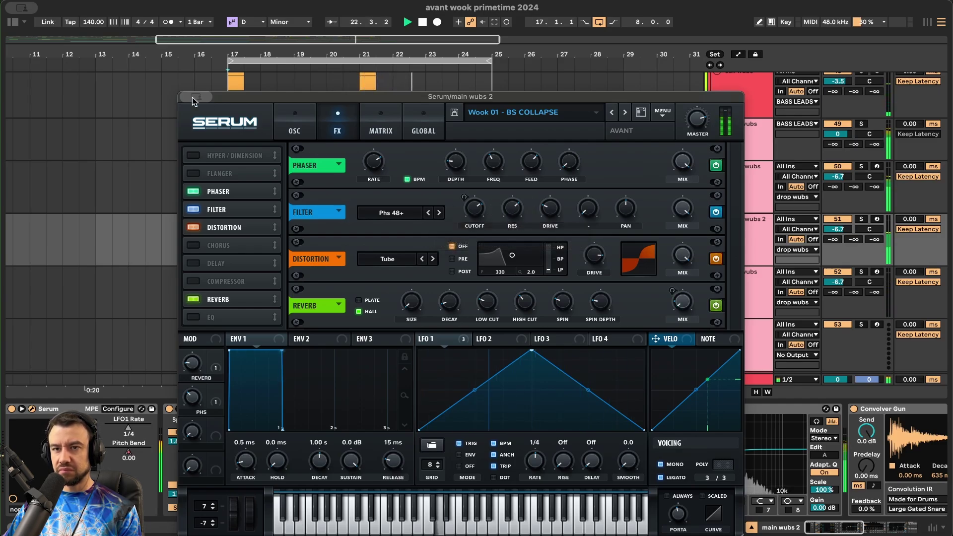
- Search the browser for haas and add the Haas.adv delay preset to the end of the main wubs 2 chain
key(super+f)
text(haas)
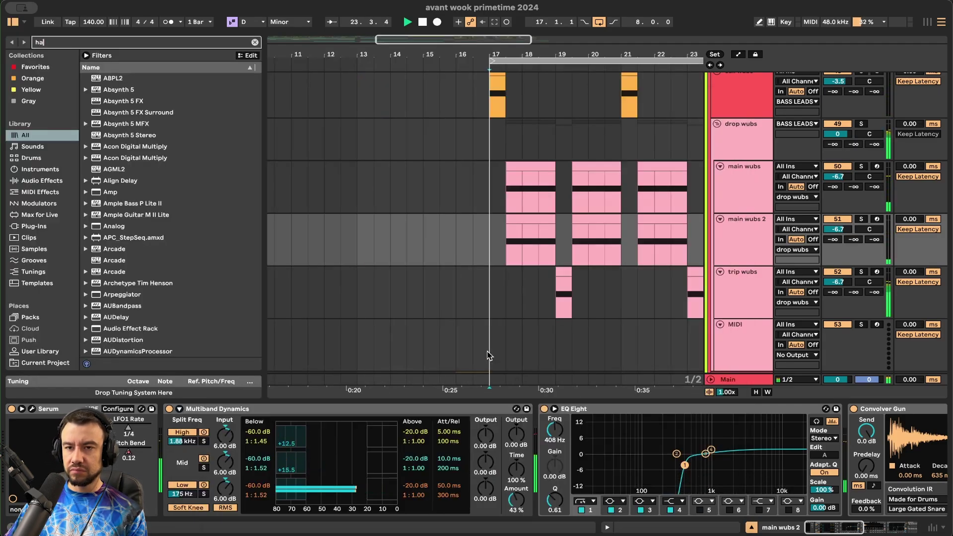
double_click(169, 157)
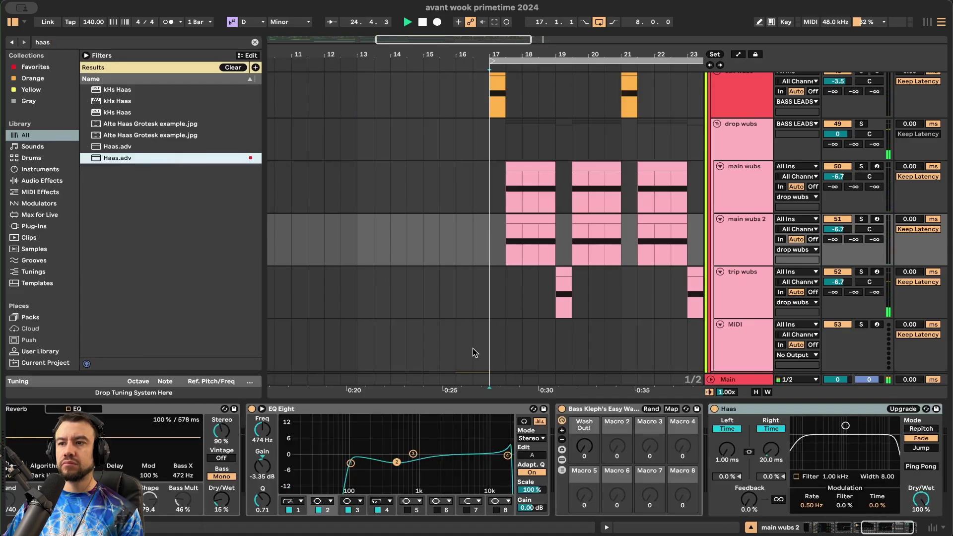
- Color the main wubs 2 track red and assign the track color to its clips
right_click(731, 239)
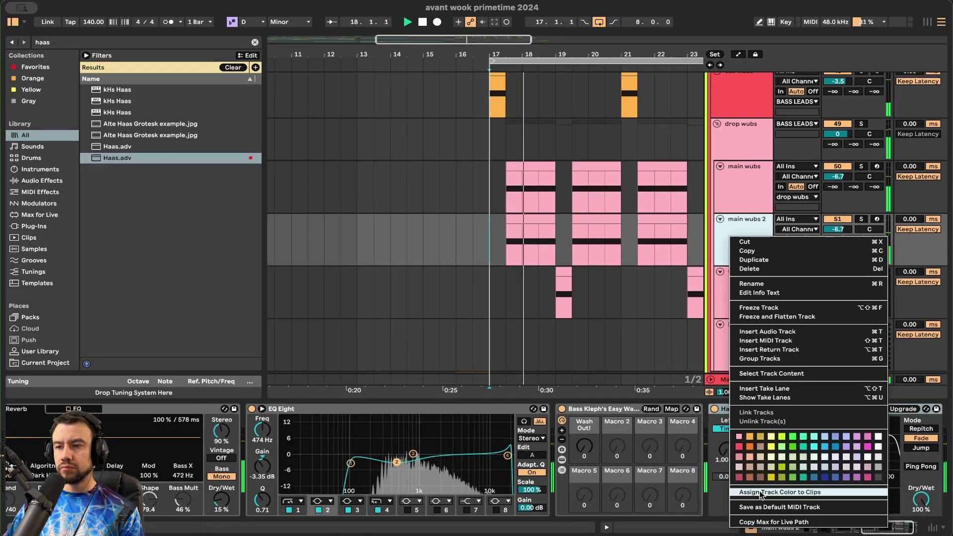
click(740, 447)
right_click(758, 247)
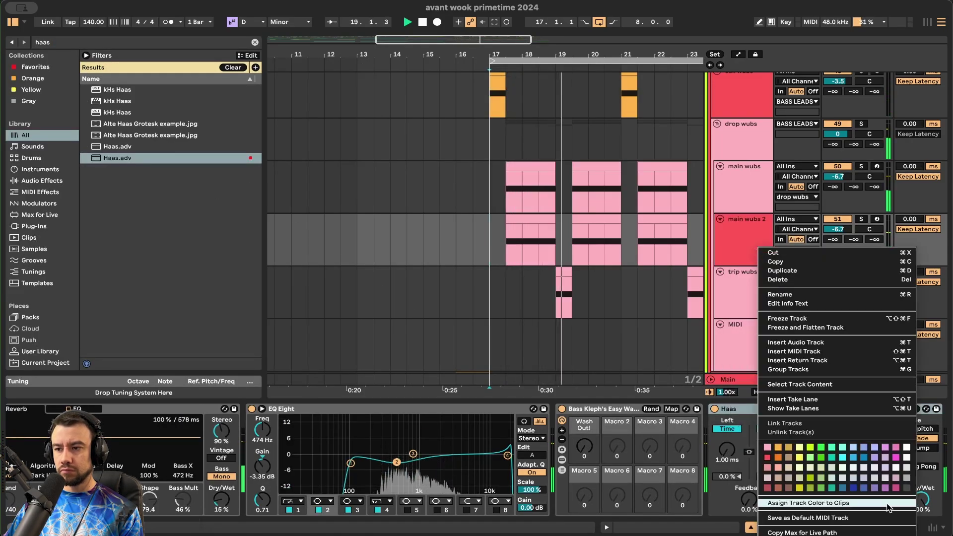
click(821, 504)
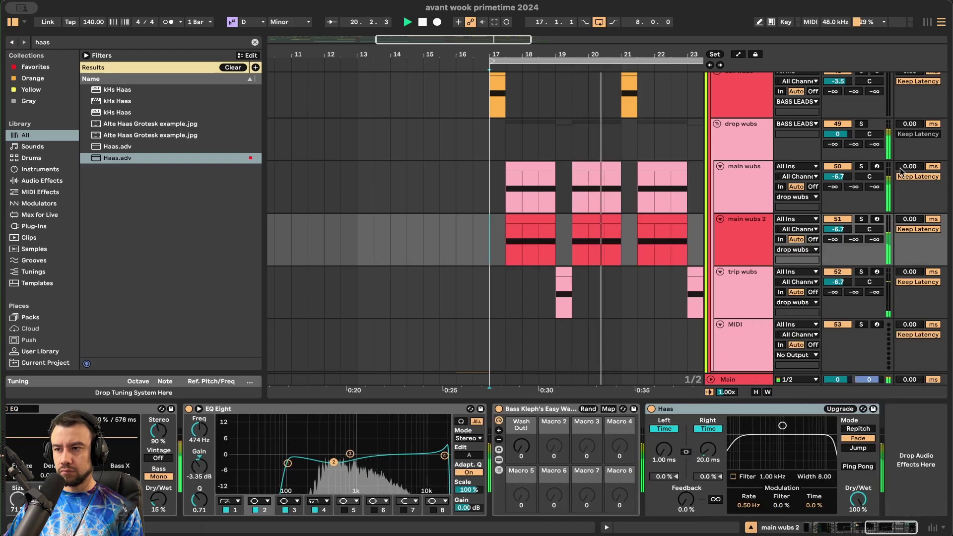
- Set the main wubs 2 track's volume to -8.7 dB and rename the track wide
drag(842, 230, 842, 239)
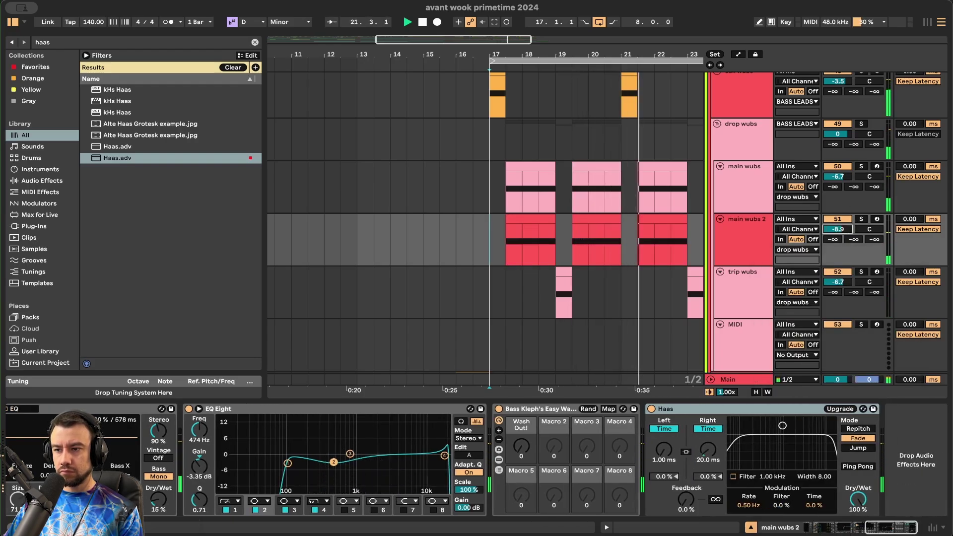
click(749, 248)
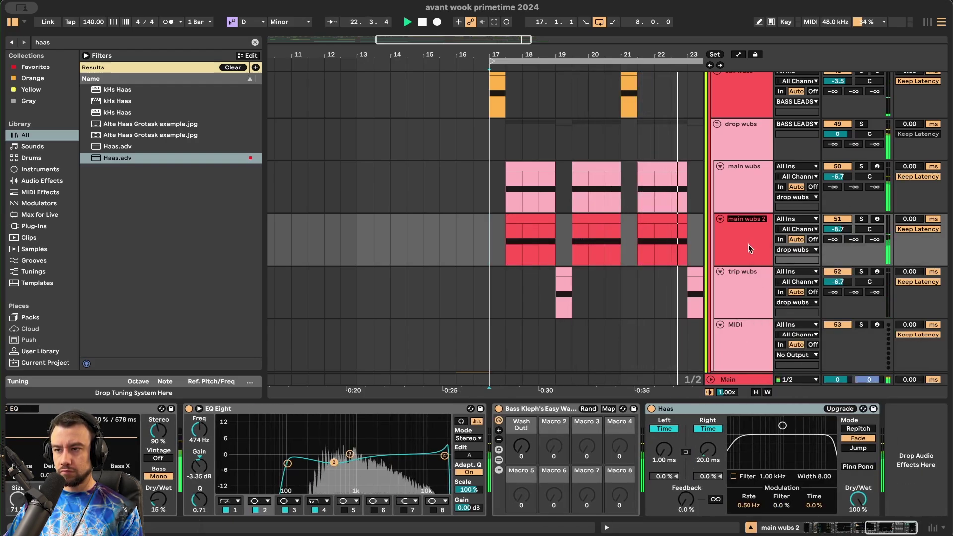
text(wide)
key(Return)
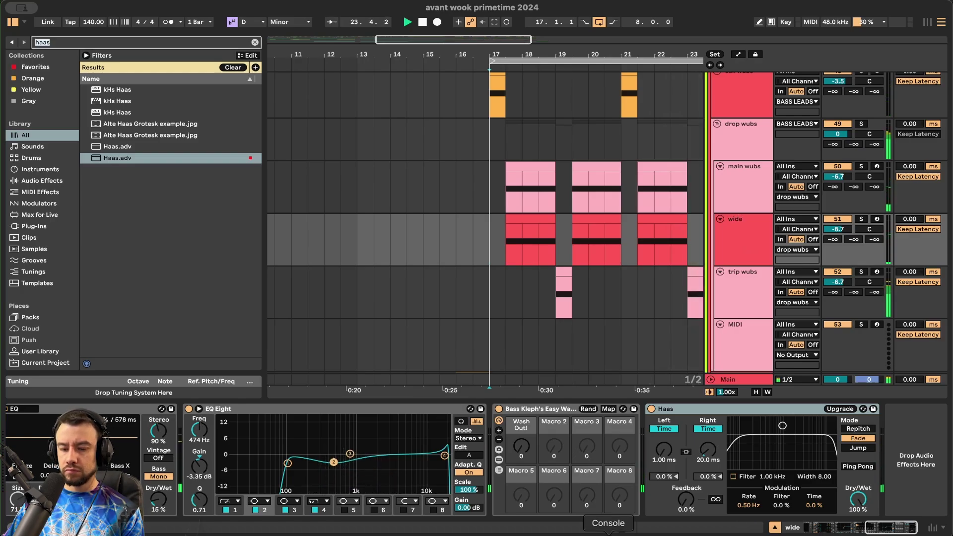
- Add Erosion before Haas on the wide track in Wide Noise mode with frequency 15.0 kHz, width 1.51 and amount 127
text(erosio)
drag(107, 90, 734, 436)
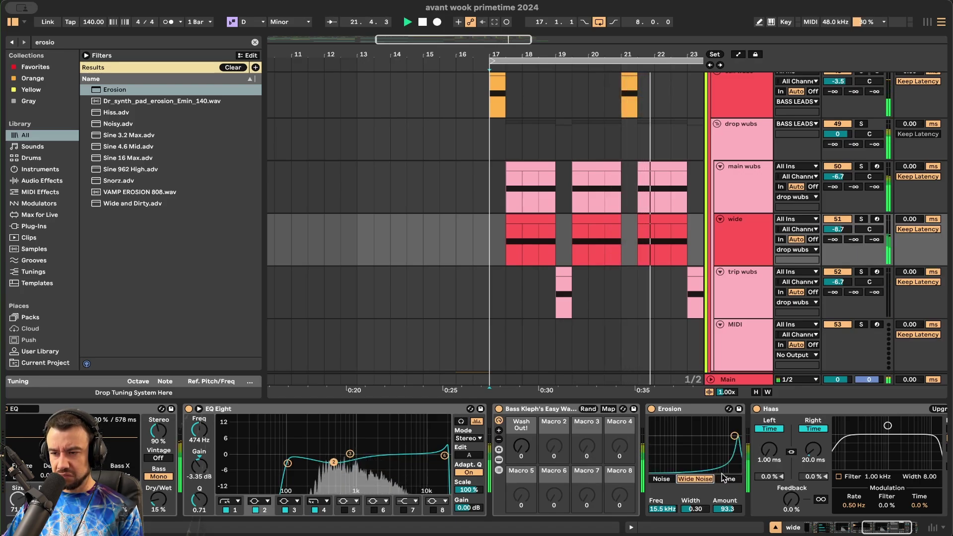
drag(736, 436, 734, 430)
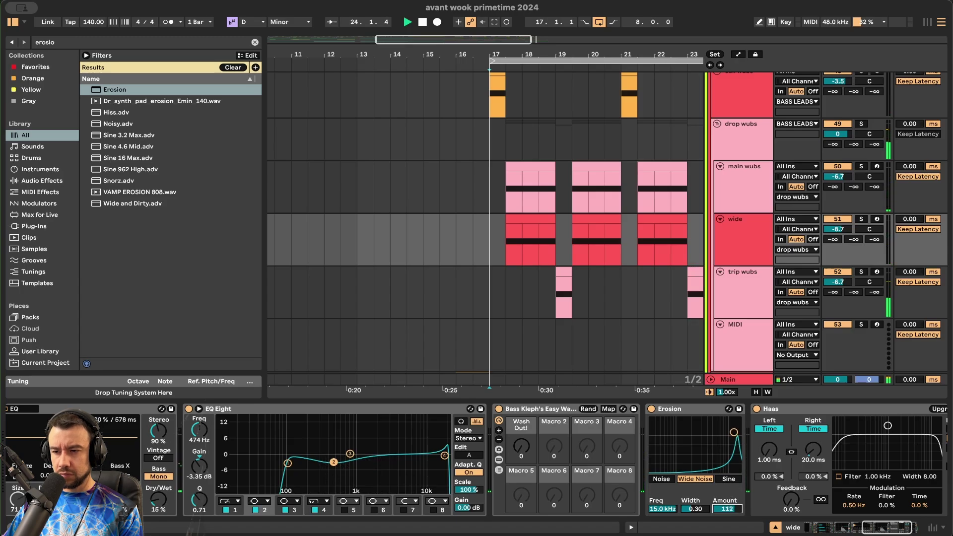
drag(695, 509, 695, 489)
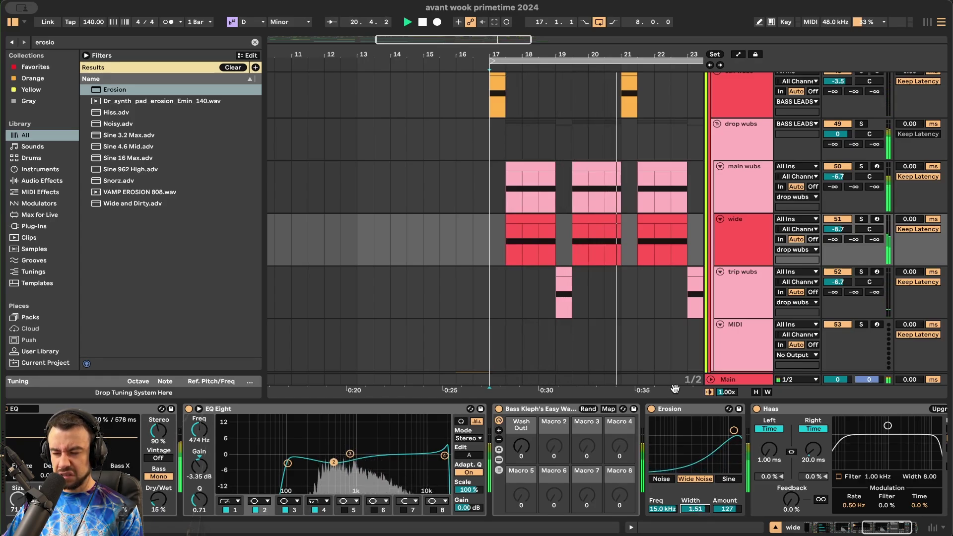
scroll(685, 381, down, 6)
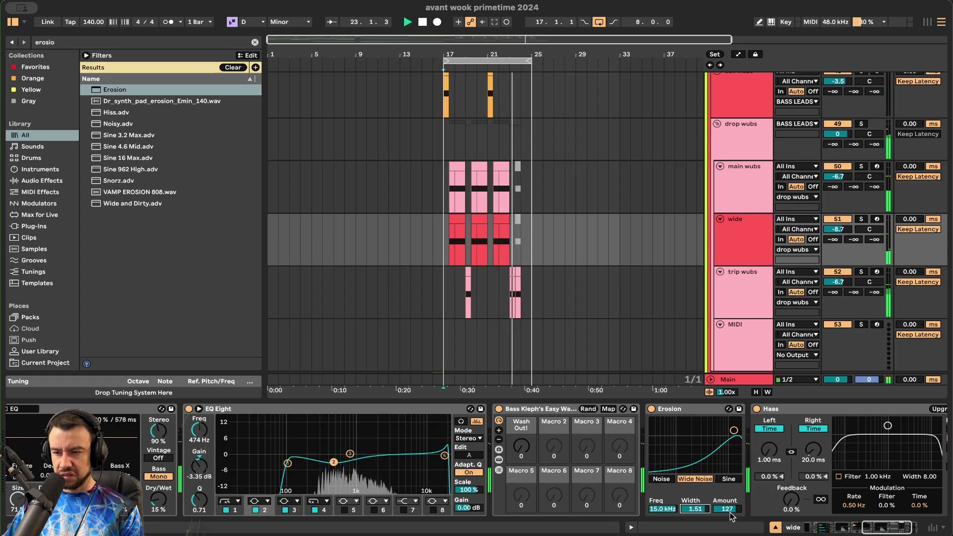
- Set the Erosion amount on the wide track to 135
drag(725, 510, 727, 503)
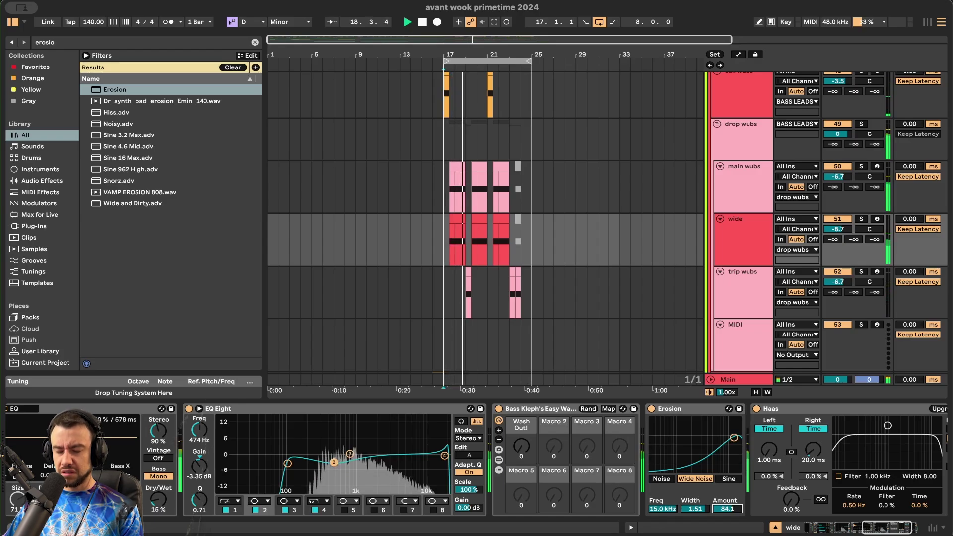
drag(727, 509, 727, 510)
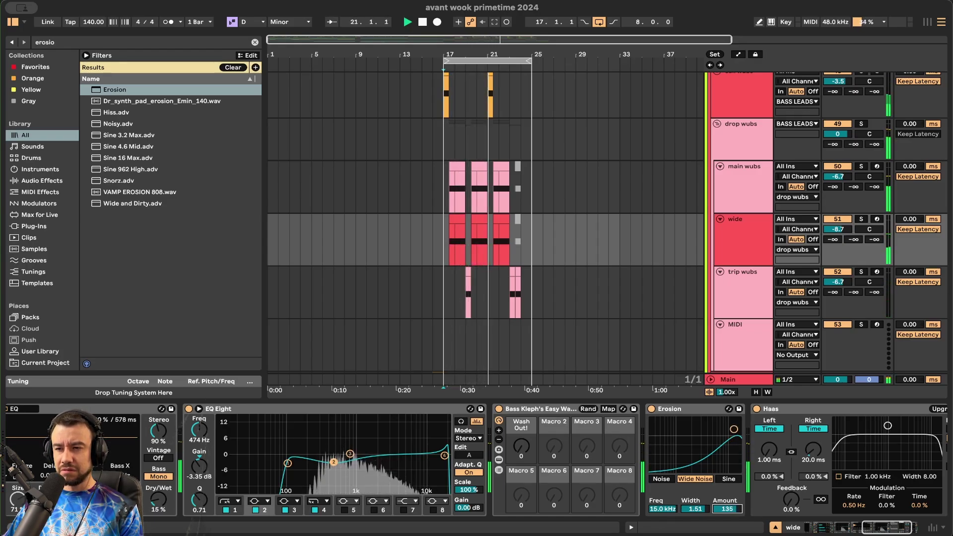
- Move band 4 of the main wubs track's EQ Eight to about 696 Hz with 4.83 dB of gain
click(743, 192)
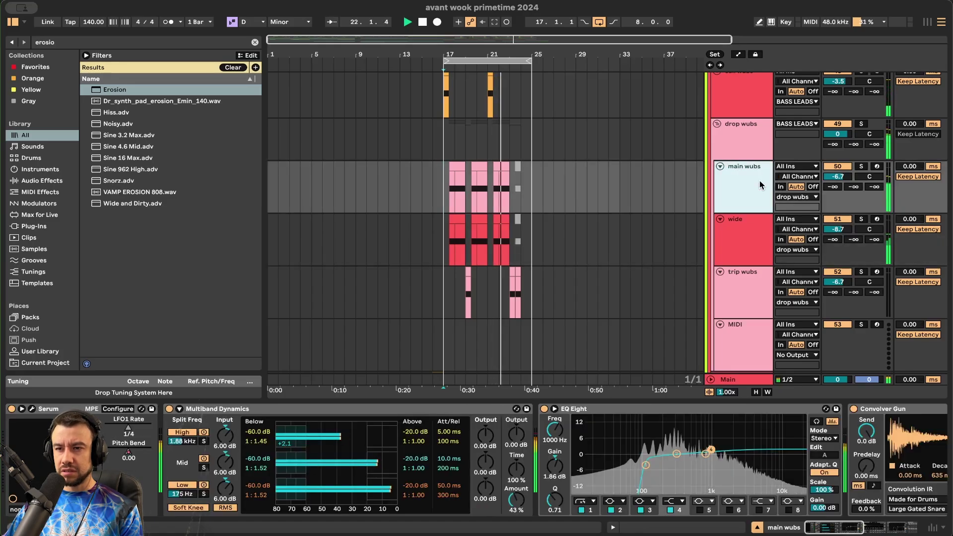
drag(711, 450, 700, 441)
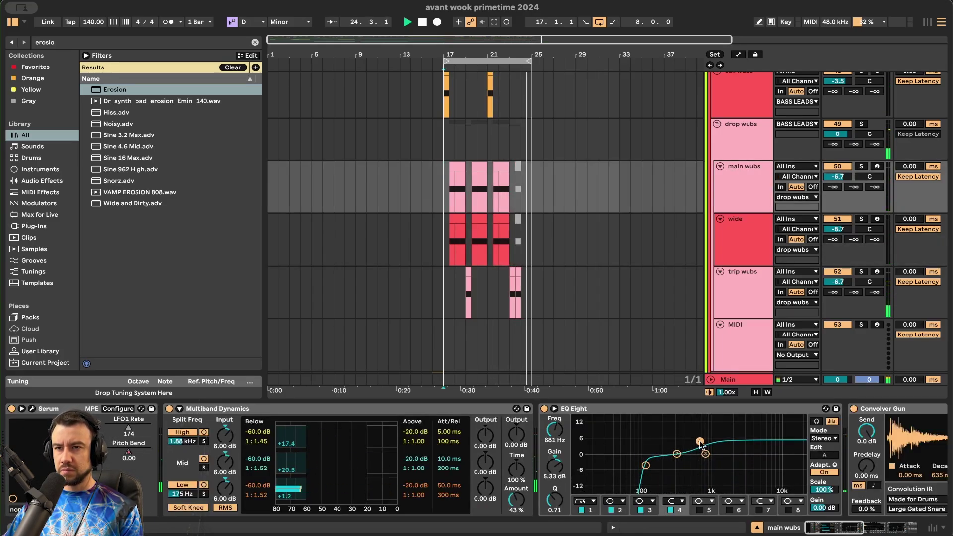
drag(701, 444, 700, 442)
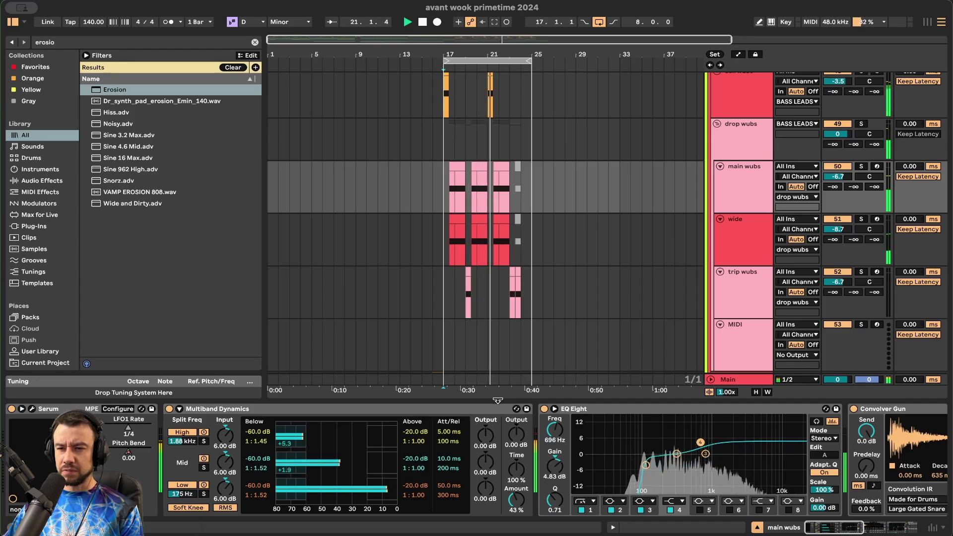
- Hide the device view, start playback from bar 13 and fold all track groups in the arrangement
key(alt+super+l)
scroll(498, 399, down, 4)
click(357, 283)
key(space)
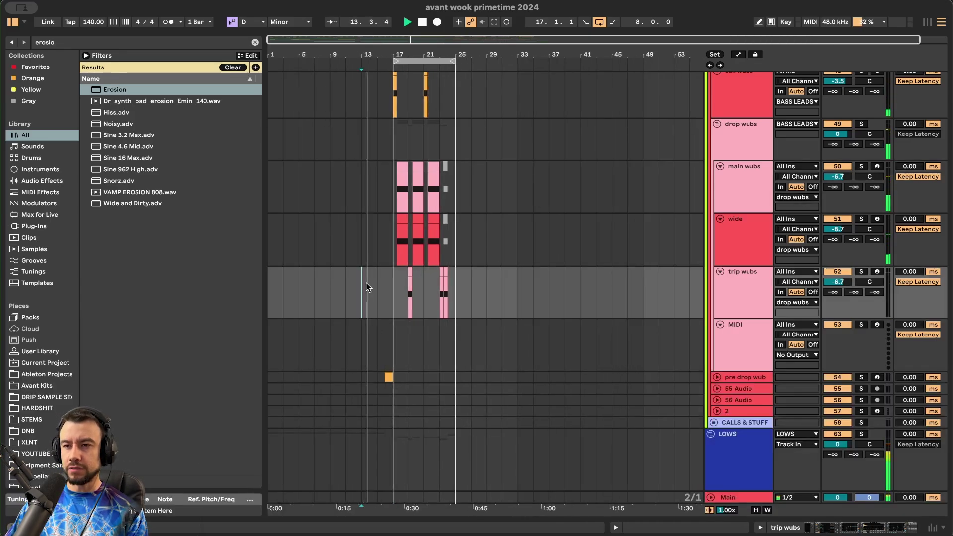
key(alt+u)
key(alt+u)
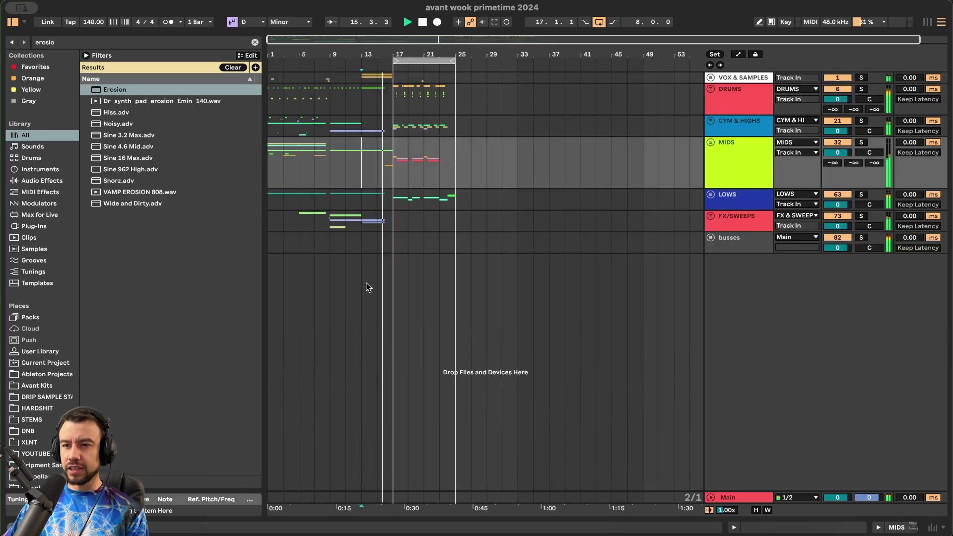
scroll(368, 287, down, 1)
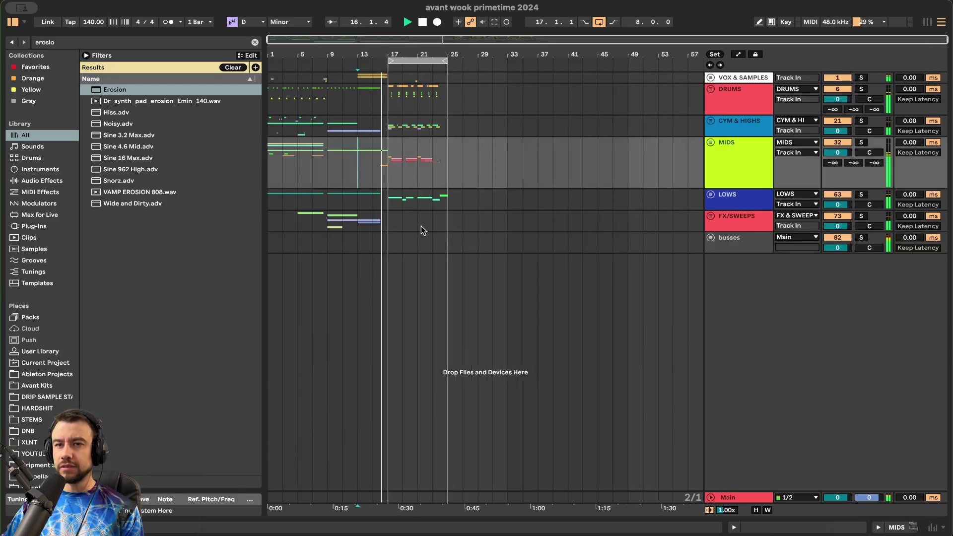
- Hide the browser and restart playback from bar 15, just before the drop
click(12, 23)
scroll(261, 240, up, 3)
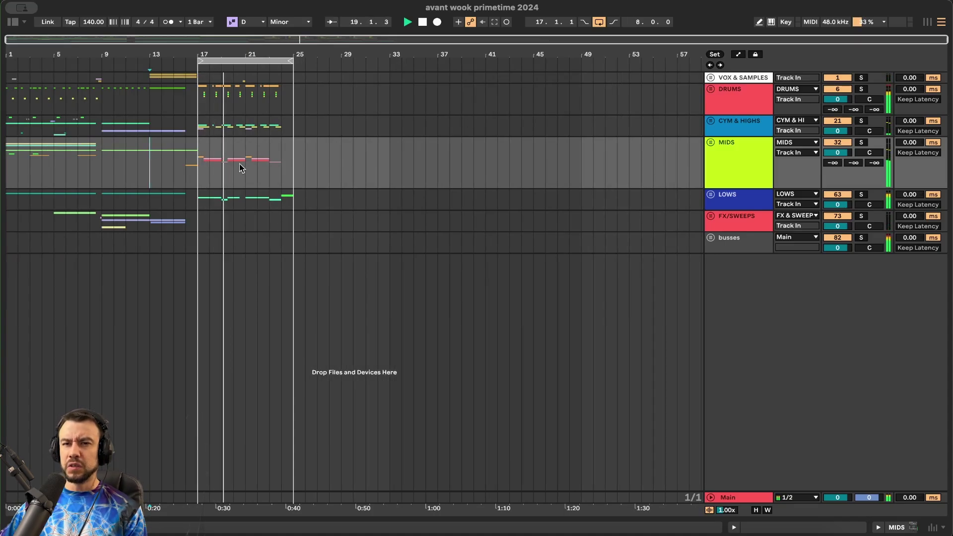
click(174, 100)
key(space)
key(space)
scroll(208, 191, up, 4)
scroll(208, 191, left, 4)
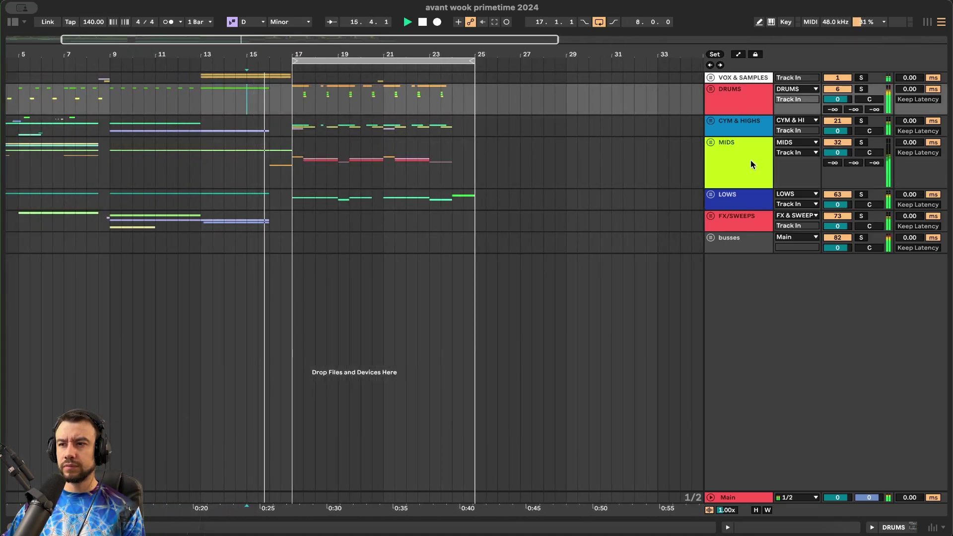
- Unfold the busses group and expand its Low End Swell and Bass Kleph's Easy Wash devices
click(711, 238)
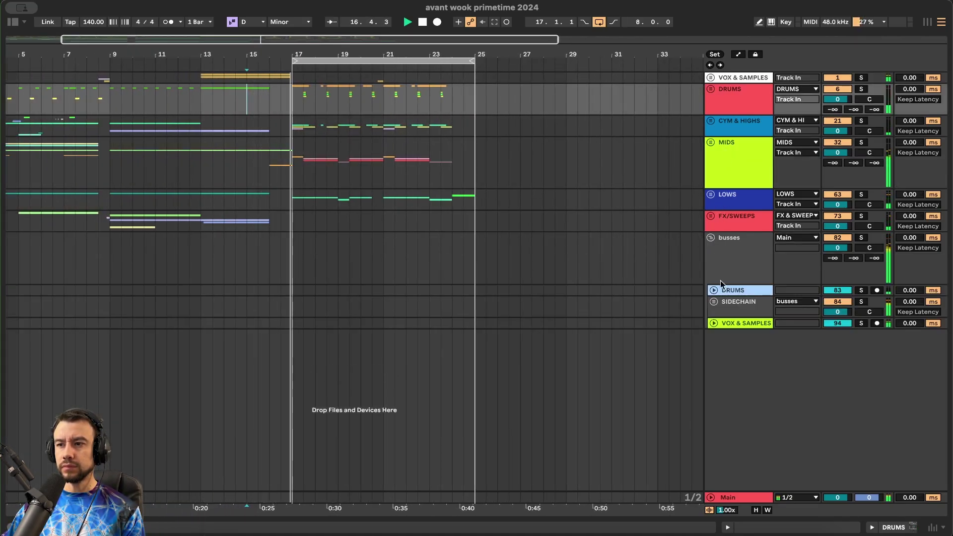
double_click(734, 310)
click(740, 276)
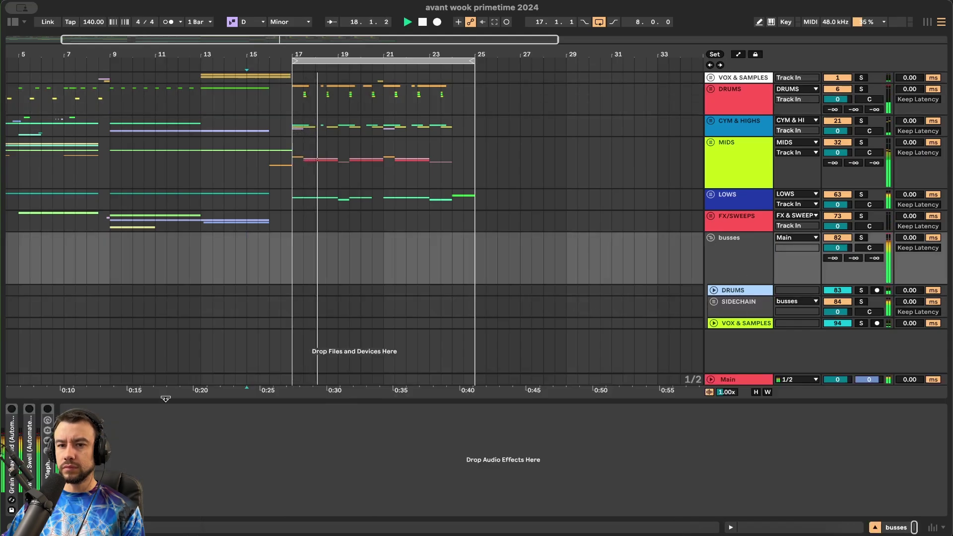
double_click(34, 472)
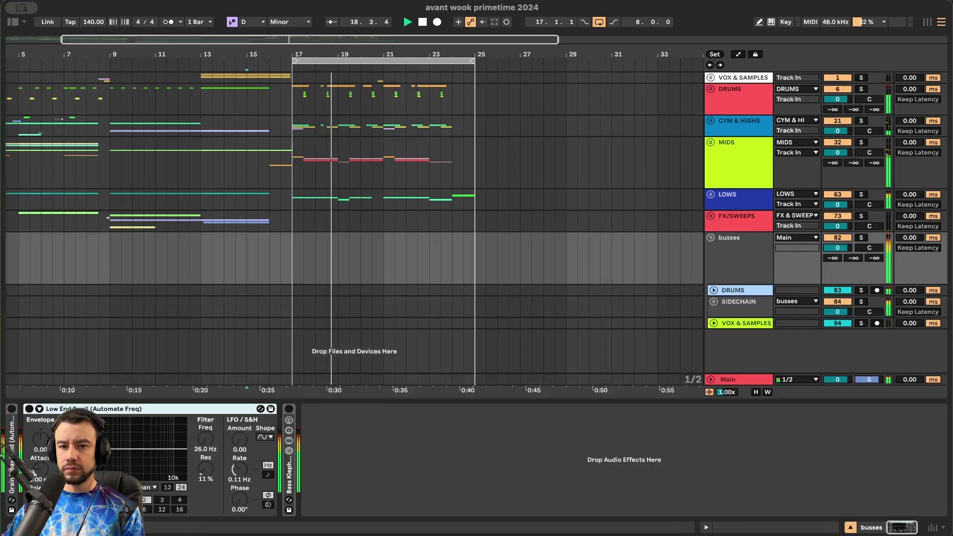
double_click(288, 477)
- Show the Wash Out! macro's automation on the busses track without an extra automation lane
right_click(311, 446)
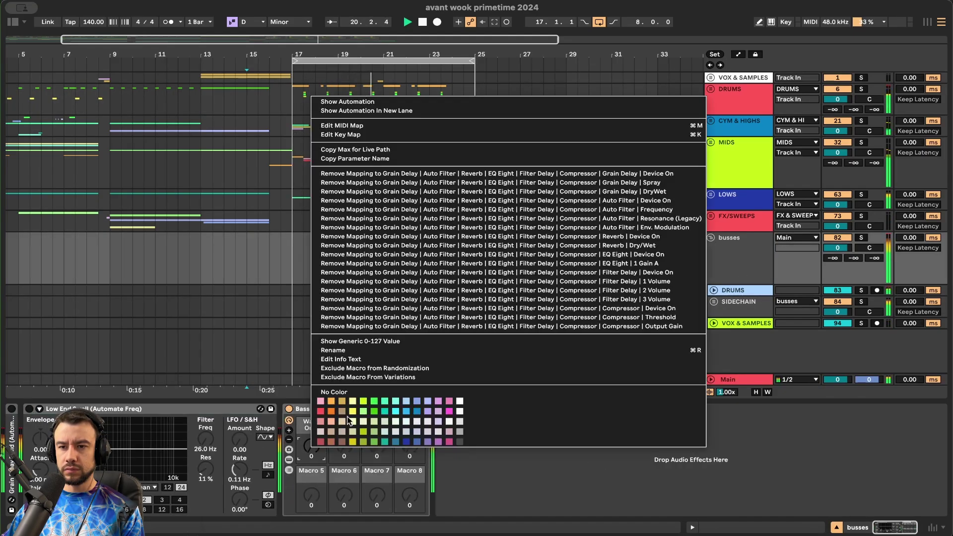
click(347, 110)
key(space)
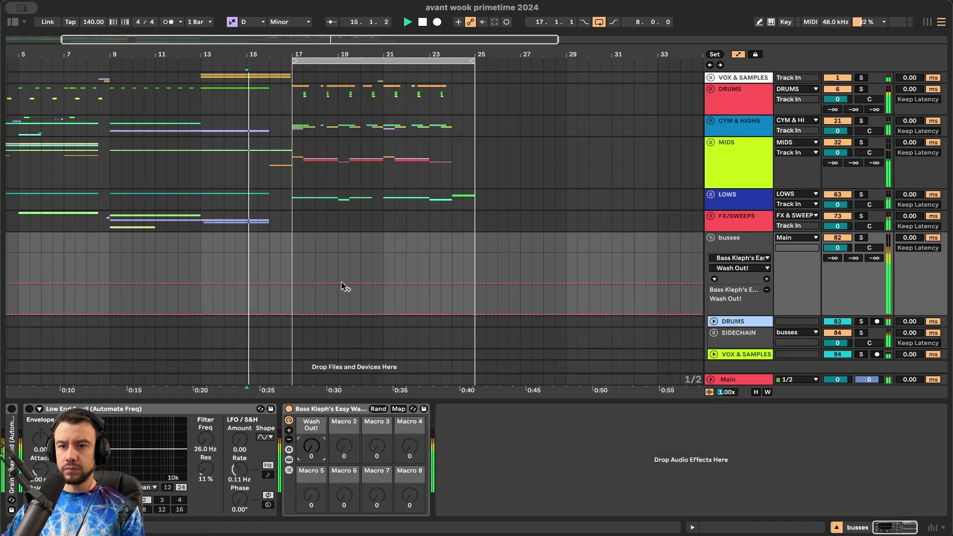
scroll(323, 291, up, 3)
click(767, 290)
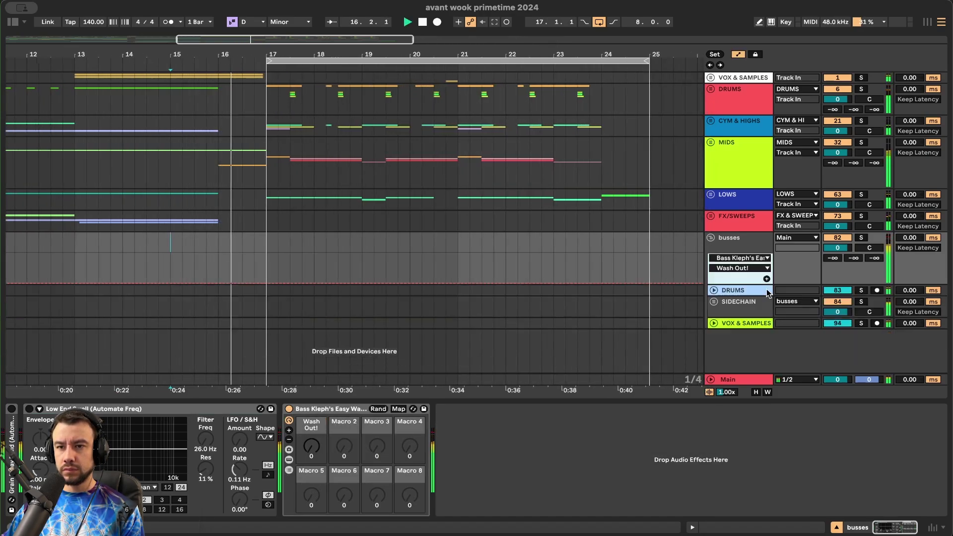
- Draw a Wash Out! automation ramp rising from 0 at bar 16 to about 109 at bar 17
click(220, 281)
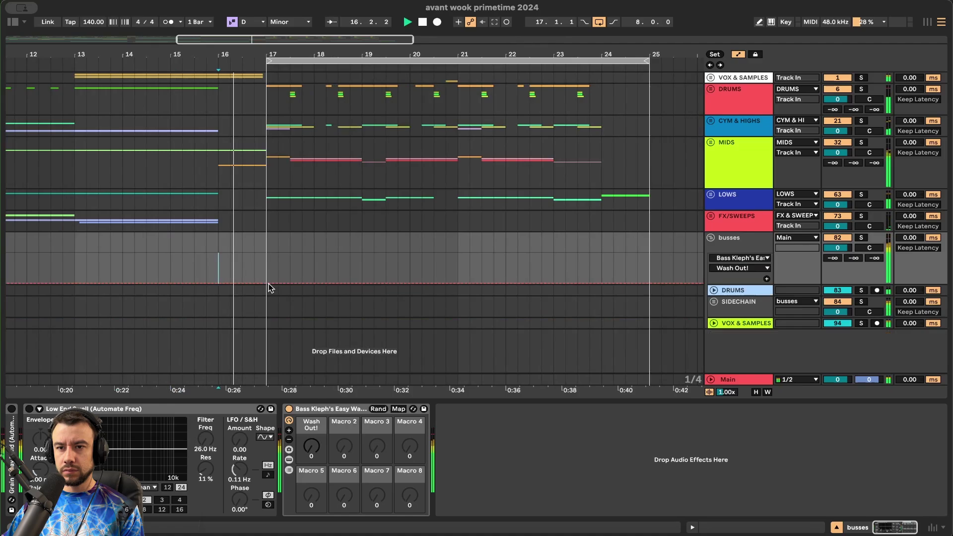
mouse_move(269, 283)
mouse_down()
mouse_move(268, 260)
mouse_move(221, 281)
mouse_up()
key(space)
key(space)
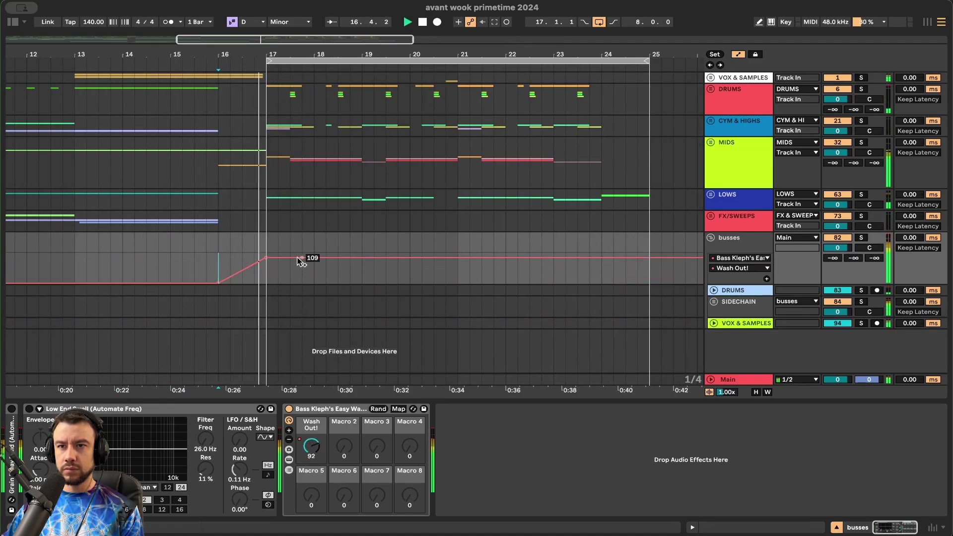
- Return the Wash Out! automation to zero shortly after bar 17, with curved slopes and a lower peak
mouse_move(290, 258)
mouse_down()
mouse_move(283, 281)
mouse_move(217, 278)
mouse_up()
click(209, 253)
key(space)
key(space)
scroll(255, 285, up, 3)
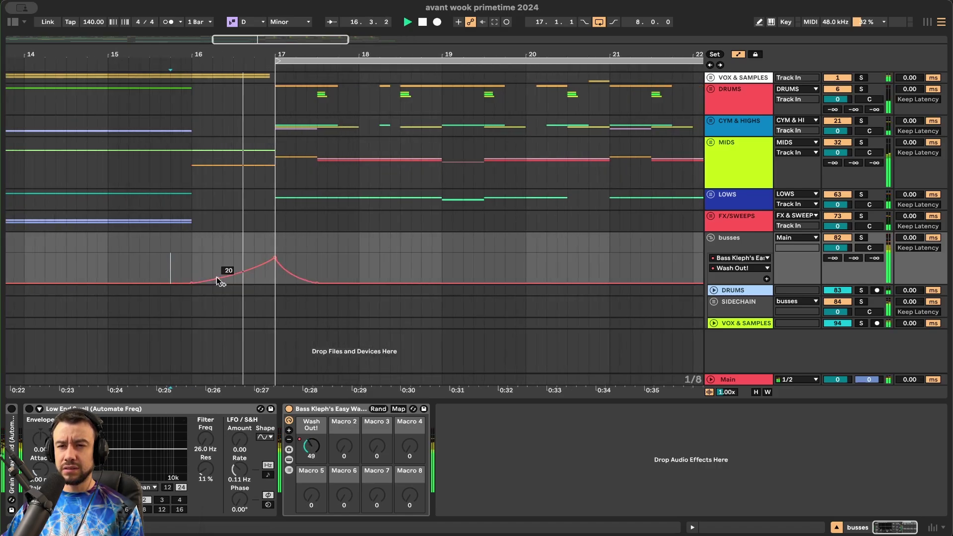
drag(275, 260, 288, 270)
scroll(278, 270, down, 5)
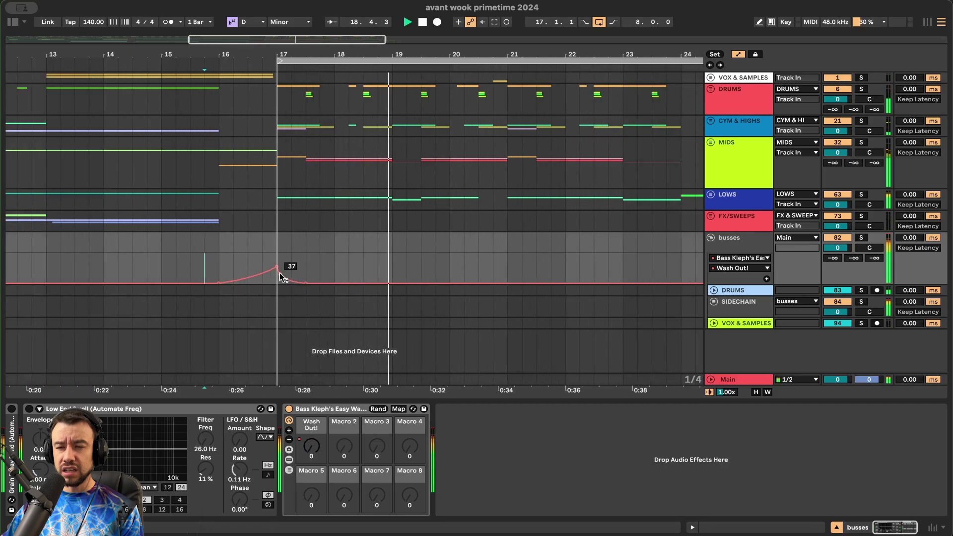
- Play from bar 13, switch on the Grain Delay Build device on busses and show its Dry/Wet automation
click(128, 246)
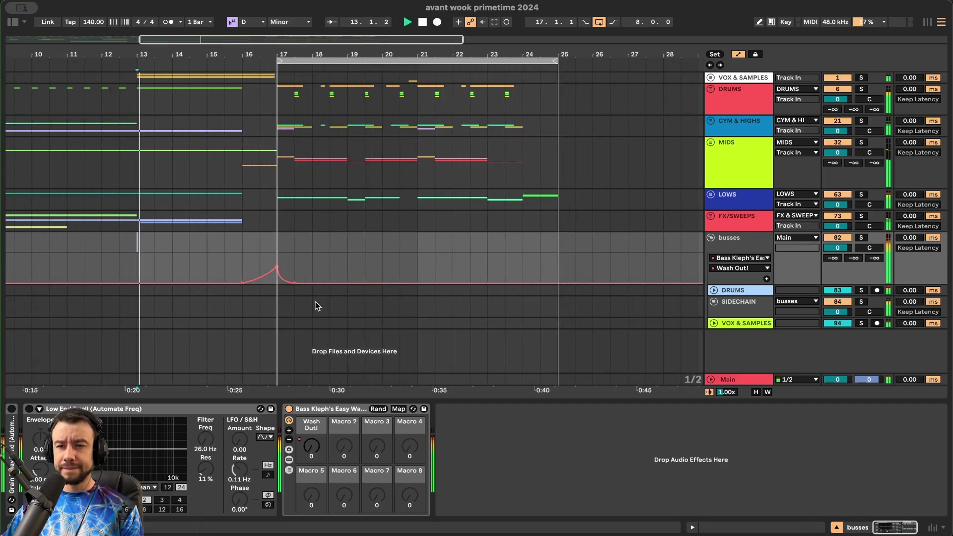
double_click(13, 449)
click(29, 469)
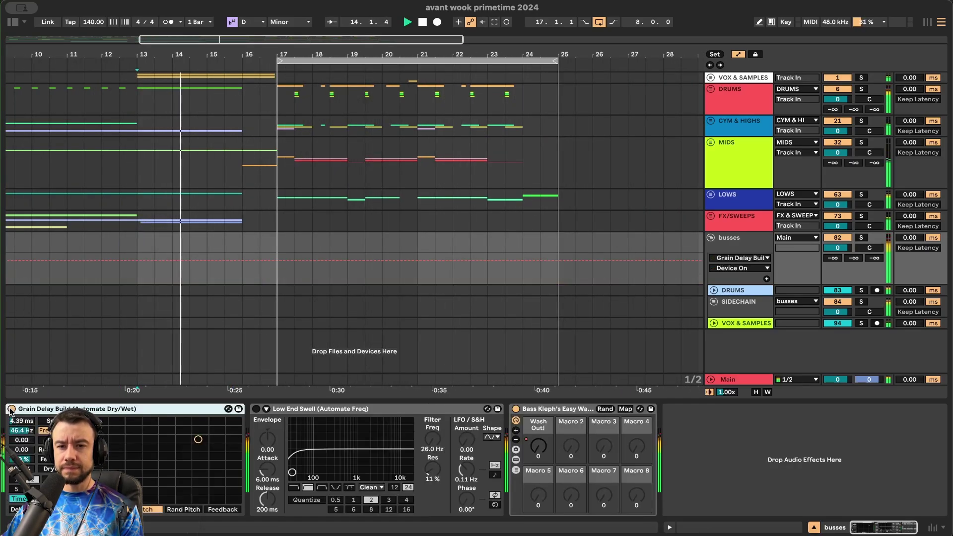
right_click(30, 469)
click(59, 392)
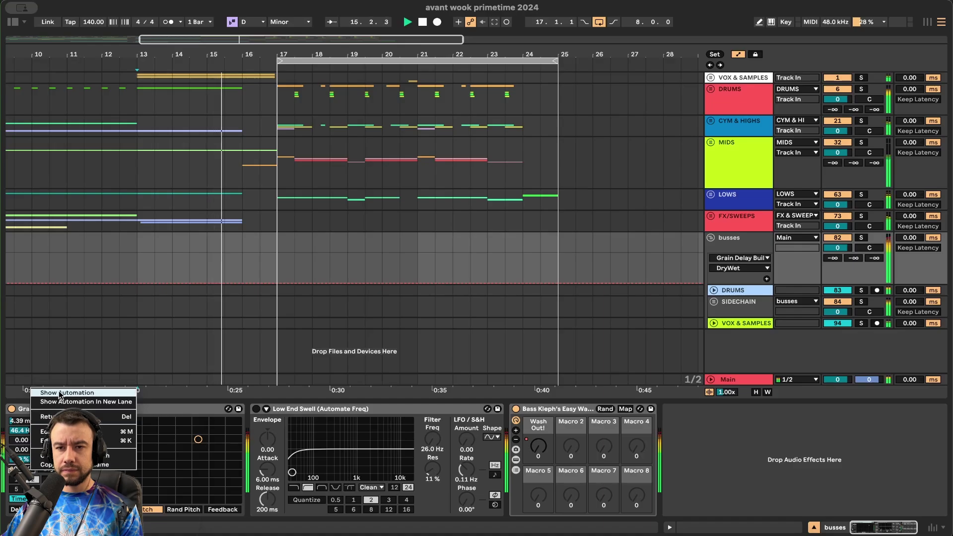
- Draw a low, curved Dry/Wet automation swell from bar 15, peaking at bar 16 and returning to 0.0% at bar 17
click(208, 283)
drag(242, 283, 242, 258)
key(space)
click(276, 283)
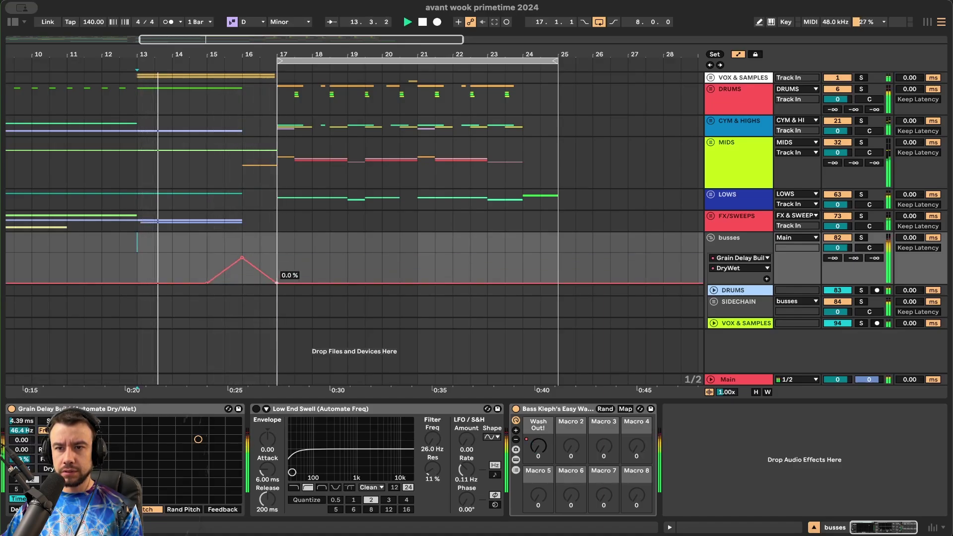
drag(225, 271, 225, 279)
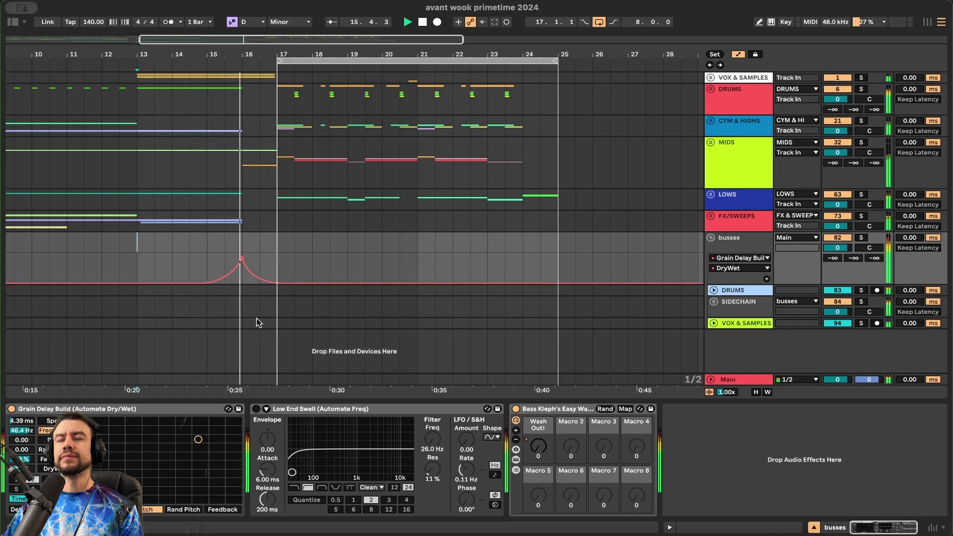
drag(241, 259, 242, 270)
- Replay the transition from bar 16 into the drop to check the busses automation
key(super+alt+l)
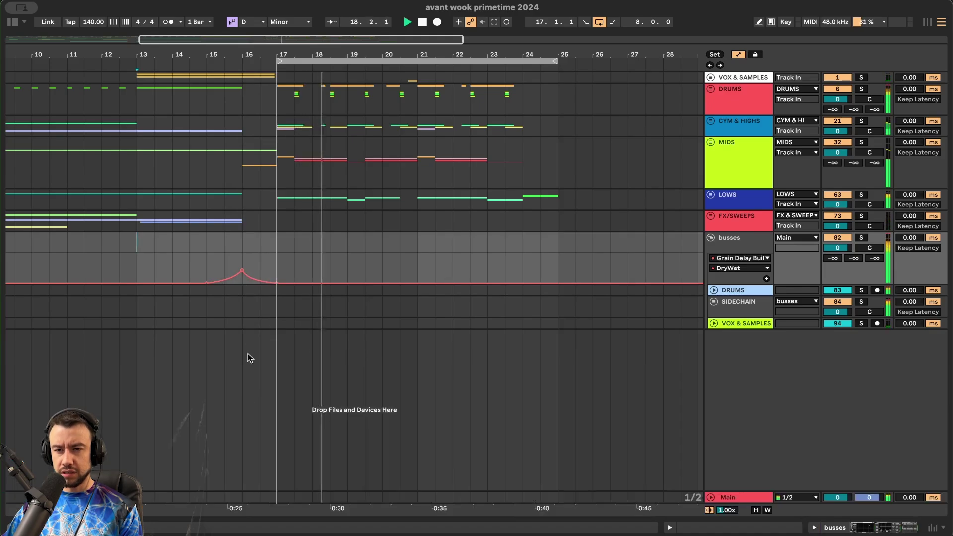
click(240, 243)
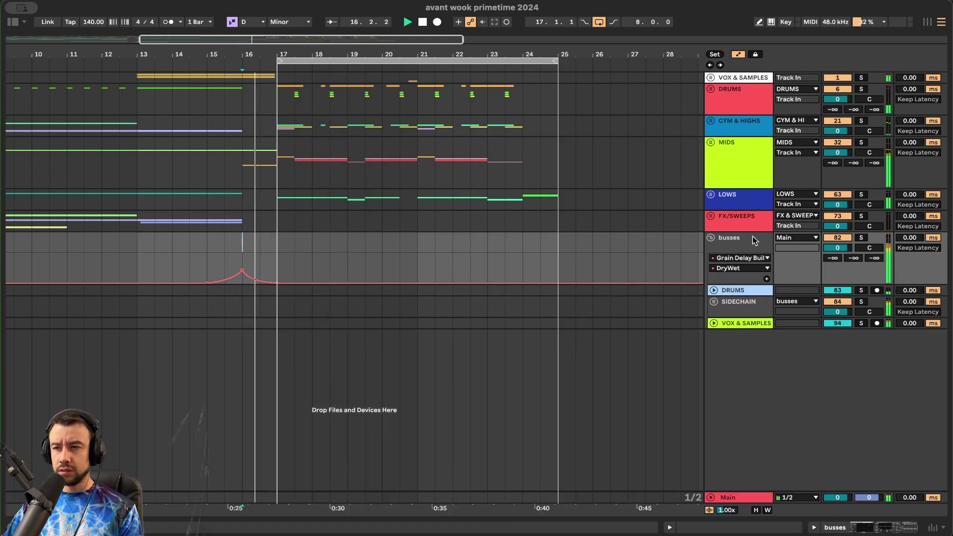
key(super+alt+l)
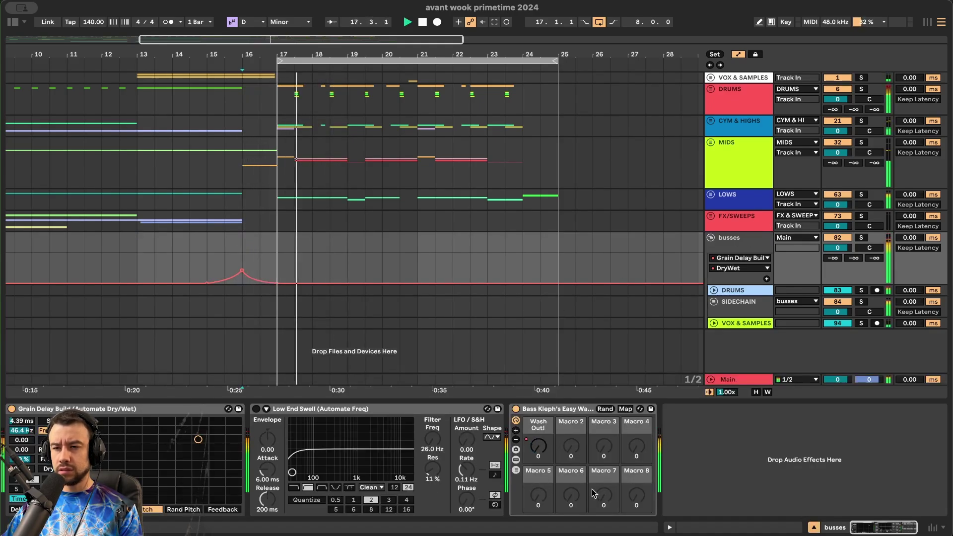
key(space)
key(space)
scroll(257, 279, up, 5)
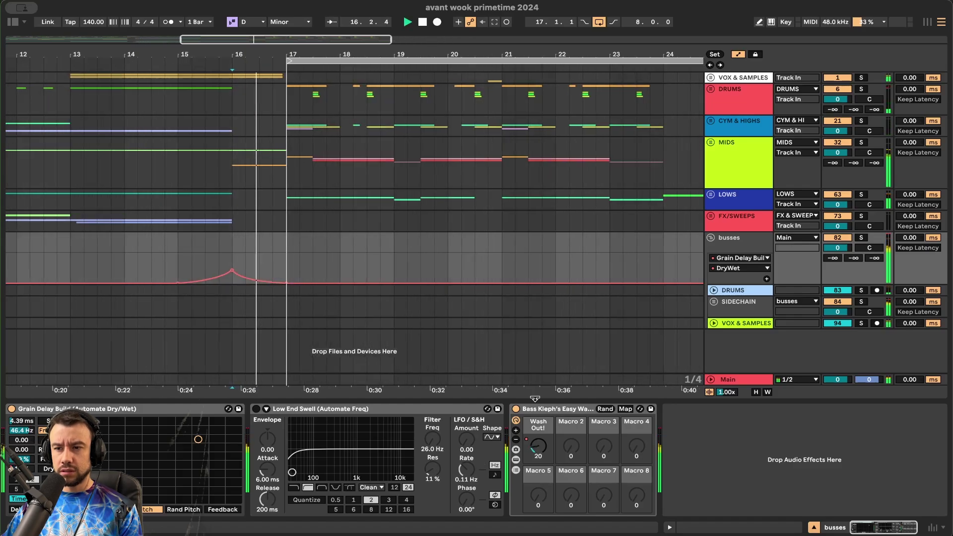
- Show the Wash Out! automation and reshape its tail into a second curved ramp from bar 17 to an abrupt drop at 17.3
right_click(544, 459)
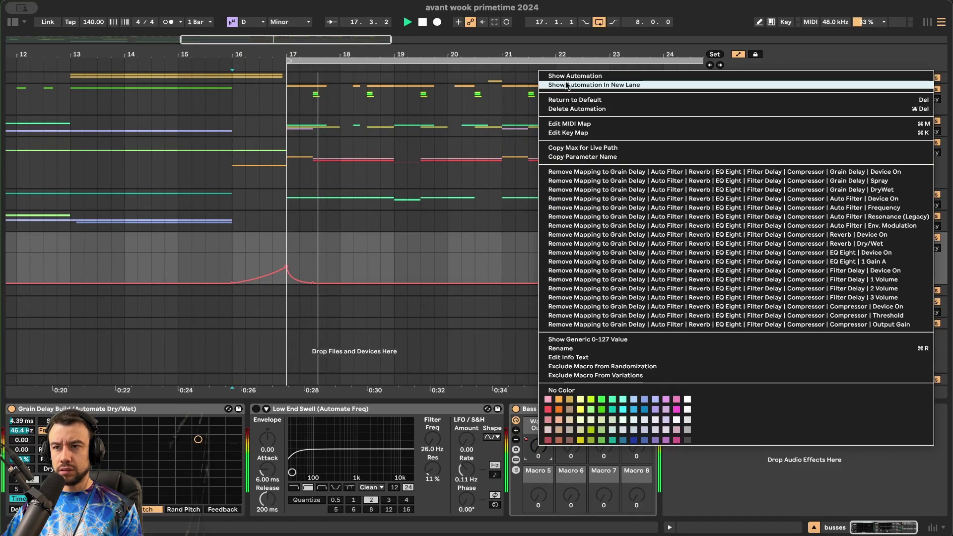
click(552, 75)
mouse_move(293, 278)
mouse_down()
mouse_move(286, 283)
mouse_move(309, 269)
mouse_move(308, 281)
mouse_up()
scroll(312, 269, up, 5)
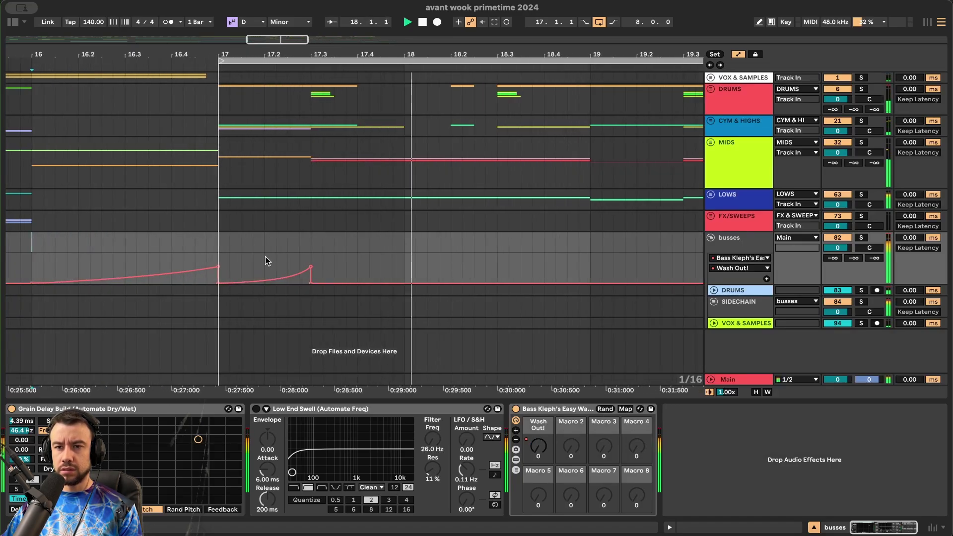
drag(219, 243, 306, 249)
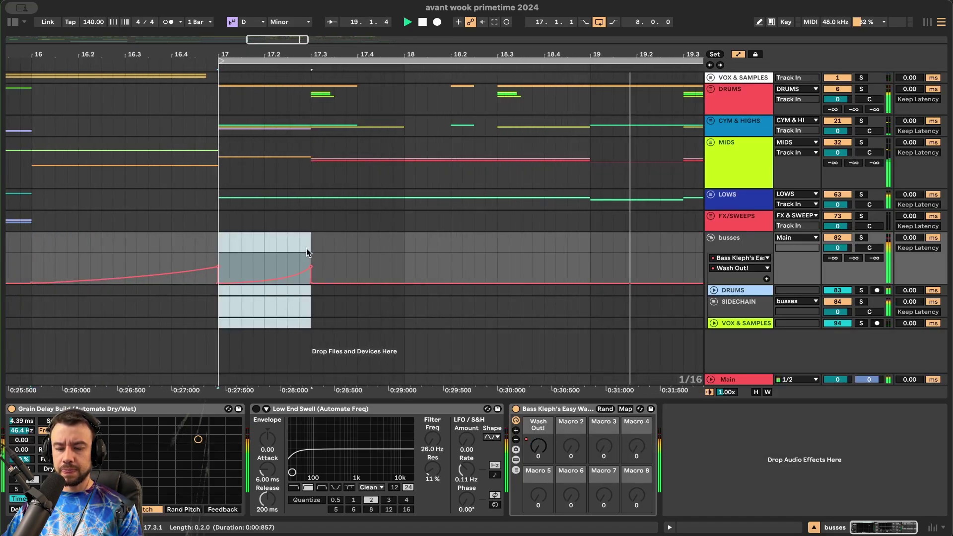
key(Delete)
scroll(306, 249, down, 5)
key(super+z)
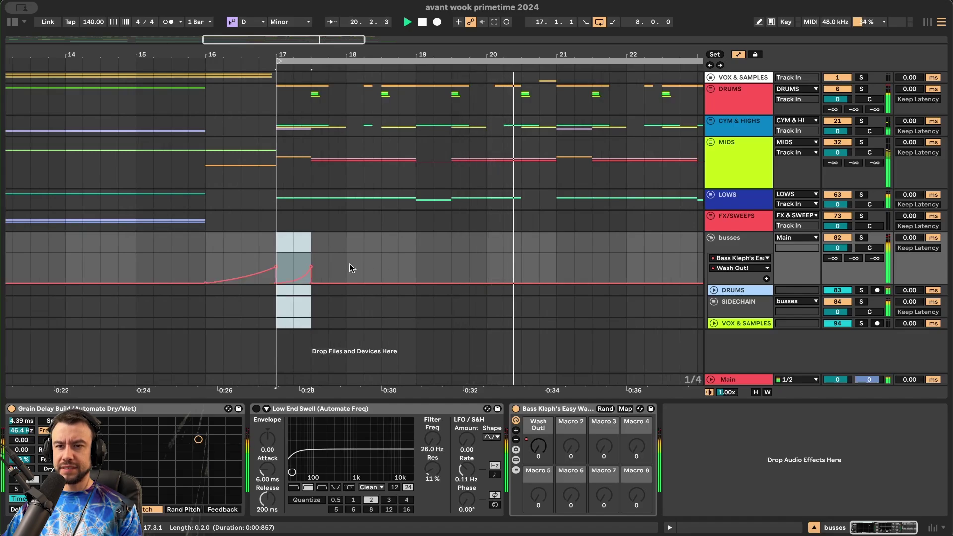
- Copy the half-bar Wash Out! ramp from bar 17 and paste it at 20.3, leading into bar 21
click(309, 244)
drag(308, 244, 283, 247)
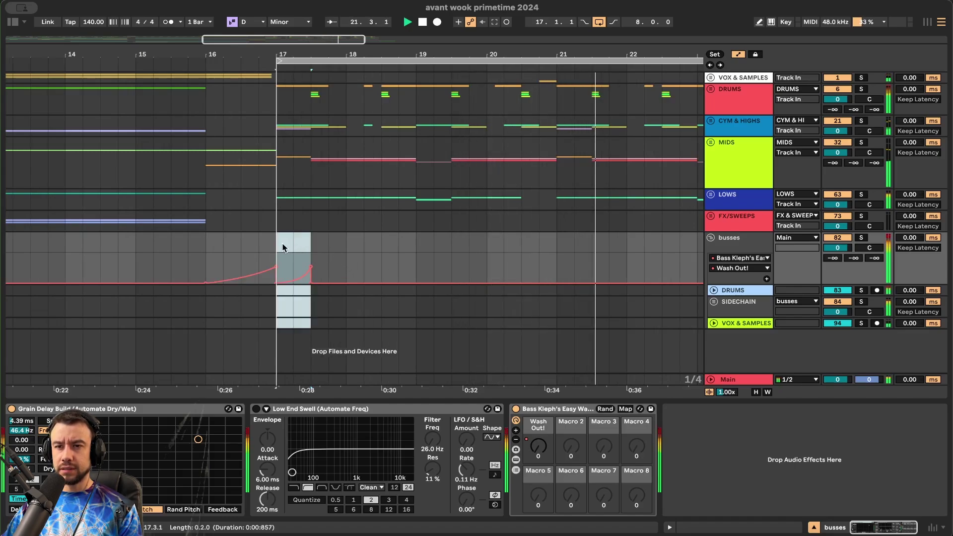
key(super+c)
click(515, 261)
key(super+v)
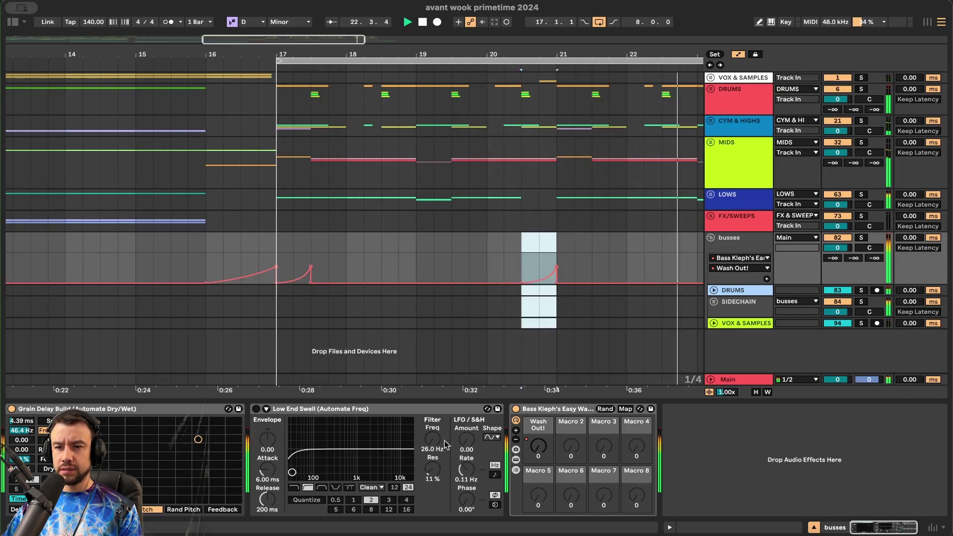
- Show the Grain Delay Dry/Wet automation on the busses group and draw a raised plateau from bar 20, ending at 63% at bar 21
right_click(45, 469)
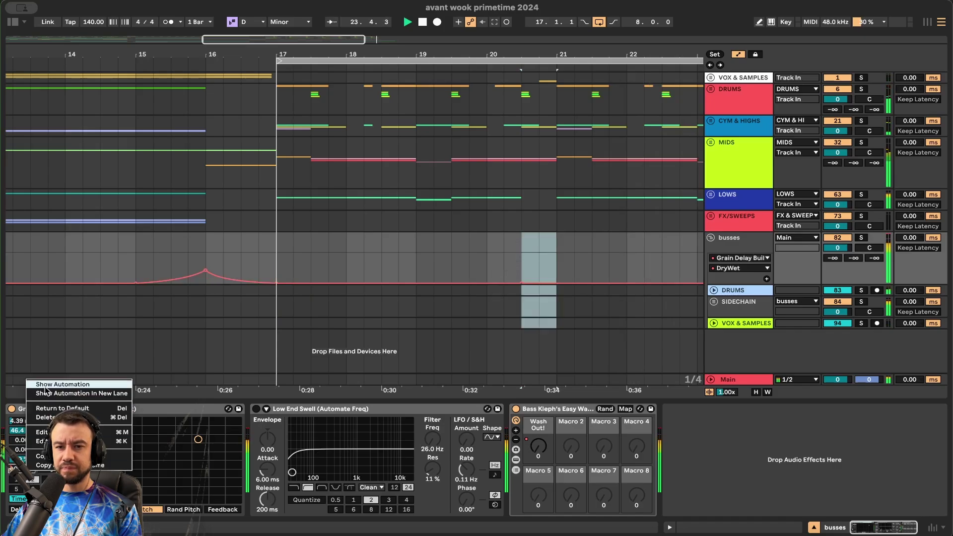
click(487, 282)
drag(504, 266, 487, 266)
drag(522, 283, 557, 283)
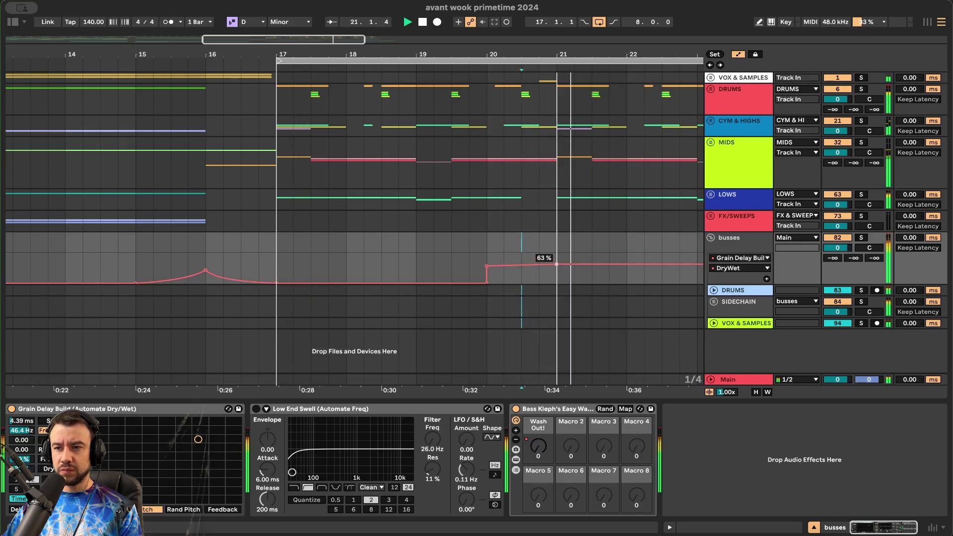
key(space)
key(space)
scroll(470, 349, down, 3)
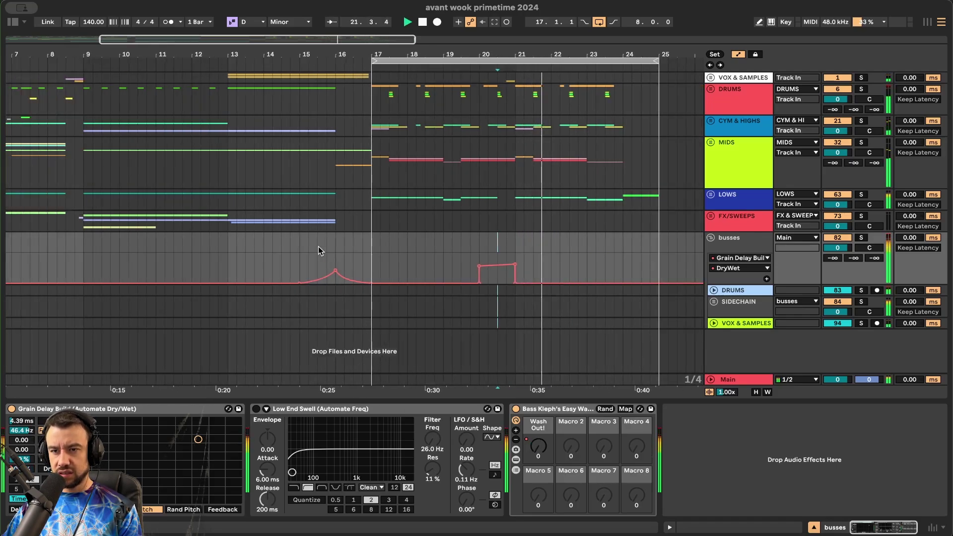
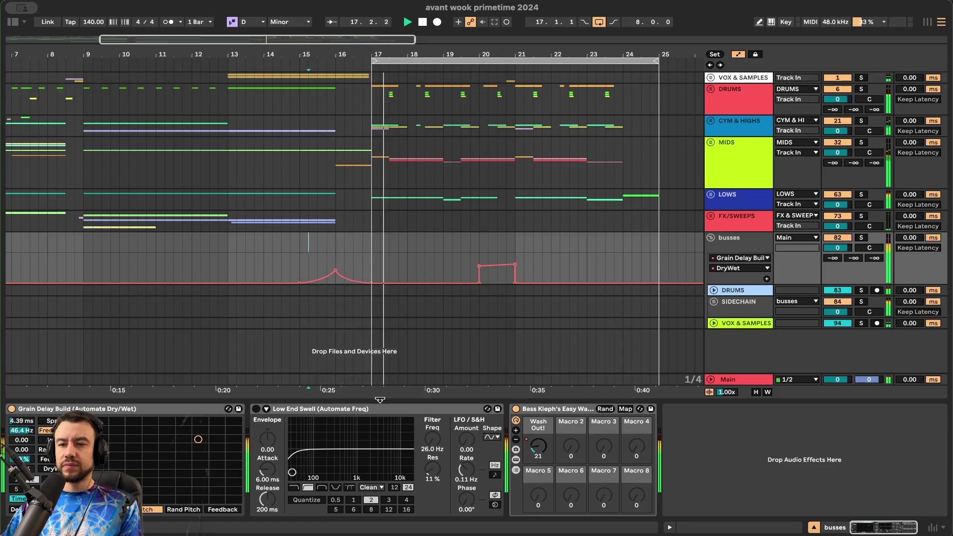
- Check the Wash Out! automation on the busses group against the arrangement and return to the Grain Delay Dry/Wet automation
key(super+alt+l)
key(minus)
double_click(749, 250)
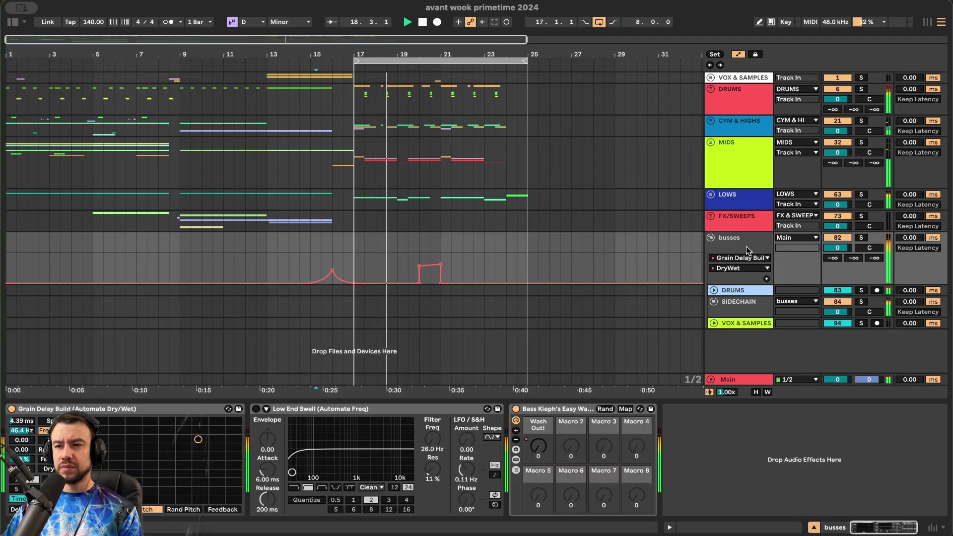
right_click(537, 441)
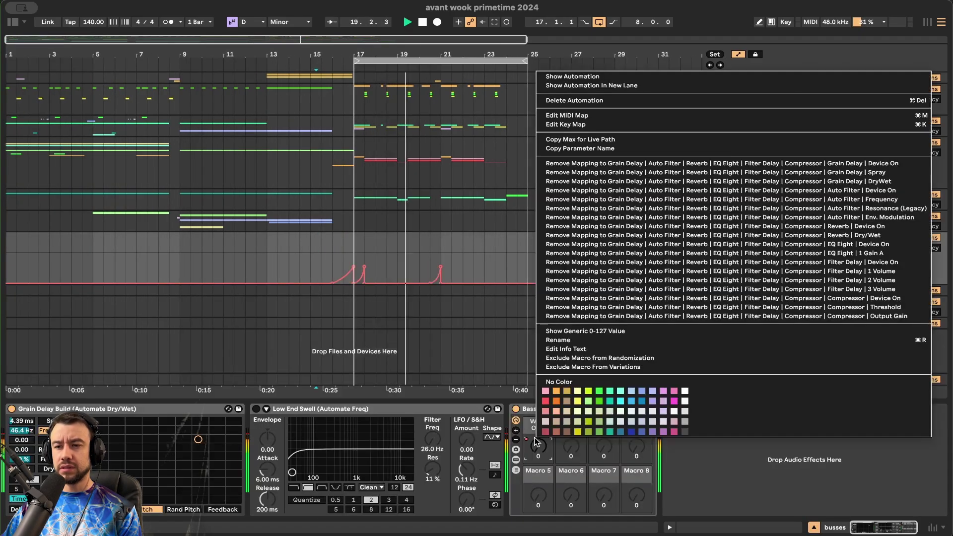
click(541, 217)
scroll(471, 358, up, 3)
right_click(20, 458)
click(70, 383)
click(345, 243)
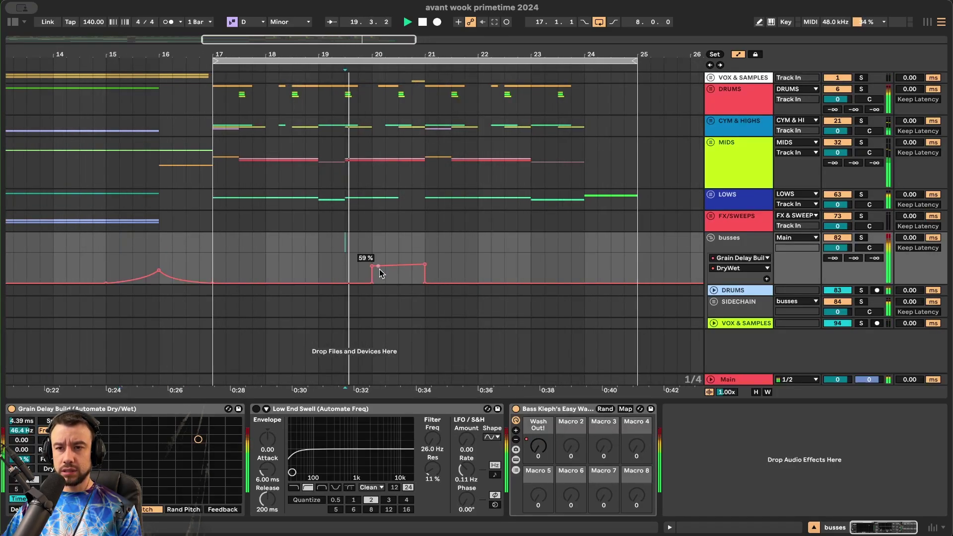
- Reshape the Dry/Wet plateau into two curved half-bar ramps, from 20 to 20.3 and from 20.3 to 21, each ending in an abrupt drop
mouse_move(373, 268)
mouse_down()
mouse_move(398, 267)
mouse_move(399, 283)
mouse_move(412, 280)
mouse_up()
scroll(387, 266, up, 5)
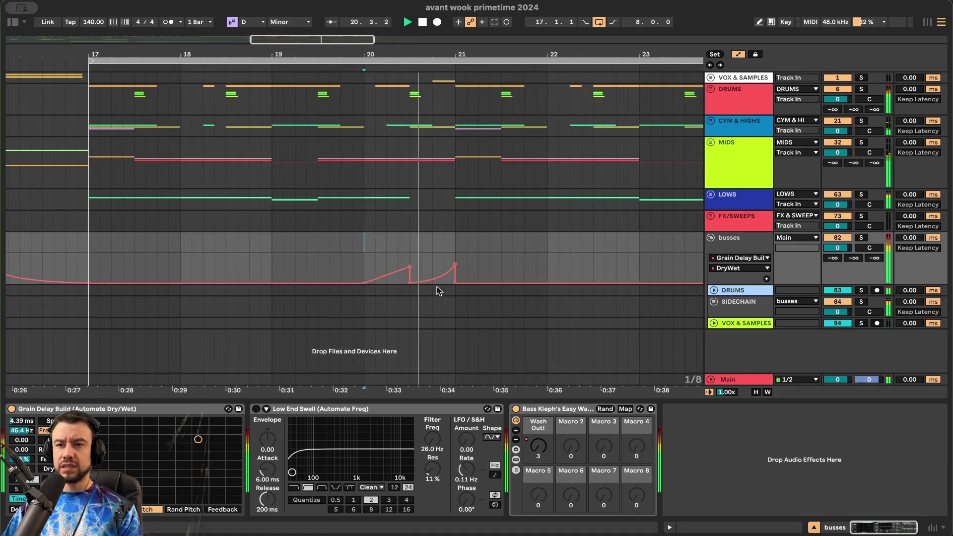
scroll(437, 287, down, 3)
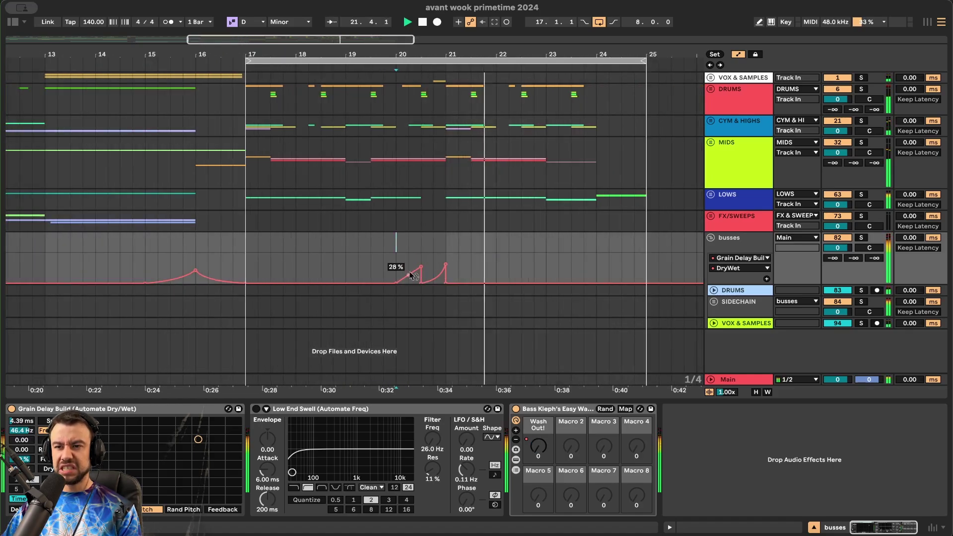
scroll(346, 249, down, 4)
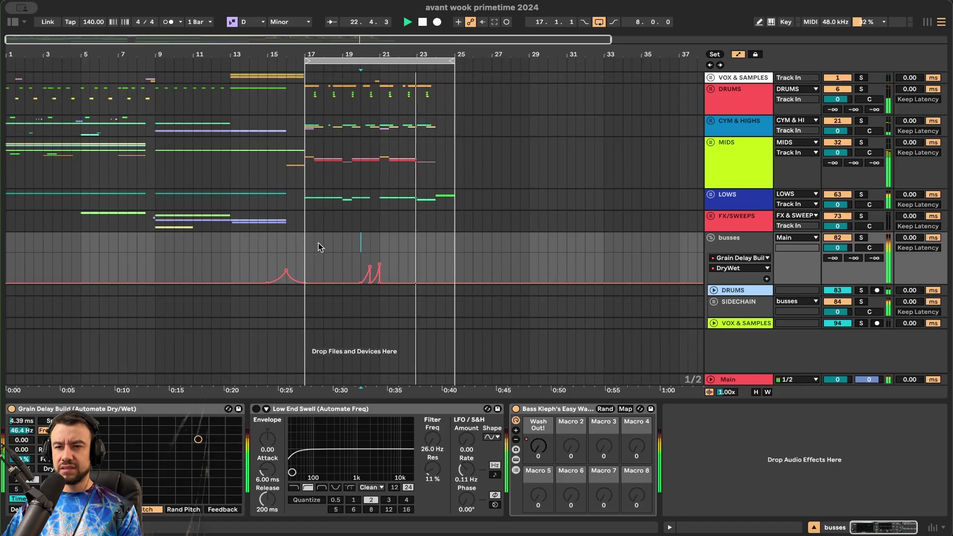
- Collapse the tracks and duplicate the whole eight-bar drop from bars 17 to 25 across all groups so the copy starts at bar 25
scroll(391, 271, up, 2)
key(alt+u)
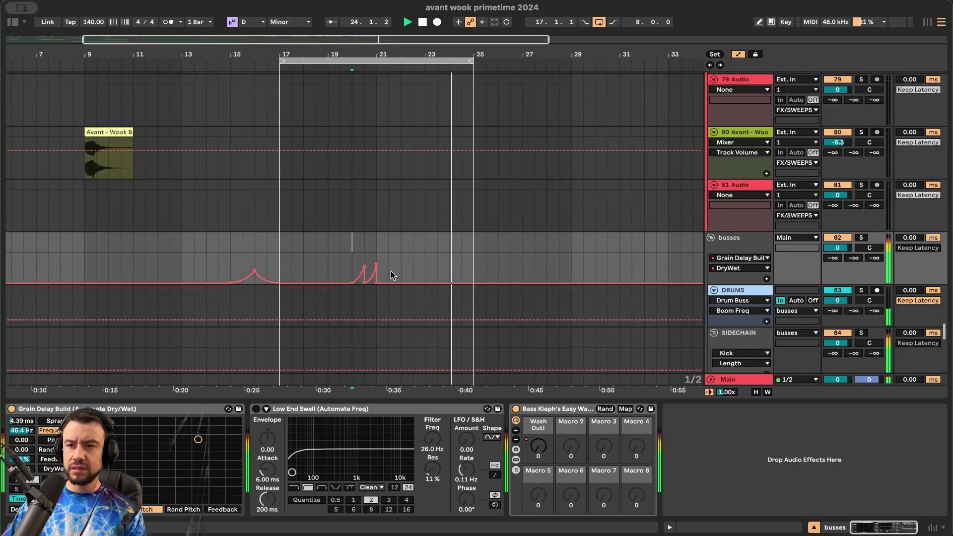
key(alt+u)
drag(280, 248, 473, 79)
key(ctrl+d)
scroll(493, 170, left, 1)
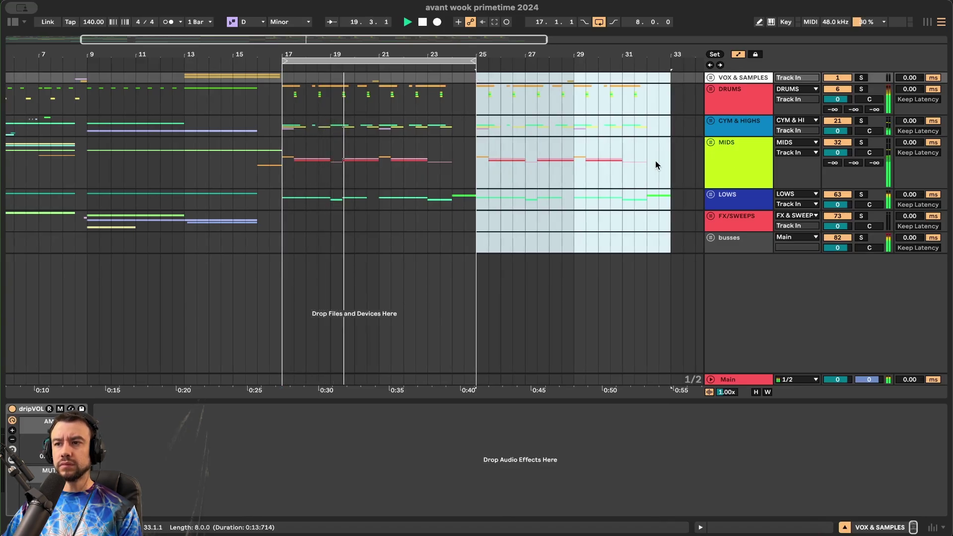
- Unfold the MIDS group, search the browser for "wook bass" within Avant Kits, and expand the Avant Samples - Wook Bundle folder
click(711, 143)
scroll(583, 209, left, 1)
key(ctrl+f)
text(woo)
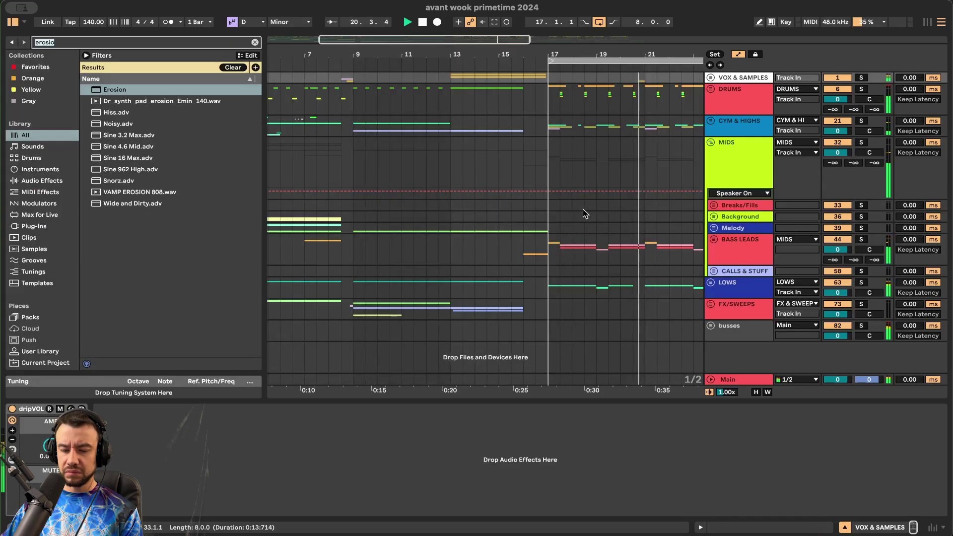
text(k bas)
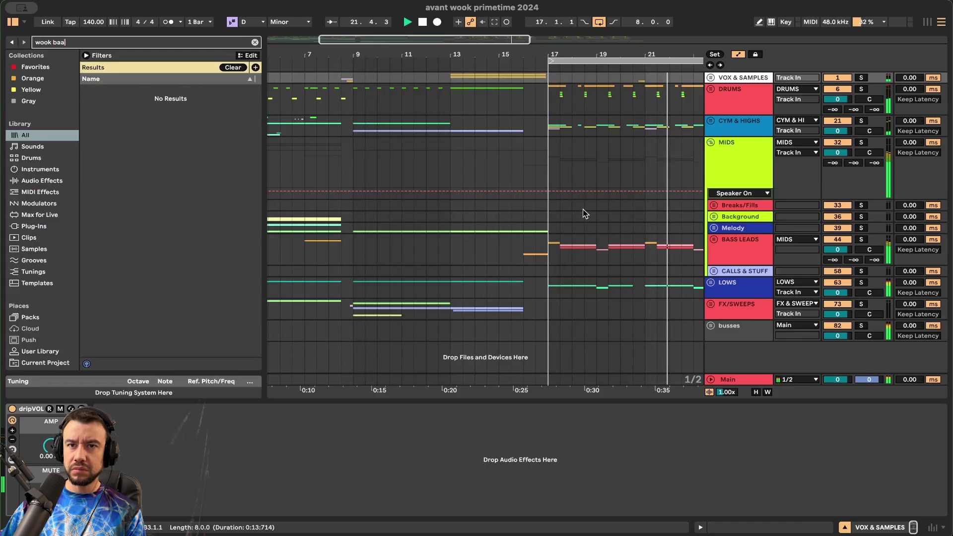
text(s)
scroll(43, 291, down, 5)
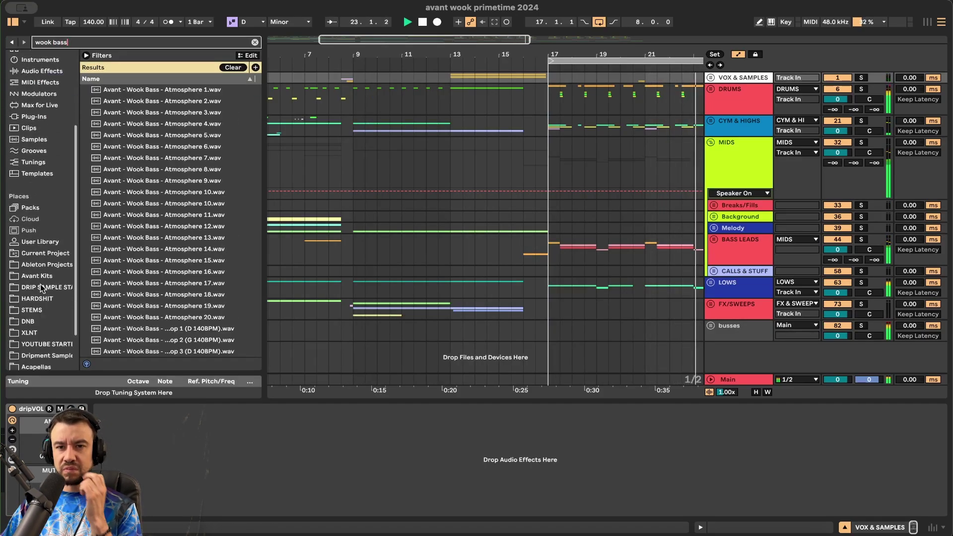
click(39, 277)
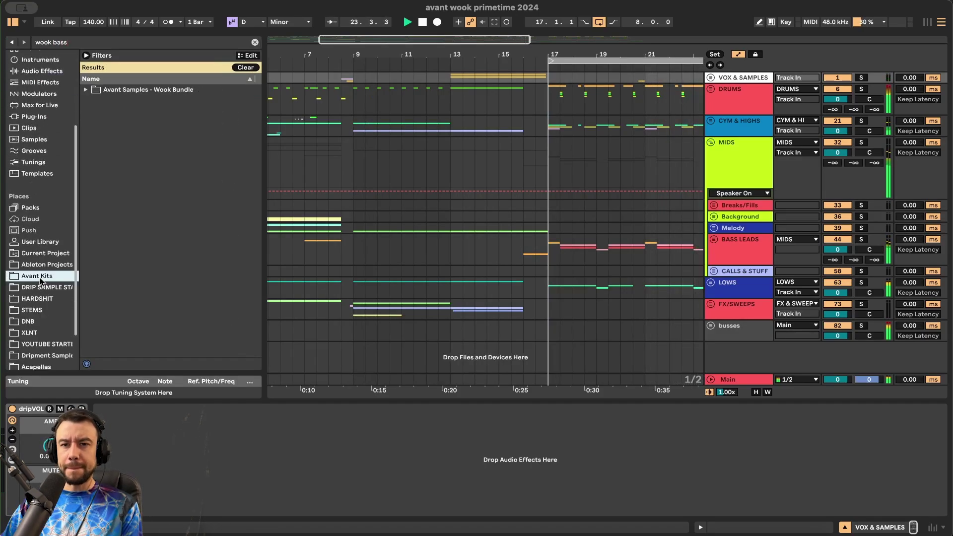
double_click(94, 93)
scroll(613, 272, down, 3)
scroll(612, 272, right, 5)
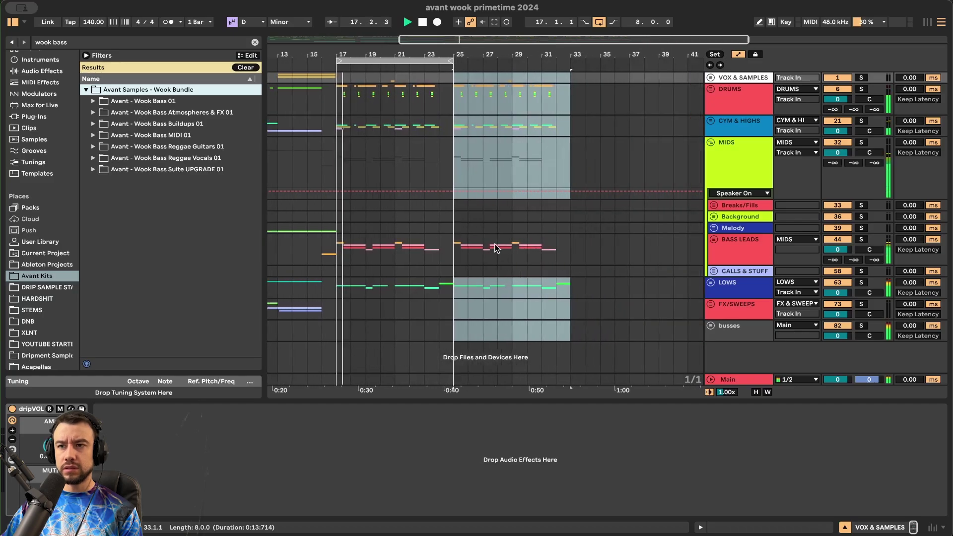
- Extend the loop to 16 bars, from bar 17 to bar 33, and play from bar 24 into the duplicated drop
drag(451, 61, 568, 68)
click(443, 137)
key(space)
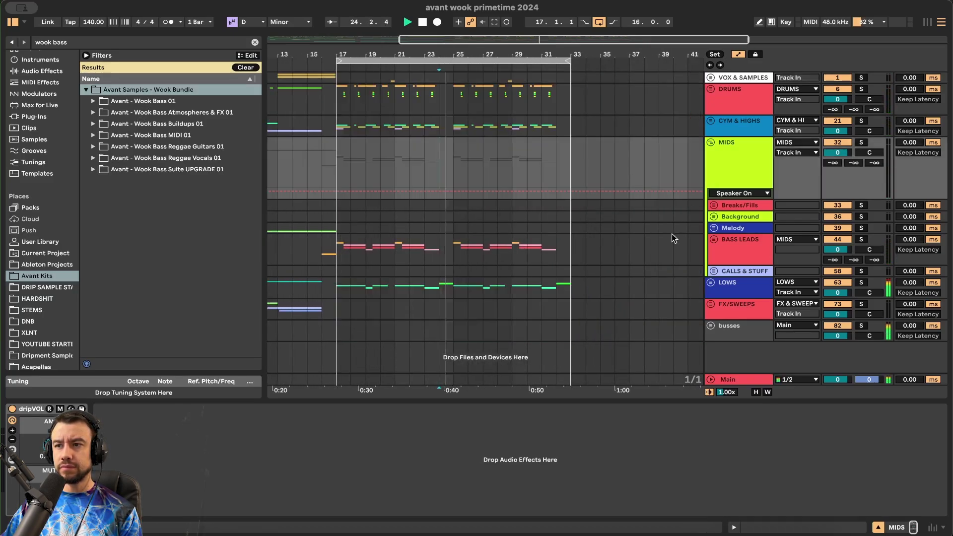
- Expand the tracks inside BASS LEADS, stop playback, and duplicate the call wubs track
click(714, 239)
scroll(549, 266, down, 5)
scroll(549, 267, left, 1)
key(alt+u)
scroll(516, 264, down, 10)
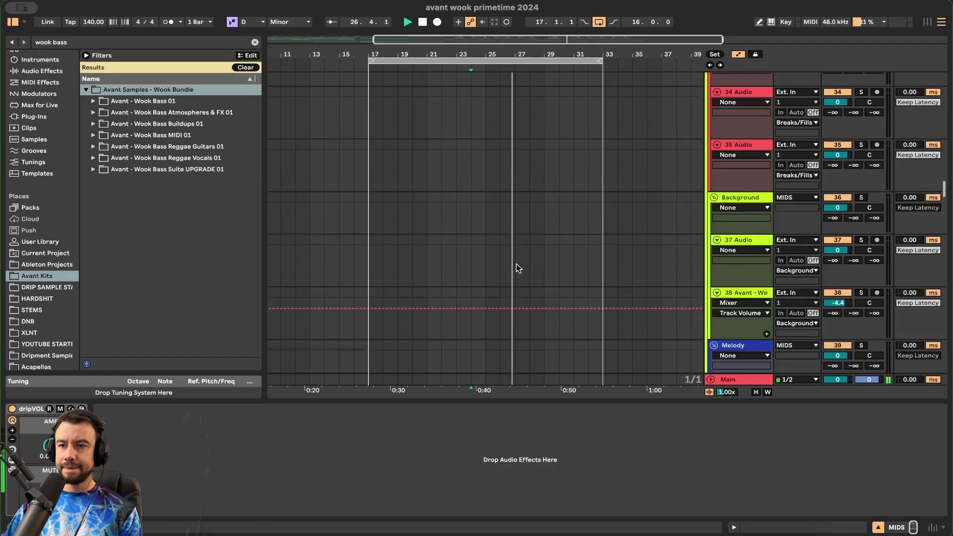
scroll(516, 264, up, 1)
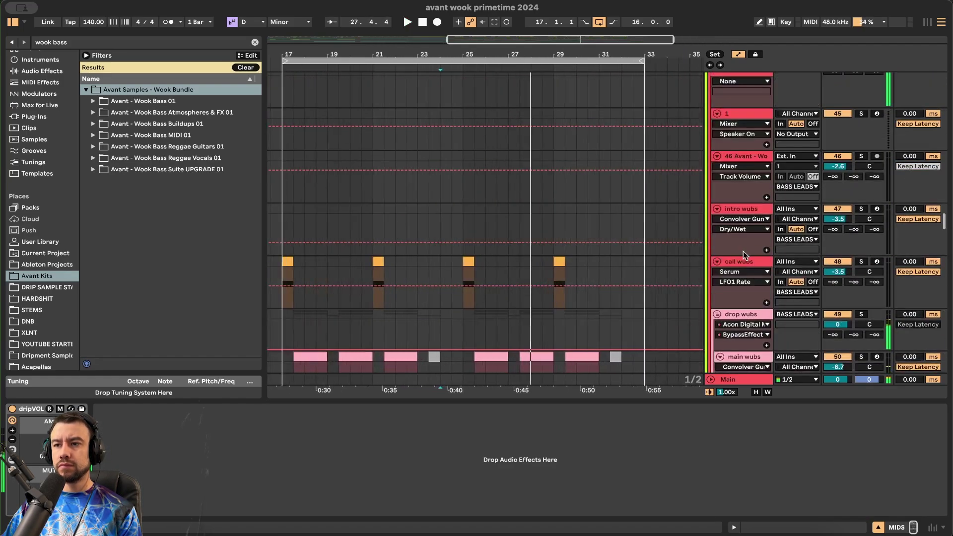
key(space)
click(743, 260)
key(ctrl+d)
scroll(565, 251, down, 2)
scroll(565, 251, left, 1)
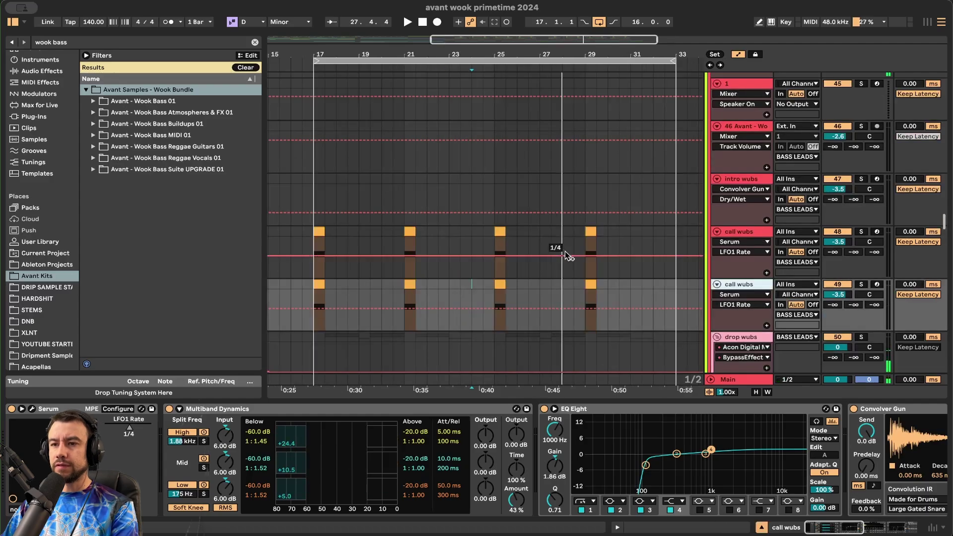
- Hide automation, then delete the bar 25 and 29 clips from the original call wubs track and the bar 17 and 21 clips from its duplicate
drag(619, 251, 472, 253)
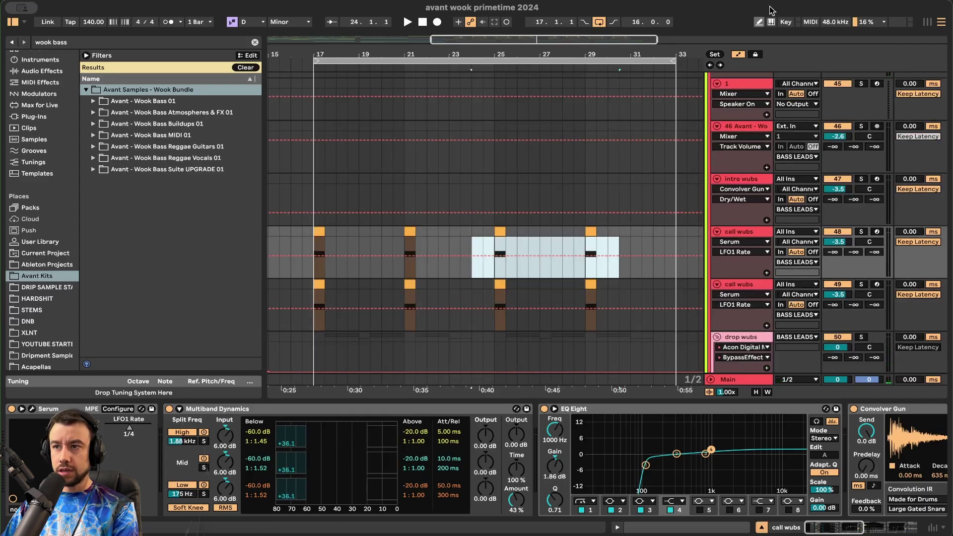
click(739, 55)
drag(611, 240, 470, 252)
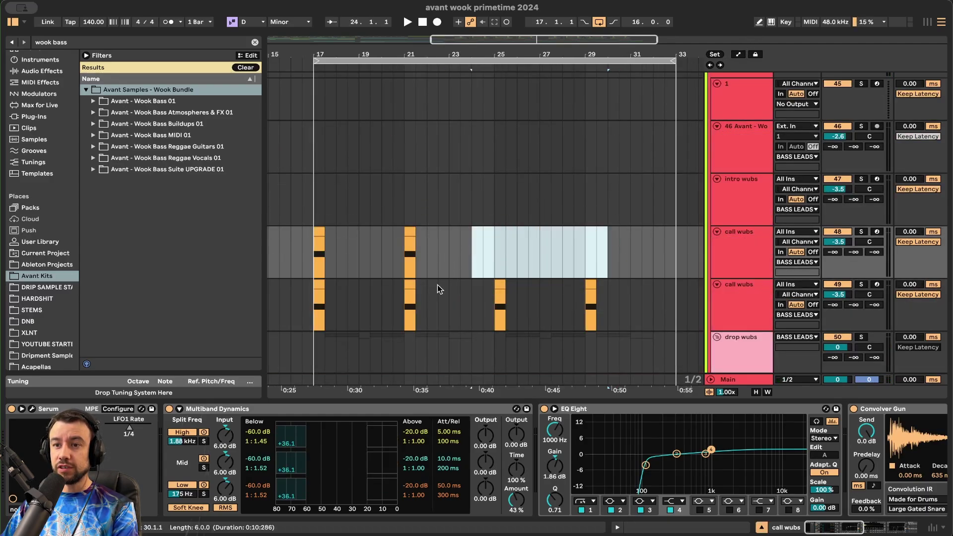
drag(437, 288, 313, 288)
key(Delete)
- Freeze and flatten the duplicate call wubs track, then stretch the resulting audio at bar 25 while keeping the clip half a bar long
right_click(756, 298)
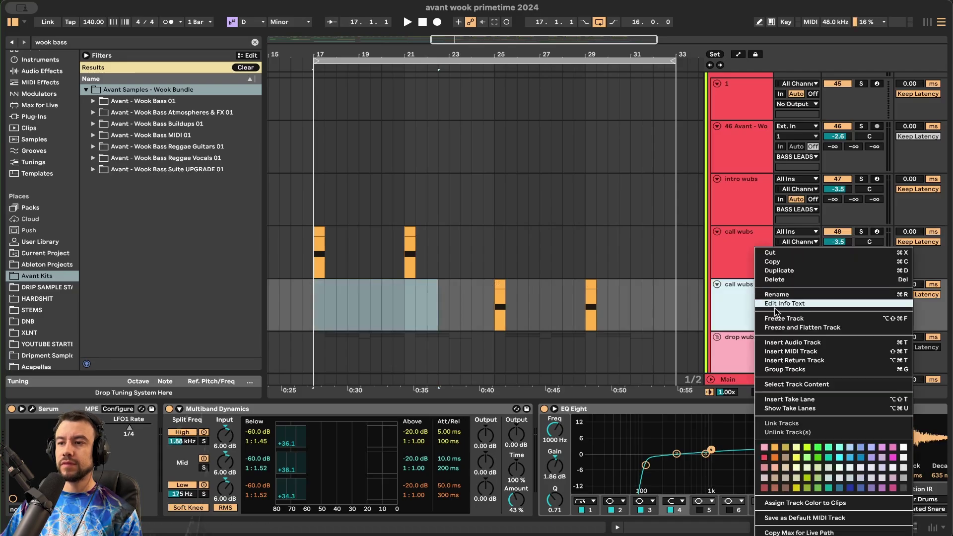
click(788, 328)
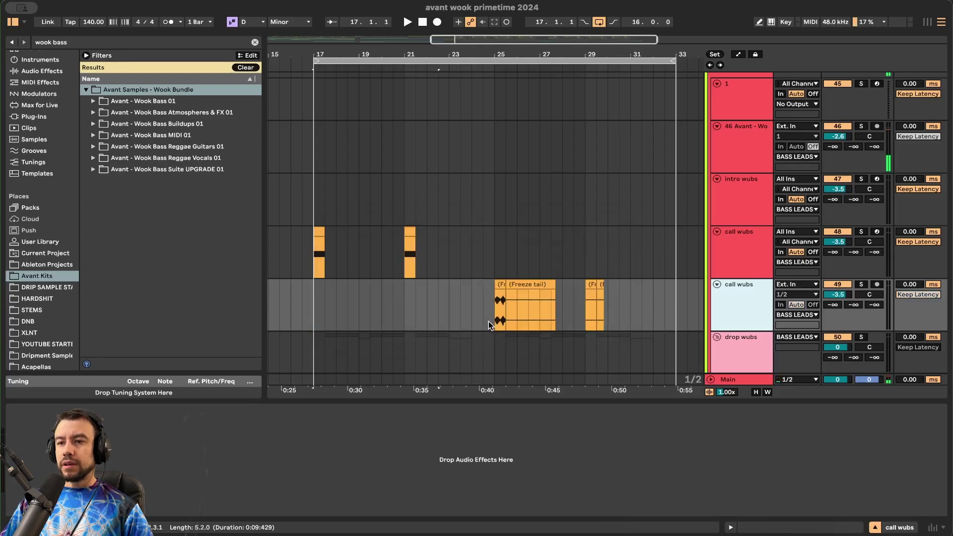
scroll(509, 293, up, 1)
scroll(510, 295, up, 5)
mouse_move(500, 282)
mouse_down()
mouse_move(560, 282)
mouse_move(506, 283)
mouse_up()
scroll(506, 288, down, 4)
key(space)
key(space)
drag(529, 400, 526, 451)
scroll(520, 318, up, 3)
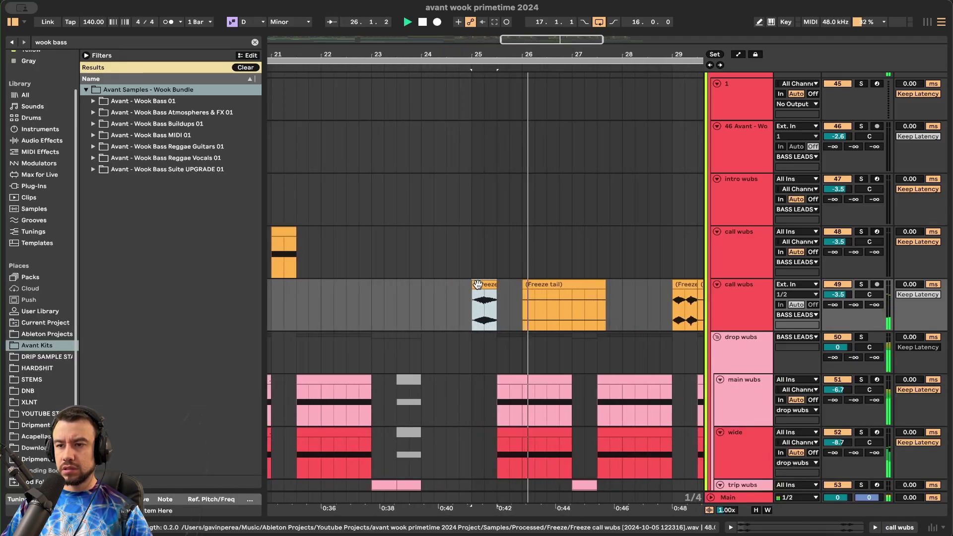
- Stretch the flattened call wubs clip at bar 29 the same way and delete the leftover freeze tail clips after both clips
scroll(478, 288, right, 3)
click(529, 293)
scroll(530, 293, down, 3)
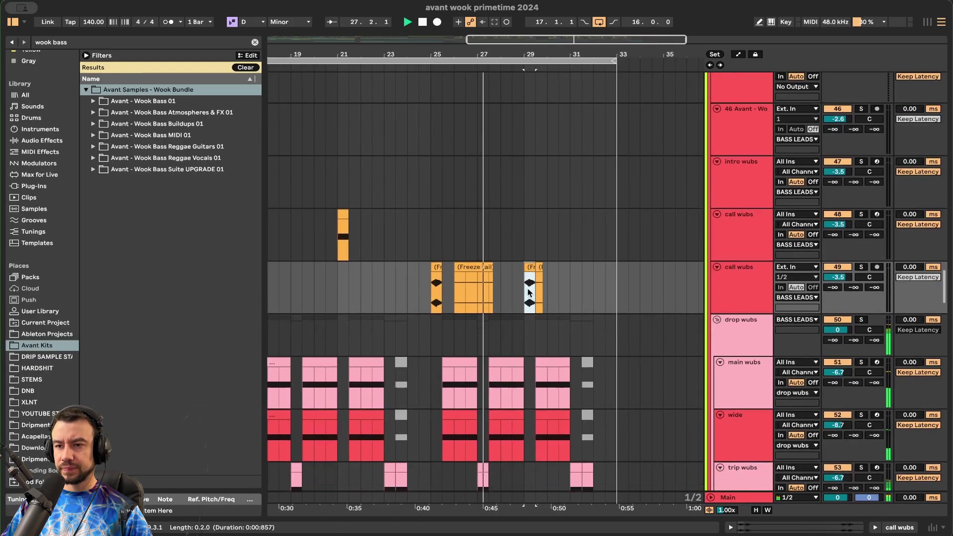
click(477, 258)
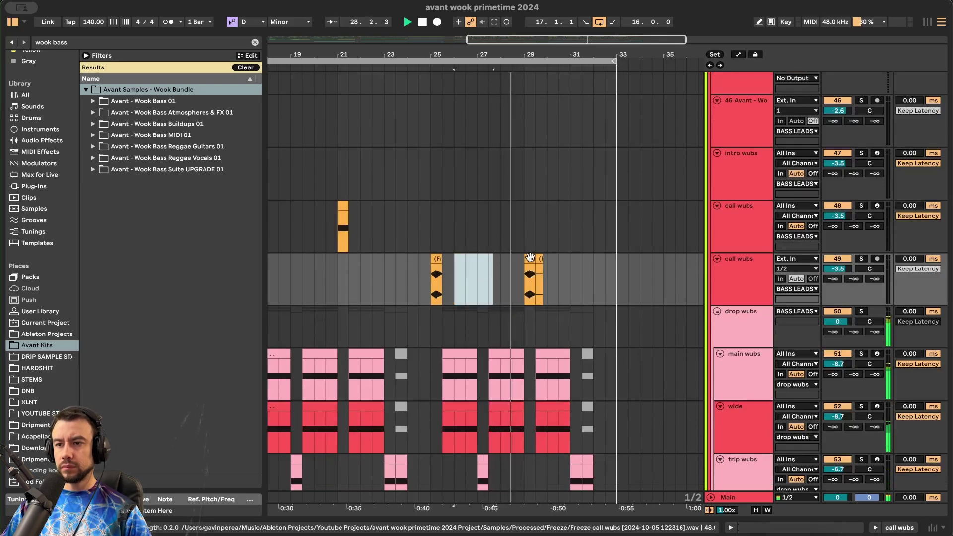
drag(538, 257, 543, 258)
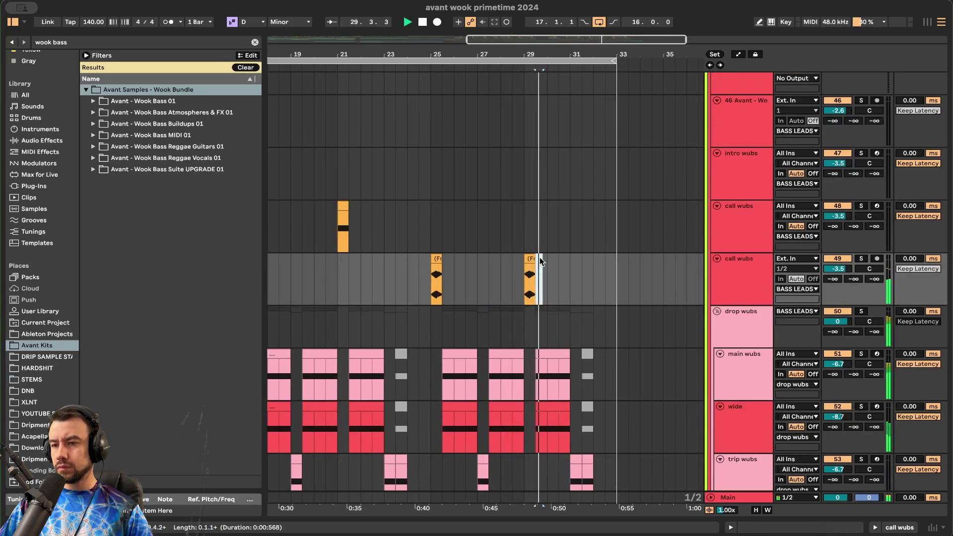
scroll(541, 257, down, 5)
scroll(540, 257, left, 2)
- Show the Serum LFO1 Rate automation on the main wubs track and audition the wubs after bar 25
click(730, 249)
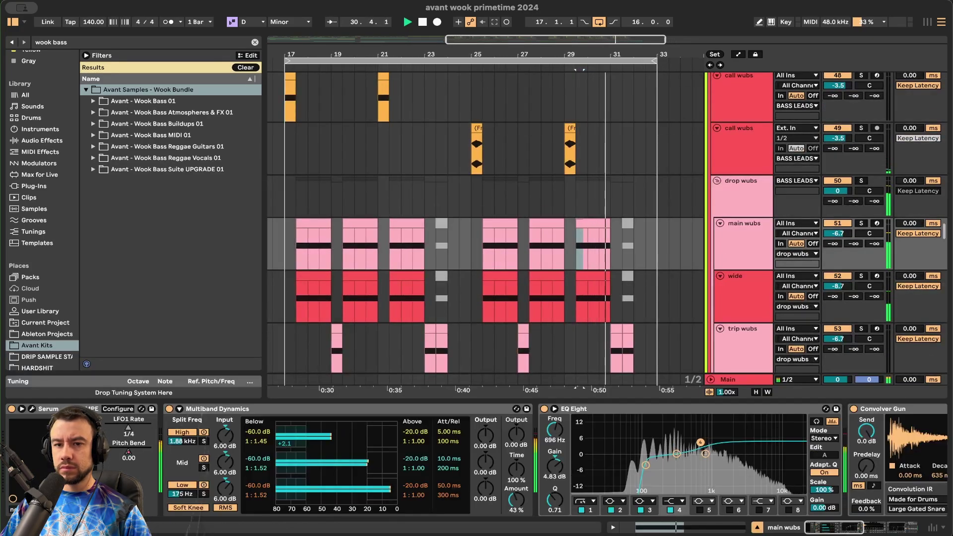
right_click(133, 431)
click(148, 437)
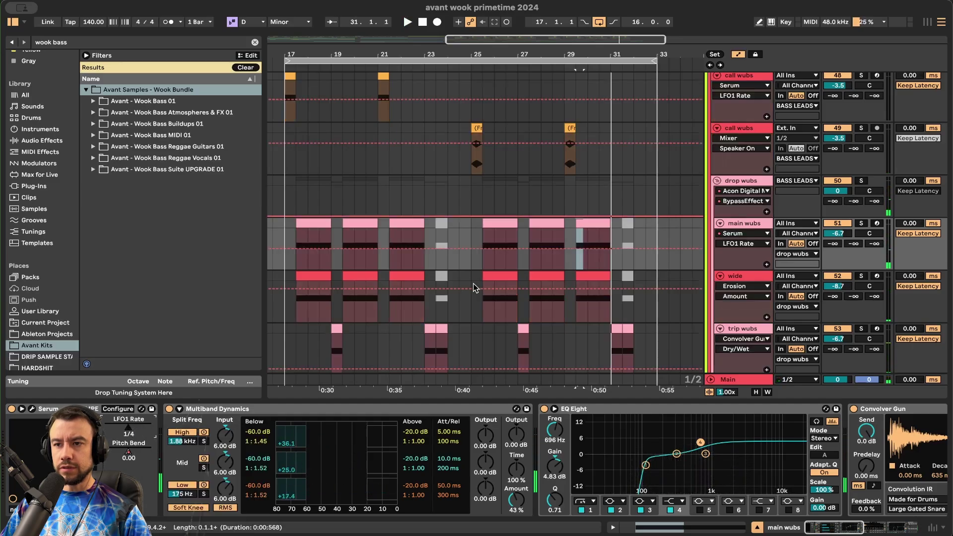
click(478, 248)
key(space)
scroll(528, 268, up, 5)
key(space)
key(space)
- Raise the main wubs LFO1 Rate automation from bar 26 to 1/8 t and replay from 25.3
click(439, 231)
key(space)
key(space)
key(space)
key(space)
drag(472, 250, 465, 245)
key(space)
key(space)
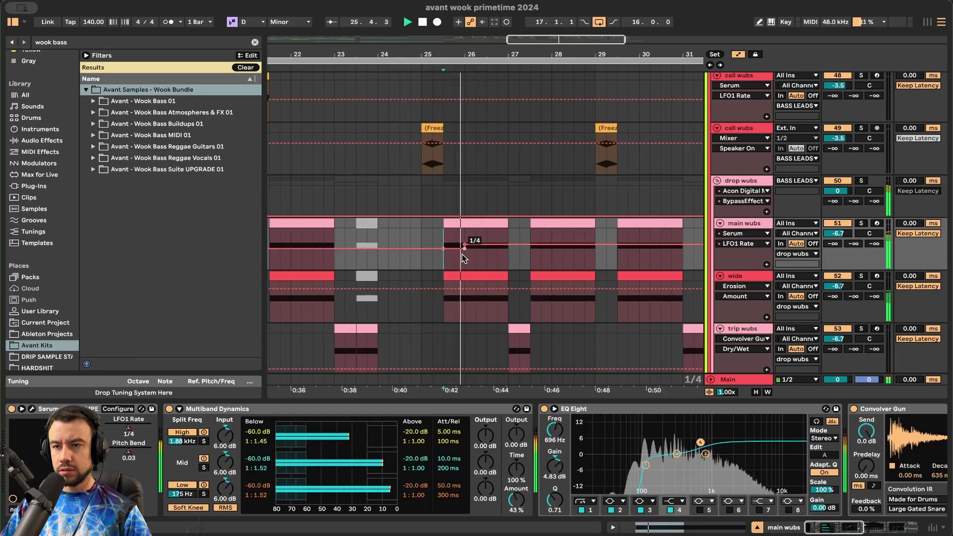
- Replay the changed wub rhythm from 25.3 and bring the LFO1 Rate automation back down to 1/4 at 26.3
scroll(468, 272, up, 5)
scroll(481, 273, left, 2)
scroll(481, 272, down, 5)
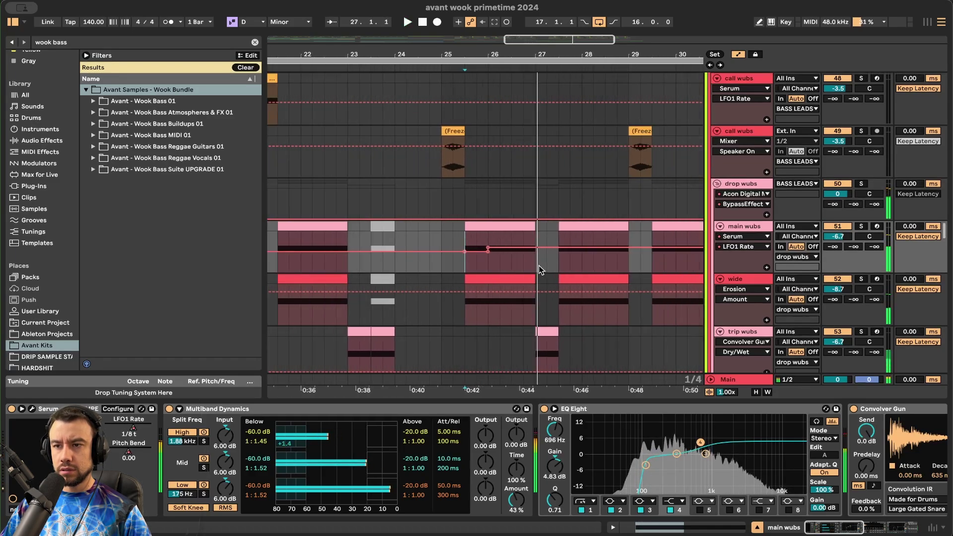
key(space)
key(space)
scroll(527, 269, down, 2)
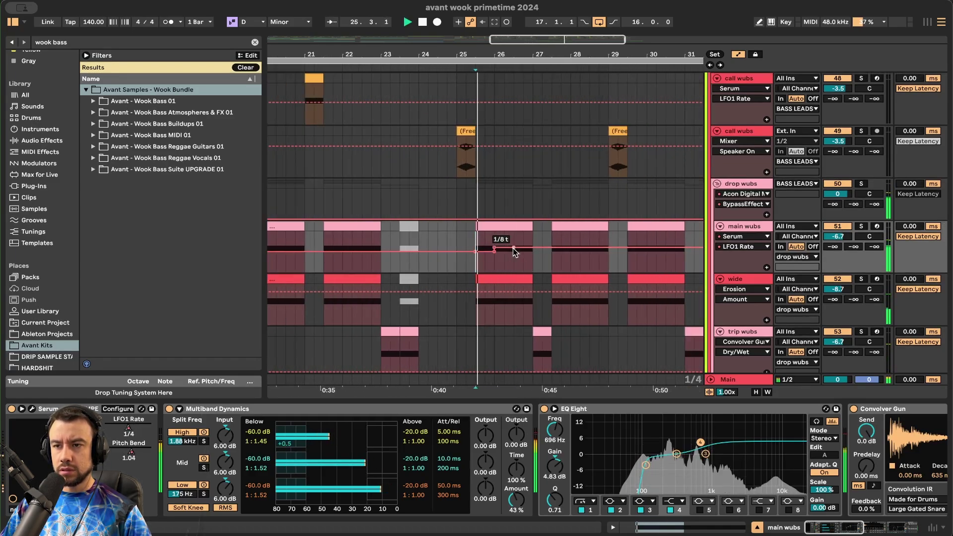
drag(514, 248, 514, 251)
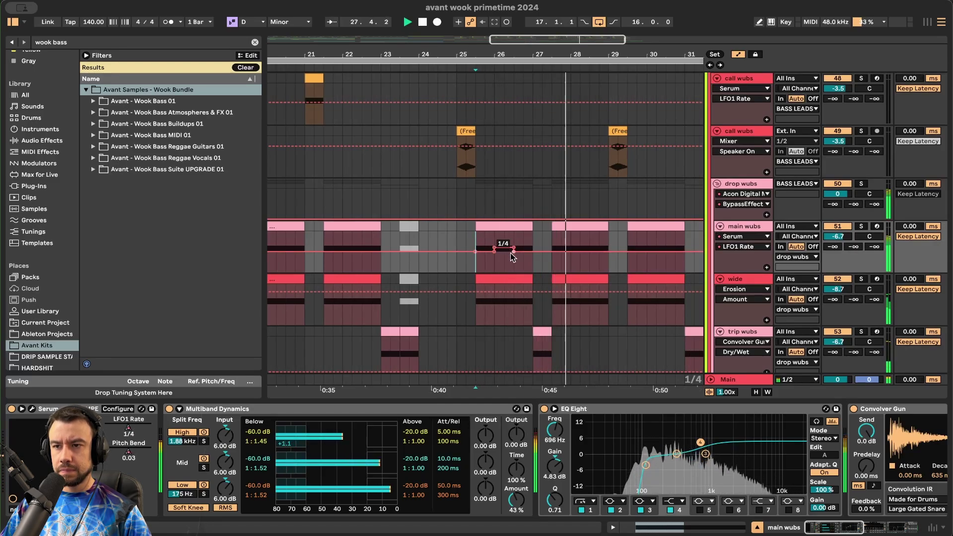
- Replay the main wubs from 25.3 to check the changed LFO1 Rate rhythm through the following bars
key(space)
key(space)
scroll(513, 285, down, 3)
scroll(512, 284, down, 2)
scroll(513, 281, up, 4)
scroll(513, 277, up, 2)
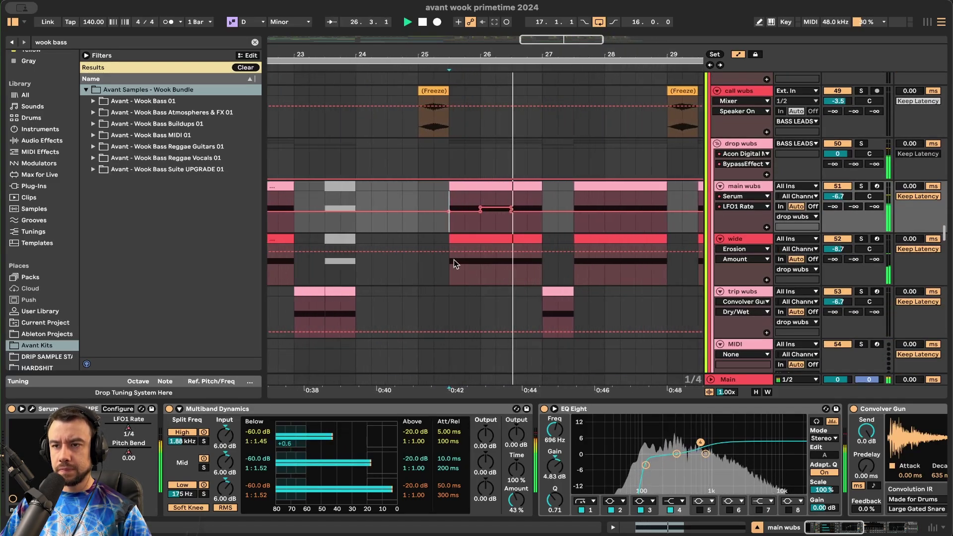
scroll(454, 260, down, 3)
scroll(540, 246, down, 2)
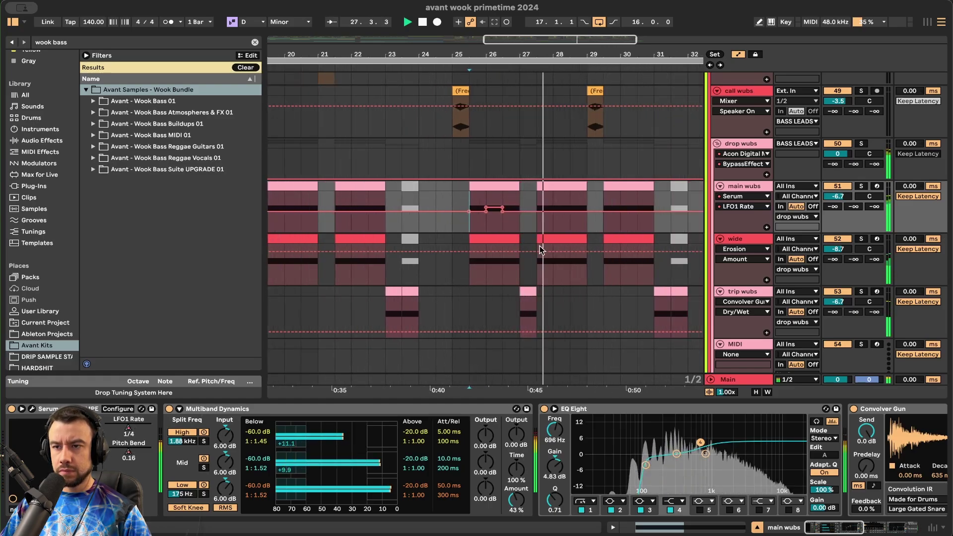
scroll(563, 213, up, 2)
key(space)
key(space)
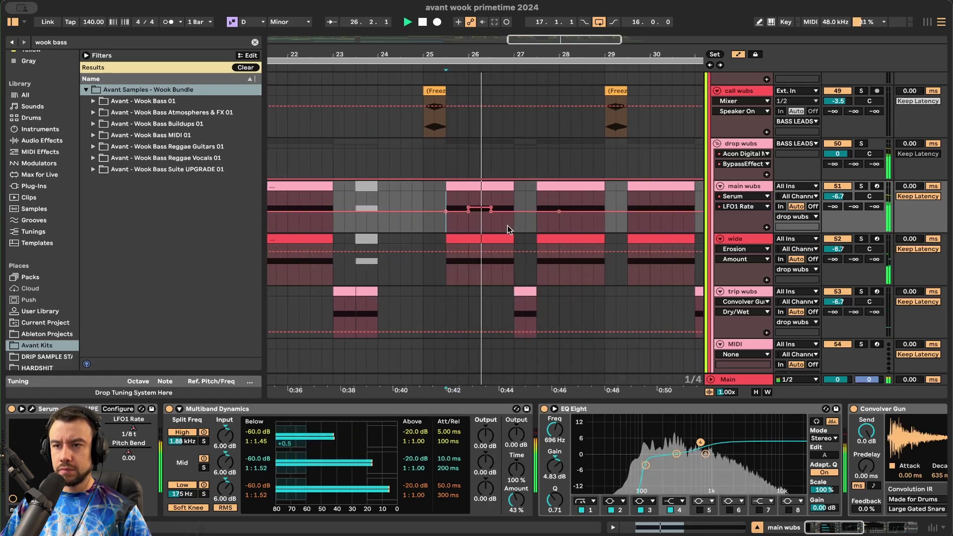
- Copy the main wubs LFO1 Rate automation of the clip at 25.3 onto the clips starting at 27.3 and 29.3
drag(514, 223, 449, 222)
click(542, 227)
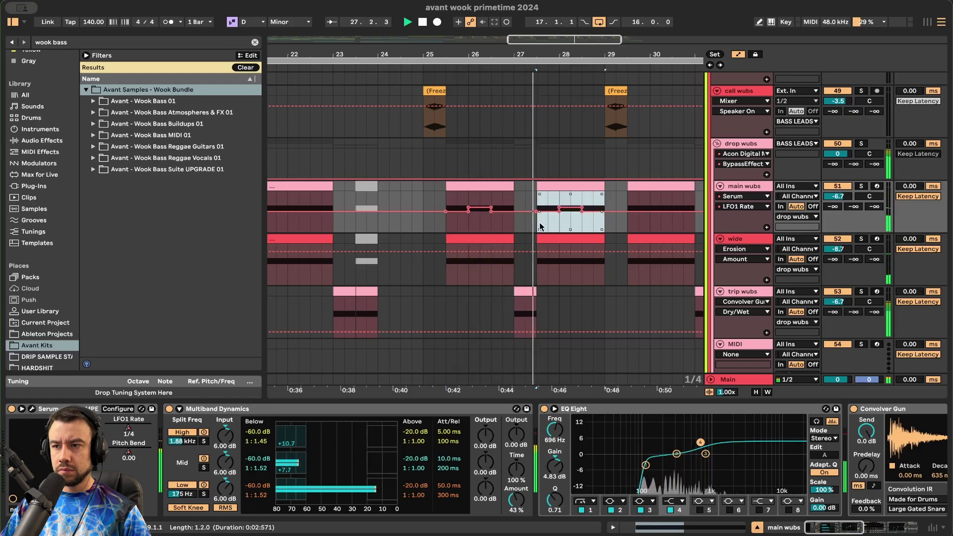
scroll(545, 223, down, 2)
click(536, 227)
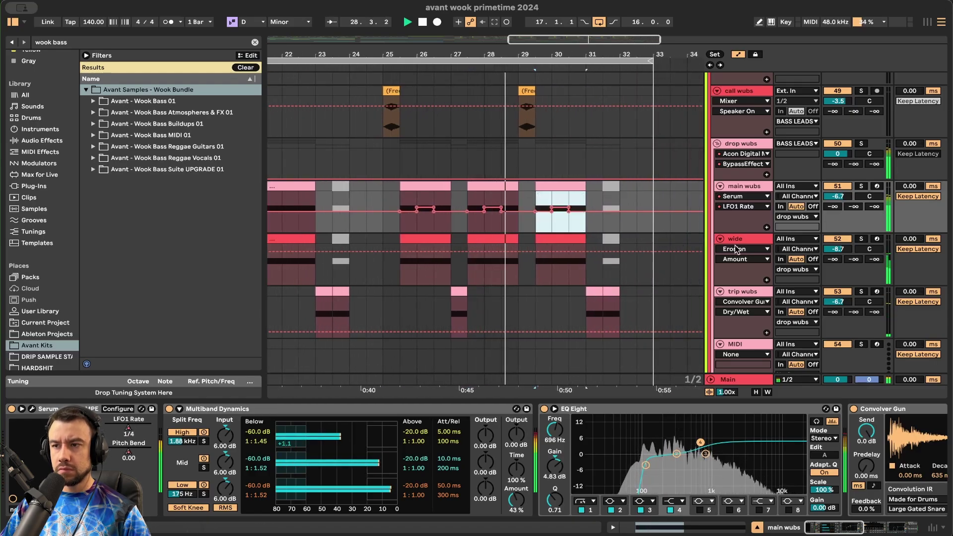
- Show the Serum LFO1 Rate automation on the wide track, paste the copied automation at 25.3 and play from bar 25
key(Down)
scroll(501, 459, left, 12)
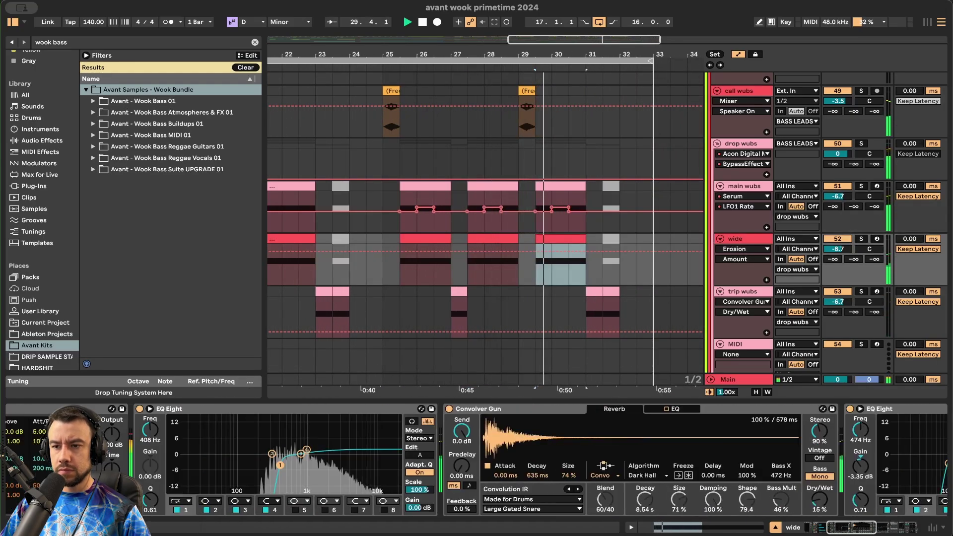
right_click(128, 455)
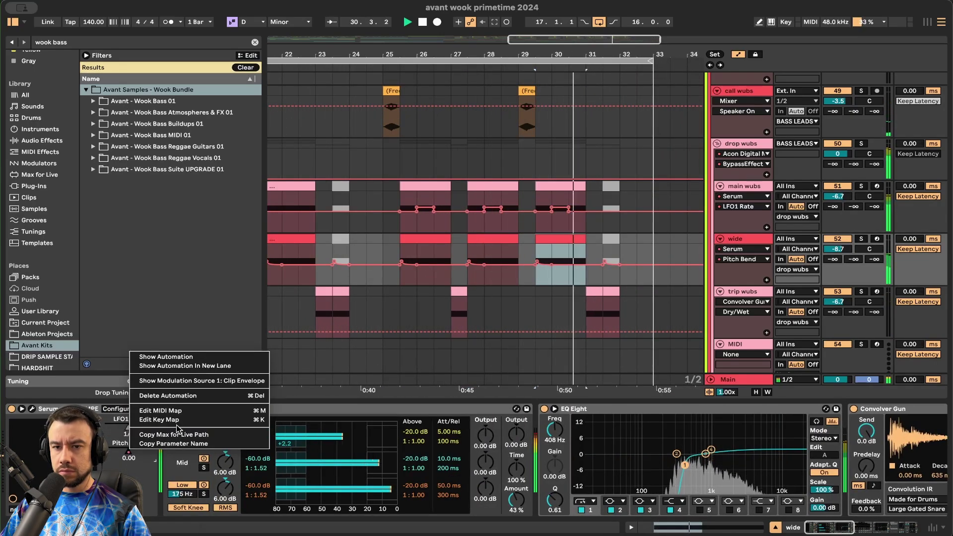
click(149, 359)
click(141, 422)
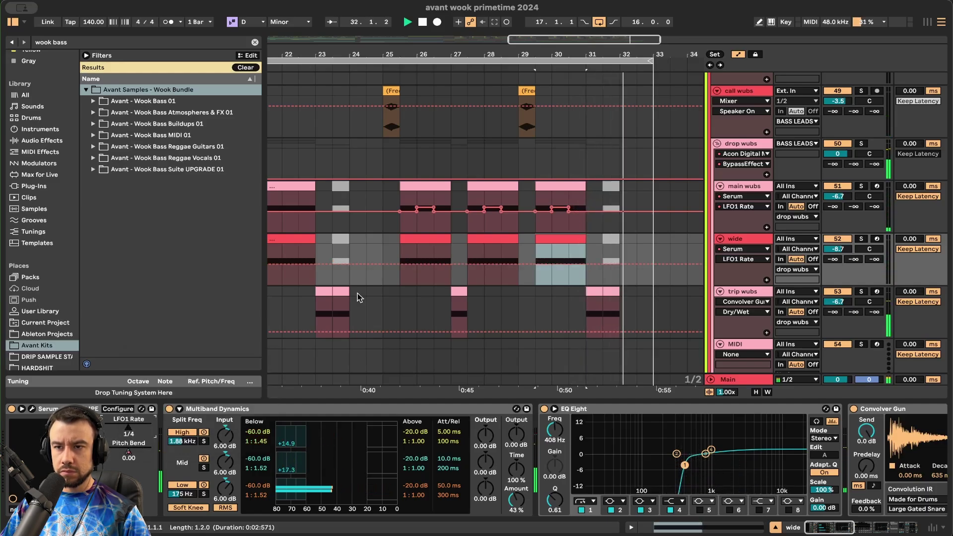
click(403, 248)
key(super+v)
click(382, 238)
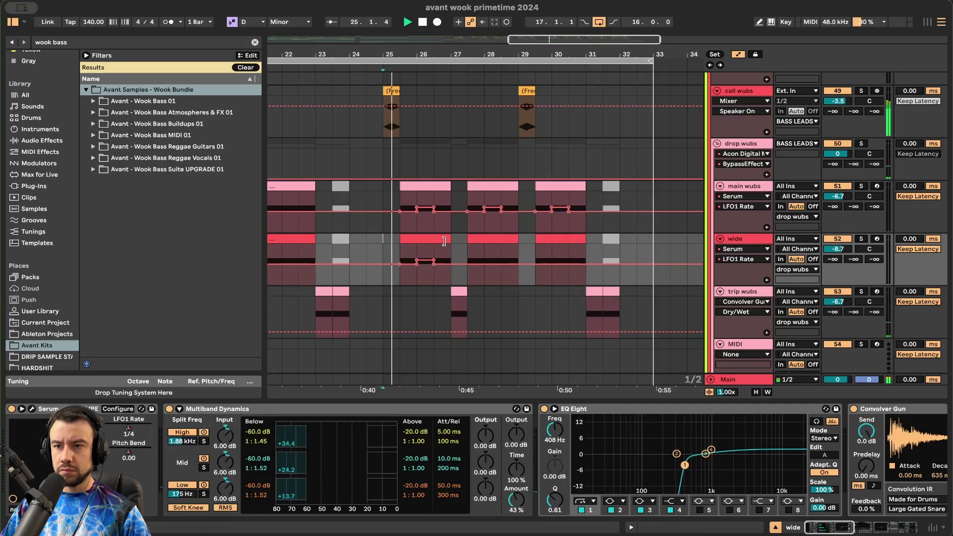
- Paste the same LFO1 Rate automation onto the wide track's clips starting at 27.3 and 29.3
click(469, 253)
key(super+v)
click(536, 254)
key(super+v)
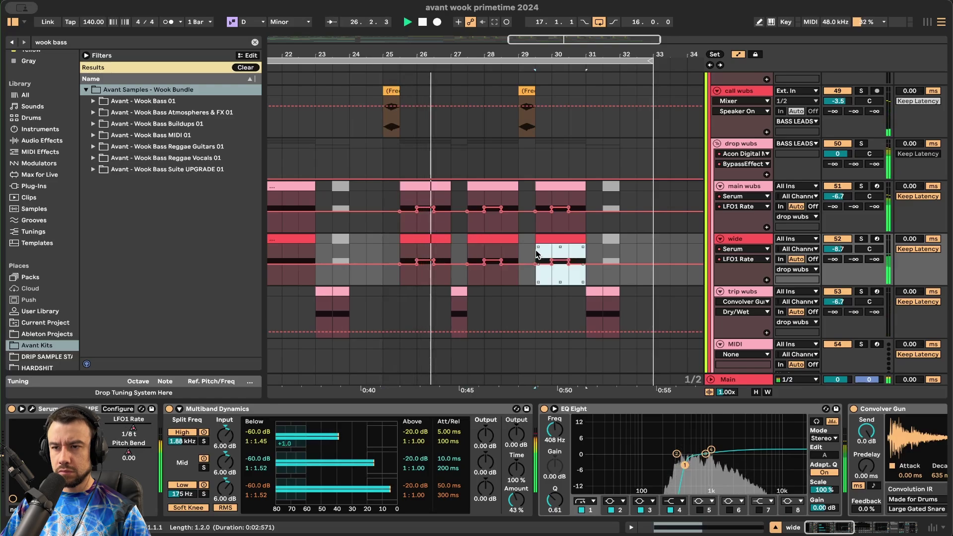
- Duplicate the half bar at bar 26 to 26.3 on the main wubs and wide tracks, and replay the drop from bar 17
scroll(476, 279, up, 3)
drag(435, 272, 413, 213)
key(super+d)
scroll(391, 205, down, 10)
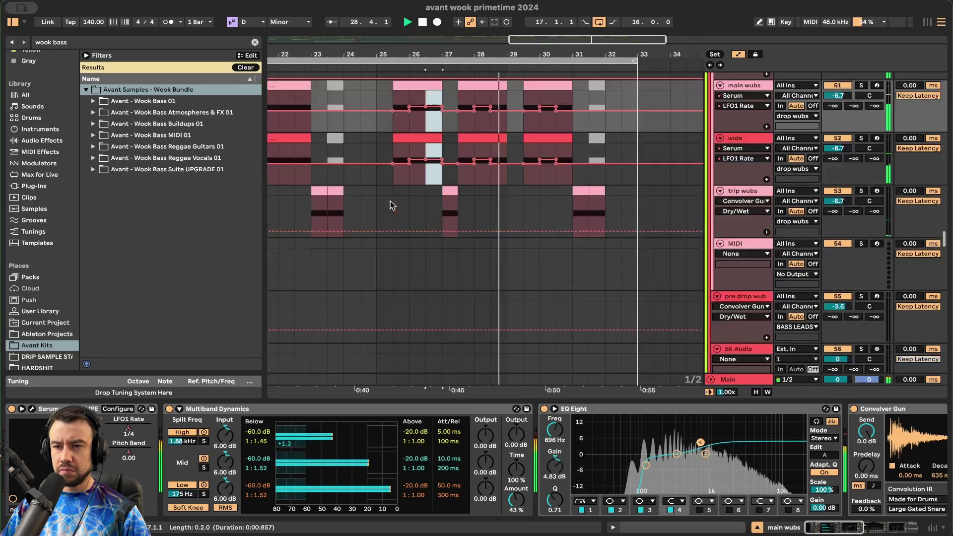
scroll(391, 205, up, 8)
scroll(390, 206, up, 2)
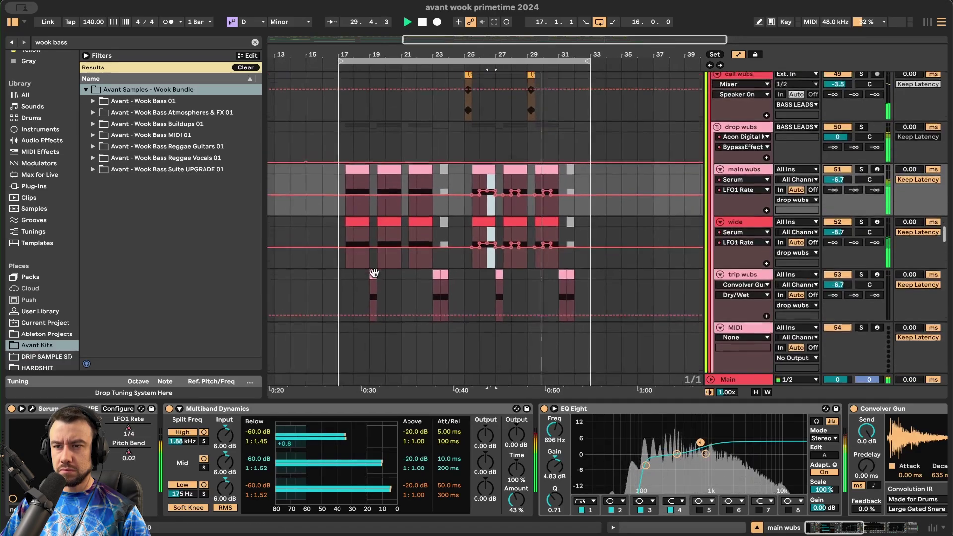
click(342, 153)
- Lower the raised LFO1 Rate automation at bar 30 to 1/4 t on both the main wubs and wide tracks
scroll(547, 224, up, 6)
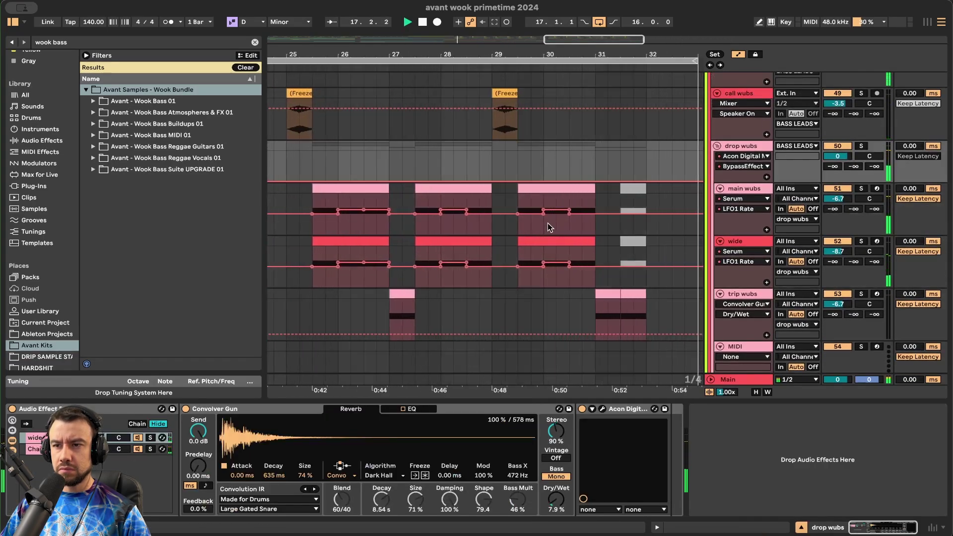
click(579, 218)
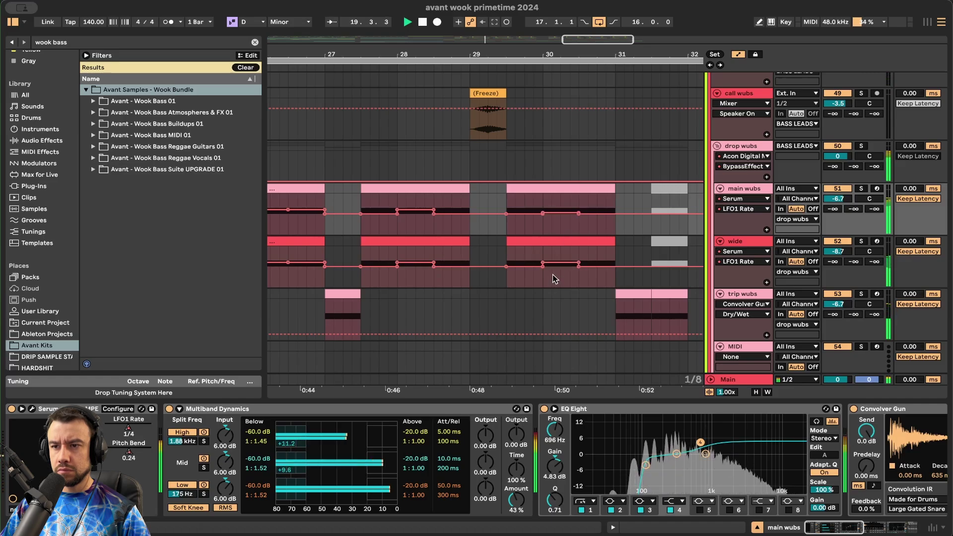
drag(558, 266, 559, 266)
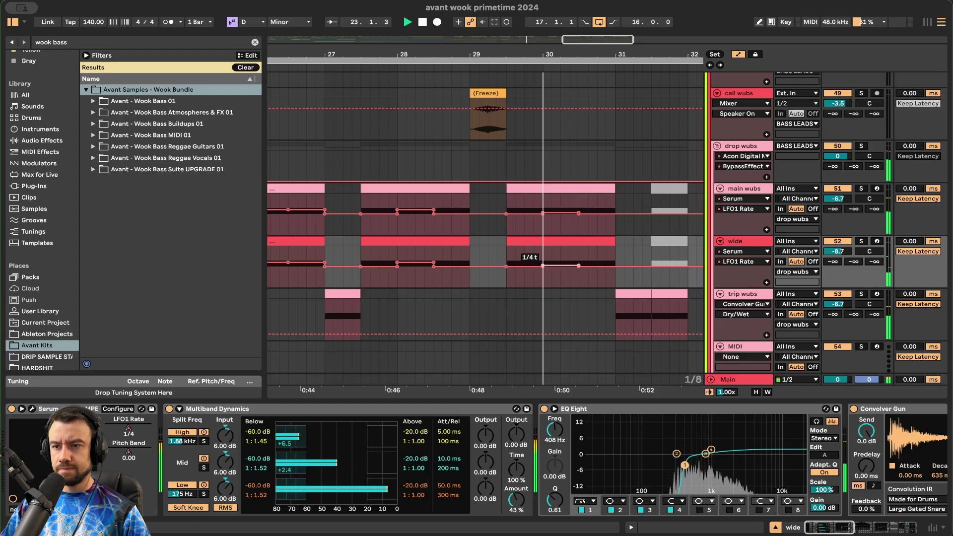
scroll(410, 260, down, 3)
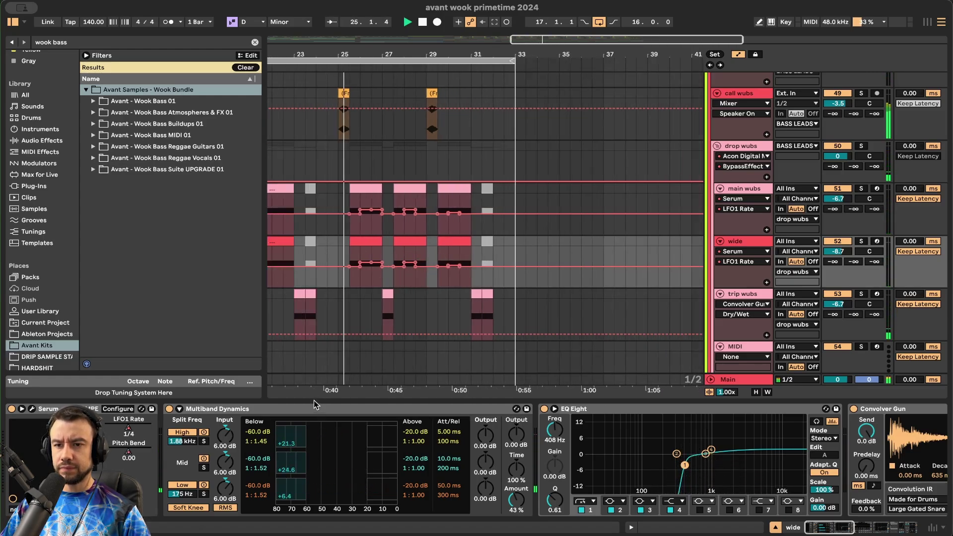
- Hide the device view and lower the LFO1 Rate automation between 25.3 and 26 to 1/2 on the main wubs and wide tracks
key(super+alt+l)
scroll(341, 300, up, 4)
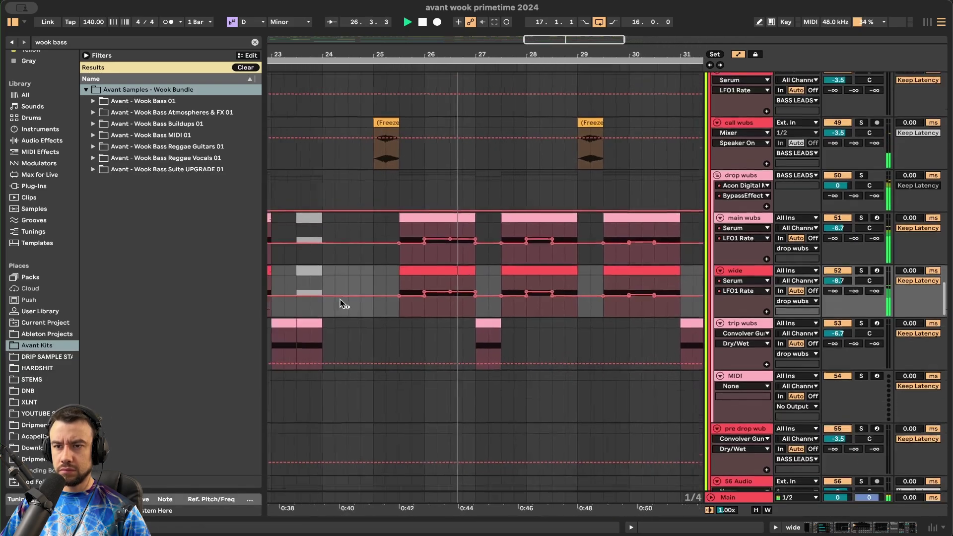
key(Up)
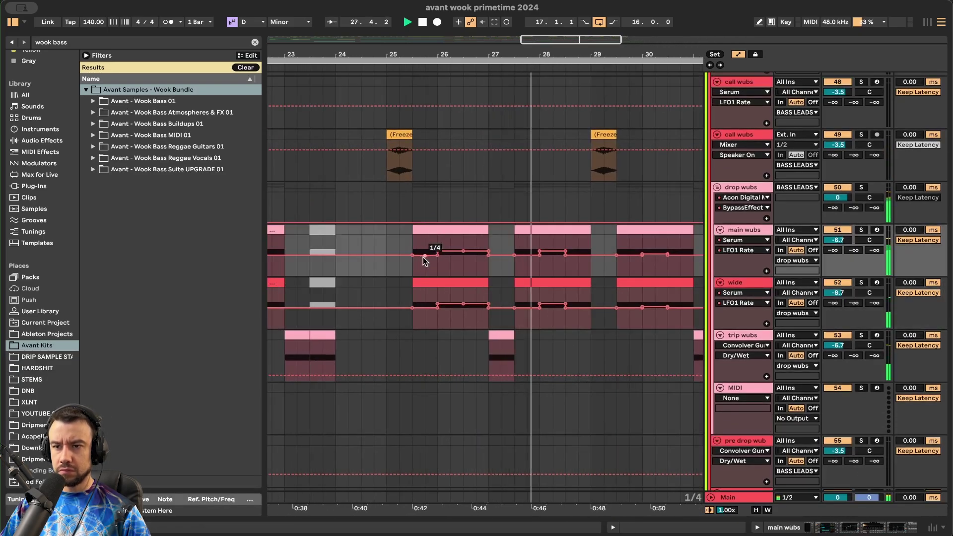
drag(424, 280, 418, 264)
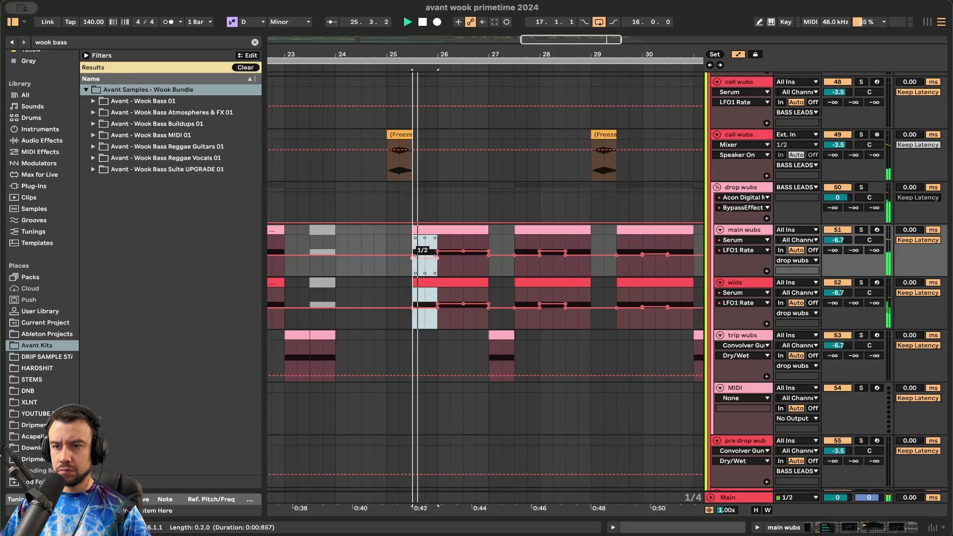
click(425, 316)
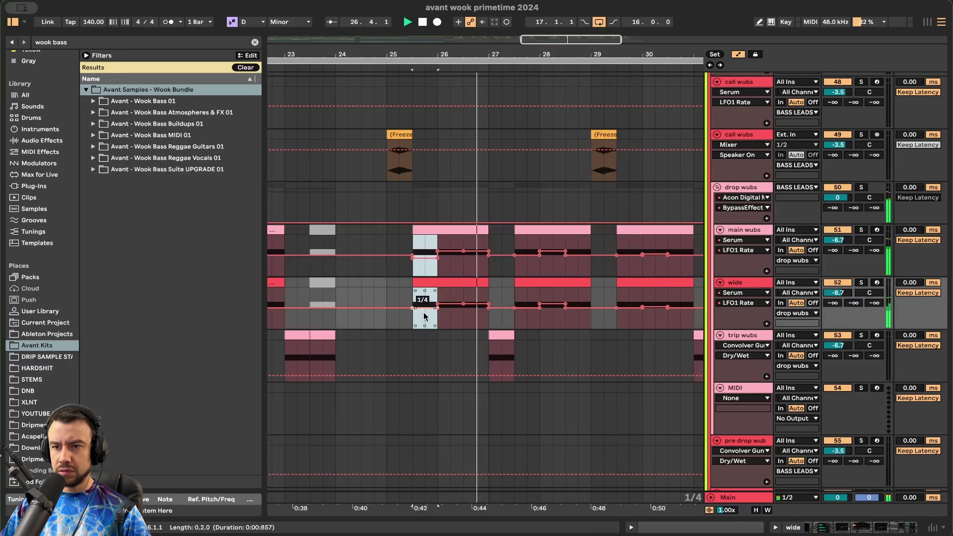
scroll(425, 323, down, 3)
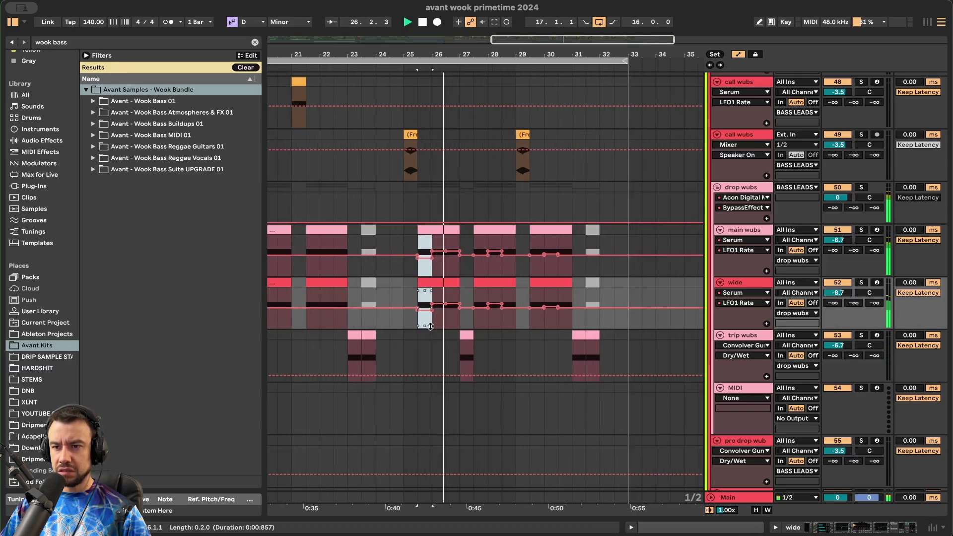
scroll(427, 332, up, 3)
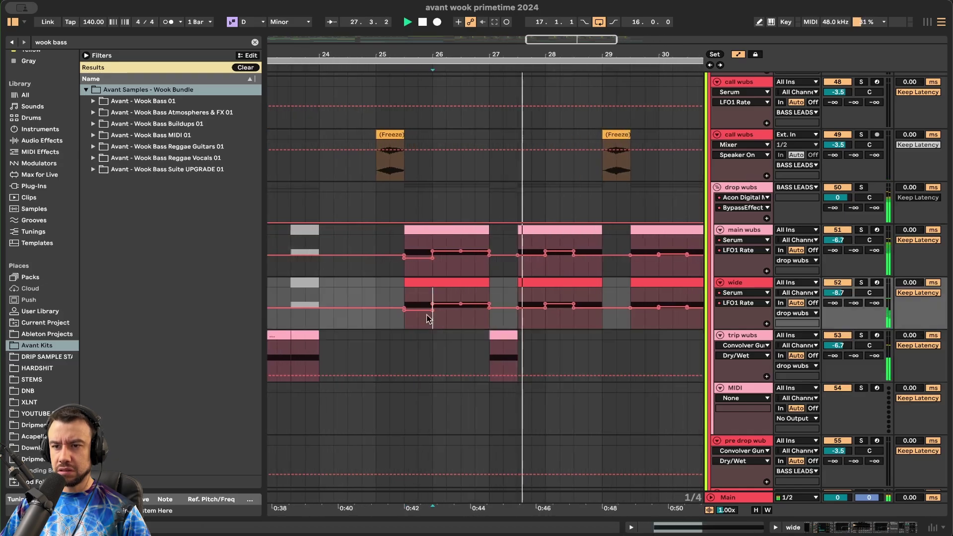
- Copy the half-bar 1/2 rate section from 25.3 and paste it at 29.3 on the main wubs and wide tracks
key(super+c)
scroll(470, 327, right, 5)
click(513, 276)
key(super+v)
scroll(512, 276, down, 3)
scroll(503, 331, down, 5)
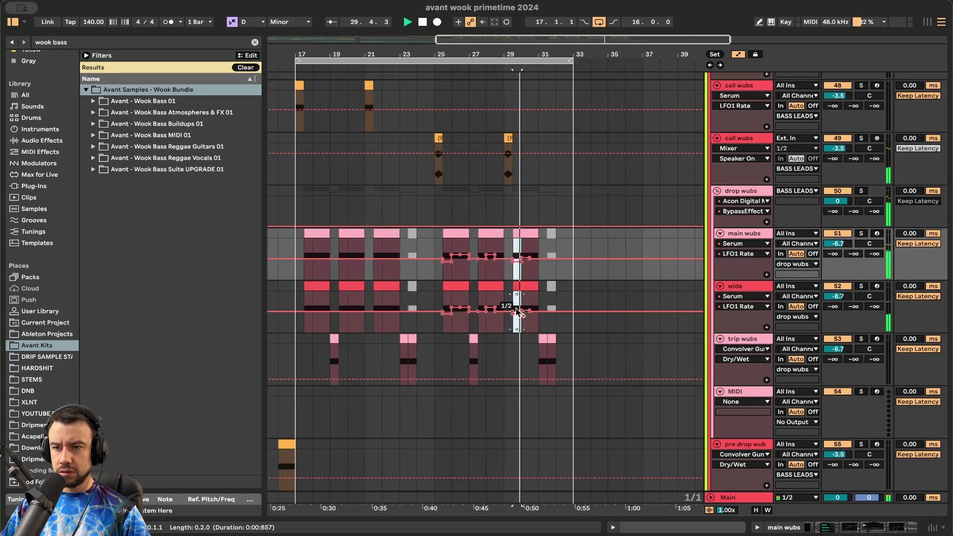
scroll(505, 361, down, 2)
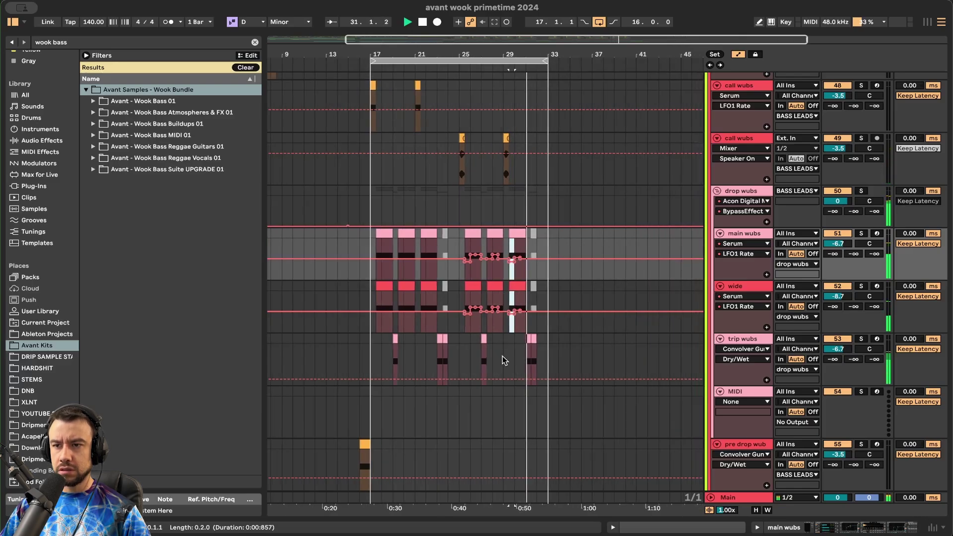
scroll(523, 363, up, 4)
scroll(522, 365, down, 7)
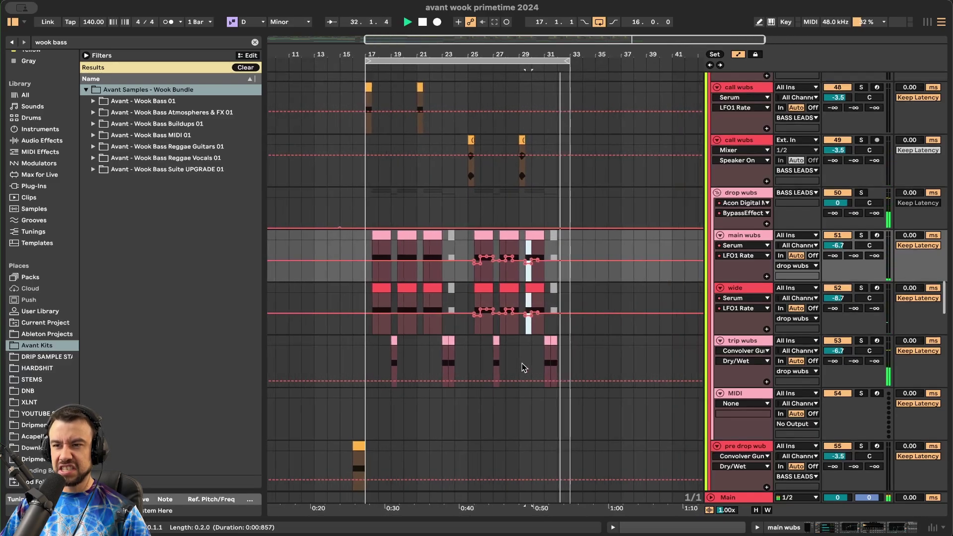
- Play the drop from bar 17, restart playback at bar 11 and collapse all track groups for an overview
scroll(449, 278, up, 5)
click(394, 159)
scroll(408, 149, up, 3)
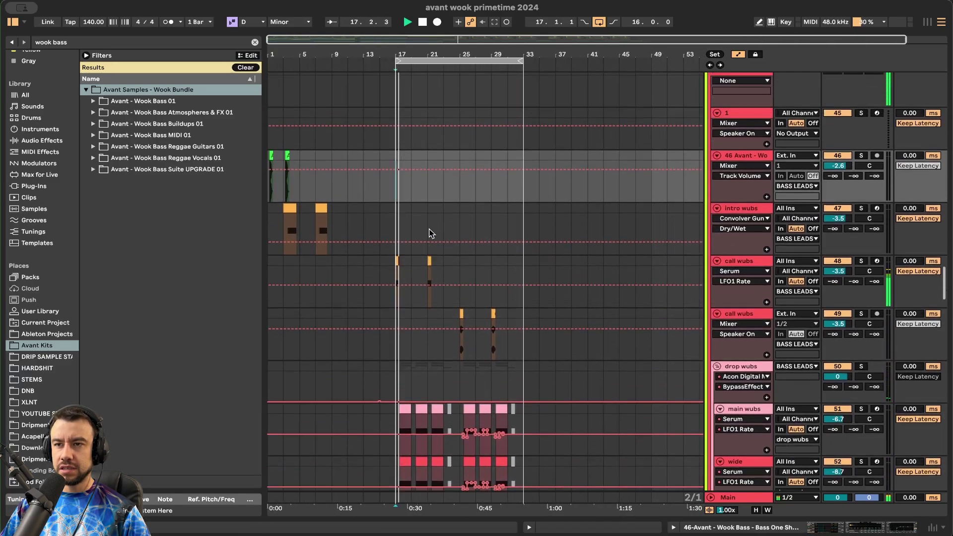
click(341, 124)
key(space)
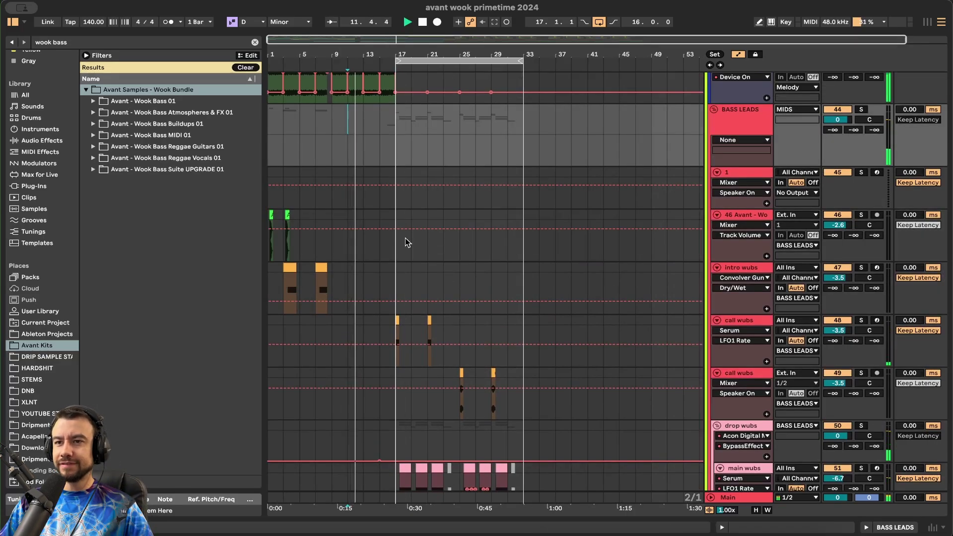
key(alt+u)
scroll(393, 255, right, 1)
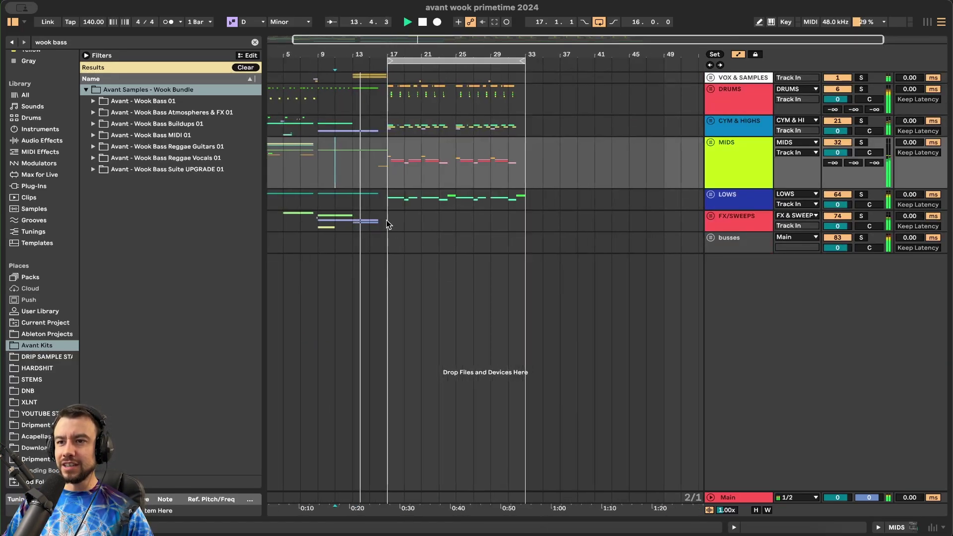
scroll(387, 222, up, 3)
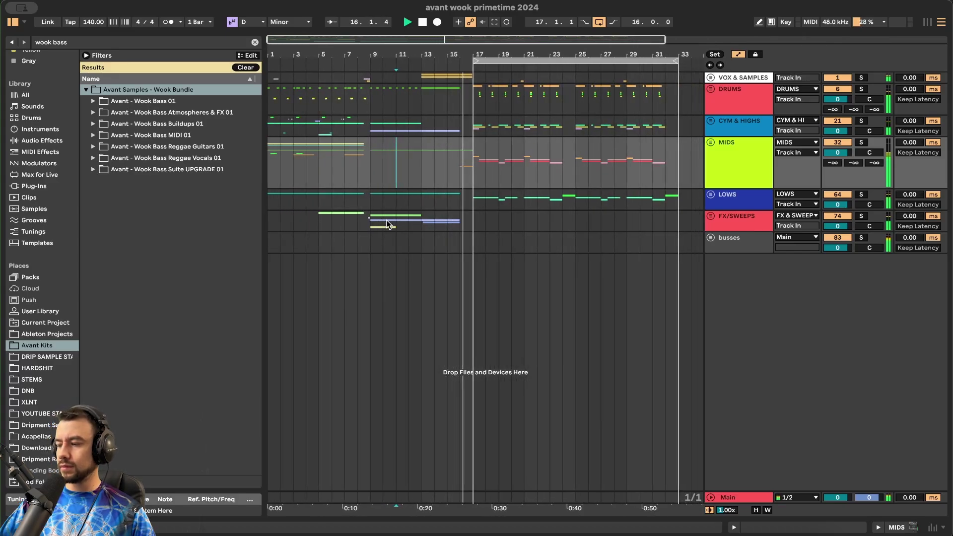
- Show the Main track's devices, open the Ozone Imager window and move it clear of the arrangement while playing into the drop
double_click(728, 498)
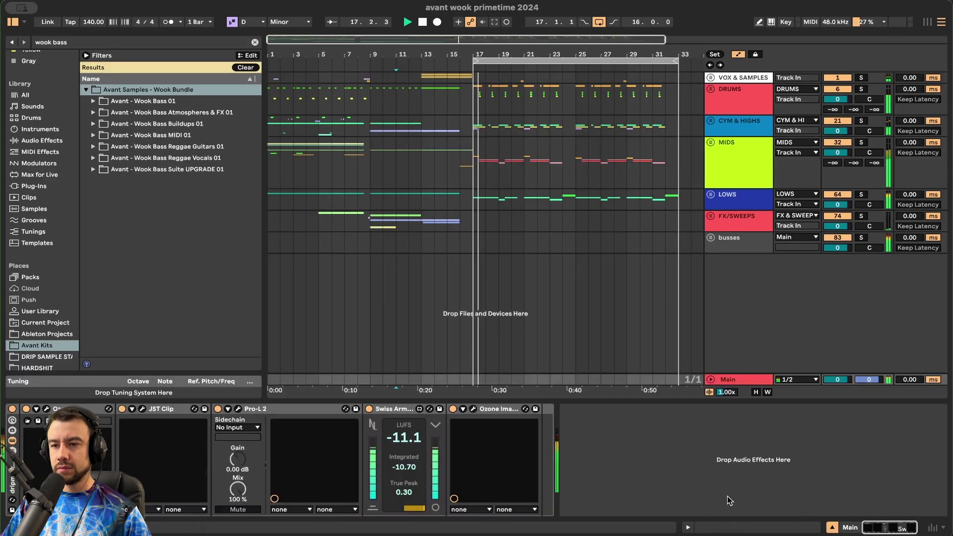
click(473, 408)
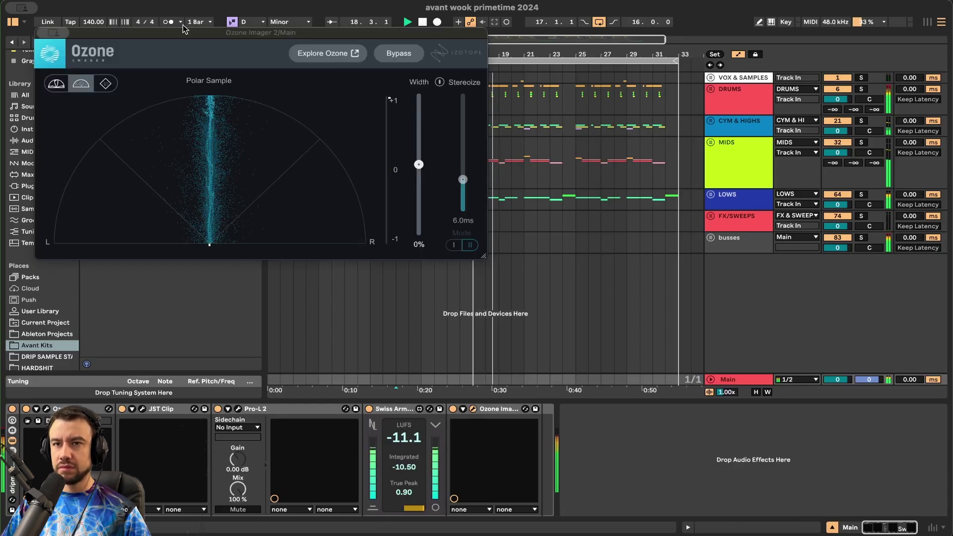
drag(175, 34, 618, 286)
scroll(360, 247, down, 5)
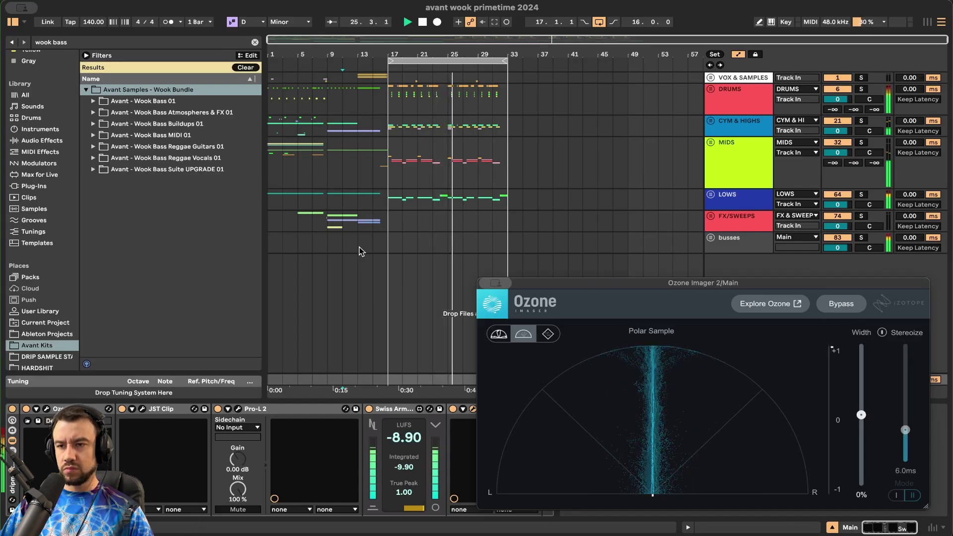
scroll(464, 201, up, 4)
- Unfold the VOX & SAMPLES group and examine the end of bar 24 on the LOWS track
click(711, 78)
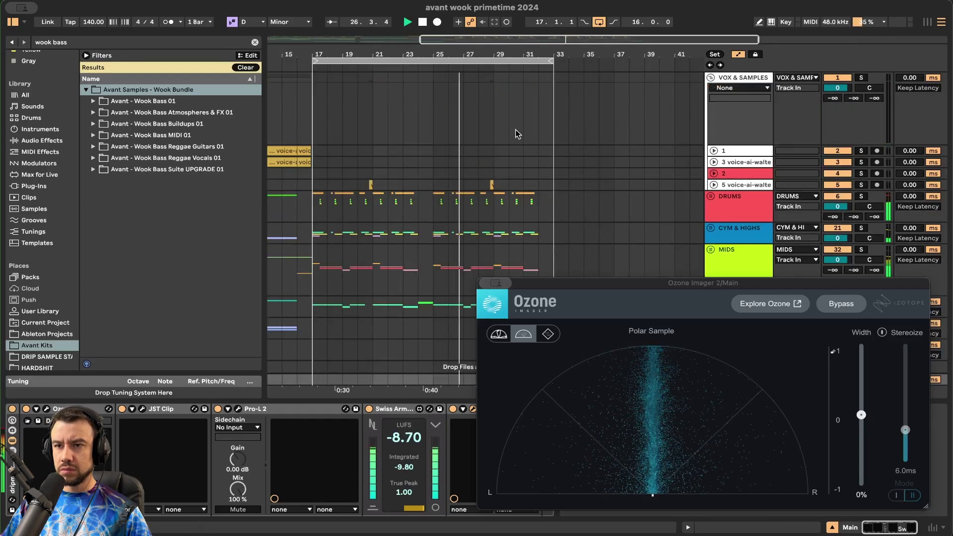
scroll(399, 164, up, 2)
scroll(403, 171, down, 1)
scroll(428, 305, up, 3)
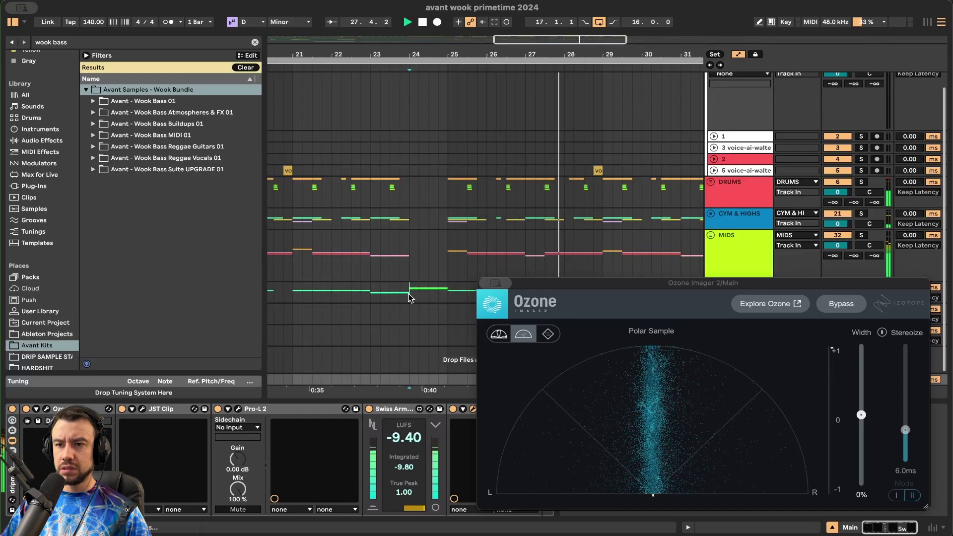
click(410, 298)
scroll(410, 294, up, 2)
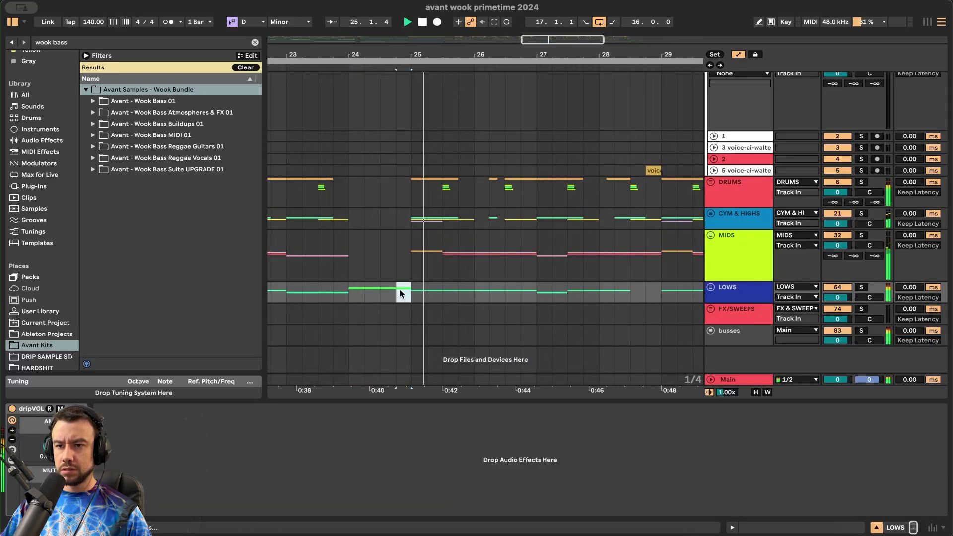
scroll(400, 290, down, 5)
scroll(36, 335, down, 2)
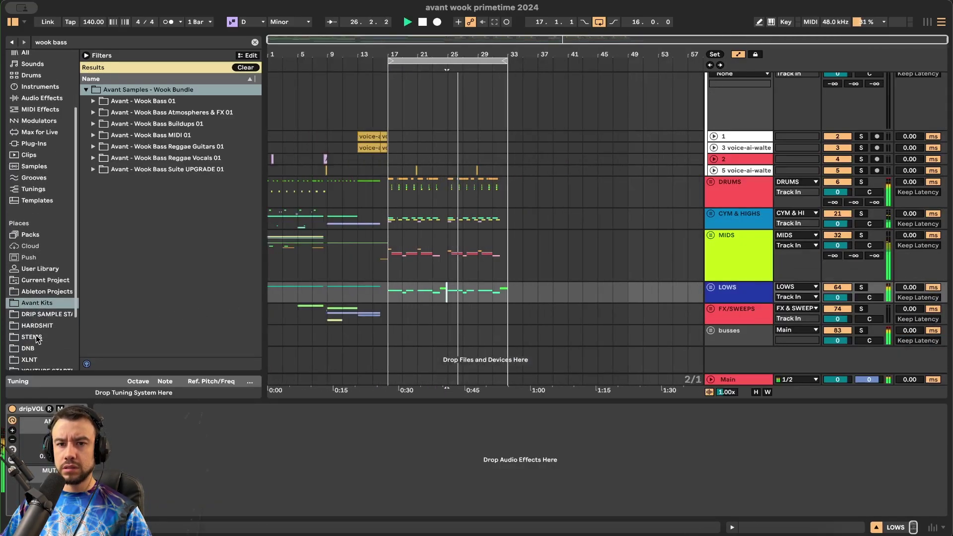
- Clear the browser search and open the Wet guitar samples of Avant - Wook Bass Reggae Guitars 01 in Avant Kits
click(28, 327)
click(254, 42)
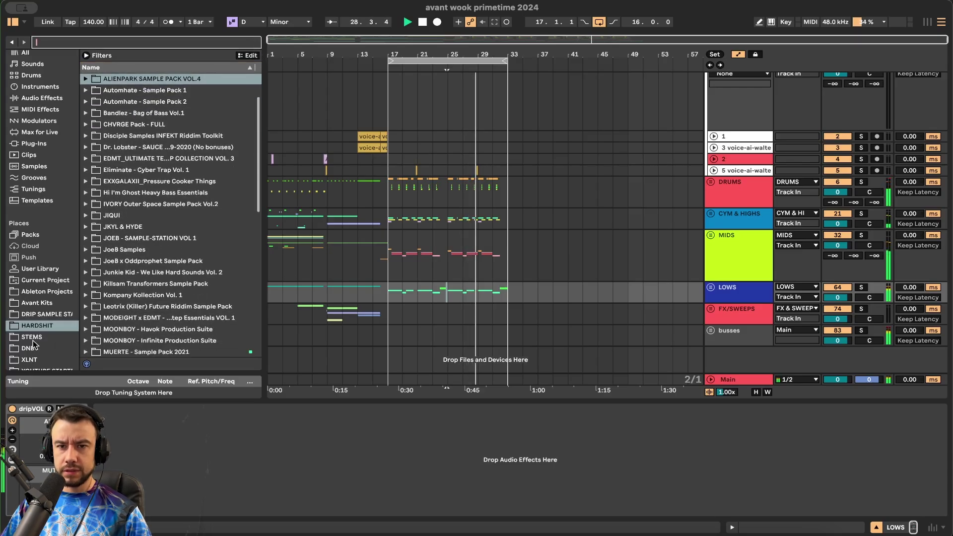
click(36, 303)
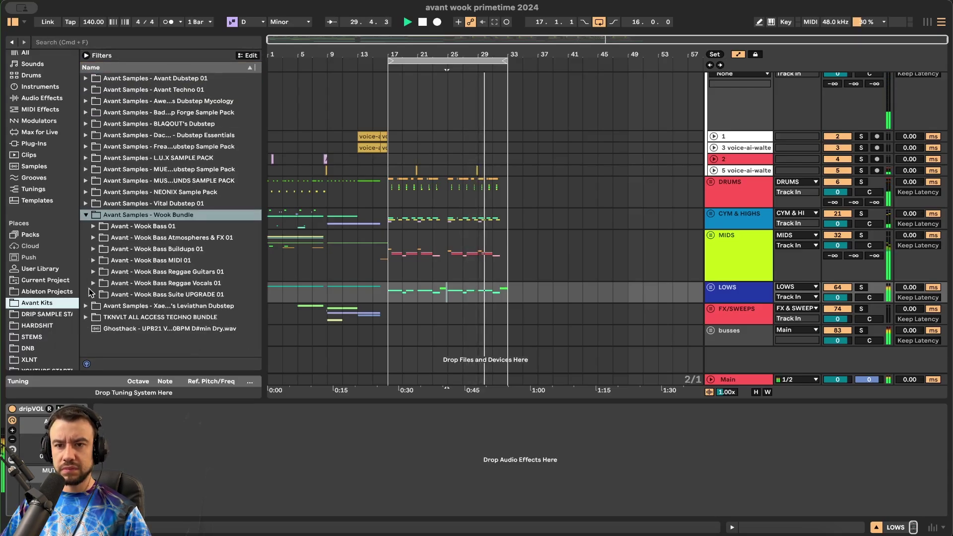
click(93, 272)
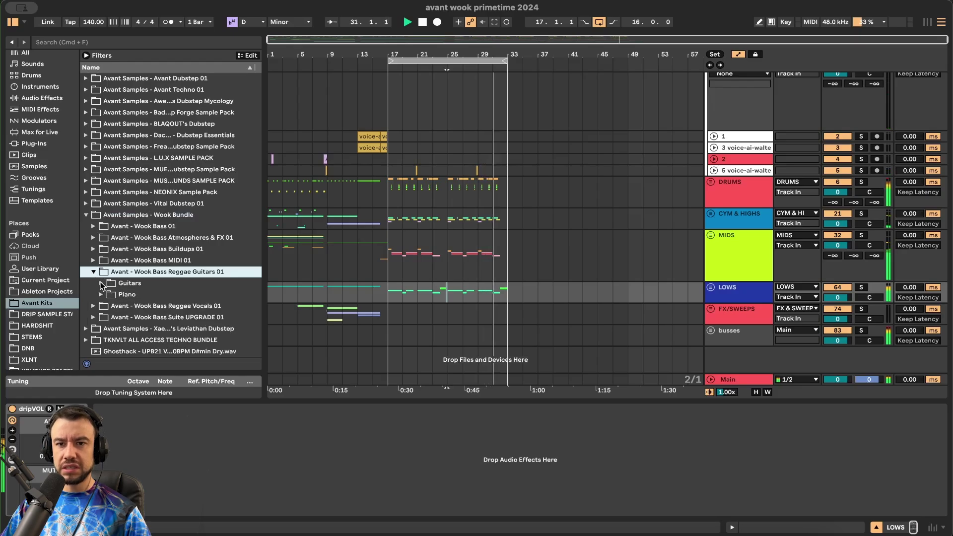
click(101, 283)
click(109, 307)
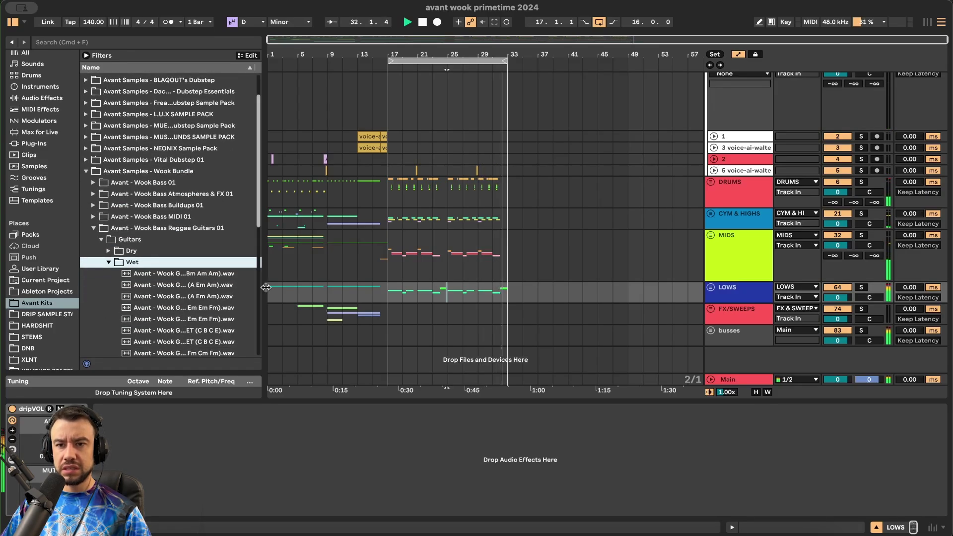
- Restart playback from the song's beginning, widen the browser and preview the Wook Guitar 21 WET (D# Am) sample
click(423, 22)
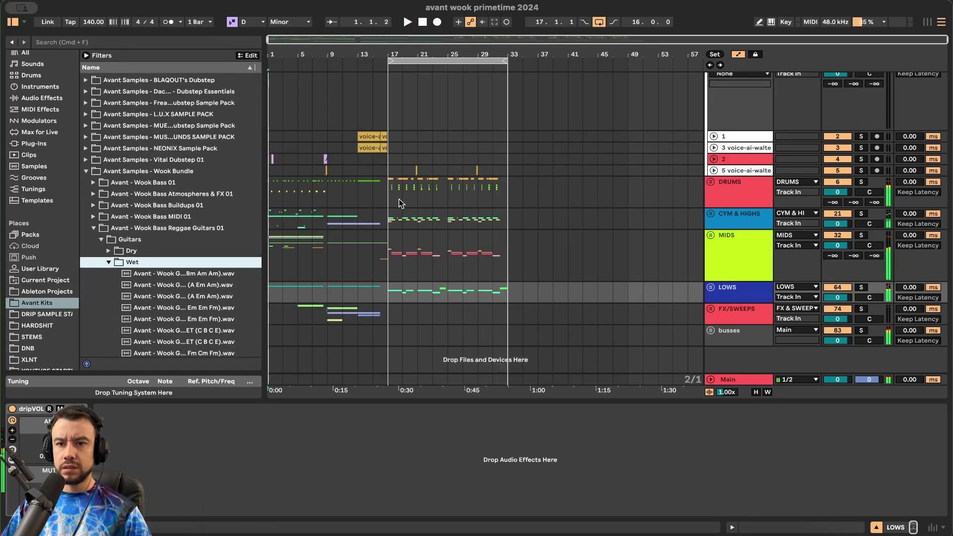
scroll(326, 252, up, 3)
scroll(187, 309, down, 3)
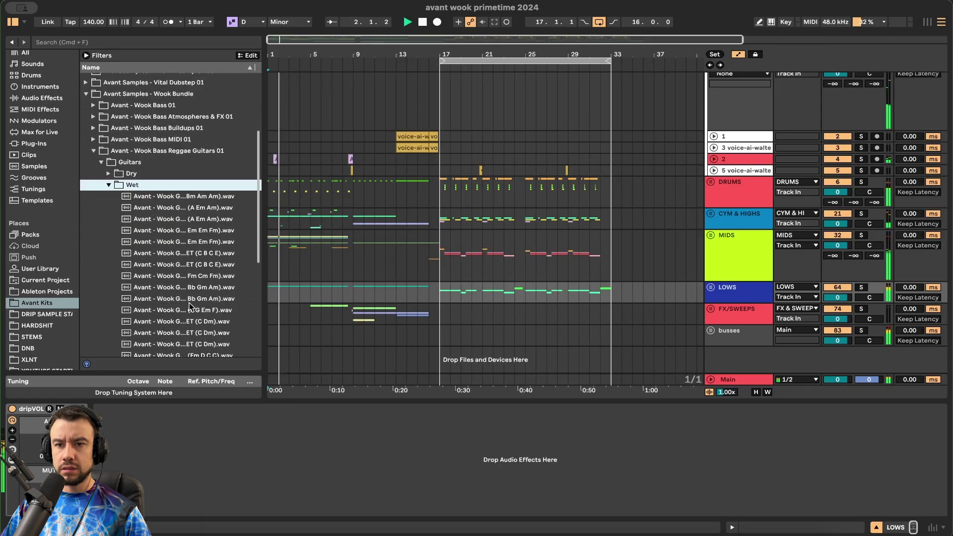
drag(264, 262, 296, 261)
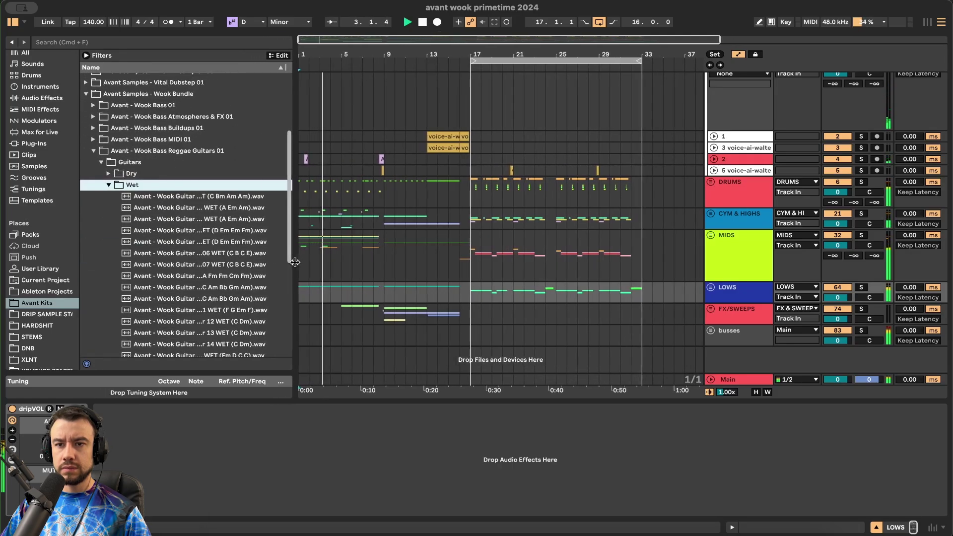
scroll(224, 313, down, 5)
scroll(225, 314, down, 3)
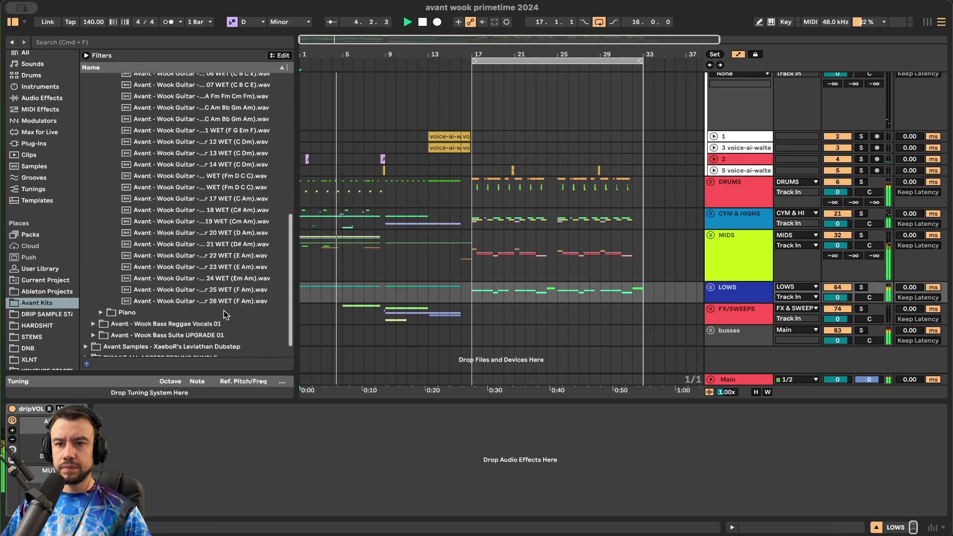
click(237, 244)
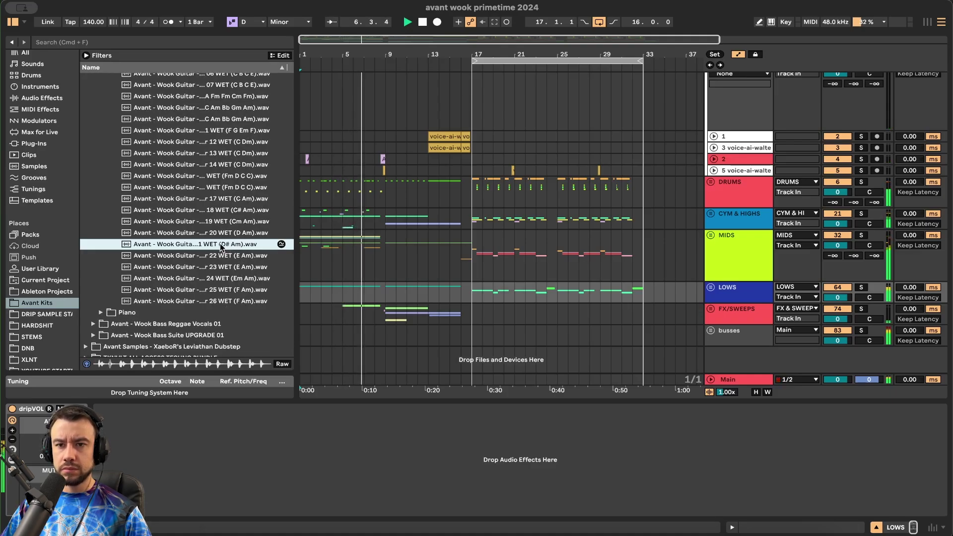
scroll(140, 277, up, 5)
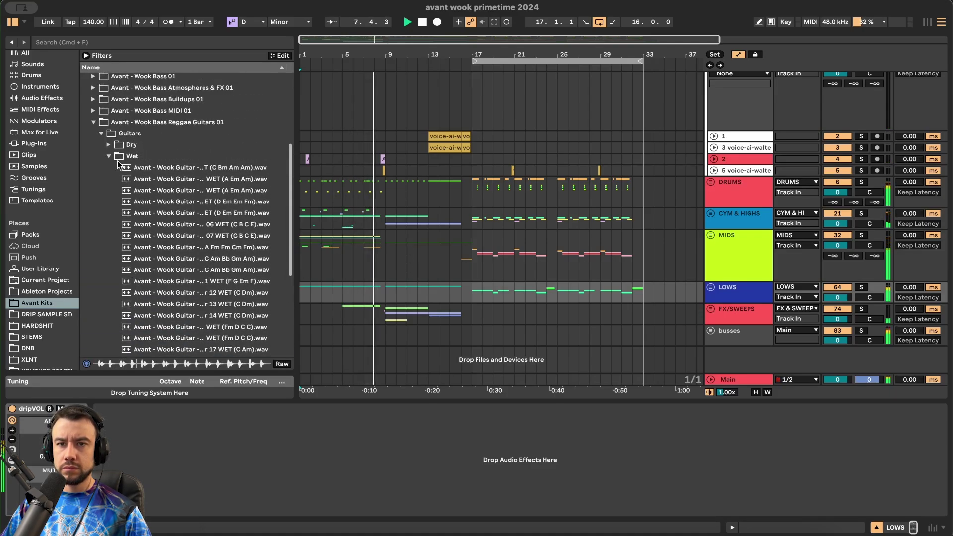
- Collapse the Wet folder, open Riser Buildups in Avant - Wook Bass Buildups 01 and preview its second 140bpm riser
click(109, 156)
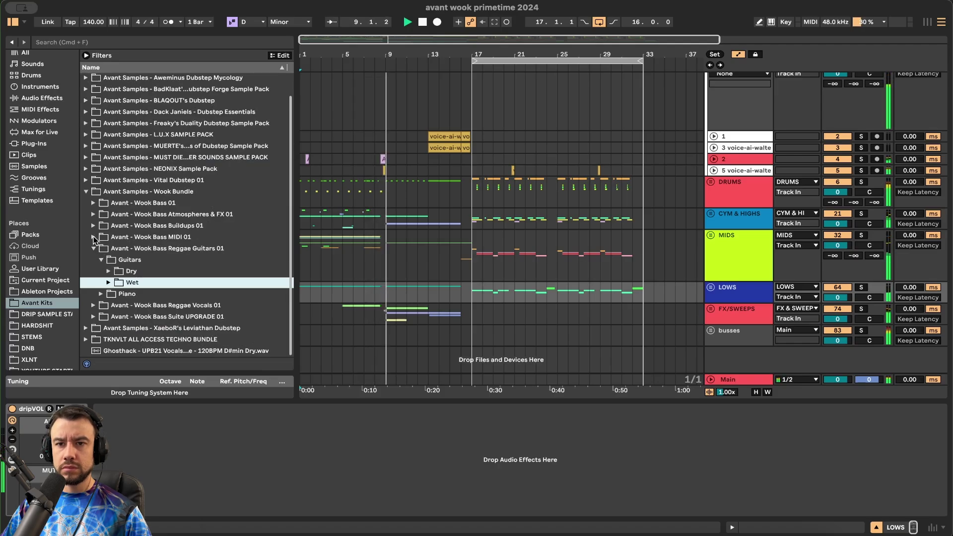
click(94, 227)
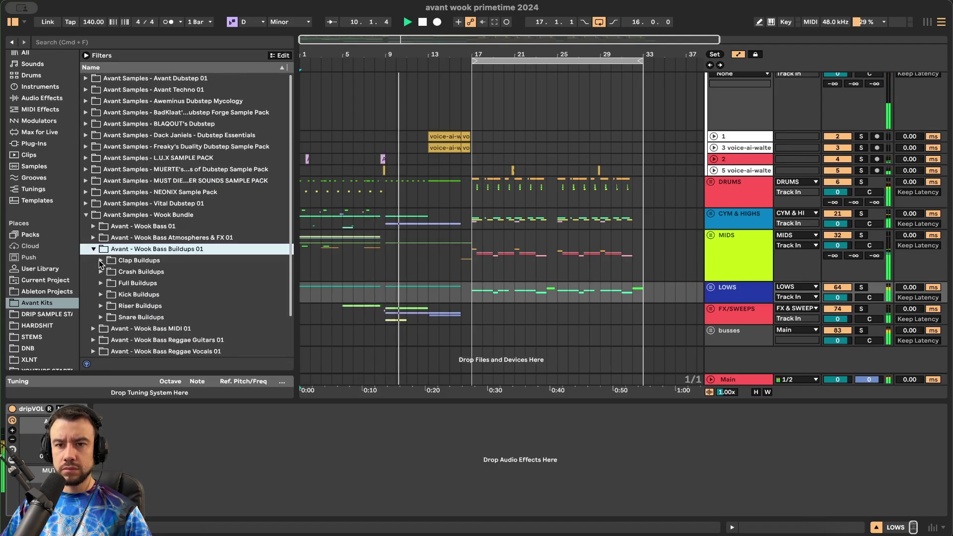
click(101, 306)
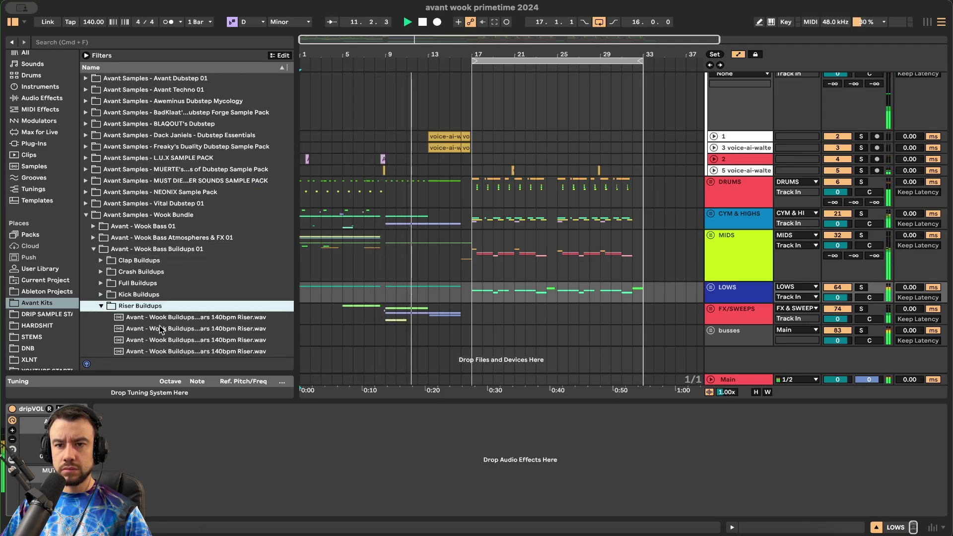
click(159, 330)
scroll(170, 332, down, 4)
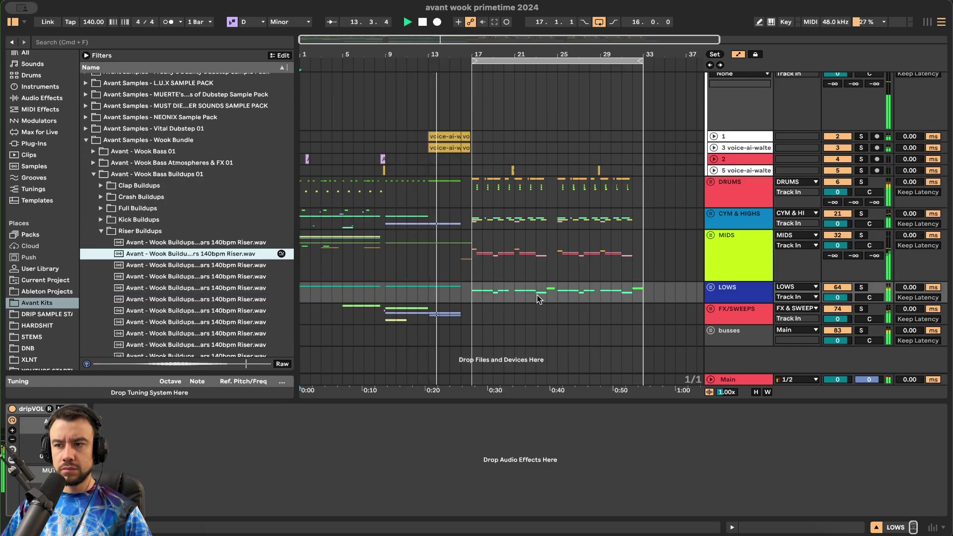
- Unfold the FX/SWEEPS group and examine its riser and sweep clips leading into bar 17
click(711, 309)
scroll(583, 309, down, 5)
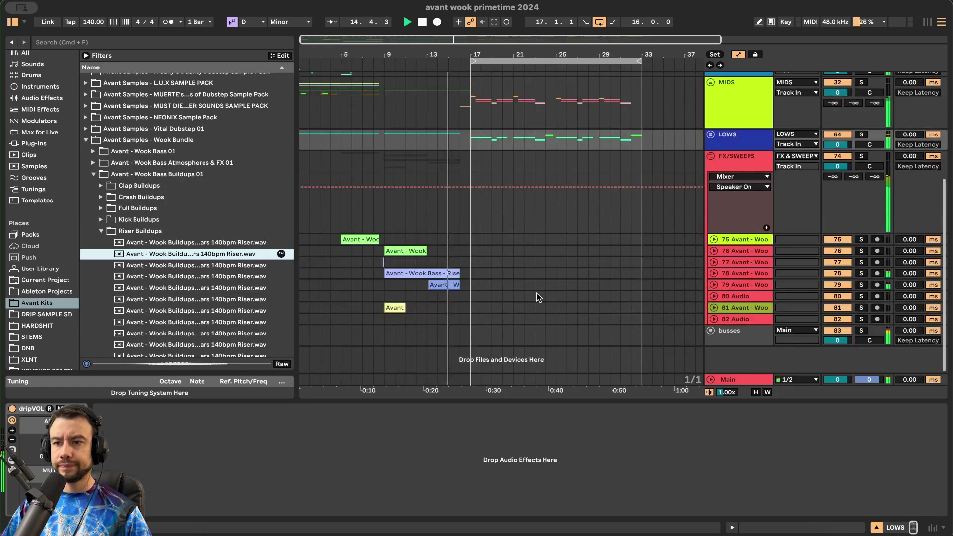
scroll(529, 293, right, 2)
scroll(528, 293, down, 3)
scroll(451, 288, up, 2)
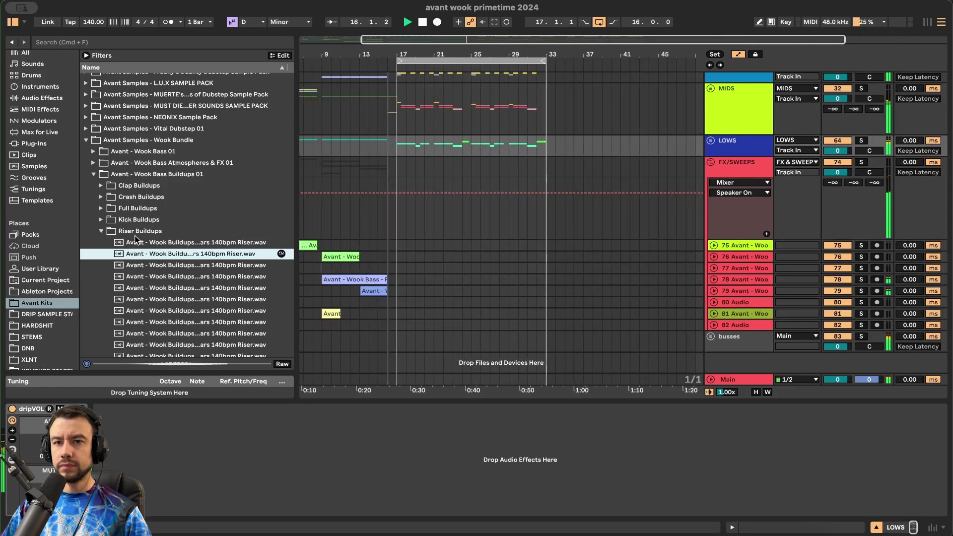
- Collapse the Buildups folders and open the Avant - Wook Bass 01 folder in the Wook Bundle
click(101, 231)
click(93, 203)
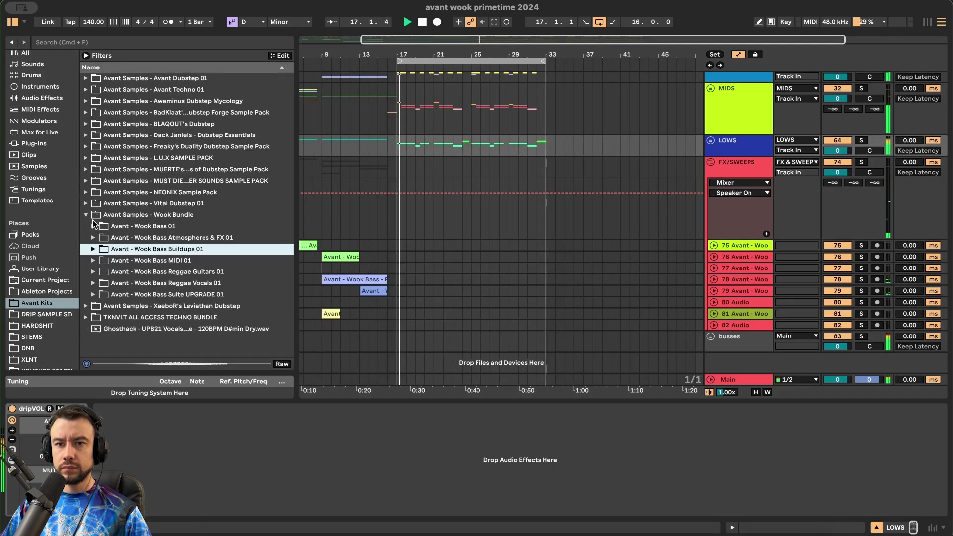
click(93, 227)
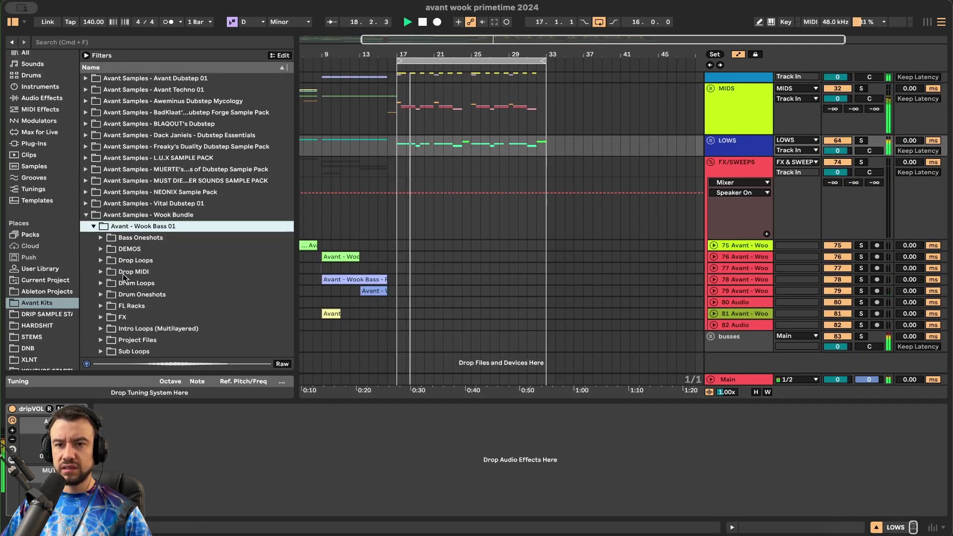
- Unfold the DRUMS group and its Kick track, focusing on the start of the drop at bar 17
scroll(438, 282, up, 8)
scroll(438, 281, up, 4)
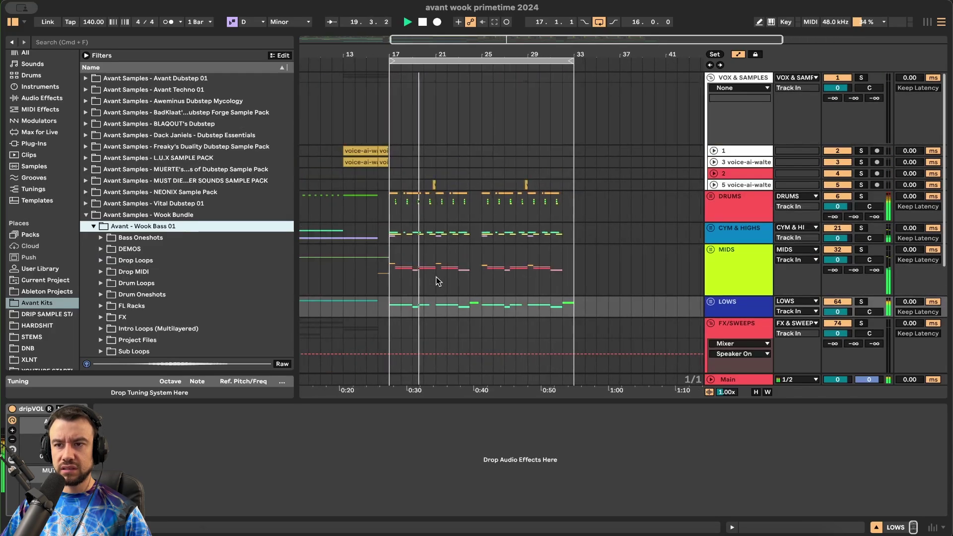
click(711, 197)
scroll(432, 239, down, 5)
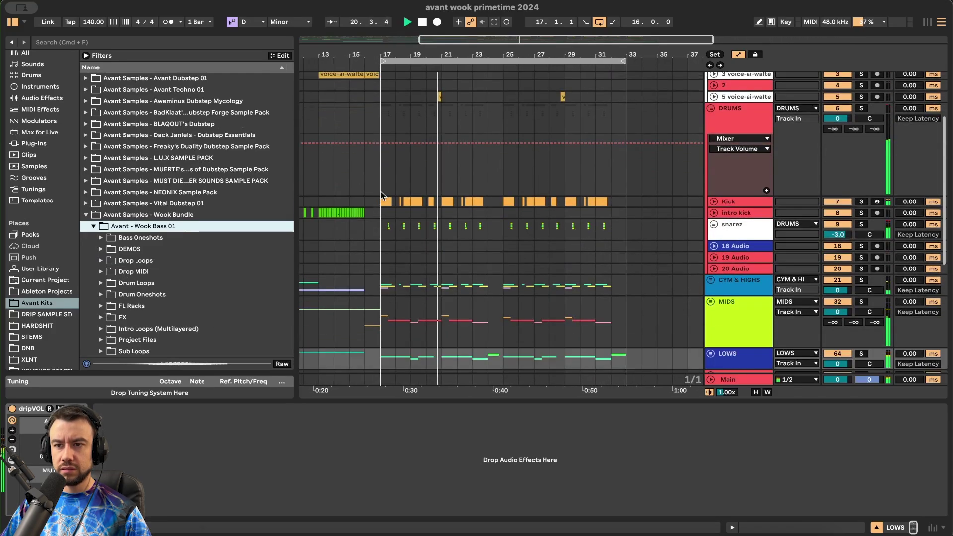
click(715, 202)
scroll(377, 235, up, 4)
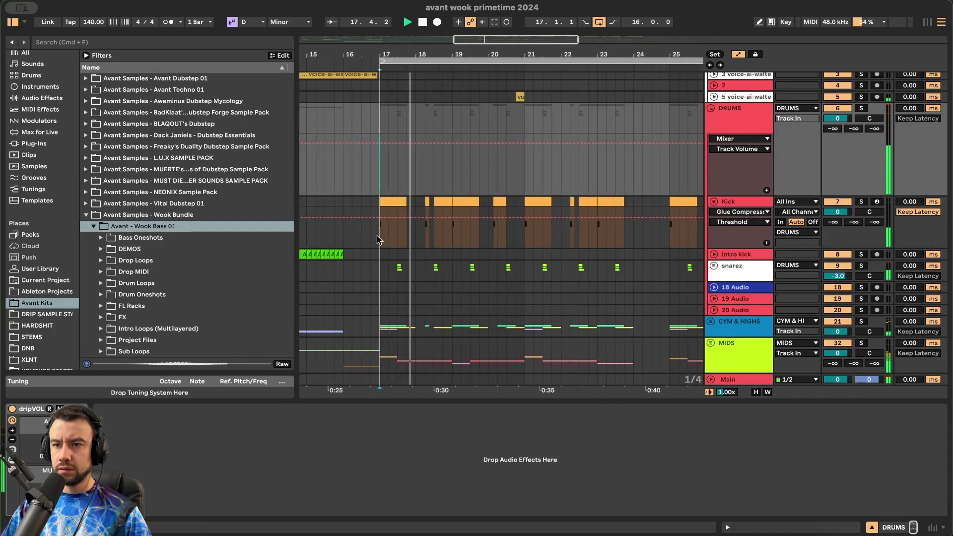
- Deactivate the short kick clip in bar 18 and replay the drop from bar 17
click(477, 200)
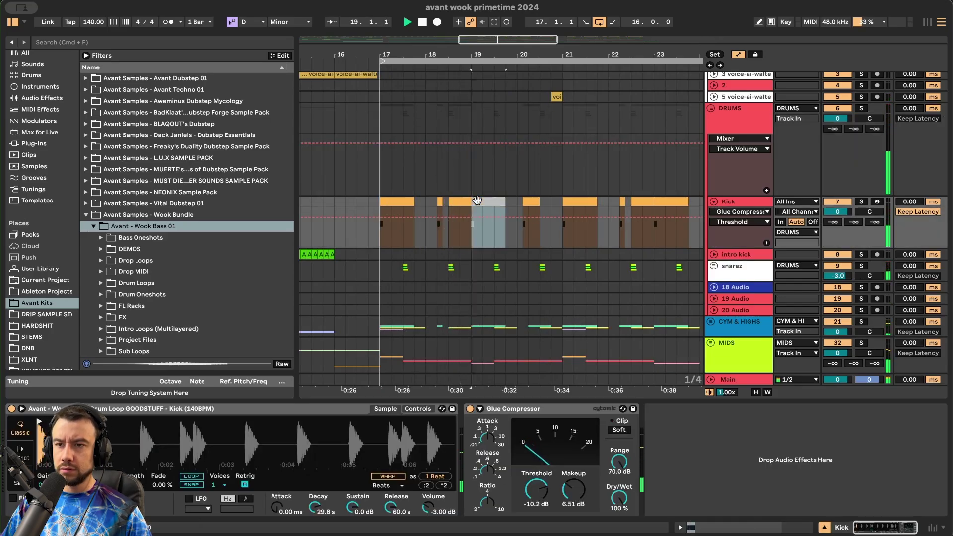
click(405, 202)
click(440, 208)
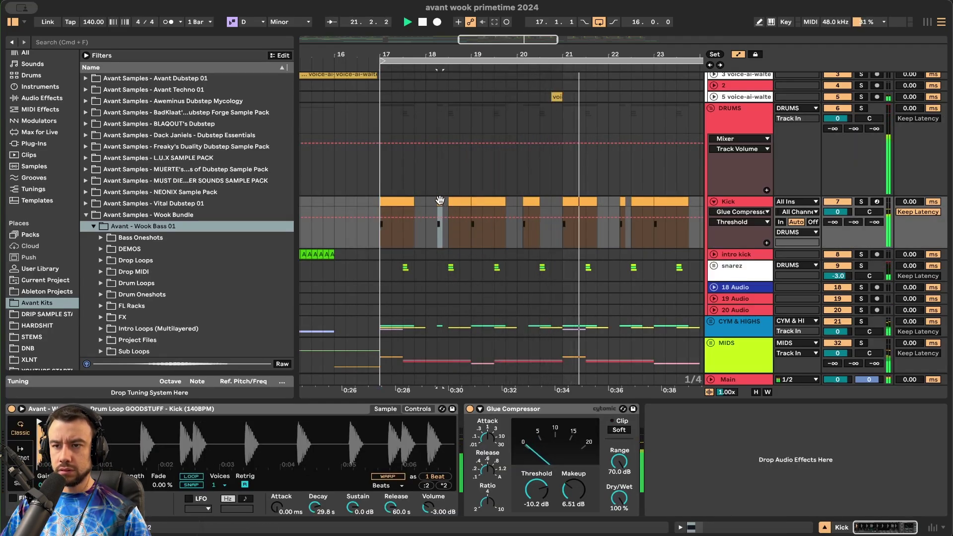
click(385, 171)
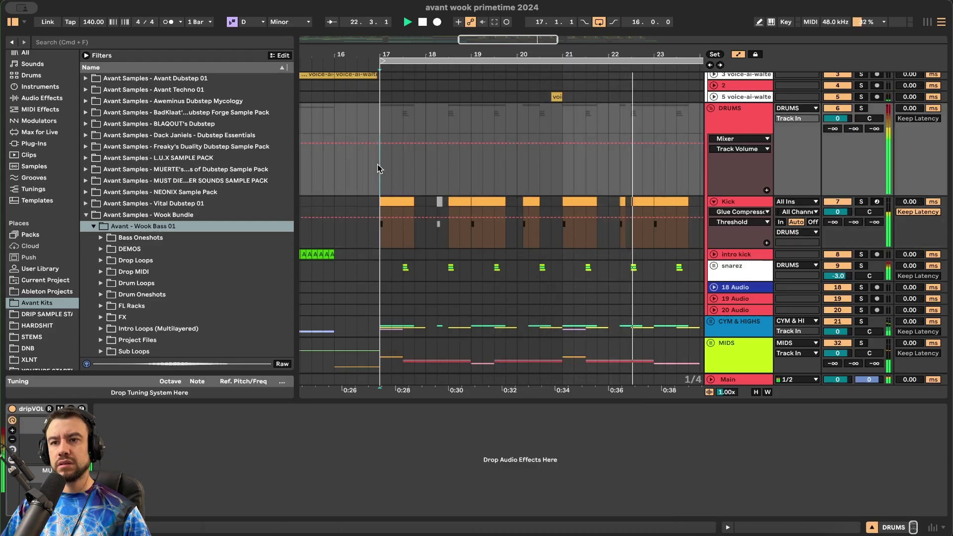
scroll(460, 286, up, 3)
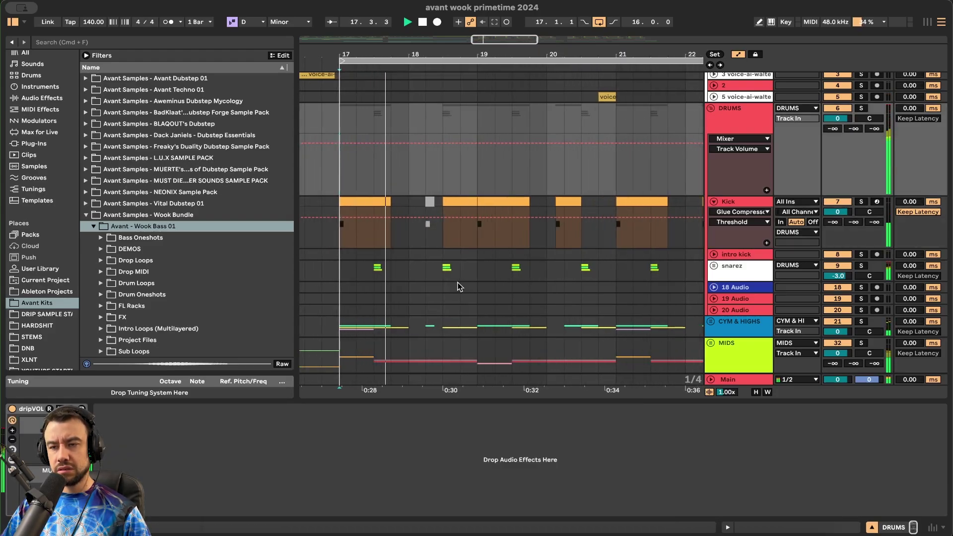
- Show the snarez group's devices, search the browser for "reverb" and add Reverb after DRIP - TT
click(449, 403)
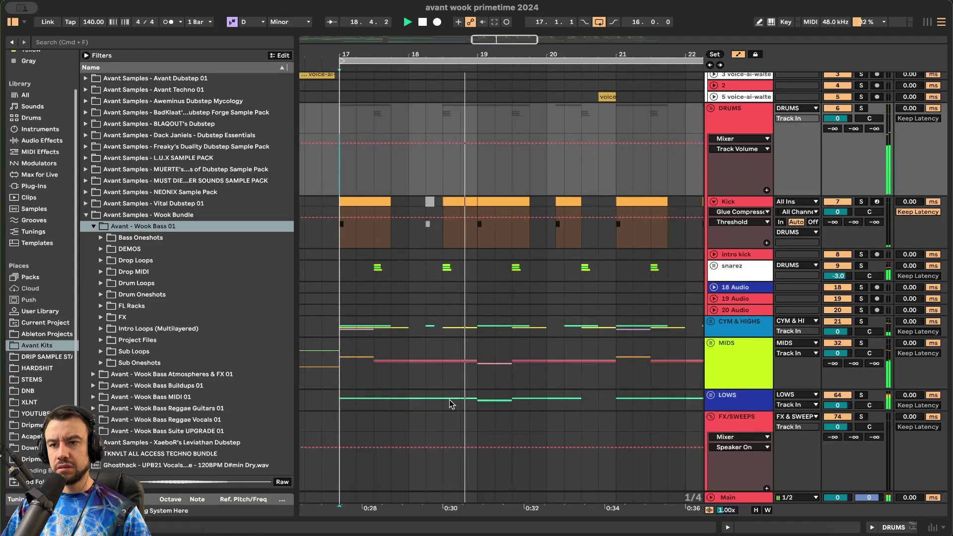
scroll(449, 402, down, 3)
double_click(736, 271)
key(super+f)
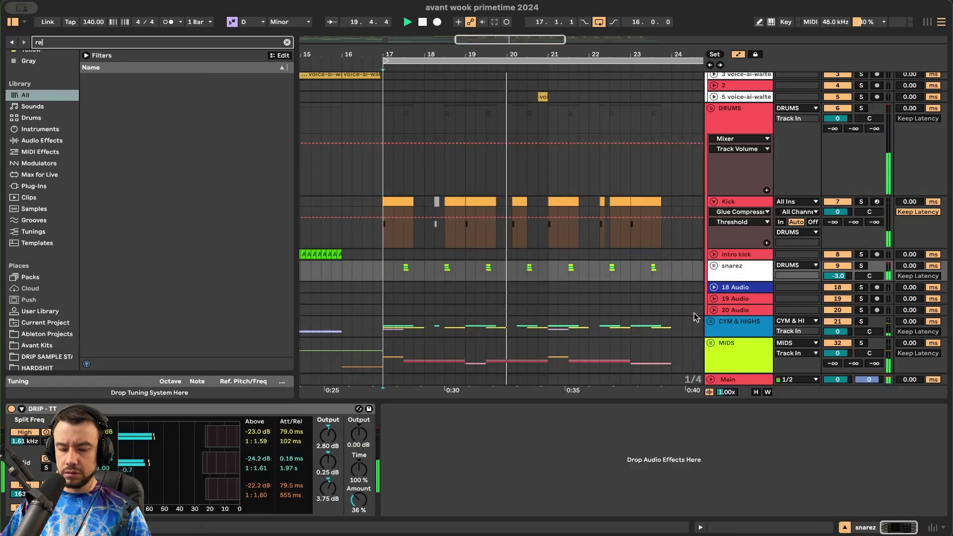
text(reverb)
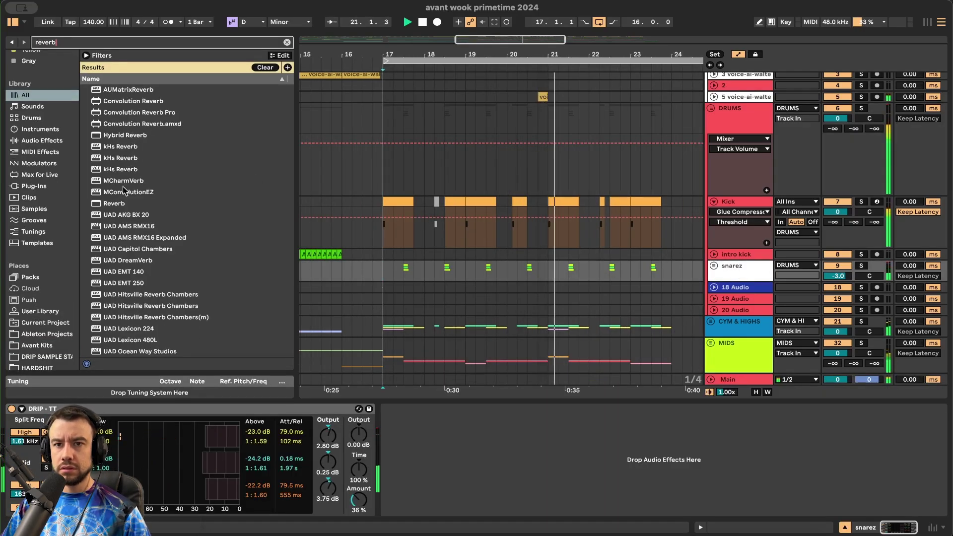
click(120, 204)
drag(424, 299, 571, 427)
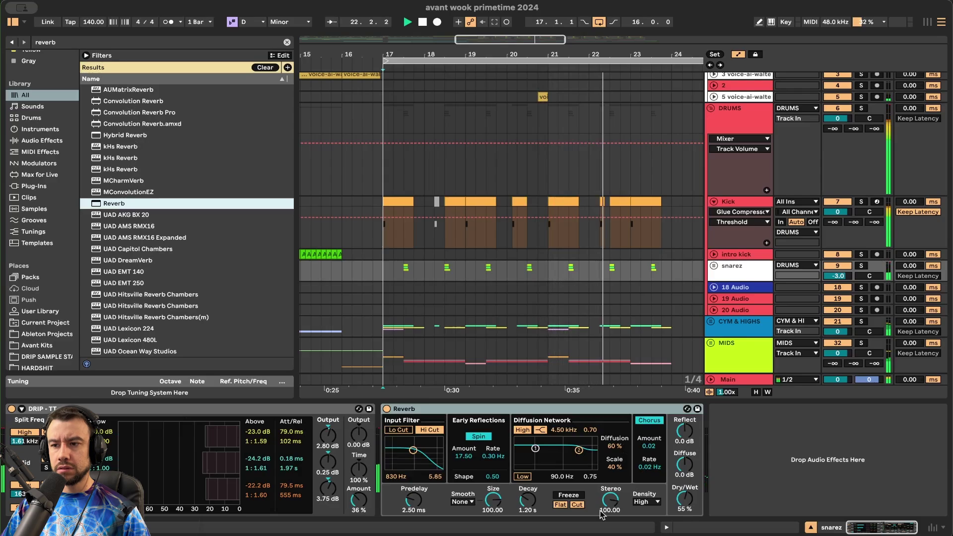
- Set the snarez Reverb's Decay to 4.76 s and Dry/Wet to 38 %
drag(685, 499, 684, 493)
drag(539, 501, 540, 482)
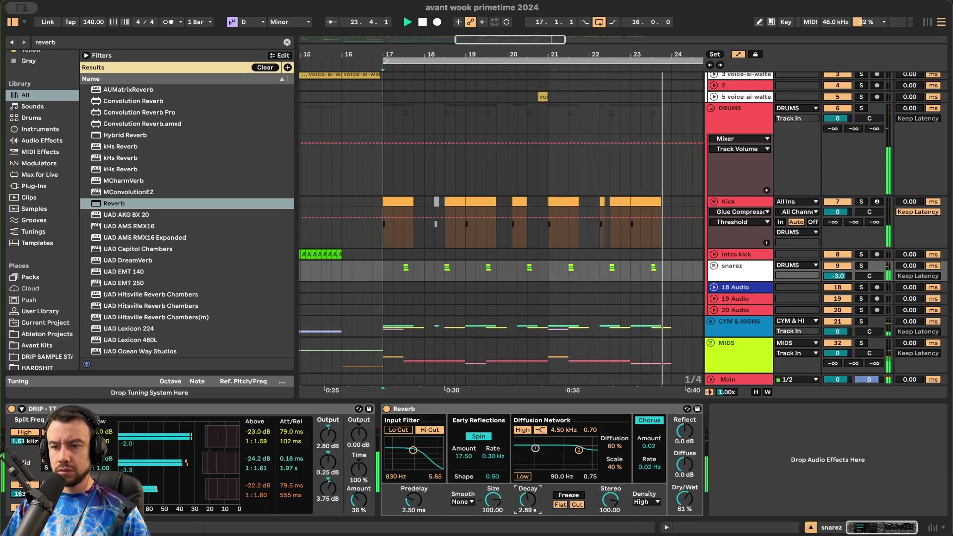
right_click(685, 500)
click(388, 410)
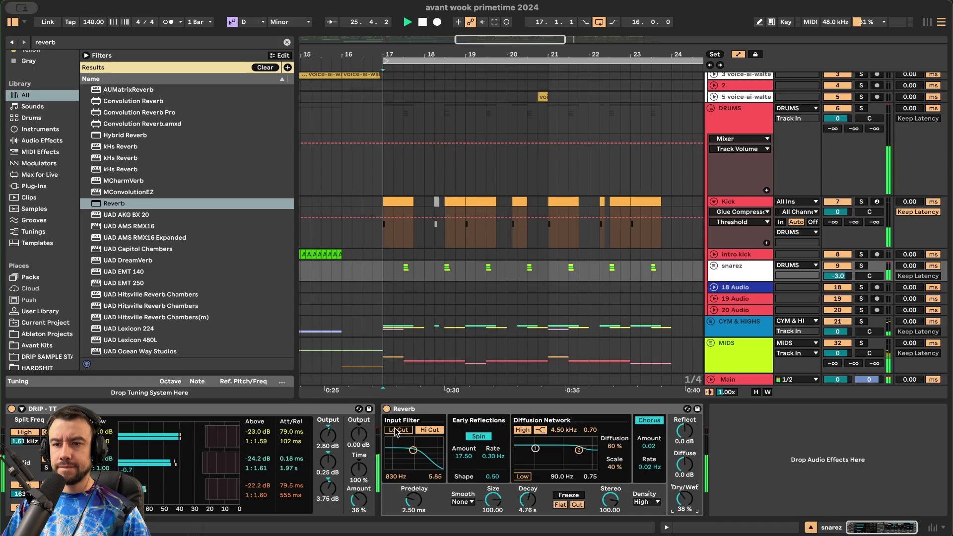
- Show the snarez Reverb's Device On automation and switch the effect on from the snare at 18.3
right_click(388, 411)
click(412, 416)
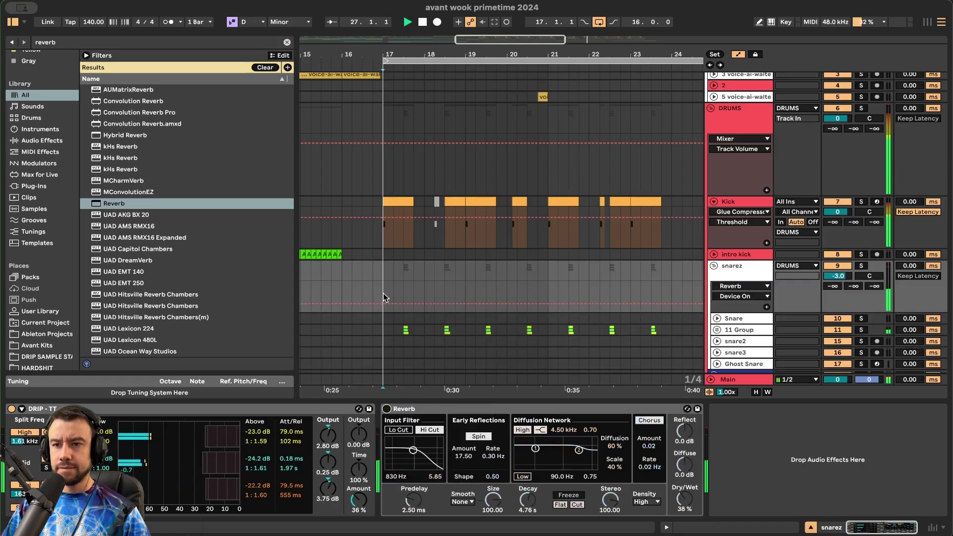
scroll(405, 308, down, 2)
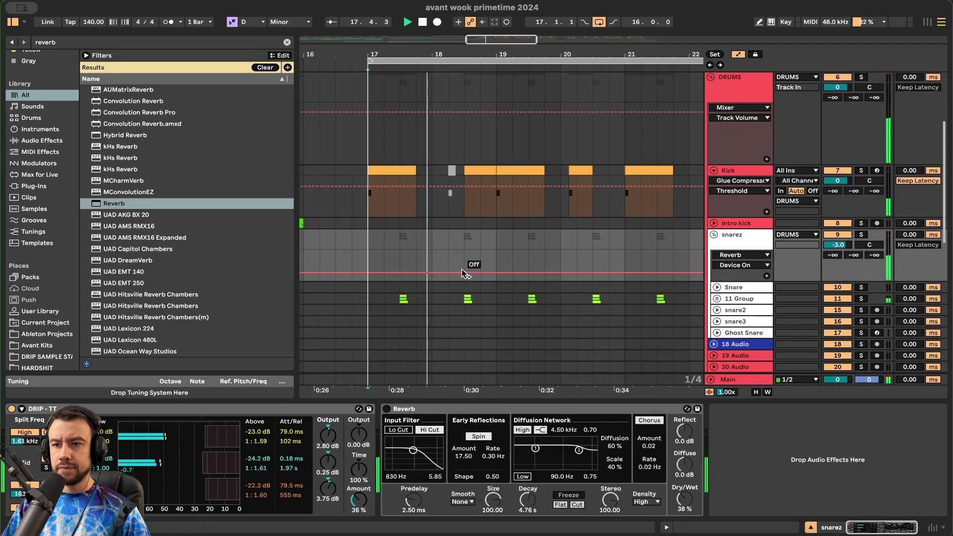
drag(484, 272, 465, 258)
- Set the snarez Reverb's Dry/Wet to 21 % and bring its Device On automation back into view
scroll(491, 274, down, 4)
drag(685, 500, 684, 511)
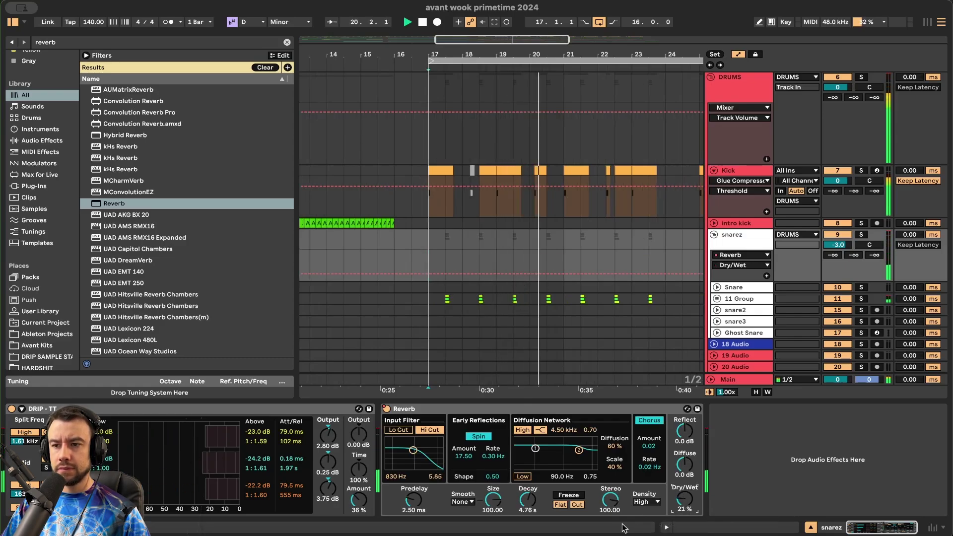
right_click(386, 409)
click(395, 408)
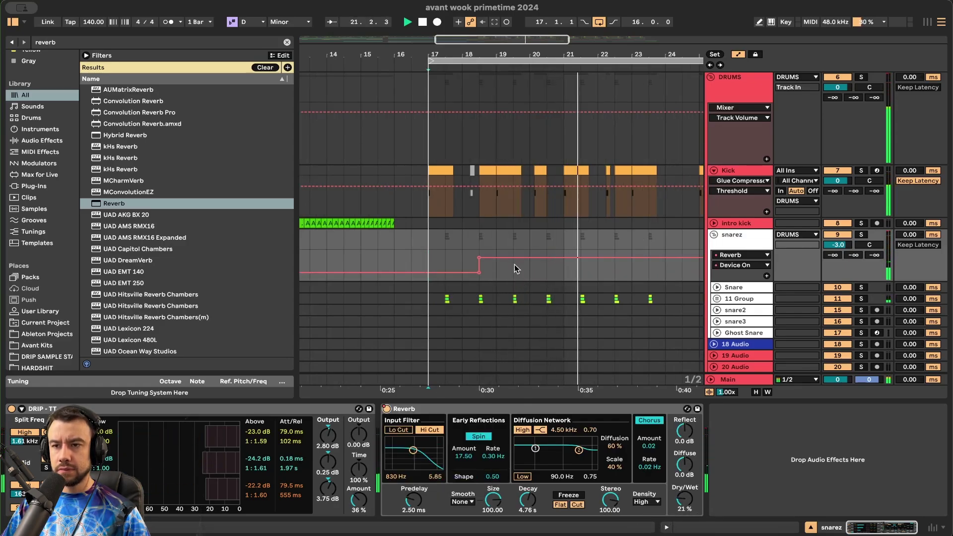
- Switch the Reverb off at 19.3 and duplicate the three bars of automation starting at bar 17 to bar 20
drag(514, 259, 513, 272)
drag(432, 258, 530, 256)
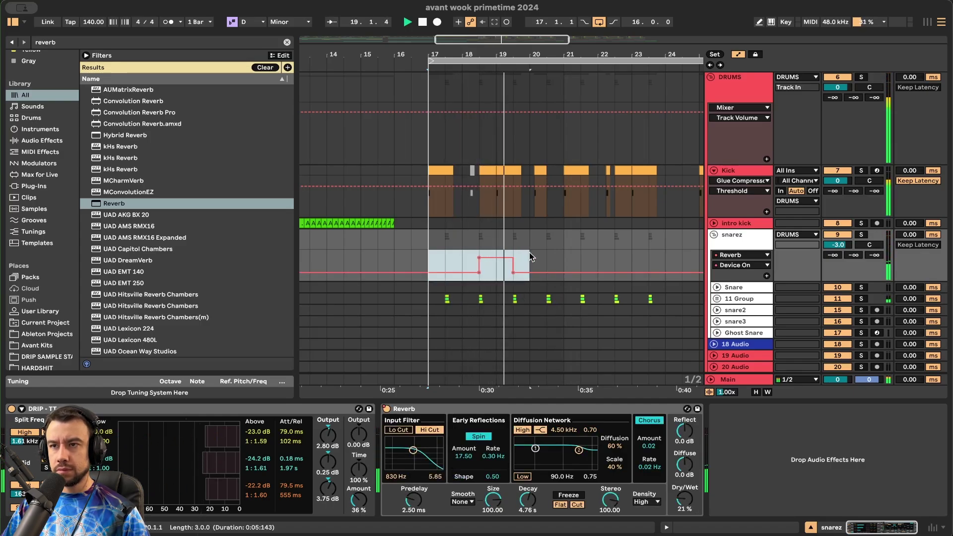
key(ctrl+d)
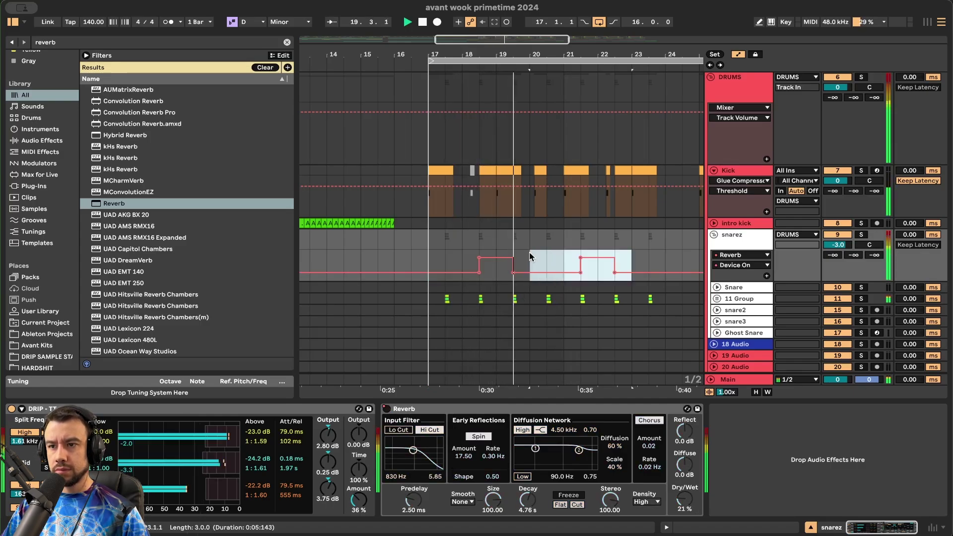
- Duplicate the snarez group's eight bars from bar 17, including snare clips and reverb automation, to bars 25–33
click(584, 299)
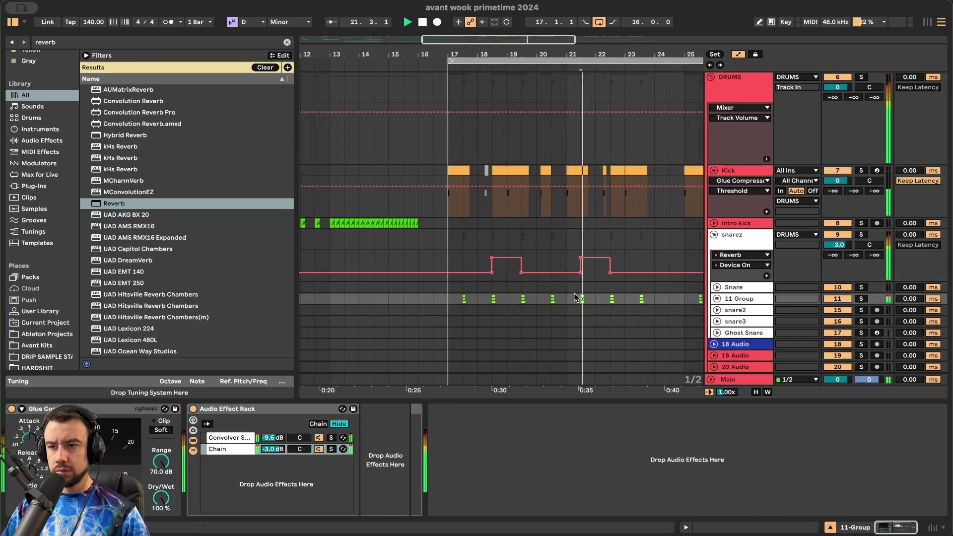
scroll(585, 288, down, 4)
scroll(591, 283, up, 6)
scroll(591, 283, down, 2)
scroll(591, 283, right, 3)
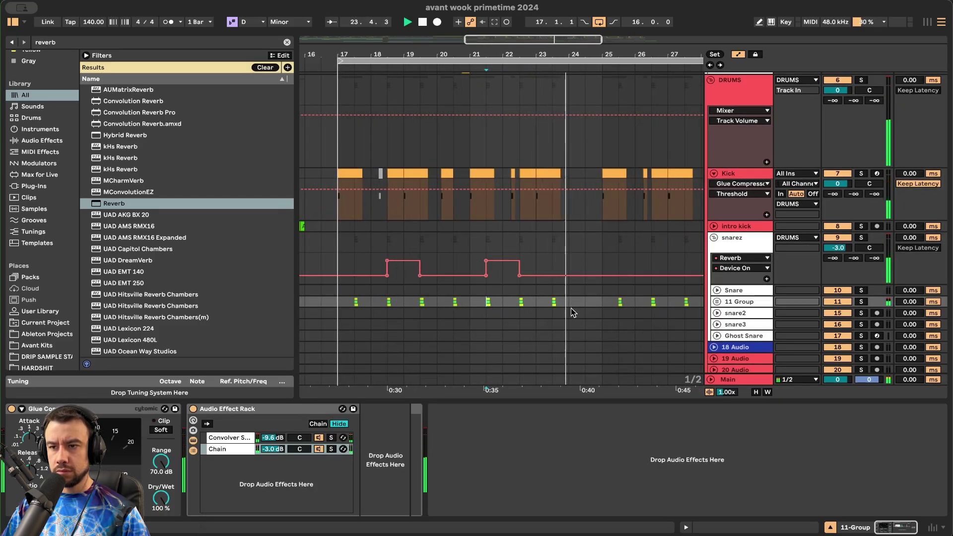
scroll(576, 297, down, 3)
drag(590, 251, 432, 251)
key(ctrl+d)
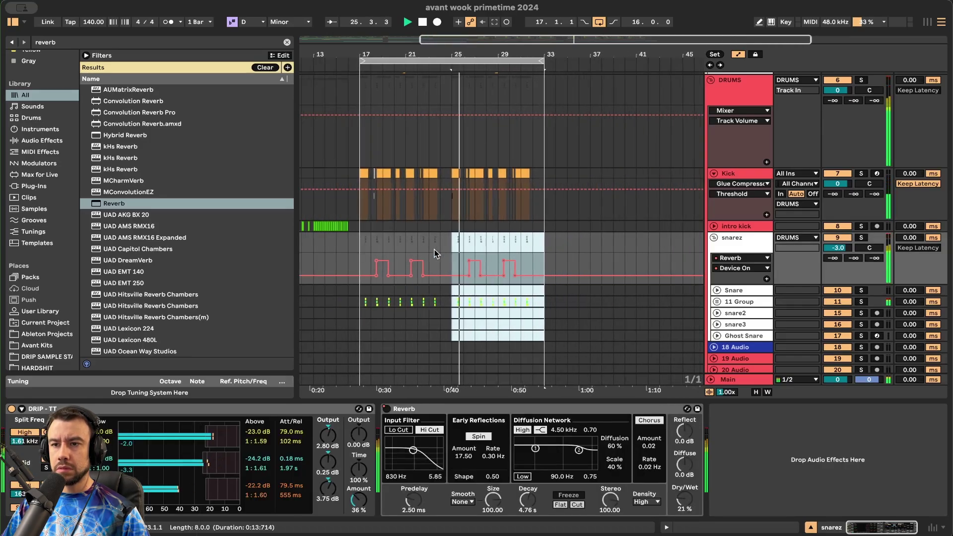
- Hide the device view and shorten the Reverb's on-sections in bars 26 and 18 to end at bars 27 and 19
click(430, 400)
scroll(432, 400, up, 3)
scroll(432, 400, left, 1)
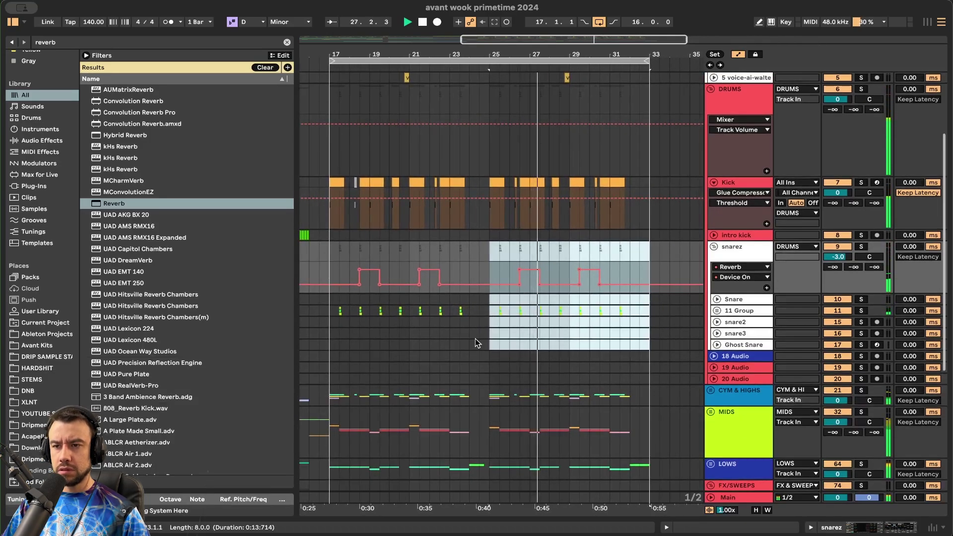
scroll(501, 278, up, 3)
click(552, 280)
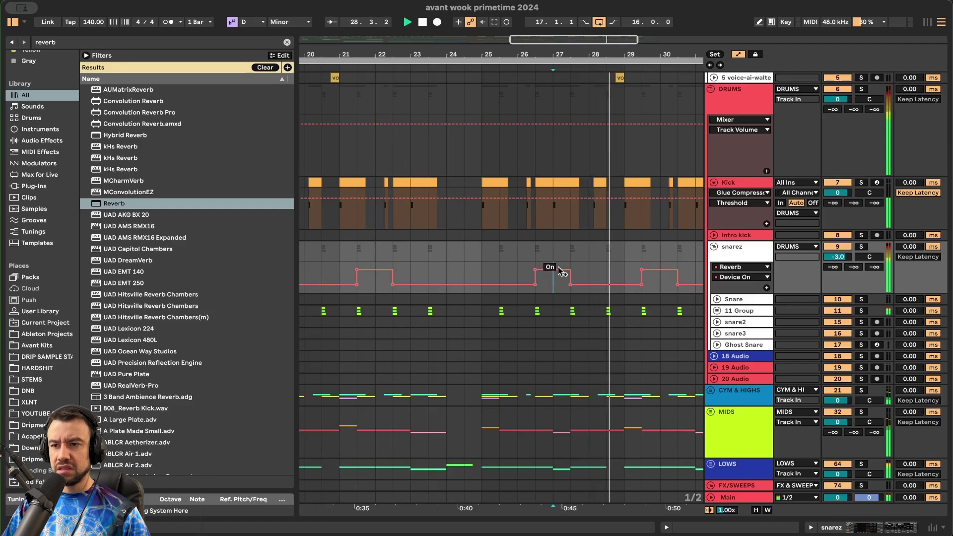
scroll(447, 278, left, 5)
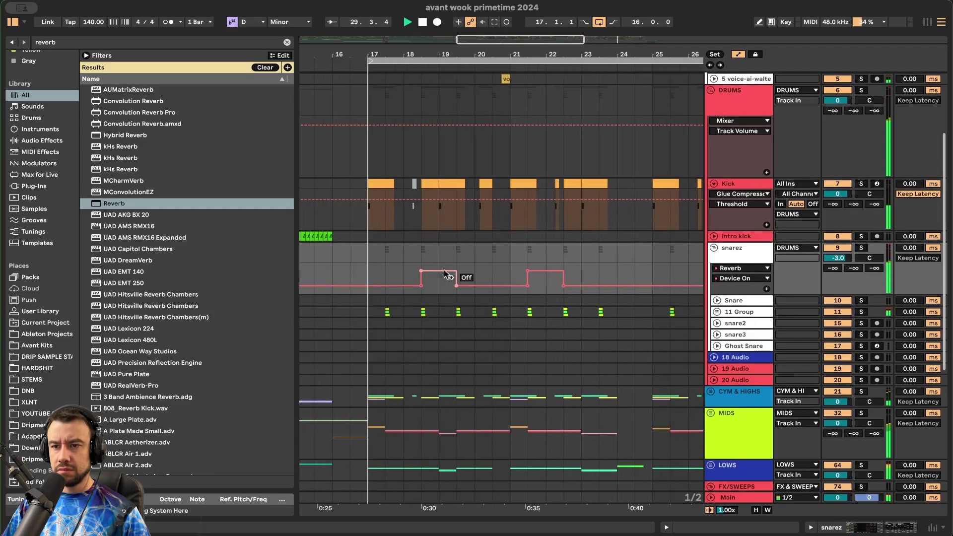
drag(447, 272, 447, 285)
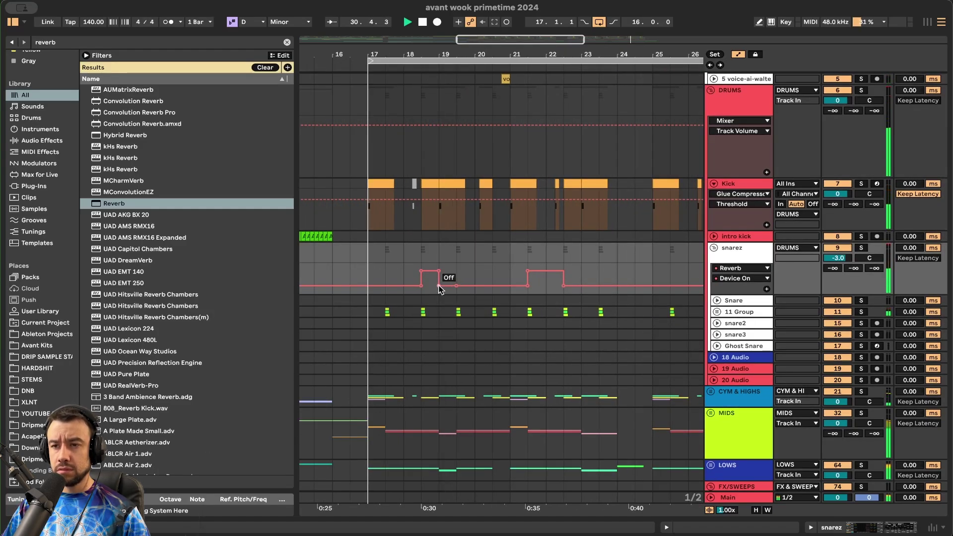
- Replay the drop from bar 17 to hear the snare reverb changes
scroll(440, 285, down, 5)
click(419, 163)
key(space)
key(space)
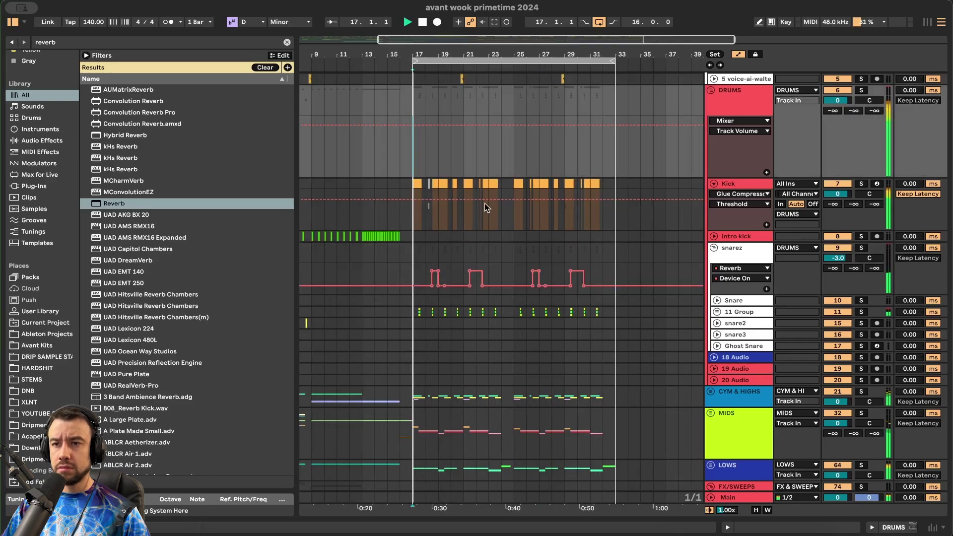
- Add a new audio track below the 5 voice-ai-walter track
scroll(486, 206, up, 5)
scroll(486, 206, right, 1)
key(super+t)
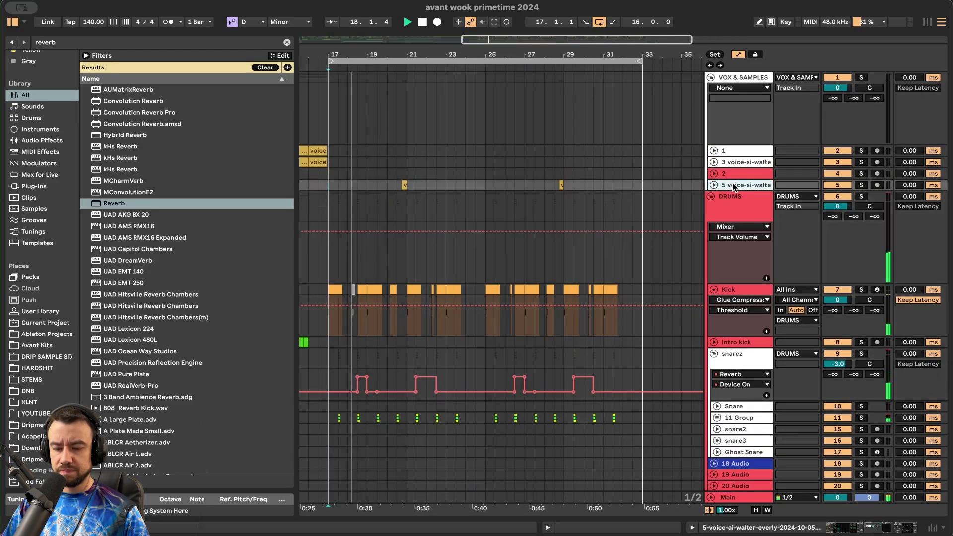
- Copy the short voice clip near the end of bar 20 to 24.4 and unfold its track to check the placement
scroll(397, 208, up, 3)
drag(437, 184, 607, 184)
double_click(606, 185)
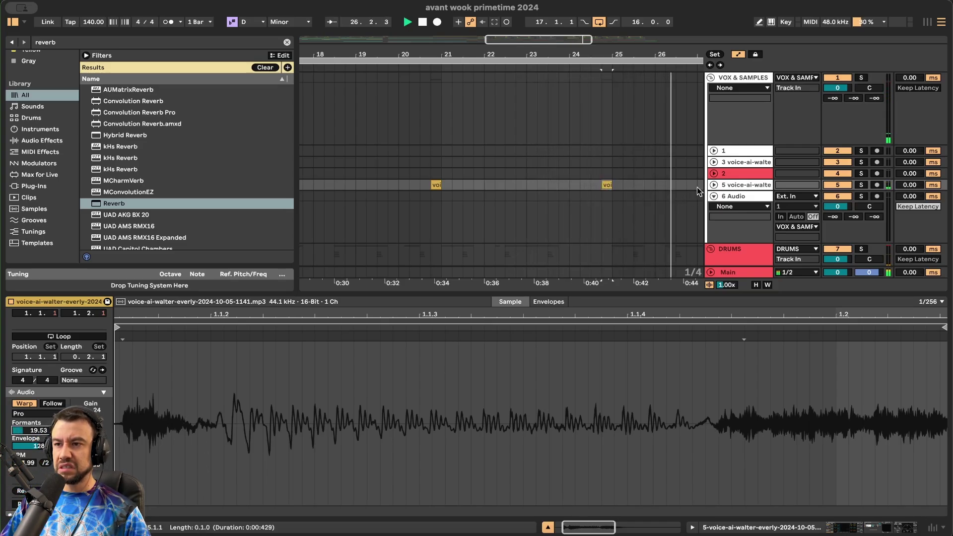
click(713, 186)
scroll(612, 204, up, 5)
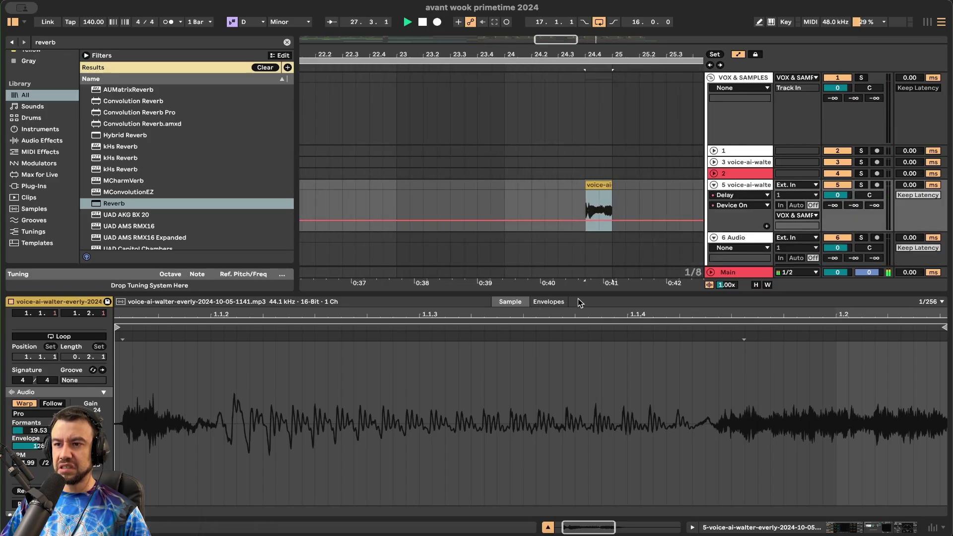
key(super+alt+l)
- Shorten the snarez Reverb's on-section starting at 29.3 so it ends at bar 30
scroll(579, 298, down, 10)
scroll(579, 298, down, 5)
scroll(502, 326, down, 3)
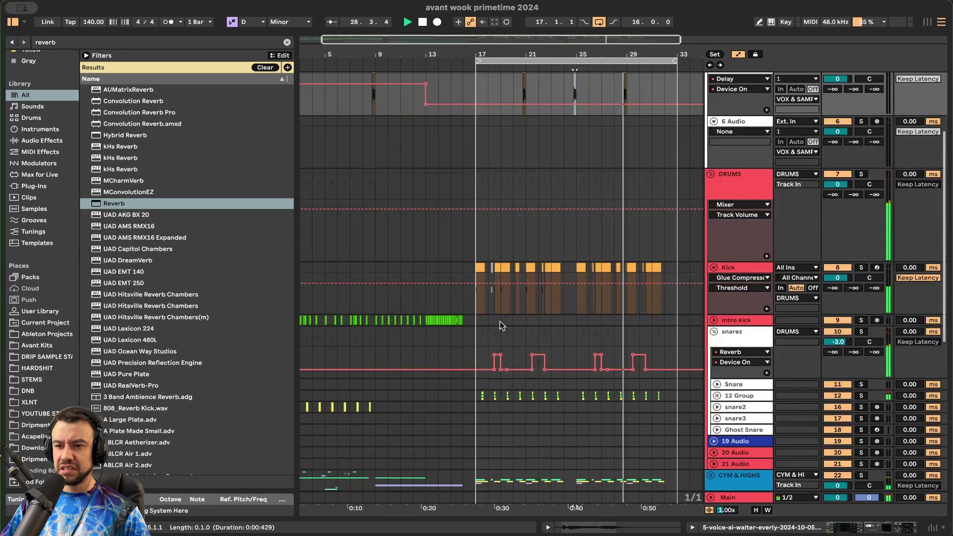
scroll(601, 366, up, 5)
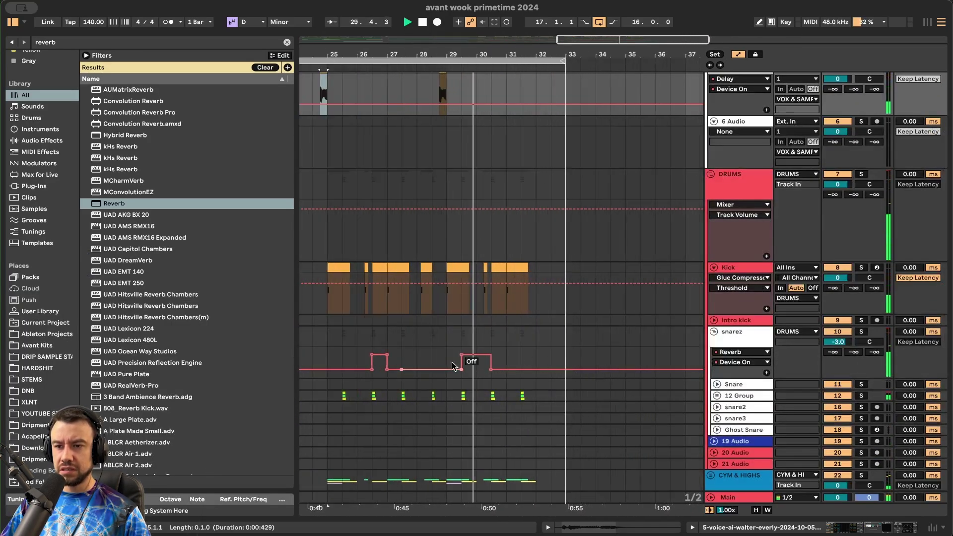
click(477, 356)
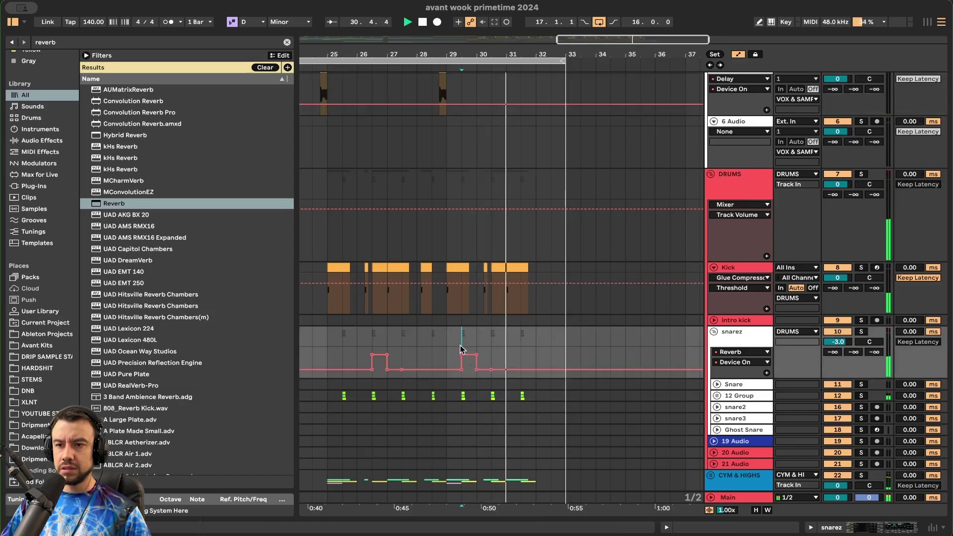
- Try to shorten the snarez Reverb's on-section starting at 21.3 so it ends at about 22.2
scroll(463, 351, down, 3)
scroll(437, 353, up, 3)
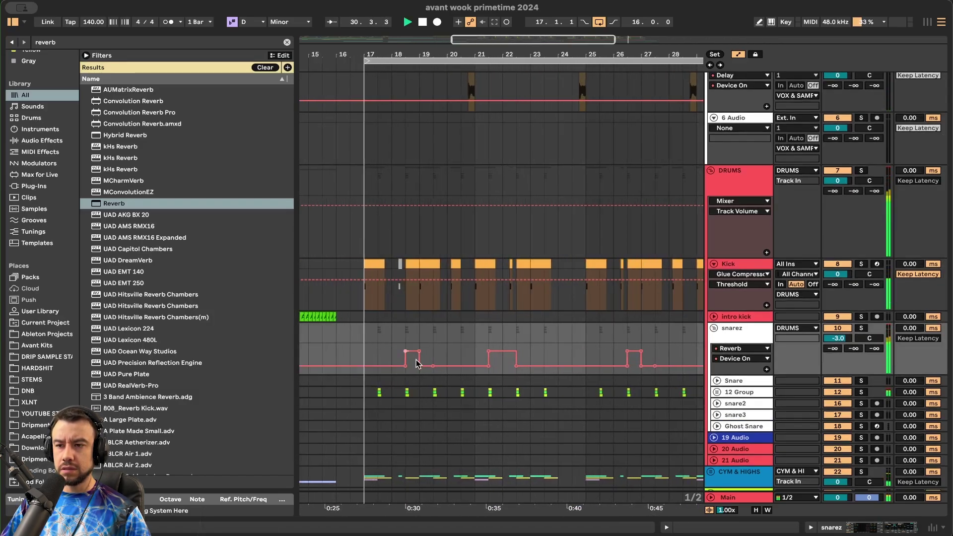
scroll(397, 358, up, 4)
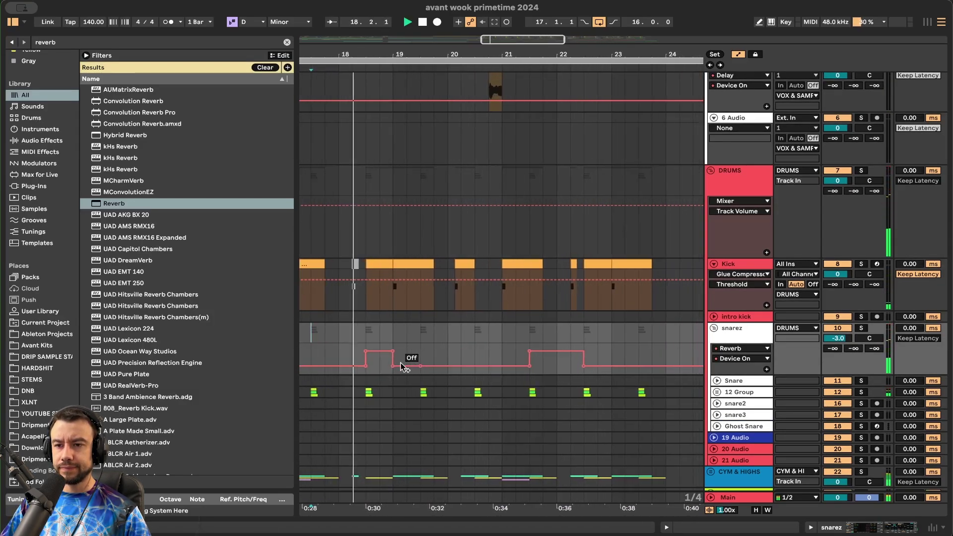
scroll(390, 368, down, 2)
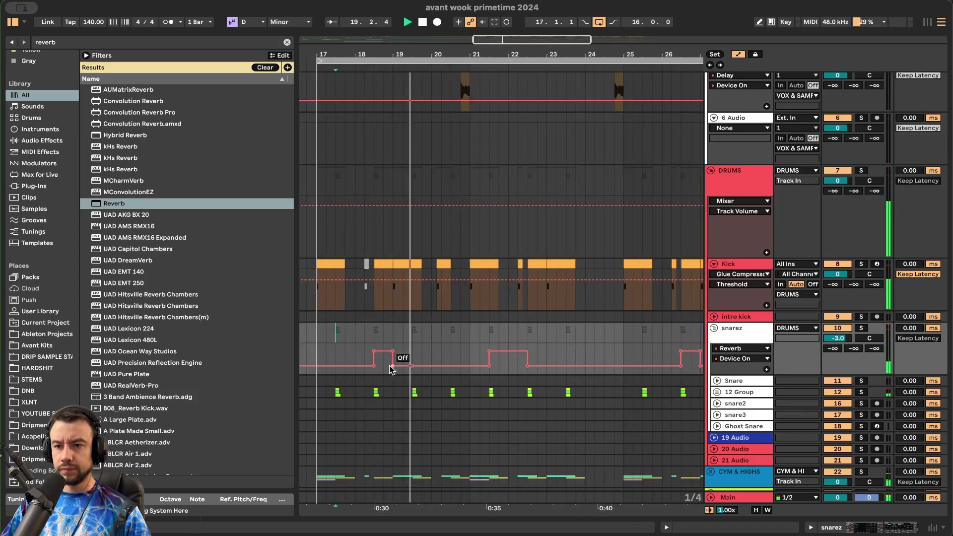
scroll(494, 376, up, 2)
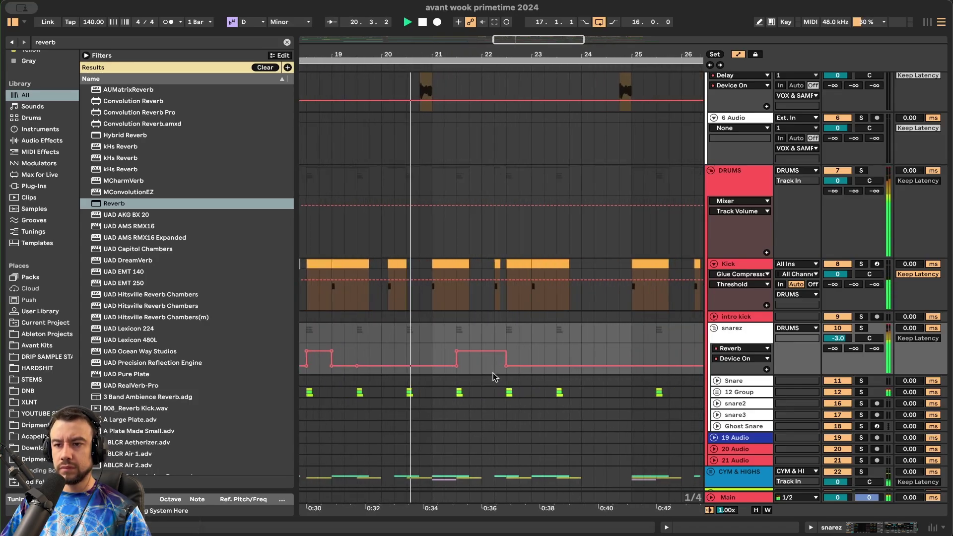
drag(506, 366, 494, 366)
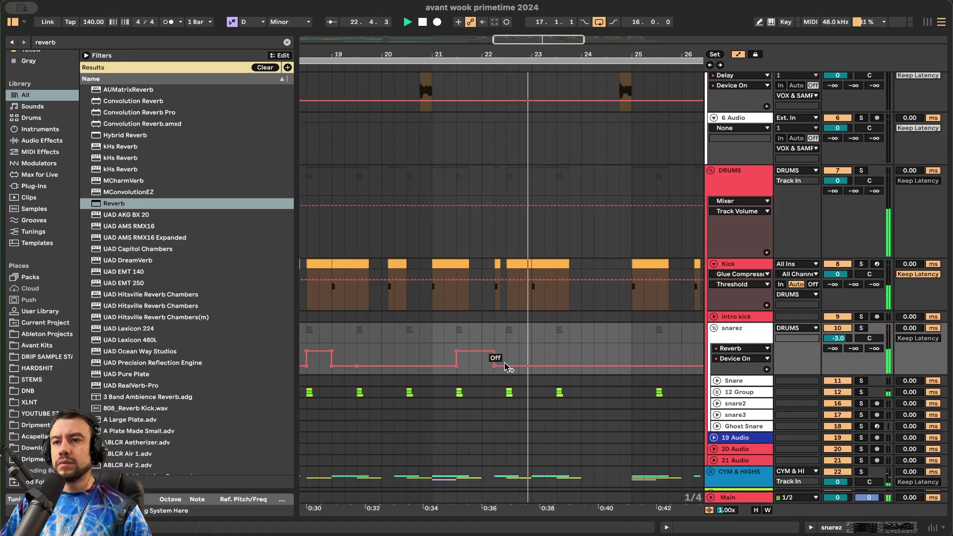
- Unfold the LOWS group and its 68 Avant - Wook Bass track, focusing on the bass fill at bar 24
scroll(506, 369, down, 2)
scroll(509, 385, down, 2)
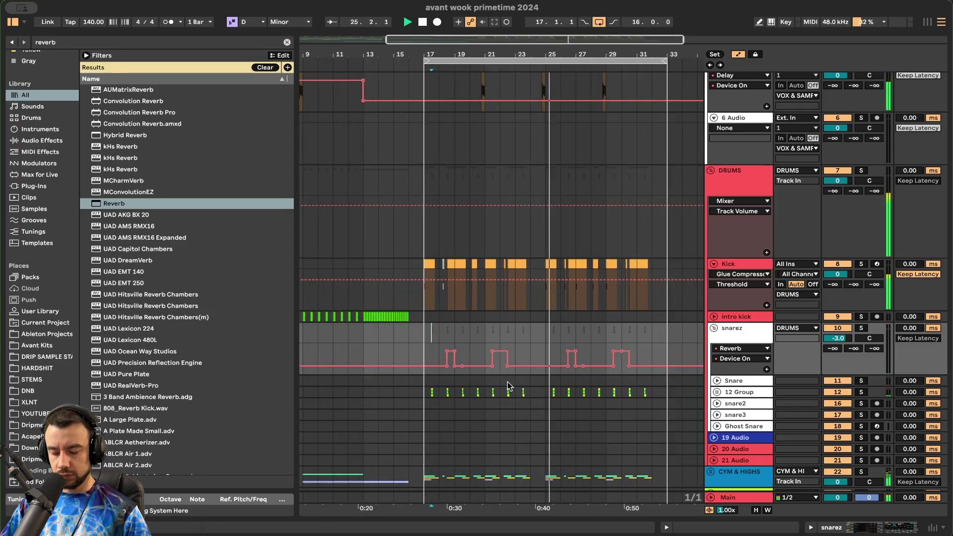
scroll(507, 367, up, 5)
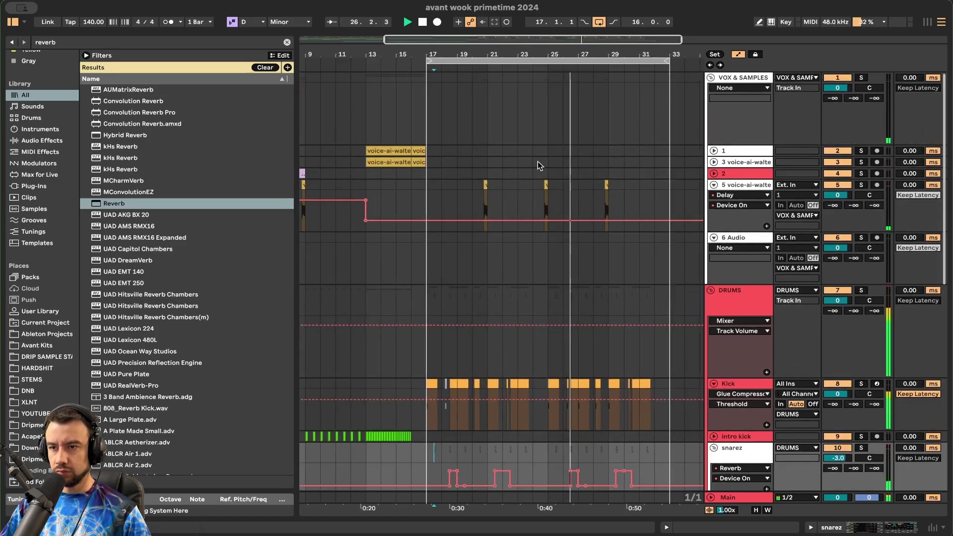
scroll(539, 314, down, 15)
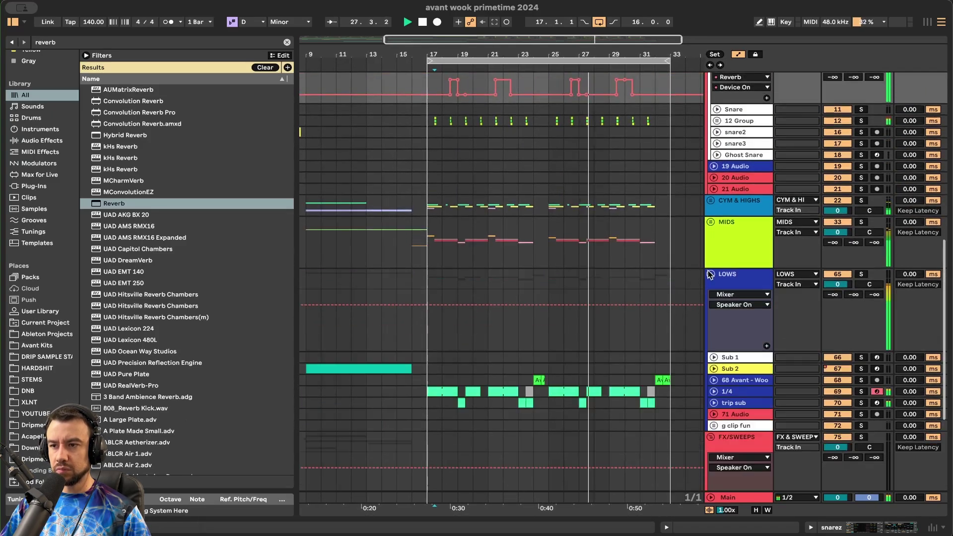
scroll(547, 366, up, 5)
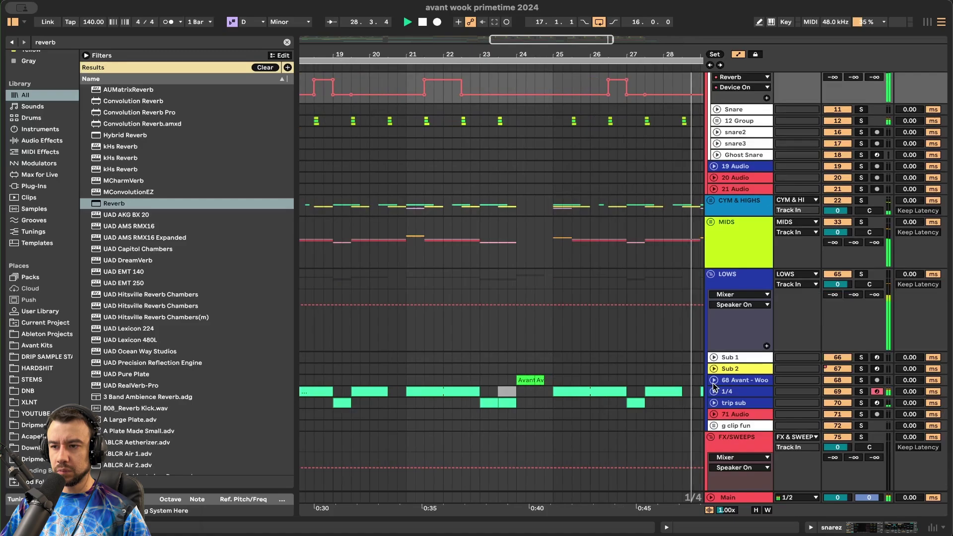
scroll(588, 386, up, 5)
click(714, 380)
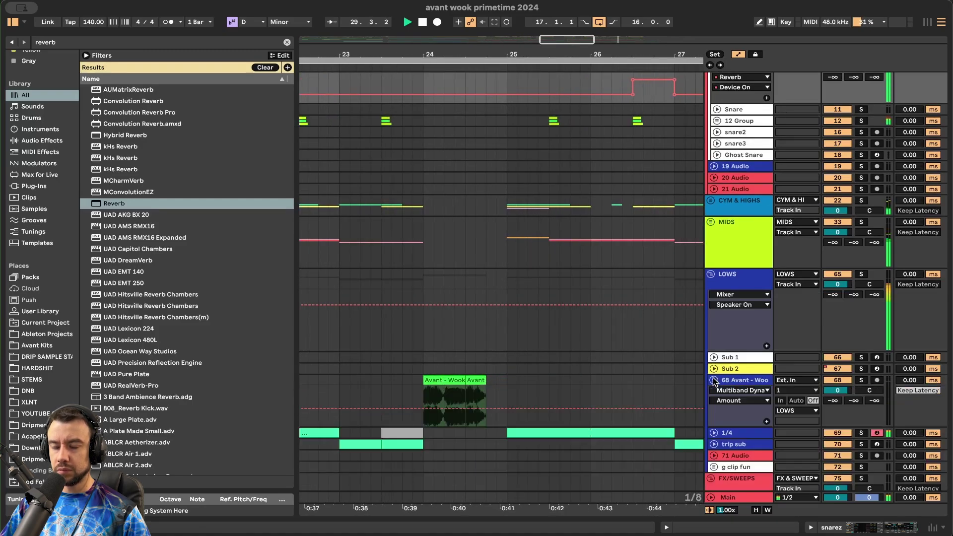
- Turn the two bass loop pieces at bar 24 into one three-beat clip and open its envelopes
click(454, 379)
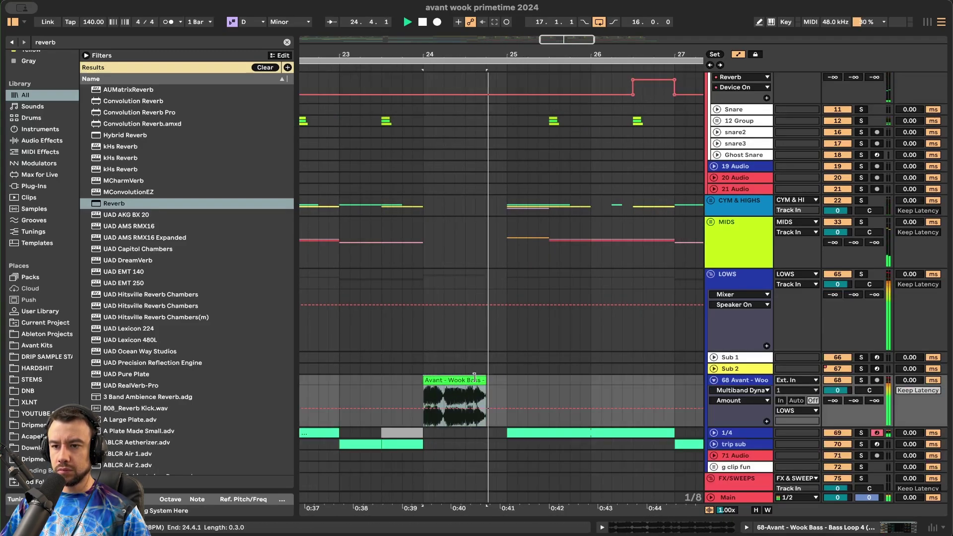
double_click(464, 381)
click(552, 303)
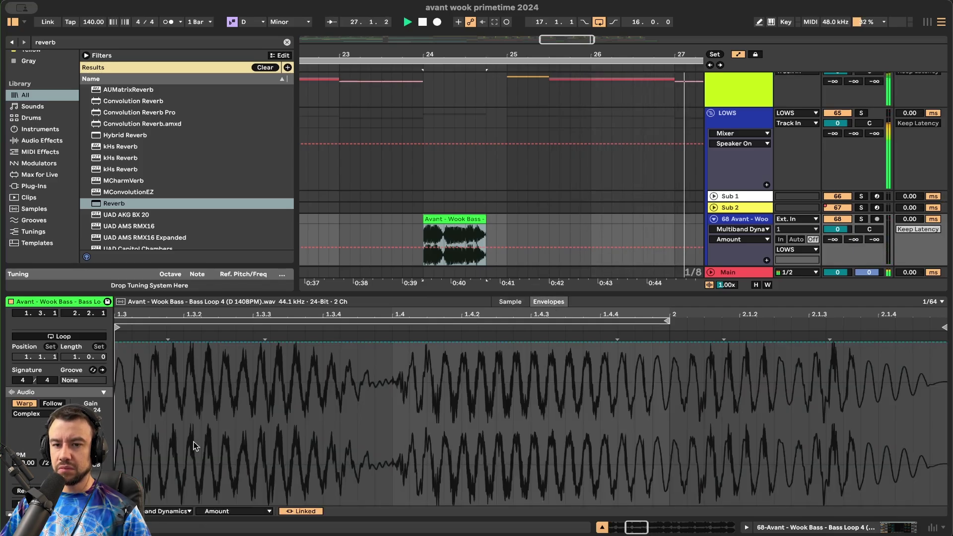
- Ramp the bass clip's Transposition envelope from 0 st at 1.4 down to -12 st at its end, then hide the clip view
click(177, 510)
click(142, 474)
click(233, 511)
click(221, 439)
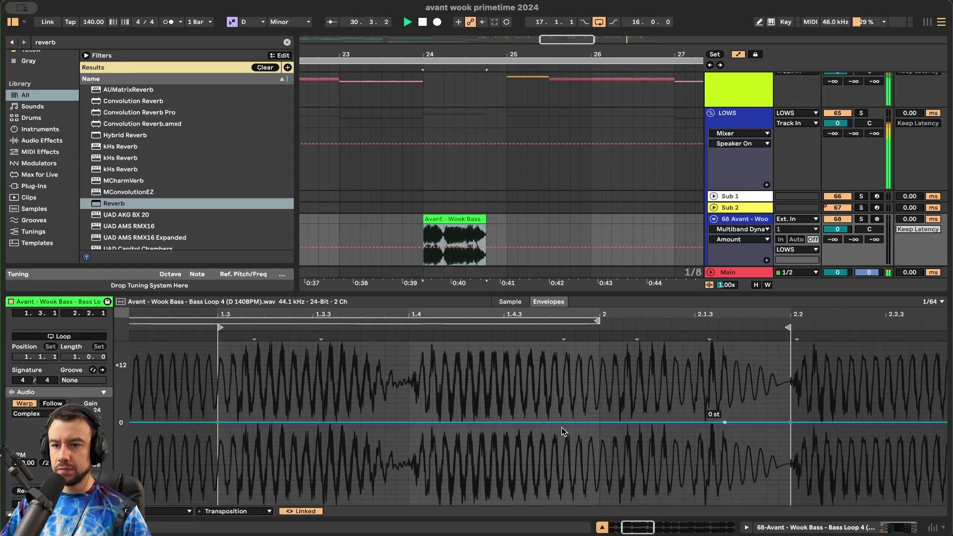
drag(468, 422, 790, 480)
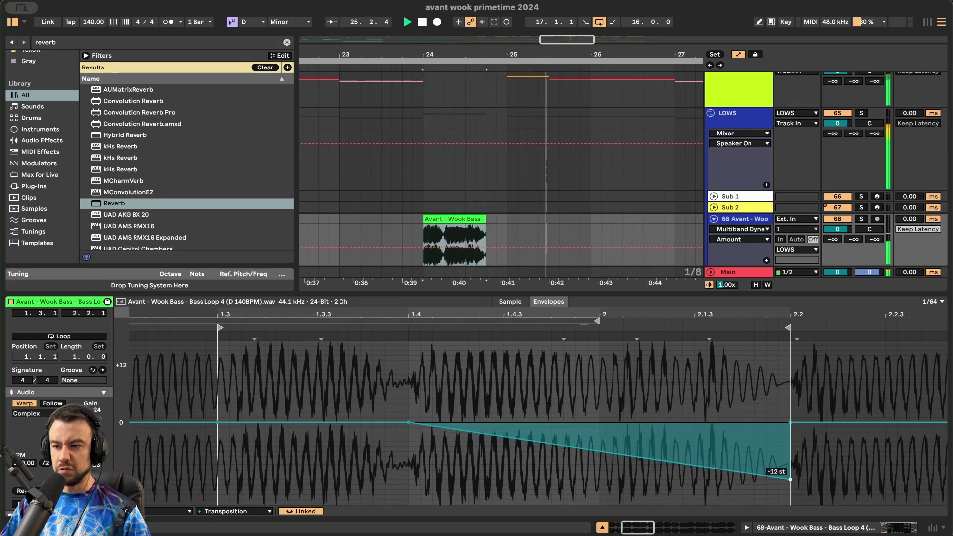
key(super+alt+l)
scroll(466, 296, down, 8)
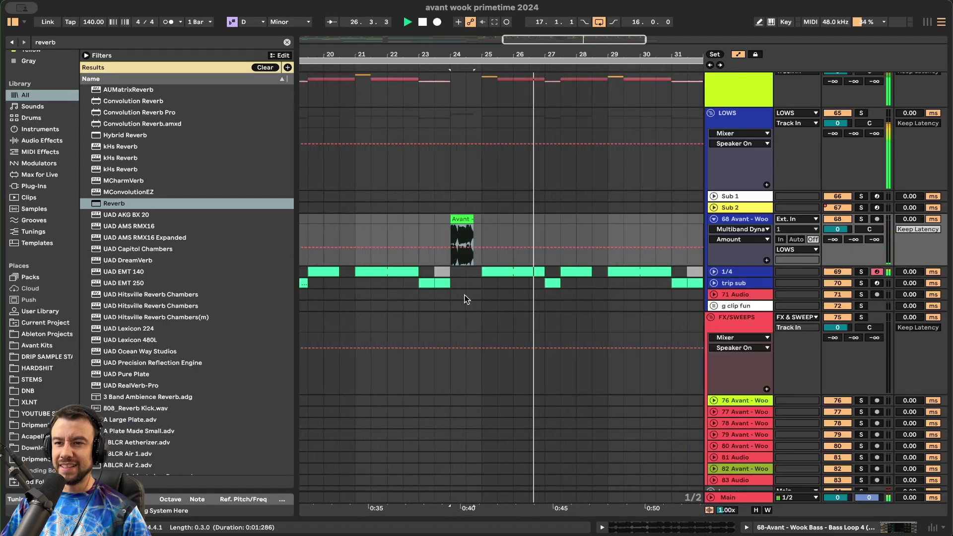
- Turn off the arrangement loop, play the track from the start and fold all the groups
key(space)
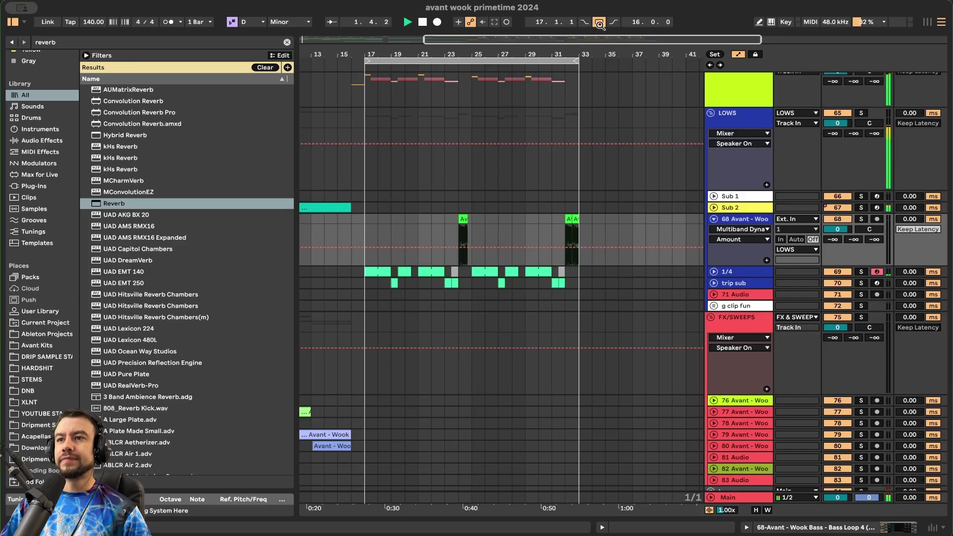
key(super+l)
click(437, 396)
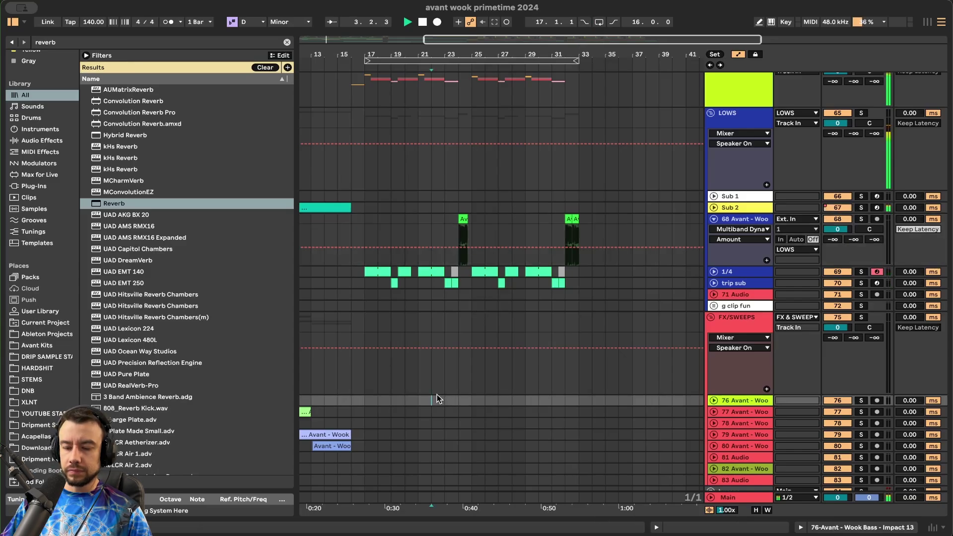
key(alt+u)
key(alt+u)
key(minus)
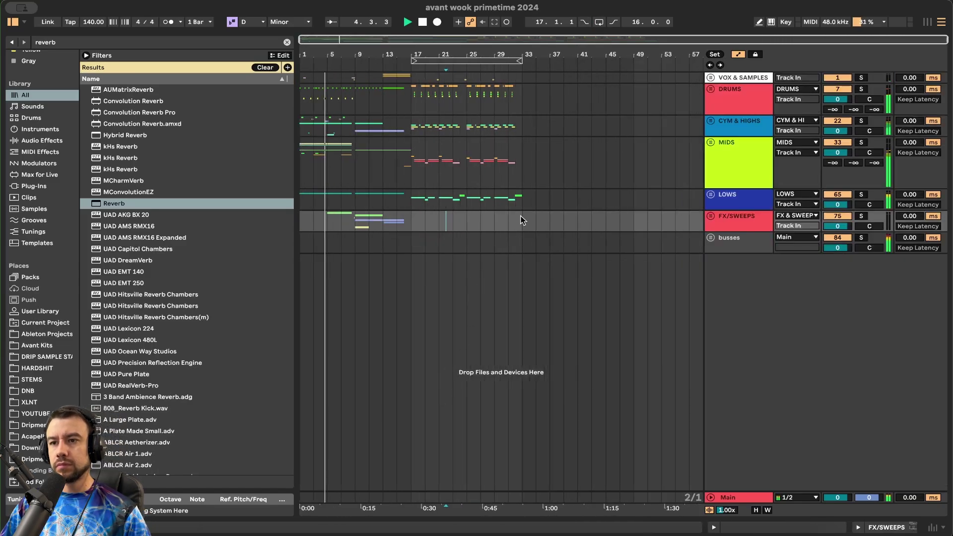
- Hide the browser and listen through the intro and build with the whole arrangement in view
mouse_move(523, 219)
mouse_down()
mouse_move(428, 54)
mouse_move(414, 56)
mouse_up()
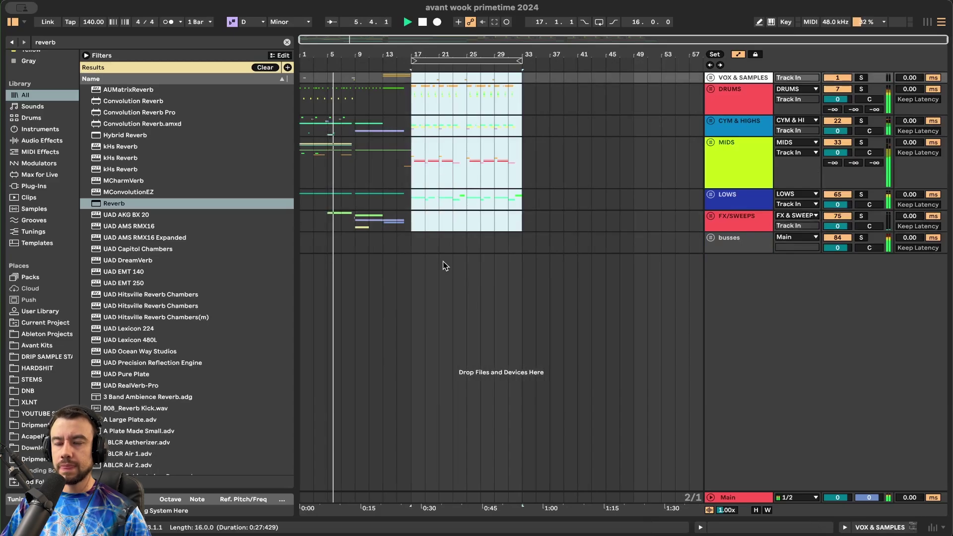
click(443, 261)
scroll(383, 263, up, 1)
scroll(384, 264, left, 1)
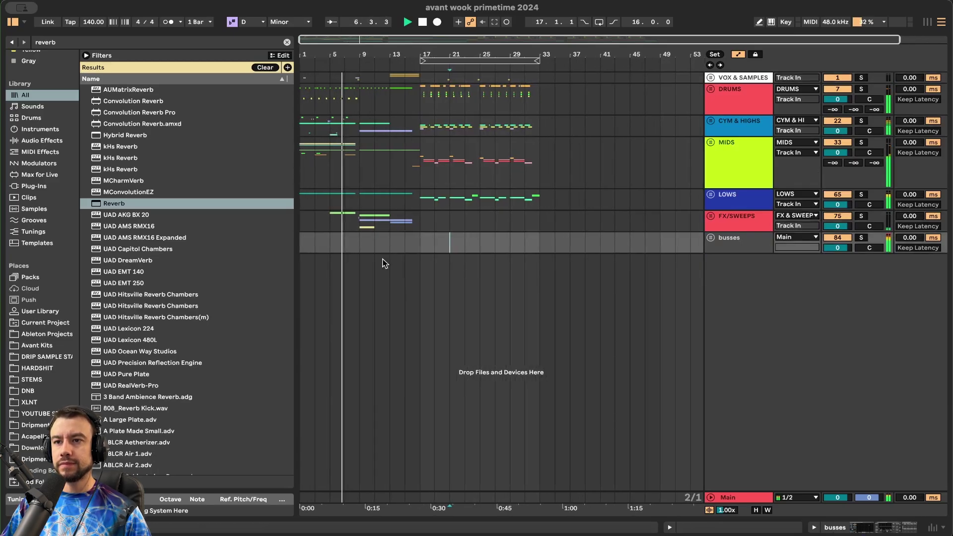
click(13, 21)
scroll(79, 182, up, 5)
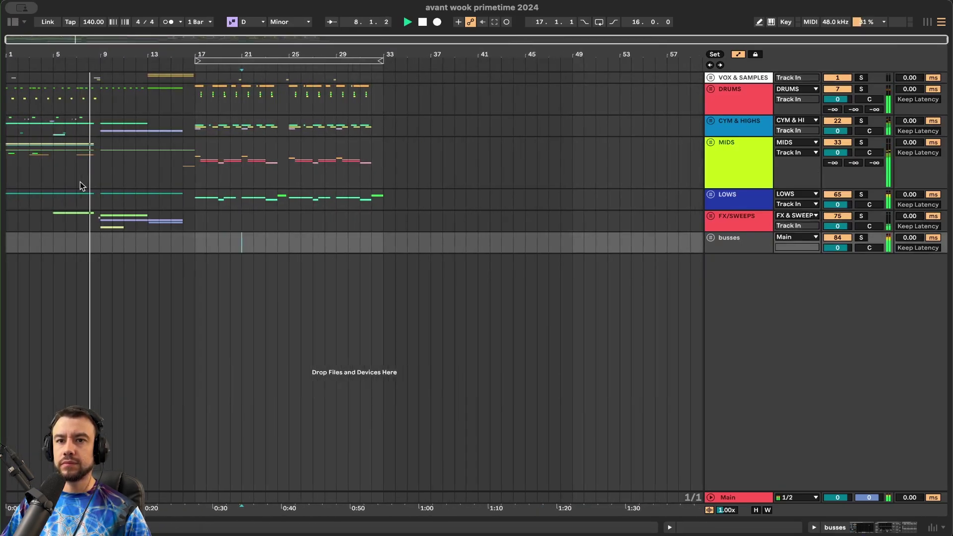
scroll(79, 182, left, 1)
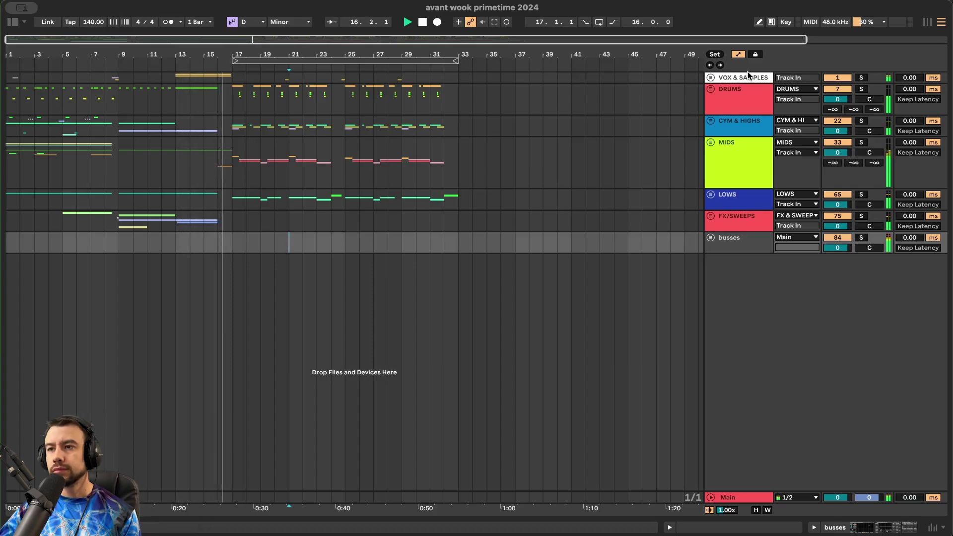
- Unfold the VOX & SAMPLES group and search the library for "dripment tag", changing the search to "dripment 009"
key(super+f)
text(dripment tag)
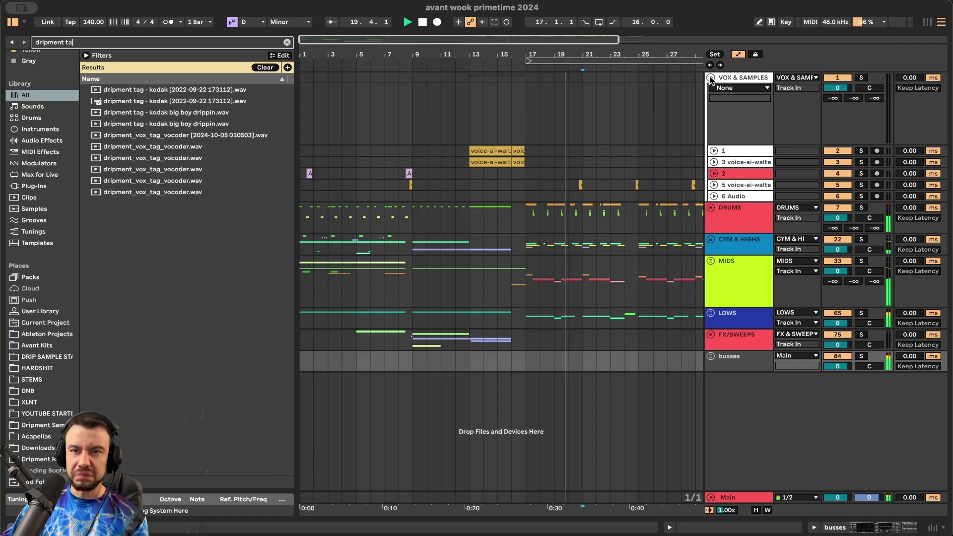
key(BackSpace)
key(BackSpace)
key(BackSpace)
text(009)
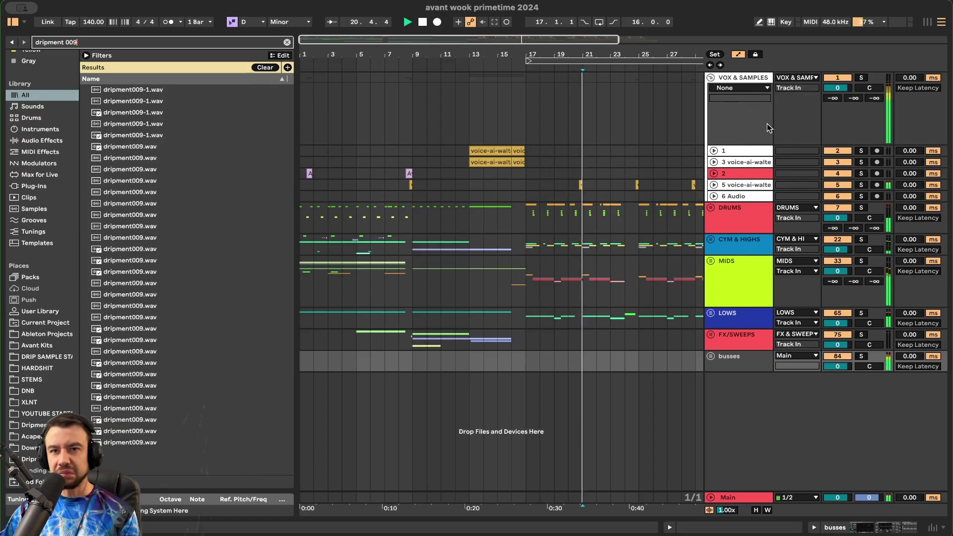
- Hide the browser and listen through the drop to the bass fill in bar 32
click(14, 23)
key(plus)
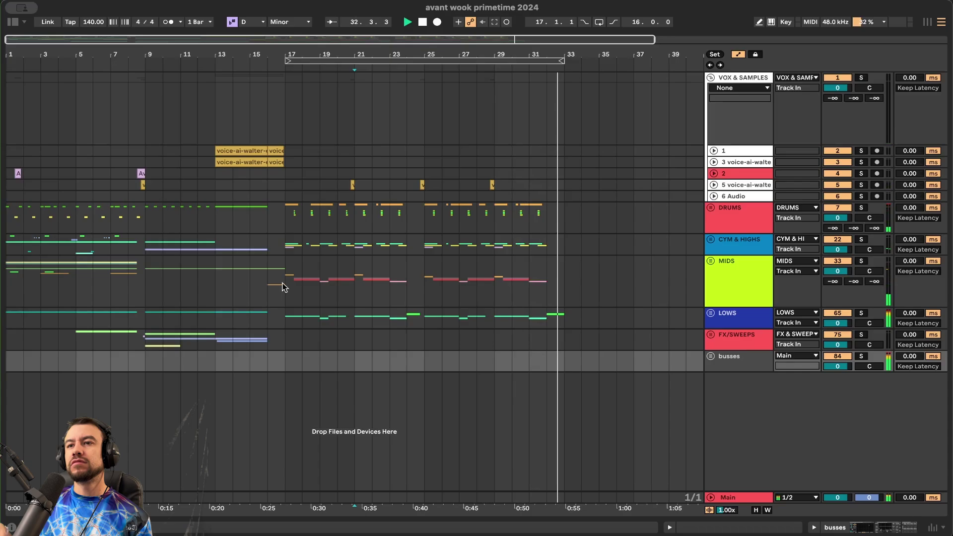
click(406, 320)
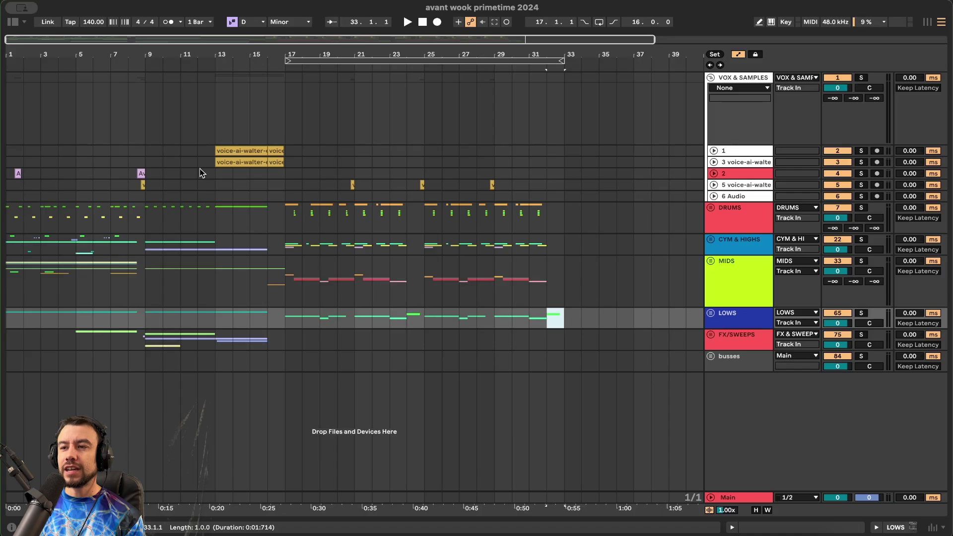
- Insert an audio track below 6 Audio in VOX & SAMPLES and place dripment009.wav on it just before bar 13
click(728, 198)
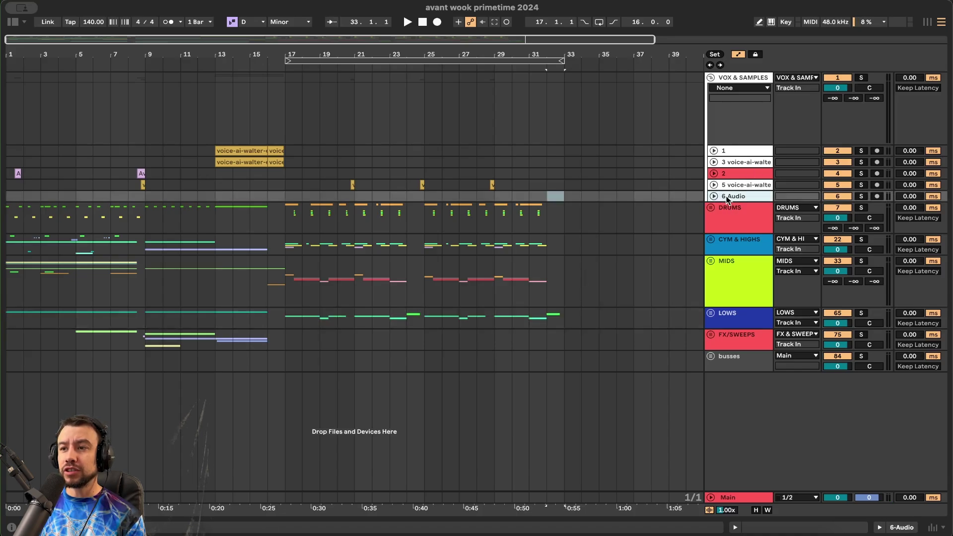
key(super+t)
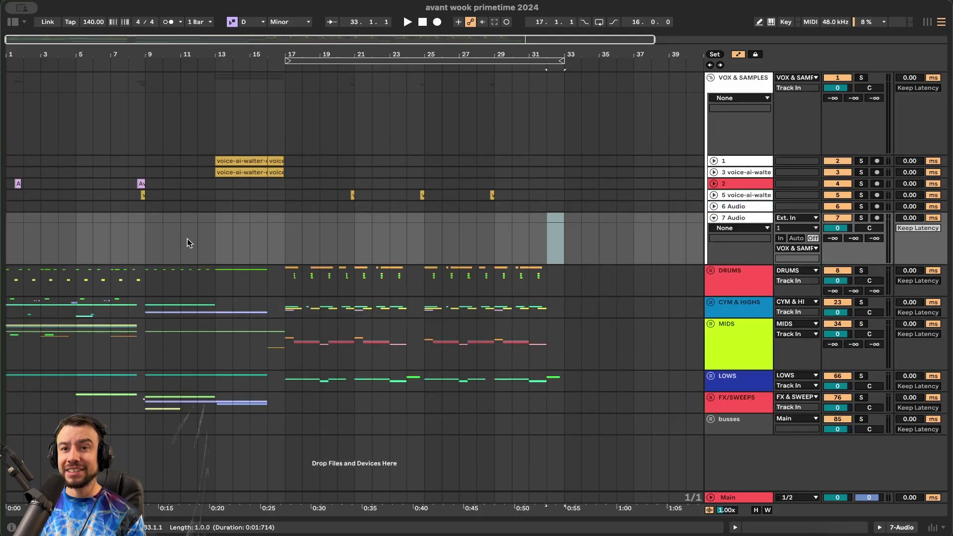
click(13, 21)
mouse_move(149, 237)
mouse_down()
mouse_move(479, 245)
mouse_move(530, 255)
mouse_move(509, 239)
mouse_move(507, 219)
mouse_up()
click(441, 225)
- Align the dripment009 clip to start at 12.4 and lower its track volume to -7.0 dB
key(space)
scroll(489, 228, up, 3)
scroll(490, 228, up, 1)
drag(493, 219, 499, 218)
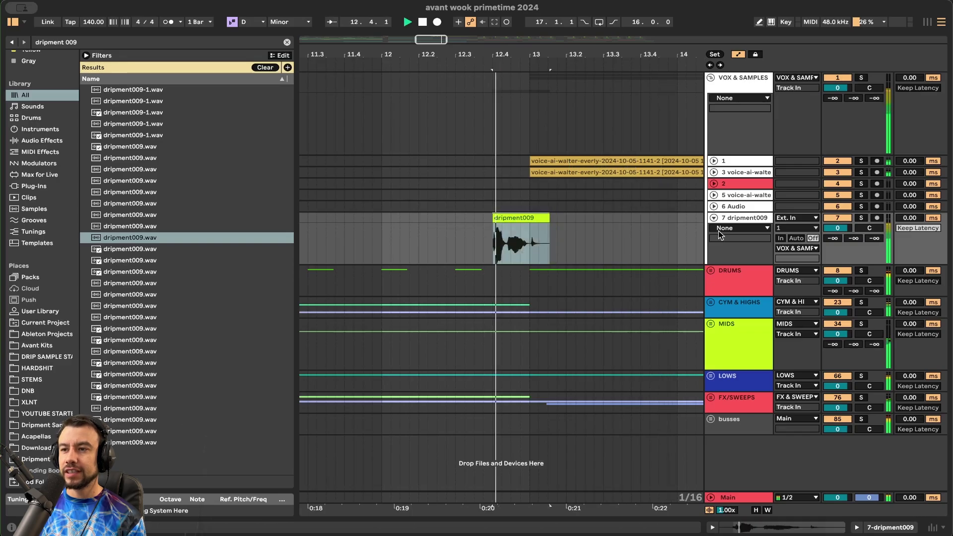
click(837, 228)
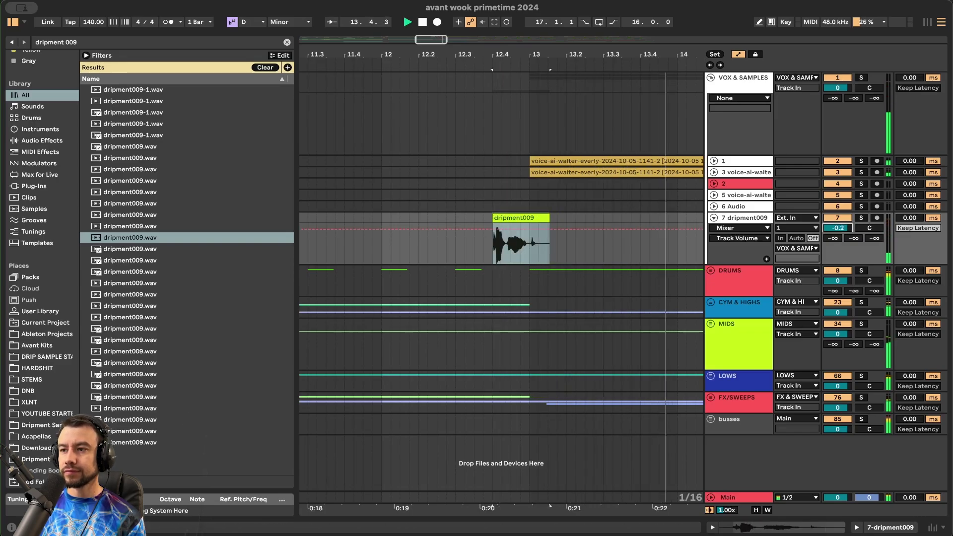
- Add Hybrid Reverb to the dripment009 track and set its Dry/Wet to 41%
double_click(752, 219)
text(reve)
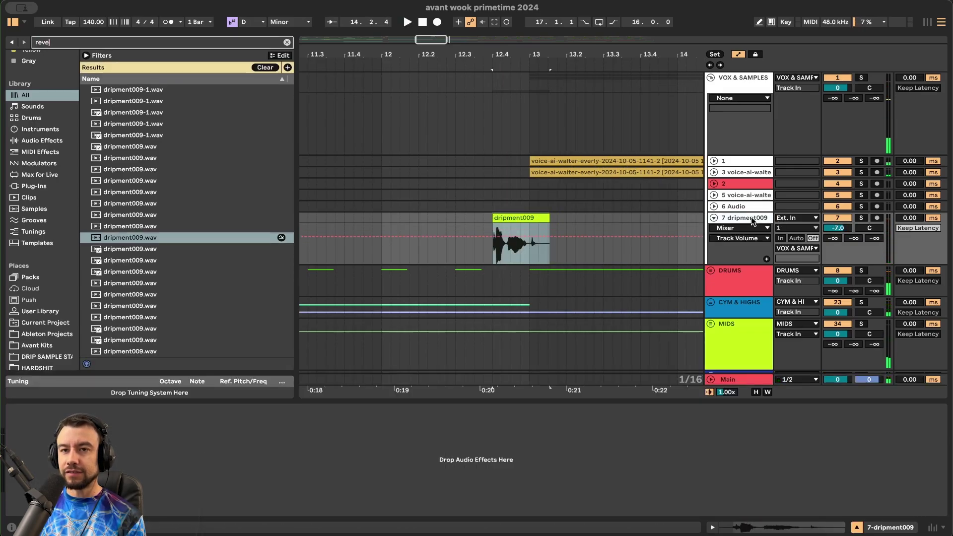
click(141, 135)
key(Return)
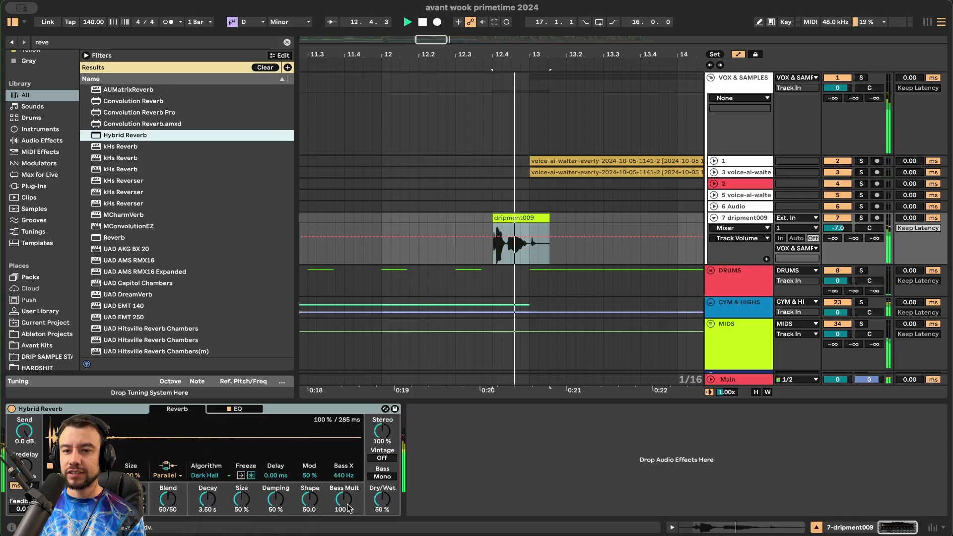
key(space)
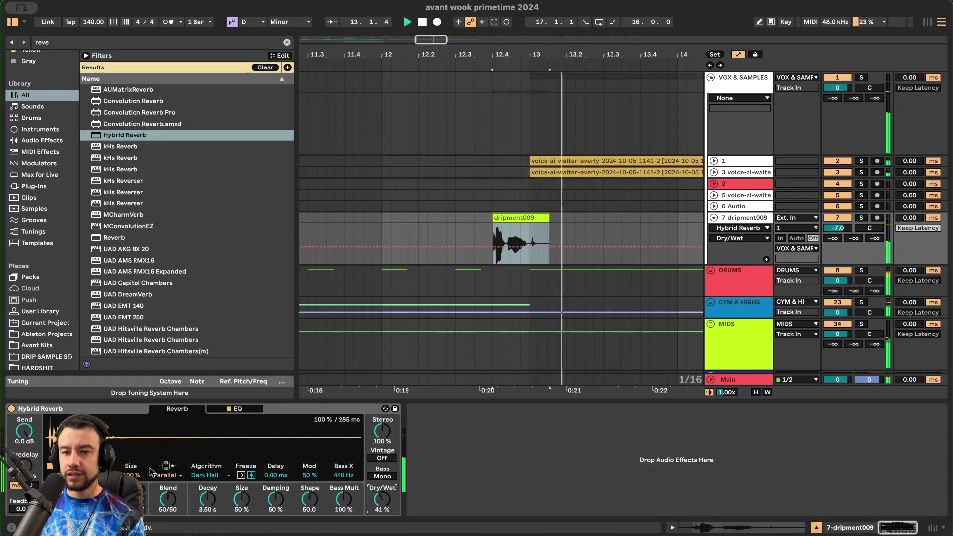
- Hide the device view, audition the vocal tag and raise the dripment009 track volume to -5.0 dB
scroll(442, 333, down, 4)
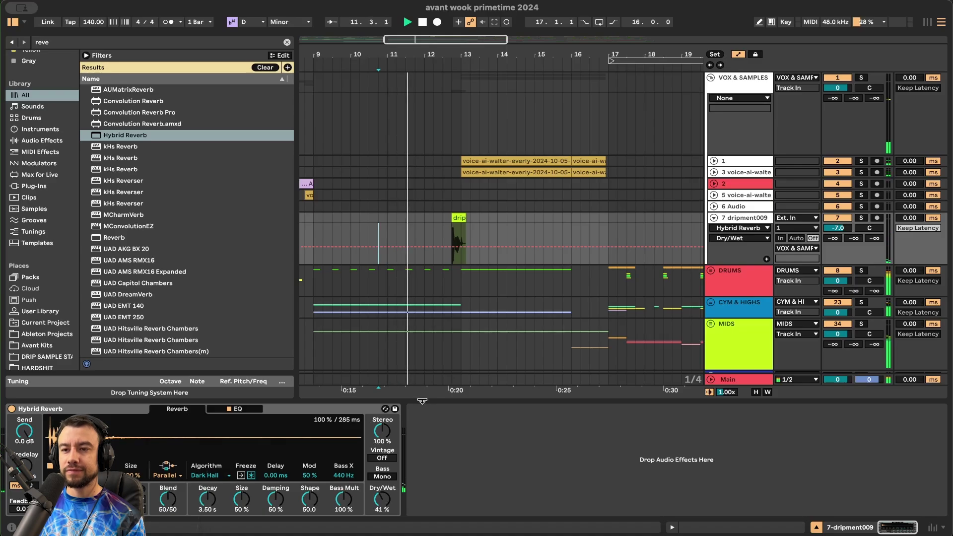
drag(422, 401, 422, 511)
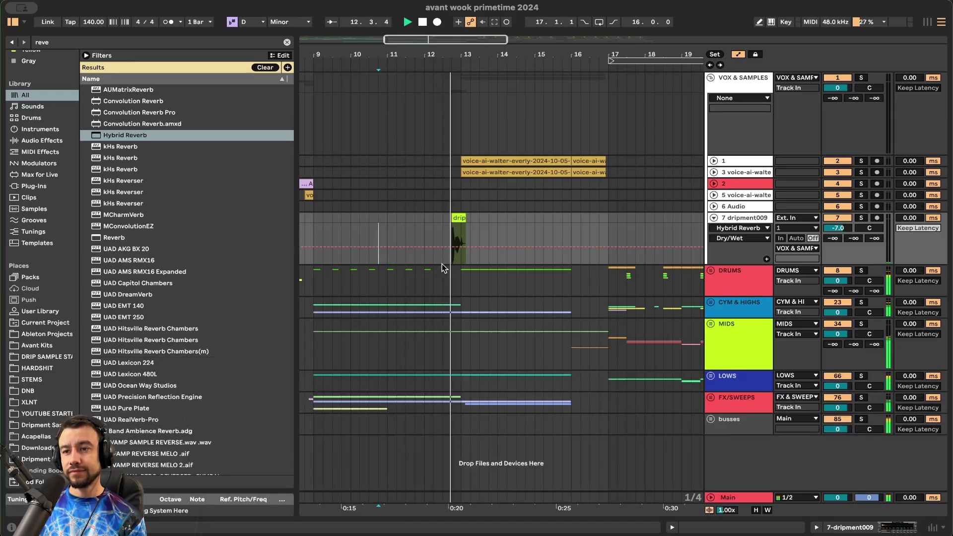
scroll(507, 241, up, 1)
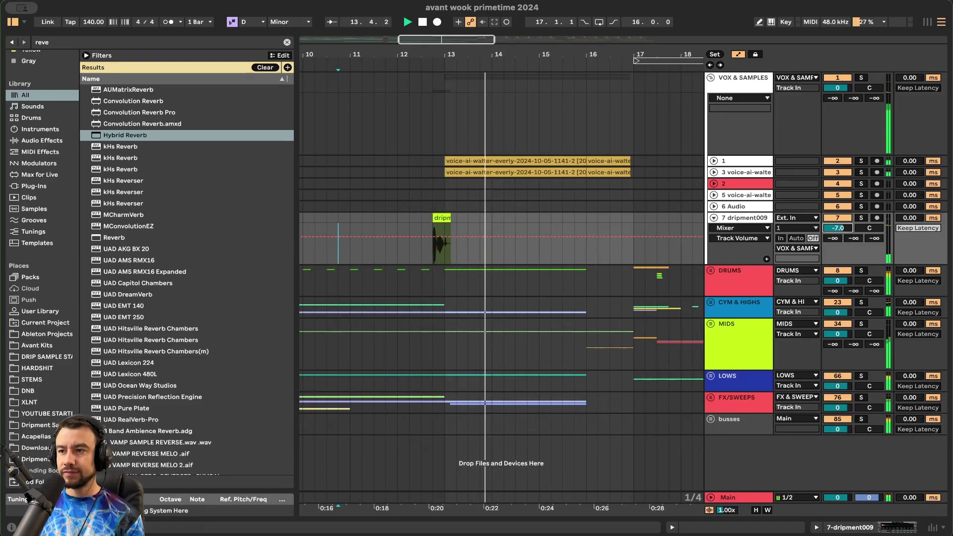
- Add EQ Eight after the Hybrid Reverb, with a low cut at 129 Hz and a high shelf of -4.09 dB at 1.94 kHz
double_click(766, 217)
key(super+f)
text(eq)
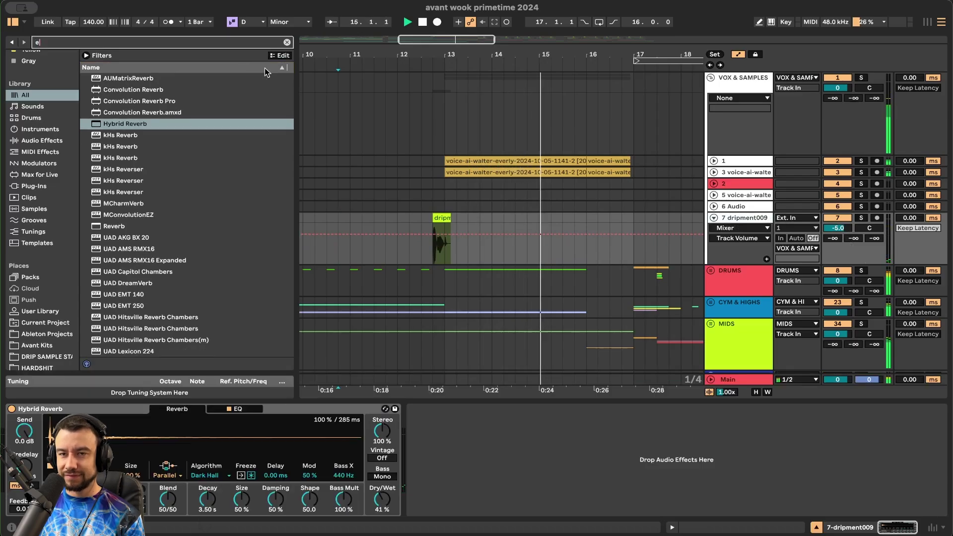
click(120, 101)
drag(419, 463, 519, 471)
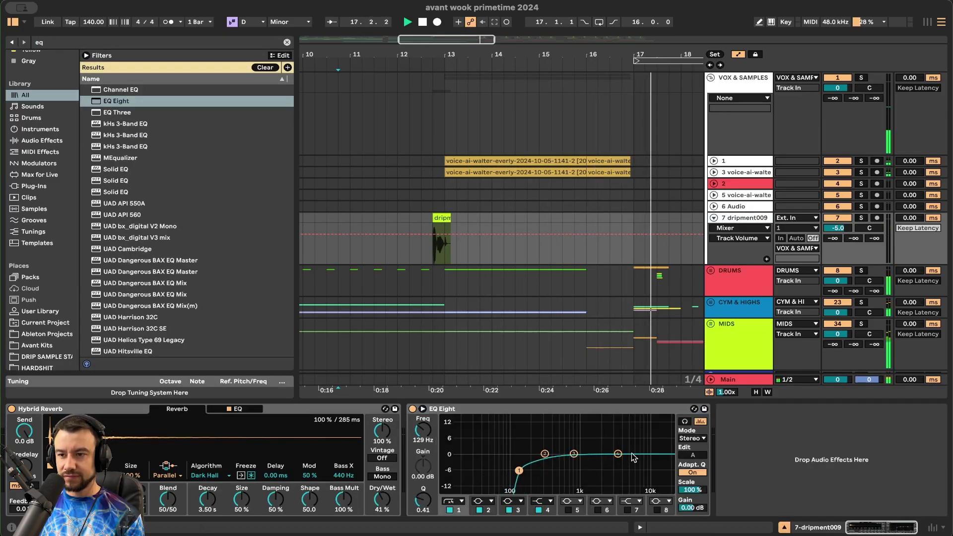
drag(618, 455, 602, 462)
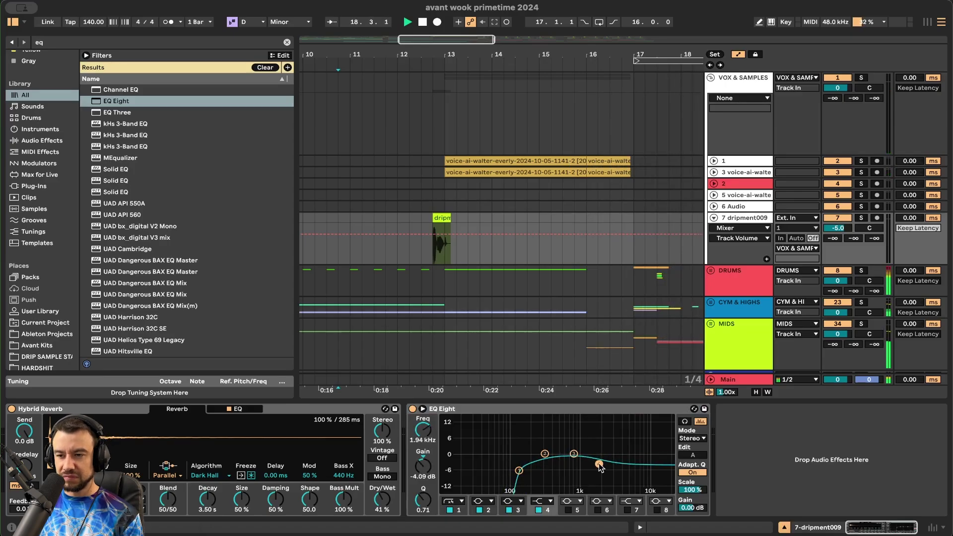
click(524, 401)
- Replay the vocal tag before bar 13 and raise the dripment009 track volume to -1.3 dB
scroll(525, 401, down, 3)
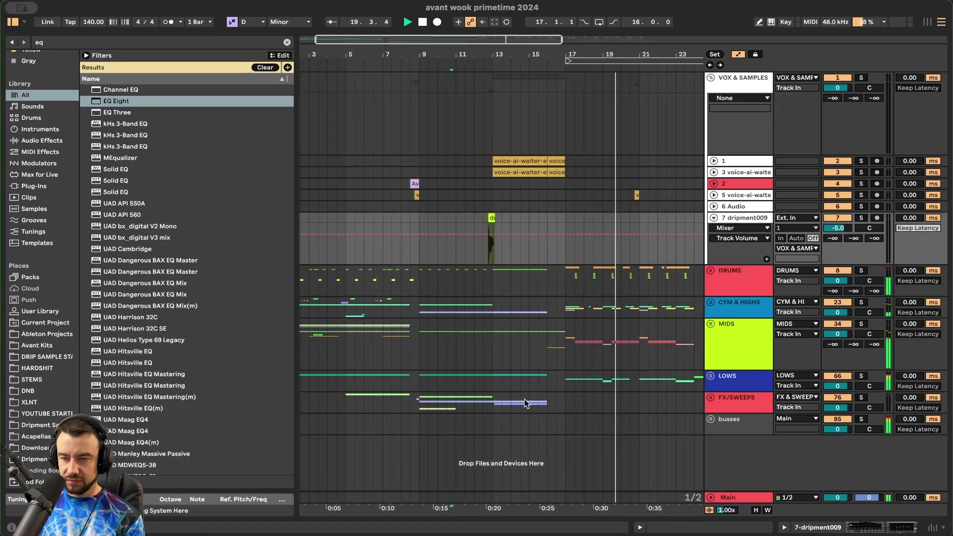
scroll(519, 389, right, 2)
scroll(421, 271, up, 3)
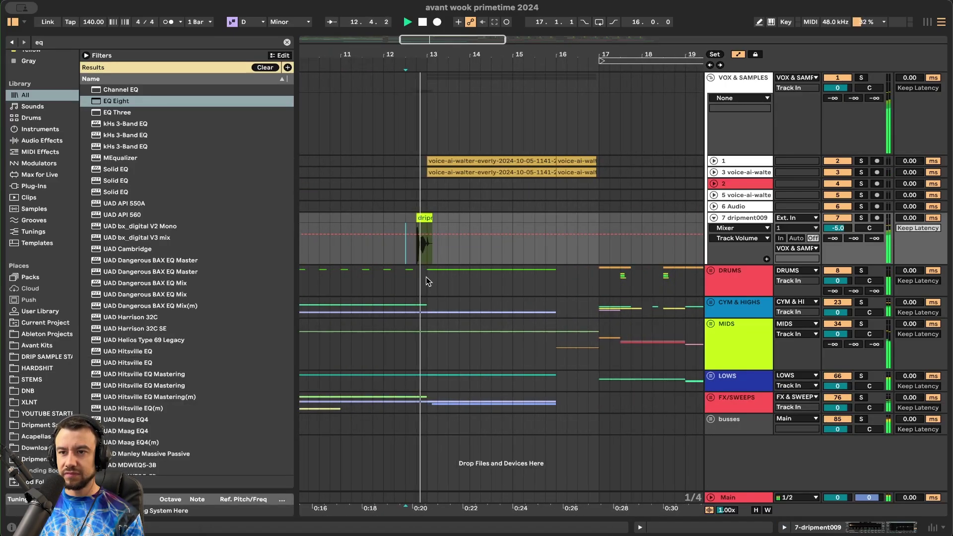
double_click(848, 230)
key(space)
key(space)
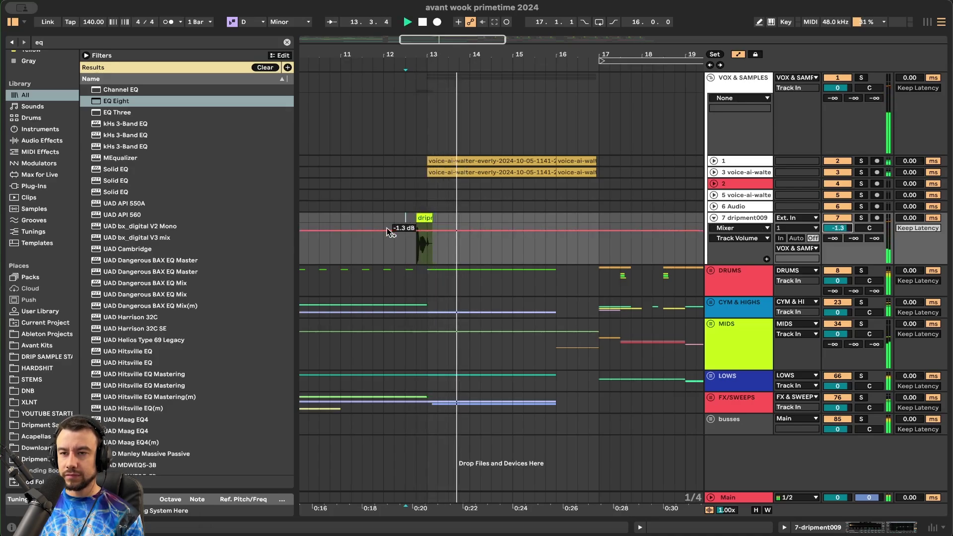
- Fold all groups, hide the browser and replay the full arrangement from the start
key(alt+u)
key(alt+u)
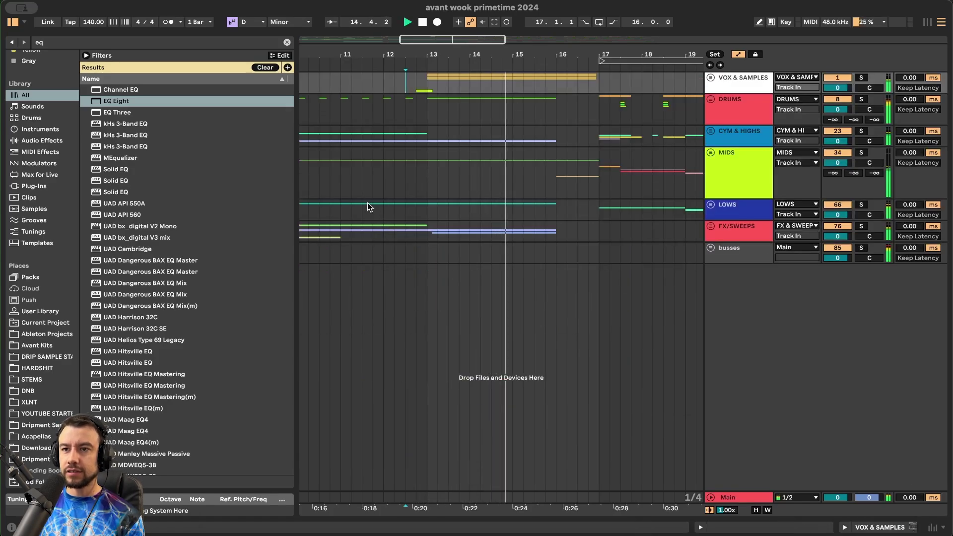
scroll(370, 193, up, 2)
click(422, 21)
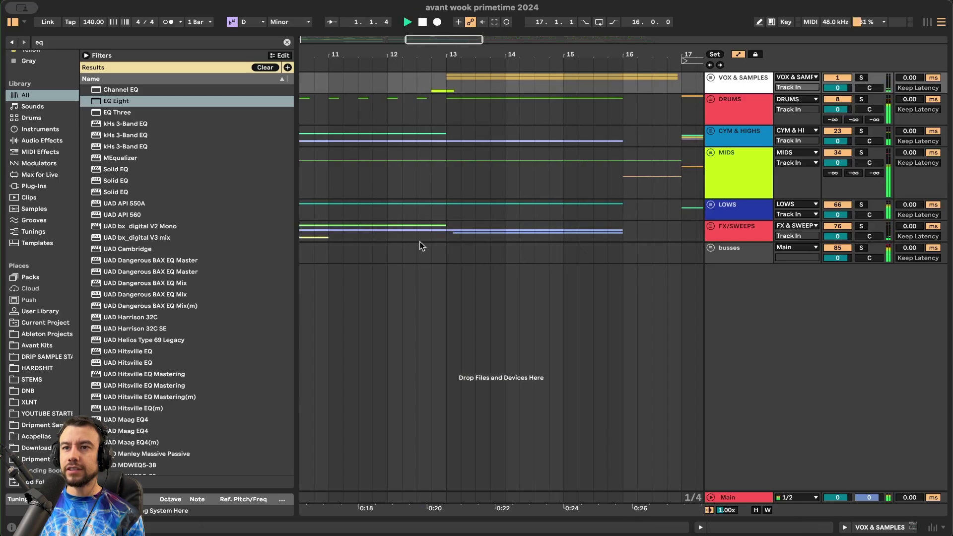
click(13, 22)
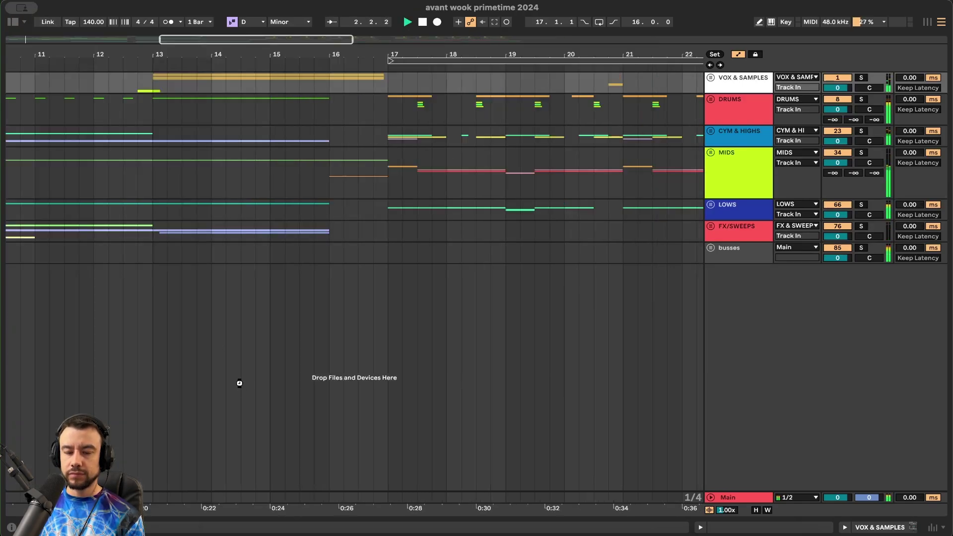
click(164, 232)
scroll(163, 228, down, 6)
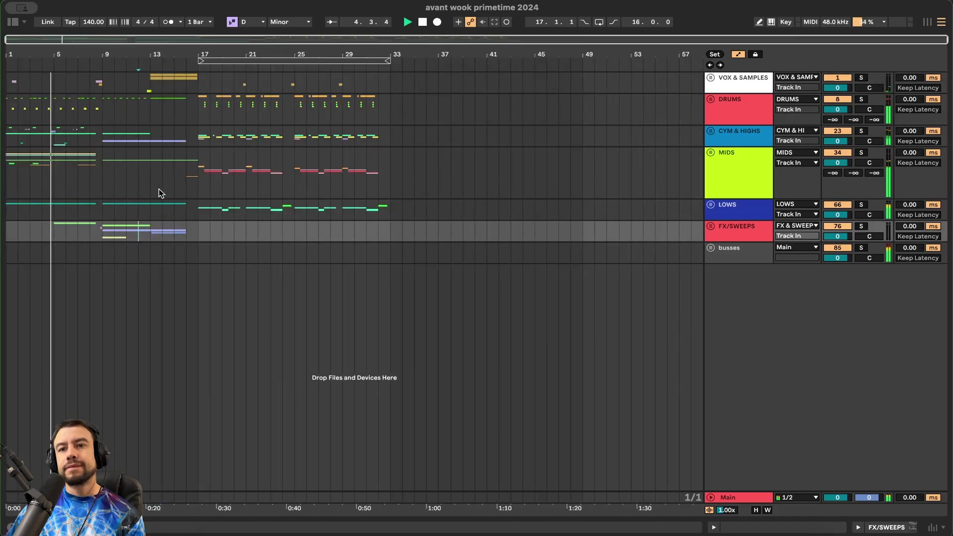
- Check the Main and busses device chains and unfold the busses group to reach its SIDECHAIN bus
click(731, 499)
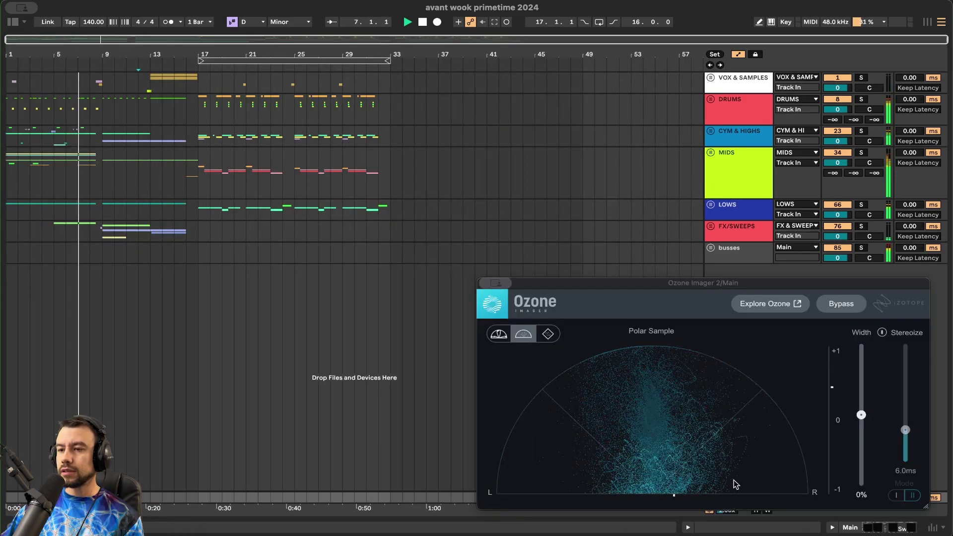
double_click(732, 257)
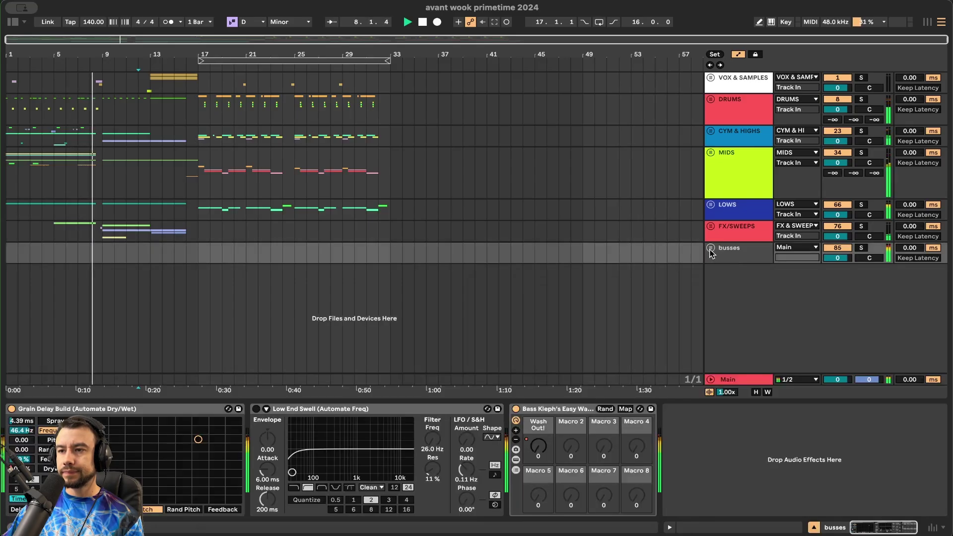
click(711, 249)
click(715, 313)
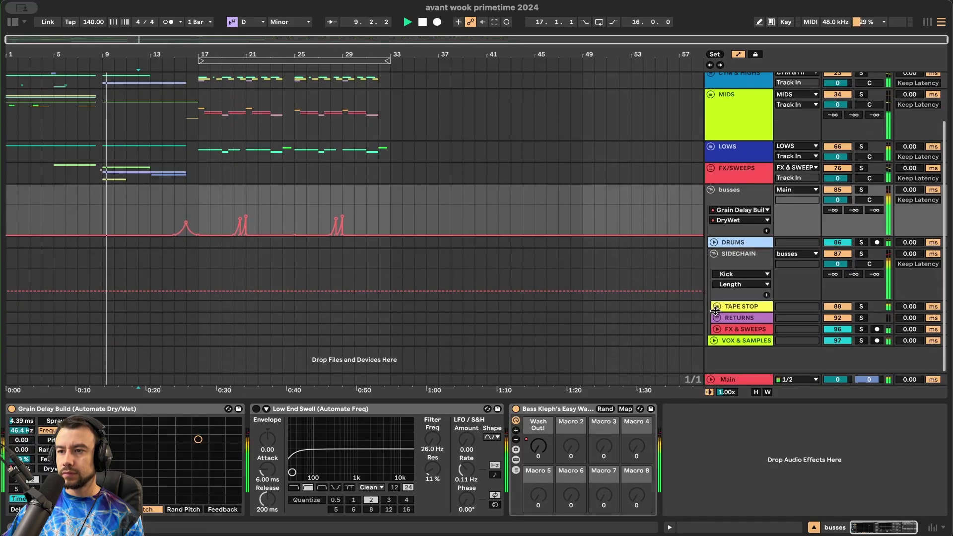
- Add FabFilter Pro-L 2 after dripVOL on the SIDECHAIN bus and raise its gain to +2.1 dB
click(742, 253)
key(super+f)
text(pro)
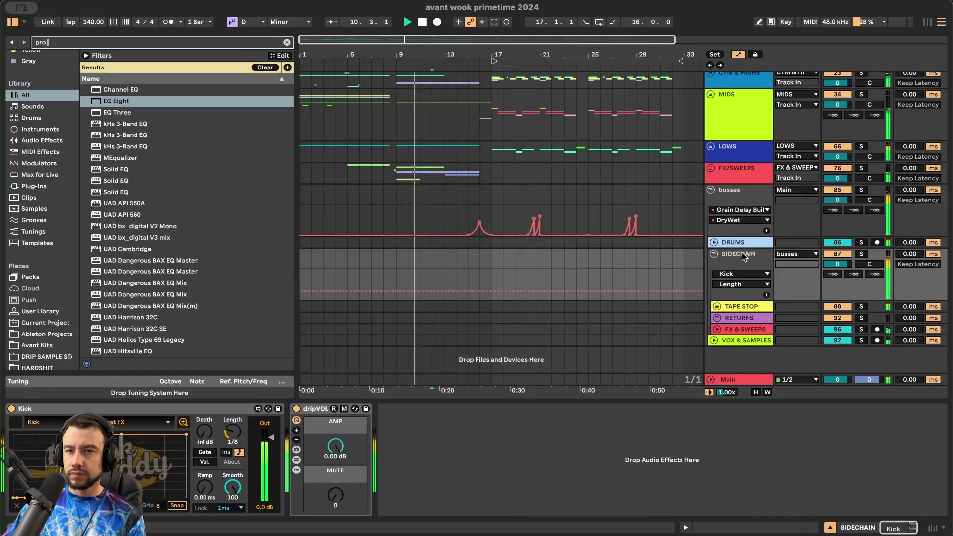
click(132, 94)
drag(337, 286, 434, 417)
click(404, 409)
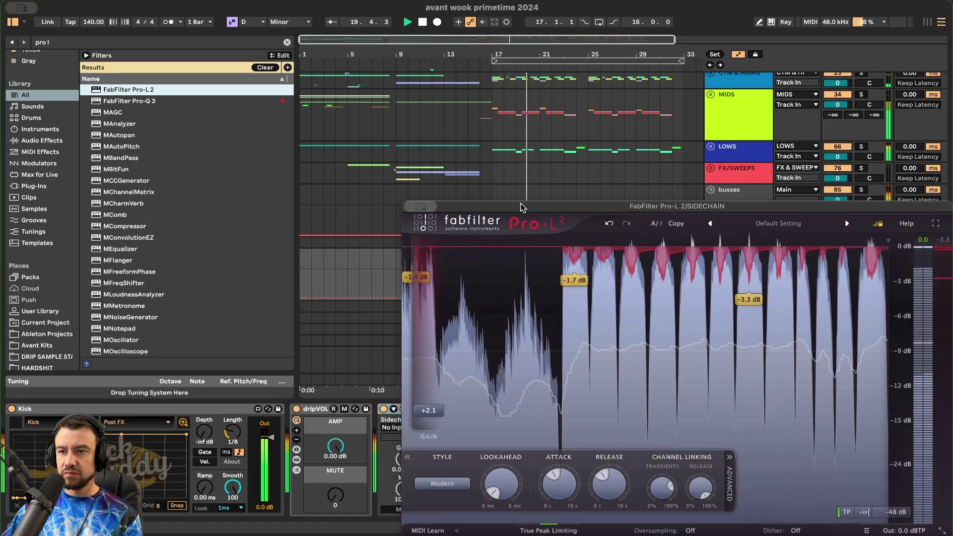
drag(456, 209, 166, 90)
- Raise the gain of the Pro-L 2 limiter on the Main track
click(738, 378)
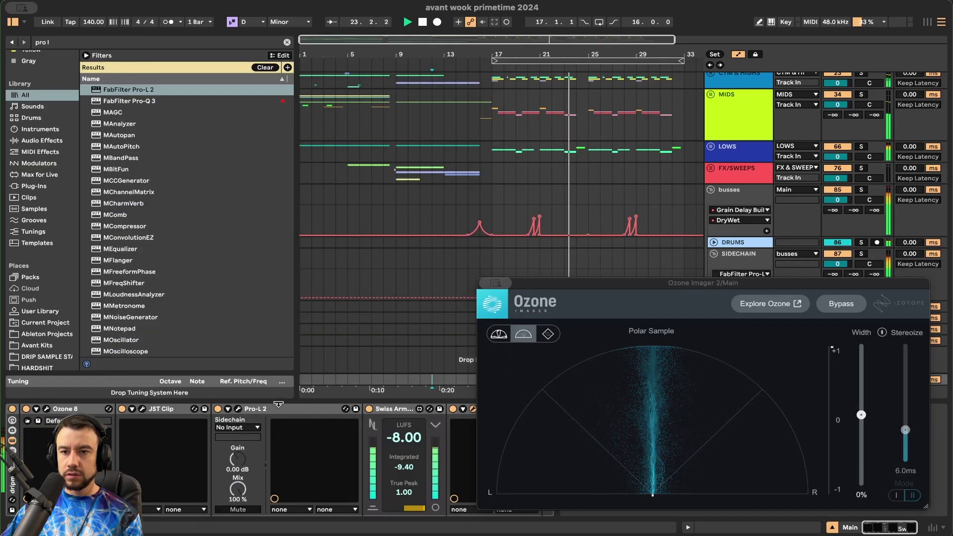
click(238, 409)
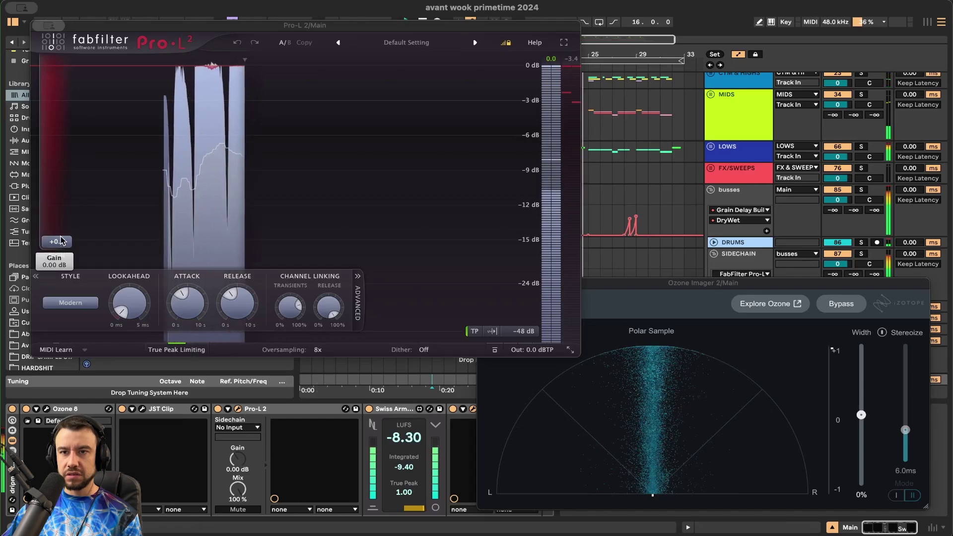
drag(57, 241, 65, 224)
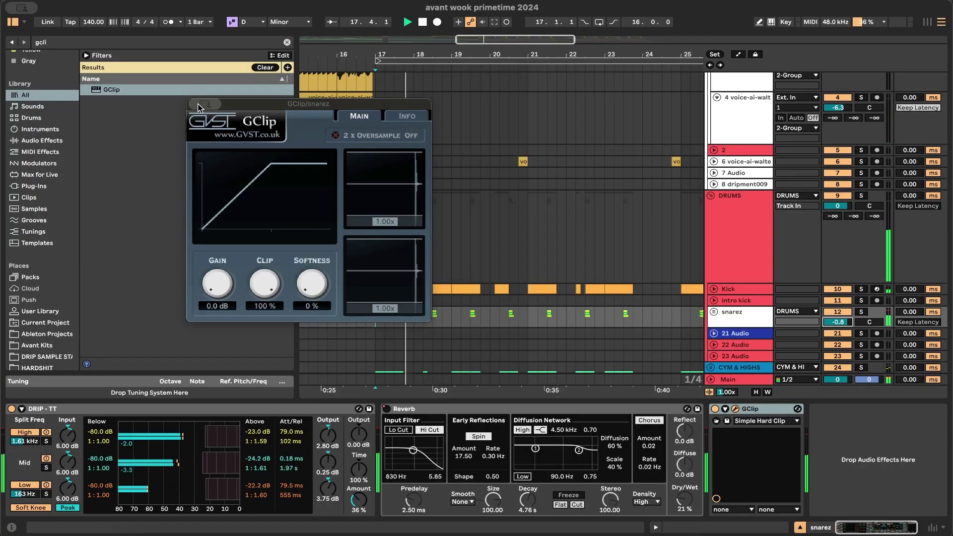
- Check the GClip clipping display on the snarez group while the drop plays, closing the plugin window when done
click(199, 104)
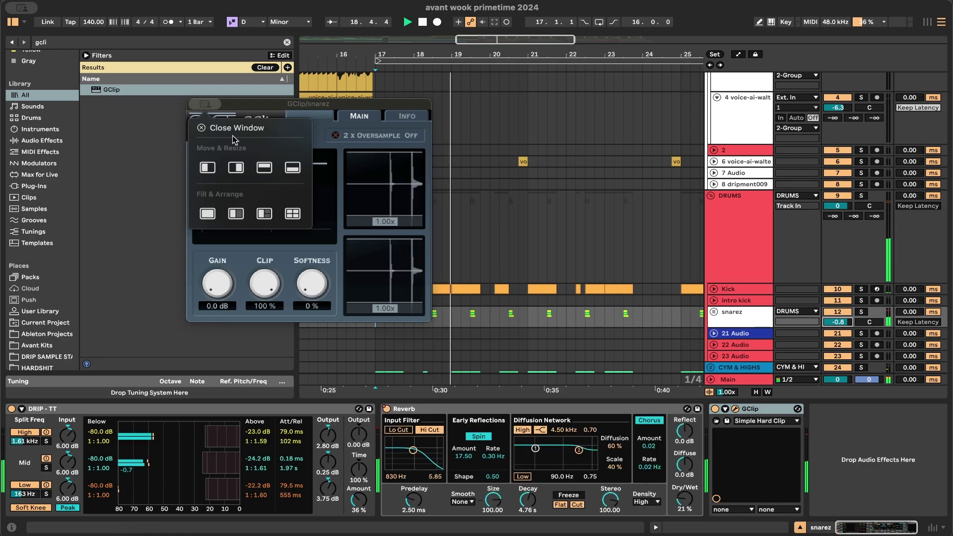
click(218, 129)
scroll(429, 224, down, 2)
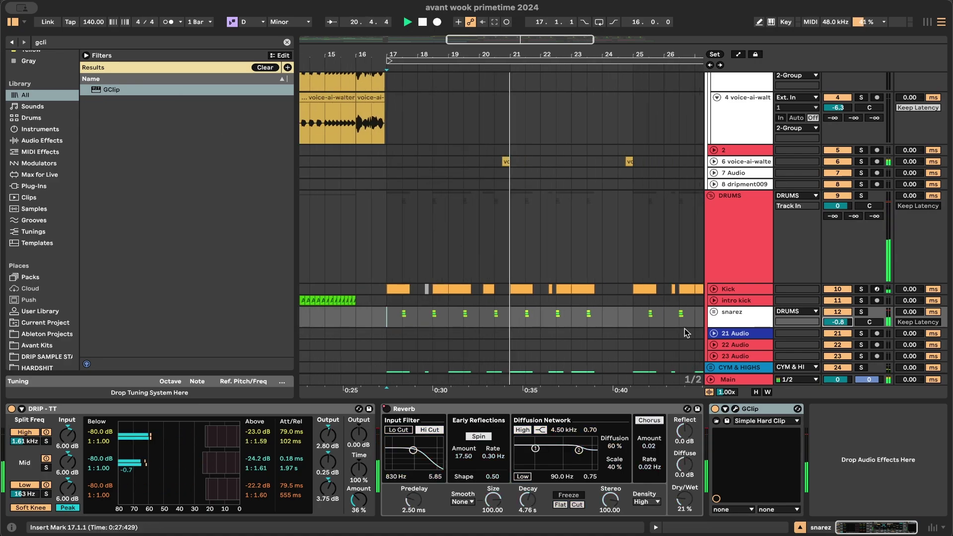
click(736, 409)
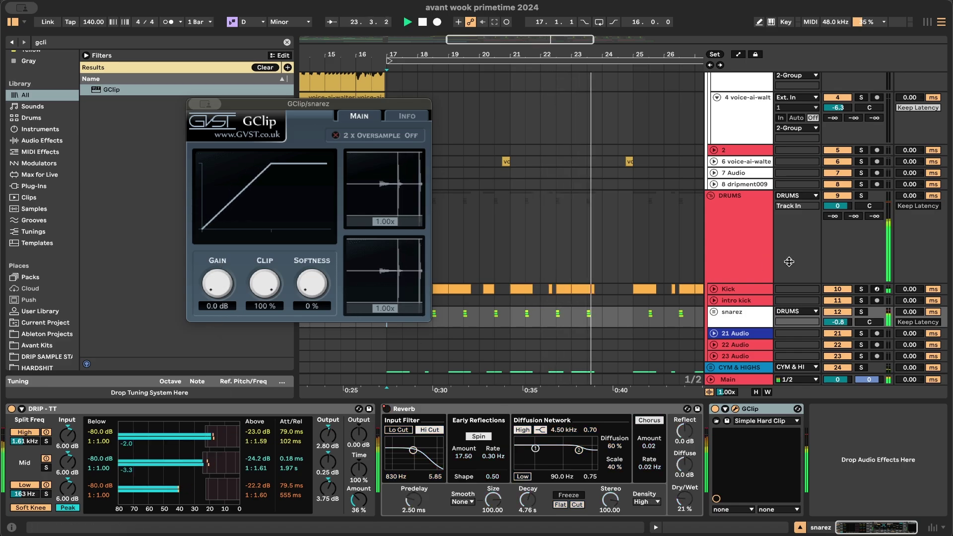
click(204, 105)
click(219, 125)
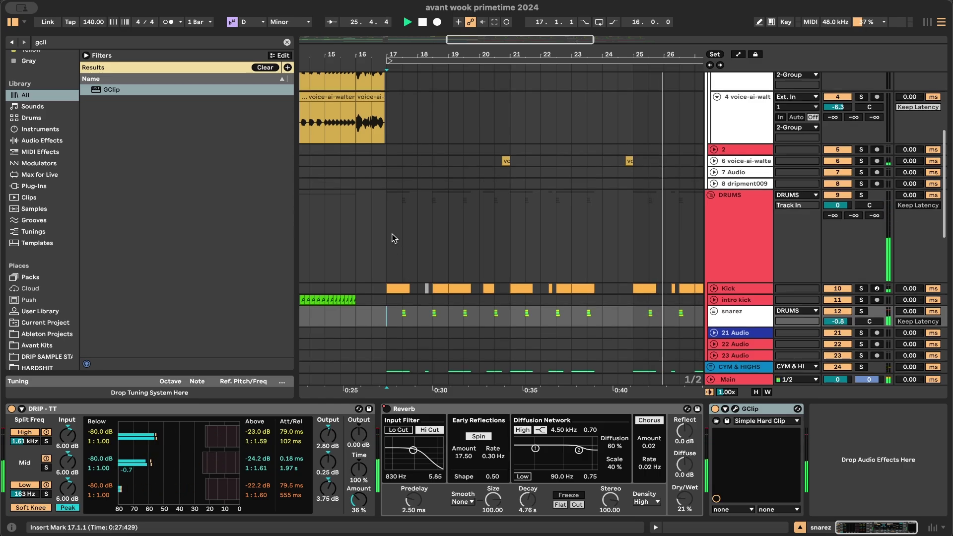
- Unfold the snarez group, add Ozone Imager 2 after its GClip and check the group's stereo image
scroll(394, 238, down, 5)
click(713, 180)
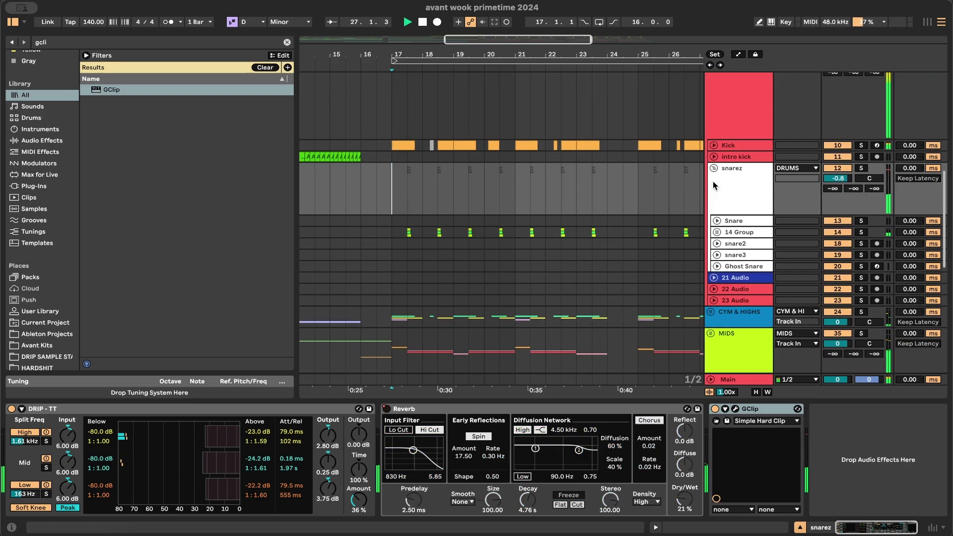
key(super+f)
text(ima)
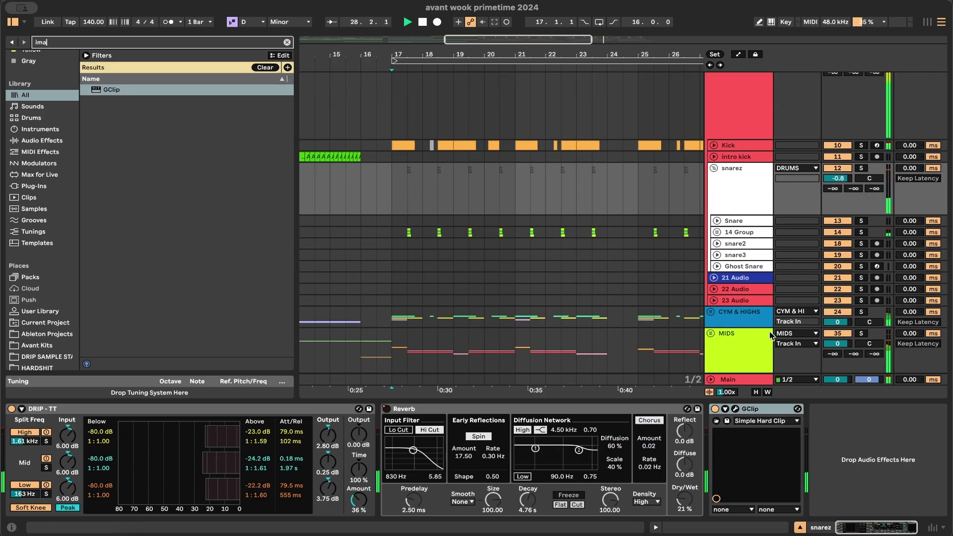
double_click(147, 126)
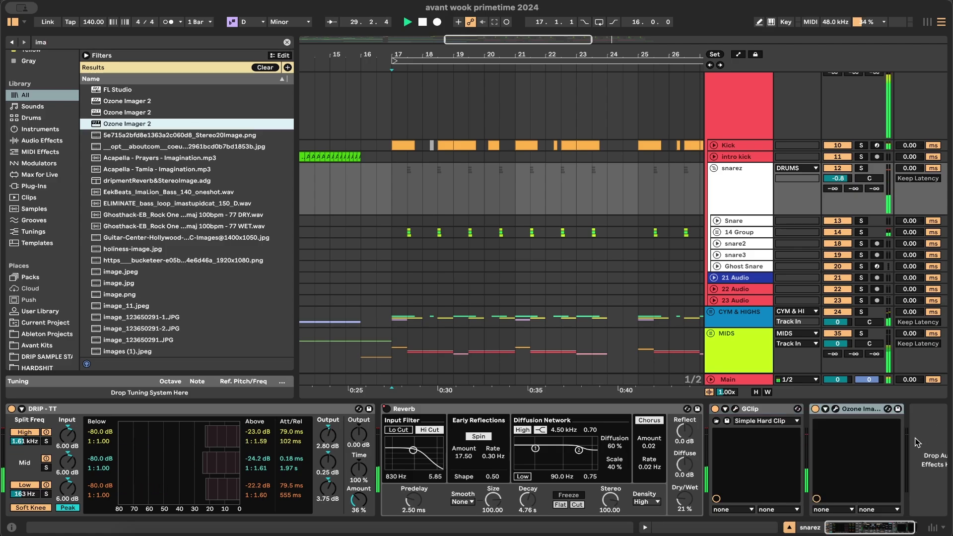
click(836, 410)
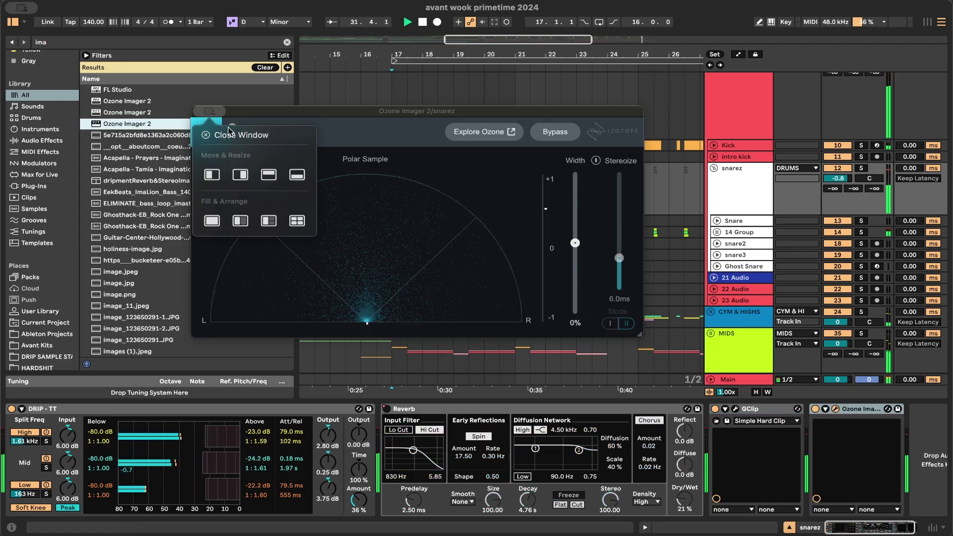
key(super+w)
- Replay the build from bar 13 and bring the VOX & SAMPLES group into view
scroll(517, 239, down, 5)
click(391, 173)
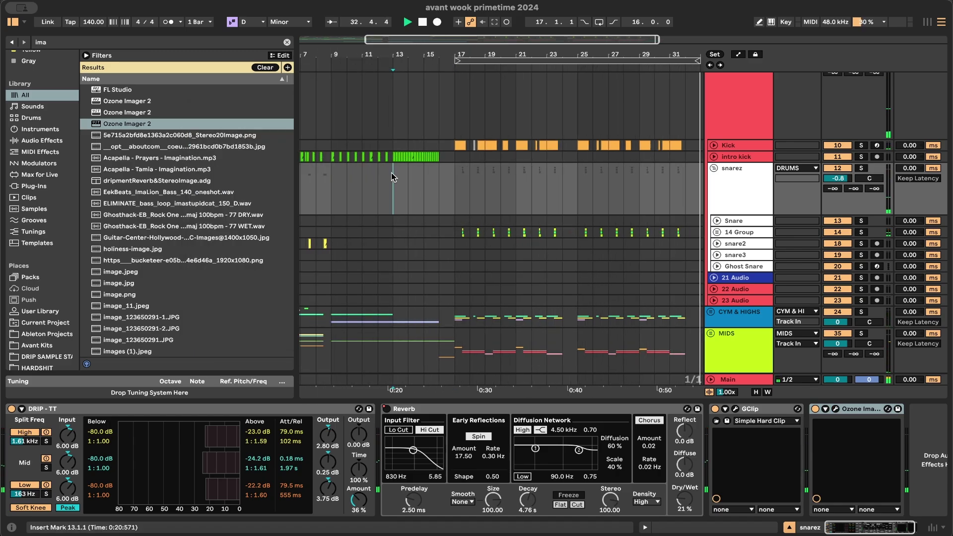
key(space)
key(space)
scroll(459, 241, up, 2)
scroll(447, 347, up, 10)
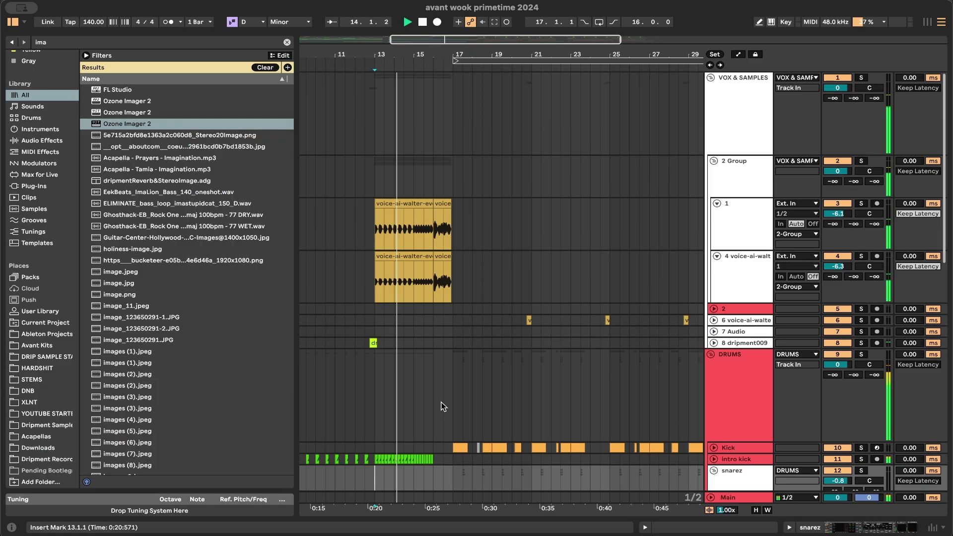
- Rename 2 Group inside VOX & SAMPLES as torus
click(732, 168)
key(super+r)
text(torus)
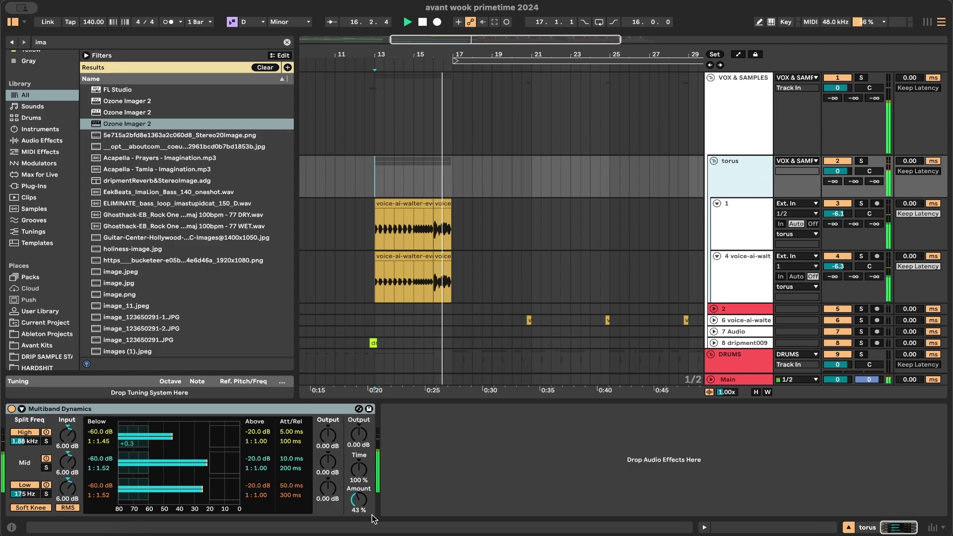
key(Return)
- Set the torus group's Multiband Dynamics Amount to 89% and add a Saturator after it with 8.00 dB Drive, listening from bar 13
click(375, 226)
key(space)
key(space)
click(730, 175)
key(super+f)
text(sa)
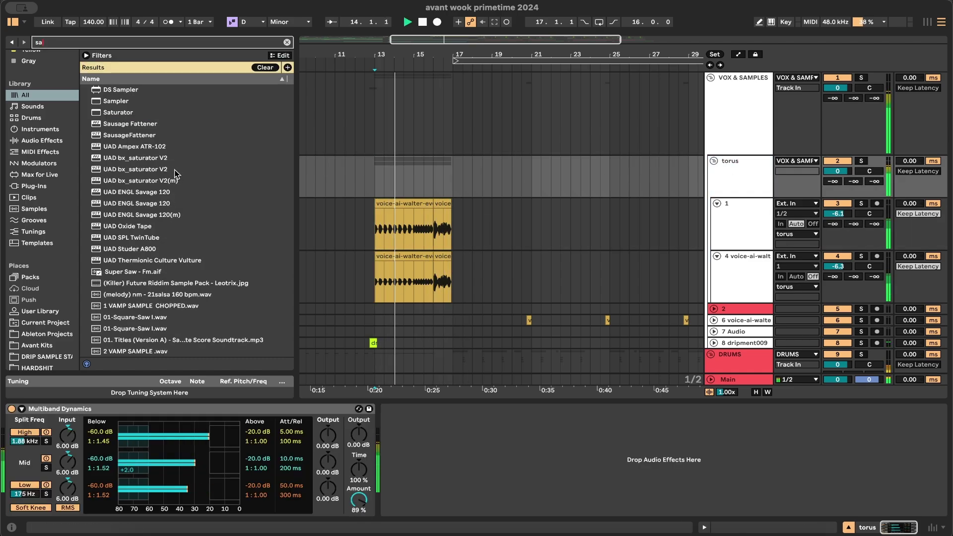
double_click(119, 112)
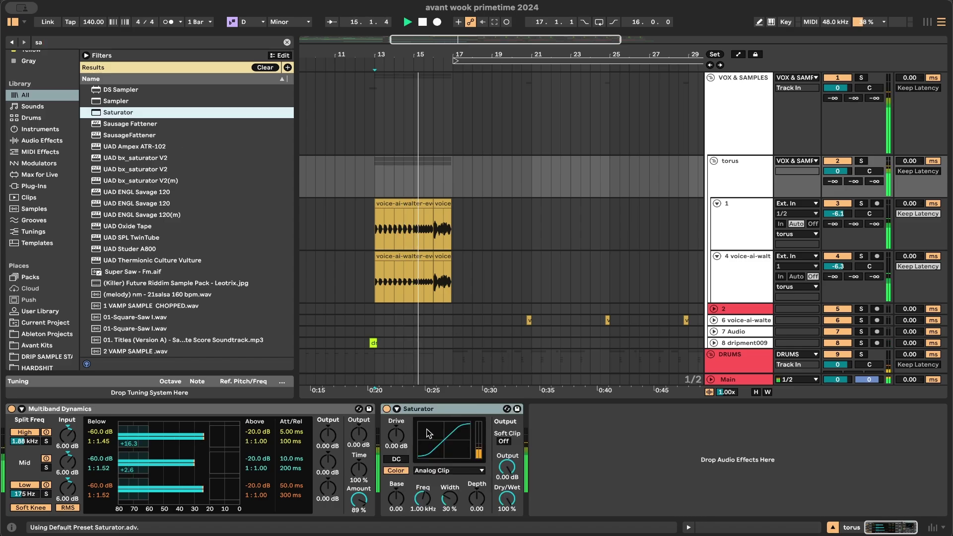
drag(399, 436, 400, 428)
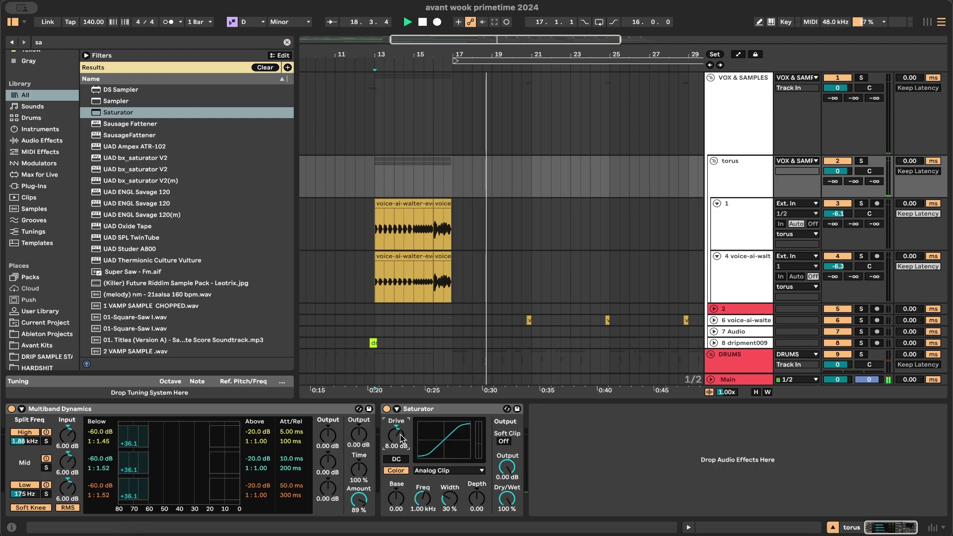
click(451, 402)
- Hide the browser and look over the drum, bass and vocal clips across the drop during playback
scroll(452, 402, down, 8)
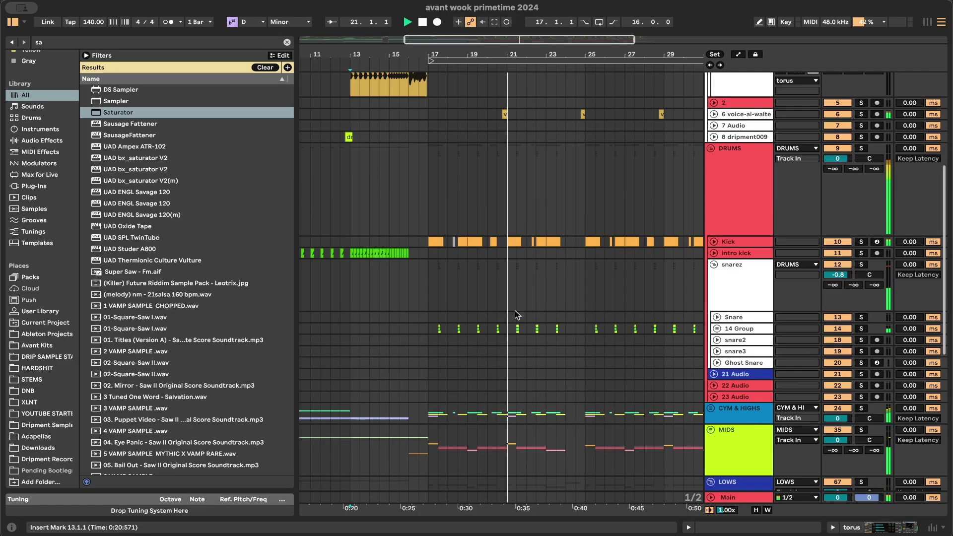
scroll(534, 288, down, 10)
scroll(505, 319, up, 5)
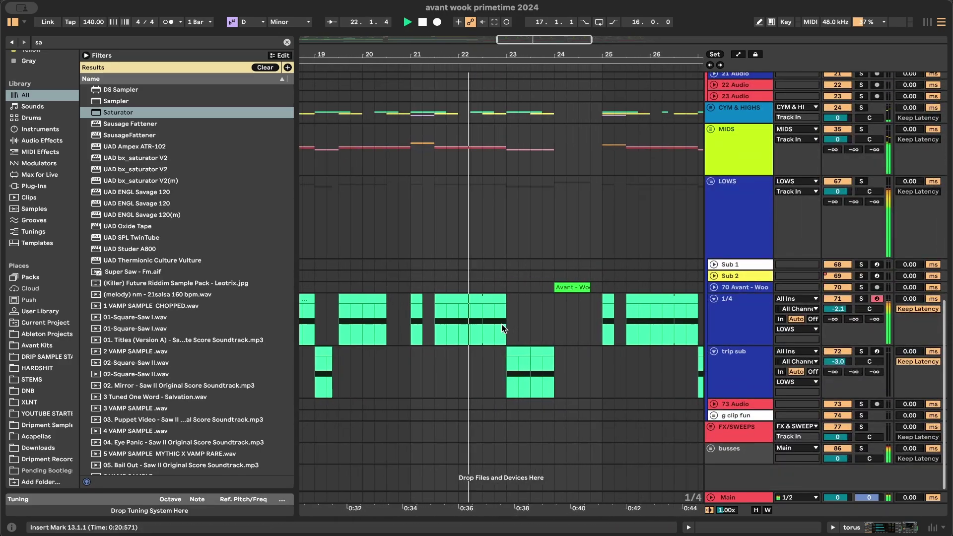
key(ctrl+alt+b)
scroll(171, 261, down, 5)
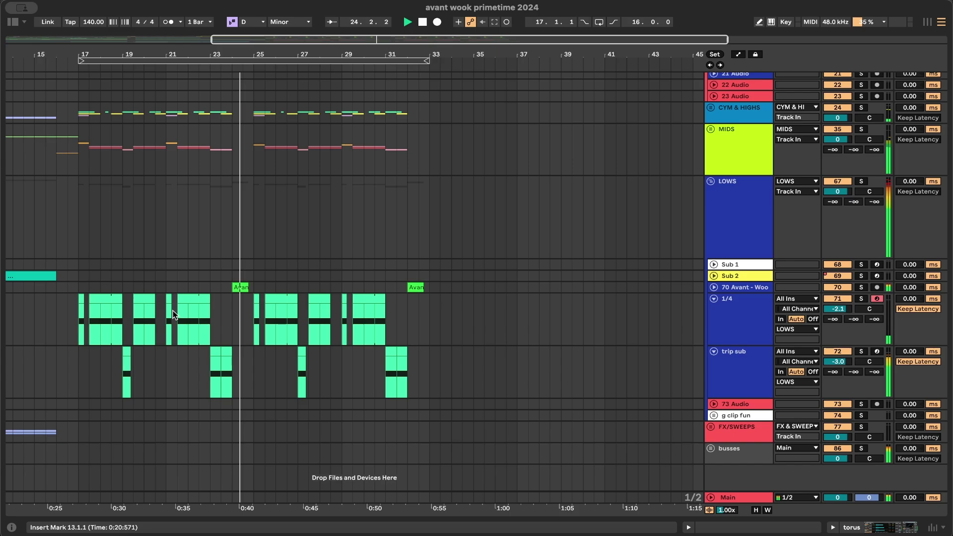
scroll(173, 315, up, 5)
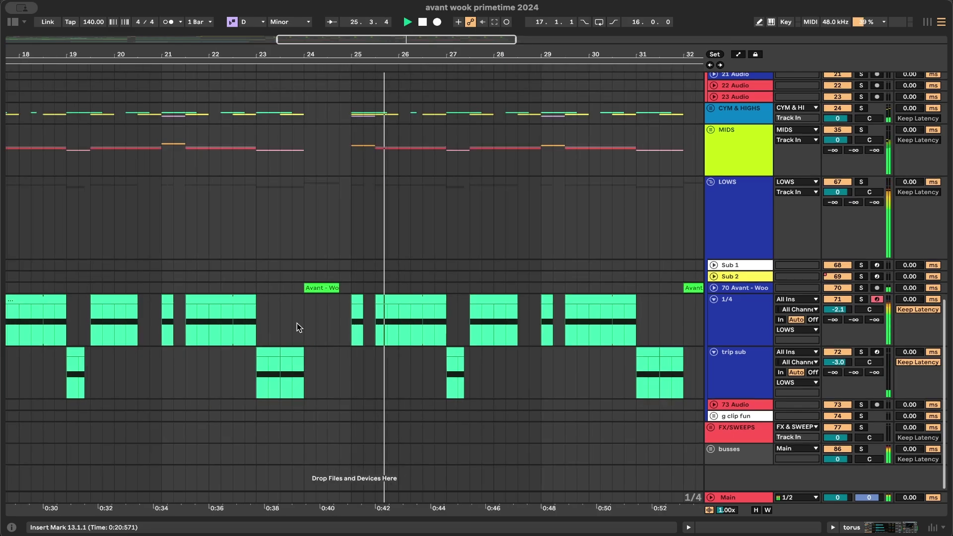
scroll(297, 323, up, 15)
scroll(297, 324, up, 3)
scroll(297, 323, down, 5)
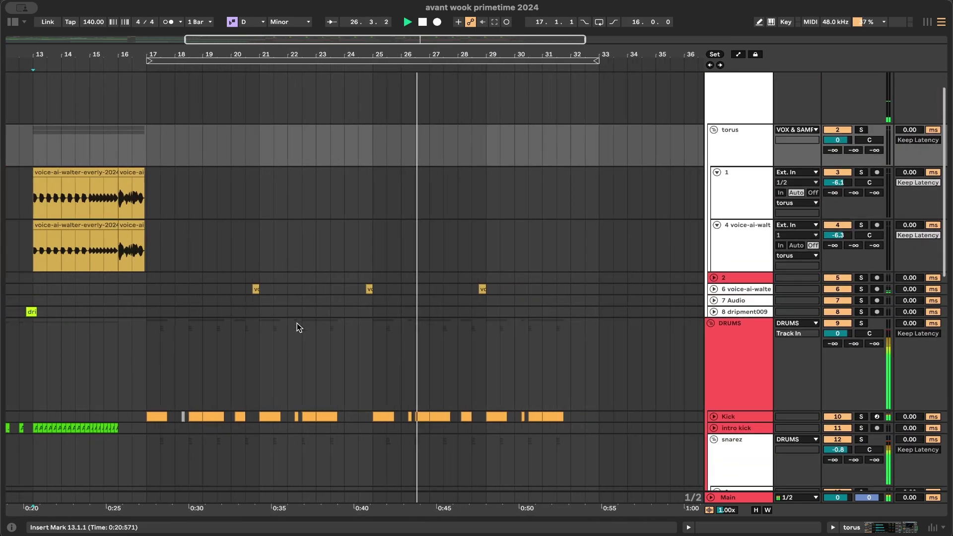
- Show the browser and insert a Saturator between Multiband Dynamics and the Audio Effect Rack on vocal track 6
click(741, 289)
key(super+alt+b)
text(mult)
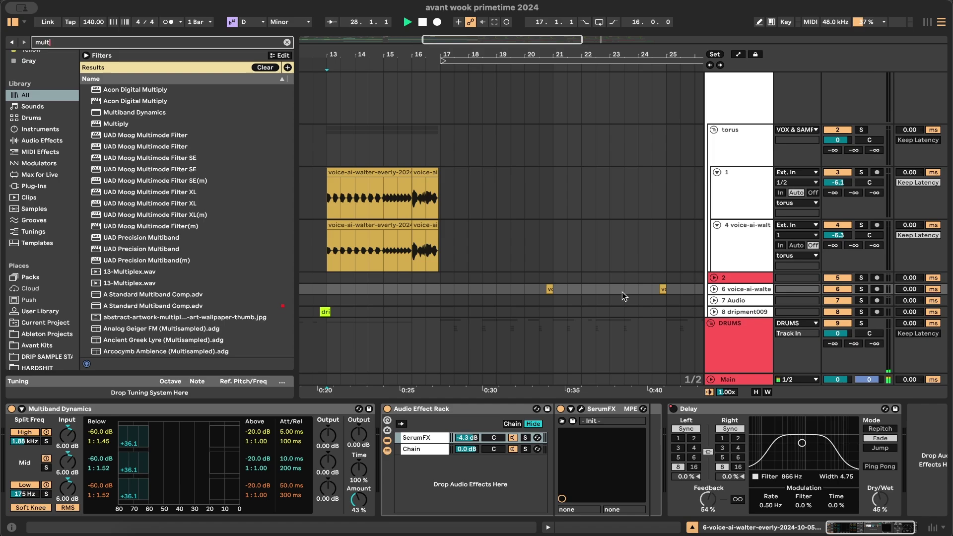
key(BackSpace)
key(BackSpace)
key(BackSpace)
key(BackSpace)
text(sat)
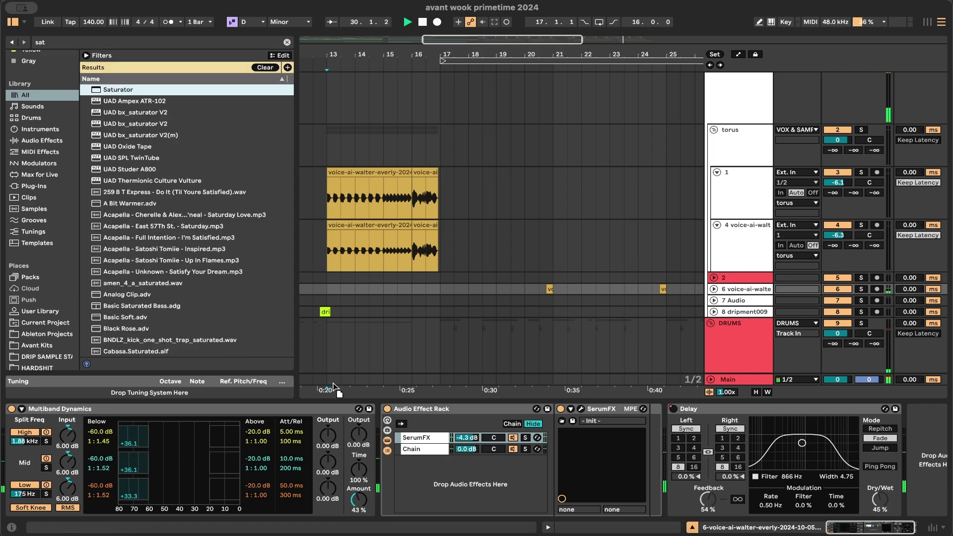
drag(335, 390, 384, 437)
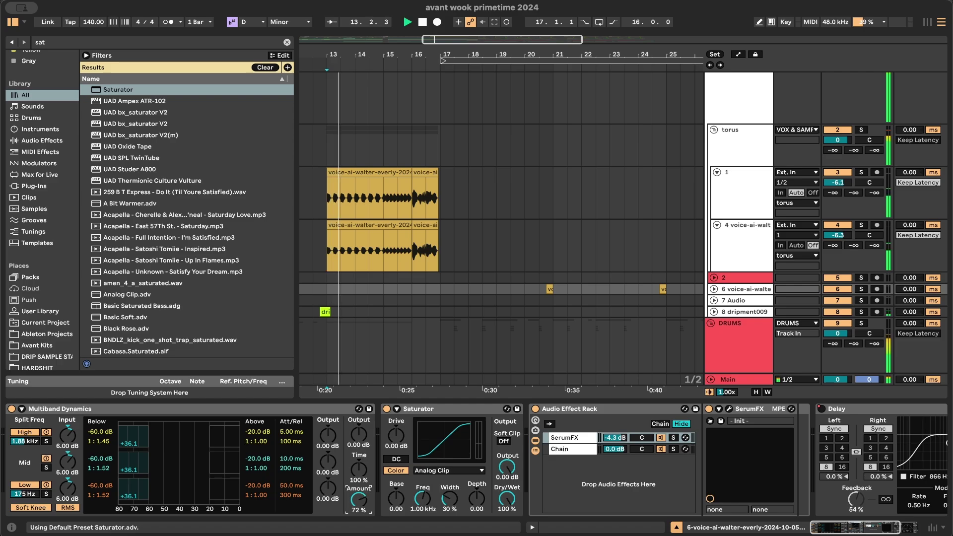
- Replay from bar 20 and set track 6's Multiband Amount to 73%, Saturator Drive to 6.86 dB and Dry/Wet to about 54.8%
click(526, 278)
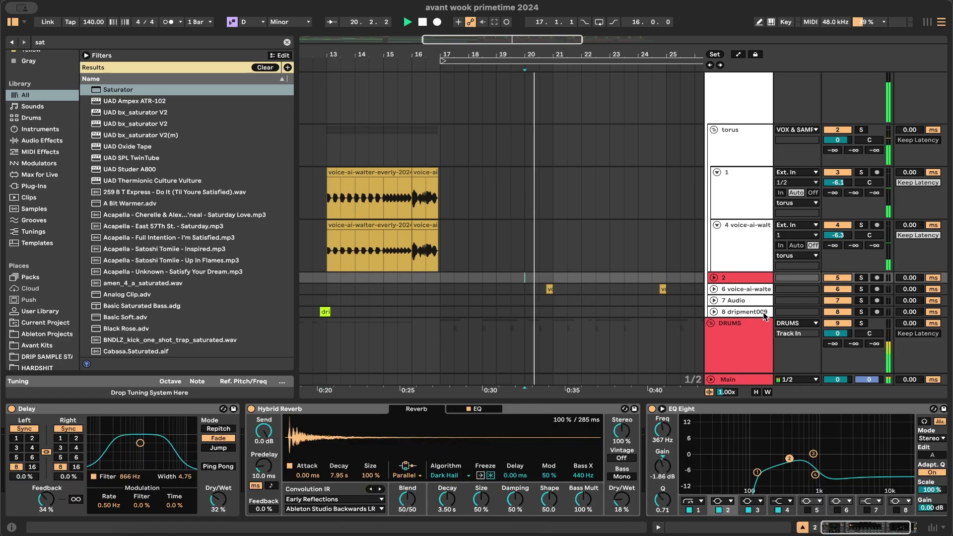
click(737, 293)
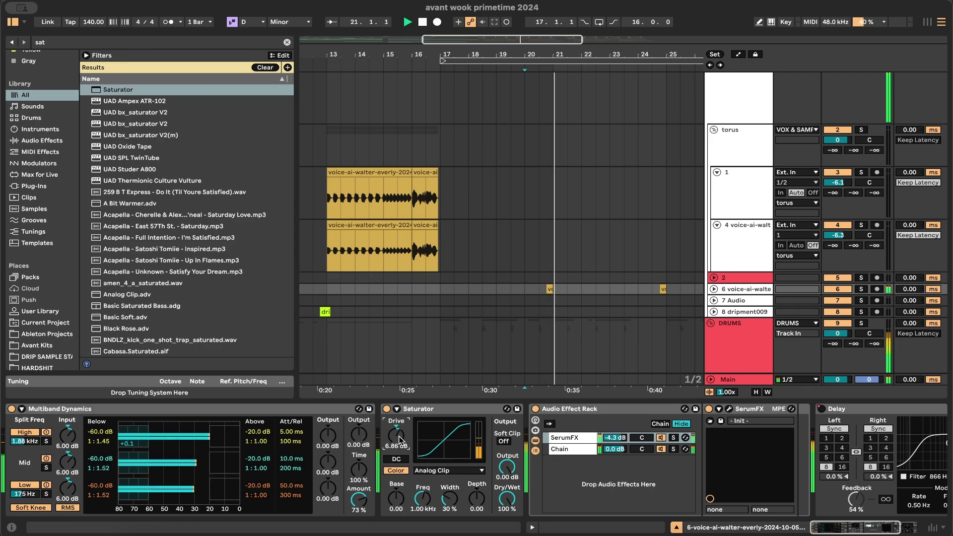
drag(515, 506, 514, 508)
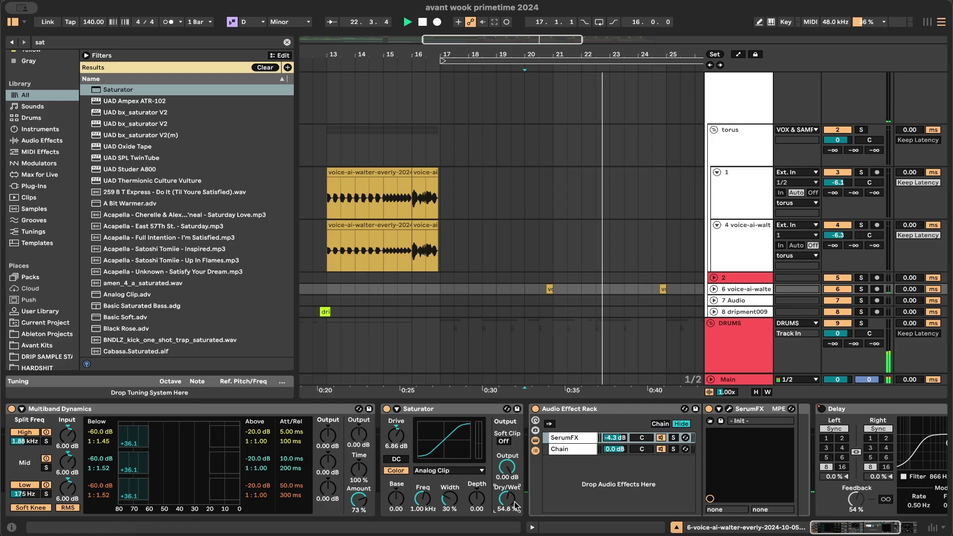
click(546, 402)
- Show the Serum Pitch Bend automation lane on the 1/4 bass track in the LOWS group
scroll(547, 401, down, 3)
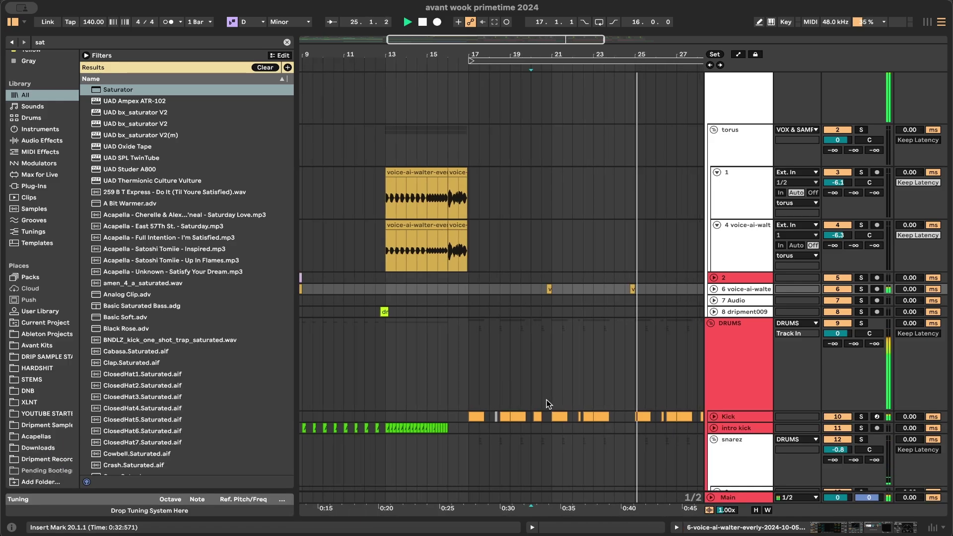
scroll(547, 400, down, 4)
scroll(547, 401, up, 1)
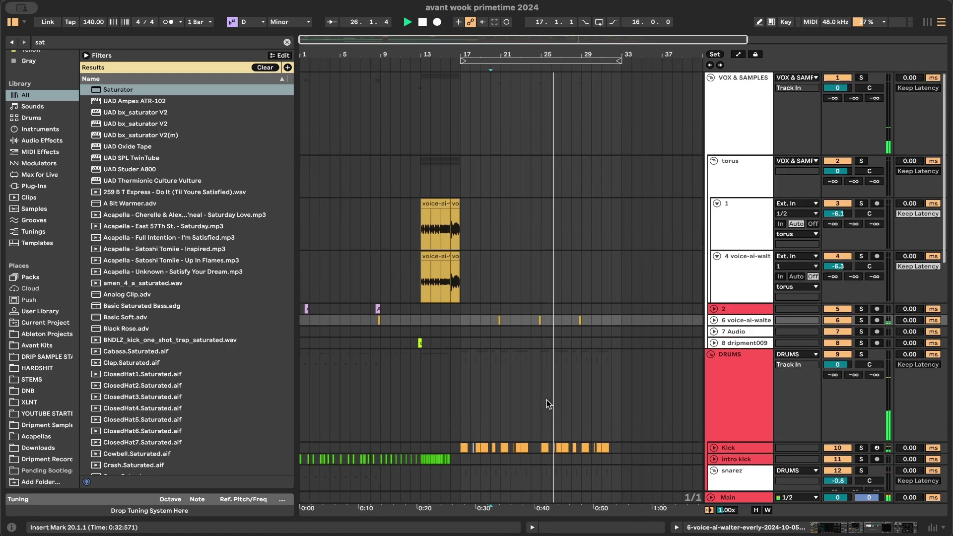
scroll(547, 401, up, 2)
scroll(547, 400, down, 10)
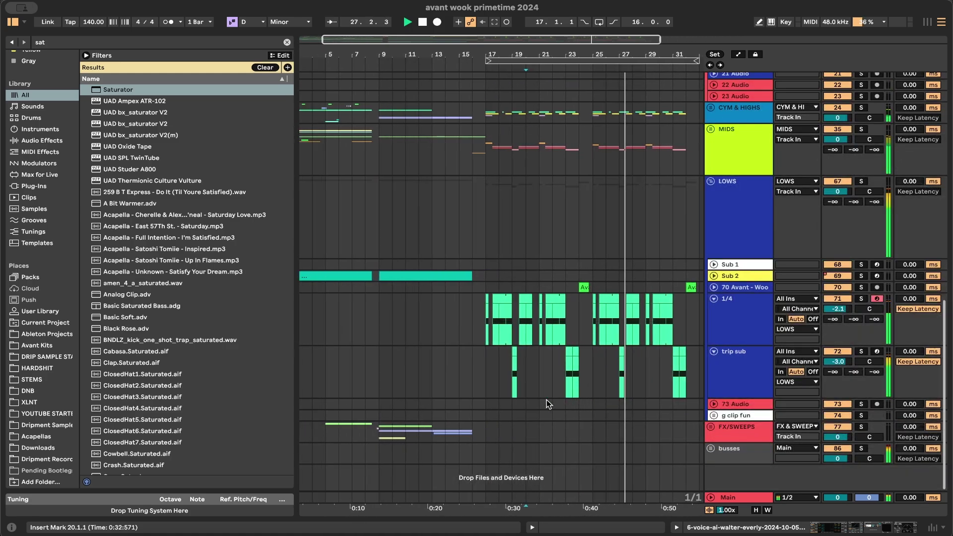
double_click(753, 306)
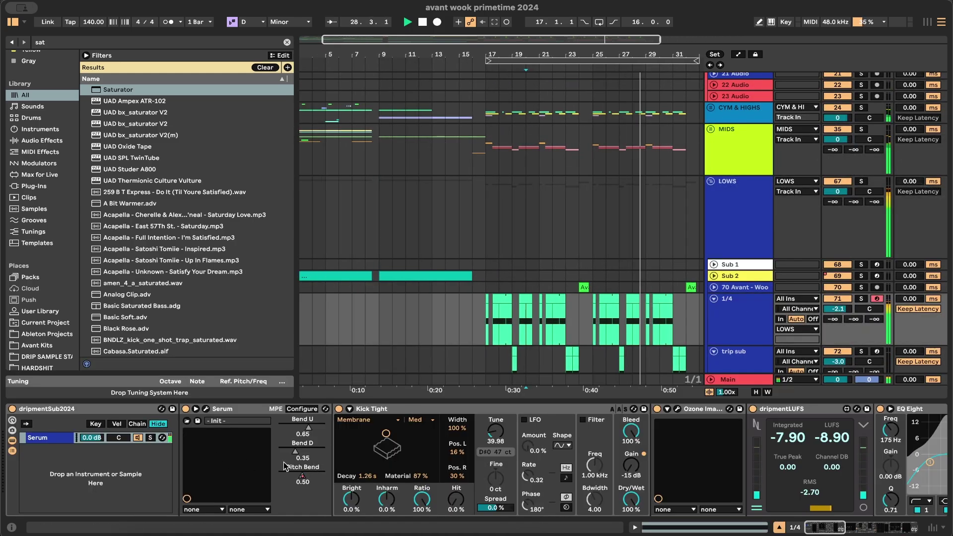
right_click(304, 474)
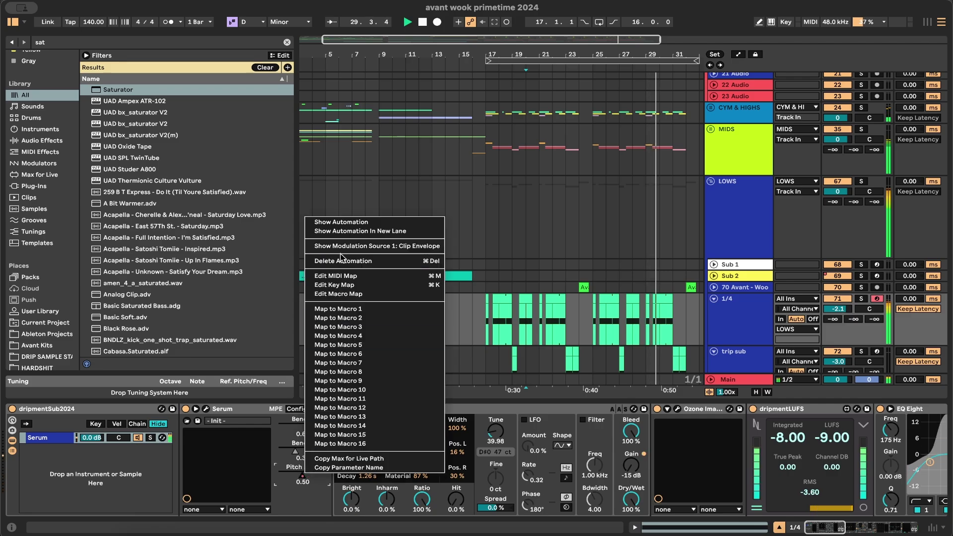
click(330, 225)
scroll(567, 275, up, 3)
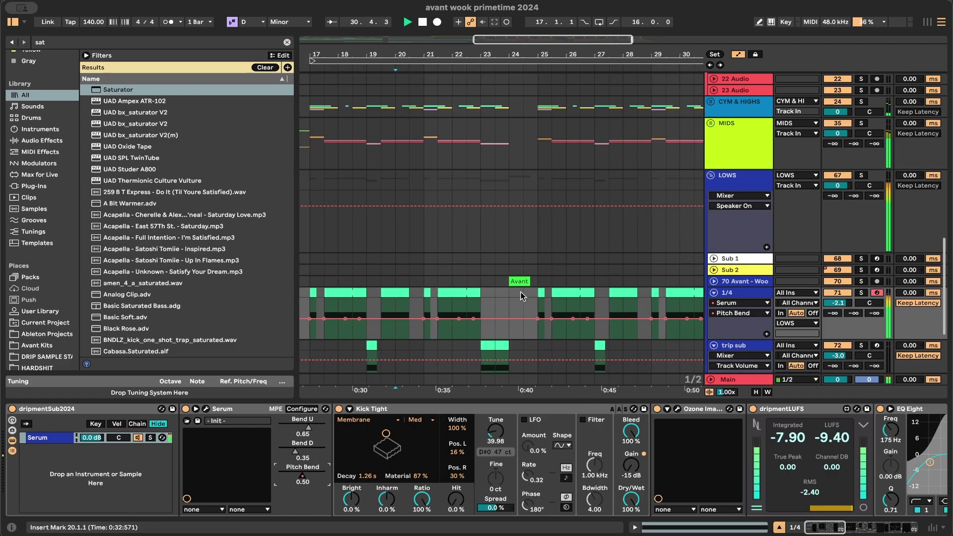
- Draw a Pitch Bend ramp on the 1/4 track from 25.3.1, peaking at about 0.66 shortly before bar 27
click(542, 268)
key(space)
key(space)
scroll(589, 302, up, 3)
drag(562, 319, 582, 313)
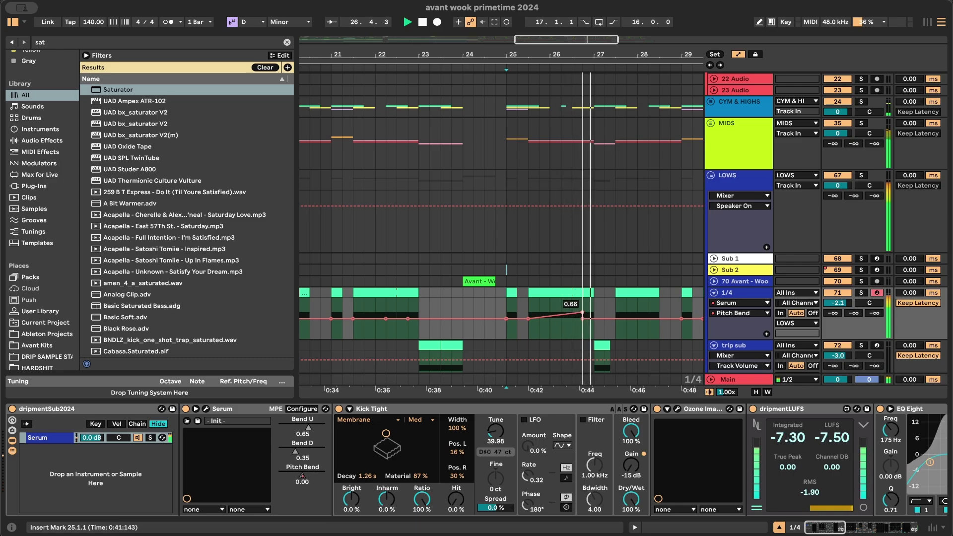
drag(584, 319, 594, 318)
- Listen to the pitch ramp from 25.3.1, soloing the 1/4 track briefly
scroll(520, 319, right, 2)
click(475, 310)
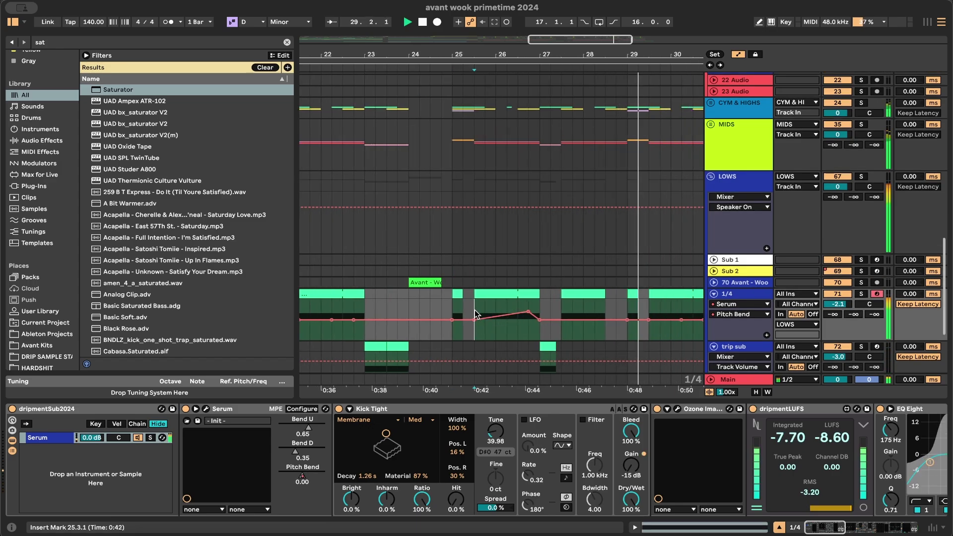
key(space)
key(space)
click(865, 294)
click(862, 294)
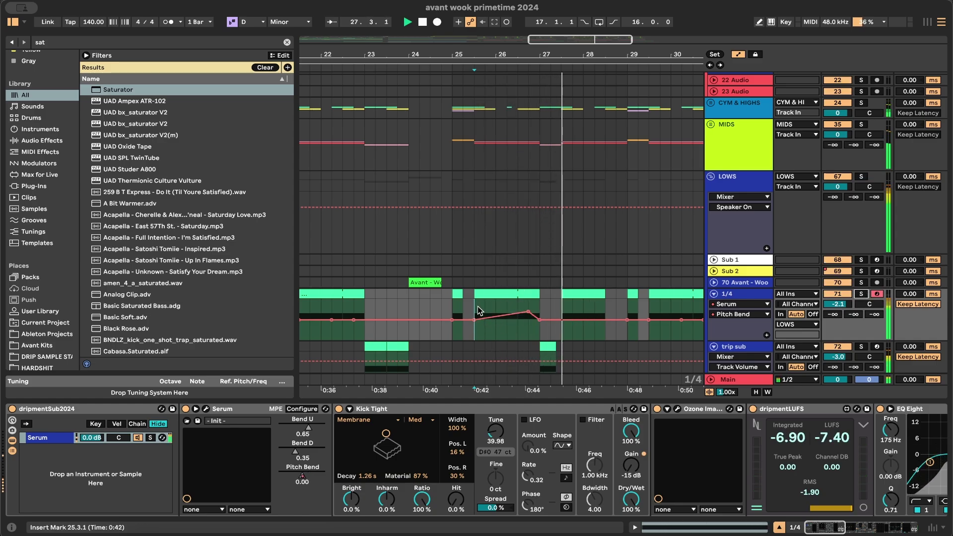
- Unfold the MIDS and BASS LEADS groups to expose the drop wubs tracks
click(711, 125)
scroll(660, 177, down, 4)
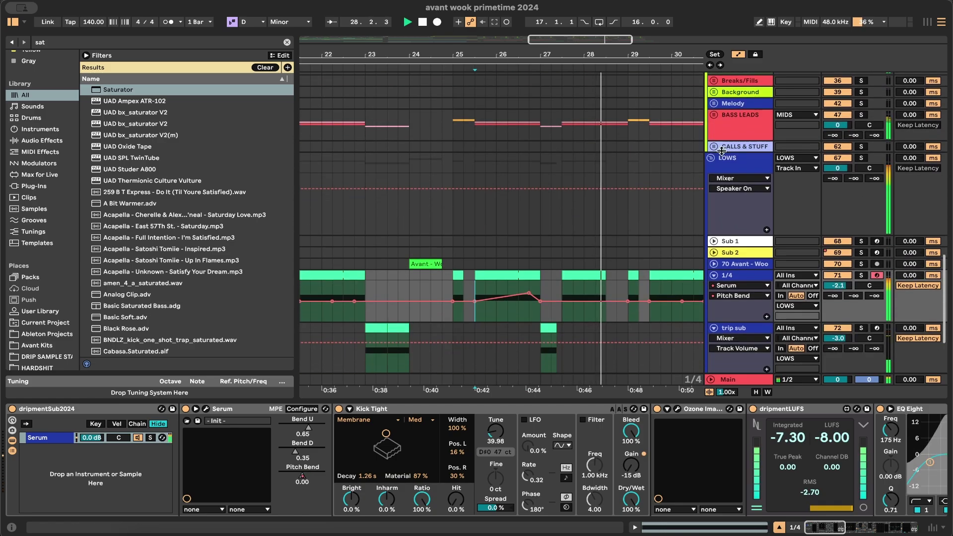
click(714, 115)
scroll(694, 152, down, 3)
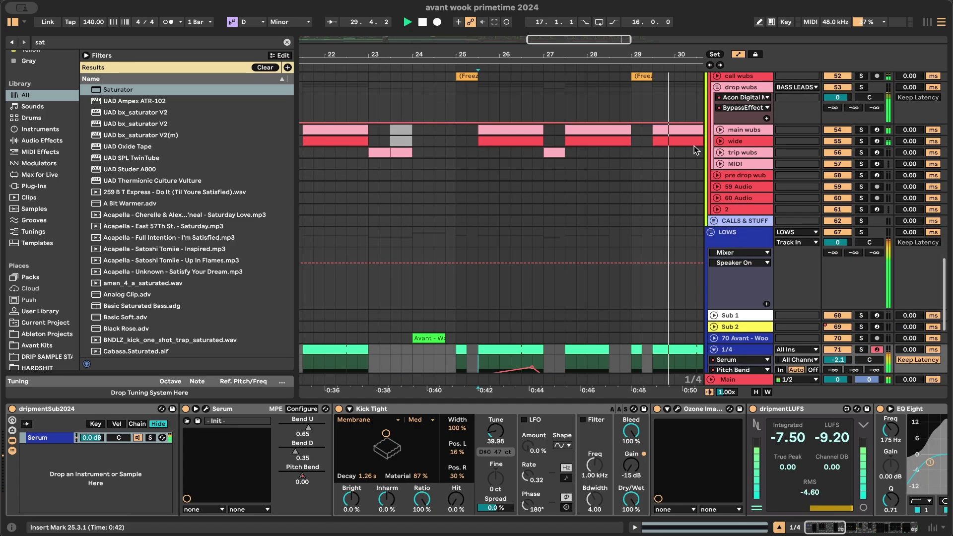
scroll(690, 157, down, 6)
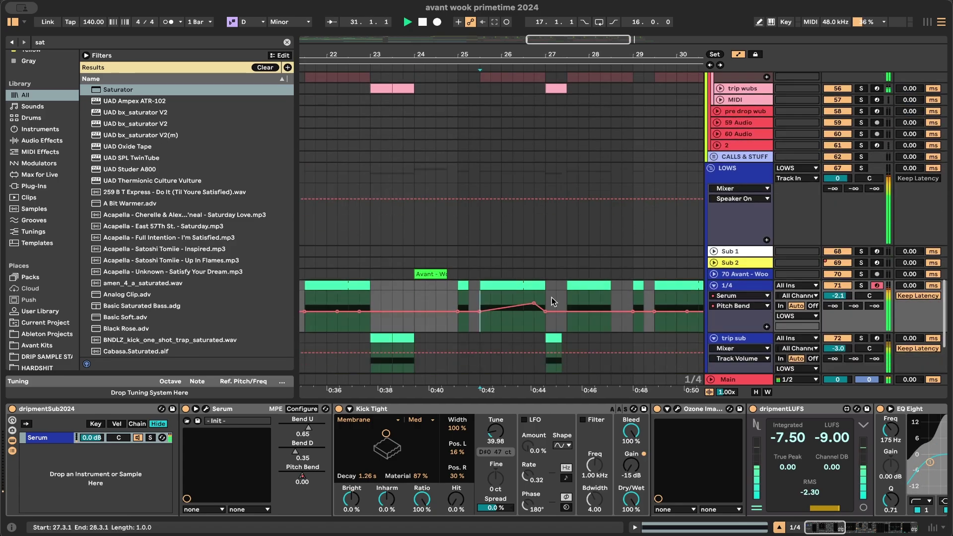
- Copy the 1/4 track's pitch ramp between 25.3.1 and 27.1.1 and unfold the main wubs and wide tracks
drag(481, 302, 546, 299)
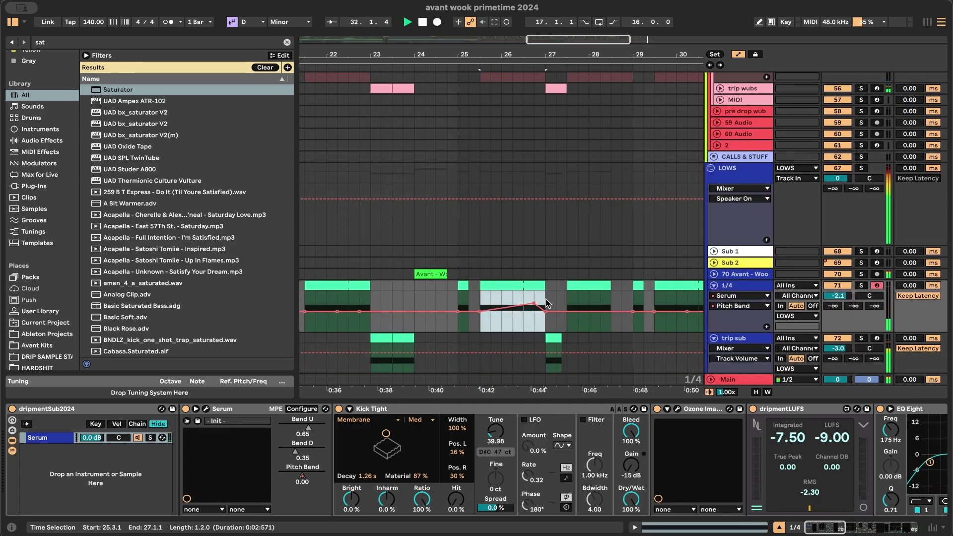
scroll(546, 299, up, 15)
click(483, 245)
key(space)
key(space)
key(plus)
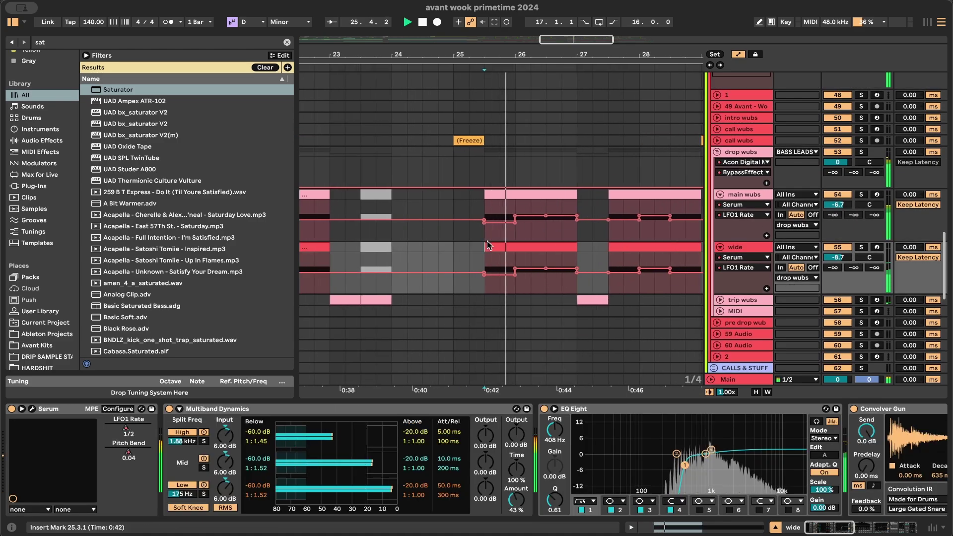
- Switch the main wubs automation lane to Serum's Pitch Bend and paste the copied ramp at 25.3.1
click(743, 204)
click(744, 223)
click(739, 216)
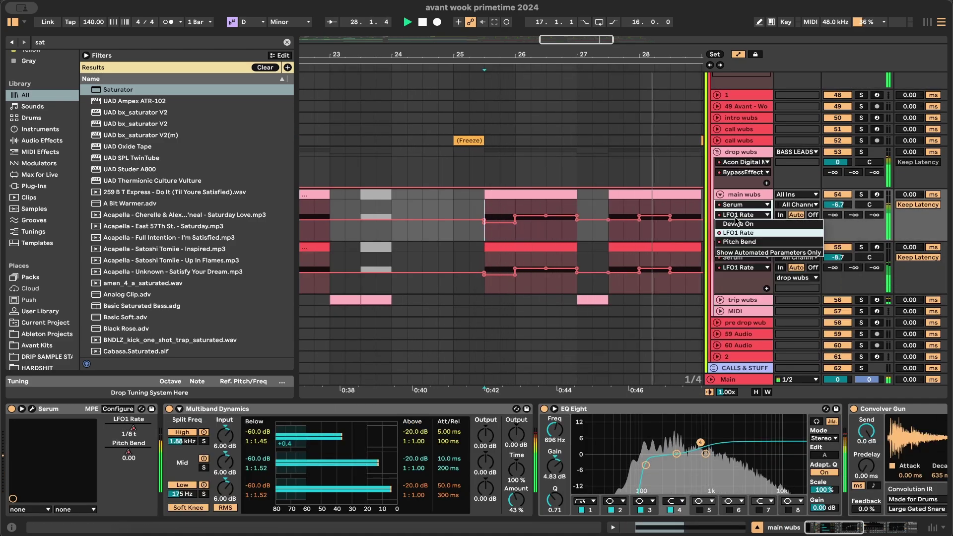
click(735, 241)
key(super+v)
- Replay the section from 25.3.1 and bend the main wubs pitch ramp into an upward-accelerating curve
key(space)
key(space)
scroll(538, 233, down, 3)
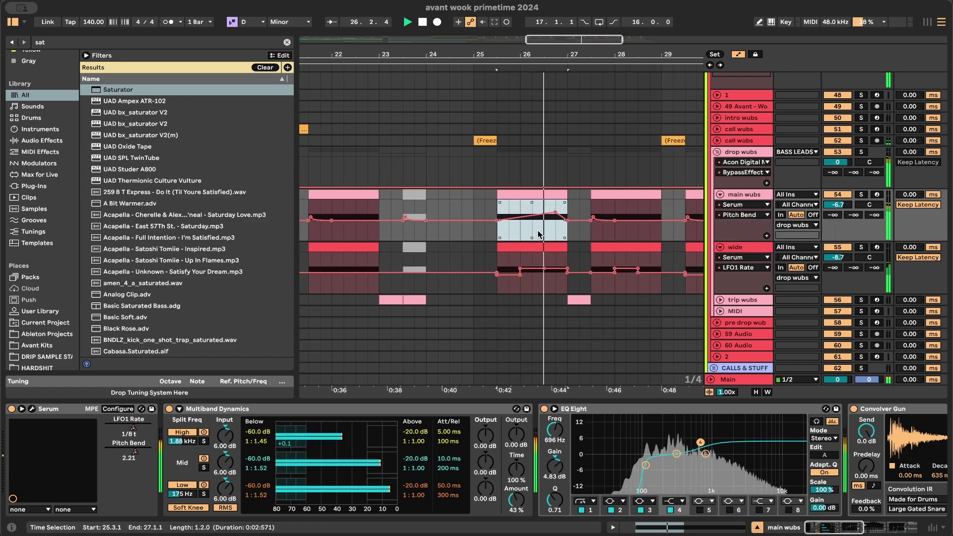
key(space)
key(space)
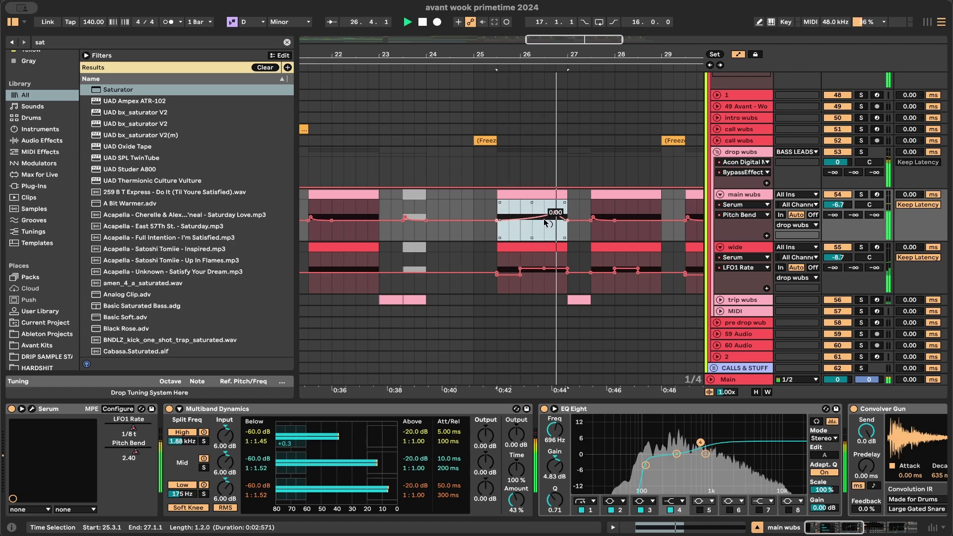
- Show Pitch Bend on the wide track and paste the ramp over 25.3.1 to 27.1.1
drag(498, 291, 568, 291)
click(742, 268)
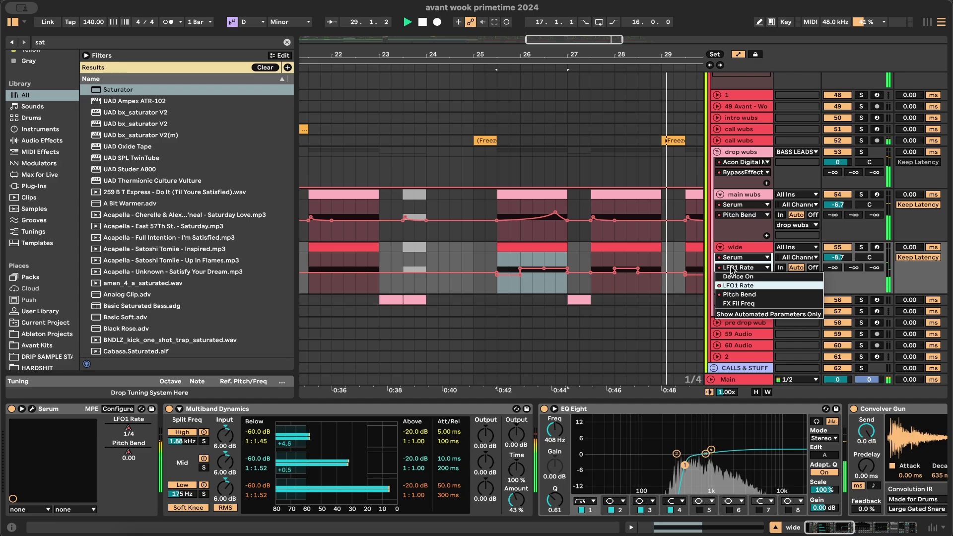
click(738, 295)
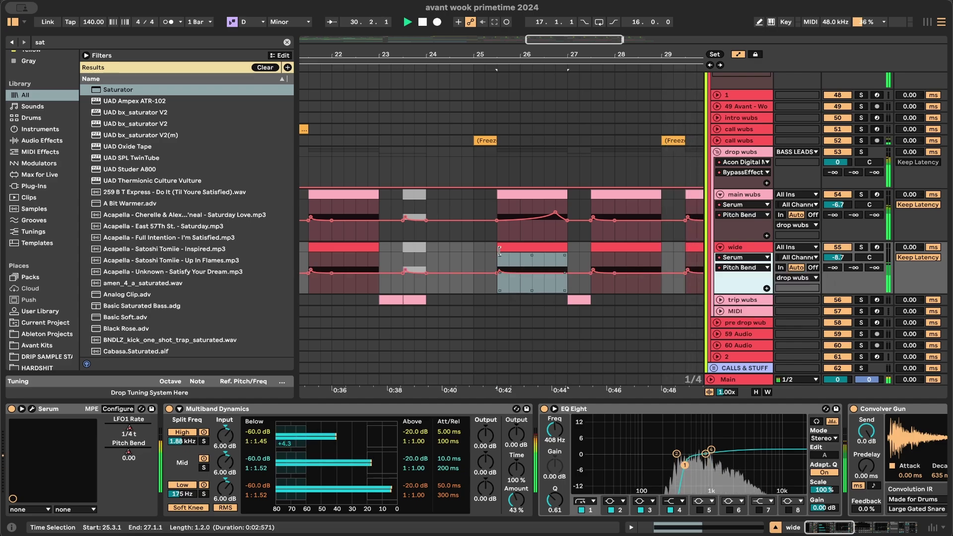
click(501, 291)
click(499, 282)
key(super+v)
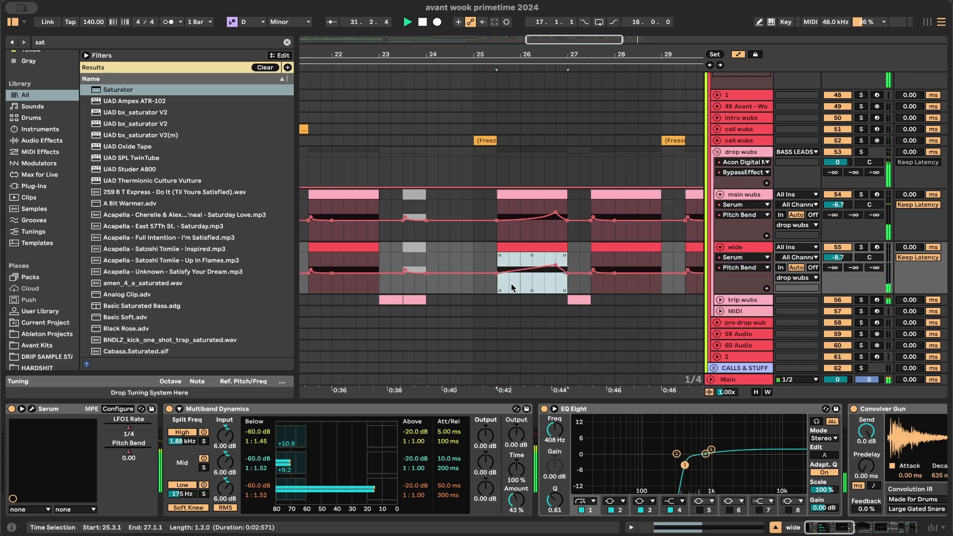
- Copy the curved pitch ramp from main wubs and paste it over the straight ramp on the wide track
scroll(513, 288, down, 3)
drag(504, 233, 529, 238)
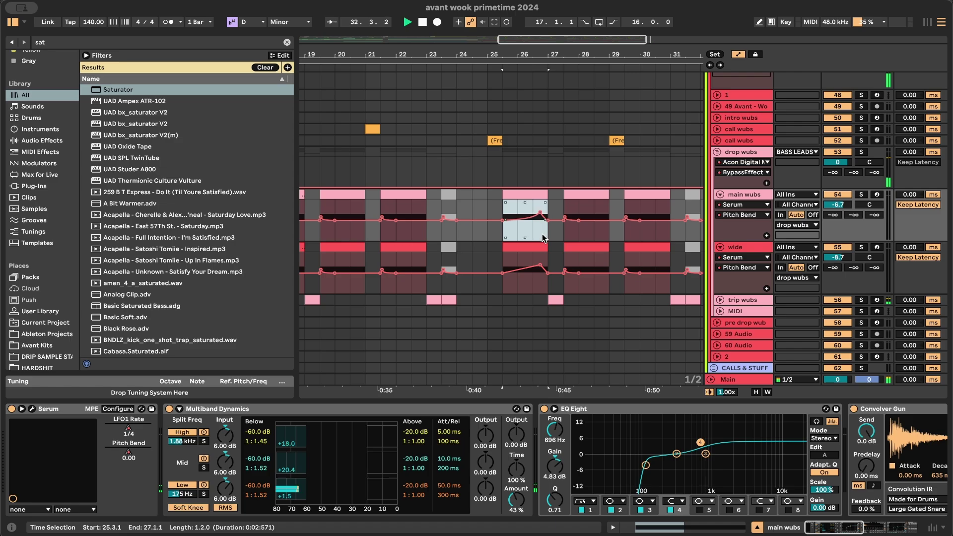
click(504, 291)
key(super+v)
- Listen to the curved pitch ramps from 25.3.1 and hide the device view
key(space)
key(space)
scroll(504, 291, down, 3)
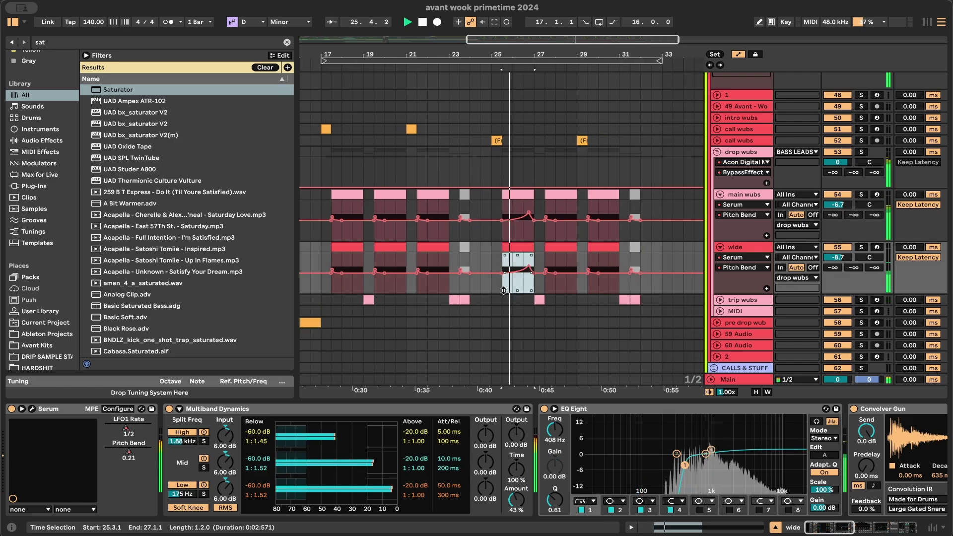
scroll(504, 291, up, 2)
scroll(504, 291, up, 4)
scroll(505, 291, down, 5)
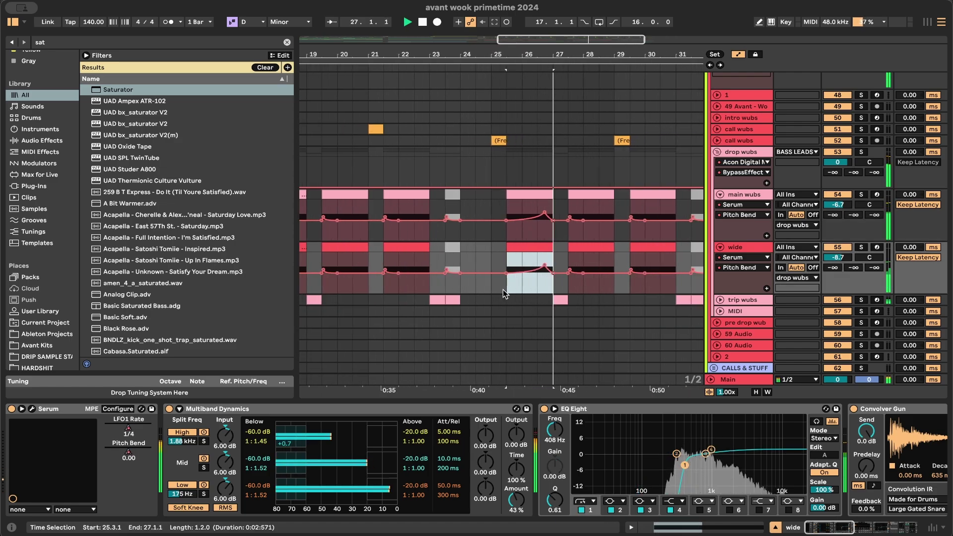
key(super+alt+l)
scroll(507, 400, down, 4)
scroll(507, 401, left, 2)
scroll(508, 401, up, 3)
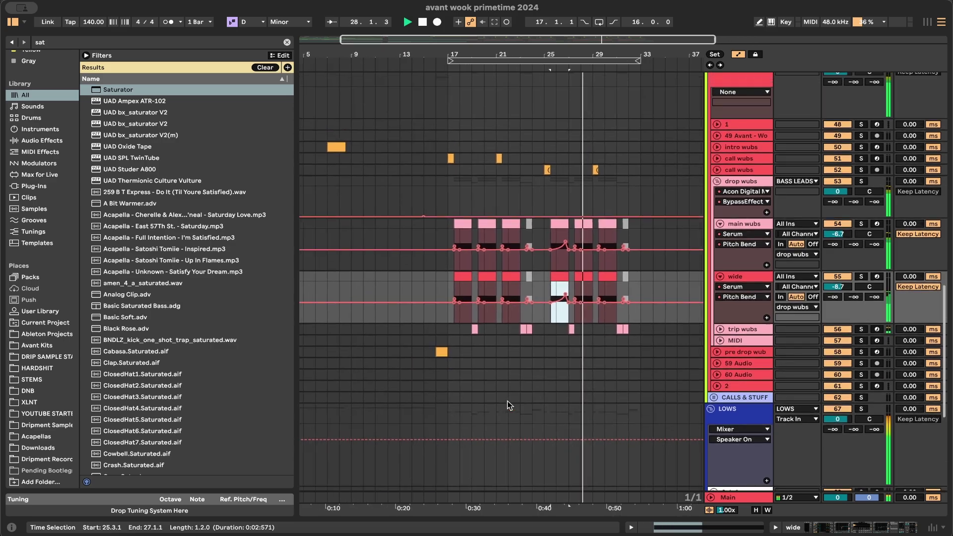
- Replay from 16.1.1 and look over the wub and sub tracks at the start of the drop
click(460, 219)
key(space)
key(space)
scroll(478, 284, up, 5)
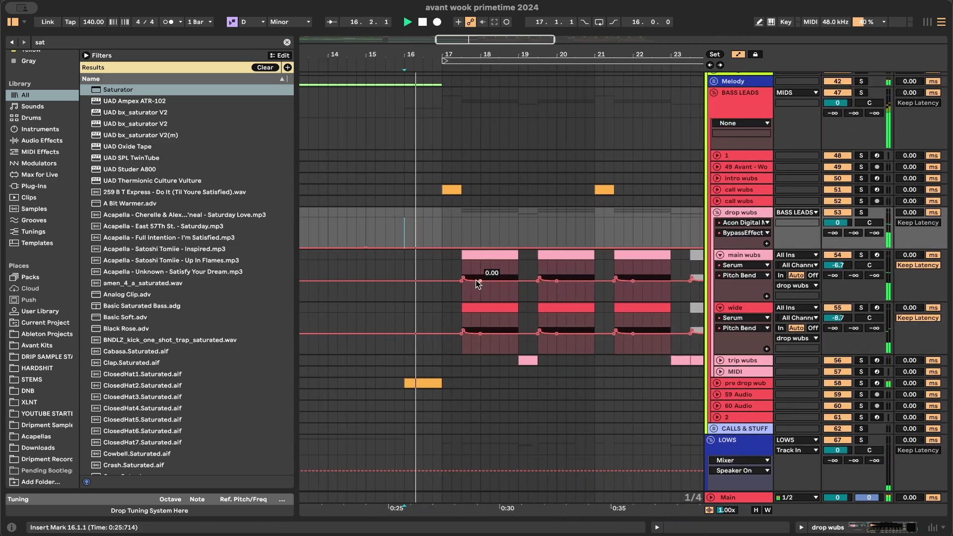
scroll(500, 321, down, 2)
scroll(499, 321, down, 6)
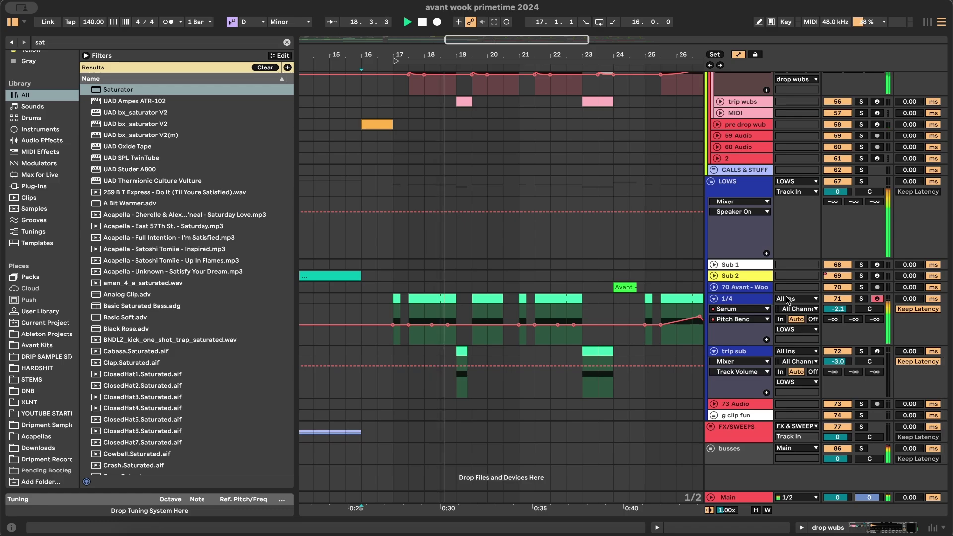
- Show the 1/4 track's device chain and open the first band's filter type in the EQ Eight after GClip
double_click(729, 300)
scroll(608, 489, right, 10)
scroll(609, 492, right, 10)
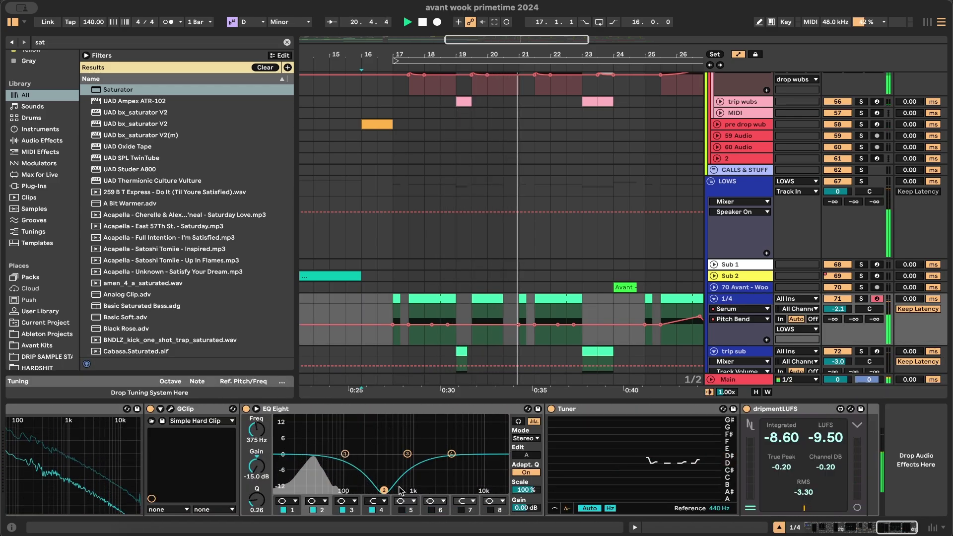
click(286, 501)
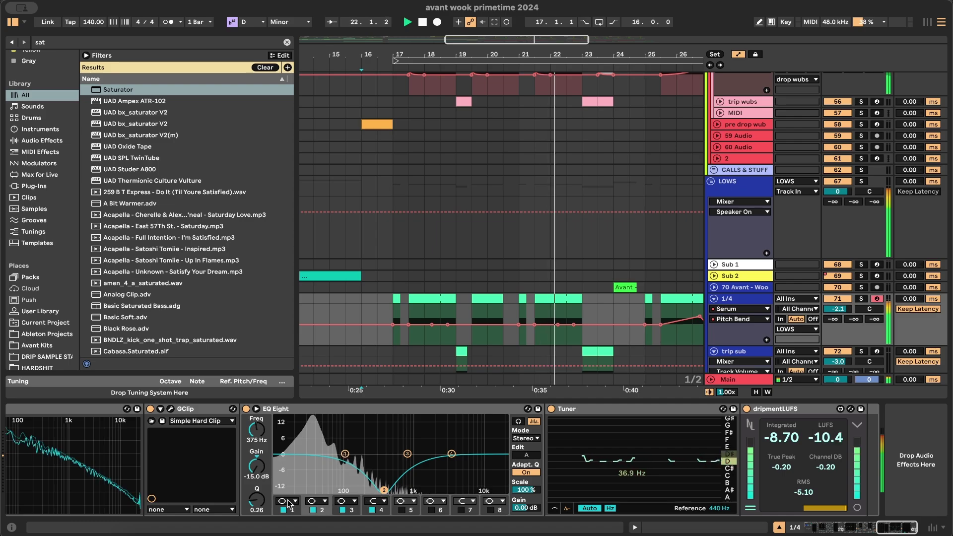
- Undo the last changes to band 1 of the 1/4 track's EQ Eight and hide the device view
click(286, 484)
key(super+z)
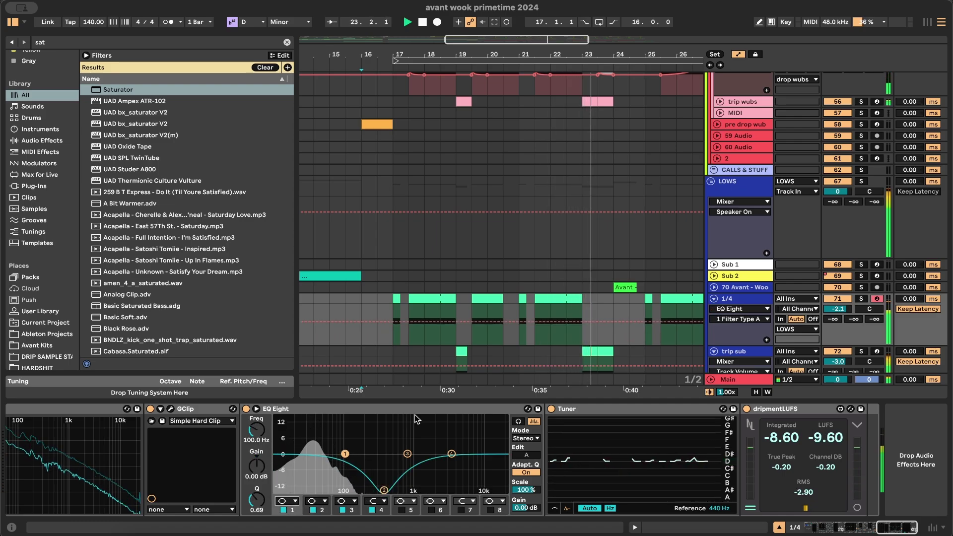
click(397, 403)
- Examine the drop's arrangement from the vocals and drums down to the bass and lows, unfolding the Kick track
scroll(397, 403, down, 5)
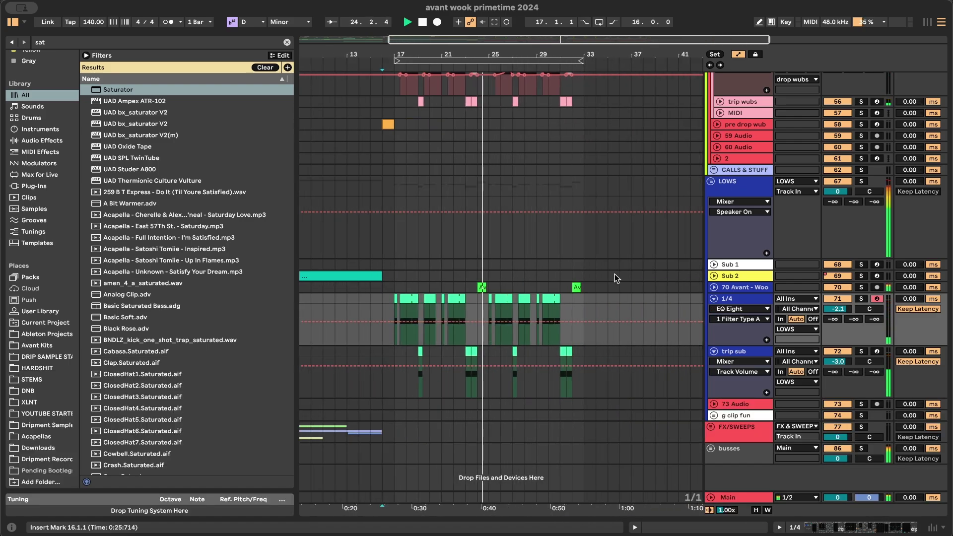
scroll(493, 351, up, 15)
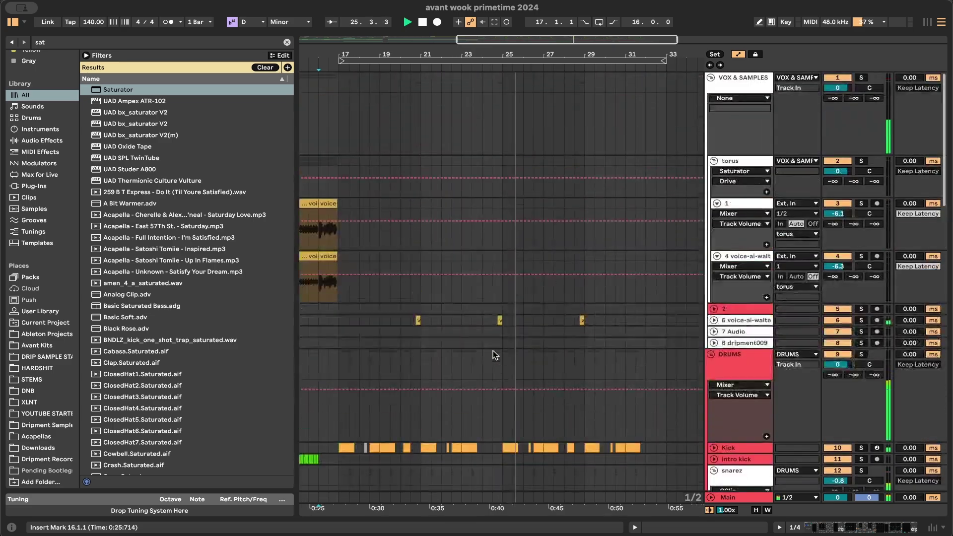
click(714, 306)
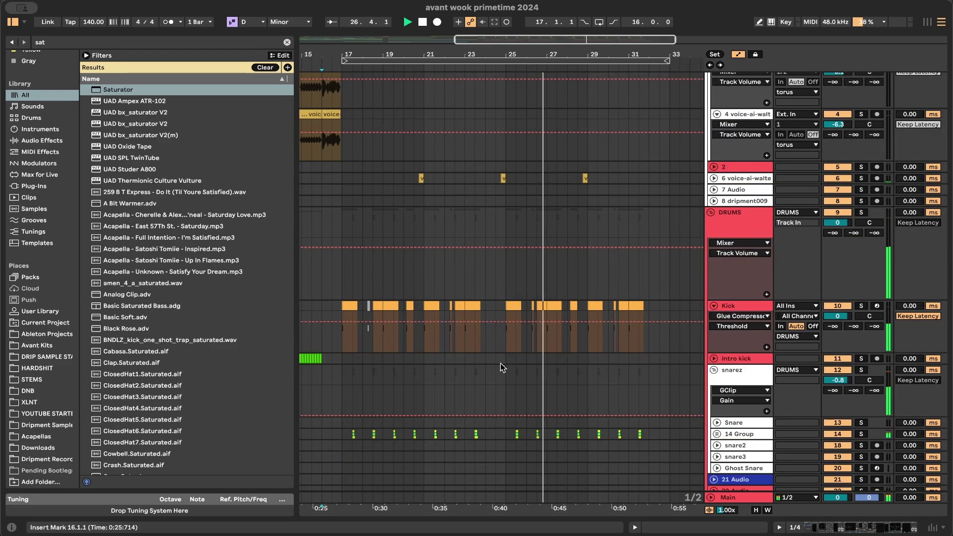
scroll(501, 362, up, 3)
scroll(501, 363, down, 9)
scroll(501, 327, down, 5)
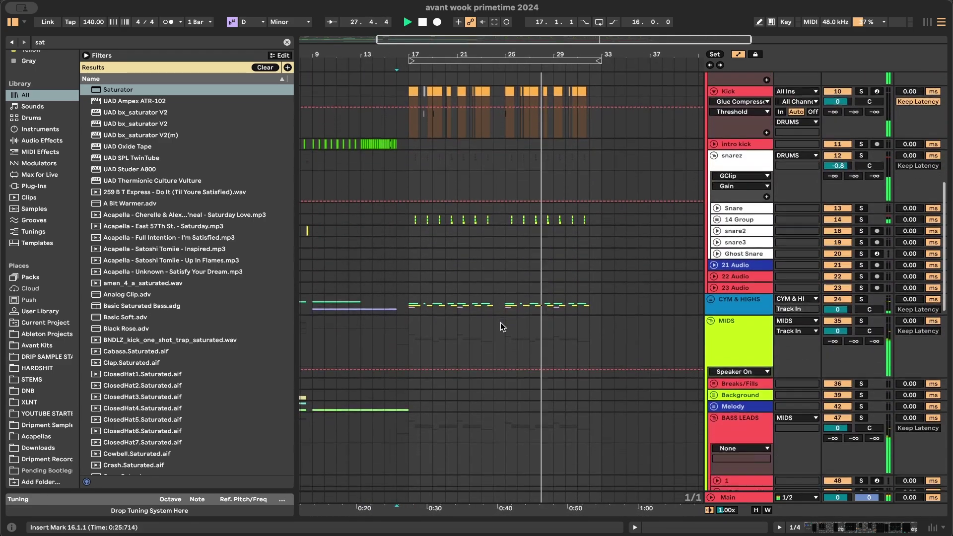
scroll(501, 327, up, 10)
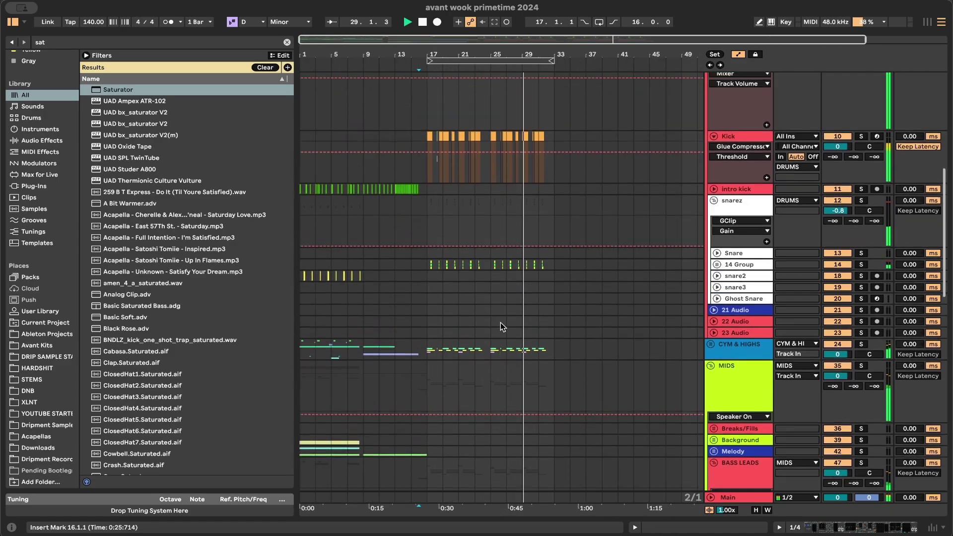
scroll(500, 326, up, 2)
scroll(500, 327, left, 2)
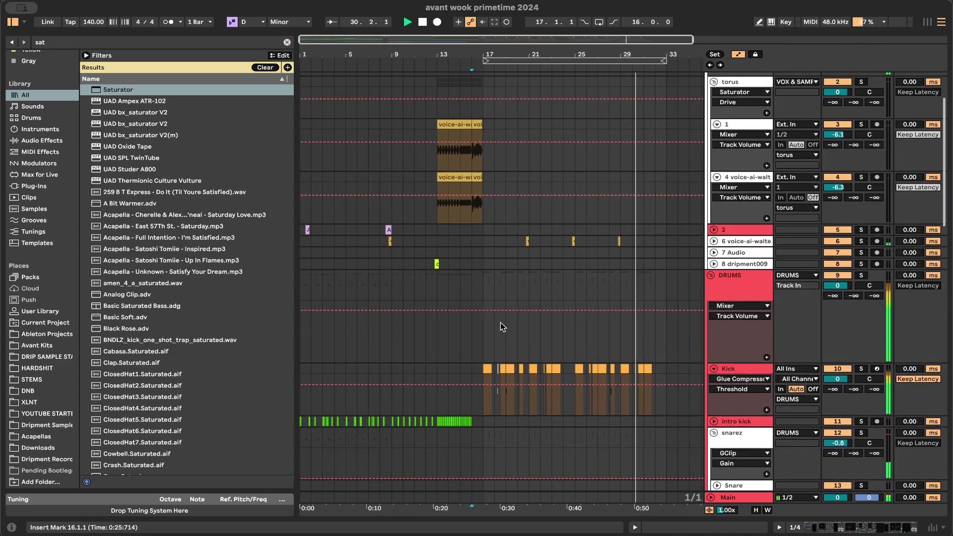
scroll(501, 326, right, 3)
scroll(500, 326, down, 1)
scroll(501, 327, down, 2)
scroll(500, 323, down, 15)
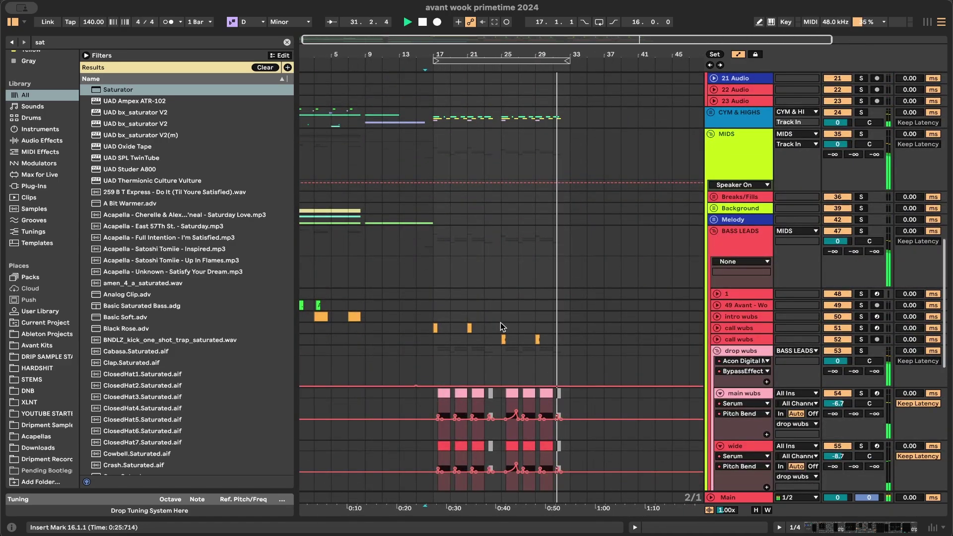
- Search the browser for "atmos" and restart playback from an insert mark at 17.1.1
key(super+f)
text(atmos)
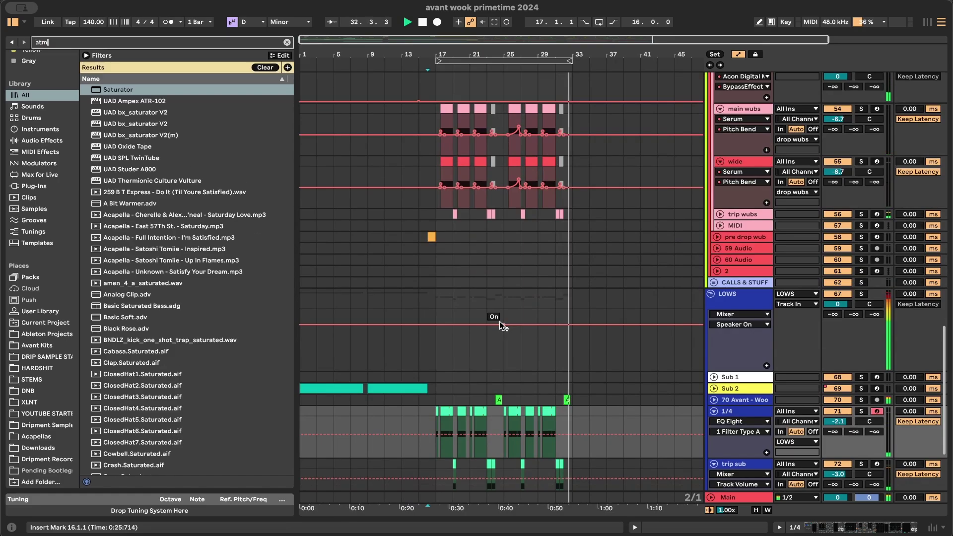
click(438, 283)
scroll(482, 317, down, 5)
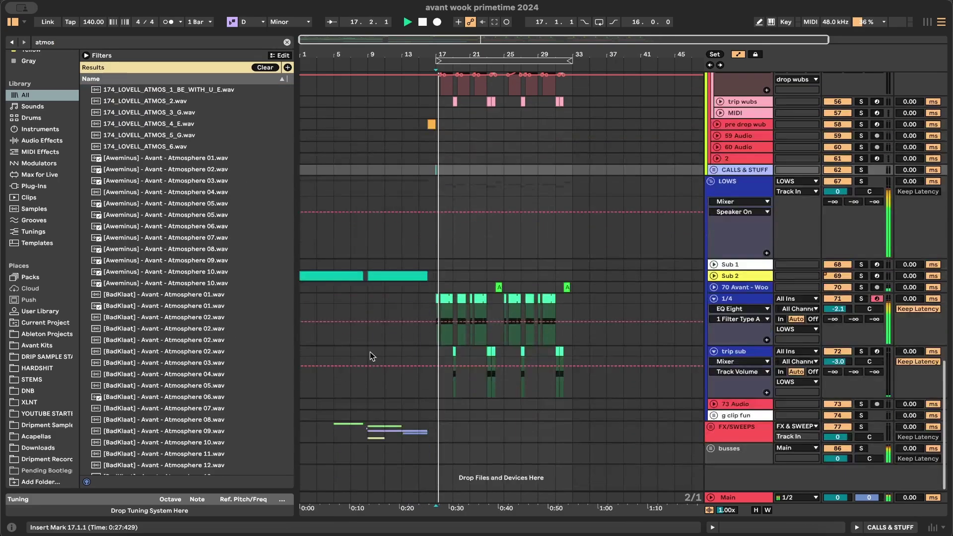
- Expand the FX/SWEEPS group and insert a new audio track directly below 83 Audio
click(711, 427)
scroll(722, 402, down, 5)
click(735, 413)
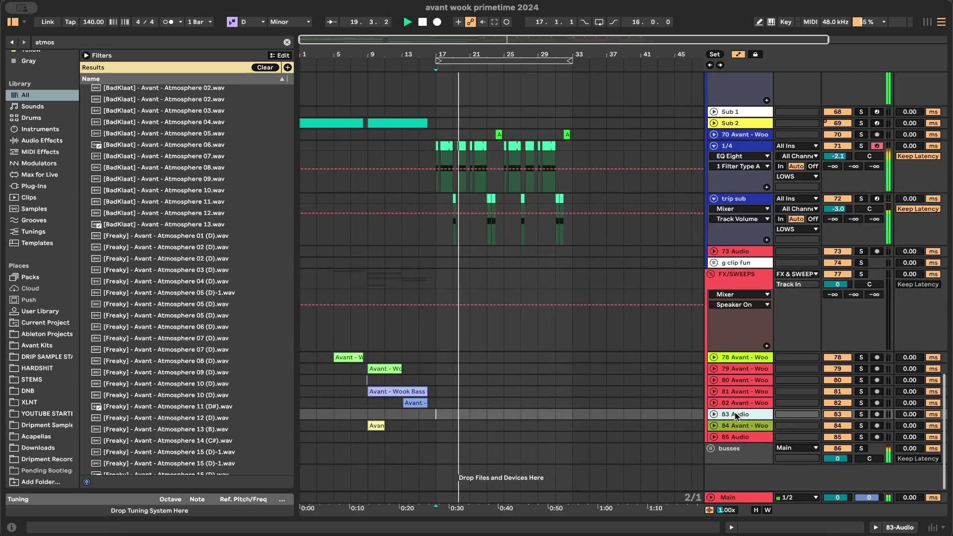
key(super+t)
- Limit the sample results to Avant Kits and open the Atmospheres folder under Avant - Wook Bass 01's FX
click(37, 368)
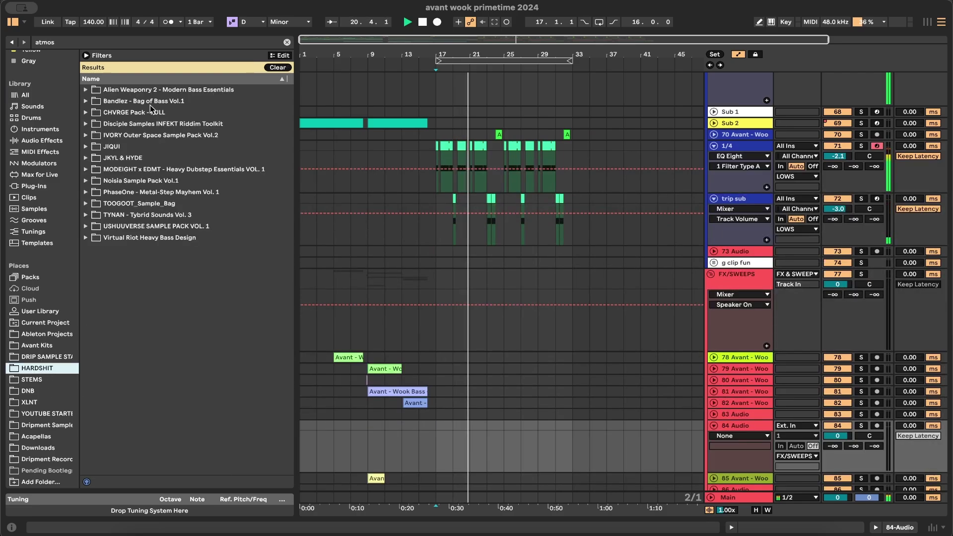
click(41, 346)
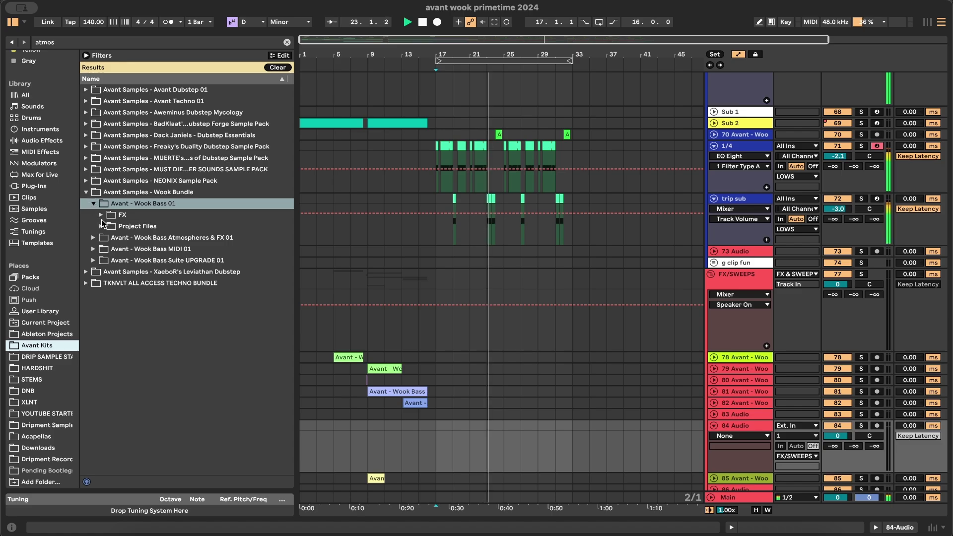
click(100, 215)
click(109, 226)
scroll(189, 330, down, 3)
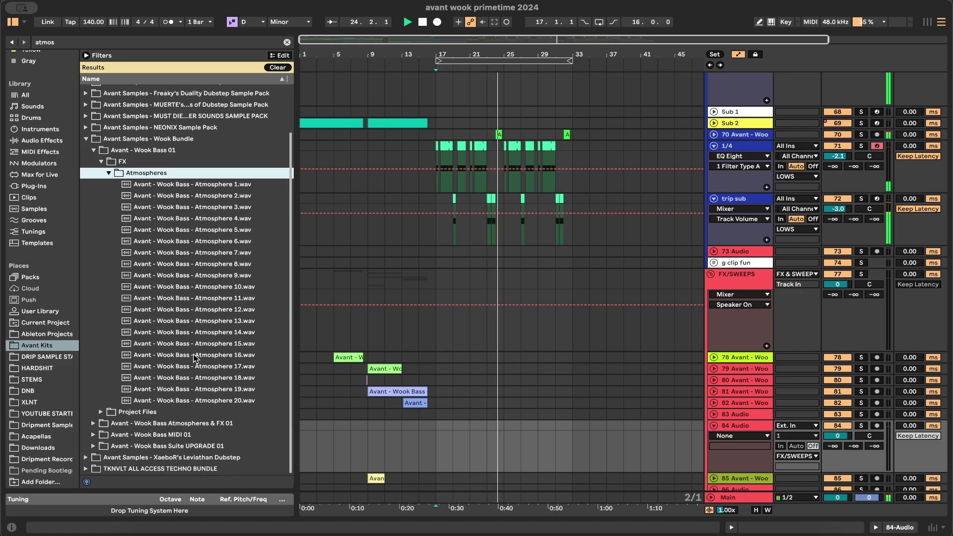
- Preview Avant - Wook Bass - Atmosphere 17.wav and try it at bar 17 on the new audio track
click(183, 368)
key(space)
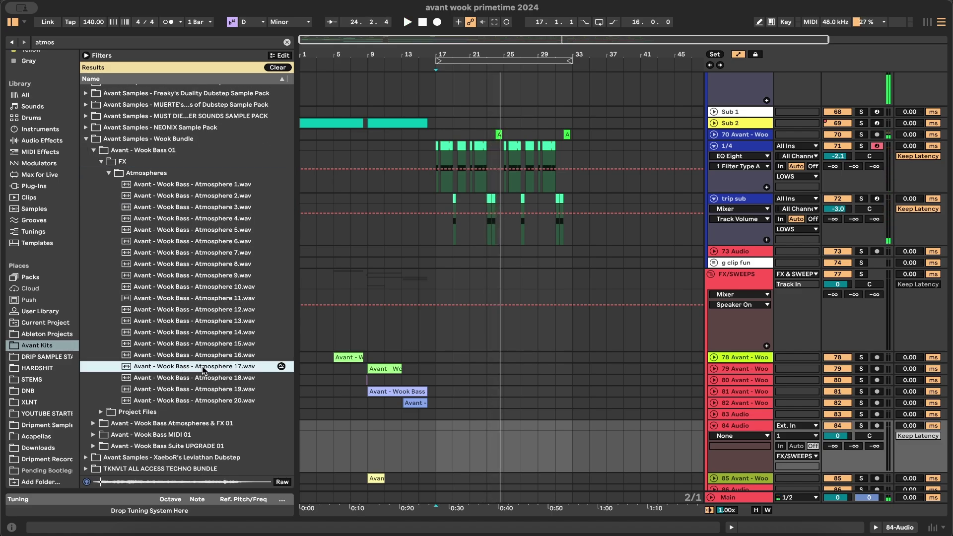
drag(503, 428, 441, 437)
key(space)
key(z)
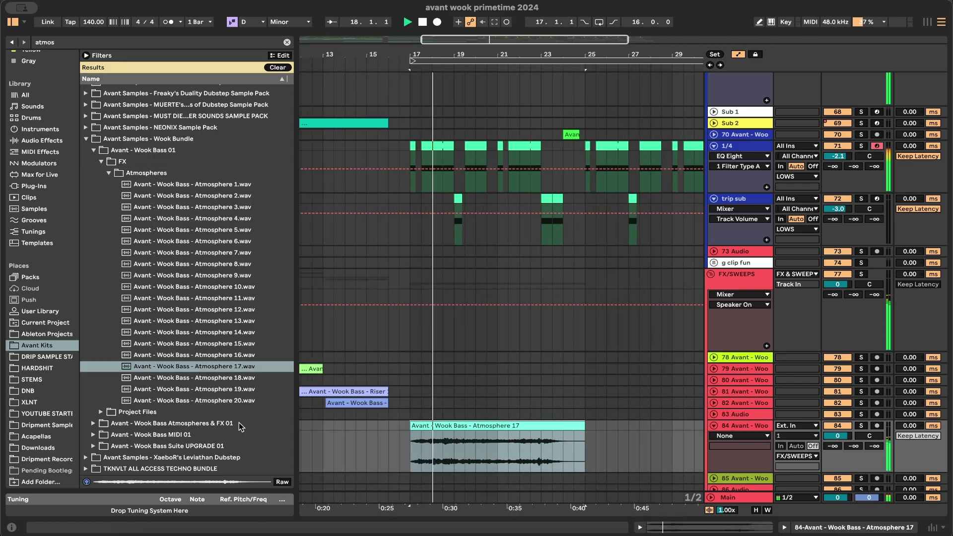
- Place Avant - Wook Bass - Atmosphere 19.wav over the clip at bar 17 and play it from the start
drag(217, 390, 412, 429)
key(space)
key(space)
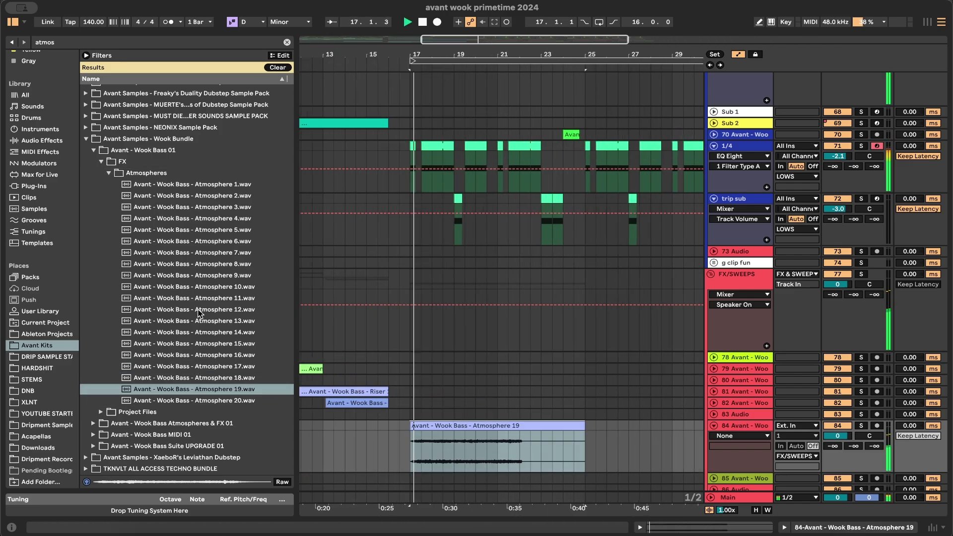
- Try Avant - Wook Bass - Atmosphere 10.wav in place of the clip at bar 17 and undo the swap
drag(188, 292, 420, 430)
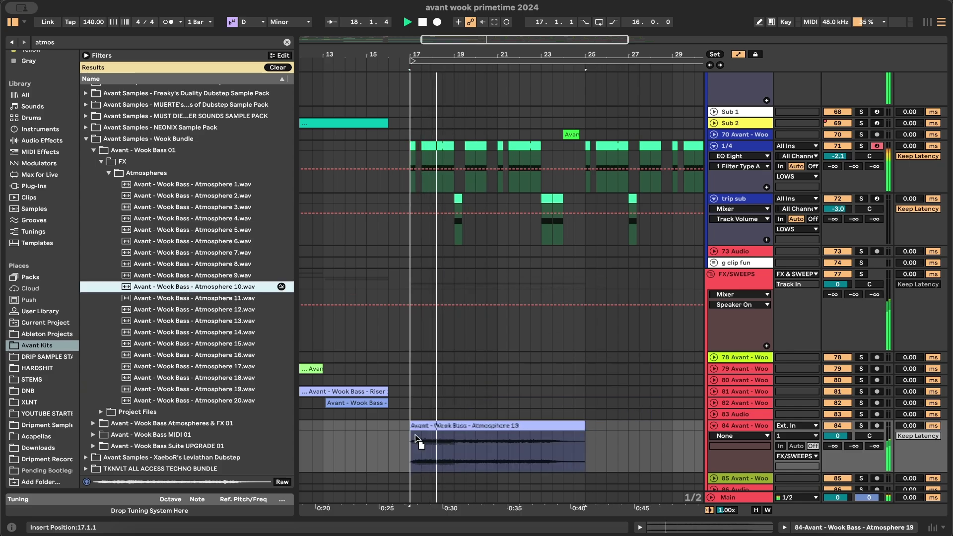
key(space)
key(space)
key(super+z)
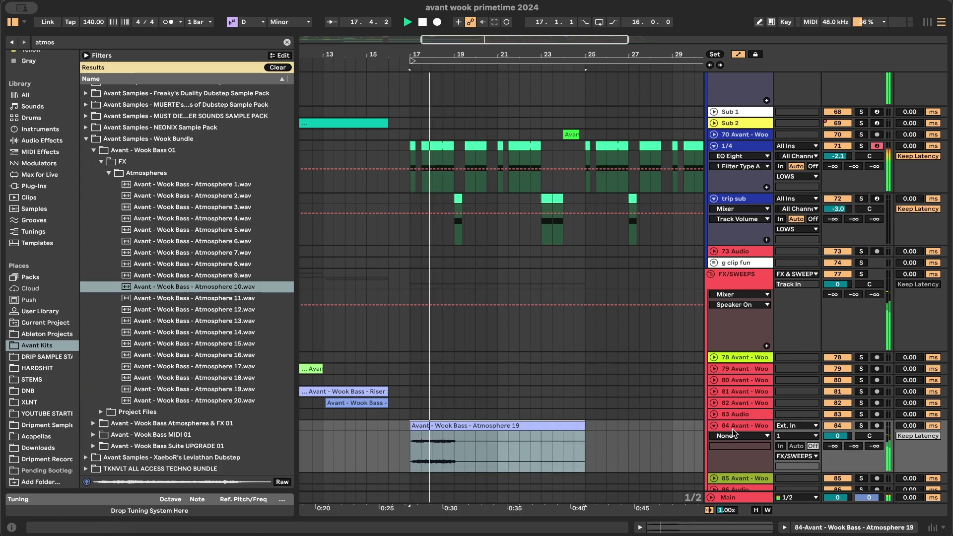
- Search the browser for "aut" and add an Auto Pan to the atmosphere track
double_click(731, 429)
key(super+f)
text(aut)
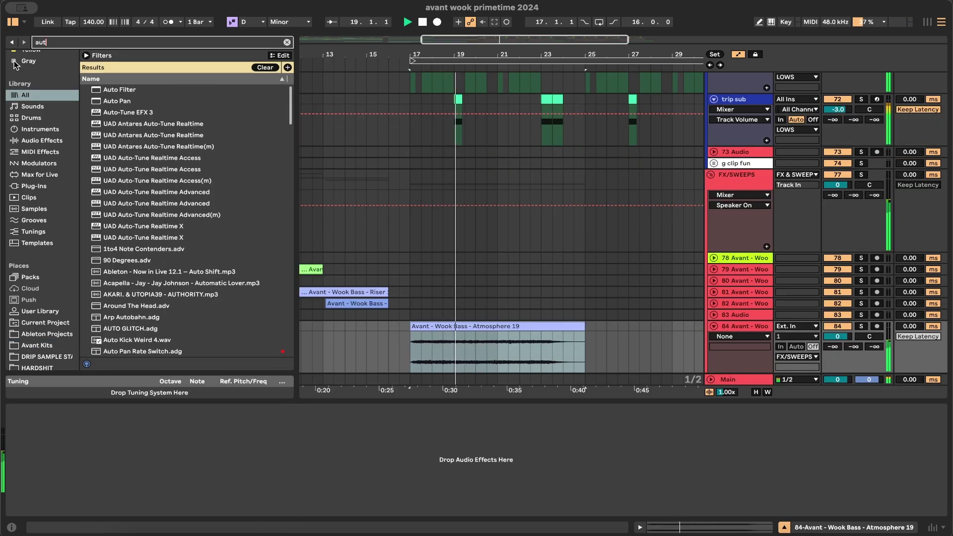
double_click(156, 101)
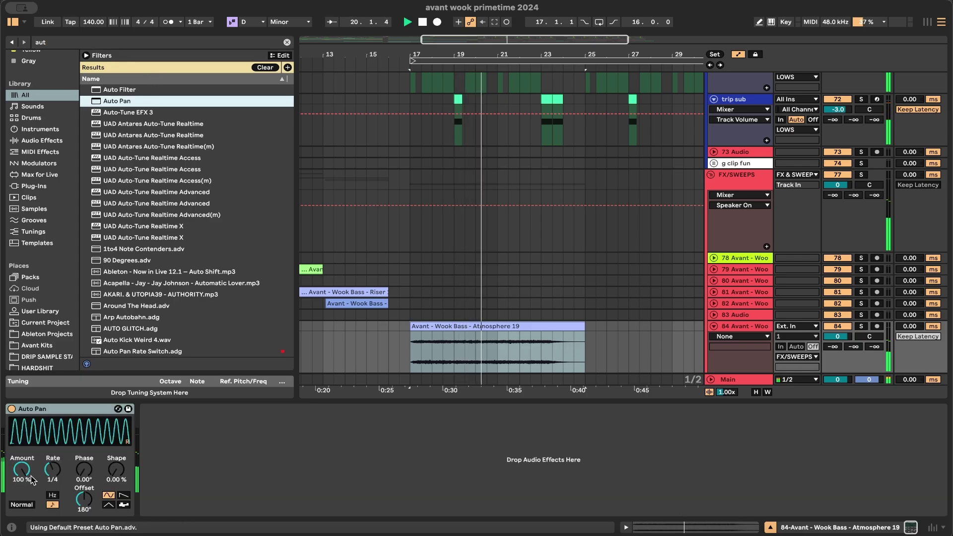
- Set the Auto Pan's rate to 1/2 and lower the atmosphere track's volume to -4.6 dB
key(space)
key(space)
drag(52, 469, 52, 465)
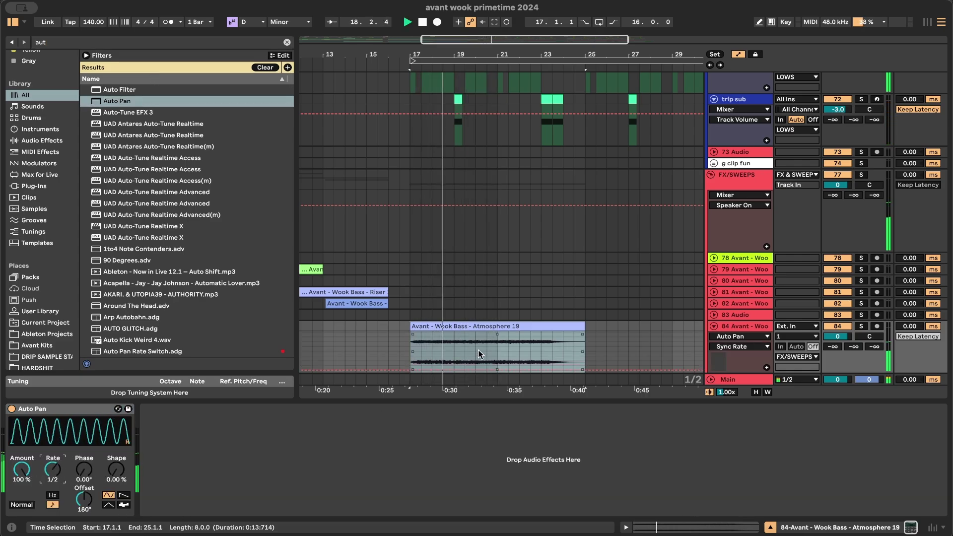
drag(837, 338, 837, 347)
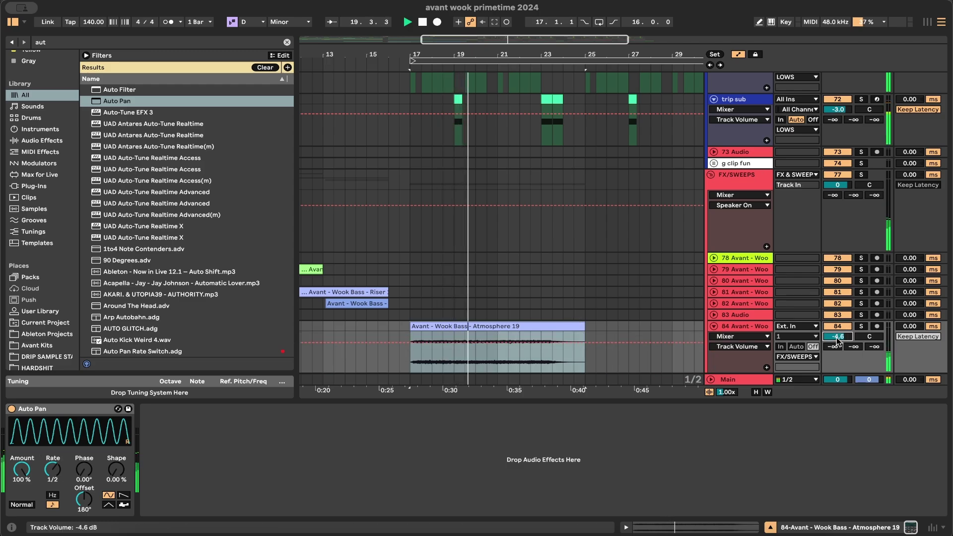
- Add a second Auto Pan after the first with amount 86.5%, phase 180° and its rate in Hz
key(super+f)
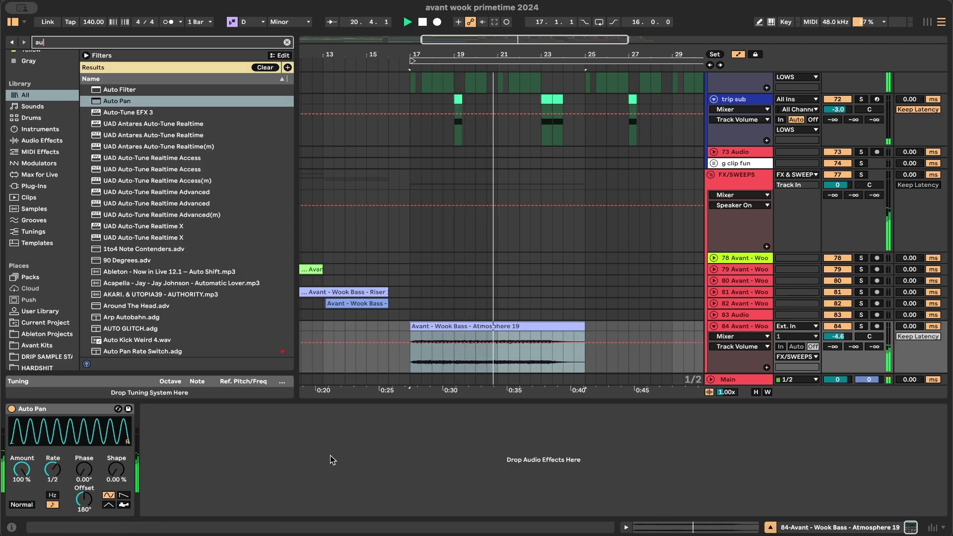
drag(113, 98, 187, 495)
click(161, 469)
double_click(218, 470)
click(186, 495)
- Replay from bar 17, setting the second Auto Pan's rate to about 0.23 Hz and the track volume to -5.8 dB
key(space)
key(space)
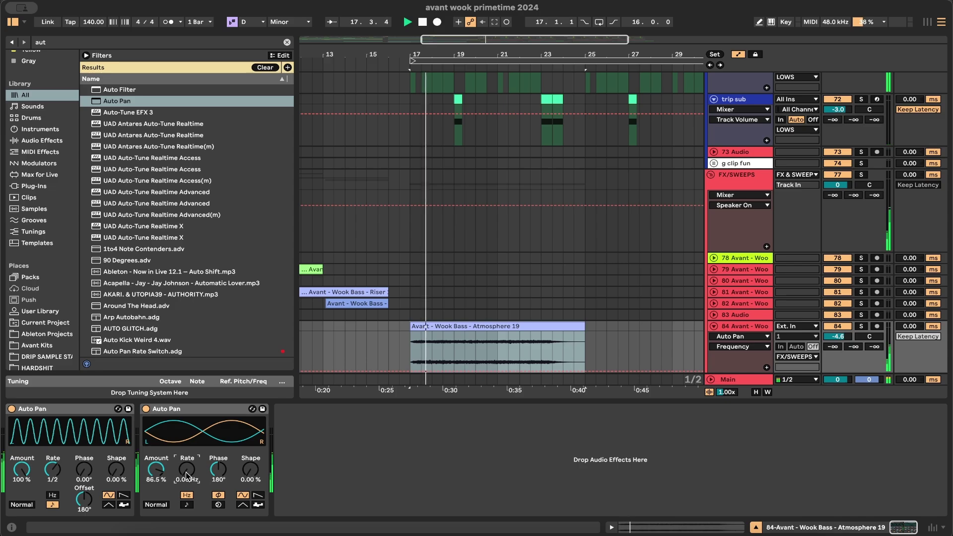
drag(186, 469, 187, 459)
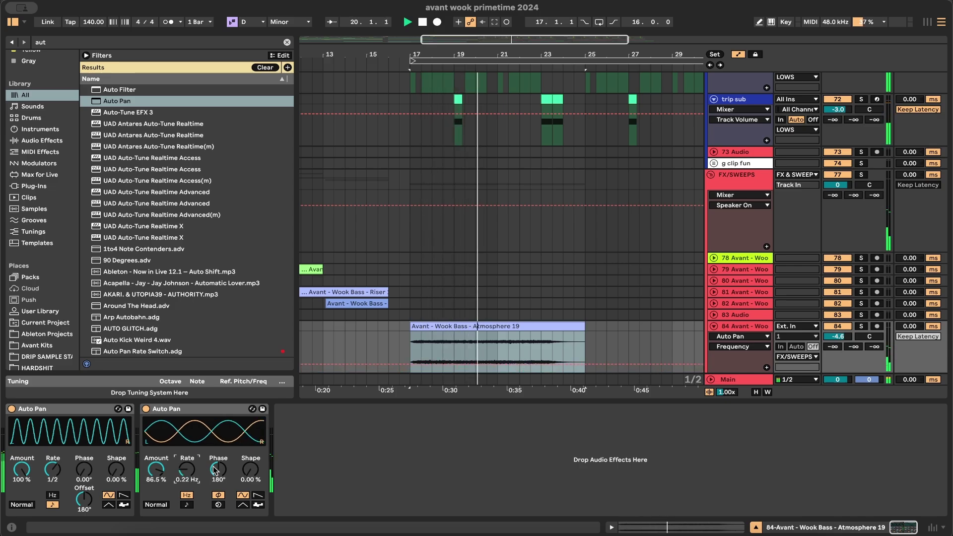
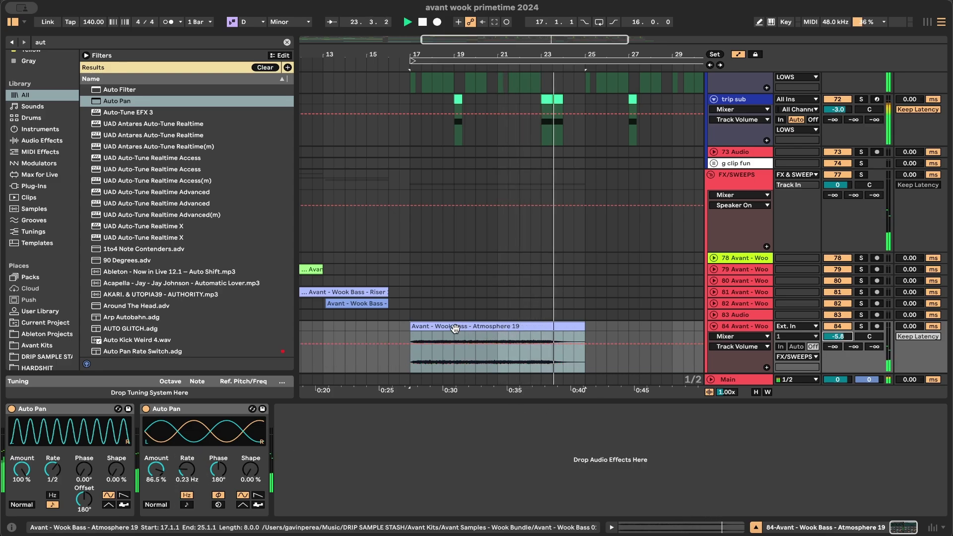
click(151, 535)
key(super+Tab)
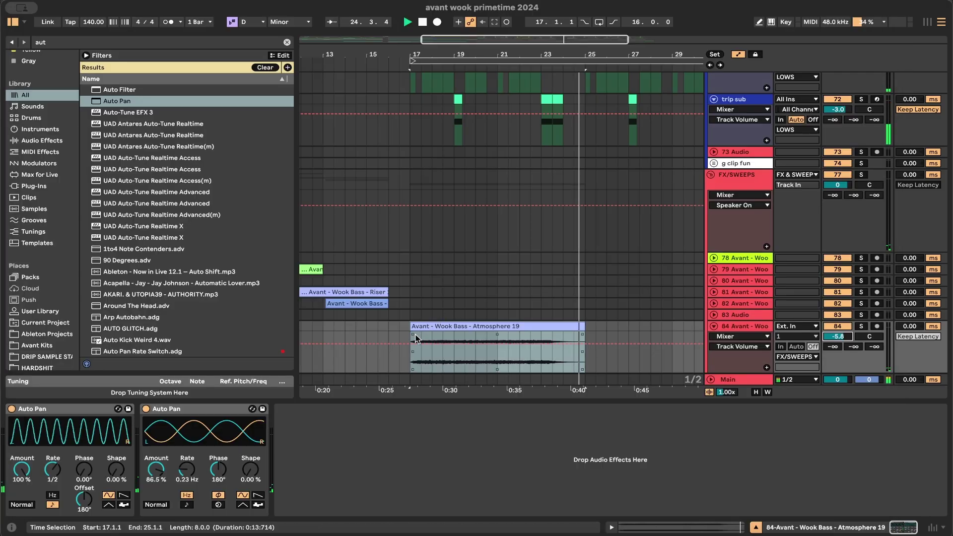
drag(464, 327, 564, 311)
key(super+Tab)
click(844, 522)
key(super+Tab)
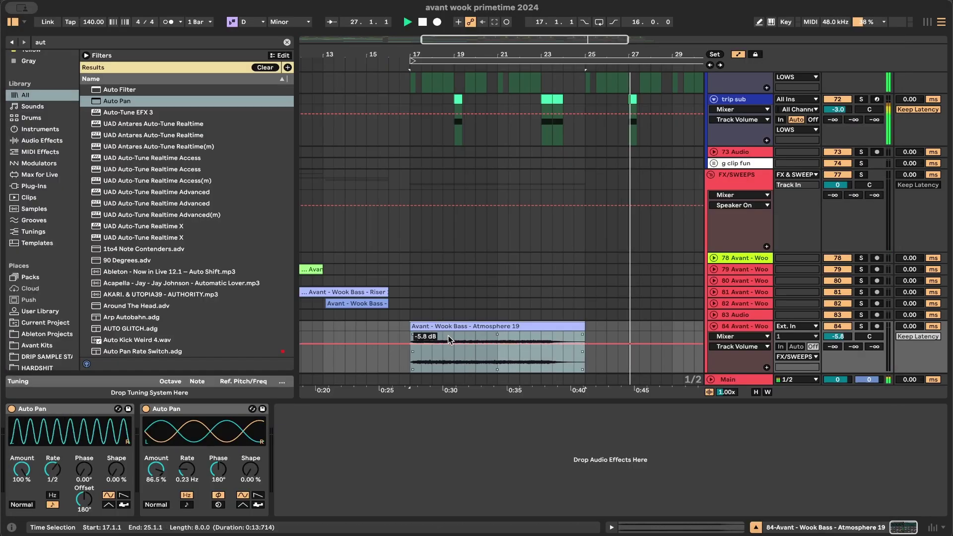
- Open the Atmosphere 19 clip, check the D minor scale keyboard image, and set the clip's pitch to -5 semitones
double_click(448, 335)
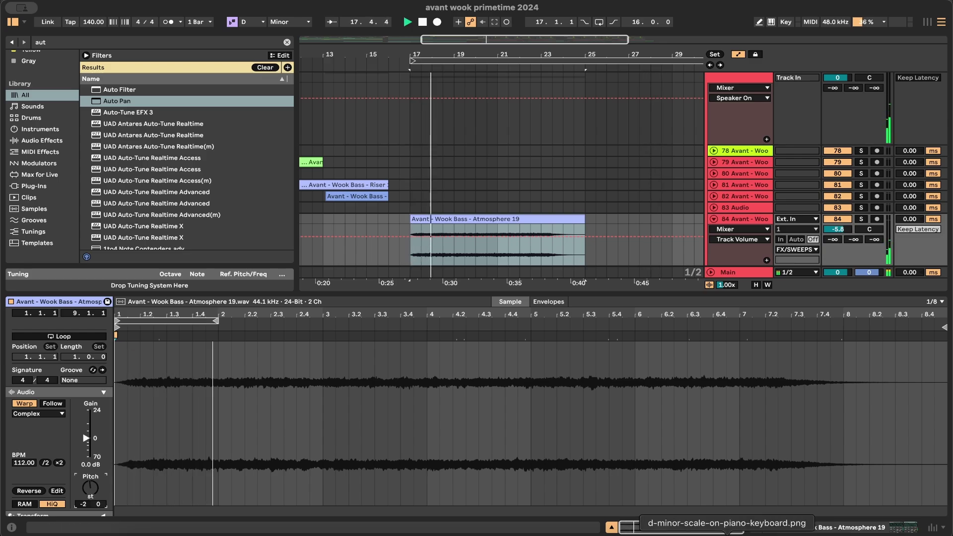
click(689, 508)
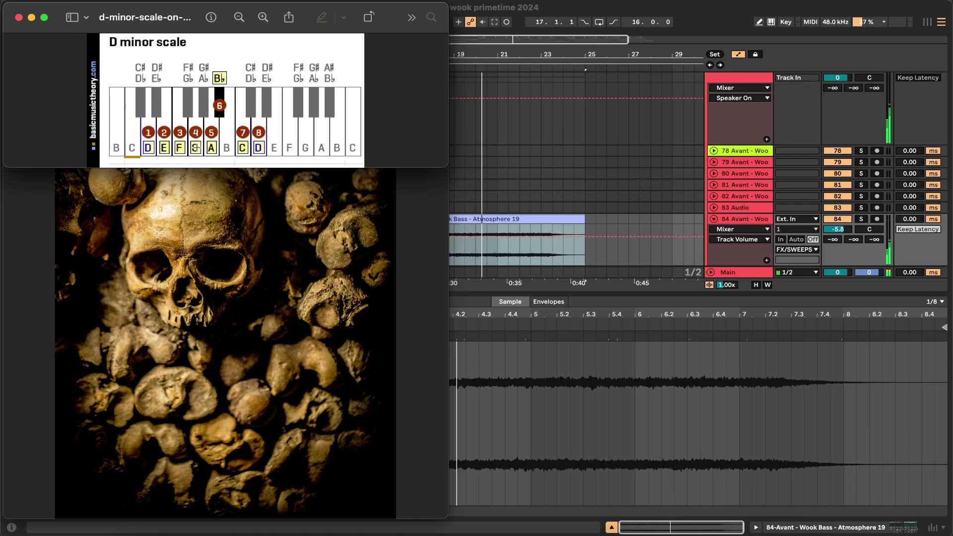
key(super+Tab)
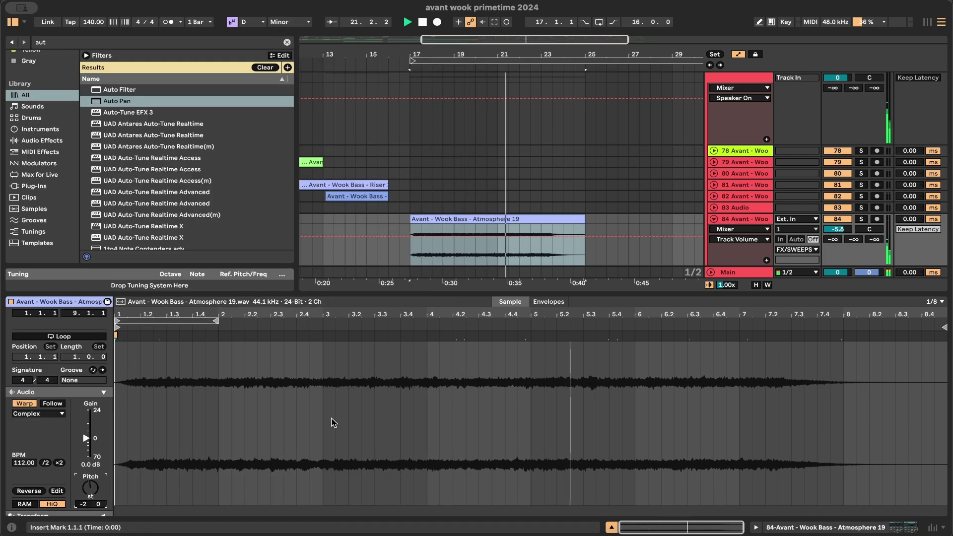
drag(92, 492, 92, 501)
key(space)
key(space)
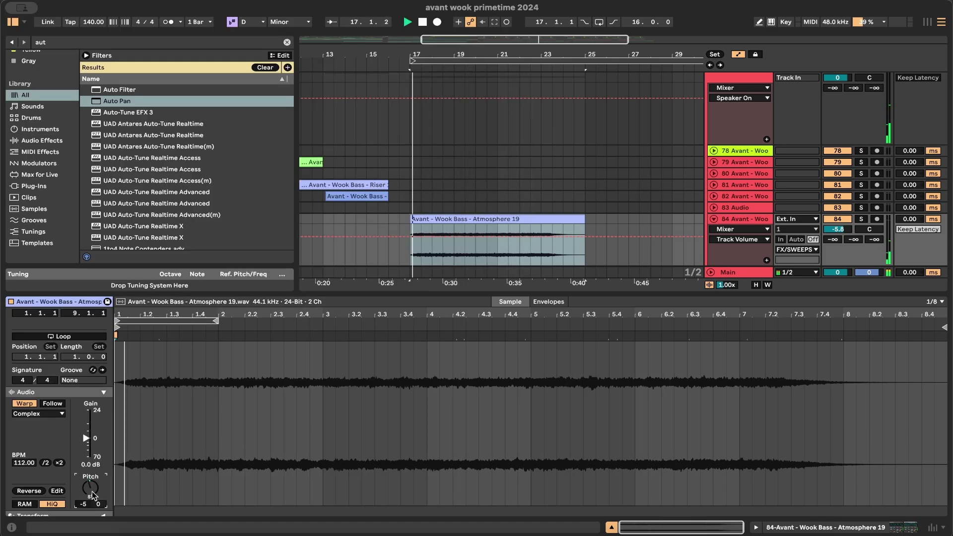
key(space)
key(space)
- Stretch the Atmosphere 19 clip to 16 bars by doubling its segment tempo to 224 BPM
scroll(490, 230, up, 4)
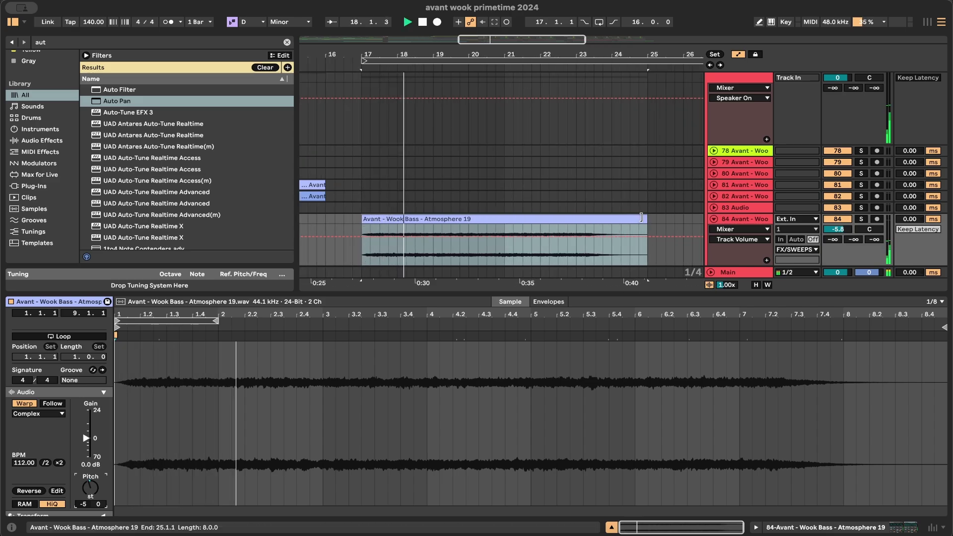
click(59, 462)
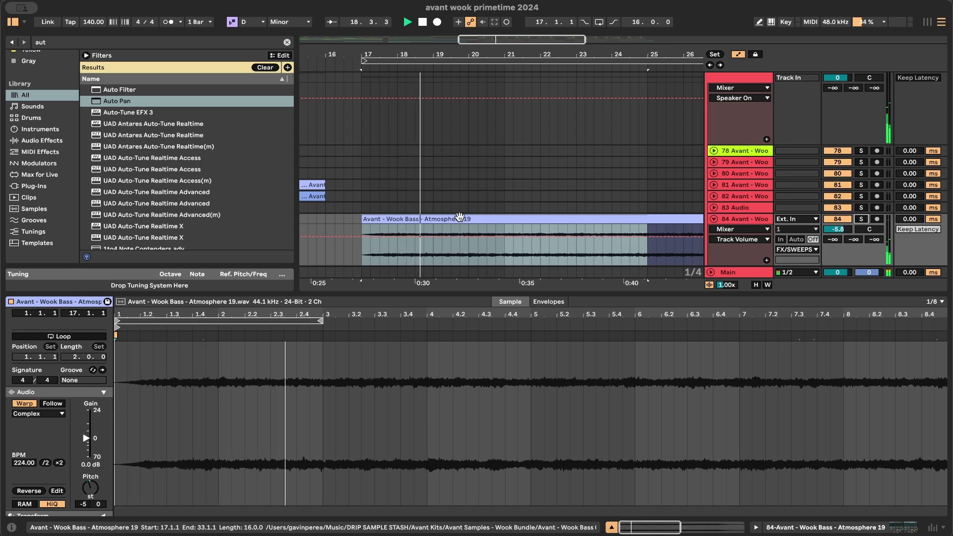
- Replay the stretched Atmosphere 19 clip from bar 17 and open the device chain of its track
drag(364, 217, 399, 223)
key(space)
key(space)
double_click(394, 292)
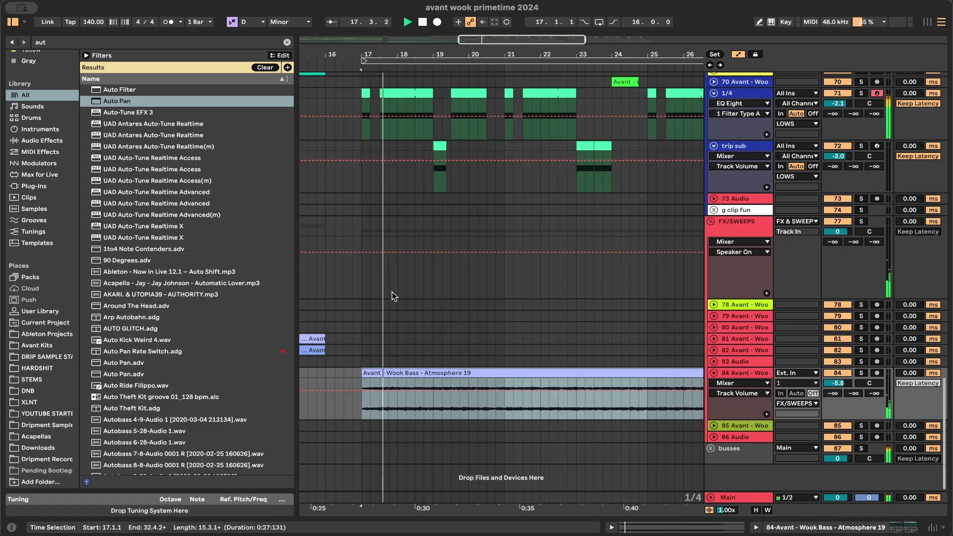
double_click(740, 372)
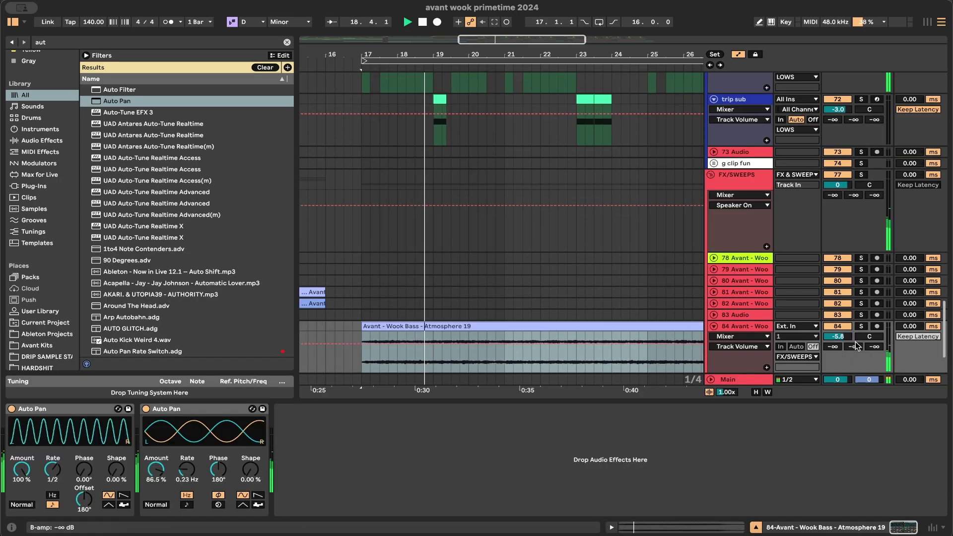
- Show the track volume automation on track 84 and draw a dip to -12 dB near the start of Atmosphere 19
right_click(835, 339)
click(825, 344)
key(space)
key(space)
scroll(397, 364, up, 3)
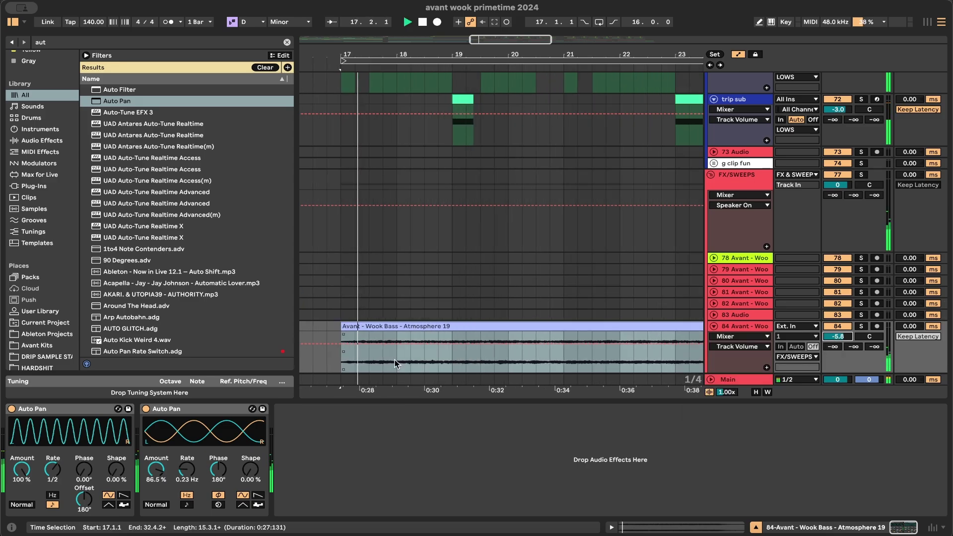
scroll(396, 362, down, 1)
scroll(395, 361, left, 1)
key(space)
key(space)
click(389, 322)
drag(402, 323, 362, 338)
- Duplicate the volume automation dip repeatedly along the Atmosphere 19 clip up to bar 33
key(super+d)
scroll(363, 338, down, 5)
key(super+d)
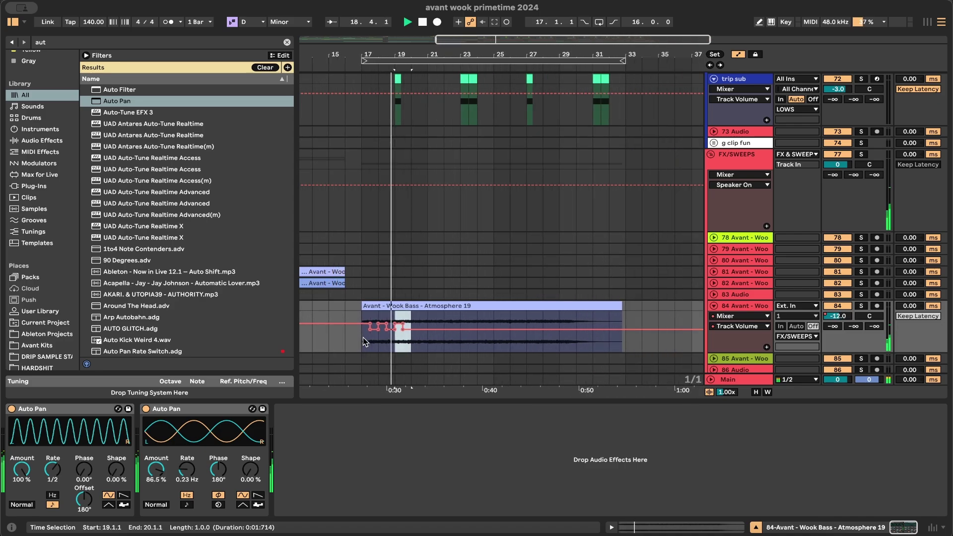
scroll(363, 338, down, 3)
key(super+d)
key(super+d)
key(super+d)
key(super+d)
key(super+d)
key(super+d)
key(super+d)
key(super+d)
key(super+d)
key(super+d)
key(super+d)
key(super+d)
key(super+d)
- Search for Utility, add it after the second Auto Pan on track 84, and set its gain to -11.7 dB
key(super+f)
text(utili)
drag(111, 87, 403, 420)
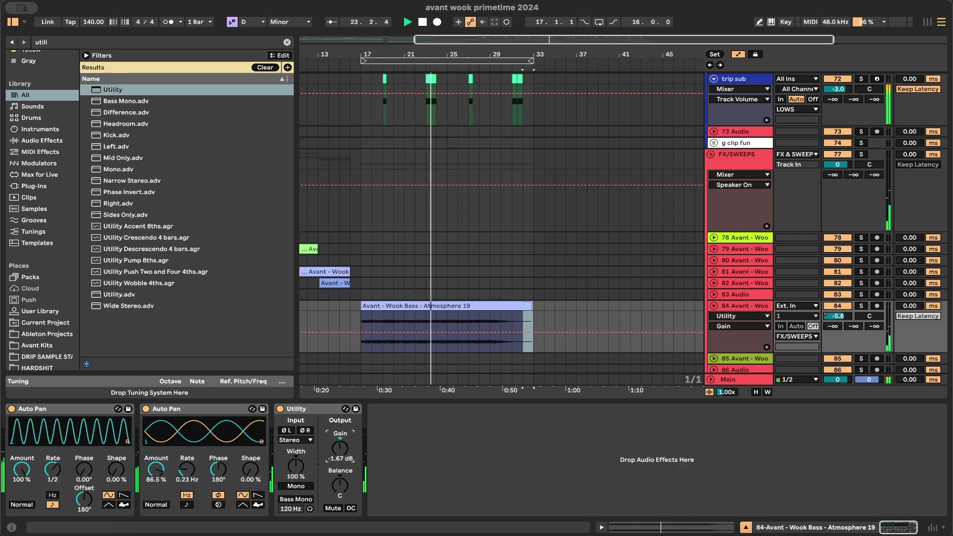
drag(340, 449, 340, 467)
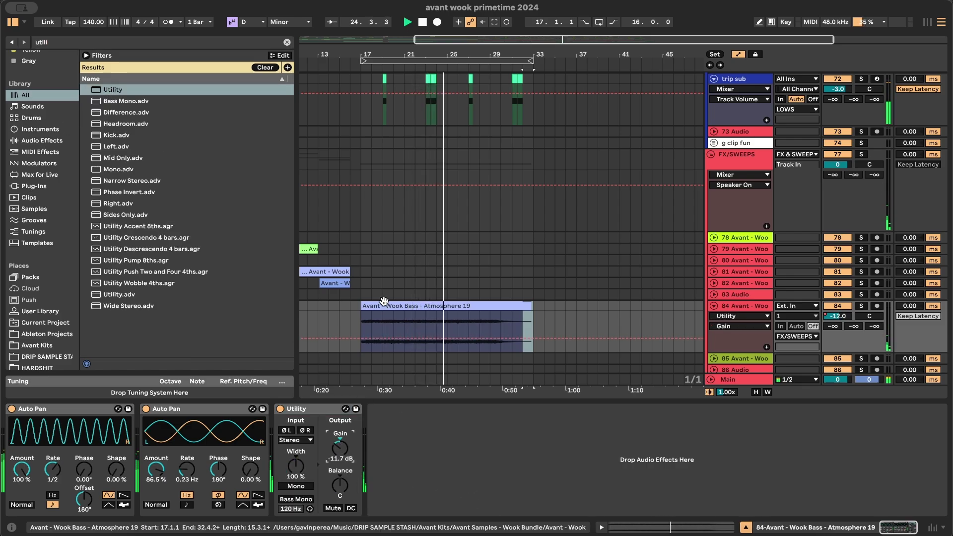
- Replay from bar 15 and trim the Atmosphere 19 clip to end at bar 24
click(339, 308)
drag(351, 400, 351, 519)
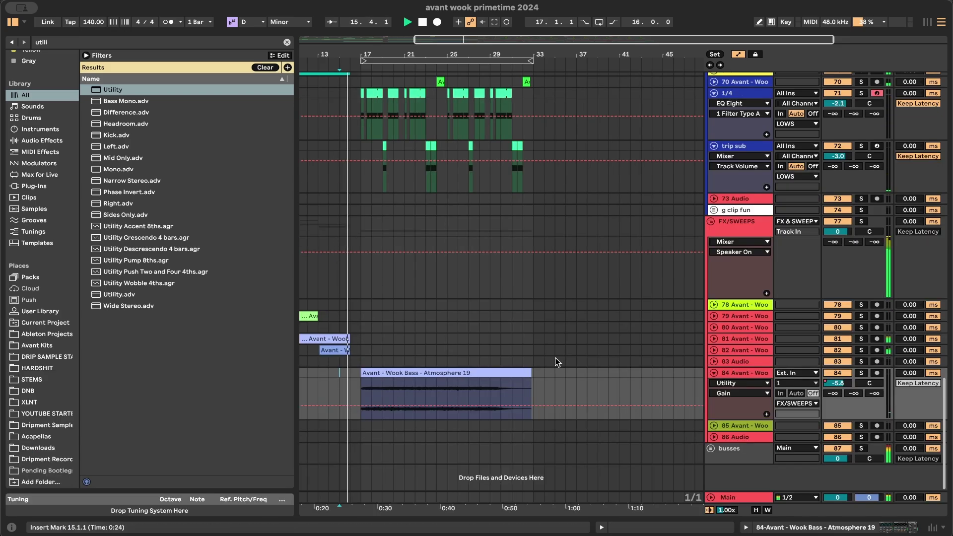
drag(532, 373, 437, 370)
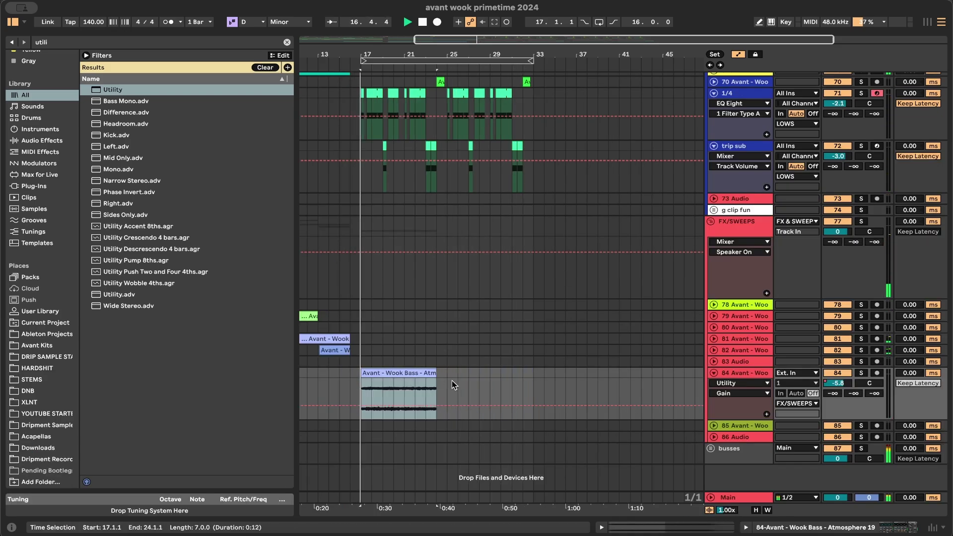
- Hide the automation lanes, check the Atmosphere 19 clip's waveform, and delete the clip from track 84
key(a)
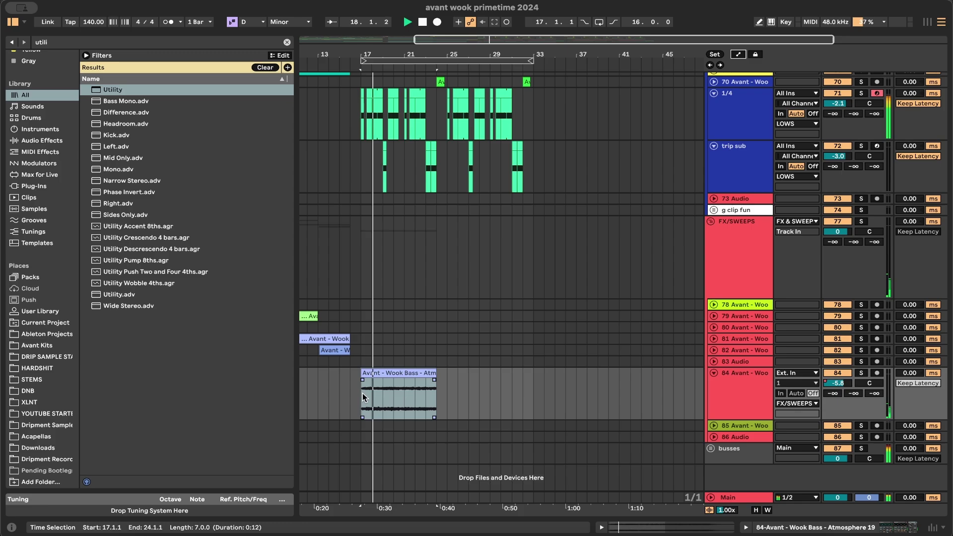
scroll(363, 394, up, 2)
click(364, 372)
double_click(364, 371)
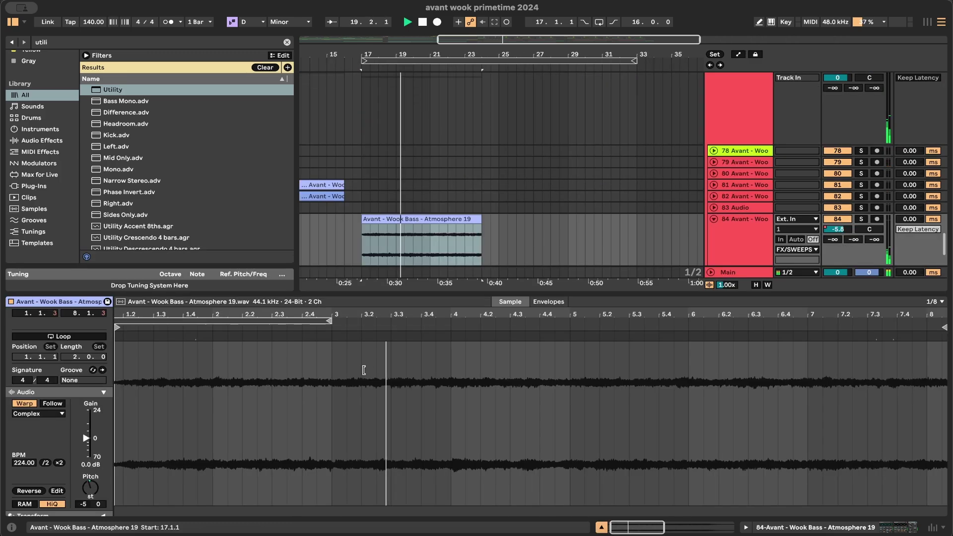
double_click(358, 291)
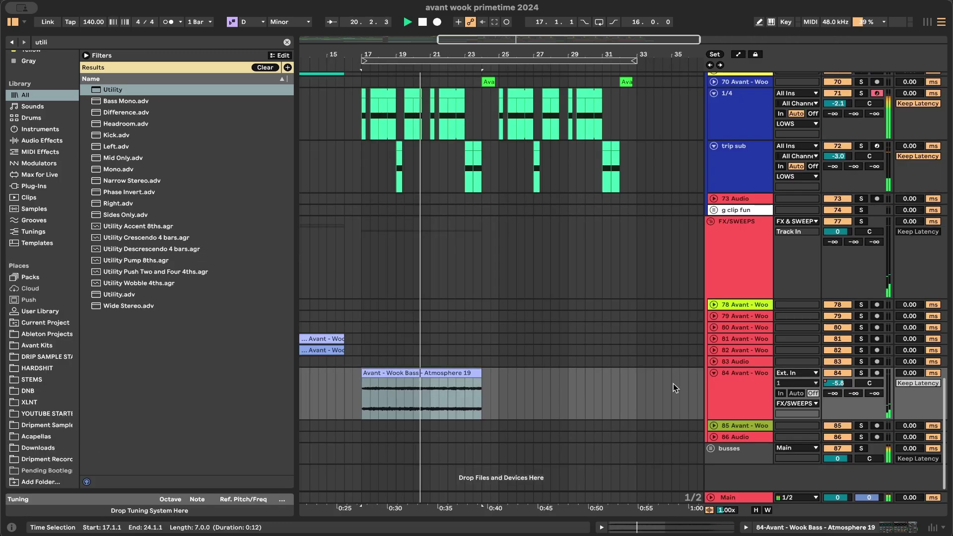
click(437, 375)
key(Delete)
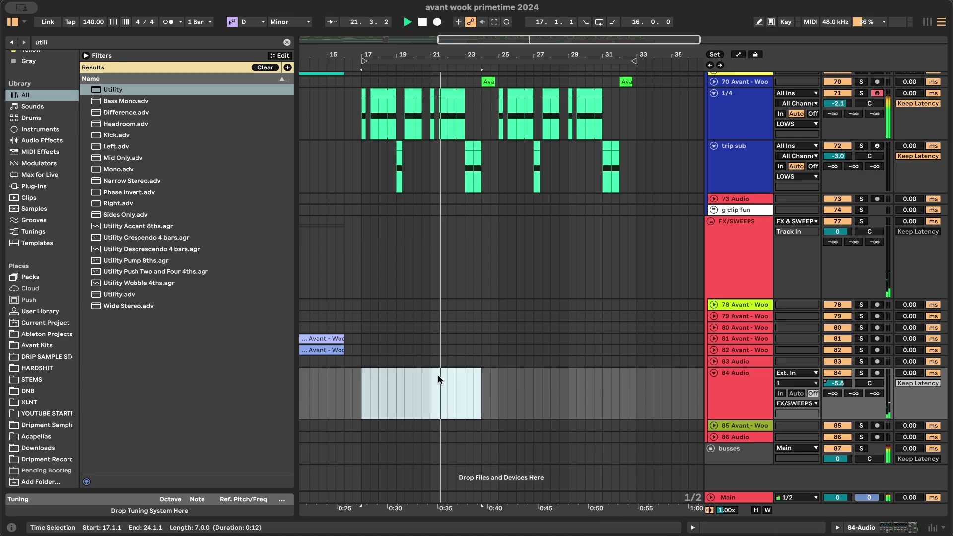
- Search the Avant Kits folder for "perc" and preview the Wook Bass 01 percussion one-shots, ending on Percussion 3
key(super+f)
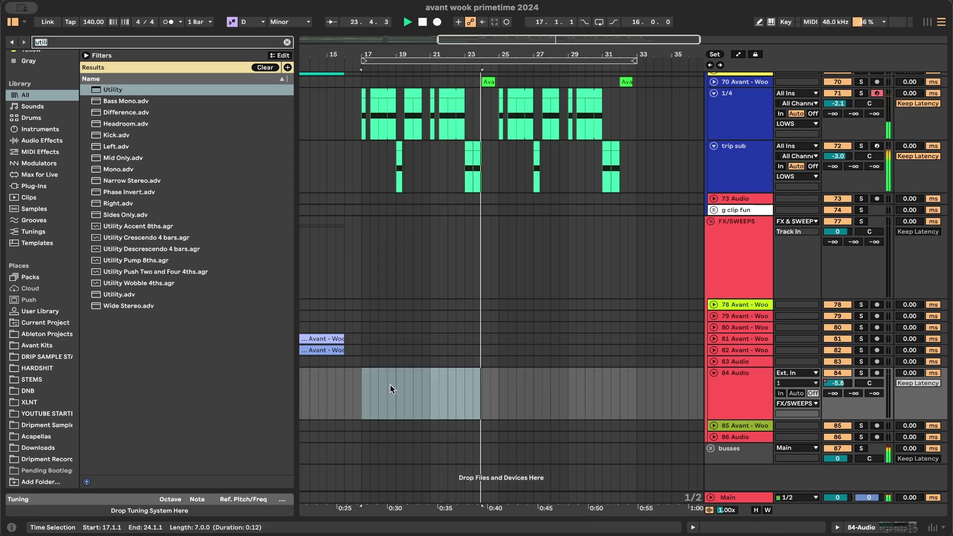
text(perc)
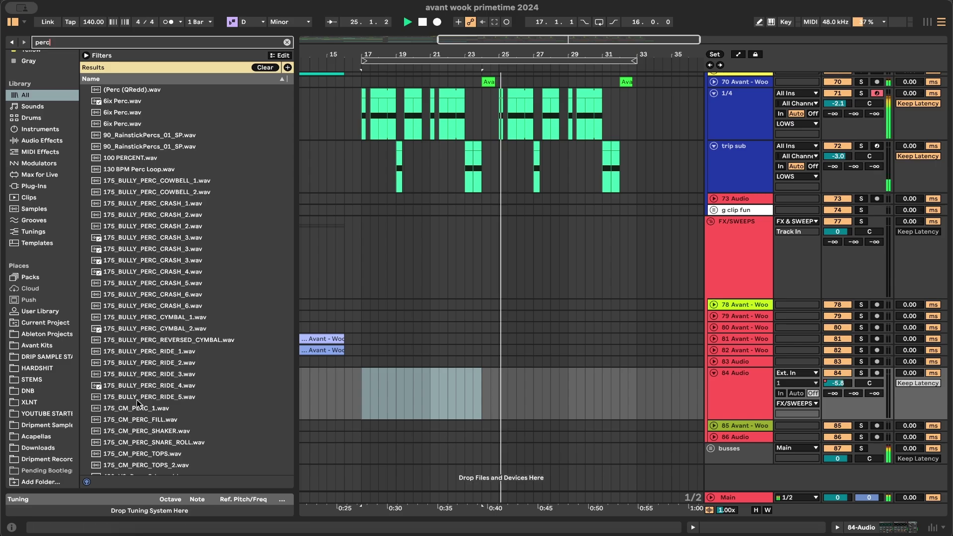
click(37, 345)
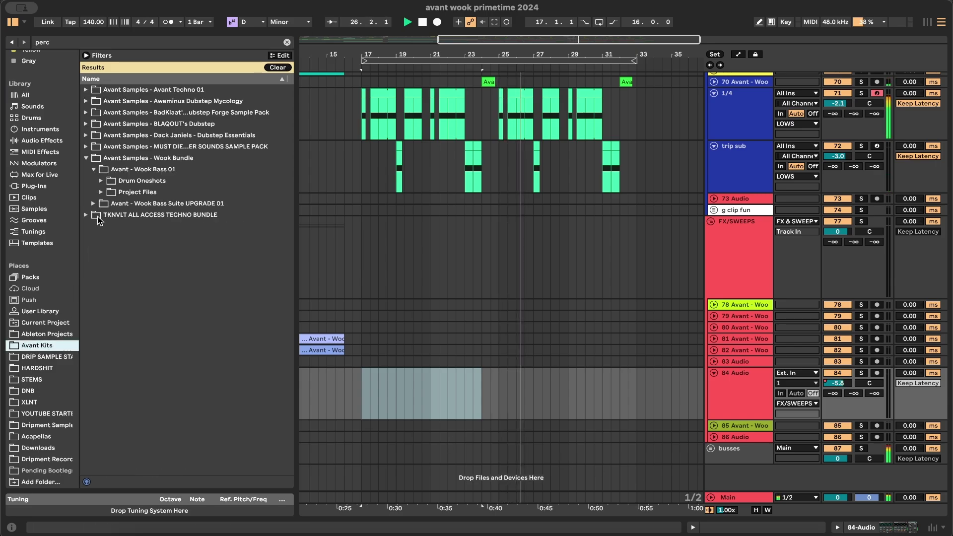
click(101, 181)
click(109, 192)
click(184, 215)
click(183, 226)
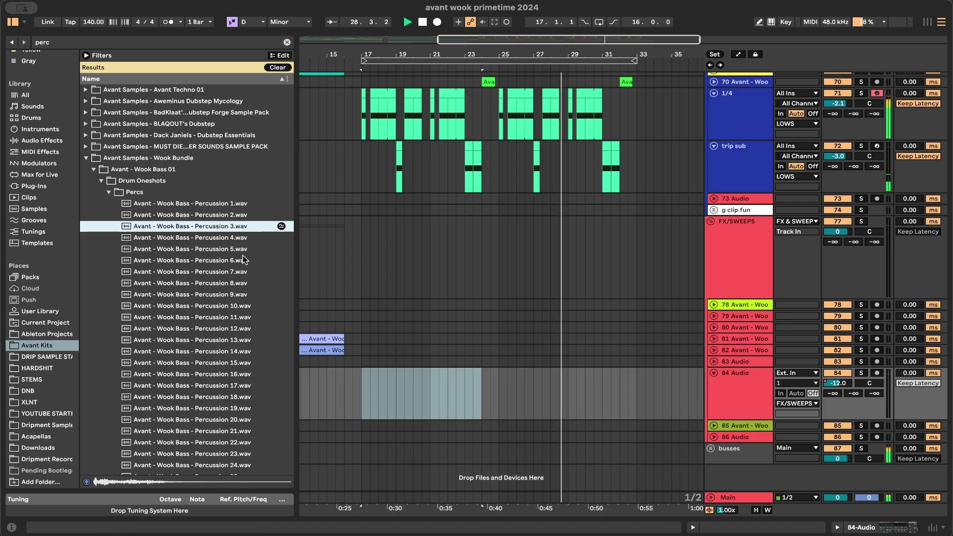
- Place the Wook Bass Percussion 3 sample on track 84 at 19.3 and play it with the drop from bar 17
drag(189, 223, 403, 349)
drag(403, 392, 403, 392)
click(364, 391)
key(space)
key(space)
key(plus)
key(plus)
key(plus)
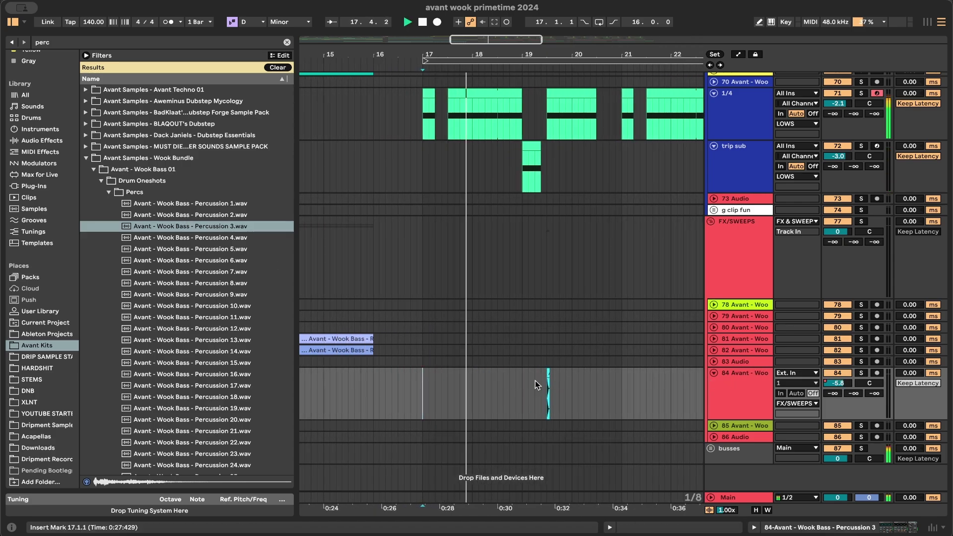
- Move the Percussion 3 clip to beat 17.4 and replay the drop
scroll(538, 379, up, 3)
key(space)
drag(563, 375, 381, 391)
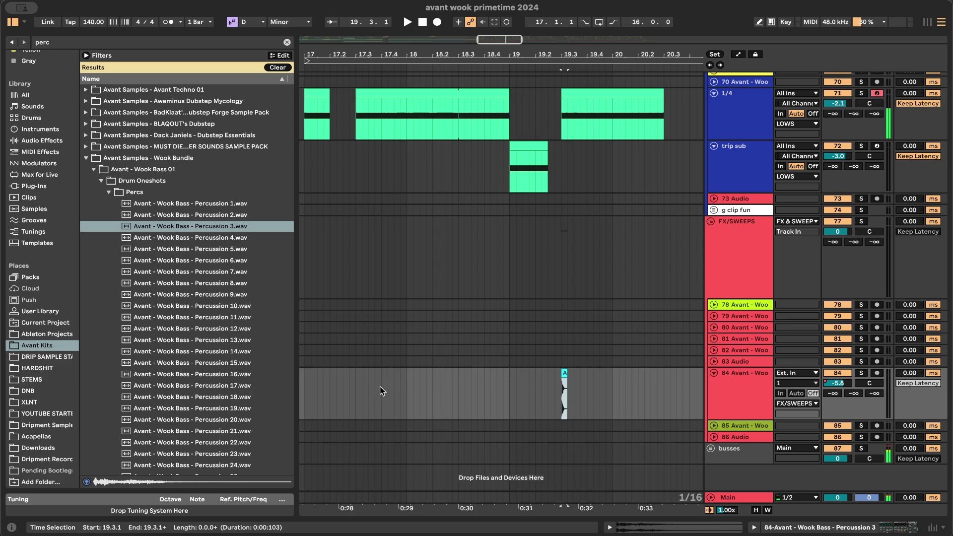
drag(564, 376, 383, 390)
key(space)
key(minus)
key(minus)
key(minus)
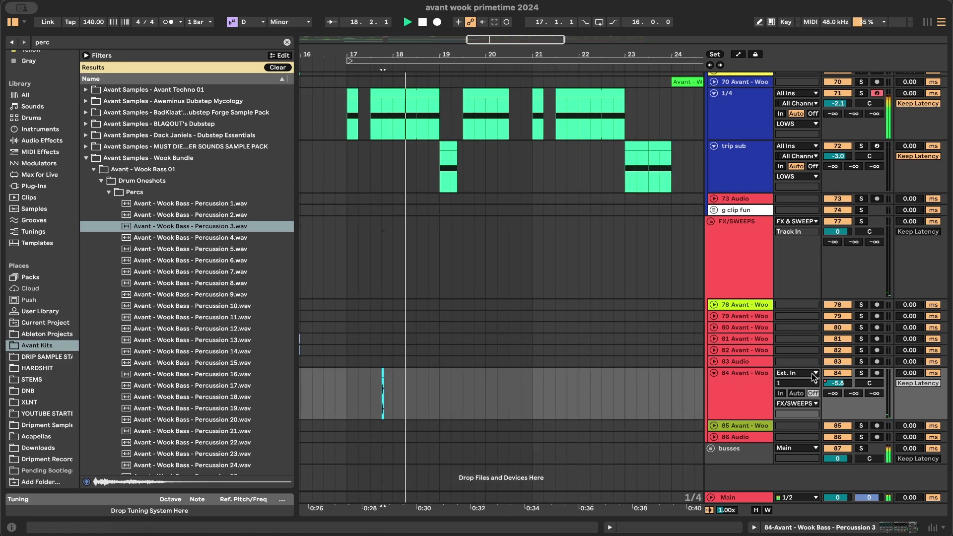
- Delete the volume automation of track 84, set its volume to -1.4 dB, and show its device chain
right_click(835, 385)
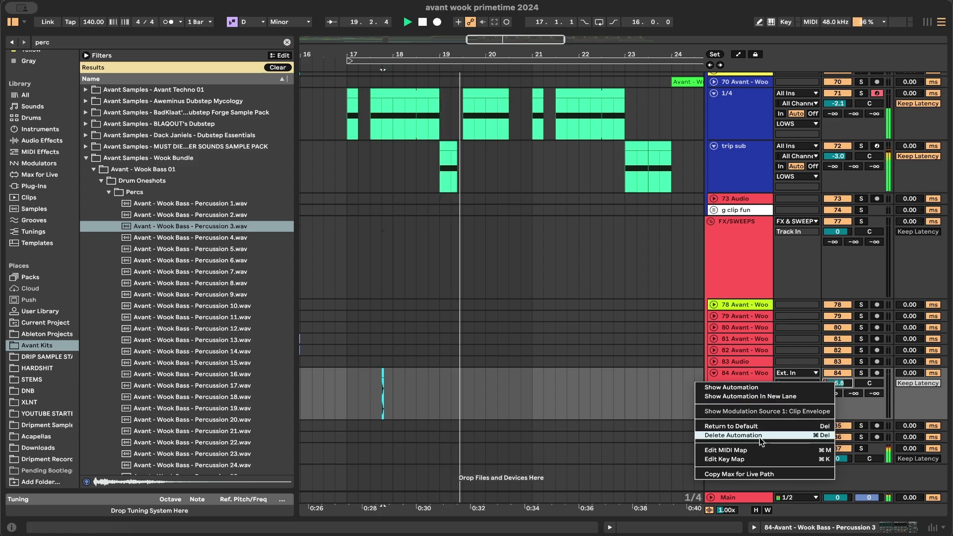
key(Escape)
double_click(750, 395)
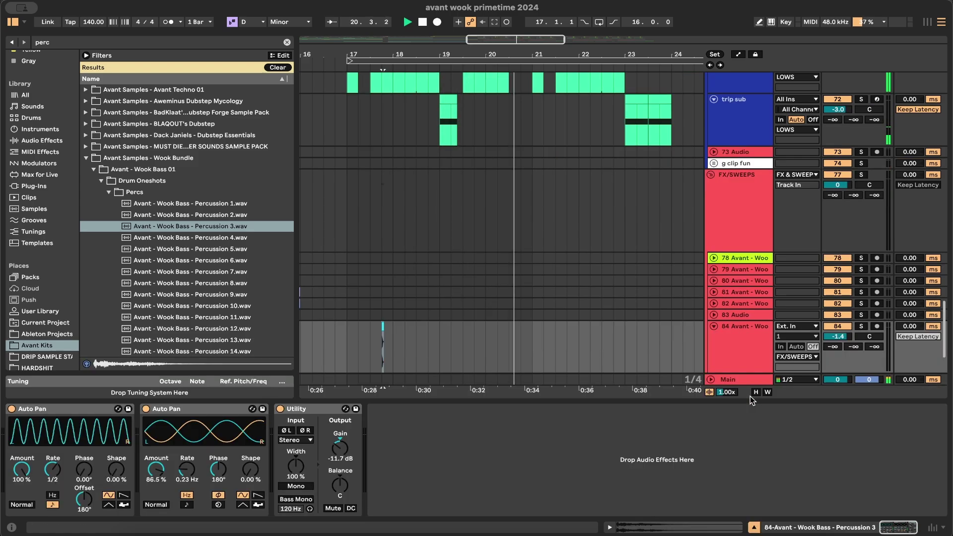
- Add a Reverb after the Utility on track 84 with a 14.1 s decay and 78% dry/wet
key(super+f)
text(rev)
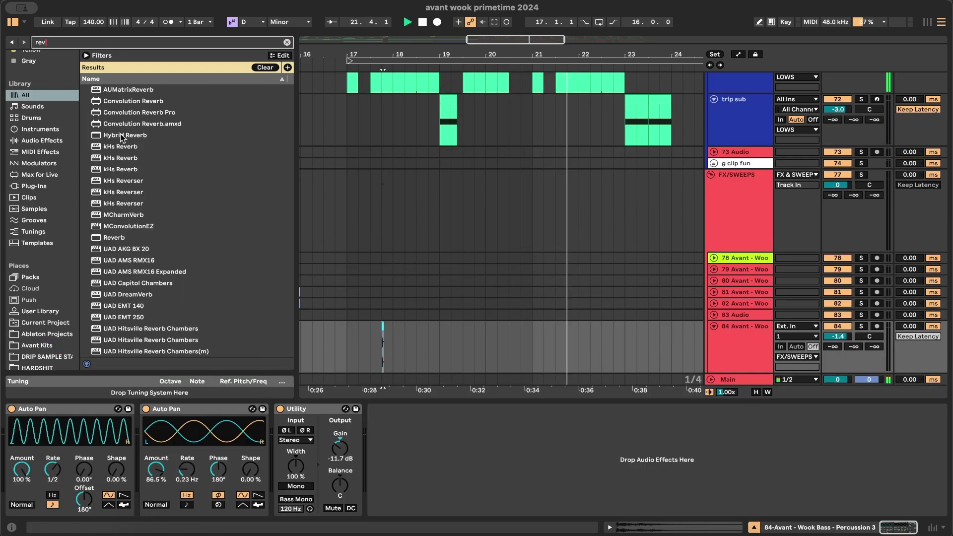
double_click(119, 237)
scroll(378, 279, down, 3)
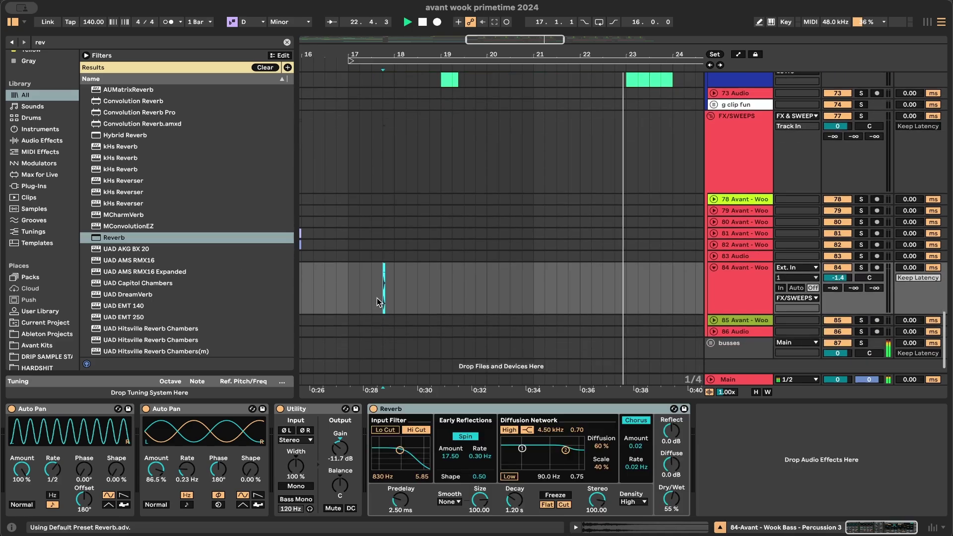
drag(672, 499, 671, 483)
drag(514, 505, 514, 484)
click(733, 293)
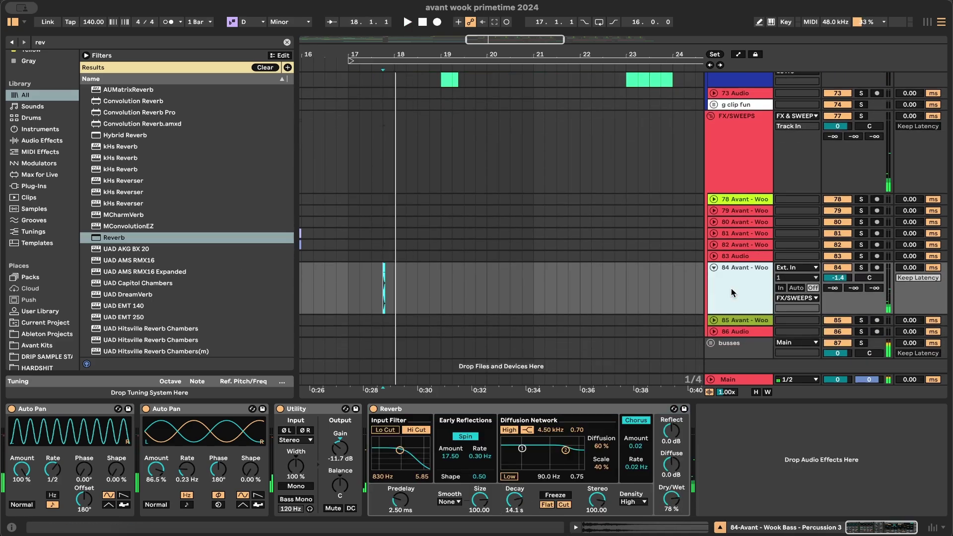
key(space)
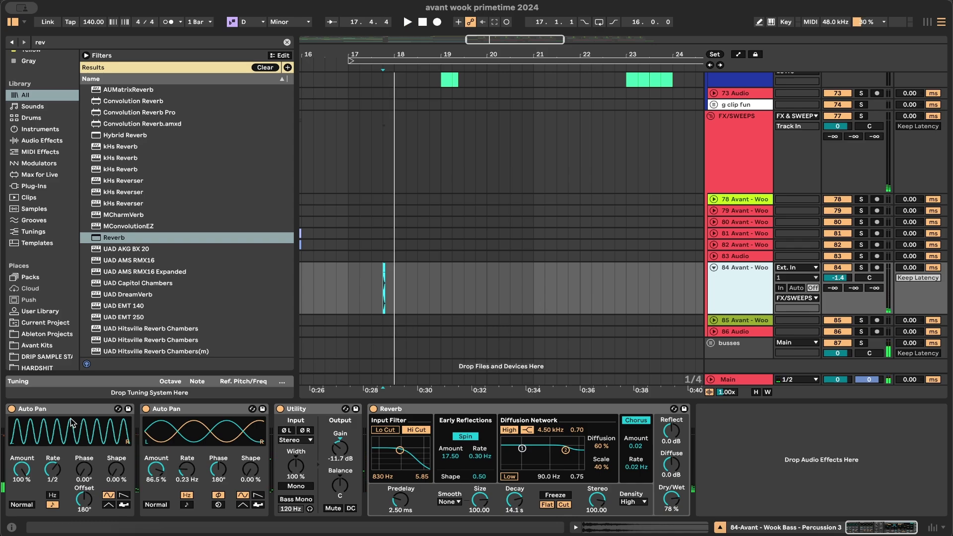
- Delete both Auto Pans from track 84 and set the Utility gain to -8.89 dB
click(72, 423)
key(Delete)
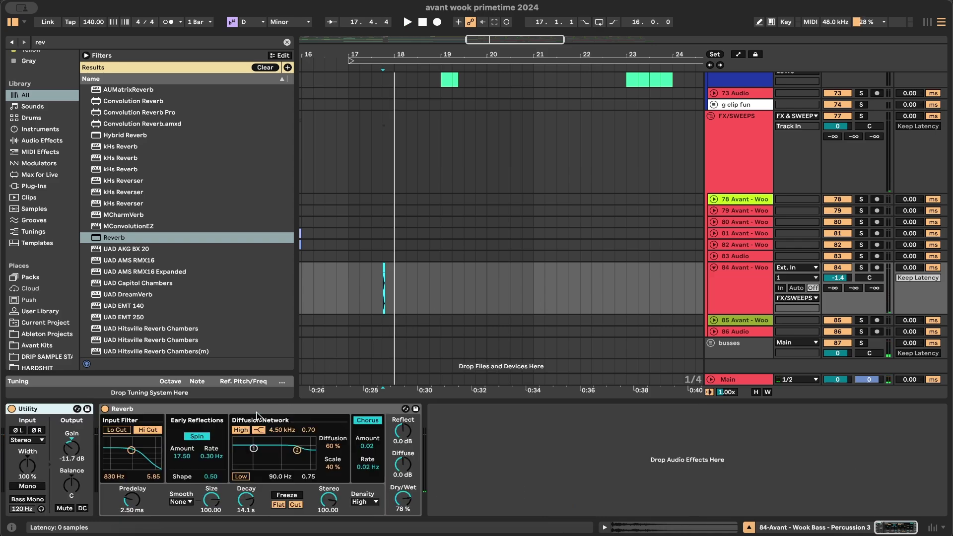
drag(68, 462, 71, 460)
key(space)
key(space)
- Replay from 16.4 while setting the Reverb's input filter to 1.23 kHz with width 4.14 and its decay to 12.9 s
click(341, 290)
key(space)
key(space)
scroll(405, 316, down, 2)
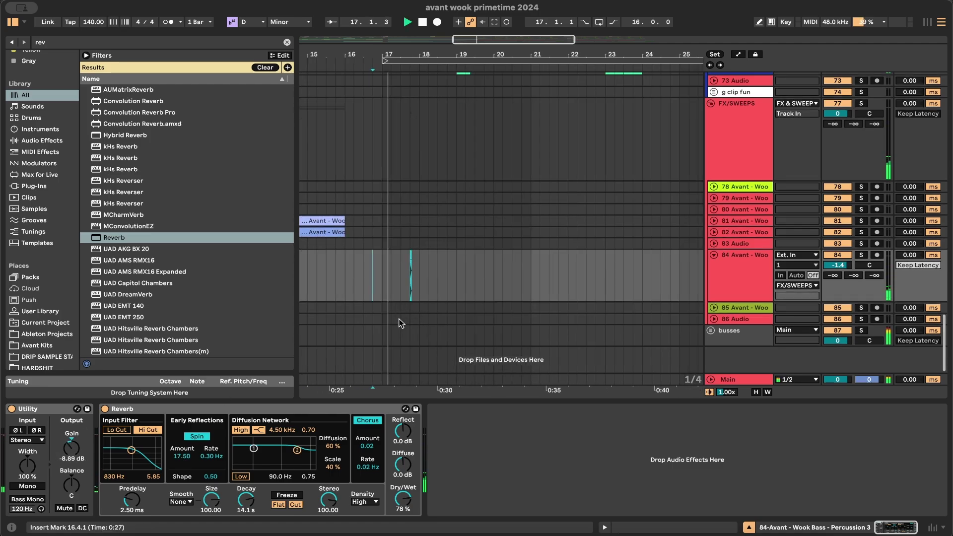
drag(131, 449, 131, 451)
key(space)
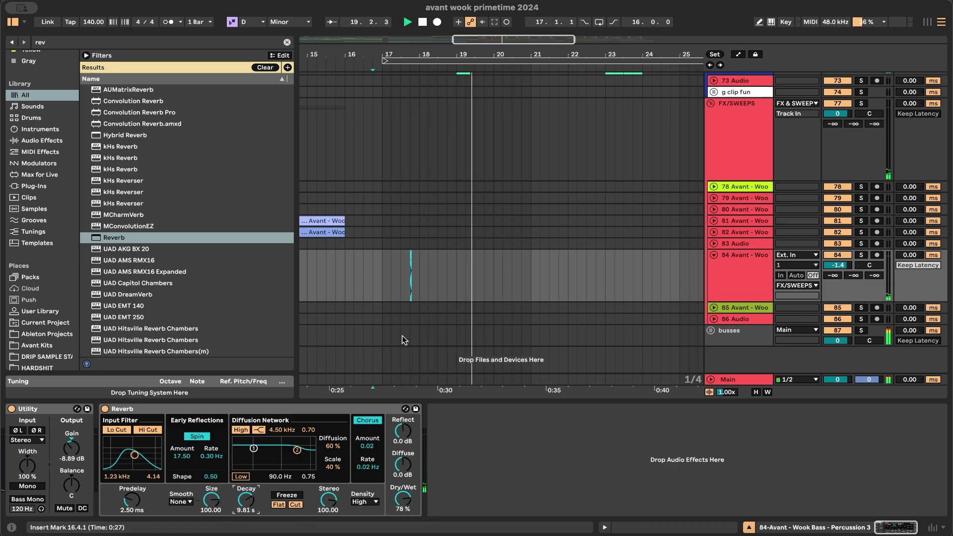
scroll(493, 253, left, 2)
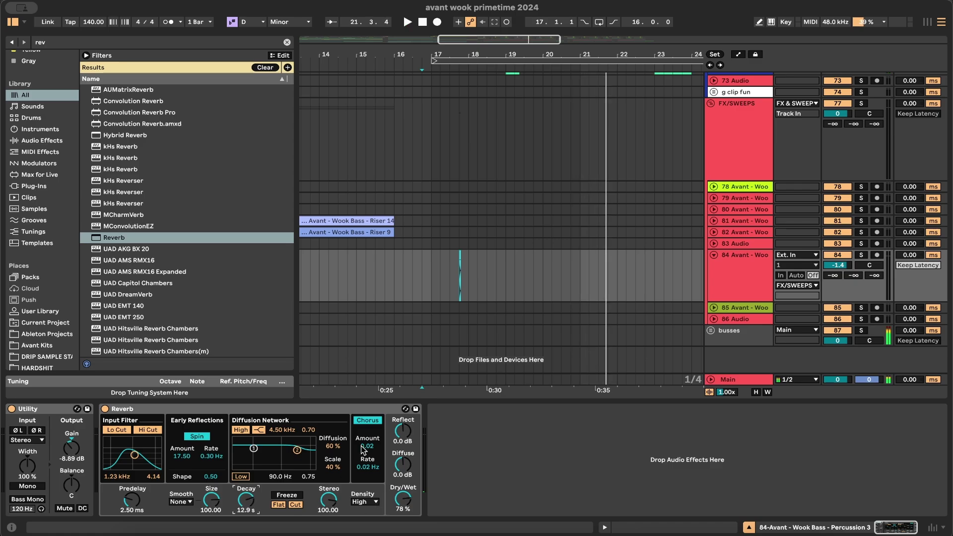
- Replay the percussion hit and set track 84's panning to 8R and its volume to -4.7 dB
key(space)
scroll(449, 304, up, 4)
key(space)
key(space)
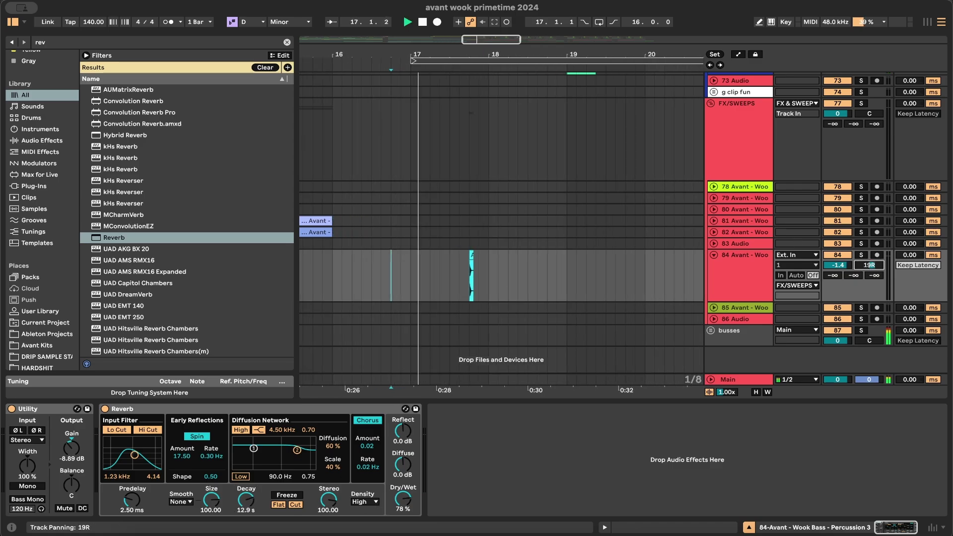
drag(872, 266, 873, 265)
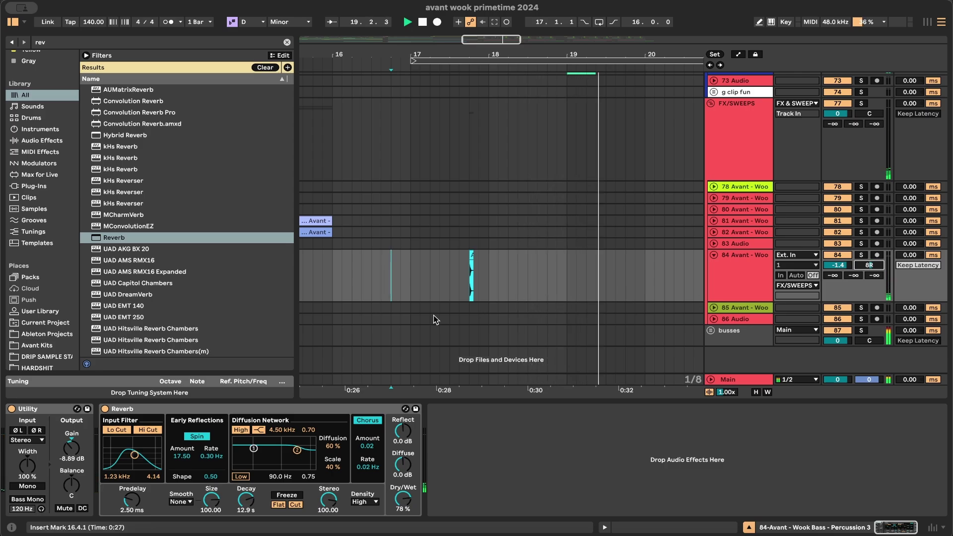
scroll(522, 274, down, 3)
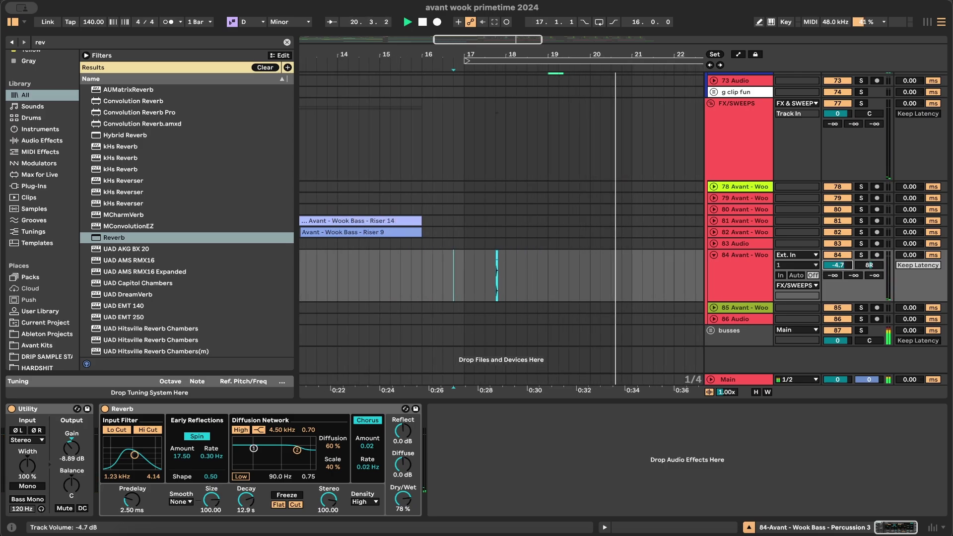
- Duplicate bars 17 to 25 of the percussion track into bars 25 to 33
scroll(484, 289, down, 3)
drag(569, 280, 395, 285)
key(super+d)
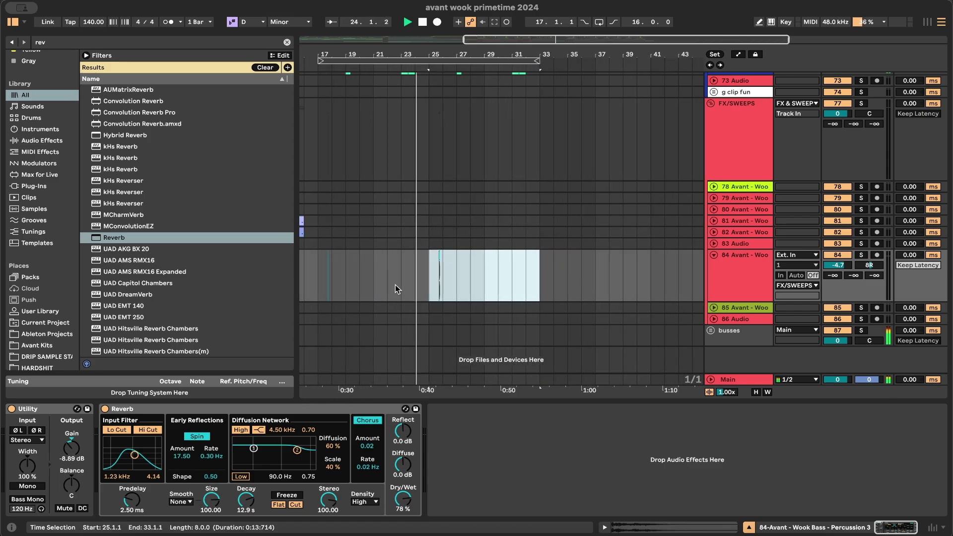
key(super+alt+l)
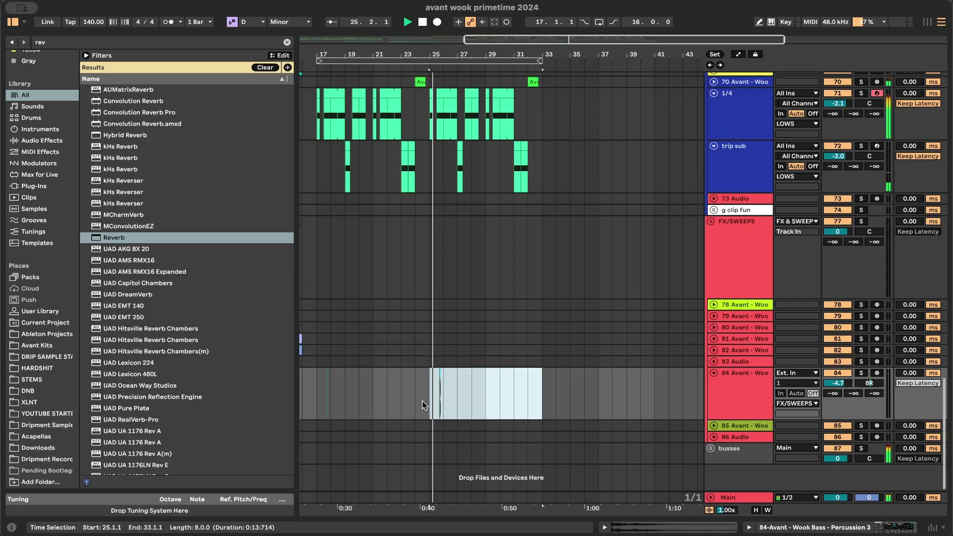
scroll(422, 405, up, 4)
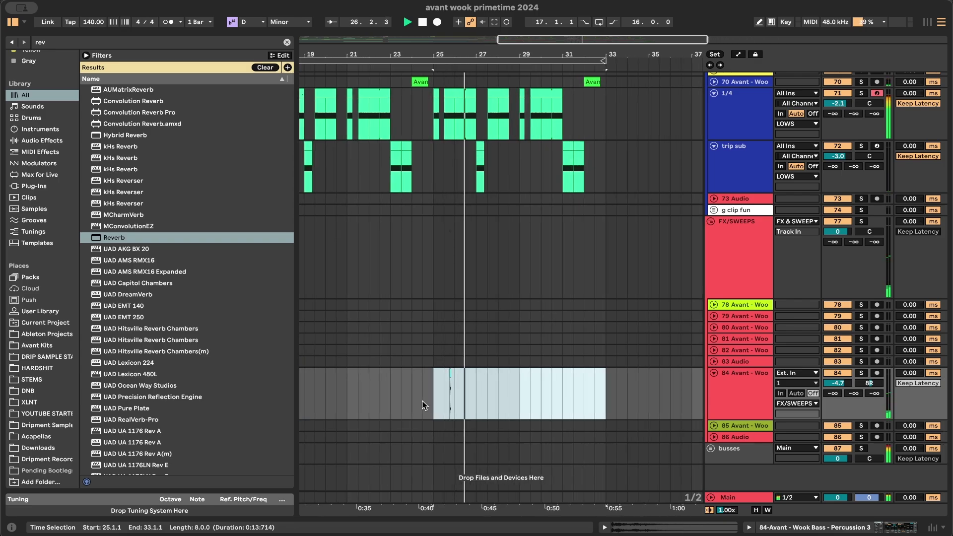
- Raise track 84's volume to -1.9 dB while the drop plays
scroll(422, 406, left, 3)
scroll(422, 406, down, 2)
drag(838, 383, 838, 377)
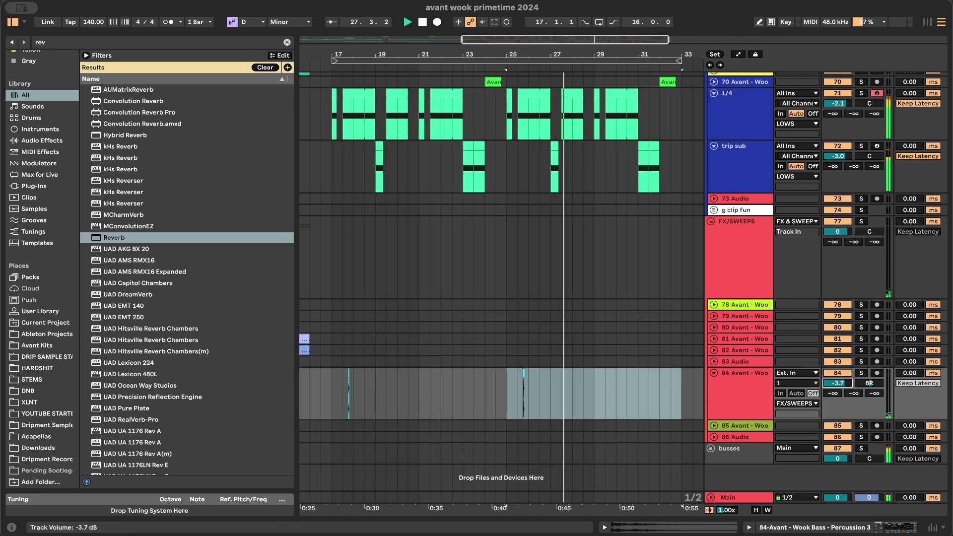
scroll(594, 388, down, 3)
scroll(594, 389, up, 4)
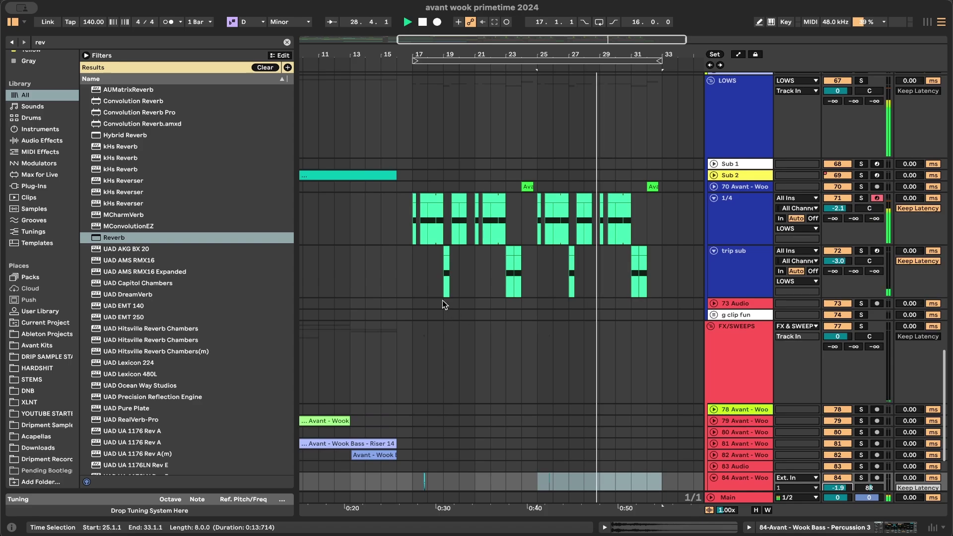
- Replay the drop from bar 16 and review the drop wubs tracks
click(400, 293)
key(space)
key(space)
scroll(418, 301, up, 3)
scroll(418, 300, up, 7)
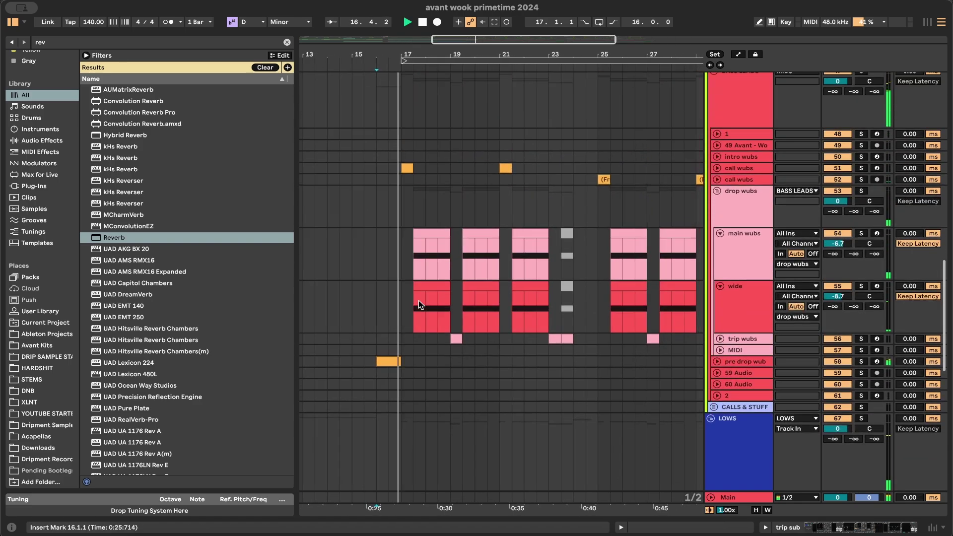
scroll(419, 299, down, 1)
scroll(573, 316, down, 2)
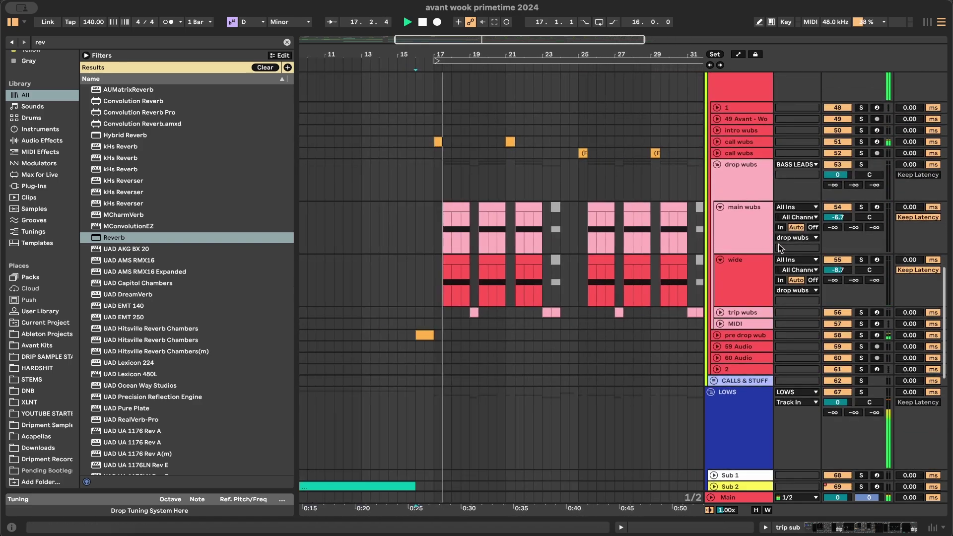
- Insert a new MIDI track below the wide track and load the Serum instrument on it
click(744, 286)
key(super+shift+t)
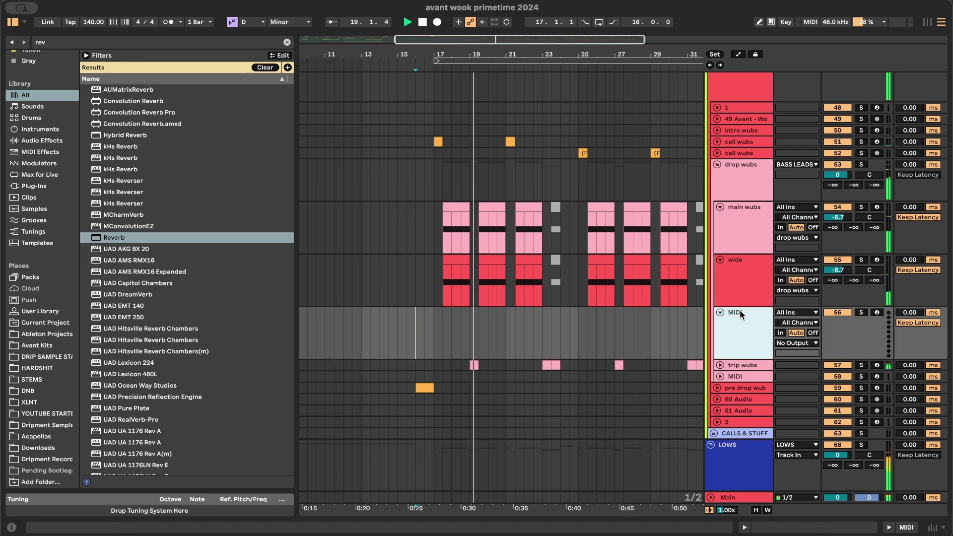
double_click(739, 311)
key(super+f)
text(serum)
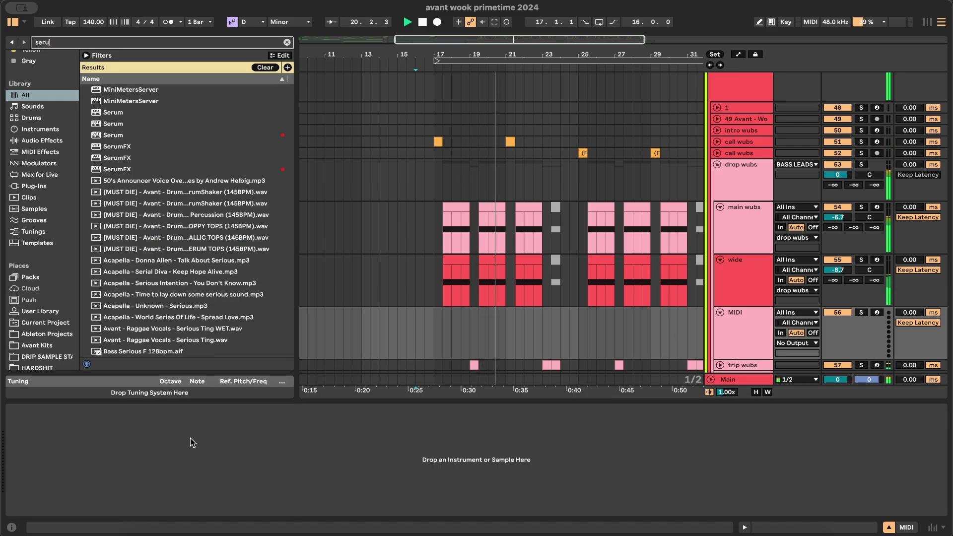
double_click(128, 113)
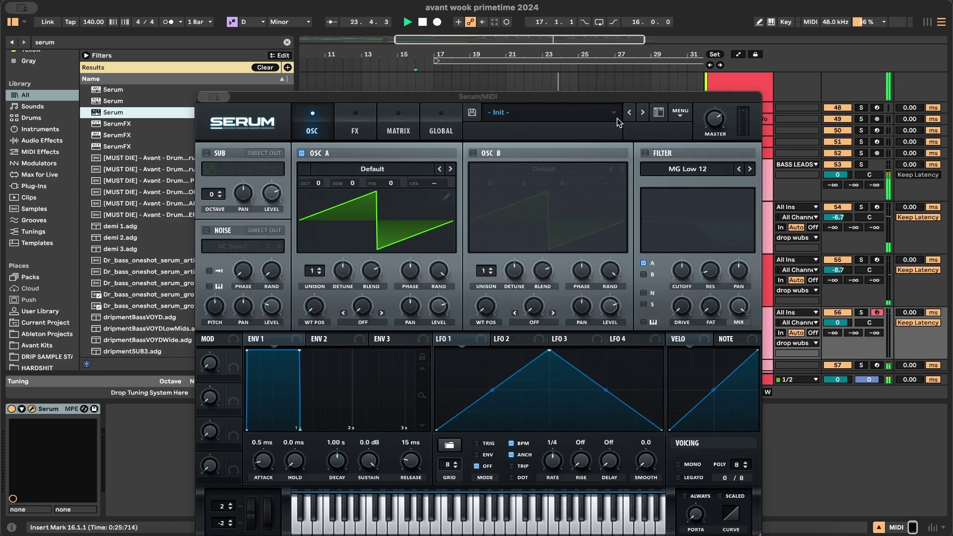
- Load the Wook 01 - BS EXPLOIT preset from the Avant Samples Wook Pack bass presets in Serum
click(559, 110)
mouse_move(561, 130)
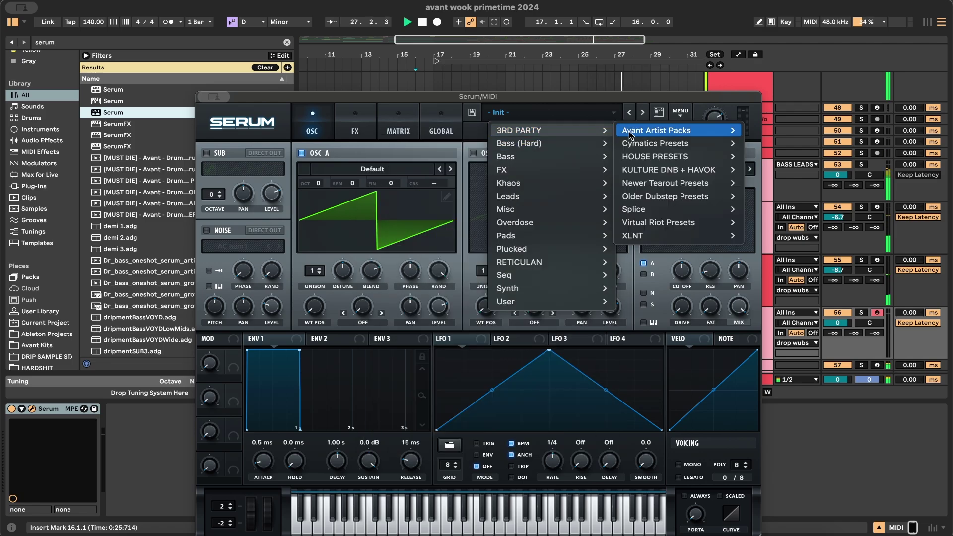
mouse_move(621, 132)
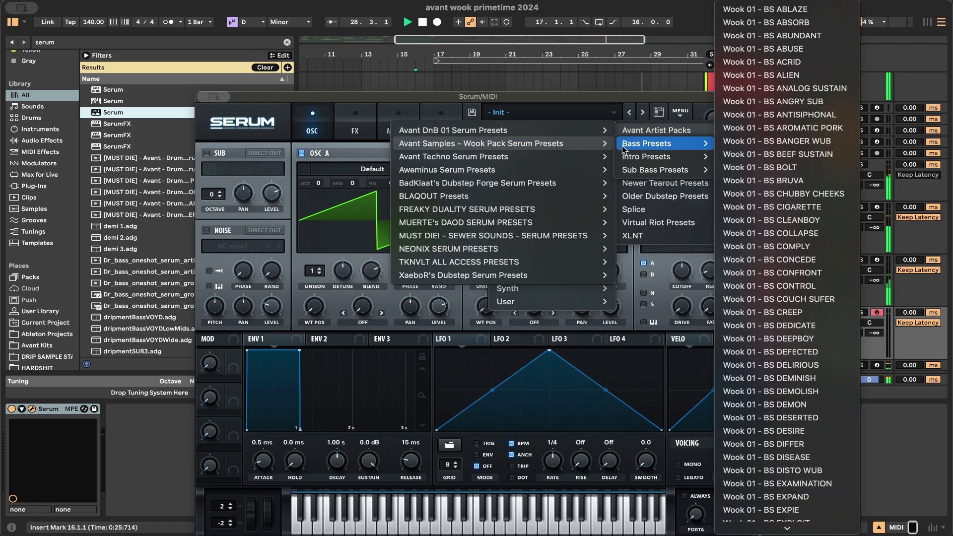
scroll(762, 235, down, 5)
click(771, 376)
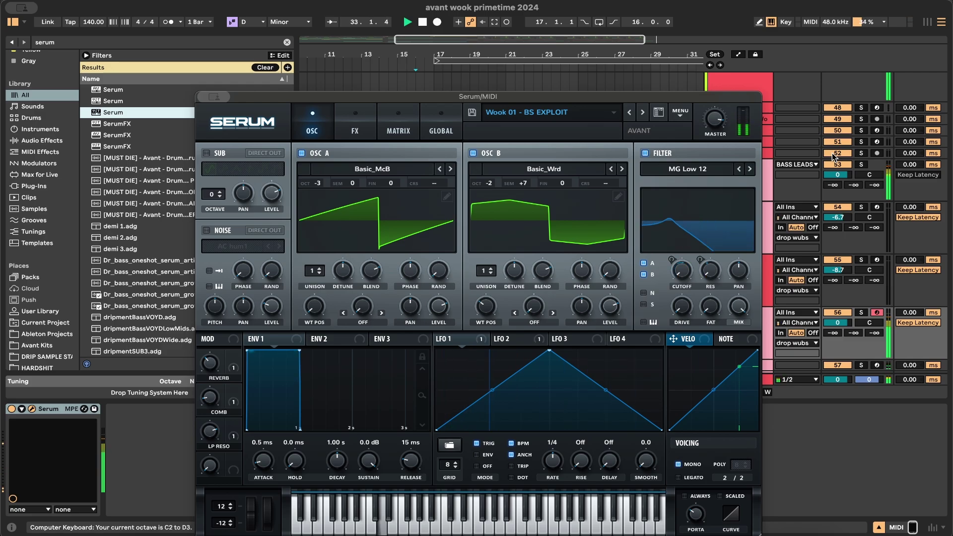
- Audition the BS EXPLOIT patch against the drop from bar 16 and raise its COMB macro
key(x)
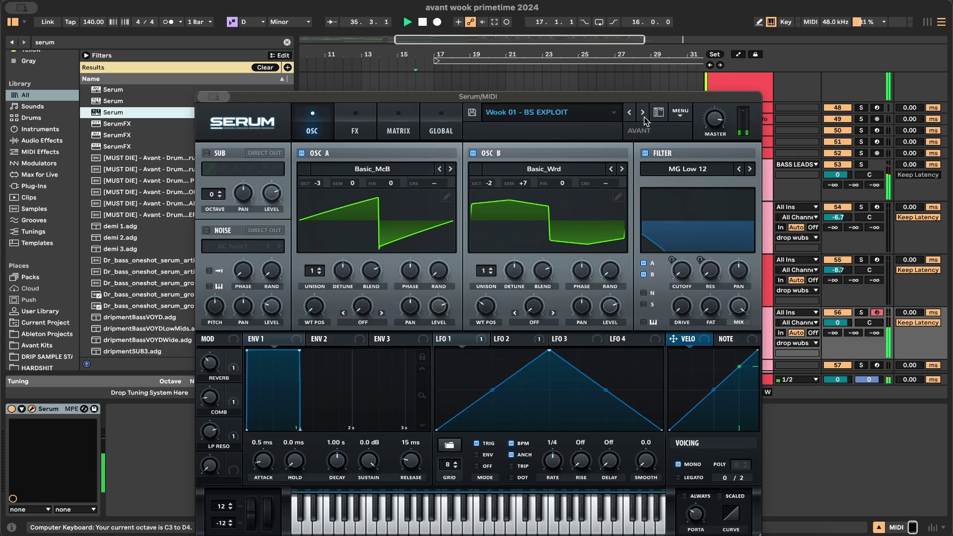
key(space)
key(space)
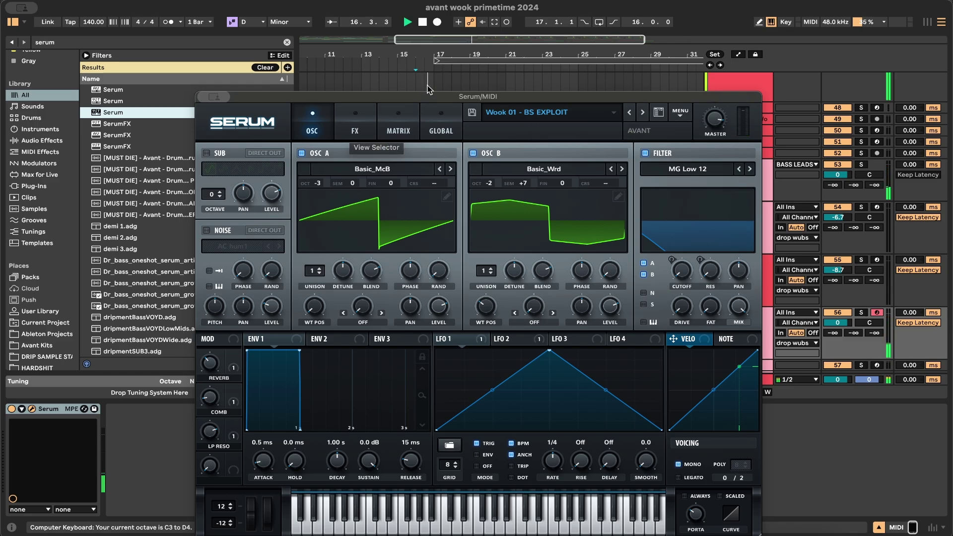
scroll(432, 83, down, 1)
key(s)
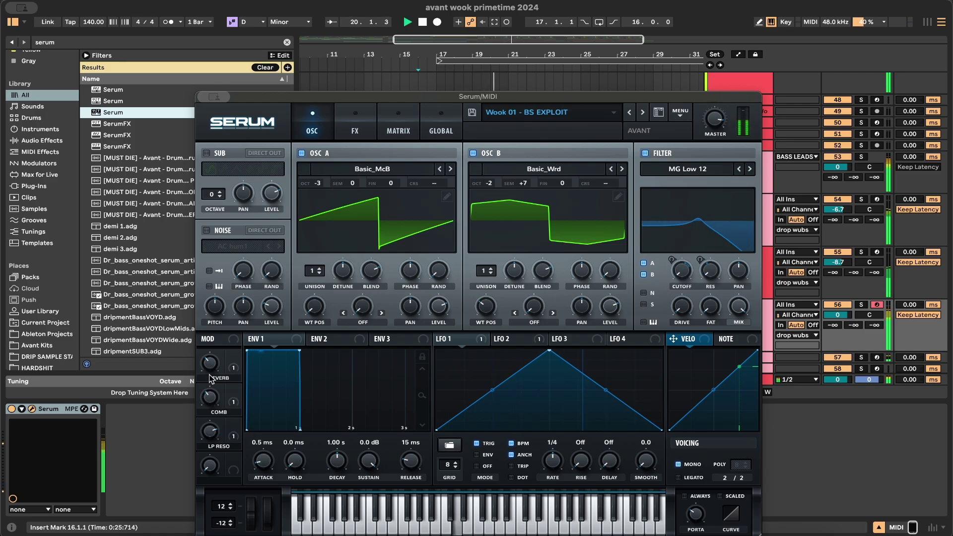
key(space)
key(space)
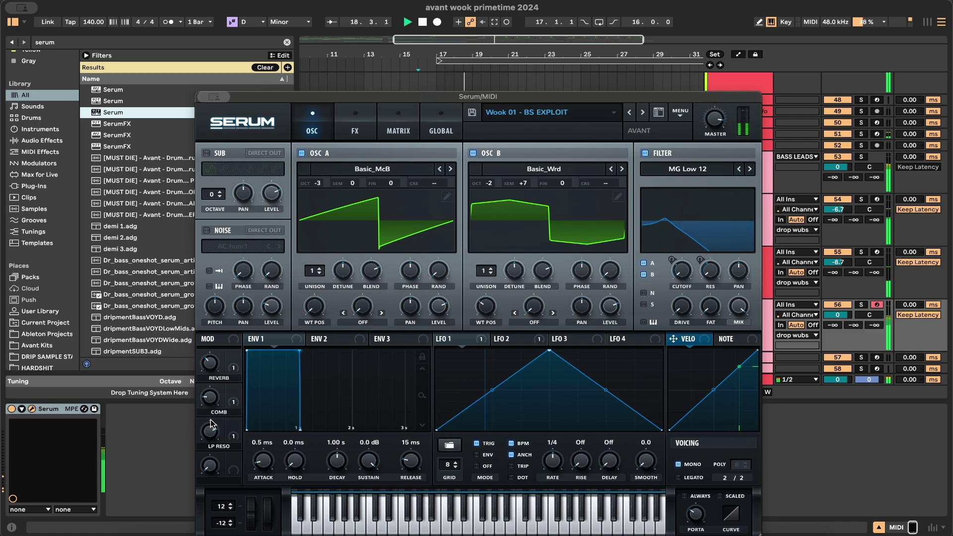
drag(211, 397, 209, 319)
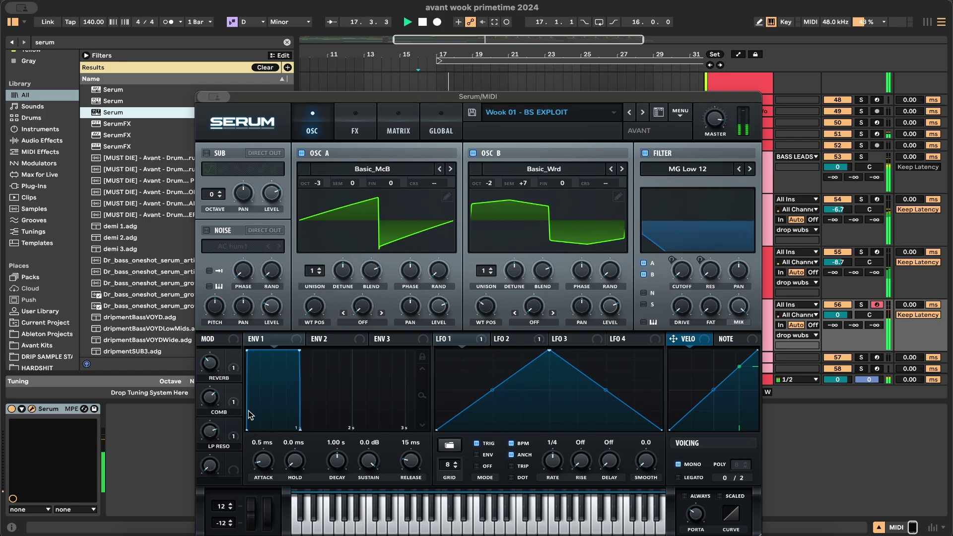
- Switch Serum to the next preset, Wook 01 - BS FAR-FLUNG, audition it with a few notes and close the plugin window
click(644, 114)
click(649, 301)
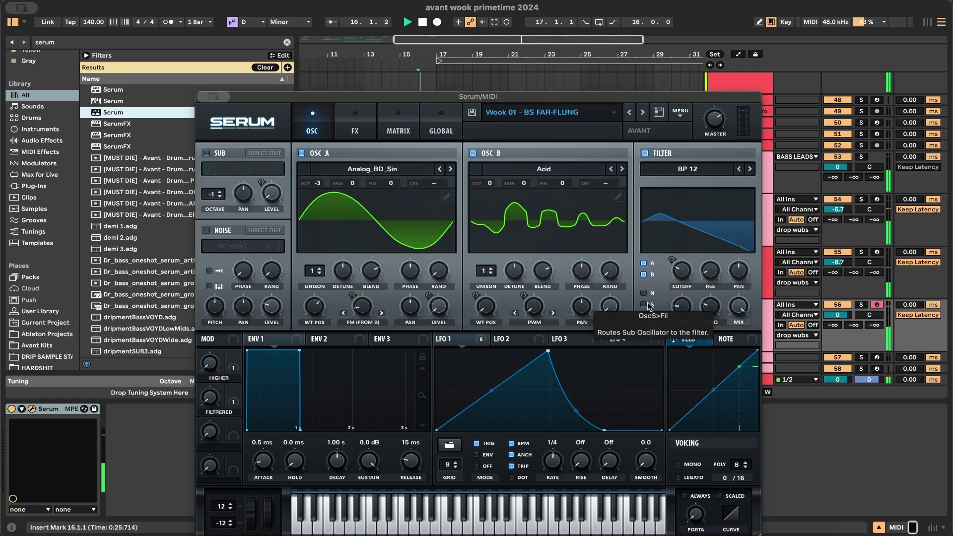
key(x)
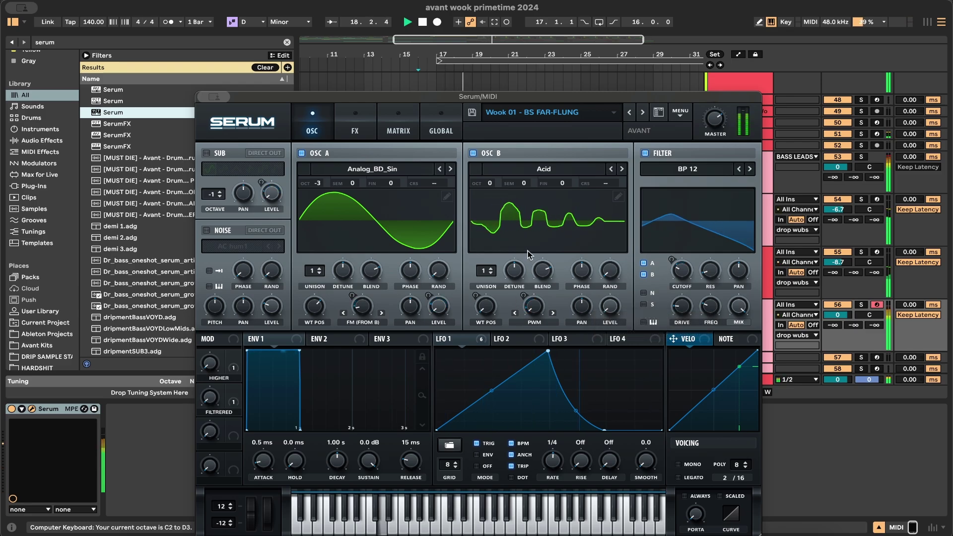
key(x)
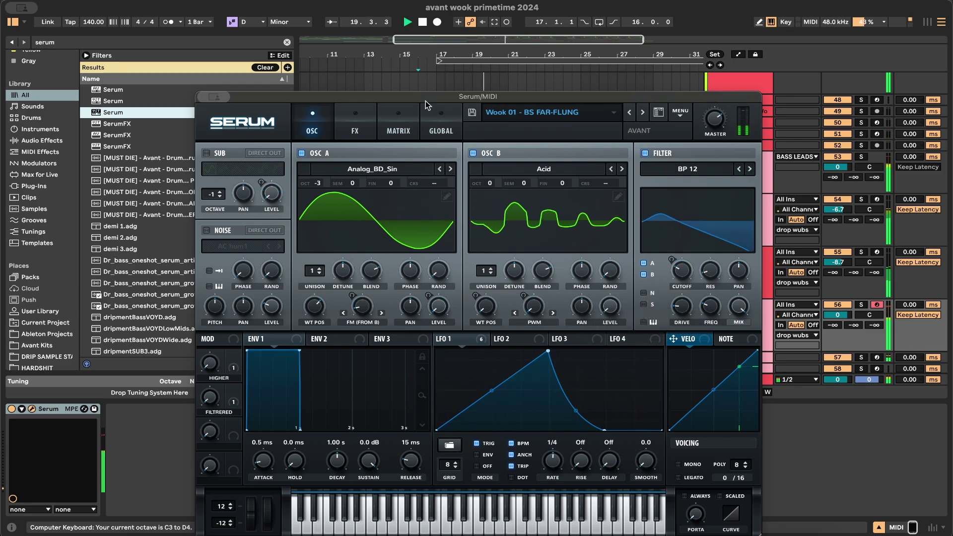
key(z)
click(210, 100)
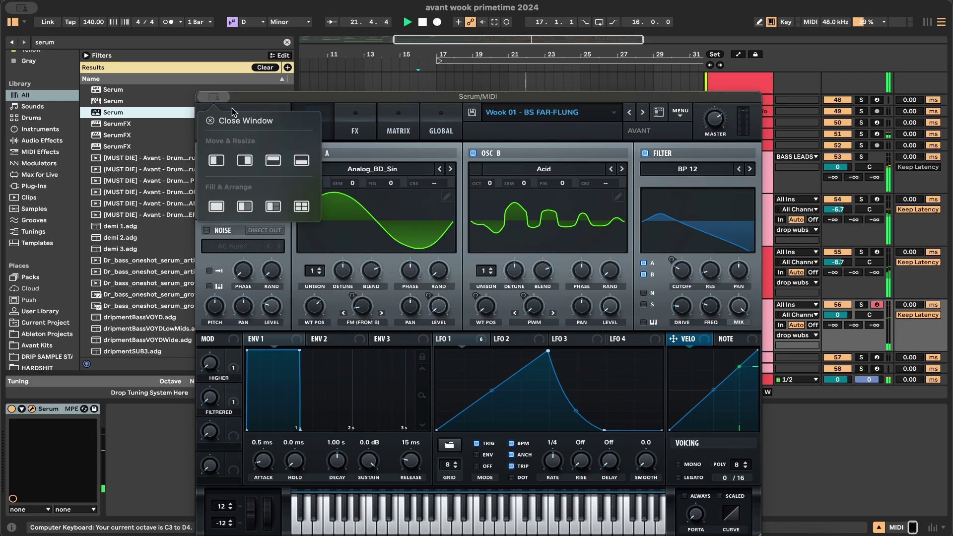
click(237, 116)
- Add Hybrid Reverb after Serum on the new MIDI track and set its dry/wet to 71%
key(super+f)
text(hybri)
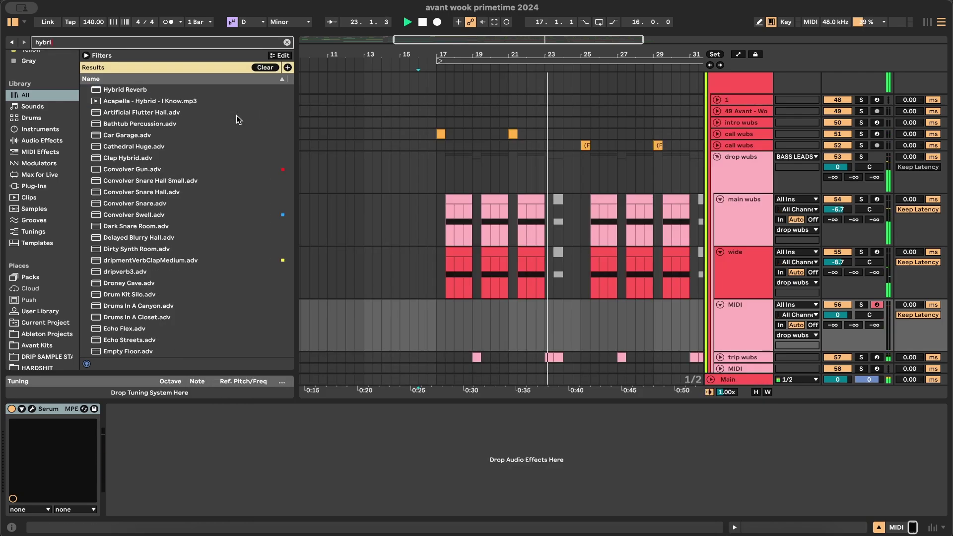
double_click(135, 88)
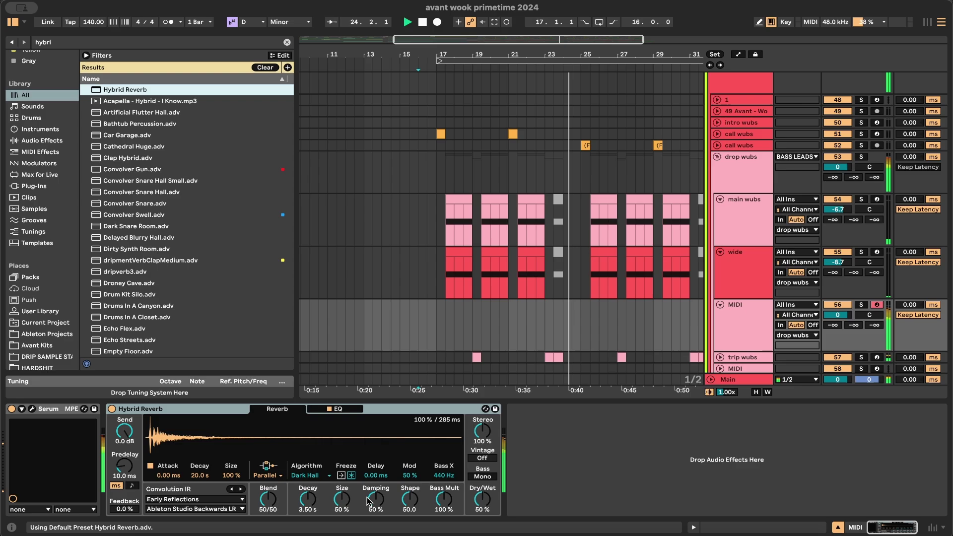
drag(484, 500, 484, 490)
- Set Hybrid Reverb to Convolution with 4.03 s decay and 34% dry/wet, set track 56's volume to -5.0 dB, and replay from bar 17
click(251, 476)
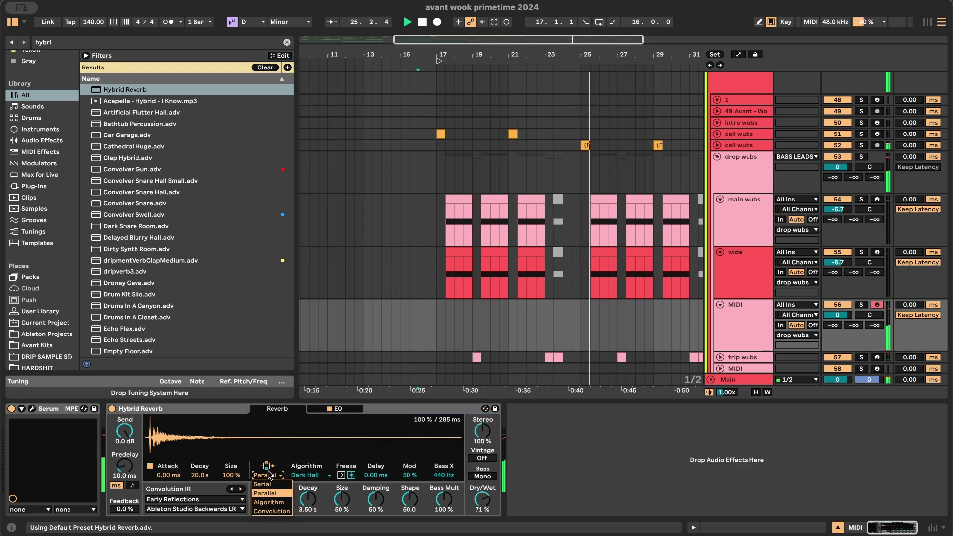
click(271, 514)
drag(200, 475, 200, 497)
click(482, 499)
click(435, 310)
key(space)
key(space)
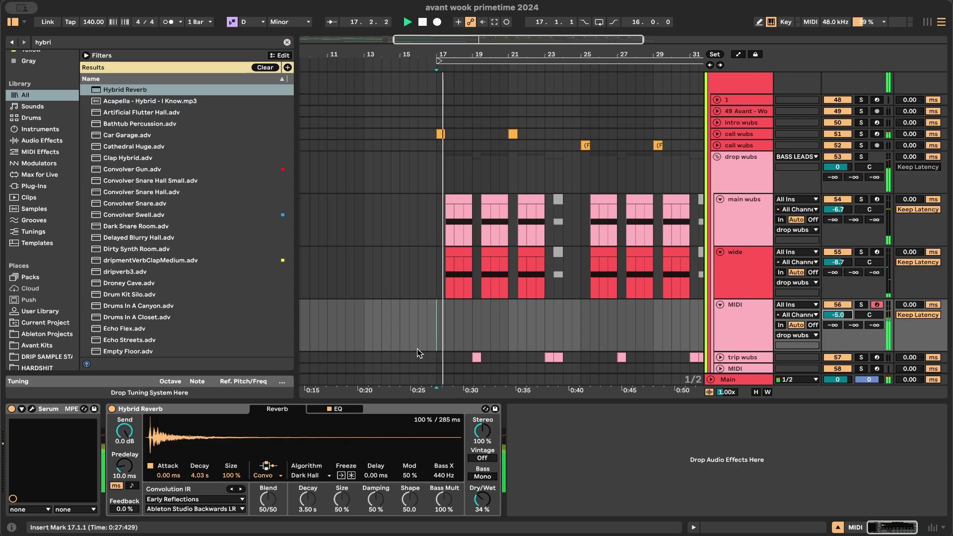
- Switch the Hybrid Reverb routing to Serial, lengthen its convolution decay and replay from bar 17
key(plus)
key(plus)
key(plus)
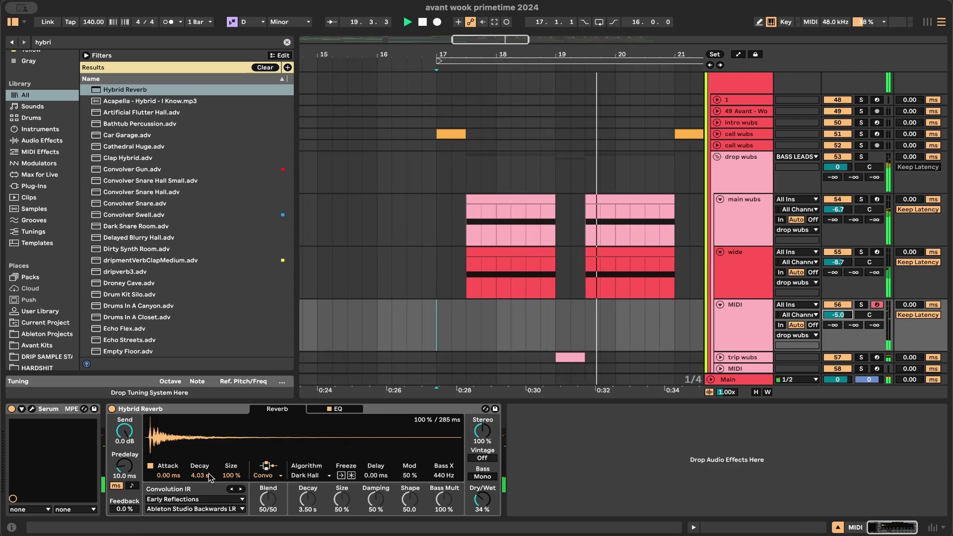
click(268, 476)
click(268, 487)
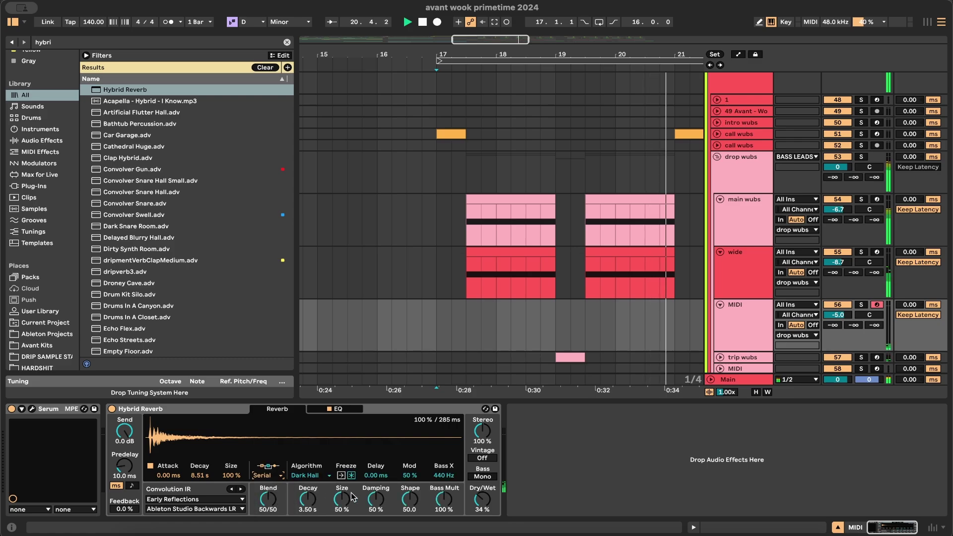
key(space)
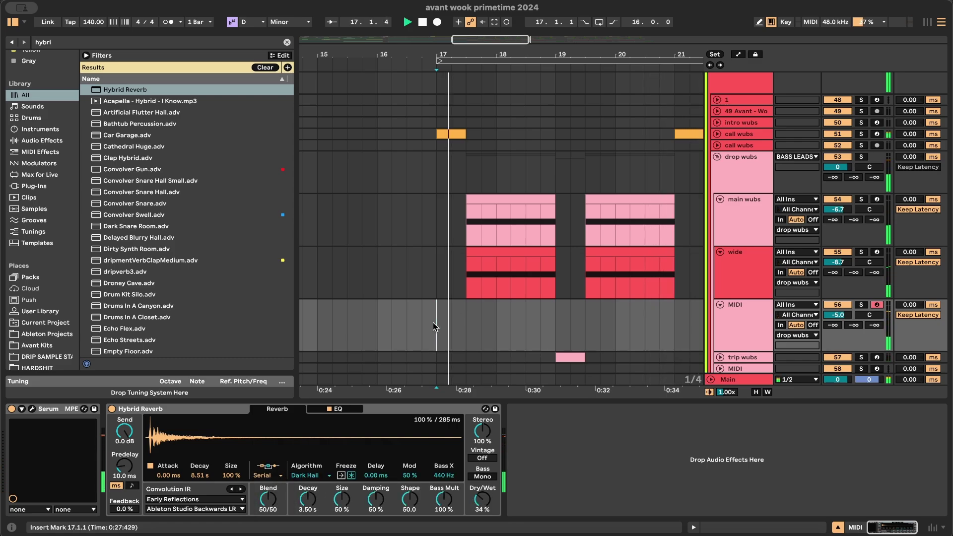
- Play the bass note from bar 16, capture it as a MIDI clip at bar 17, and shorten the note to end at 17.3
click(377, 323)
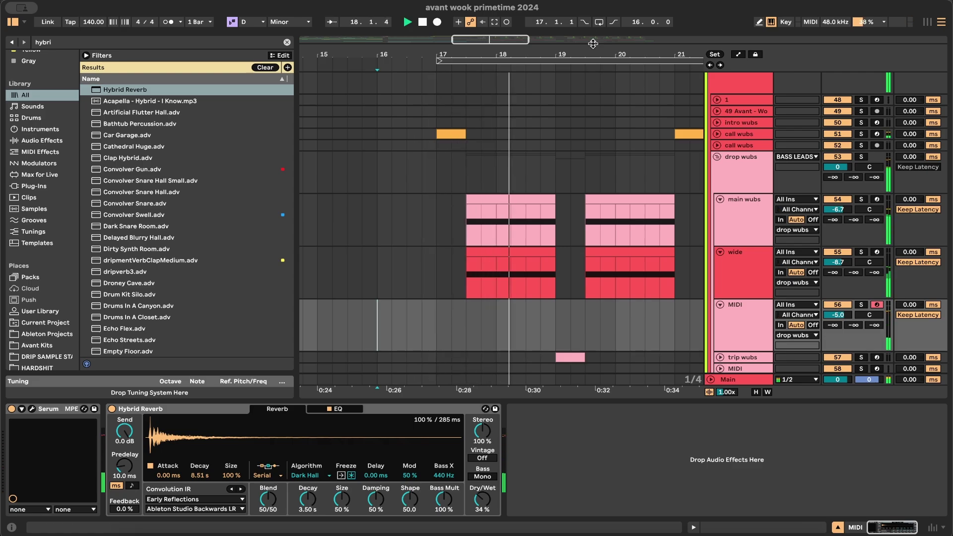
click(495, 21)
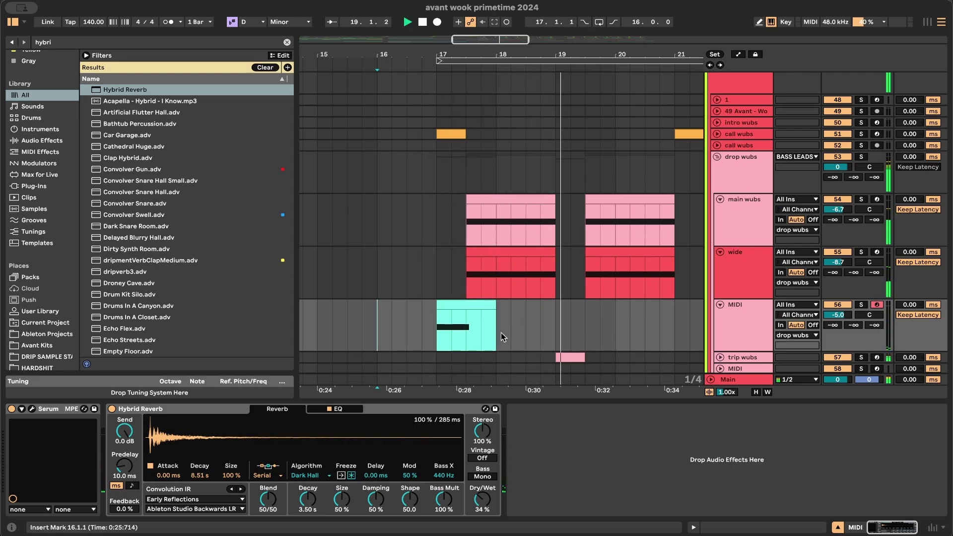
click(470, 301)
drag(589, 413, 547, 409)
- Add an EQ Eight after Hybrid Reverb on the new MIDI track and play the clip from bar 16
double_click(737, 224)
key(super+f)
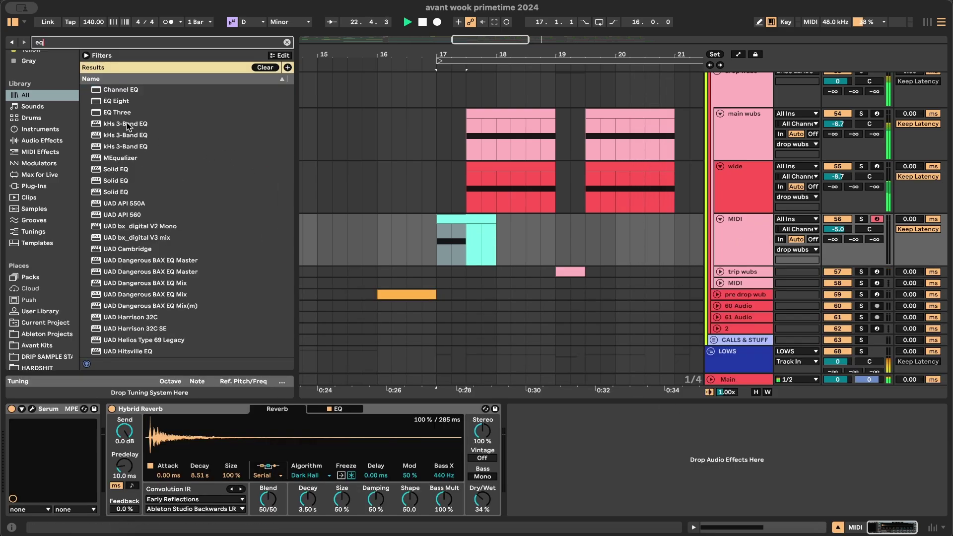
drag(128, 101, 614, 476)
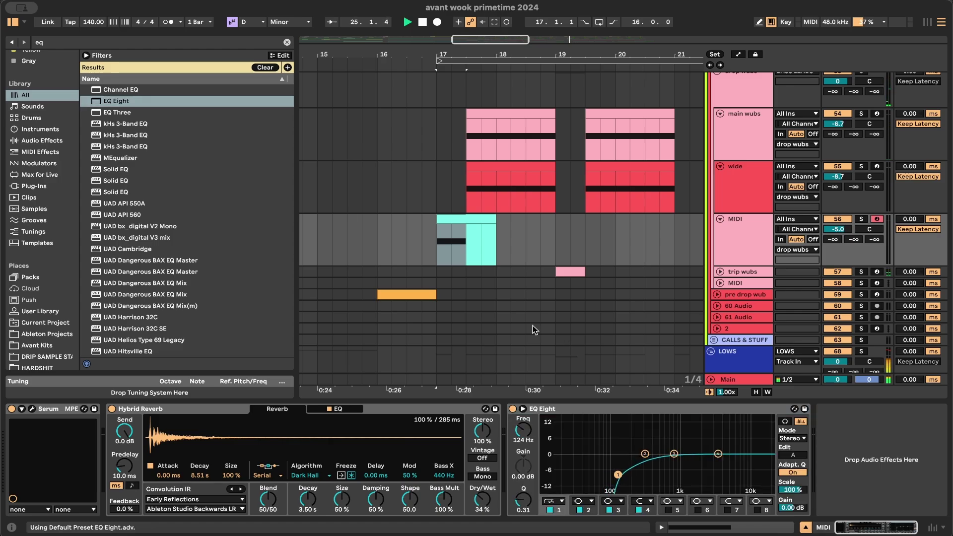
click(401, 245)
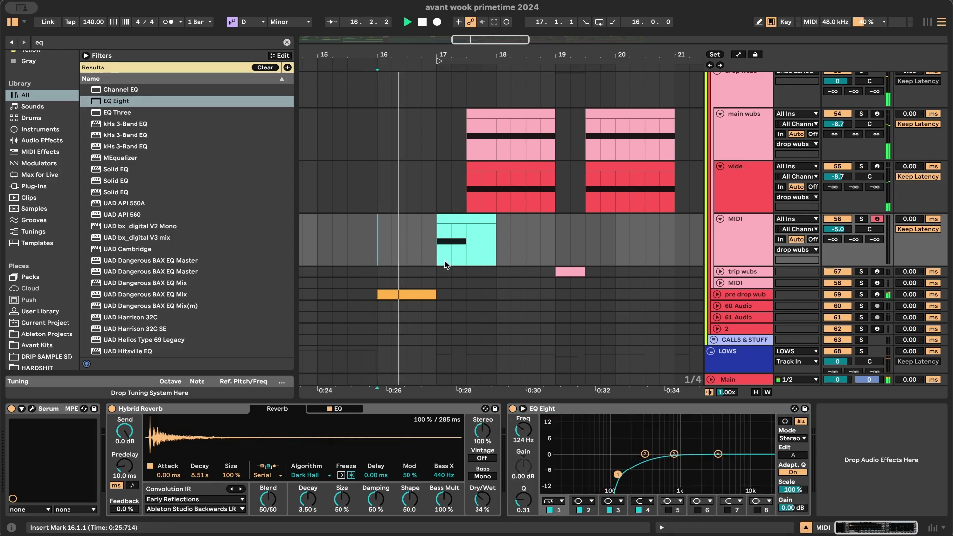
scroll(467, 279, down, 3)
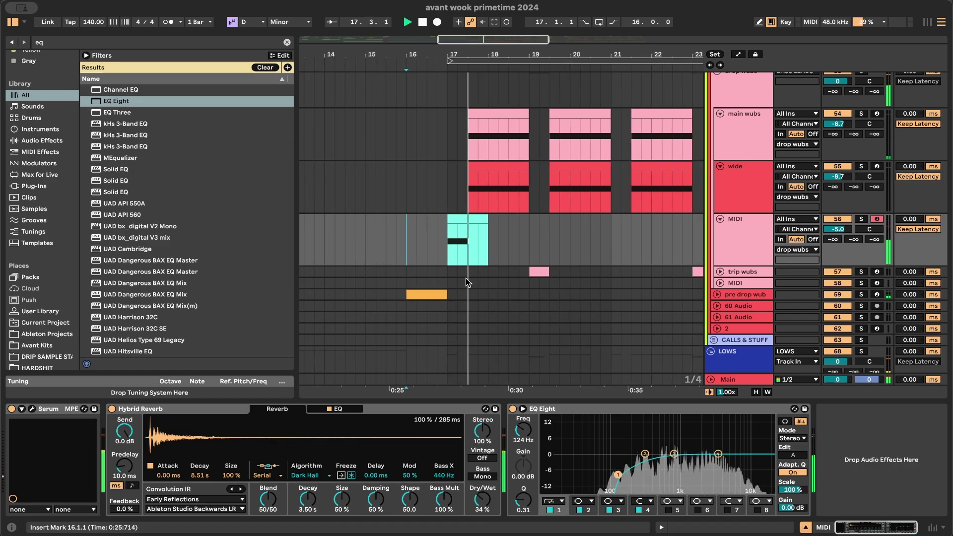
- Lower EQ Eight band 2 to -5.58 dB at 310 Hz and replay from 16.3
drag(645, 454, 645, 468)
click(427, 253)
key(space)
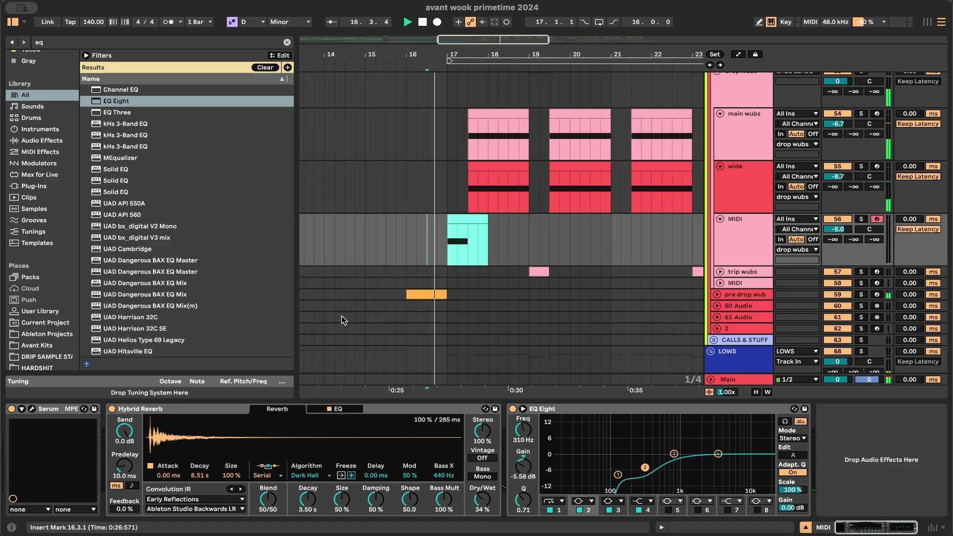
- Reopen Serum on the new MIDI track and turn up the FILTRERED macro
click(32, 409)
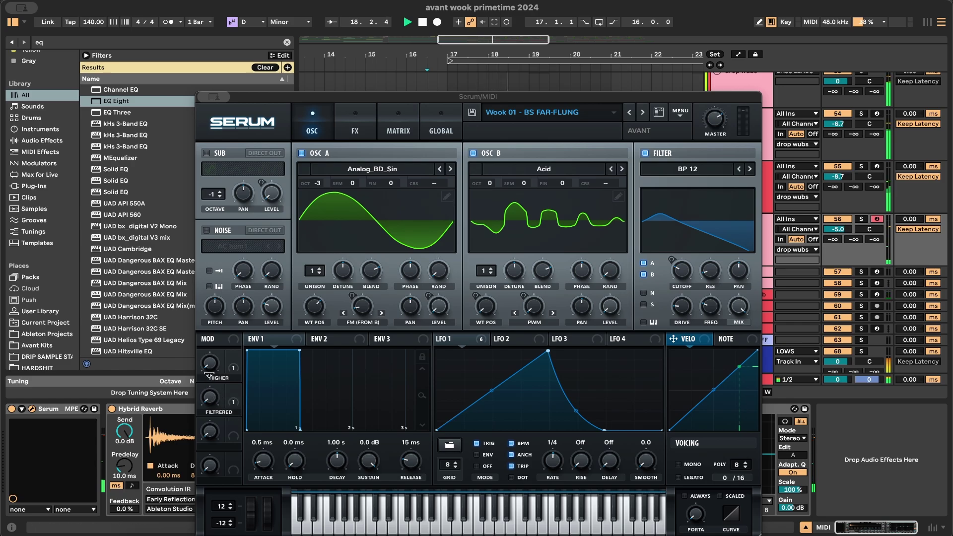
mouse_move(211, 401)
drag(209, 310, 209, 311)
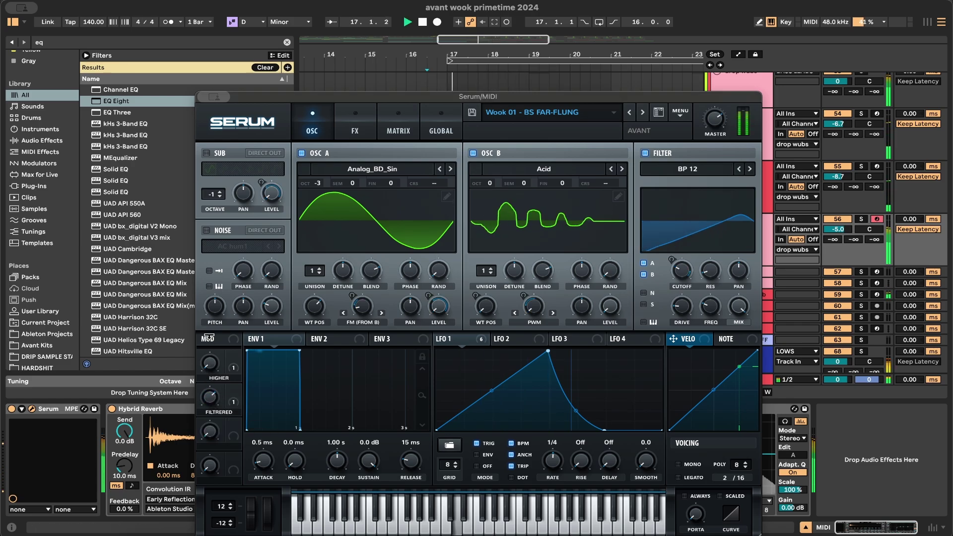
- Slightly adjust Serum's HIGHER macro and set the LFO 1 rate to 1/2 while replaying the bass call
key(space)
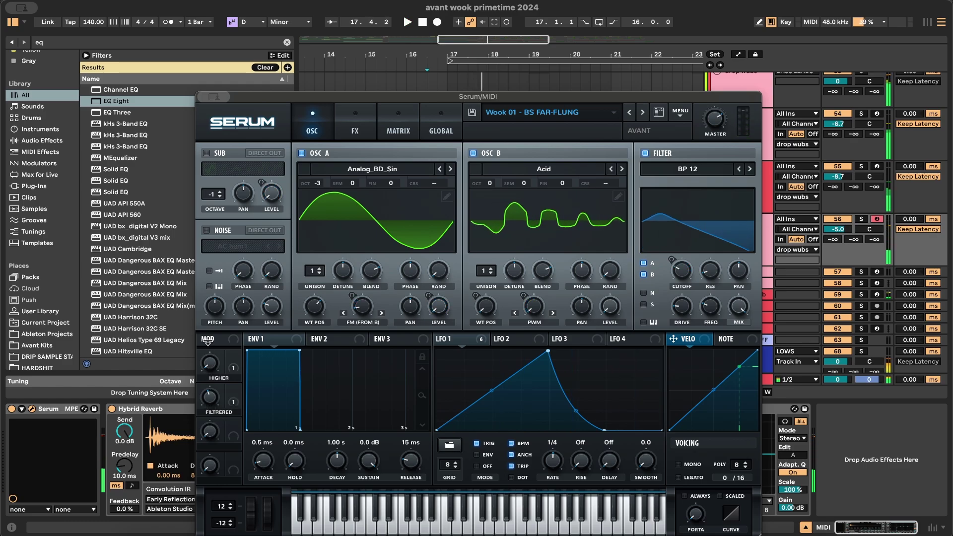
key(space)
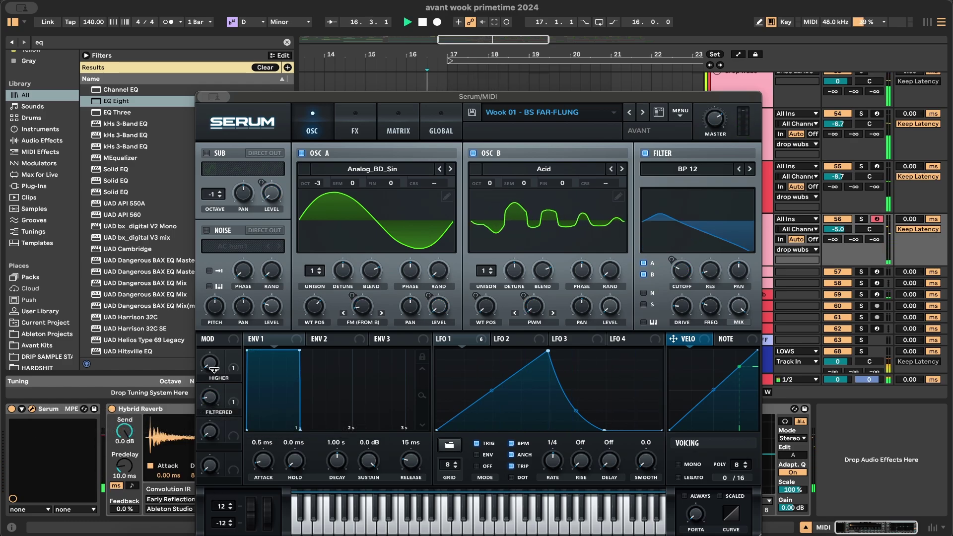
mouse_move(211, 364)
mouse_down()
mouse_move(211, 337)
mouse_move(211, 367)
mouse_up()
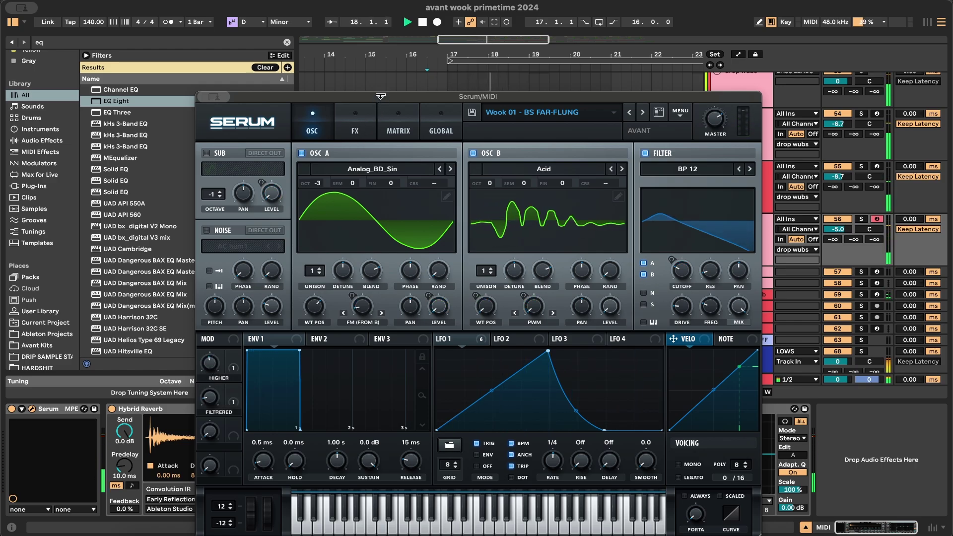
drag(380, 96, 428, 35)
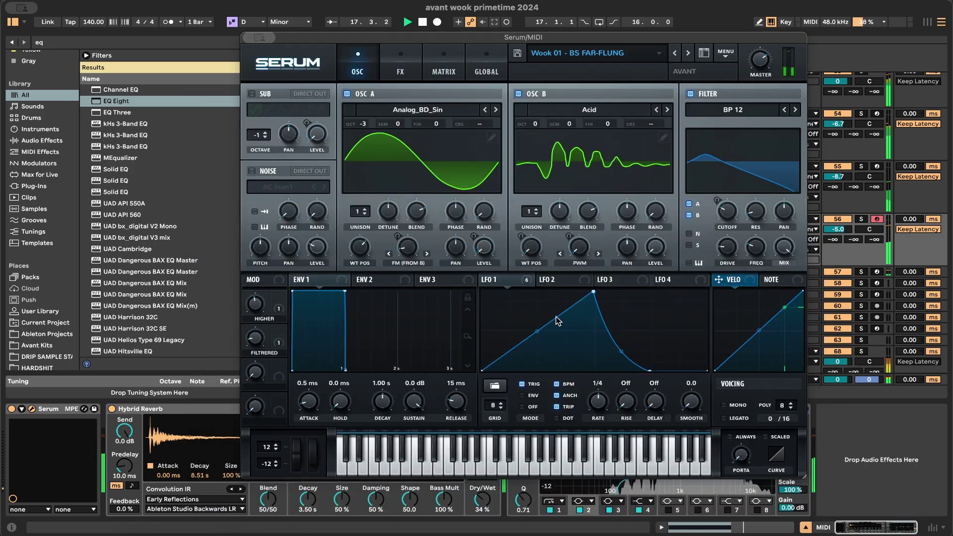
drag(602, 403, 603, 407)
key(space)
key(space)
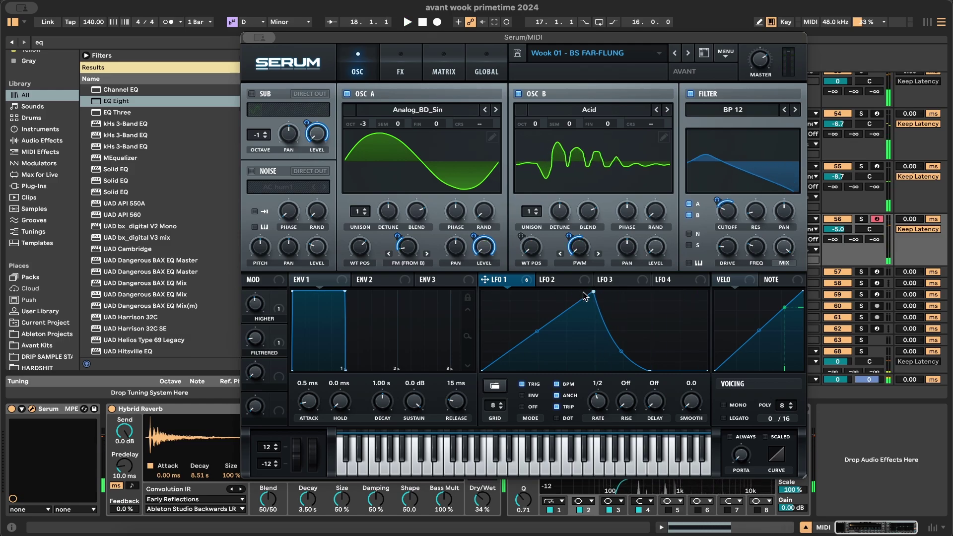
- Reshape LFO 1 with an earlier main peak and a second, lower peak near the end that falls in a steep curve
drag(589, 294, 527, 282)
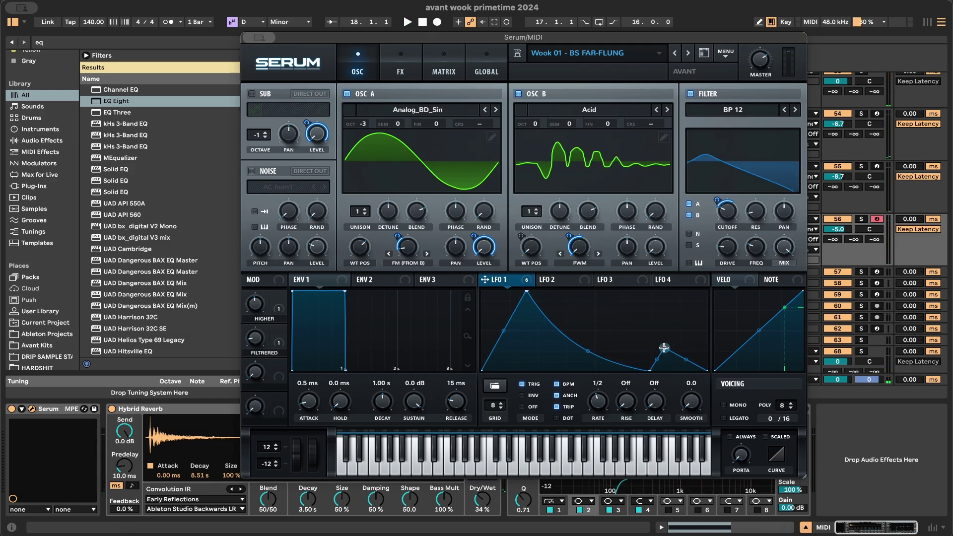
drag(653, 322, 652, 318)
key(space)
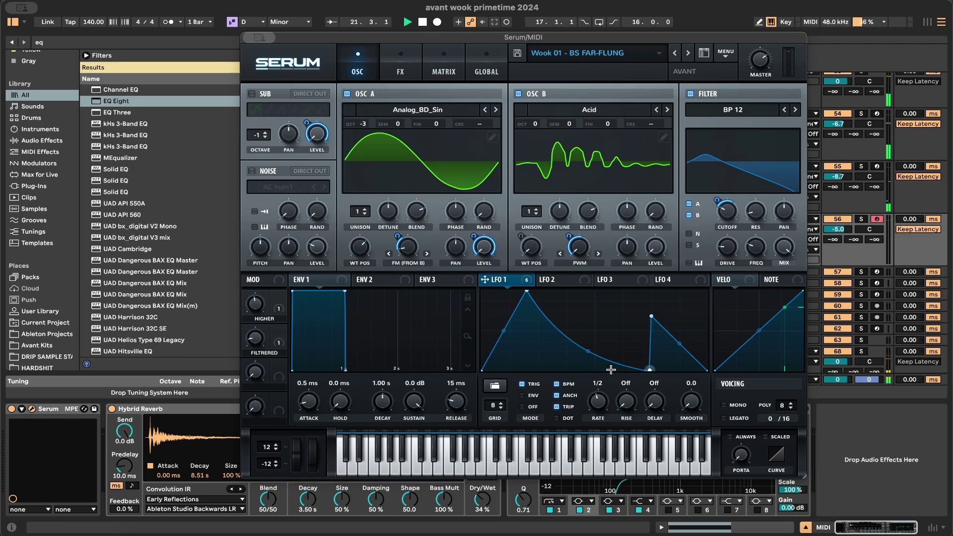
mouse_move(649, 369)
mouse_down()
mouse_move(618, 368)
mouse_move(647, 384)
mouse_up()
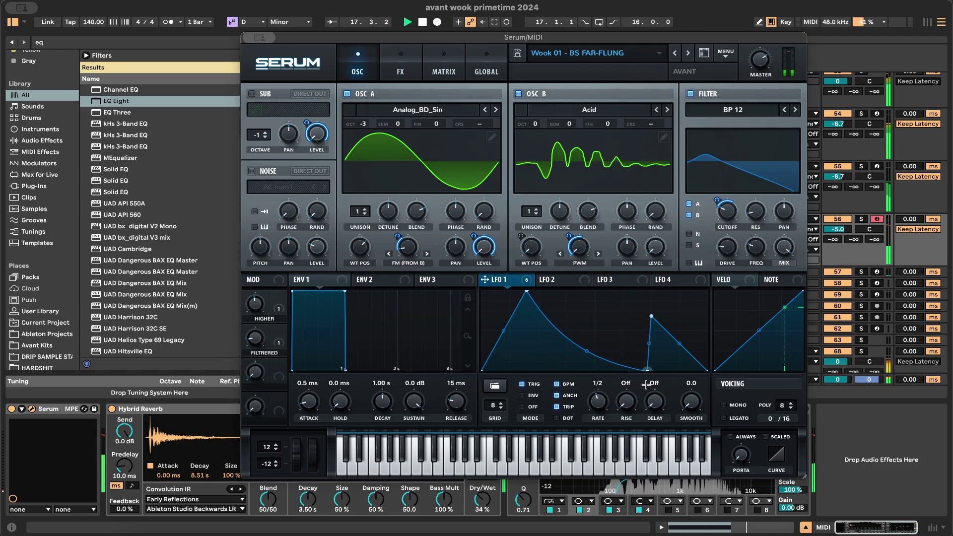
drag(681, 344, 680, 358)
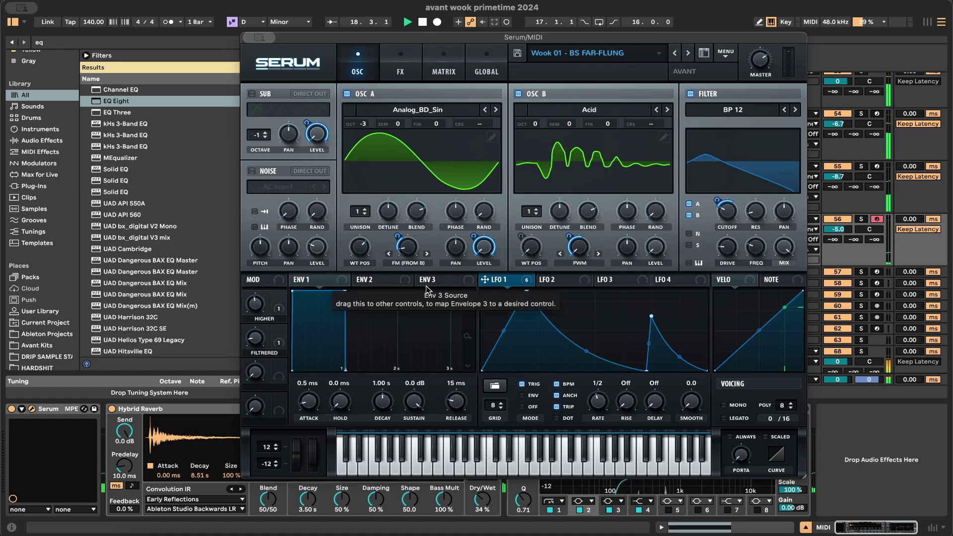
- Check Serum's effects rack, close the plugin window and replay the bass call from bar 17
click(390, 63)
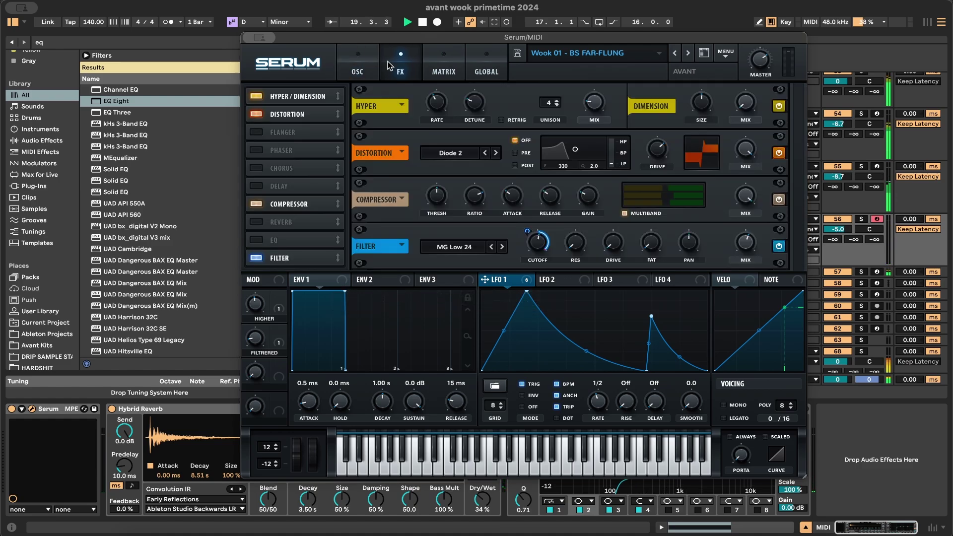
click(261, 38)
click(298, 66)
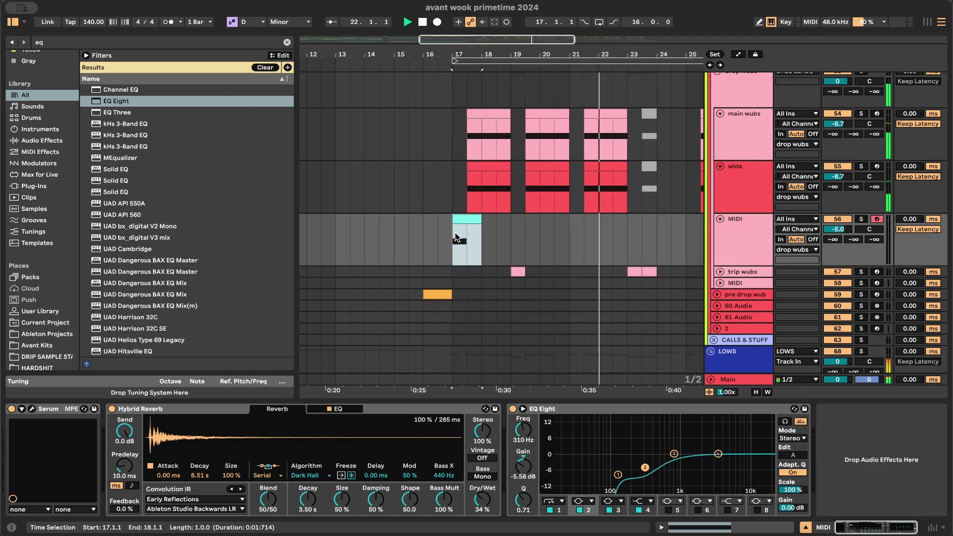
key(space)
key(space)
- Lower the new MIDI track's volume to -8.2 dB and rename the track "fling"
drag(838, 229, 837, 238)
click(742, 239)
key(super+r)
text(fl)
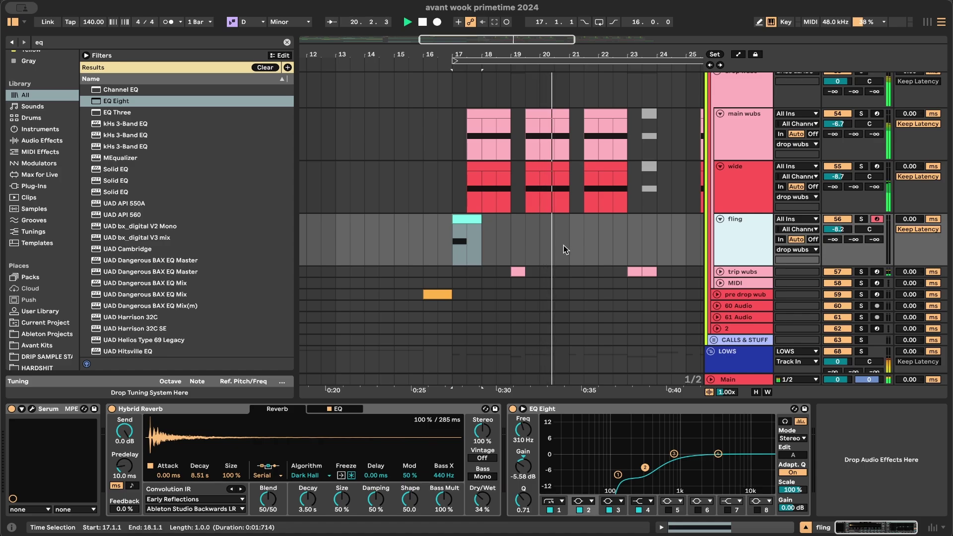
- Paste a copy of the fling clip at bar 21 and lower the track's volume to -9.6 dB
click(583, 266)
key(super+v)
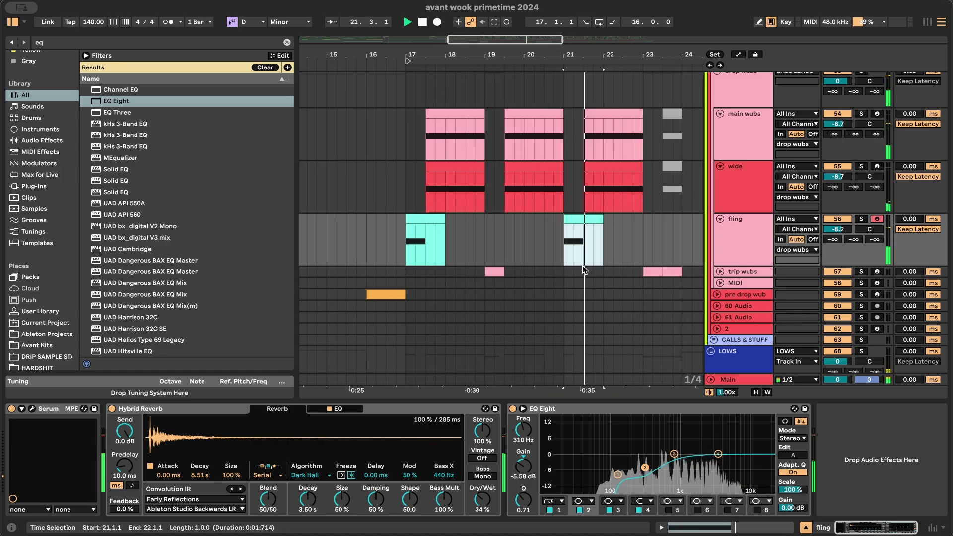
scroll(582, 266, down, 3)
click(837, 229)
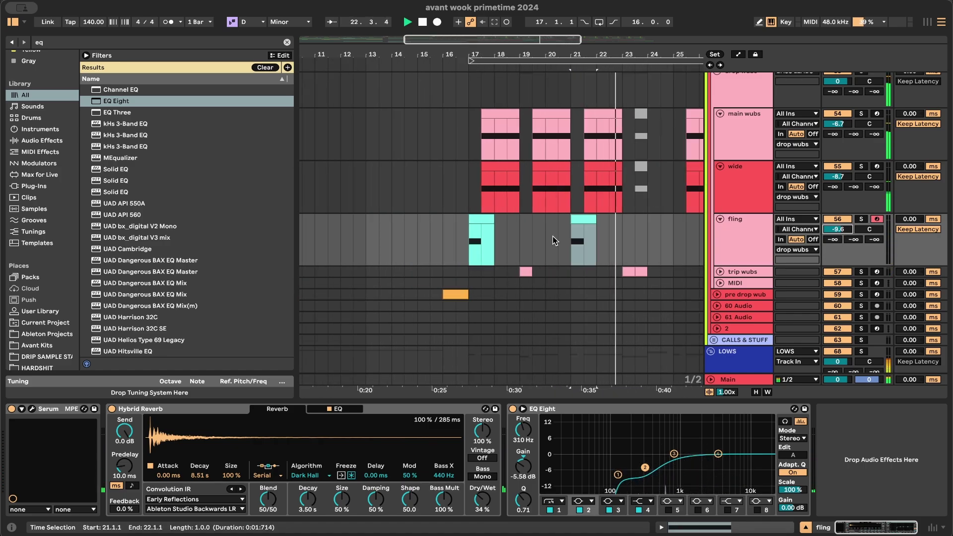
- Transpose the note in the bar 17 fling clip down an octave to D2, comparing both octaves during playback
double_click(486, 219)
key(space)
key(space)
click(327, 410)
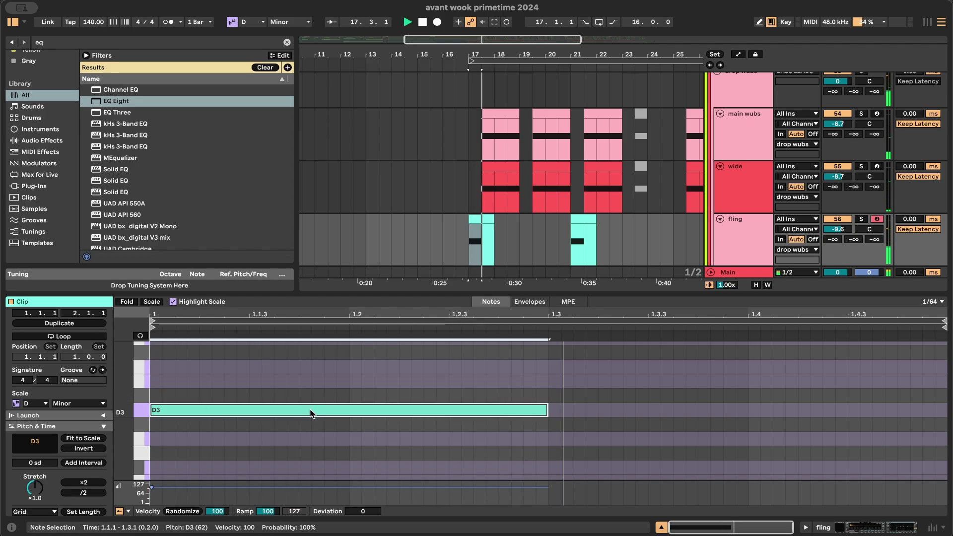
key(shift+Down)
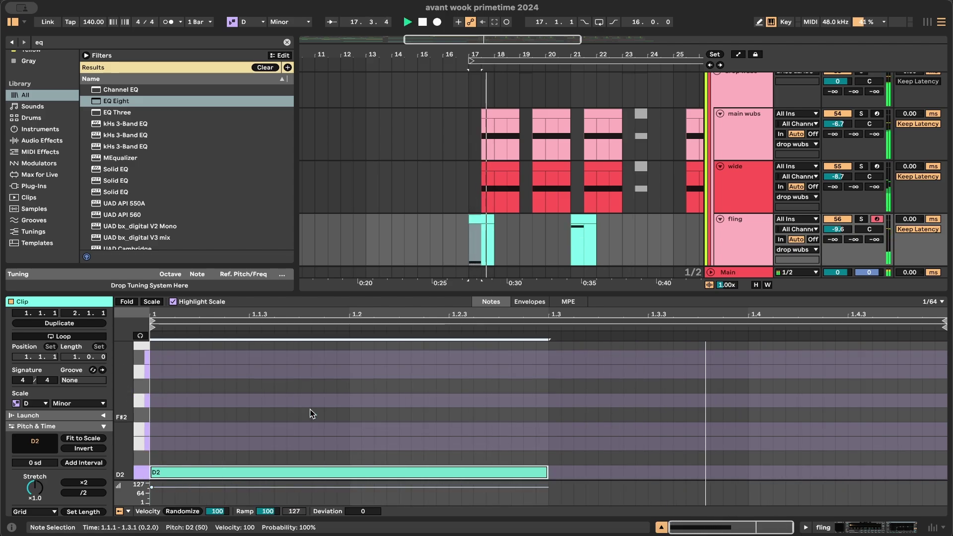
key(shift+Up)
key(shift+Down)
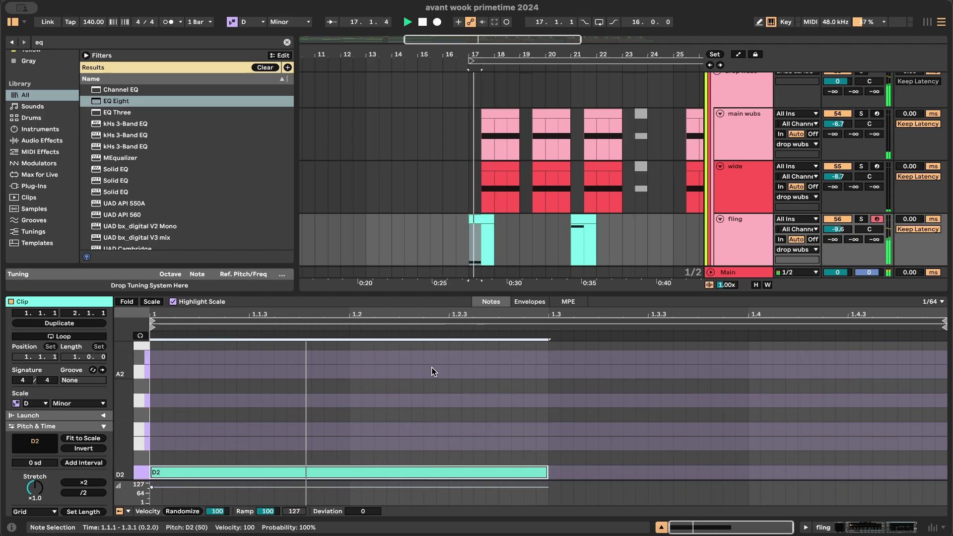
click(461, 242)
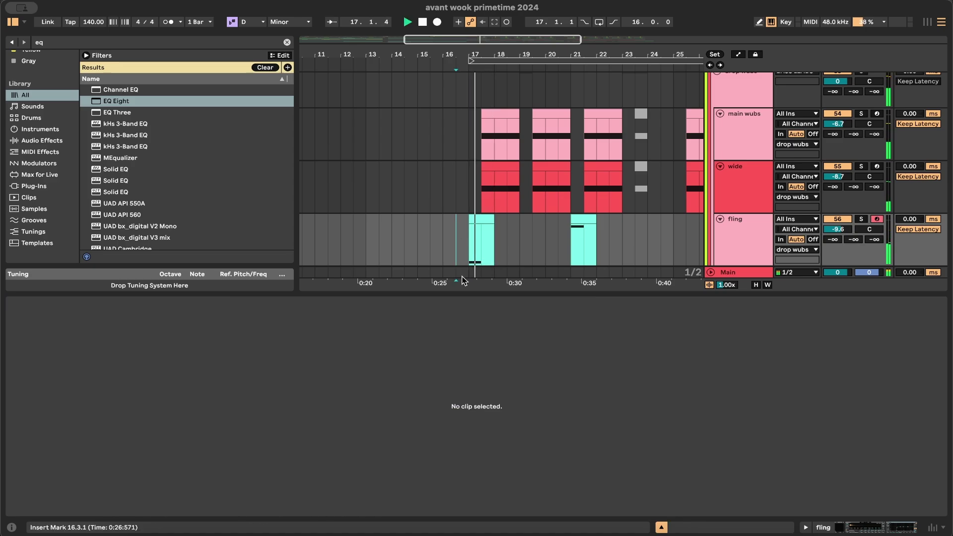
- Pull EQ Eight band 4 on the fling track down to -9.79 dB at 1.38 kHz
click(755, 232)
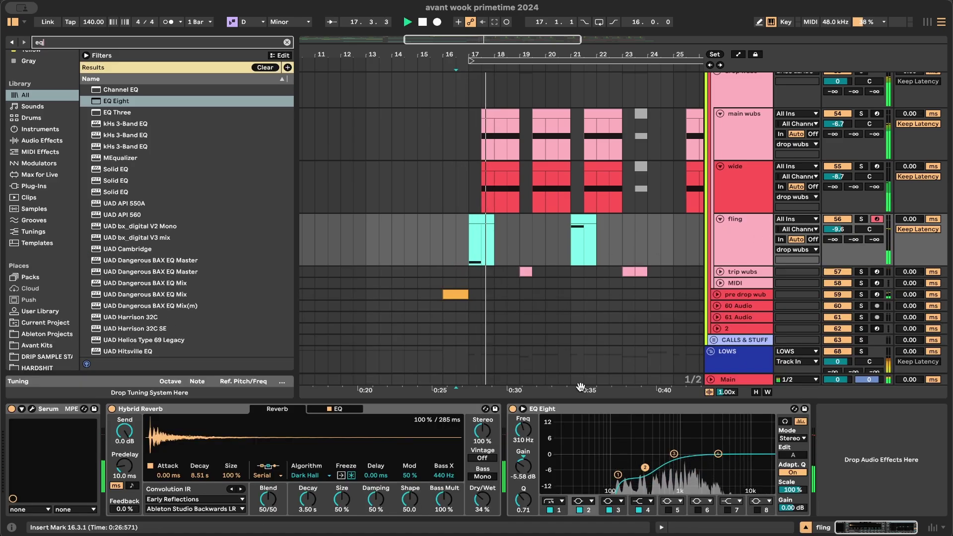
drag(718, 453, 700, 481)
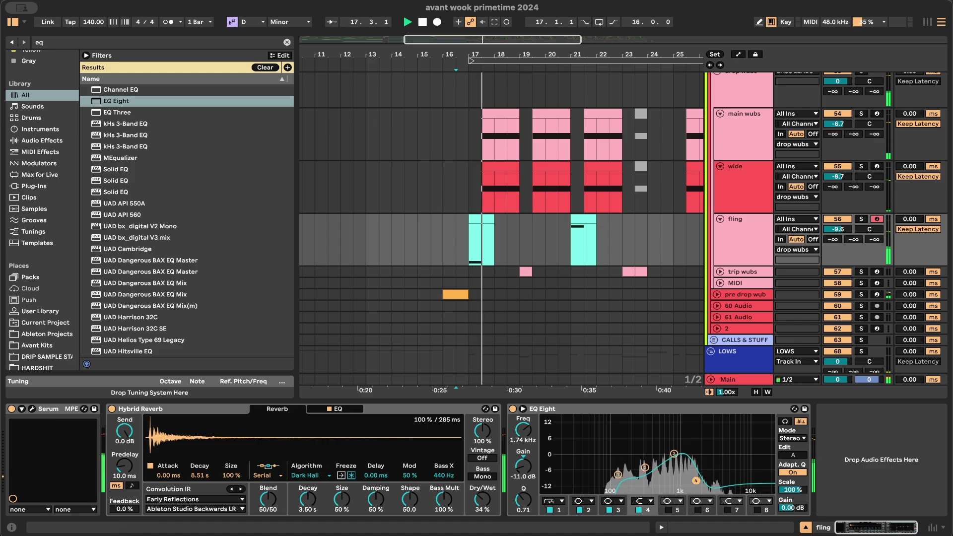
mouse_move(696, 480)
mouse_down()
mouse_move(696, 466)
mouse_move(696, 478)
mouse_up()
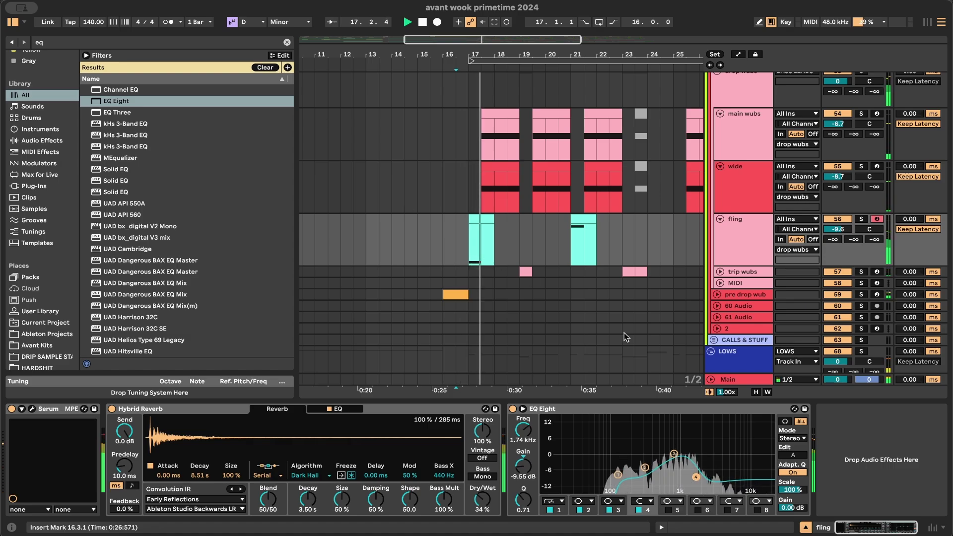
drag(696, 477, 694, 477)
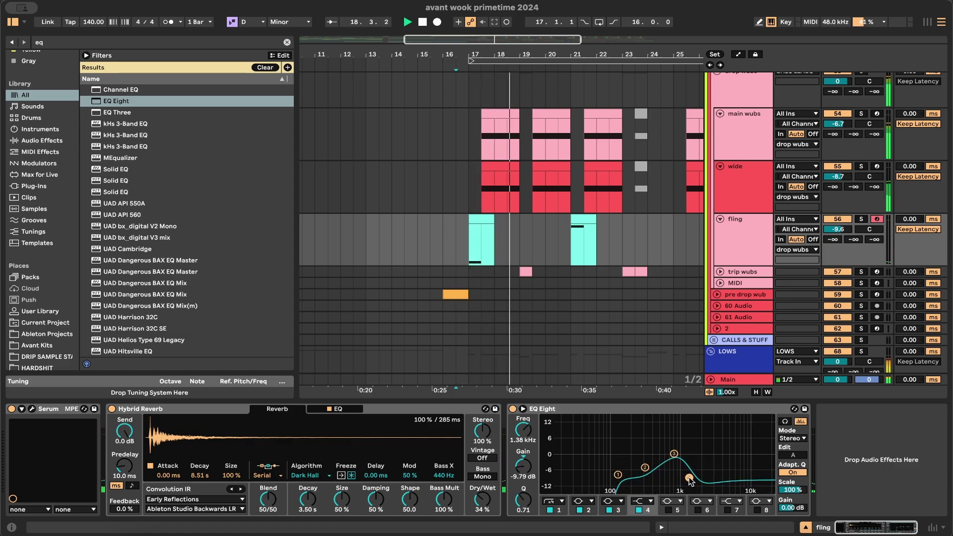
- Replace the fling clip at bar 21 with a copy of the bar 17 clip and shorten it to end at 21.2.1
click(490, 218)
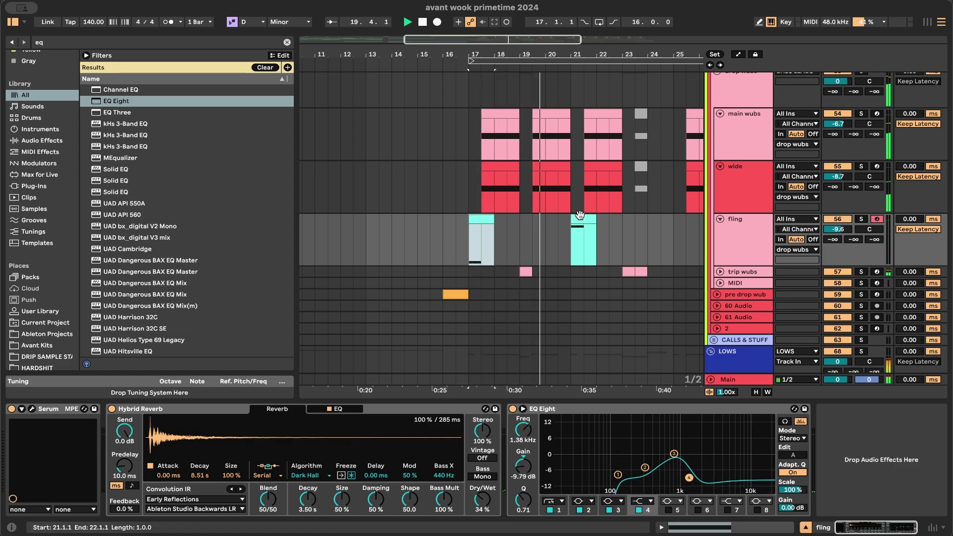
drag(580, 215, 580, 216)
key(super+alt+l)
scroll(520, 405, down, 3)
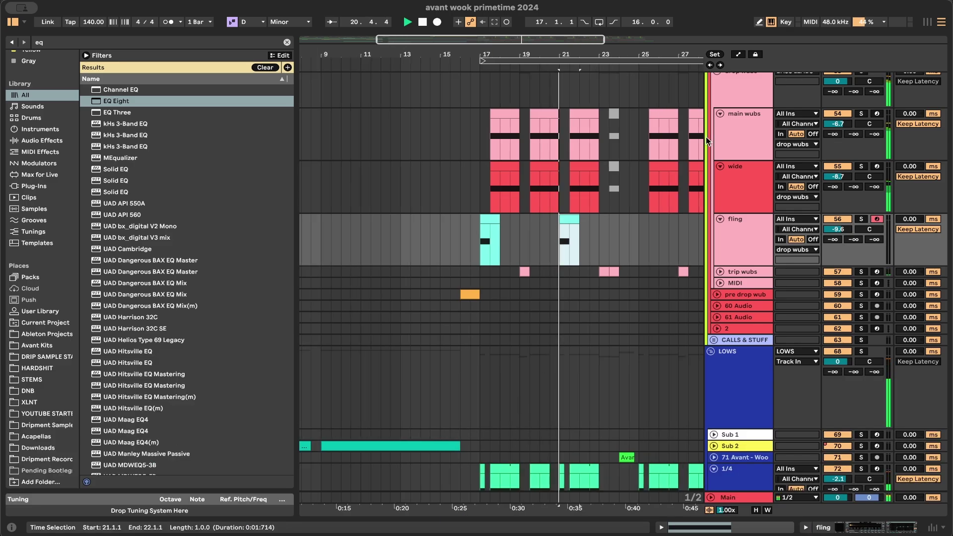
scroll(599, 228, up, 3)
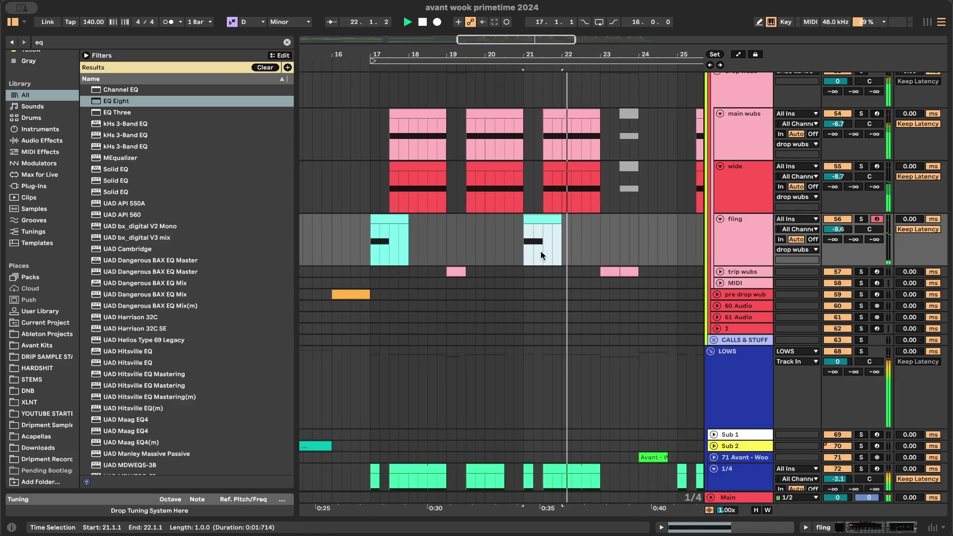
drag(561, 219, 531, 219)
key(space)
key(space)
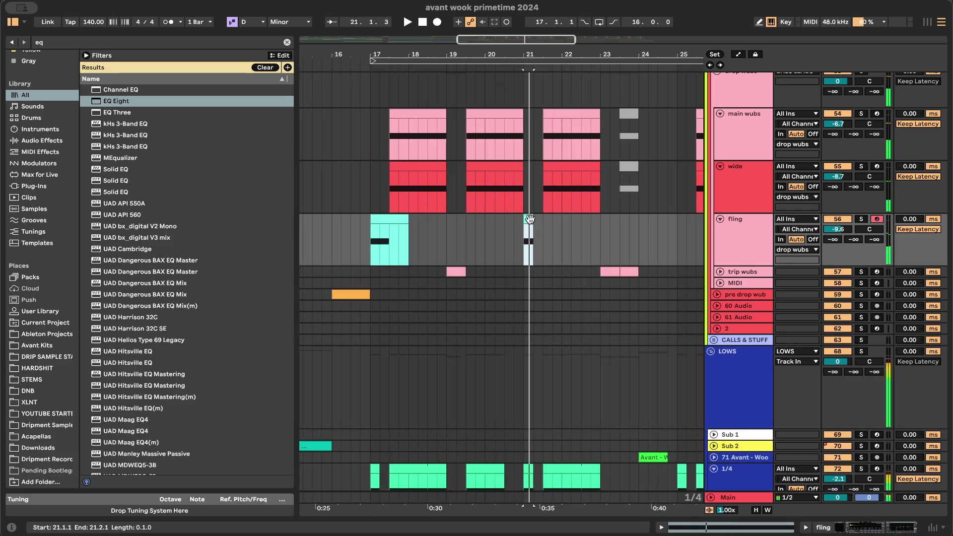
- Play the arrangement from bar 13 to hear the lead-in to the drop
scroll(524, 219, down, 3)
click(424, 194)
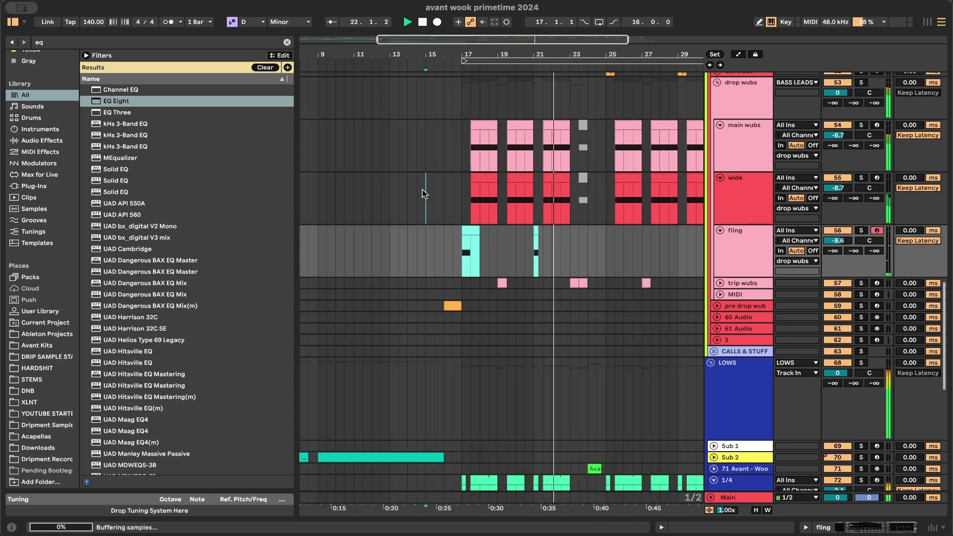
click(386, 203)
key(space)
key(space)
scroll(431, 293, up, 2)
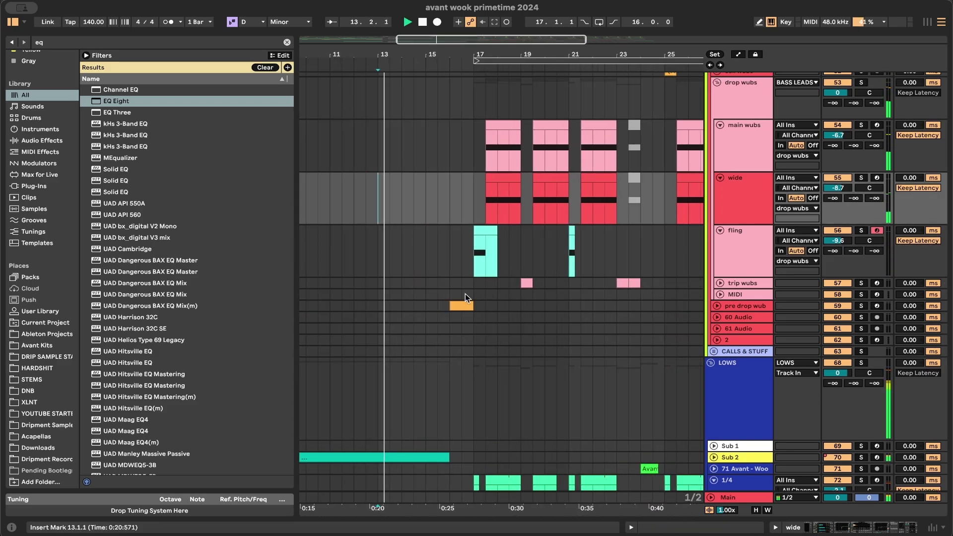
- Raise band 1 of Hybrid Reverb's EQ to 131 Hz and lower the fling track's volume to -10.9 dB
double_click(768, 254)
click(331, 409)
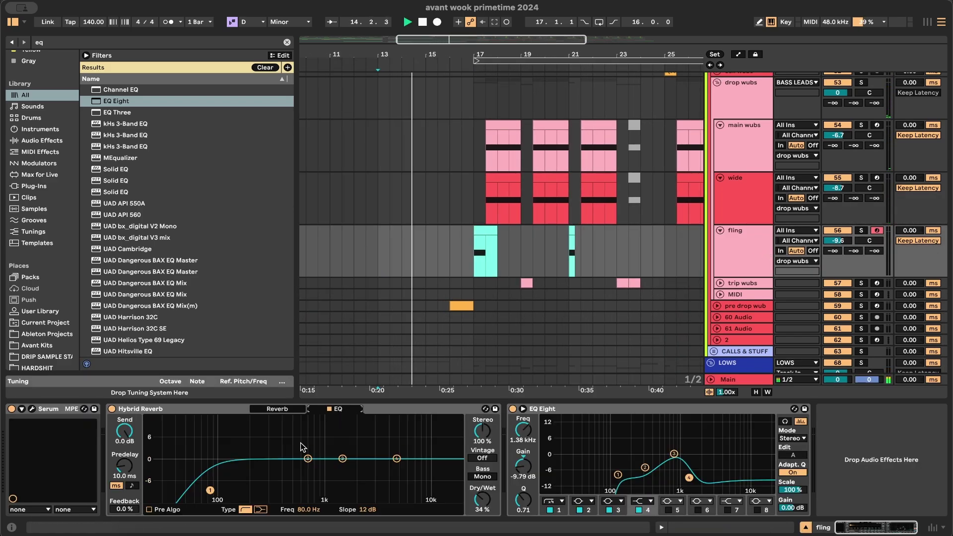
drag(210, 492, 232, 491)
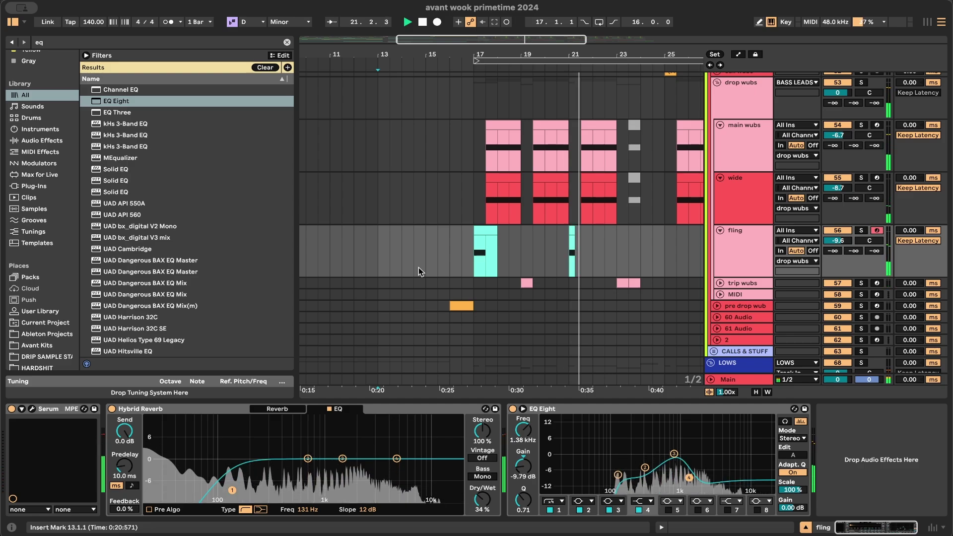
drag(840, 241, 840, 248)
double_click(612, 402)
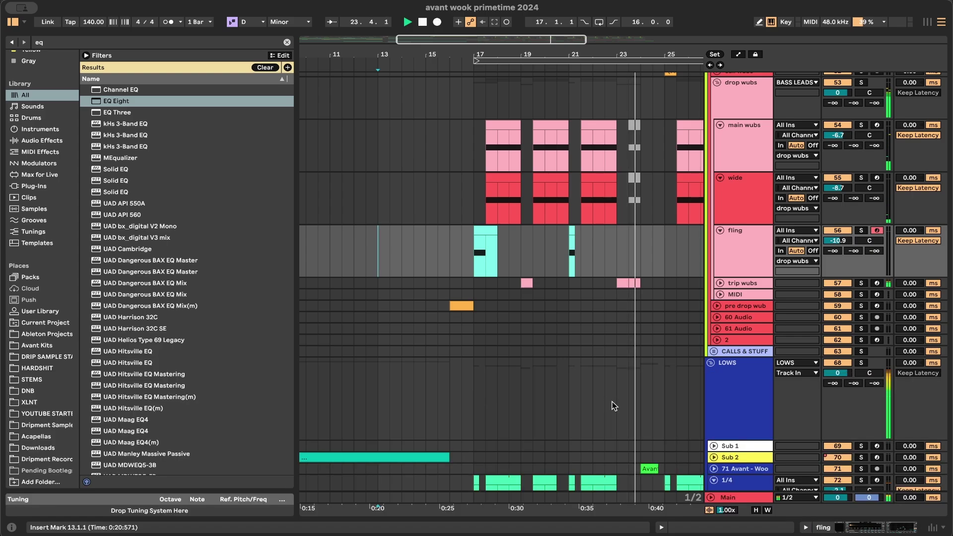
- Copy the Kick clip from bar 29 into the gap at bar 24, spanning 24.1.1 to 24.4.1
scroll(557, 344, down, 4)
scroll(557, 344, up, 2)
scroll(557, 343, right, 3)
scroll(551, 343, up, 3)
scroll(551, 343, left, 1)
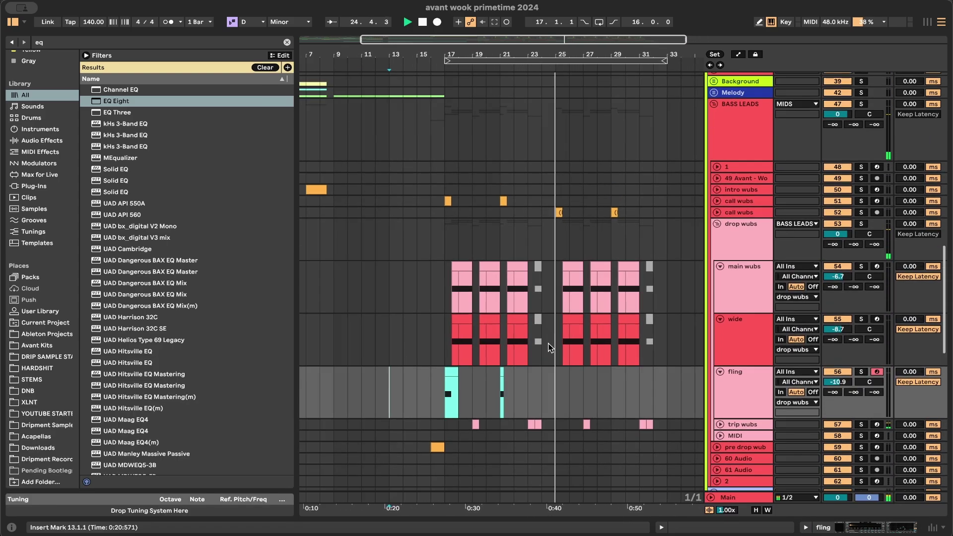
scroll(549, 345, up, 12)
scroll(549, 387, up, 4)
scroll(592, 272, down, 4)
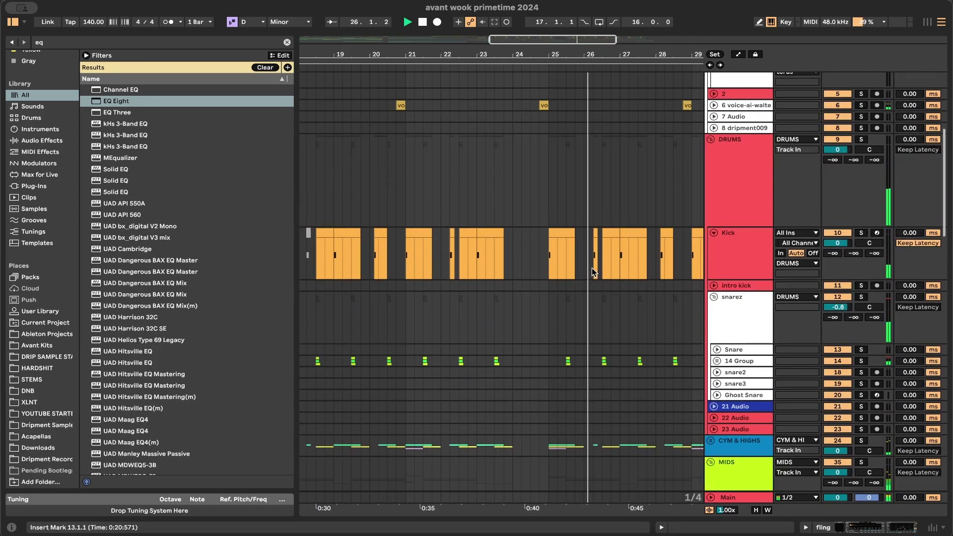
scroll(592, 272, down, 4)
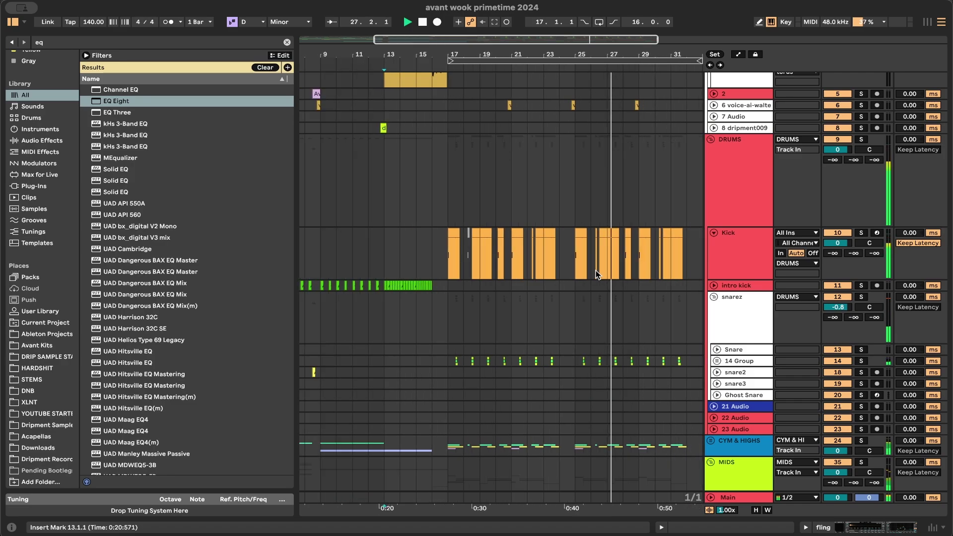
click(645, 233)
drag(646, 233, 566, 235)
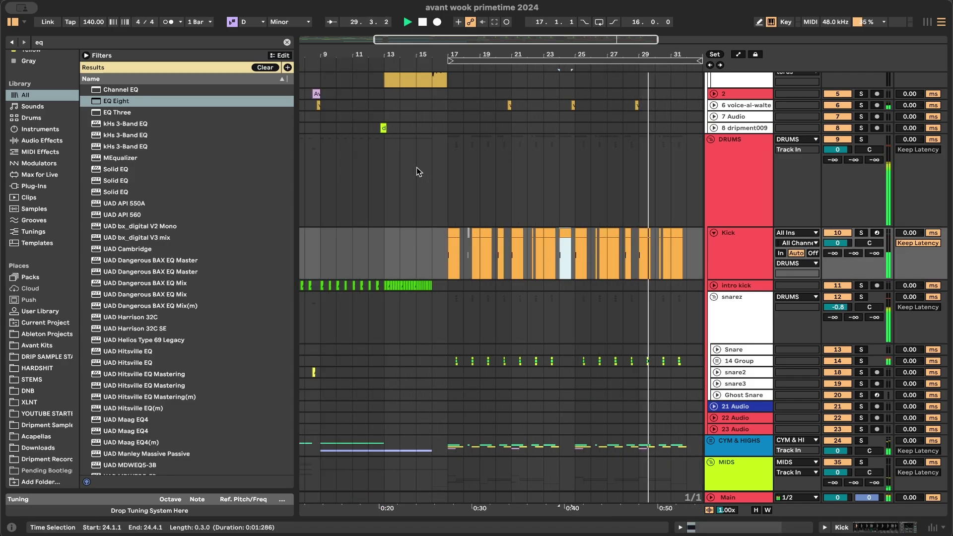
- Unfold the 14 Group snare layers and lower the group's volume to -1.3 dB
scroll(647, 257, down, 3)
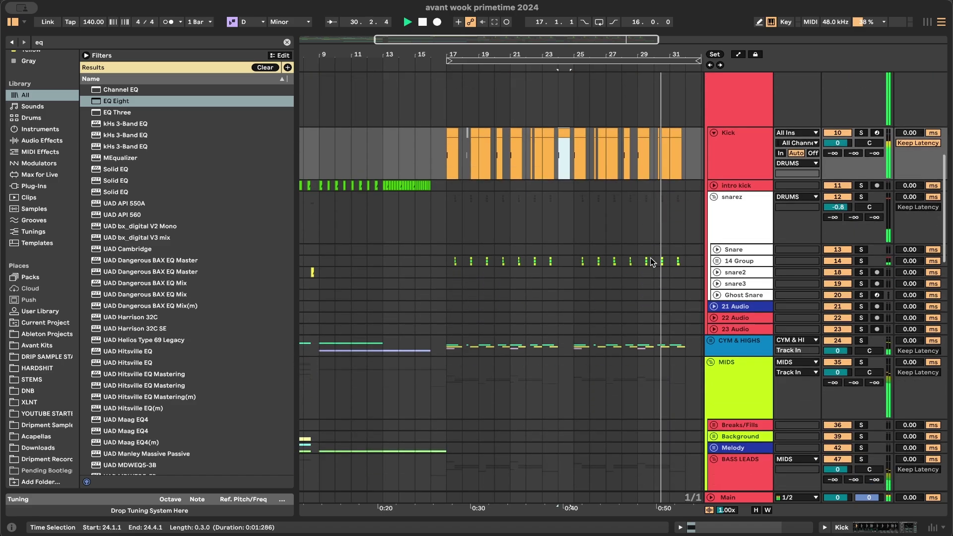
click(718, 261)
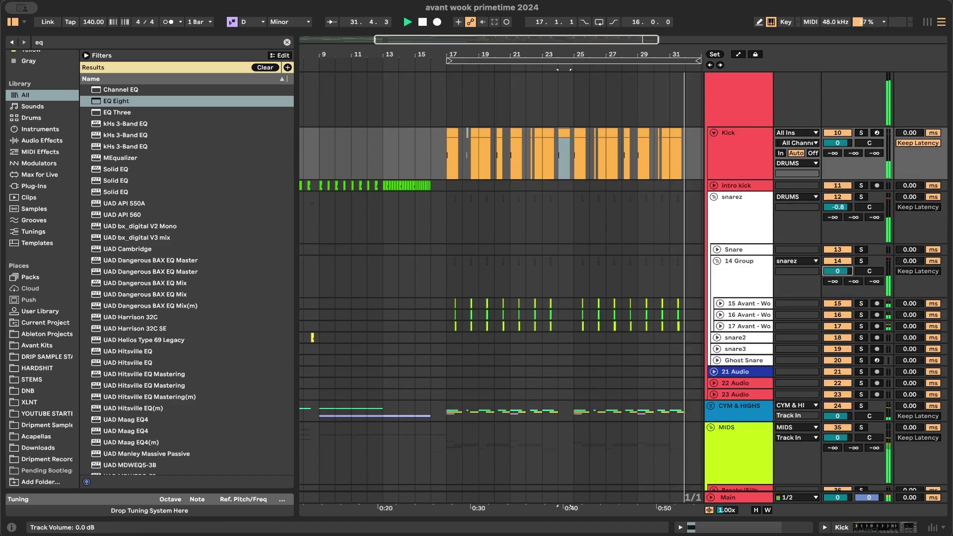
scroll(512, 320, up, 3)
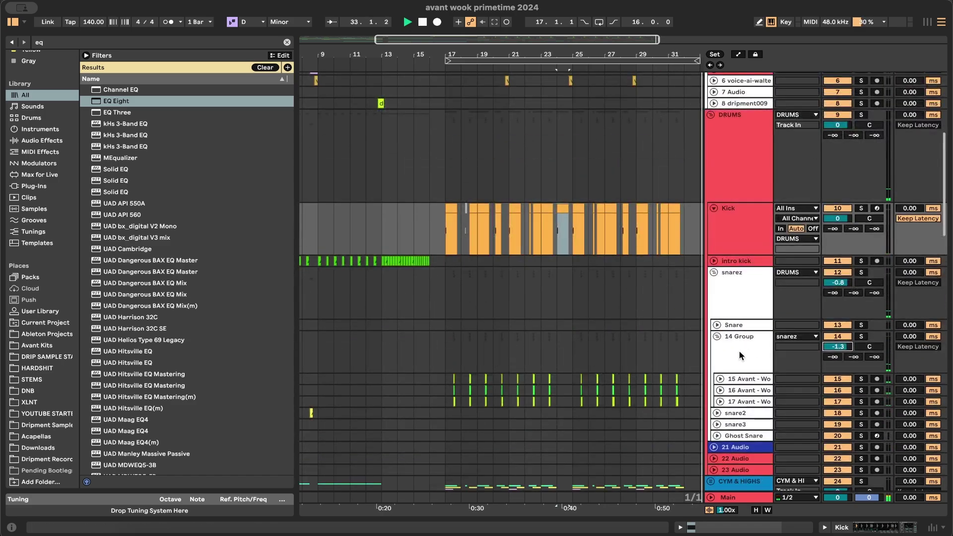
- Examine the effect chains on the snarez group and on 14 Group
double_click(741, 354)
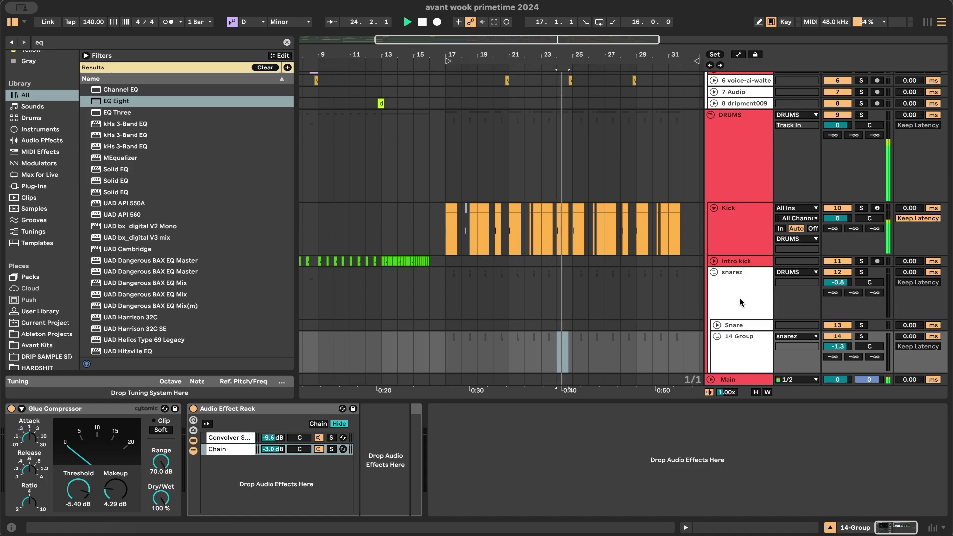
click(740, 304)
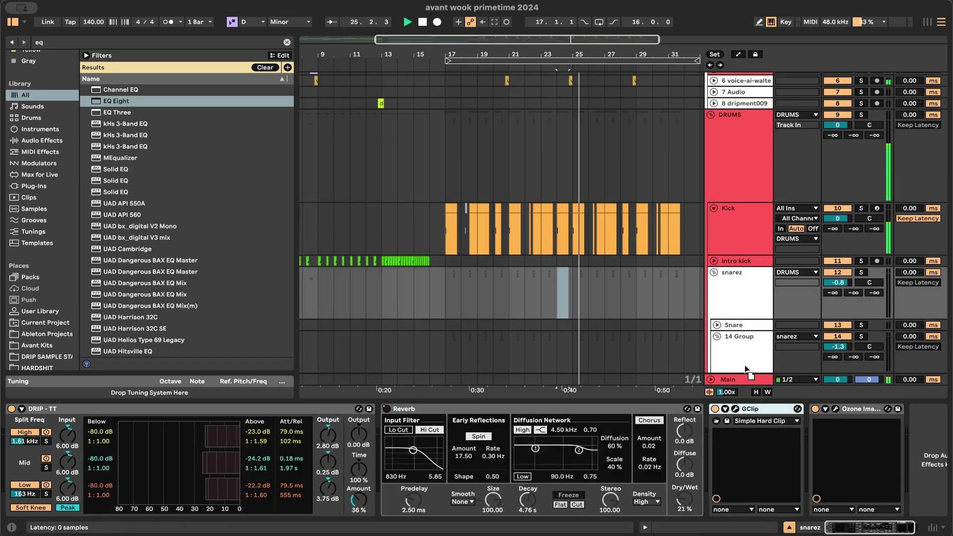
click(741, 351)
scroll(738, 298, down, 4)
click(736, 255)
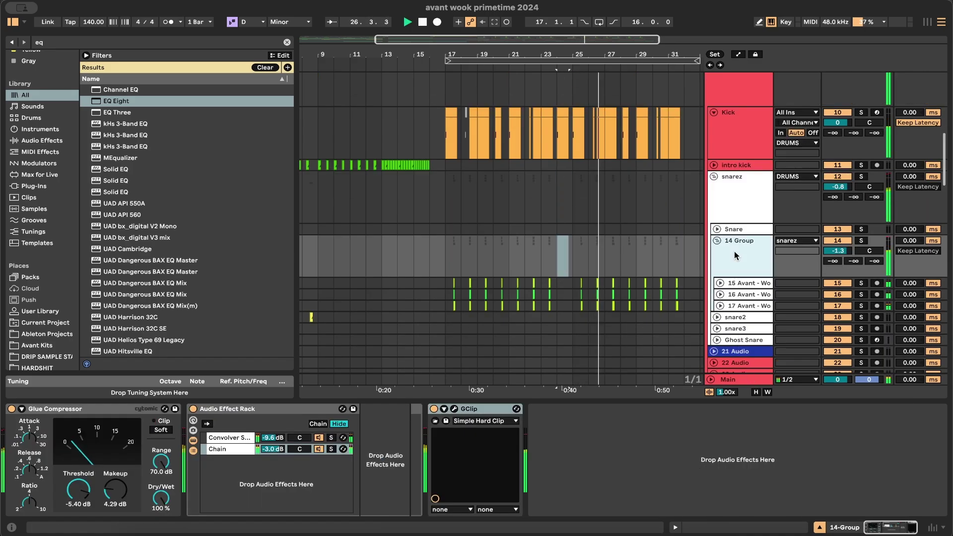
- Check the GClip settings on 14 Group and lower the group's volume to -2.9 dB
click(454, 408)
drag(842, 251, 842, 256)
click(336, 135)
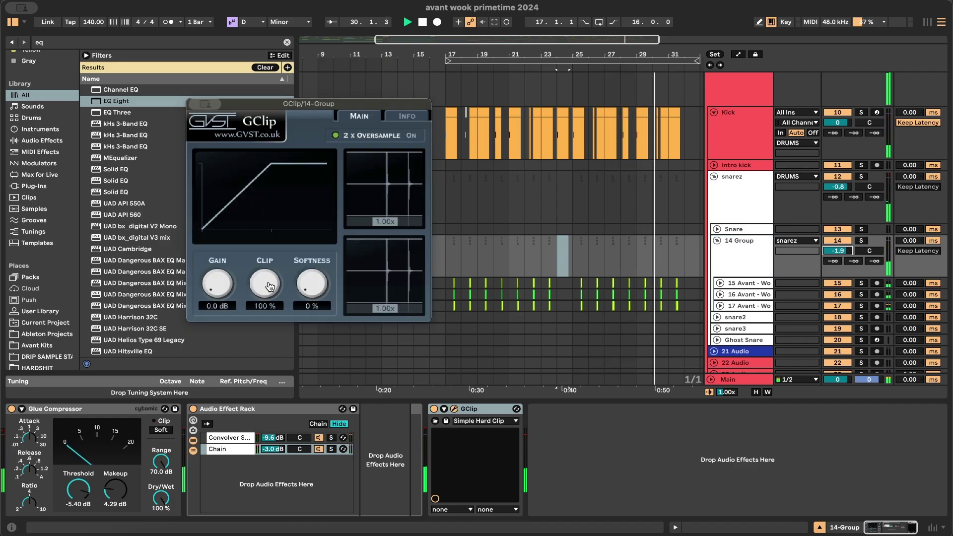
click(206, 105)
click(233, 131)
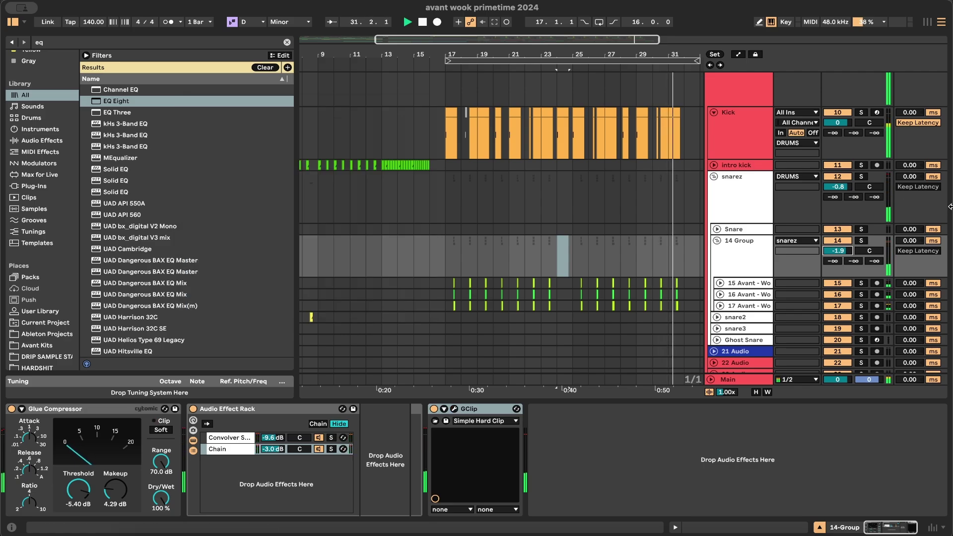
drag(839, 252, 839, 256)
- Play the arrangement from bar 13 and save the set
scroll(398, 261, down, 5)
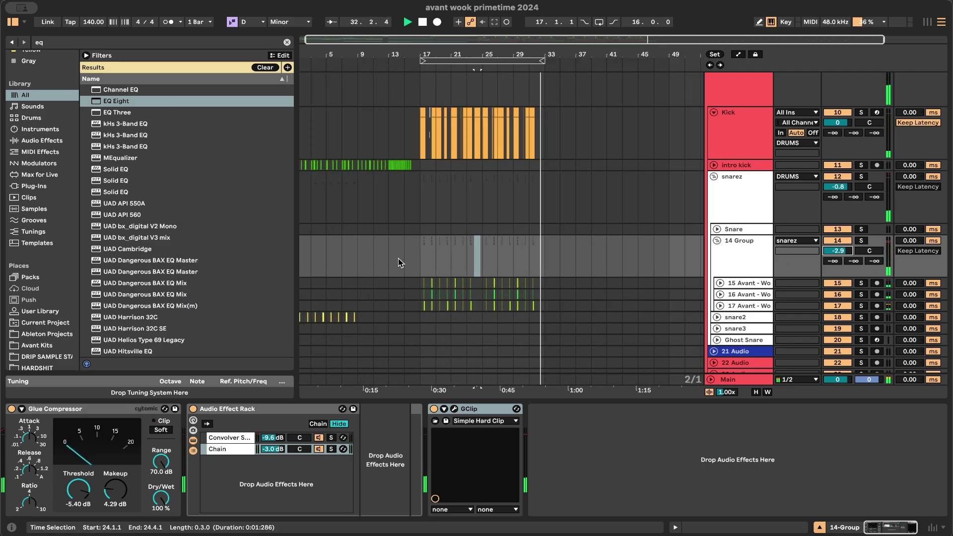
click(383, 126)
key(space)
key(space)
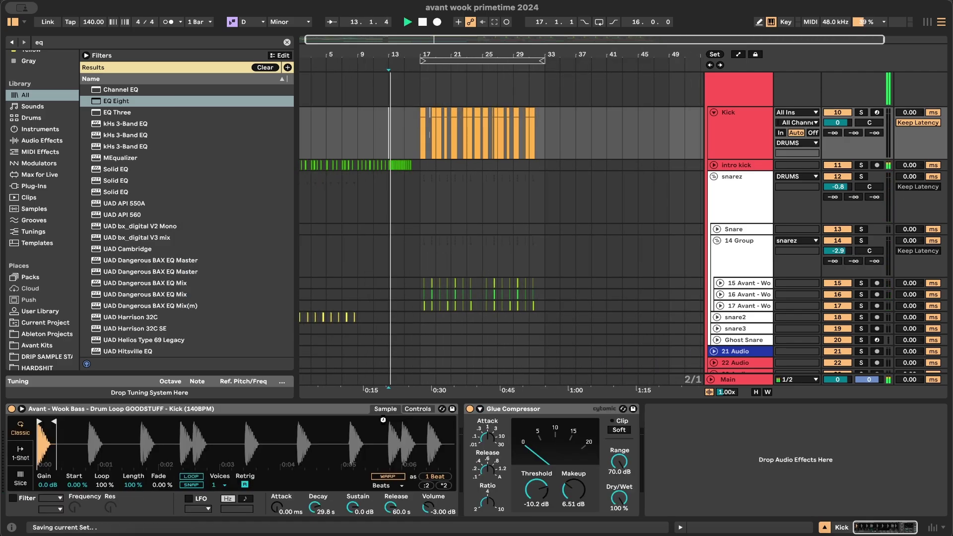
- Hide the device view and browser and review the playing arrangement from the kick down to the FX/SWEEPS tracks
key(super+alt+l)
click(360, 399)
scroll(360, 399, down, 2)
scroll(360, 399, up, 1)
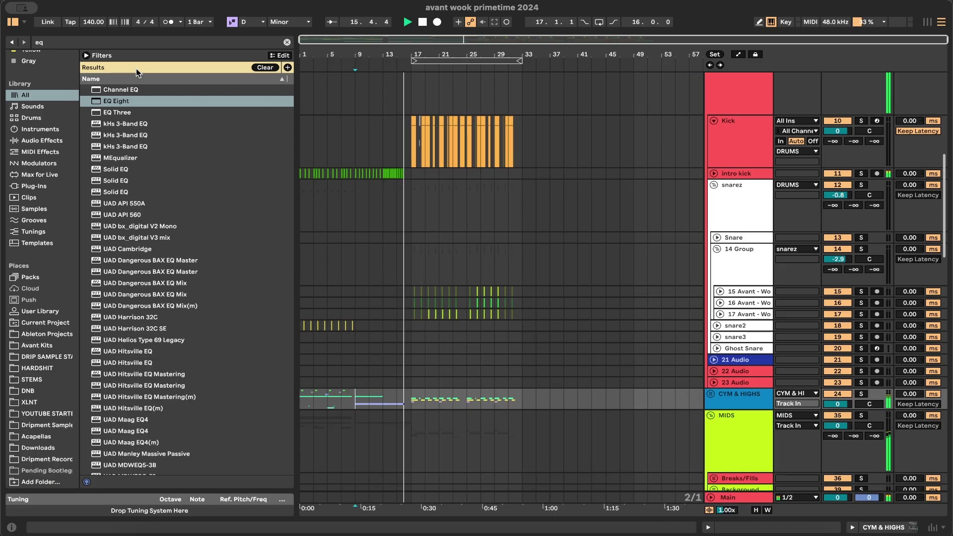
key(super+alt+b)
scroll(141, 296, up, 2)
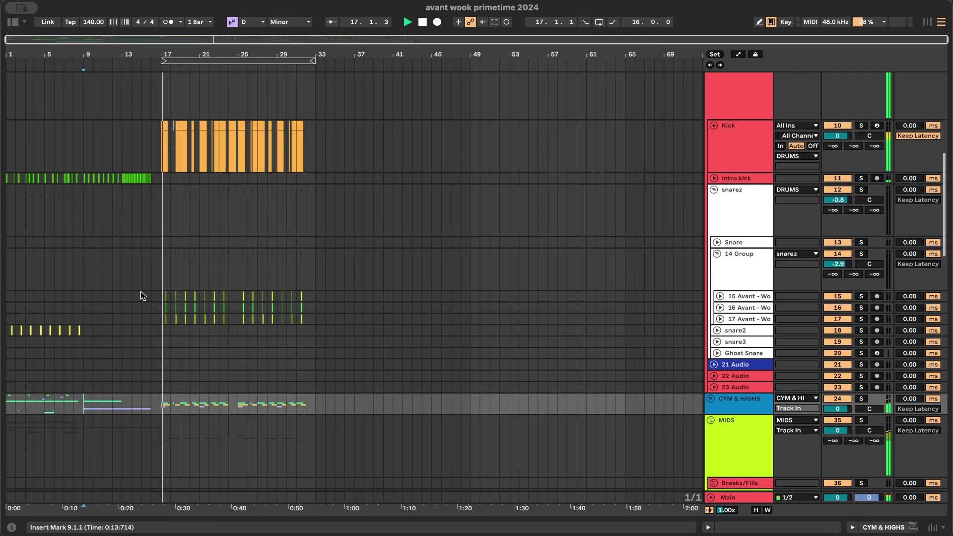
scroll(141, 296, up, 3)
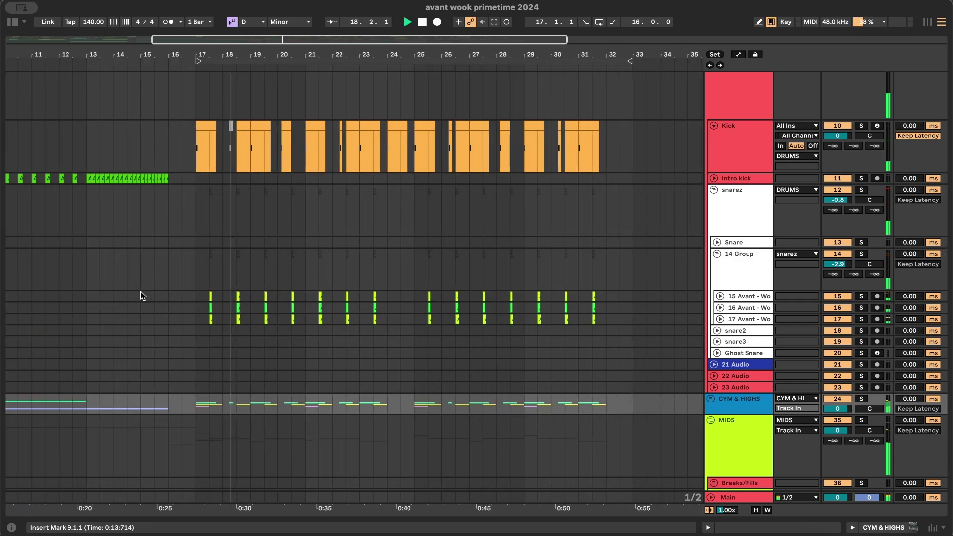
scroll(239, 350, down, 5)
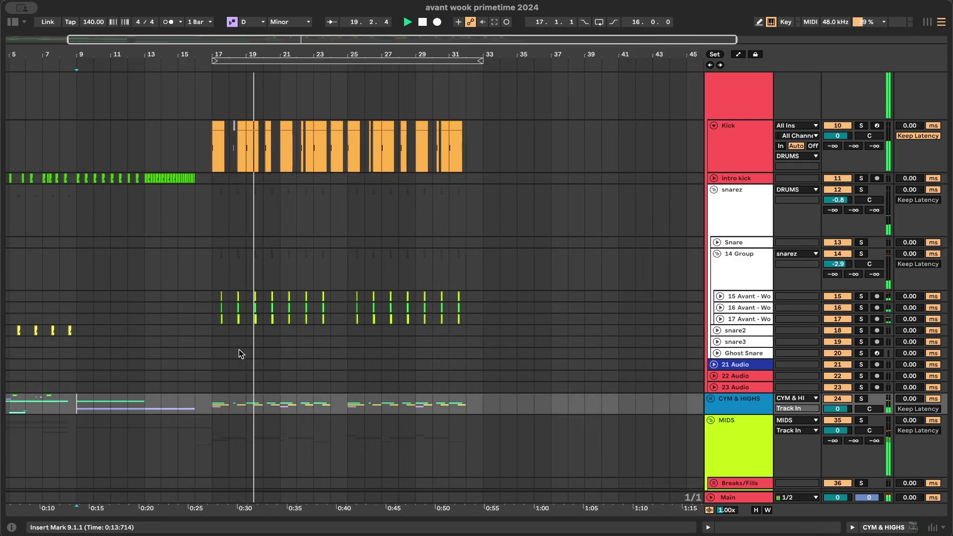
scroll(240, 350, down, 20)
scroll(239, 349, down, 3)
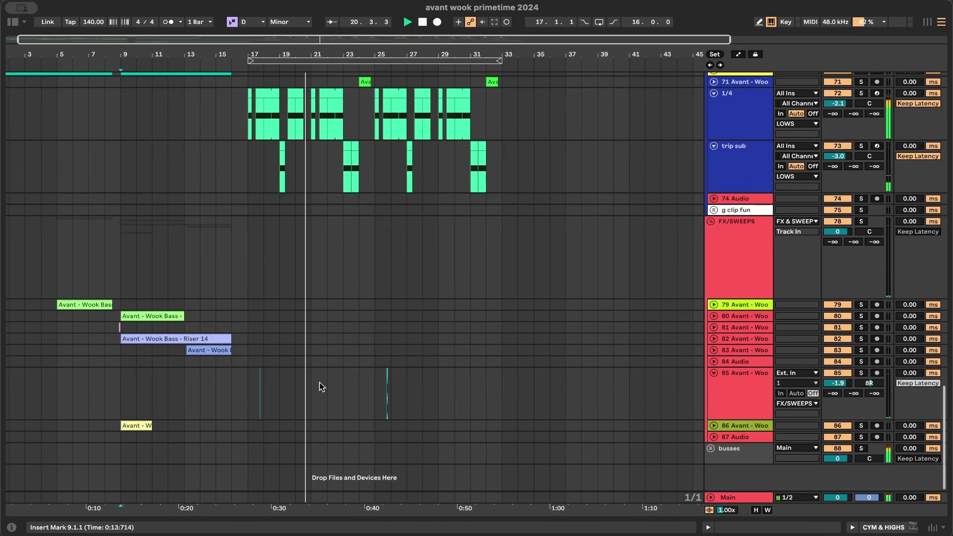
- Add the Haas delay preset after the Reverb on percussion track 85 in FX/SWEEPS
double_click(731, 380)
key(super+f)
text(haa)
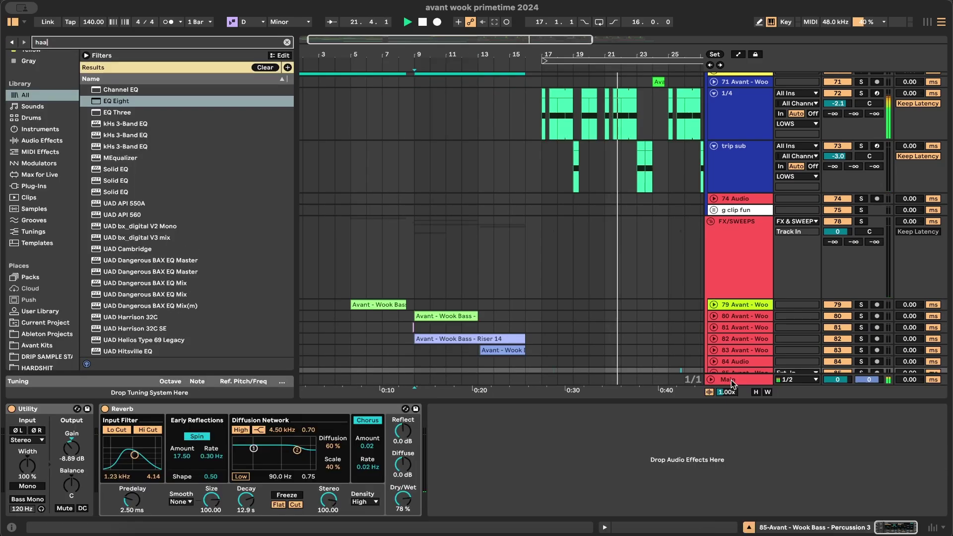
click(118, 204)
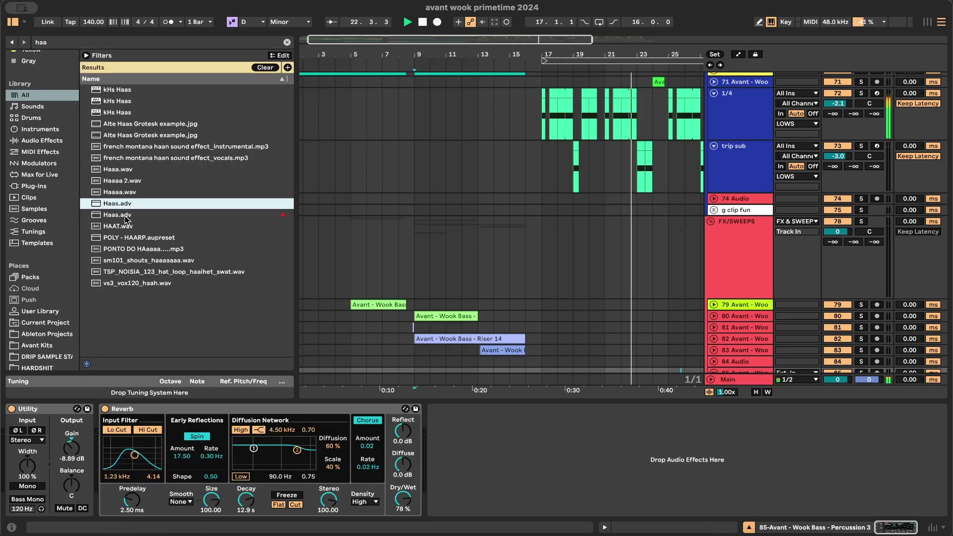
key(Return)
- Add Acon Digital Multiply with the Dimensioner 1 preset to track 85 and set the Haas delay's Dry/Wet to 73%
key(super+f)
text(acon)
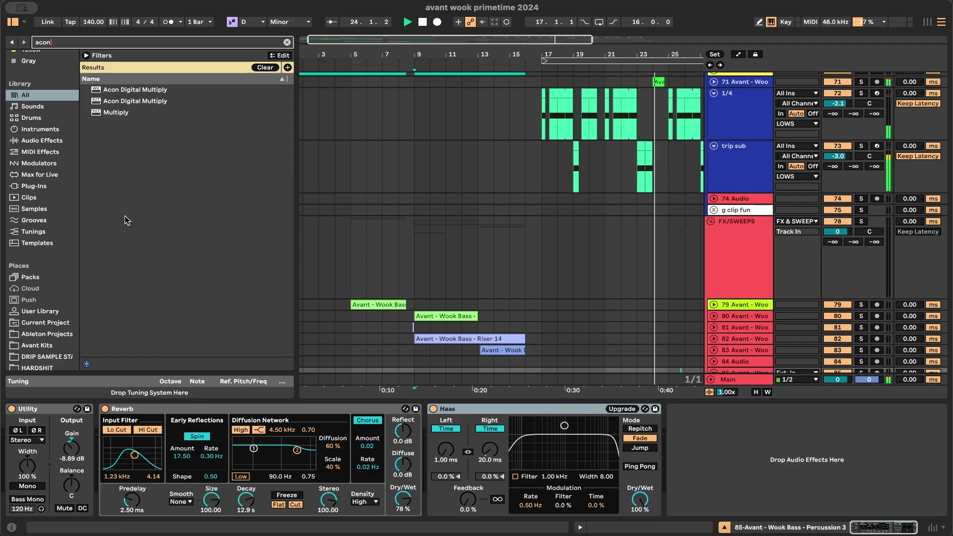
click(155, 102)
key(Return)
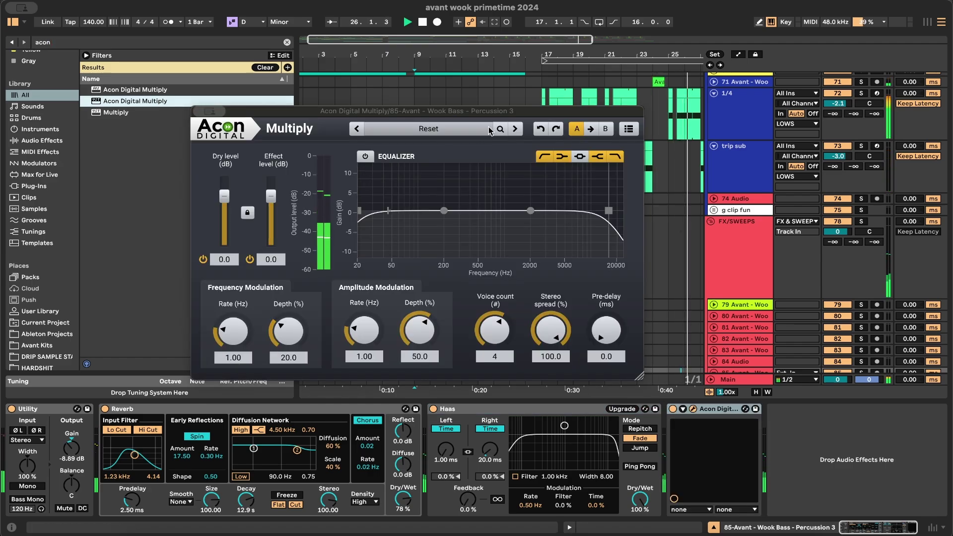
click(515, 129)
click(515, 128)
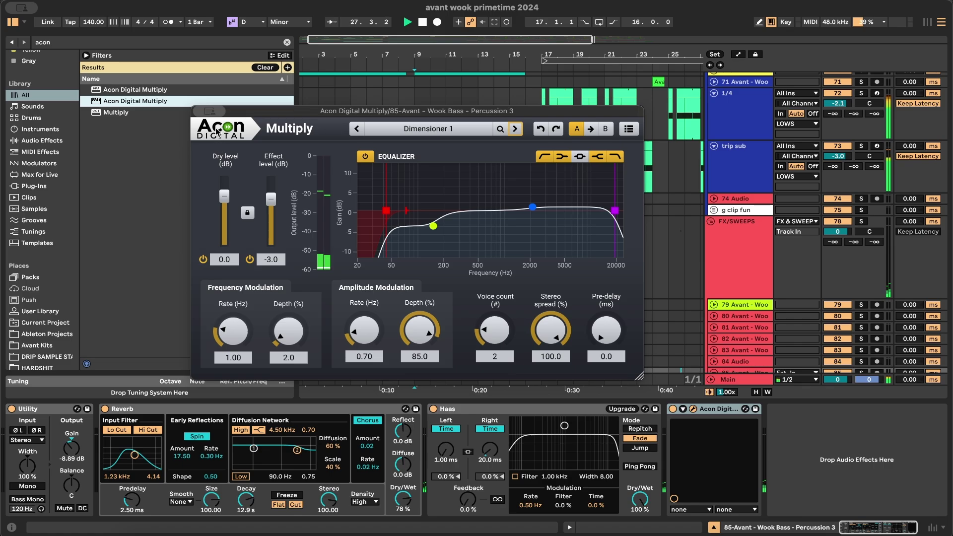
click(207, 110)
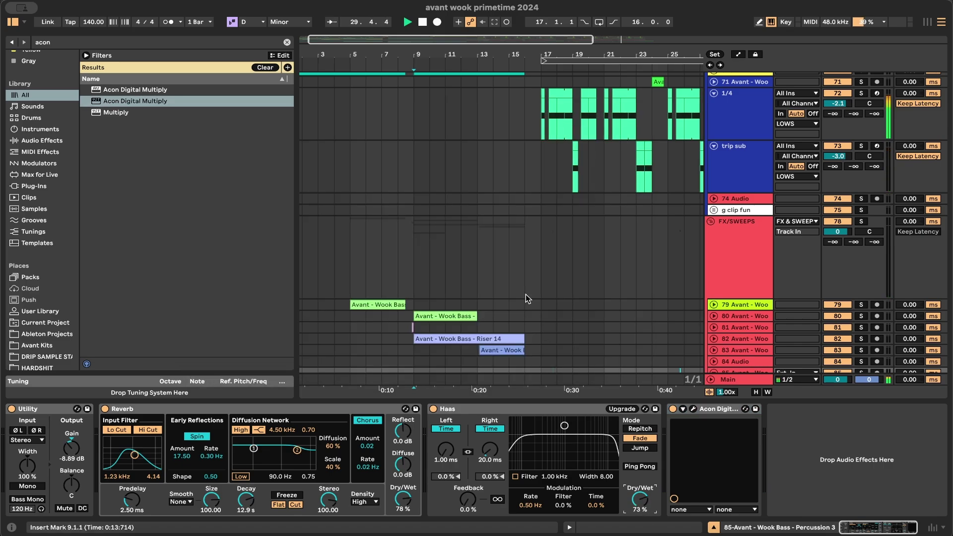
- Lower percussion track 85's volume to -3.3 dB and play the drop from bar 17
scroll(525, 294, down, 5)
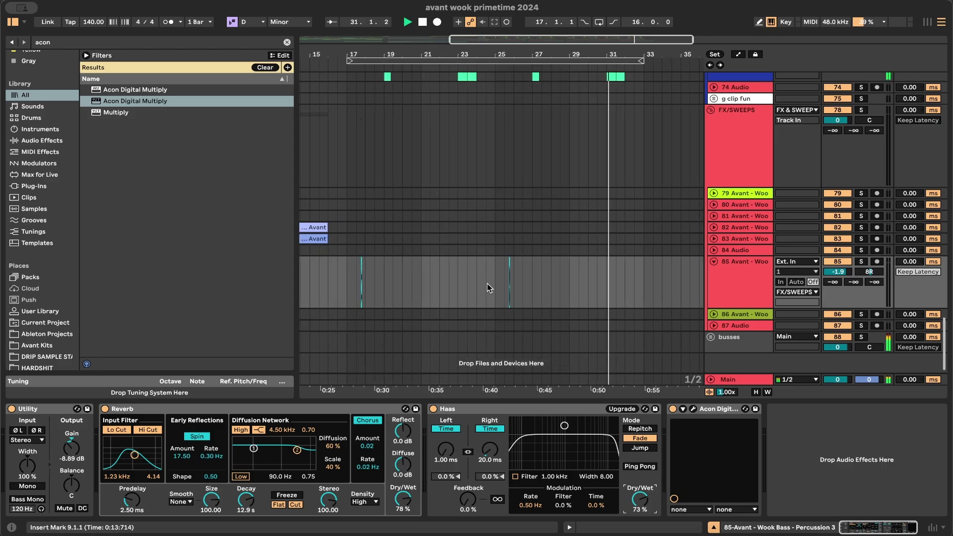
scroll(488, 284, down, 3)
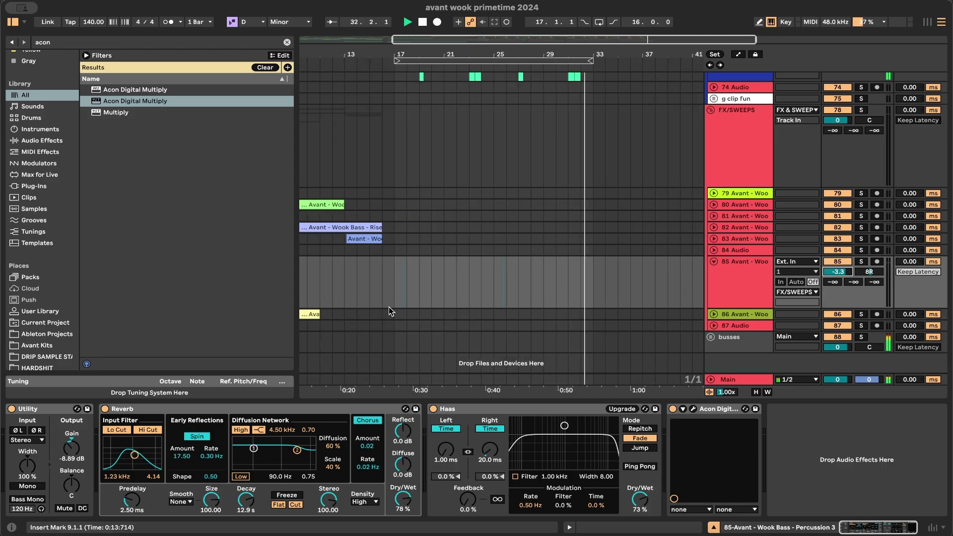
scroll(398, 290, up, 5)
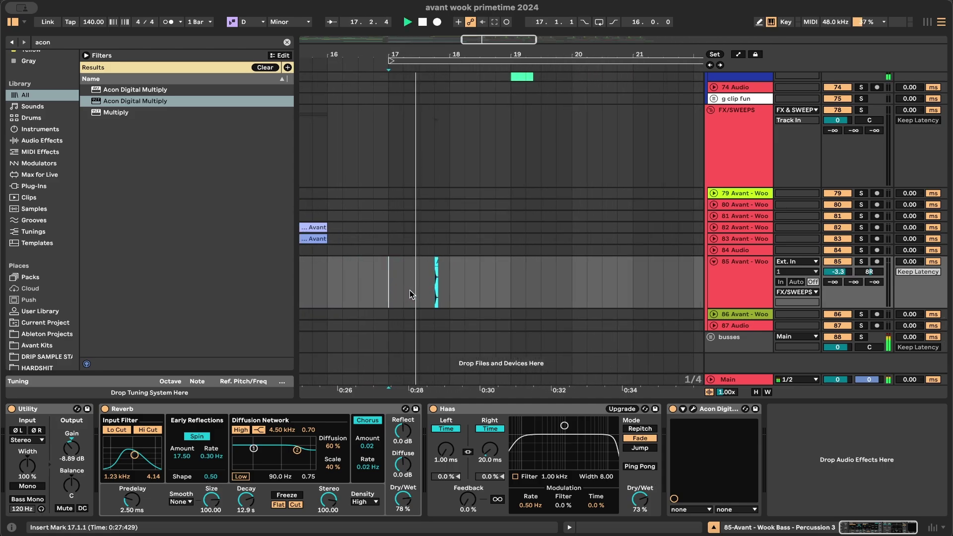
- Add EQ Eight after Multiply on track 85, raise band 1's low-cut frequency, and boost band 4 at a lower frequency
key(super+f)
text(eq)
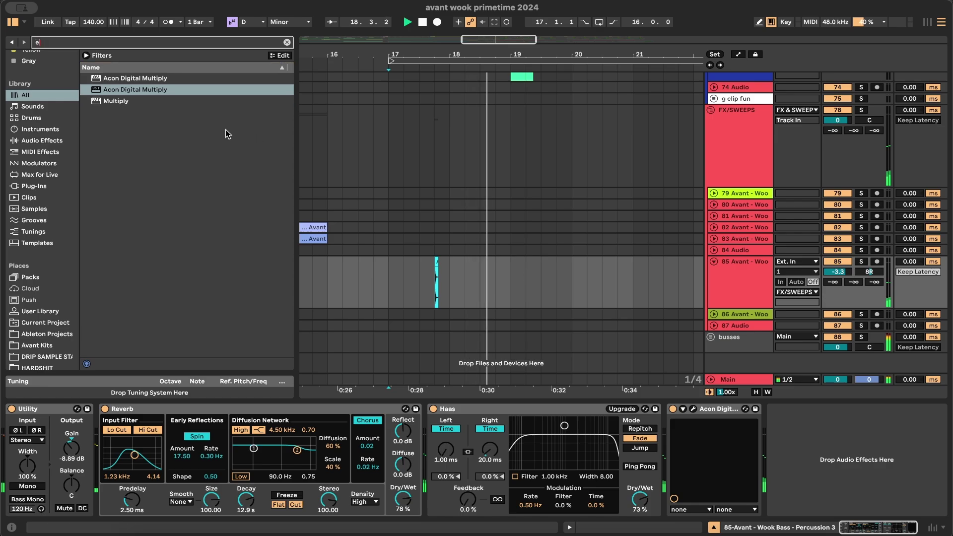
click(149, 102)
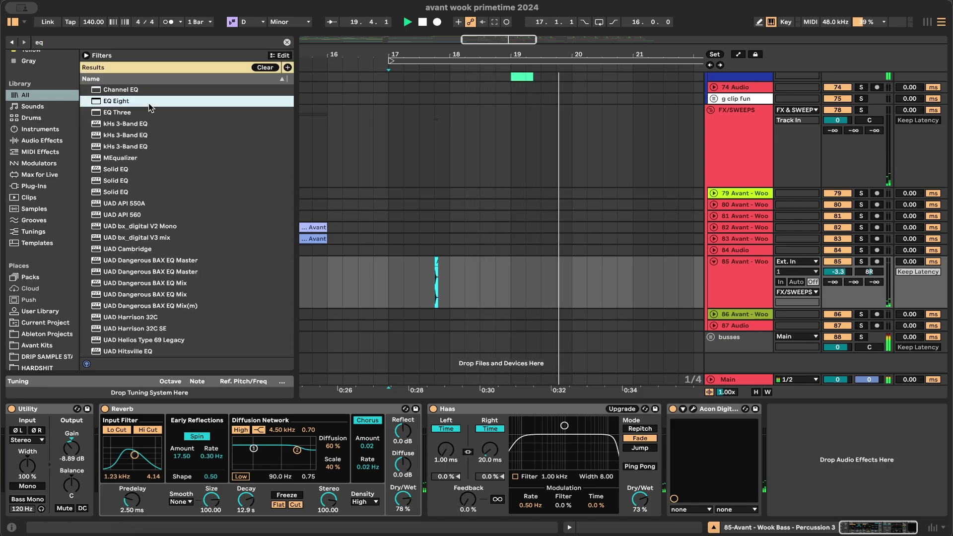
key(Return)
click(544, 410)
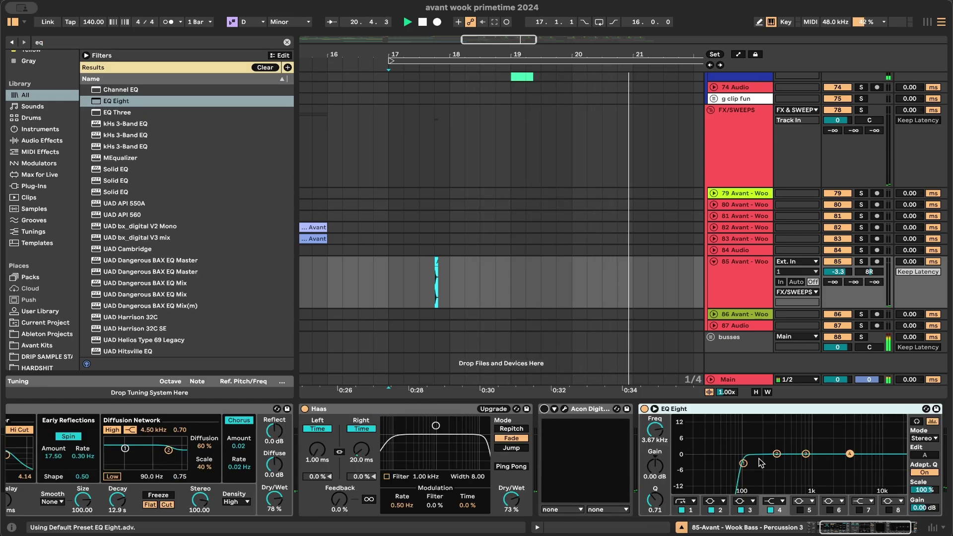
drag(743, 467, 752, 455)
drag(849, 454, 826, 446)
- Hide the device view, play the arrangement from bar 9, and save the set
key(alt+super+l)
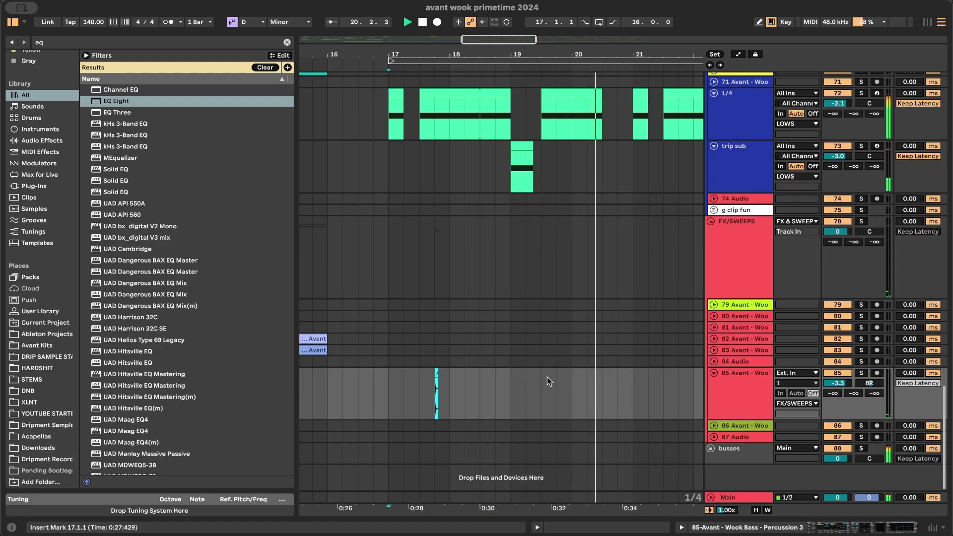
scroll(547, 377, down, 5)
click(371, 208)
key(space)
key(space)
key(super+s)
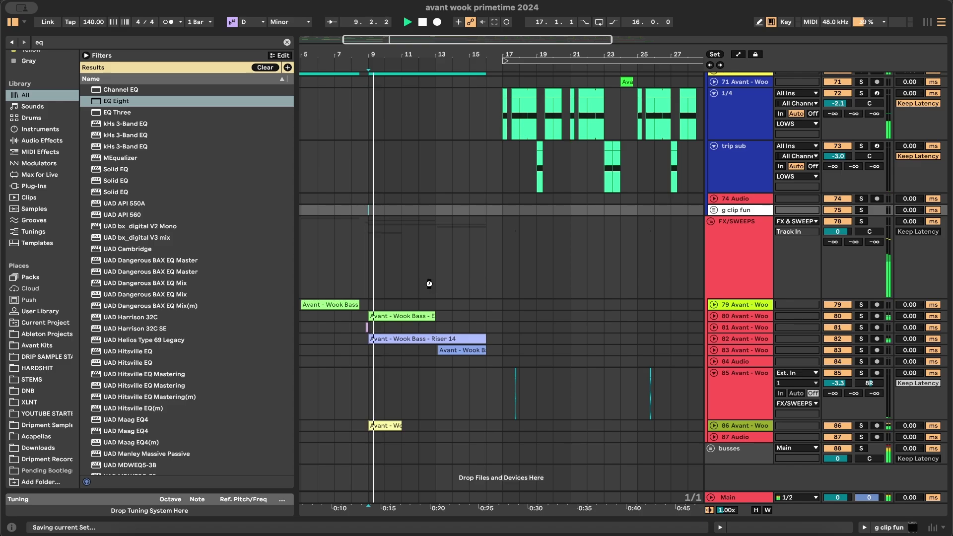
- Unfold the Melody group and its Songstarter audio track 46, and set that track's volume to -2.3 dB
scroll(430, 284, up, 15)
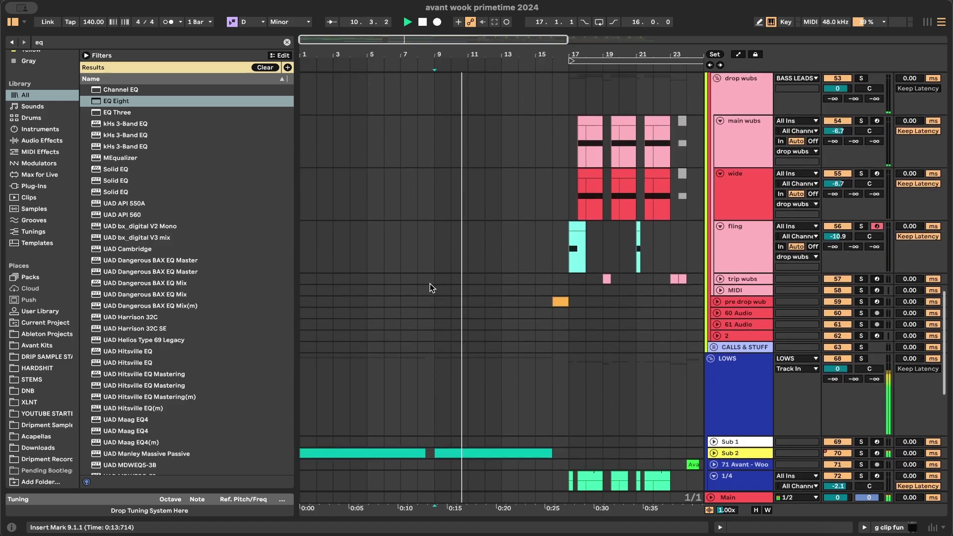
scroll(430, 287, down, 7)
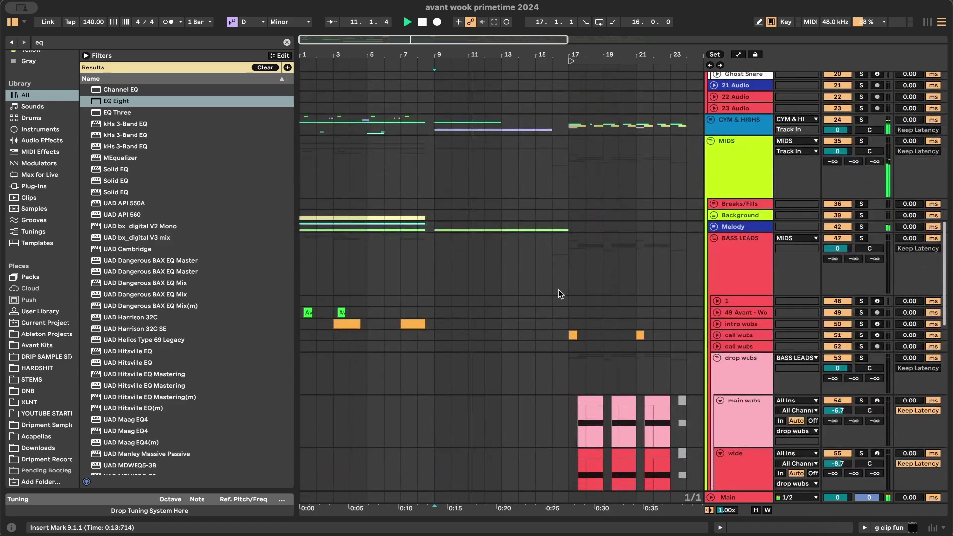
click(714, 227)
click(717, 273)
mouse_move(828, 284)
mouse_down()
mouse_move(828, 297)
mouse_move(841, 283)
mouse_up()
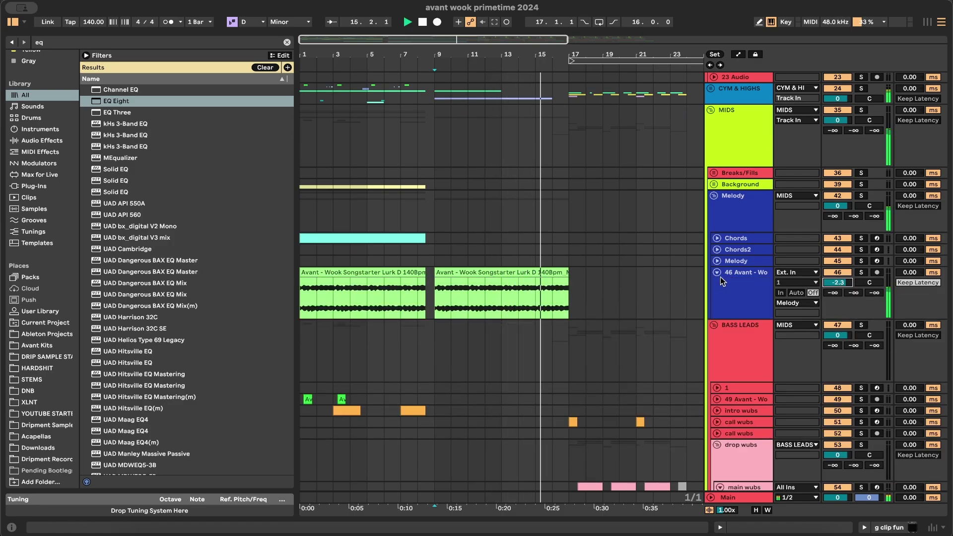
- Examine the HalfTime and EQ Eight devices on the Songstarter track and review the tracks down to FX/SWEEPS during playback
double_click(736, 282)
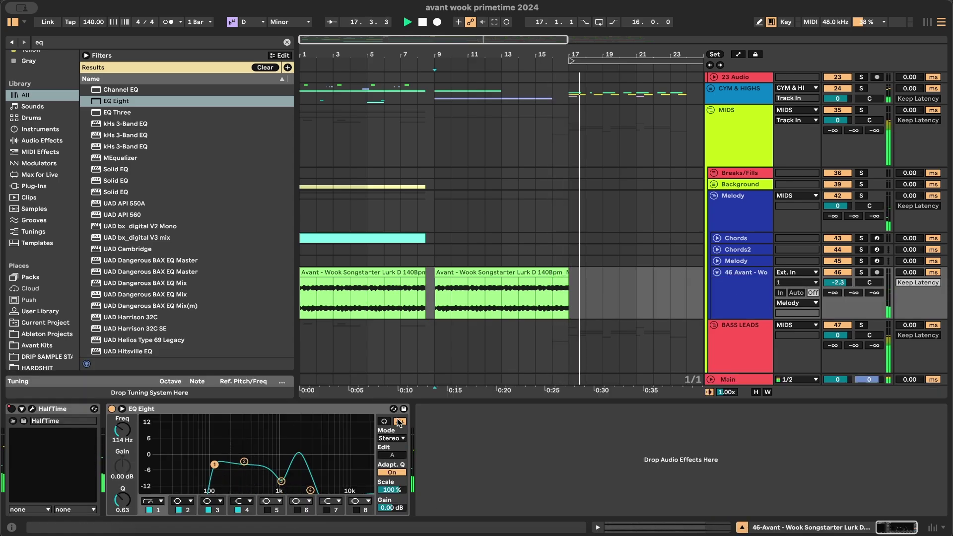
click(416, 401)
scroll(549, 330, down, 3)
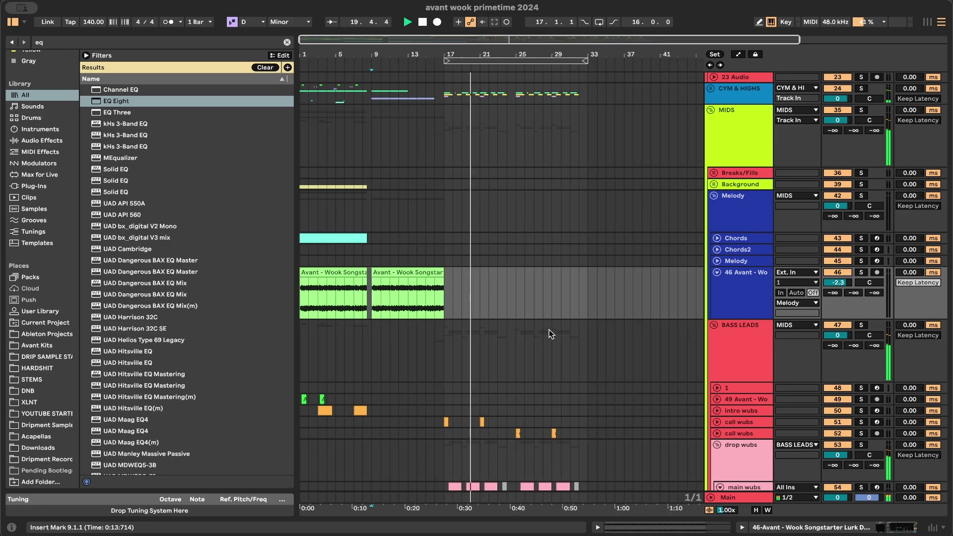
scroll(549, 330, down, 10)
scroll(442, 361, up, 3)
scroll(442, 362, down, 2)
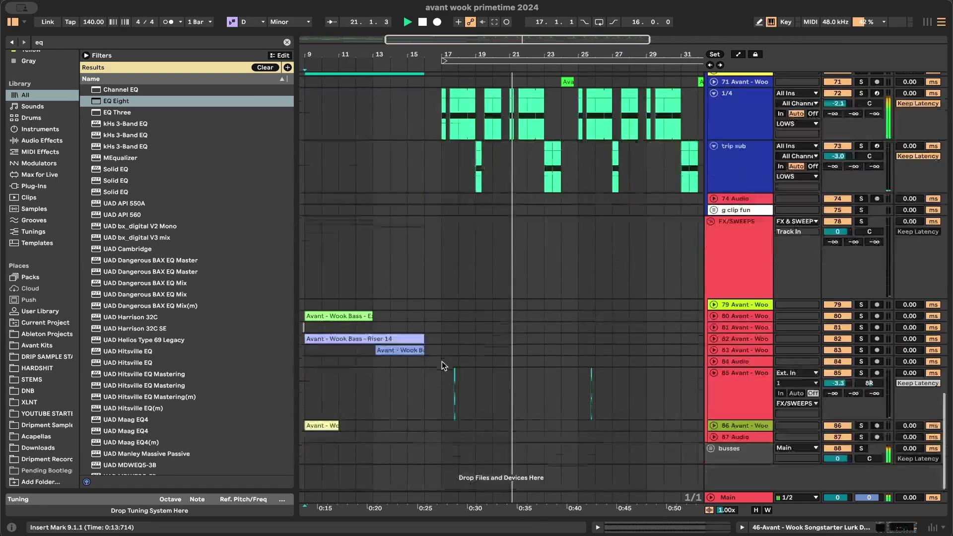
- Move track 85's percussion hit from bar 17 to bar 20, audition it from bar 17, and deactivate the track
scroll(466, 379, up, 3)
drag(456, 380, 427, 380)
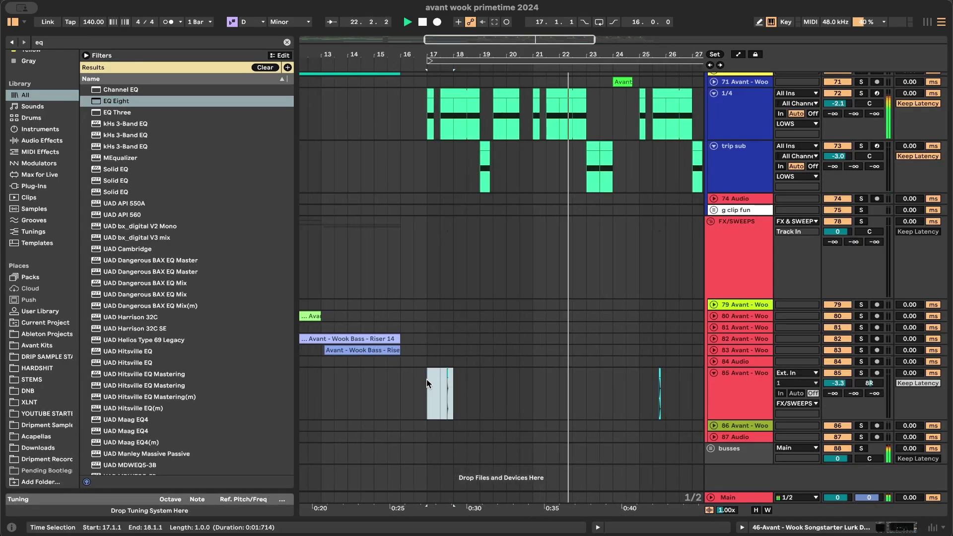
click(507, 391)
click(433, 395)
scroll(454, 418, up, 1)
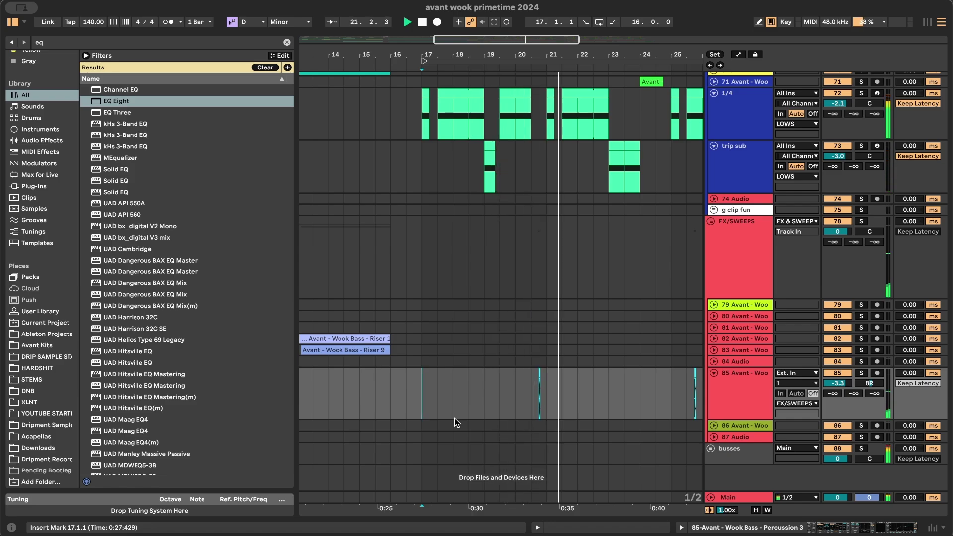
mouse_move(549, 394)
mouse_down()
mouse_move(521, 395)
mouse_move(544, 390)
mouse_move(533, 390)
mouse_up()
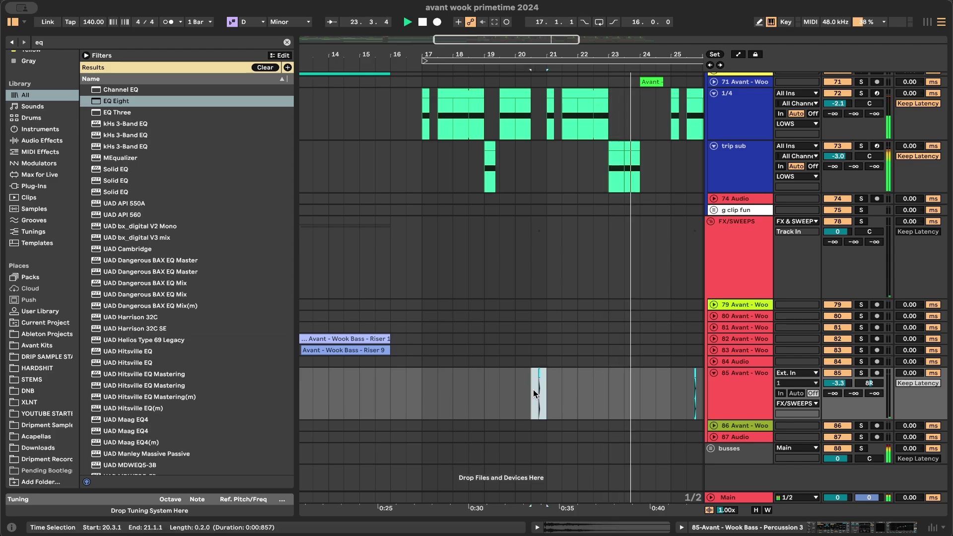
click(838, 374)
- Deactivate the Kick clip spanning 28.1.3 to 28.3.1
scroll(659, 398, down, 3)
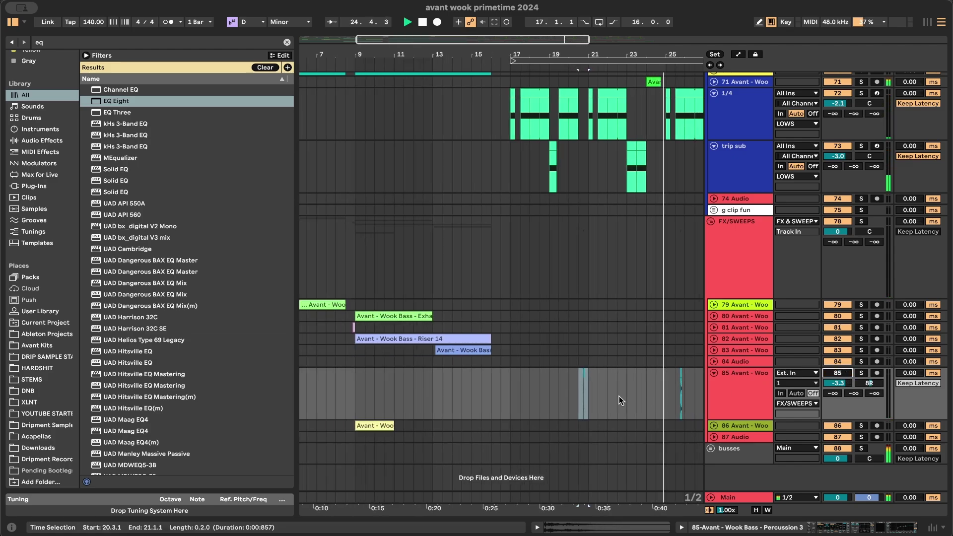
scroll(619, 396, up, 6)
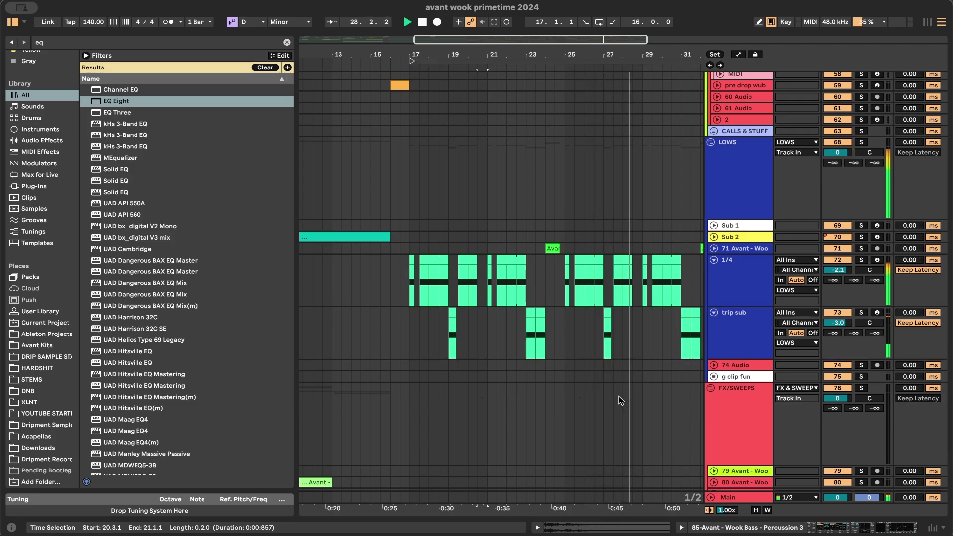
scroll(585, 305, up, 4)
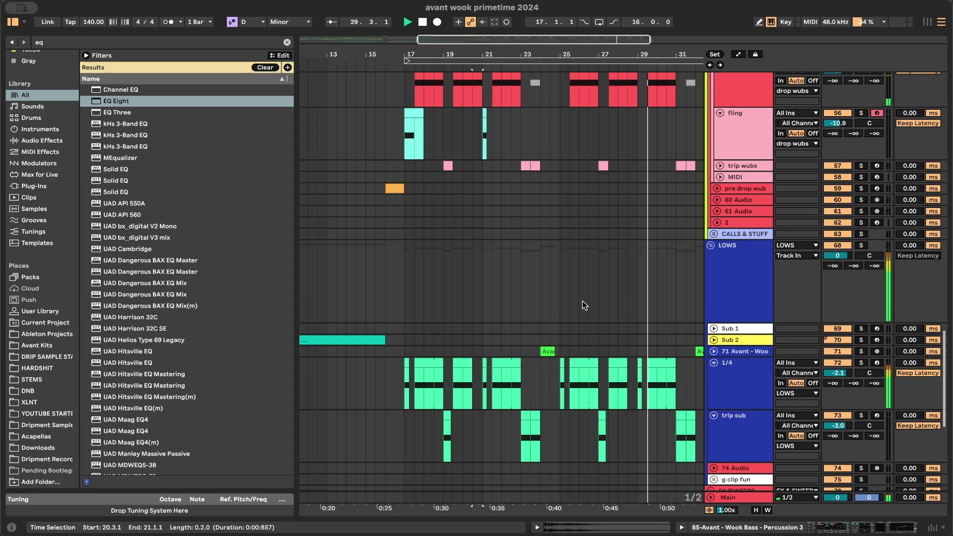
click(581, 304)
scroll(571, 308, up, 15)
scroll(566, 293, up, 5)
click(525, 230)
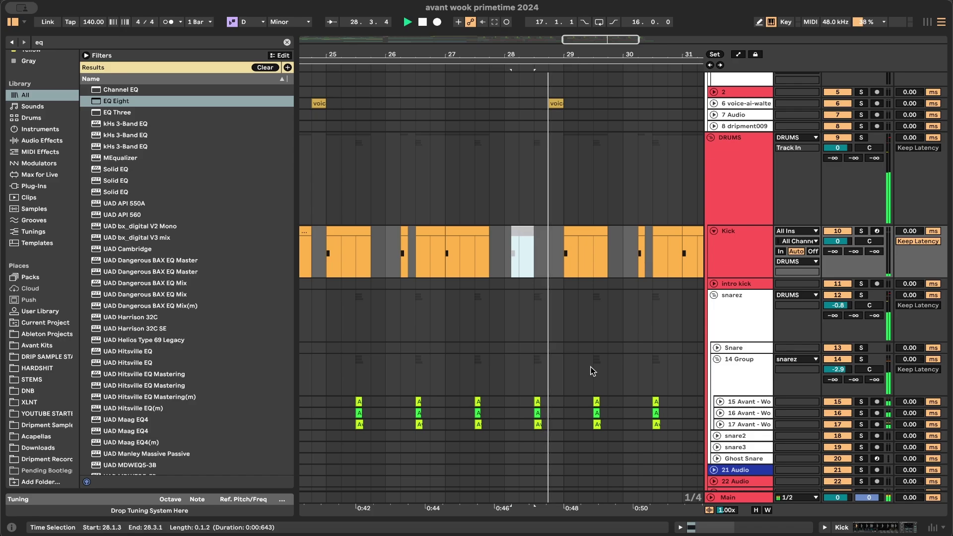
- Copy the short Kick clip in bar 30, paste it twice in a row from 30.4.1, and play from there
scroll(591, 368, down, 6)
scroll(592, 370, up, 1)
scroll(592, 371, up, 8)
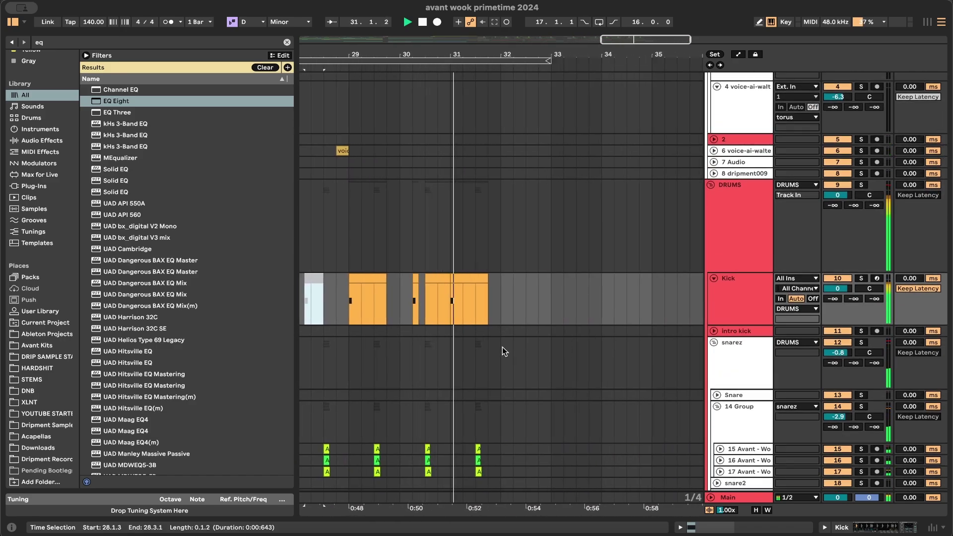
scroll(503, 352, left, 2)
scroll(502, 351, up, 3)
click(425, 283)
key(super+c)
click(460, 309)
key(super+v)
click(469, 309)
key(super+v)
click(462, 310)
key(space)
key(space)
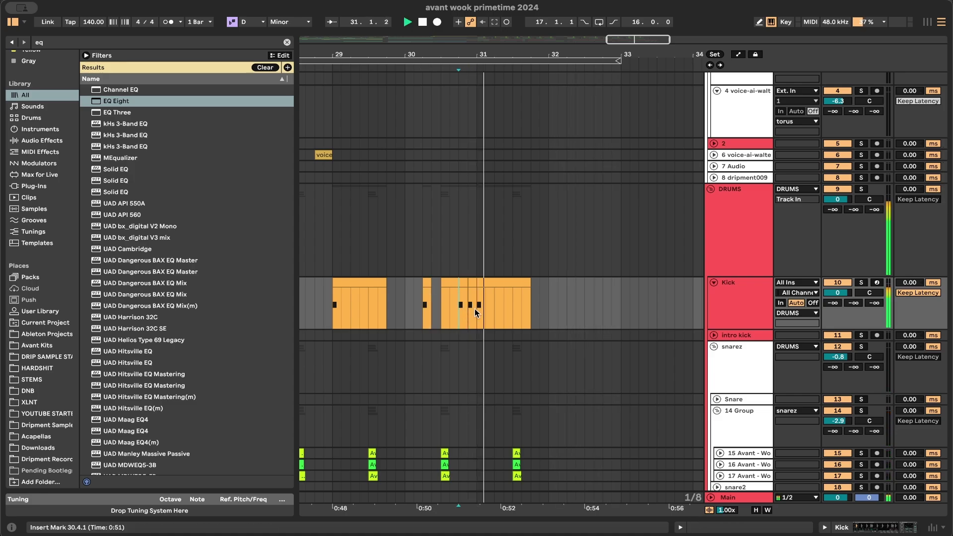
- Deactivate the Kick clip from 31.1.1 to 31.4.1 and audition the drum fill from 30.4.1
key(0)
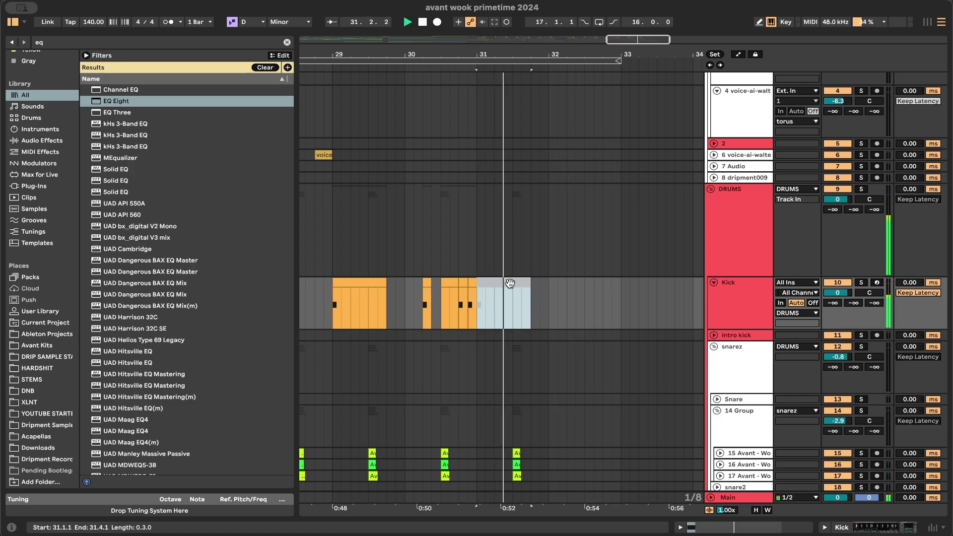
click(458, 253)
key(space)
key(space)
- Play the drop from bar 16, check the loudness meter on the Main track, and save the set
scroll(478, 299, down, 8)
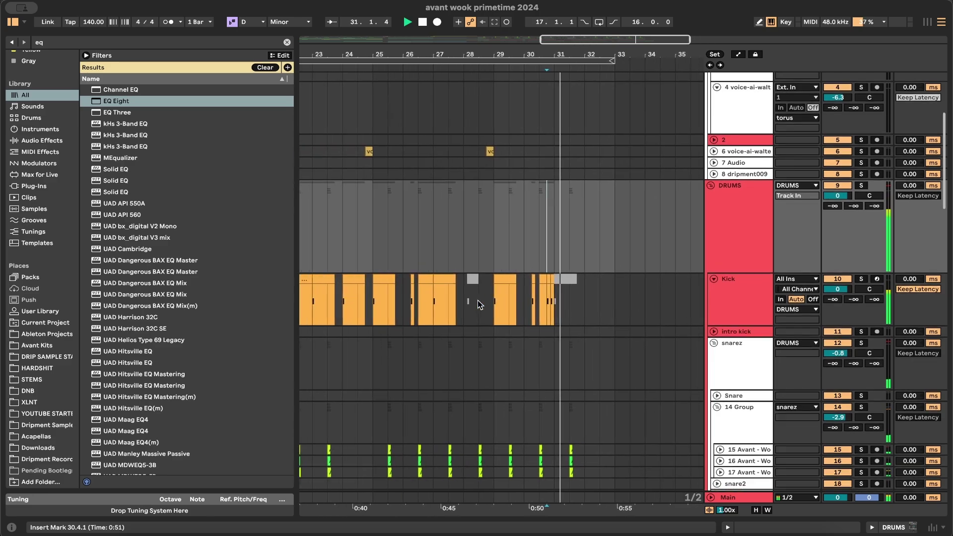
scroll(478, 300, left, 2)
click(388, 231)
key(space)
key(space)
scroll(433, 318, up, 4)
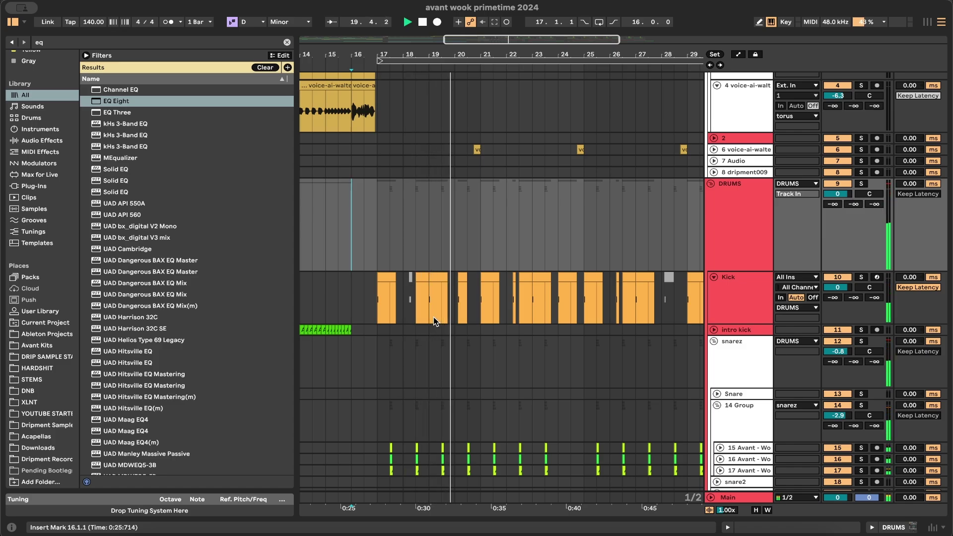
double_click(733, 499)
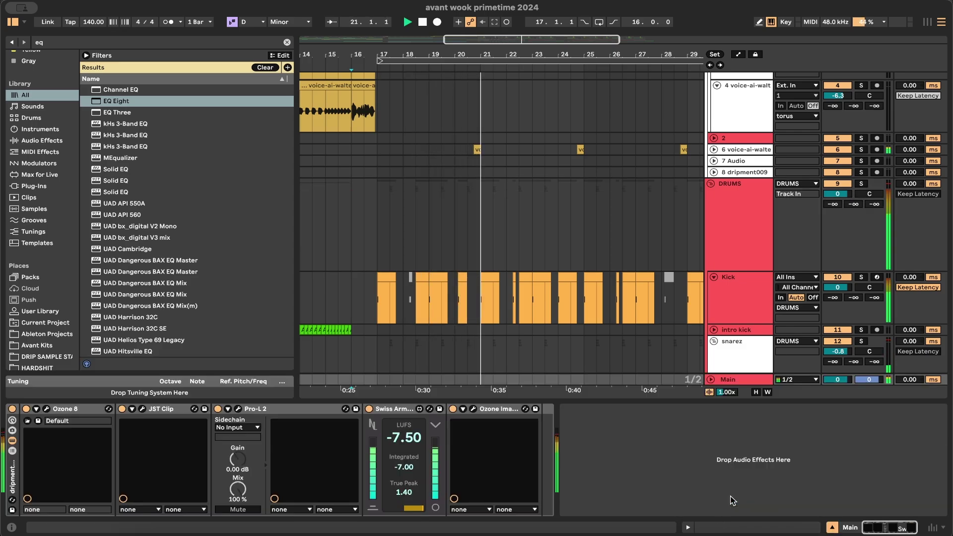
key(super+s)
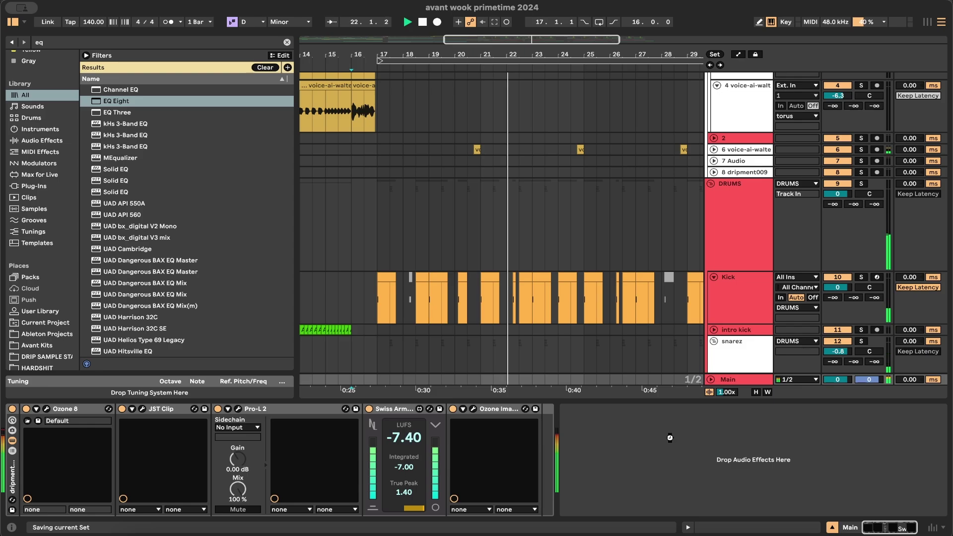
- Hide the device view and review the drum, cymbal, mid and low tracks during playback, restarting from bar 17
double_click(598, 402)
scroll(538, 388, down, 5)
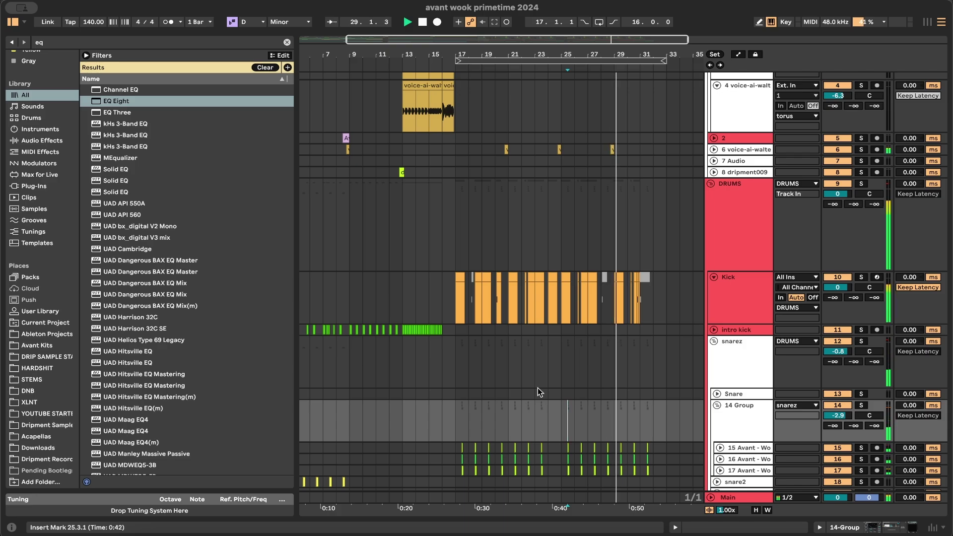
scroll(577, 382, down, 10)
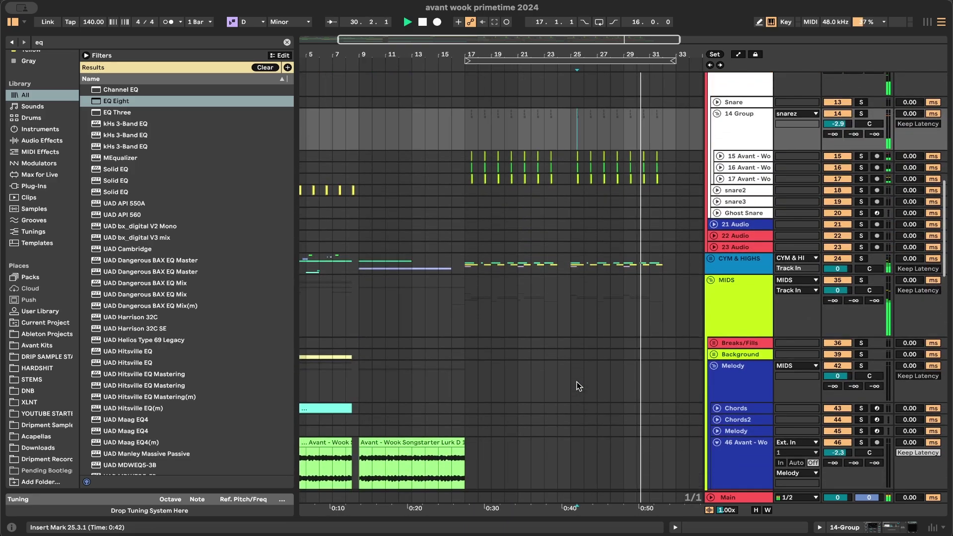
scroll(667, 311, down, 15)
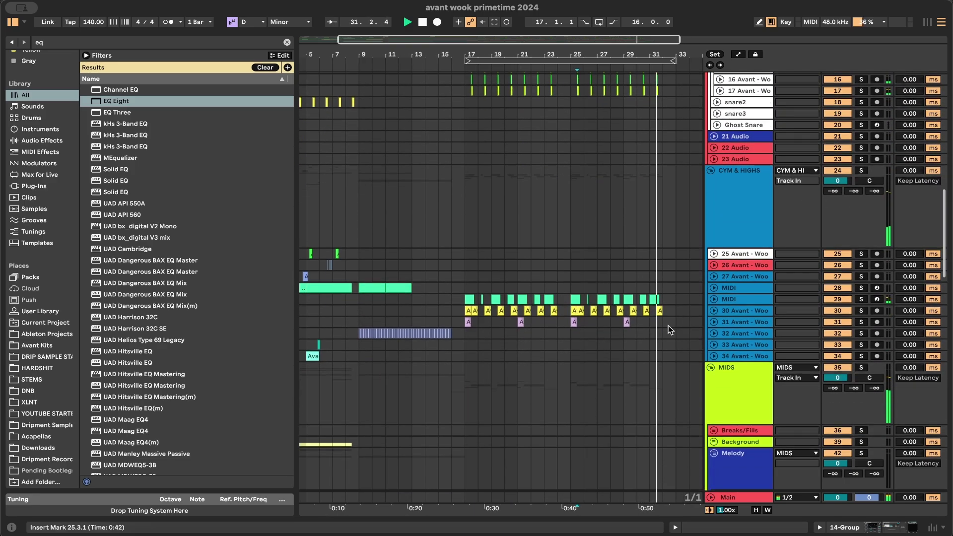
scroll(646, 327, down, 10)
click(466, 238)
scroll(467, 237, up, 15)
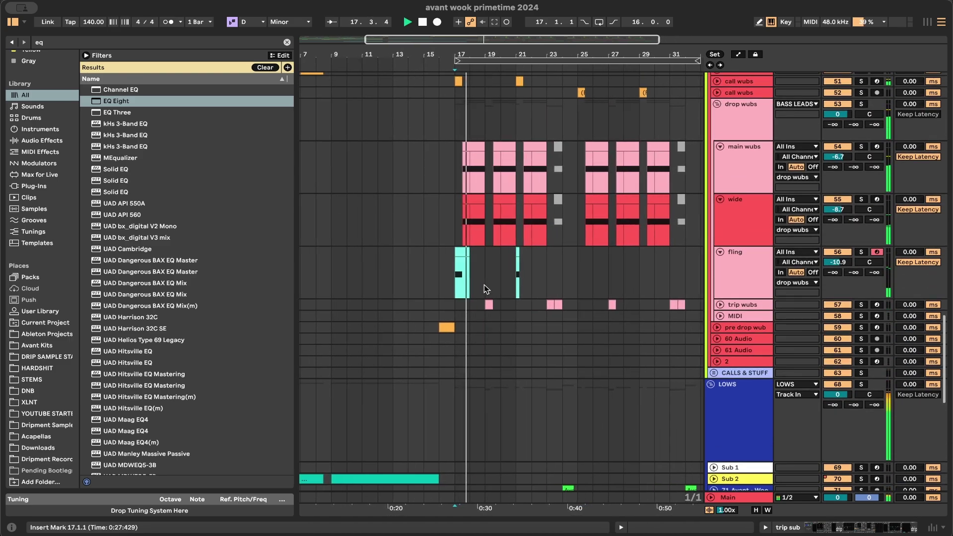
- Copy the wide track's EQ Eight between Erosion and Haas, and set the copy's band 2 to -3.84 dB at 400 Hz
scroll(671, 213, up, 3)
double_click(739, 219)
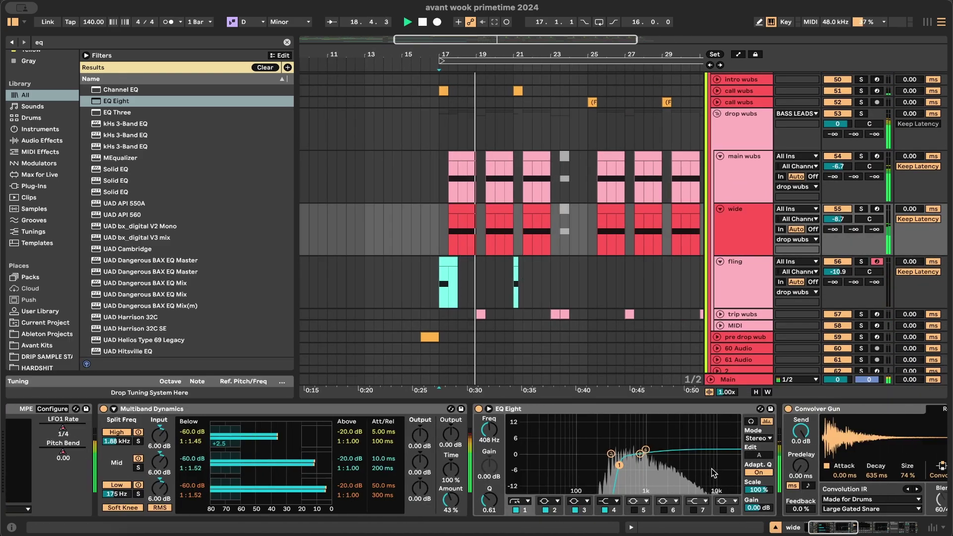
drag(210, 409, 659, 420)
drag(727, 474, 725, 473)
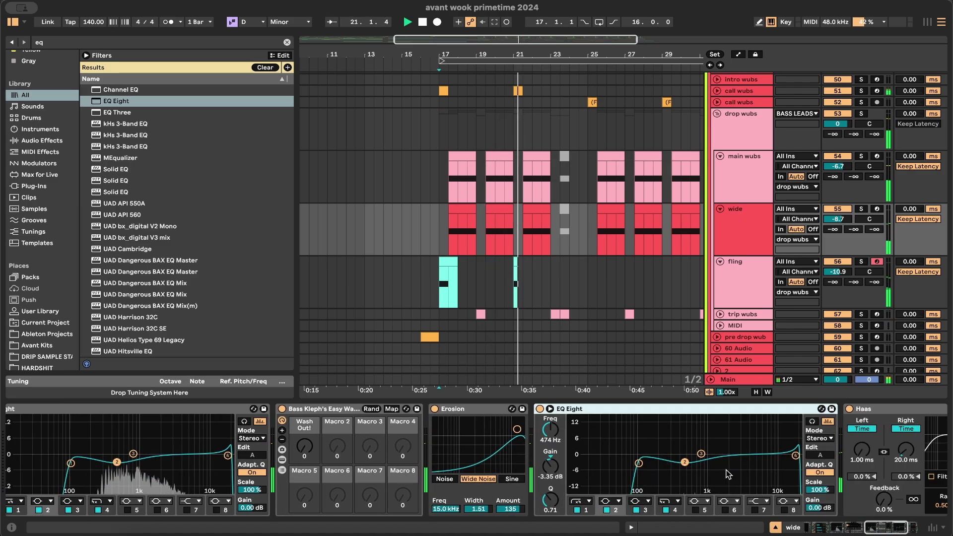
mouse_move(487, 463)
mouse_down()
mouse_move(442, 464)
mouse_move(482, 463)
mouse_up()
click(415, 409)
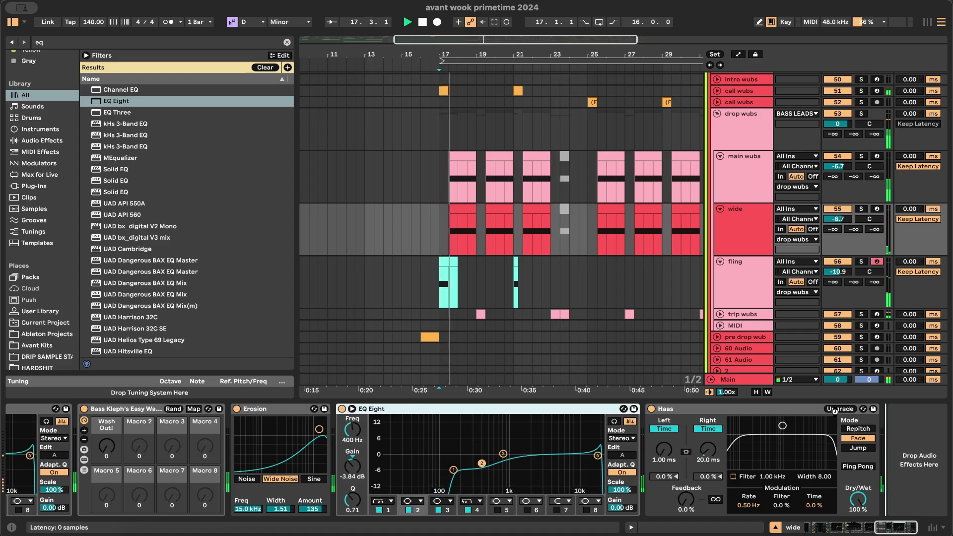
- Try Haas before the copied EQ Eight, restore the order, and set the EQ's band 1 to 156 Hz with Q 0.26
drag(835, 411, 837, 415)
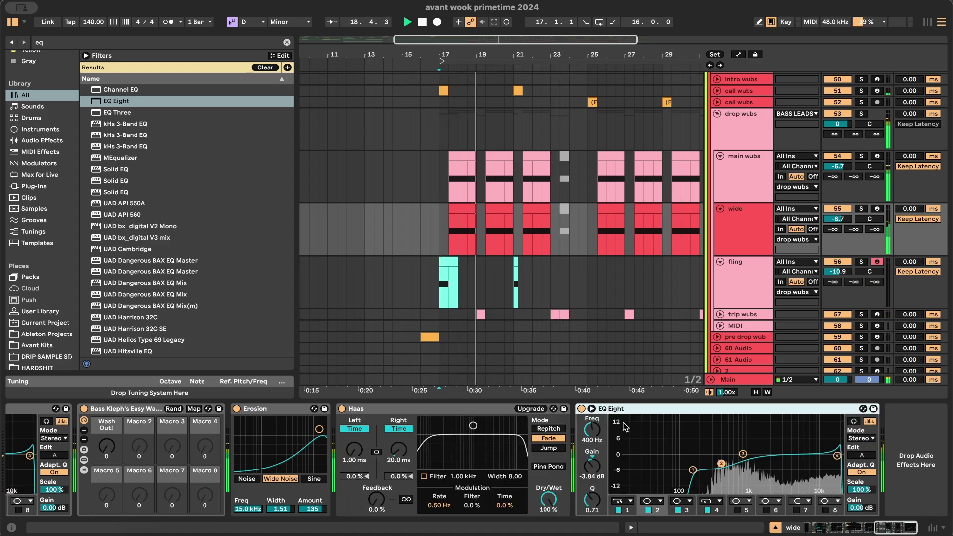
drag(615, 409, 411, 451)
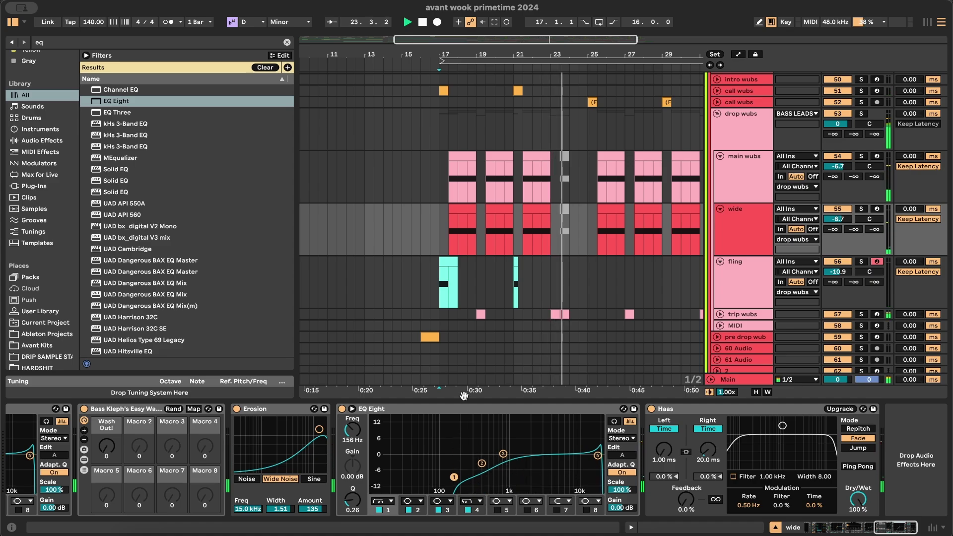
key(alt+super+l)
- Play the drop from bar 17, go down to the LOWS tracks, and play from bar 24
scroll(464, 404, down, 4)
scroll(463, 404, up, 10)
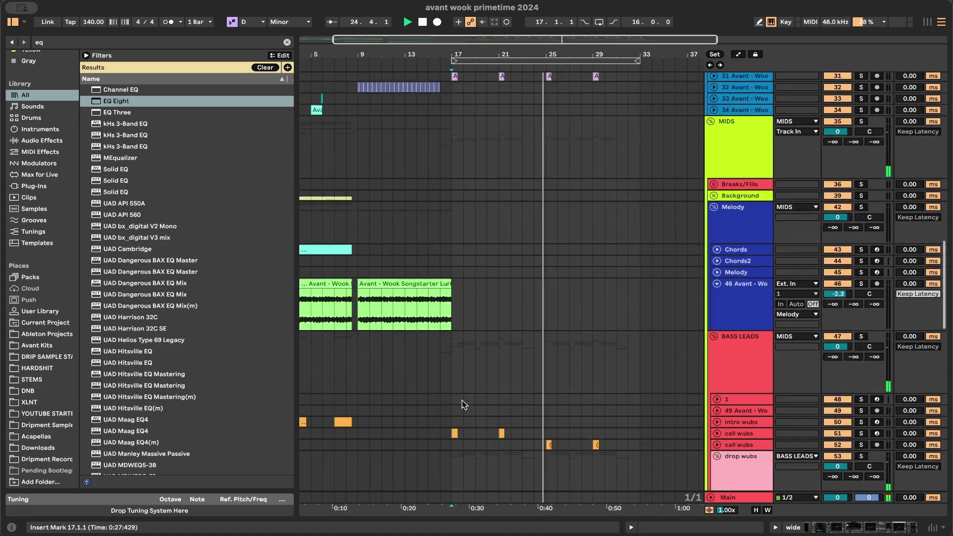
click(449, 234)
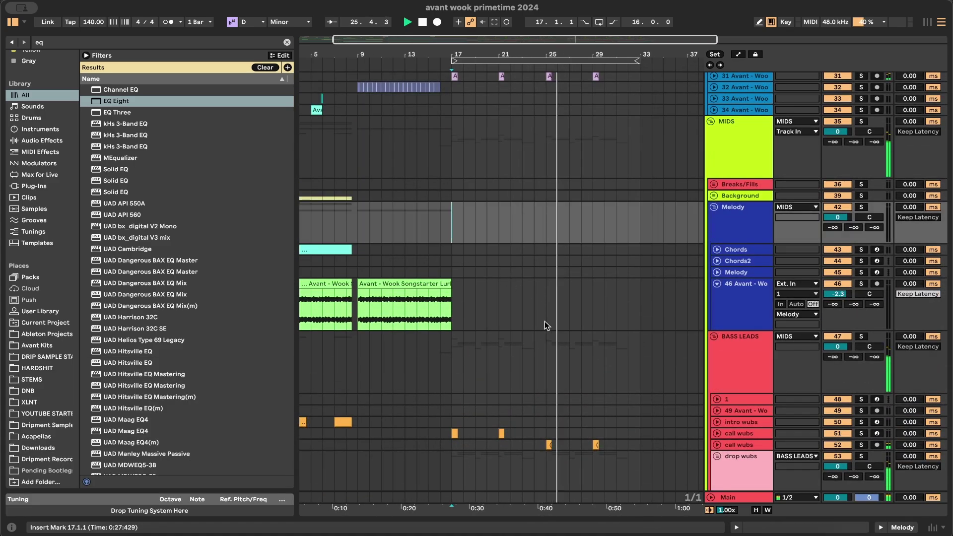
key(space)
key(space)
scroll(537, 359, down, 15)
scroll(534, 342, up, 6)
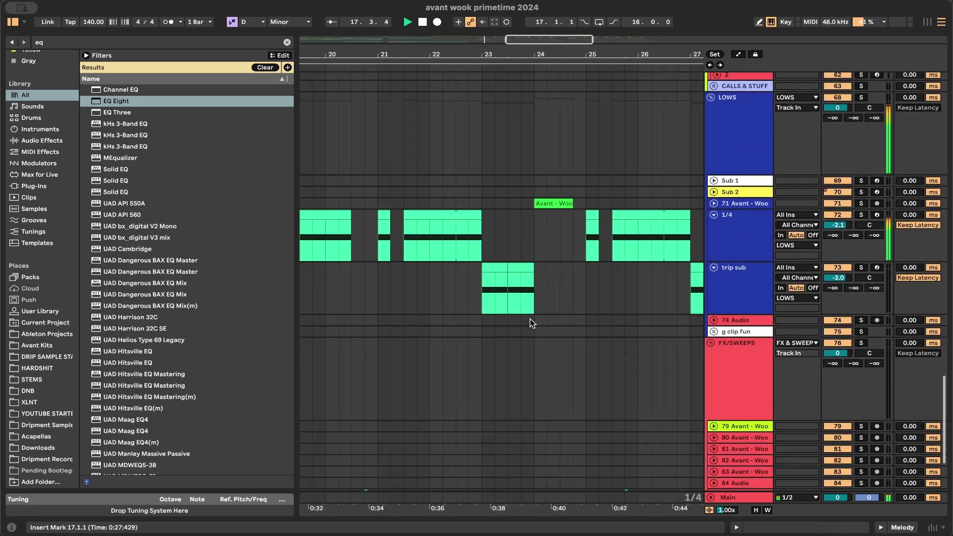
click(529, 228)
key(space)
key(space)
- Unfold bass loop track 71, solo it from bar 24, and inspect its Multiband Dynamics device
click(713, 203)
scroll(625, 259, up, 3)
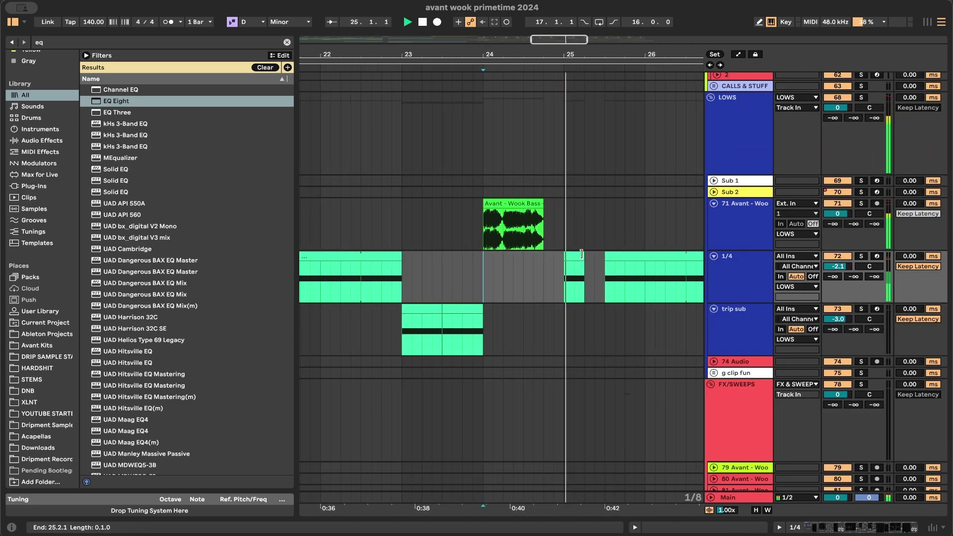
scroll(582, 254, down, 3)
click(861, 204)
key(space)
key(space)
click(741, 235)
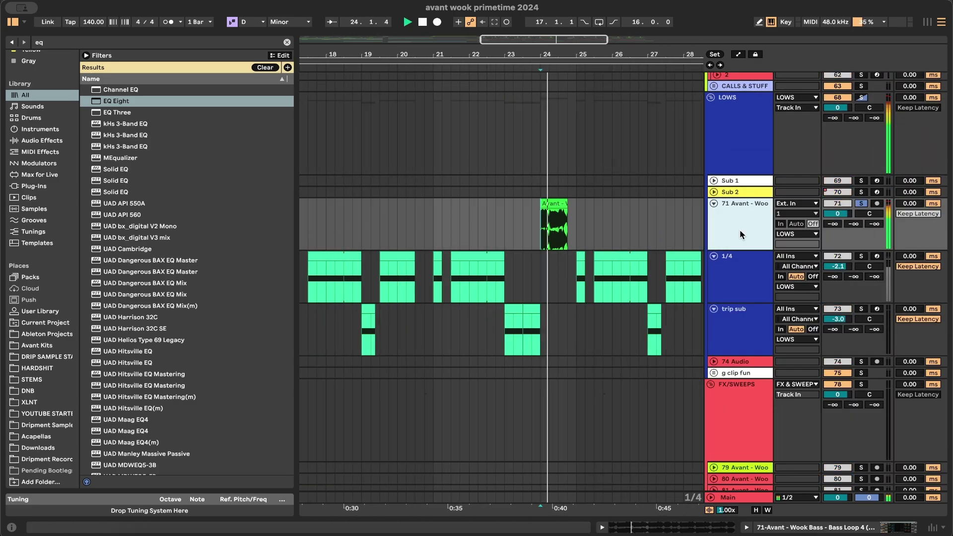
double_click(741, 235)
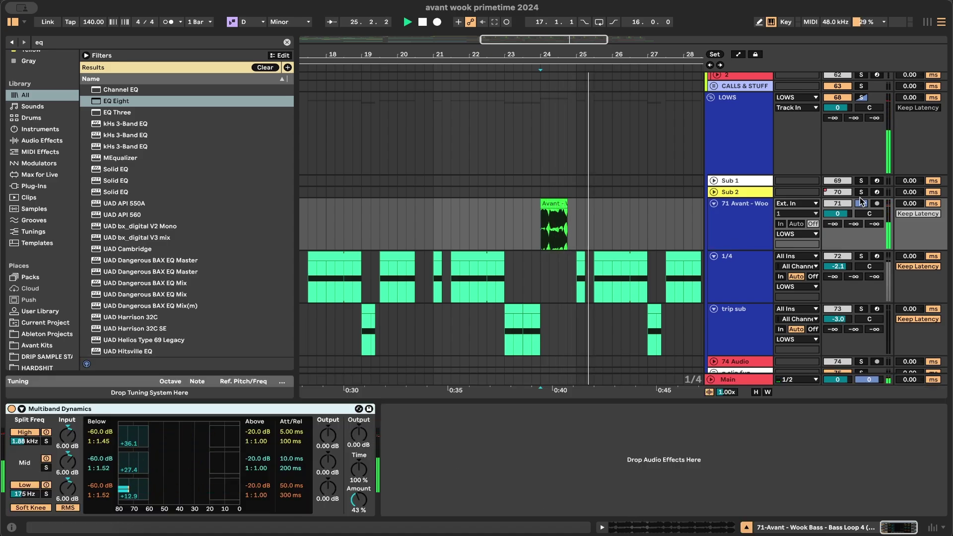
- Unsolo track 71, hide the device view, play the arrangement from bar 12, and save the set
scroll(621, 241, up, 5)
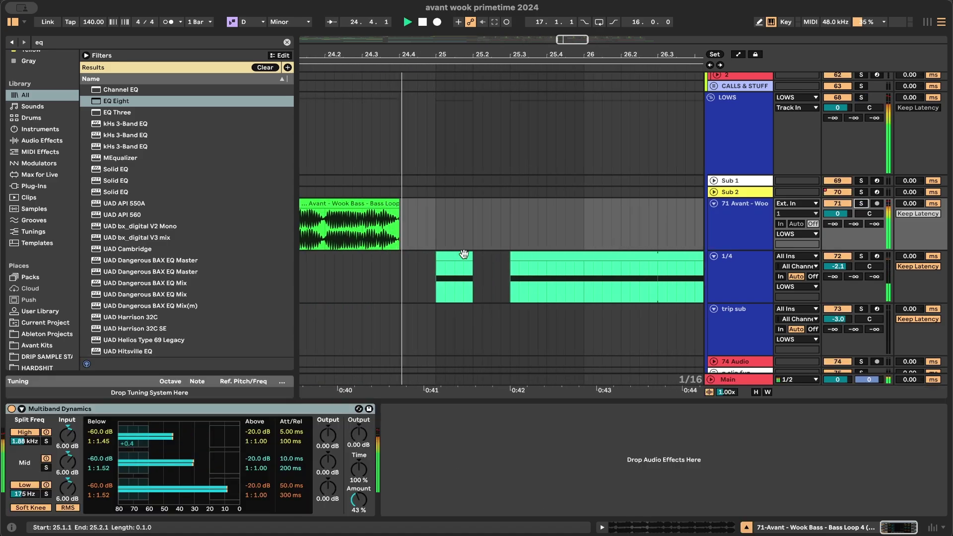
key(super+alt+l)
scroll(405, 401, down, 10)
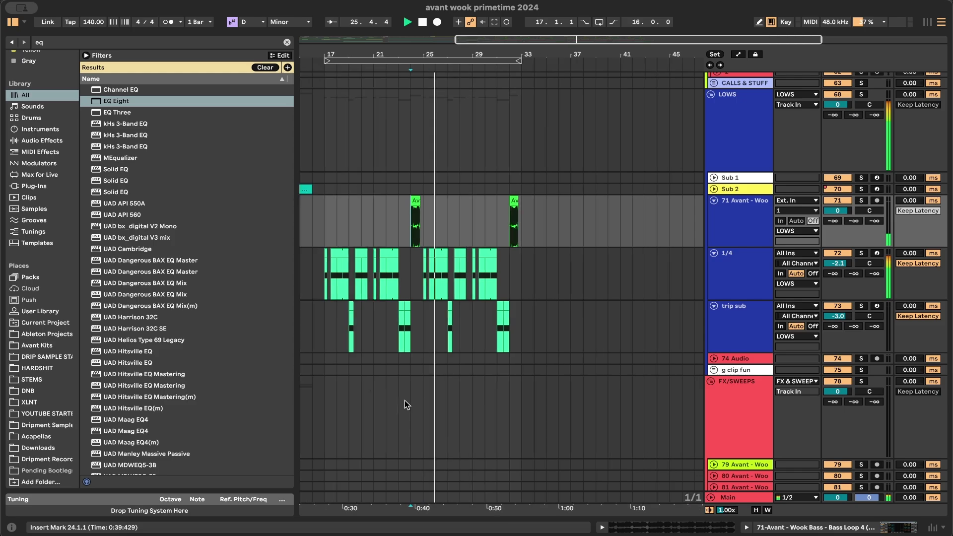
scroll(404, 401, up, 2)
scroll(404, 400, up, 3)
scroll(404, 400, left, 3)
click(393, 271)
key(space)
key(space)
key(super+s)
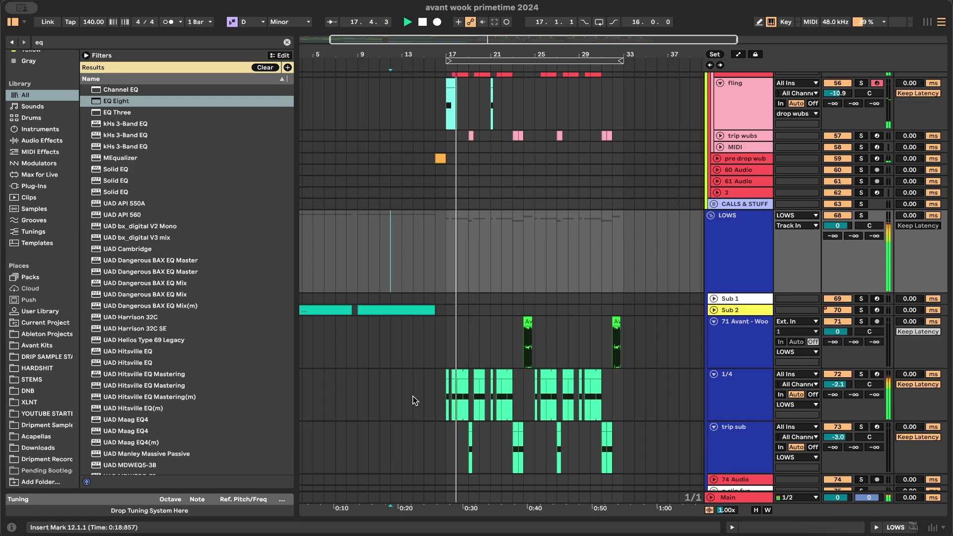
- Play from bar 17 and set the snare layer group 14's volume to -2.4 dB
scroll(475, 359, up, 10)
scroll(475, 359, up, 4)
scroll(475, 359, up, 3)
scroll(475, 358, up, 8)
scroll(475, 359, down, 5)
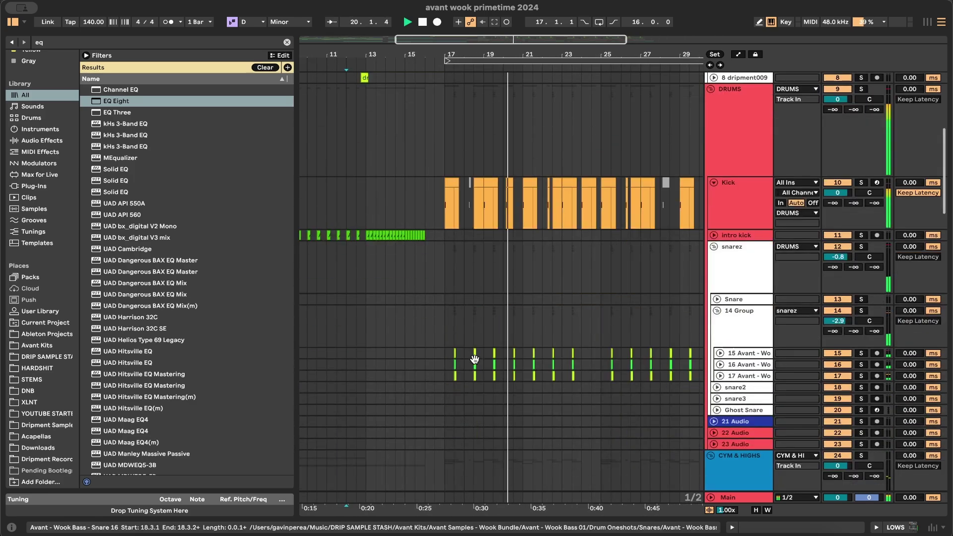
scroll(474, 359, up, 3)
click(417, 326)
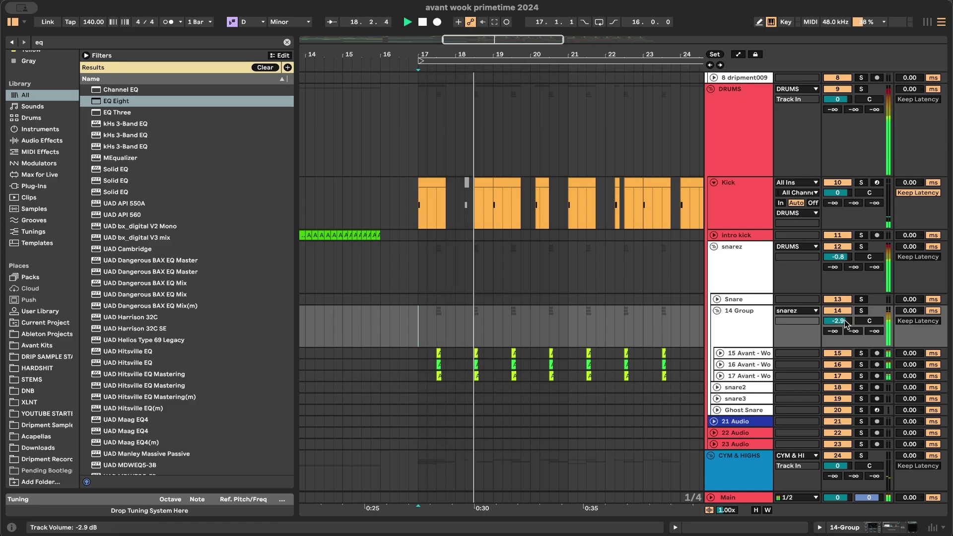
drag(845, 321, 845, 318)
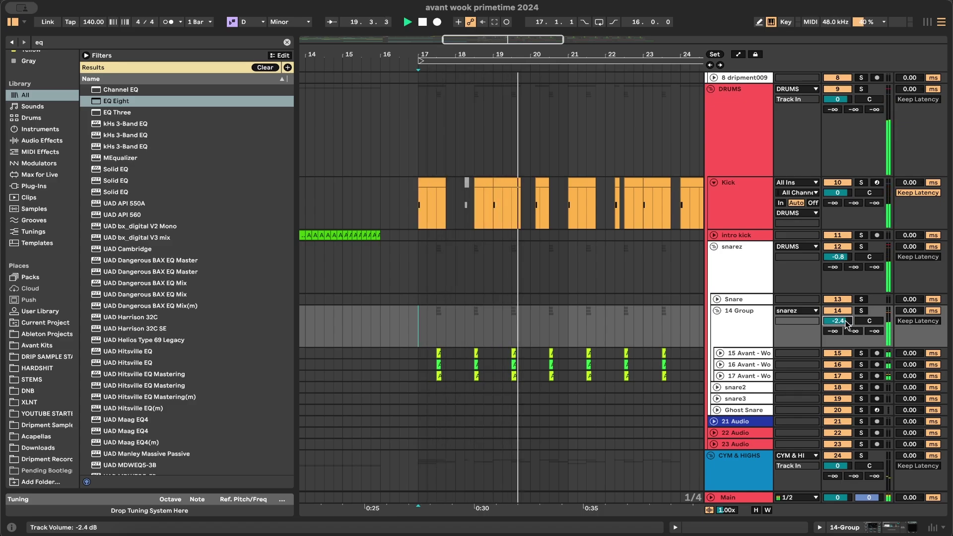
- View the devices of group 14, set the Dry/Wet of the snarez group's Reverb to 15%, and hide the device view
double_click(768, 321)
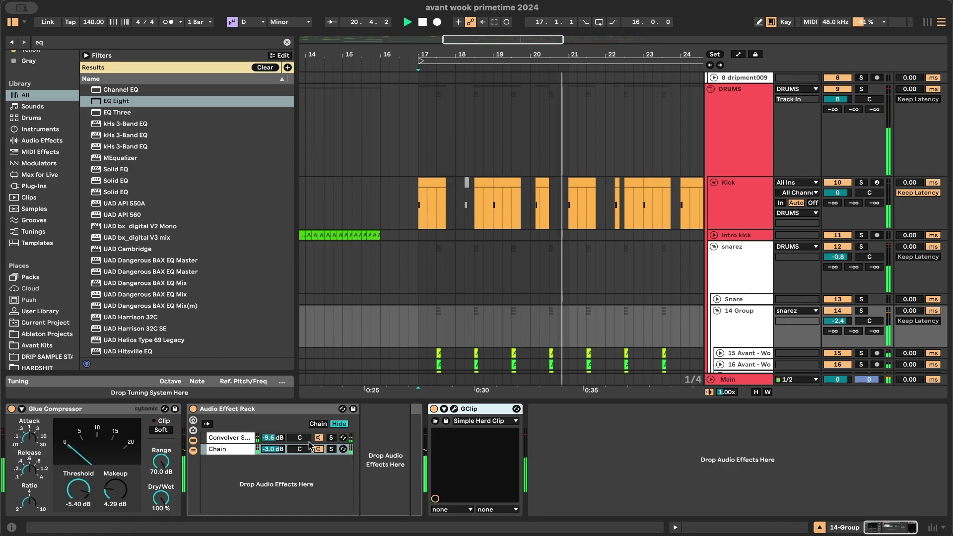
click(717, 269)
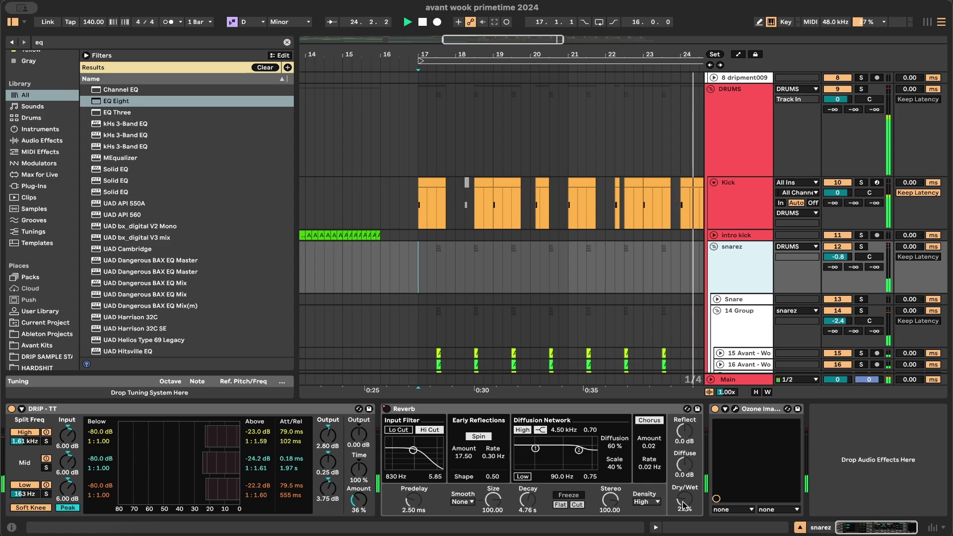
drag(684, 505, 684, 514)
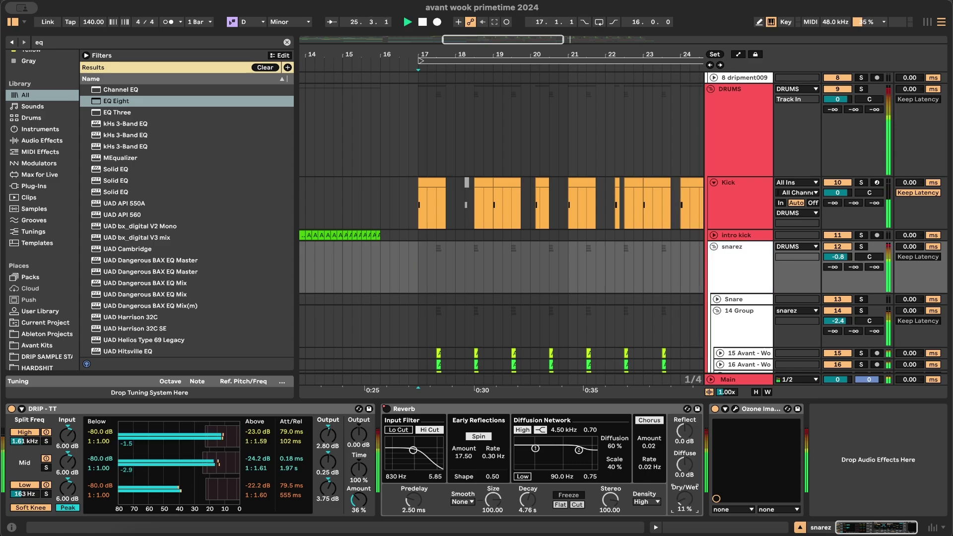
drag(684, 500, 684, 501)
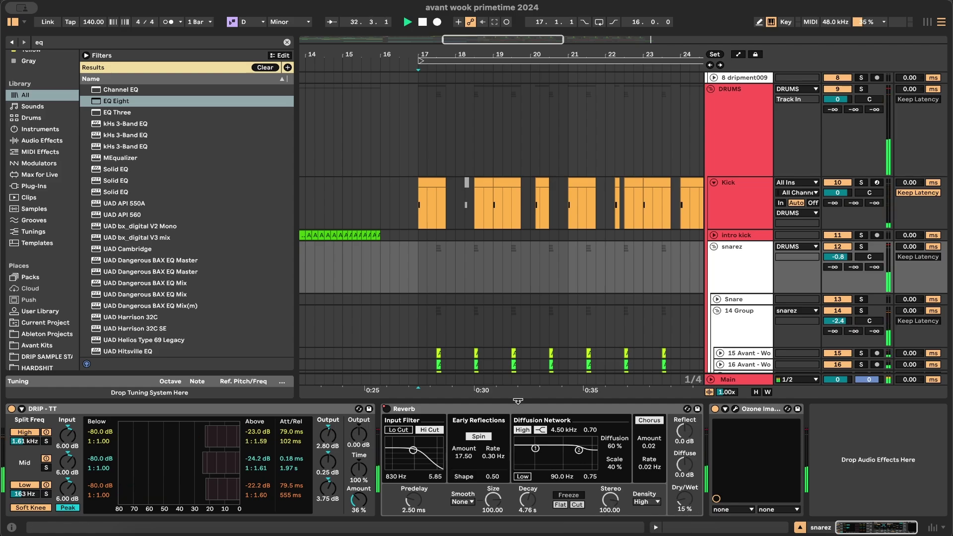
click(518, 401)
- Play the drop again from bar 17, and restart playback from the very beginning of the arrangement
scroll(519, 401, down, 10)
scroll(519, 401, down, 7)
key(space)
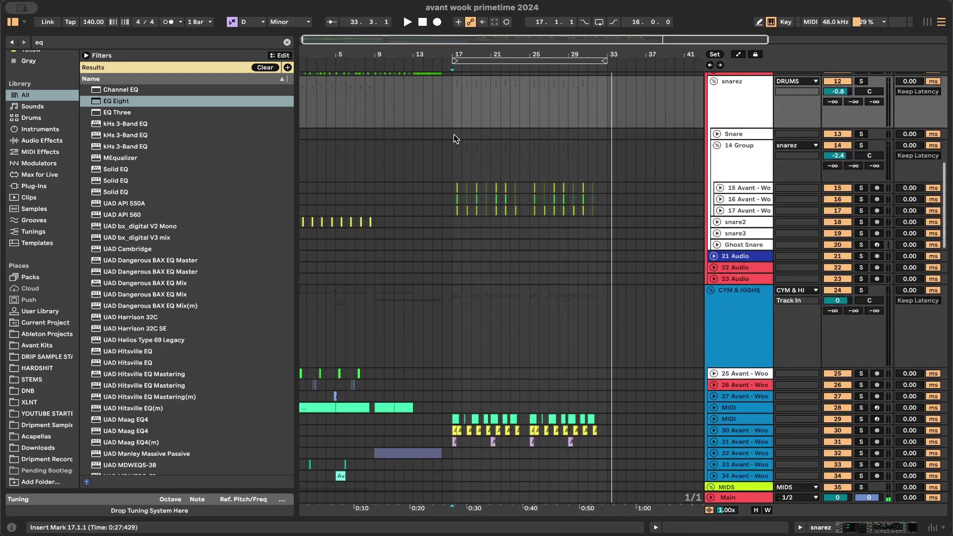
key(space)
scroll(539, 255, up, 15)
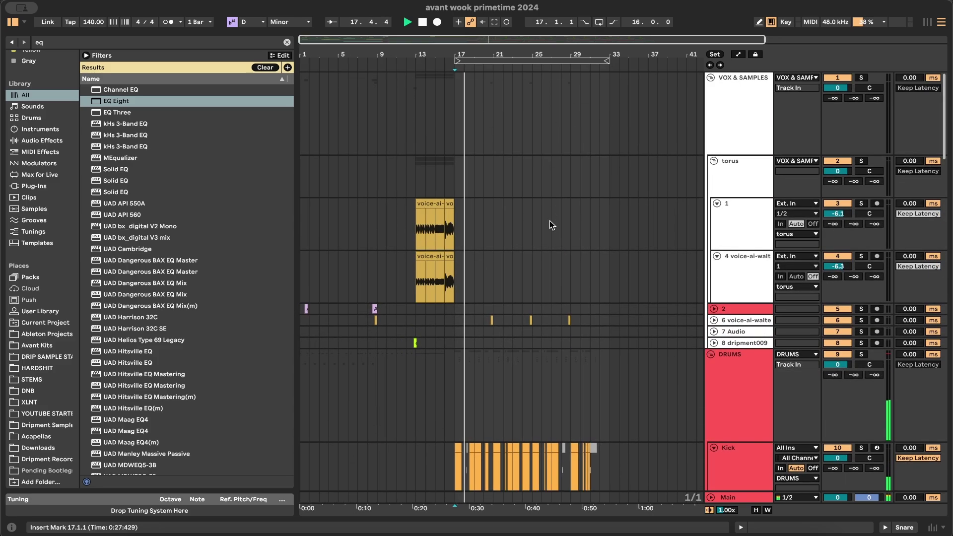
key(space)
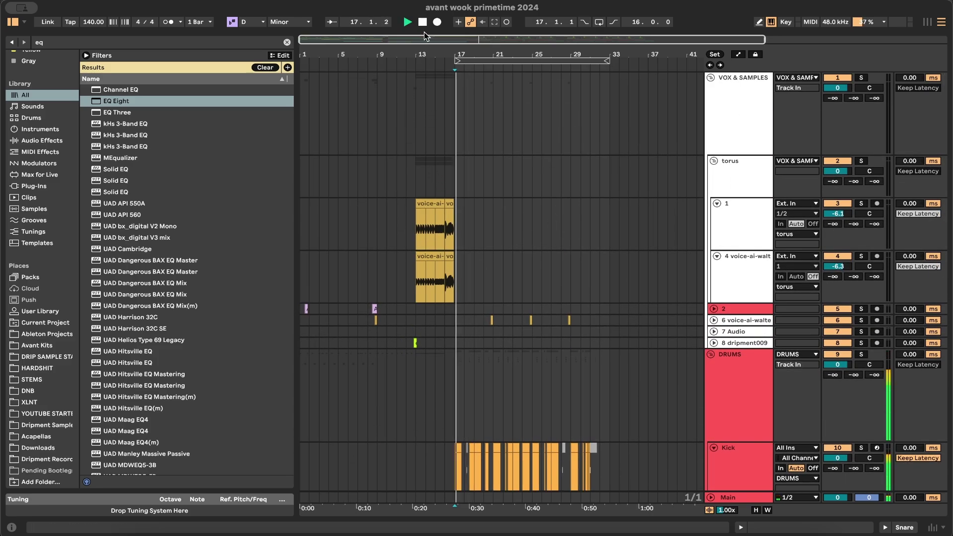
key(space)
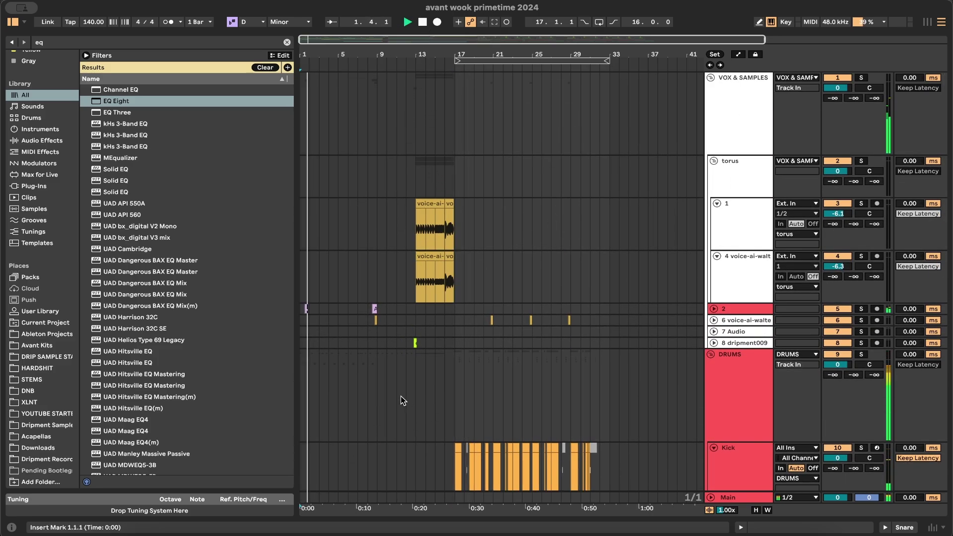
- Fold all tracks, unfold the MIDS group, the Melody group and the Chords track, and set the Chords volume to -5.7 dB
scroll(440, 406, down, 5)
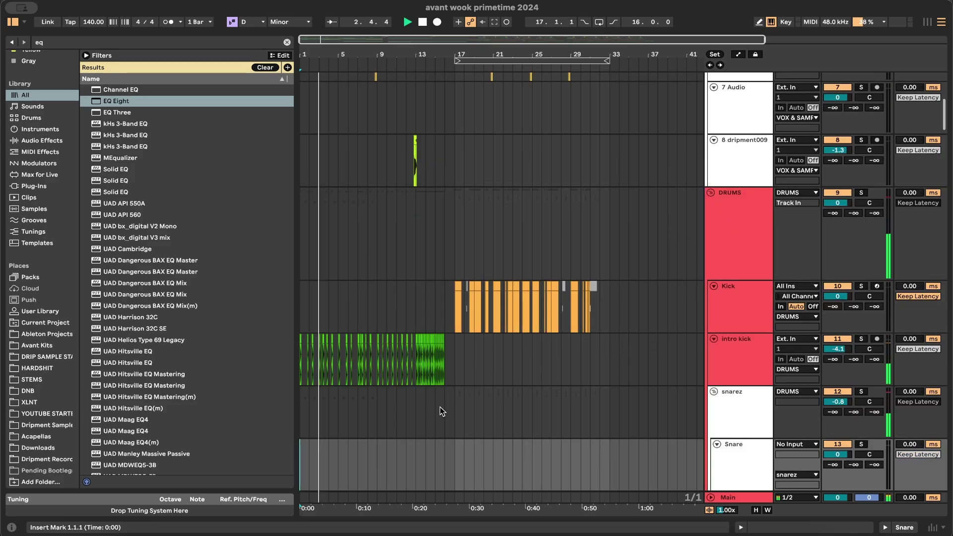
key(alt+u)
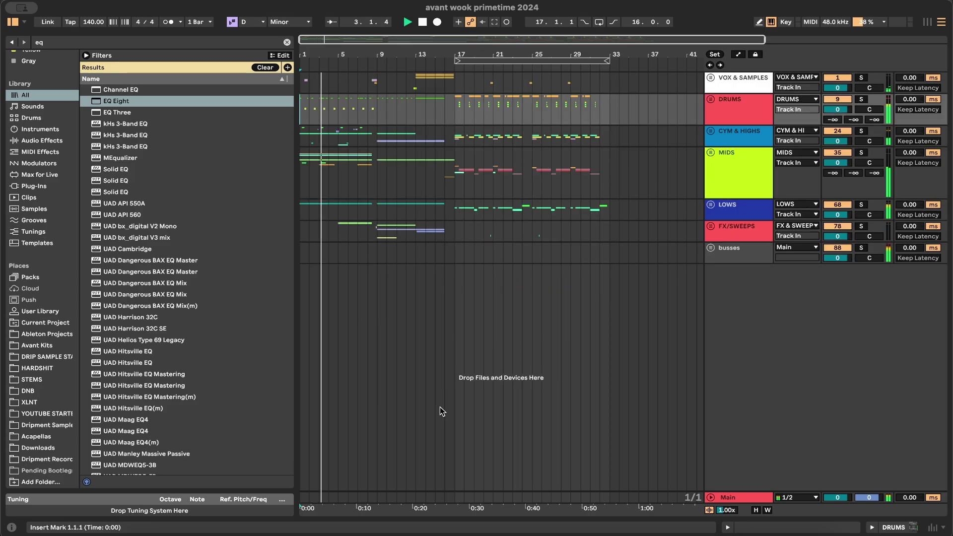
click(714, 152)
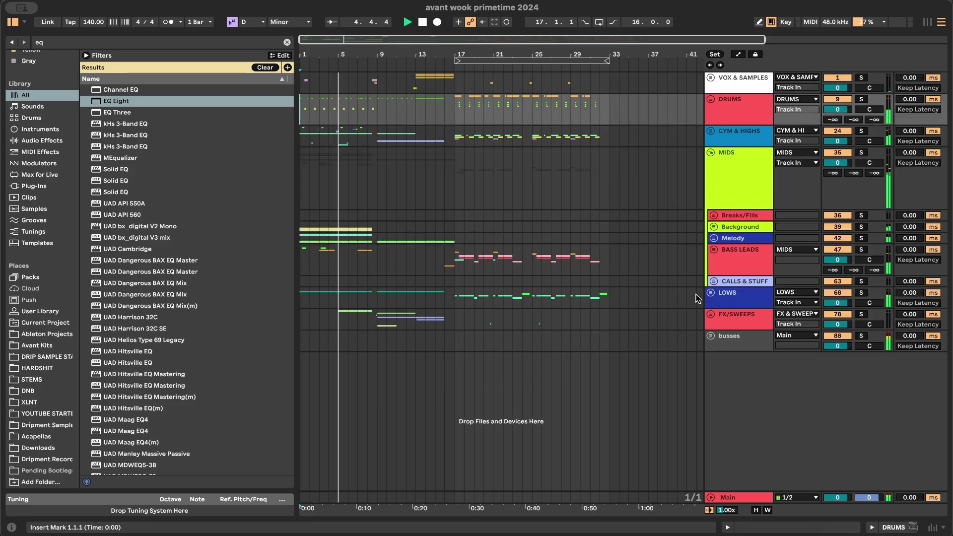
click(714, 237)
click(717, 281)
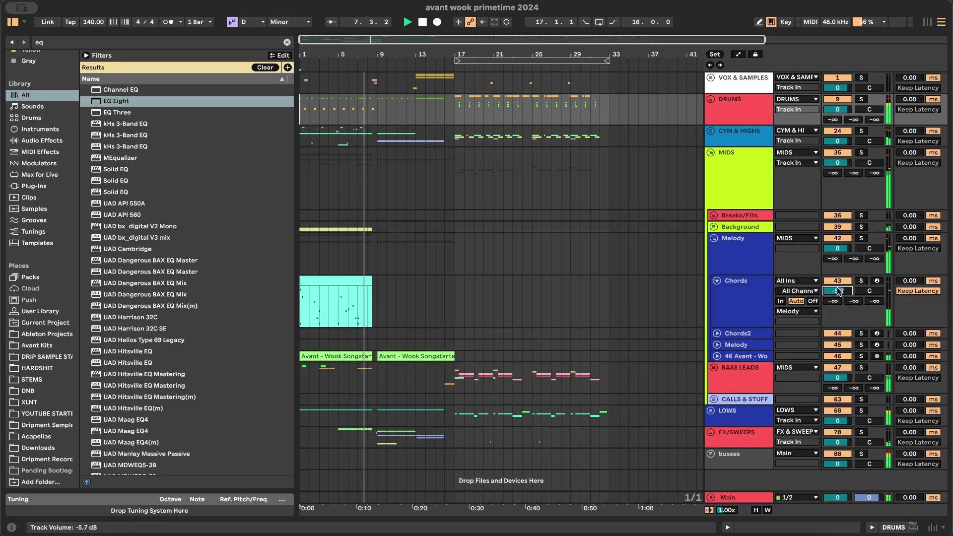
- Play the intro from the Chords clip at bar 1, hide the browser, and place the insert marker at bar 9
click(355, 281)
key(space)
key(space)
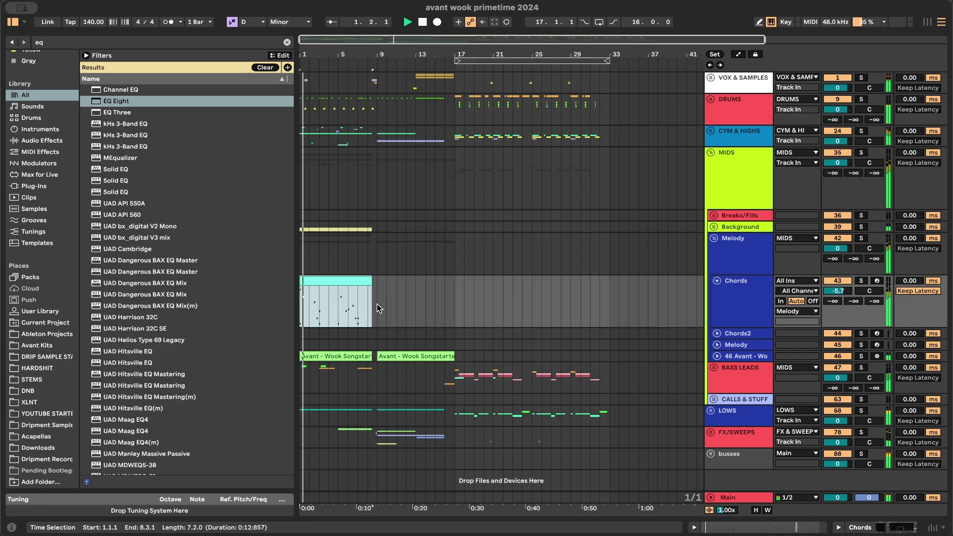
scroll(379, 308, up, 2)
click(14, 23)
scroll(61, 263, up, 4)
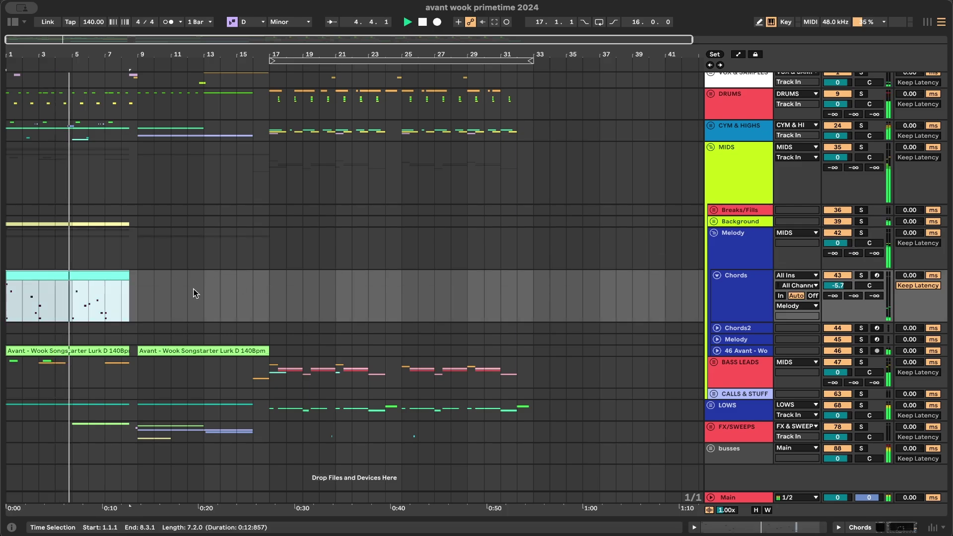
click(174, 293)
click(138, 290)
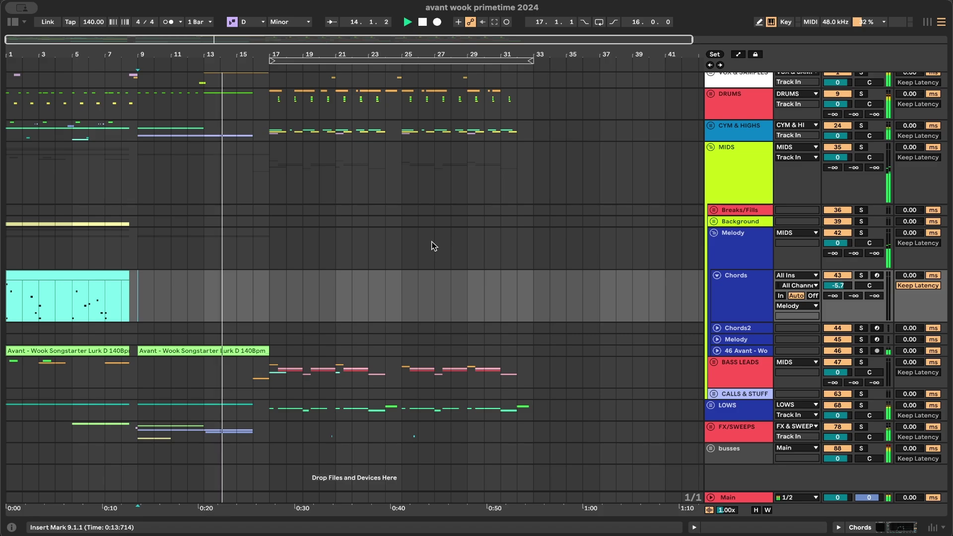
scroll(347, 278, up, 1)
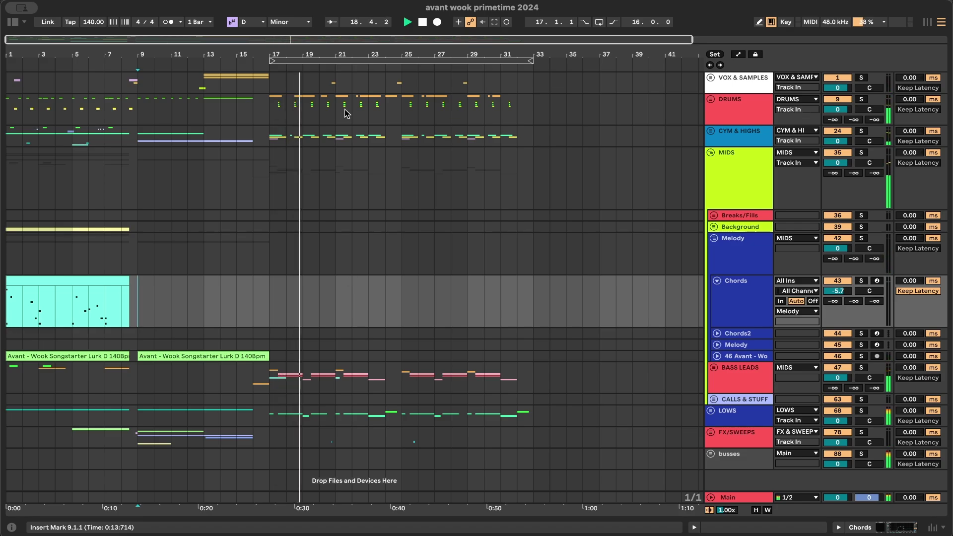
- Unfold VOX & SAMPLES and the torus group, and expand vocal tracks 1 and 4 to show their waveforms
click(710, 78)
click(714, 161)
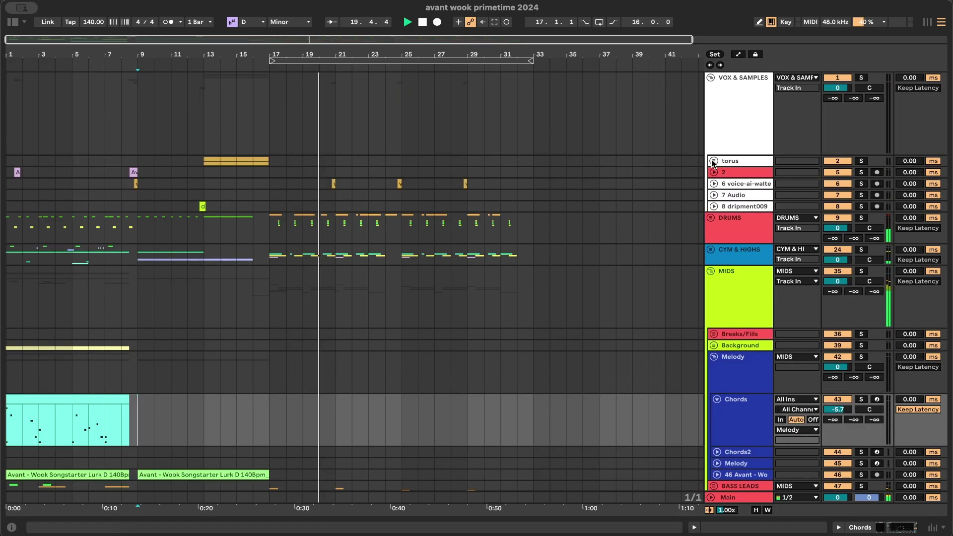
scroll(251, 220, up, 5)
click(298, 215)
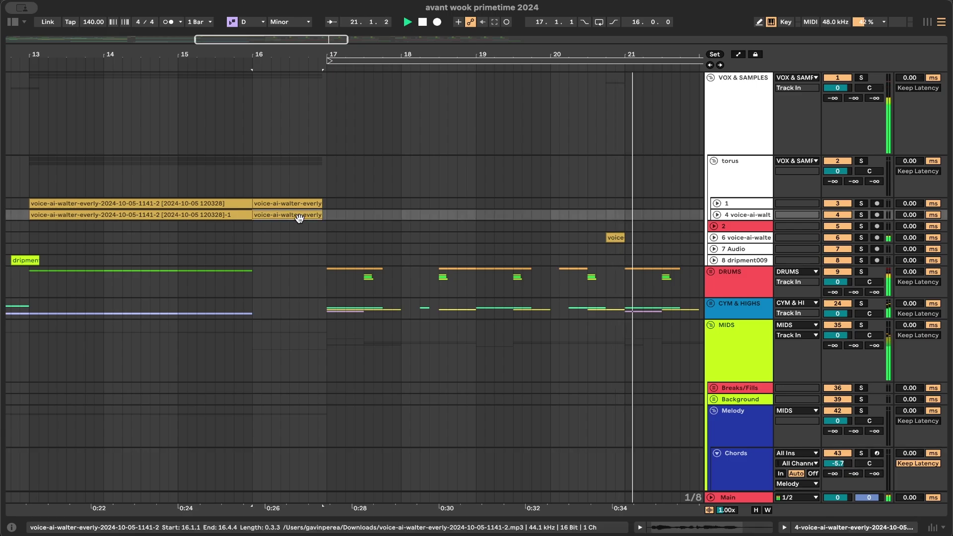
click(717, 215)
click(715, 204)
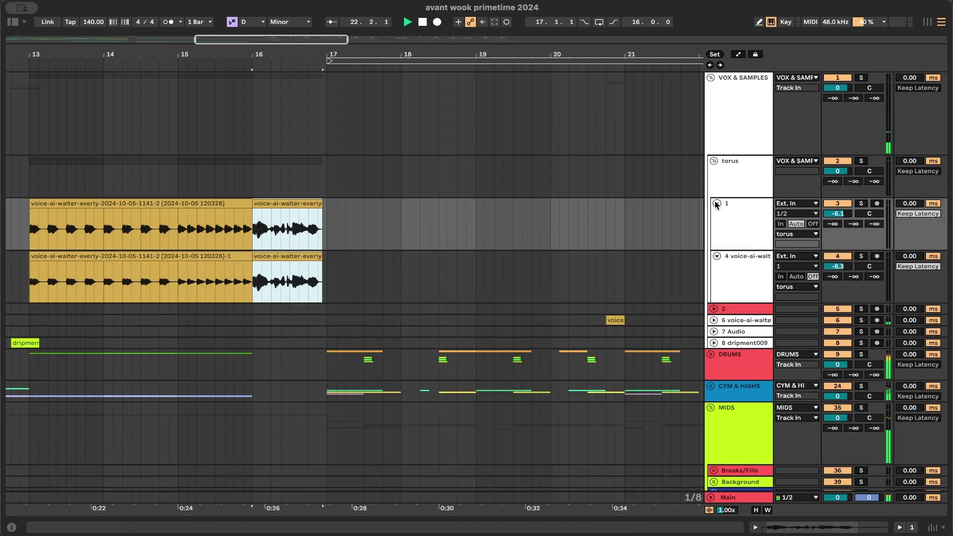
- Nudge the two short vocal clips at bar 16 on the torus tracks slightly later and play from bar 16
scroll(302, 259, up, 4)
drag(207, 256, 209, 257)
click(179, 231)
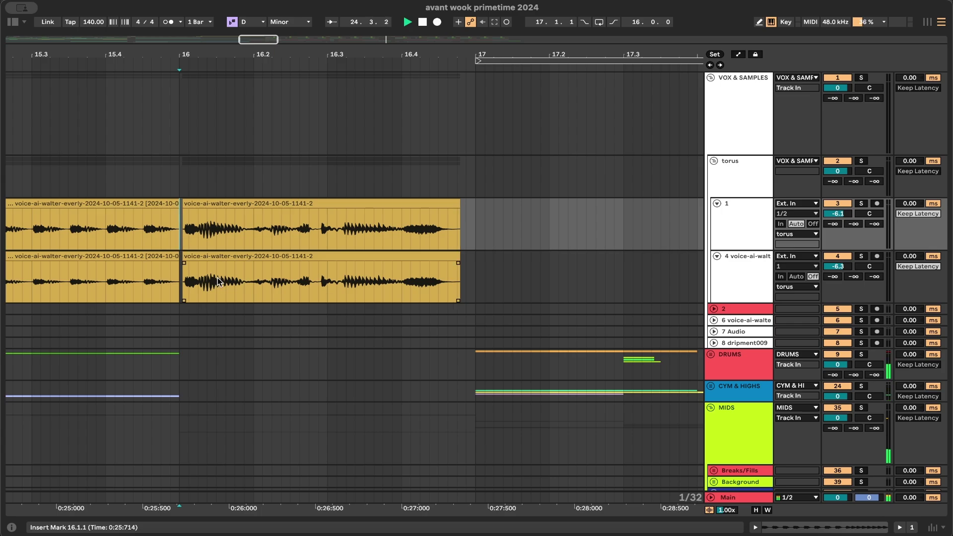
key(space)
key(space)
scroll(218, 281, down, 3)
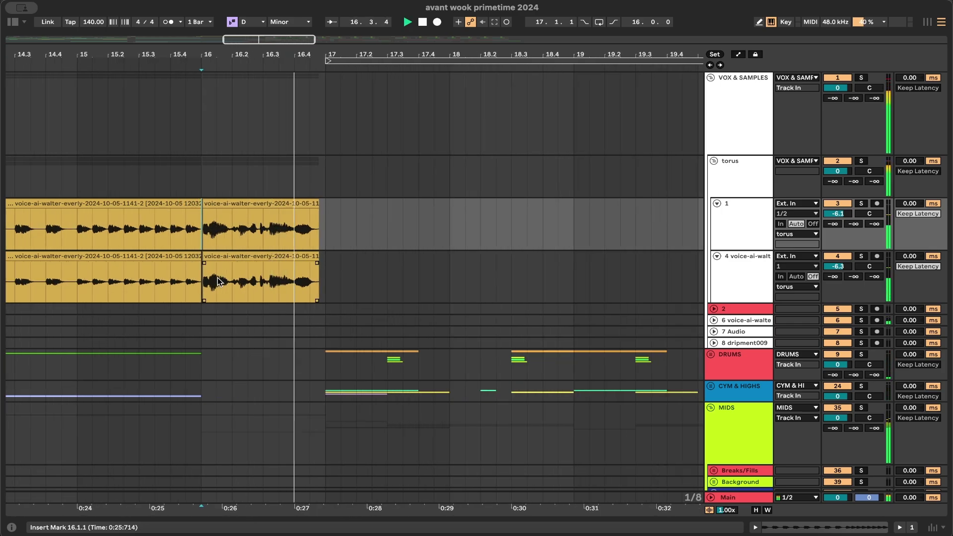
scroll(248, 283, up, 3)
scroll(248, 284, down, 4)
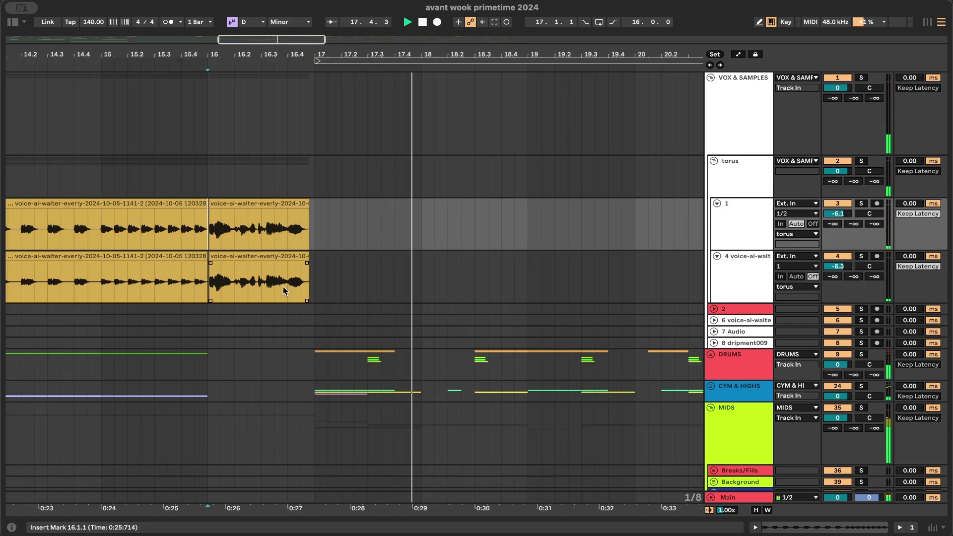
scroll(283, 287, down, 3)
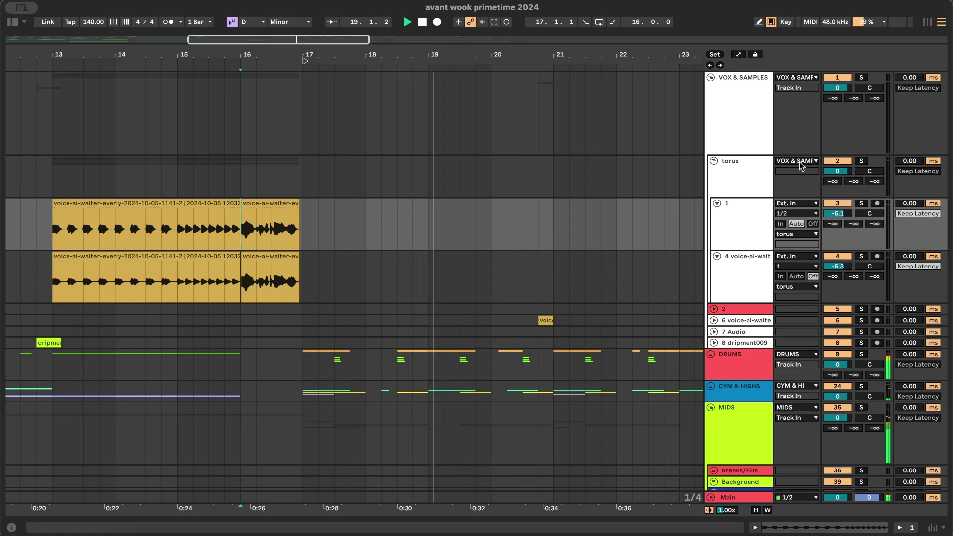
- Solo voice track 6 and play its clip from position 20.4.1
scroll(621, 207, down, 2)
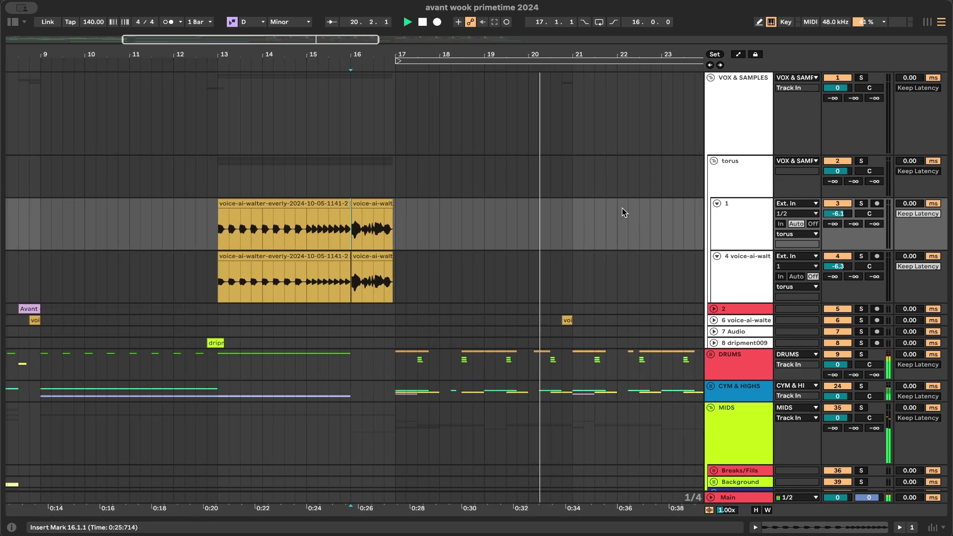
scroll(622, 207, down, 2)
scroll(575, 207, right, 3)
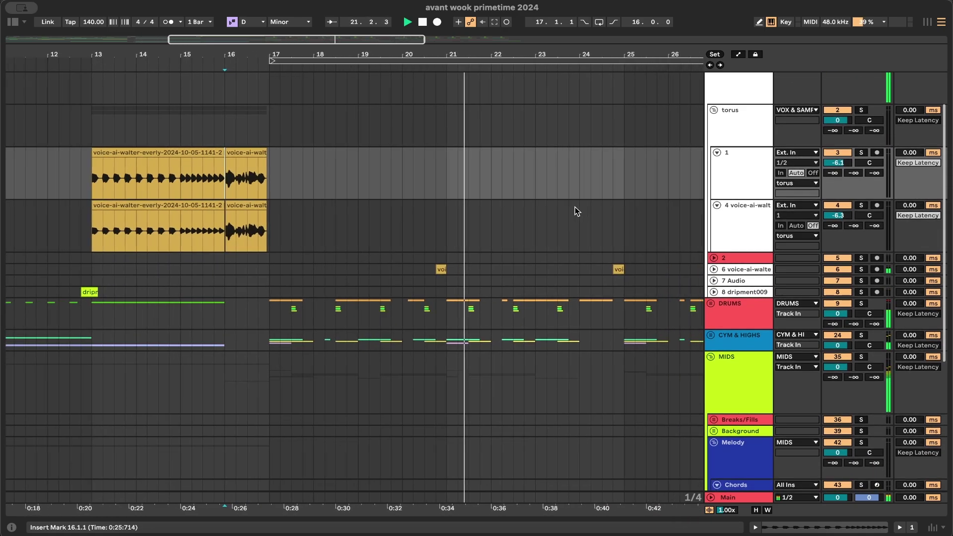
scroll(589, 236, down, 3)
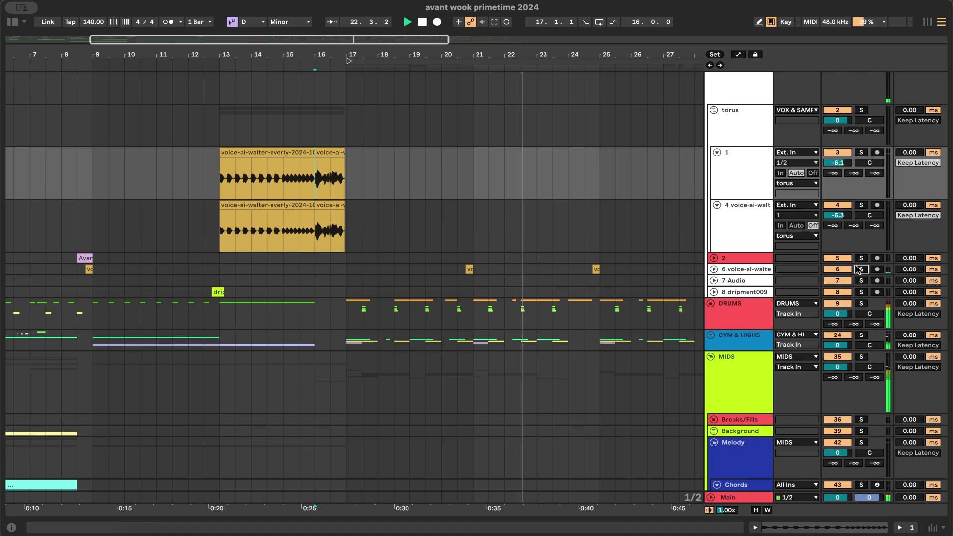
click(465, 269)
key(space)
key(space)
- Inspect the device chain of voice track 6, unsolo the track, replay from 20.4.1, and hide the device view
double_click(759, 269)
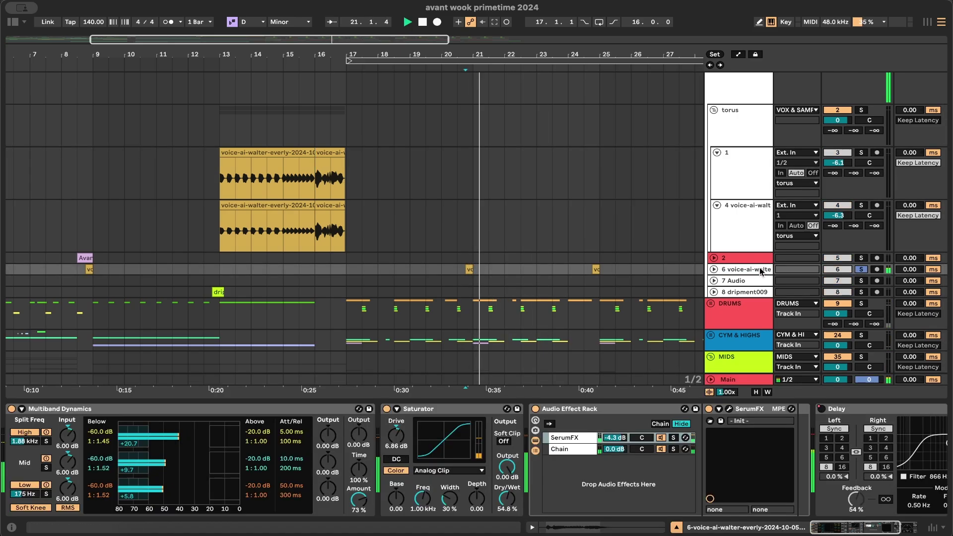
key(space)
key(space)
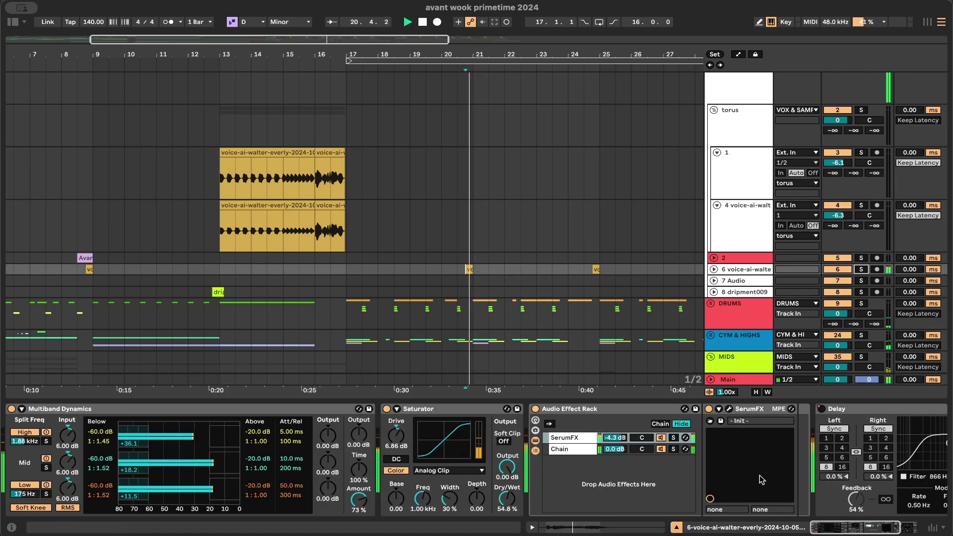
scroll(623, 485, right, 3)
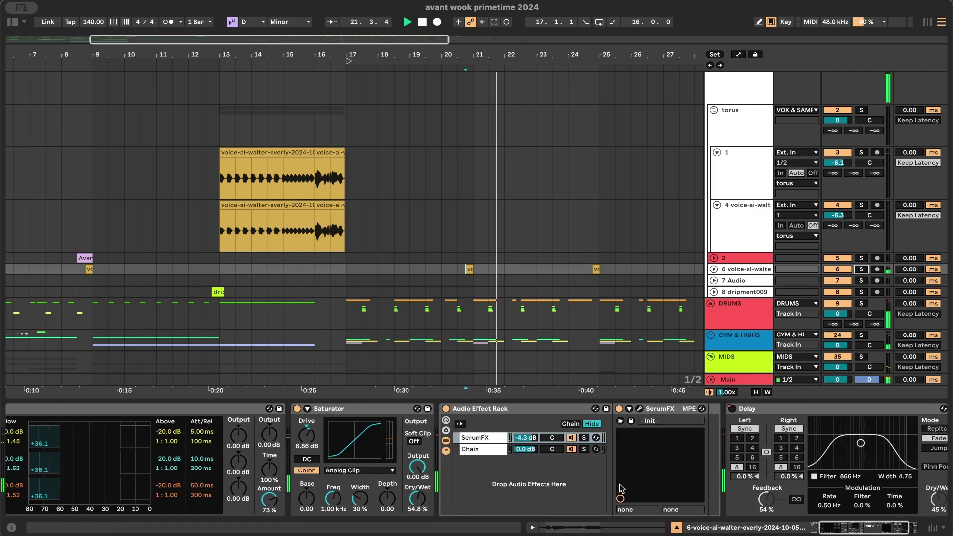
click(466, 401)
- Unfold the DRUMS group and the snarez group inside it
scroll(466, 402, down, 5)
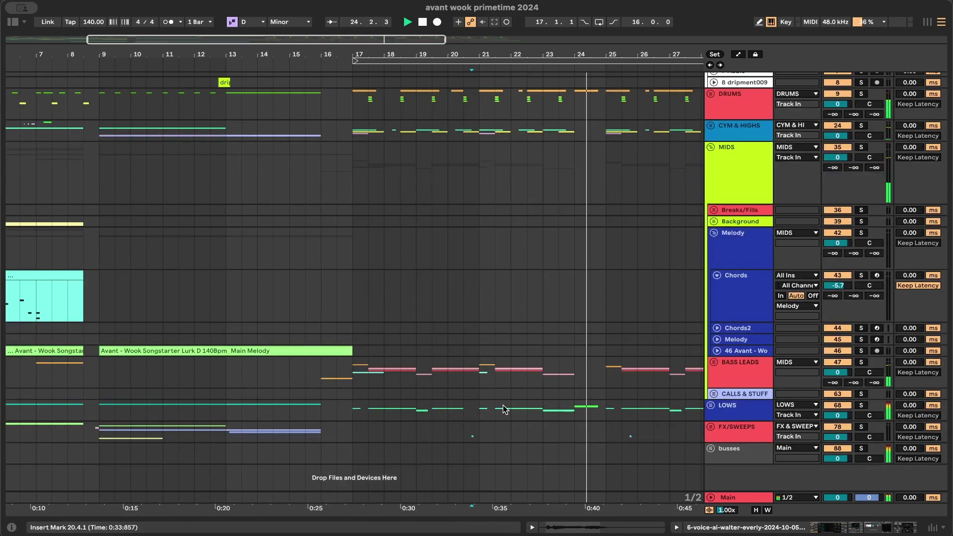
scroll(502, 405, down, 5)
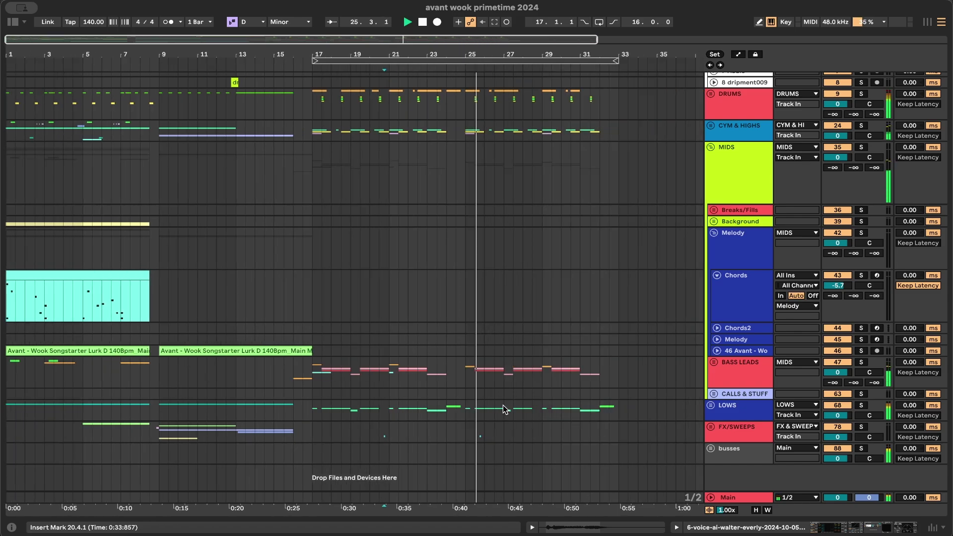
scroll(503, 406, up, 5)
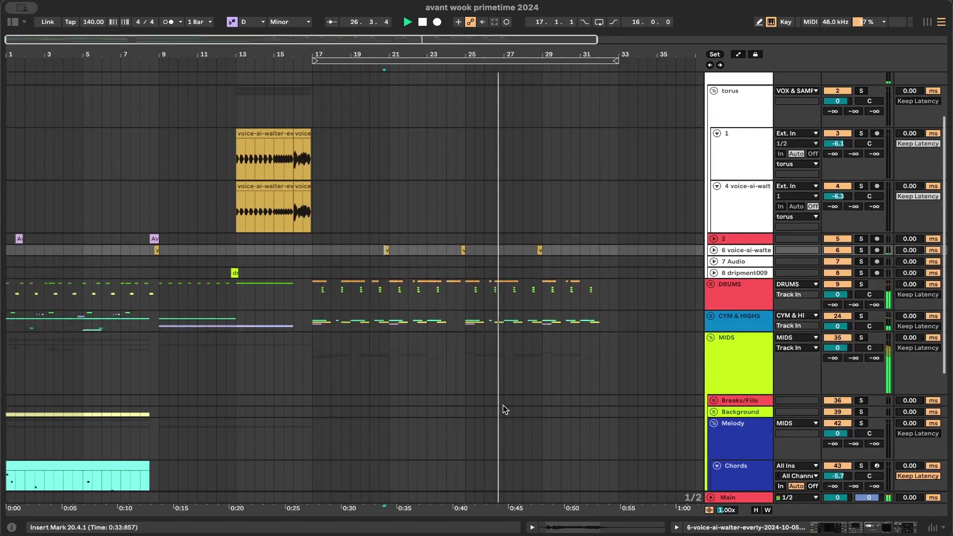
click(711, 284)
scroll(715, 323, down, 2)
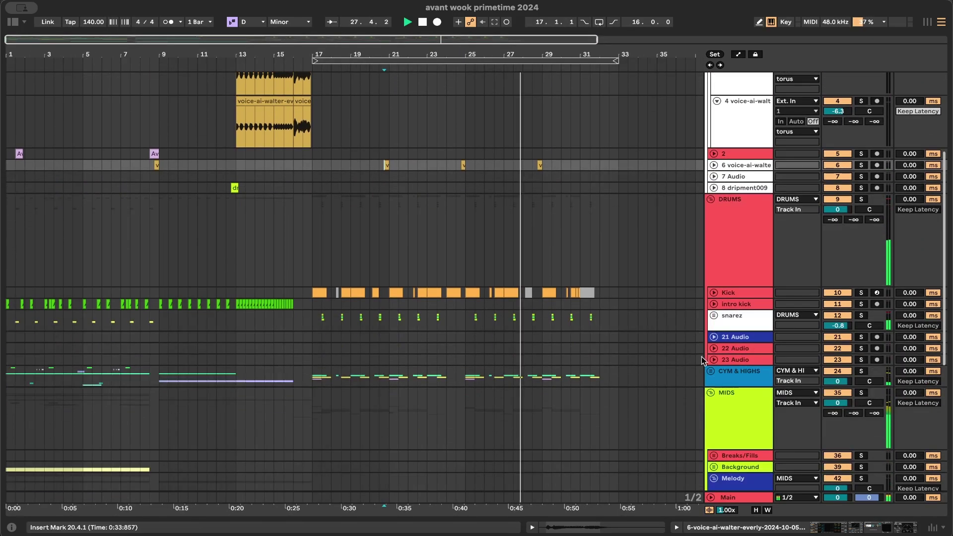
click(714, 315)
scroll(787, 323, down, 2)
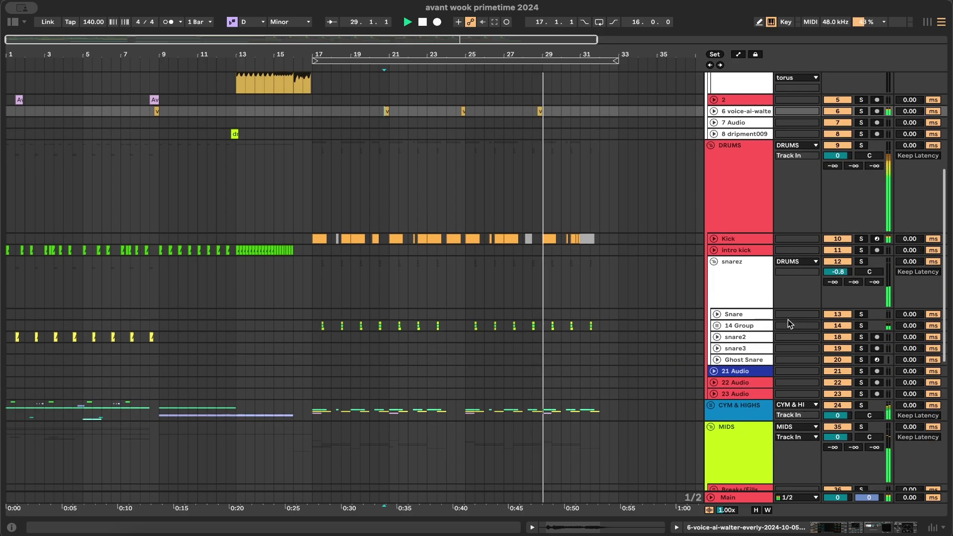
- Rename the 14 Group track inside the snarez group as "snares" and unfold it
click(757, 329)
key(super+r)
text(sna)
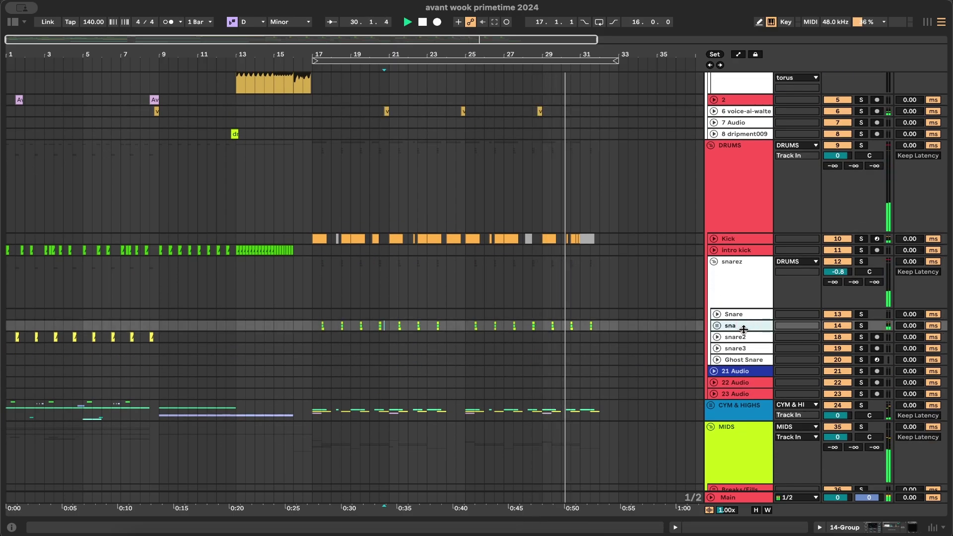
key(Return)
click(717, 326)
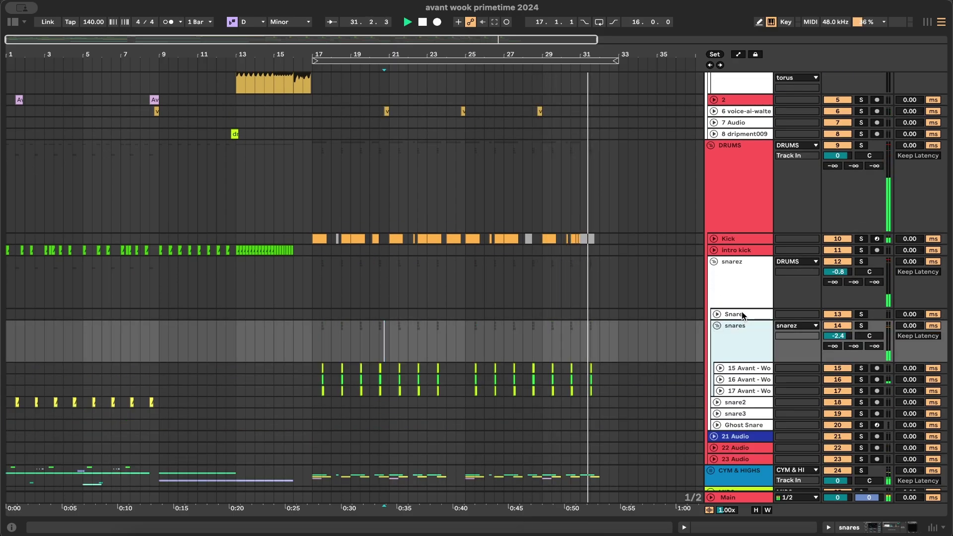
- Lower the snares group's volume to -4.3 dB and play the drop from bar 17
click(742, 317)
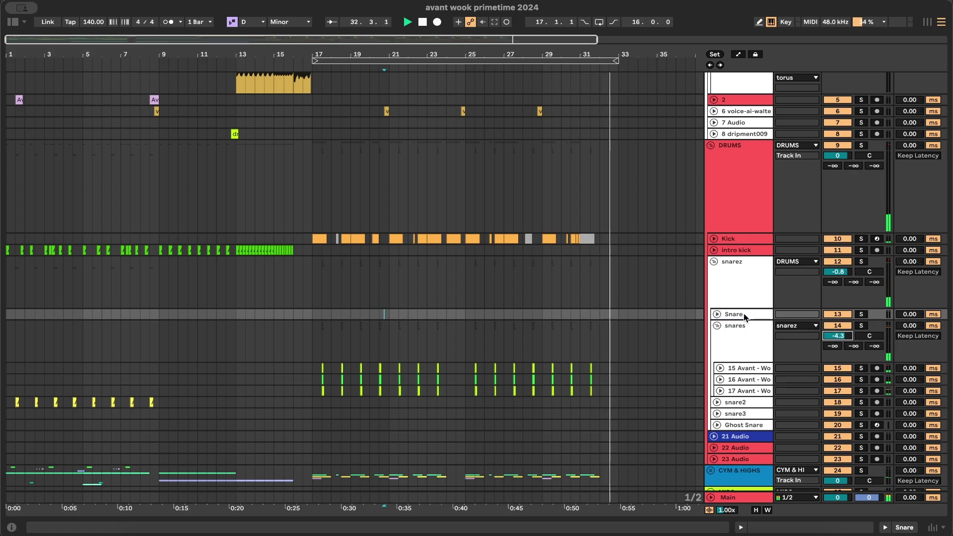
key(minus)
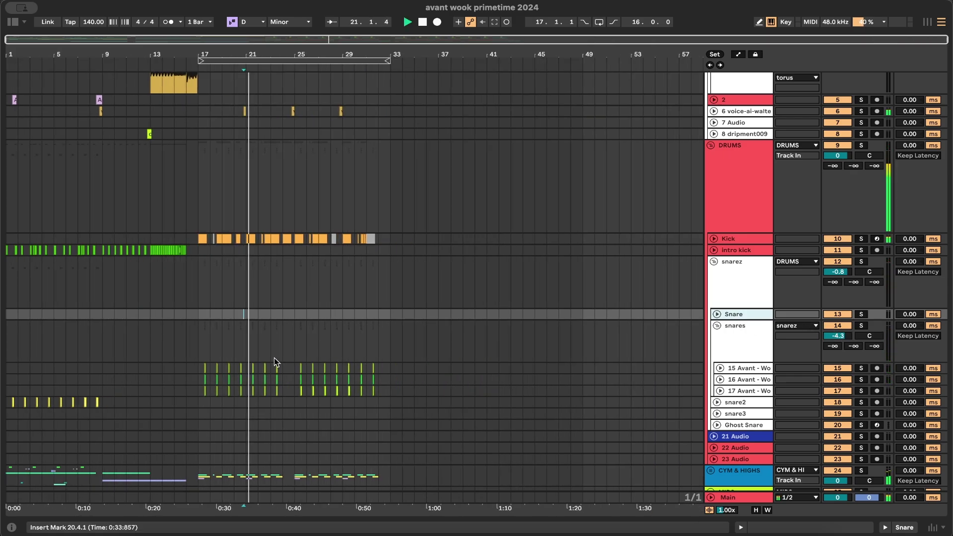
click(204, 354)
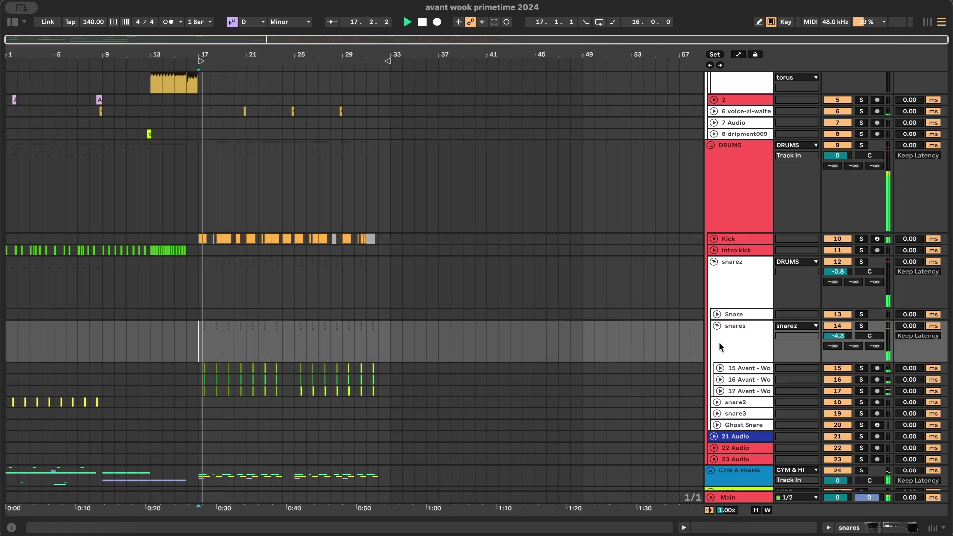
- Rename the snares group as "drop snares" and set its volume to -2.7 dB
click(748, 351)
text(drop snares)
key(Return)
drag(838, 336, 838, 331)
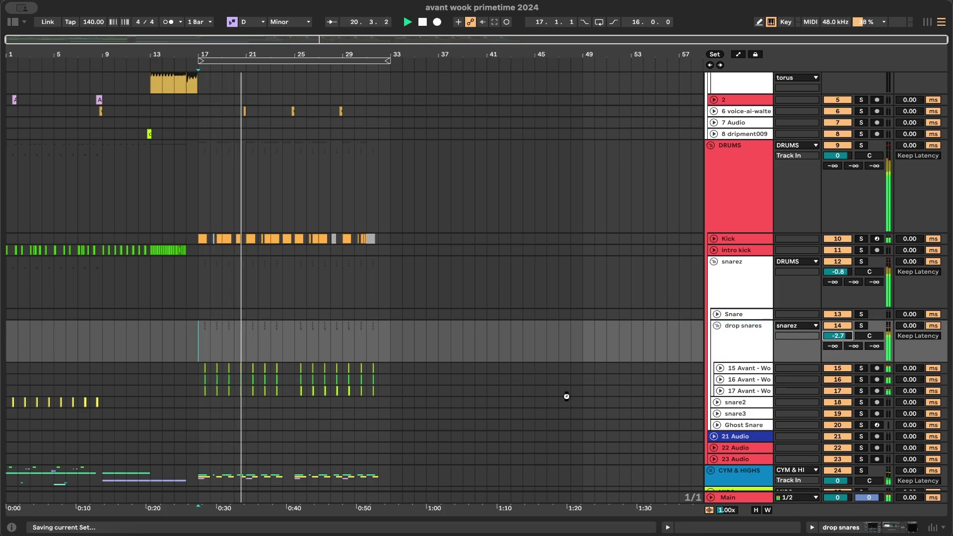
- Inspect the drop snares device chain and its GClip plug-in, close the plug-in window and hide the device view
double_click(743, 346)
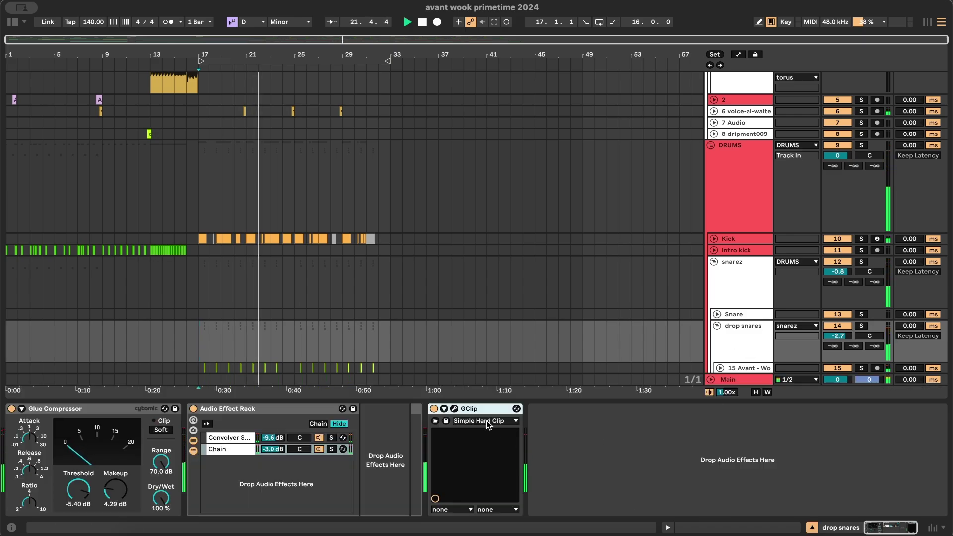
click(455, 409)
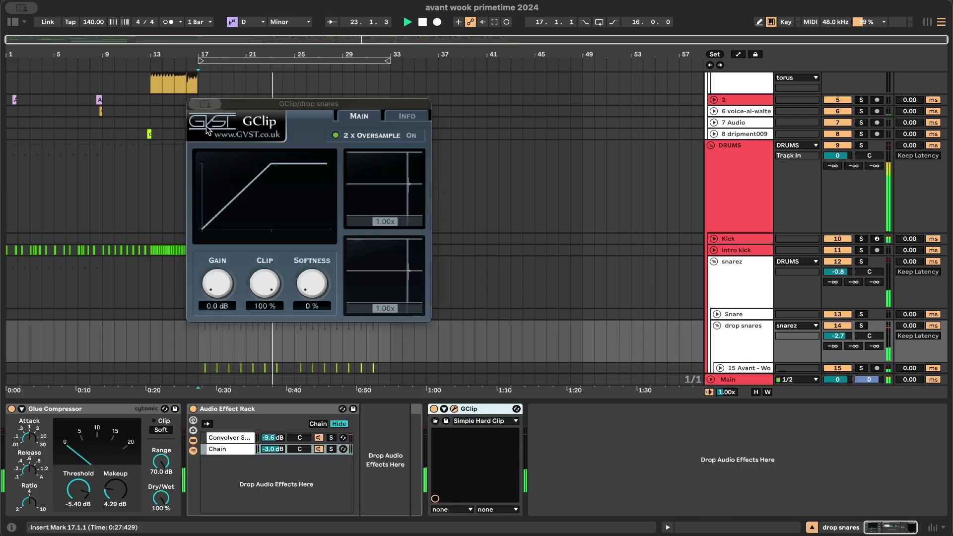
click(201, 104)
click(218, 128)
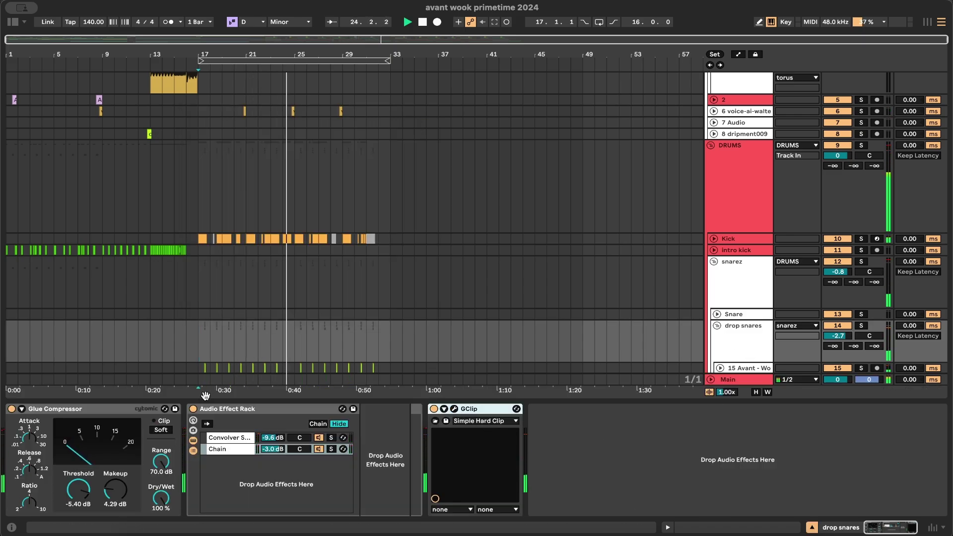
click(203, 403)
- Set the drop snares group's volume to -2.8 dB, return playback to the song start and save the set
scroll(203, 401, up, 5)
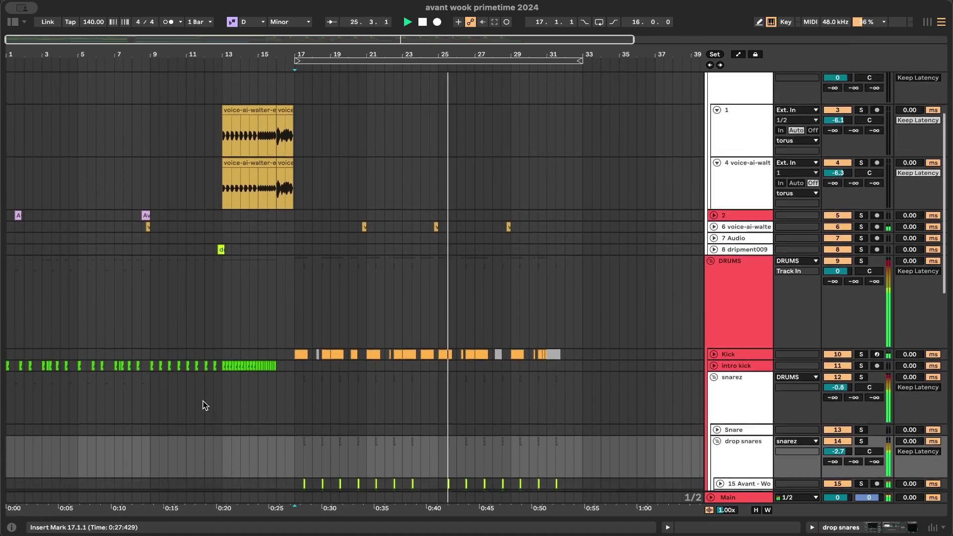
scroll(400, 396, down, 3)
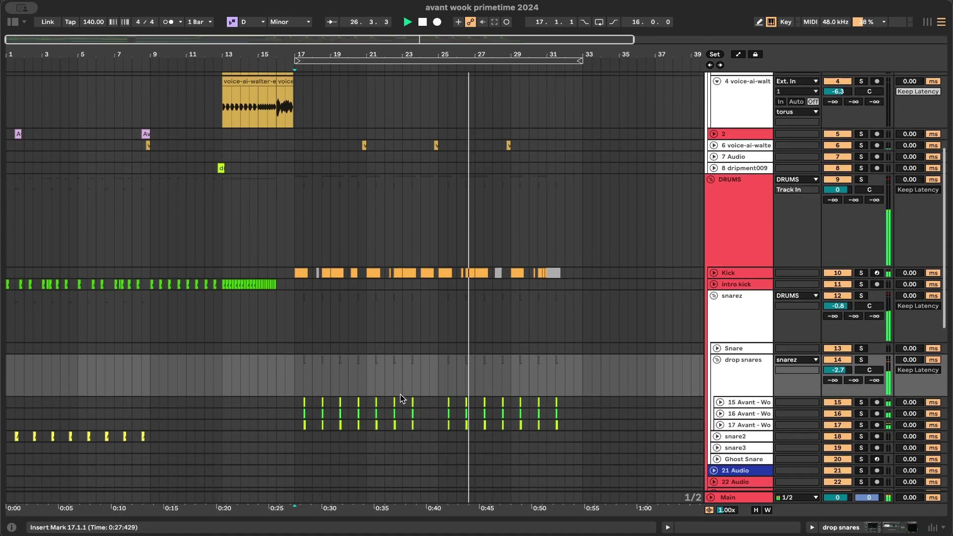
scroll(841, 374, down, 1)
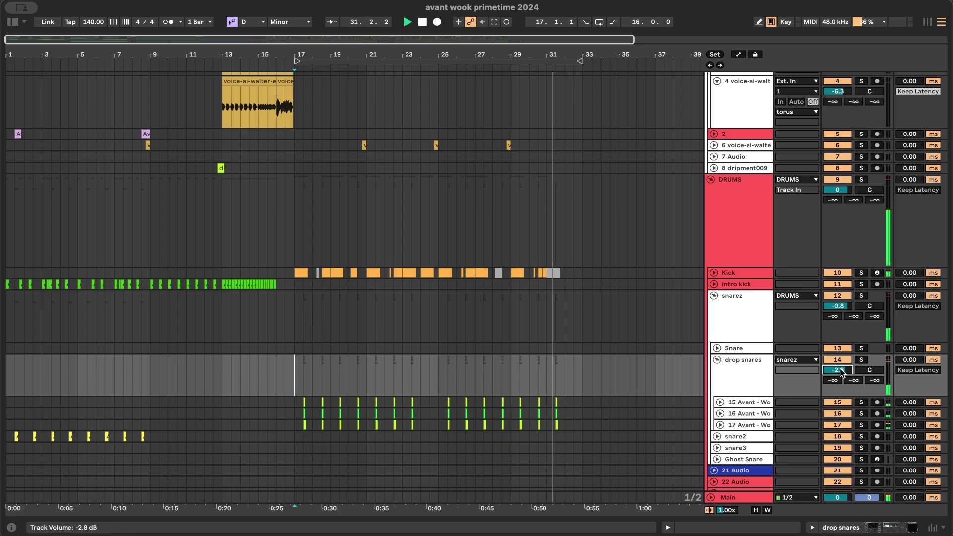
double_click(423, 22)
key(super+s)
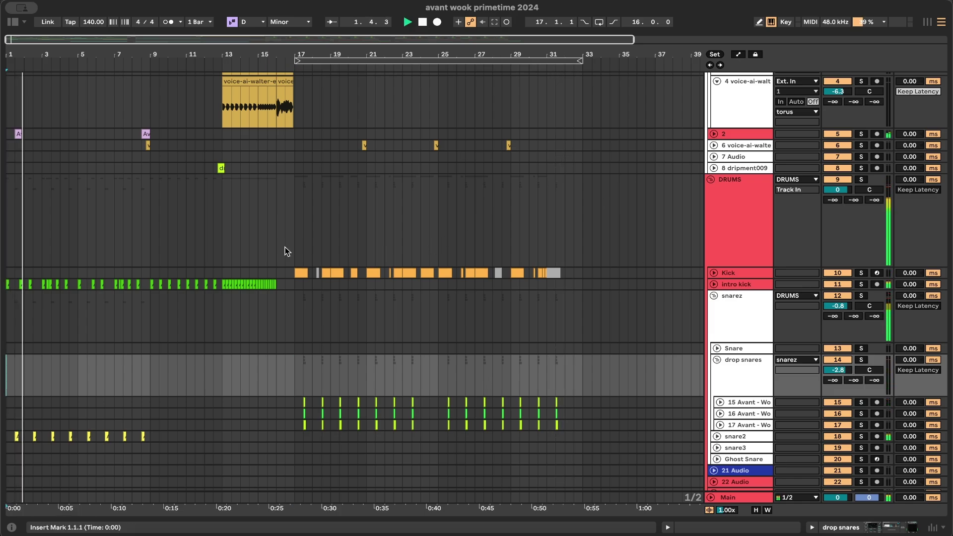
- Fold all track groups and play the whole arrangement through from bar 1
key(alt+u)
key(alt+u)
scroll(285, 252, down, 3)
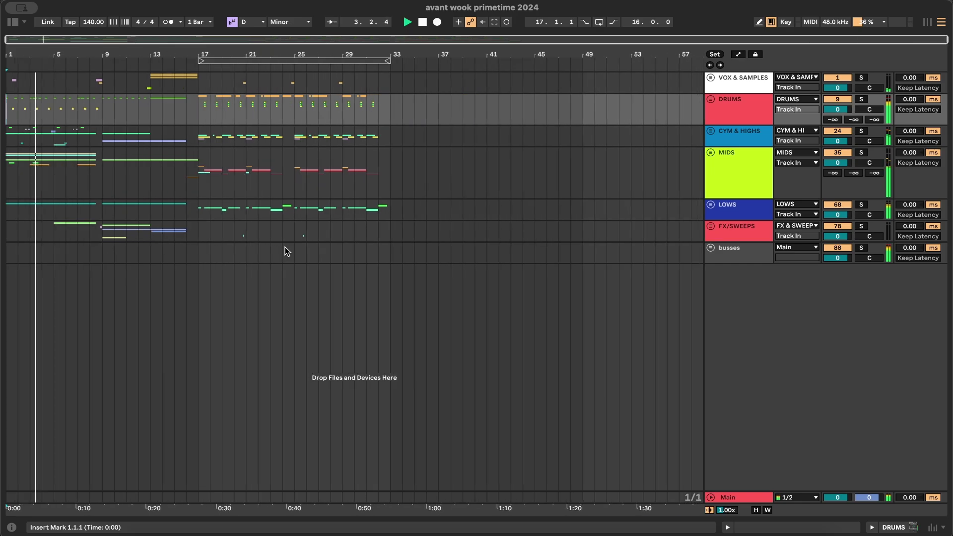
scroll(268, 252, up, 1)
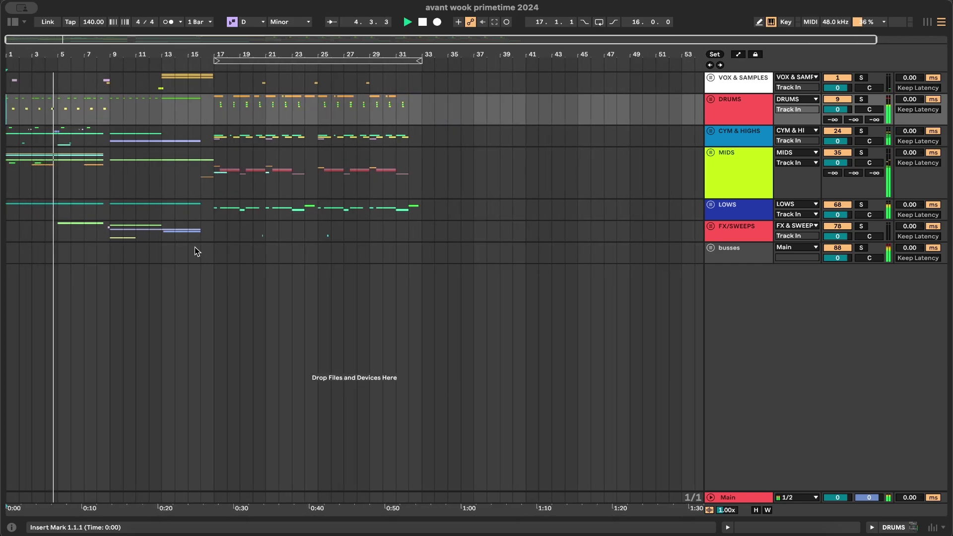
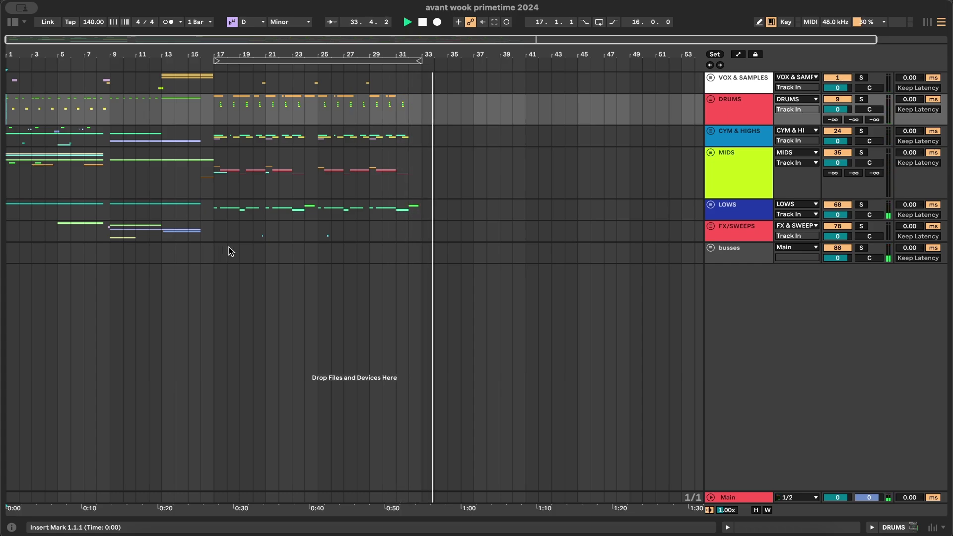
- Unfold the LOWS group and extend the last bass loop clip on track 71 so it ends at bar 33
key(space)
key(space)
click(712, 207)
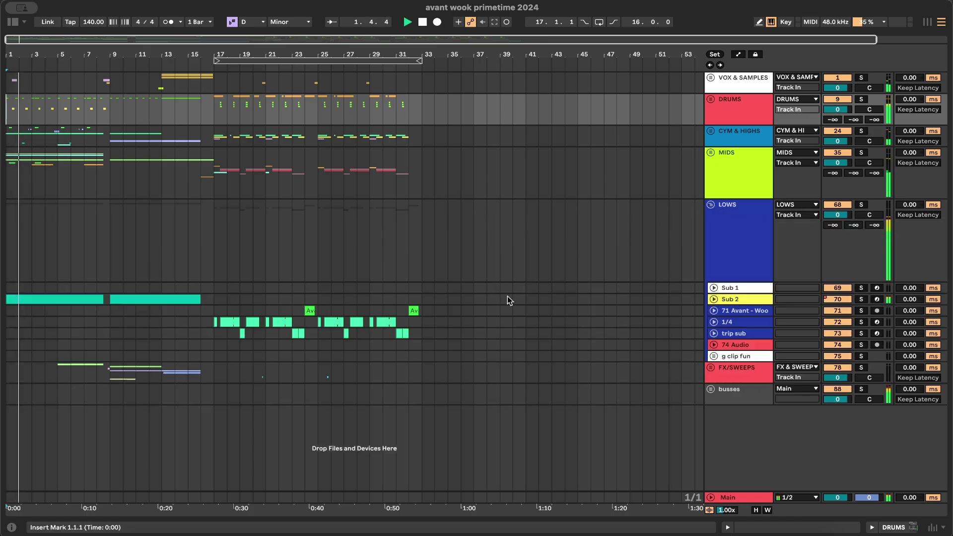
scroll(419, 321, up, 3)
drag(414, 310, 421, 311)
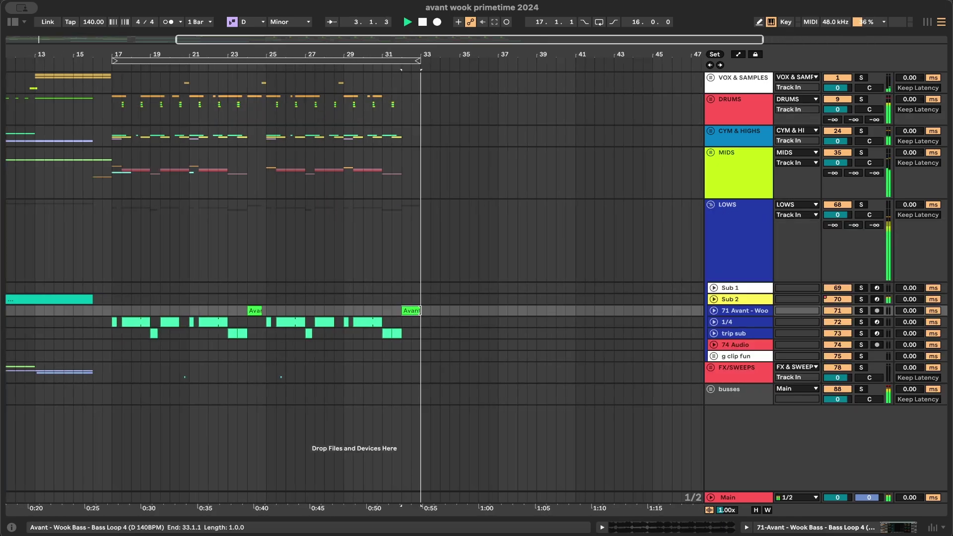
- Copy bars 9 to 13 of the arrangement across all tracks
scroll(377, 370, down, 5)
drag(123, 390, 181, 117)
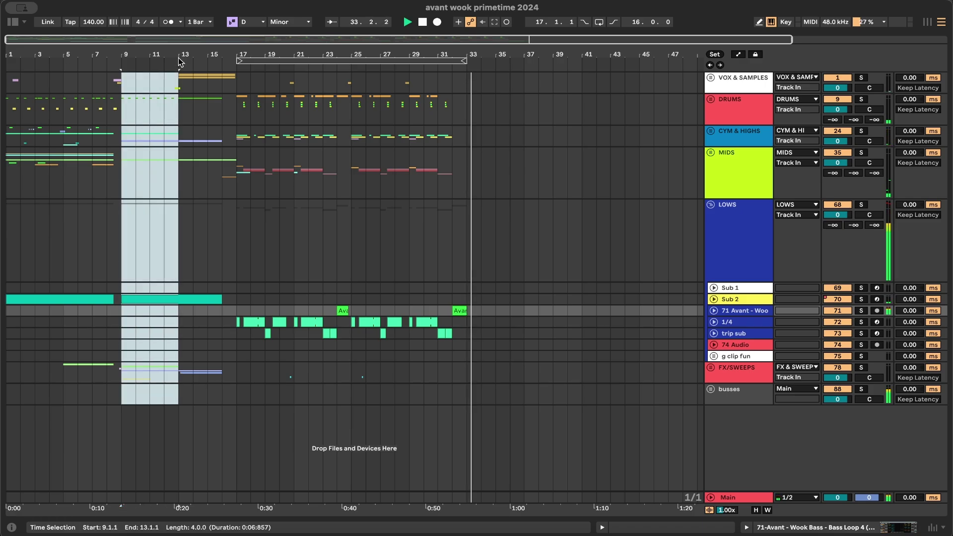
click(469, 97)
key(super+v)
key(space)
key(space)
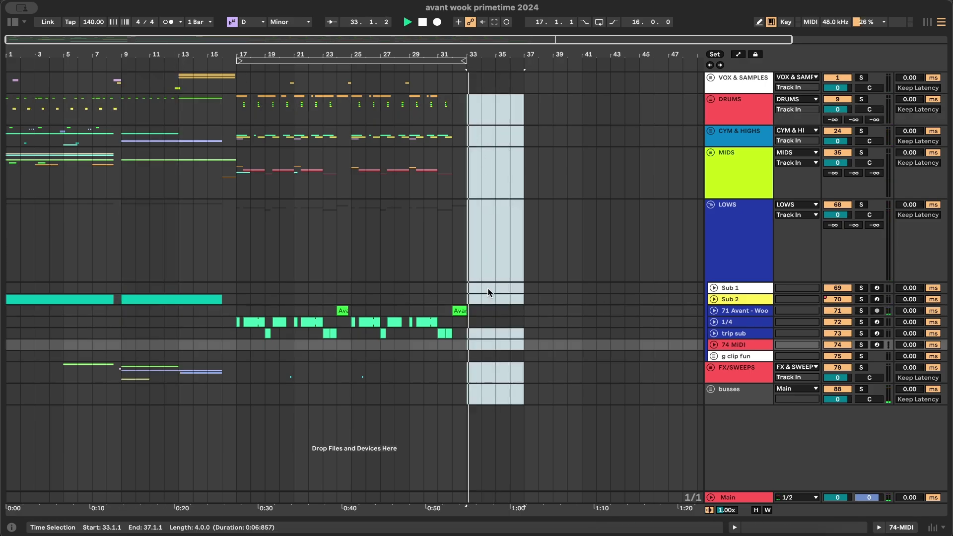
- Paste the copied four-bar section at bar 33, starting on the VOX & SAMPLES group, and play it
click(469, 85)
key(super+v)
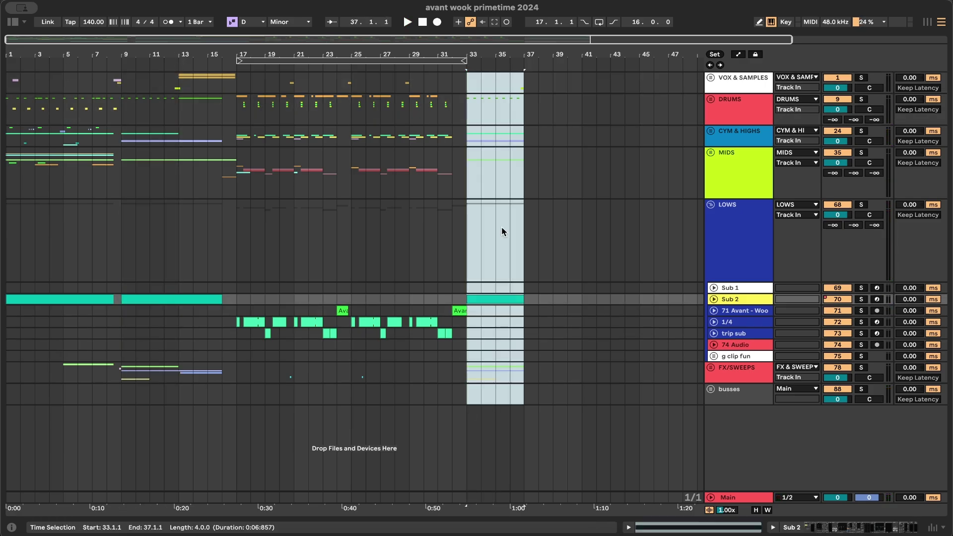
key(space)
scroll(487, 322, up, 3)
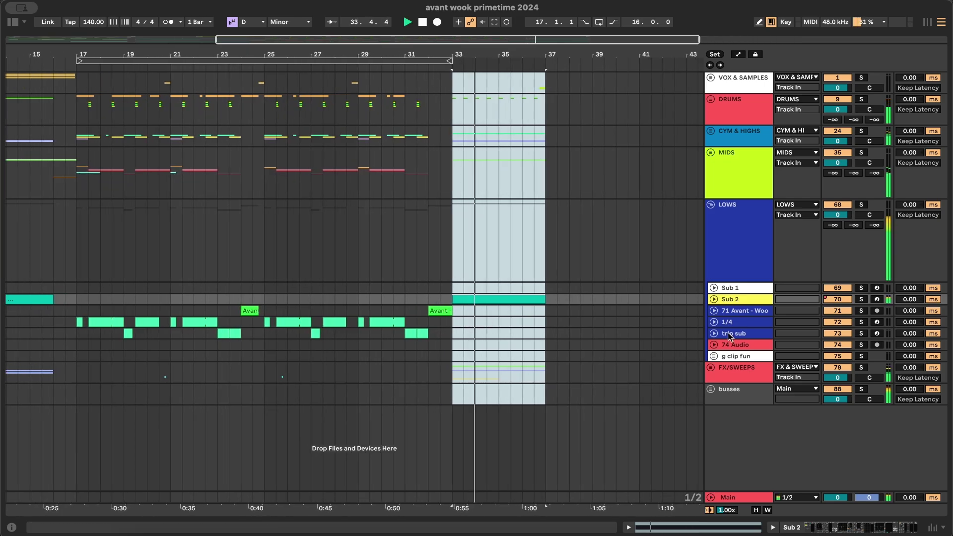
- Delete the MIDS and CYM & HIGHS material from bar 33 to bar 40
click(531, 170)
drag(547, 136, 452, 137)
drag(453, 172, 618, 183)
scroll(523, 195, down, 2)
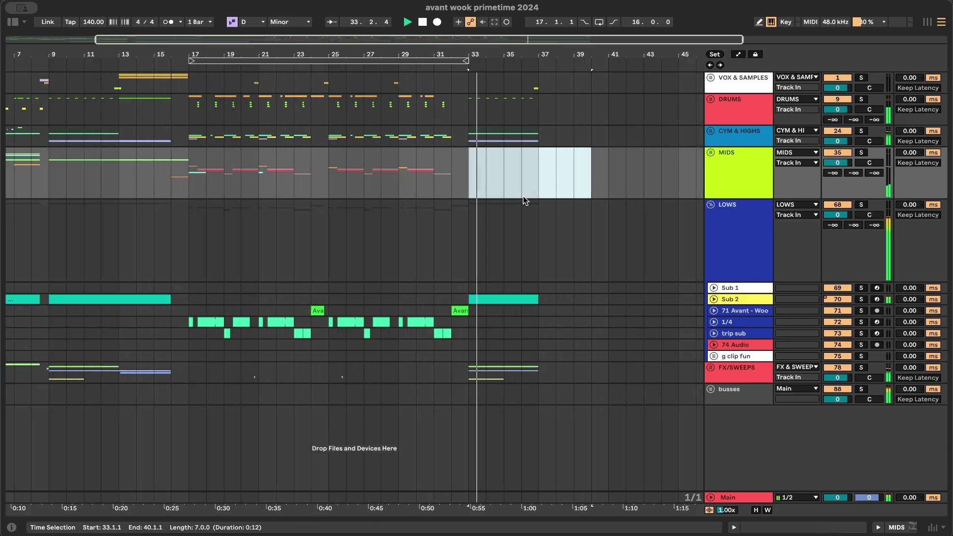
scroll(547, 303, left, 1)
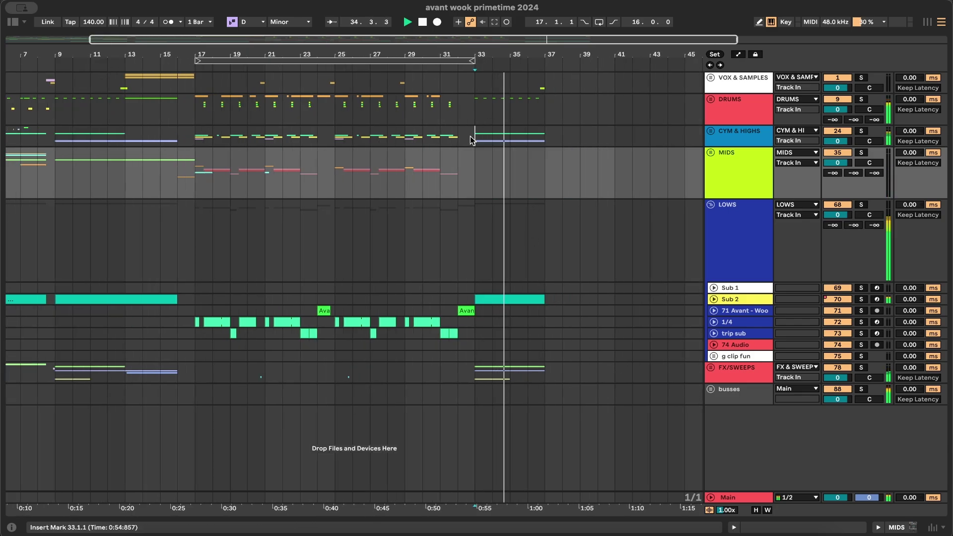
drag(477, 136, 600, 140)
scroll(491, 151, up, 3)
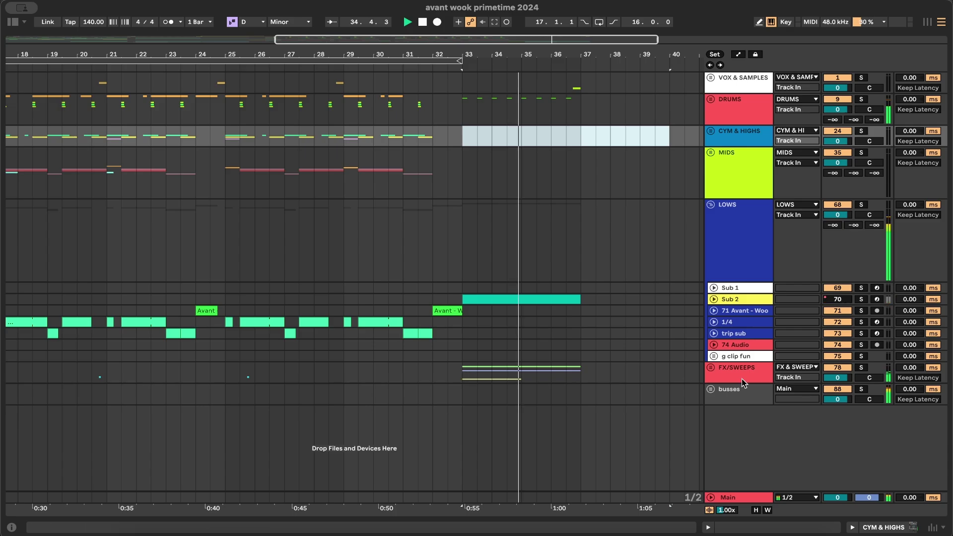
- Delete the pasted Riser 14 clip at bar 33 in the FX/SWEEPS group and expand the Exhaust 4 track
click(577, 380)
click(711, 368)
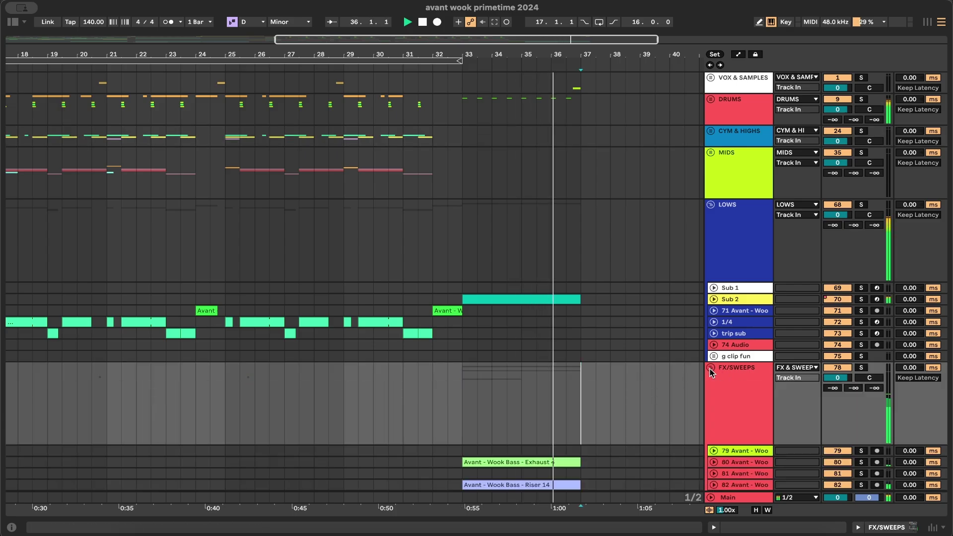
scroll(590, 451, down, 3)
drag(598, 383, 456, 362)
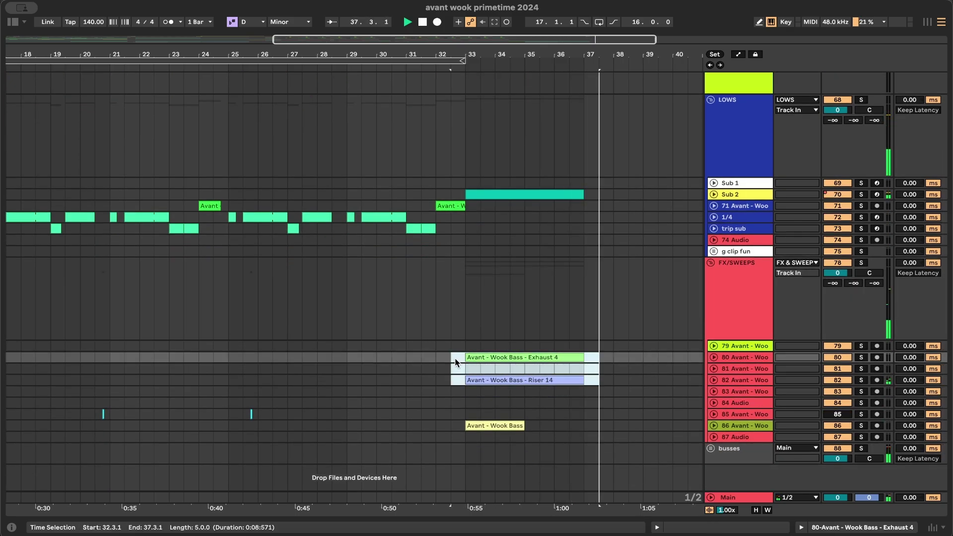
click(499, 380)
key(Delete)
click(713, 357)
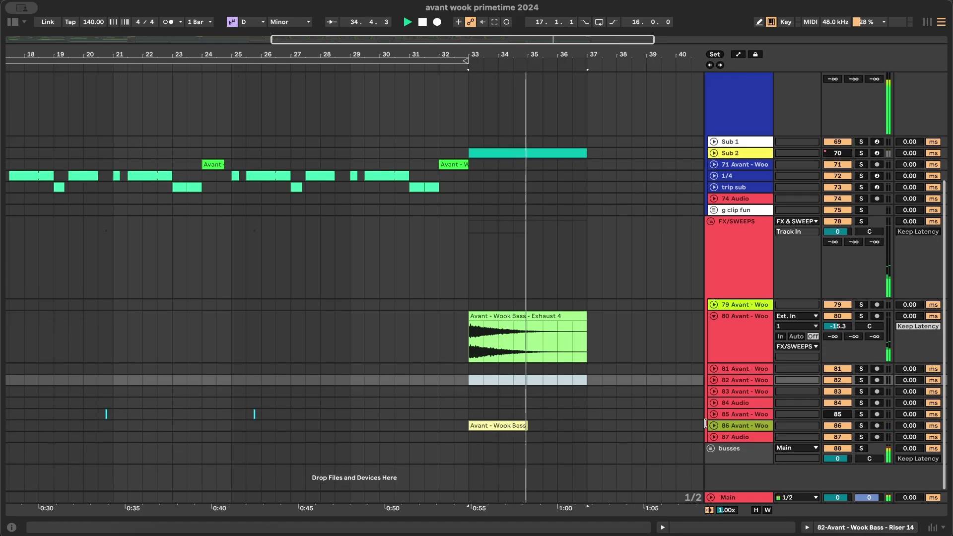
- Replay from bar 33, show the Sub 2 track's Speaker On automation and delete it from bar 33 to bar 40
scroll(533, 368, down, 5)
scroll(533, 368, up, 5)
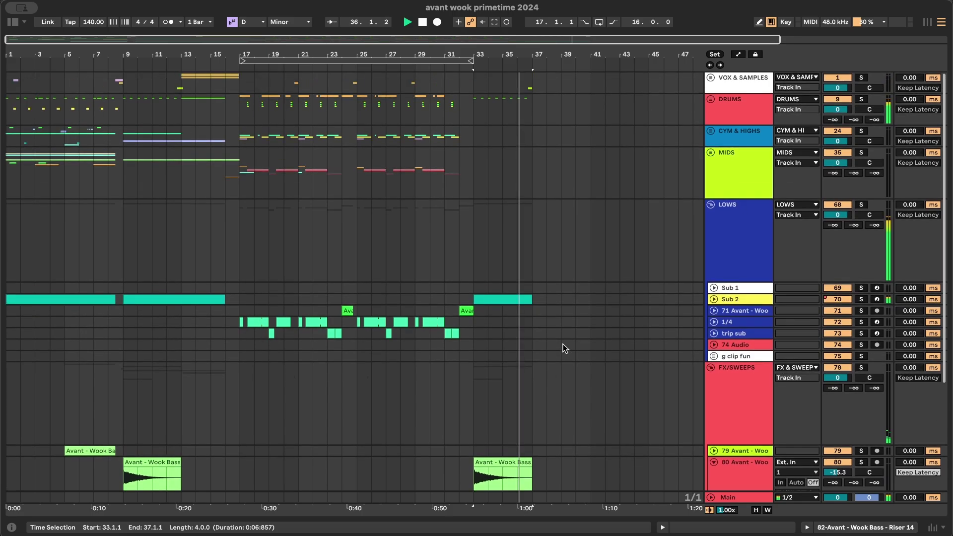
scroll(563, 344, down, 6)
scroll(632, 300, up, 3)
key(space)
key(space)
right_click(838, 225)
click(848, 229)
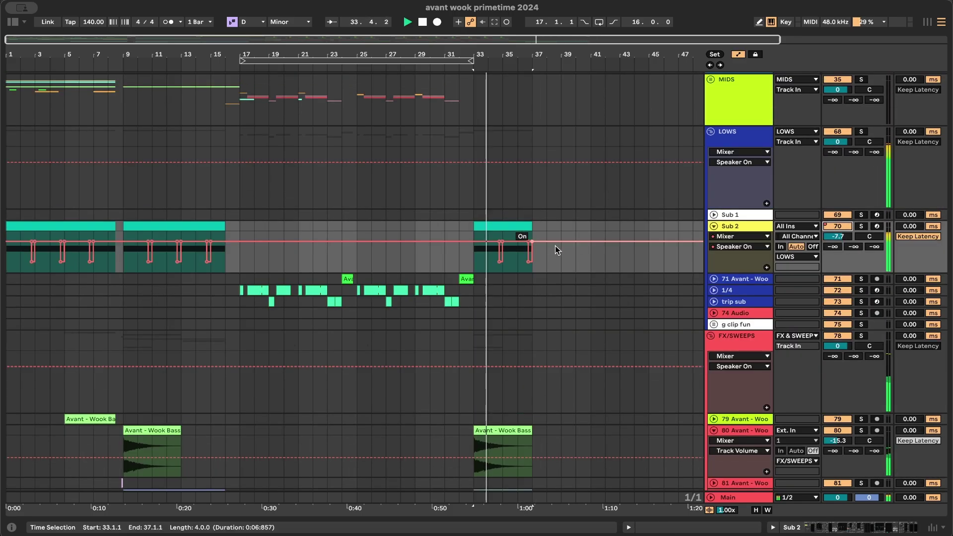
drag(473, 254, 583, 255)
key(Delete)
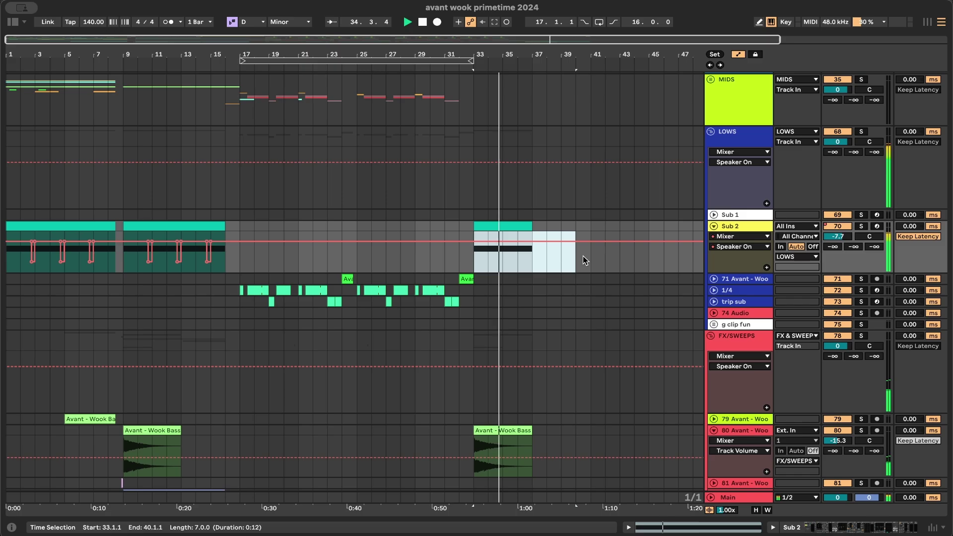
click(522, 257)
- Delete the muted MIDI track 29 from the CYM & HIGHS group and rename the Ride 6 track below it "drop rides"
key(minus)
scroll(423, 292, up, 3)
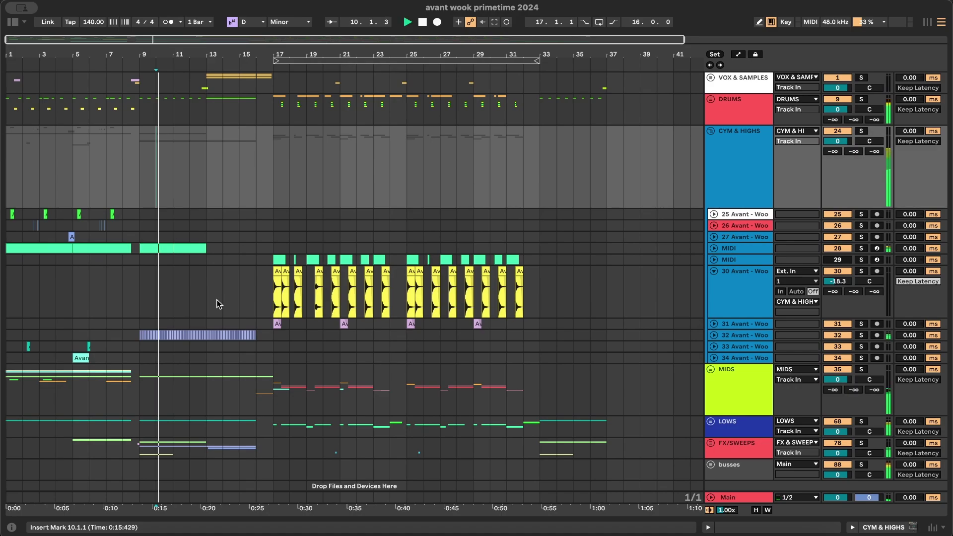
scroll(215, 302, up, 3)
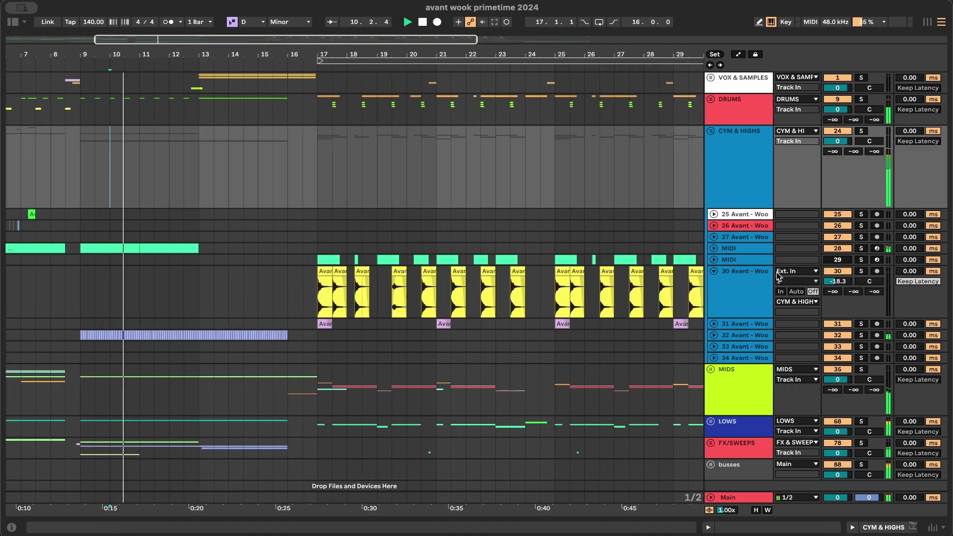
click(715, 260)
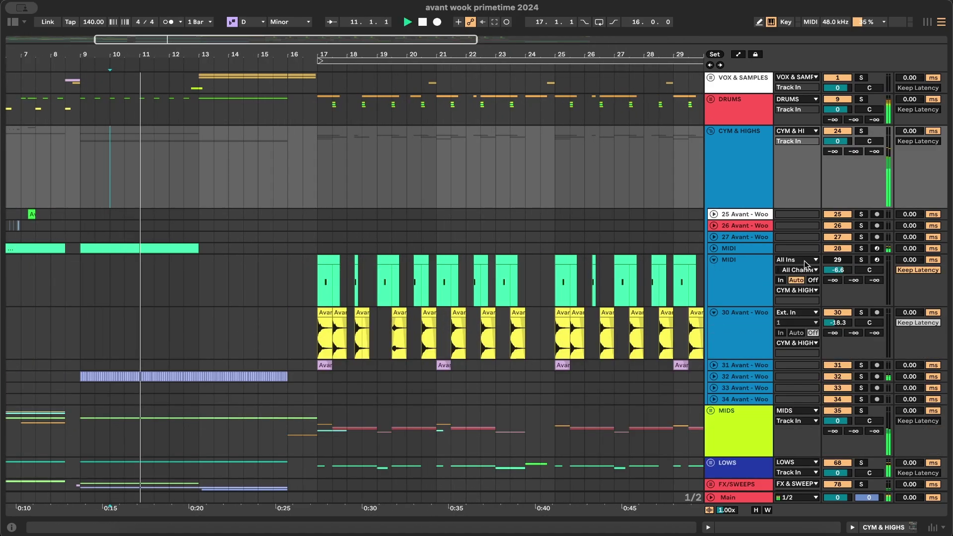
click(830, 272)
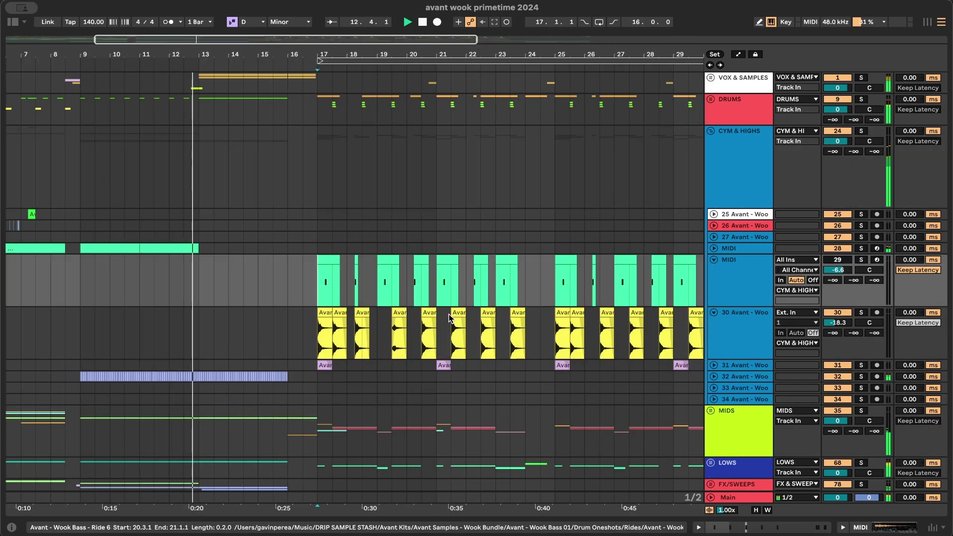
scroll(300, 324, up, 3)
scroll(300, 324, right, 4)
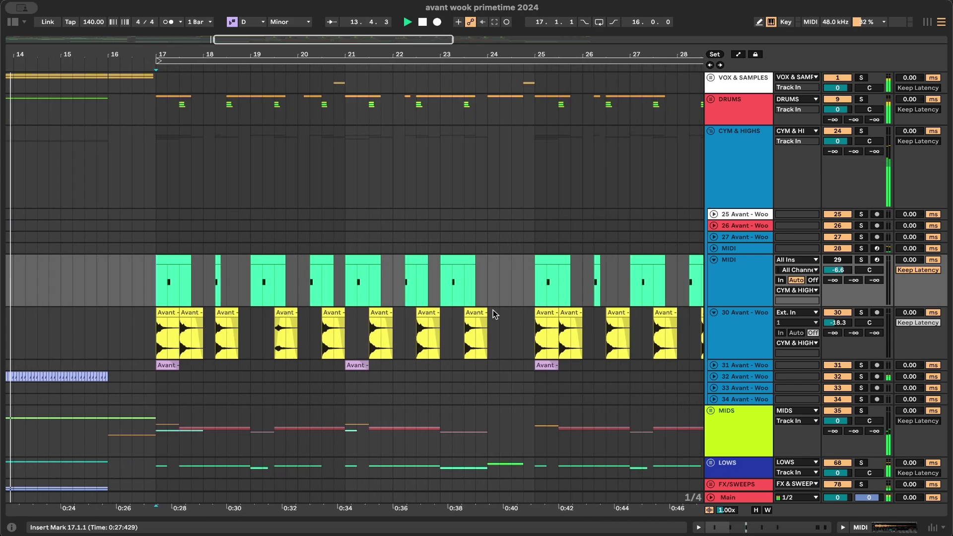
click(733, 288)
scroll(521, 294, down, 5)
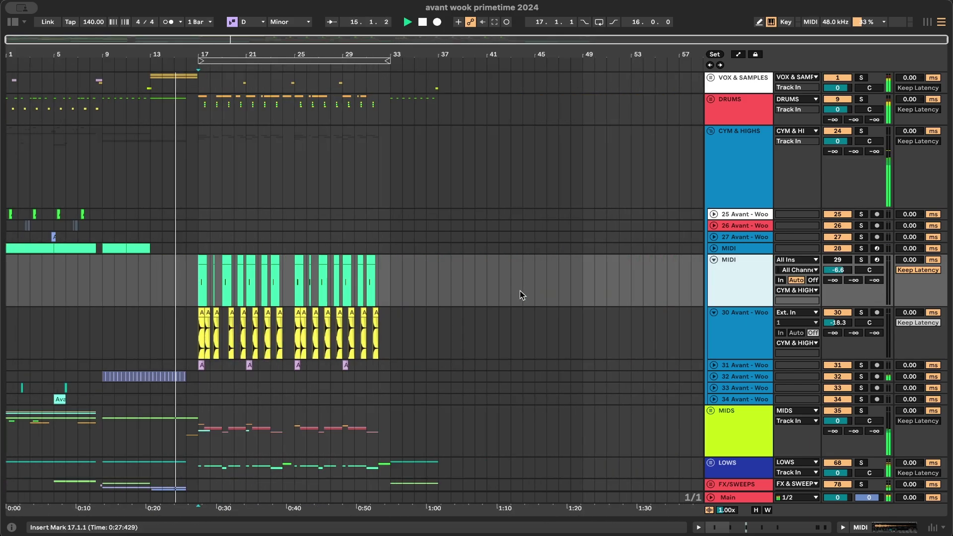
key(Delete)
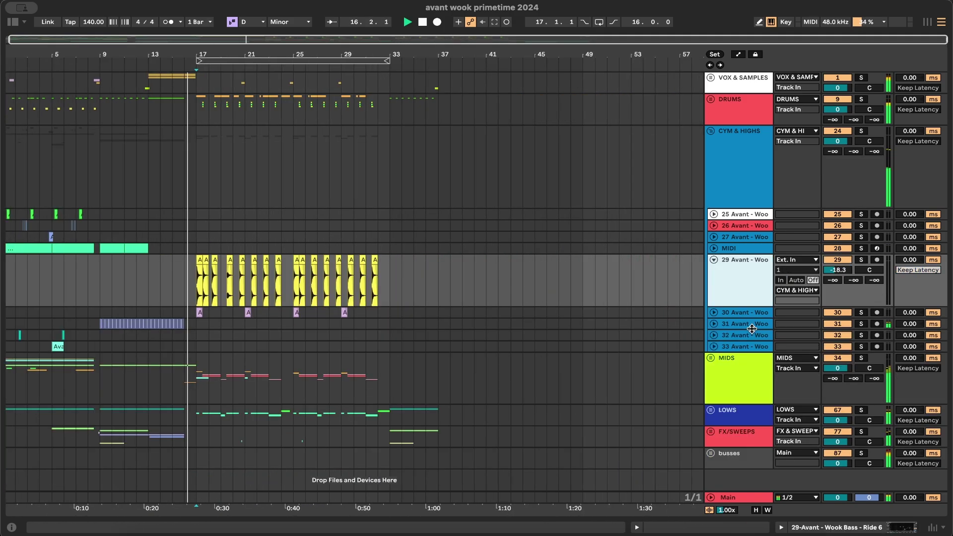
text(drop rides)
key(Return)
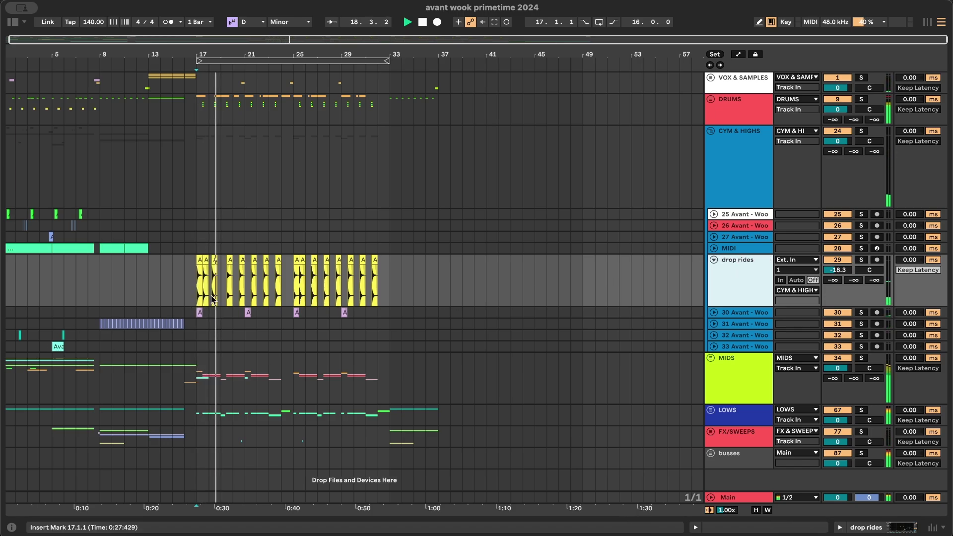
- Replace the ride clip at 18.2.1 on the drop rides track with a copy of the softer ride clip from 19.3
scroll(211, 300, up, 5)
scroll(211, 300, up, 5)
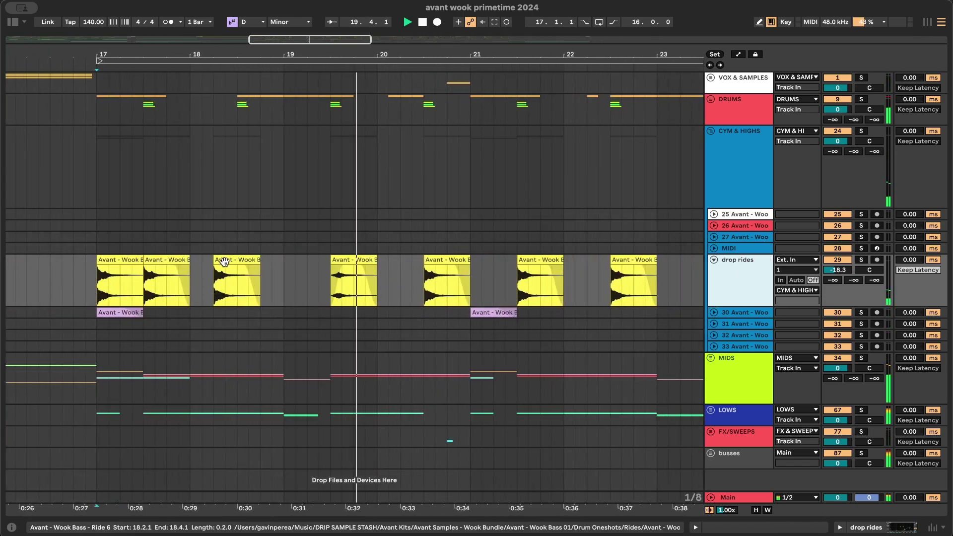
click(347, 257)
click(235, 258)
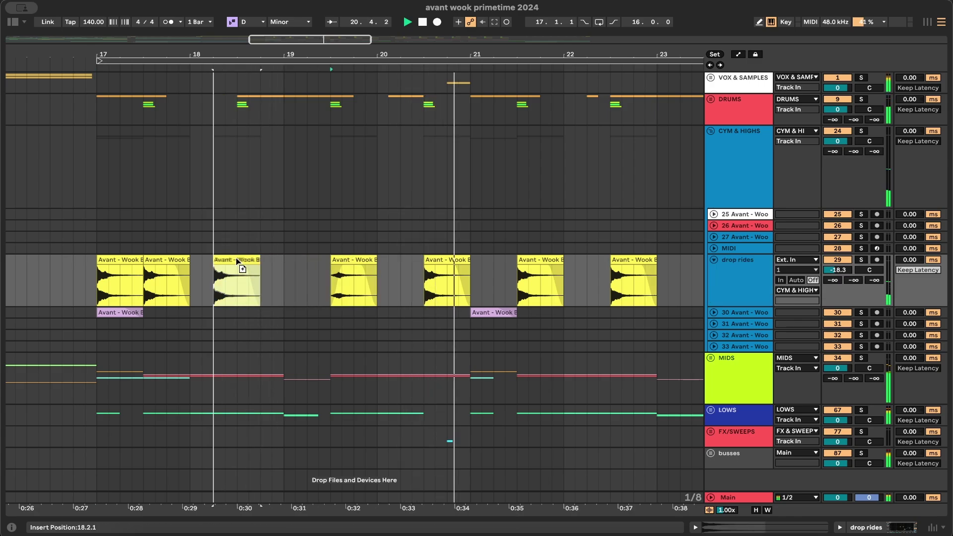
click(115, 254)
key(space)
key(space)
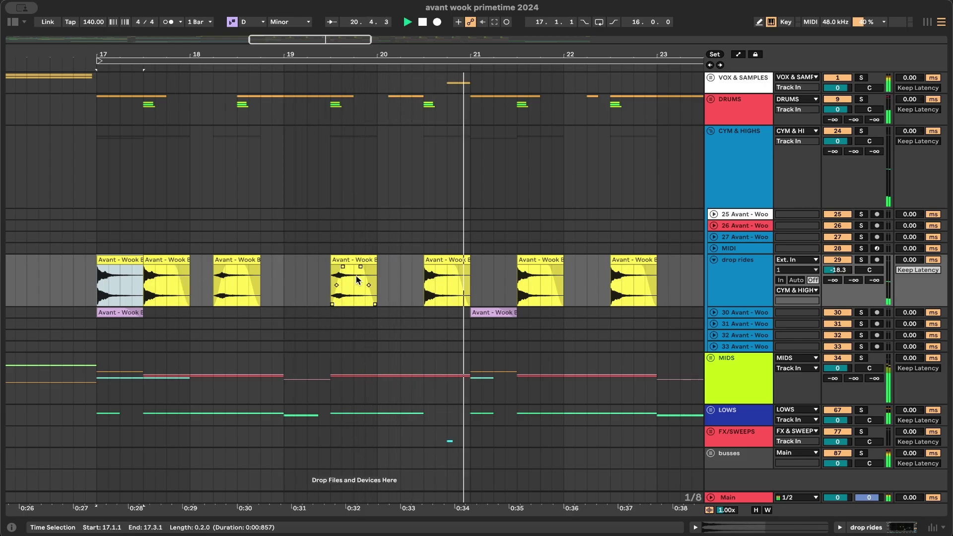
- Expand the CYM & HIGHS tracks, extend the fade-out across the whole Ride 6 clip at 25.3 and bend its curve into a steep early decay
scroll(357, 276, down, 5)
scroll(409, 287, down, 2)
scroll(455, 287, right, 2)
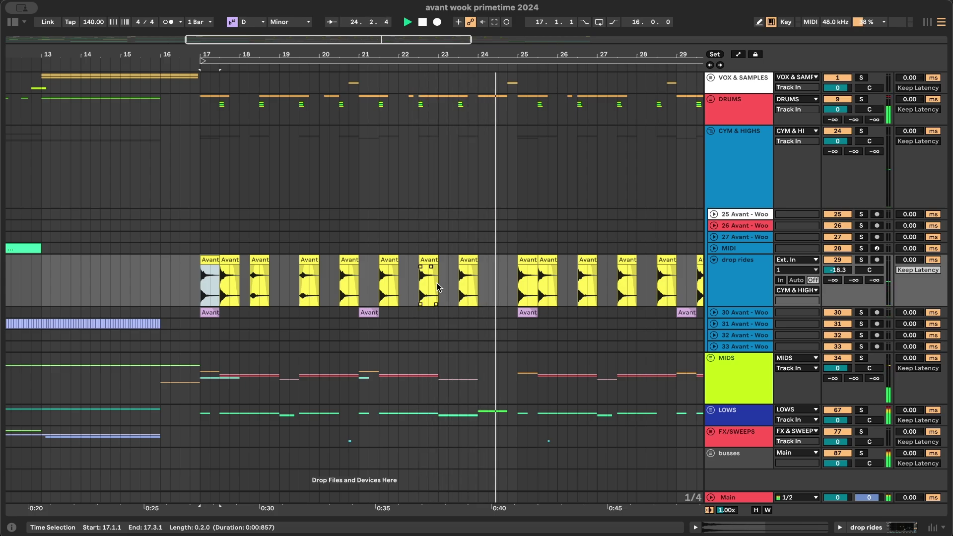
scroll(437, 285, up, 1)
scroll(435, 282, up, 1)
scroll(434, 282, down, 2)
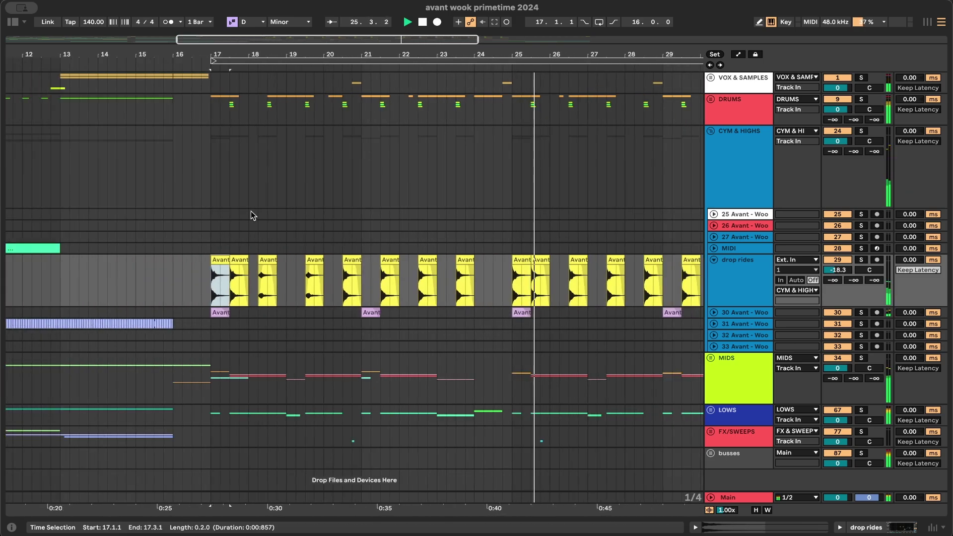
key(alt+u)
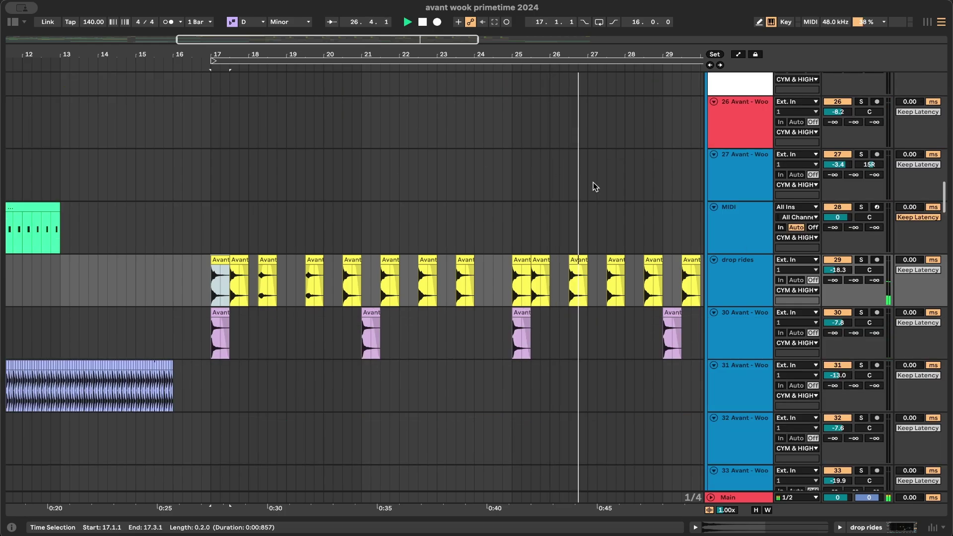
click(541, 283)
scroll(541, 283, up, 2)
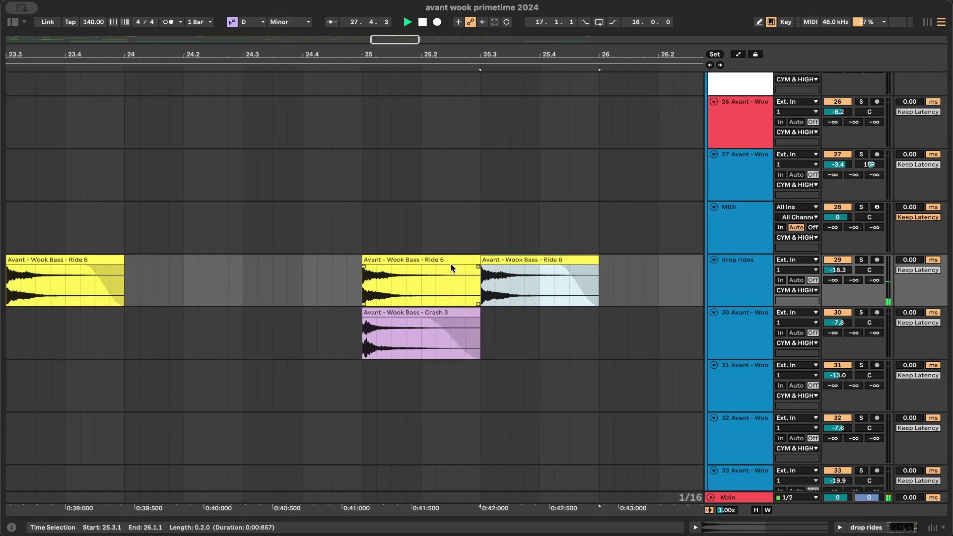
click(452, 268)
drag(559, 268, 456, 270)
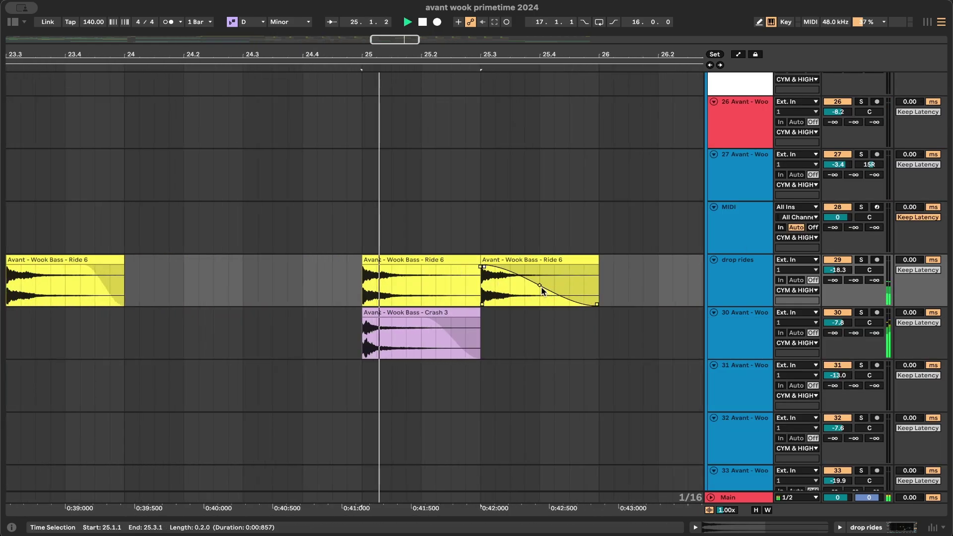
drag(541, 289, 522, 304)
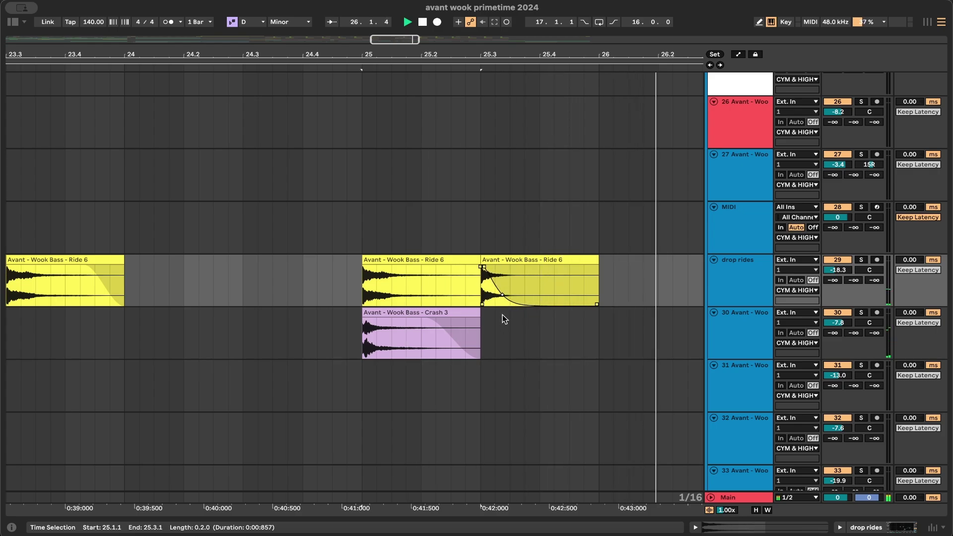
- Save the set, fold the CYM & HIGHS group back up and show the whole arrangement
scroll(502, 314, down, 8)
scroll(503, 315, down, 5)
key(super+s)
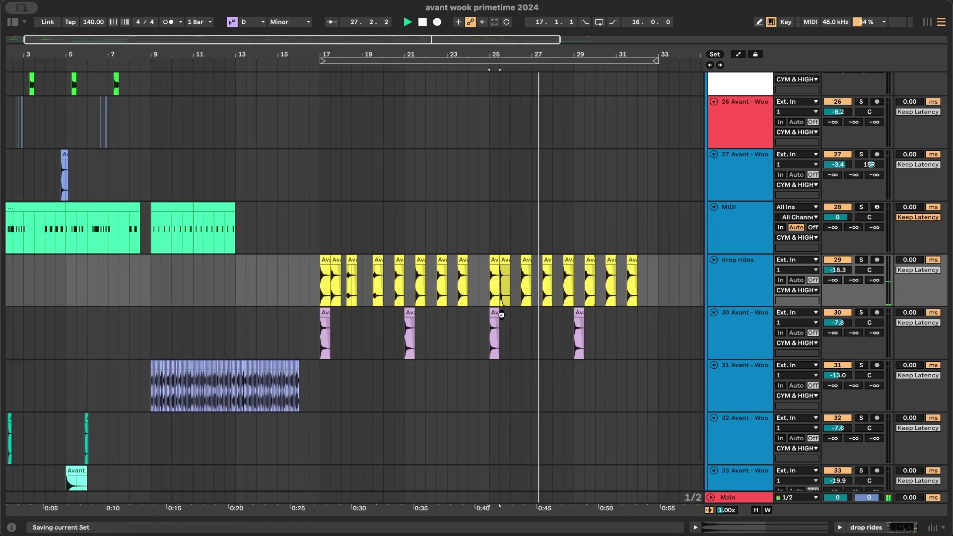
scroll(503, 315, right, 1)
scroll(502, 315, up, 1)
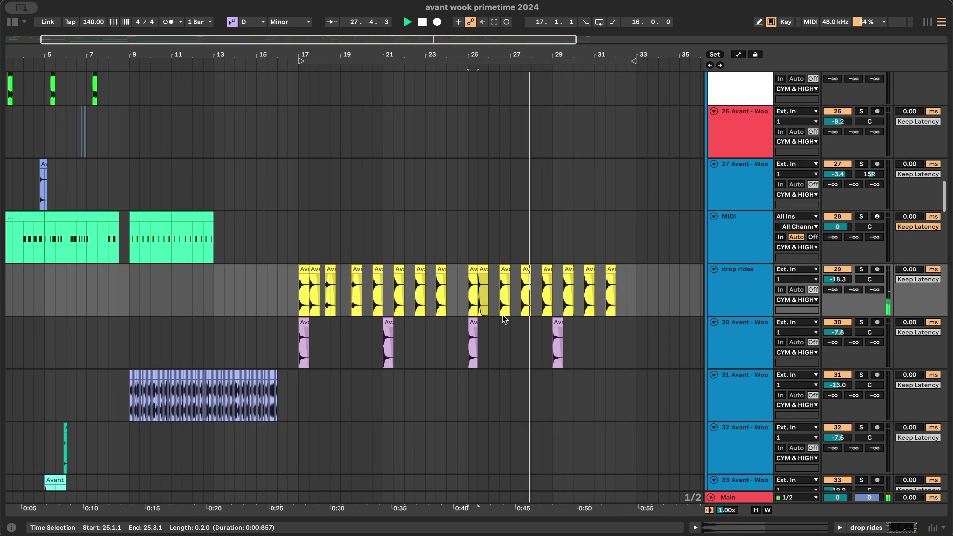
scroll(502, 315, right, 1)
scroll(502, 315, up, 1)
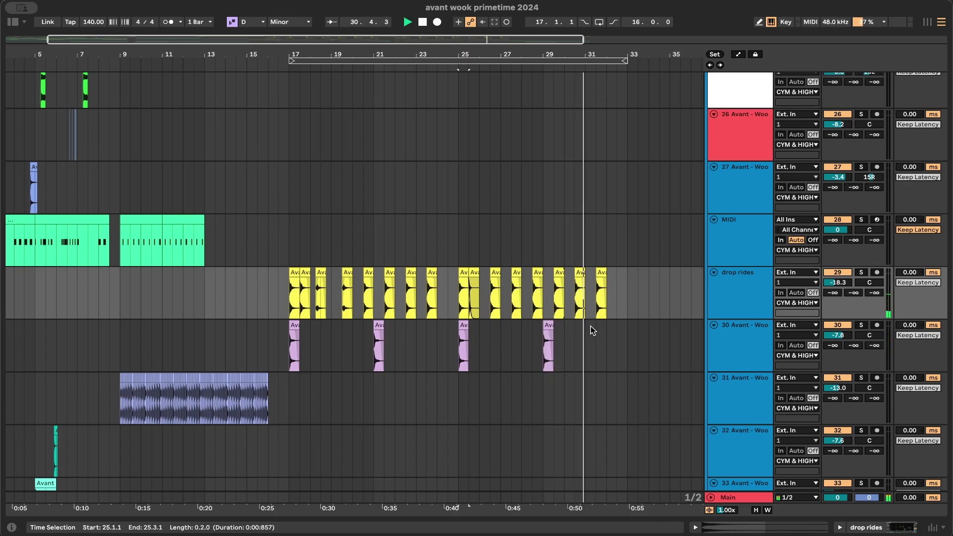
scroll(609, 336, right, 2)
key(alt+u)
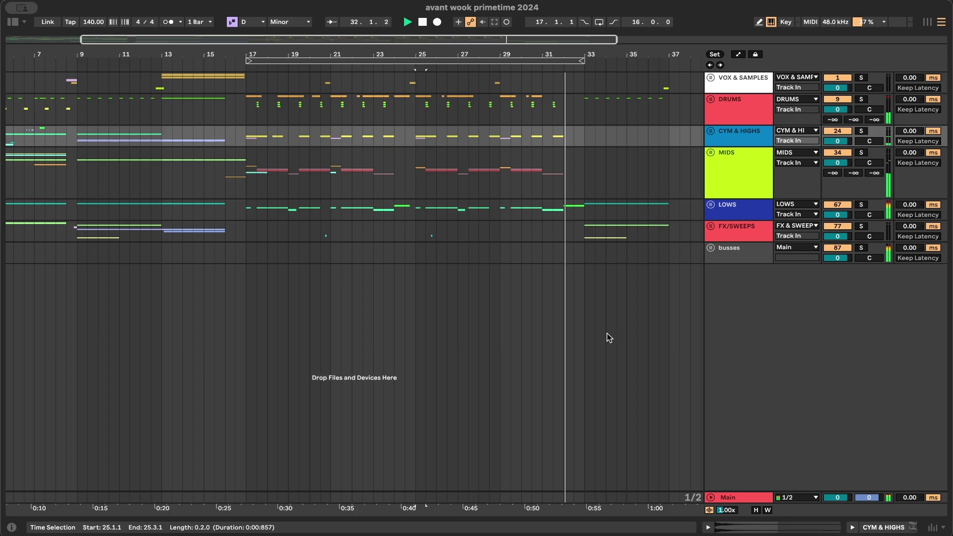
key(shift+w)
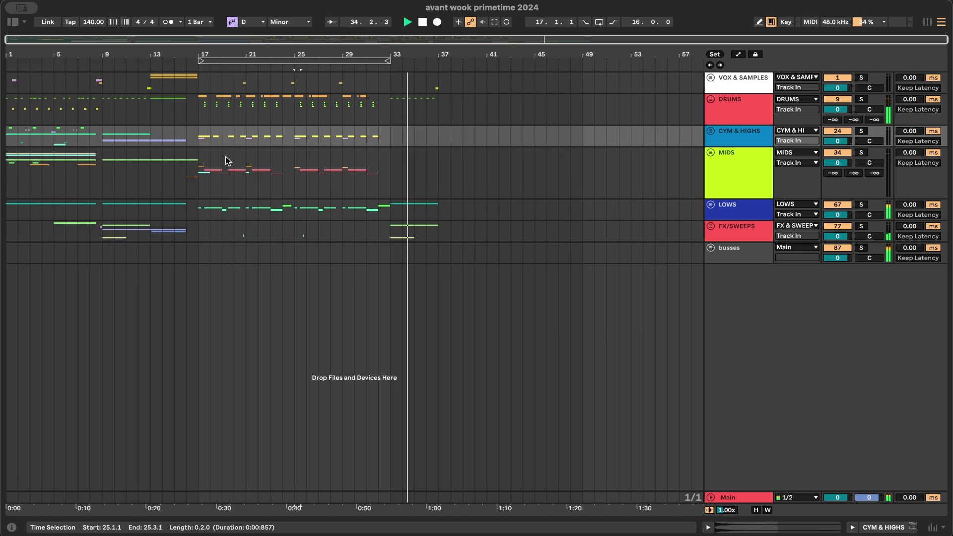
scroll(195, 164, up, 3)
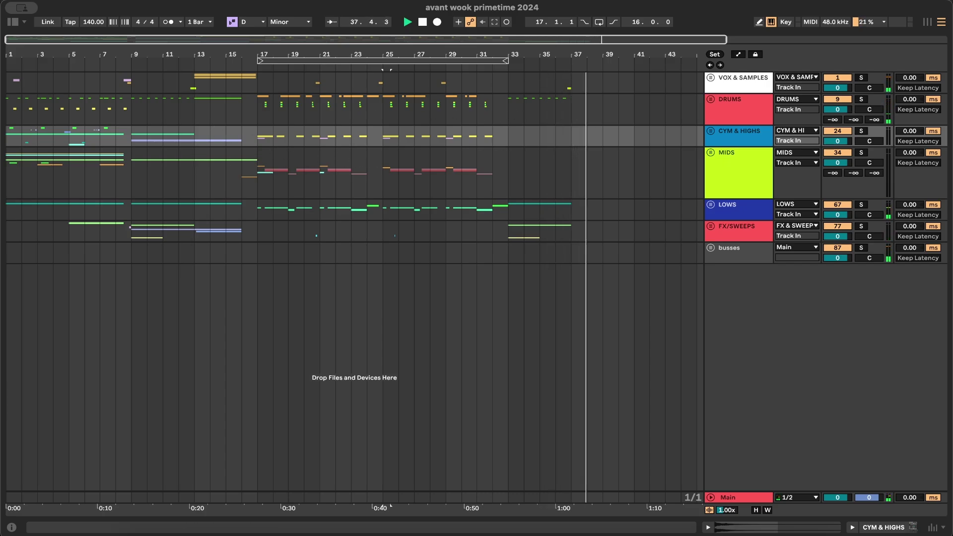
- Replay the opening bars, restarting from 1.2.1, to check the Sub 2 track's Speaker On automation in the intro
click(21, 370)
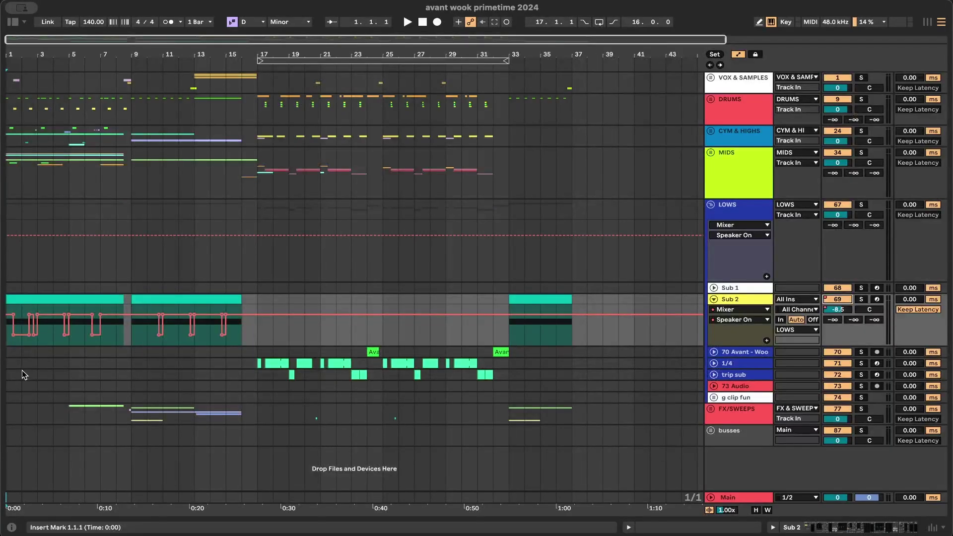
click(22, 371)
key(space)
key(plus)
key(plus)
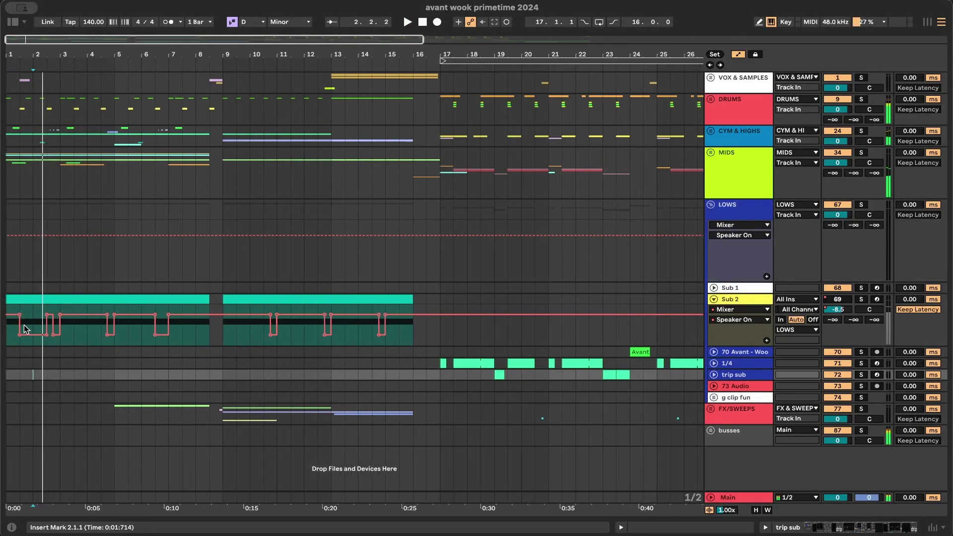
click(22, 299)
key(space)
key(space)
key(plus)
click(21, 351)
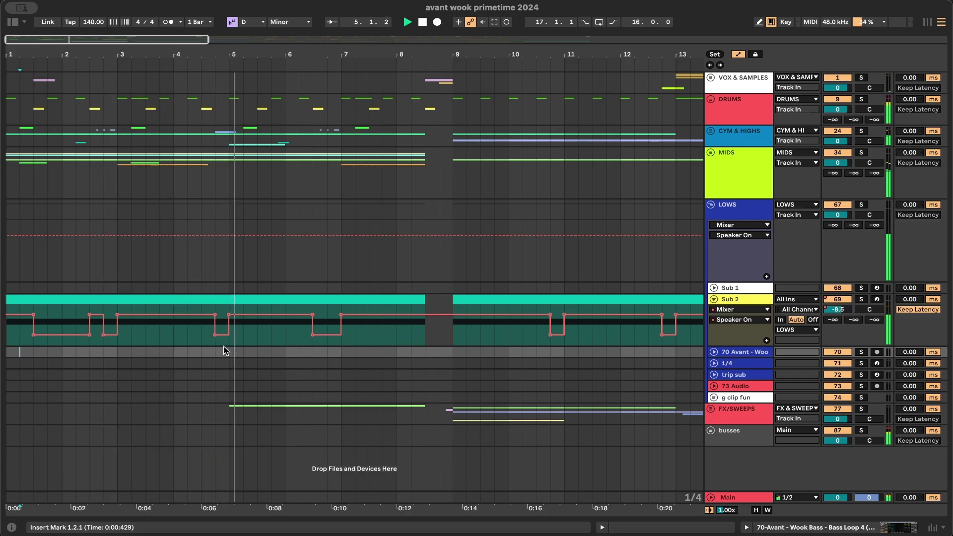
- Listen through the intro, the build-up and the drop to review the arrangement up to bar 32
scroll(281, 357, down, 2)
scroll(278, 356, up, 1)
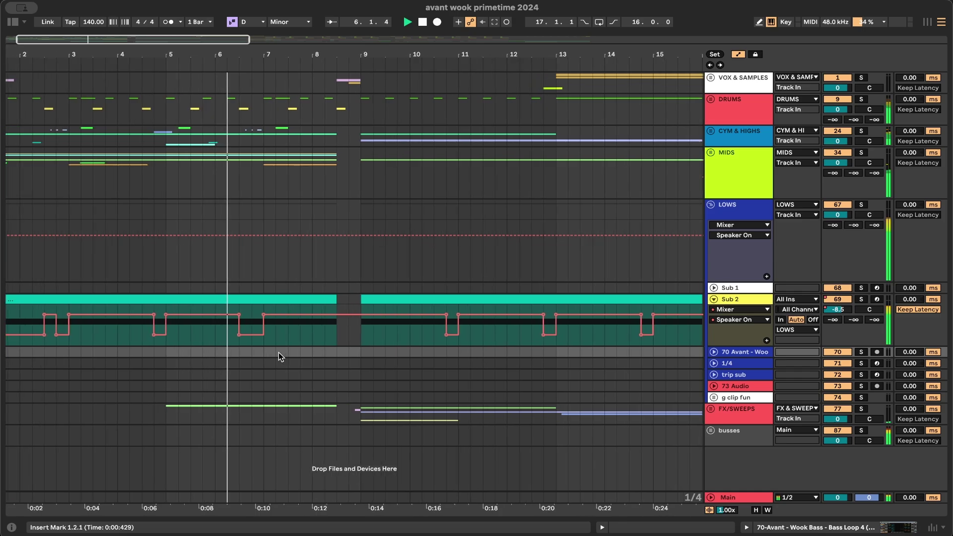
scroll(291, 351, down, 2)
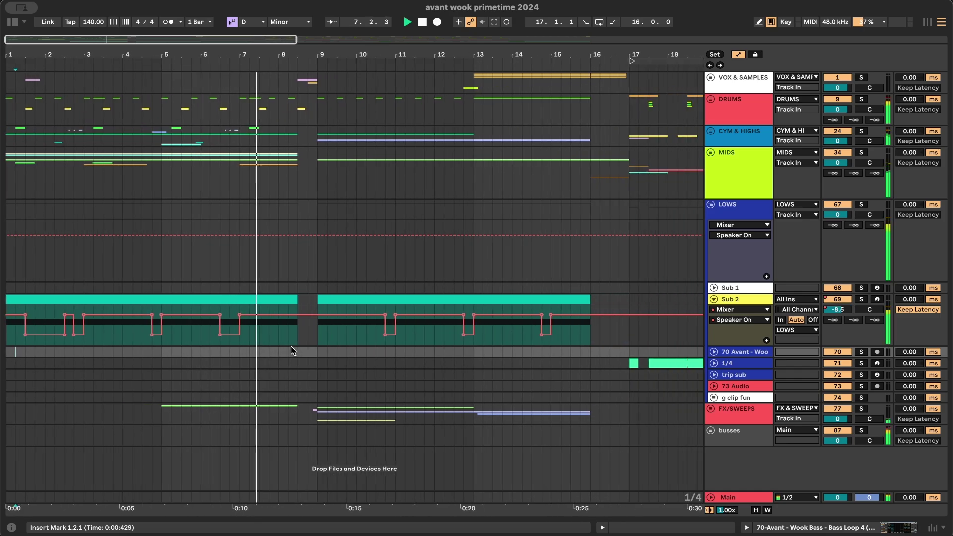
scroll(292, 351, down, 1)
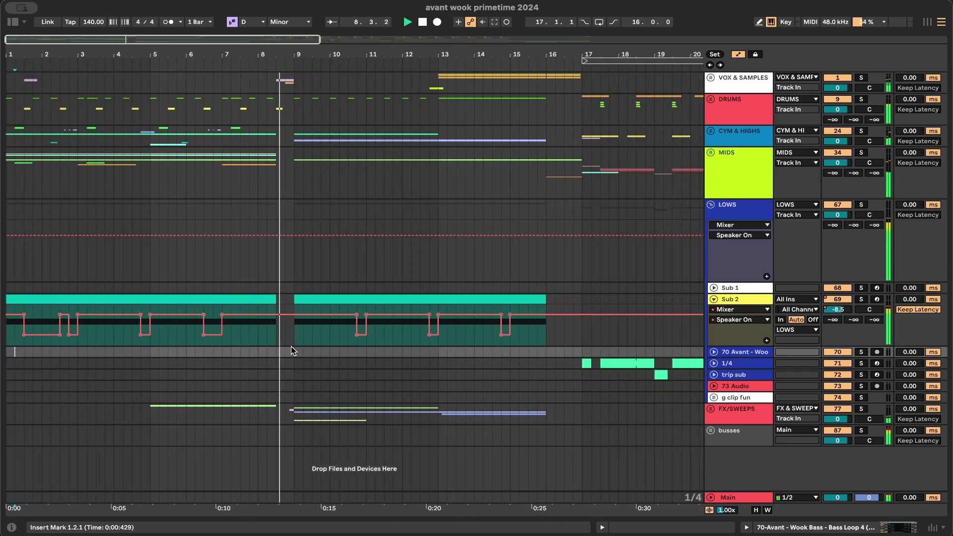
scroll(291, 351, down, 1)
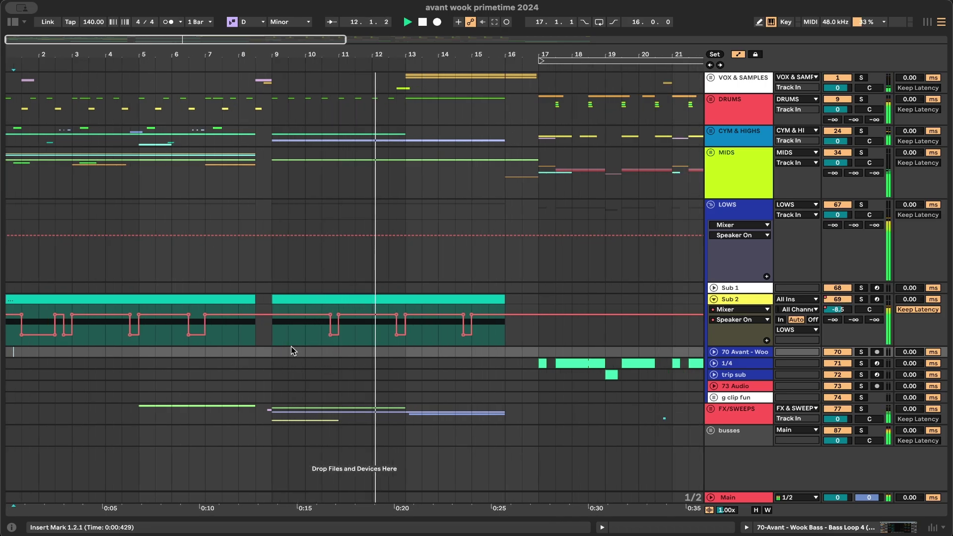
scroll(423, 351, right, 2)
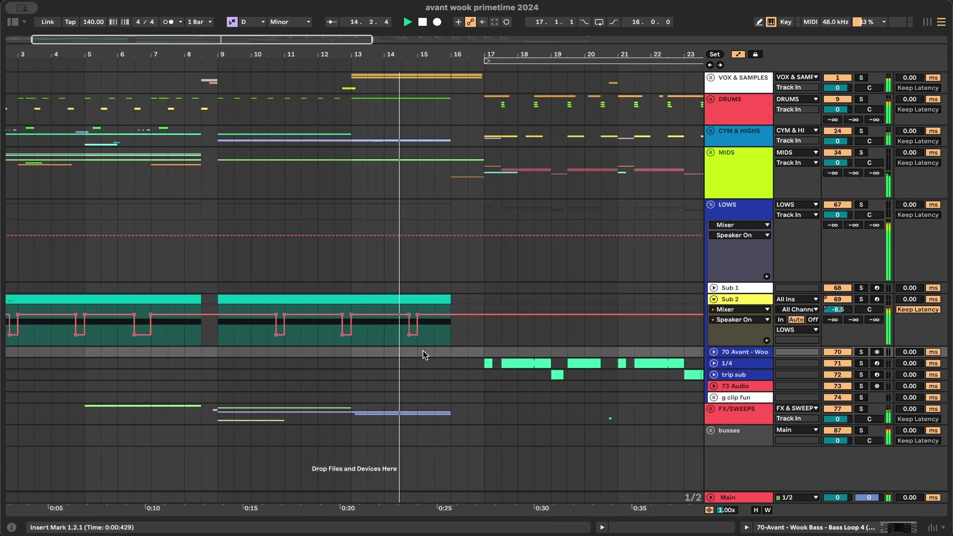
scroll(423, 351, right, 1)
scroll(423, 350, right, 3)
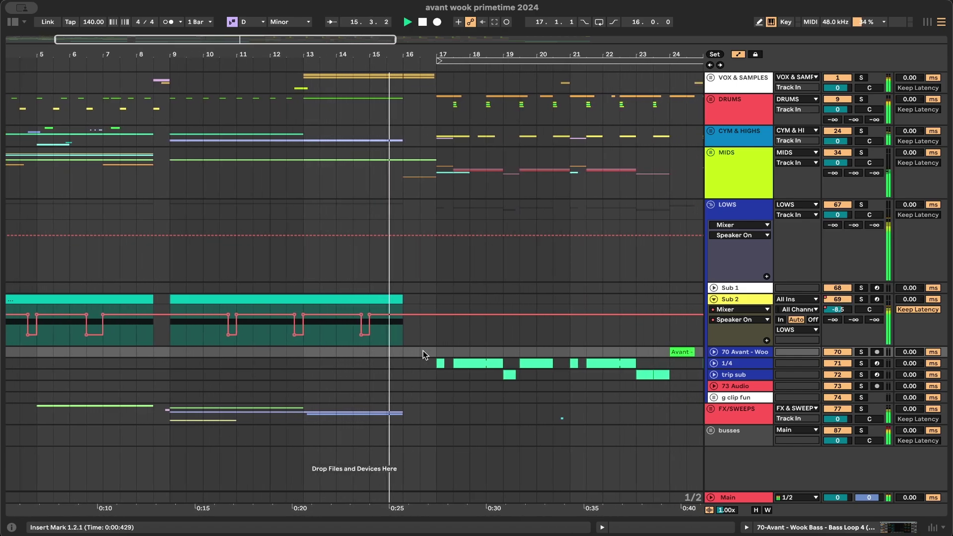
scroll(423, 351, right, 1)
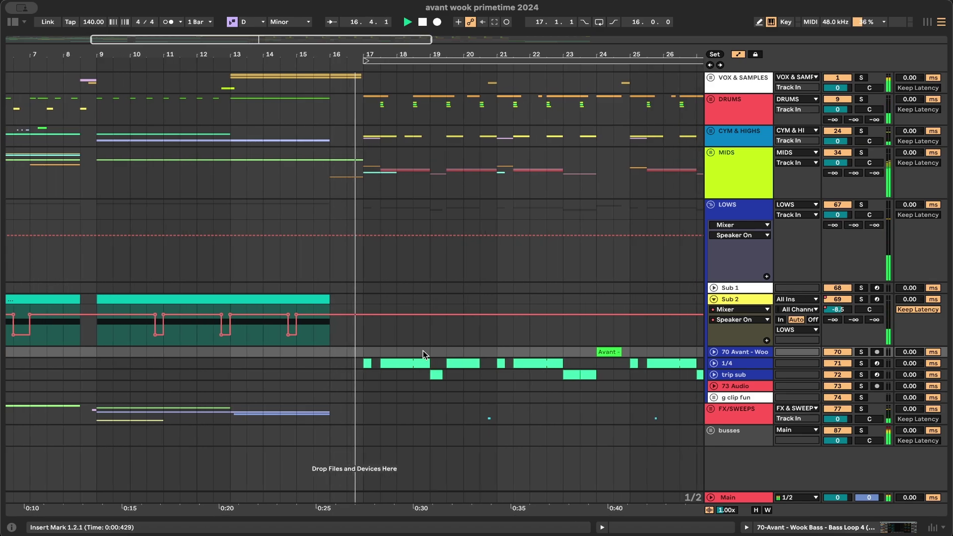
scroll(423, 351, right, 2)
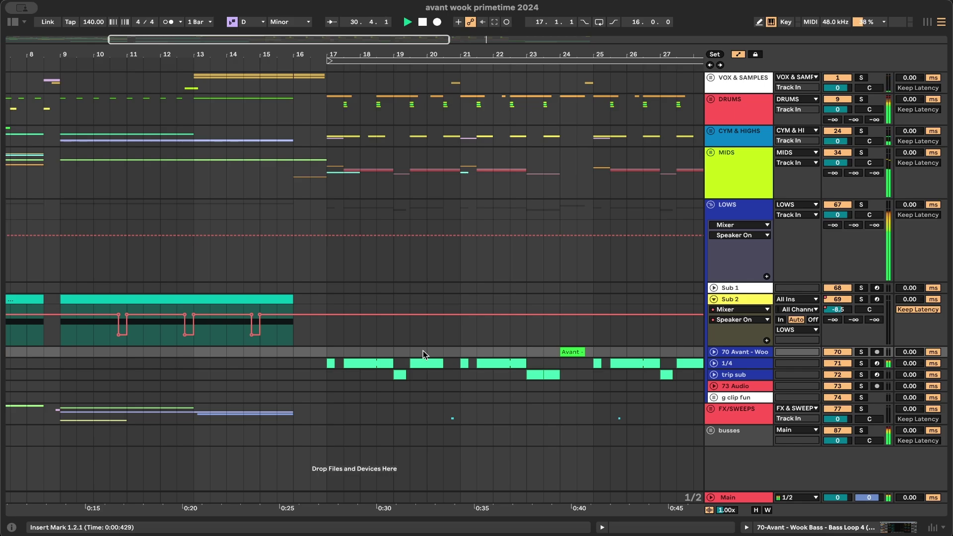
scroll(454, 277, right, 3)
scroll(454, 277, down, 3)
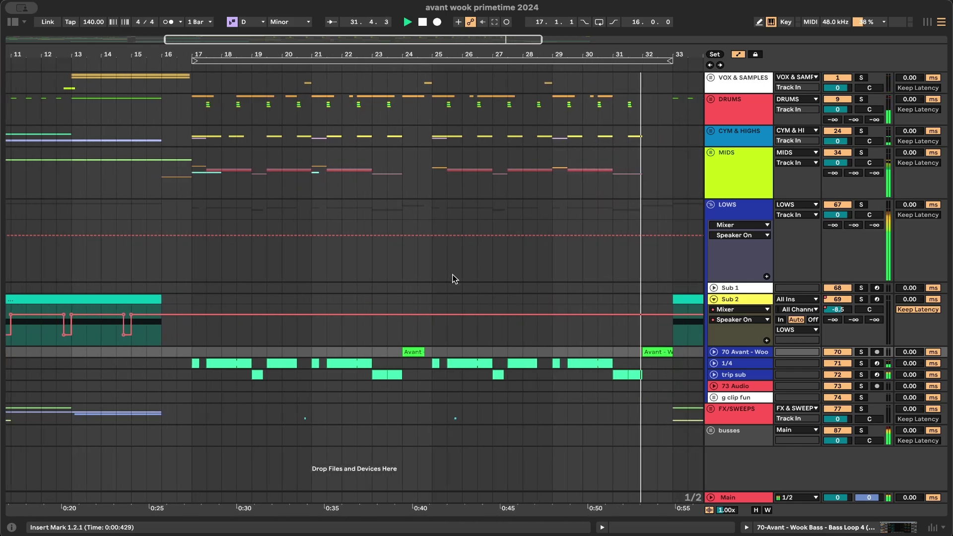
- Unfold the MIDS, BASS LEADS and drop wubs groups and replay the drop from just before bar 17
click(711, 153)
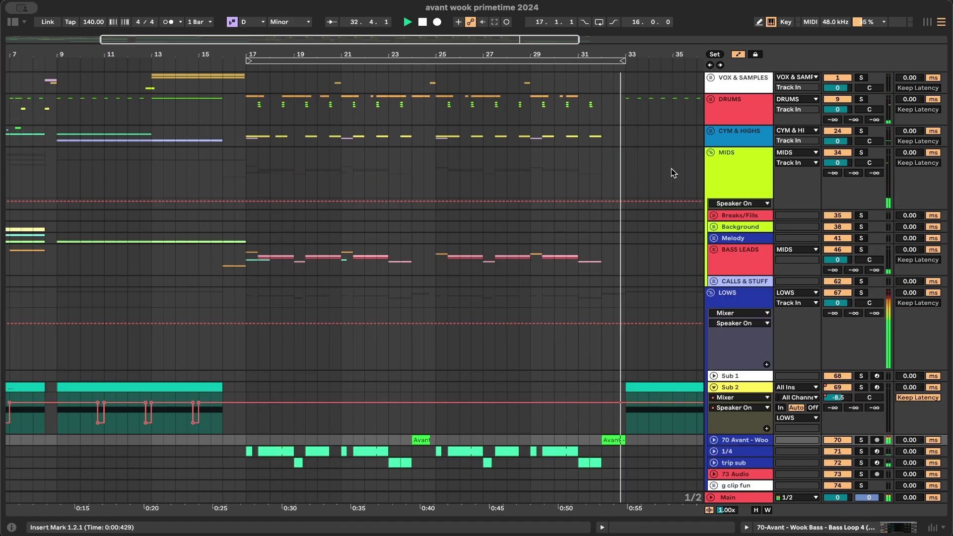
click(239, 273)
click(715, 251)
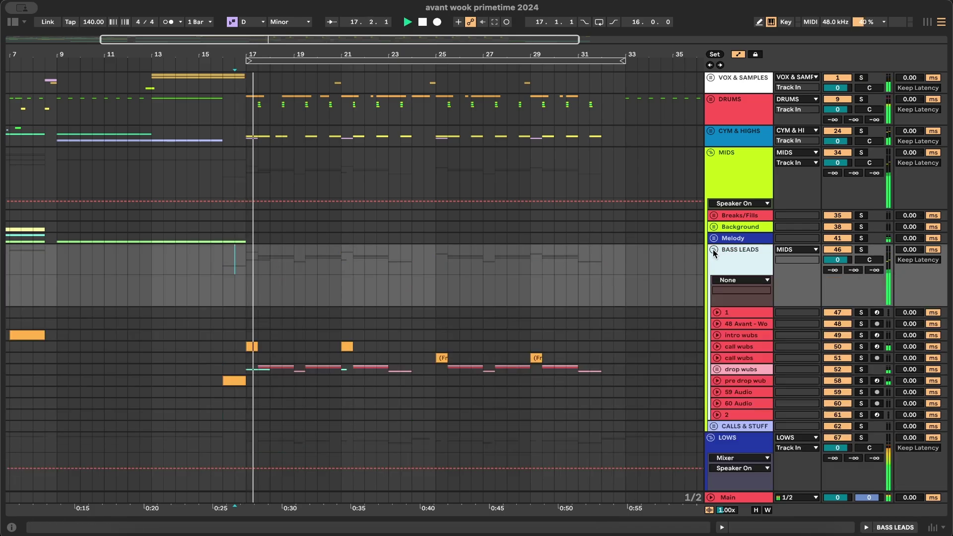
scroll(643, 336, down, 2)
scroll(695, 330, down, 3)
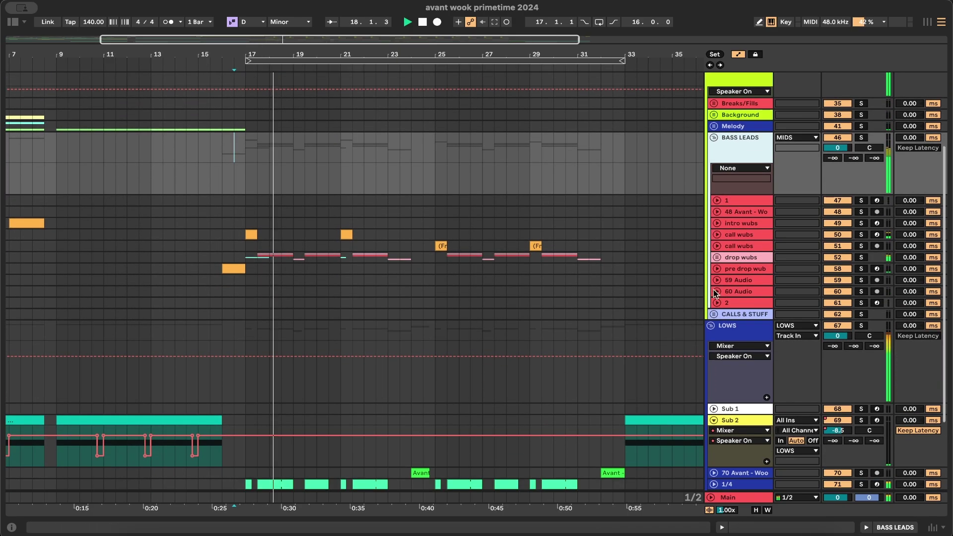
click(720, 259)
scroll(550, 303, up, 5)
scroll(549, 304, down, 5)
- In the trip wubs track's first EQ Eight, move band 3 to 599 Hz at 1.36 dB and raise the band 4 shelf
click(736, 332)
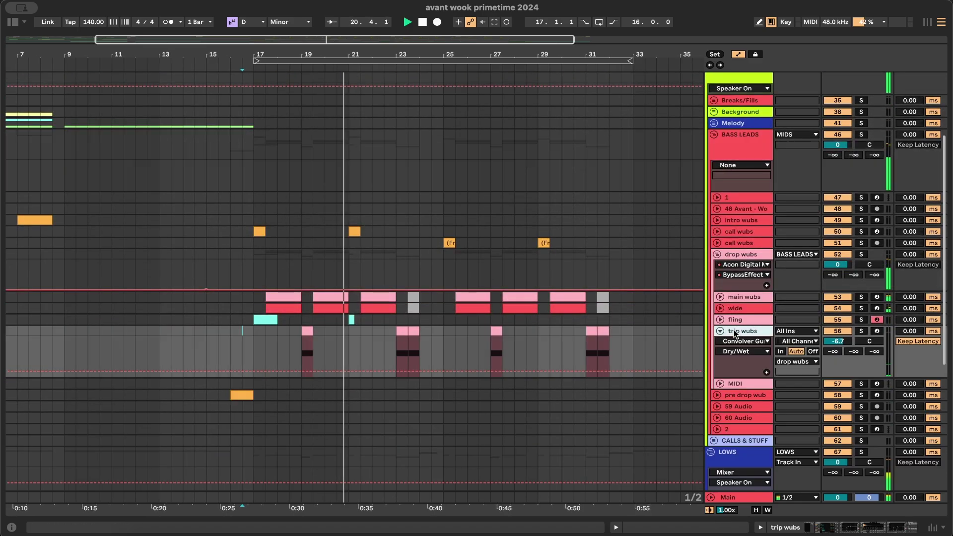
double_click(736, 332)
scroll(720, 463, right, 5)
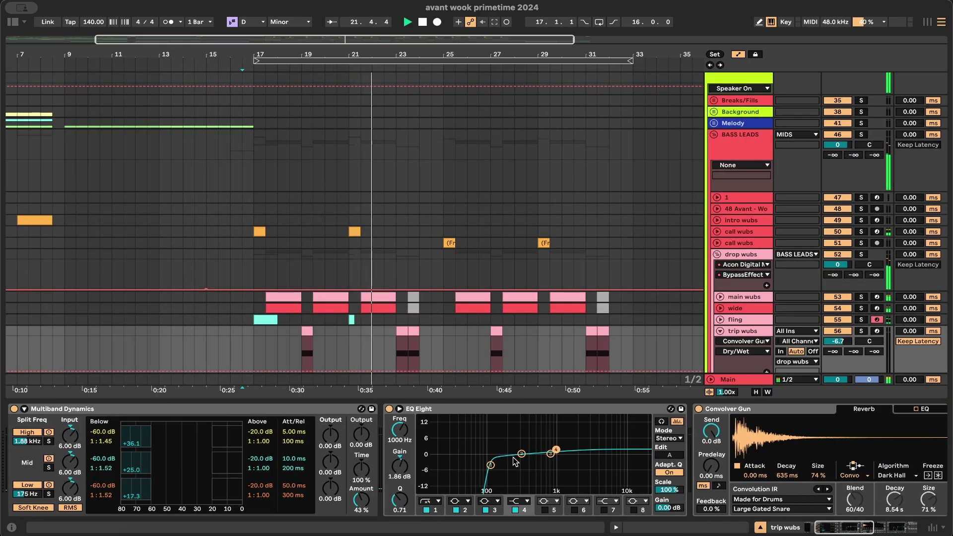
mouse_move(551, 454)
mouse_down()
mouse_move(541, 450)
mouse_move(551, 443)
mouse_move(541, 450)
mouse_up()
click(556, 450)
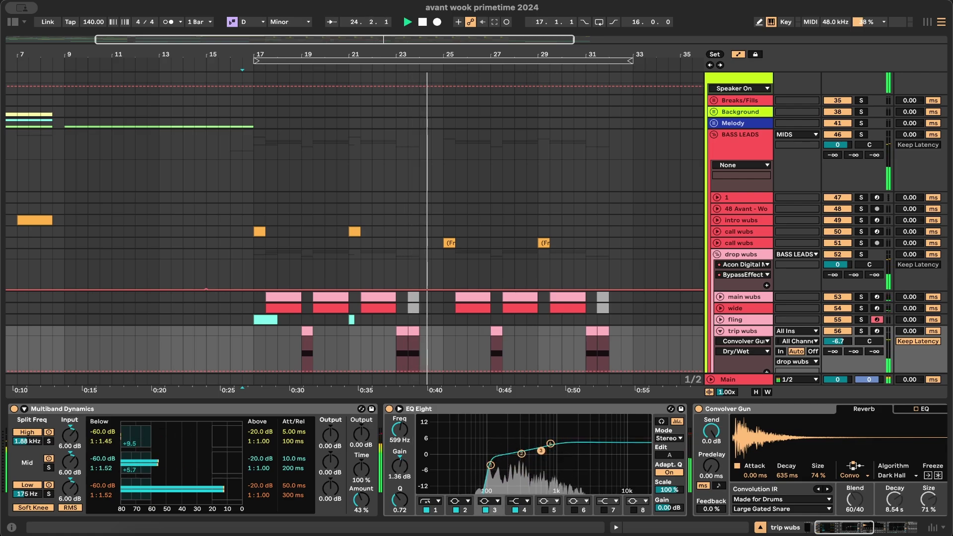
scroll(542, 450, right, 20)
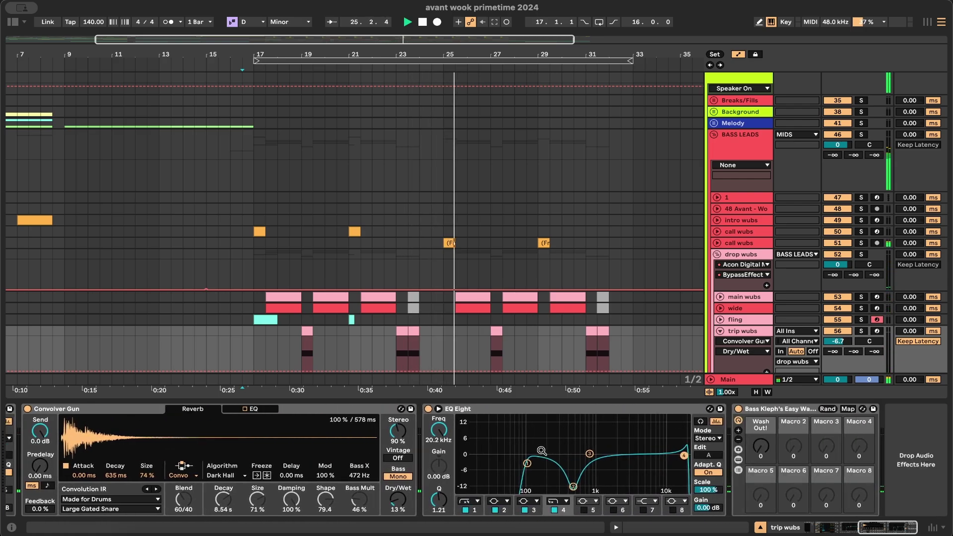
click(522, 400)
- Unfold the CYM & HIGHS group and expand its drop rides track
scroll(525, 401, up, 5)
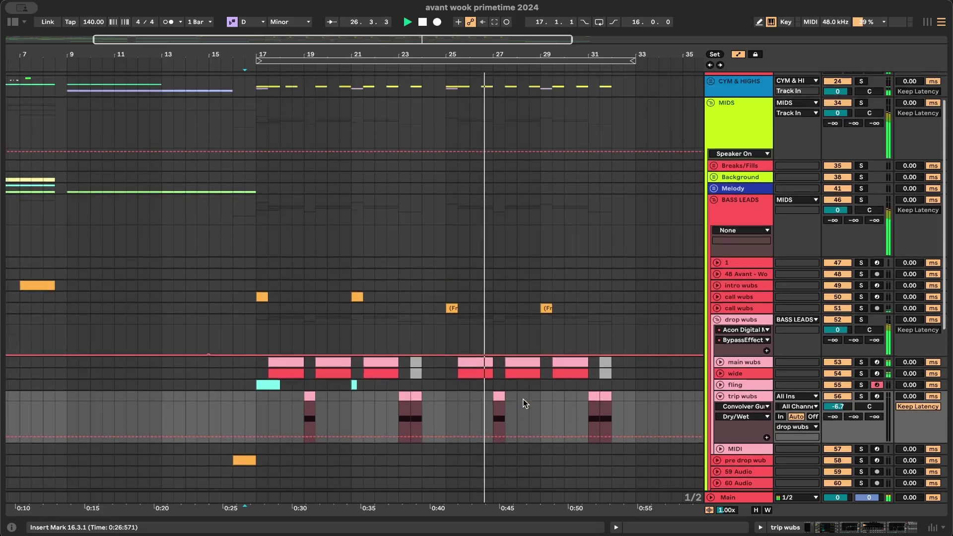
click(711, 133)
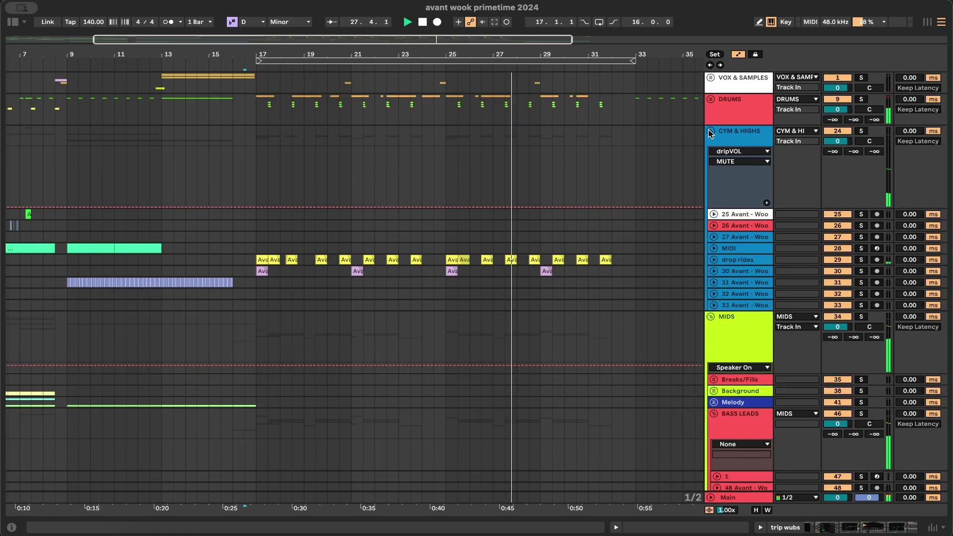
click(713, 260)
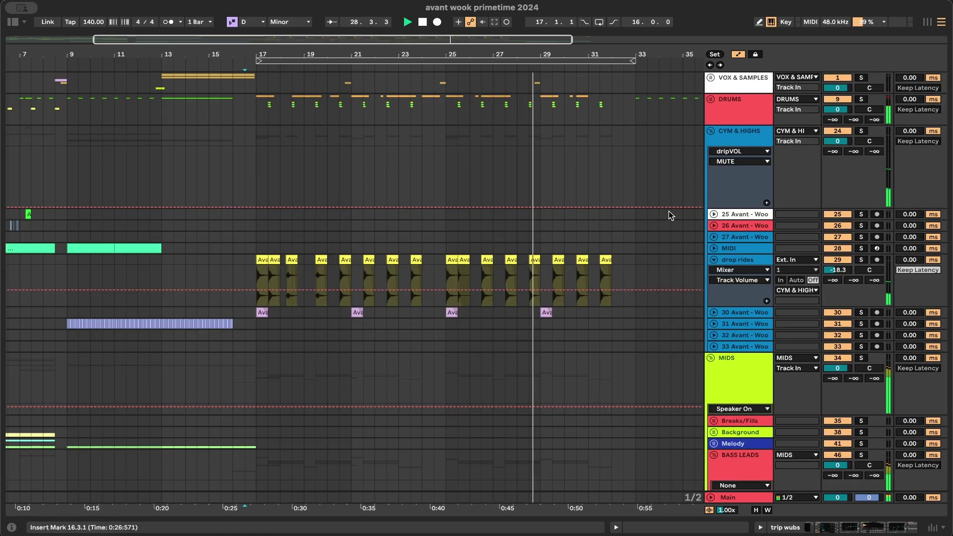
- Unfold the DRUMS group and its snarez subgroup, replay from bar 25 and raise the snarez volume to 0 dB
click(710, 100)
click(709, 100)
scroll(470, 237, up, 5)
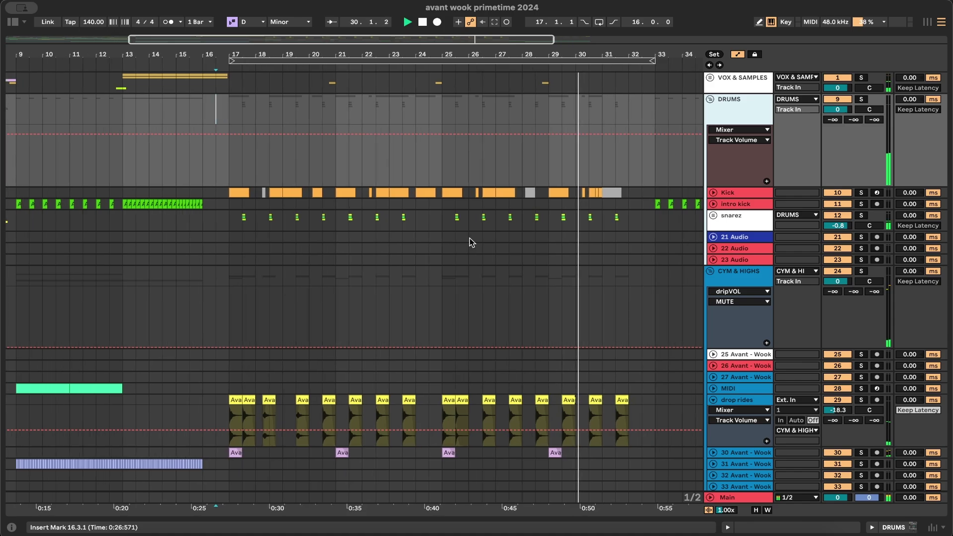
click(721, 218)
click(713, 216)
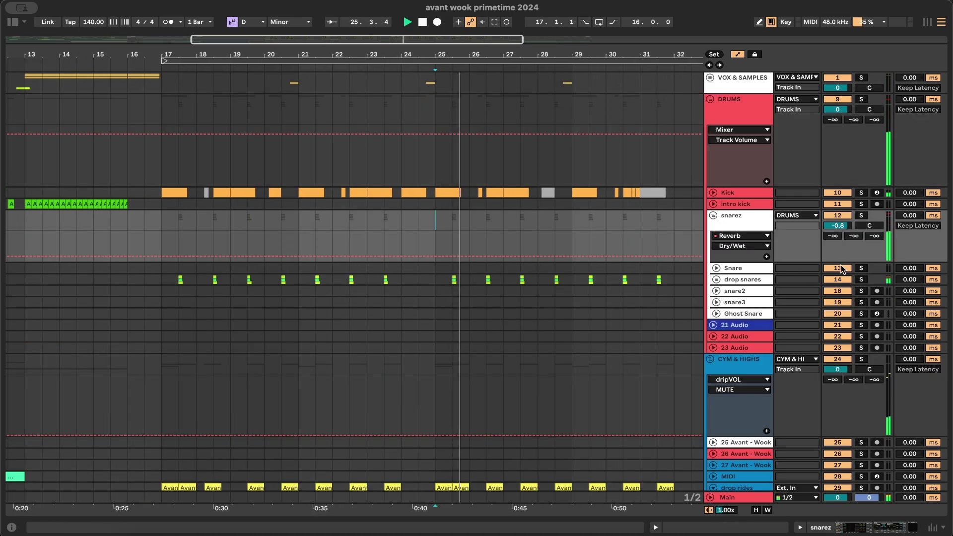
drag(843, 227, 843, 232)
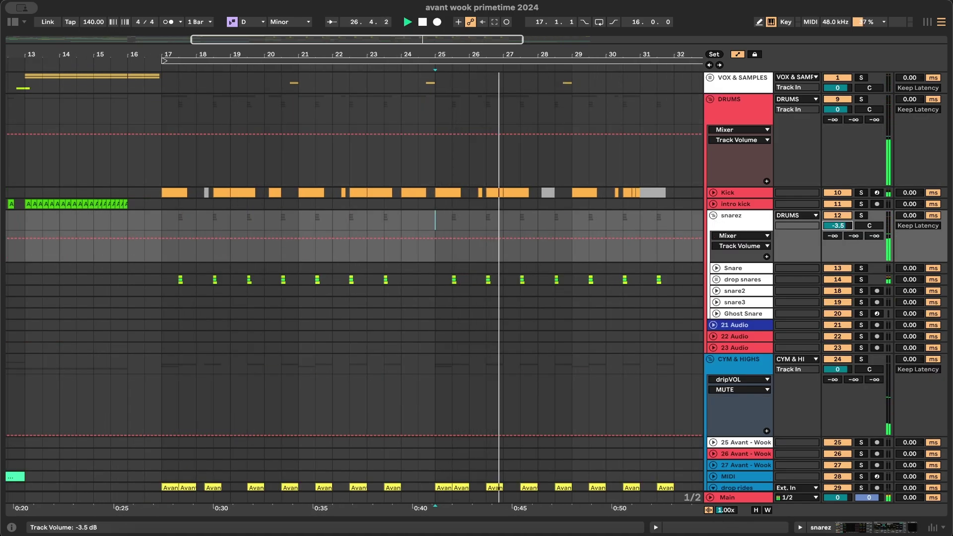
- Insert GClip before the Ozone Imager on the snarez group, set the group's volume to -0.5 dB and replay from bar 17
double_click(754, 222)
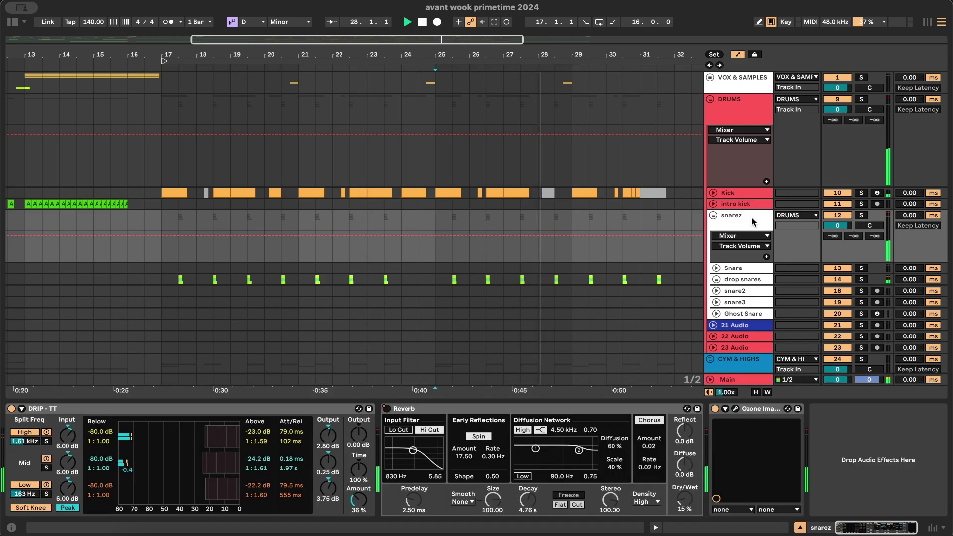
key(super+f)
text(gcl)
drag(110, 95, 757, 463)
drag(841, 418, 749, 424)
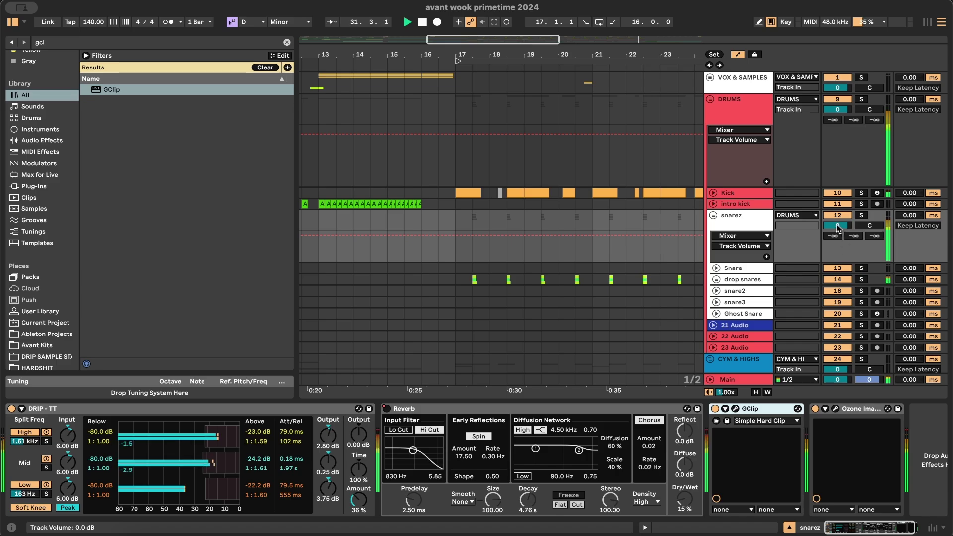
scroll(590, 267, down, 3)
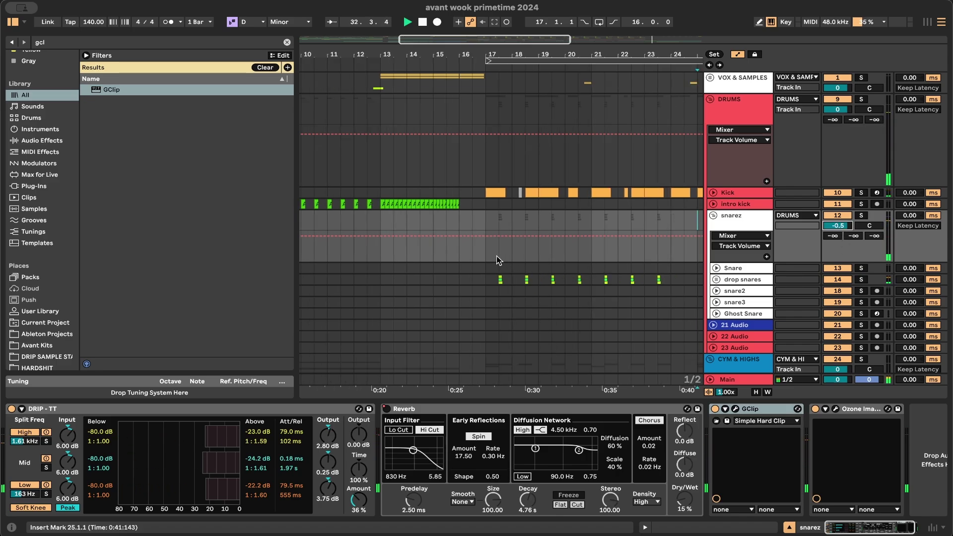
key(space)
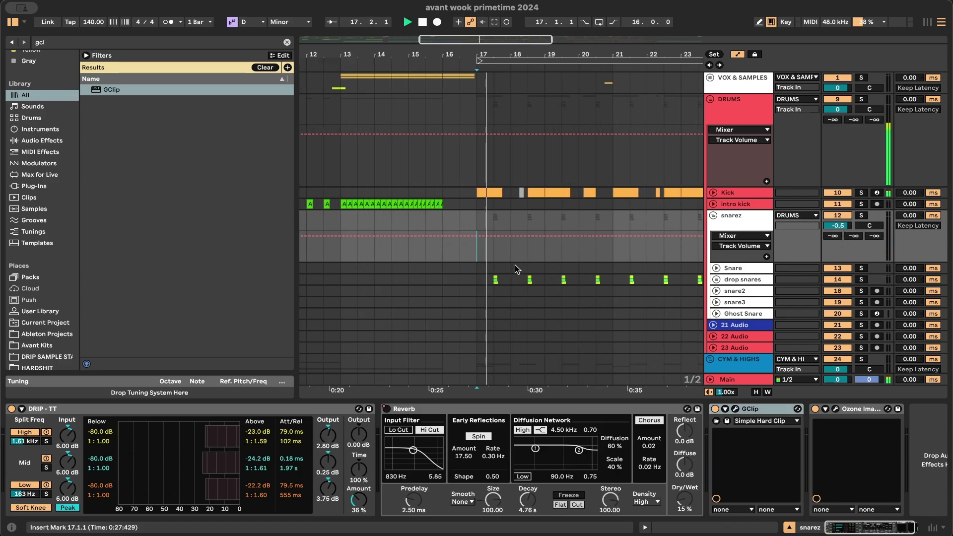
- Add a Shifter before the Audio Effect Rack on drop snares, in Freq mode with Fine at 2.66 Hz, and replay from bar 1
click(734, 279)
key(super+f)
text(shift)
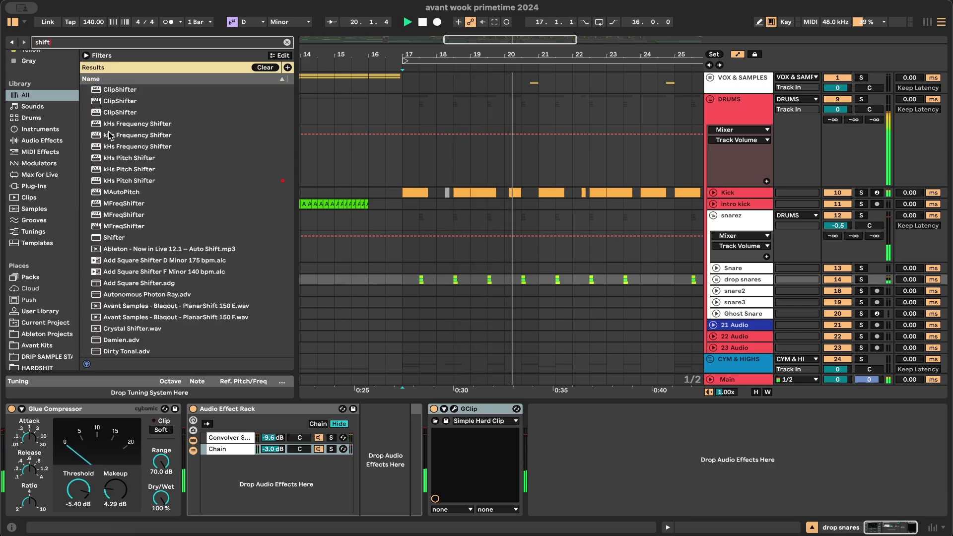
drag(114, 237, 214, 439)
click(404, 439)
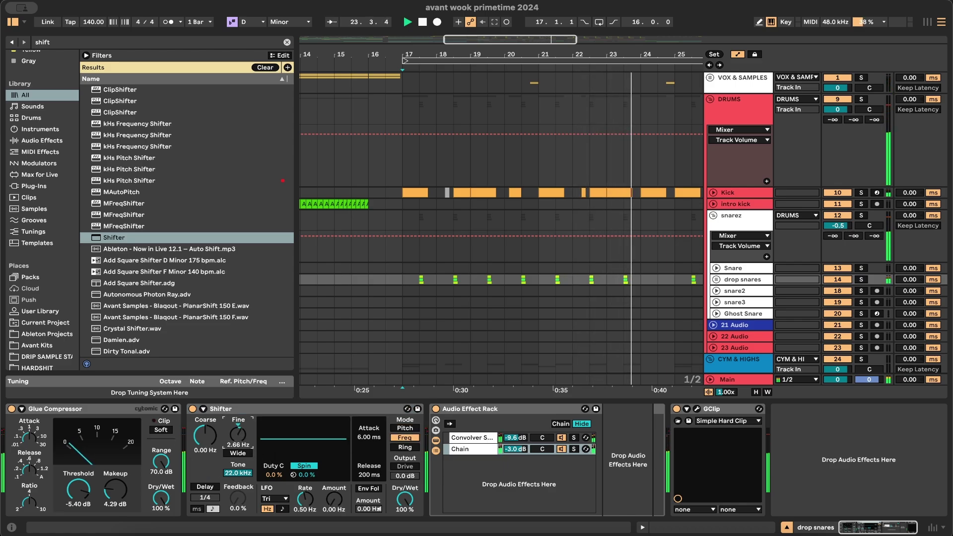
key(space)
key(space)
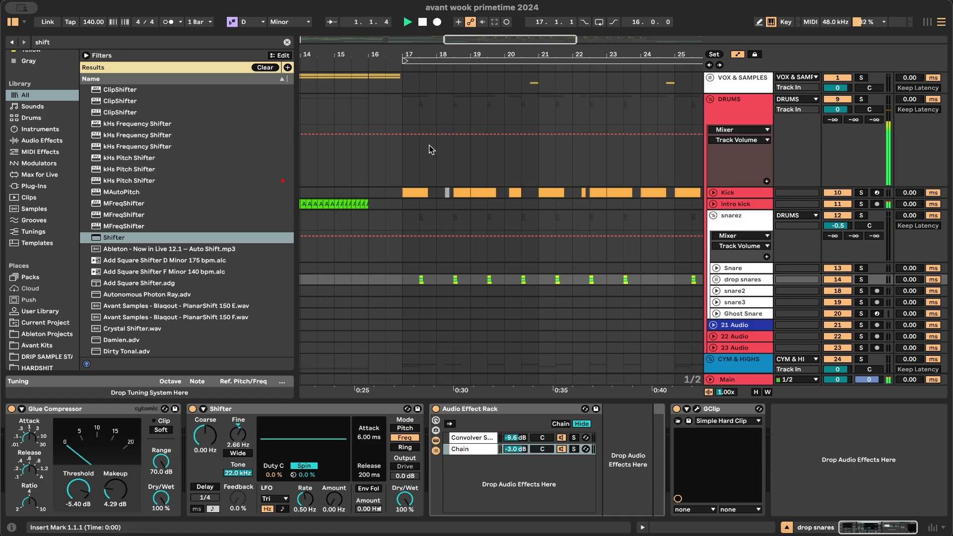
- Fold all track groups and hide the device view and browser to show the arrangement
click(437, 173)
key(alt+u)
key(alt+u)
scroll(437, 173, down, 5)
drag(361, 400, 358, 447)
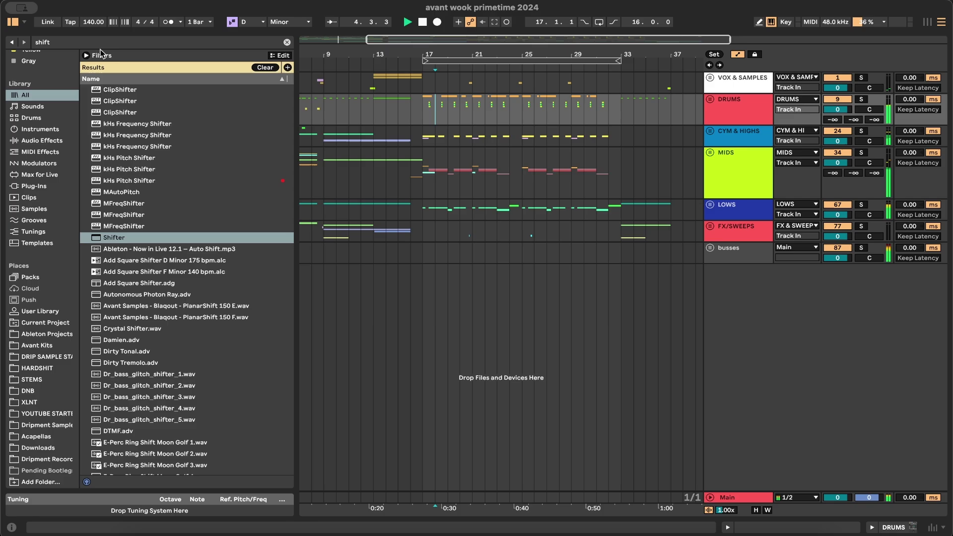
click(13, 22)
scroll(95, 225, left, 4)
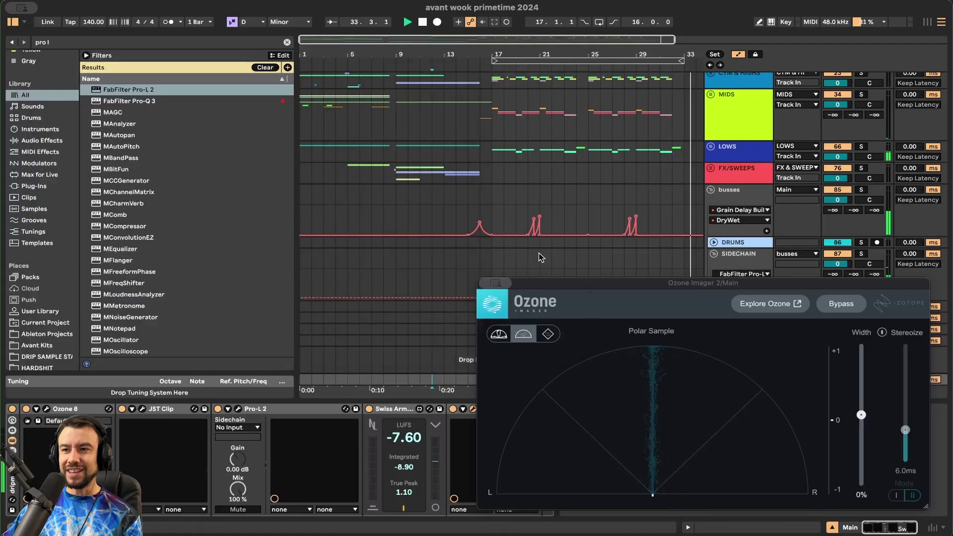
- Close the Ozone Imager 2 window of the Main track
mouse_move(488, 285)
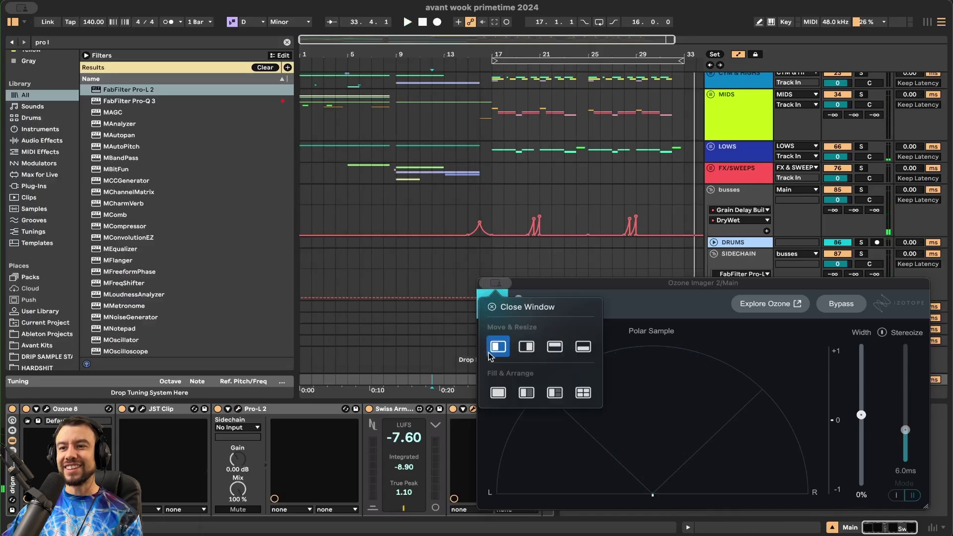
click(508, 307)
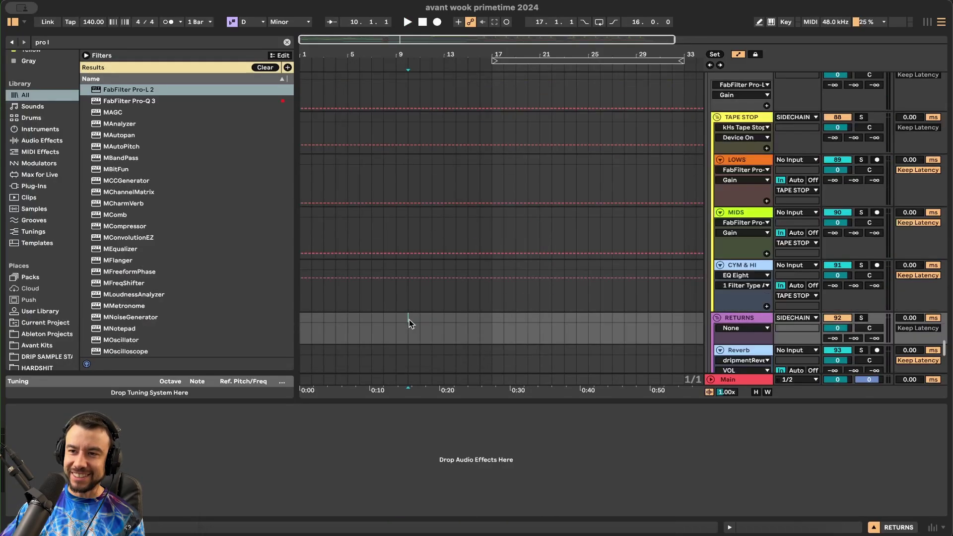